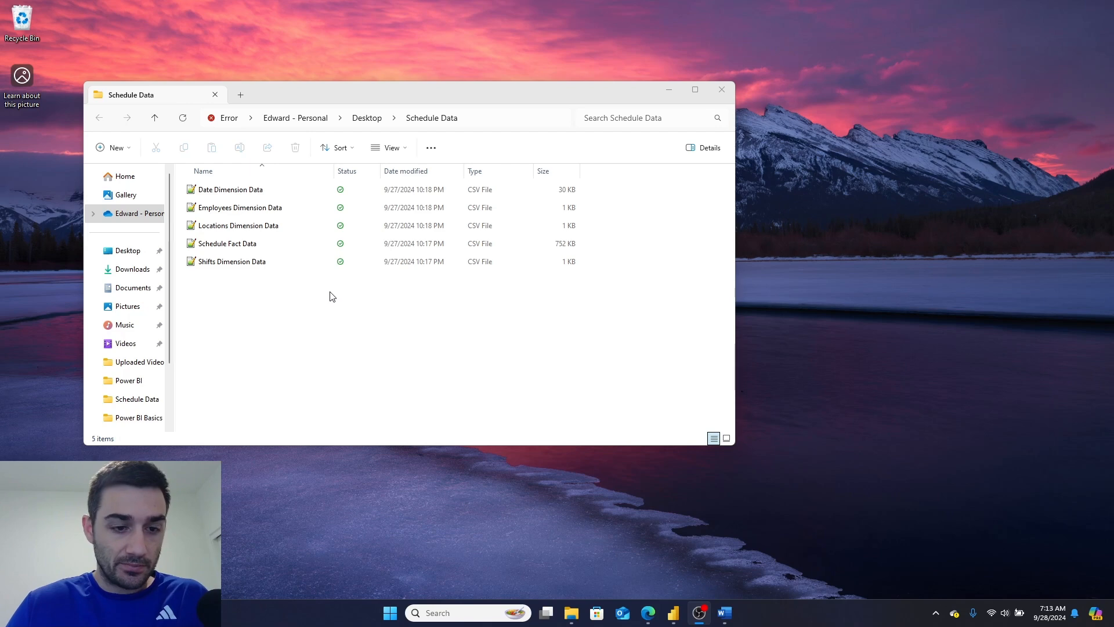
Go through the date, employees, locations, schedule fact and shifts CSV files in the Schedule Data folder.
{"action": "left_click", "coordinate": [242, 195]}
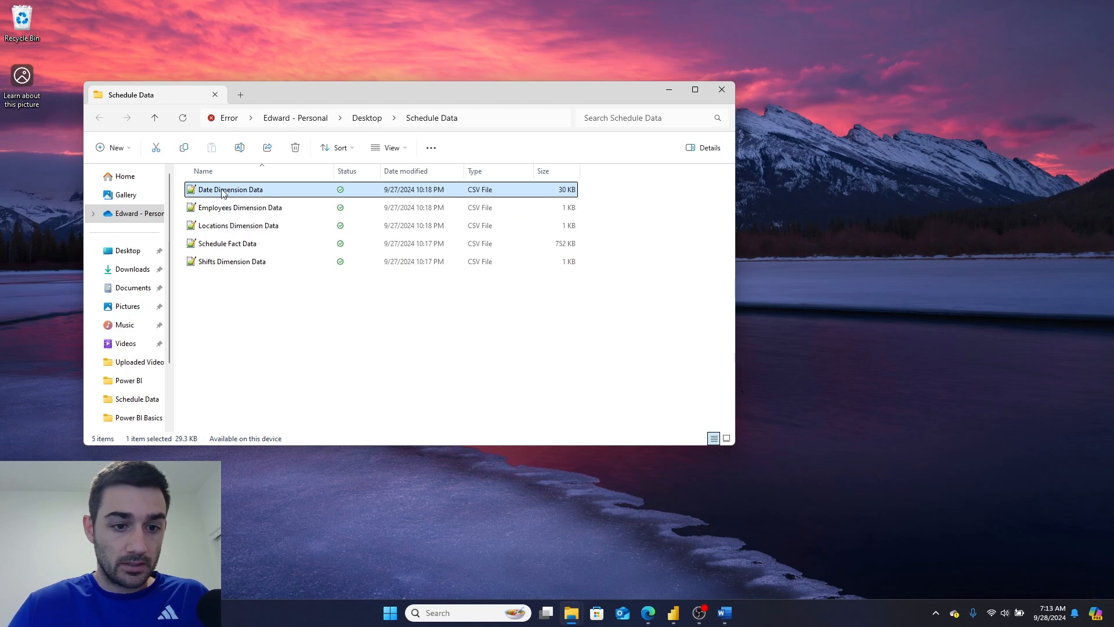
{"action": "left_click", "coordinate": [226, 212]}
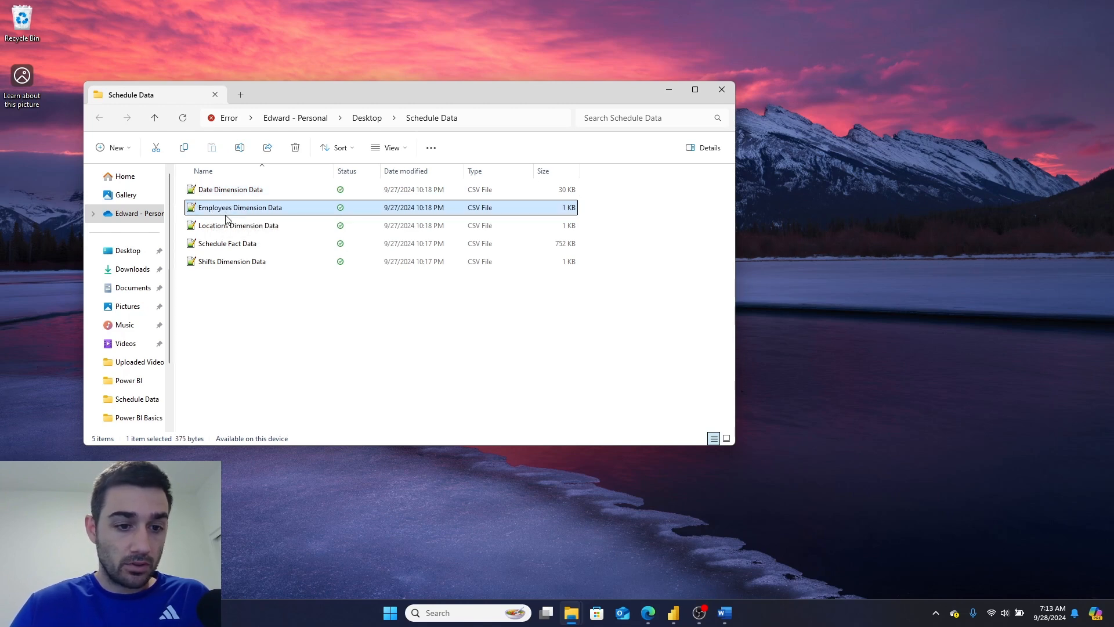
{"action": "left_click", "coordinate": [224, 230]}
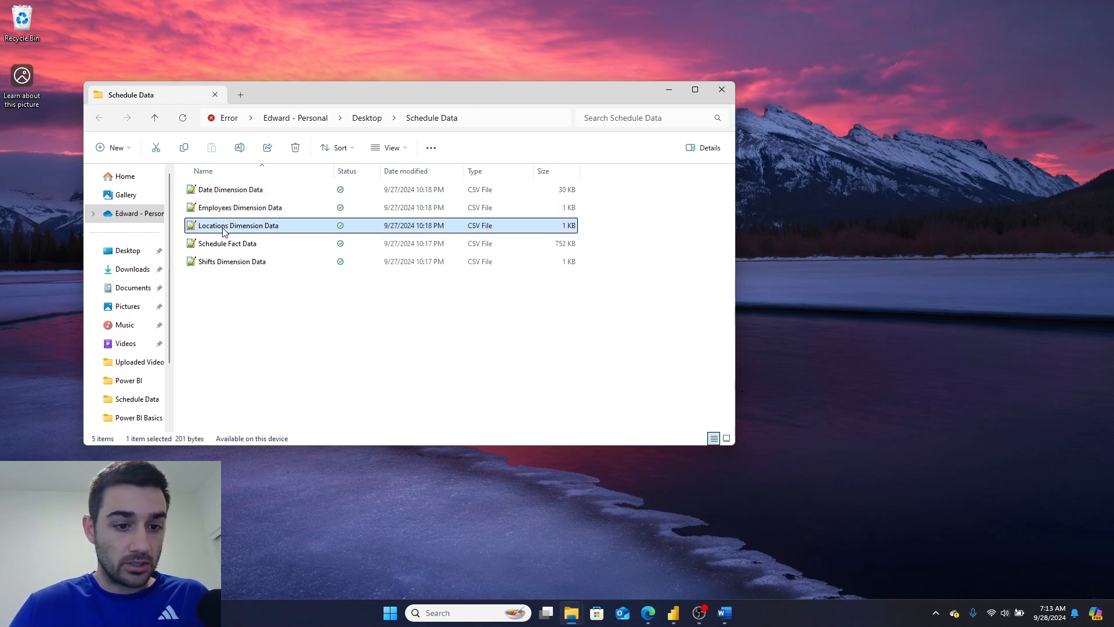
{"action": "left_click", "coordinate": [228, 245]}
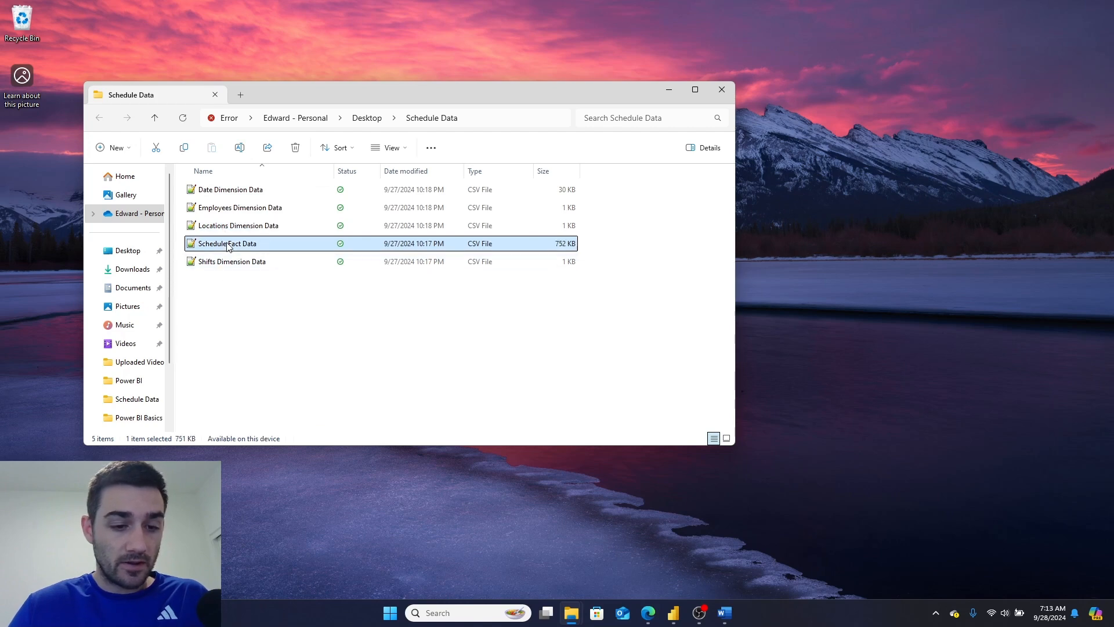
{"action": "left_click", "coordinate": [224, 264]}
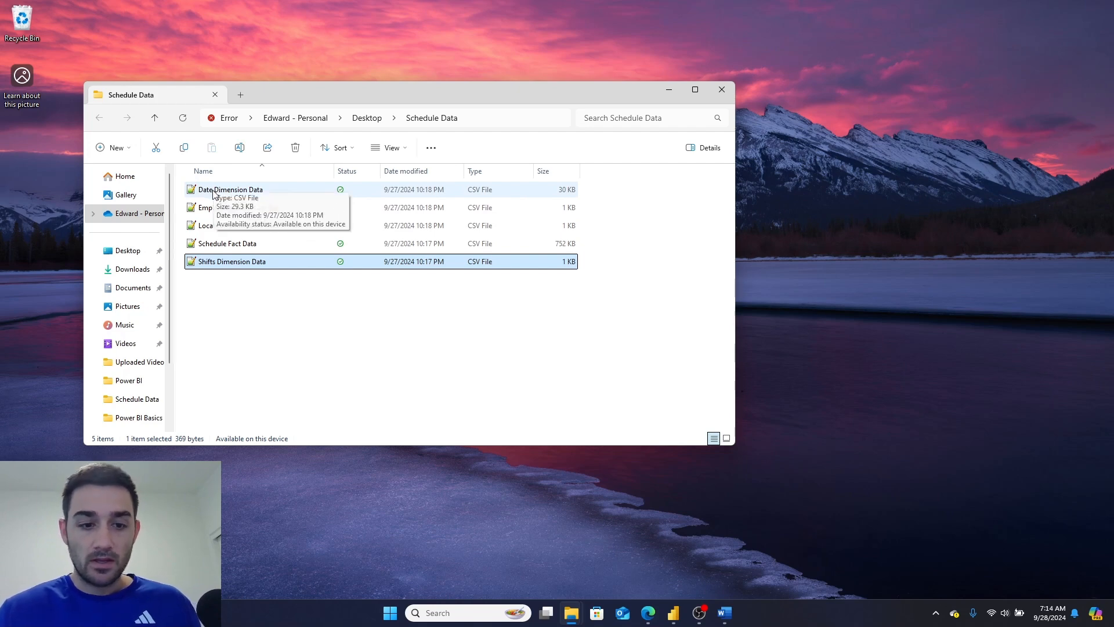
Launch Power BI Desktop and start a blank report.
{"action": "left_click", "coordinate": [674, 616]}
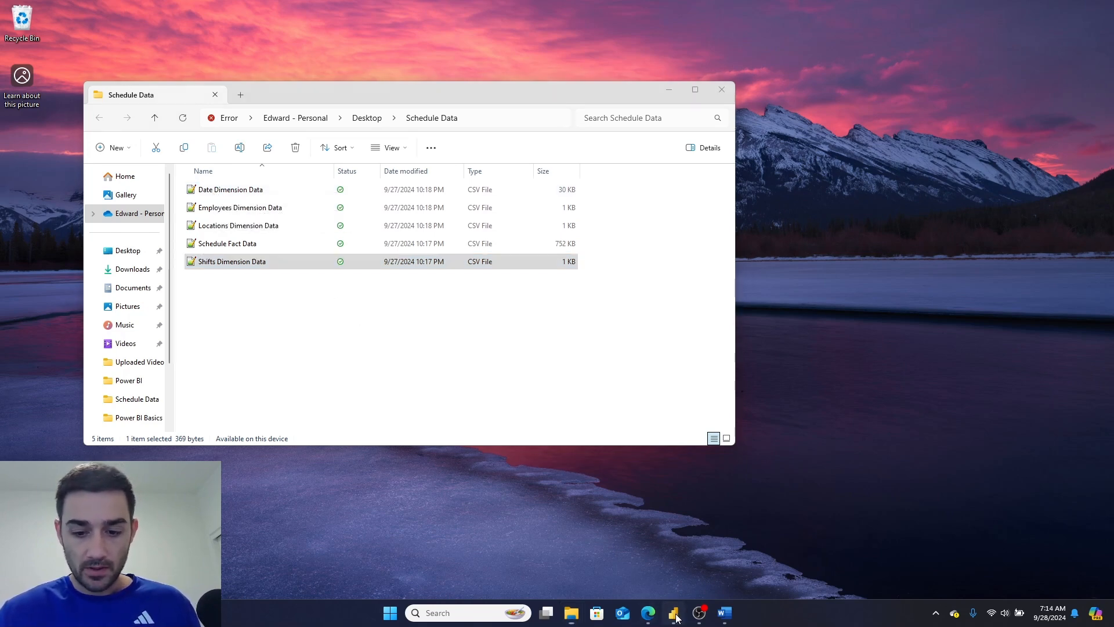
{"action": "right_click", "coordinate": [674, 616]}
{"action": "left_click", "coordinate": [642, 541]}
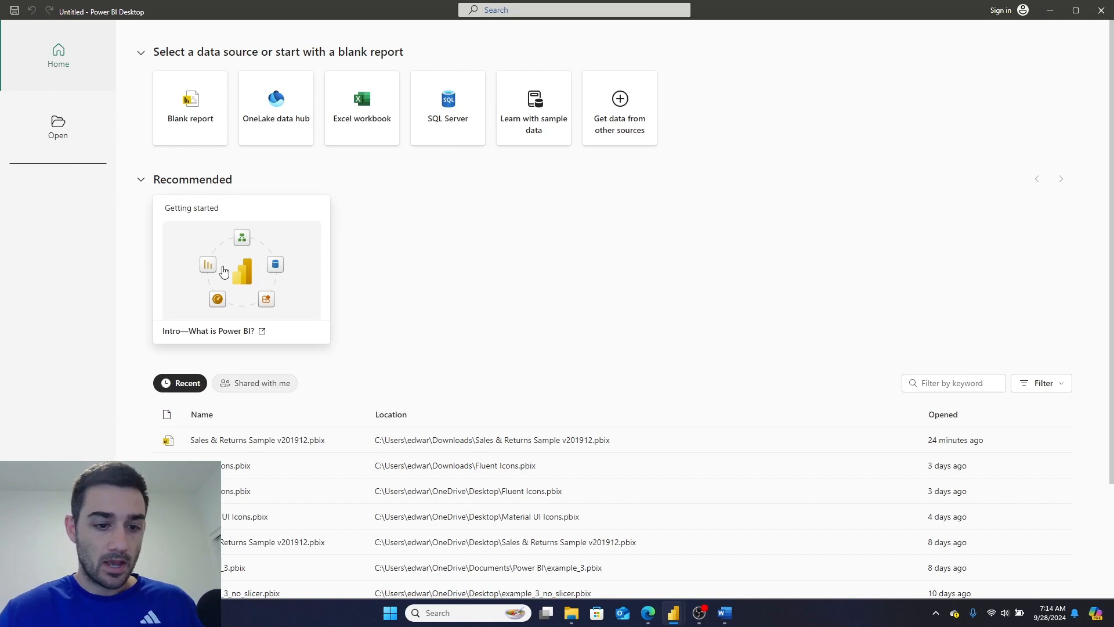
{"action": "left_click", "coordinate": [191, 105]}
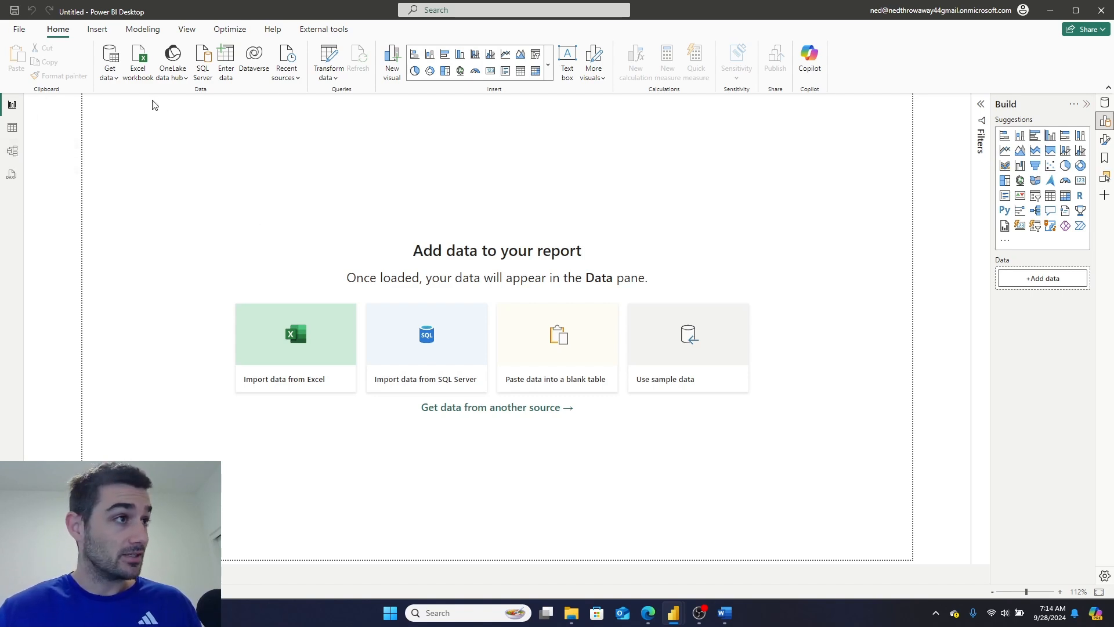
Import the Date Dimension Data CSV file from the Schedule Data folder and load it into the report.
{"action": "left_click", "coordinate": [112, 79]}
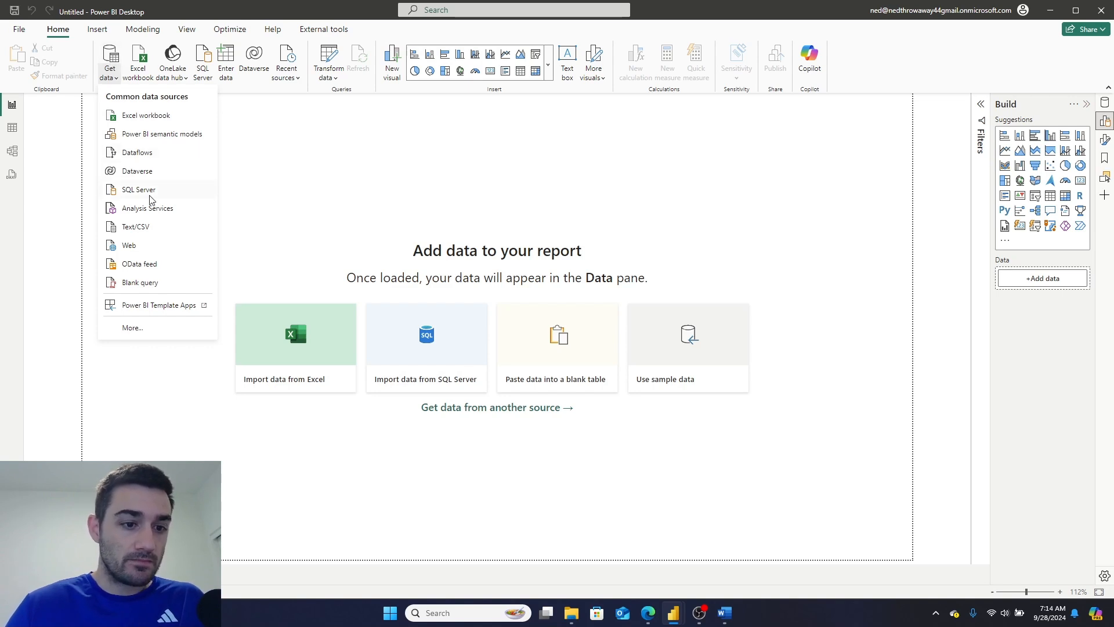
{"action": "left_click", "coordinate": [147, 232]}
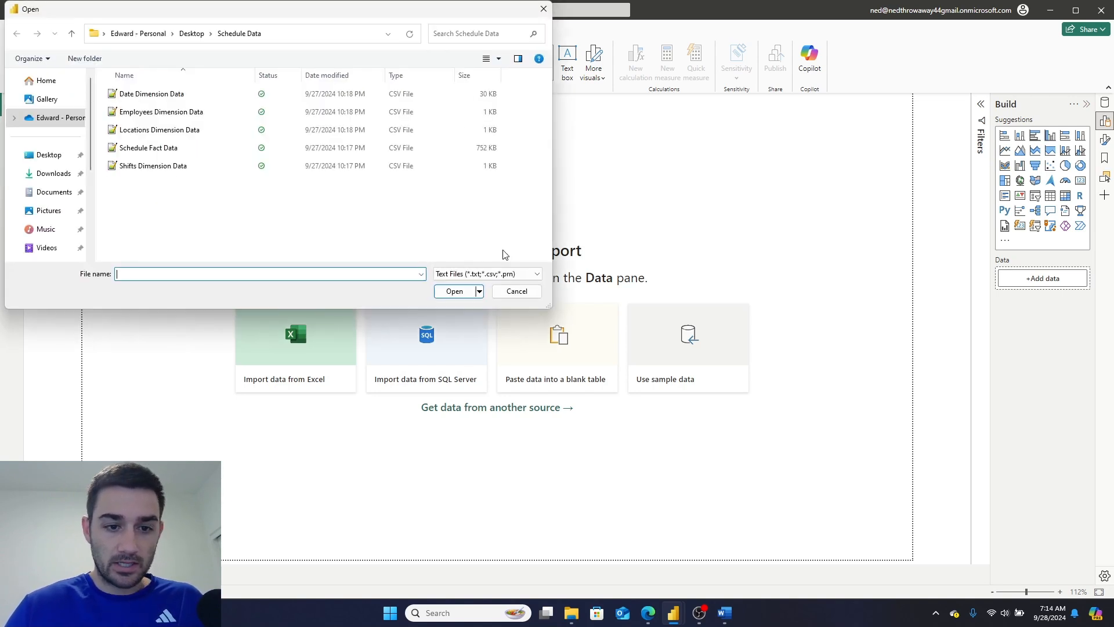
{"action": "left_click", "coordinate": [126, 98]}
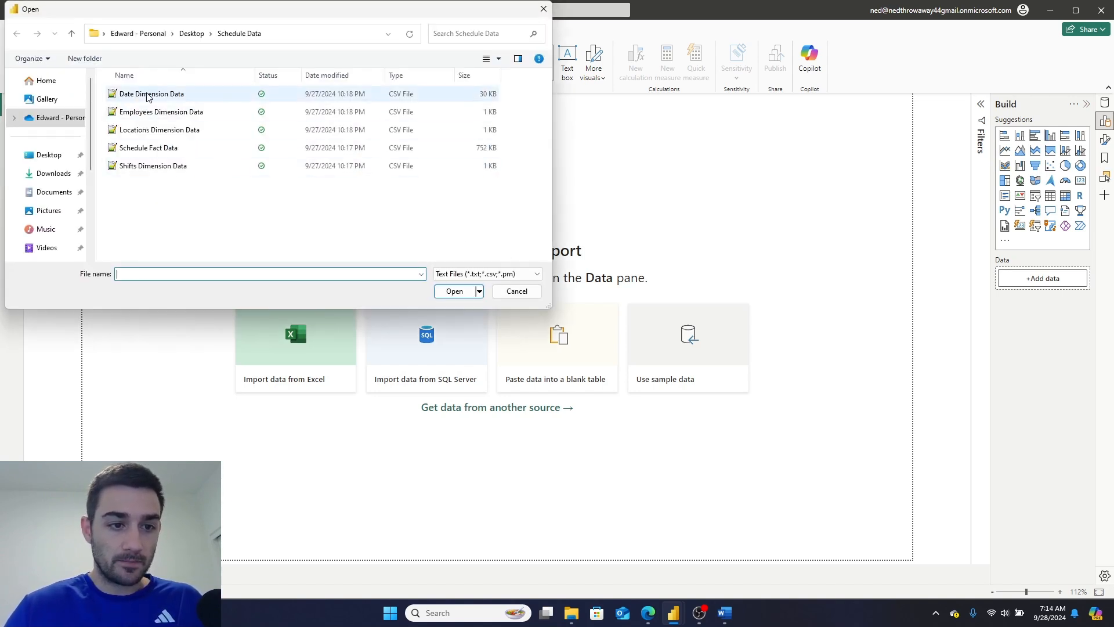
{"action": "left_click", "coordinate": [456, 290]}
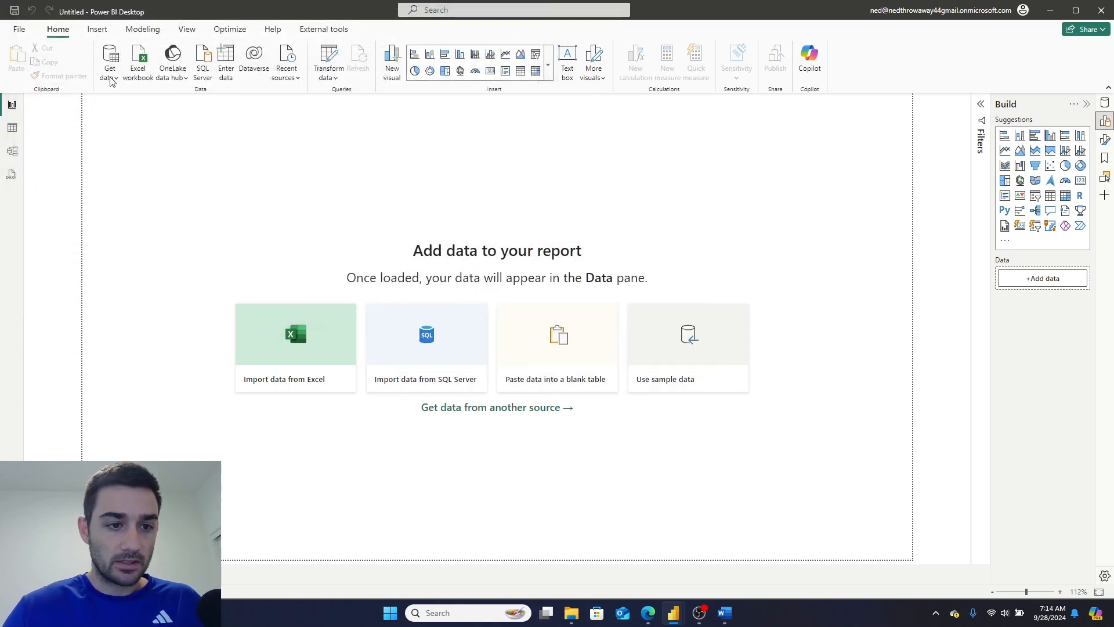
{"action": "left_click", "coordinate": [653, 467]}
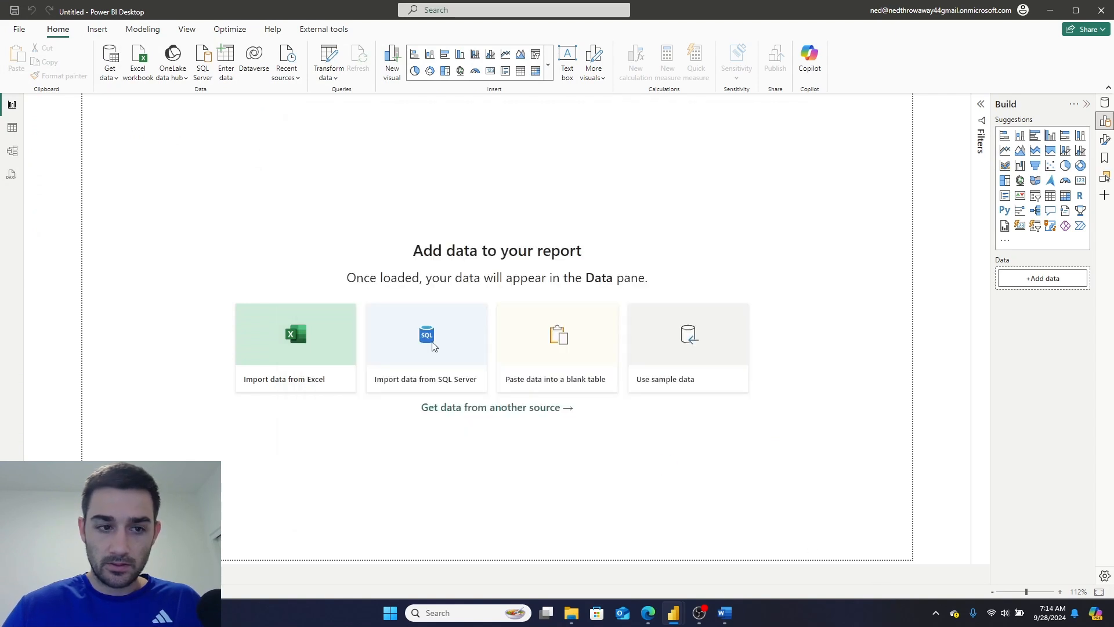
Import the Employees Dimension Data CSV file and load it as a table.
{"action": "left_click", "coordinate": [116, 77]}
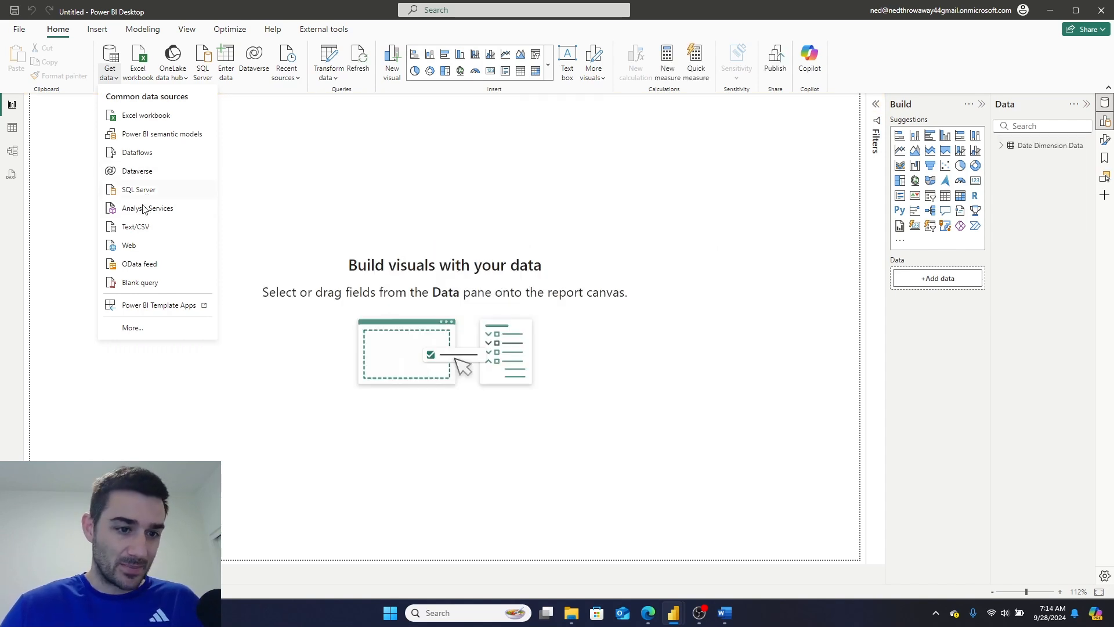
{"action": "left_click", "coordinate": [139, 226]}
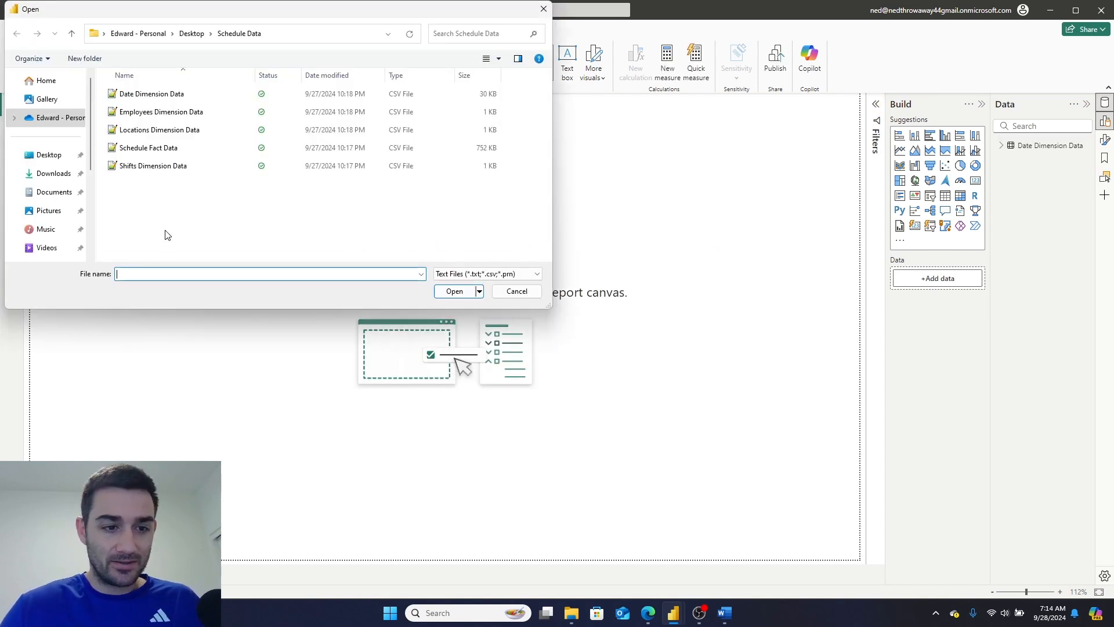
{"action": "left_click", "coordinate": [162, 111]}
{"action": "left_click", "coordinate": [464, 292]}
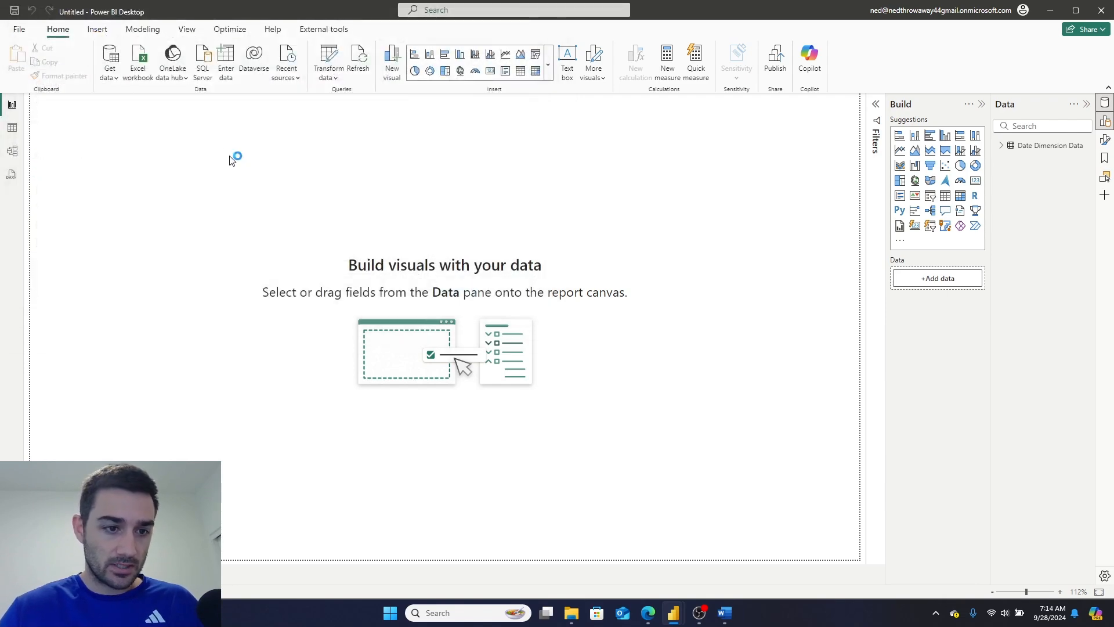
{"action": "left_click", "coordinate": [659, 466]}
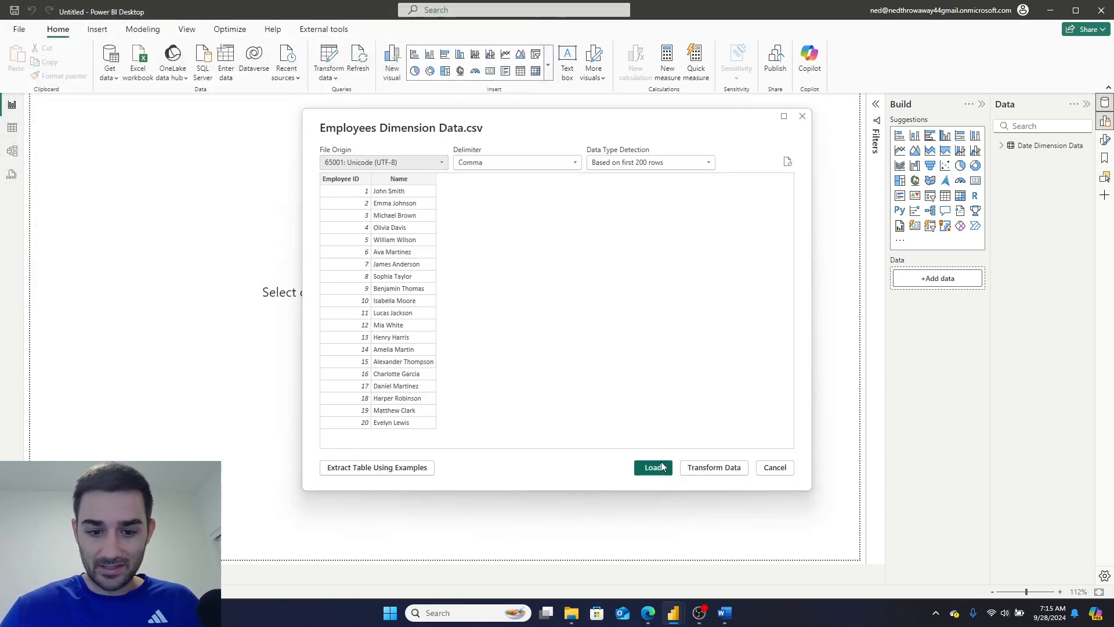
Import the Locations Dimension Data CSV file and load it as a table.
{"action": "left_click", "coordinate": [112, 75]}
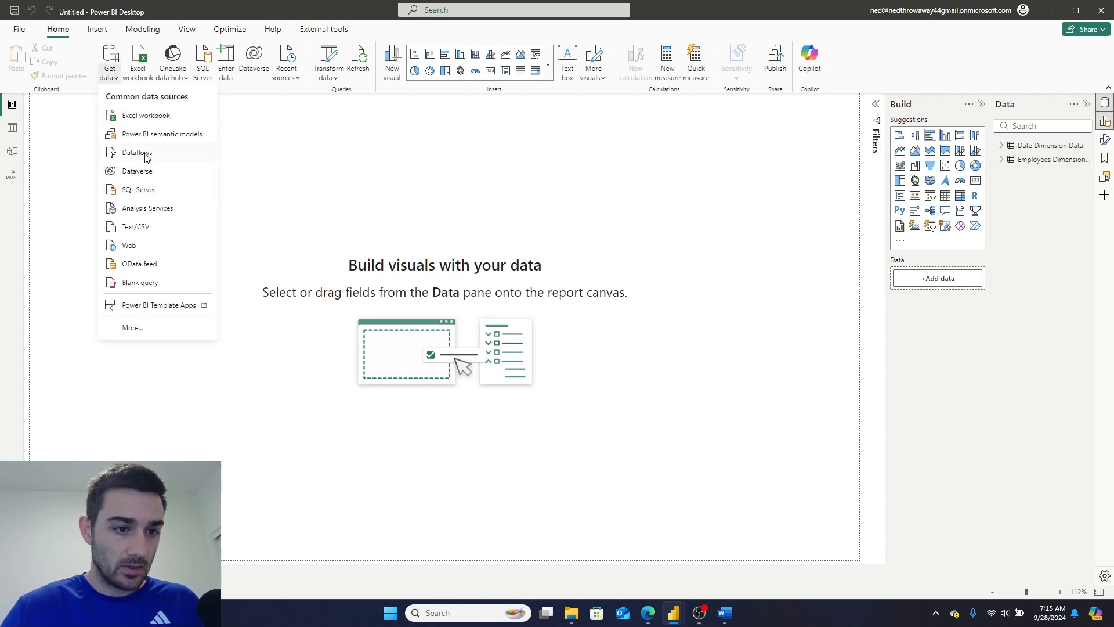
{"action": "left_click", "coordinate": [139, 227]}
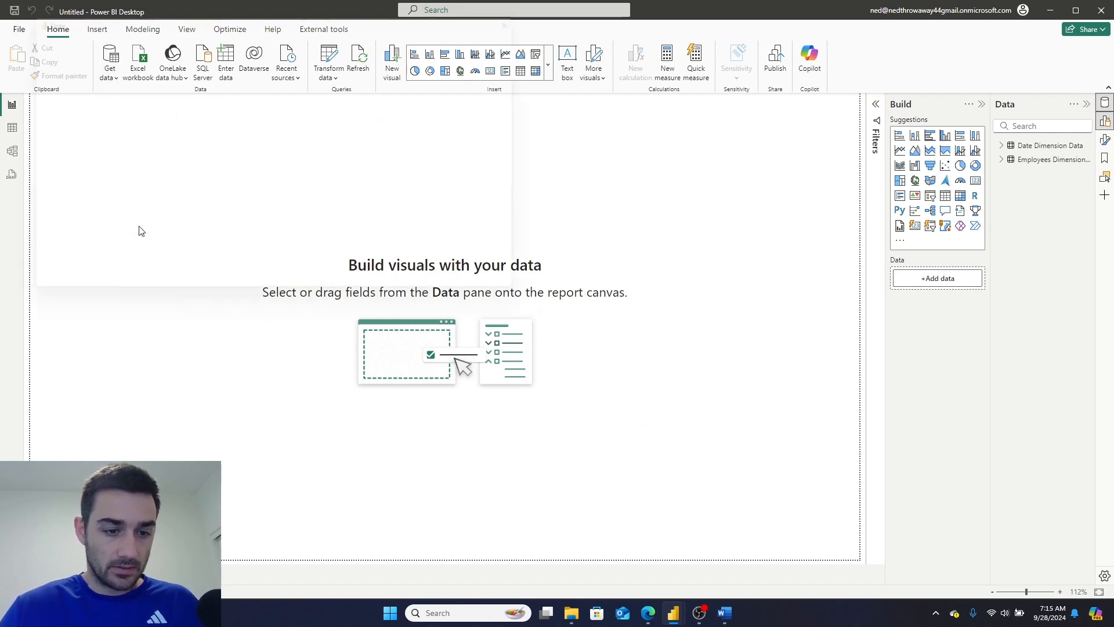
{"action": "left_click", "coordinate": [174, 129]}
{"action": "left_click", "coordinate": [457, 293]}
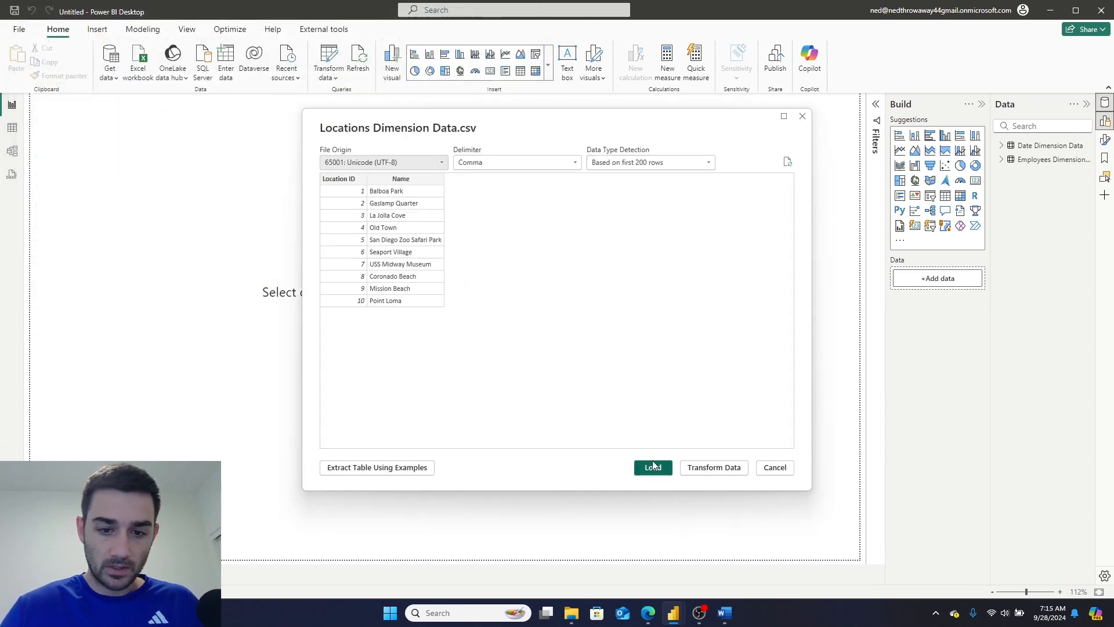
{"action": "left_click", "coordinate": [653, 467]}
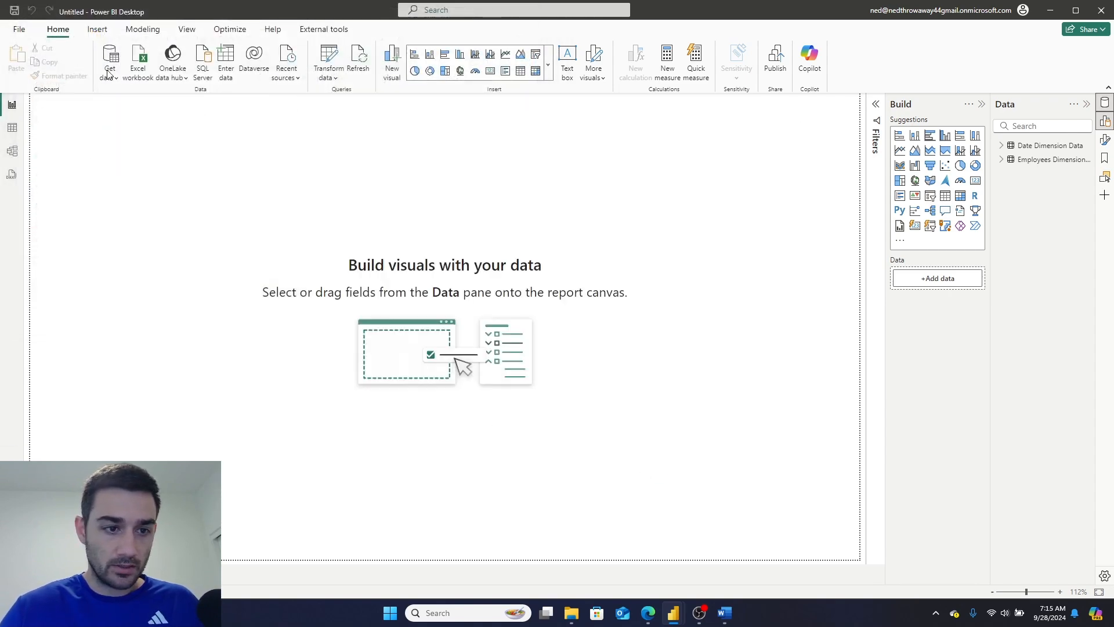
Import the Schedule Fact Data CSV file and load it as a table.
{"action": "left_click", "coordinate": [112, 79]}
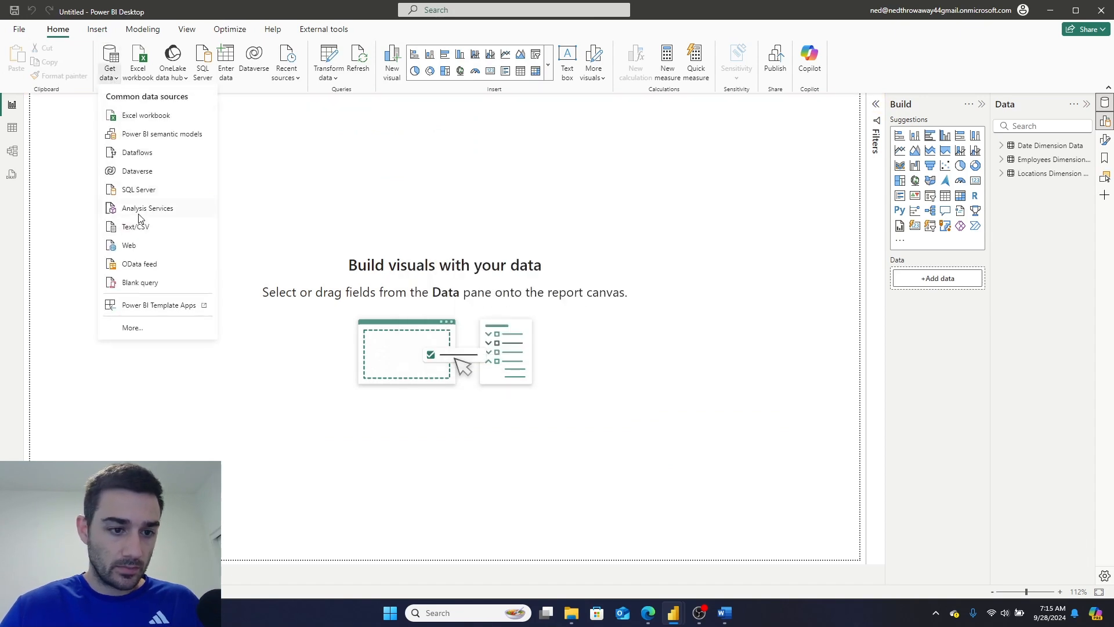
{"action": "left_click", "coordinate": [144, 232]}
{"action": "left_click", "coordinate": [157, 148]}
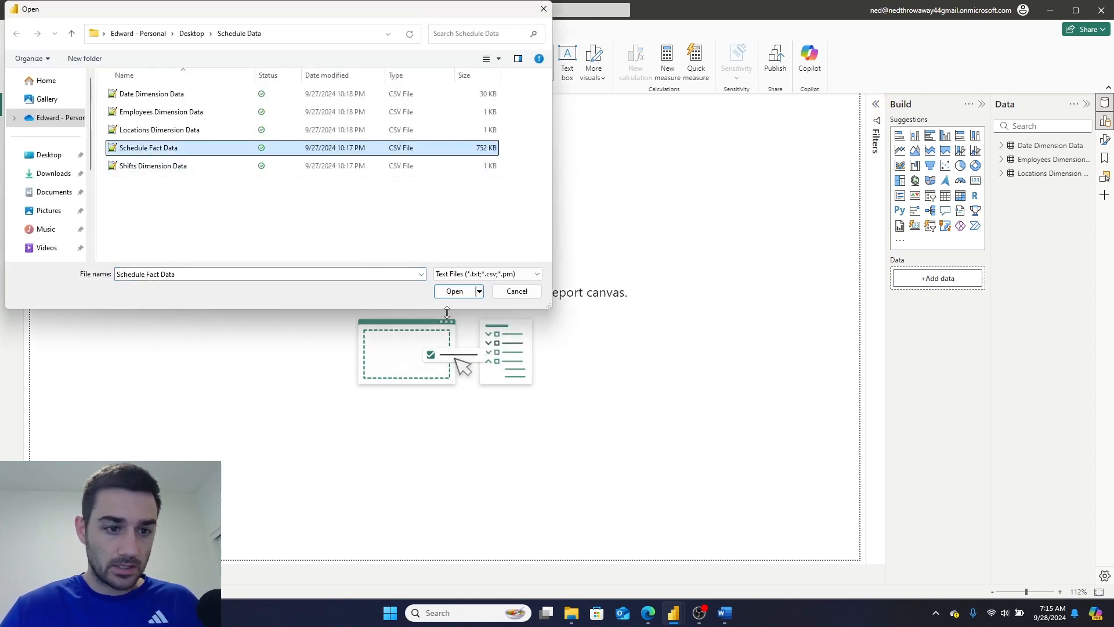
{"action": "left_click", "coordinate": [478, 290]}
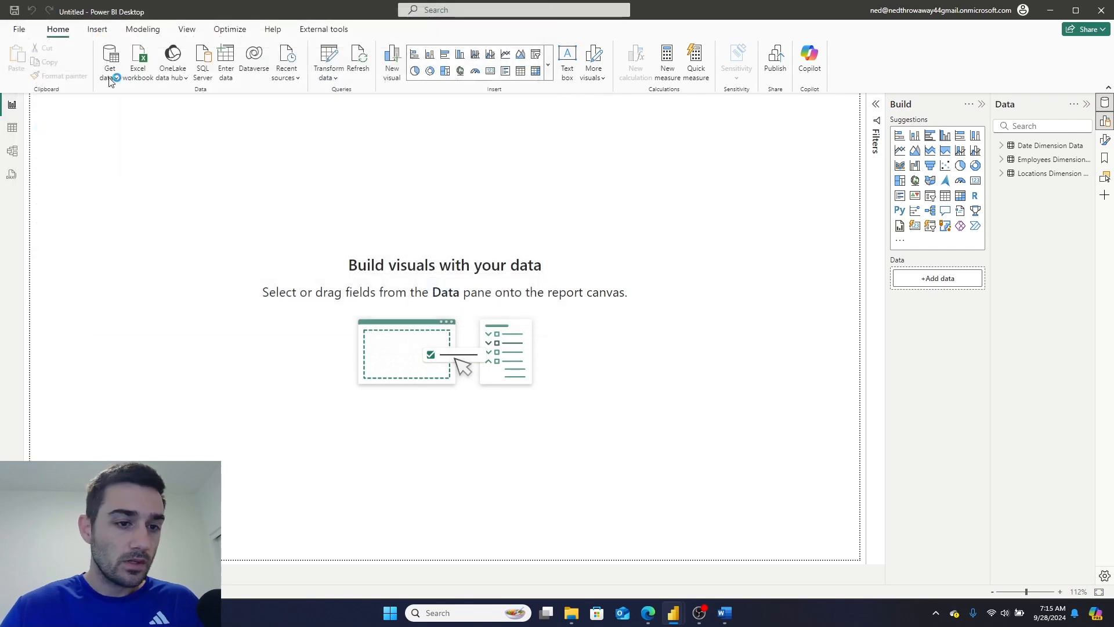
{"action": "left_click", "coordinate": [661, 467]}
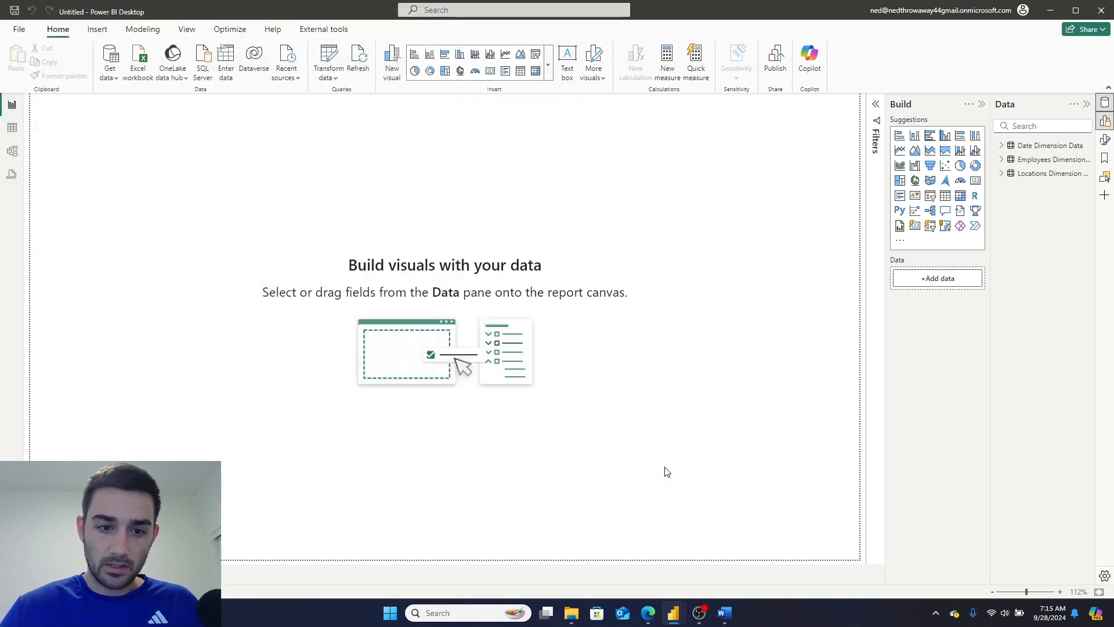
Import the Shifts Dimension Data CSV file and load it as a table.
{"action": "left_click", "coordinate": [109, 74]}
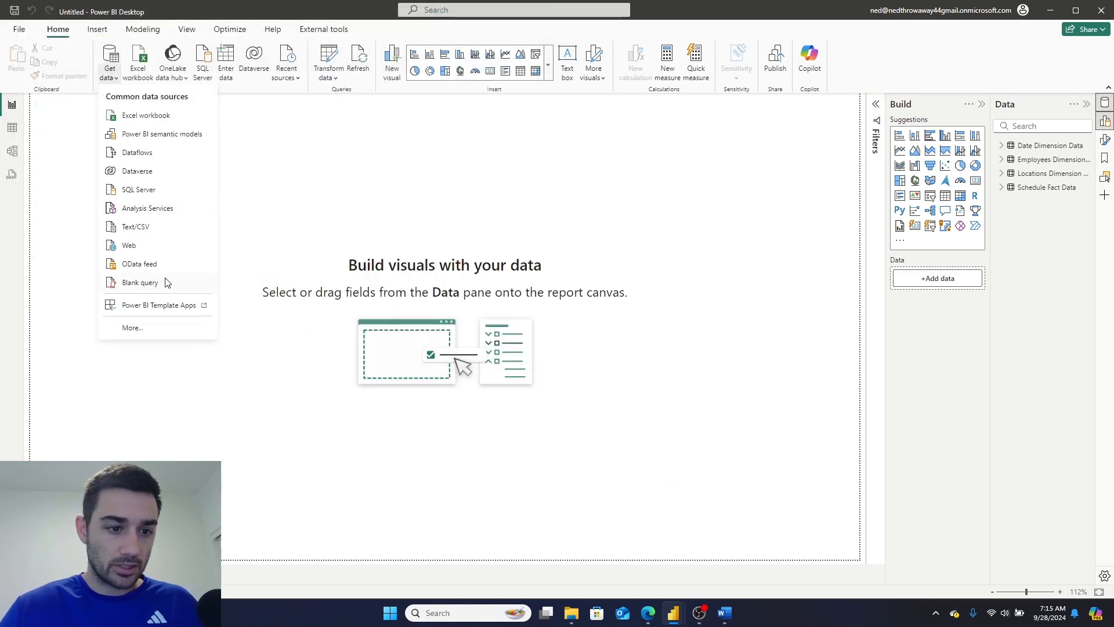
{"action": "left_click", "coordinate": [145, 226]}
{"action": "left_click", "coordinate": [174, 166]}
{"action": "left_click", "coordinate": [455, 291]}
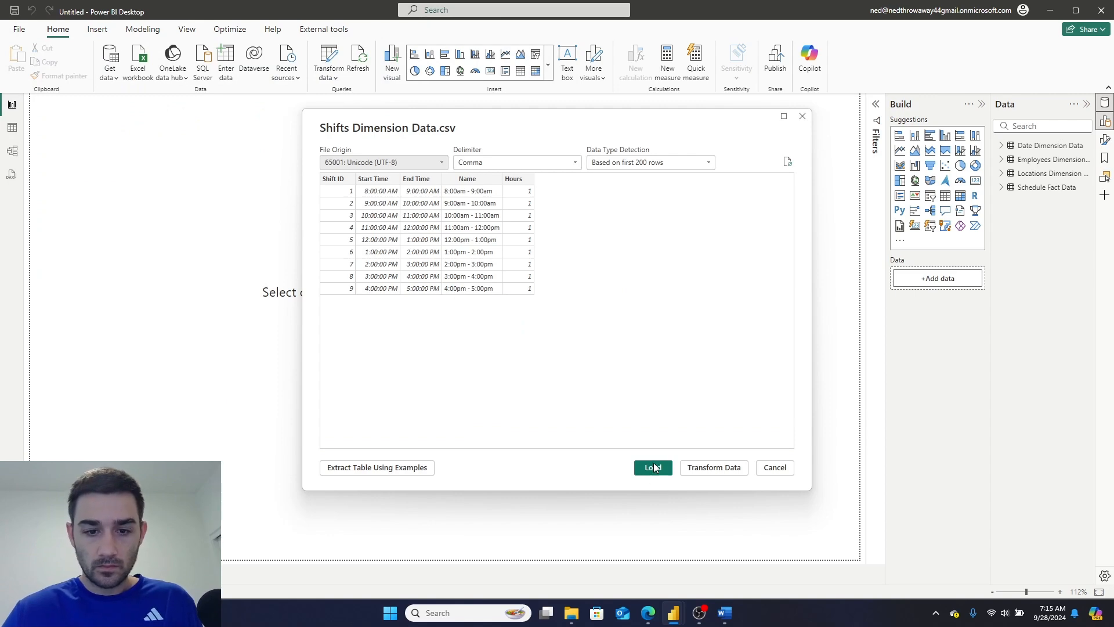
{"action": "left_click", "coordinate": [653, 467]}
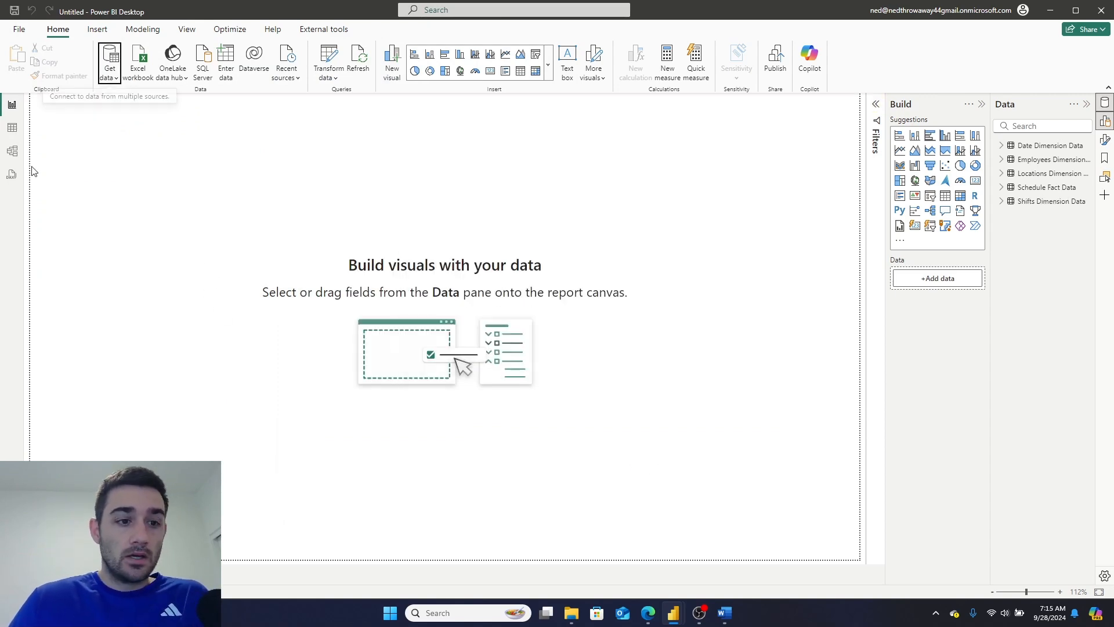
Examine the rows and columns of the loaded date, employees, locations, schedule fact and shifts tables in table view.
{"action": "left_click", "coordinate": [13, 127]}
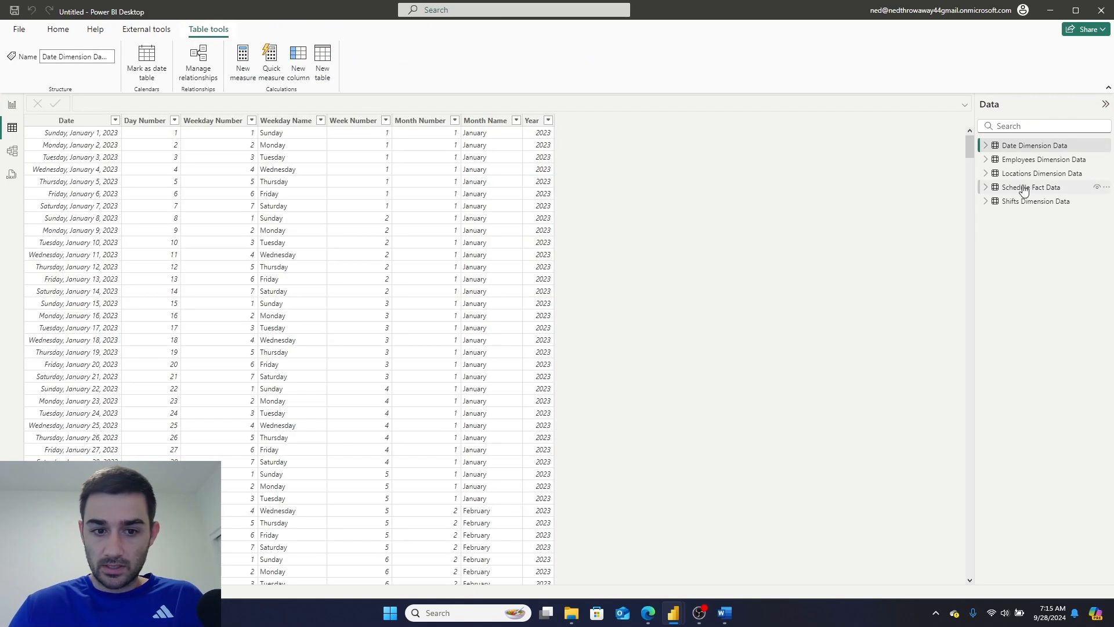
{"action": "scroll", "coordinate": [232, 243], "scroll_direction": "down", "scroll_amount": 20}
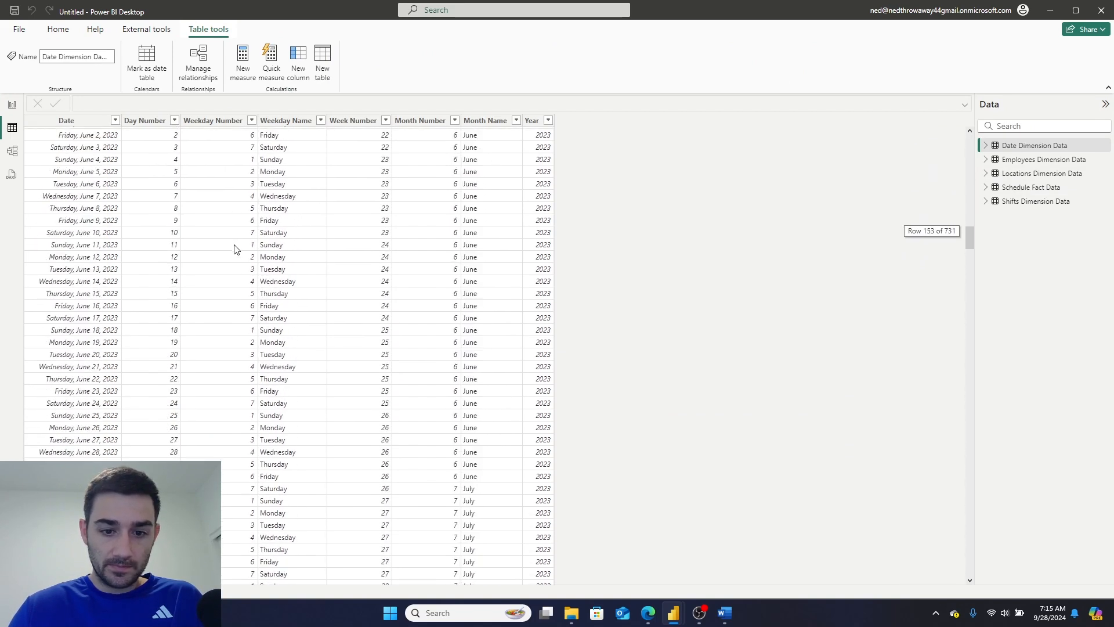
{"action": "left_click", "coordinate": [1042, 162]}
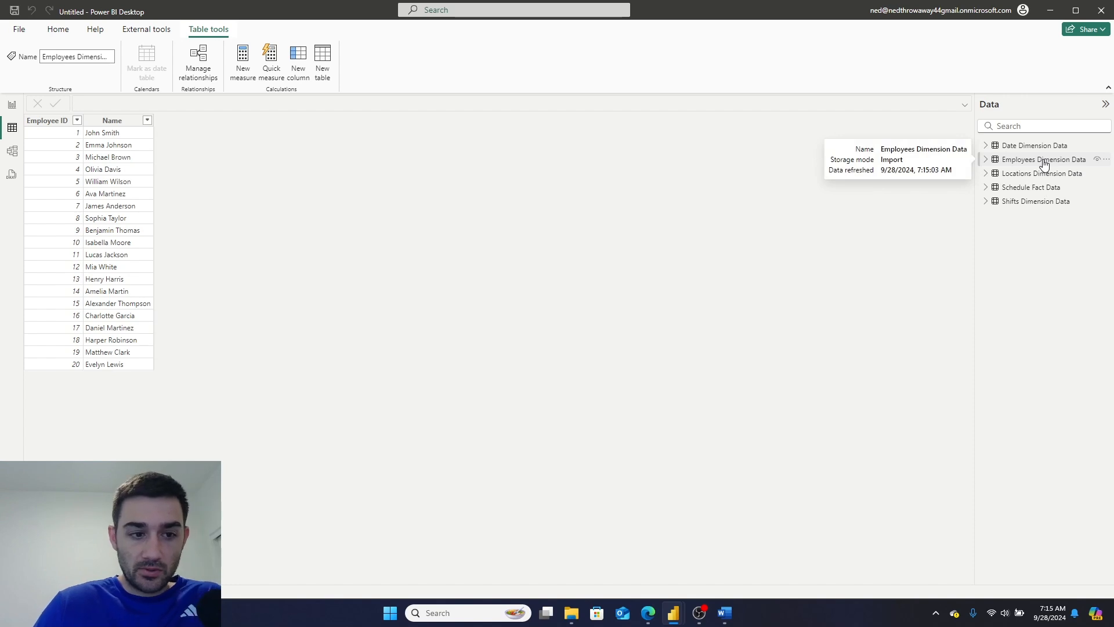
{"action": "left_click", "coordinate": [1041, 177]}
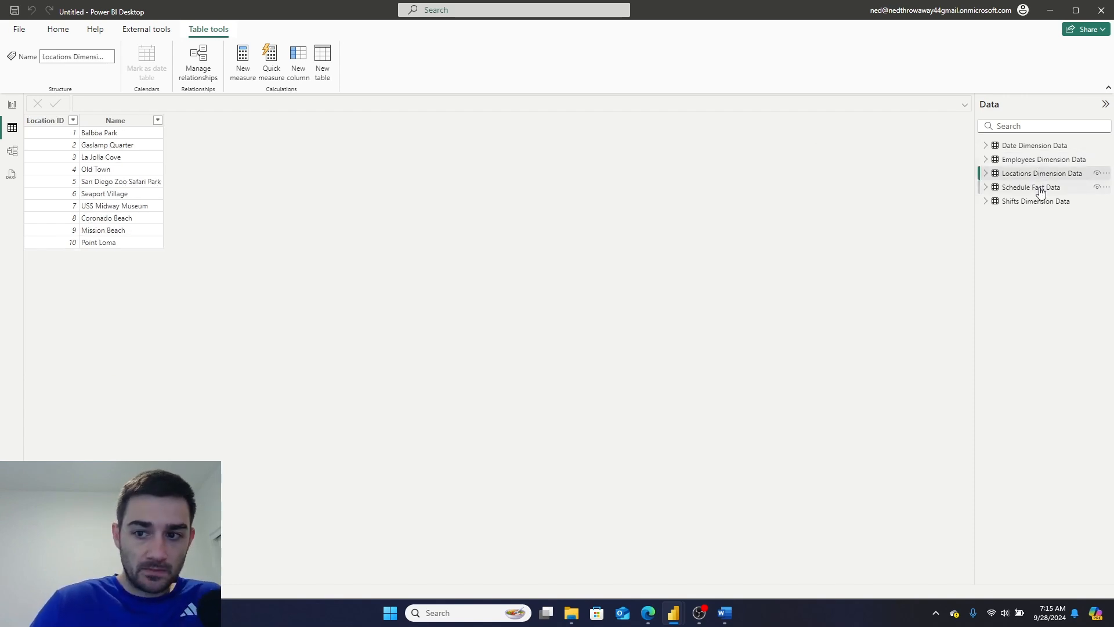
{"action": "left_click", "coordinate": [1040, 189]}
{"action": "scroll", "coordinate": [171, 235], "scroll_direction": "down", "scroll_amount": 5}
{"action": "scroll", "coordinate": [171, 235], "scroll_direction": "down", "scroll_amount": 20}
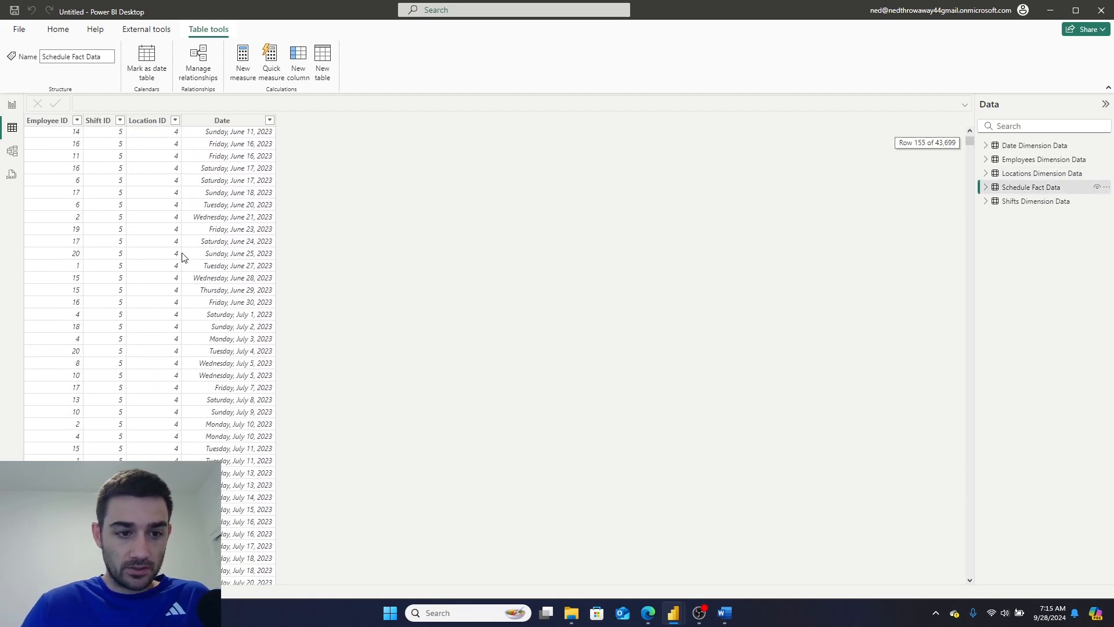
{"action": "scroll", "coordinate": [183, 257], "scroll_direction": "down", "scroll_amount": 3}
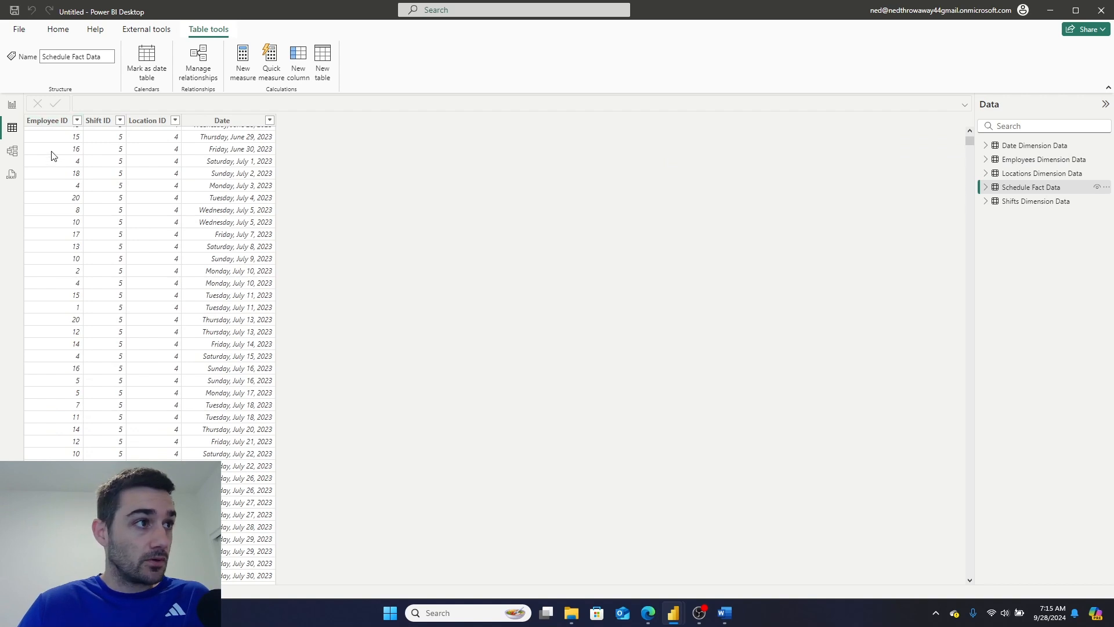
{"action": "left_click", "coordinate": [1030, 201]}
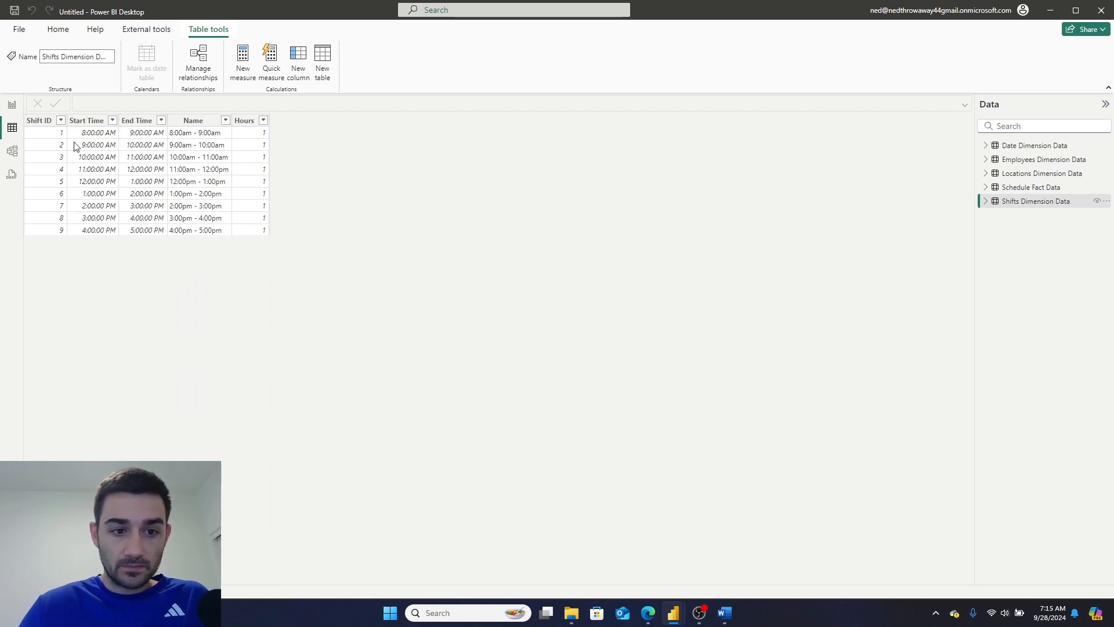
Format the Date column of the Schedule Fact Data table as Short Date.
{"action": "left_click", "coordinate": [1030, 187]}
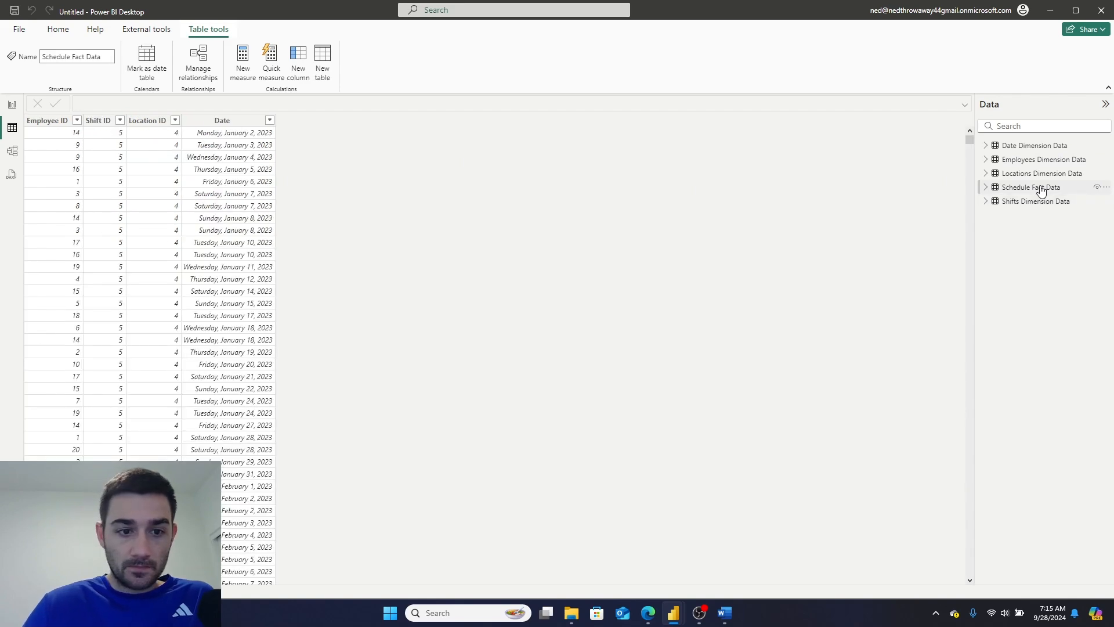
{"action": "left_click", "coordinate": [223, 120]}
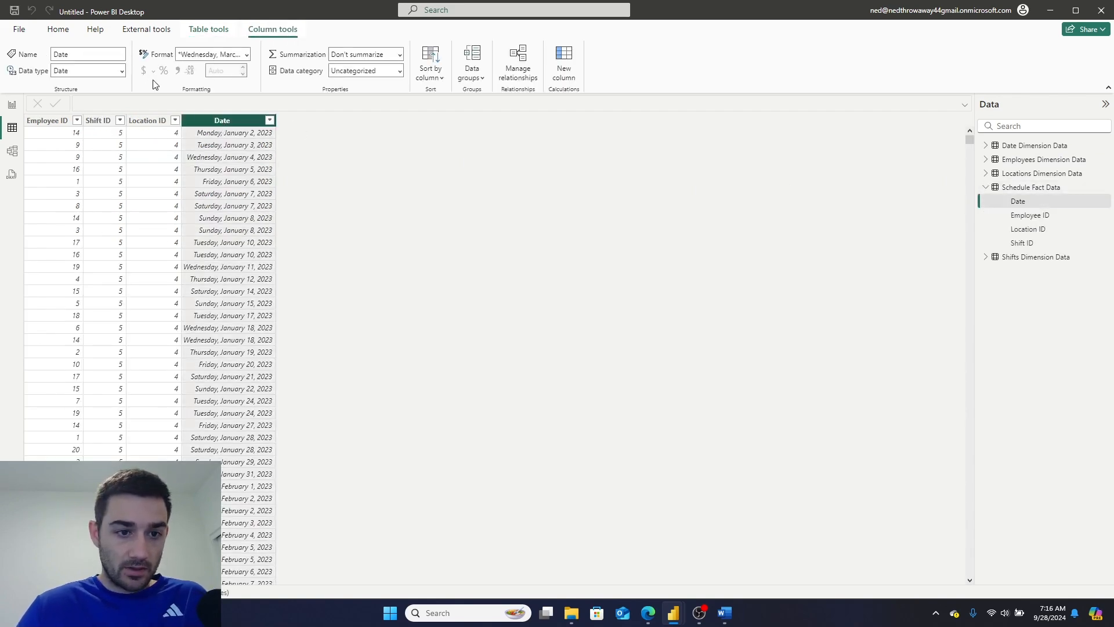
{"action": "left_click", "coordinate": [244, 54]}
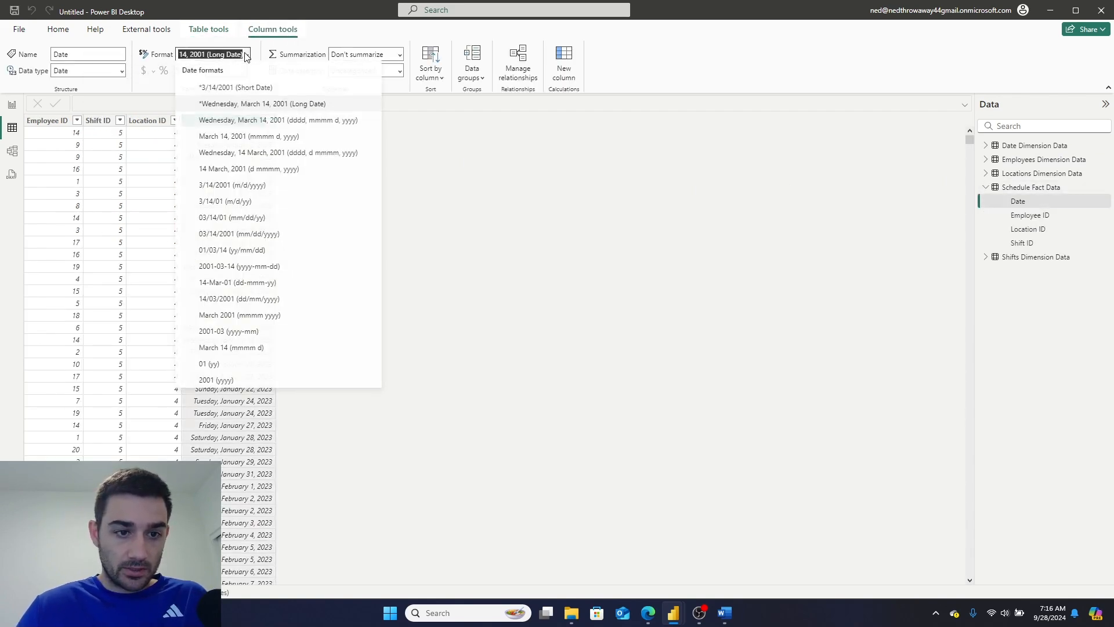
{"action": "left_click", "coordinate": [249, 90]}
Format the Date column of the Date Dimension Data table as *3/14/2001 (Short Date).
{"action": "left_click", "coordinate": [1015, 146]}
{"action": "left_click", "coordinate": [985, 146]}
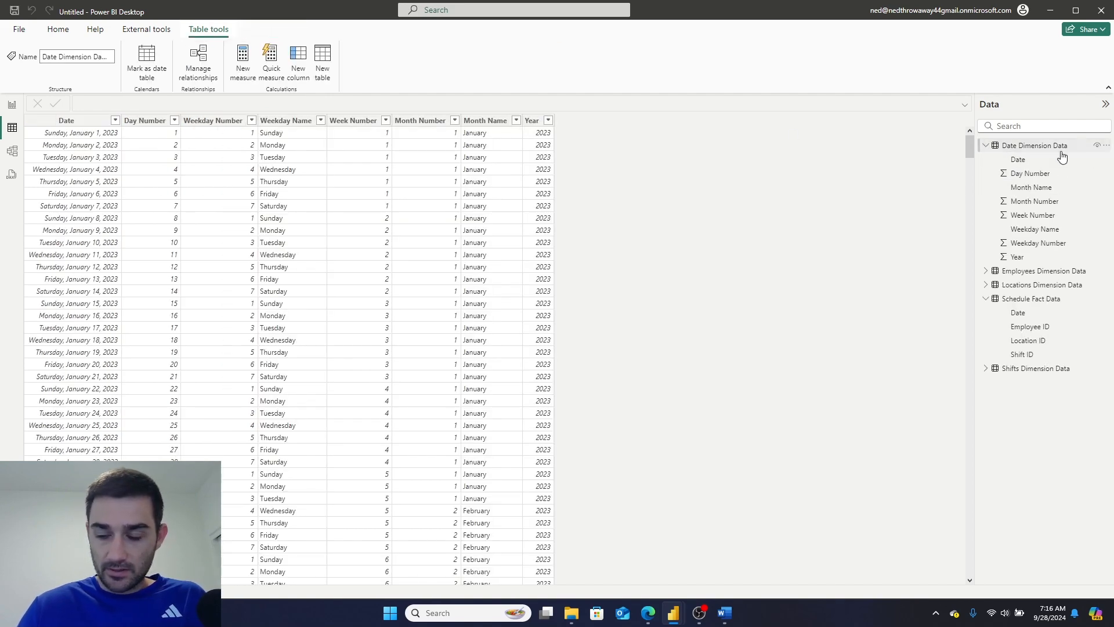
{"action": "left_click", "coordinate": [1020, 160]}
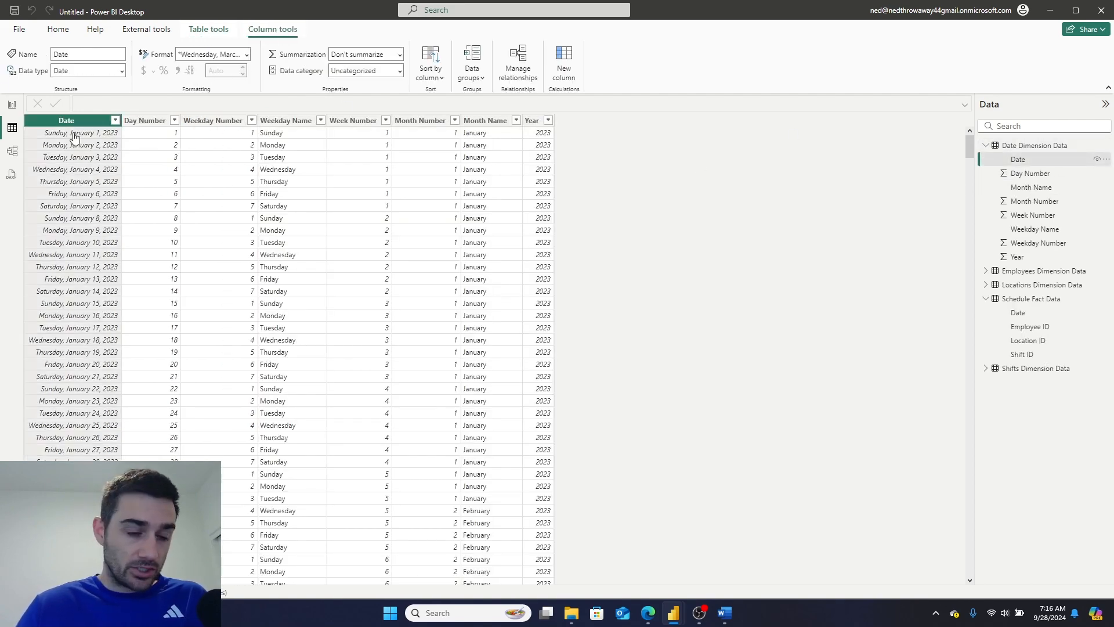
{"action": "left_click", "coordinate": [246, 54]}
{"action": "left_click", "coordinate": [241, 90]}
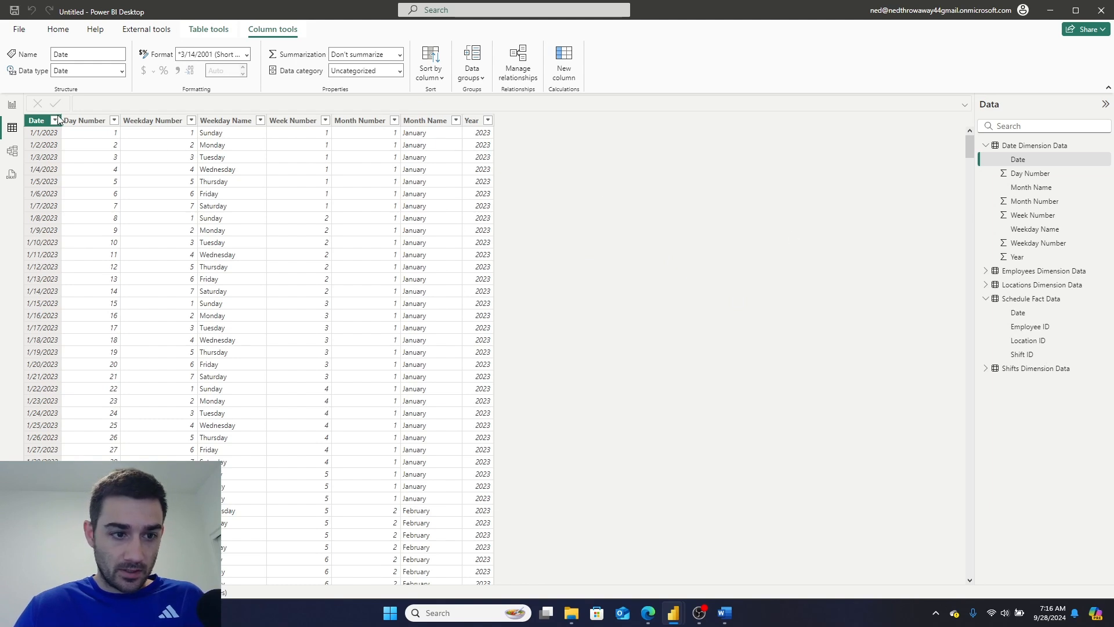
Mark the Date Dimension Data table as a date table using its Date column and save the setting.
{"action": "left_click", "coordinate": [208, 26]}
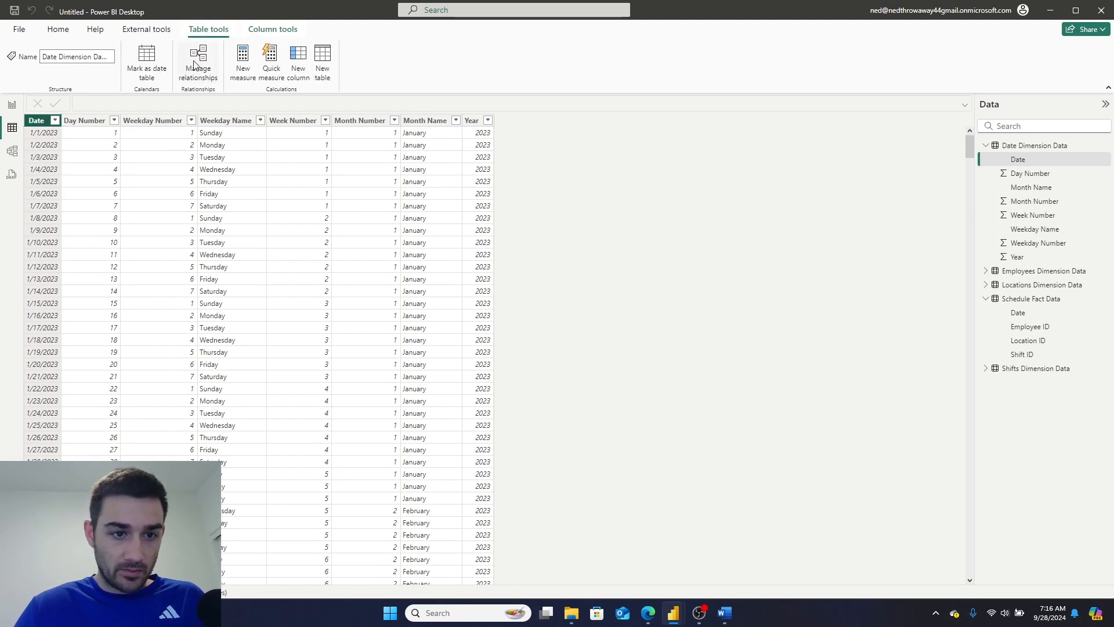
{"action": "left_click", "coordinate": [147, 54]}
{"action": "left_click", "coordinate": [343, 220]}
{"action": "left_click", "coordinate": [361, 262]}
{"action": "left_click", "coordinate": [357, 285]}
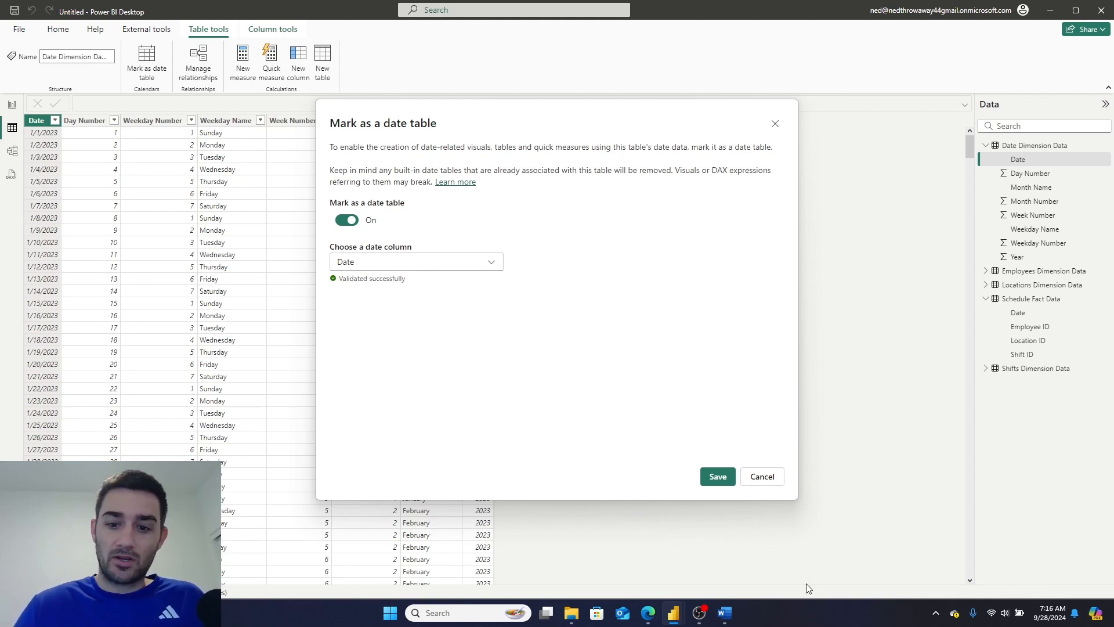
{"action": "left_click", "coordinate": [715, 477]}
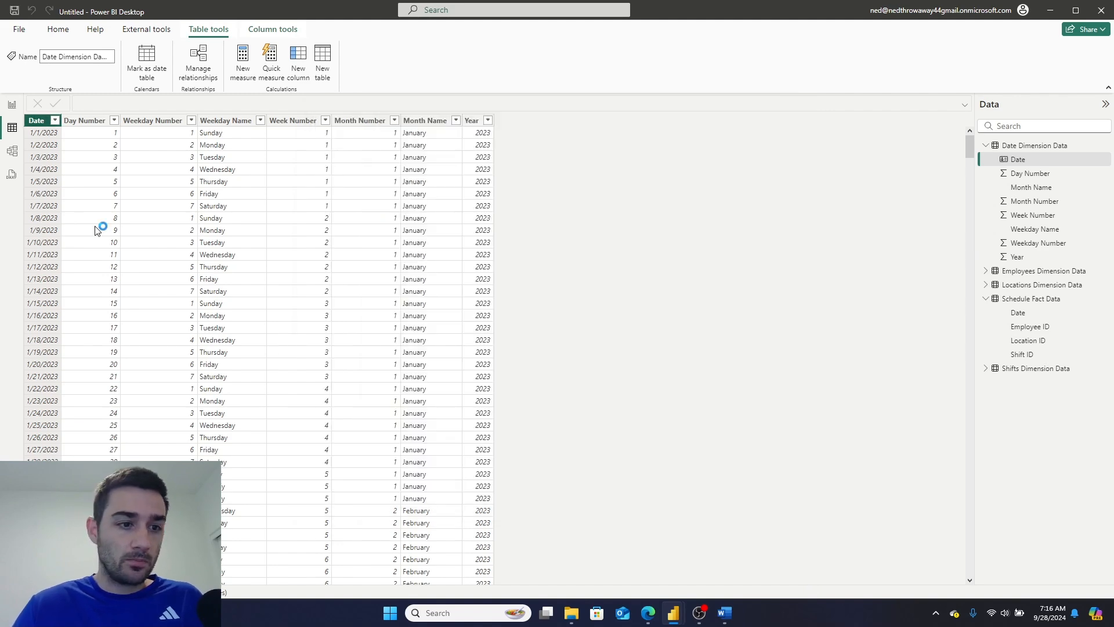
In model view, move the Locations and Employees dimension cards below the other tables.
{"action": "left_click", "coordinate": [14, 152]}
{"action": "left_click_drag", "start_coordinate": [455, 186], "coordinate": [398, 425]}
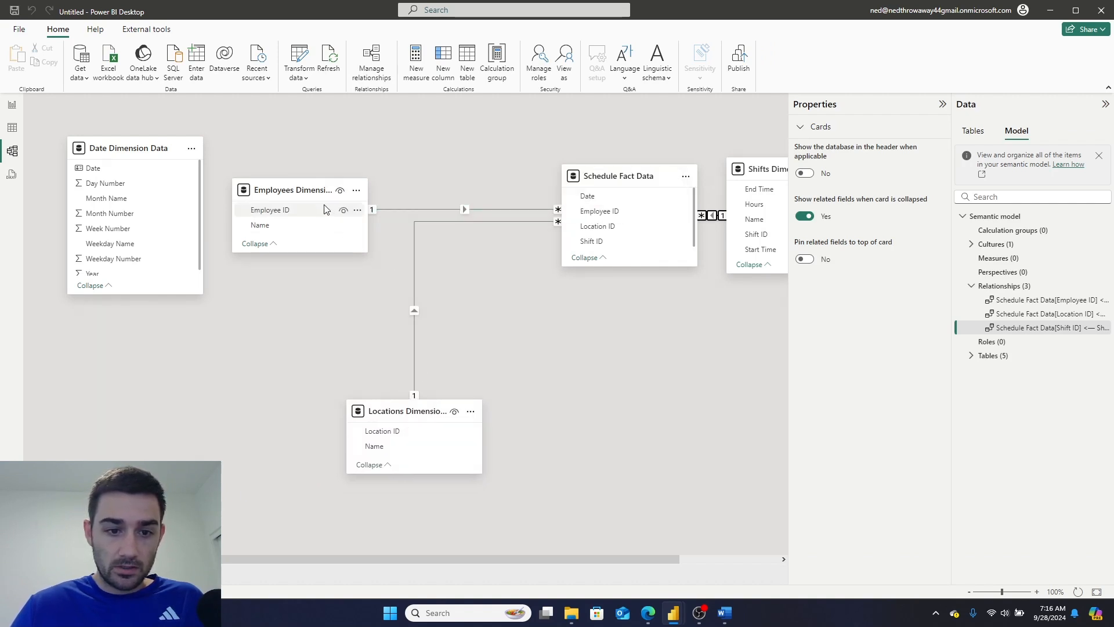
{"action": "left_click_drag", "start_coordinate": [310, 190], "coordinate": [256, 425]}
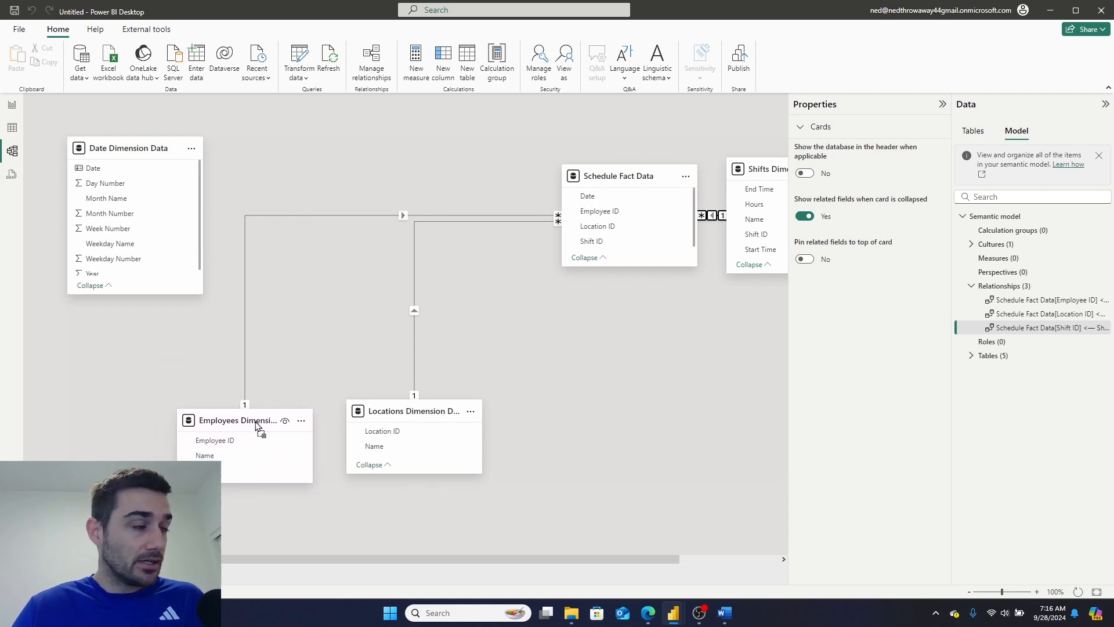
Move the Schedule Fact Data card between the dimension cards and create a one-to-many relationship from Date Dimension Data's Date to its Date column.
{"action": "left_click_drag", "start_coordinate": [633, 176], "coordinate": [431, 205]}
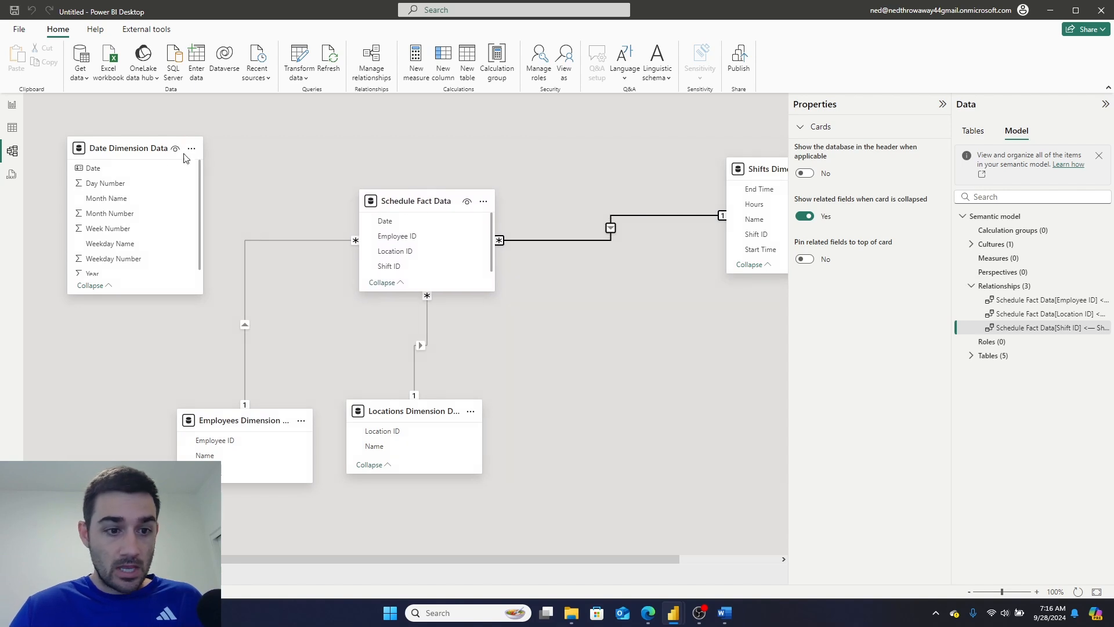
{"action": "left_click_drag", "start_coordinate": [93, 169], "coordinate": [399, 227]}
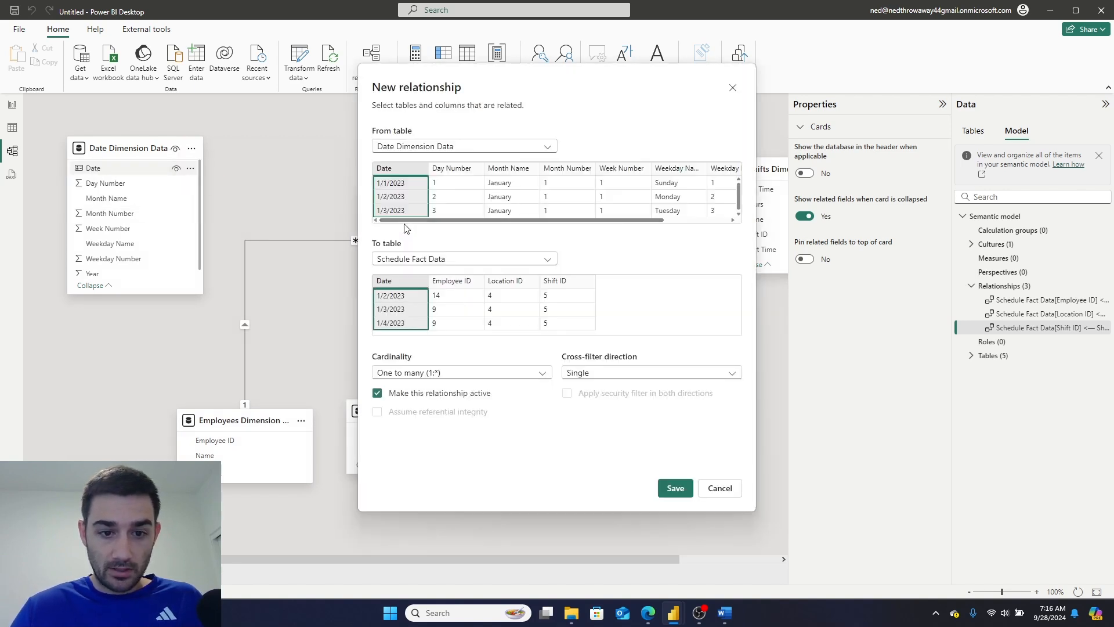
{"action": "left_click", "coordinate": [673, 487]}
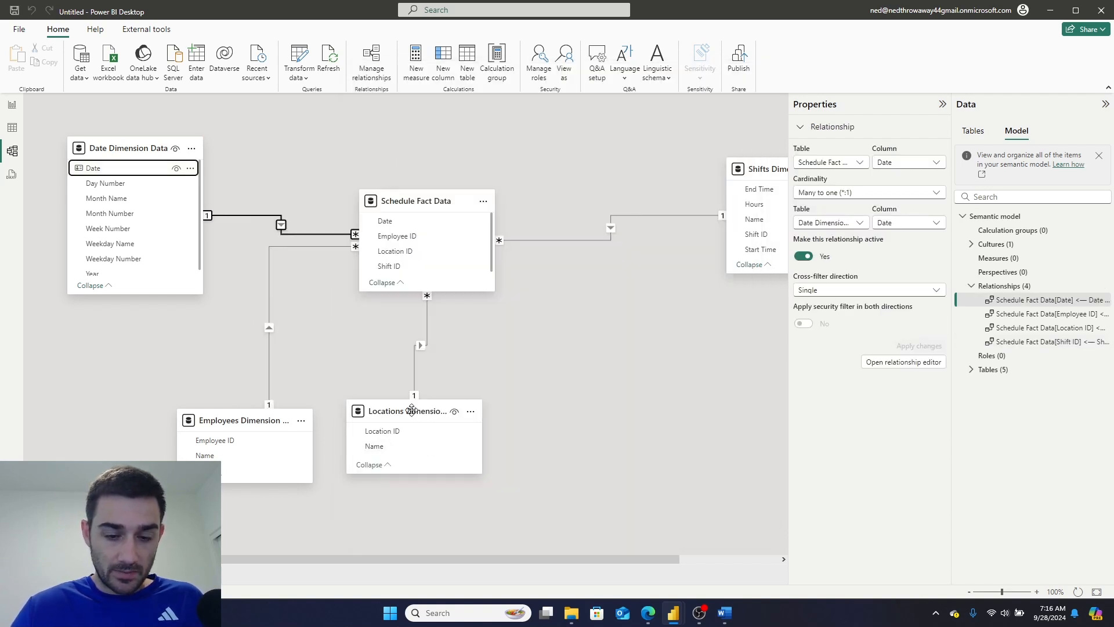
Arrange the date, shifts, employees and locations dimension cards in a star layout around a central Schedule Fact Data card.
{"action": "left_click_drag", "start_coordinate": [406, 410], "coordinate": [463, 456]}
{"action": "left_click_drag", "start_coordinate": [434, 200], "coordinate": [391, 267]}
{"action": "left_click_drag", "start_coordinate": [163, 145], "coordinate": [207, 144]}
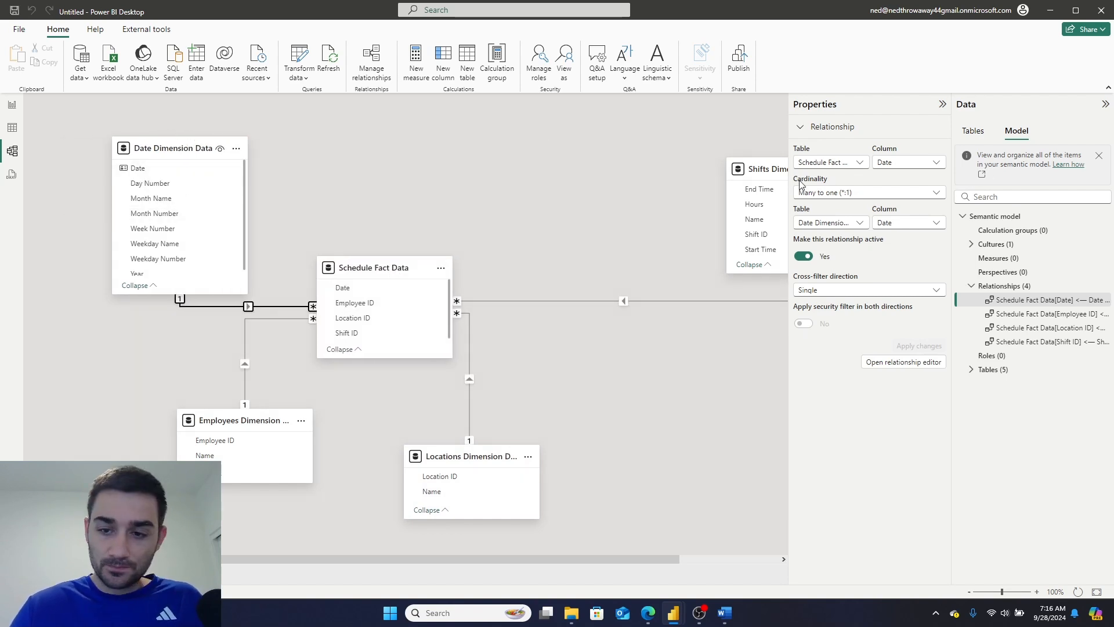
{"action": "left_click_drag", "start_coordinate": [760, 168], "coordinate": [522, 130]}
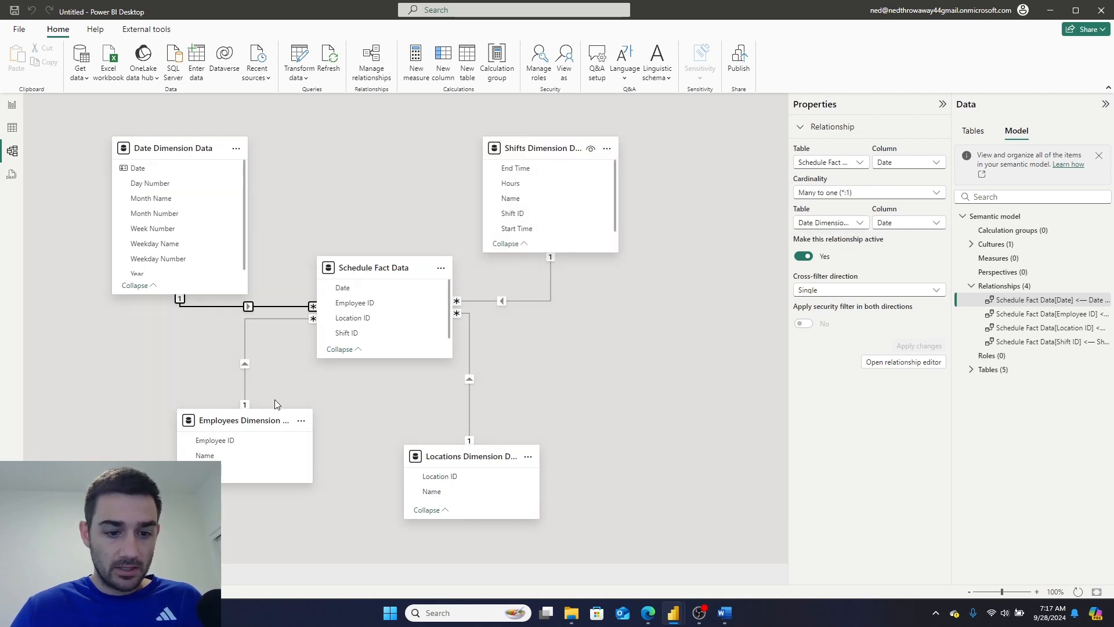
{"action": "left_click_drag", "start_coordinate": [243, 425], "coordinate": [236, 481]}
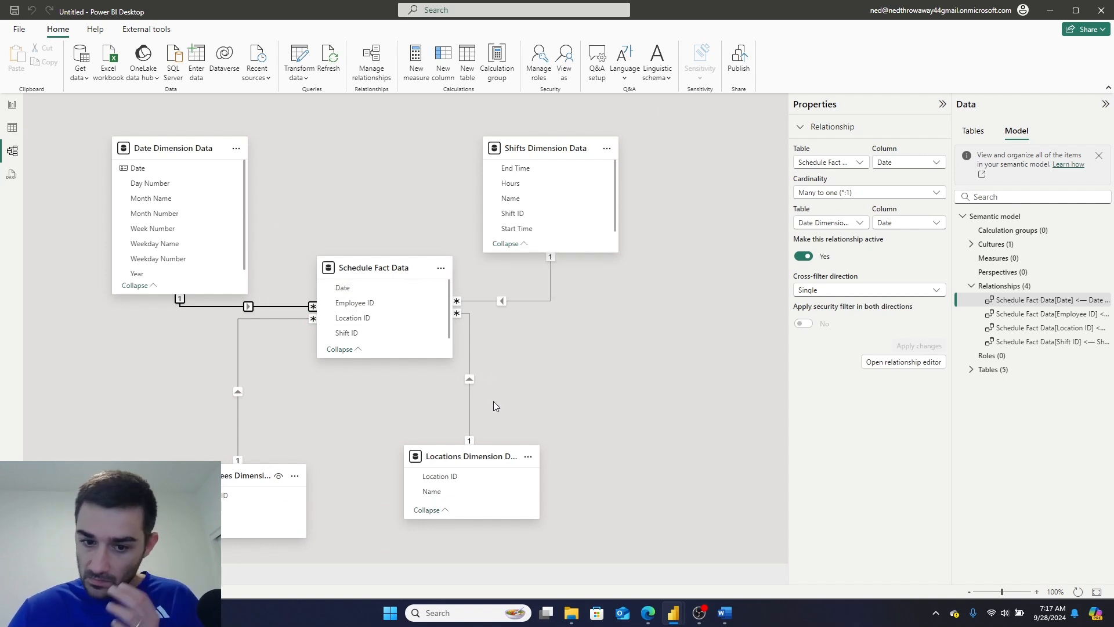
{"action": "mouse_move", "coordinate": [479, 462]}
{"action": "left_mouse_down"}
{"action": "mouse_move", "coordinate": [514, 469]}
{"action": "mouse_move", "coordinate": [495, 478]}
{"action": "left_mouse_up"}
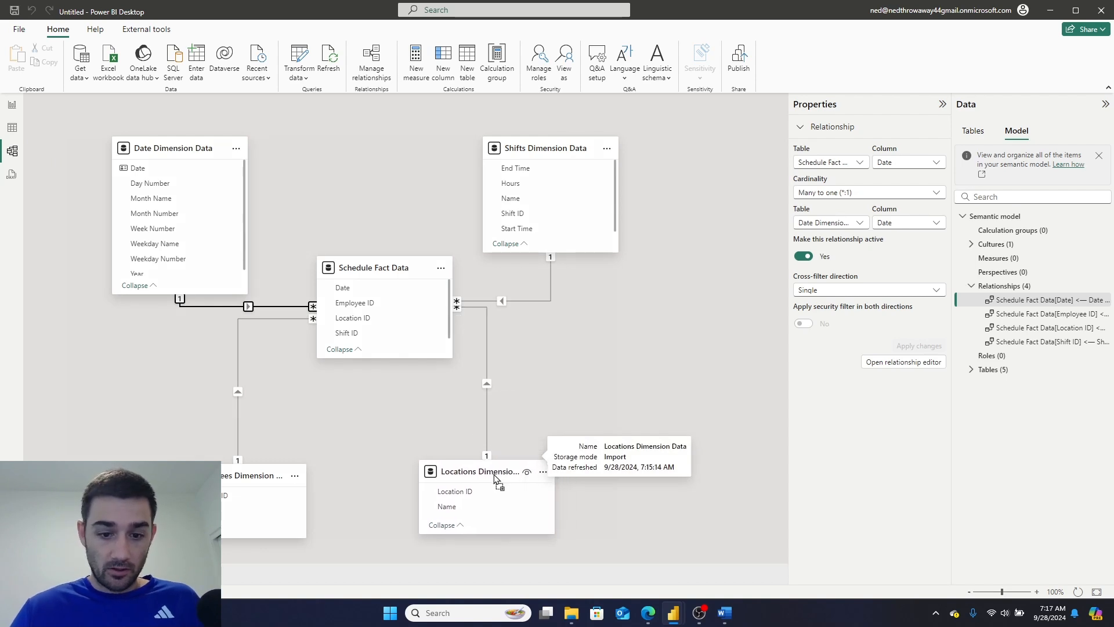
Review and save the Location ID relationship between the schedule and locations tables, and shift the locations card farther outward.
{"action": "double_click", "coordinate": [486, 433]}
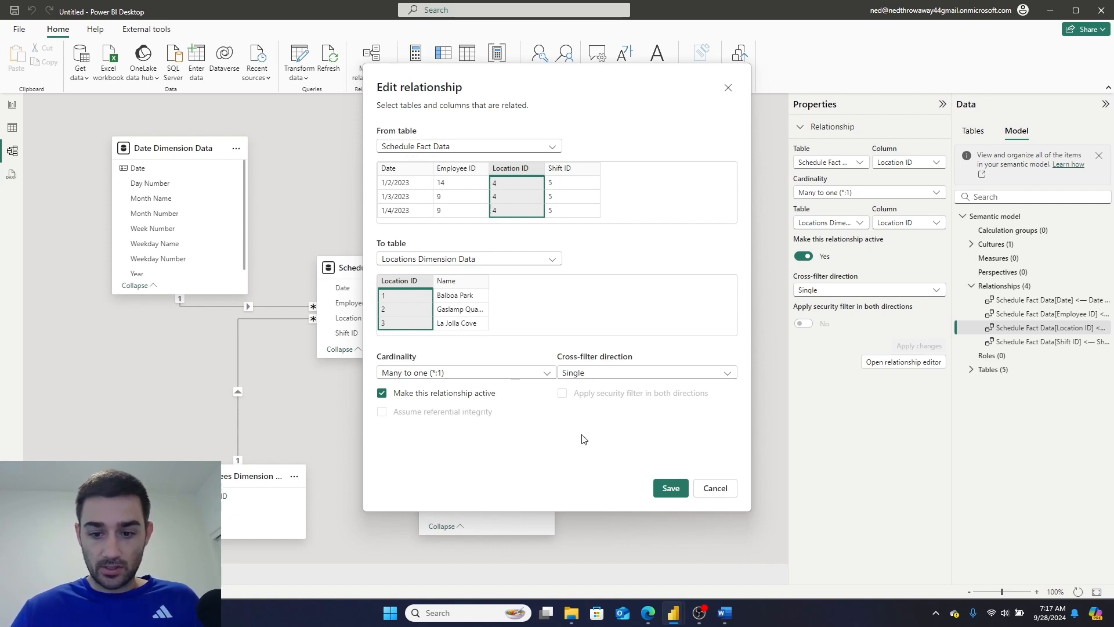
{"action": "left_click", "coordinate": [665, 489]}
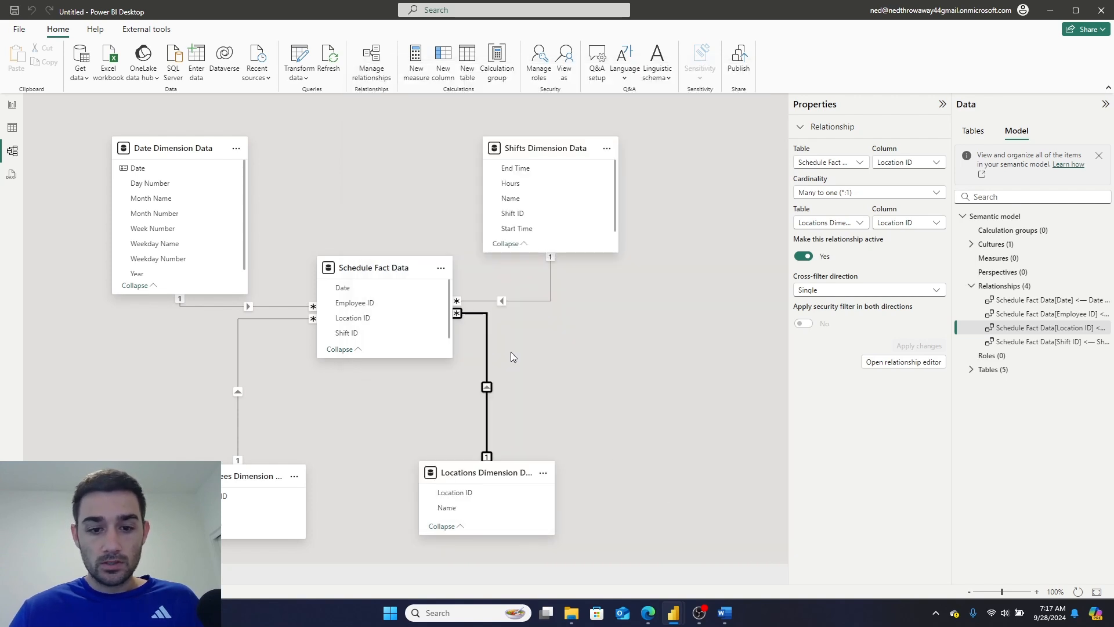
{"action": "left_click_drag", "start_coordinate": [497, 478], "coordinate": [543, 475]}
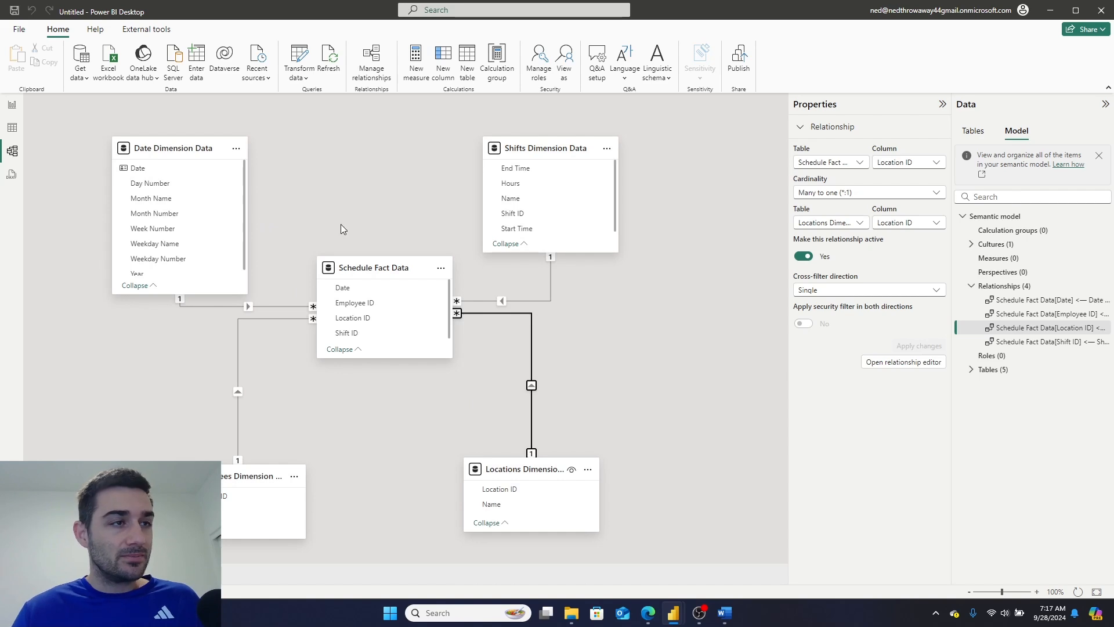
Go to report view, widen the Data pane so full table names fit, and briefly check the date table in table view.
{"action": "left_click", "coordinate": [12, 127]}
{"action": "left_click", "coordinate": [12, 108]}
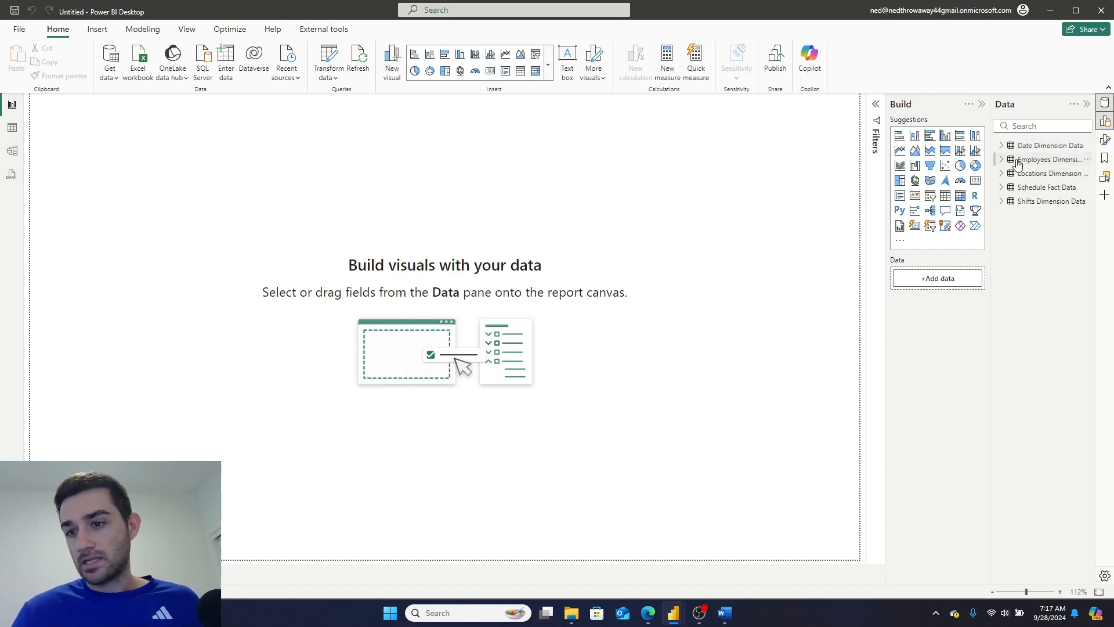
{"action": "left_click_drag", "start_coordinate": [991, 241], "coordinate": [924, 243]}
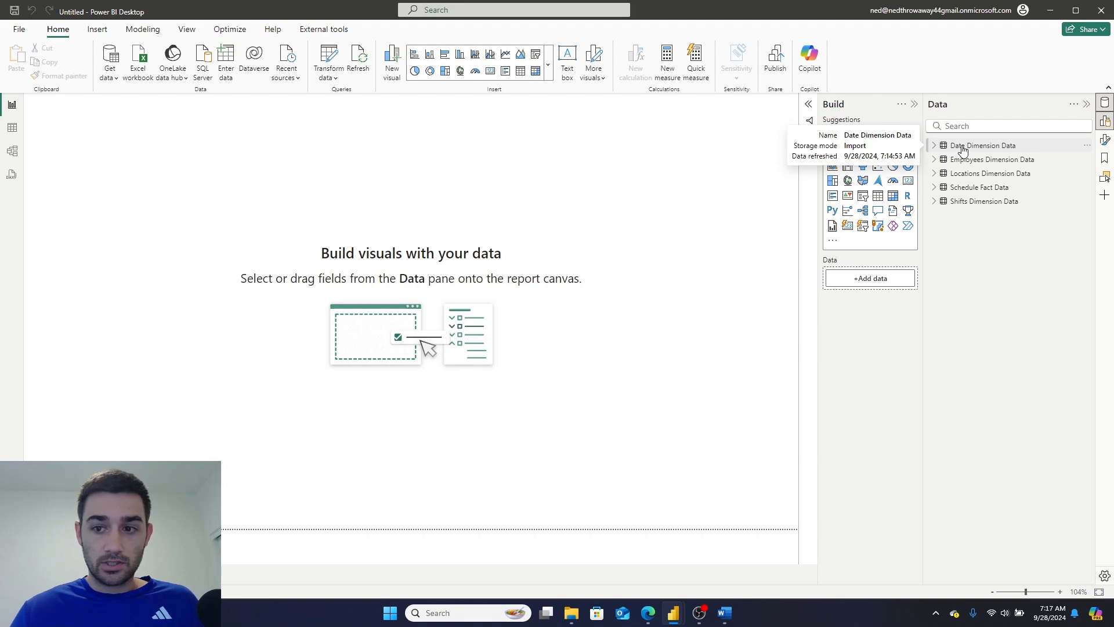
{"action": "left_click", "coordinate": [13, 126]}
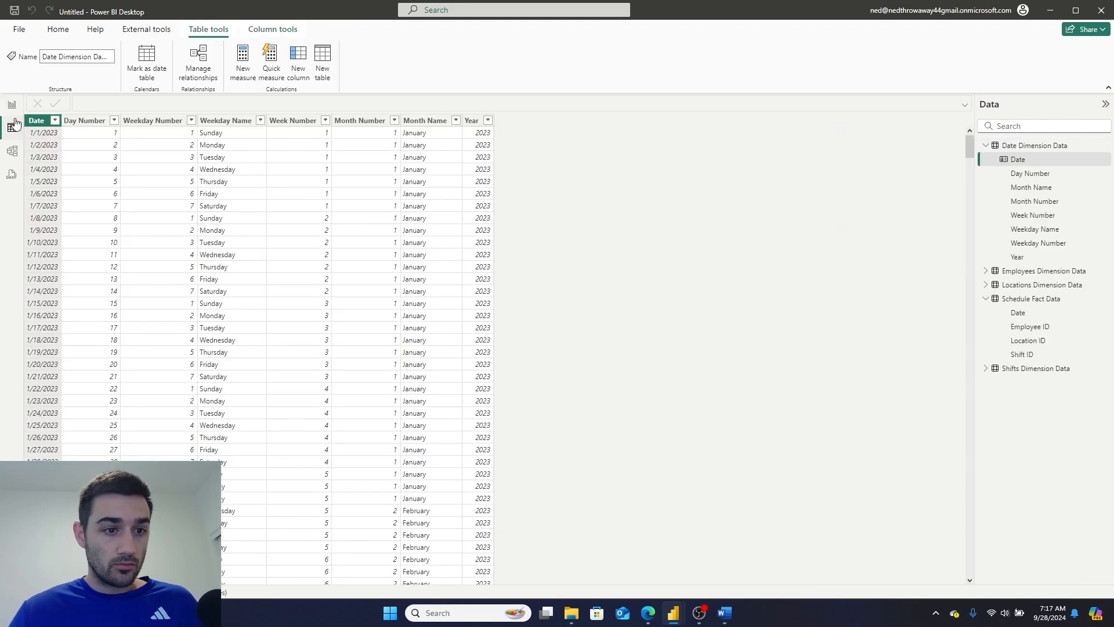
{"action": "left_click", "coordinate": [11, 104]}
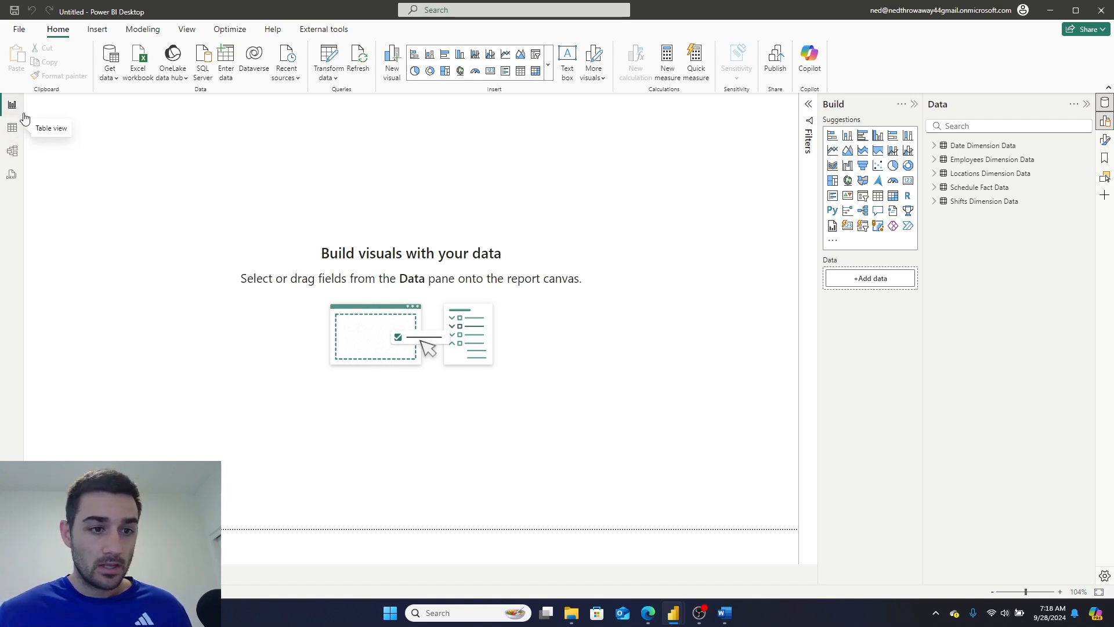
{"action": "left_click", "coordinate": [108, 77]}
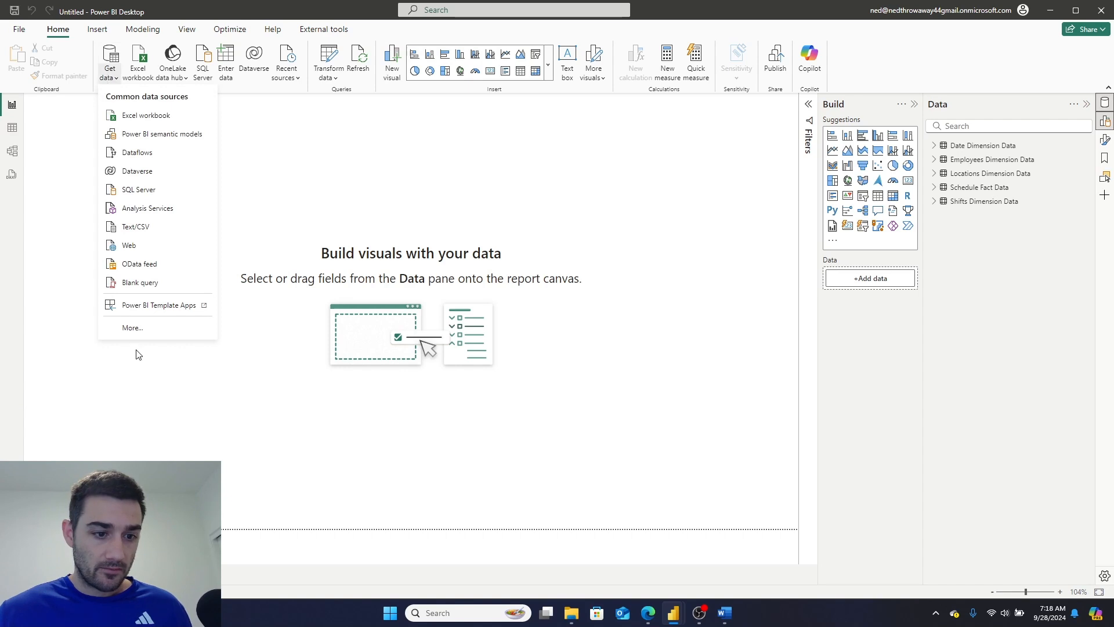
{"action": "left_click", "coordinate": [132, 329]}
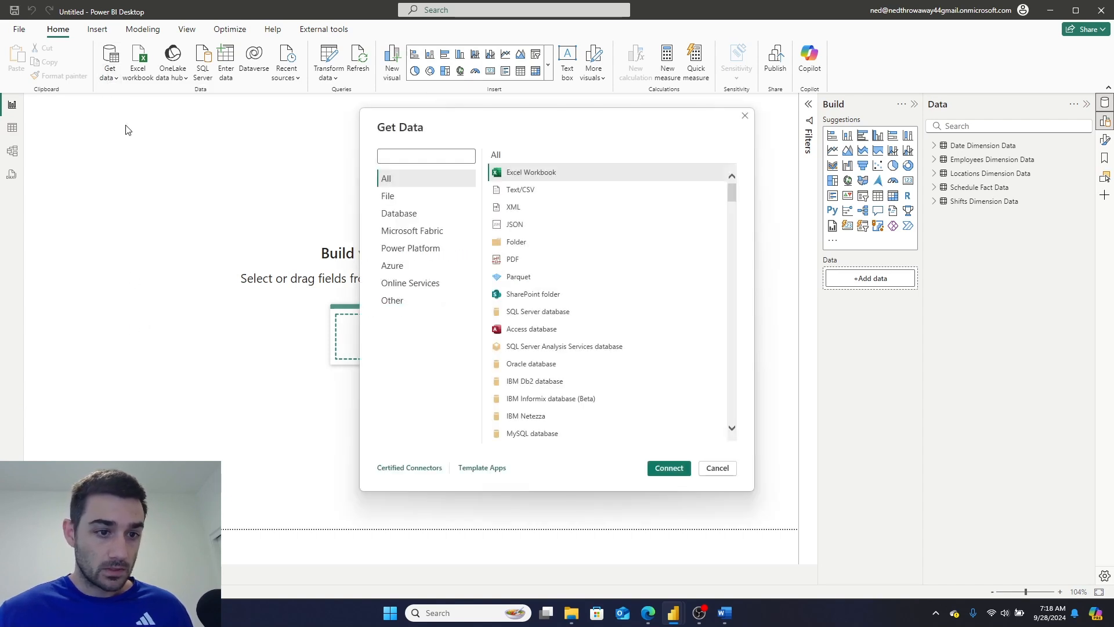
{"action": "left_click", "coordinate": [717, 468]}
{"action": "left_click", "coordinate": [111, 77]}
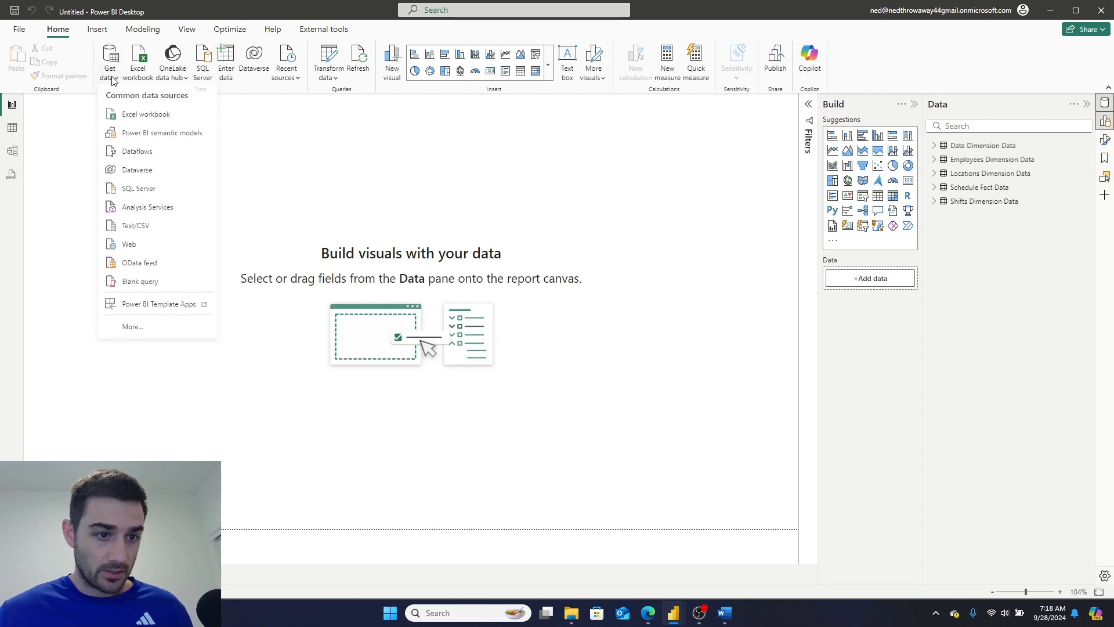
Open the Power Query Editor and create a manually entered table with its single column named 1.
{"action": "left_click", "coordinate": [328, 69]}
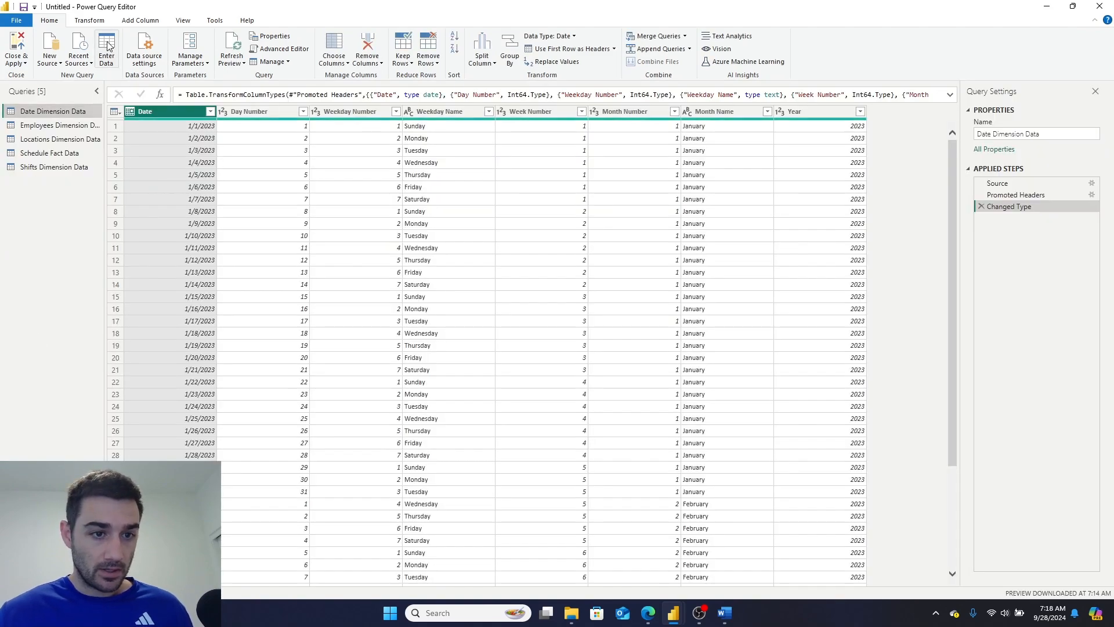
{"action": "left_click", "coordinate": [108, 47]}
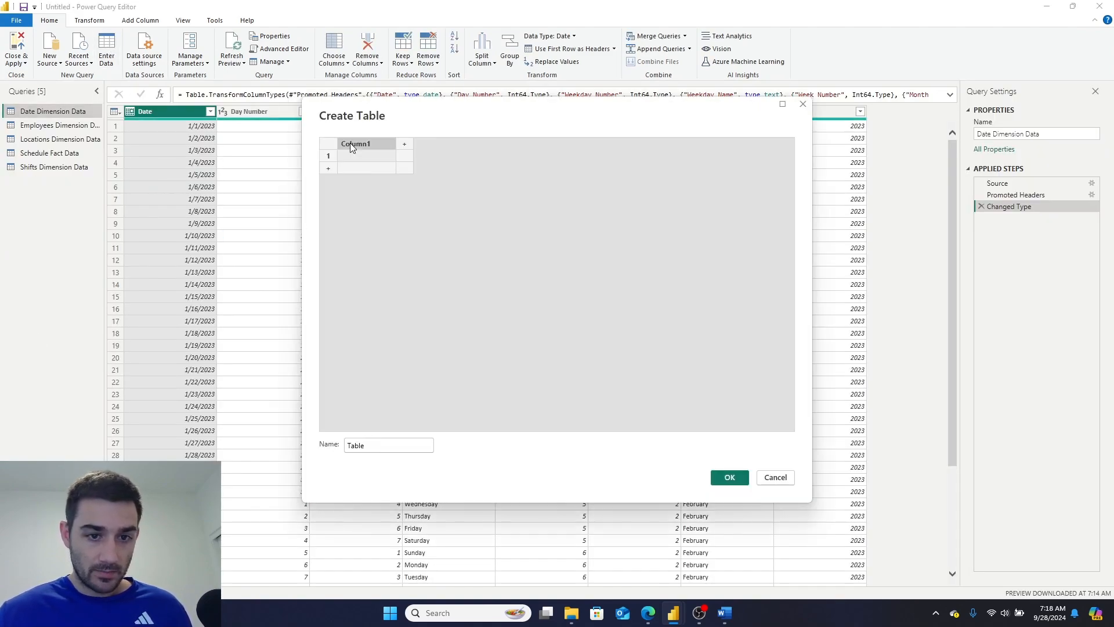
{"action": "double_click", "coordinate": [350, 143]}
{"action": "type", "text": "1"}
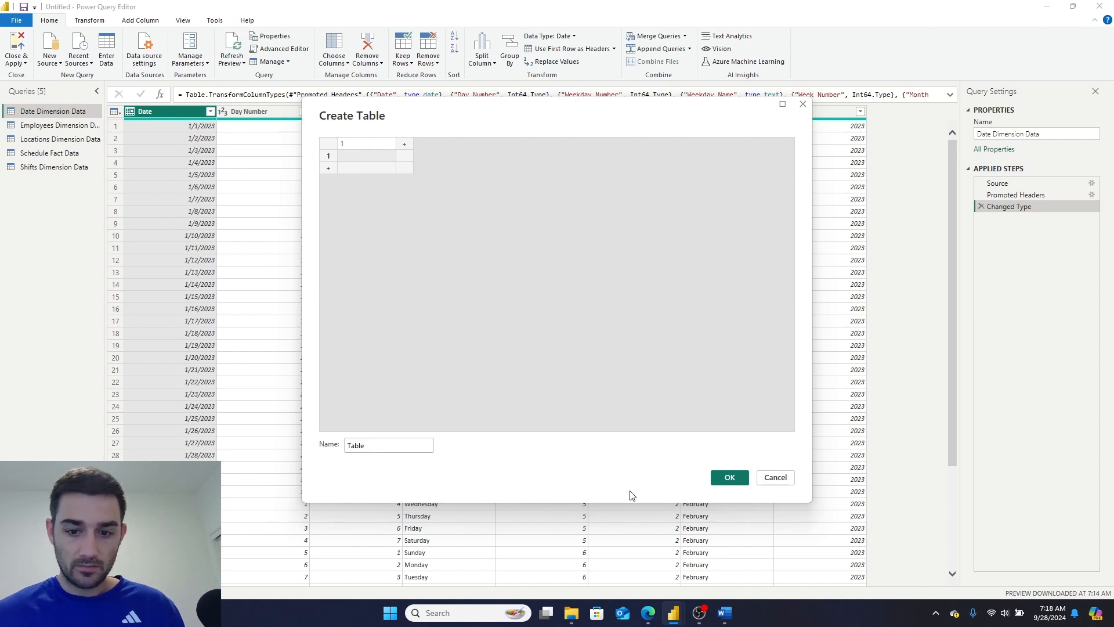
{"action": "left_click", "coordinate": [729, 477]}
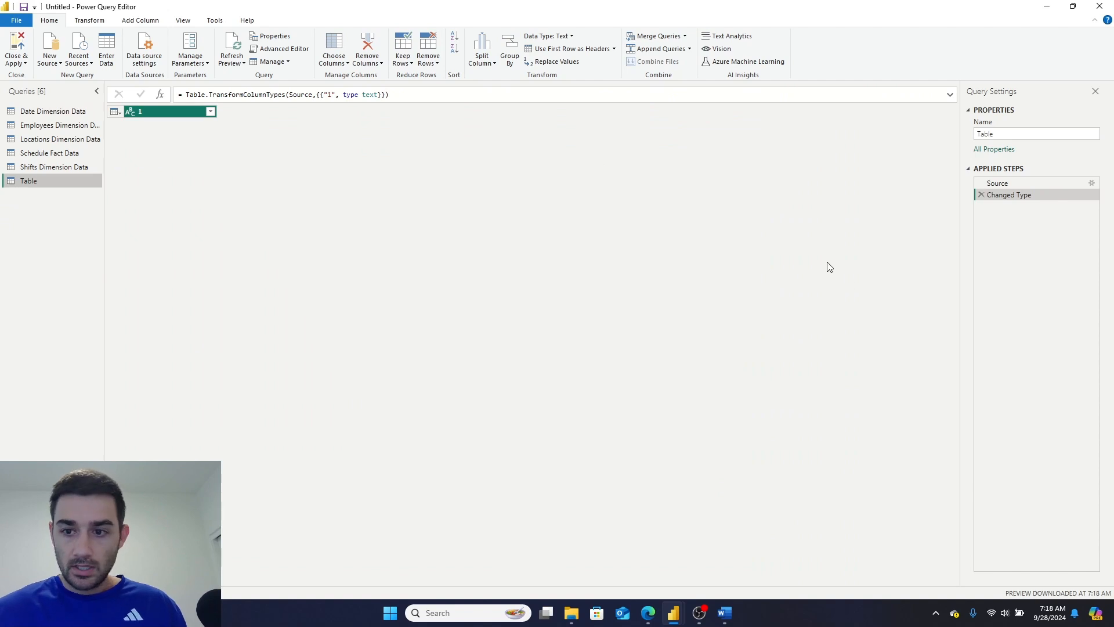
Enter 1 in the first row of the new table's source data and duplicate the table's query.
{"action": "double_click", "coordinate": [1014, 184]}
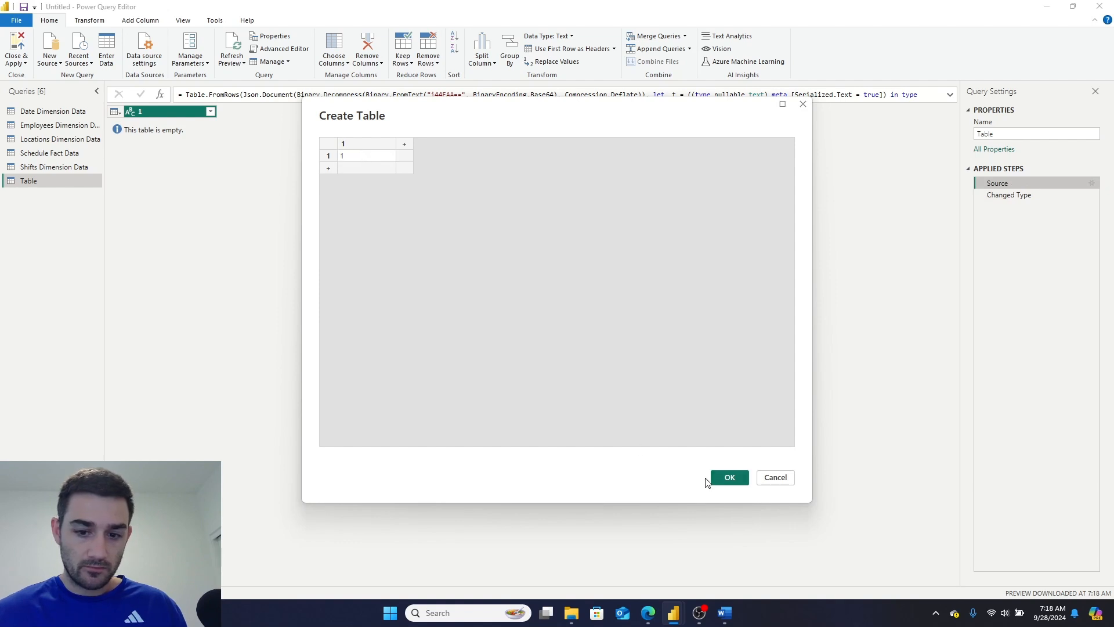
{"action": "left_click", "coordinate": [727, 479]}
{"action": "right_click", "coordinate": [51, 183]}
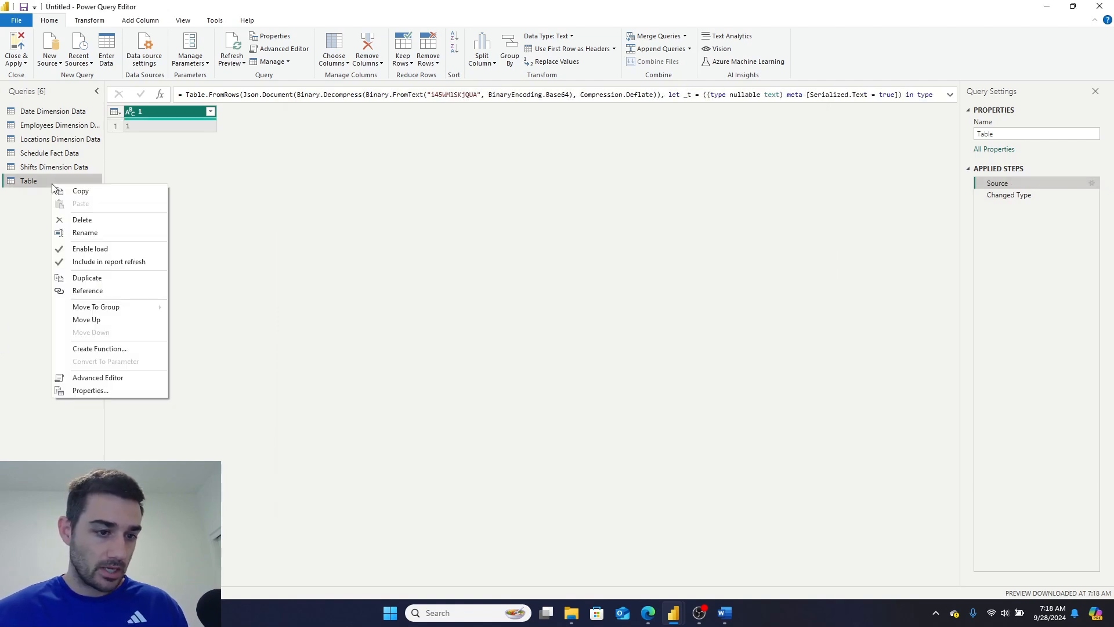
{"action": "left_click", "coordinate": [87, 277]}
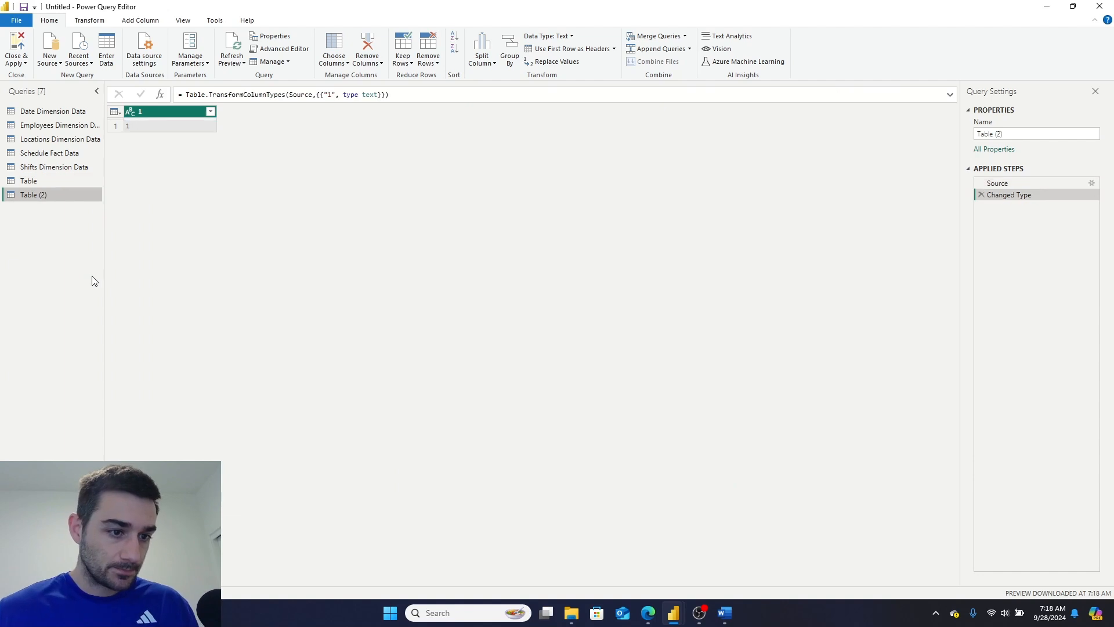
Rename the manually entered table's query as Report Measures.
{"action": "double_click", "coordinate": [26, 182]}
{"action": "key", "text": "BackSpace"}
{"action": "type", "text": "Report Measures"}
{"action": "key", "text": "Return"}
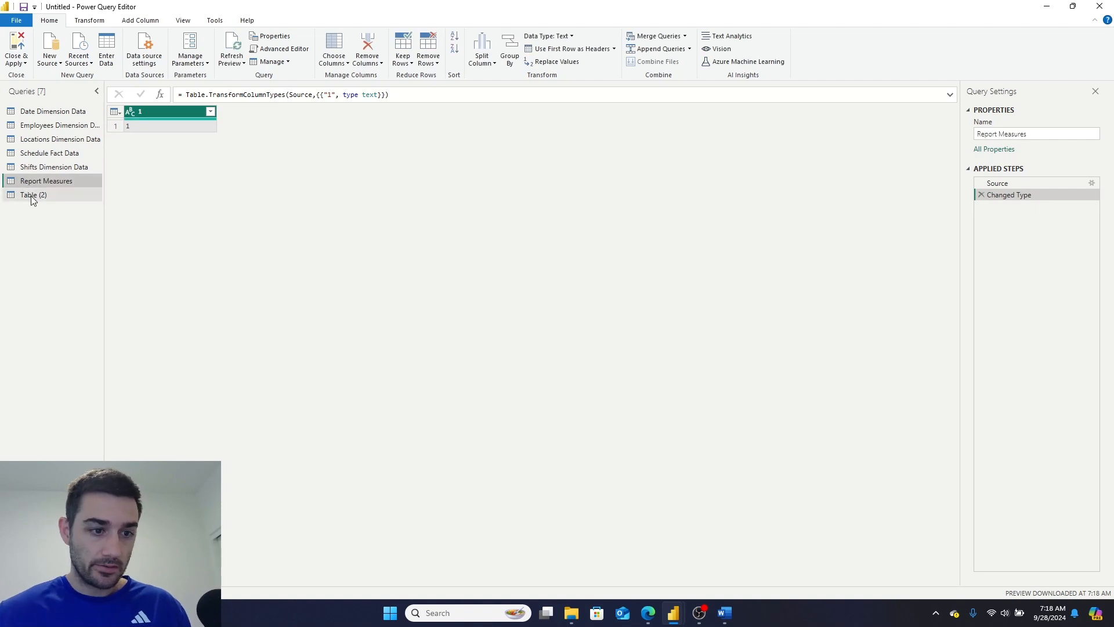
Rename the duplicated table's query as Analysis Measures, and apply the query changes to the model.
{"action": "double_click", "coordinate": [31, 195]}
{"action": "type", "text": "Analysis Measu"}
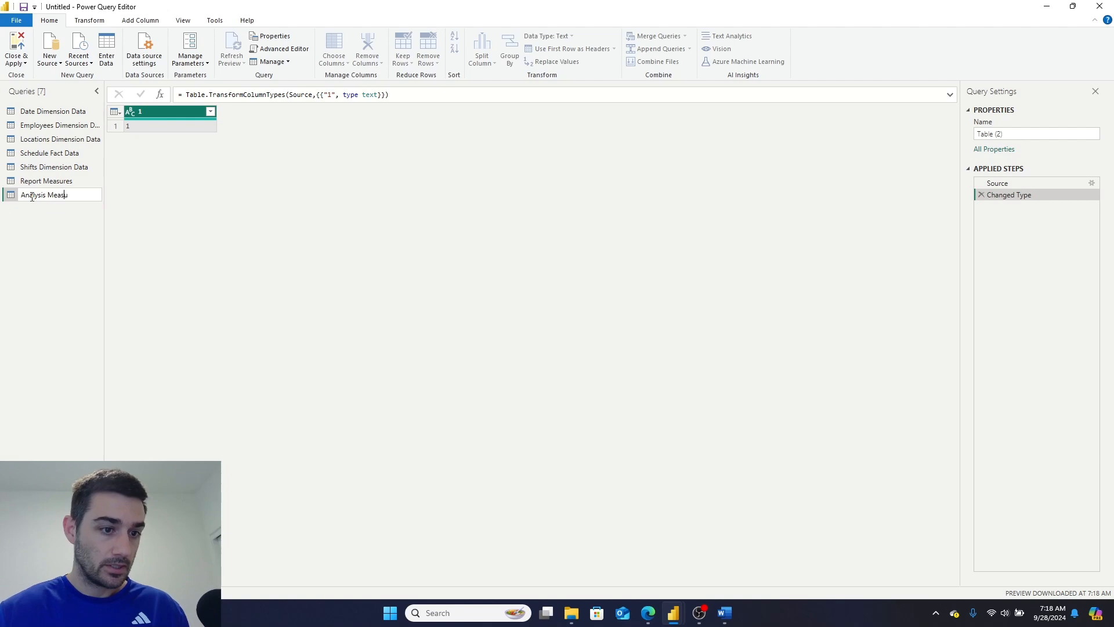
{"action": "key", "text": "Return"}
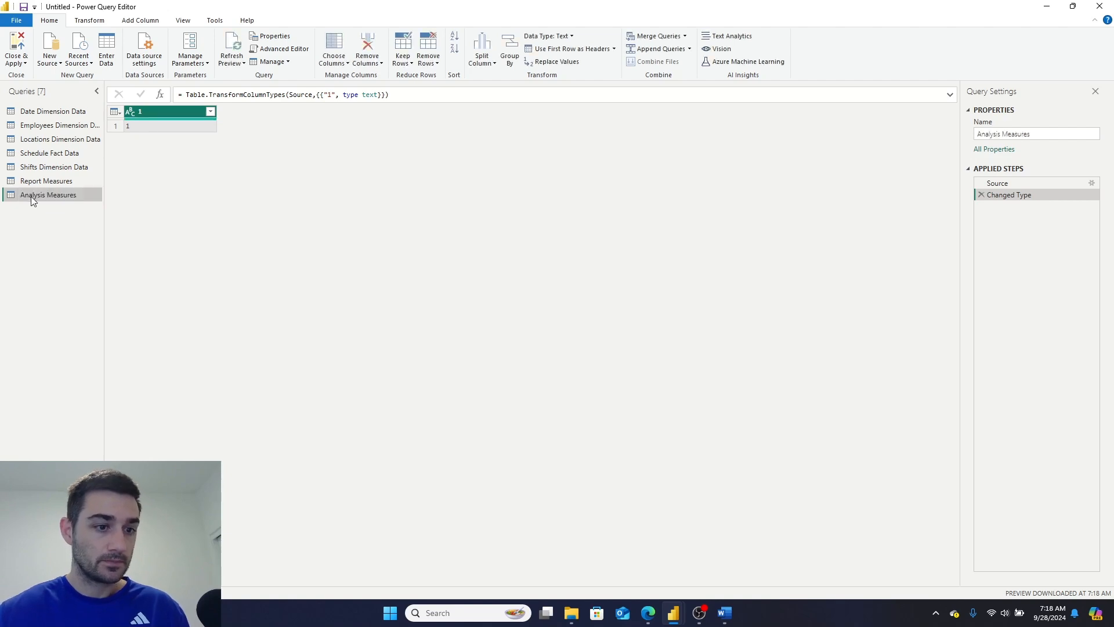
{"action": "left_click", "coordinate": [11, 63]}
{"action": "left_click", "coordinate": [32, 101]}
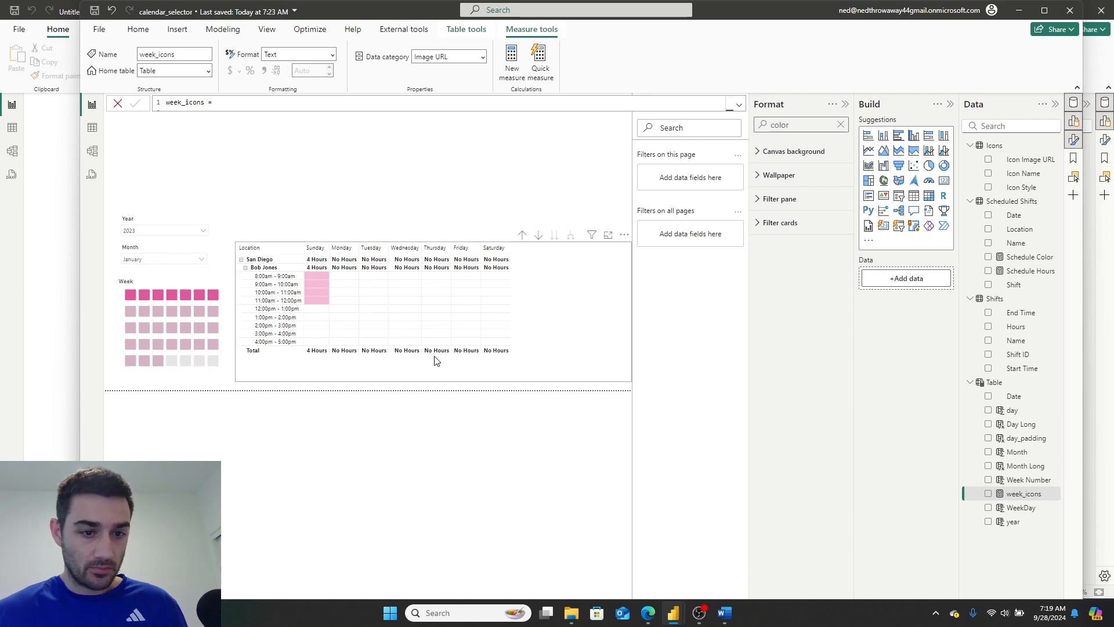
Examine the location and employee levels of the calendar_selector report's schedule matrix, and review its Schedule Hours and Schedule Color measure formulas.
{"action": "left_click", "coordinate": [246, 268]}
{"action": "left_click", "coordinate": [241, 260]}
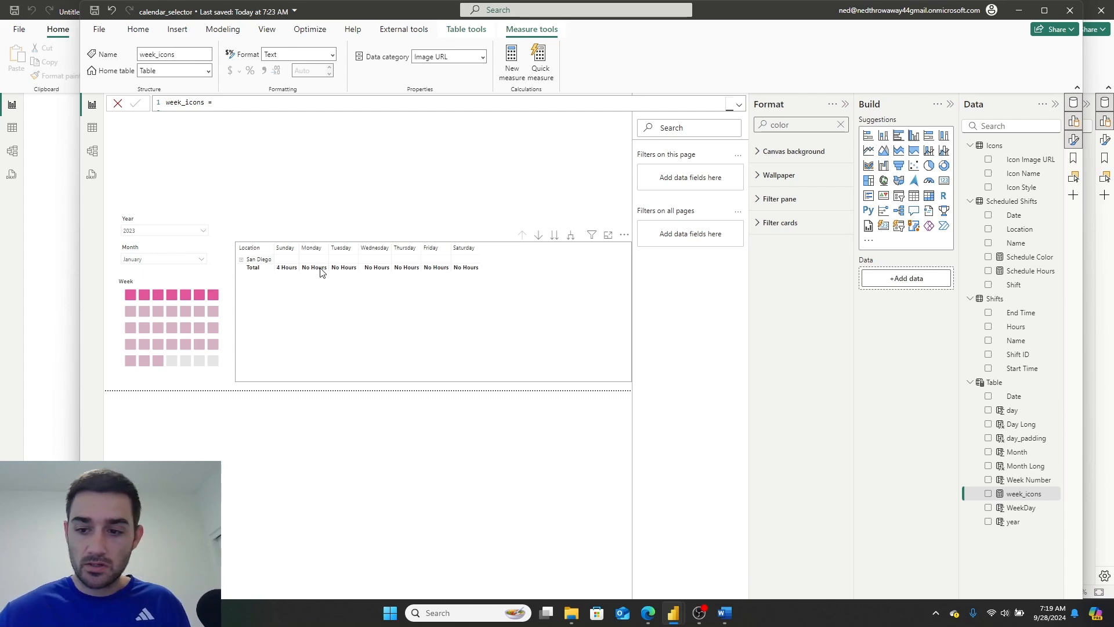
{"action": "left_click", "coordinate": [241, 260]}
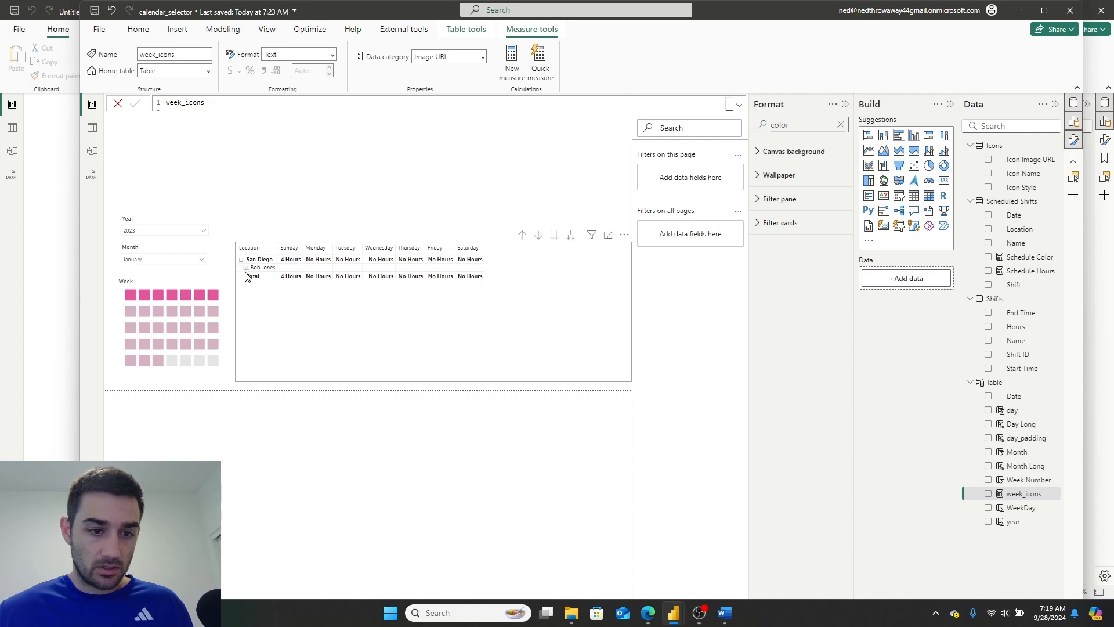
{"action": "left_click", "coordinate": [245, 268]}
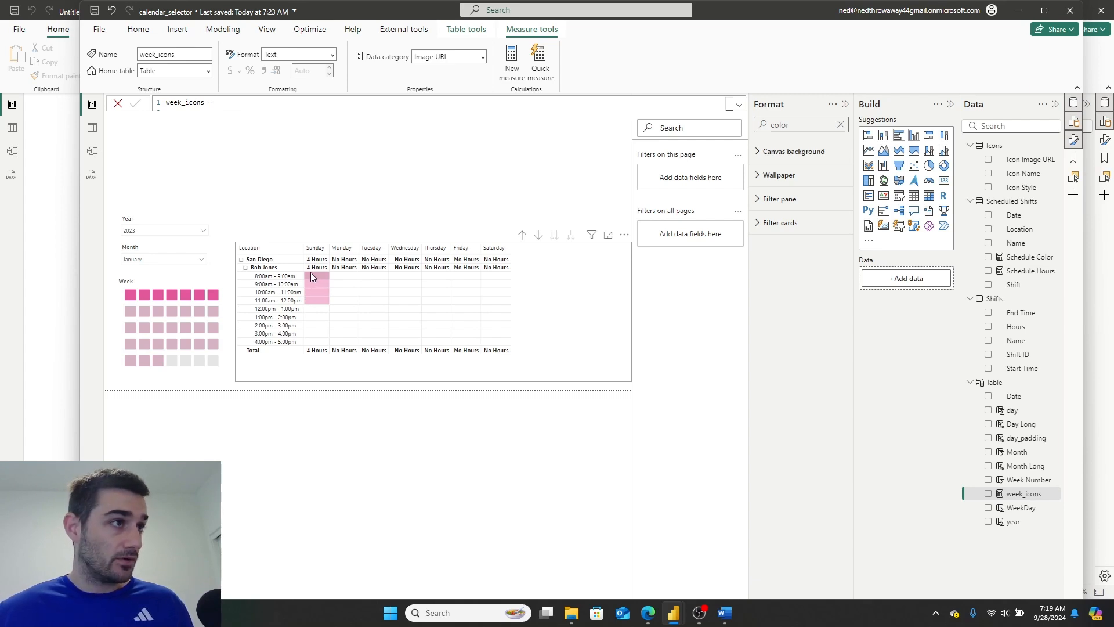
{"action": "left_click", "coordinate": [1024, 274]}
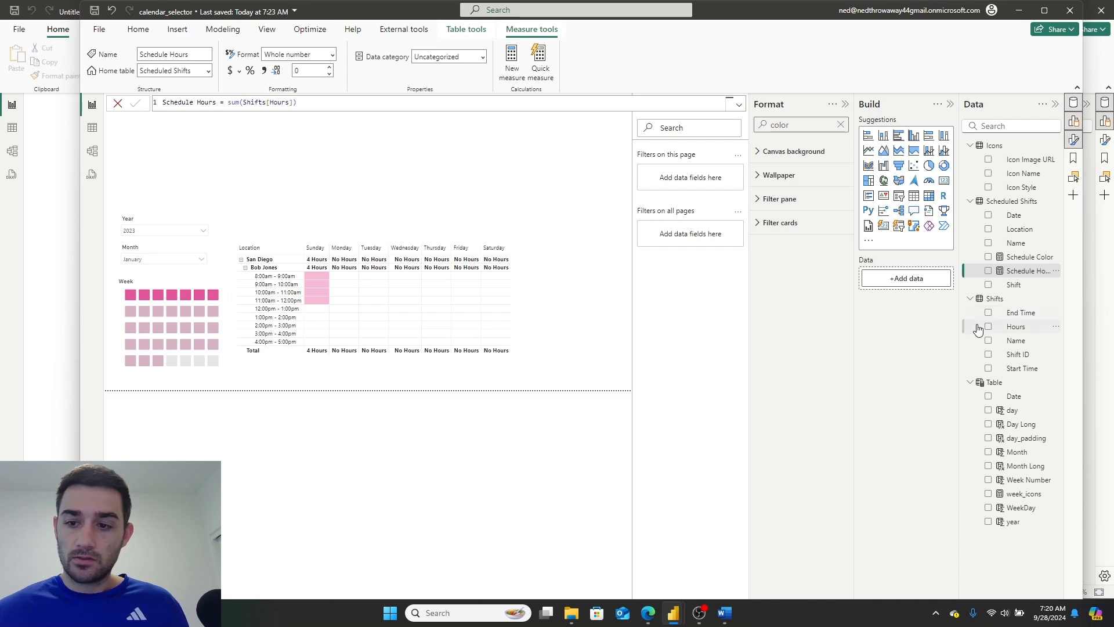
{"action": "left_click", "coordinate": [1028, 259]}
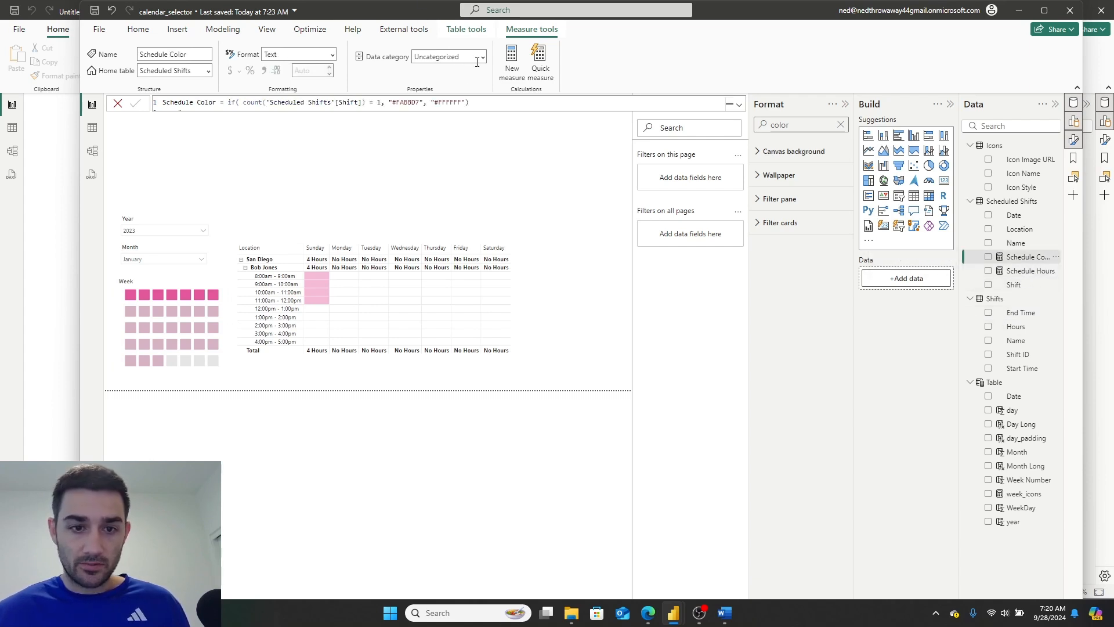
{"action": "left_click_drag", "start_coordinate": [757, 15], "coordinate": [748, 0]}
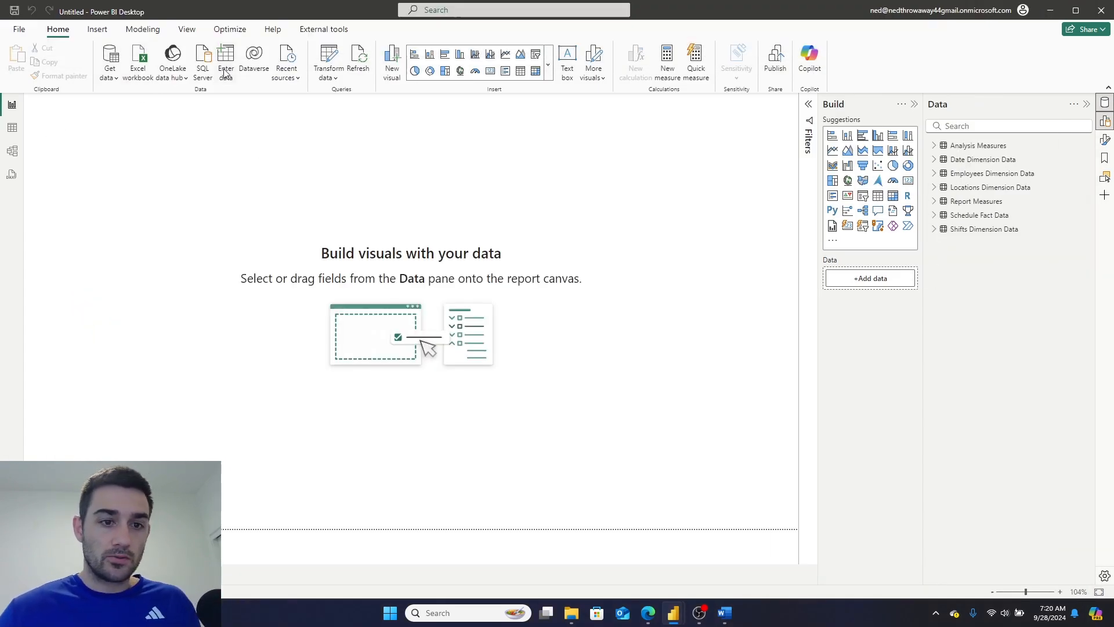
Create a new measure in the untitled report's Analysis Measures table and name it Shift Hours.
{"action": "left_click", "coordinate": [667, 61]}
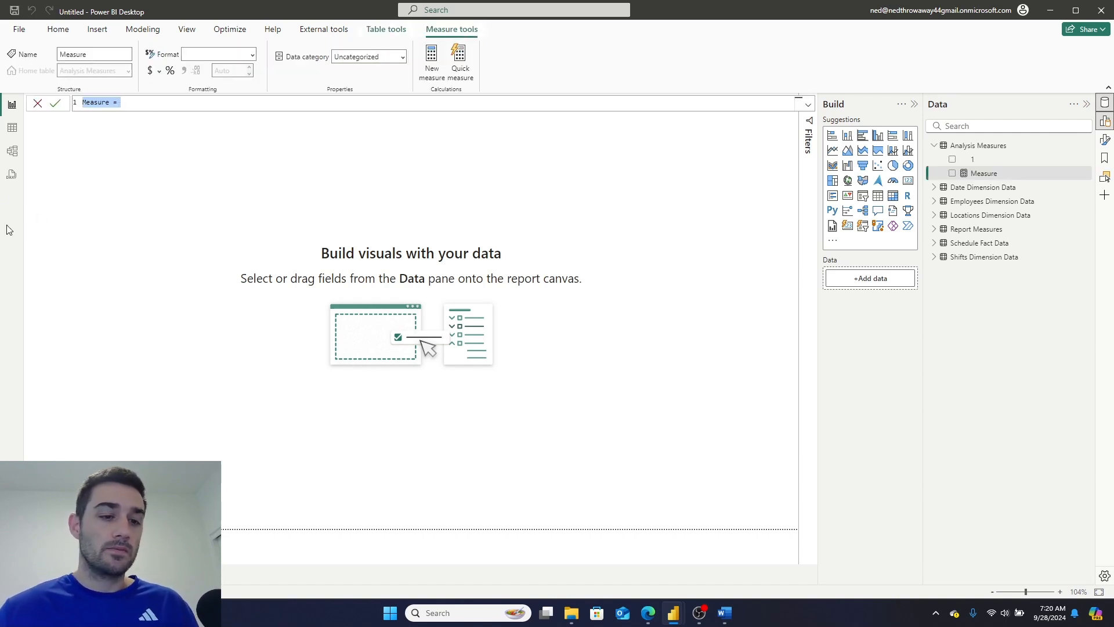
{"action": "type", "text": "shift"}
{"action": "key", "text": "BackSpace"}
{"action": "key", "text": "BackSpace"}
{"action": "key", "text": "BackSpace"}
{"action": "type", "text": "che"}
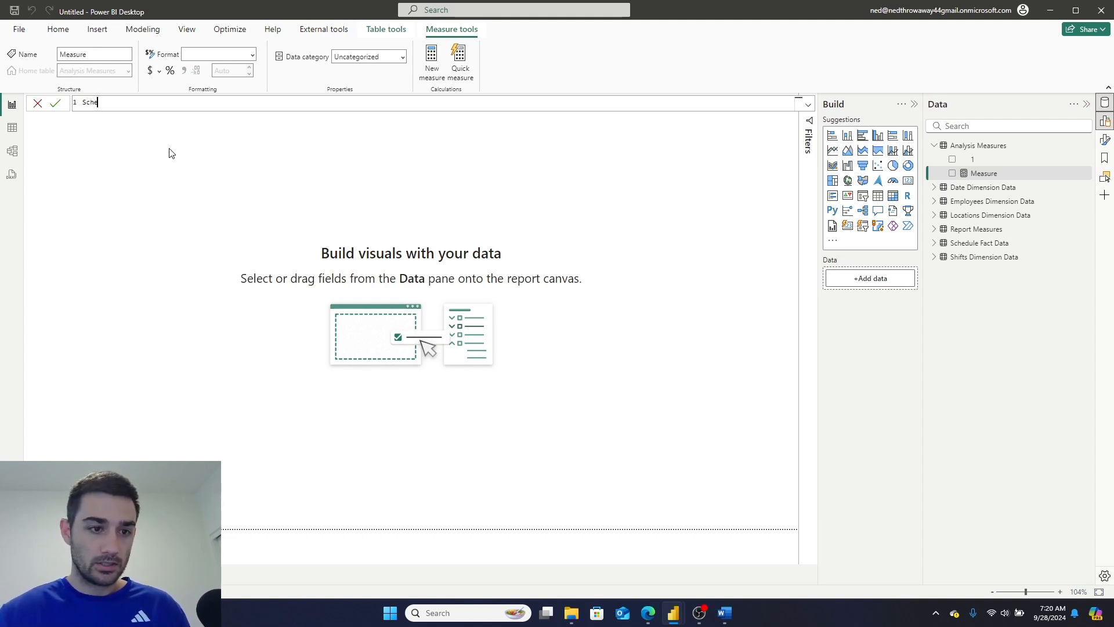
{"action": "type", "text": "duled H"}
{"action": "key", "text": "BackSpace"}
{"action": "key", "text": "BackSpace"}
{"action": "key", "text": "BackSpace"}
{"action": "key", "text": "BackSpace"}
{"action": "key", "text": "BackSpace"}
{"action": "key", "text": "BackSpace"}
{"action": "key", "text": "BackSpace"}
{"action": "key", "text": "BackSpace"}
{"action": "key", "text": "BackSpace"}
{"action": "key", "text": "BackSpace"}
{"action": "key", "text": "BackSpace"}
{"action": "key", "text": "BackSpace"}
{"action": "type", "text": "Shift Hours"}
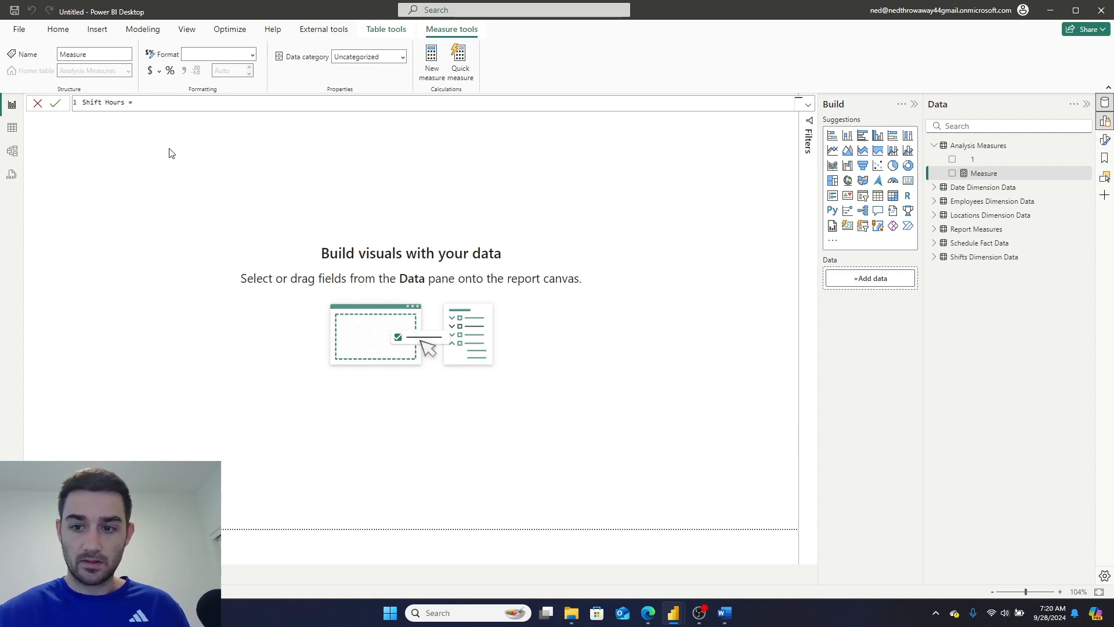
Define Shift Hours as the sum of the Hours column in Shifts Dimension Data and commit the formula.
{"action": "type", "text": "= sum(shi"}
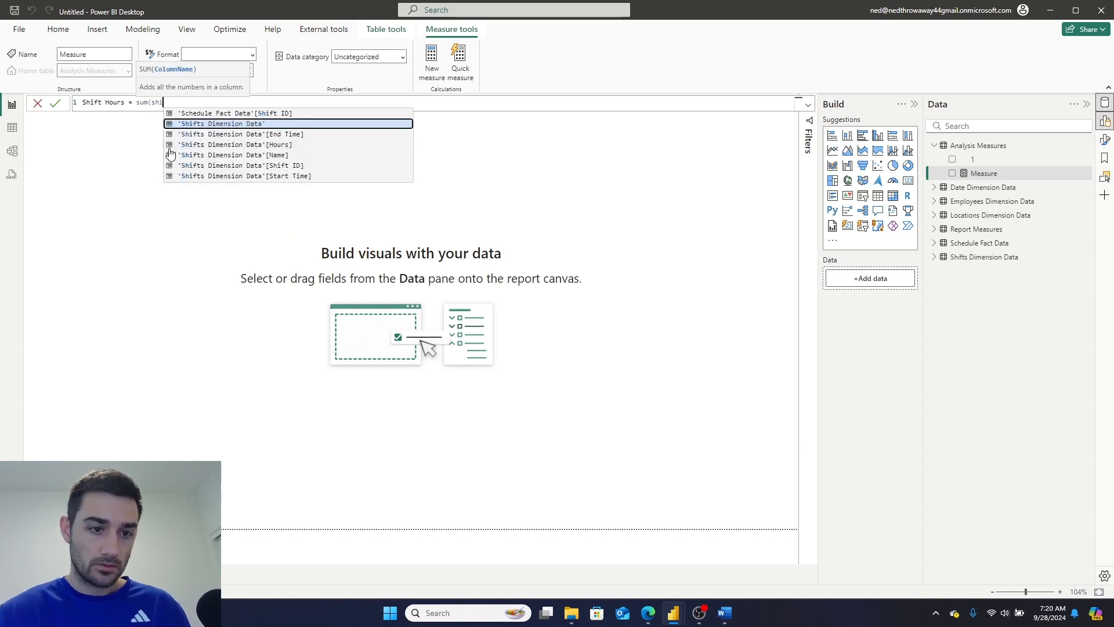
{"action": "key", "text": "Down"}
{"action": "key", "text": "Down"}
{"action": "key", "text": "Tab"}
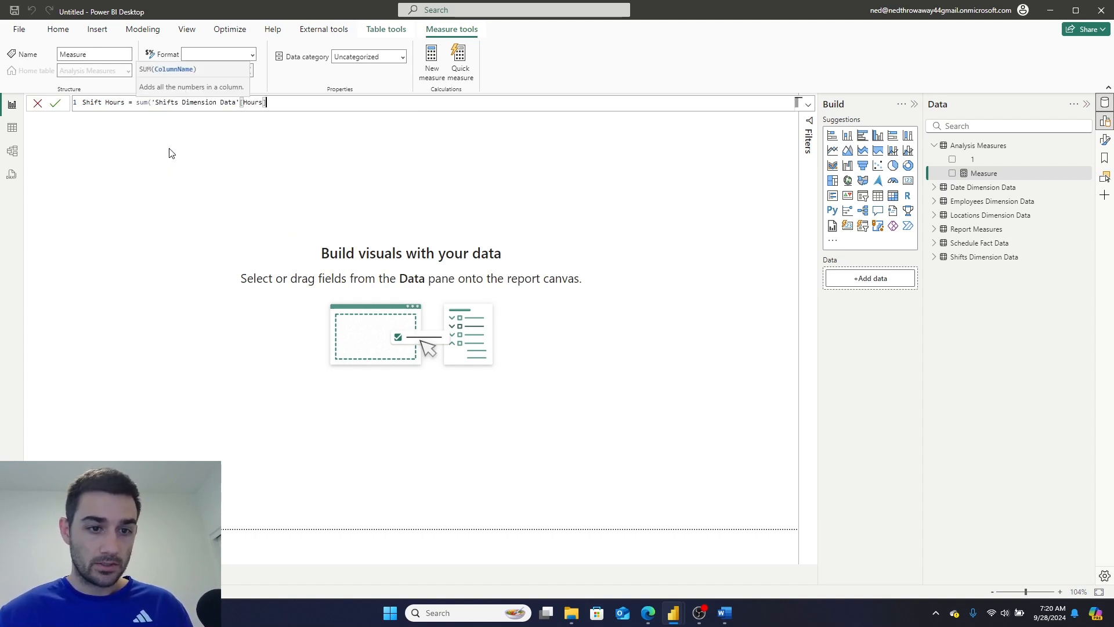
{"action": "type", "text": ")"}
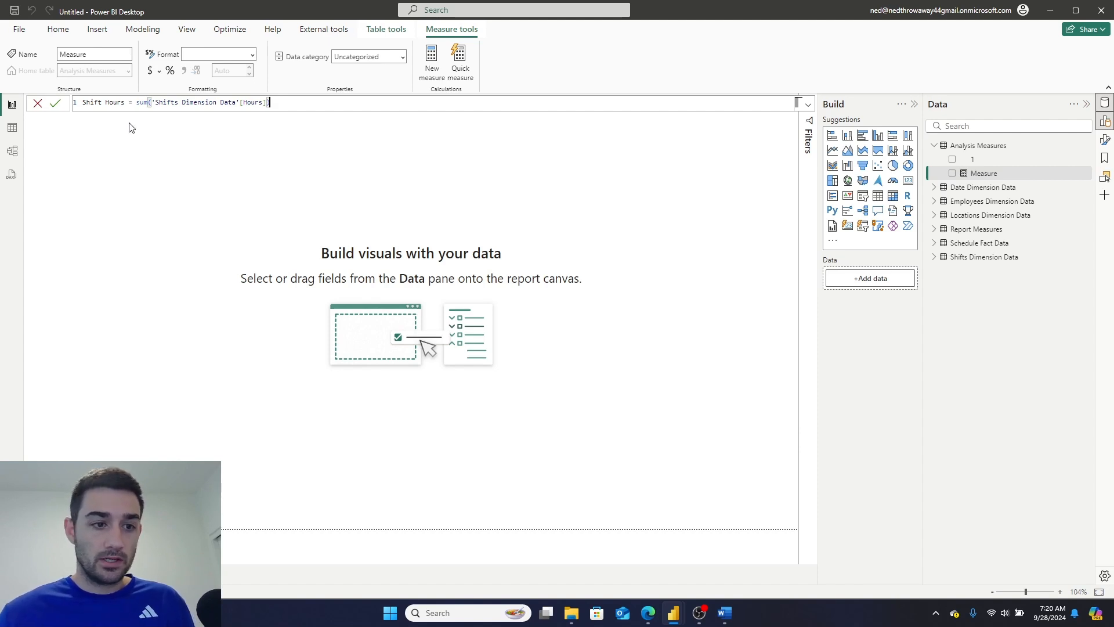
{"action": "left_click", "coordinate": [56, 103]}
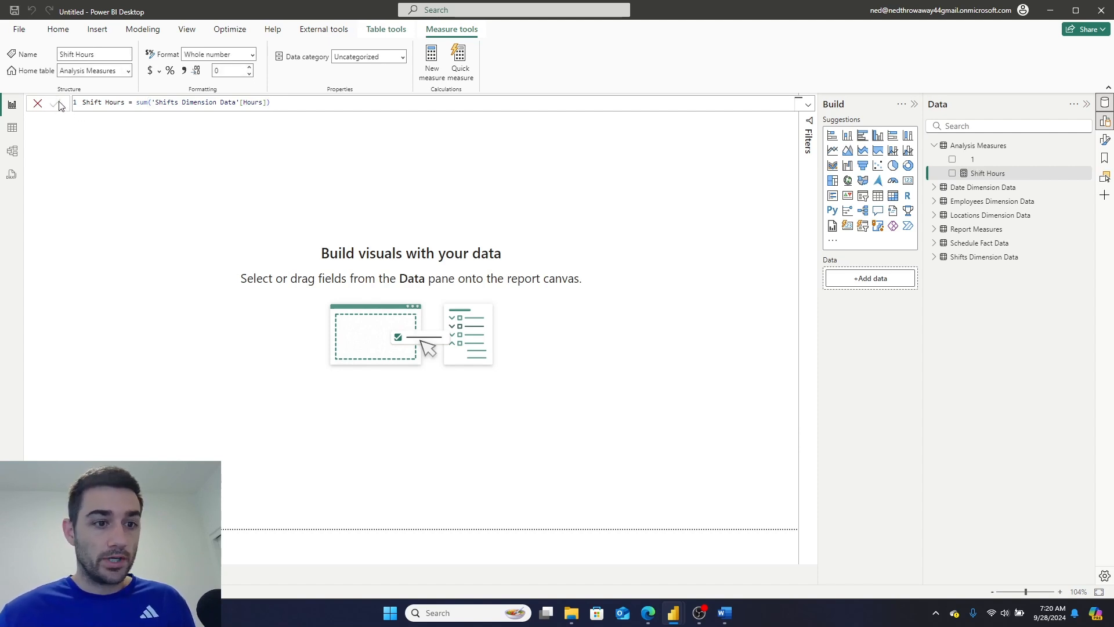
Check Shift Hours against the shift Name field in a temporary table visual, and delete that visual.
{"action": "left_click", "coordinate": [879, 197]}
{"action": "left_click_drag", "start_coordinate": [83, 159], "coordinate": [253, 207]}
{"action": "left_click_drag", "start_coordinate": [306, 285], "coordinate": [328, 312]}
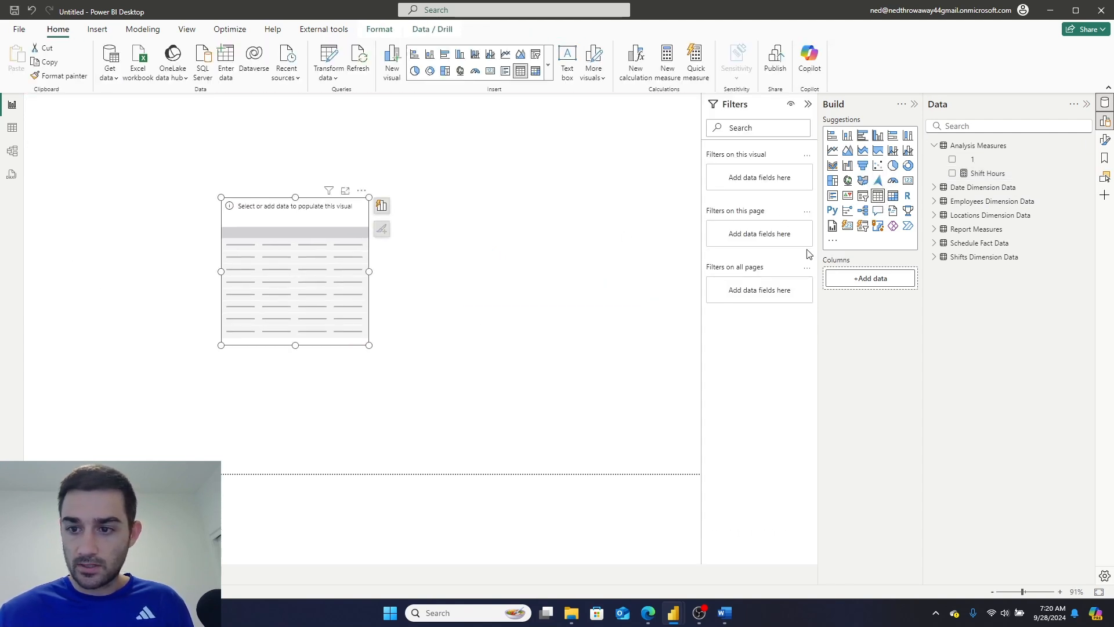
{"action": "left_click", "coordinate": [935, 243]}
{"action": "left_click", "coordinate": [934, 313]}
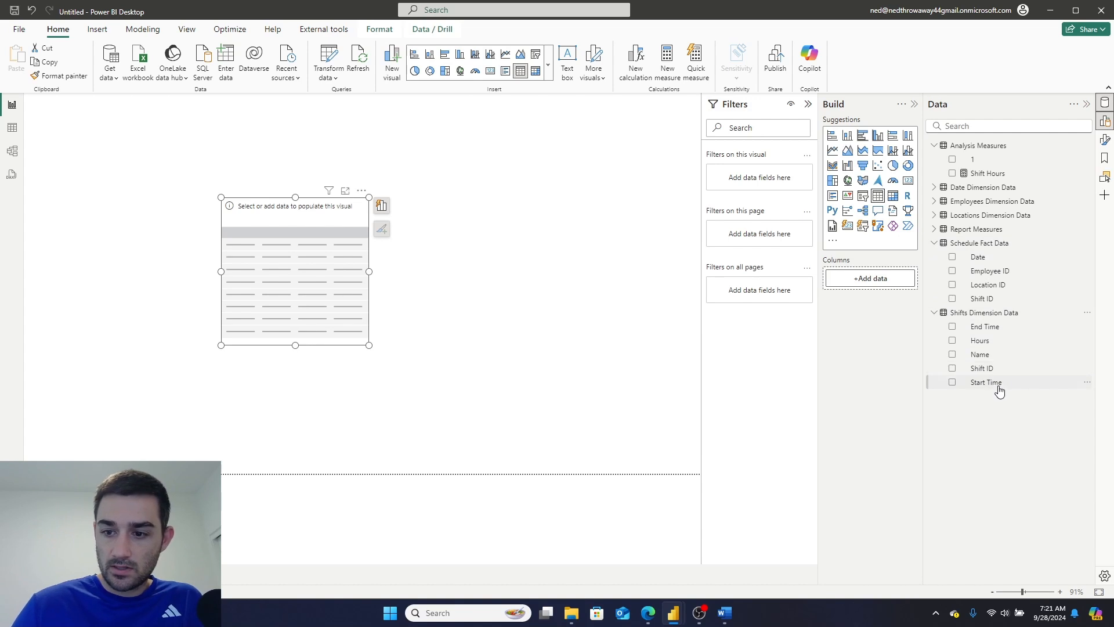
{"action": "left_click_drag", "start_coordinate": [996, 357], "coordinate": [875, 276]}
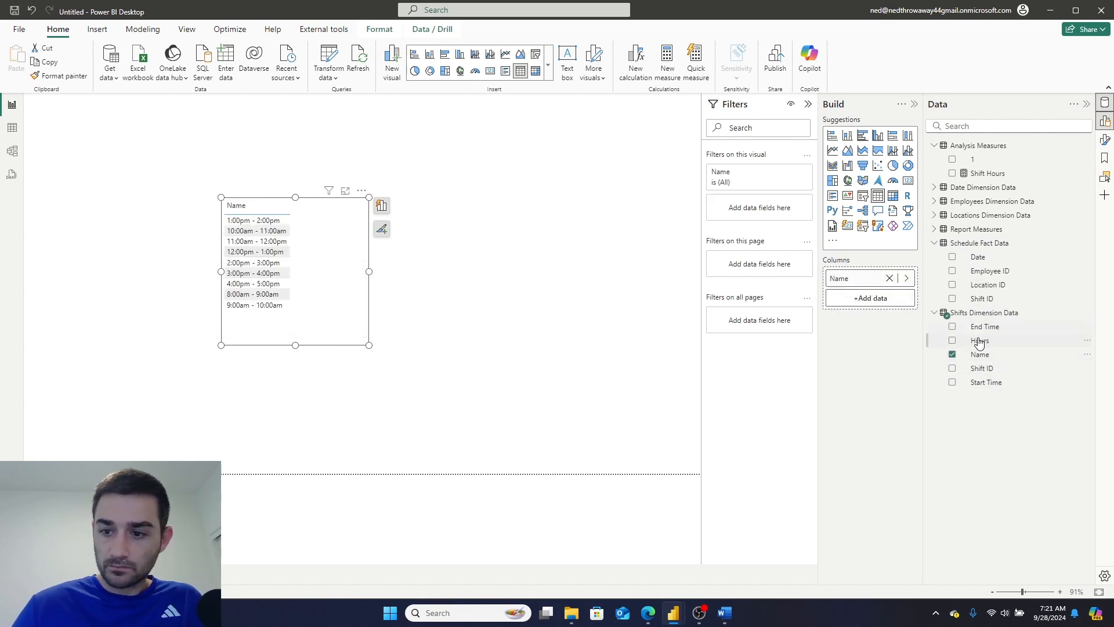
{"action": "left_click_drag", "start_coordinate": [986, 173], "coordinate": [885, 301]}
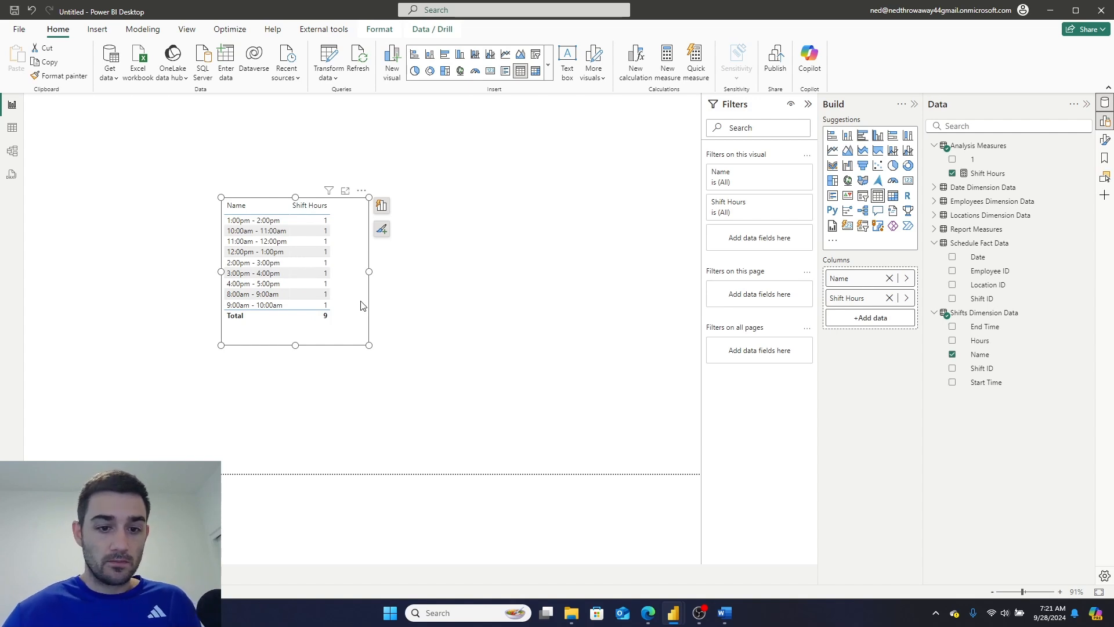
{"action": "key", "text": "Delete"}
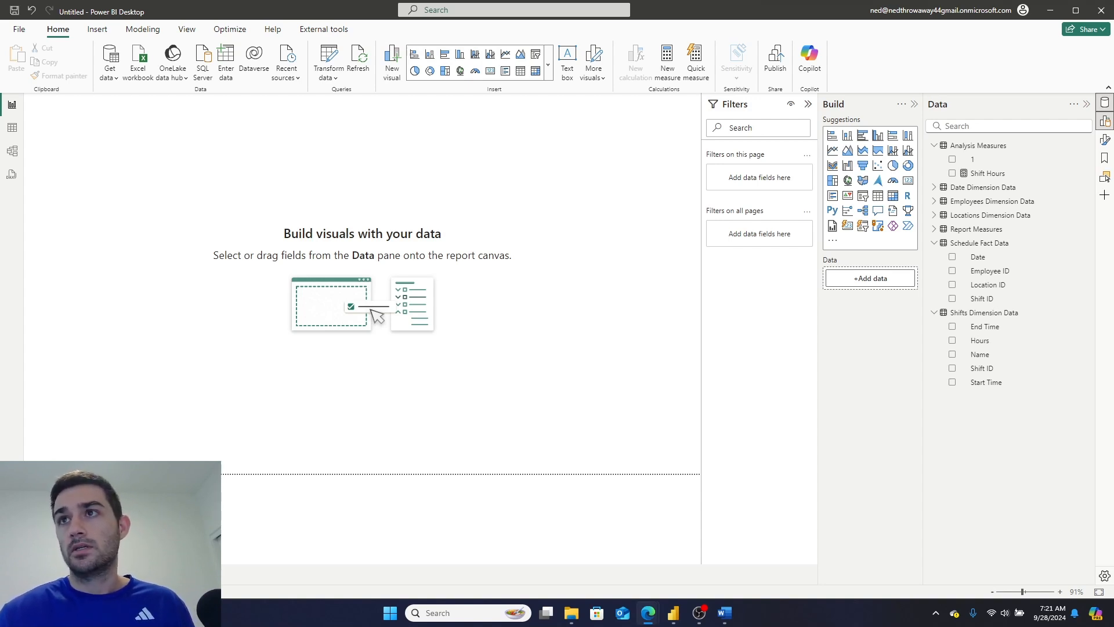
Switch to the browser and try red and violet shades in the hex color picker to examine their codes.
{"action": "left_click", "coordinate": [648, 612]}
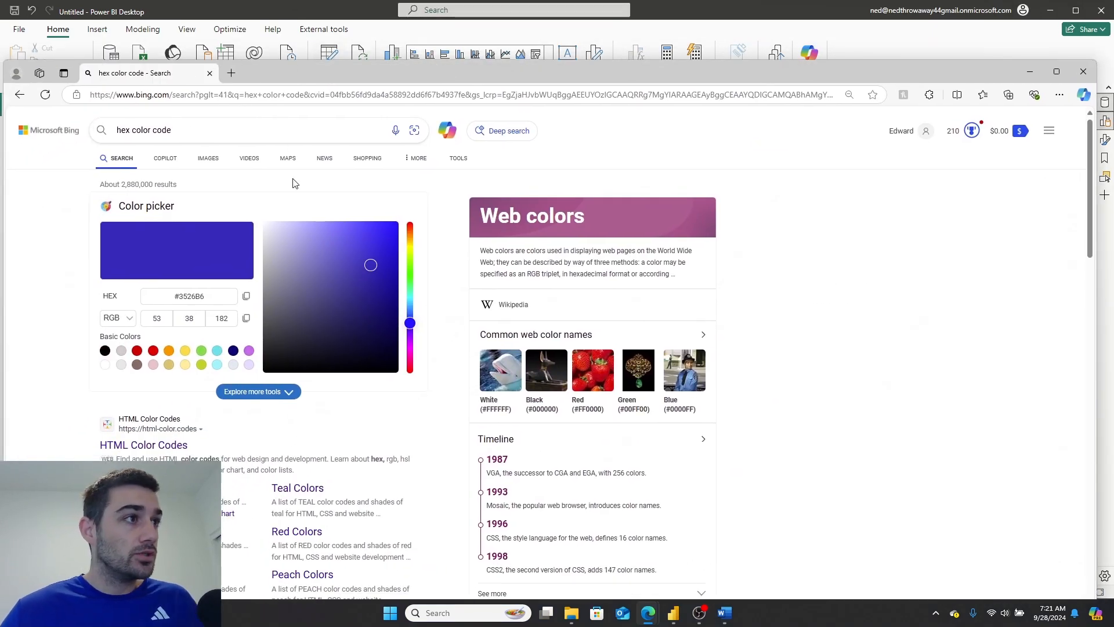
{"action": "left_click", "coordinate": [138, 350]}
{"action": "left_click", "coordinate": [357, 235]}
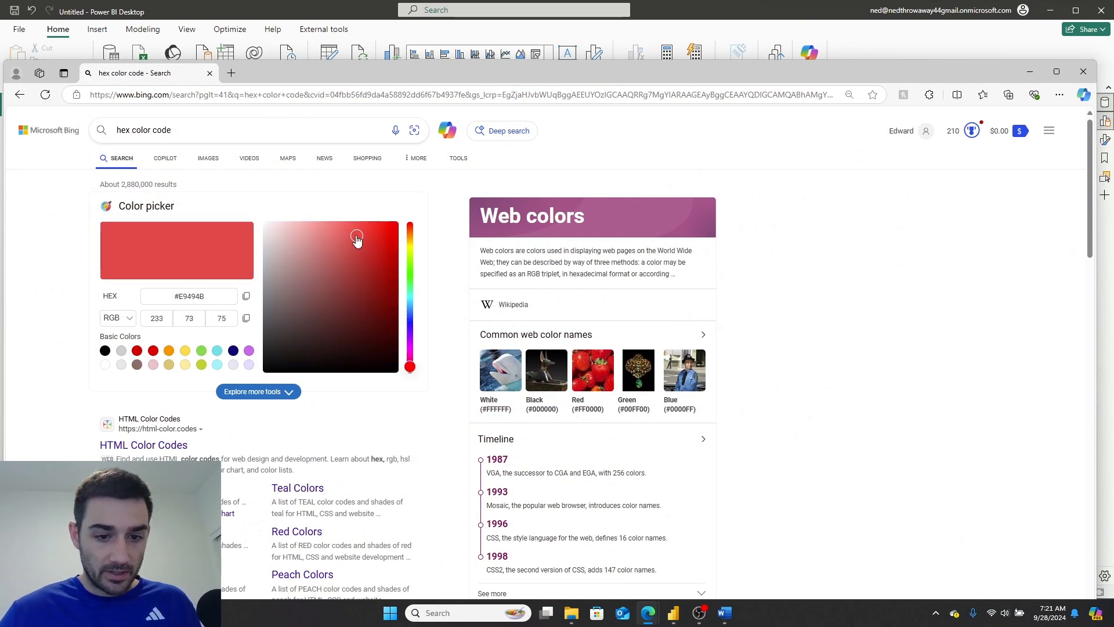
{"action": "left_click", "coordinate": [410, 352]}
{"action": "left_click", "coordinate": [411, 327]}
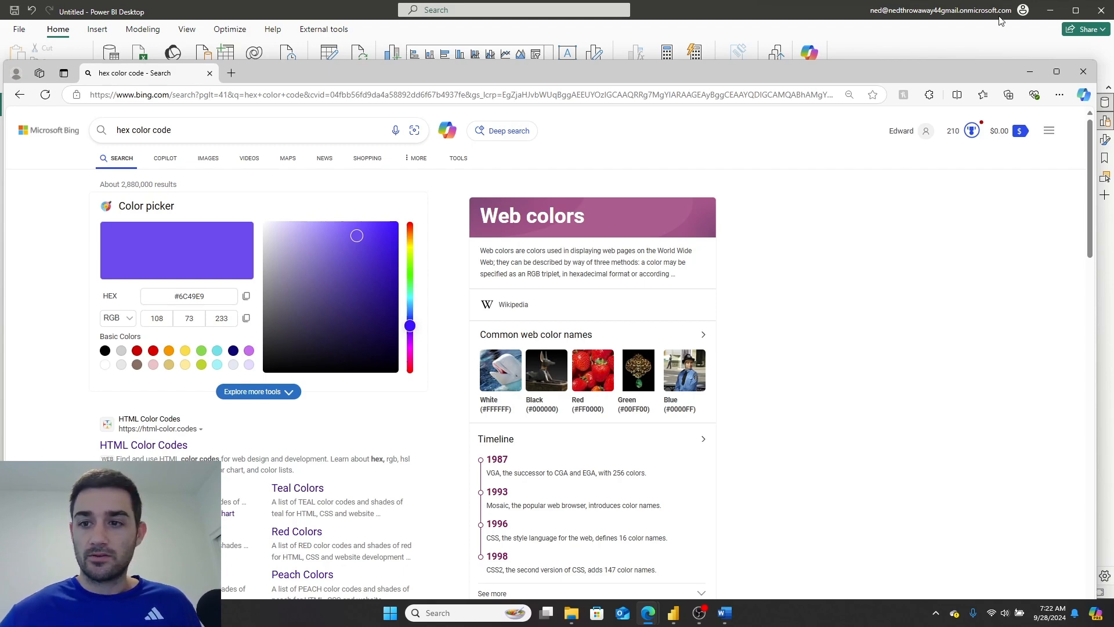
{"action": "left_click_drag", "start_coordinate": [809, 71], "coordinate": [1113, 0]}
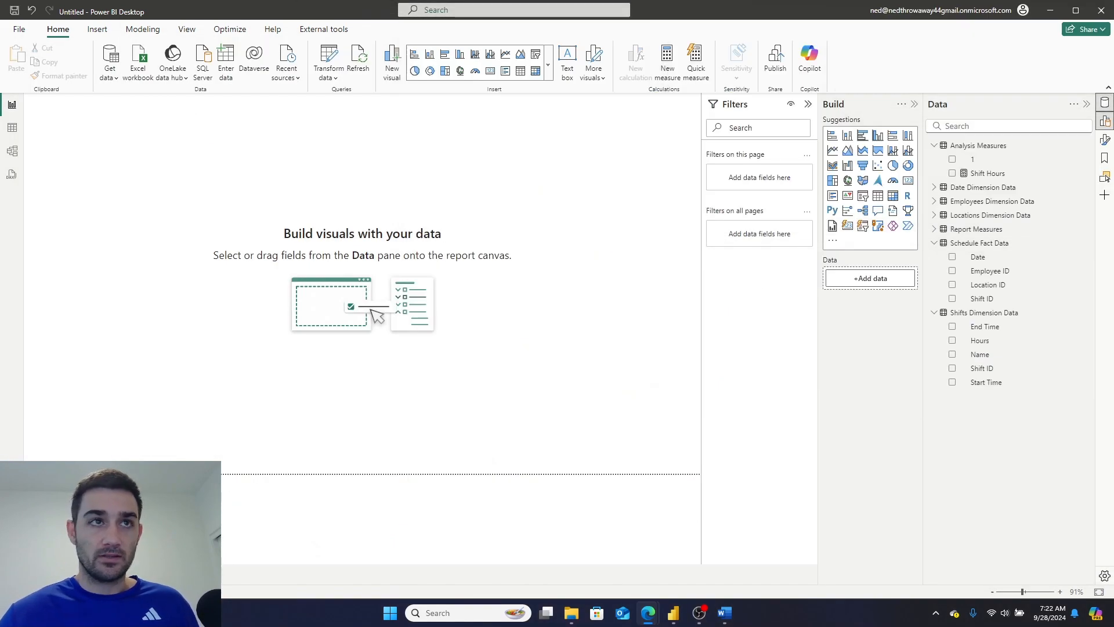
{"action": "left_click_drag", "start_coordinate": [0, 157], "coordinate": [1113, 156]}
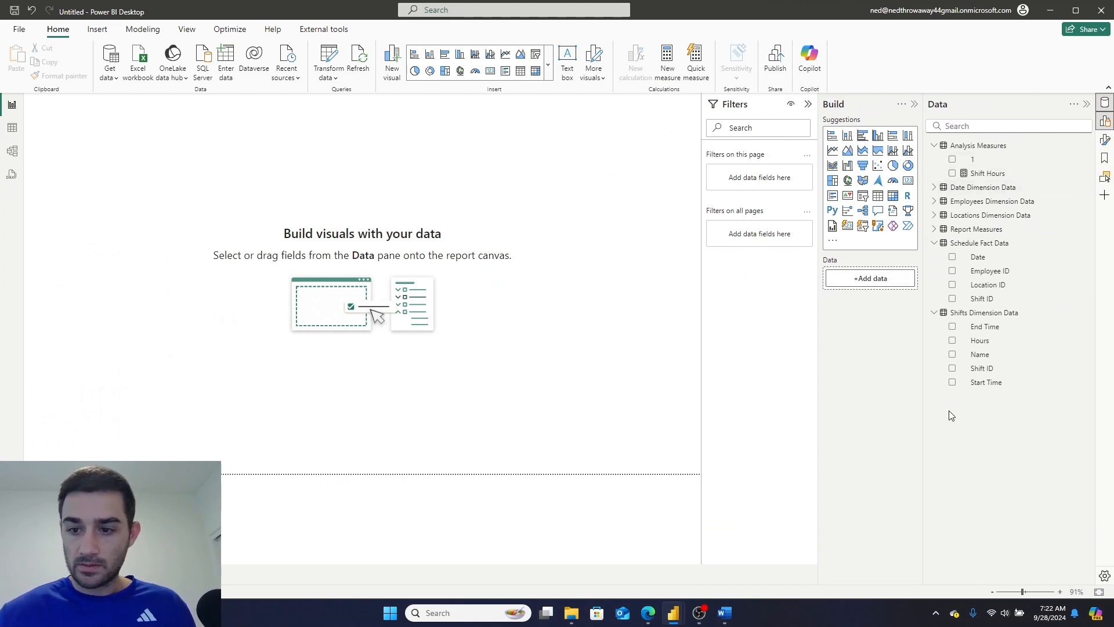
Expand the Report Measures table's fields and start another new measure, ready for its formula.
{"action": "left_click", "coordinate": [934, 231]}
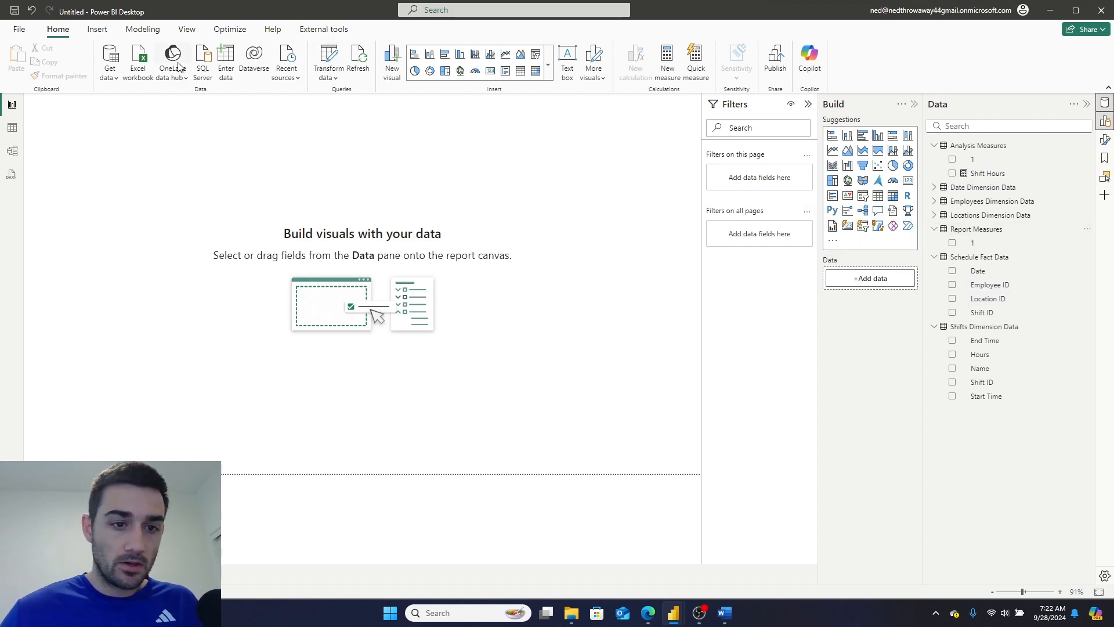
{"action": "left_click", "coordinate": [661, 58]}
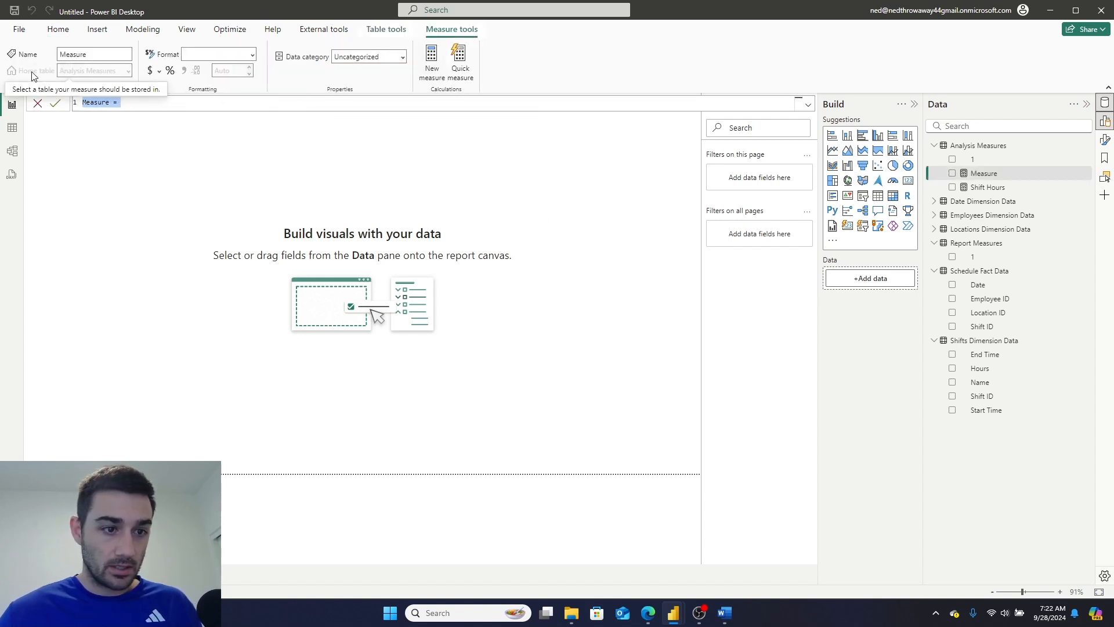
{"action": "left_click", "coordinate": [145, 104]}
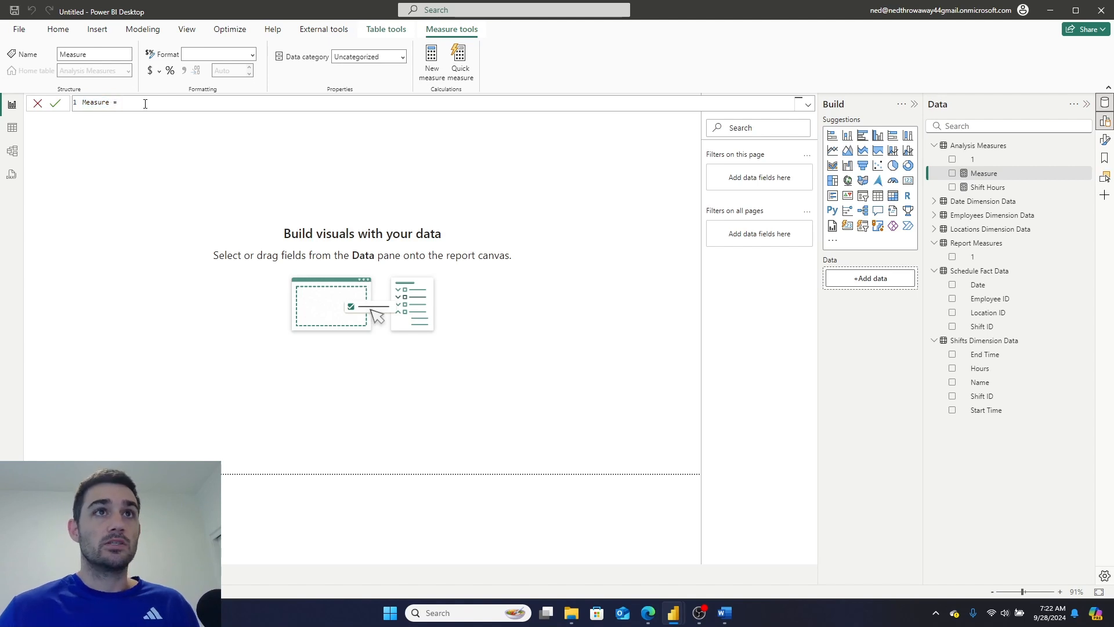
{"action": "type", "text": "if"}
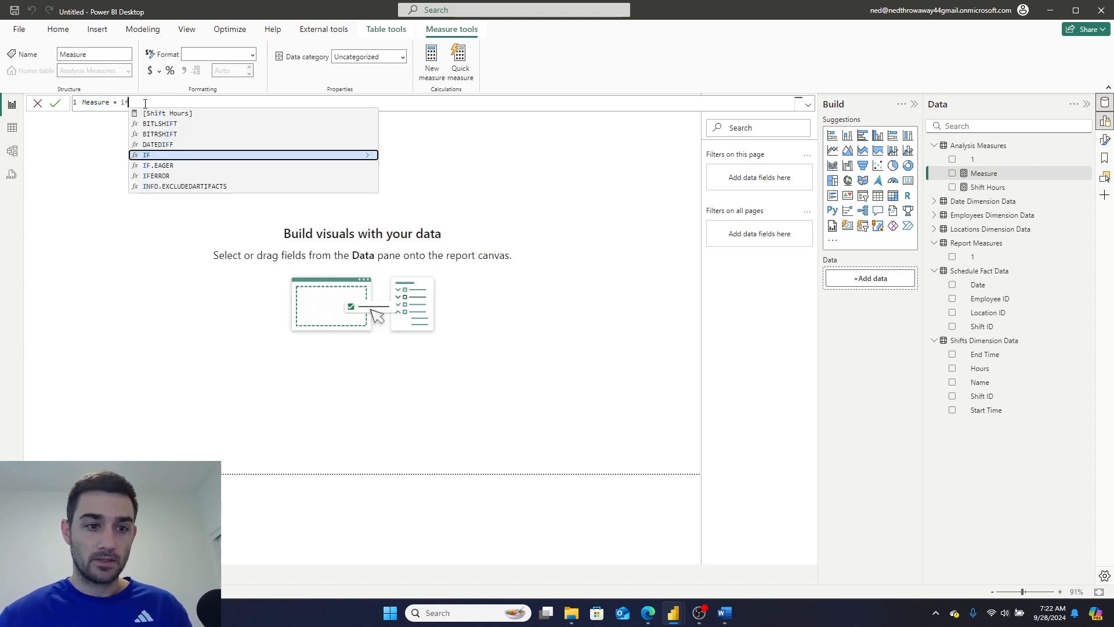
{"action": "key", "text": "BackSpace"}
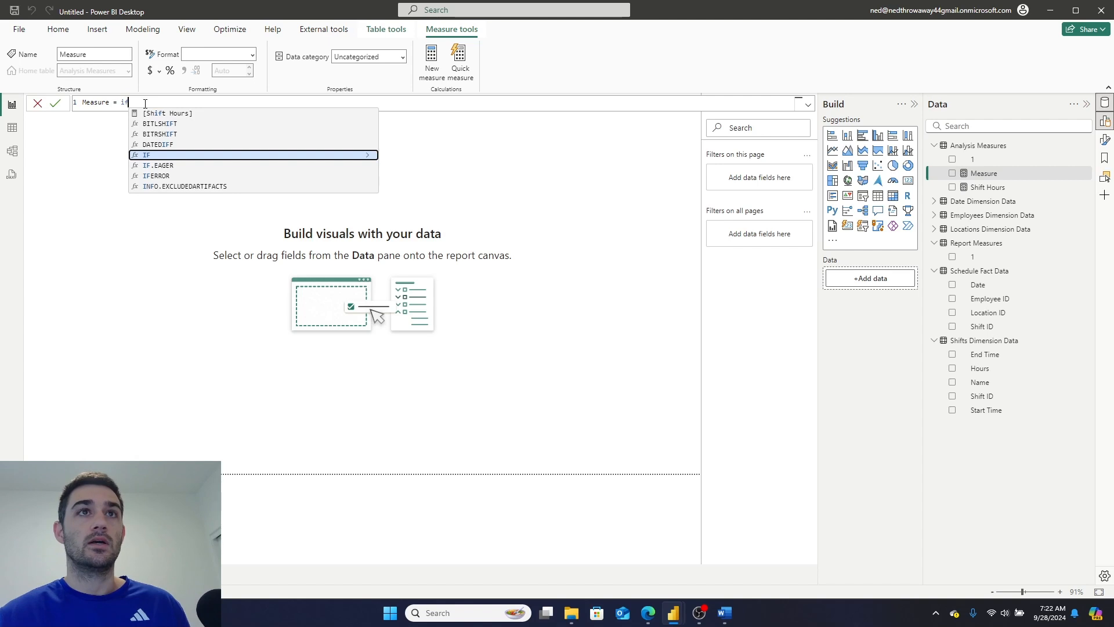
{"action": "type", "text": "( count"}
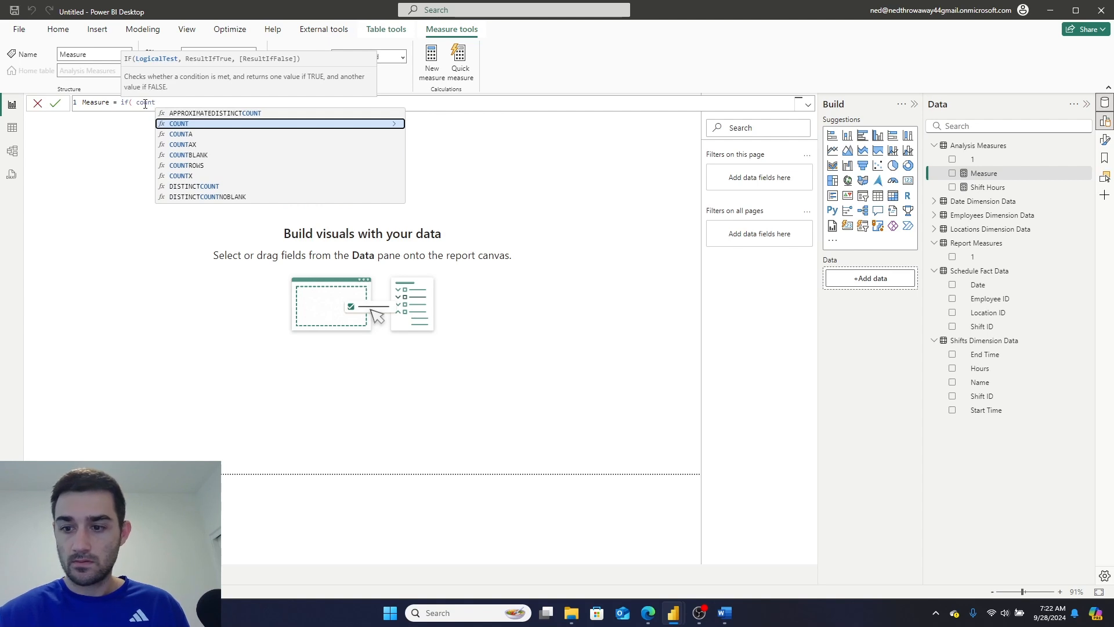
{"action": "key", "text": "BackSpace"}
{"action": "key", "text": "BackSpace"}
{"action": "key", "text": "BackSpace"}
{"action": "key", "text": "BackSpace"}
{"action": "key", "text": "BackSpace"}
{"action": "key", "text": "BackSpace"}
{"action": "key", "text": "BackSpace"}
{"action": "key", "text": "BackSpace"}
{"action": "key", "text": "BackSpace"}
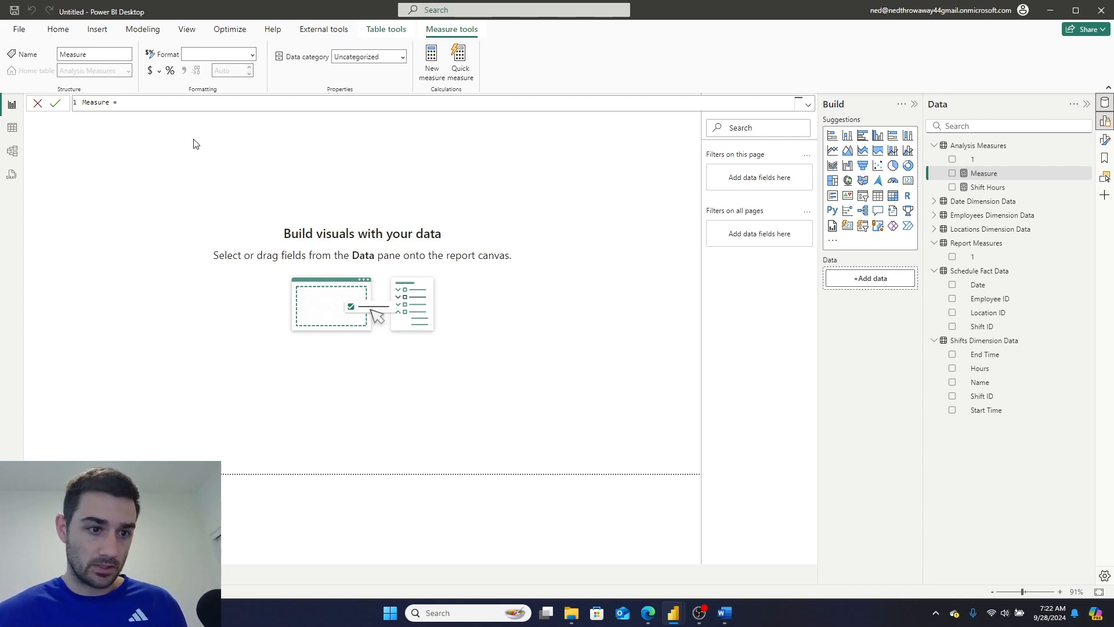
Define the new measure as Shift Block Color = "#FABBD7" and move it to the Report Measures home table.
{"action": "type", "text": "\"#FABBD7\""}
{"action": "double_click", "coordinate": [99, 102]}
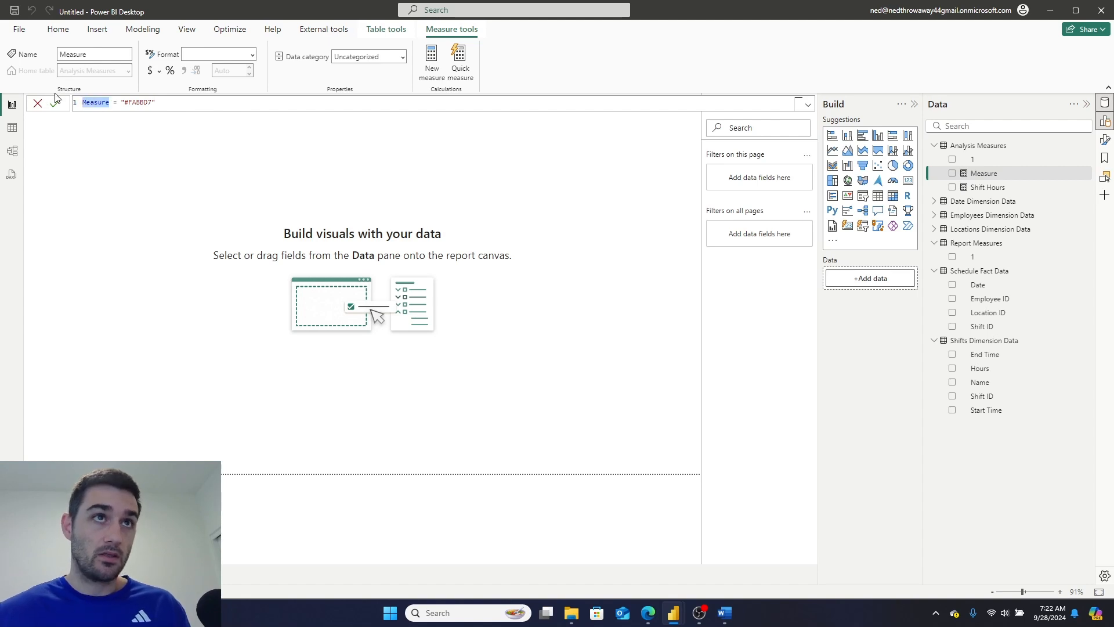
{"action": "key", "text": "BackSpace"}
{"action": "type", "text": "S"}
{"action": "type", "text": "hift Block"}
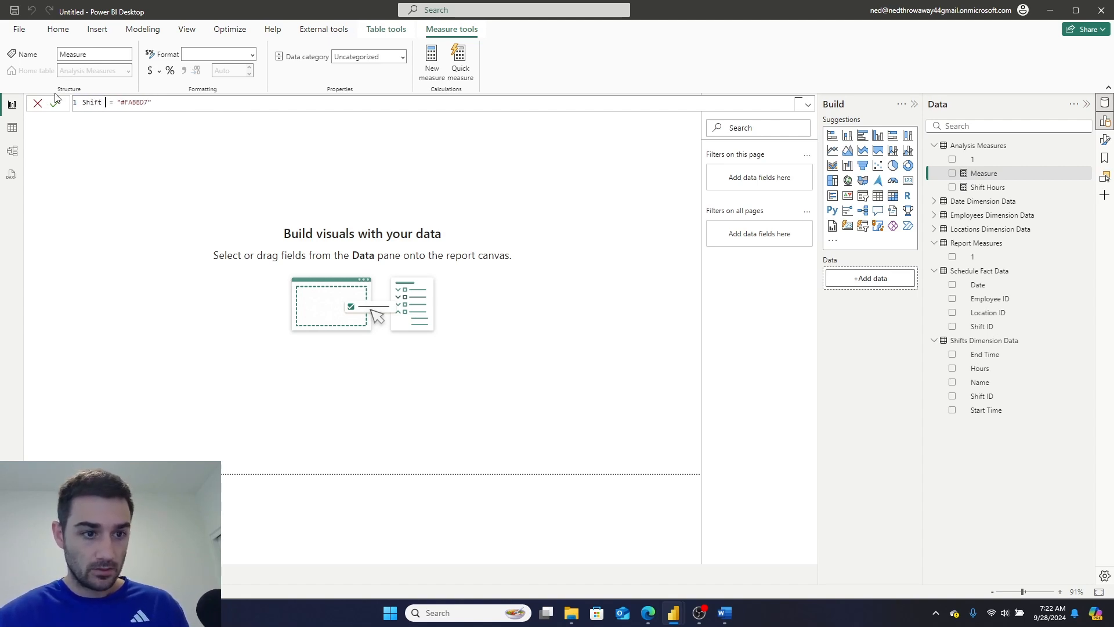
{"action": "type", "text": " Color"}
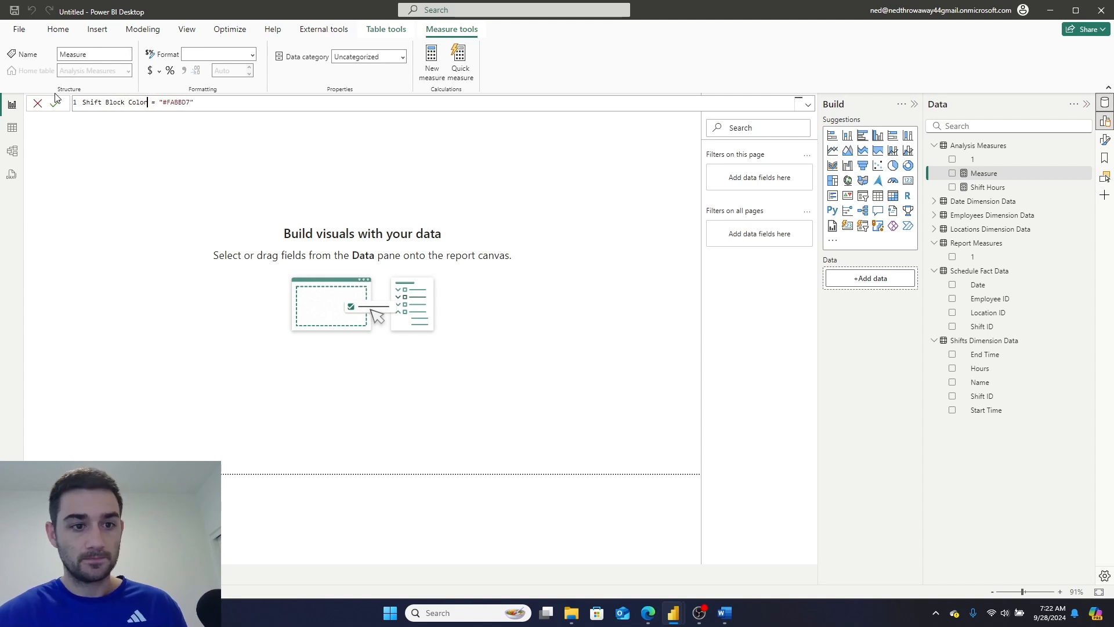
{"action": "left_click", "coordinate": [55, 103]}
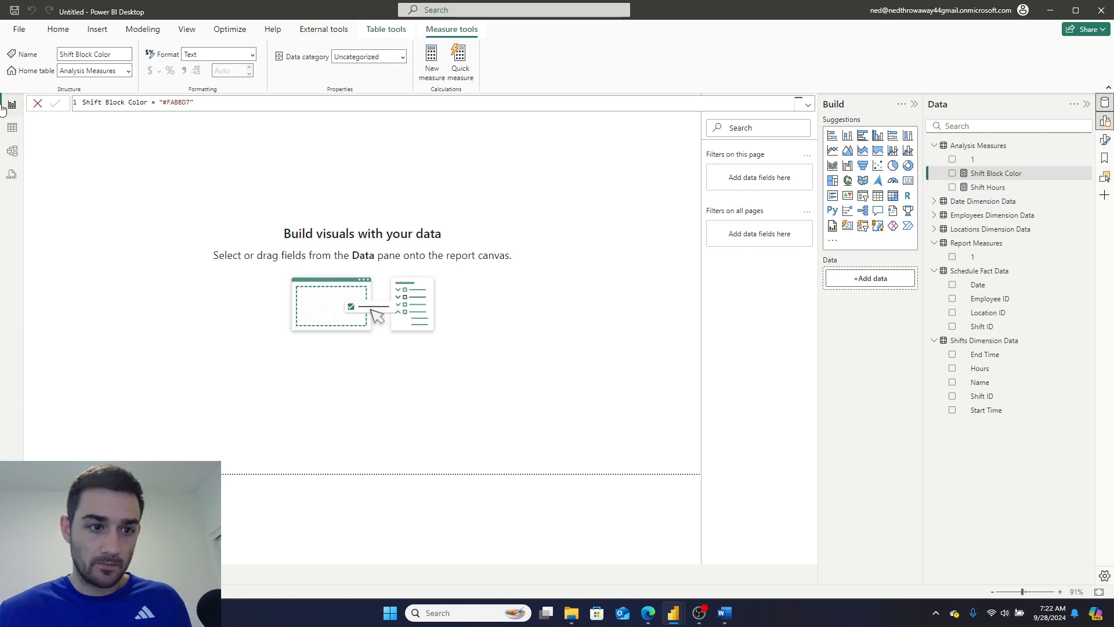
{"action": "left_click", "coordinate": [127, 71]}
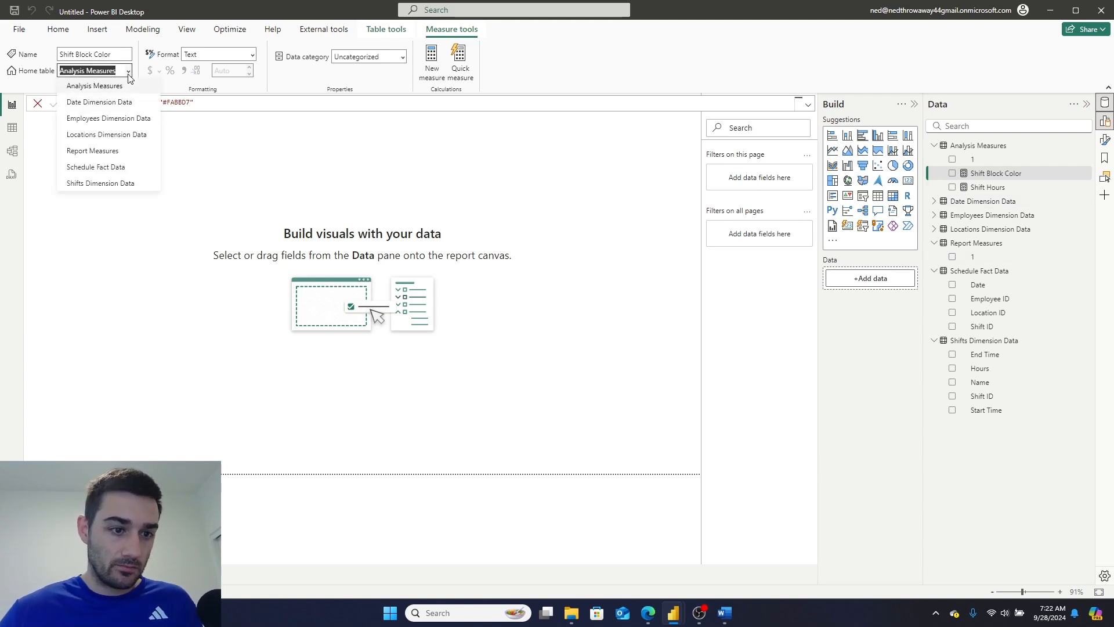
{"action": "left_click", "coordinate": [100, 151]}
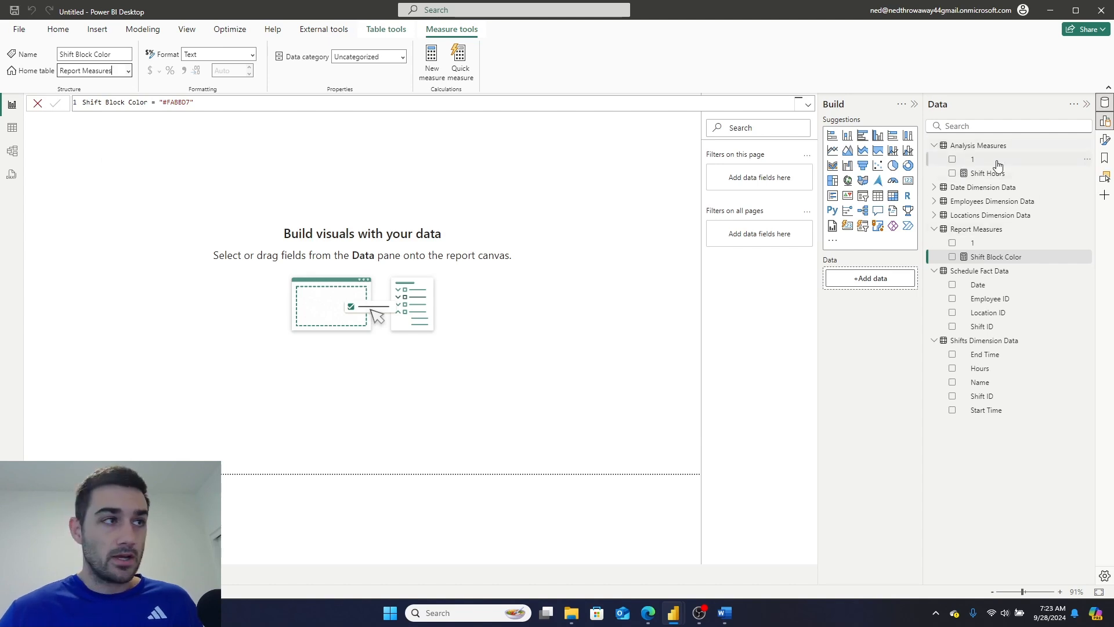
Remove the placeholder column 1 from both the Analysis Measures and Report Measures queries in Power Query Editor.
{"action": "left_click", "coordinate": [1086, 146]}
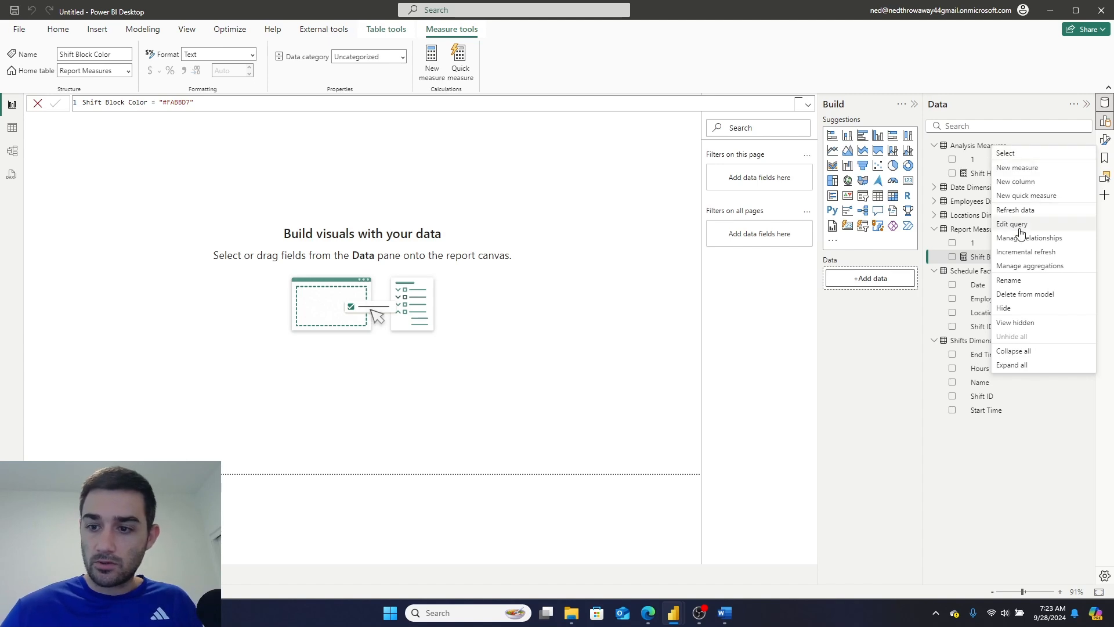
{"action": "left_click", "coordinate": [1085, 224]}
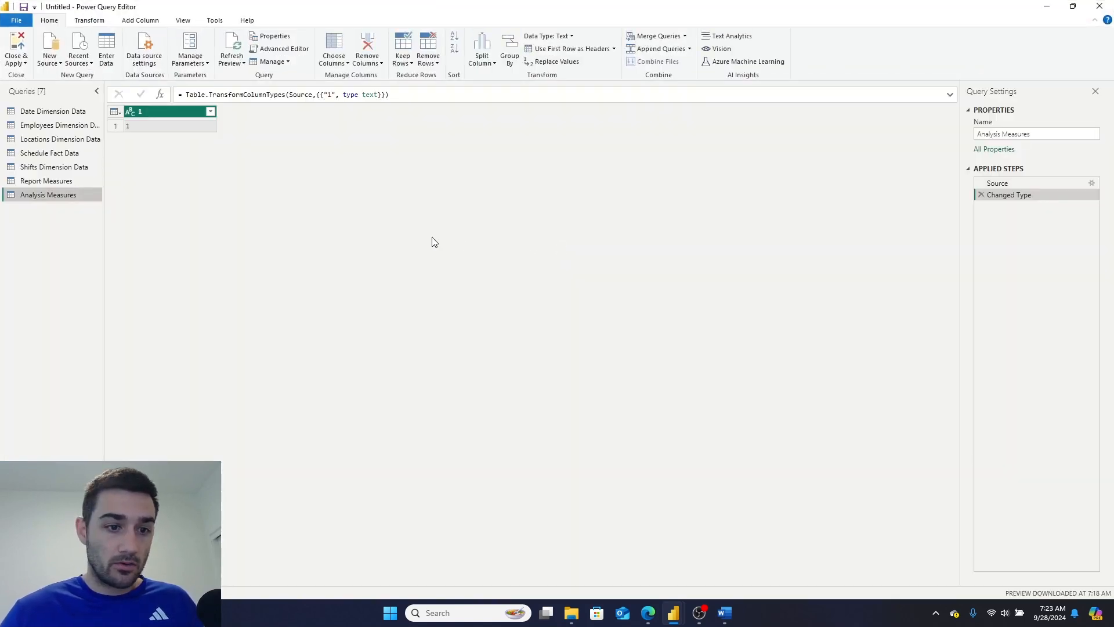
{"action": "right_click", "coordinate": [151, 113]}
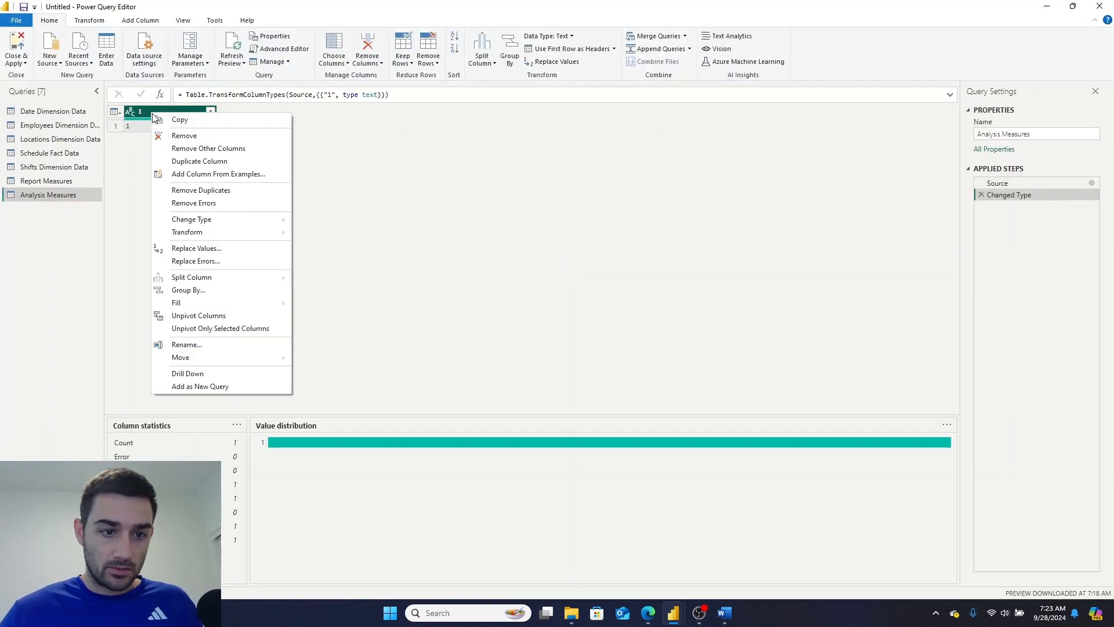
{"action": "left_click", "coordinate": [187, 136]}
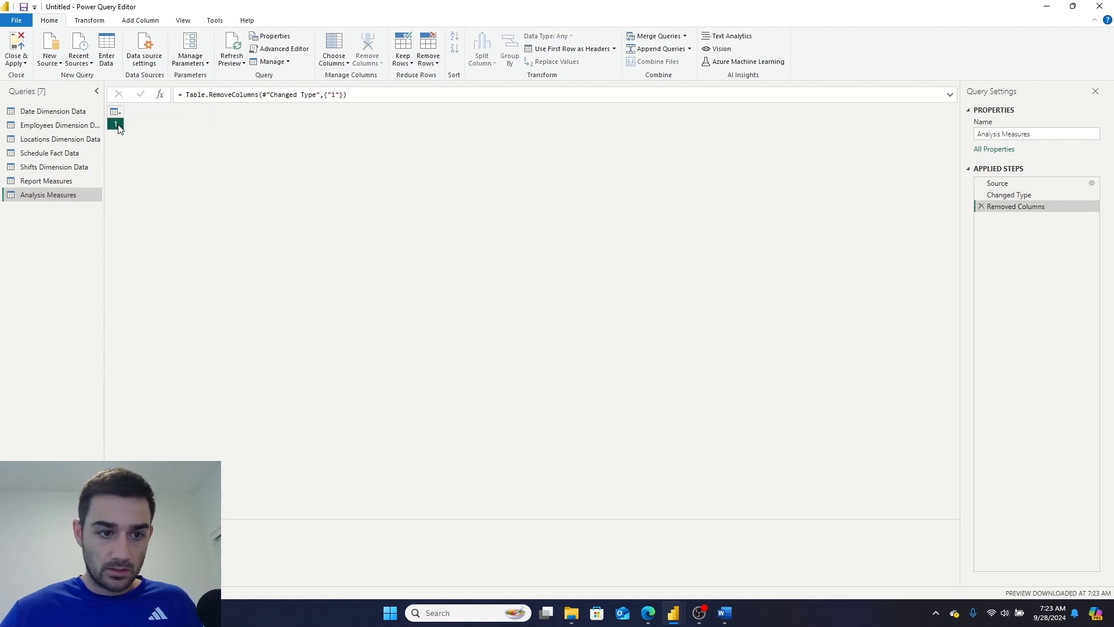
{"action": "left_click", "coordinate": [56, 182]}
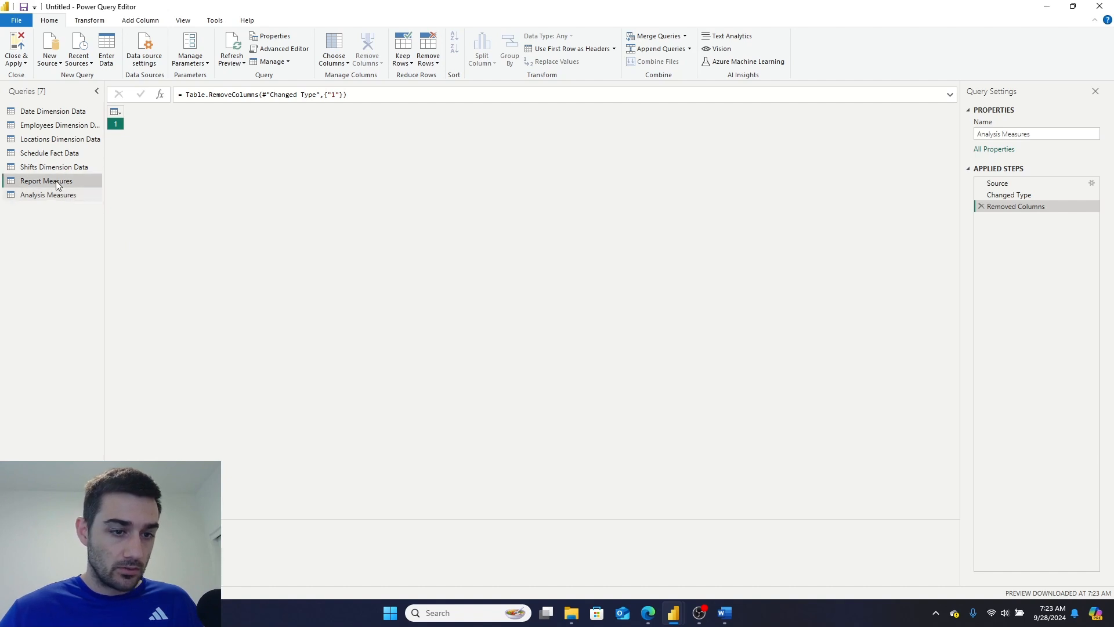
{"action": "right_click", "coordinate": [160, 115]}
{"action": "left_click", "coordinate": [197, 140]}
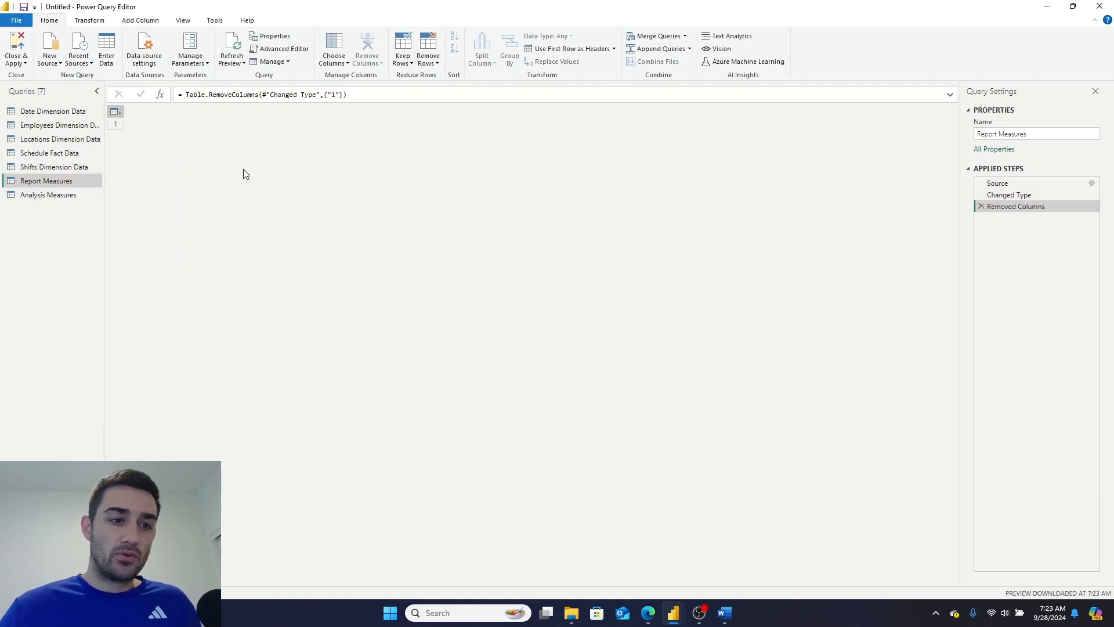
Close the query editor with its changes applied, and collapse the Report Measures and Analysis Measures tables.
{"action": "left_click", "coordinate": [15, 61]}
{"action": "left_click", "coordinate": [23, 76]}
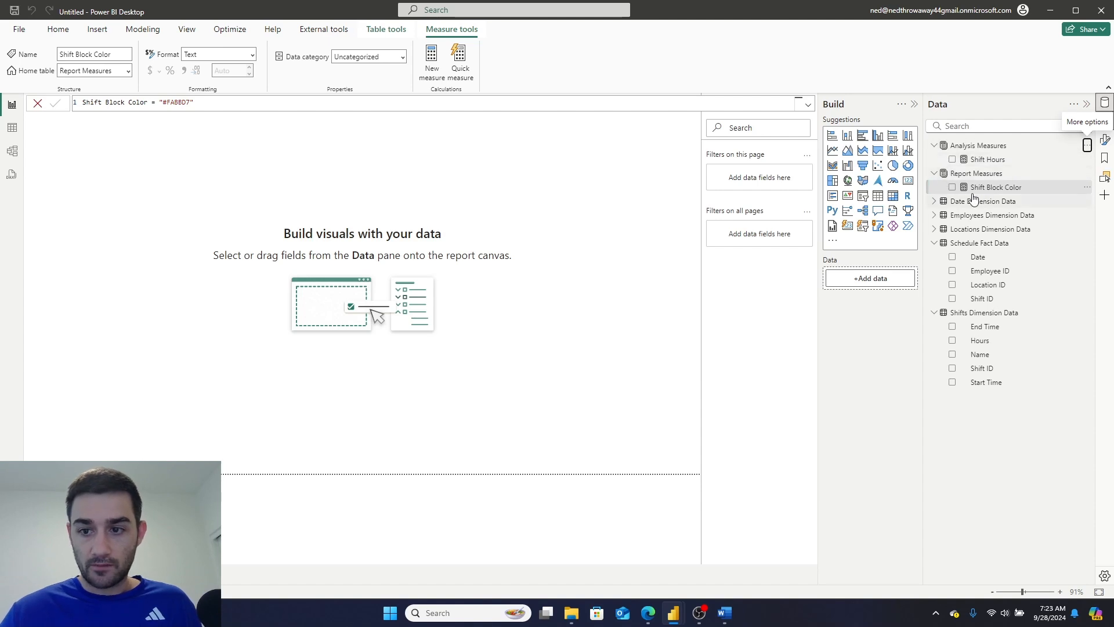
{"action": "left_click", "coordinate": [934, 174]}
{"action": "left_click", "coordinate": [934, 148]}
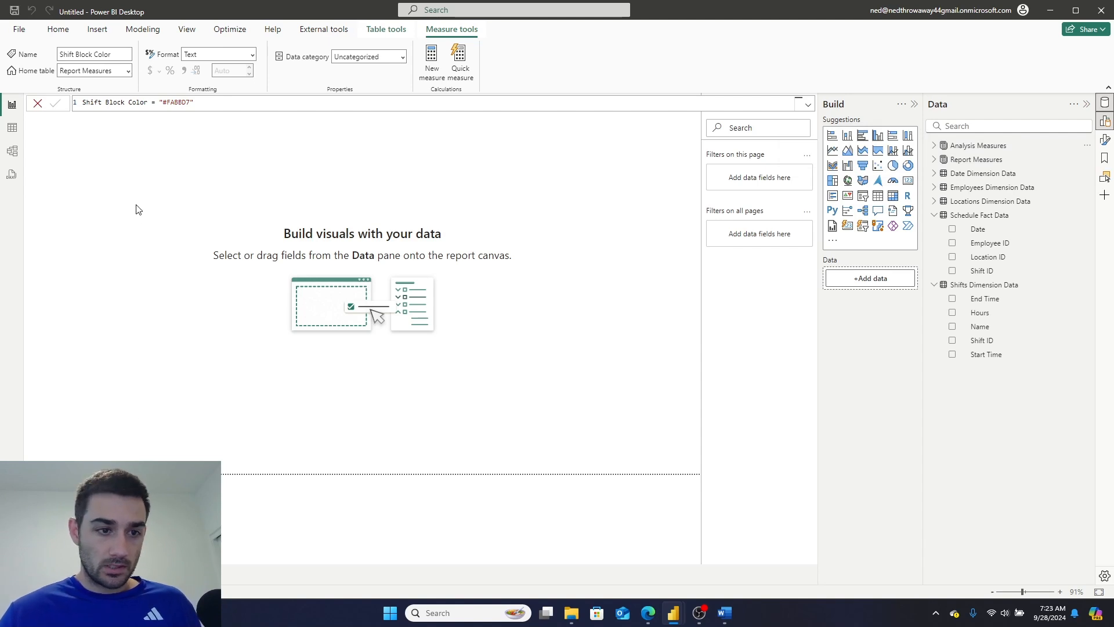
{"action": "left_click", "coordinate": [413, 144]}
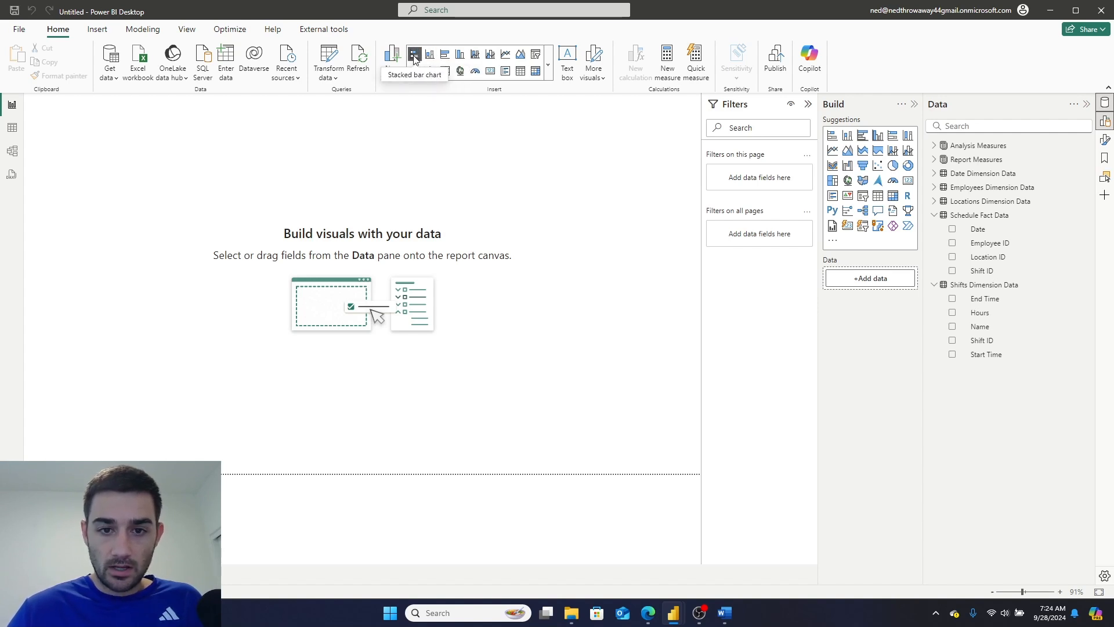
{"action": "left_click", "coordinate": [549, 71]}
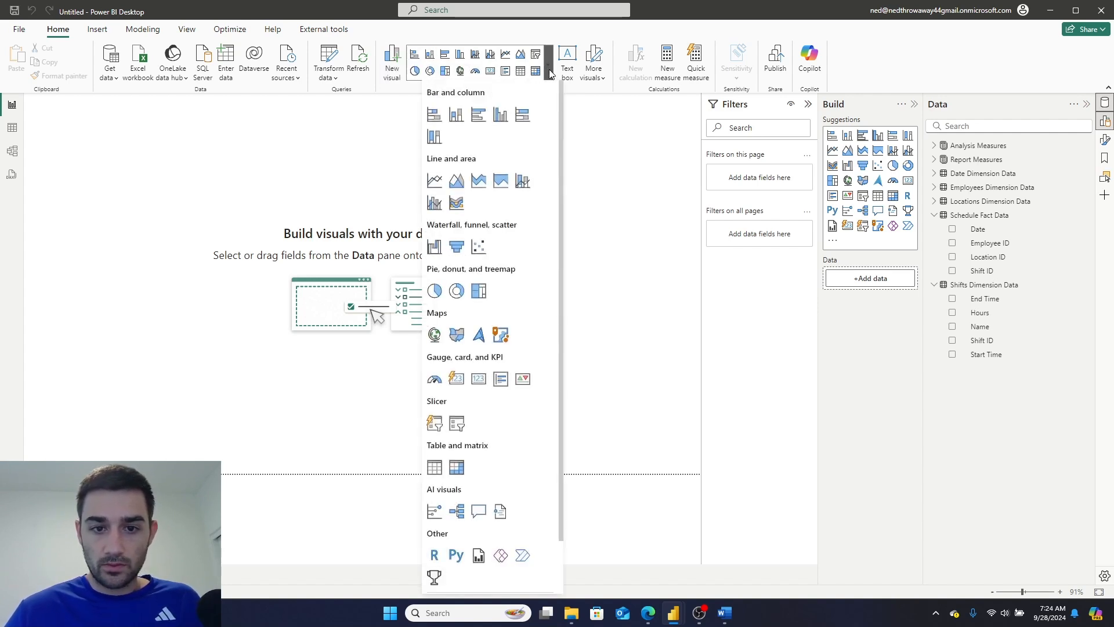
{"action": "left_click", "coordinate": [549, 71]}
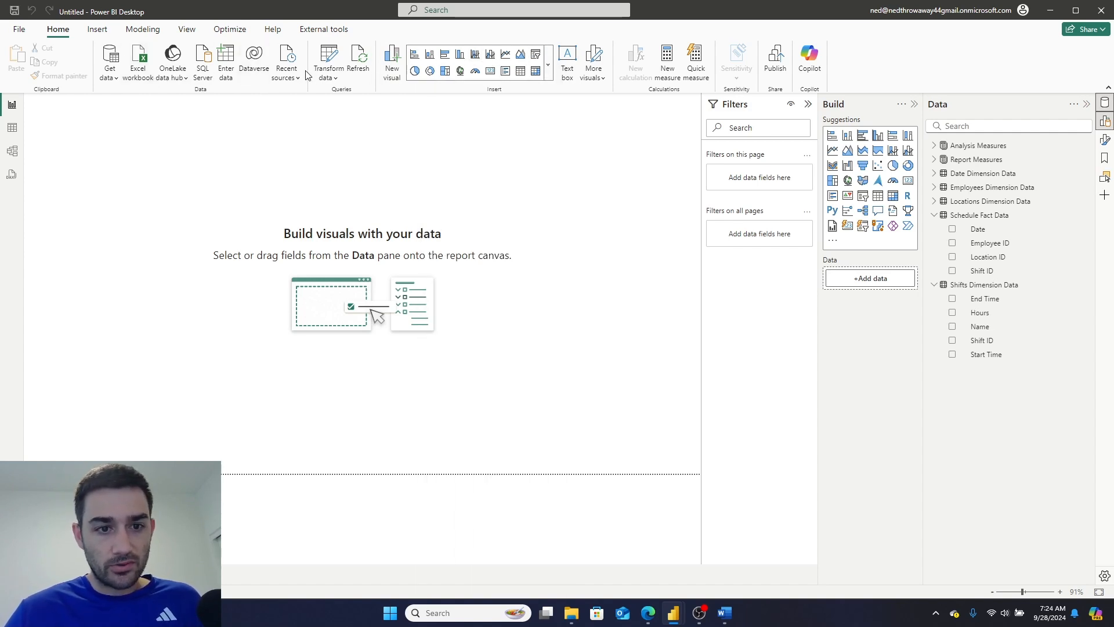
Insert a rectangle shape and stretch it into a full-width banner along the upper edge of the report page.
{"action": "left_click", "coordinate": [96, 29]}
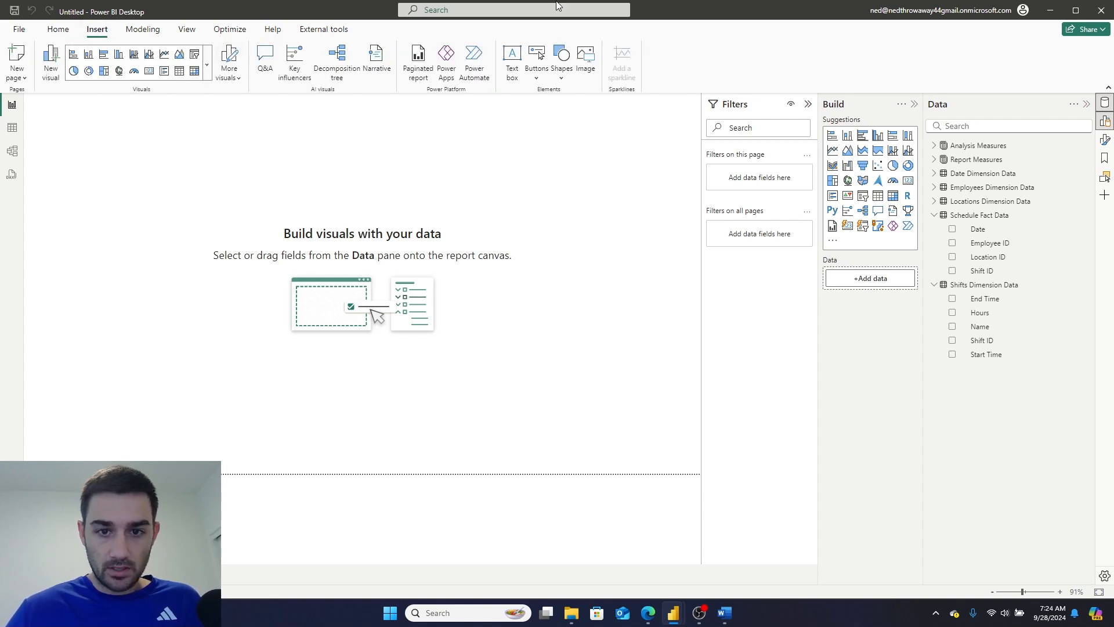
{"action": "left_click", "coordinate": [561, 82]}
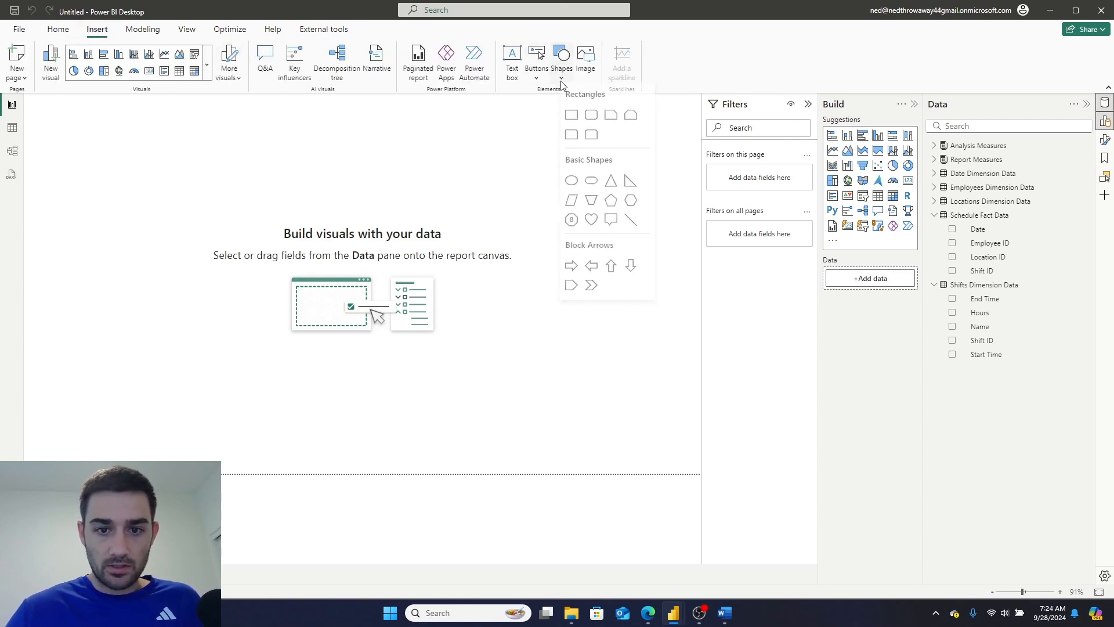
{"action": "left_click", "coordinate": [571, 114]}
{"action": "mouse_move", "coordinate": [100, 160]}
{"action": "left_mouse_down"}
{"action": "mouse_move", "coordinate": [88, 218]}
{"action": "mouse_move", "coordinate": [99, 163]}
{"action": "left_mouse_up"}
{"action": "left_click_drag", "start_coordinate": [172, 128], "coordinate": [700, 156]}
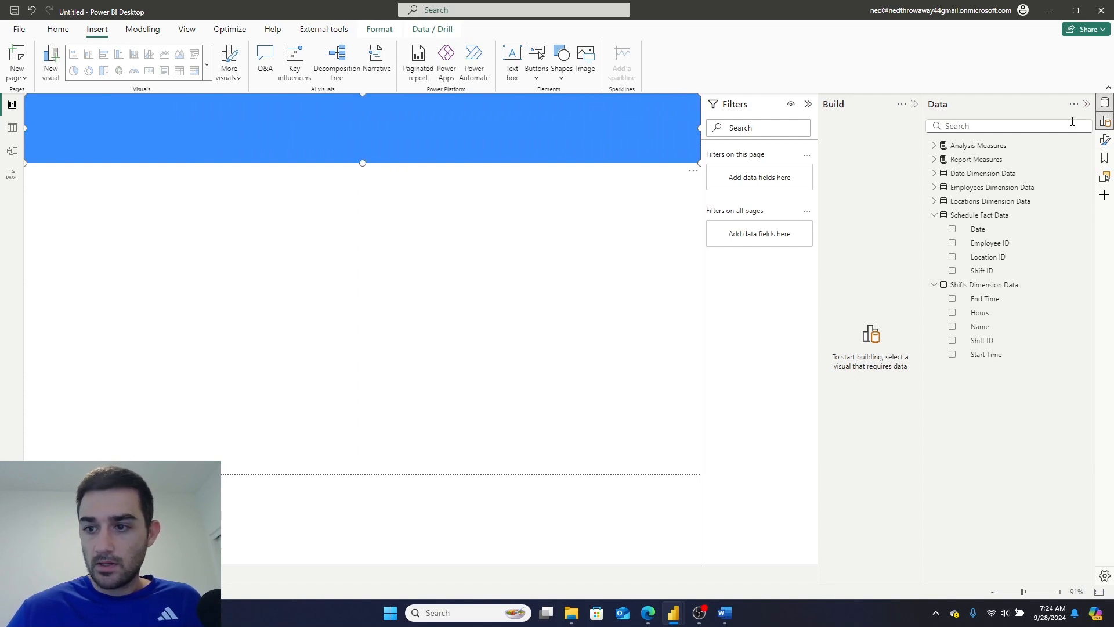
Show the banner rectangle's format settings and search them for "fill".
{"action": "left_click", "coordinate": [1104, 139]}
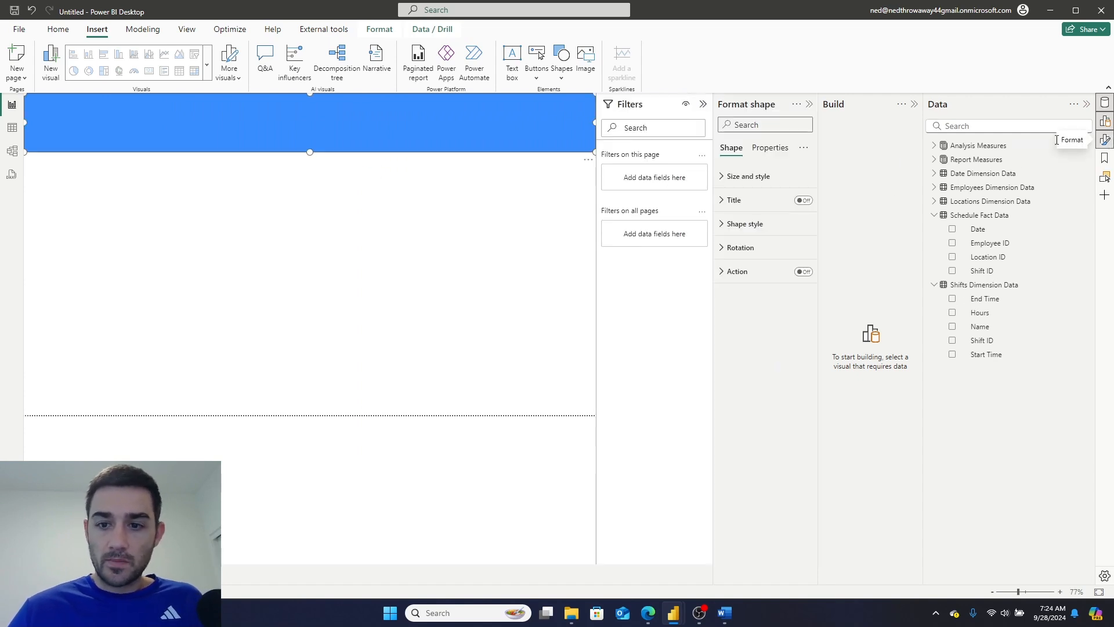
{"action": "left_click", "coordinate": [720, 177]}
{"action": "left_click", "coordinate": [720, 178]}
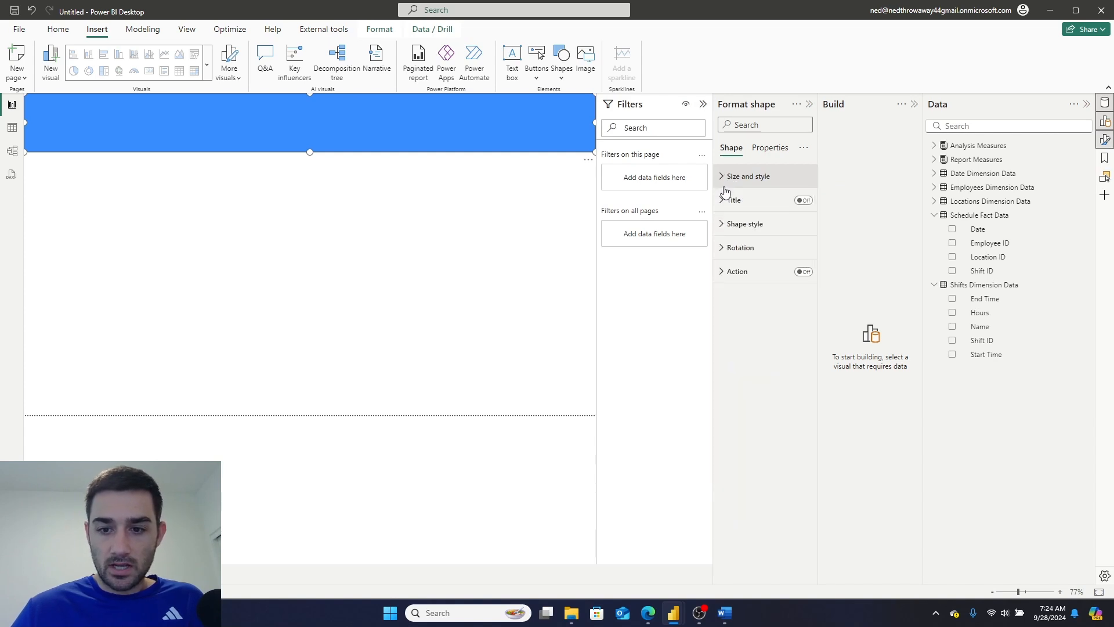
{"action": "left_click", "coordinate": [762, 127]}
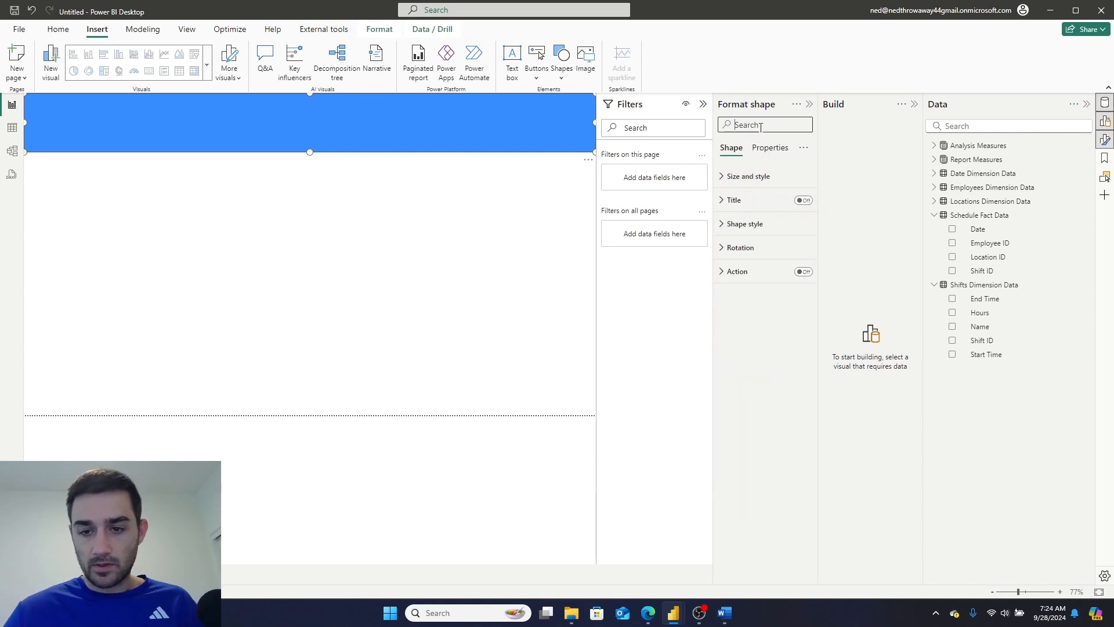
{"action": "type", "text": "fill"}
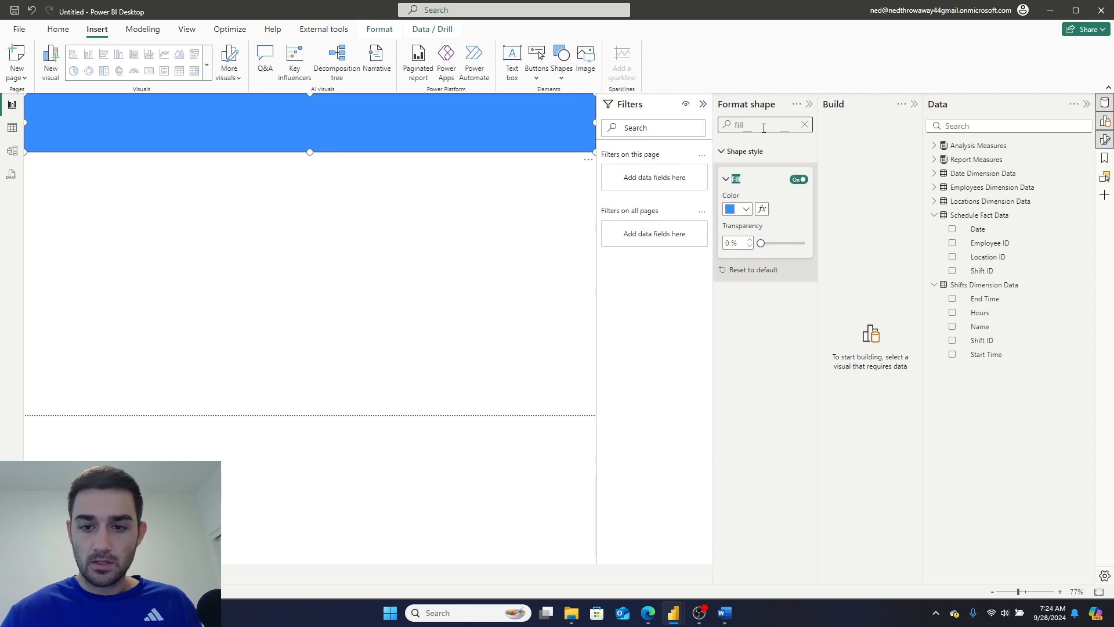
{"action": "left_click", "coordinate": [762, 210]}
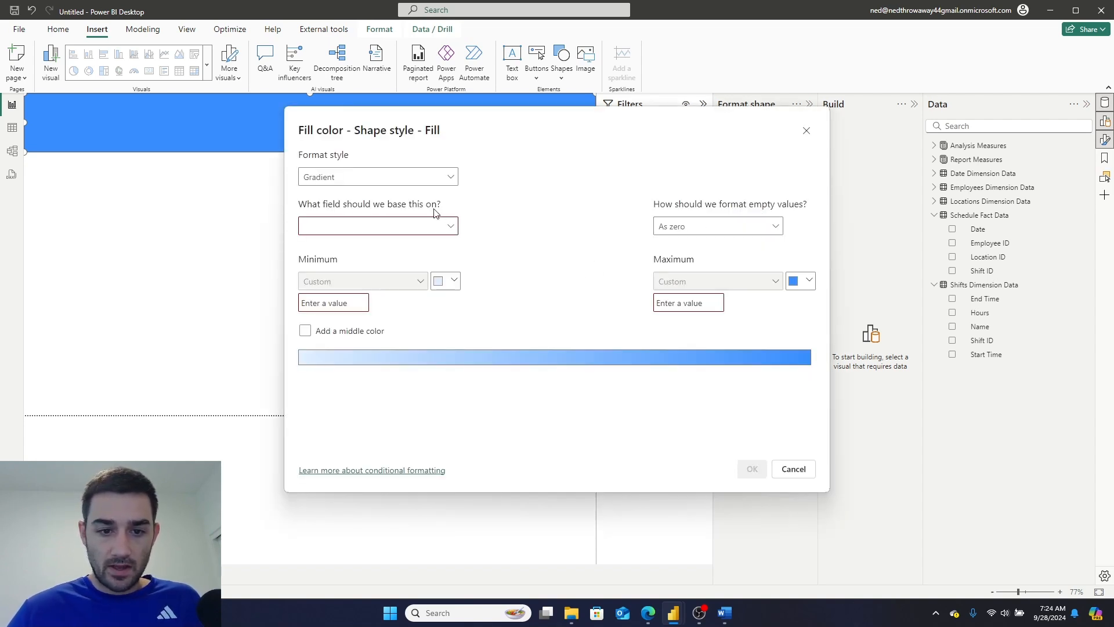
{"action": "left_click", "coordinate": [428, 177]}
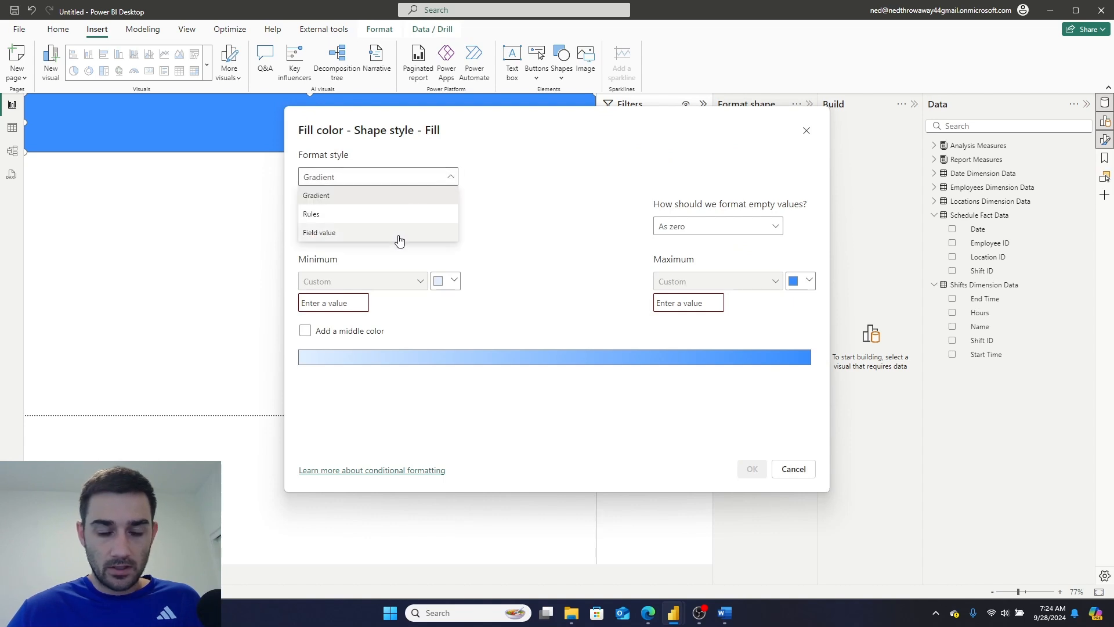
{"action": "left_click", "coordinate": [399, 233]}
{"action": "left_click", "coordinate": [399, 231]}
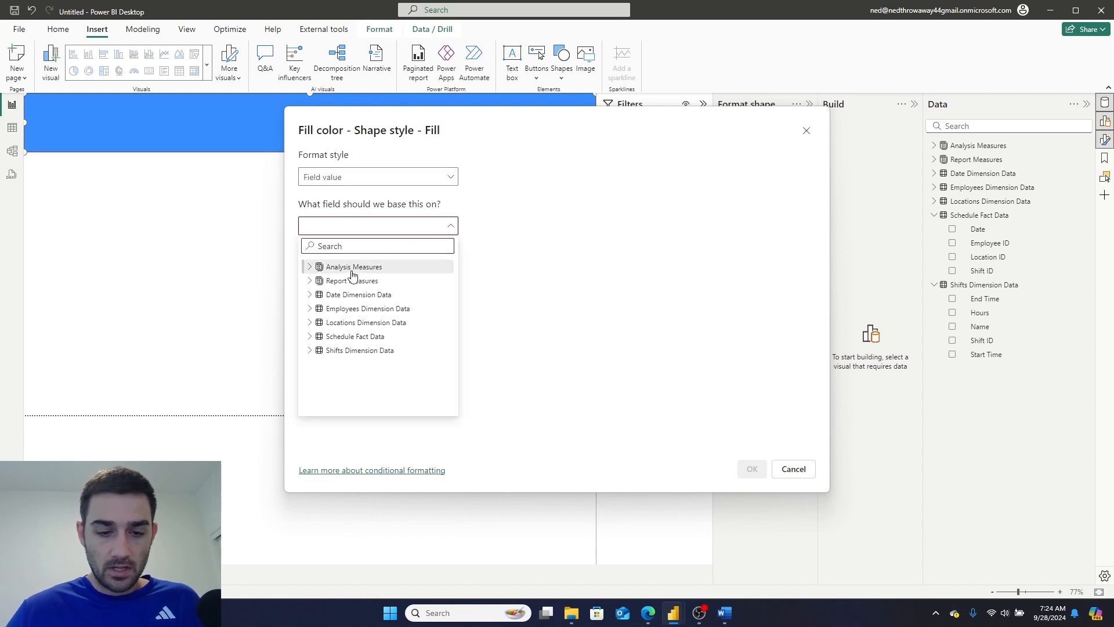
{"action": "left_click", "coordinate": [309, 282]}
{"action": "left_click", "coordinate": [796, 398]}
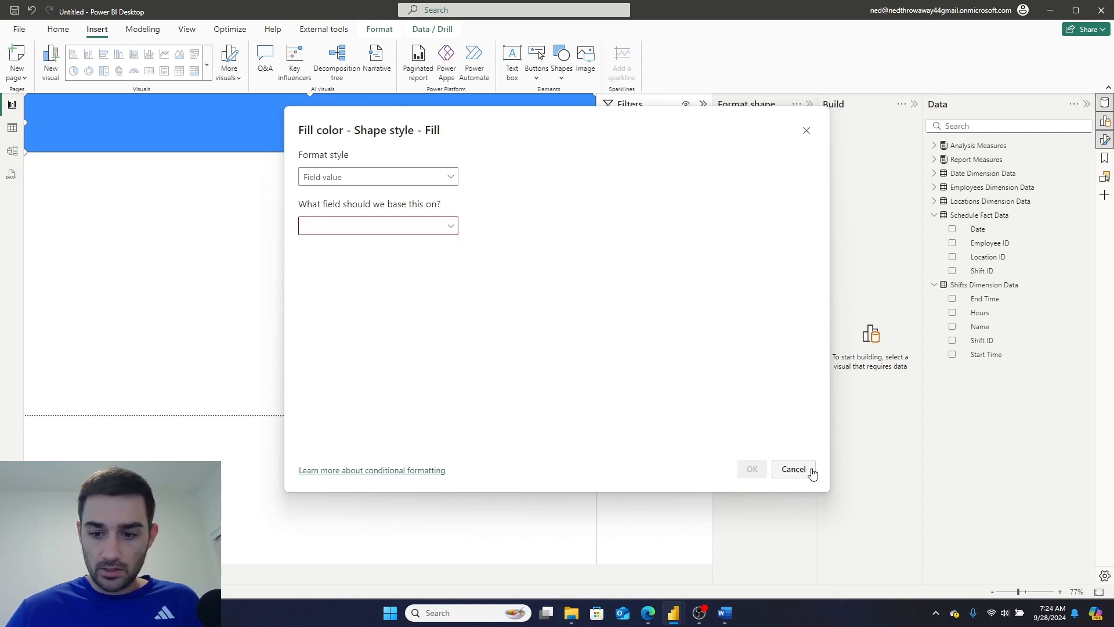
{"action": "left_click", "coordinate": [811, 469]}
Copy the full formula of the Shift Block Color measure in Report Measures and leave the formula editor without changes.
{"action": "left_click", "coordinate": [934, 158]}
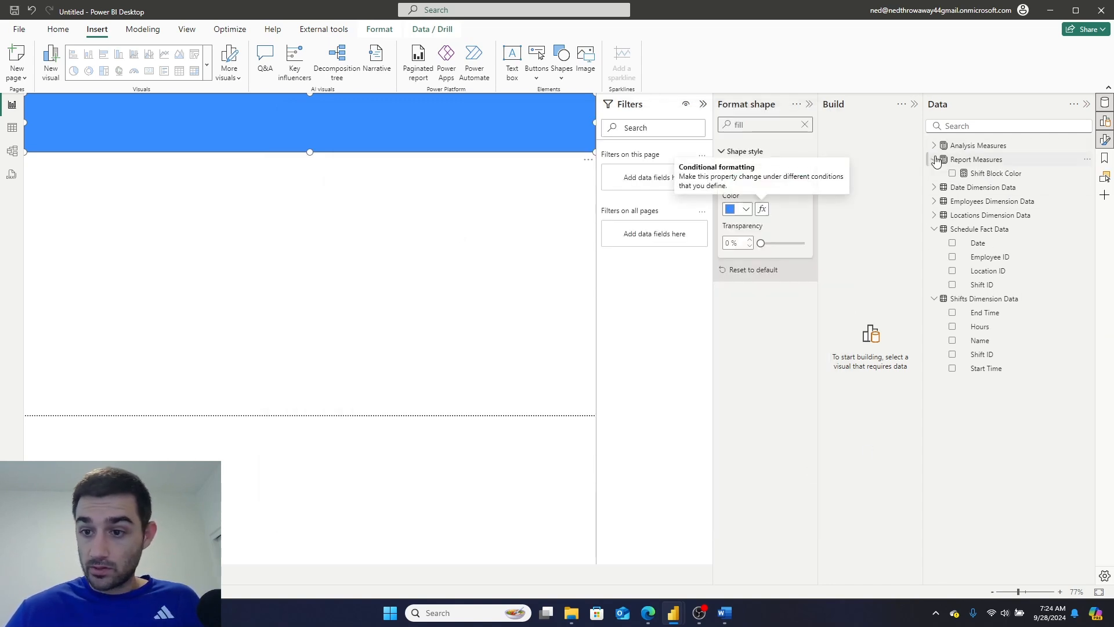
{"action": "left_click", "coordinate": [995, 173]}
{"action": "left_click_drag", "start_coordinate": [226, 101], "coordinate": [2, 82]}
{"action": "key", "text": "ctrl+c"}
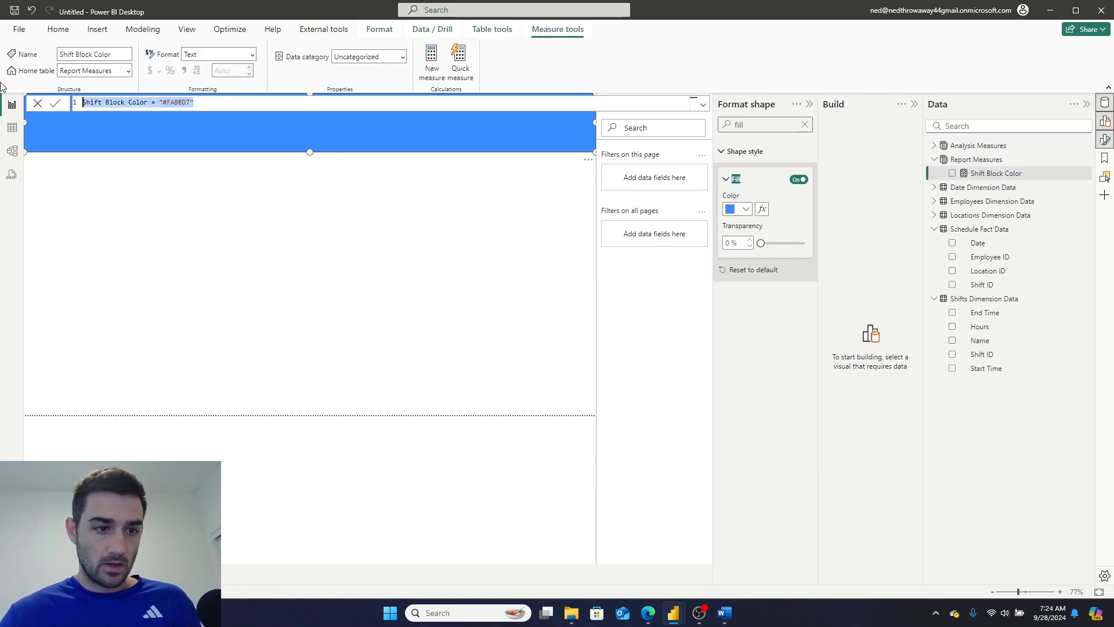
{"action": "left_click", "coordinate": [38, 104]}
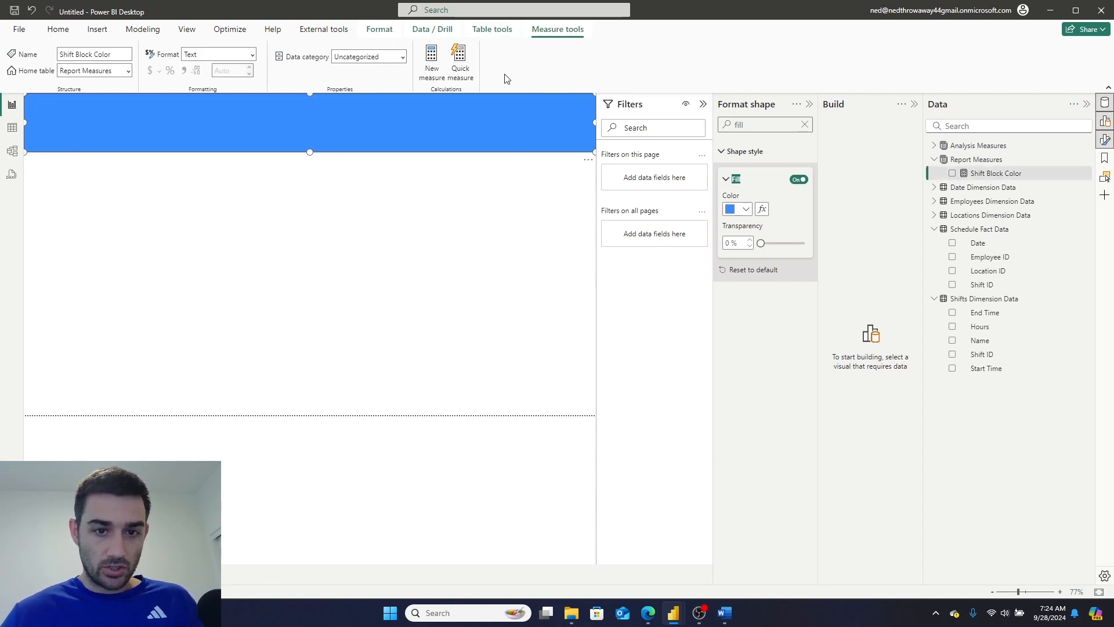
Create another Report Measures measure from the copied formula, rename it Pink Color with the value "#FABBD7", and commit it.
{"action": "left_click", "coordinate": [430, 56]}
{"action": "key", "text": "ctrl+a"}
{"action": "key", "text": "ctrl+v"}
{"action": "double_click", "coordinate": [144, 103]}
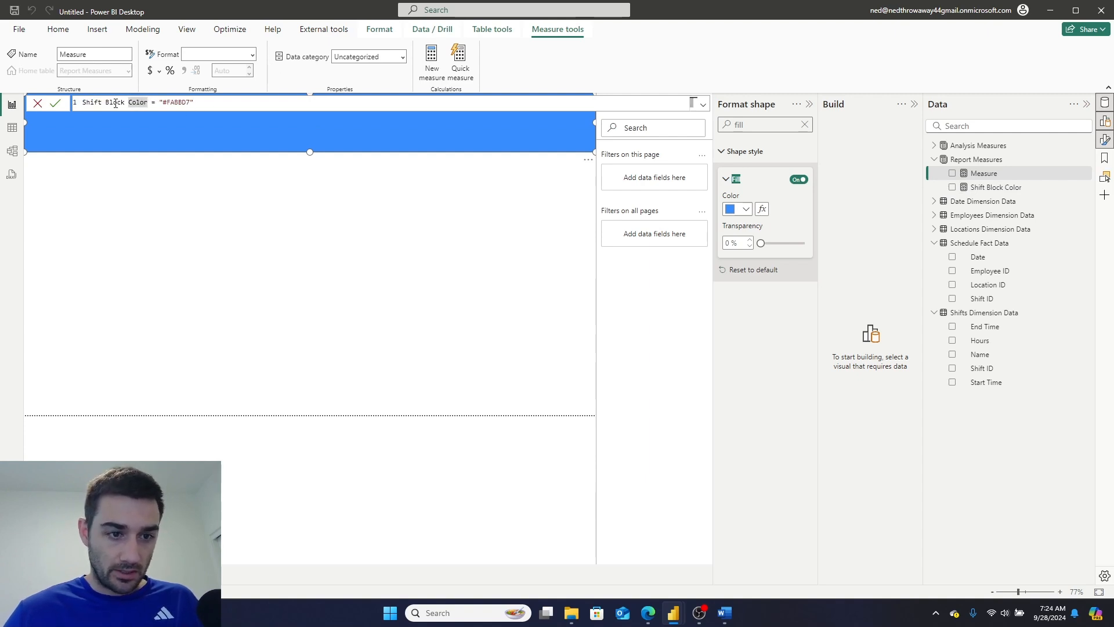
{"action": "left_click_drag", "start_coordinate": [127, 103], "coordinate": [76, 104]}
{"action": "type", "text": "Pin"}
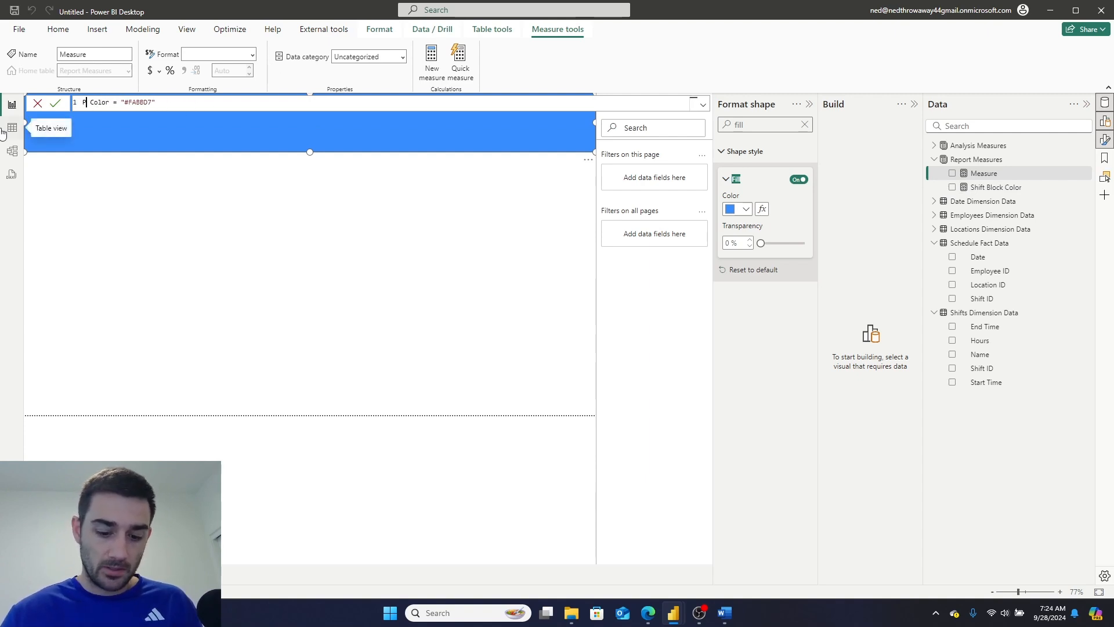
{"action": "type", "text": "k"}
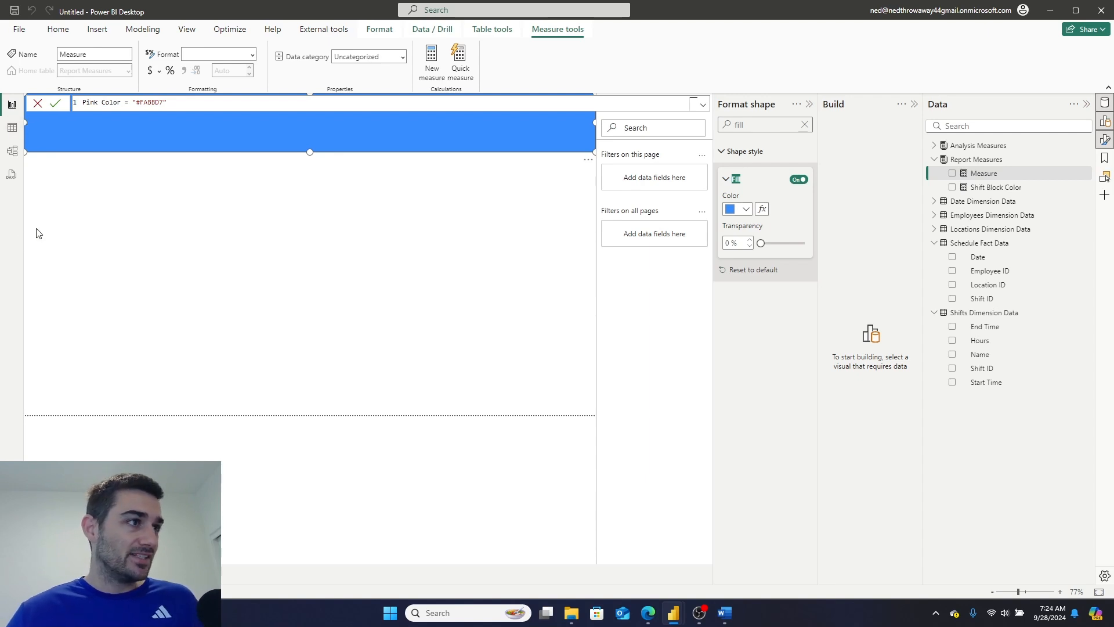
{"action": "left_click", "coordinate": [57, 103]}
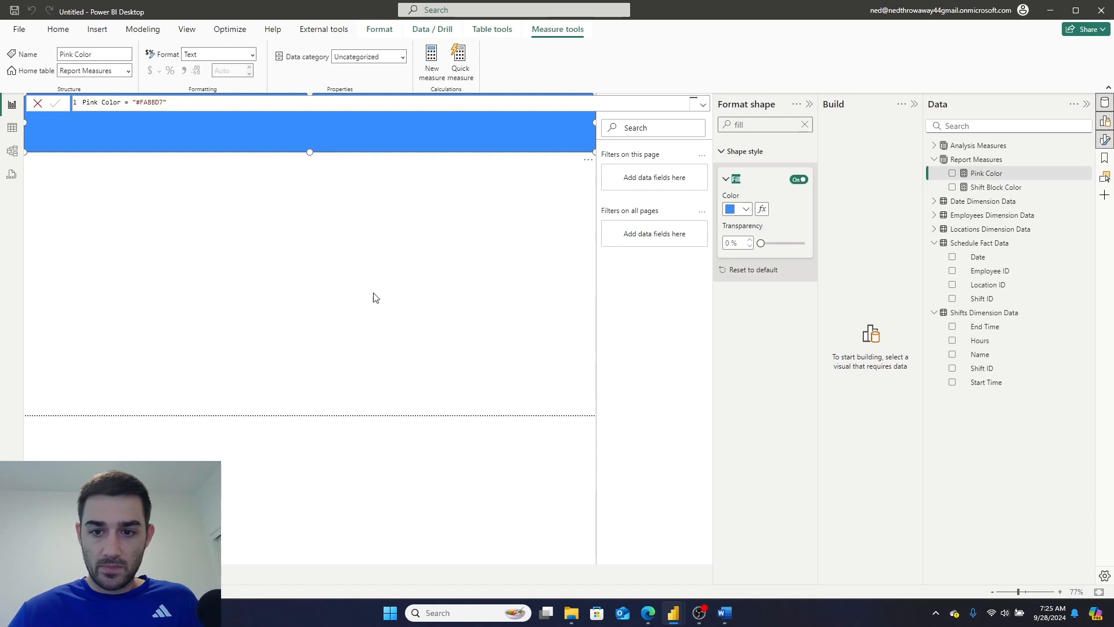
Set the banner rectangle's fill colour by field value, based on the Pink Color measure from Report Measures.
{"action": "left_click", "coordinate": [637, 303]}
{"action": "left_click", "coordinate": [416, 131]}
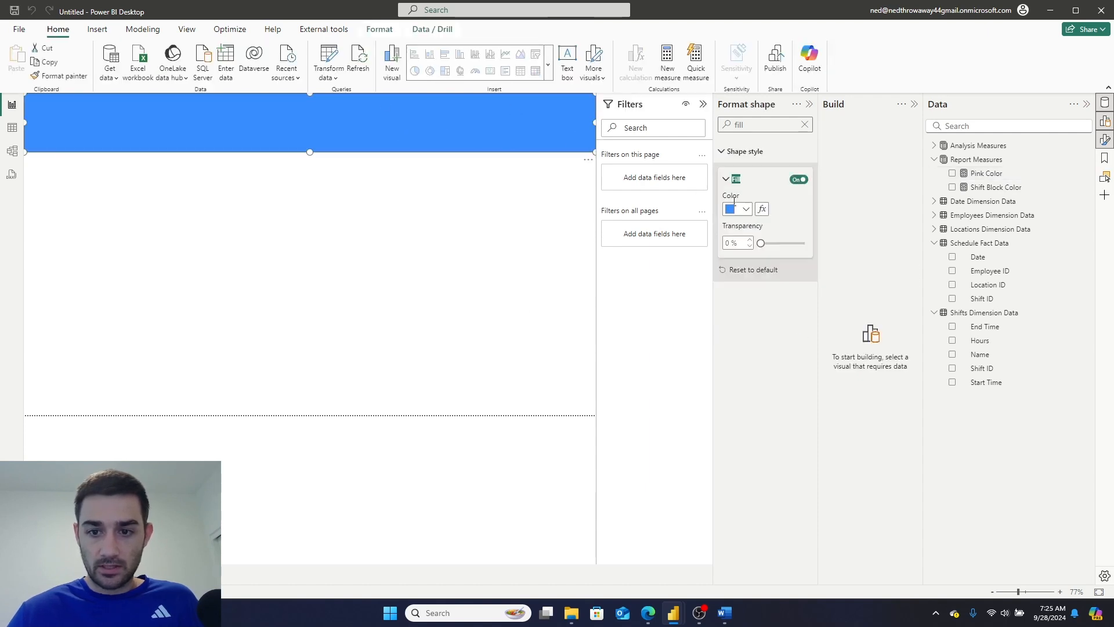
{"action": "left_click", "coordinate": [762, 210]}
{"action": "left_click", "coordinate": [362, 228]}
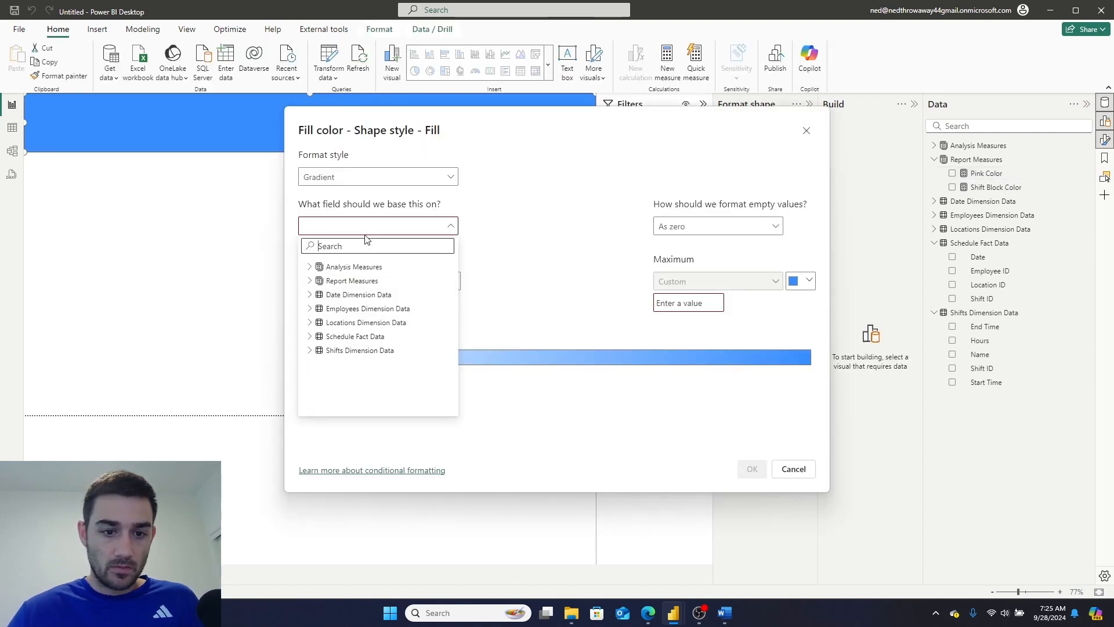
{"action": "left_click", "coordinate": [348, 180]}
{"action": "left_click", "coordinate": [331, 234]}
{"action": "left_click", "coordinate": [332, 233]}
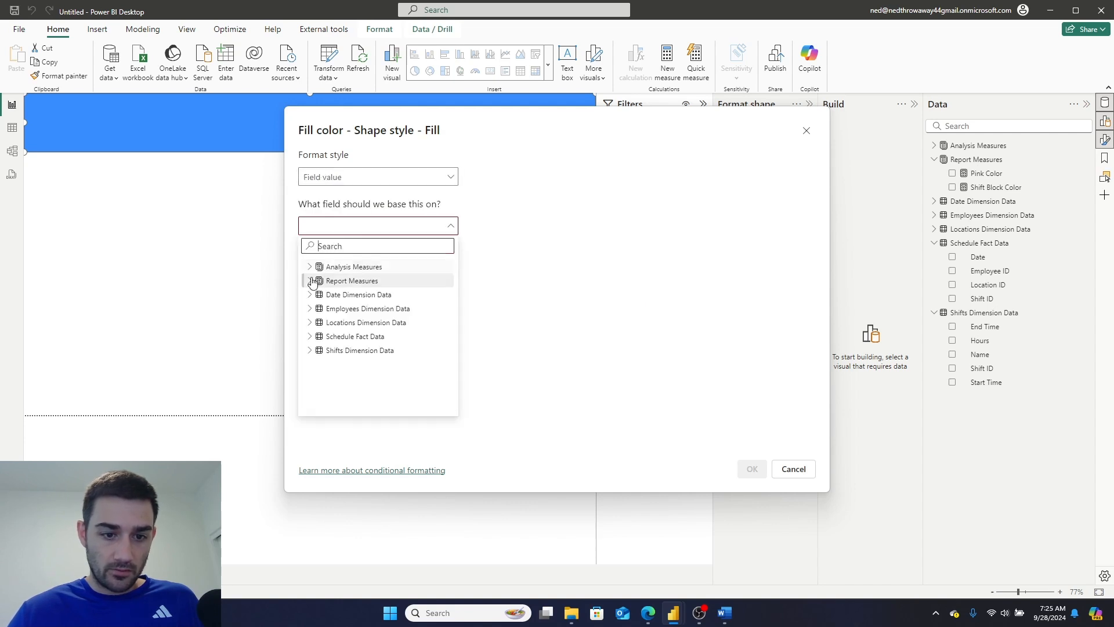
{"action": "left_click", "coordinate": [310, 280]}
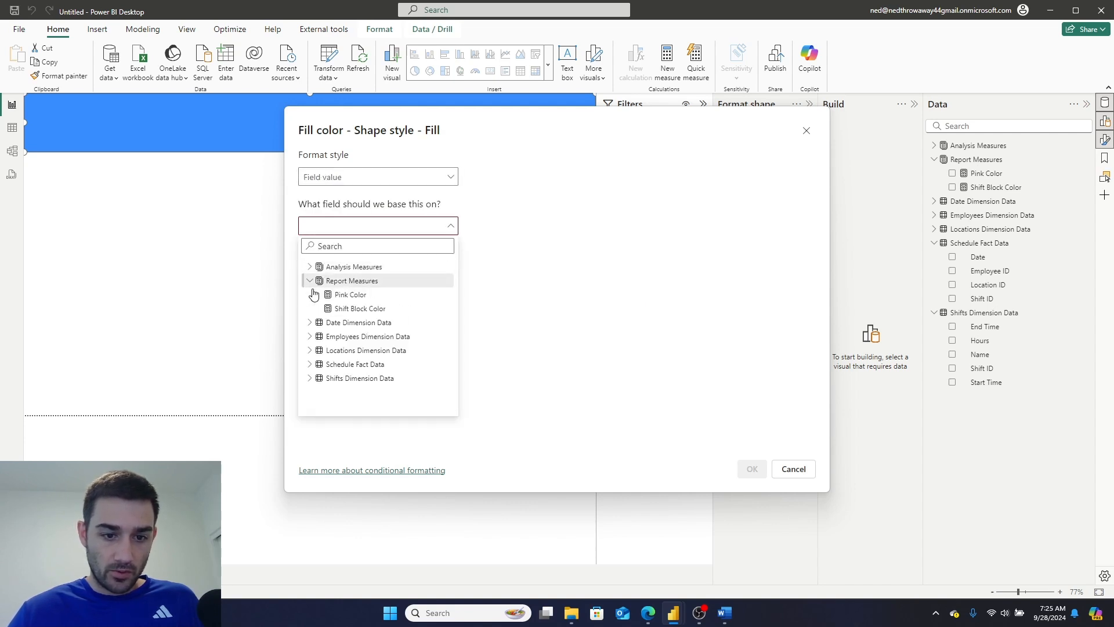
{"action": "left_click", "coordinate": [360, 295]}
{"action": "left_click", "coordinate": [751, 468]}
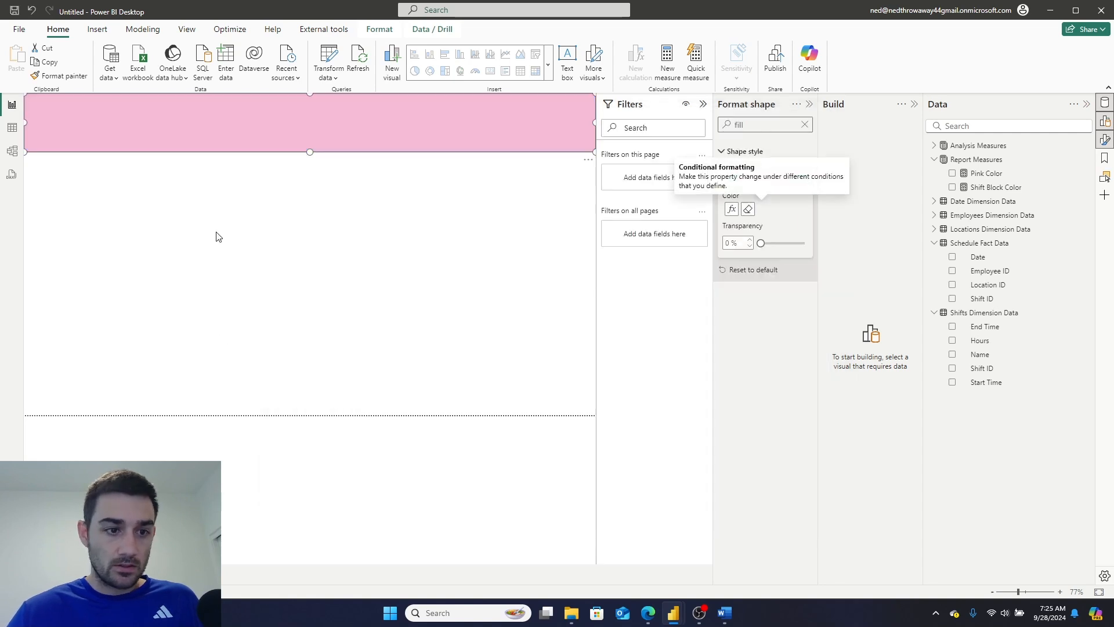
{"action": "left_click", "coordinate": [149, 214]}
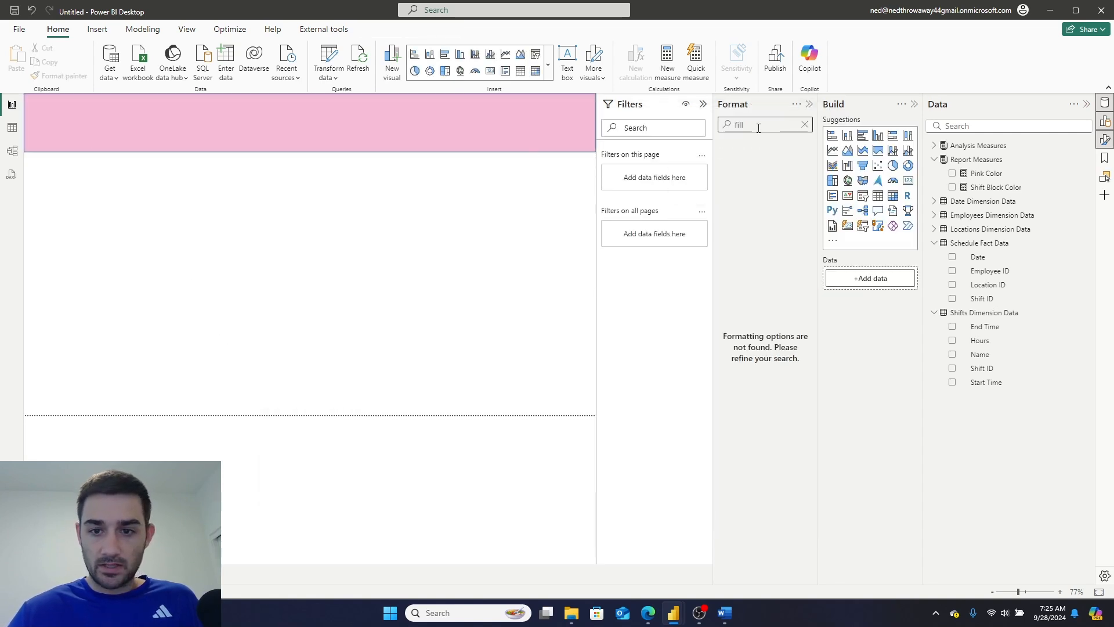
Search the format settings for "border" and turn off the banner rectangle's shape border.
{"action": "left_click", "coordinate": [805, 124]}
{"action": "type", "text": "bor"}
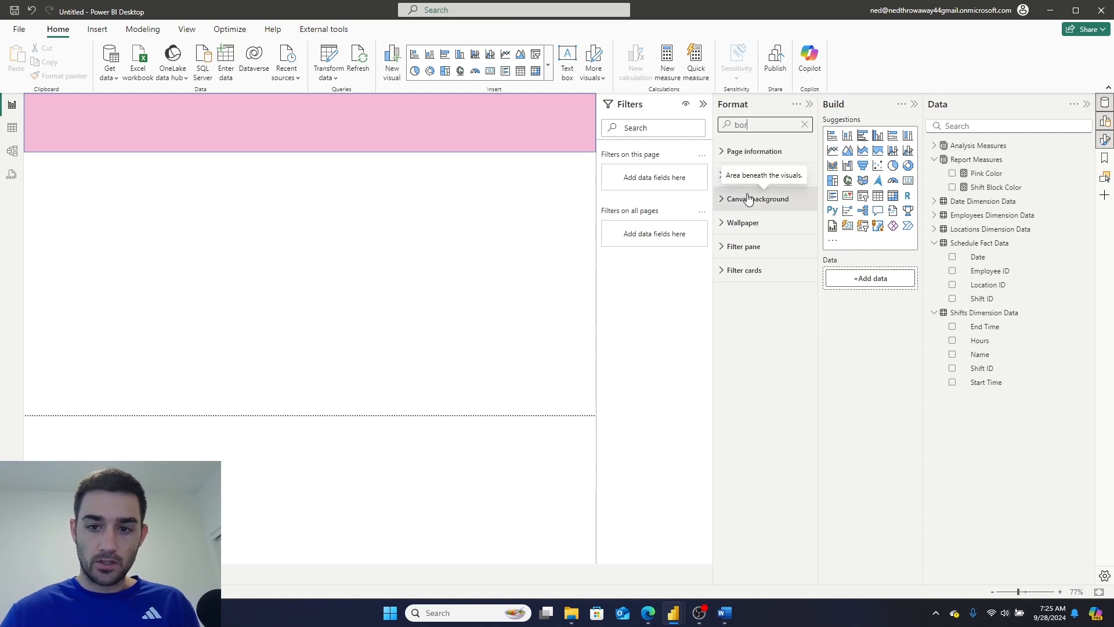
{"action": "type", "text": "der"}
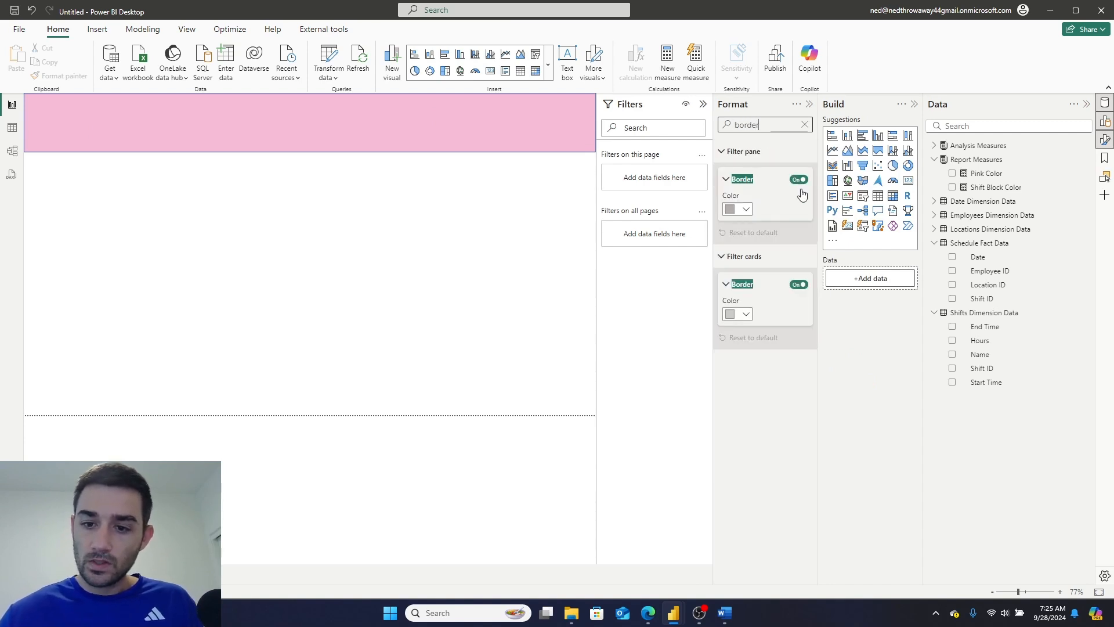
{"action": "left_click", "coordinate": [457, 144]}
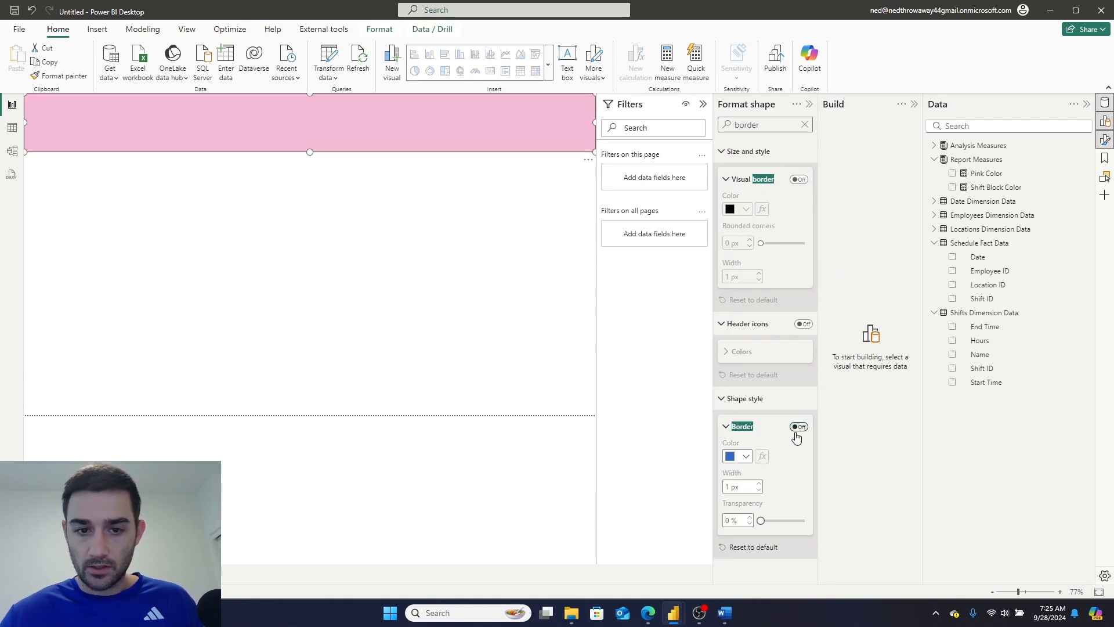
{"action": "left_click", "coordinate": [250, 296]}
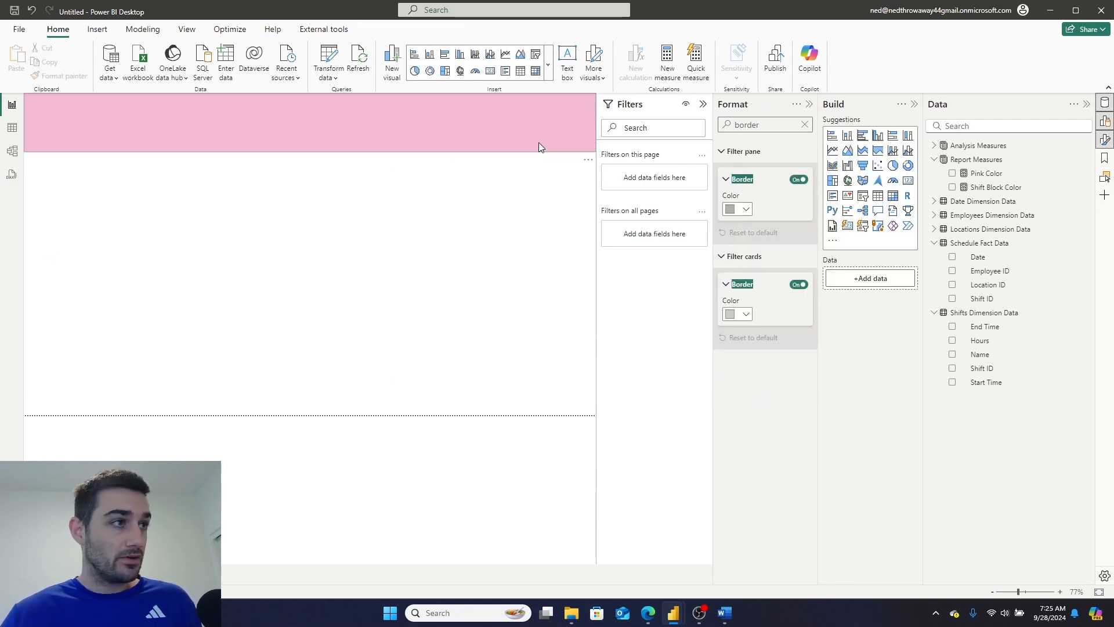
{"action": "left_click", "coordinate": [806, 125]}
{"action": "type", "text": "head"}
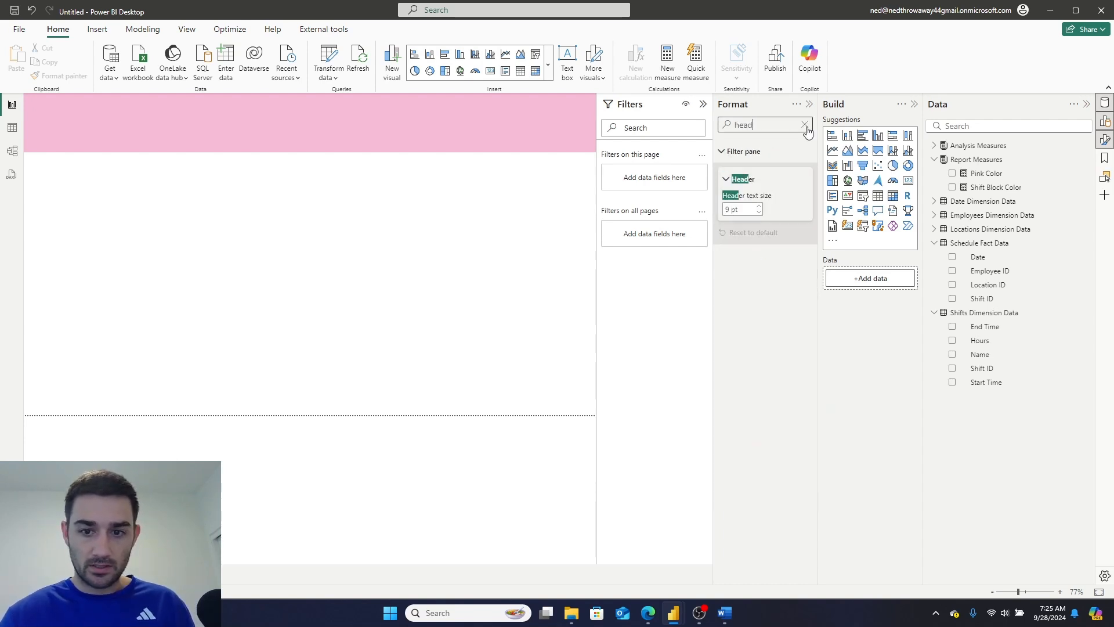
{"action": "left_click", "coordinate": [806, 127]}
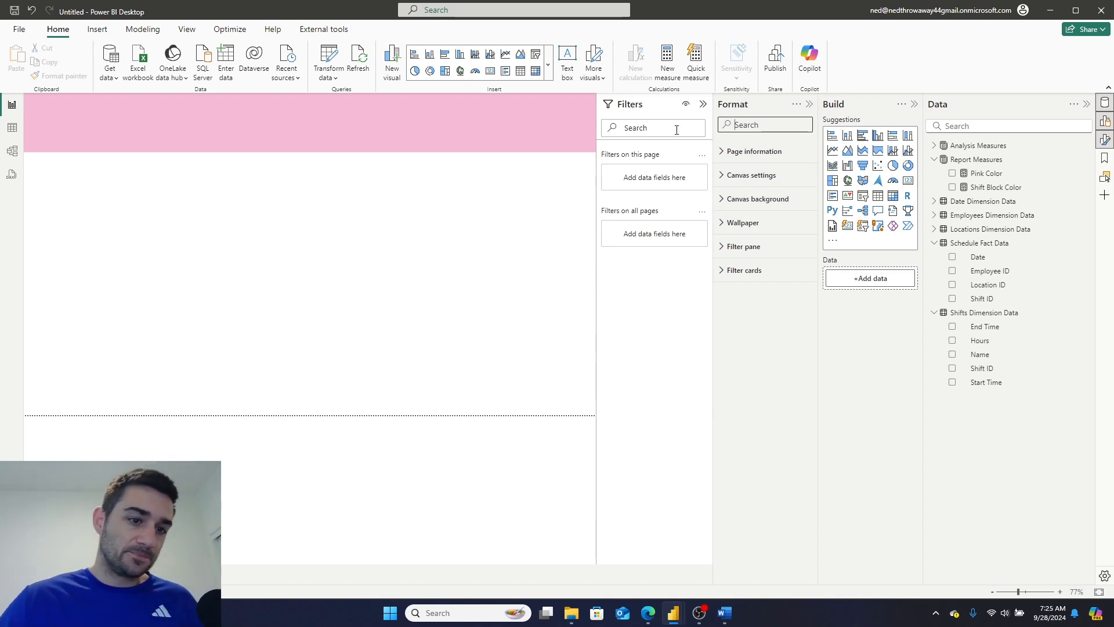
{"action": "left_click", "coordinate": [64, 575]}
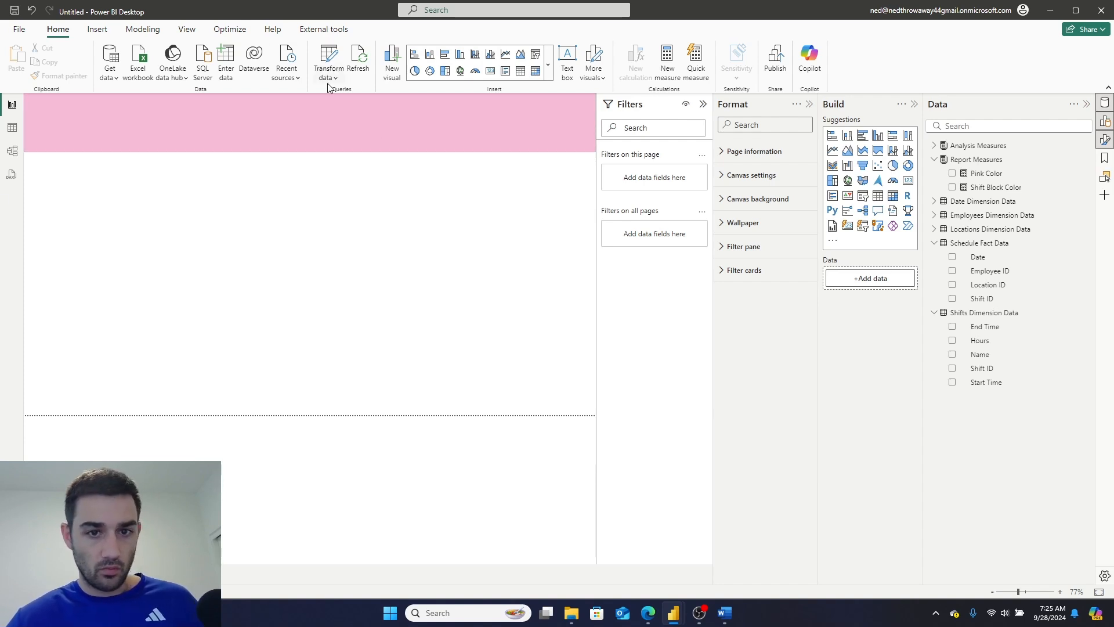
Duplicate the pink banner rectangle and place the copy below the original.
{"action": "left_click", "coordinate": [506, 124]}
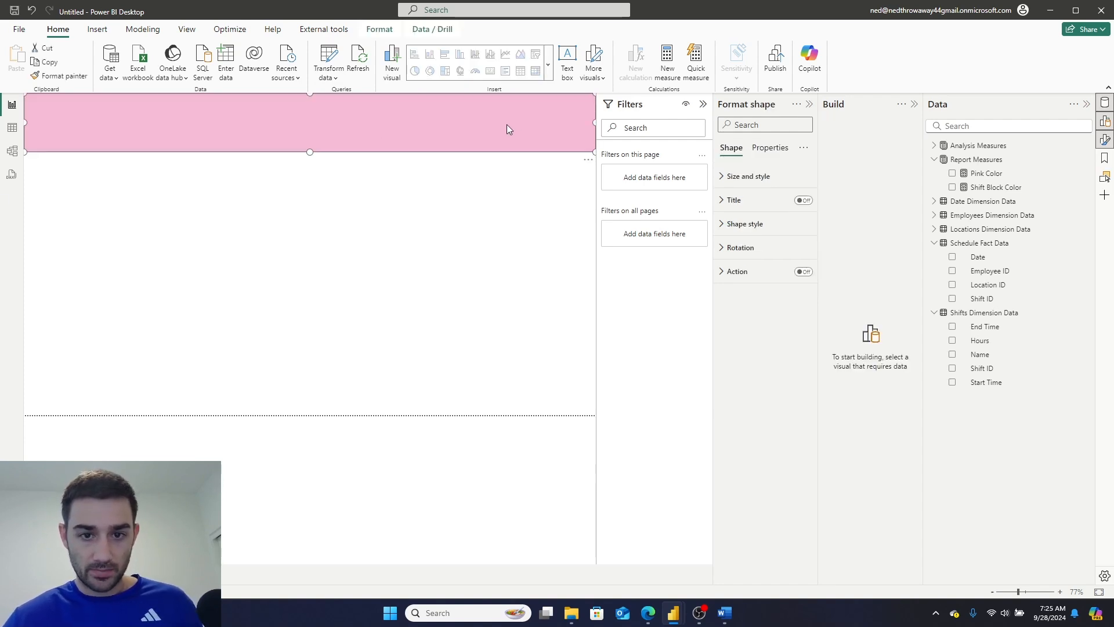
{"action": "left_click_drag", "start_coordinate": [506, 124], "coordinate": [459, 239]}
{"action": "key", "text": "ctrl+c"}
{"action": "key", "text": "ctrl+v"}
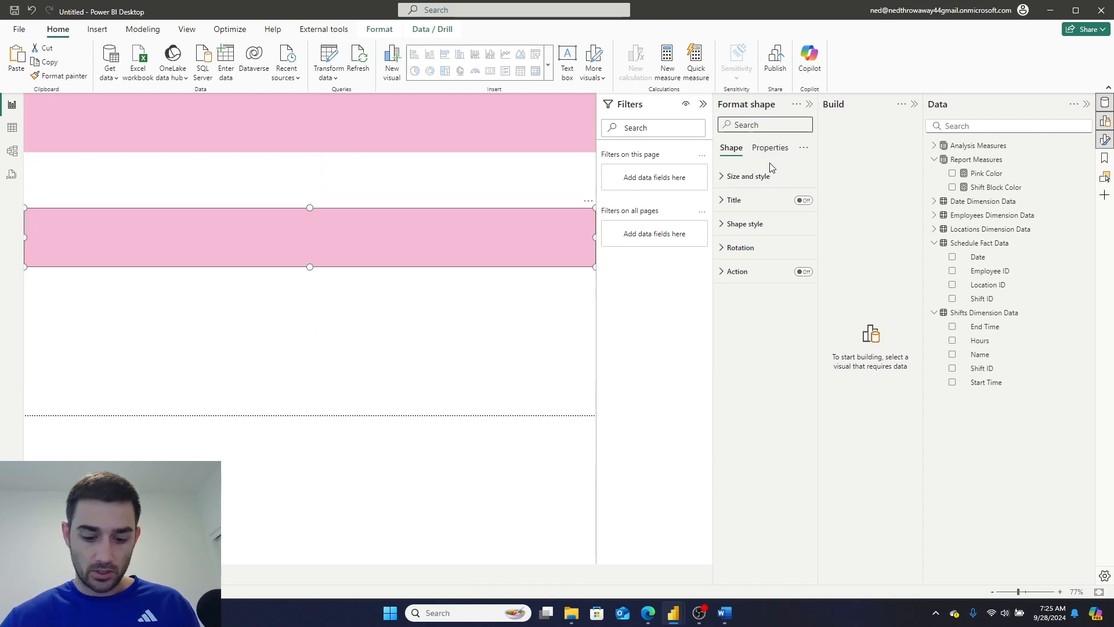
Search the copied rectangle's format settings for "shape", keep the Rectangle shape and set rounded corners to 11 px.
{"action": "type", "text": "shape"}
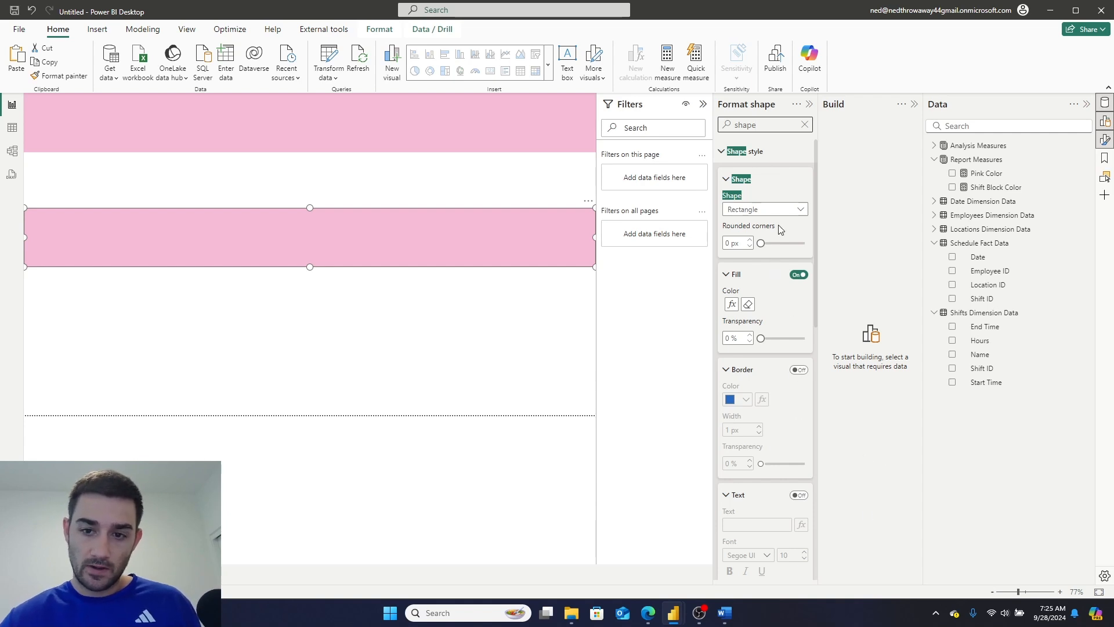
{"action": "left_click", "coordinate": [799, 207]}
{"action": "left_click", "coordinate": [799, 206]}
{"action": "left_click", "coordinate": [794, 210]}
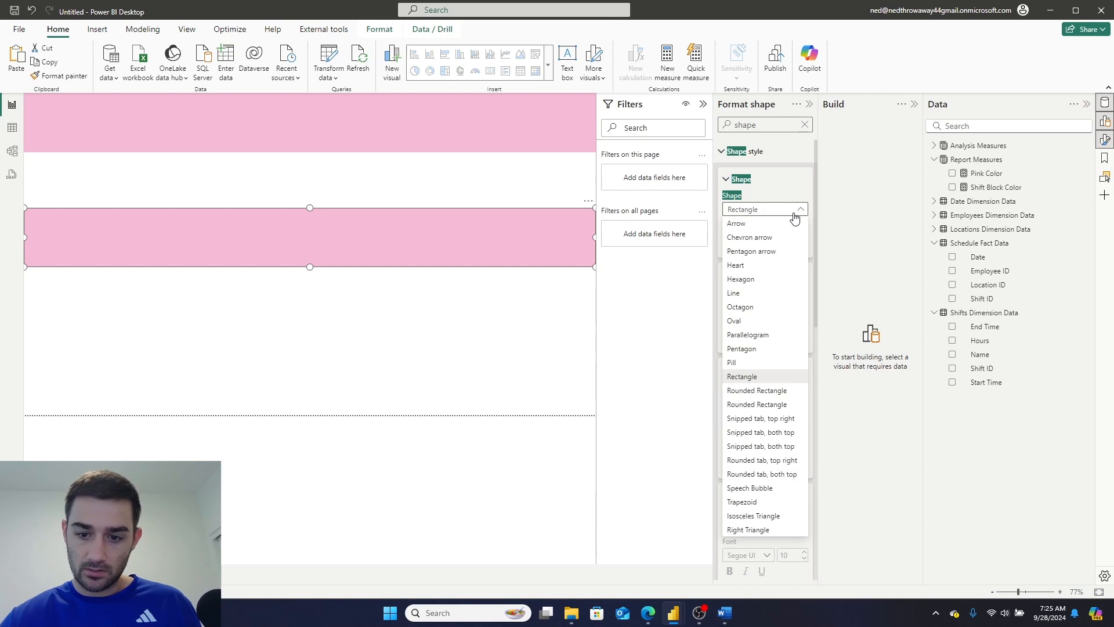
{"action": "left_click", "coordinate": [795, 212]}
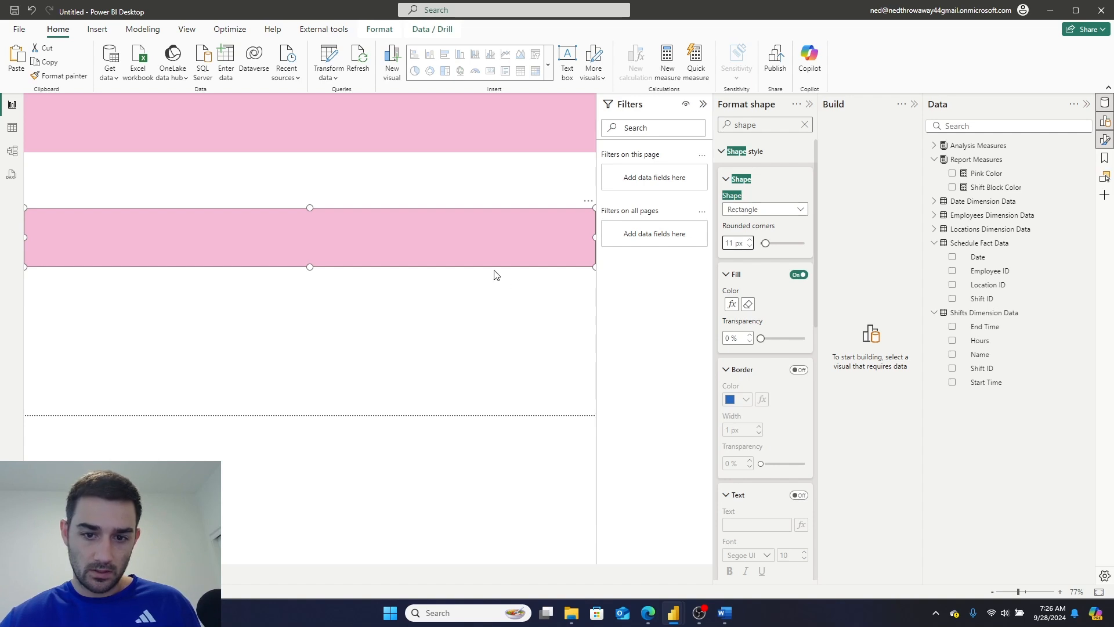
Shrink the rounded rectangle copy and place it inside the pink banner, slightly lower than the banner's height.
{"action": "left_click_drag", "start_coordinate": [593, 268], "coordinate": [545, 261]}
{"action": "left_click_drag", "start_coordinate": [487, 239], "coordinate": [493, 127]}
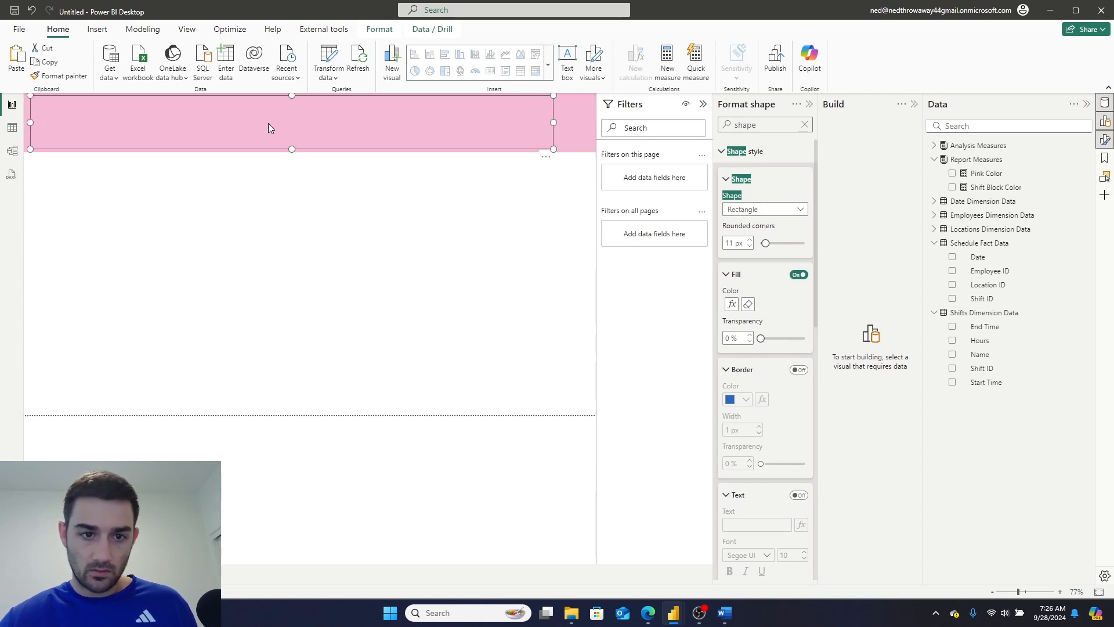
{"action": "left_click_drag", "start_coordinate": [291, 97], "coordinate": [291, 113]}
{"action": "left_click", "coordinate": [313, 243]}
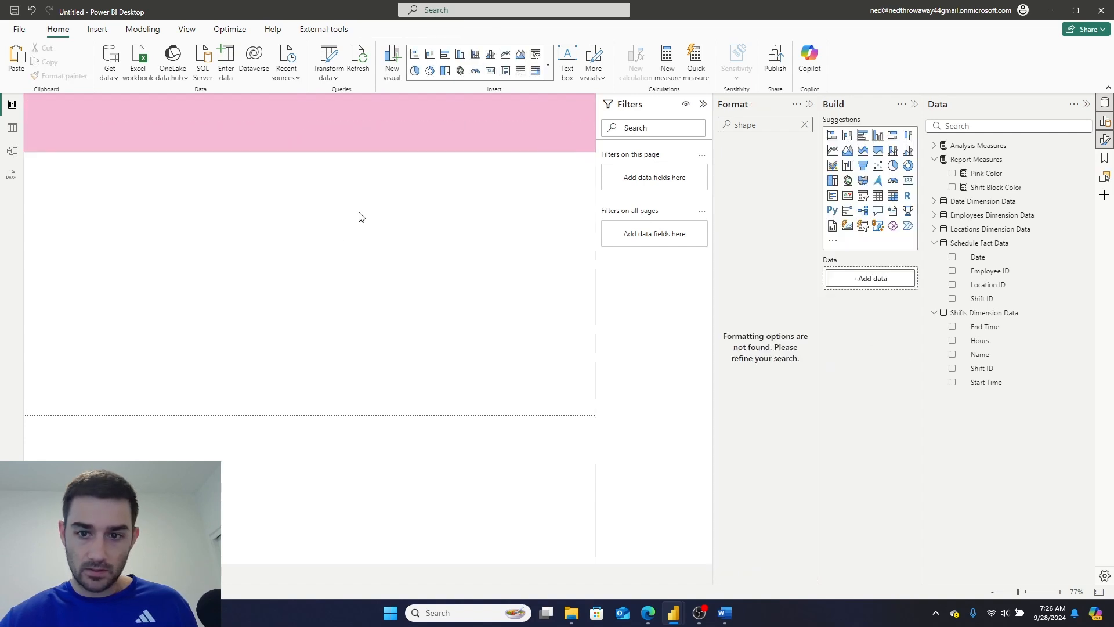
Remove the conditional fill formatting from the inner rounded rectangle and set its fill colour to white.
{"action": "left_click", "coordinate": [435, 111]}
{"action": "left_click", "coordinate": [761, 124]}
{"action": "key", "text": "BackSpace"}
{"action": "key", "text": "BackSpace"}
{"action": "key", "text": "BackSpace"}
{"action": "key", "text": "BackSpace"}
{"action": "key", "text": "BackSpace"}
{"action": "type", "text": "fill"}
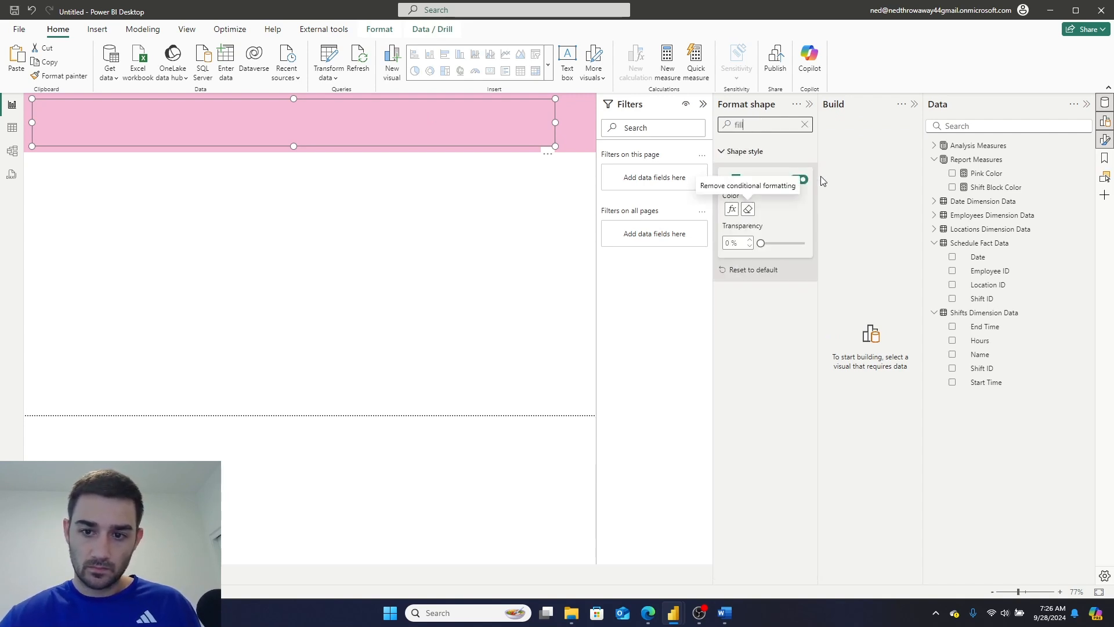
{"action": "left_click", "coordinate": [747, 209]}
{"action": "left_click", "coordinate": [745, 210]}
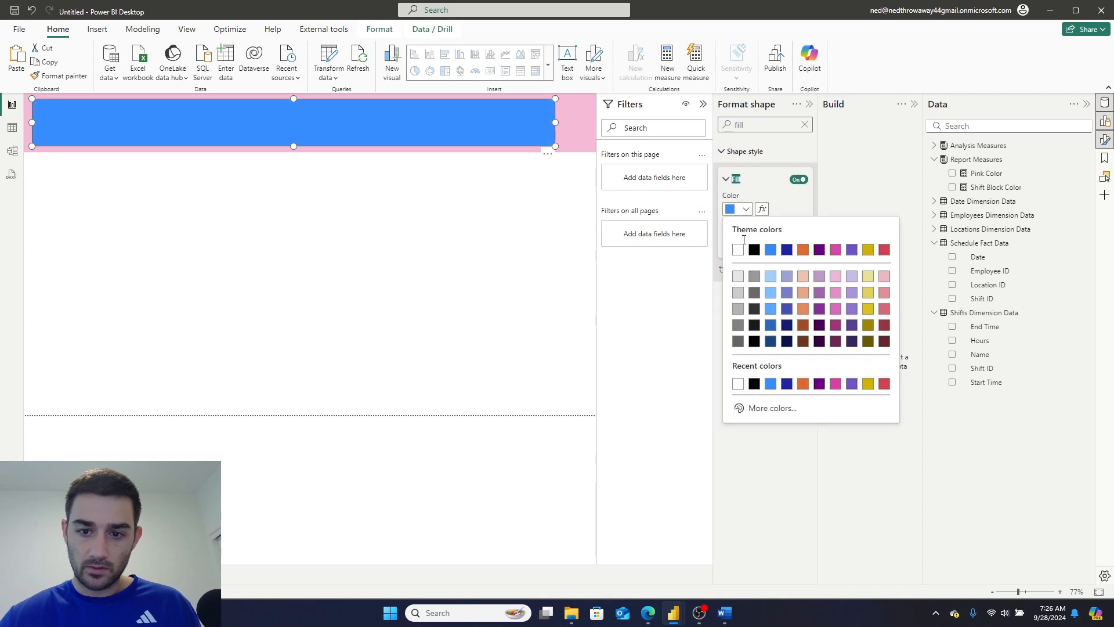
{"action": "left_click", "coordinate": [737, 248]}
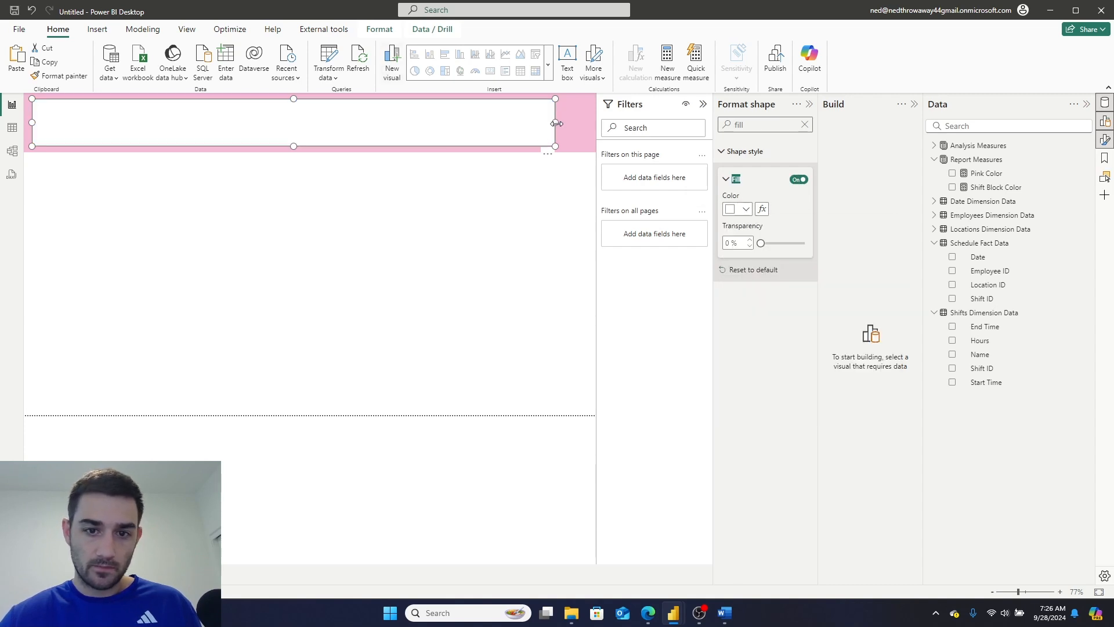
Widen the white rounded rectangle almost to the banner's full width and centre it to leave an even pink frame.
{"action": "left_click_drag", "start_coordinate": [556, 123], "coordinate": [586, 128]}
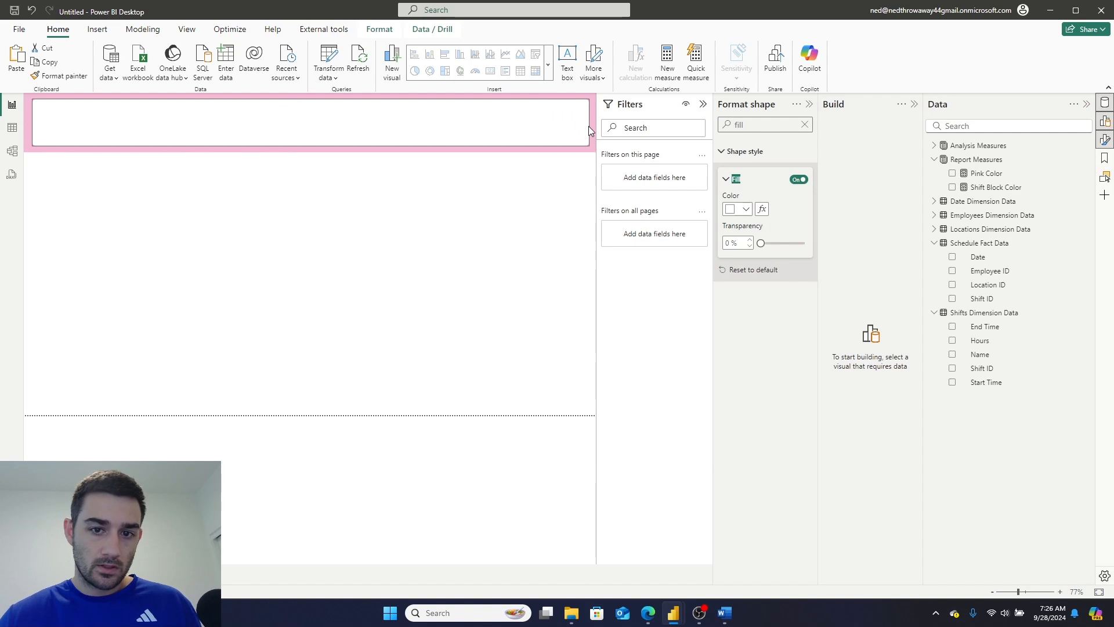
{"action": "left_click", "coordinate": [367, 238]}
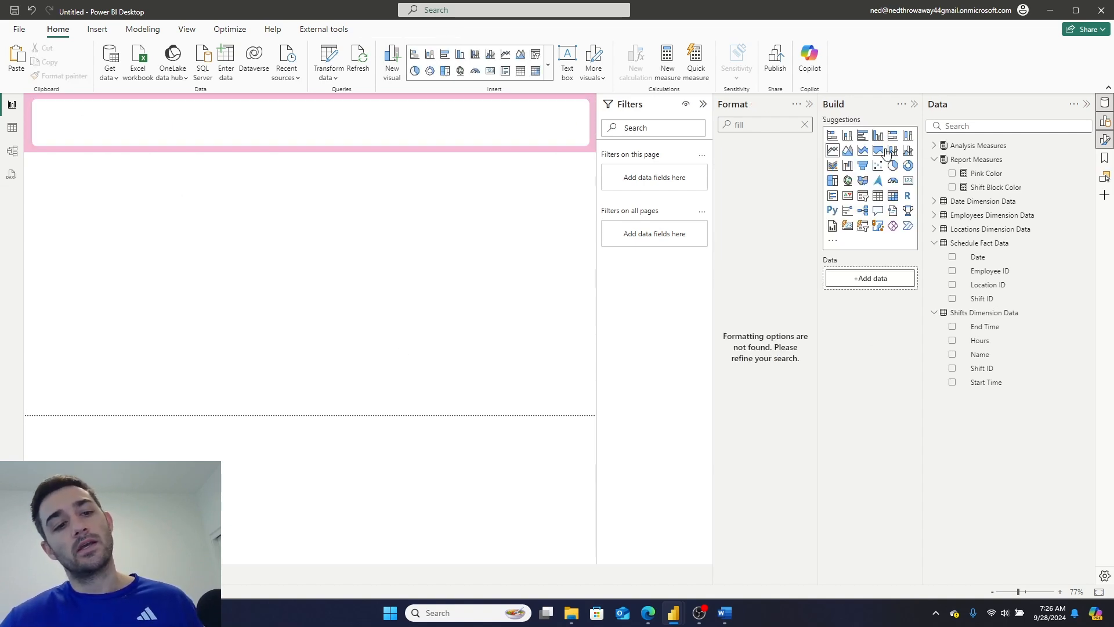
{"action": "left_click", "coordinate": [205, 128]}
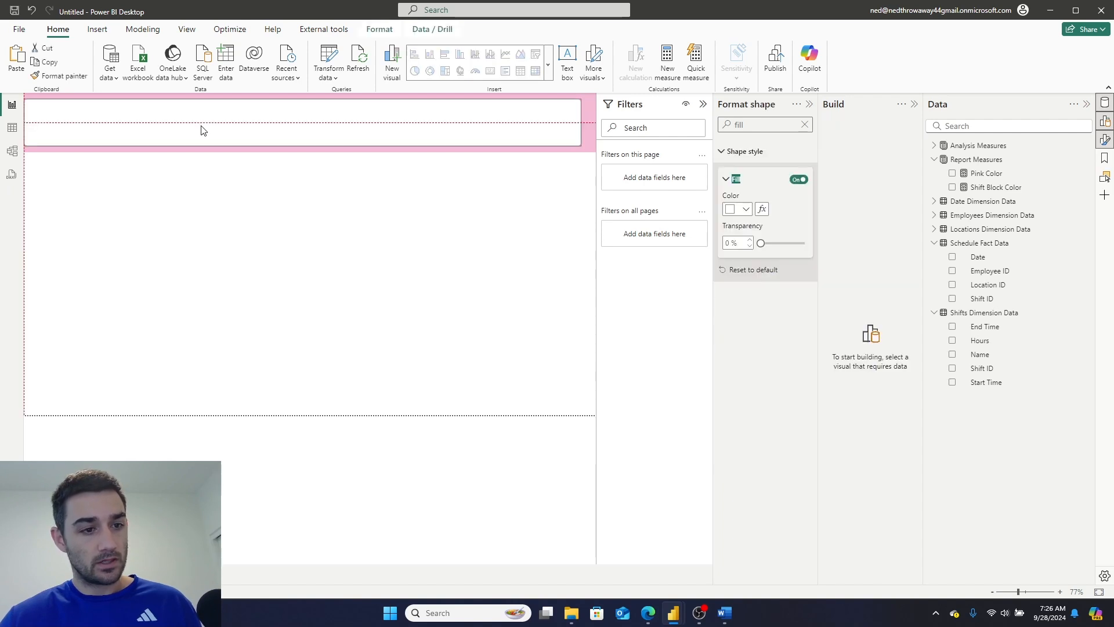
{"action": "left_click", "coordinate": [198, 269]}
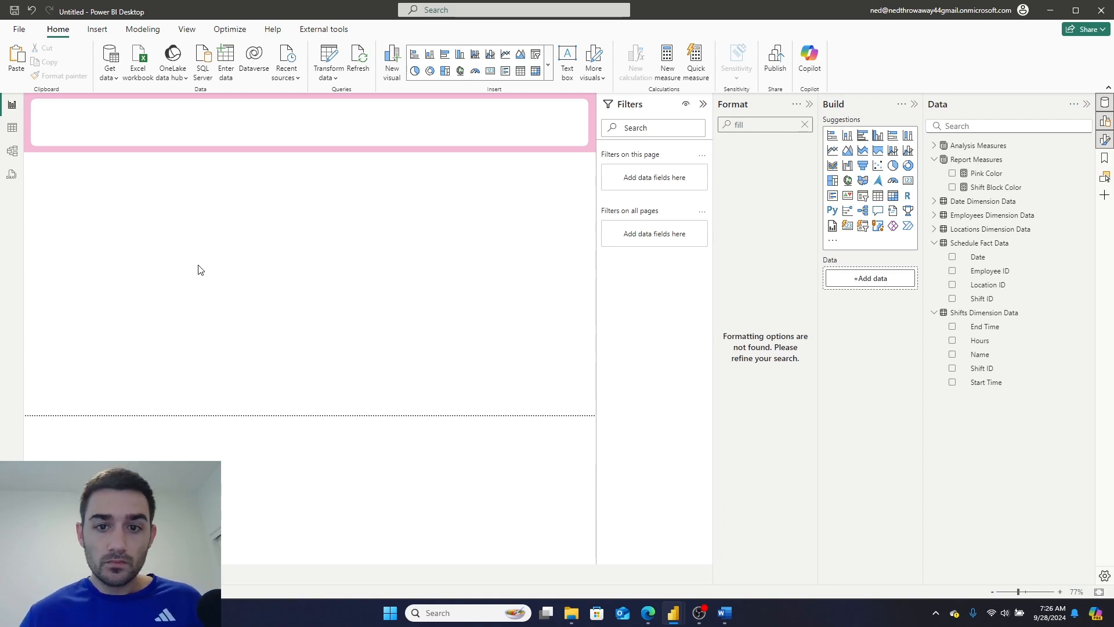
{"action": "left_click", "coordinate": [97, 29]}
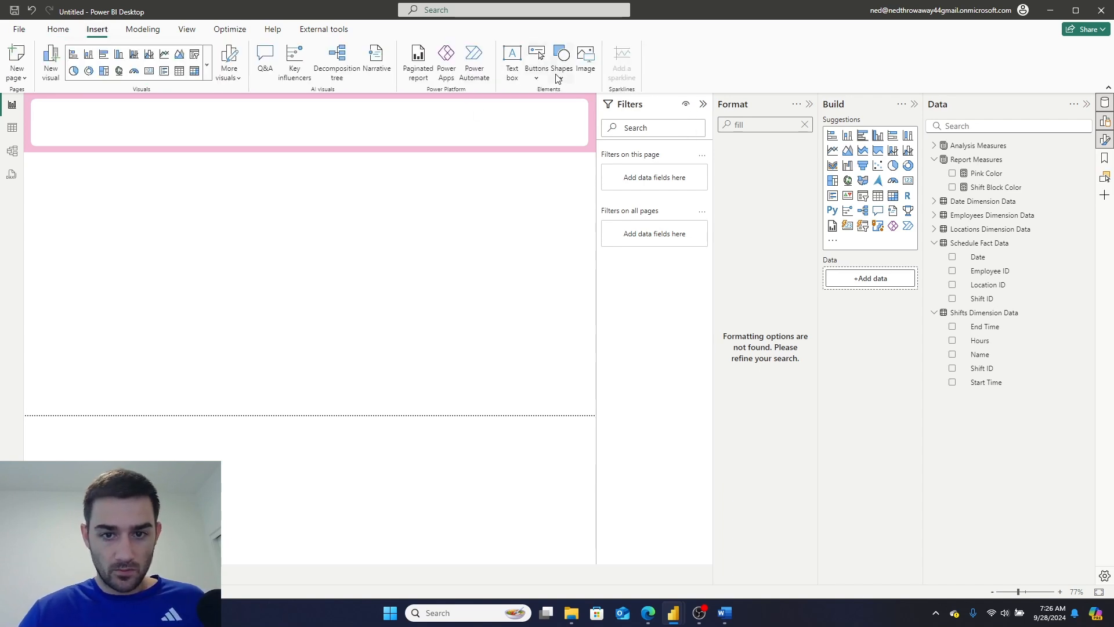
{"action": "left_click", "coordinate": [561, 76]}
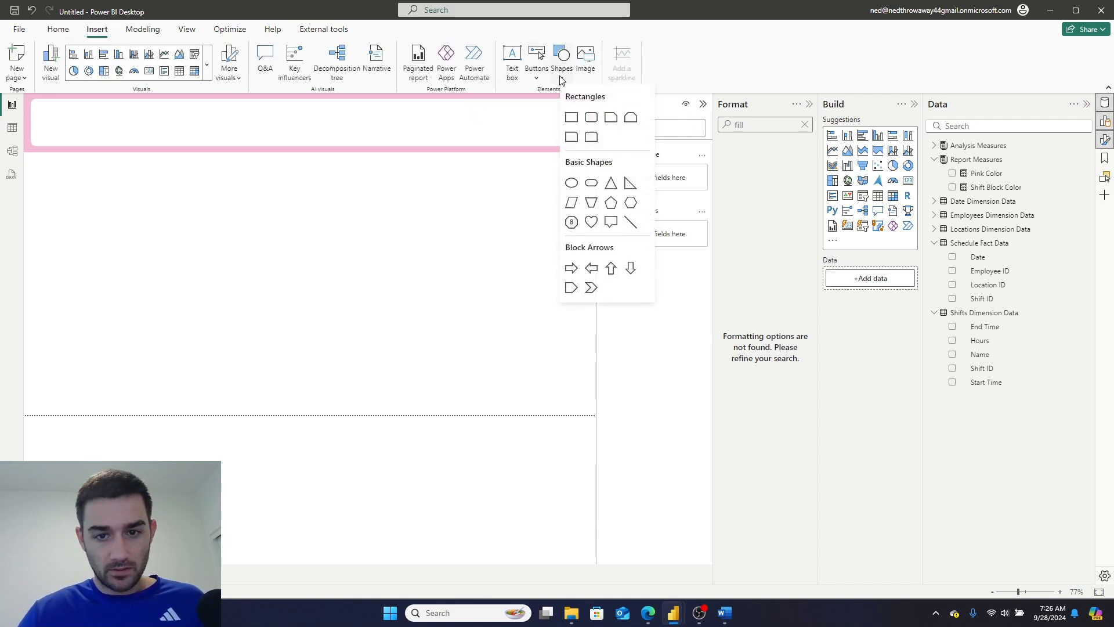
{"action": "left_click", "coordinate": [571, 184]}
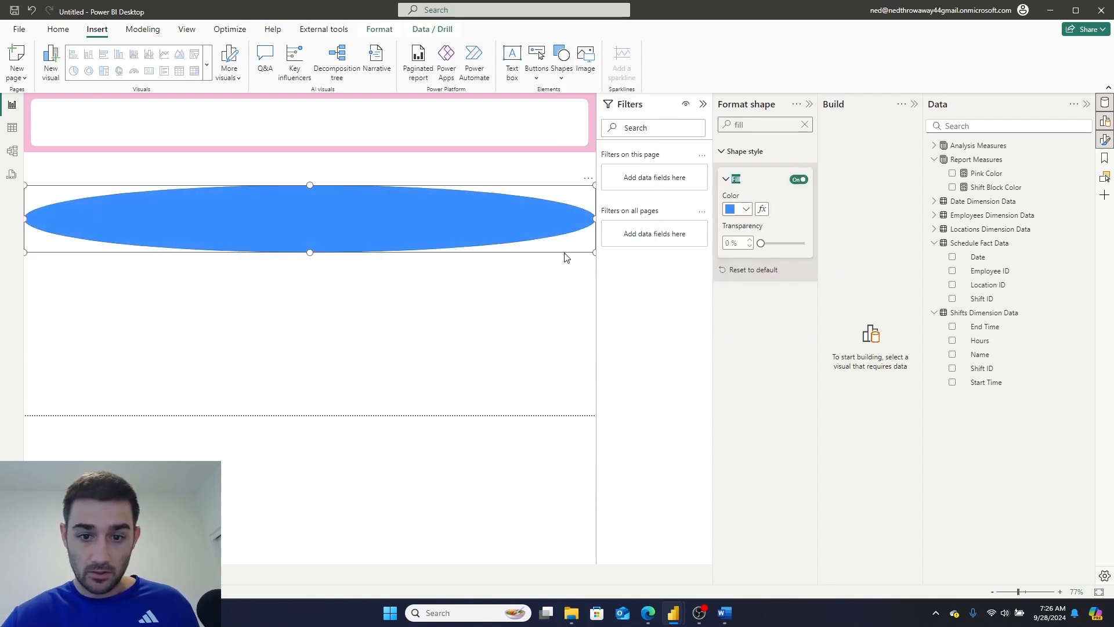
{"action": "left_click_drag", "start_coordinate": [593, 252], "coordinate": [172, 318]}
{"action": "key", "text": "Delete"}
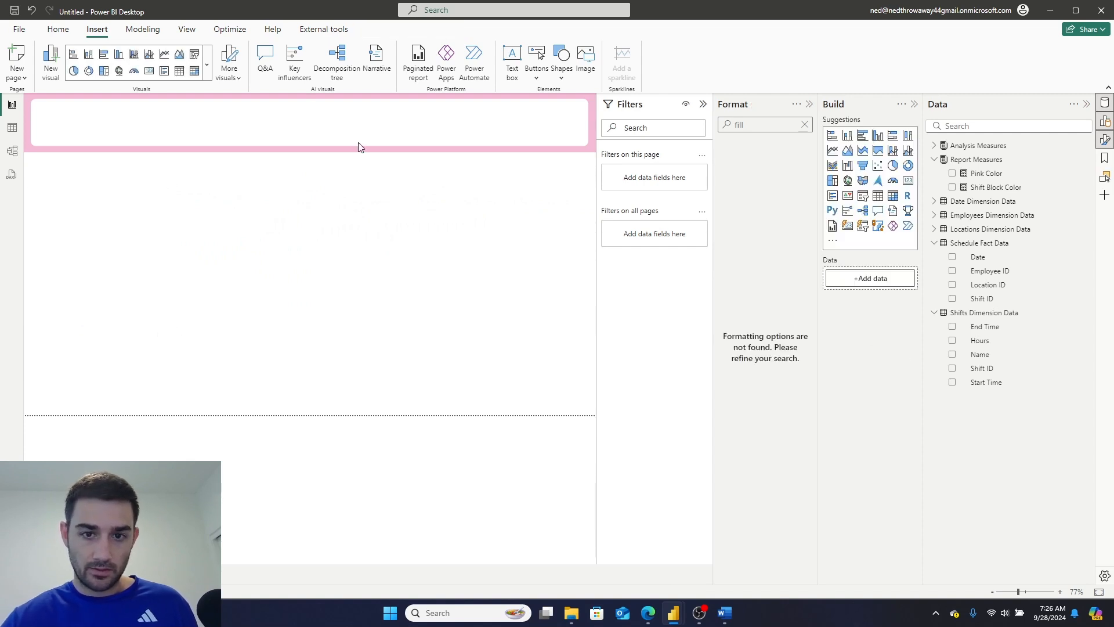
Insert an oval shape and base its fill colour on the field value of the Pink Color report measure.
{"action": "left_click", "coordinate": [561, 58]}
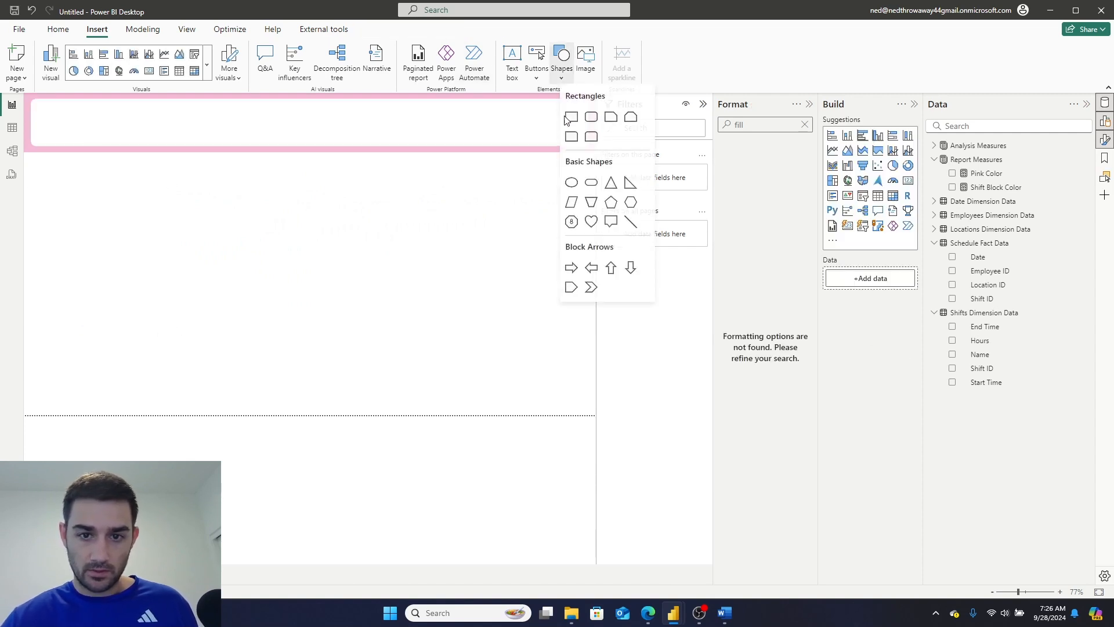
{"action": "left_click", "coordinate": [572, 183]}
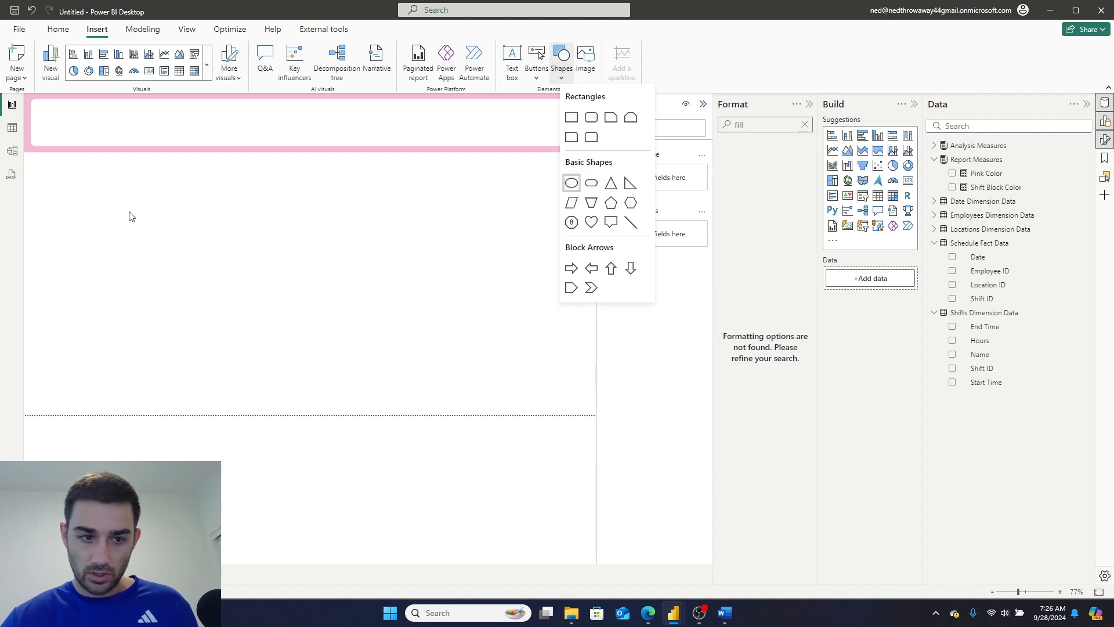
{"action": "left_click", "coordinate": [721, 158]}
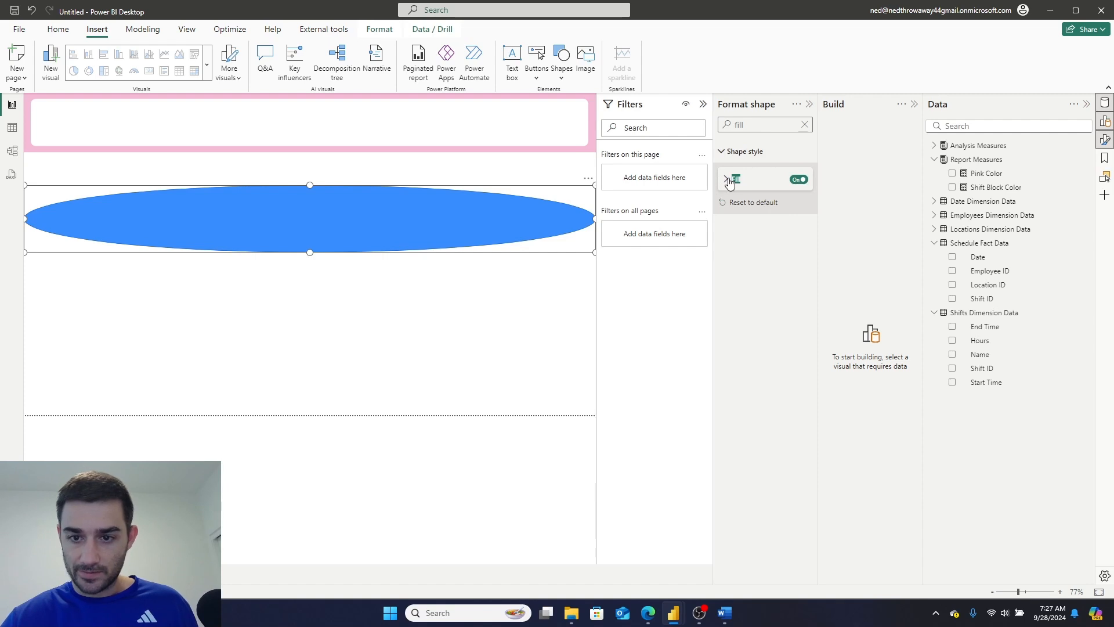
{"action": "left_click", "coordinate": [728, 181]}
{"action": "left_click", "coordinate": [749, 210]}
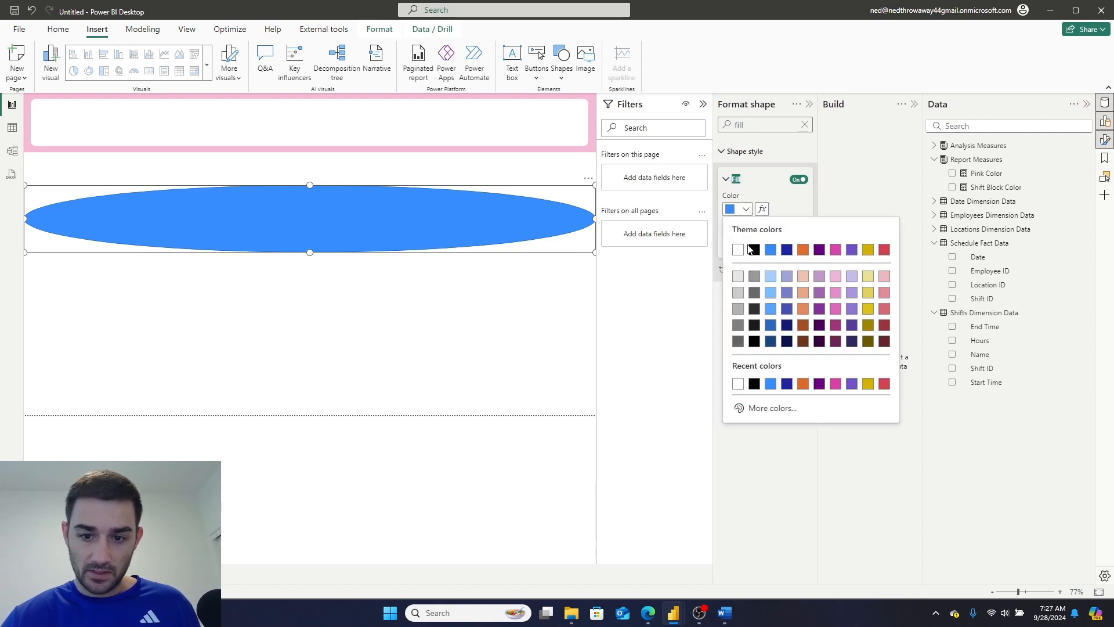
{"action": "left_click", "coordinate": [762, 209]}
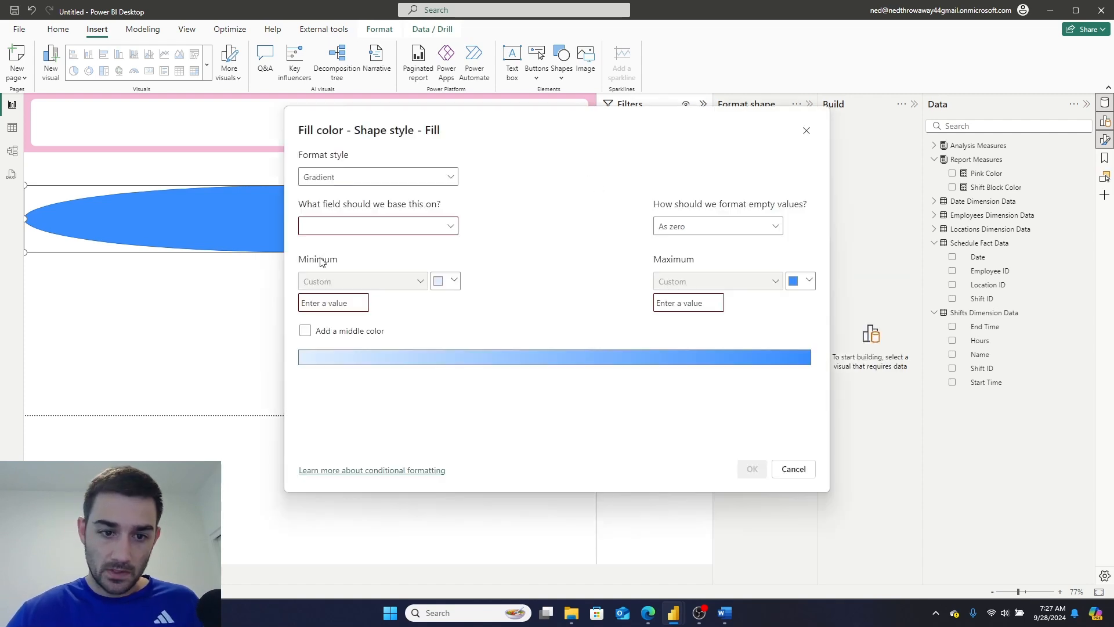
{"action": "left_click", "coordinate": [328, 177]}
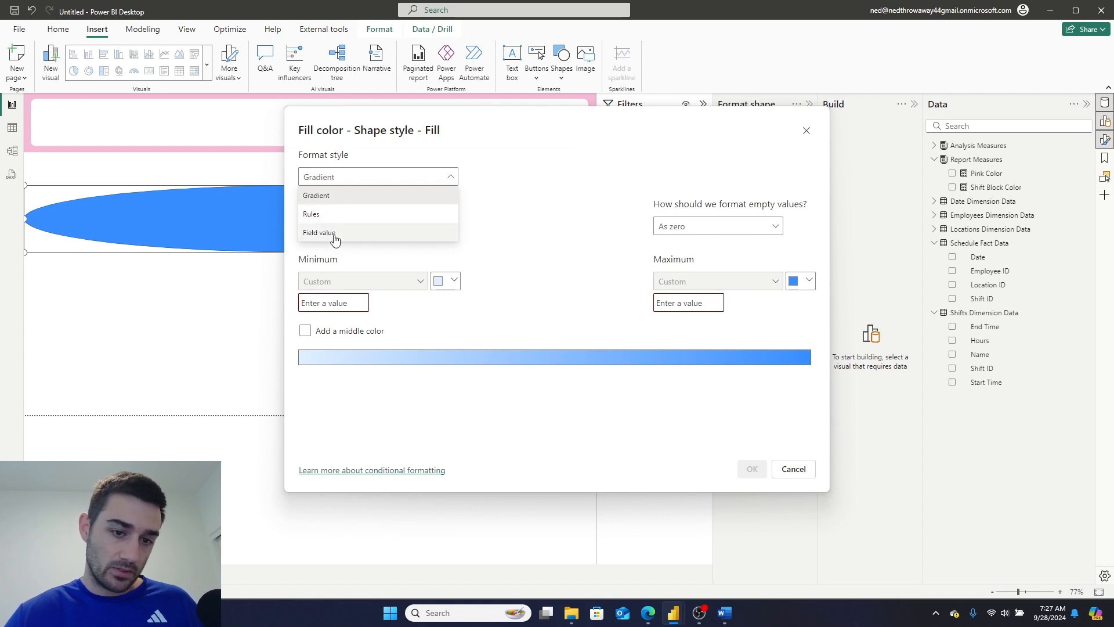
{"action": "left_click", "coordinate": [334, 233]}
{"action": "left_click", "coordinate": [337, 227]}
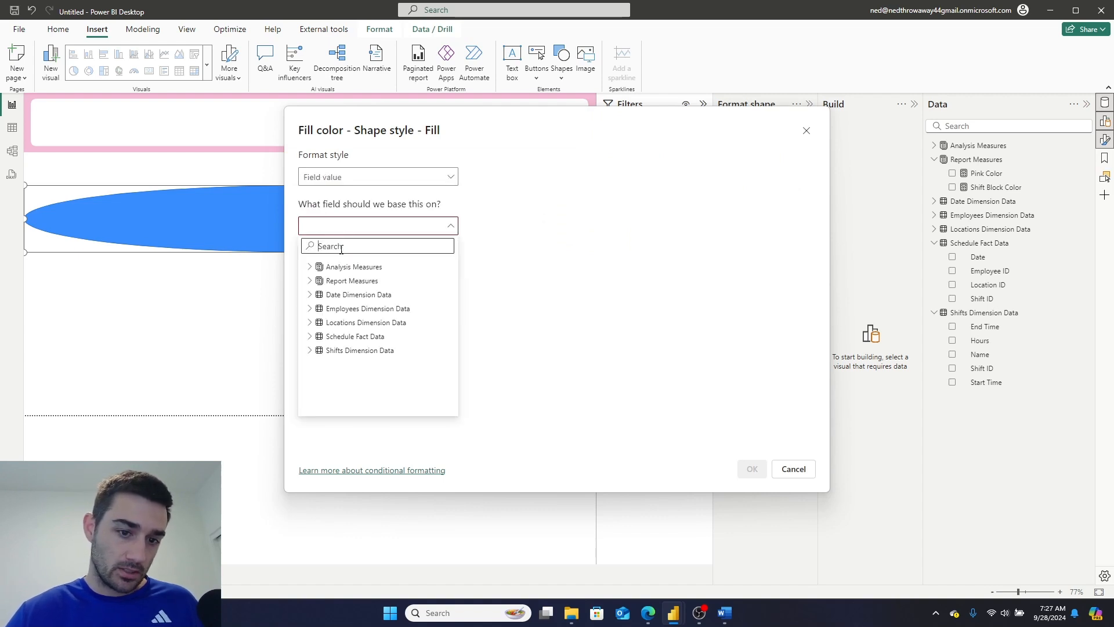
{"action": "left_click", "coordinate": [308, 283]}
{"action": "left_click", "coordinate": [348, 294]}
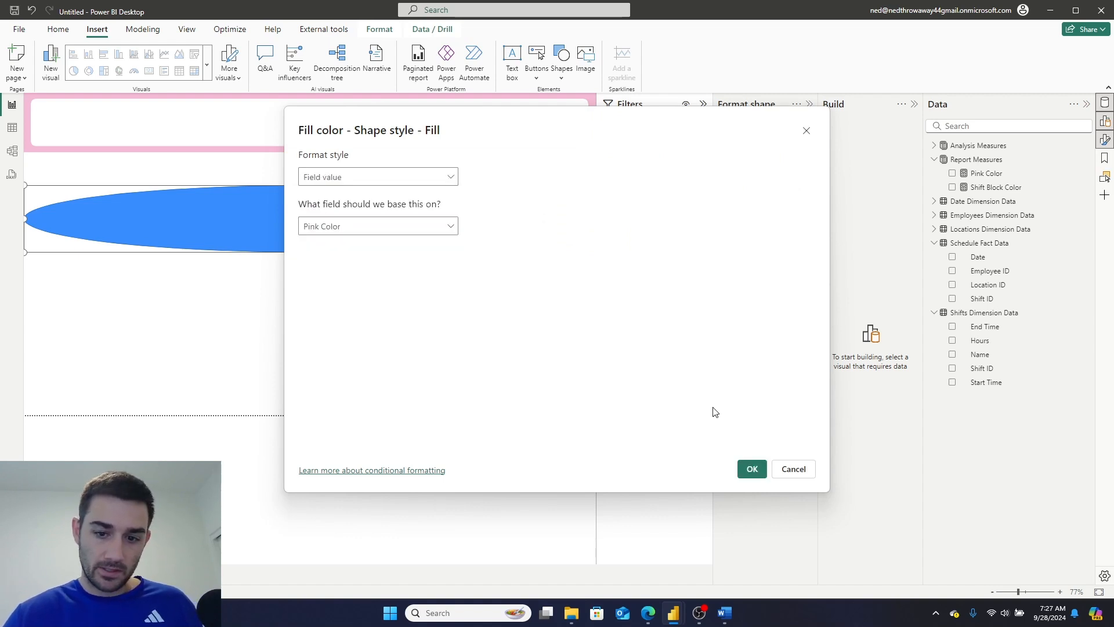
{"action": "left_click", "coordinate": [748, 469]}
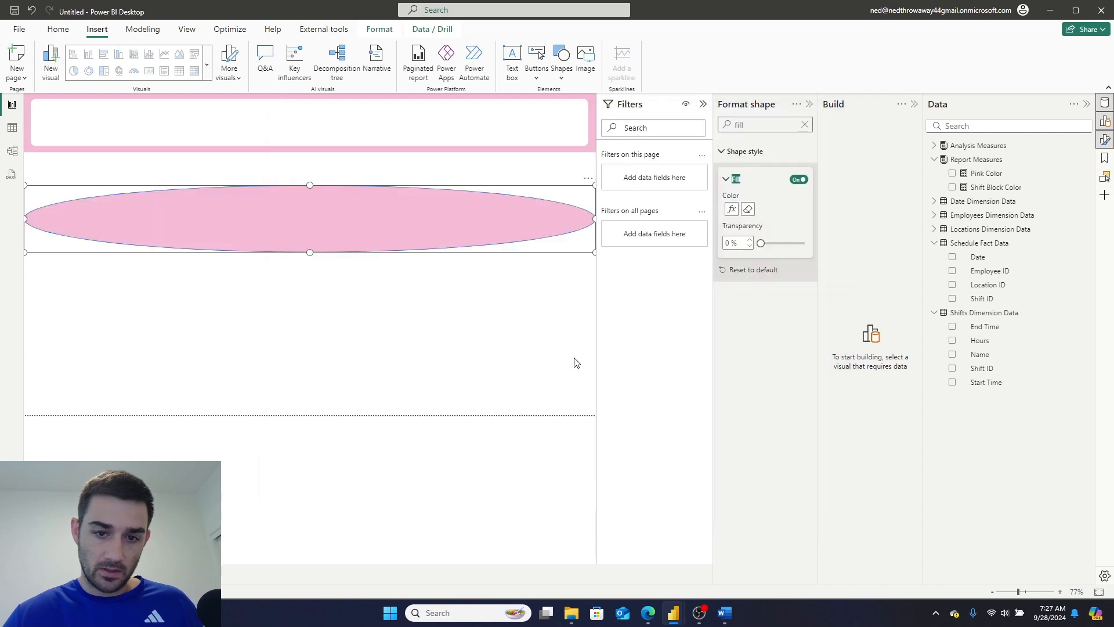
Search the oval's format settings for "border" and turn off its shape border.
{"action": "left_click", "coordinate": [804, 125]}
{"action": "type", "text": "border"}
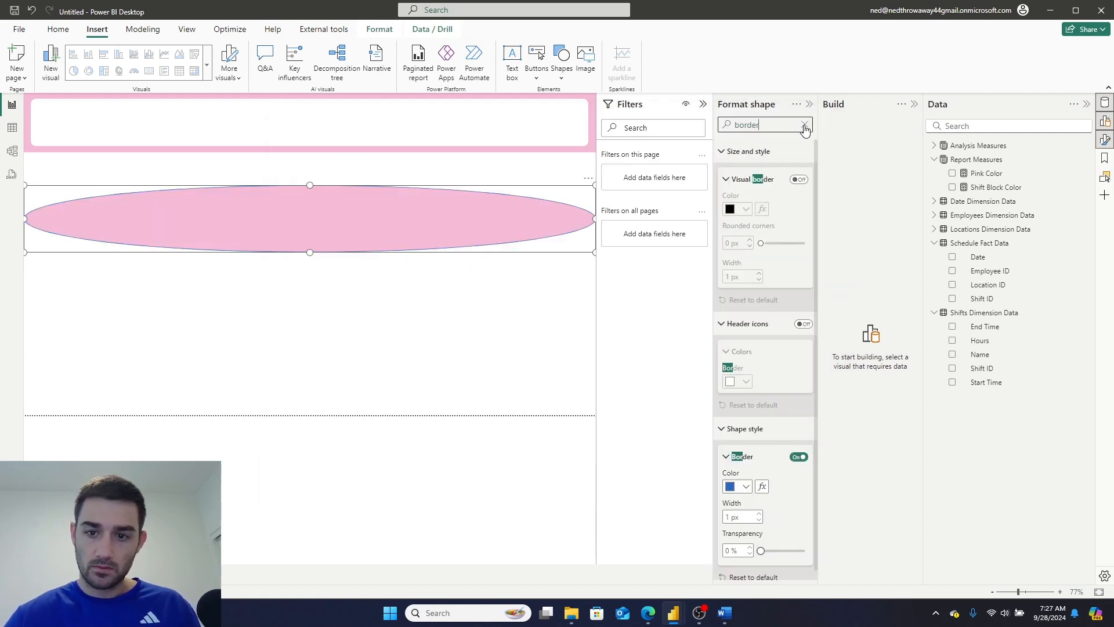
{"action": "left_click", "coordinate": [801, 457]}
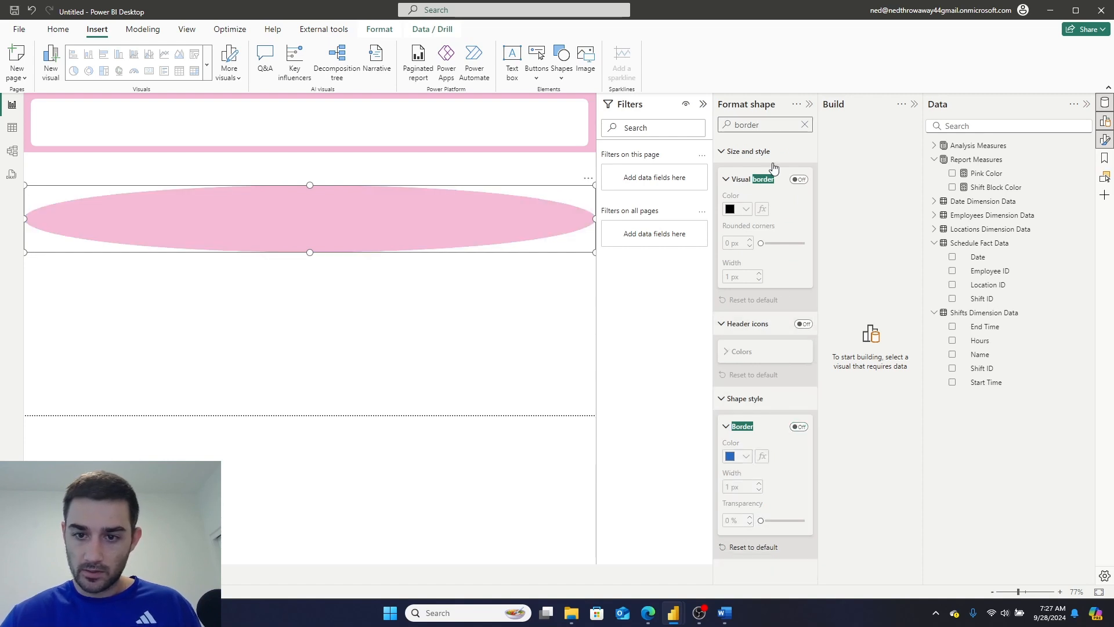
Search the oval's format settings for "shape" and examine the available shape types, style and rotation options.
{"action": "double_click", "coordinate": [782, 126]}
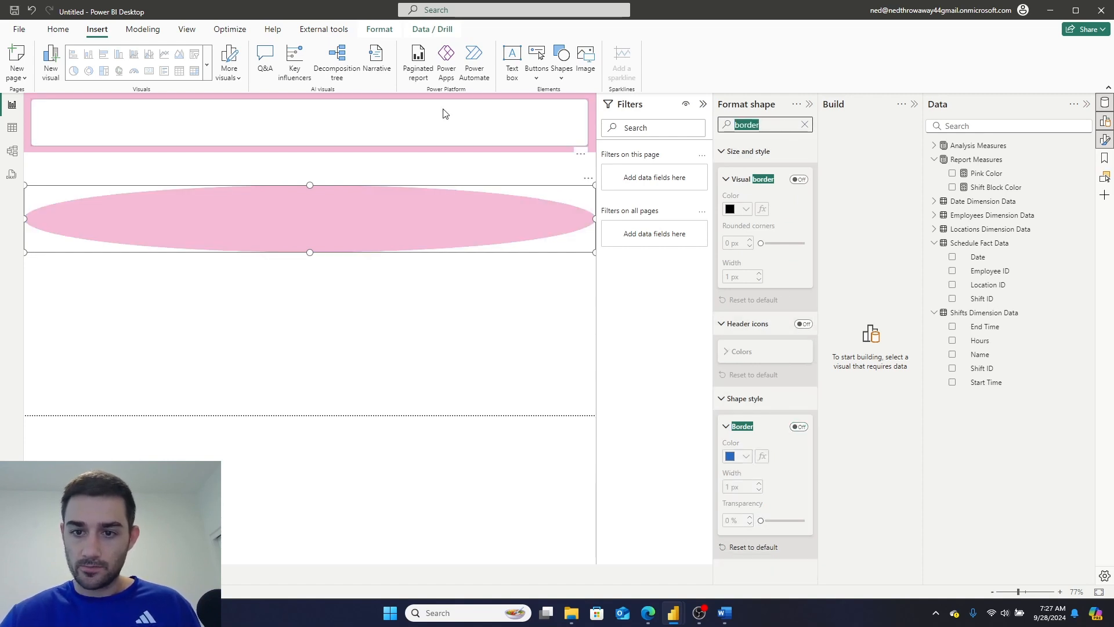
{"action": "type", "text": "shape"}
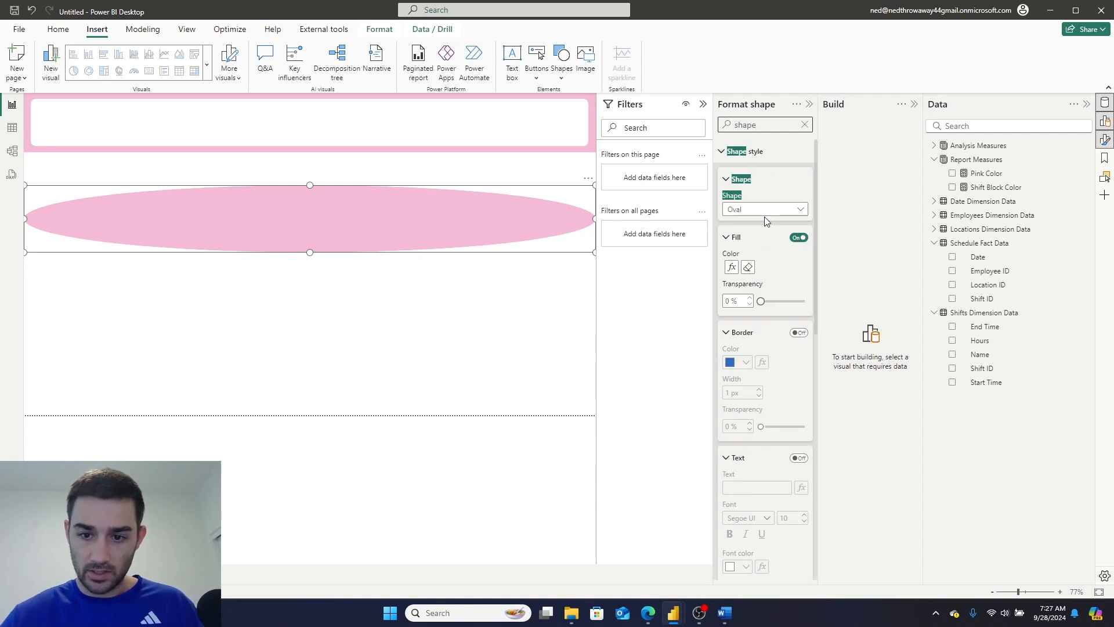
{"action": "left_click", "coordinate": [777, 210]}
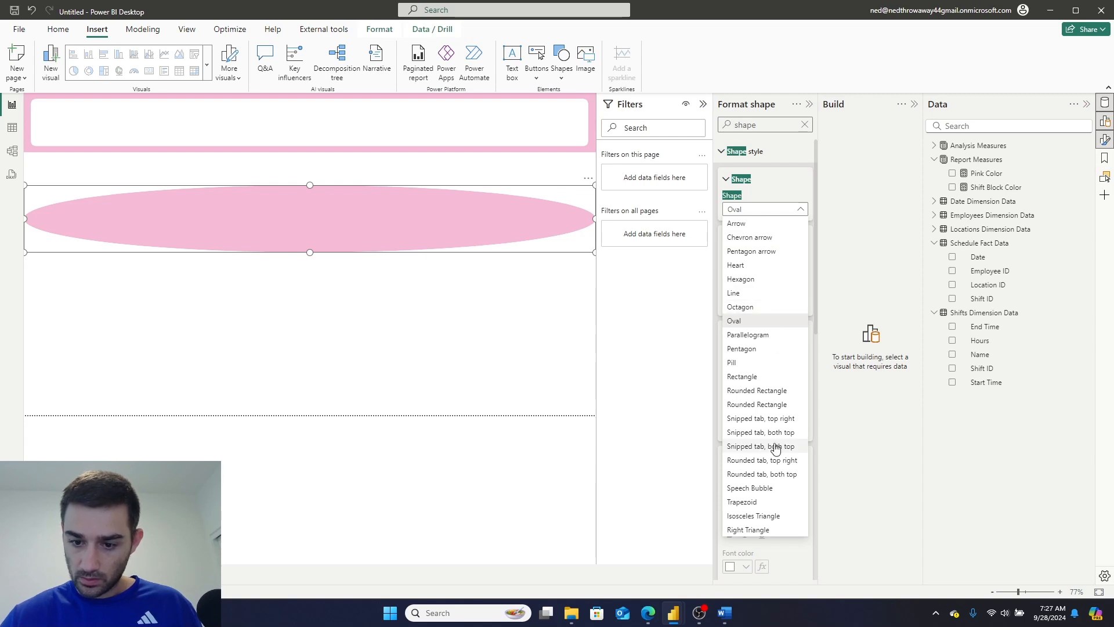
{"action": "left_click", "coordinate": [841, 219]}
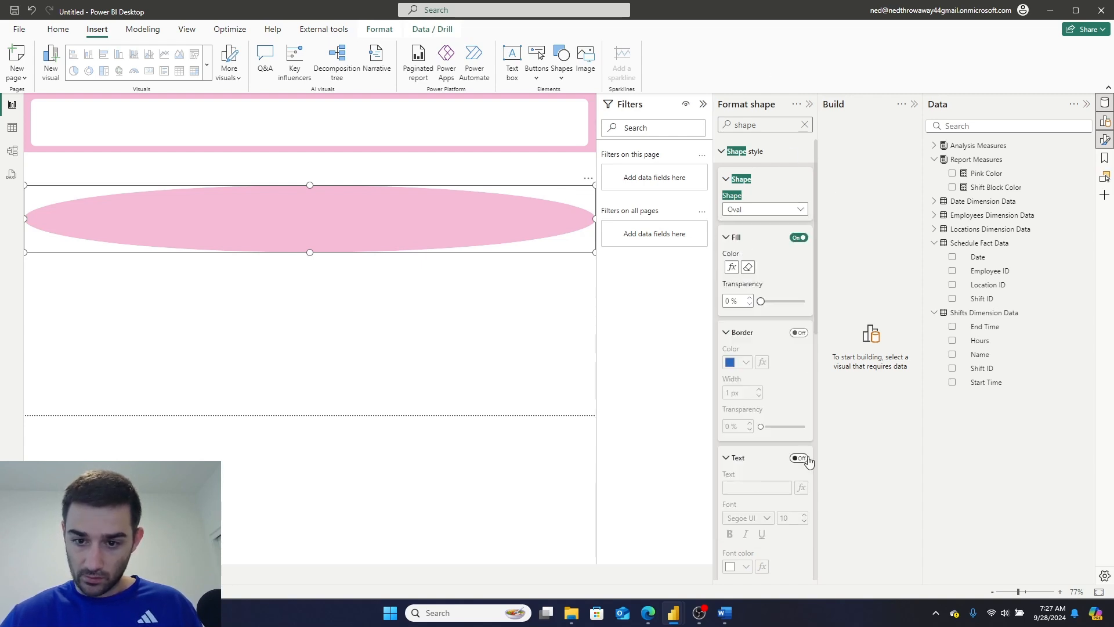
{"action": "scroll", "coordinate": [768, 356], "scroll_direction": "down", "scroll_amount": 10}
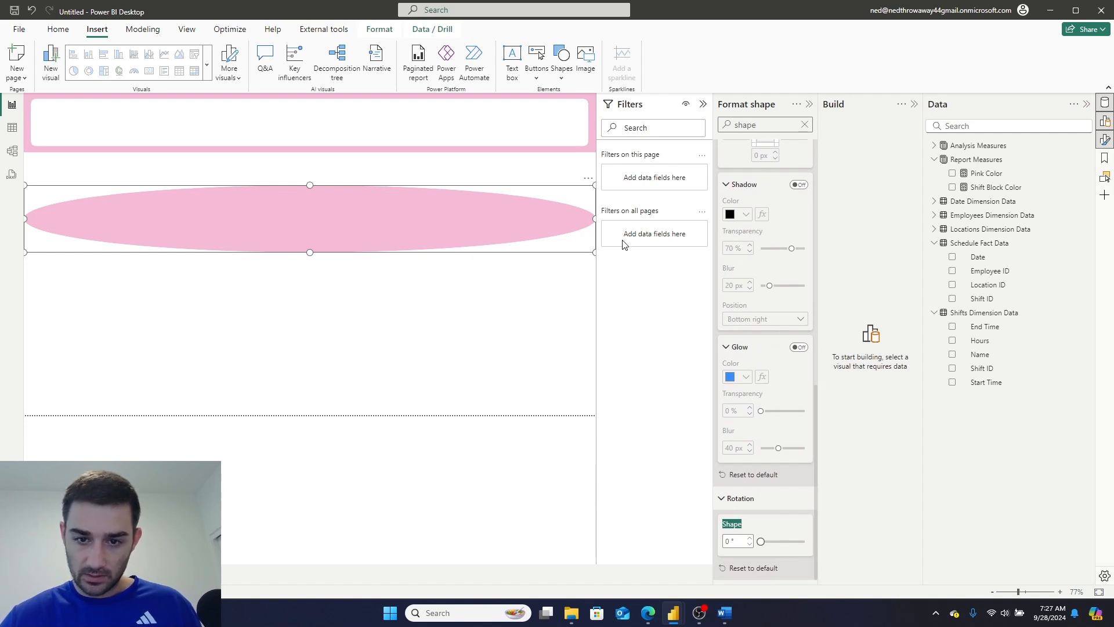
Narrow the pink oval into a circle and set its width to 150.
{"action": "left_click_drag", "start_coordinate": [594, 252], "coordinate": [91, 252]}
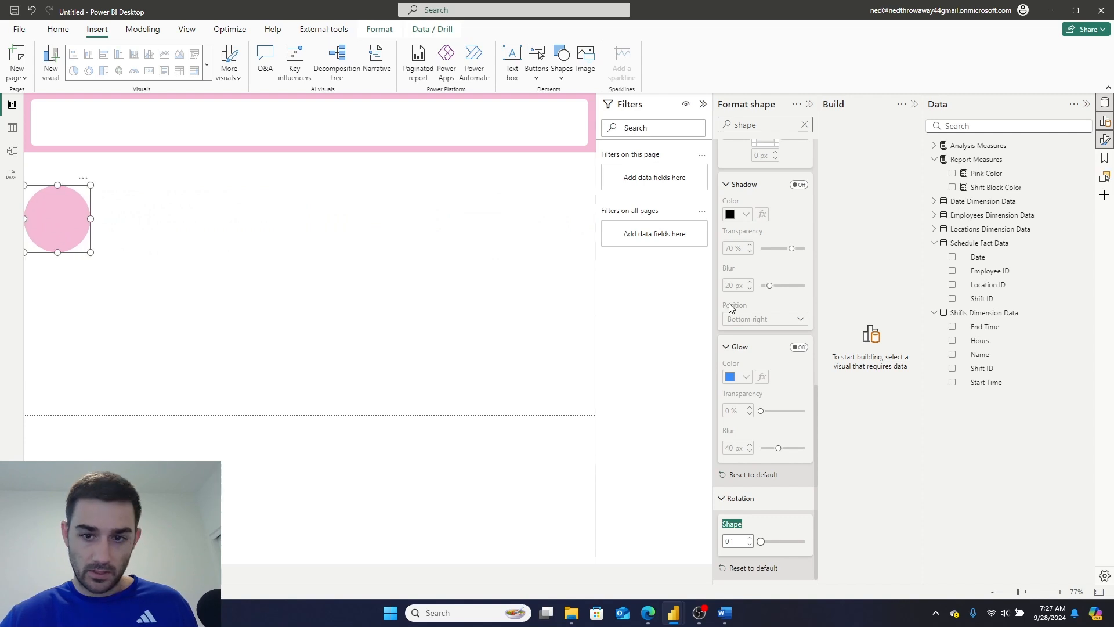
{"action": "scroll", "coordinate": [756, 299], "scroll_direction": "up", "scroll_amount": 3}
{"action": "scroll", "coordinate": [756, 299], "scroll_direction": "up", "scroll_amount": 3}
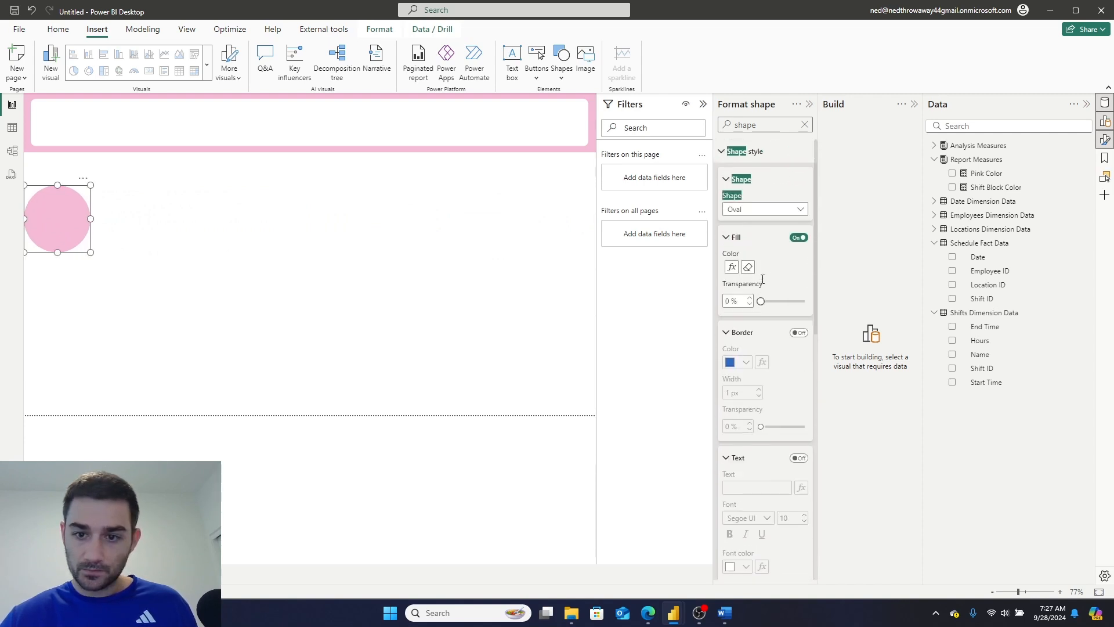
{"action": "left_click", "coordinate": [804, 124]}
{"action": "left_click", "coordinate": [722, 176]}
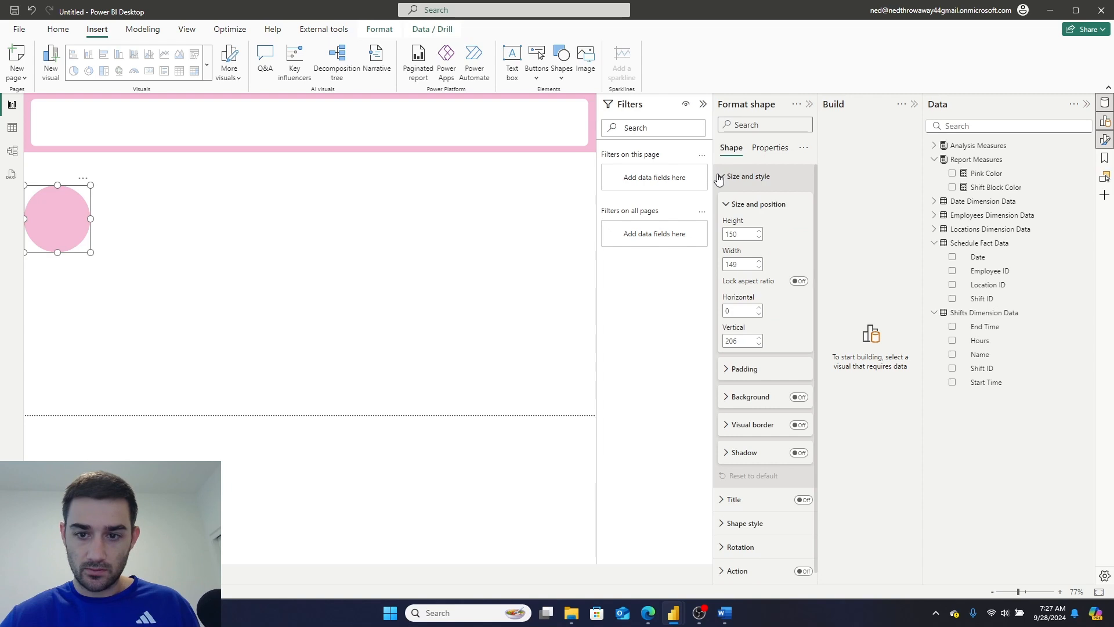
{"action": "left_click_drag", "start_coordinate": [740, 234], "coordinate": [718, 233]}
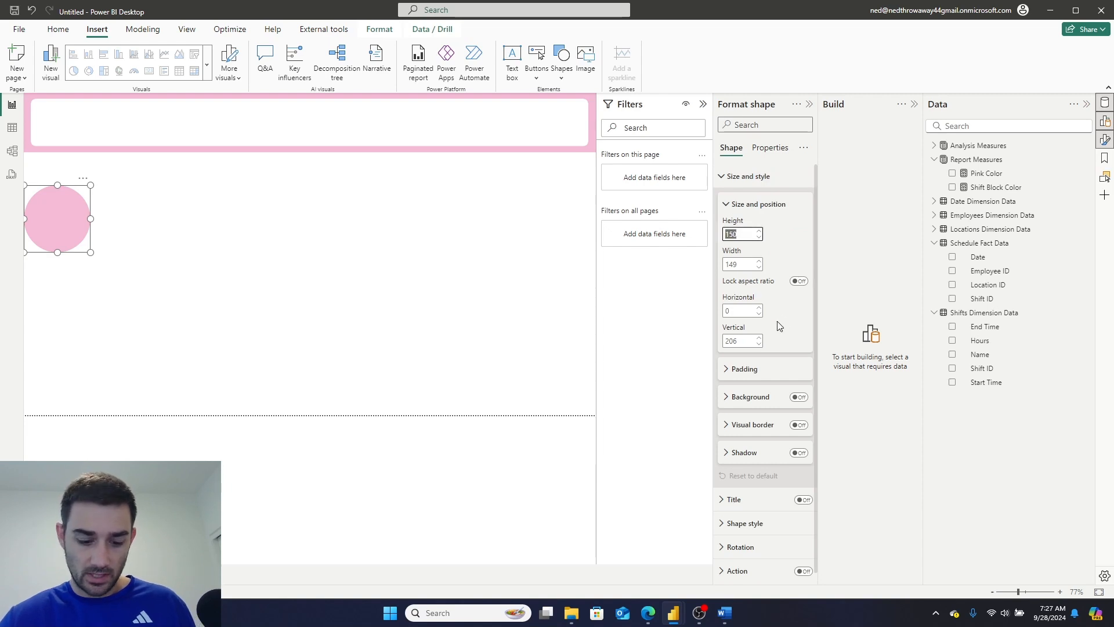
{"action": "double_click", "coordinate": [741, 265]}
{"action": "type", "text": "150"}
{"action": "key", "text": "Return"}
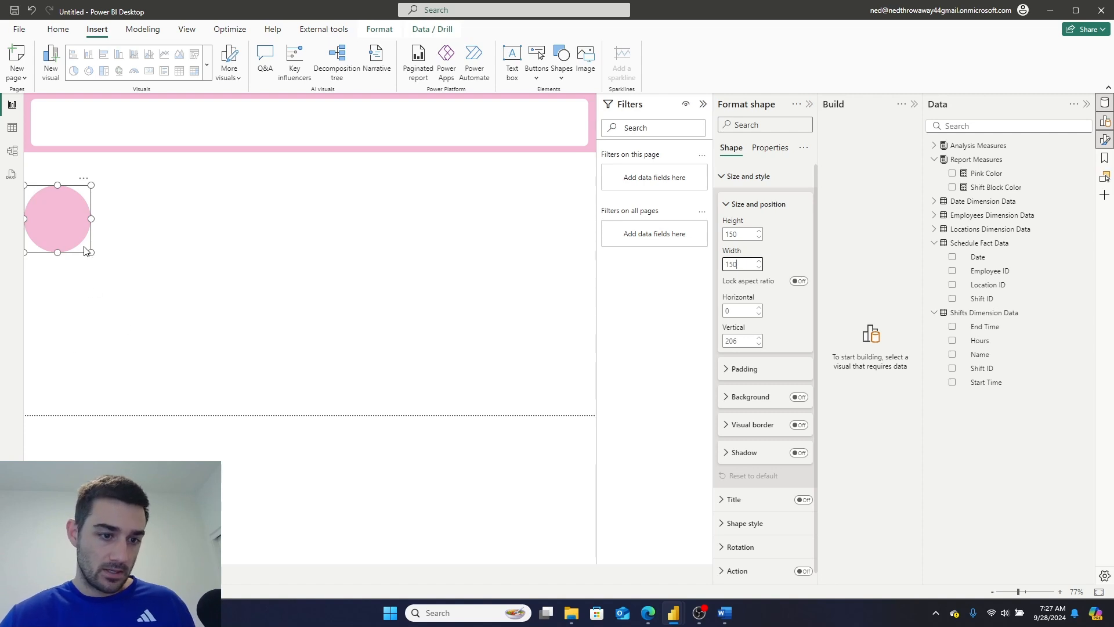
Shrink the pink circle to about 58 by 58 and place it inside the white banner rectangle near its left end.
{"action": "left_click_drag", "start_coordinate": [92, 252], "coordinate": [54, 125]}
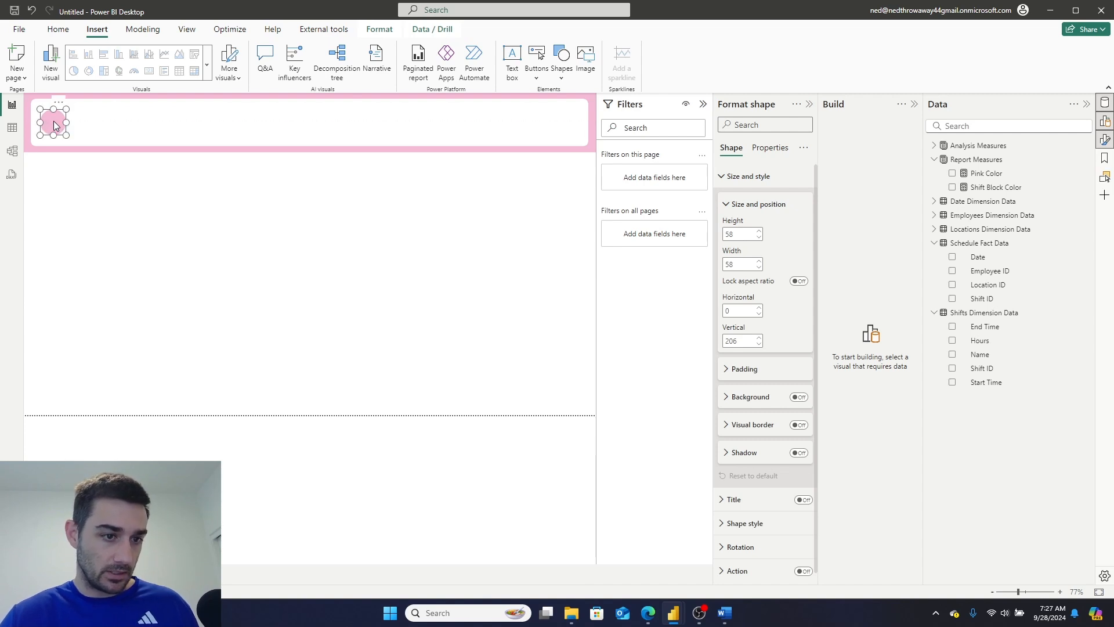
{"action": "left_click", "coordinate": [76, 279]}
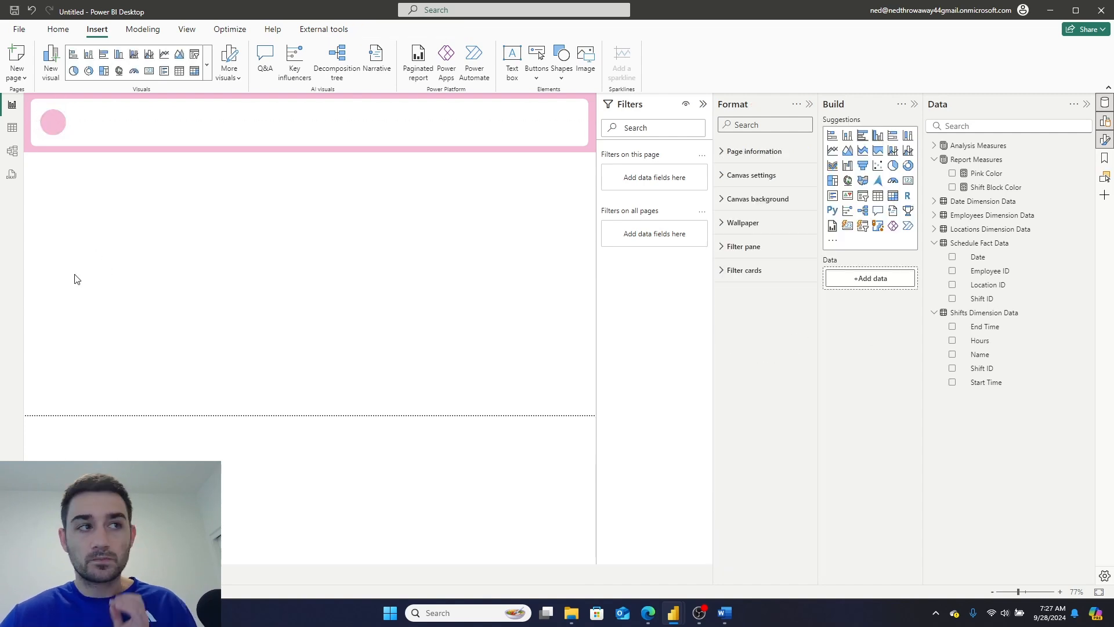
Insert a text box on the page with the title "Weekly Schedule".
{"action": "left_click", "coordinate": [58, 29]}
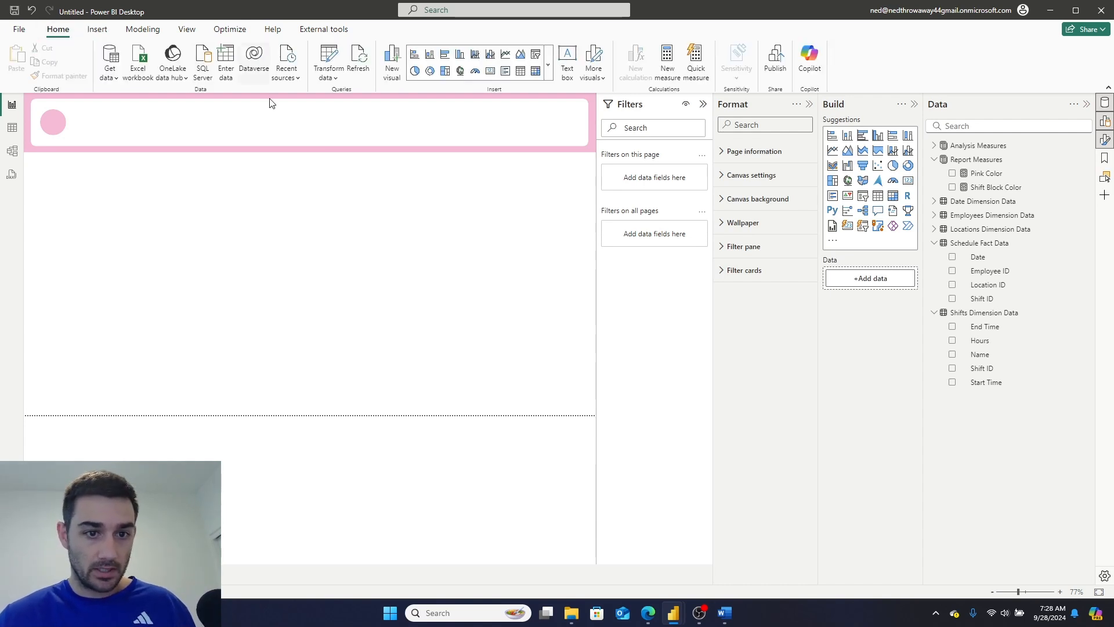
{"action": "left_click", "coordinate": [569, 65]}
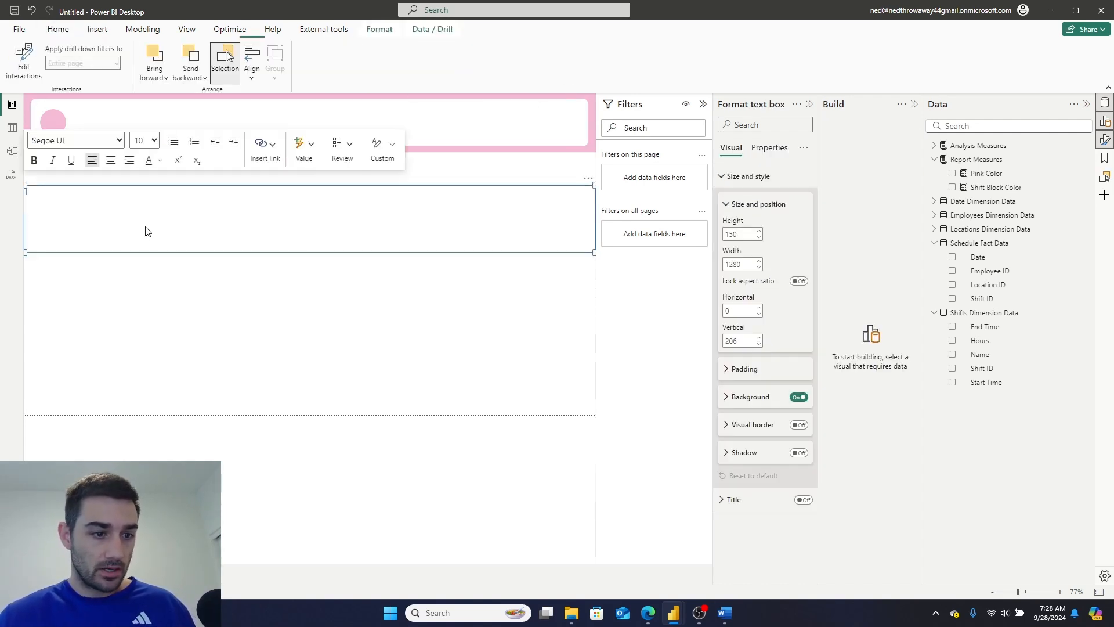
{"action": "type", "text": "Wee"}
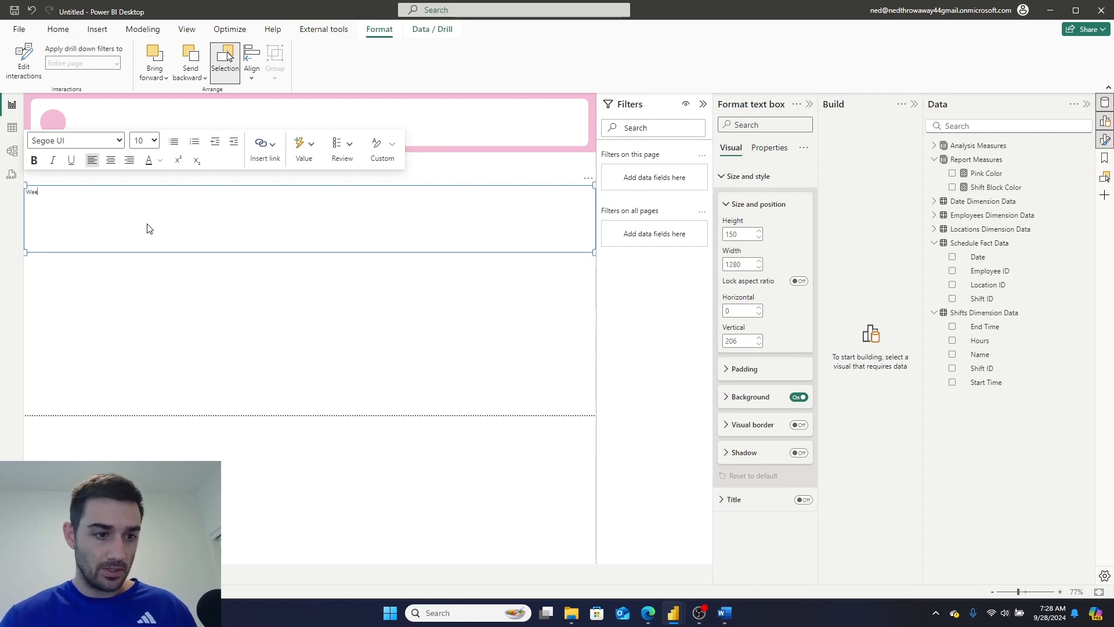
{"action": "type", "text": "kly Schedule"}
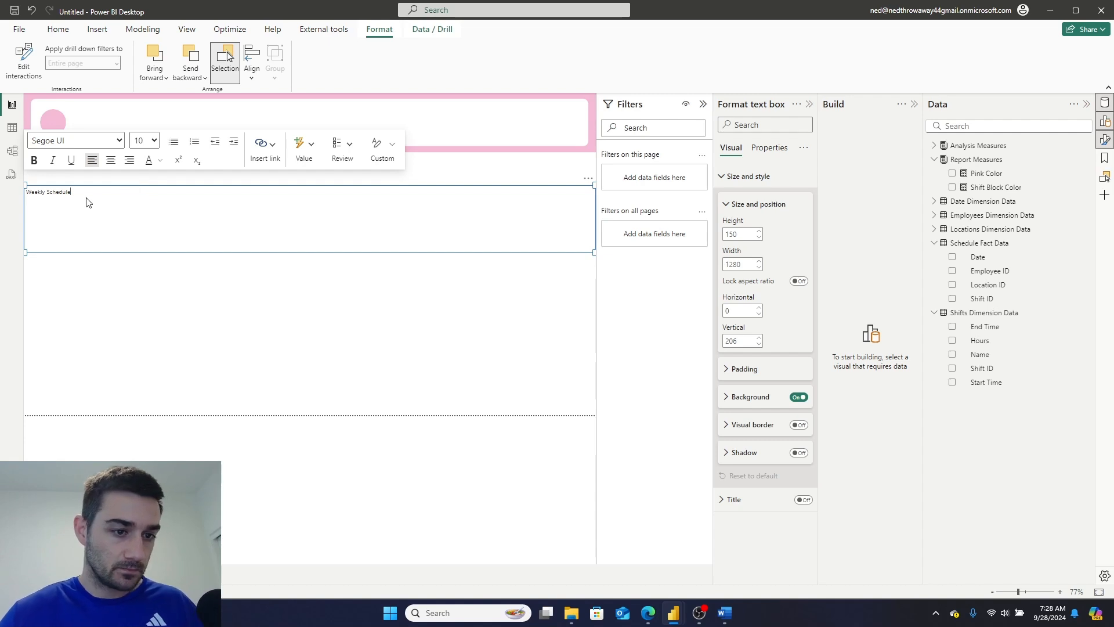
Format the Weekly Schedule title in the Segoe (Bold) font at size 72.
{"action": "key", "text": "ctrl+shift+Left"}
{"action": "key", "text": "ctrl+shift+Left"}
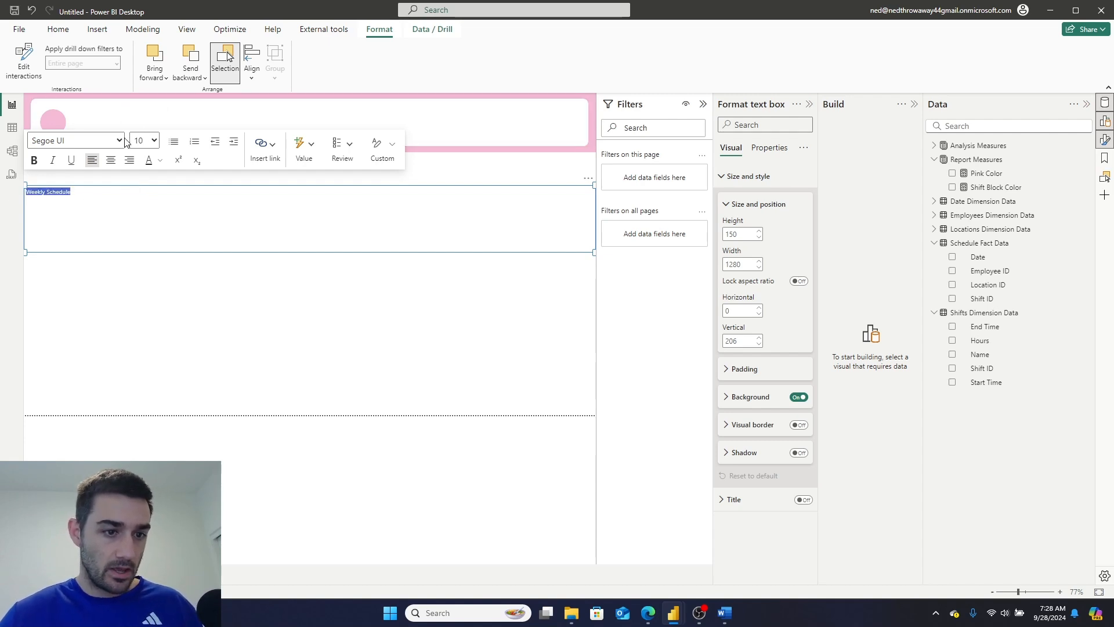
{"action": "left_click", "coordinate": [119, 141]}
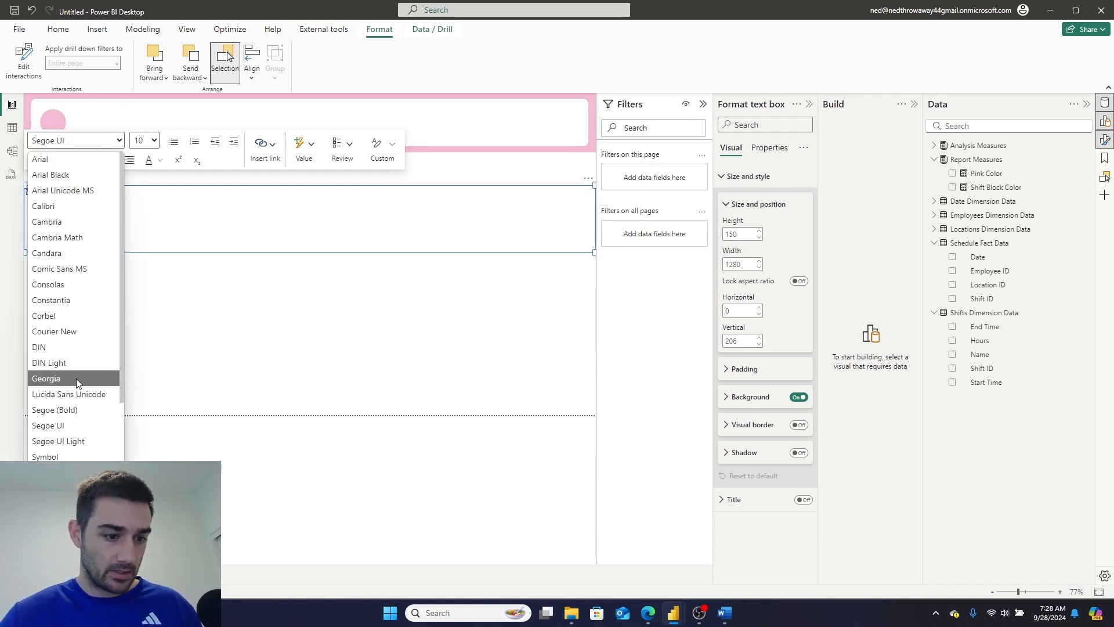
{"action": "scroll", "coordinate": [81, 383], "scroll_direction": "down", "scroll_amount": 2}
{"action": "left_click", "coordinate": [62, 336]}
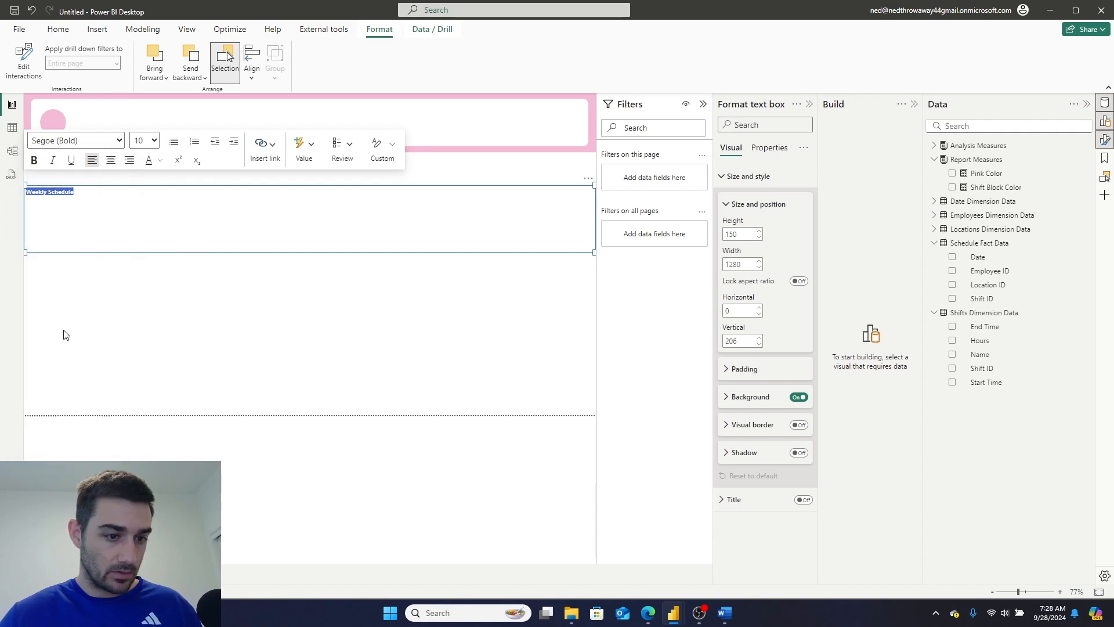
{"action": "left_click", "coordinate": [153, 141]}
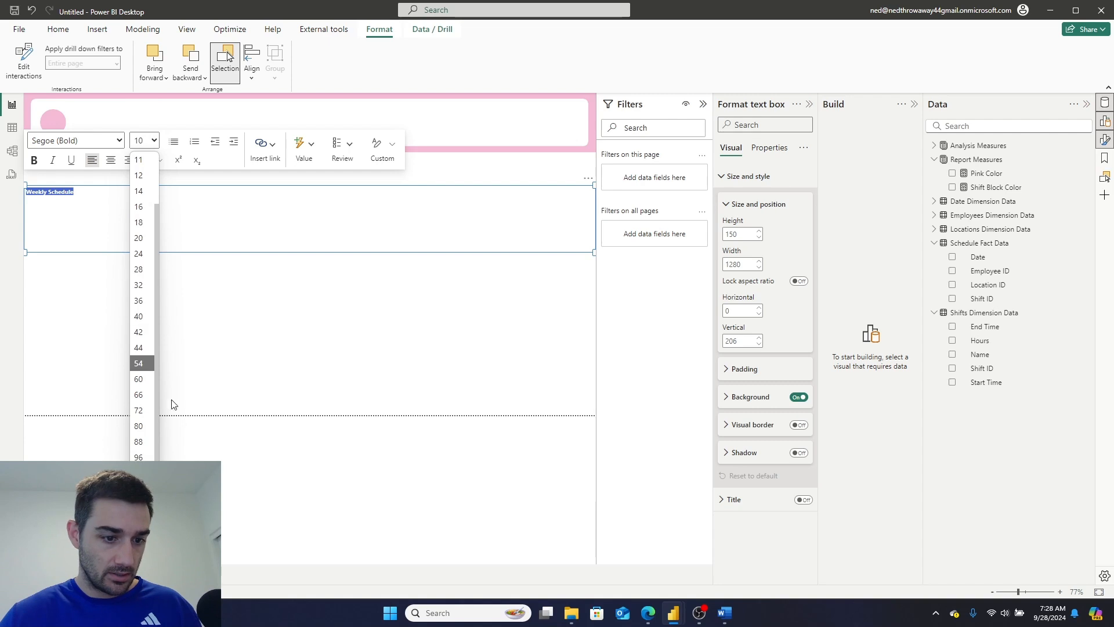
{"action": "left_click", "coordinate": [141, 450]}
{"action": "left_click", "coordinate": [146, 141]}
{"action": "left_click", "coordinate": [141, 410]}
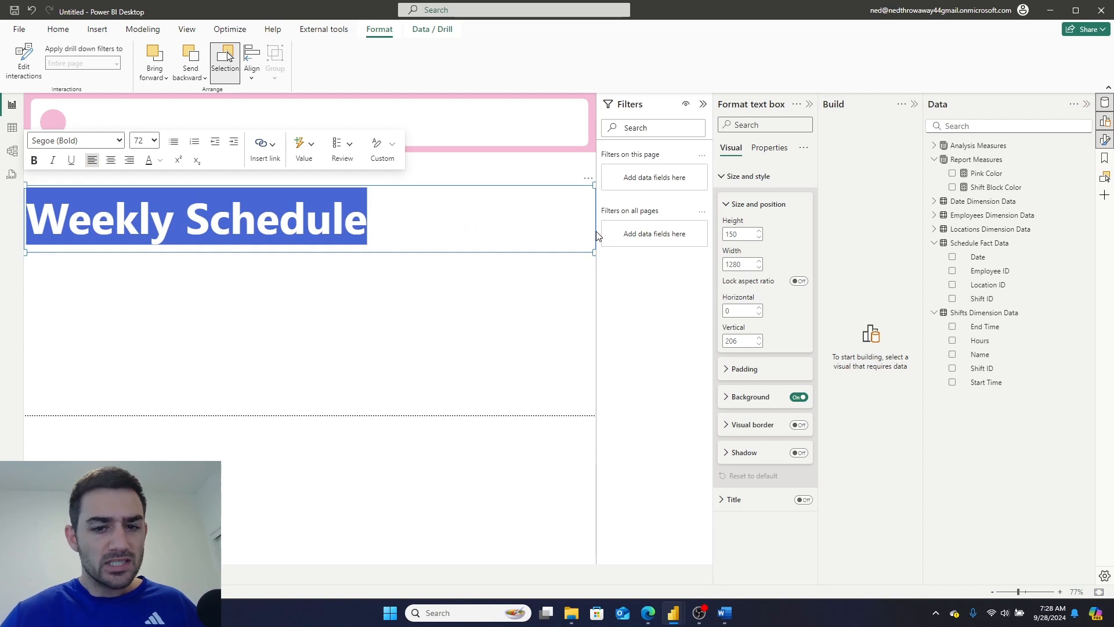
Narrow the title text box from its left edge to a width of about 860.
{"action": "left_click", "coordinate": [423, 296]}
{"action": "left_click", "coordinate": [169, 249]}
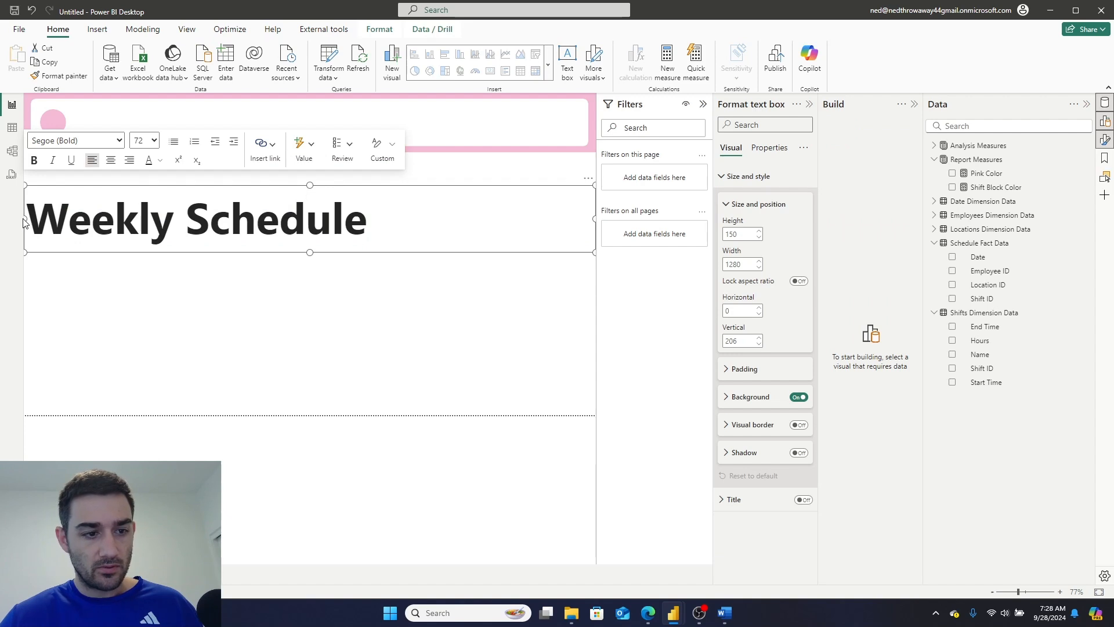
{"action": "left_click_drag", "start_coordinate": [25, 223], "coordinate": [211, 231]}
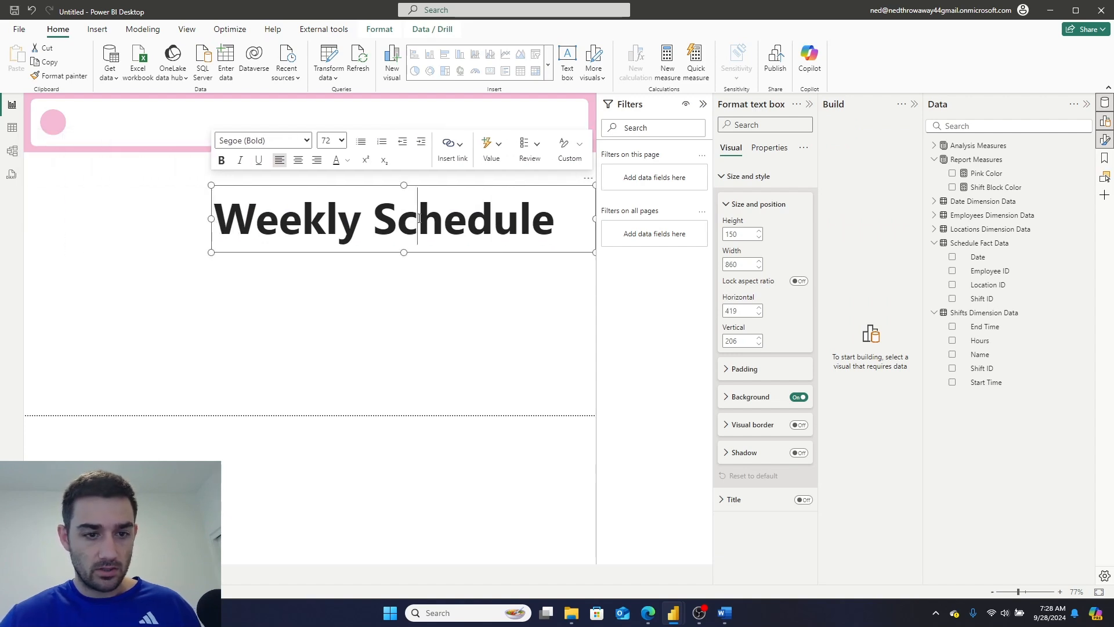
Set the Weekly Schedule title's font size to 44 and narrow its text box to a width of about 716.
{"action": "key", "text": "ctrl+a"}
{"action": "left_click", "coordinate": [331, 140]}
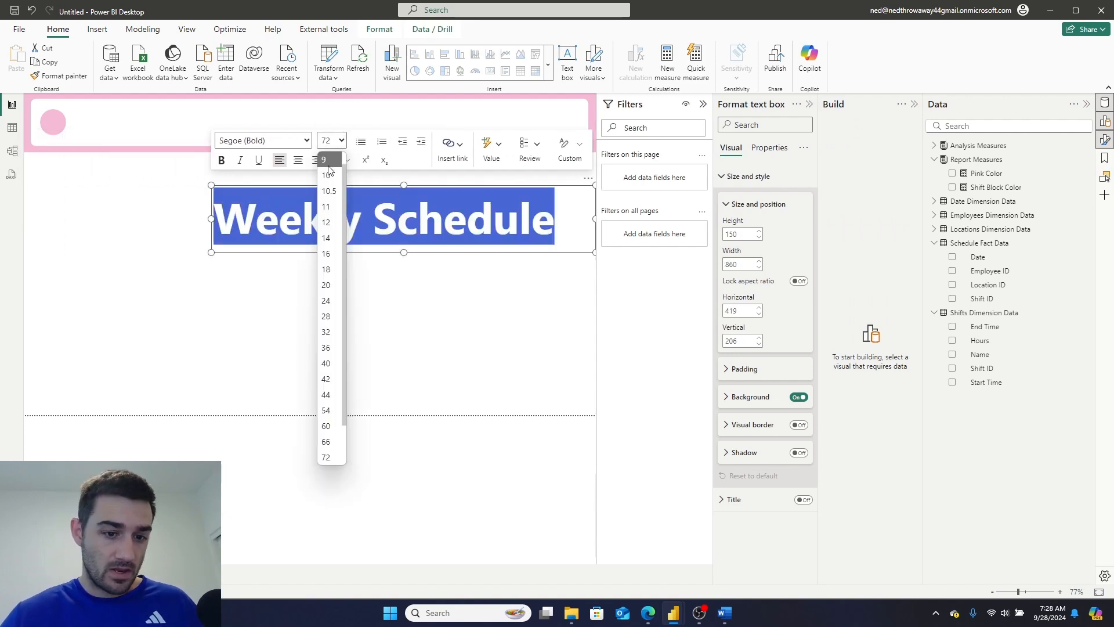
{"action": "left_click", "coordinate": [326, 441]}
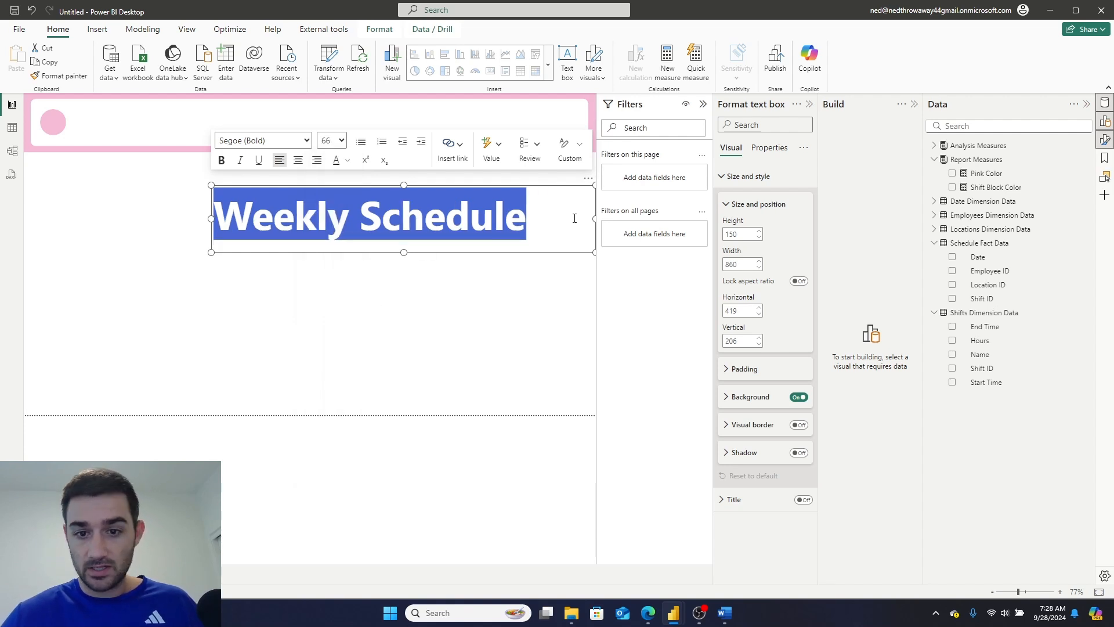
{"action": "left_click_drag", "start_coordinate": [595, 220], "coordinate": [531, 219]}
{"action": "left_click", "coordinate": [331, 140]}
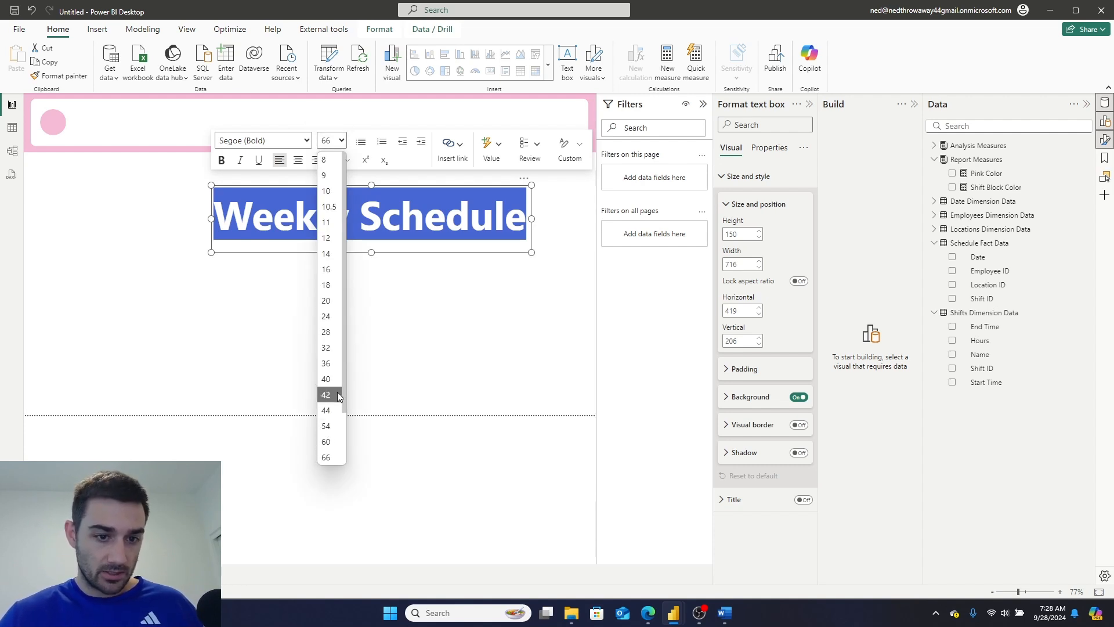
{"action": "left_click", "coordinate": [337, 411]}
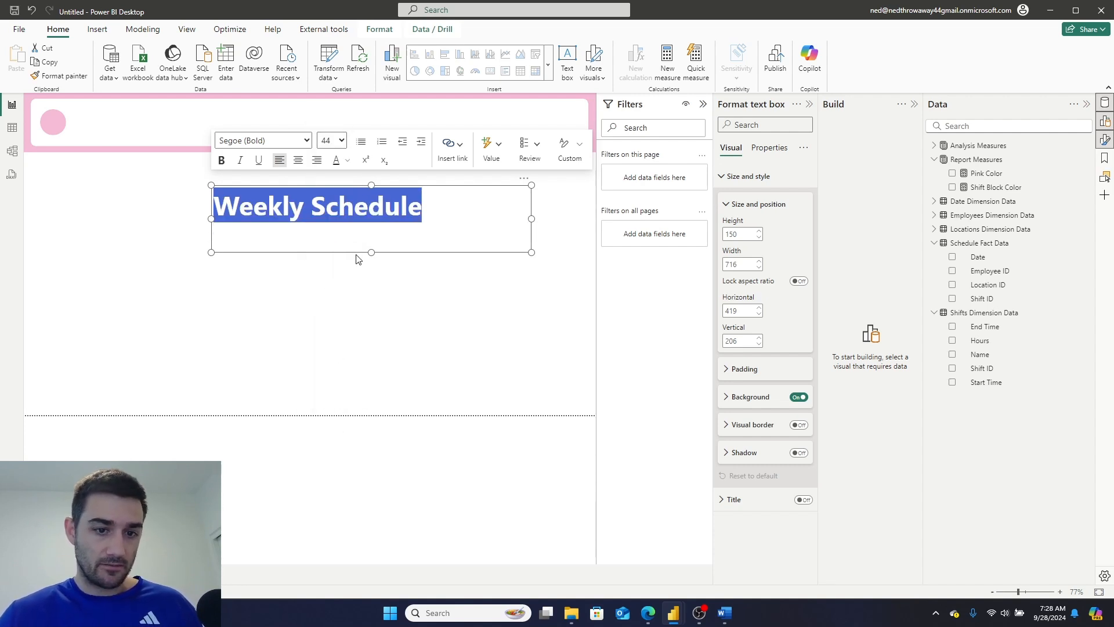
Shorten the title text box to a height of about 93 and move it into the white banner beside the pink circle.
{"action": "left_click_drag", "start_coordinate": [370, 251], "coordinate": [370, 228]}
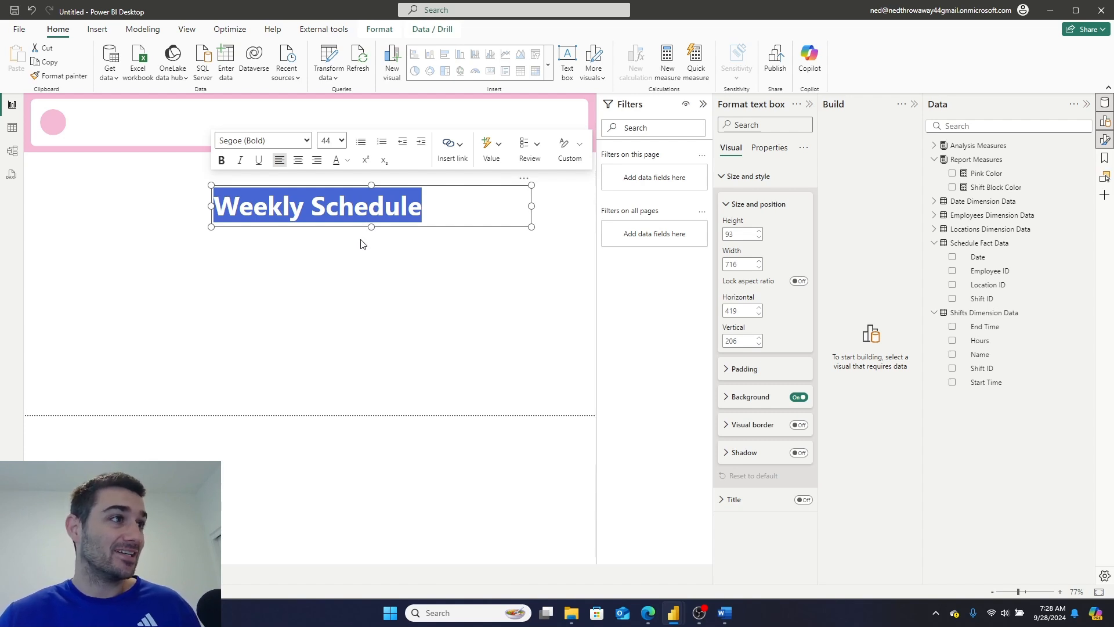
{"action": "left_click", "coordinate": [369, 264]}
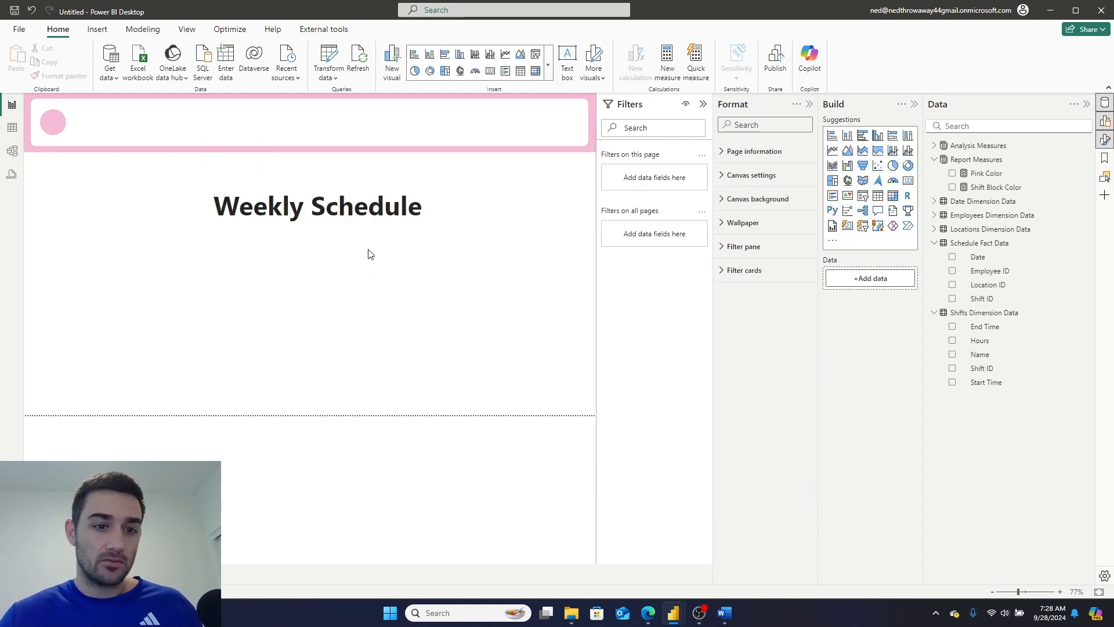
{"action": "left_click", "coordinate": [381, 218]}
{"action": "left_click", "coordinate": [438, 232]}
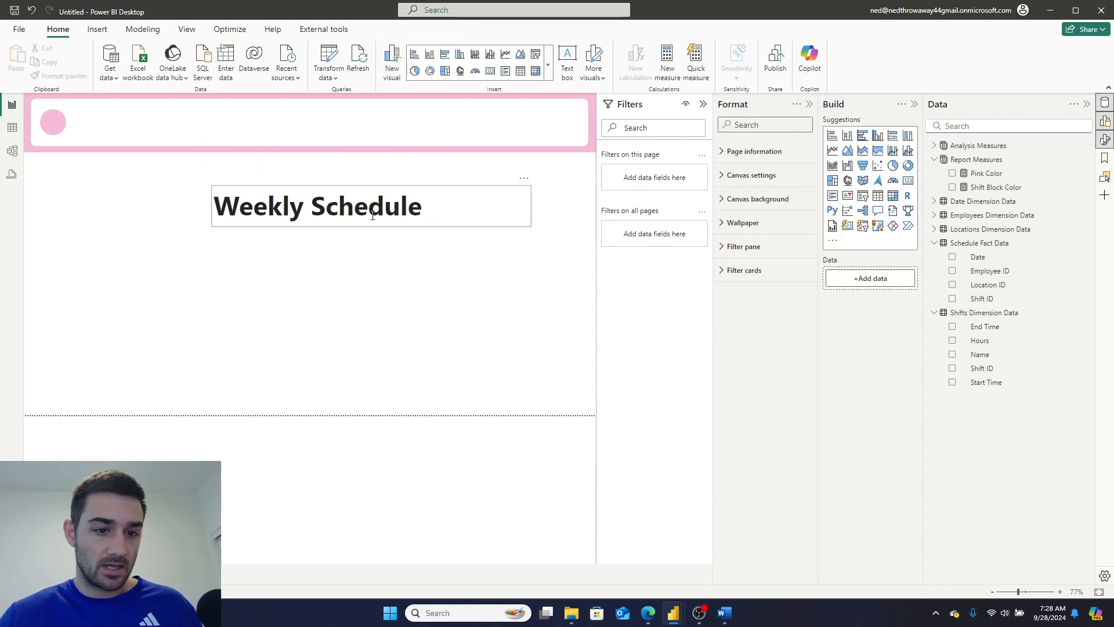
{"action": "left_click", "coordinate": [366, 223]}
{"action": "left_click_drag", "start_coordinate": [363, 228], "coordinate": [223, 144]}
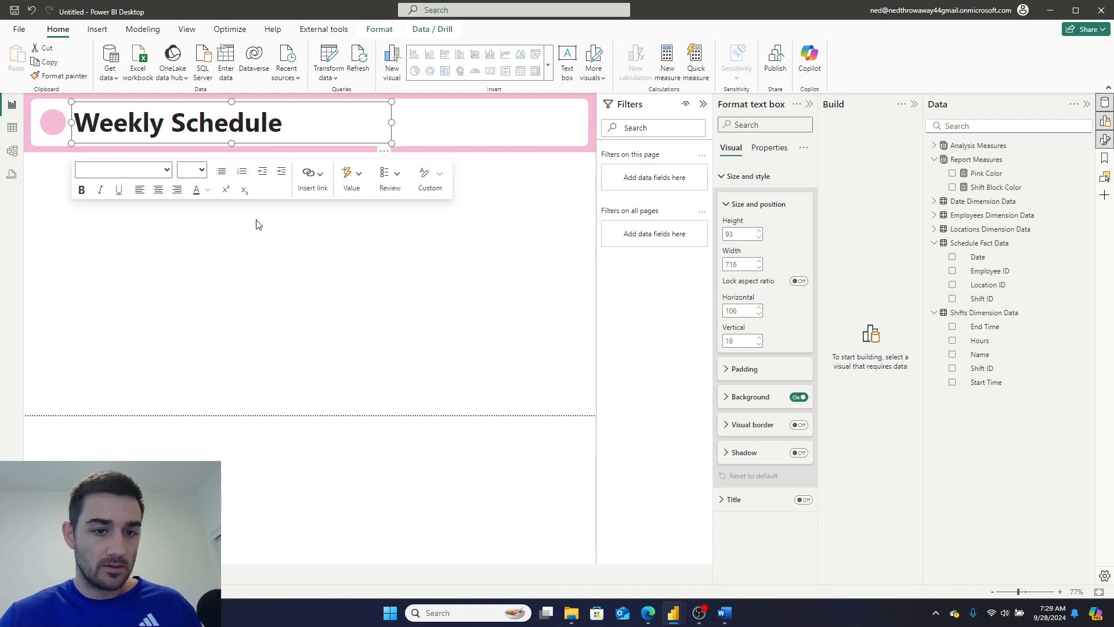
{"action": "left_click", "coordinate": [244, 248]}
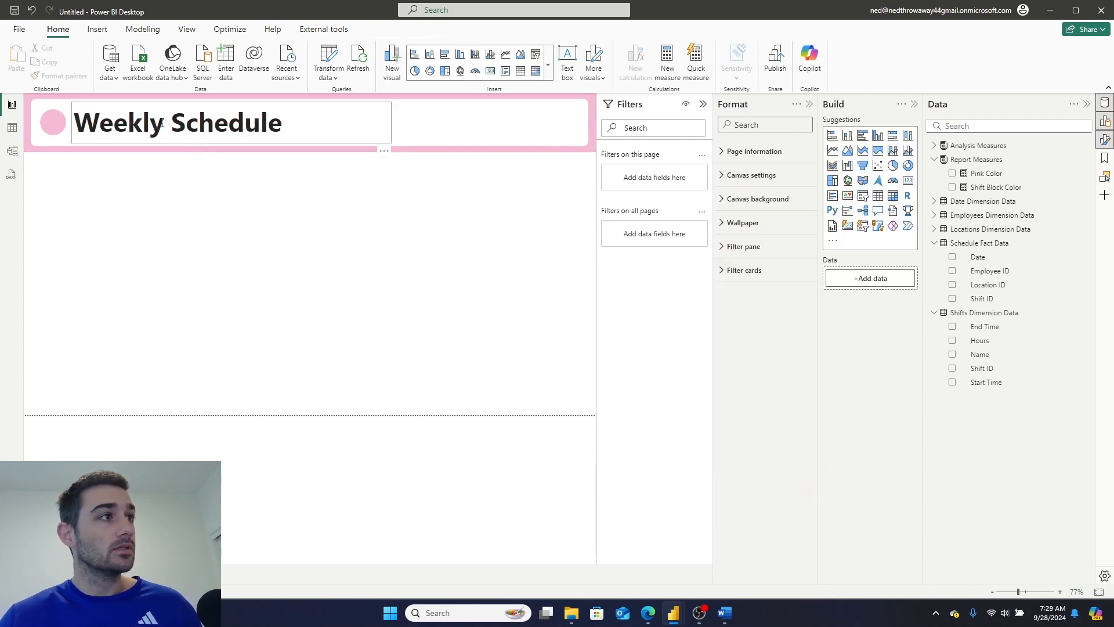
Change the Weekly Schedule title's font to Segoe UI and make it bold.
{"action": "left_click", "coordinate": [260, 121]}
{"action": "left_click_drag", "start_coordinate": [284, 123], "coordinate": [55, 123]}
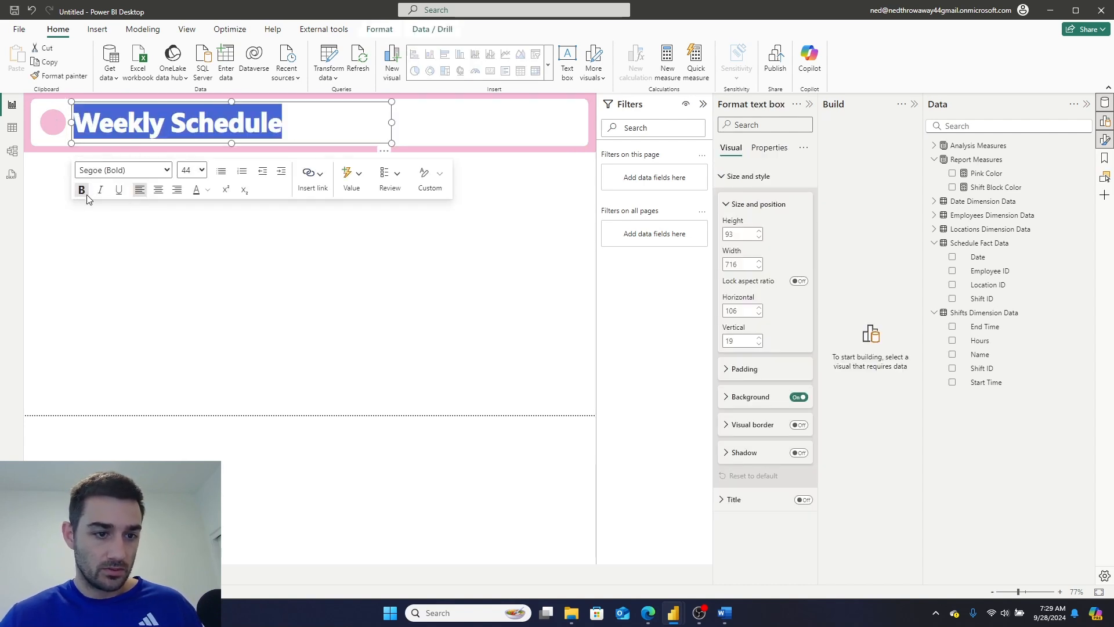
{"action": "left_click", "coordinate": [166, 170]}
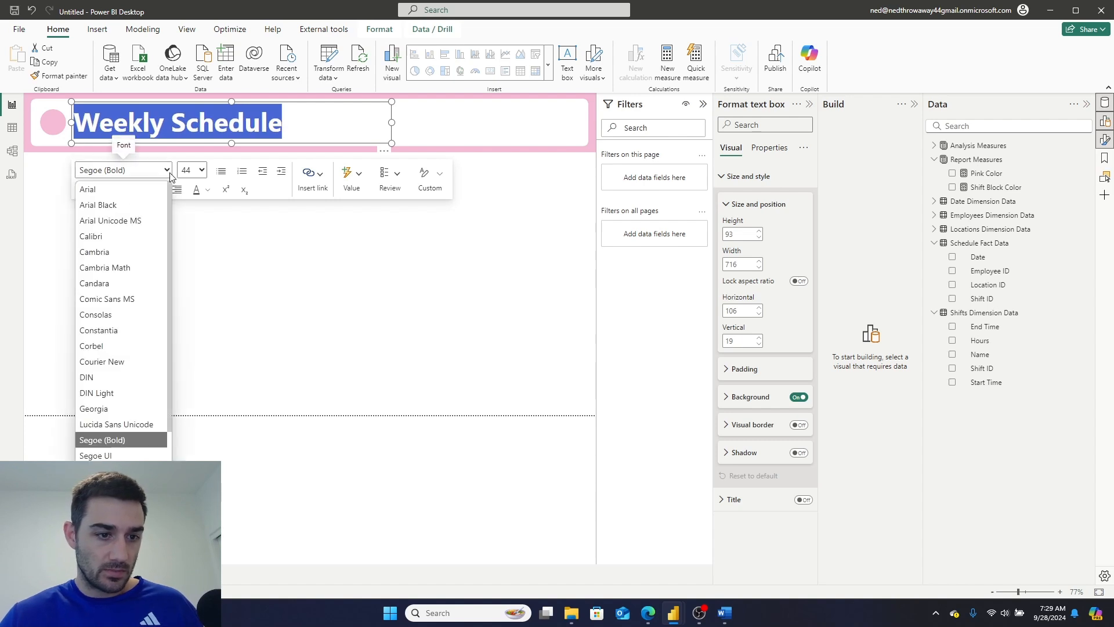
{"action": "left_click", "coordinate": [117, 456]}
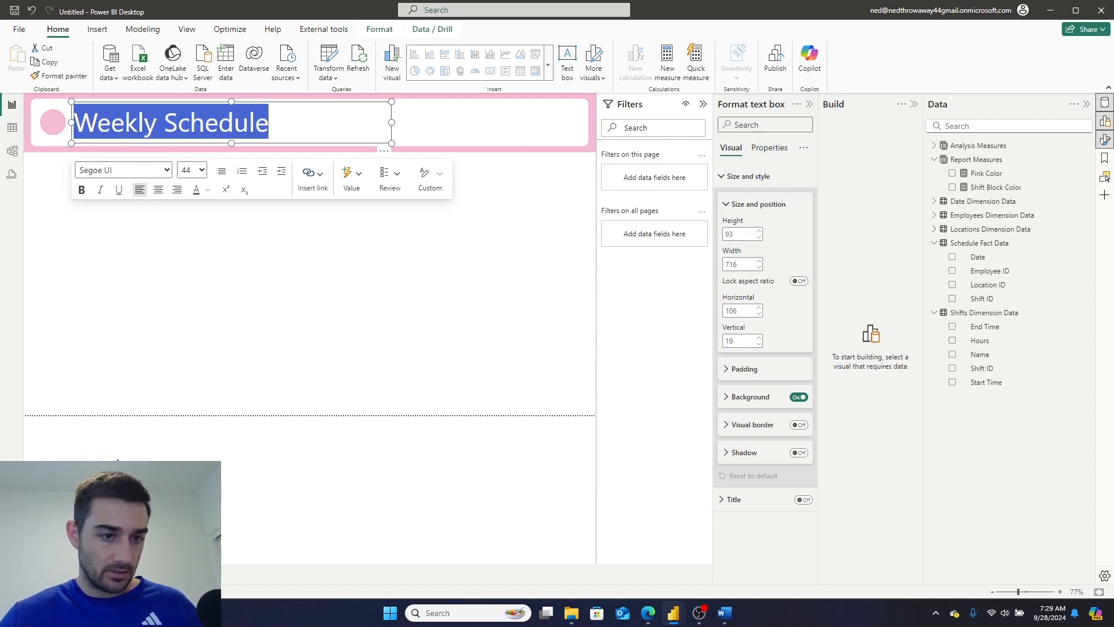
{"action": "left_click", "coordinate": [82, 190]}
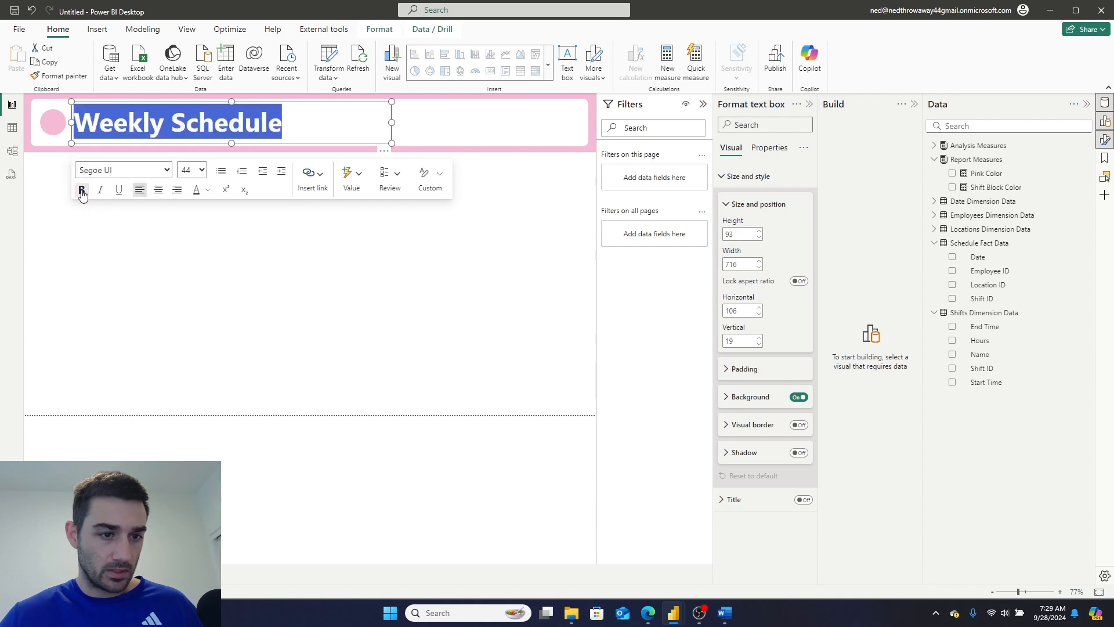
{"action": "left_click", "coordinate": [160, 297]}
Color the Weekly Schedule title text with the dark gray theme shade #666666.
{"action": "left_click", "coordinate": [259, 122]}
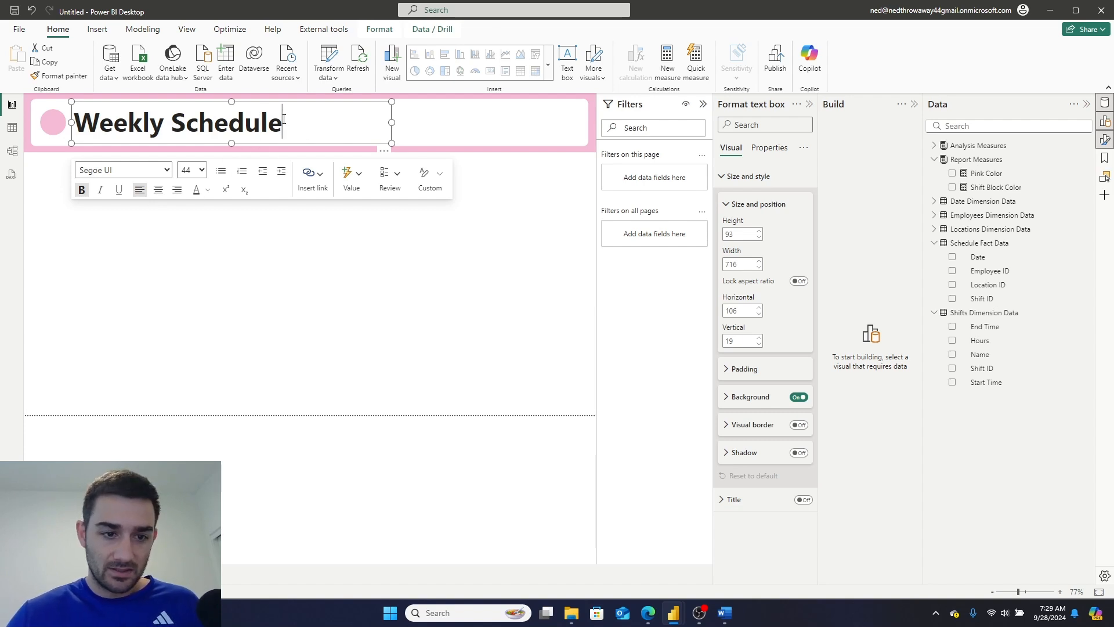
{"action": "left_click_drag", "start_coordinate": [283, 119], "coordinate": [14, 125]}
{"action": "left_click", "coordinate": [208, 190]}
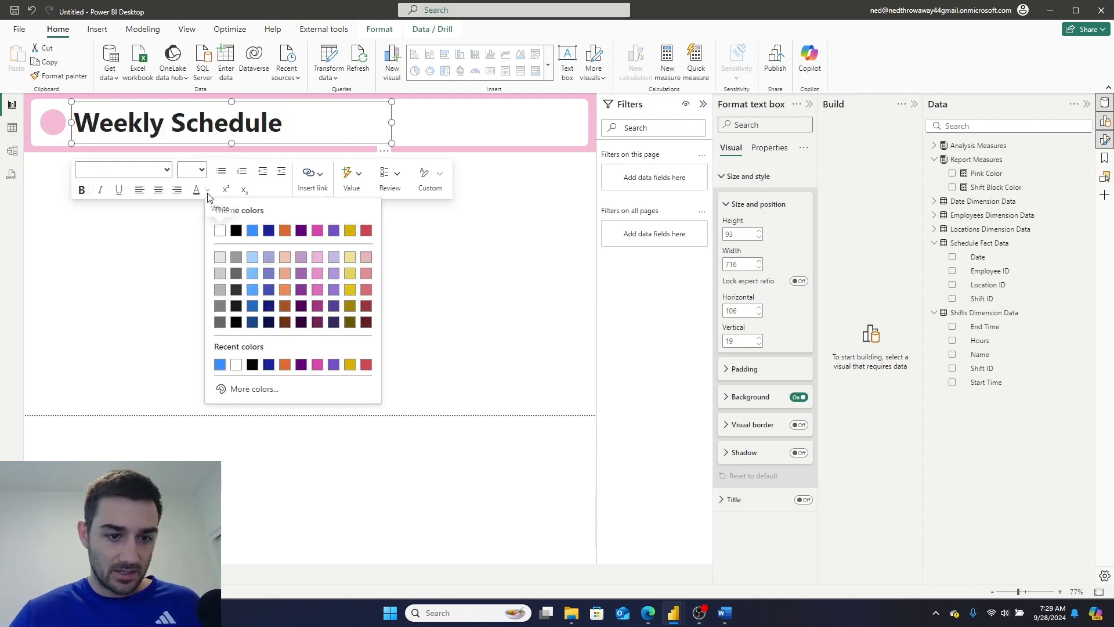
{"action": "left_click", "coordinate": [238, 277]}
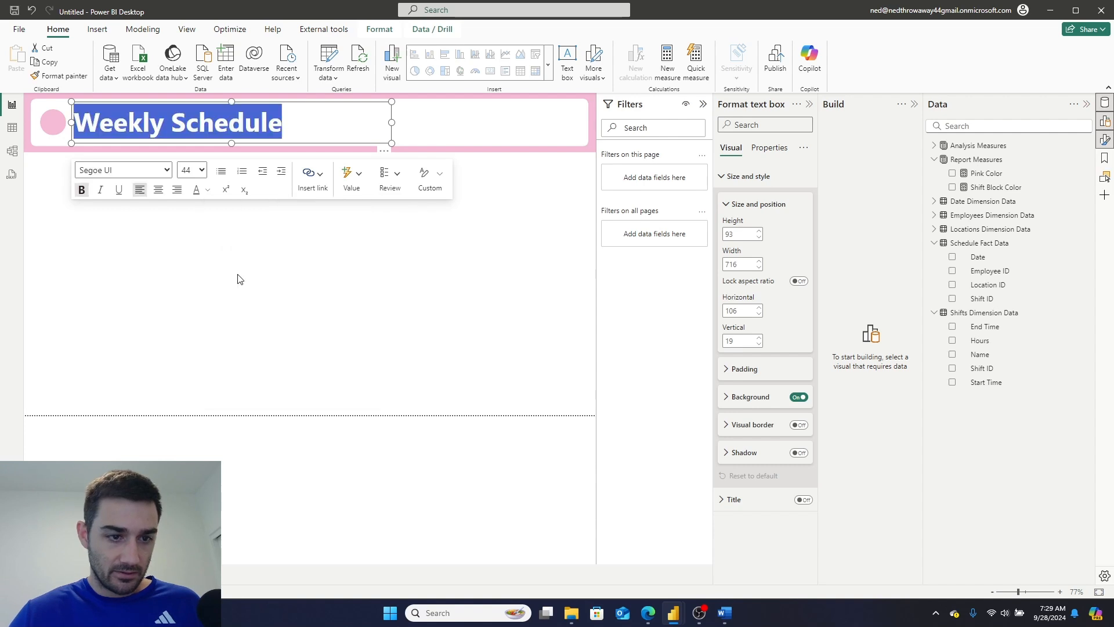
{"action": "left_click", "coordinate": [240, 290]}
Try custom purple and pink shades on the Weekly Schedule title, settling on light pink #E7A8CF.
{"action": "left_click", "coordinate": [229, 125]}
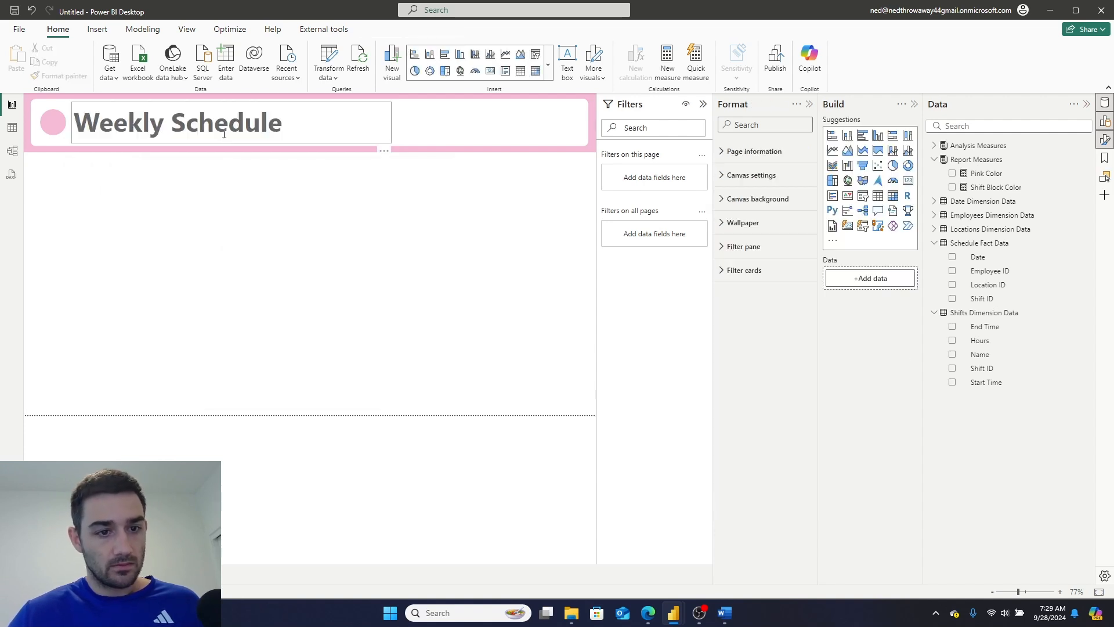
{"action": "left_click", "coordinate": [230, 124]}
{"action": "triple_click", "coordinate": [238, 126]}
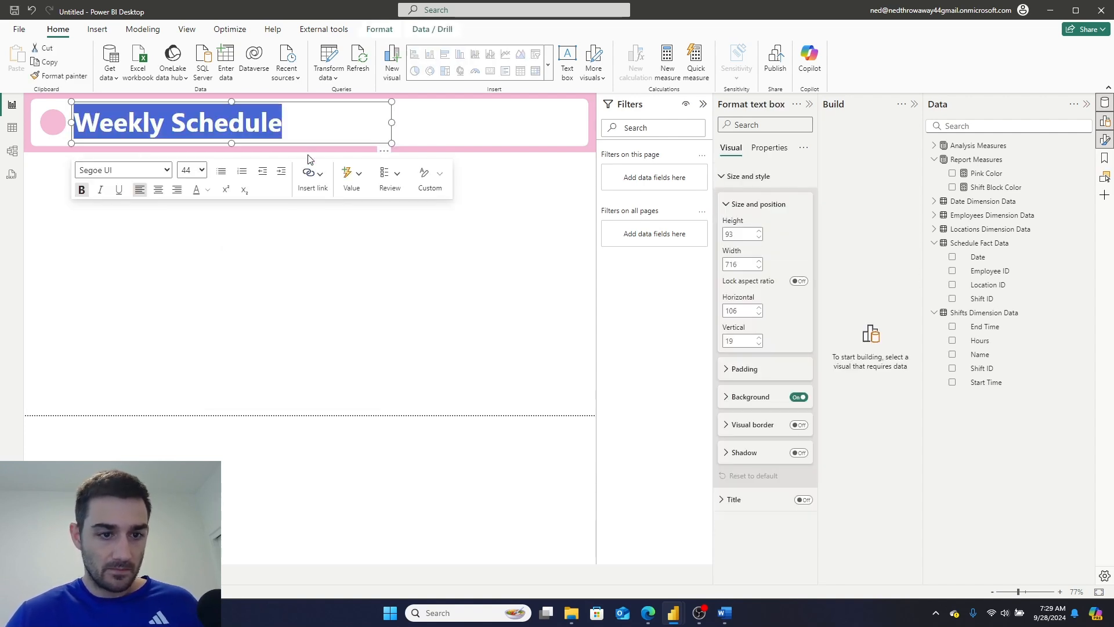
{"action": "left_click", "coordinate": [207, 190]}
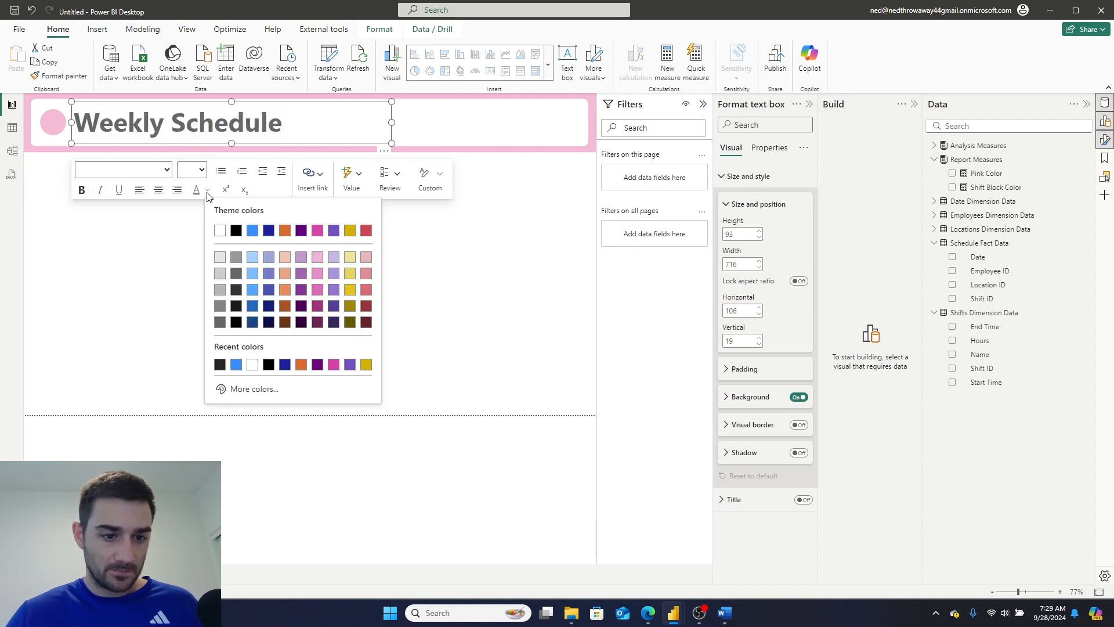
{"action": "left_click", "coordinate": [268, 395]}
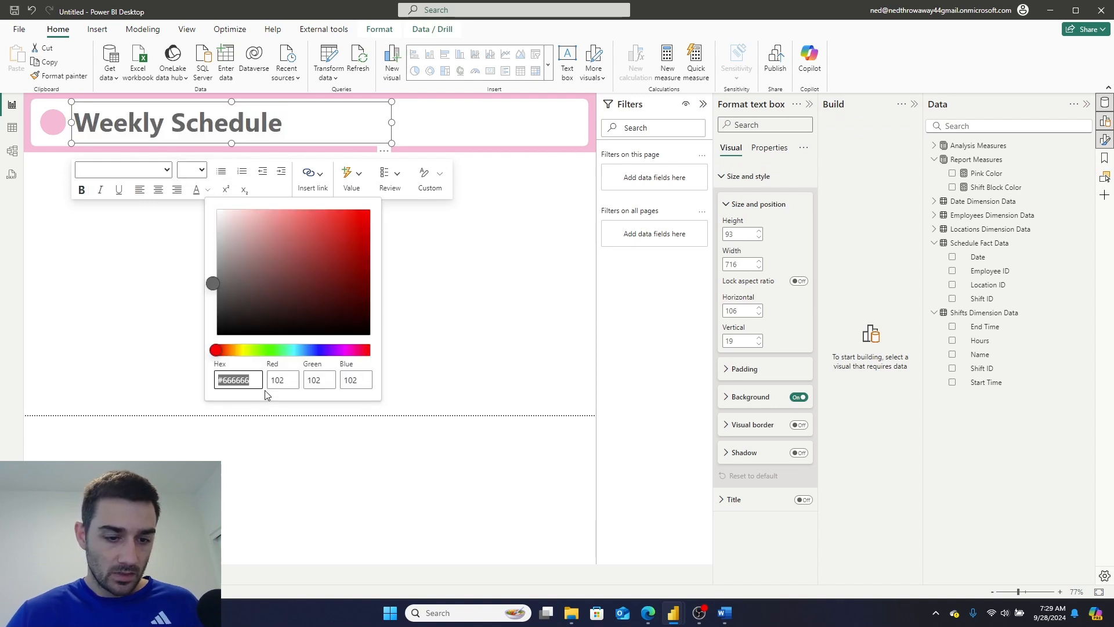
{"action": "left_click", "coordinate": [344, 350]}
{"action": "left_click", "coordinate": [282, 236]}
{"action": "left_click", "coordinate": [299, 231]}
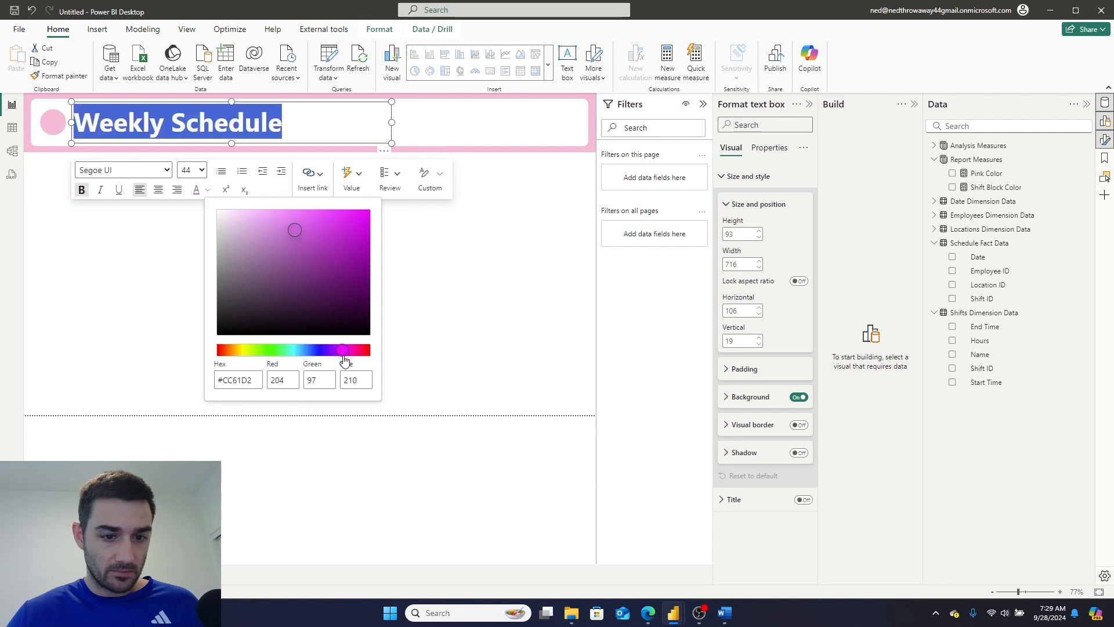
{"action": "left_click_drag", "start_coordinate": [344, 350], "coordinate": [330, 351]}
{"action": "left_click", "coordinate": [332, 351]}
{"action": "left_click", "coordinate": [255, 213]}
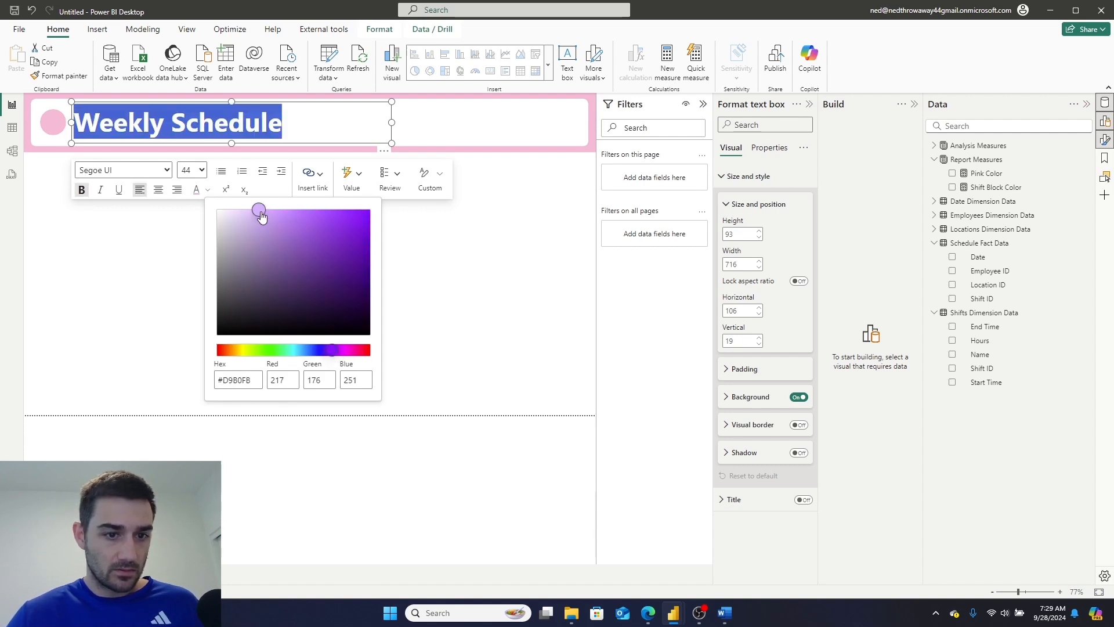
{"action": "left_click", "coordinate": [352, 350]}
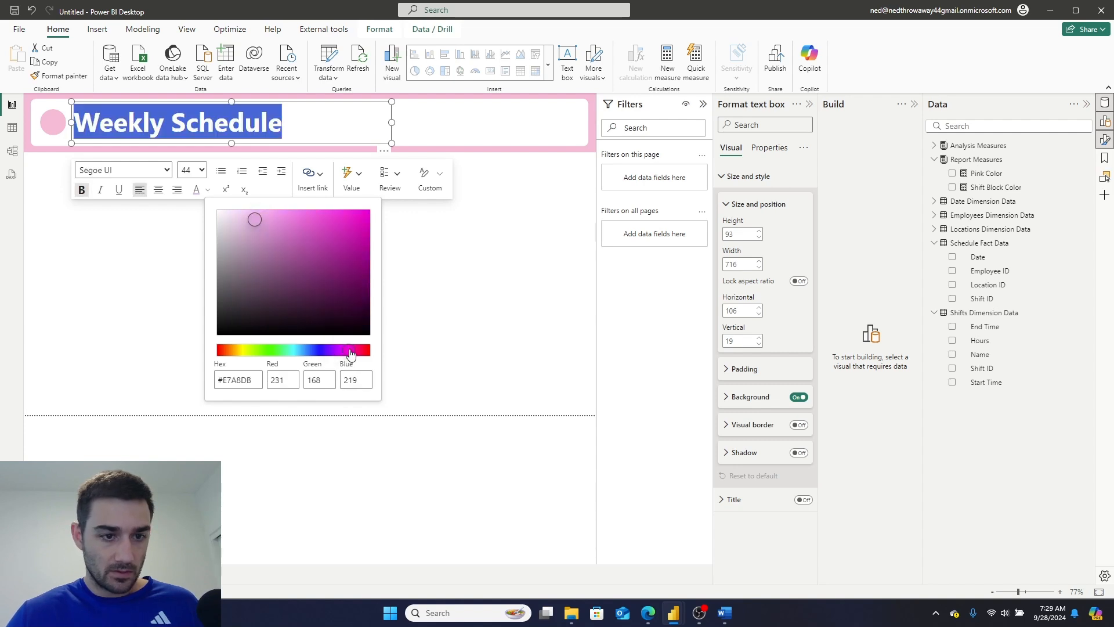
{"action": "left_click", "coordinate": [512, 299]}
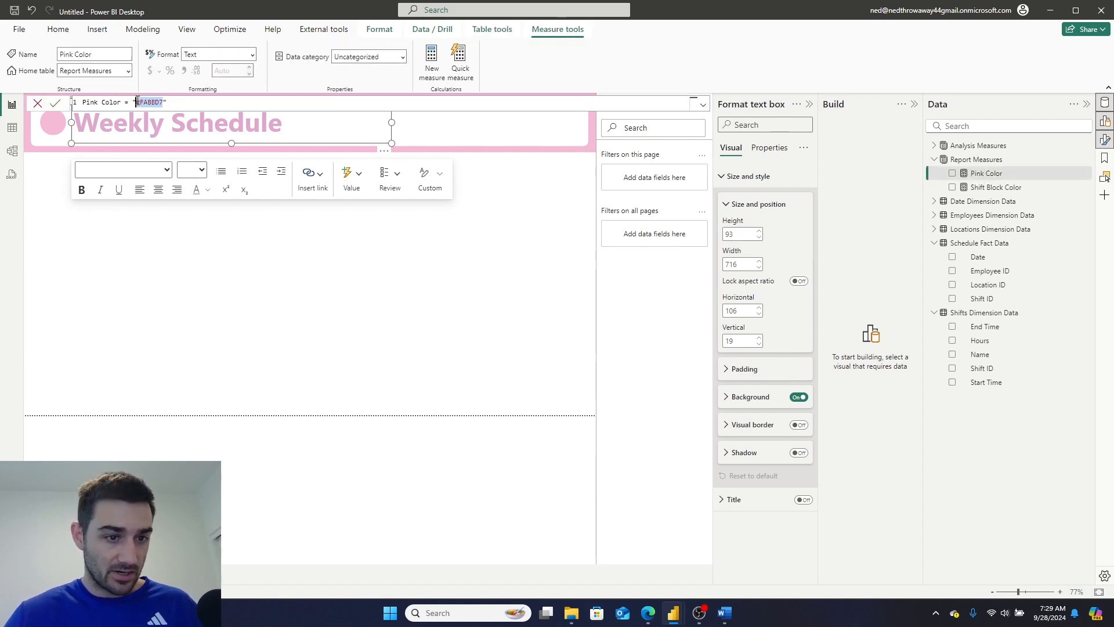
Take the hex code from the Pink Color measure and apply #FABBD7 as the title's font color.
{"action": "left_click", "coordinate": [54, 104]}
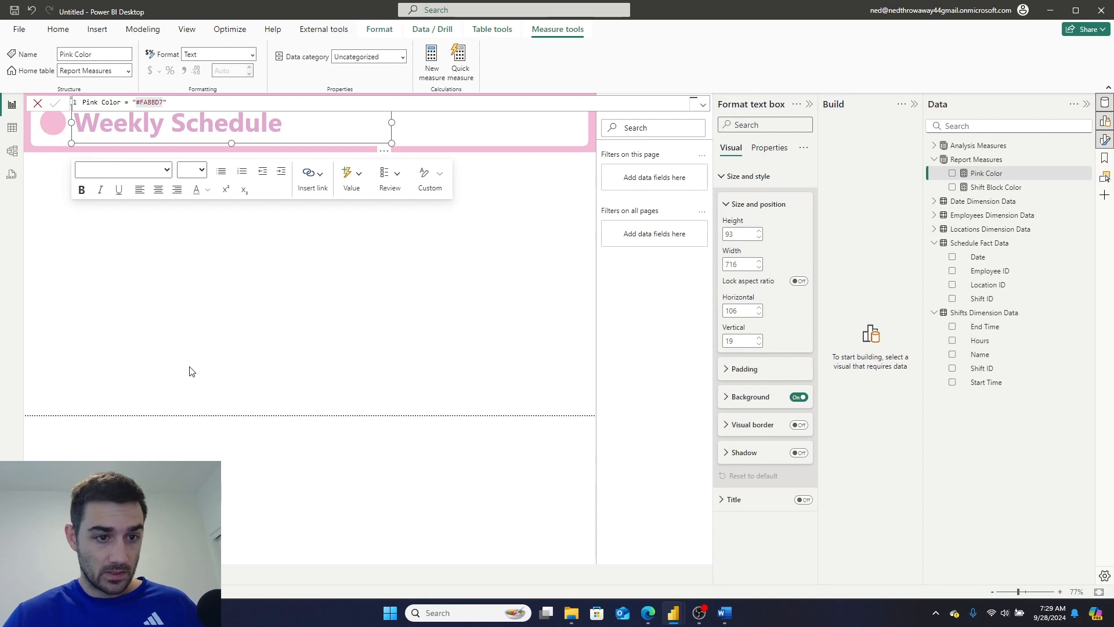
{"action": "left_click", "coordinate": [189, 256]}
{"action": "key", "text": "ctrl+a"}
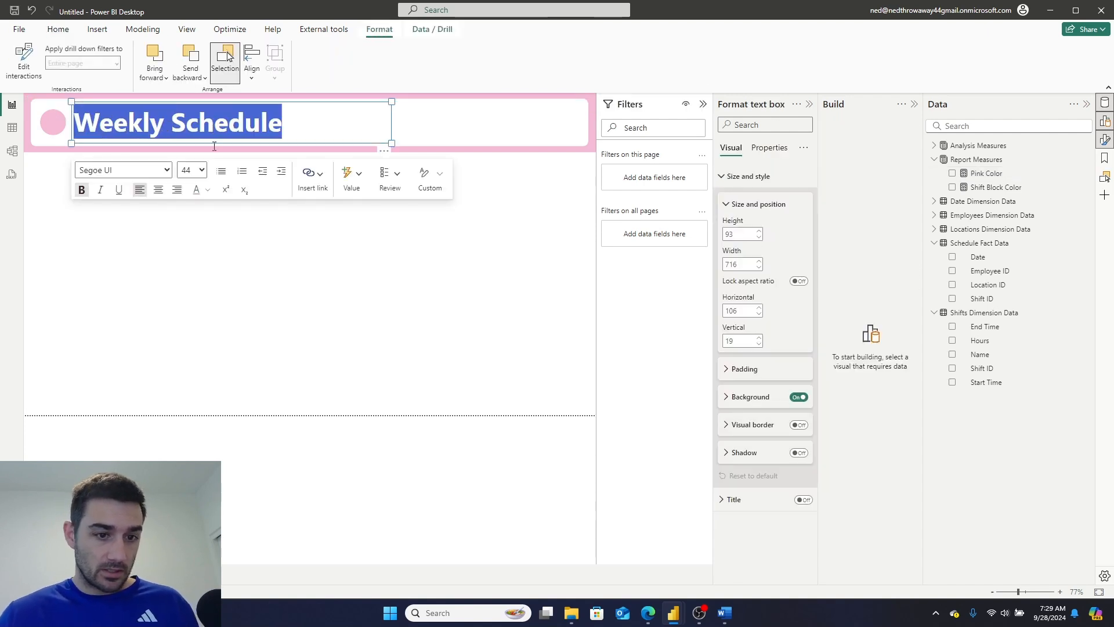
{"action": "left_click", "coordinate": [207, 189]}
{"action": "left_click", "coordinate": [243, 391]}
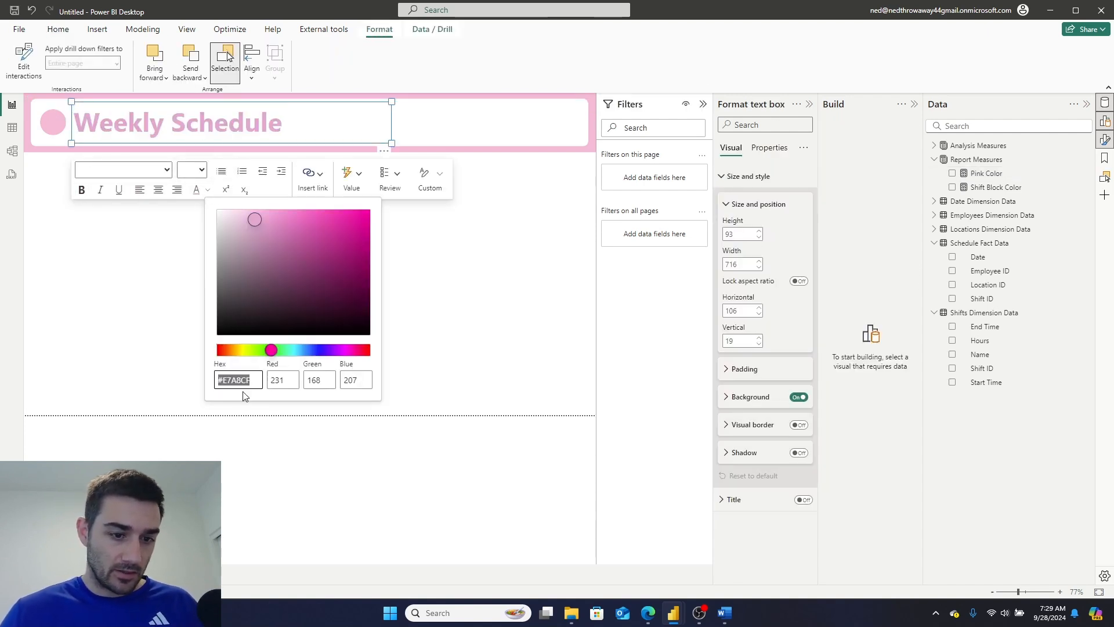
{"action": "type", "text": "#FABBD7"}
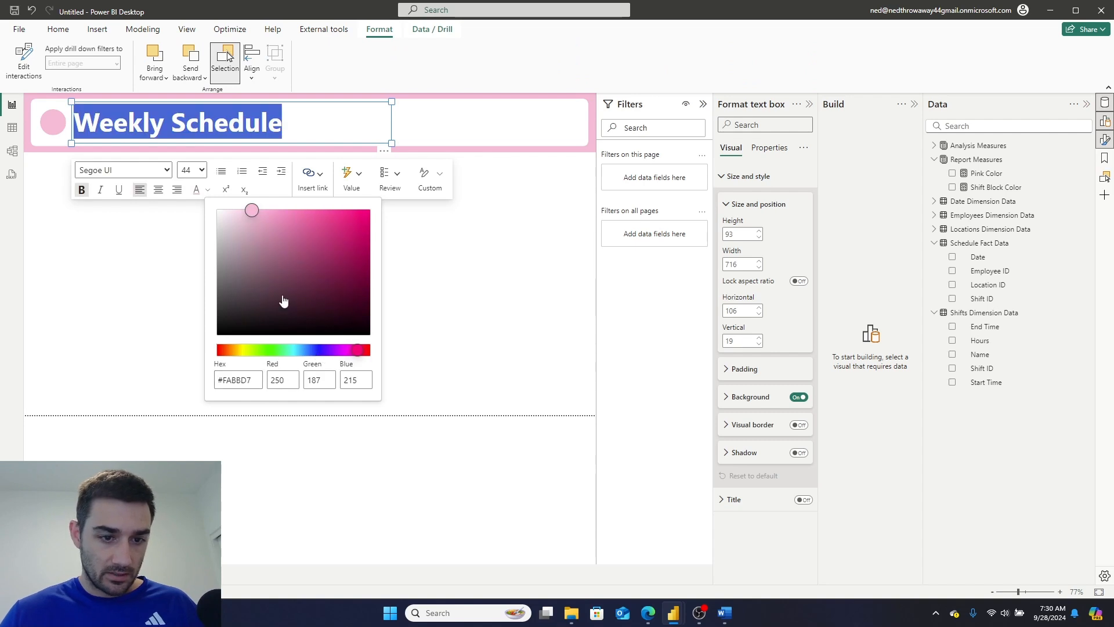
Mute the title's custom font color to the pale grayish pink #DACDD3.
{"action": "left_click", "coordinate": [249, 221]}
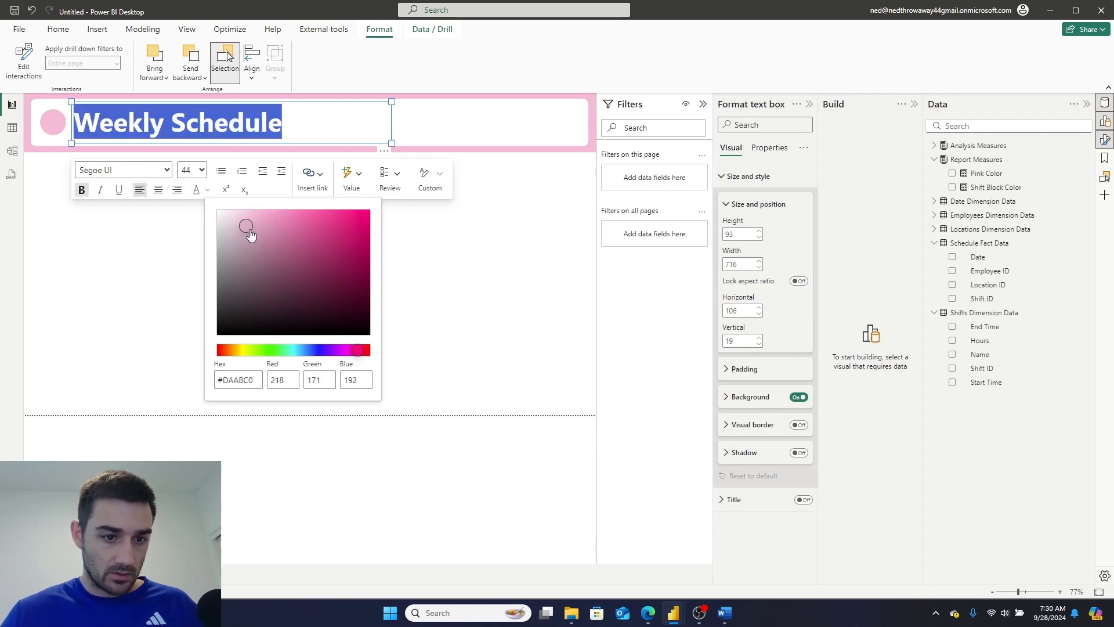
{"action": "left_click_drag", "start_coordinate": [241, 232], "coordinate": [234, 230]}
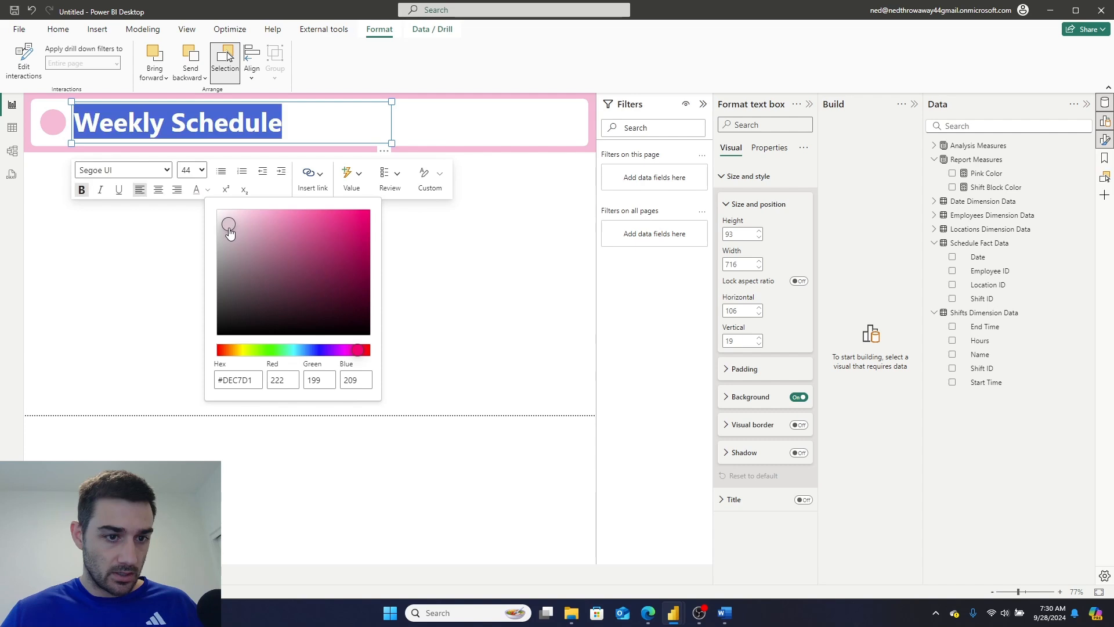
{"action": "left_click", "coordinate": [224, 233]}
{"action": "left_click", "coordinate": [138, 251]}
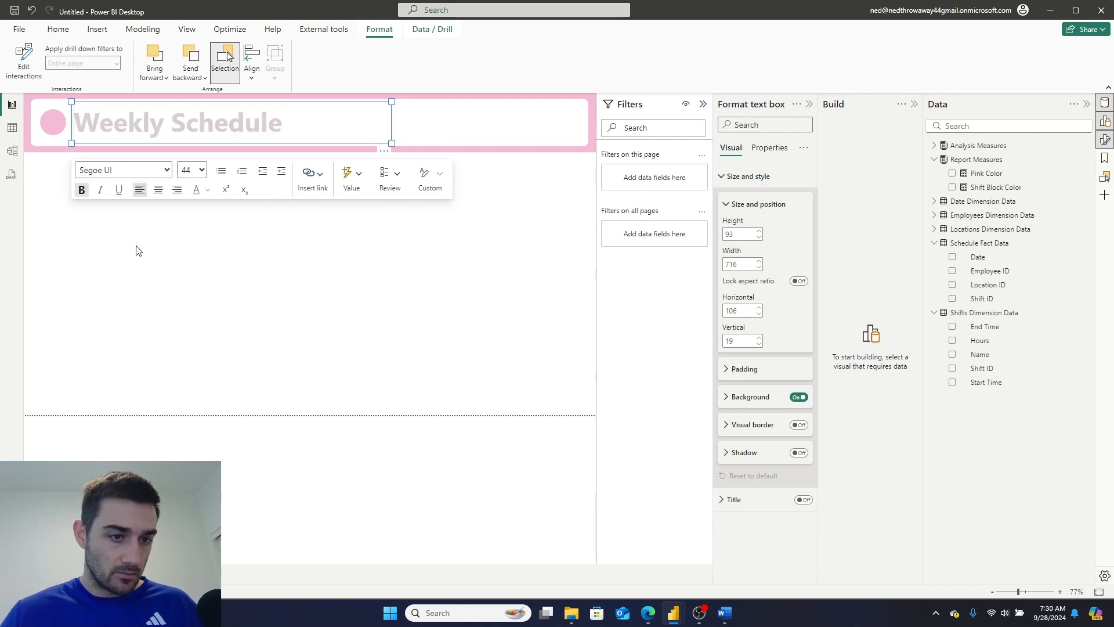
{"action": "left_click", "coordinate": [169, 284]}
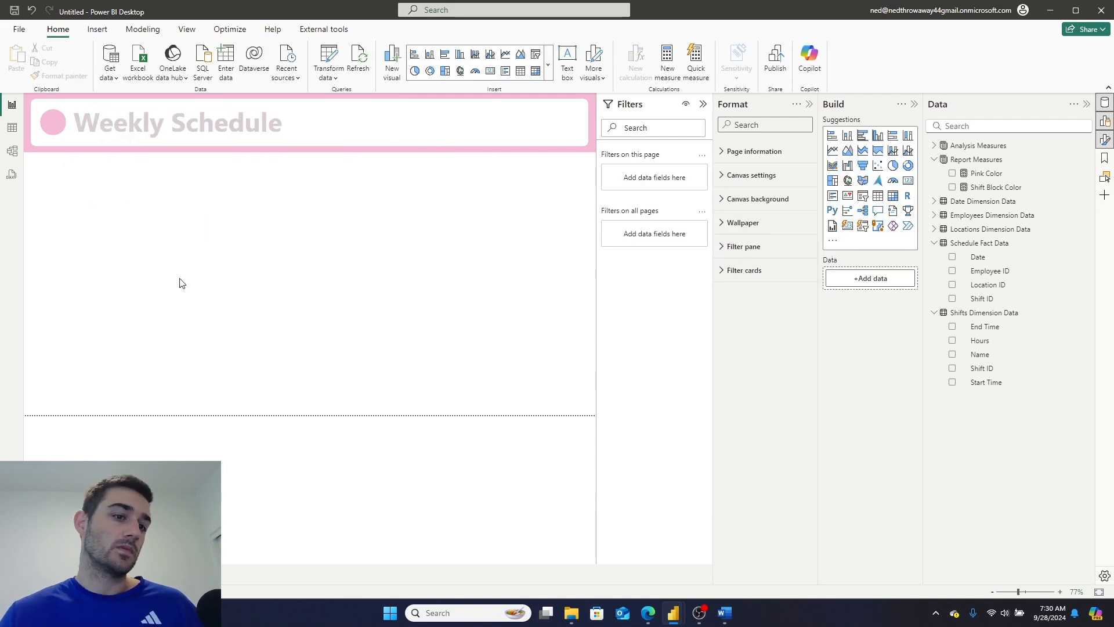
Darken the Weekly Schedule title's custom font color to a medium pinkish gray, about #7D7277.
{"action": "left_click", "coordinate": [223, 127]}
{"action": "key", "text": "ctrl+a"}
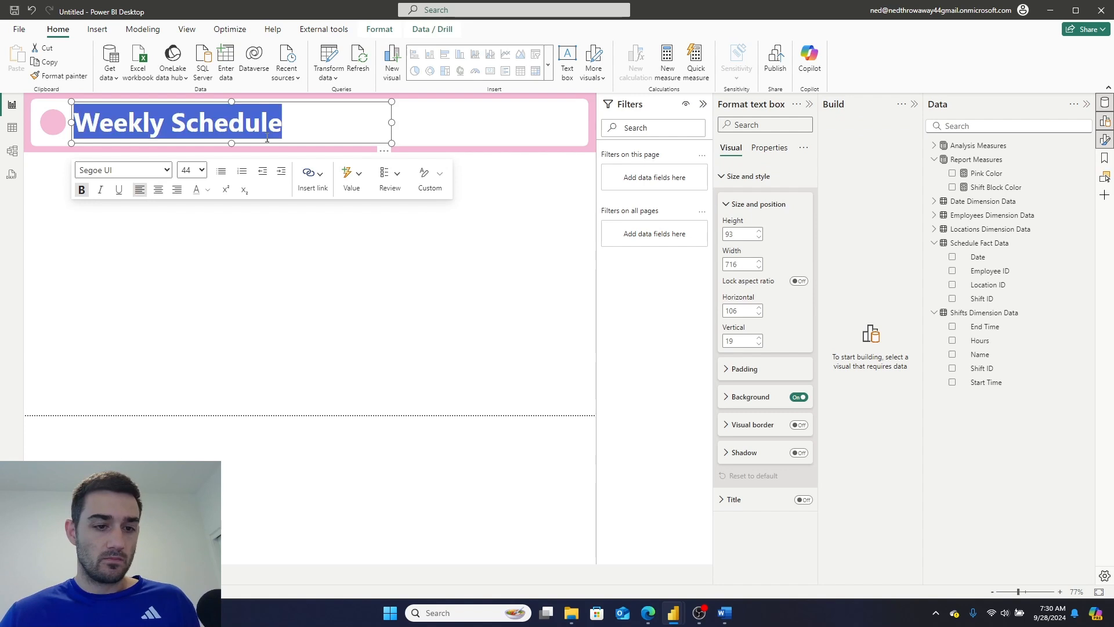
{"action": "left_click", "coordinate": [207, 190]}
{"action": "left_click", "coordinate": [226, 377]}
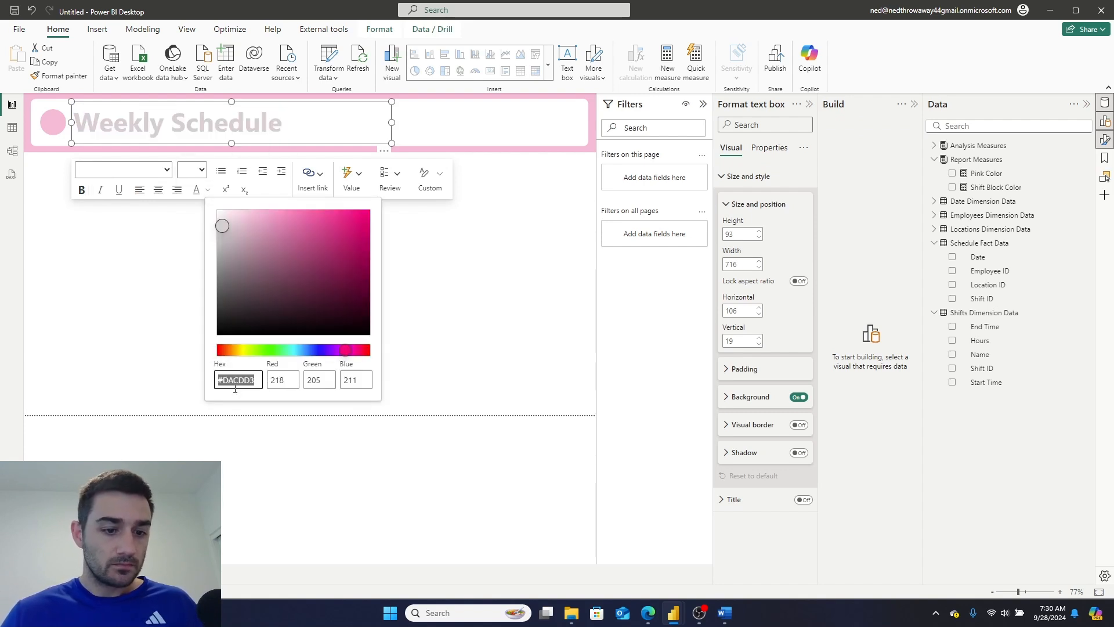
{"action": "left_click_drag", "start_coordinate": [223, 255], "coordinate": [230, 279]}
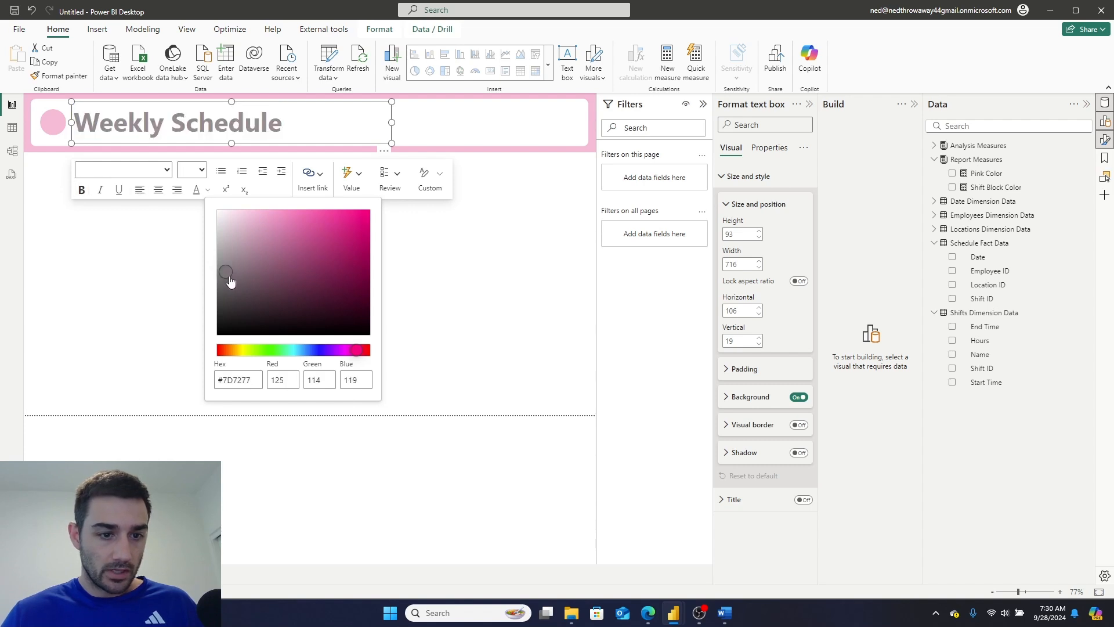
Copy the hex code #7D7277 from the Weekly Schedule title's custom font color.
{"action": "left_click", "coordinate": [144, 313]}
{"action": "left_click", "coordinate": [147, 310]}
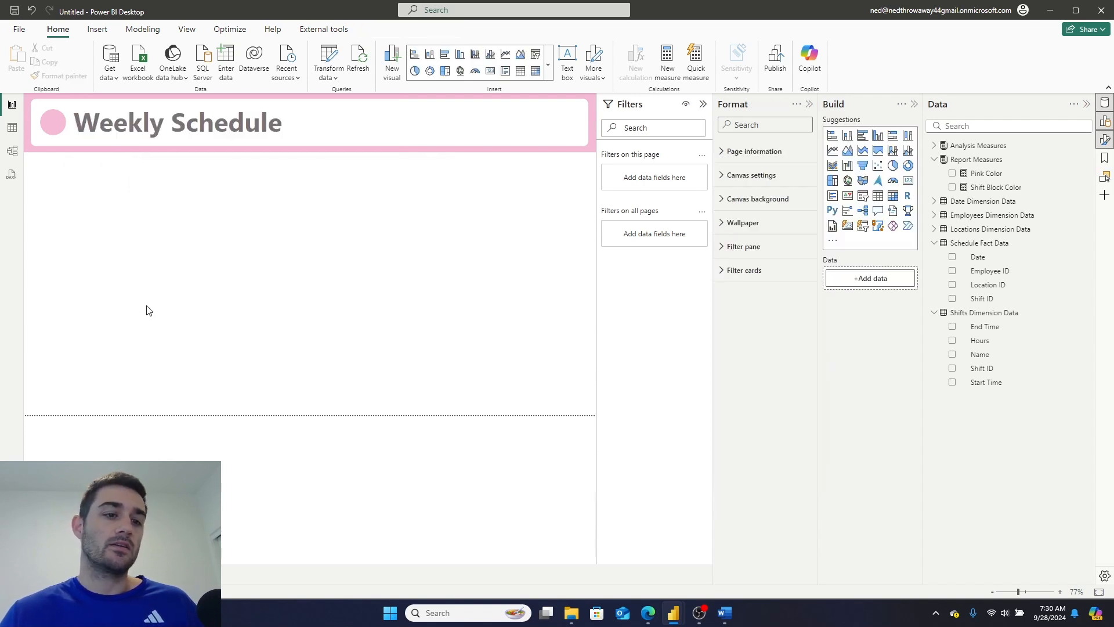
{"action": "left_click", "coordinate": [174, 128]}
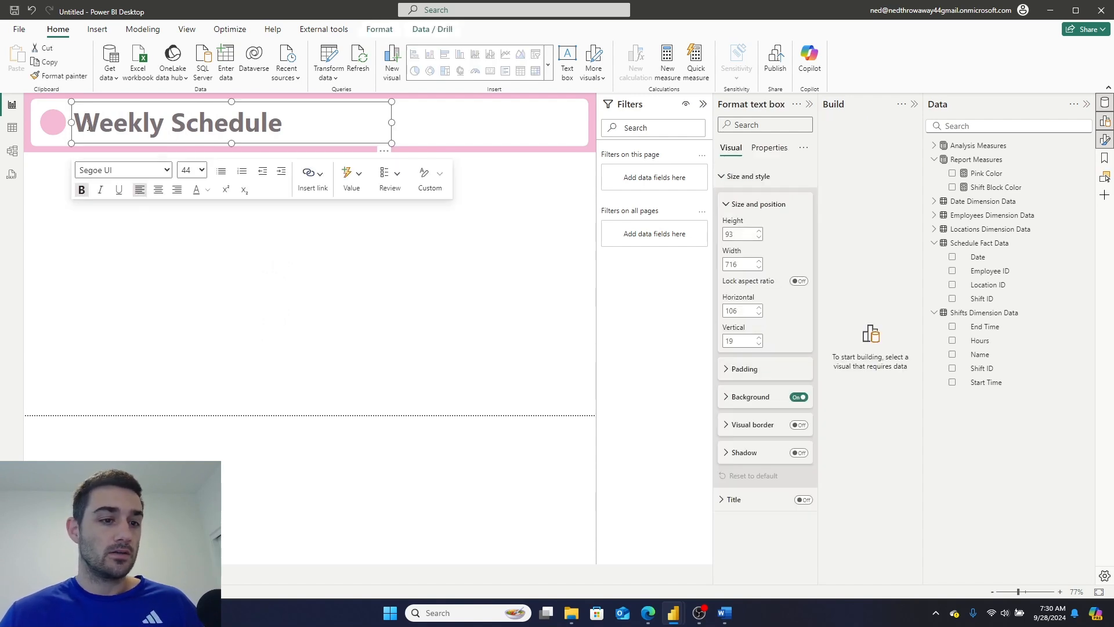
{"action": "left_click_drag", "start_coordinate": [85, 125], "coordinate": [290, 128]}
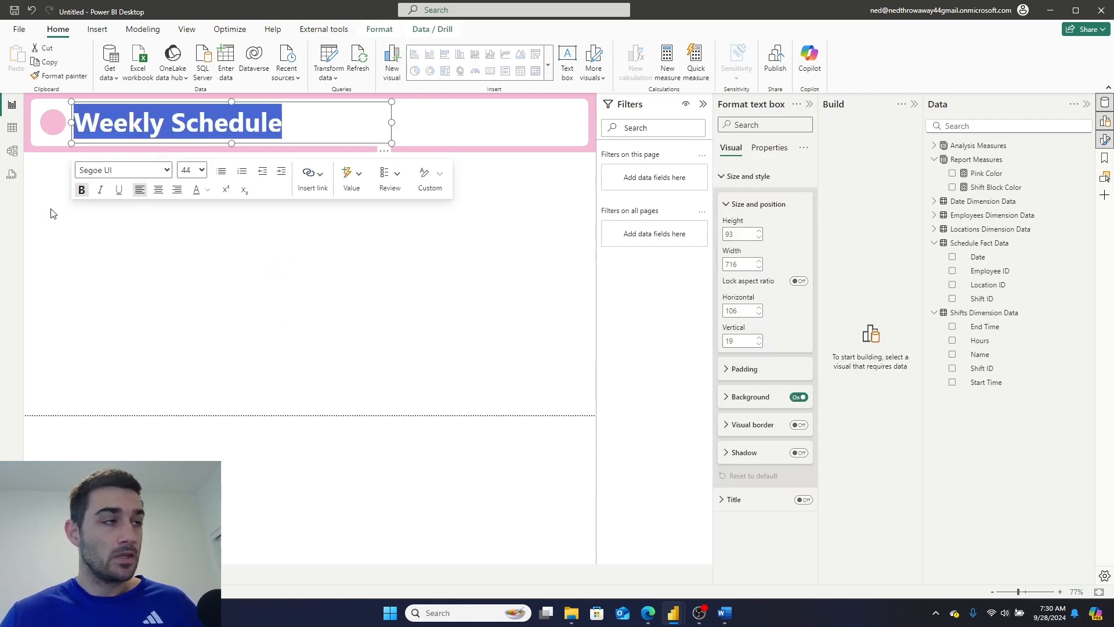
{"action": "left_click", "coordinate": [207, 190]}
{"action": "left_click", "coordinate": [251, 389]}
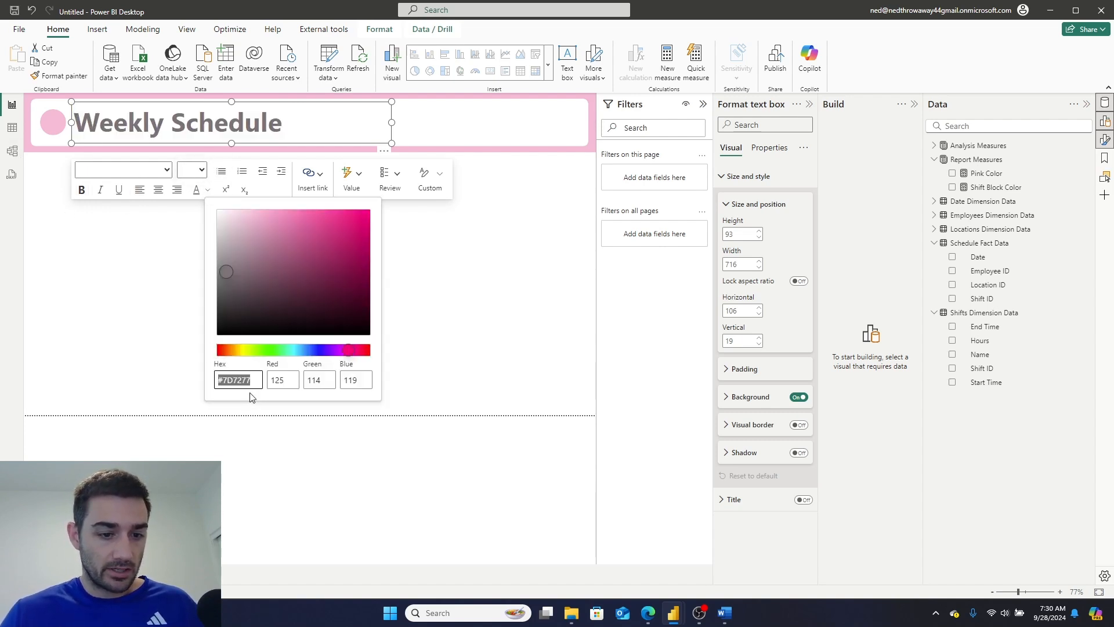
{"action": "left_click", "coordinate": [525, 366]}
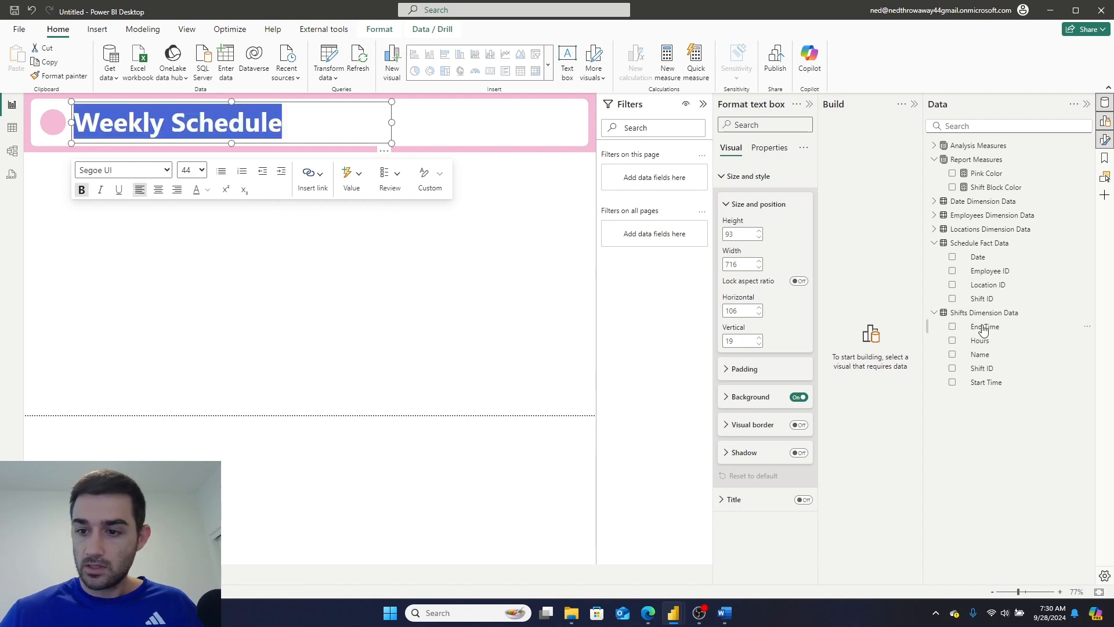
Create a Text Color measure in Report Measures that returns the hex code "#7D7277".
{"action": "left_click", "coordinate": [994, 177]}
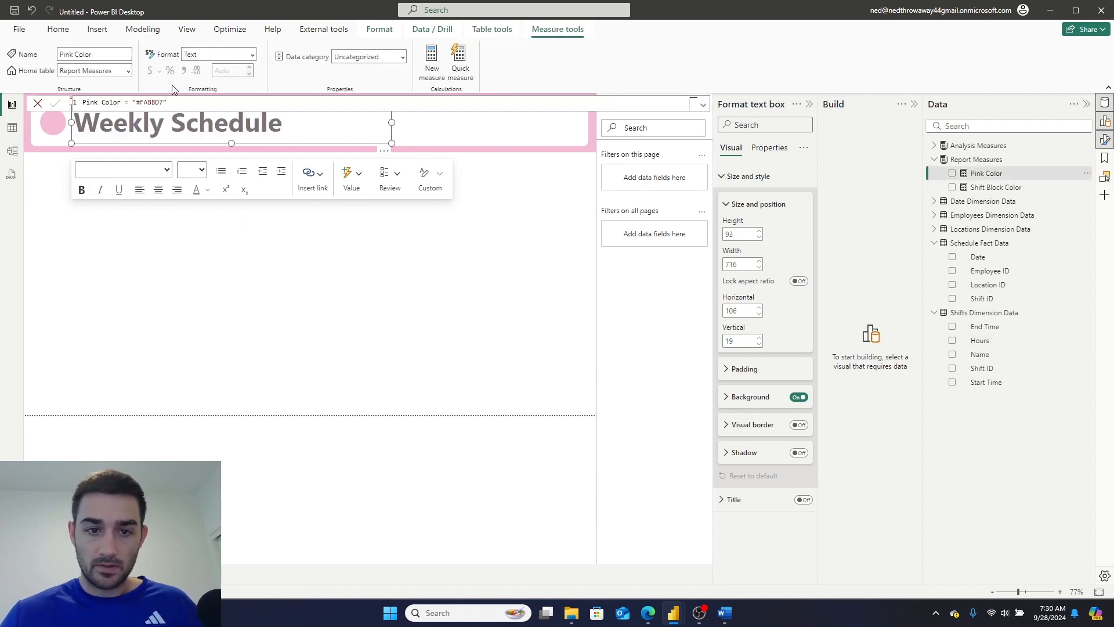
{"action": "left_click", "coordinate": [432, 57]}
{"action": "key", "text": "BackSpace"}
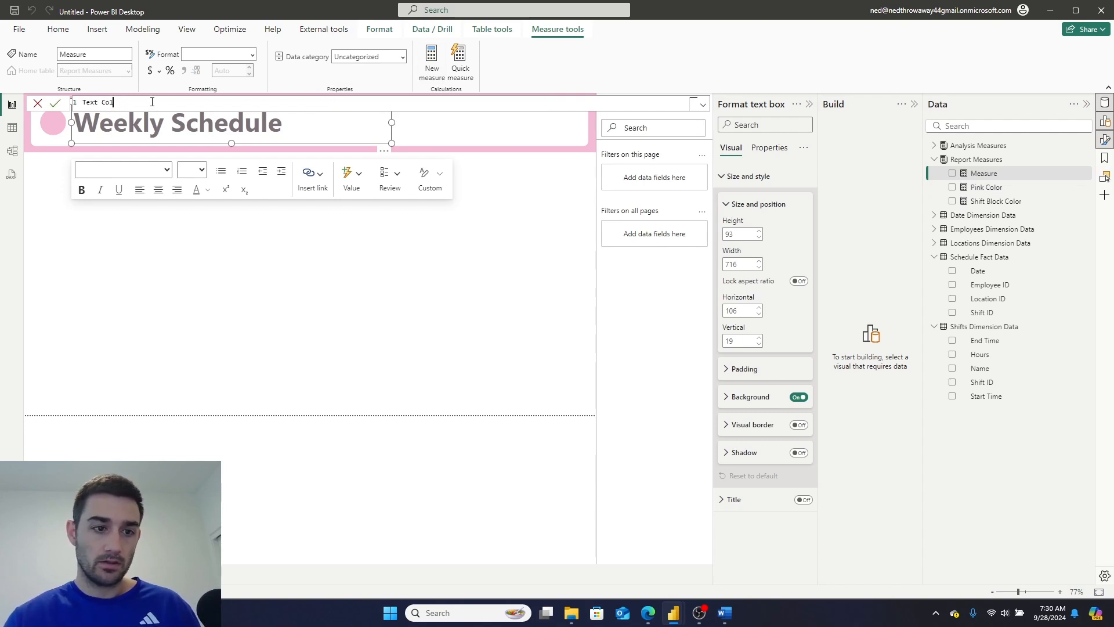
{"action": "type", "text": "Text Color = \"#7D7277\""}
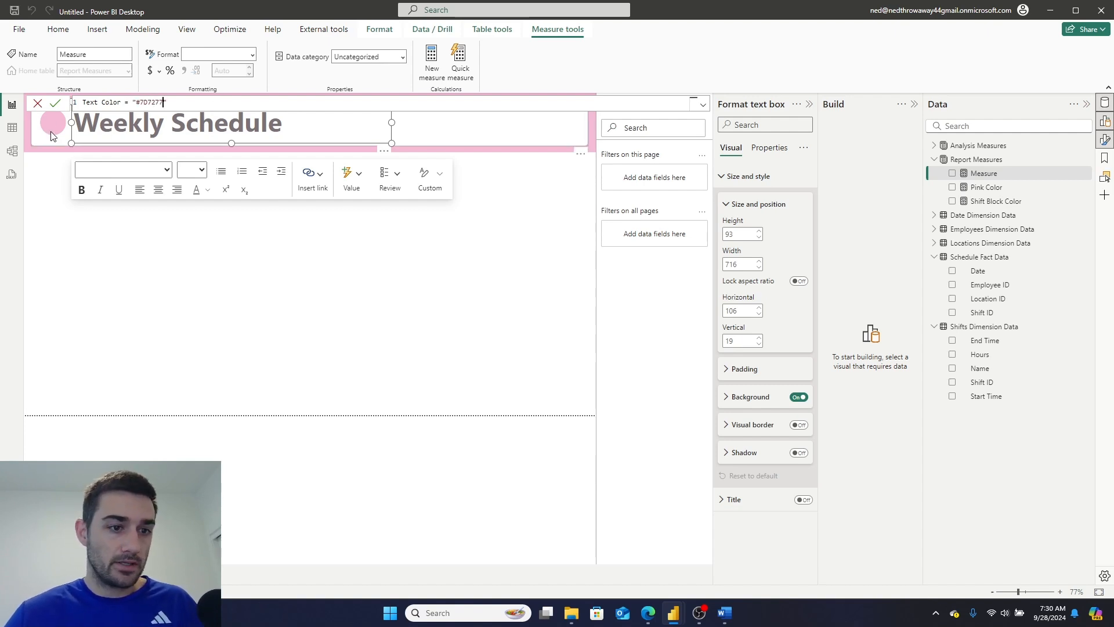
{"action": "left_click", "coordinate": [55, 103]}
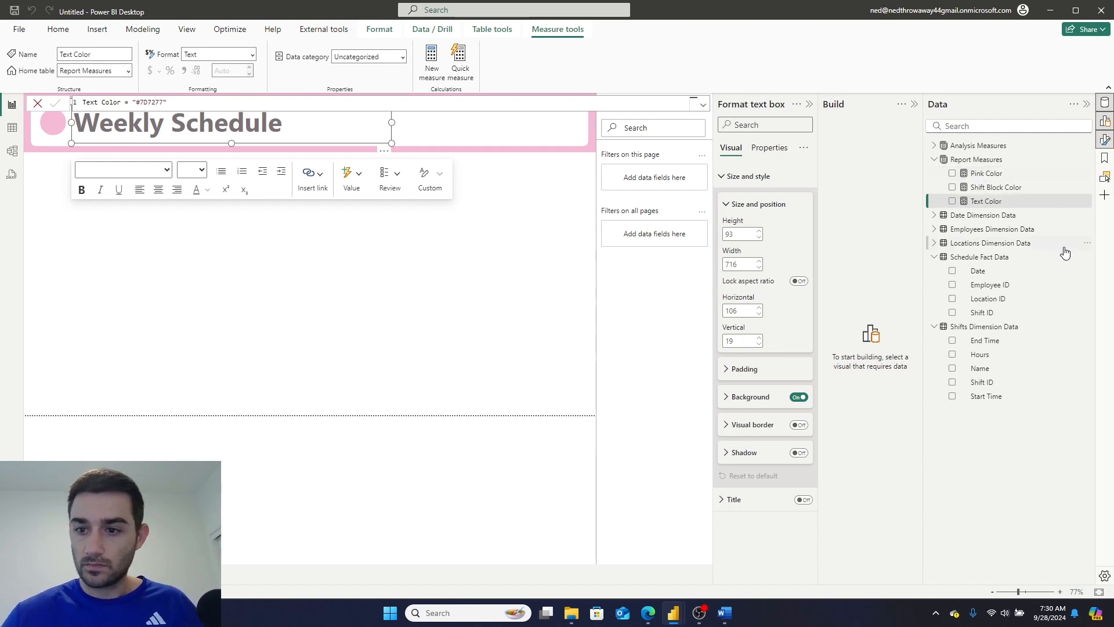
Review the report's color measures and assign Text Color to a display folder named Colors in the model view.
{"action": "left_click", "coordinate": [999, 174]}
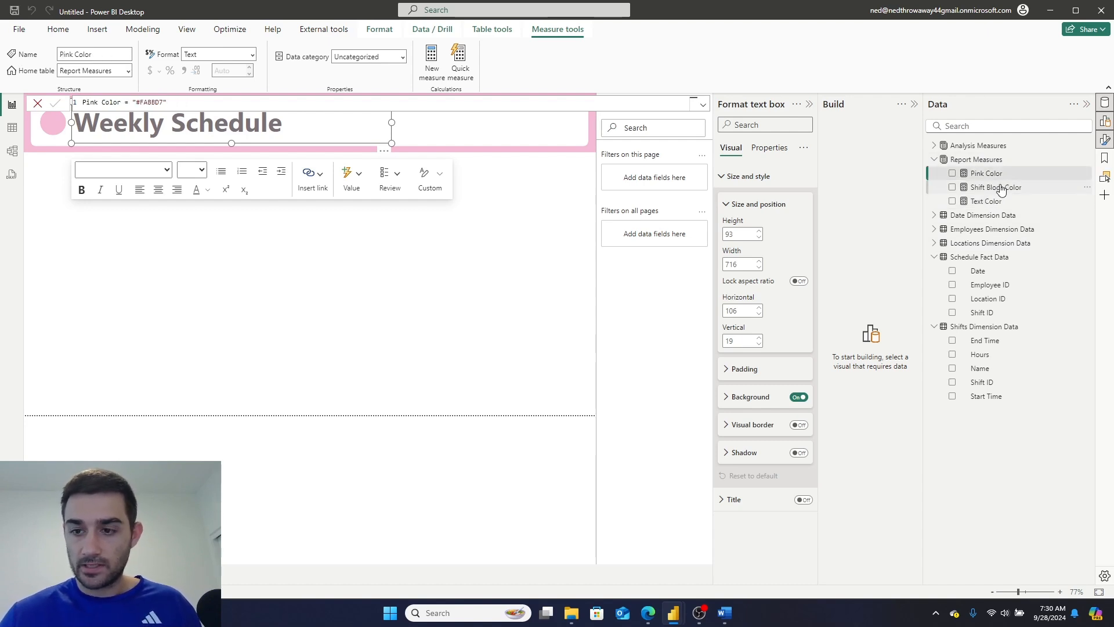
{"action": "left_click", "coordinate": [996, 187]}
{"action": "left_click", "coordinate": [992, 201]}
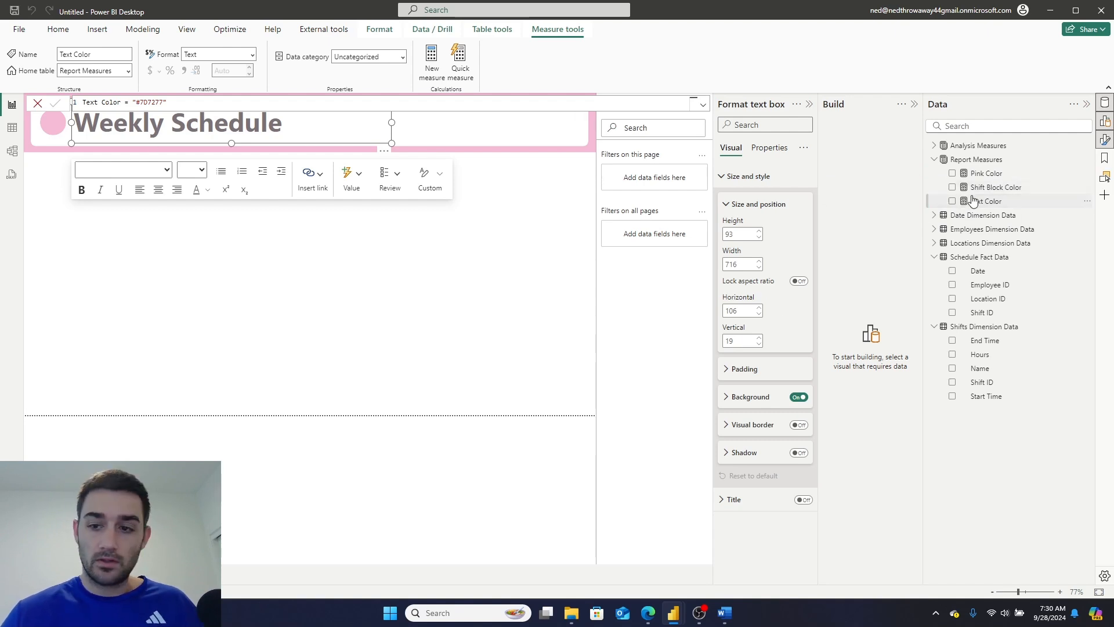
{"action": "left_click", "coordinate": [12, 128]}
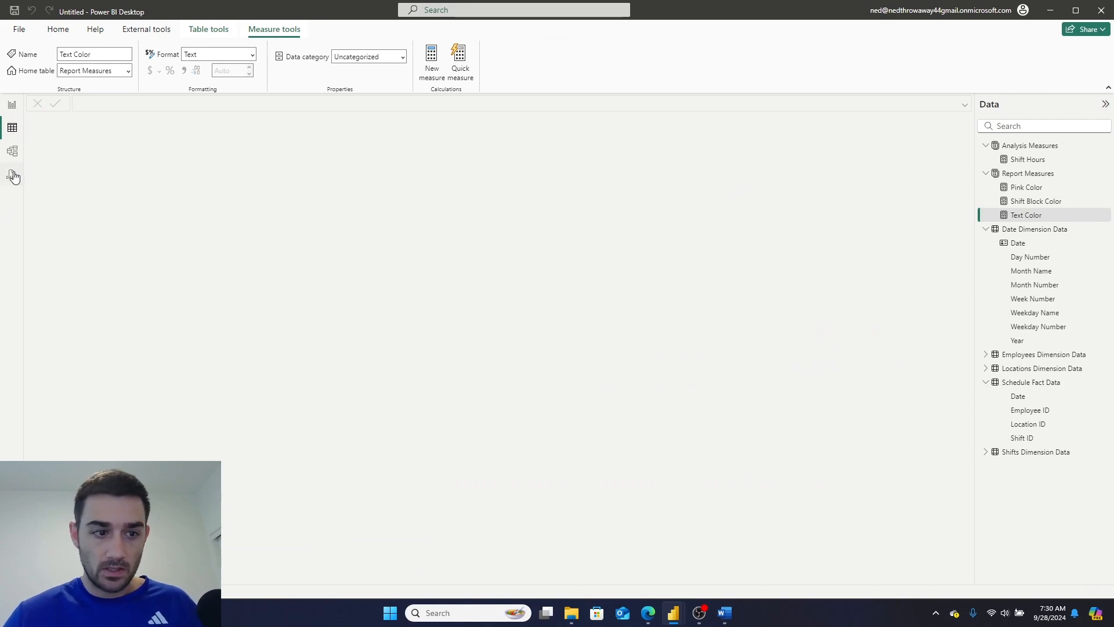
{"action": "left_click", "coordinate": [12, 151]}
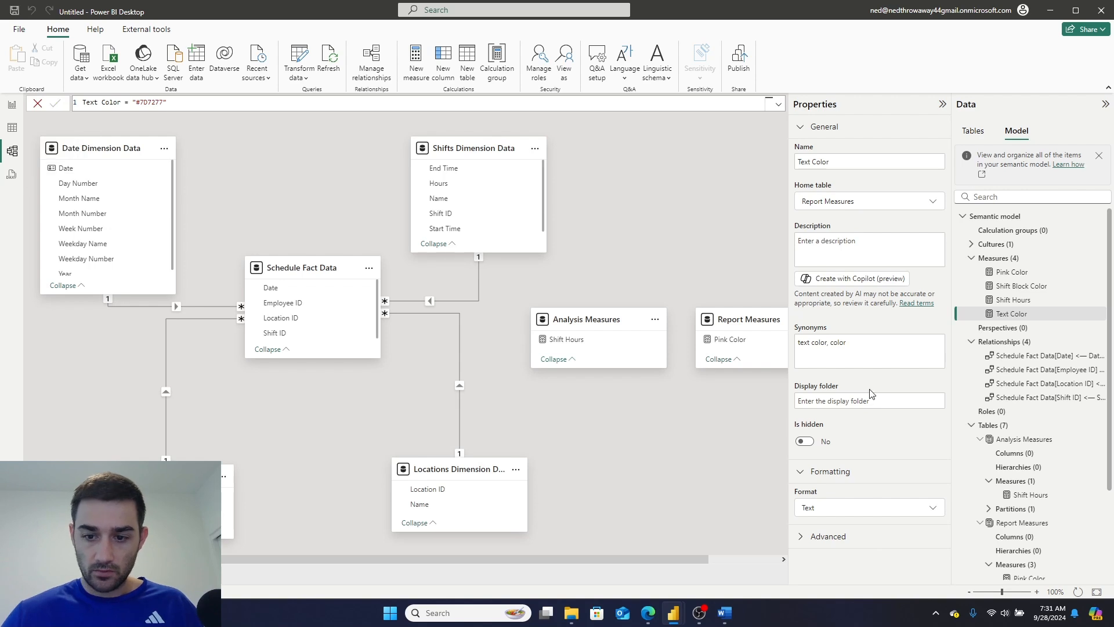
{"action": "left_click", "coordinate": [842, 400]}
{"action": "type", "text": "Colors"}
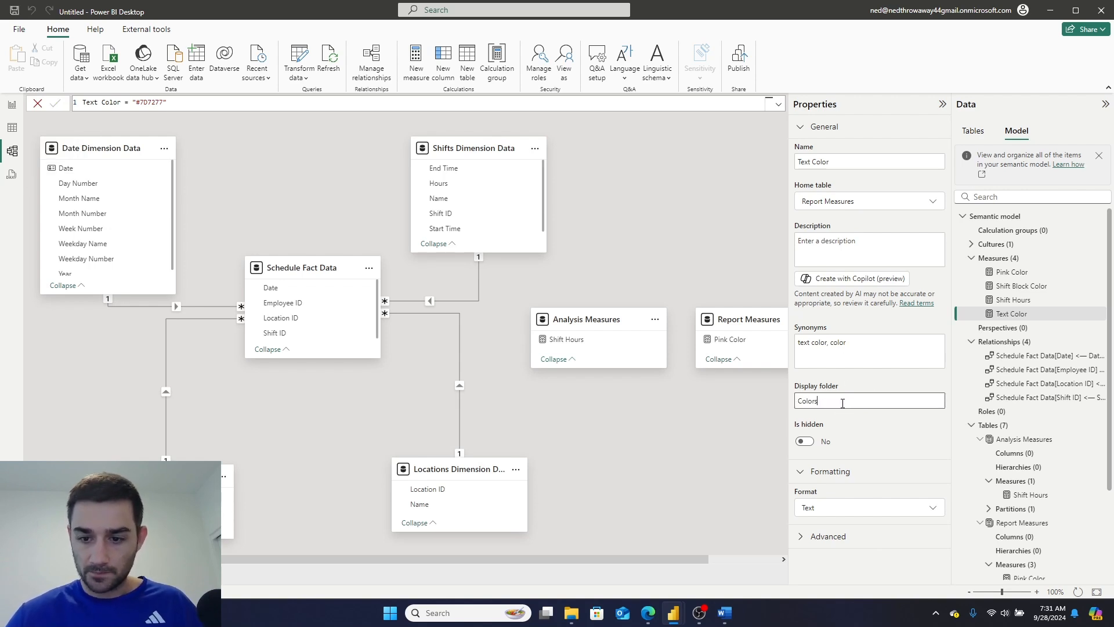
{"action": "left_click", "coordinate": [745, 461]}
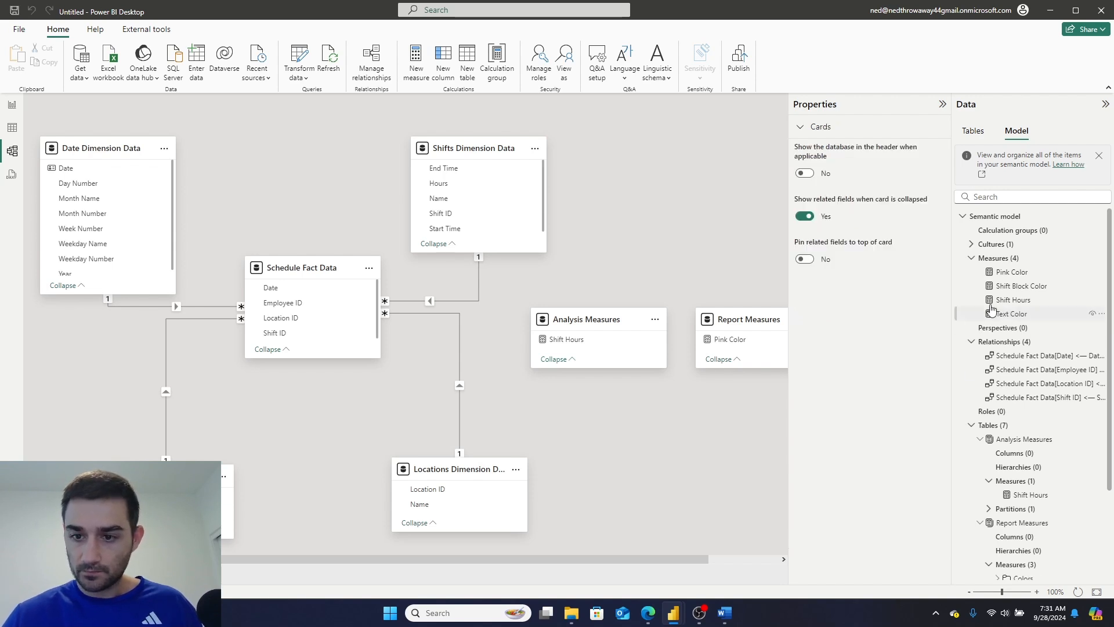
Try the Colors display folder on the Shift Hours measure and clear that folder assignment.
{"action": "left_click", "coordinate": [1025, 306]}
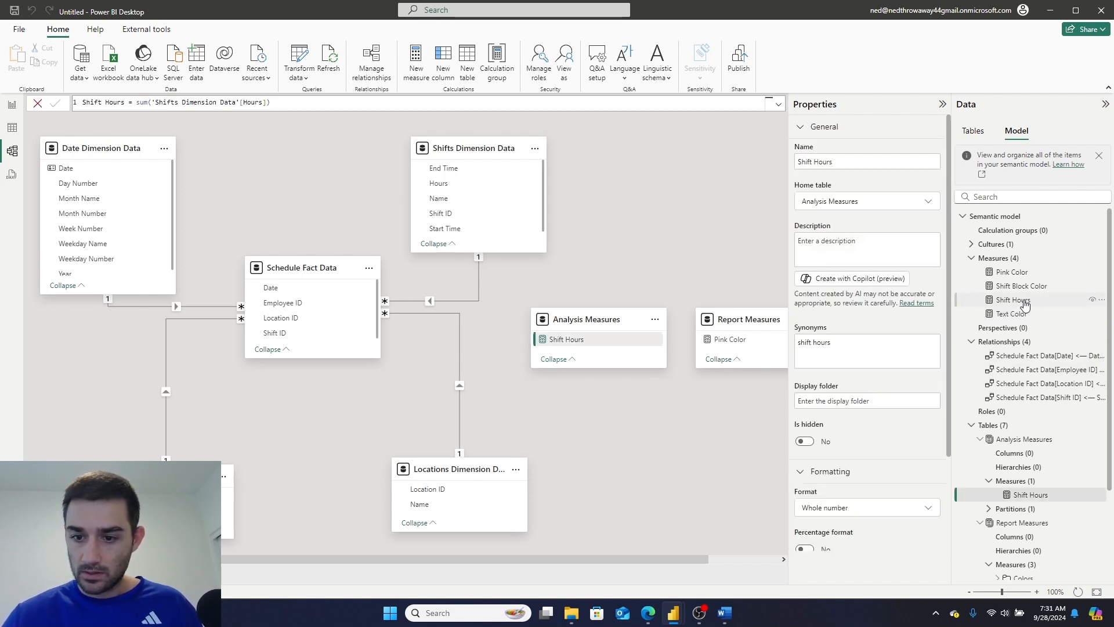
{"action": "left_click", "coordinate": [861, 400]}
{"action": "type", "text": "Colors"}
{"action": "key", "text": "Return"}
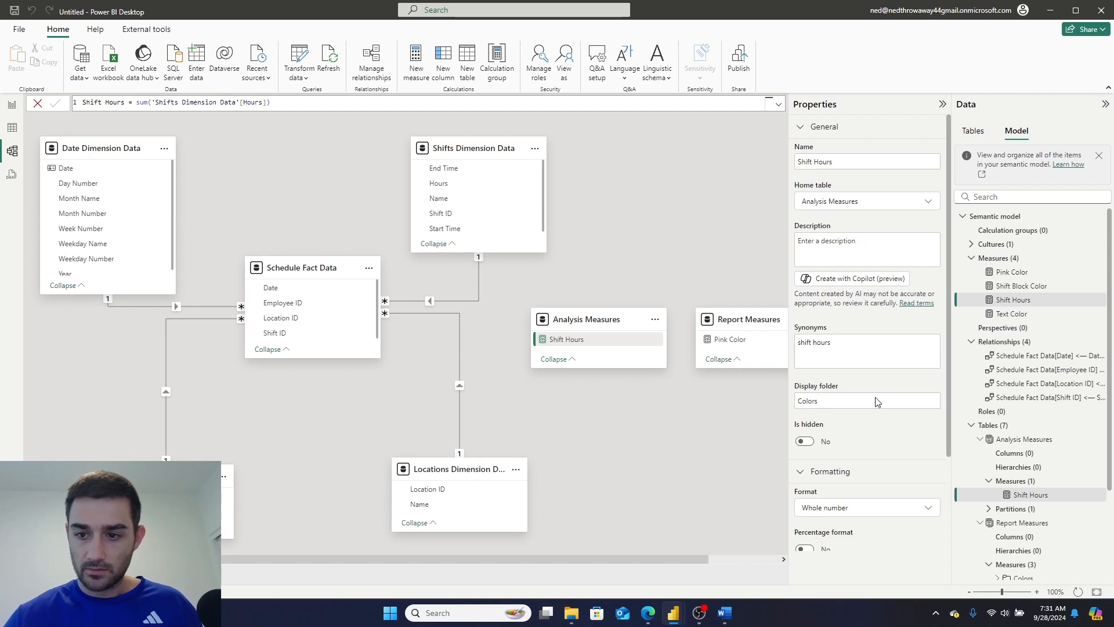
{"action": "left_click", "coordinate": [975, 132]}
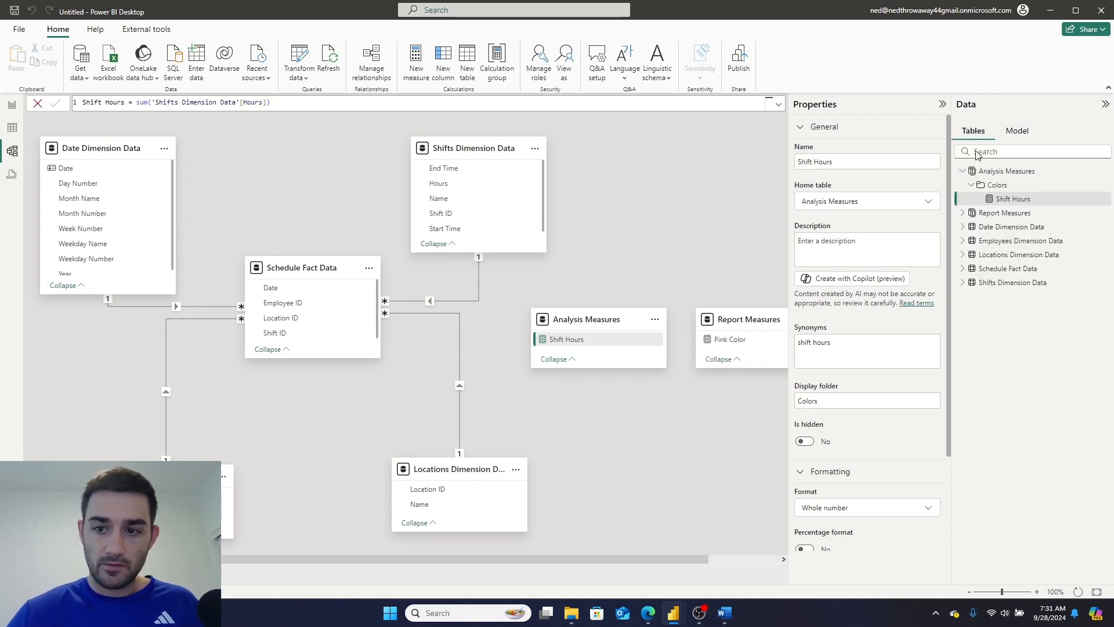
{"action": "left_click", "coordinate": [972, 185]}
{"action": "left_click", "coordinate": [971, 186]}
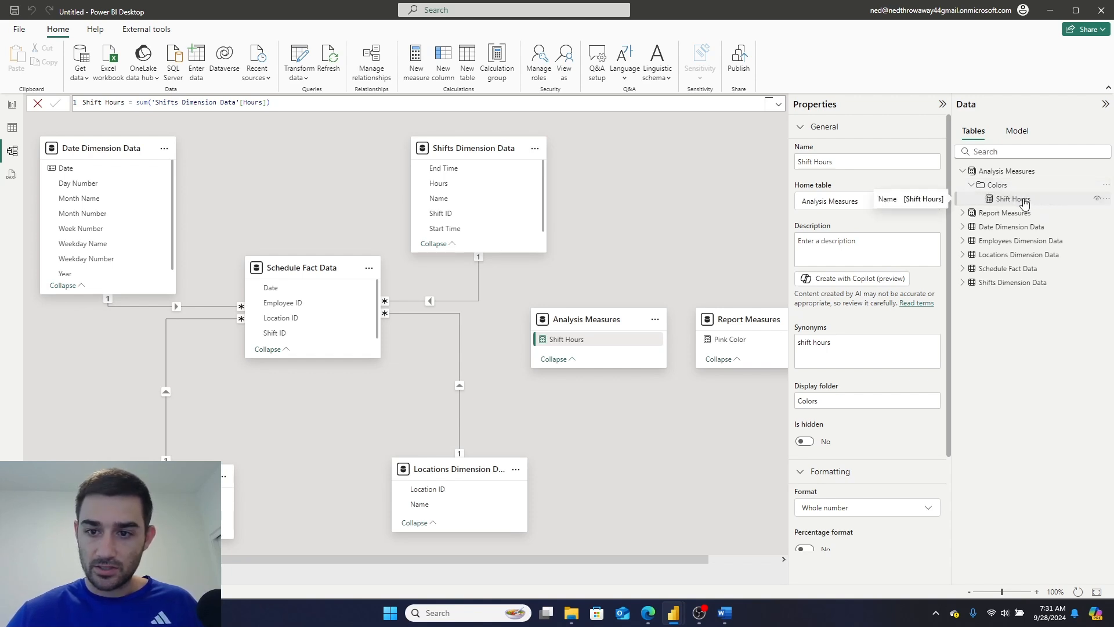
{"action": "double_click", "coordinate": [809, 400]}
{"action": "key", "text": "BackSpace"}
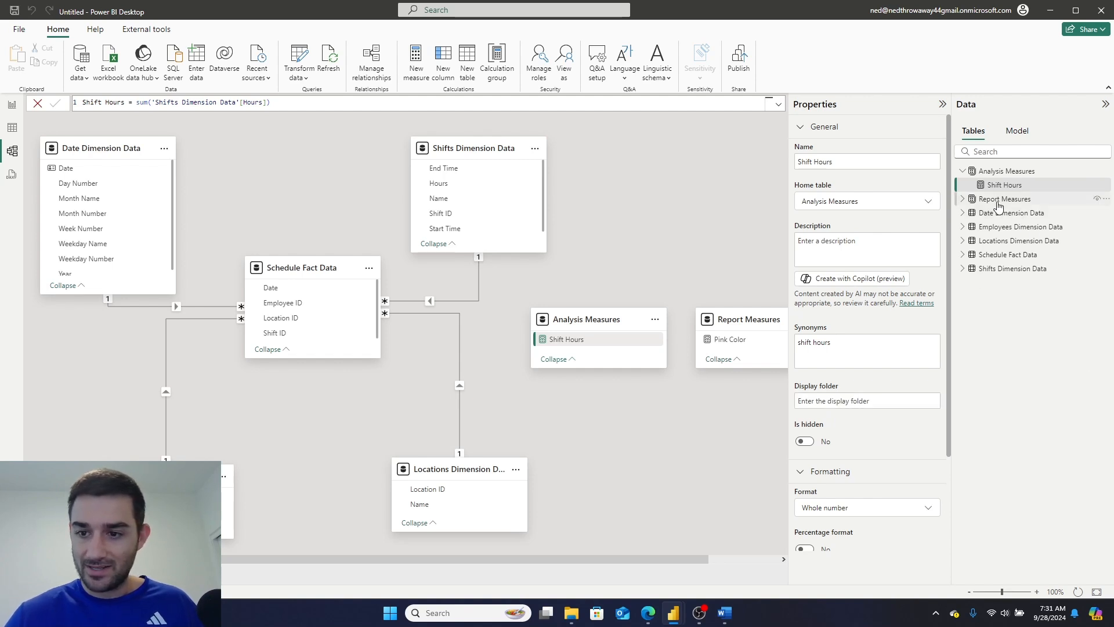
Move the Pink Color measure in Report Measures into the Colors display folder.
{"action": "left_click", "coordinate": [962, 198]}
{"action": "left_click", "coordinate": [999, 227]}
{"action": "left_click", "coordinate": [839, 401]}
{"action": "type", "text": "Colors"}
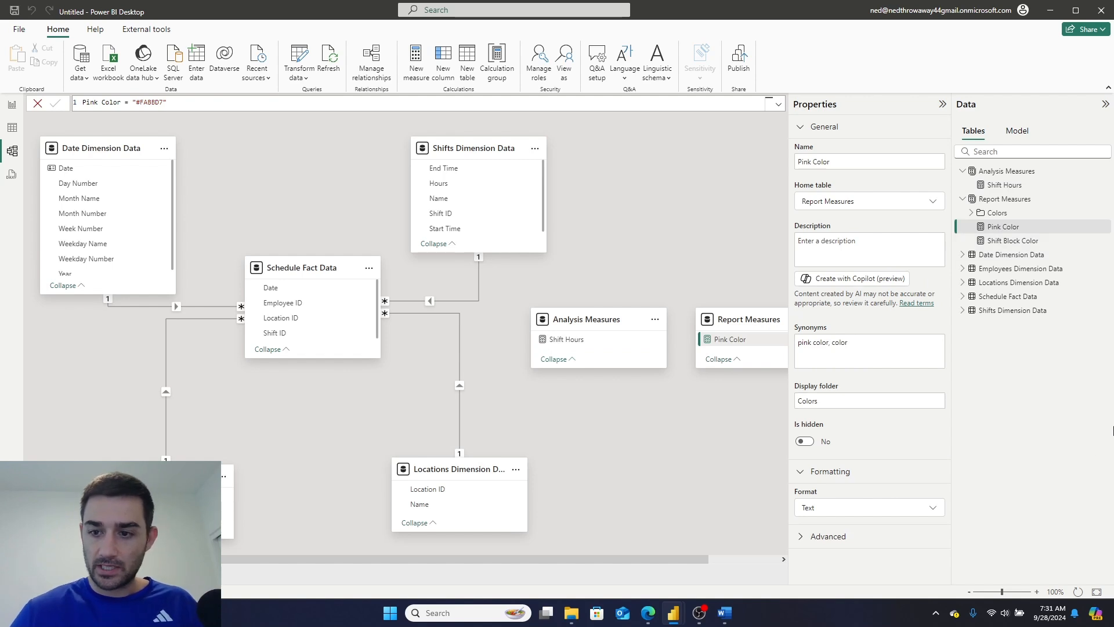
{"action": "key", "text": "Return"}
Move the Shift Block Color measure into the Colors display folder and collapse the folder.
{"action": "left_click", "coordinate": [1033, 255]}
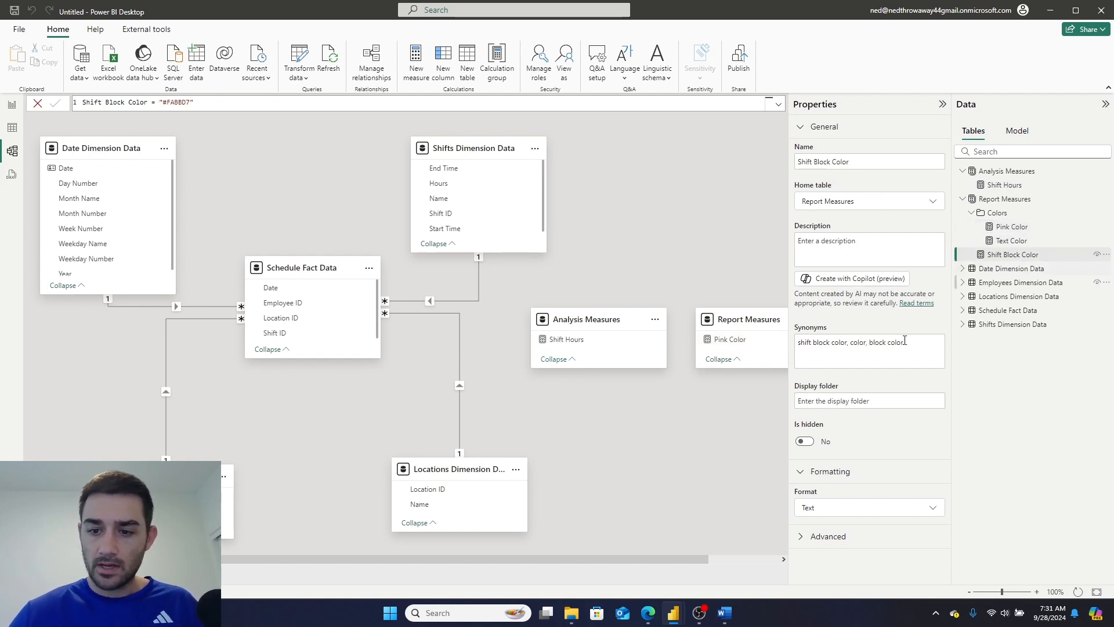
{"action": "left_click", "coordinate": [843, 402]}
{"action": "type", "text": "Colors"}
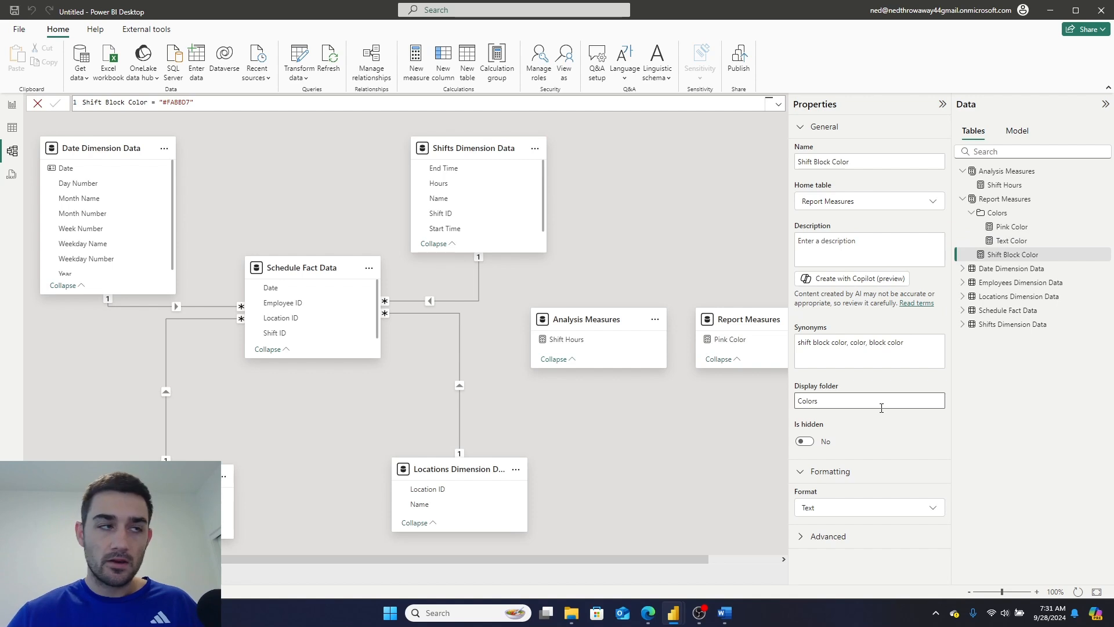
{"action": "key", "text": "Return"}
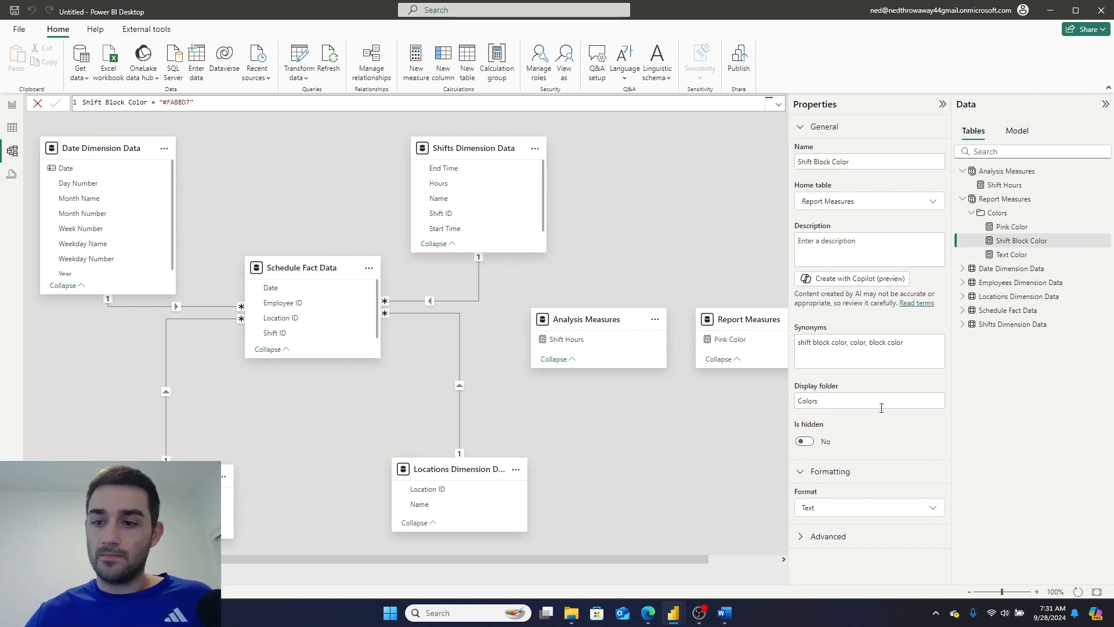
{"action": "left_click", "coordinate": [971, 215]}
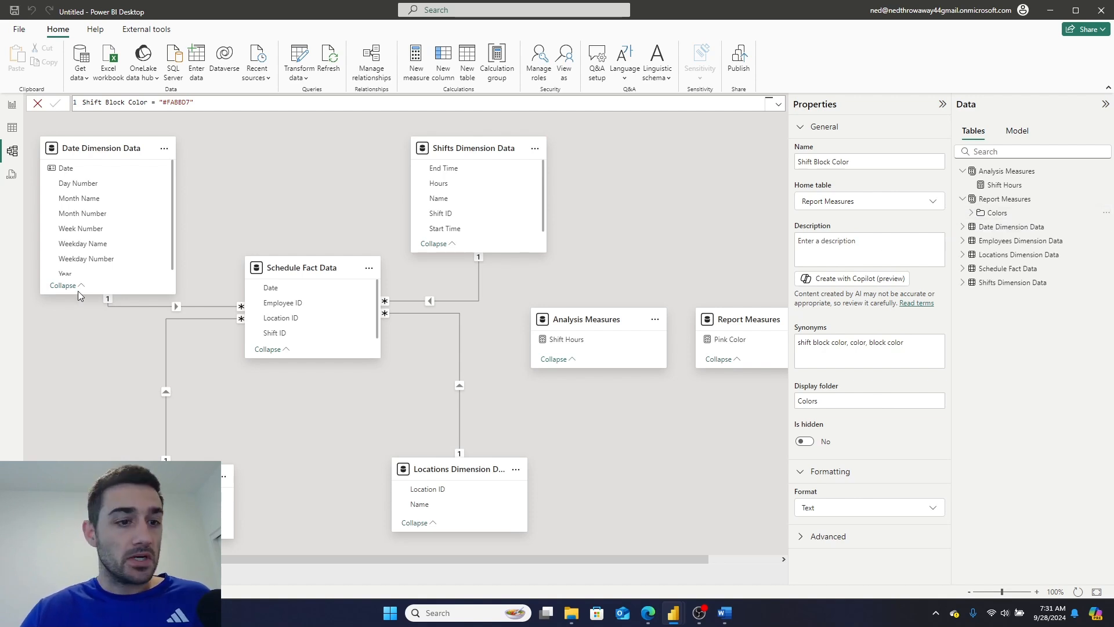
Return to the report view and collapse the Colors folder under Report Measures.
{"action": "left_click", "coordinate": [18, 134]}
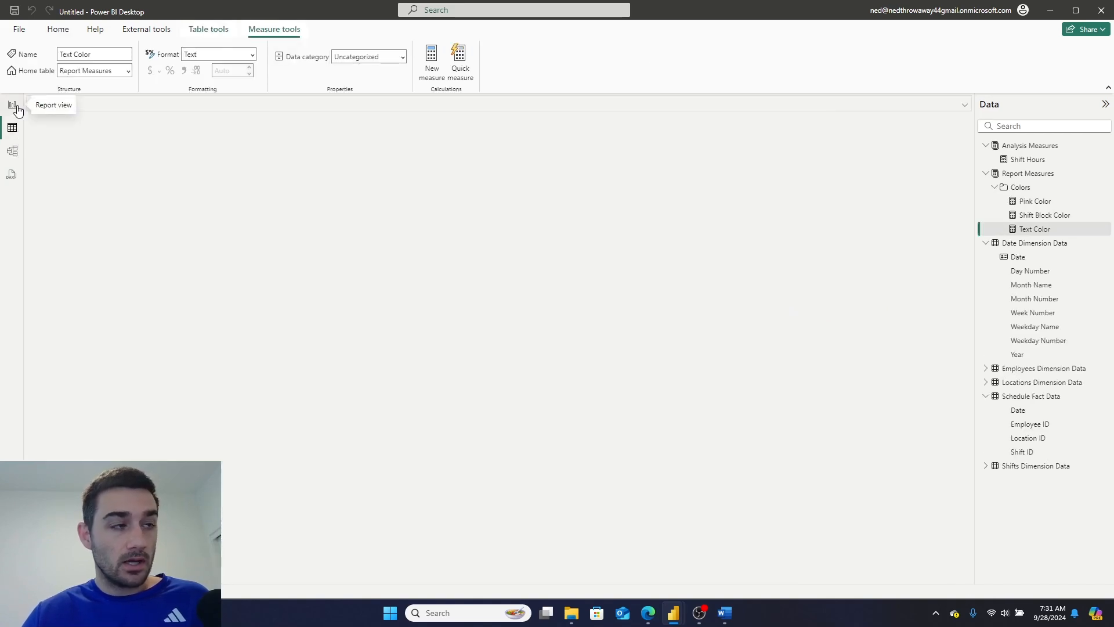
{"action": "left_click", "coordinate": [17, 109]}
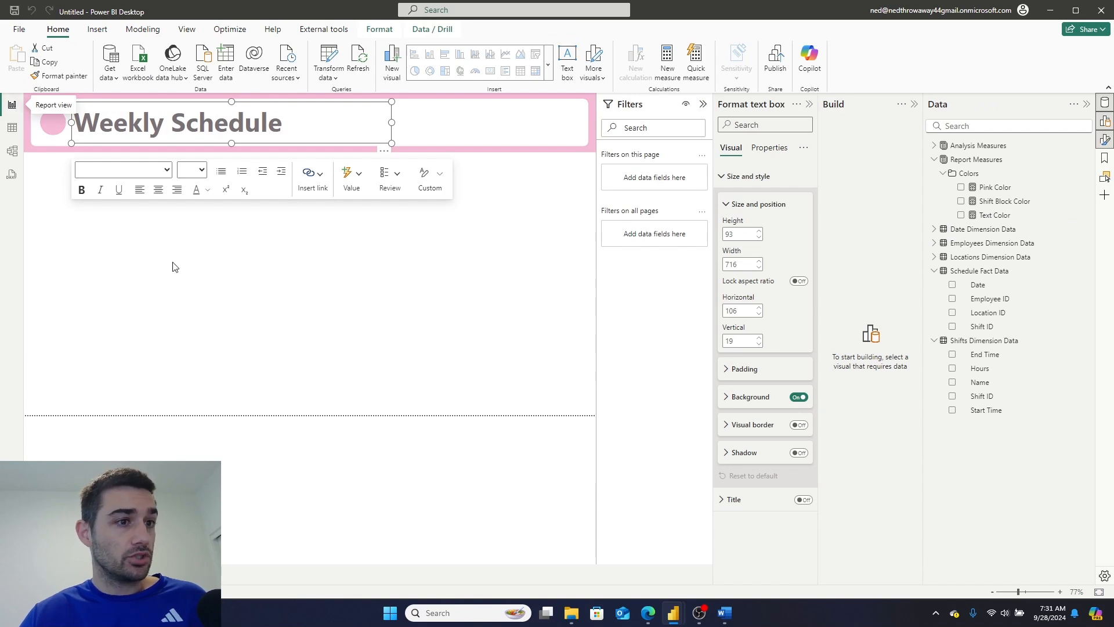
{"action": "left_click", "coordinate": [316, 344]}
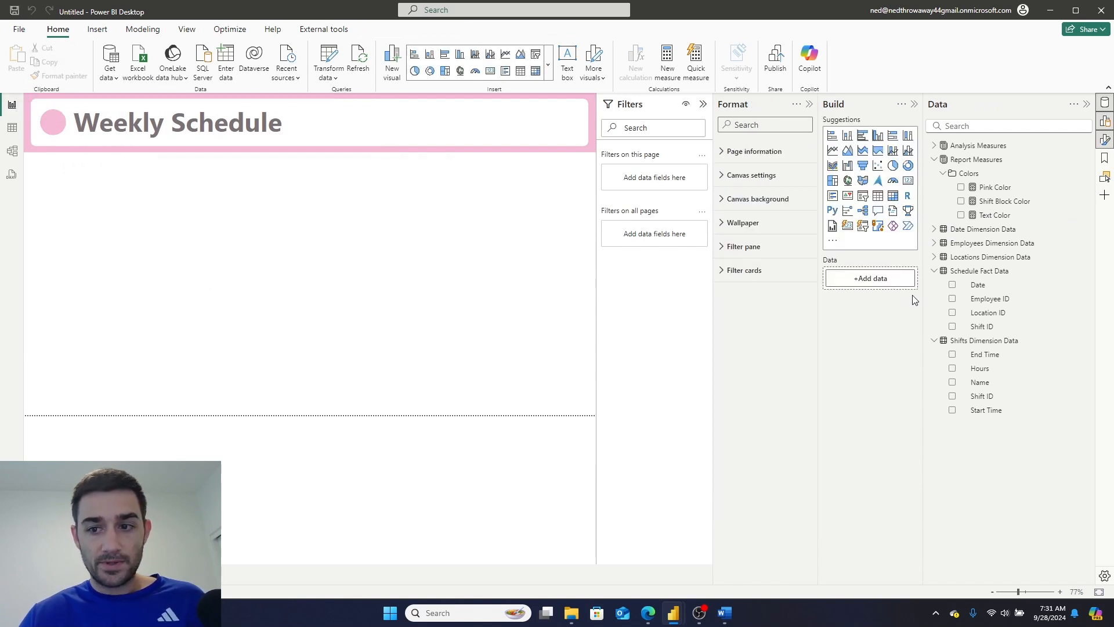
{"action": "left_click", "coordinate": [943, 174]}
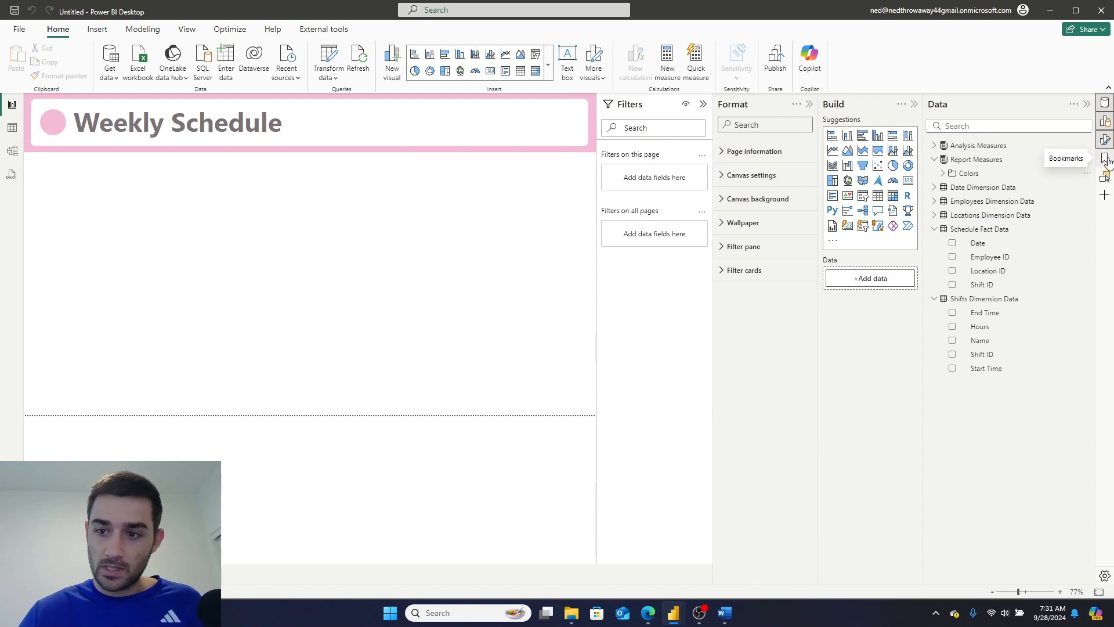
Show the page's layer order and rename the pink banner background shape as Pink Box.
{"action": "left_click", "coordinate": [1105, 178]}
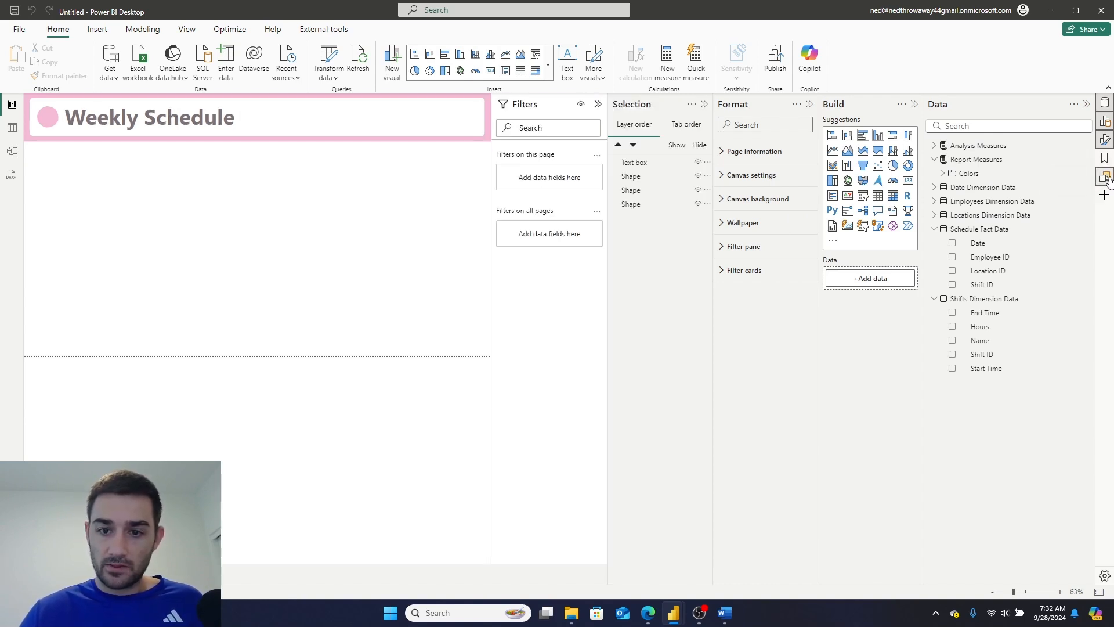
{"action": "left_click", "coordinate": [638, 210]}
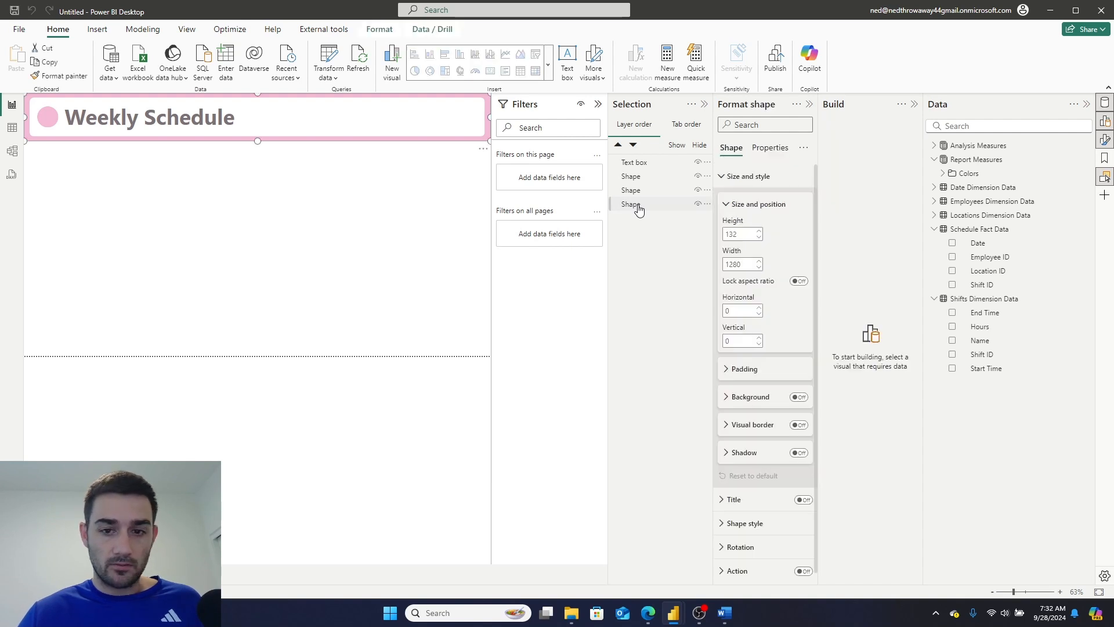
{"action": "double_click", "coordinate": [638, 206]}
{"action": "type", "text": "Pink Box"}
{"action": "key", "text": "Return"}
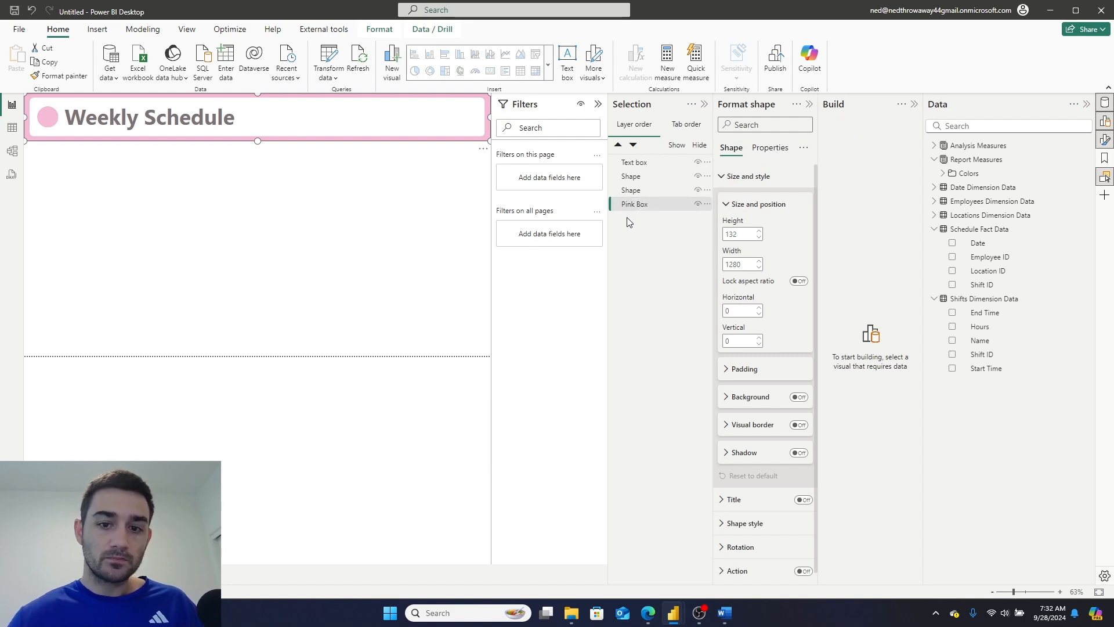
Rename the white banner shape just above Pink Box in the layer order as White Rounded Rectangle.
{"action": "left_click", "coordinate": [638, 193]}
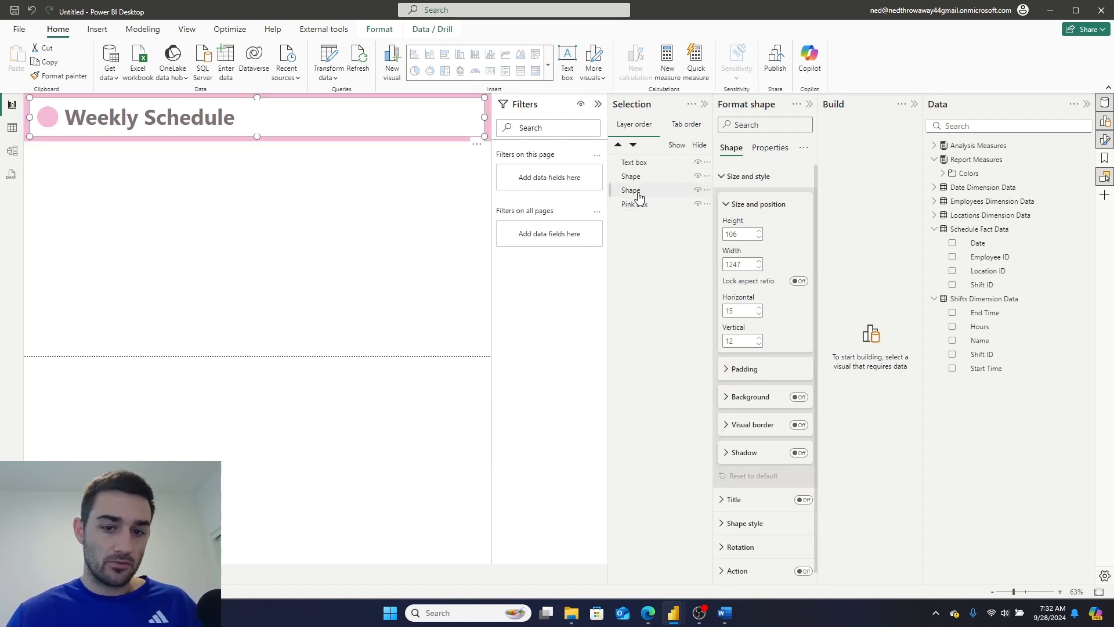
{"action": "double_click", "coordinate": [638, 194]}
{"action": "key", "text": "BackSpace"}
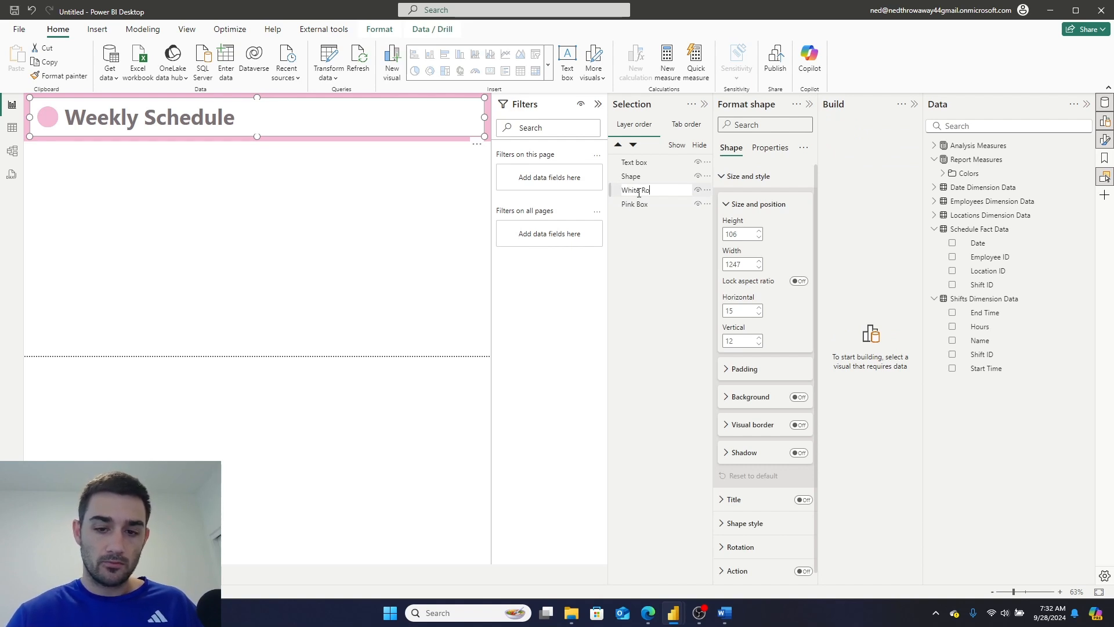
{"action": "type", "text": "White Rounded Rectangle"}
{"action": "key", "text": "Return"}
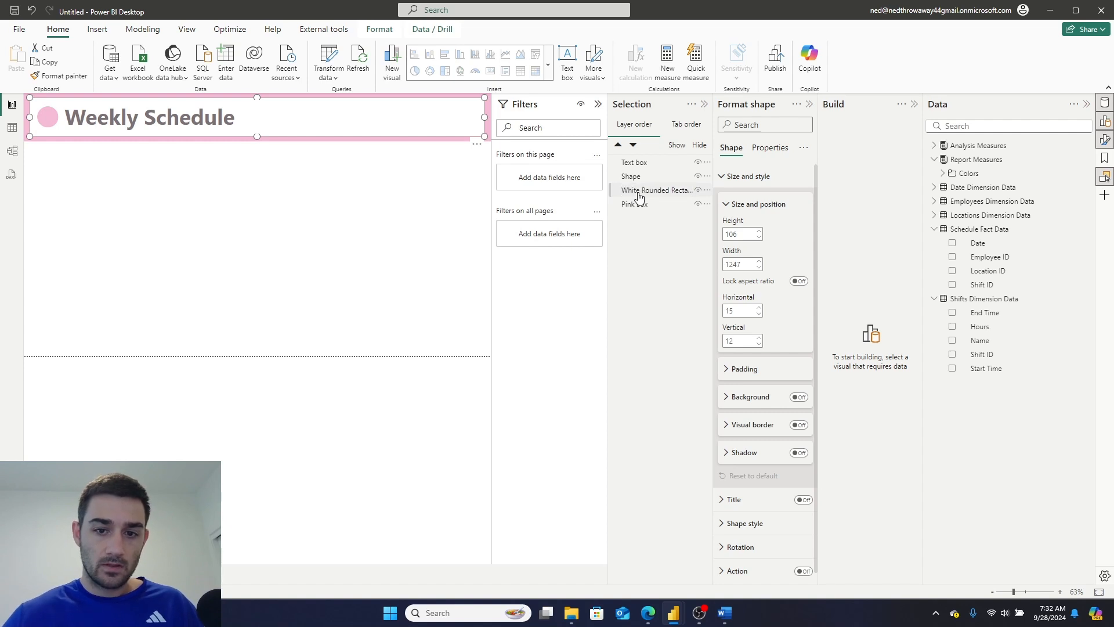
Rename the banner's circle shape in the layer order as Circle Icon.
{"action": "left_click", "coordinate": [636, 180]}
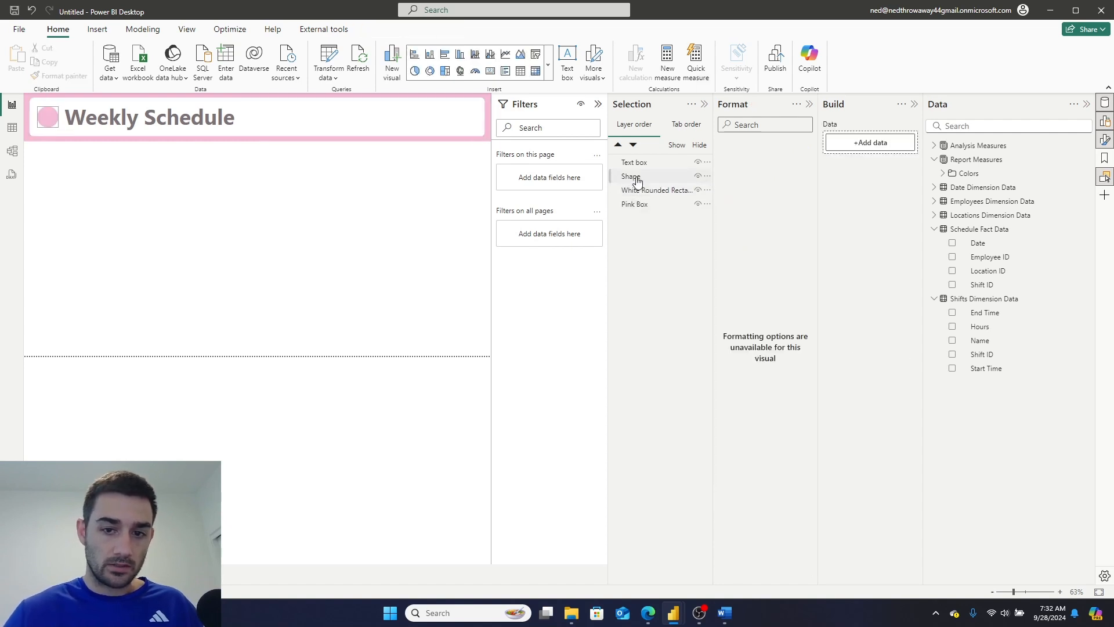
{"action": "double_click", "coordinate": [637, 177]}
{"action": "key", "text": "BackSpace"}
{"action": "type", "text": "Circle Icon"}
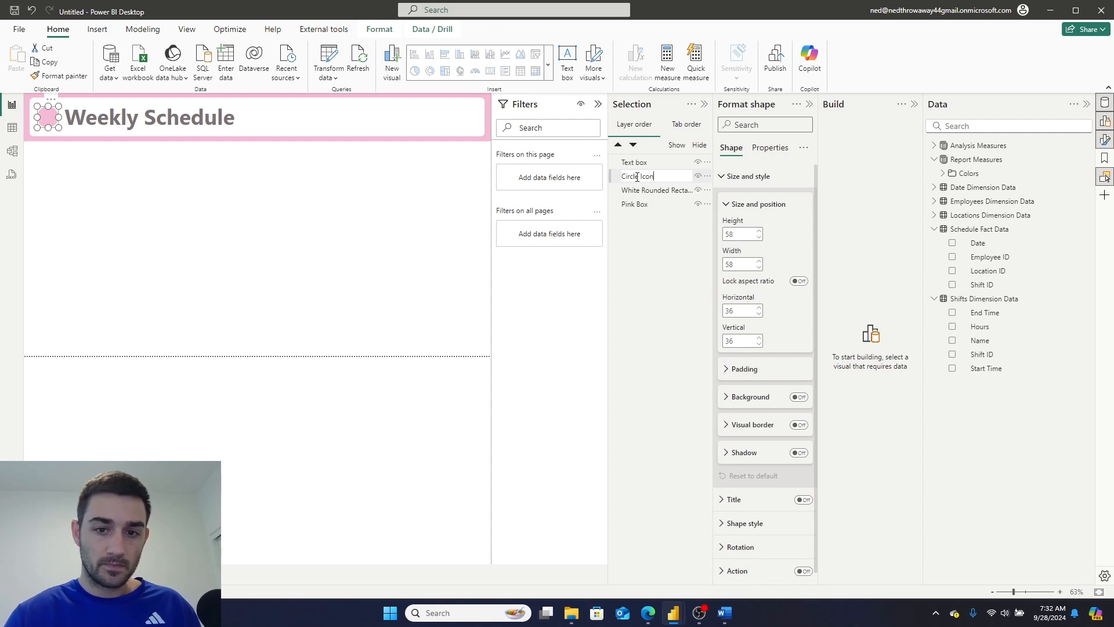
{"action": "key", "text": "Return"}
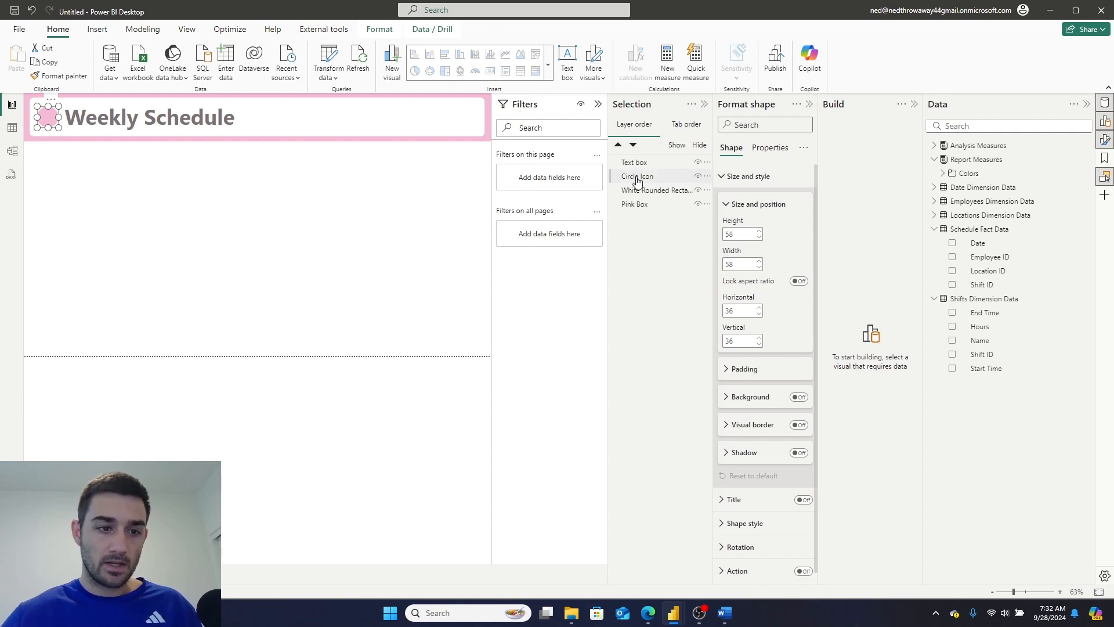
Rename the banner's text box in the layer order as Header Text.
{"action": "double_click", "coordinate": [635, 163]}
{"action": "key", "text": "BackSpace"}
{"action": "type", "text": "Header Te"}
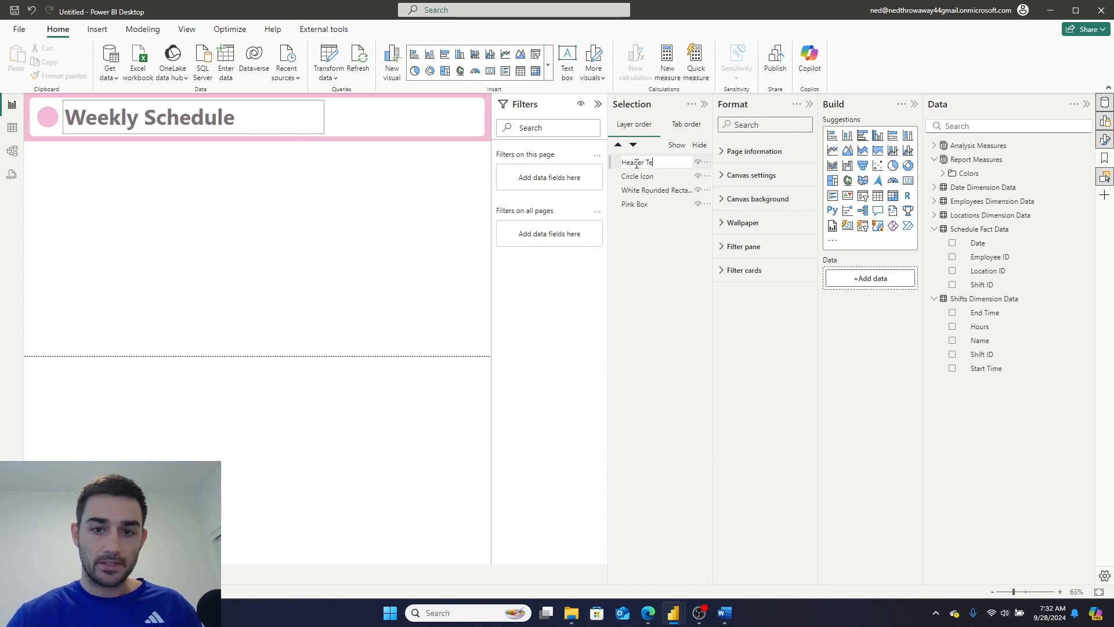
{"action": "type", "text": "xt"}
{"action": "key", "text": "Return"}
Group the Header Text, Circle Icon, White Rounded Rectangle and Pink Box layers together.
{"action": "left_click", "coordinate": [631, 164]}
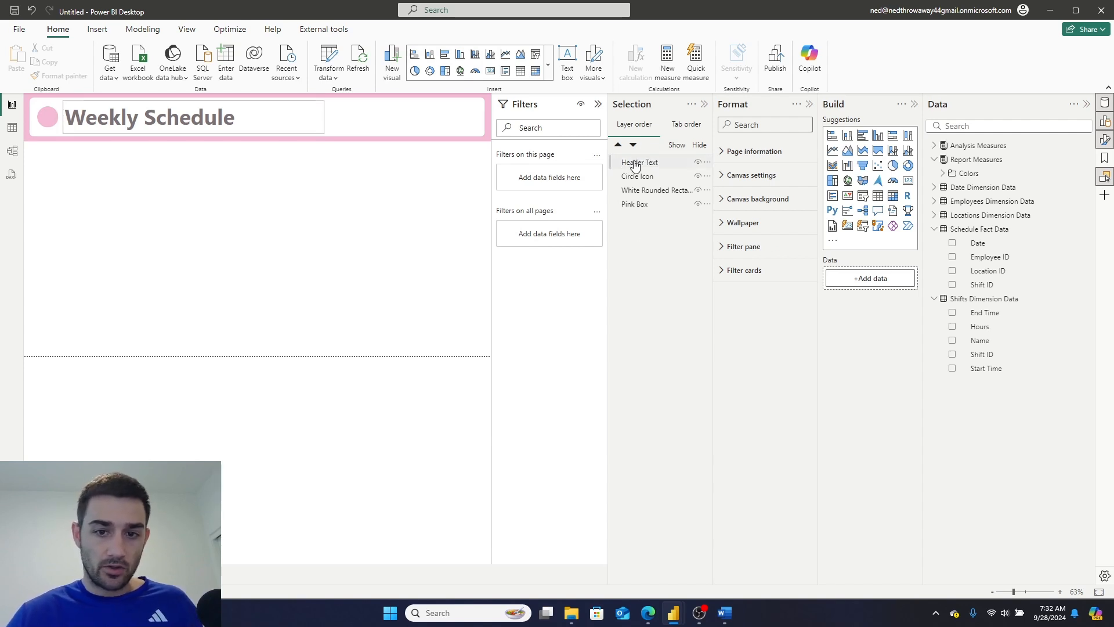
{"action": "left_click", "coordinate": [633, 177], "text": "ctrl"}
{"action": "left_click", "coordinate": [636, 193], "text": "ctrl"}
{"action": "left_click", "coordinate": [634, 205], "text": "ctrl"}
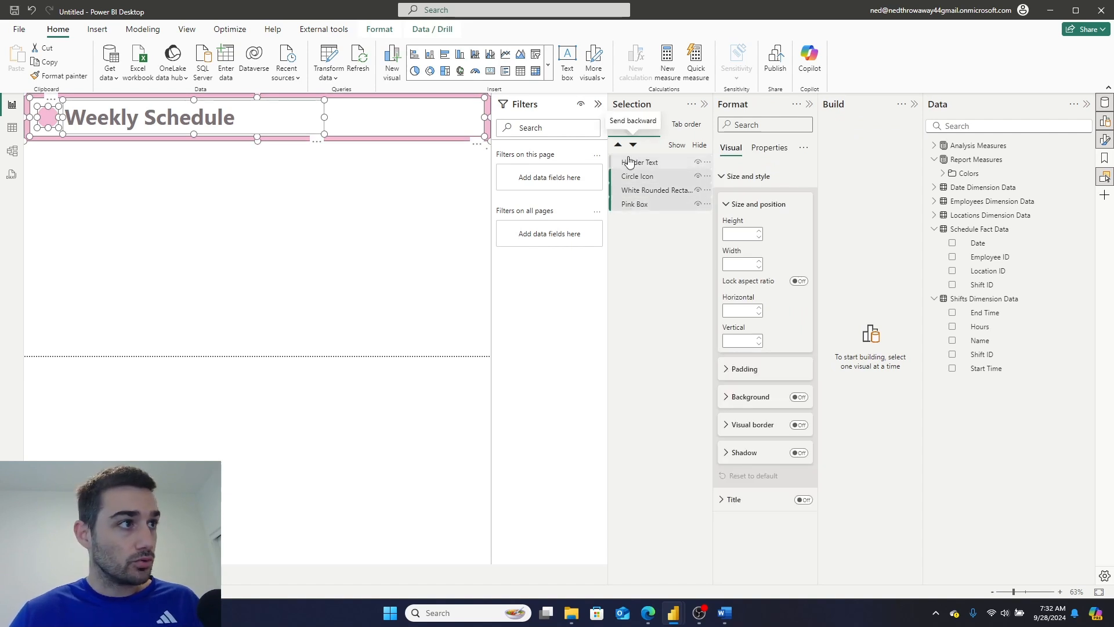
{"action": "right_click", "coordinate": [641, 177]}
{"action": "mouse_move", "coordinate": [661, 184]}
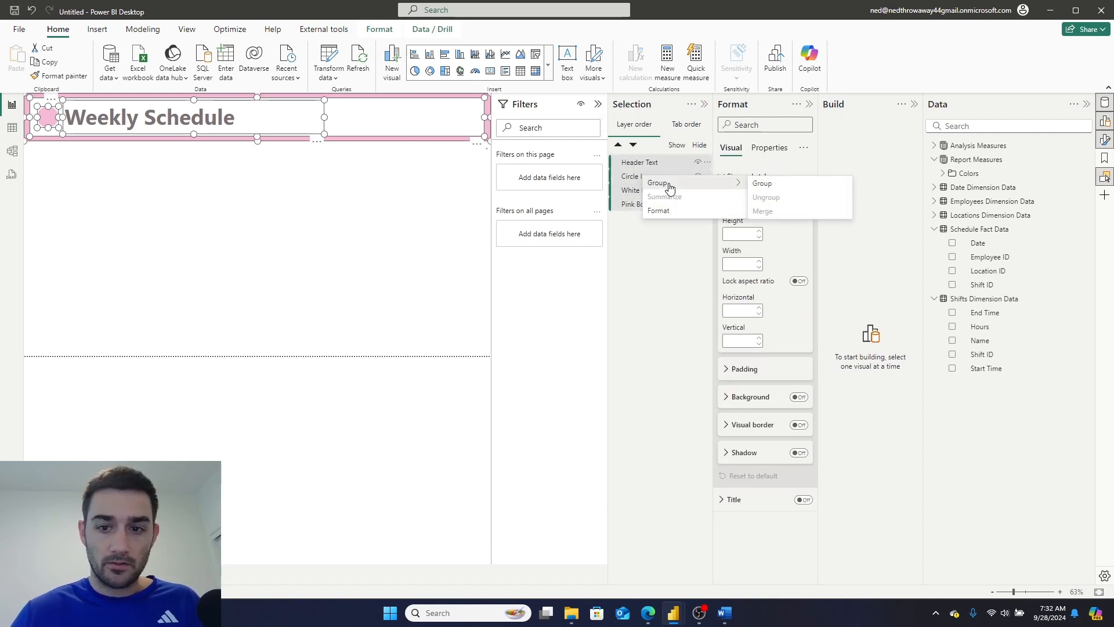
{"action": "left_click", "coordinate": [763, 184]}
Rename the new group of banner layers as Header and clear the selection.
{"action": "double_click", "coordinate": [633, 162]}
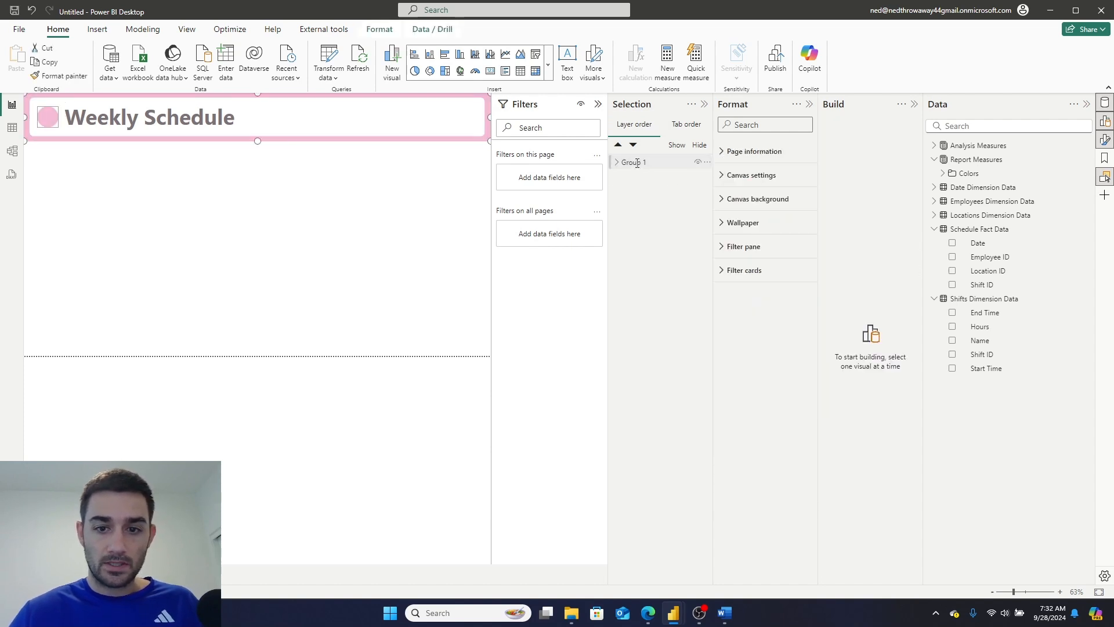
{"action": "key", "text": "BackSpace"}
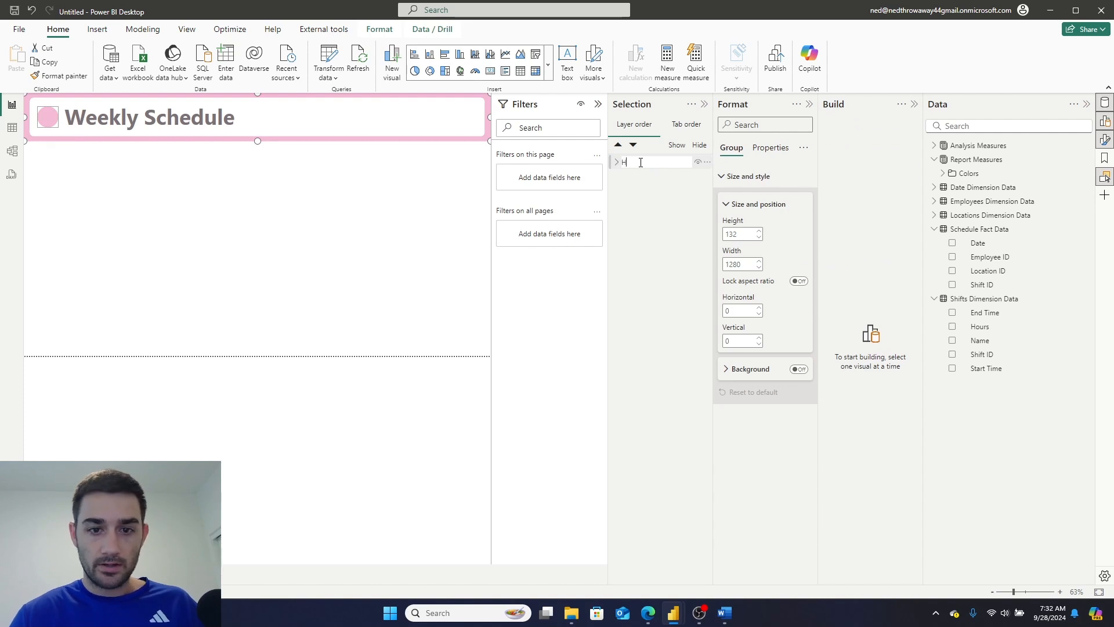
{"action": "key", "text": "Return"}
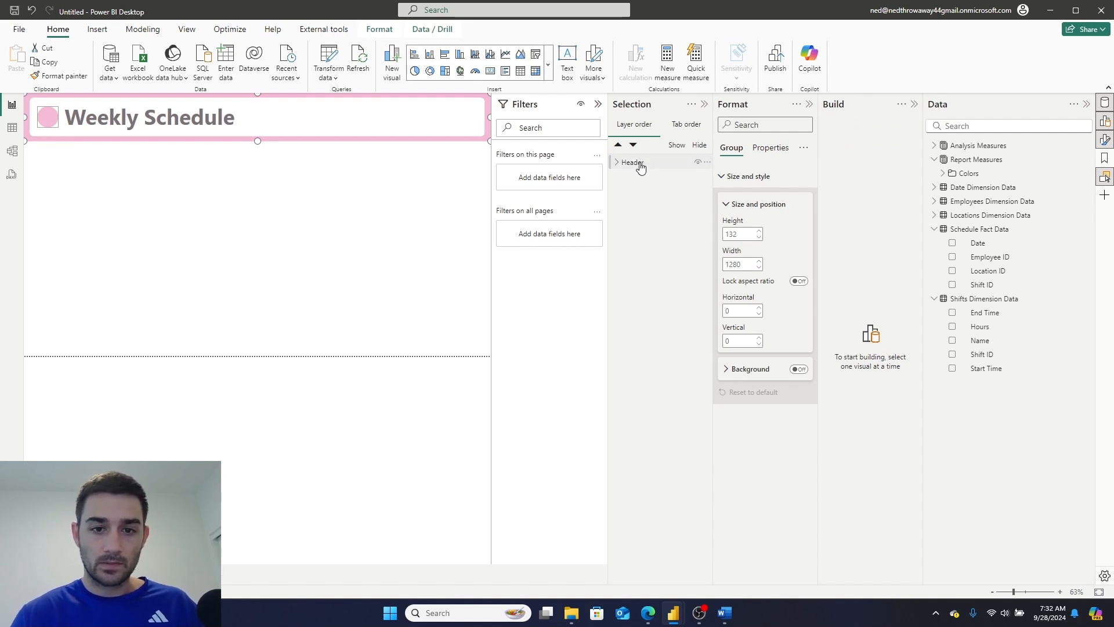
{"action": "left_click", "coordinate": [271, 273]}
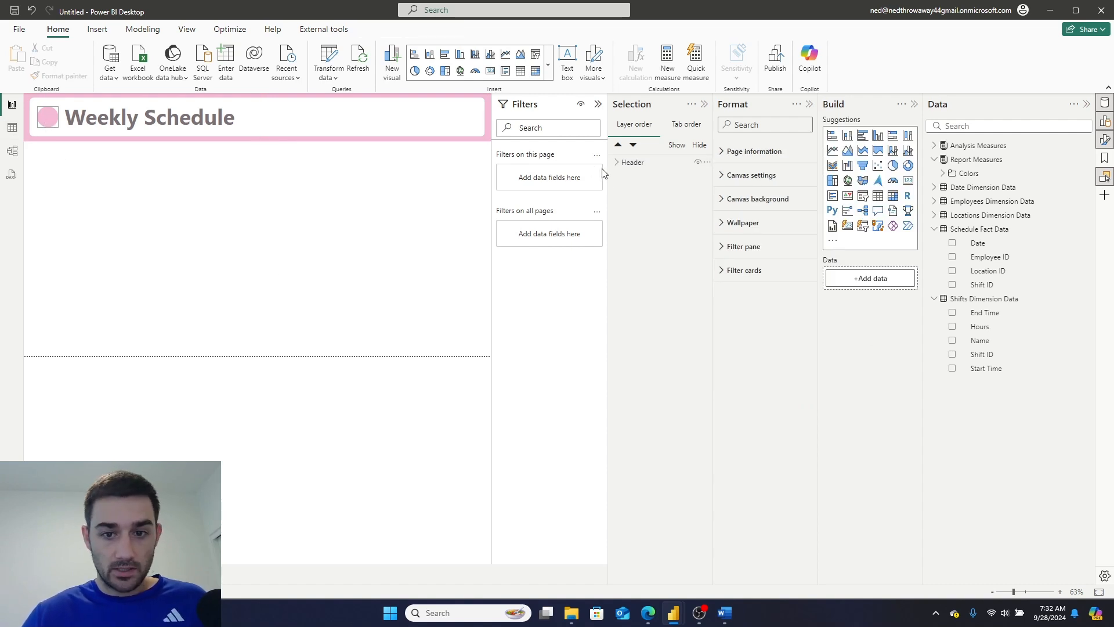
Examine the border settings of Circle Icon inside the Header group, and collapse the group again.
{"action": "left_click", "coordinate": [617, 163]}
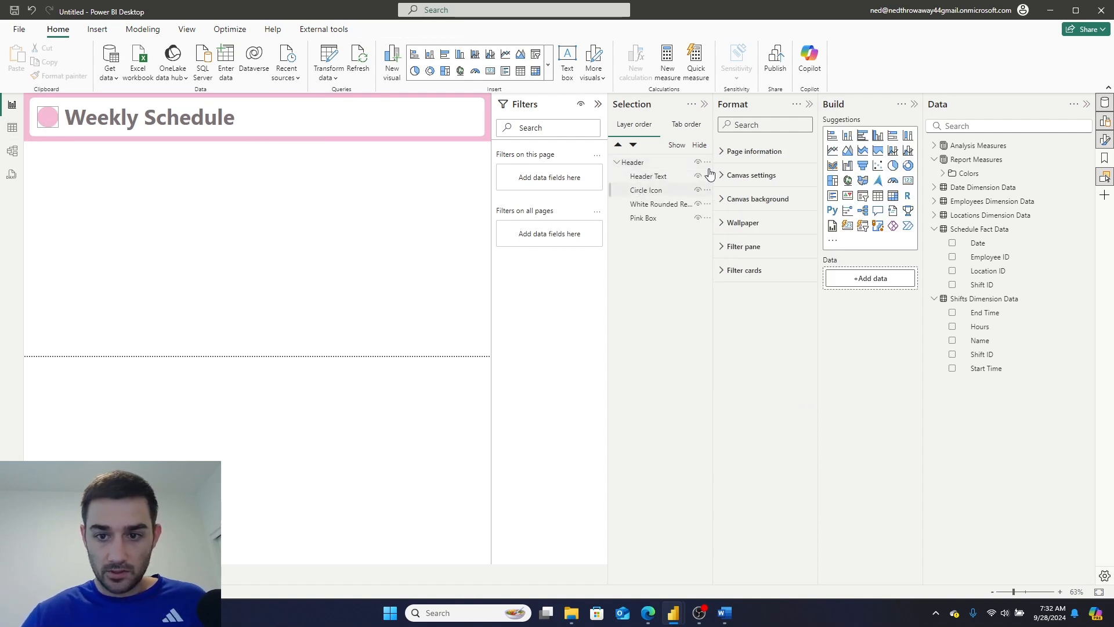
{"action": "left_click", "coordinate": [644, 190]}
{"action": "type", "text": "border"}
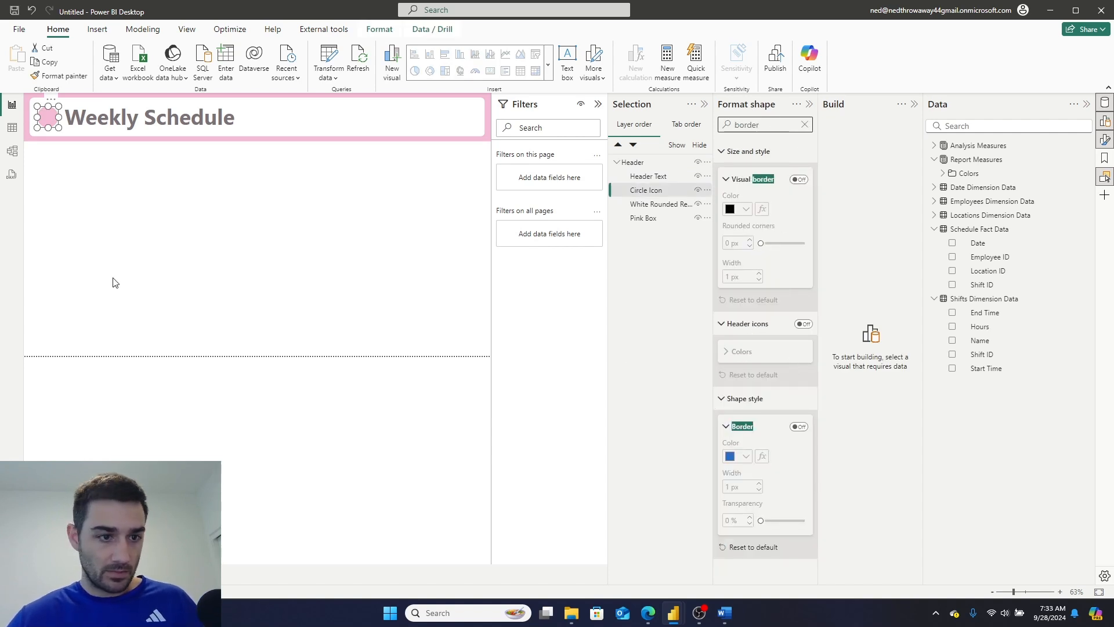
{"action": "left_click", "coordinate": [131, 258]}
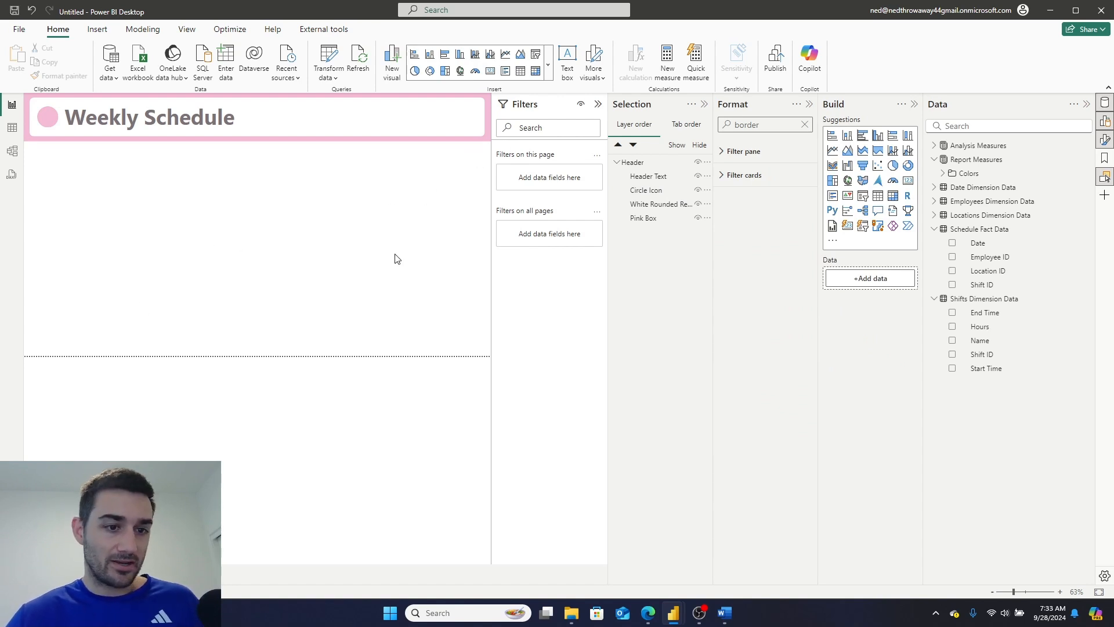
{"action": "left_click", "coordinate": [616, 163]}
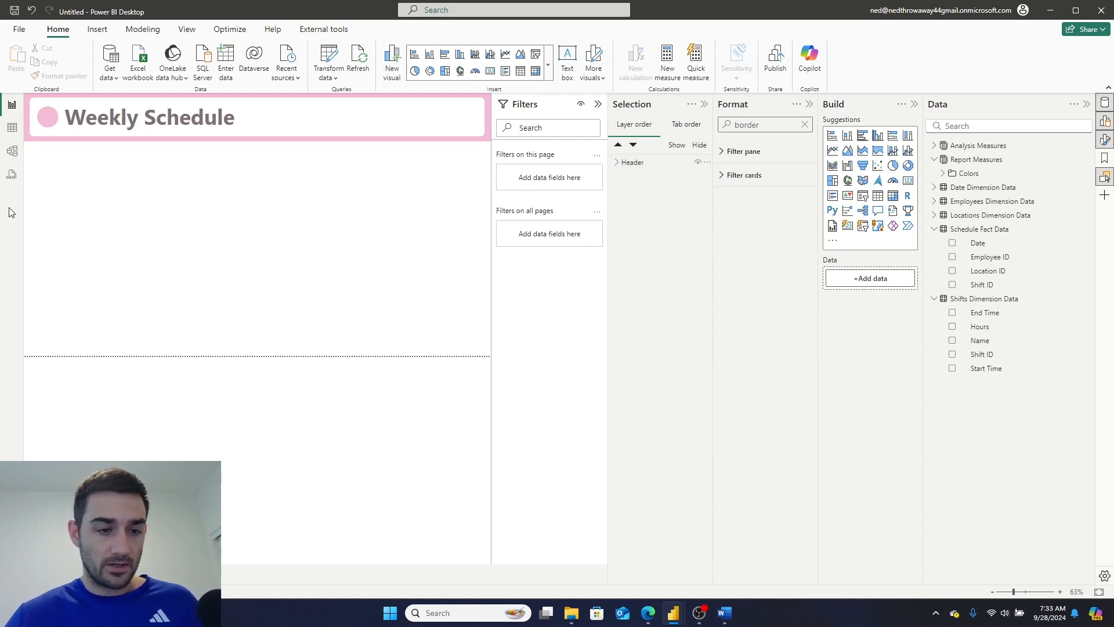
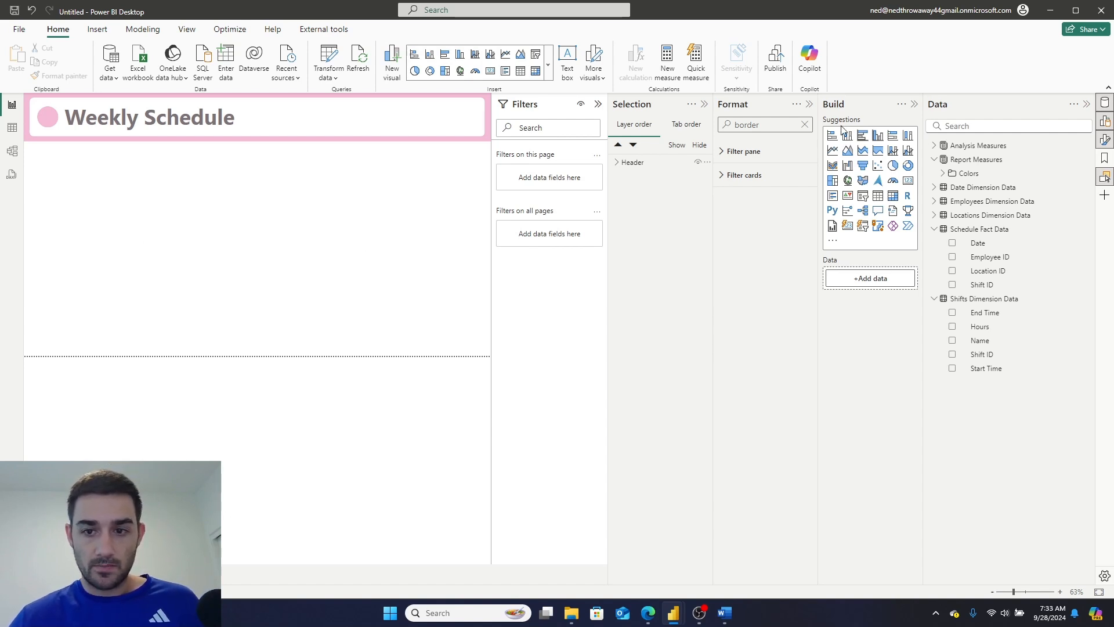
Set the page's canvas background to the light gray recent color with 0% transparency.
{"action": "left_click", "coordinate": [804, 124]}
{"action": "type", "text": "back"}
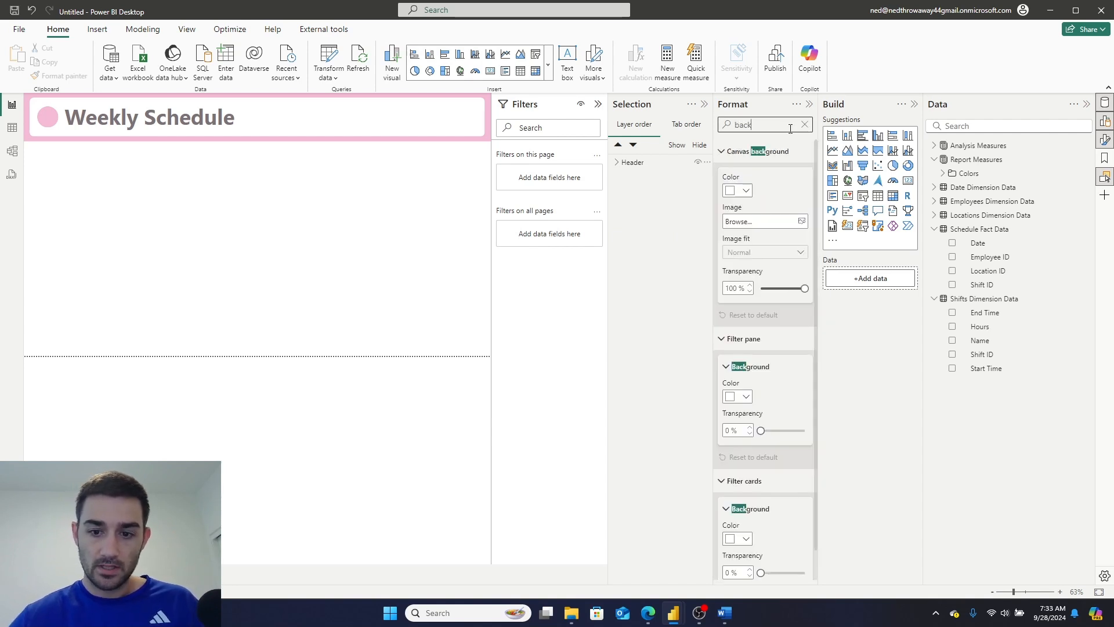
{"action": "left_click", "coordinate": [746, 191]}
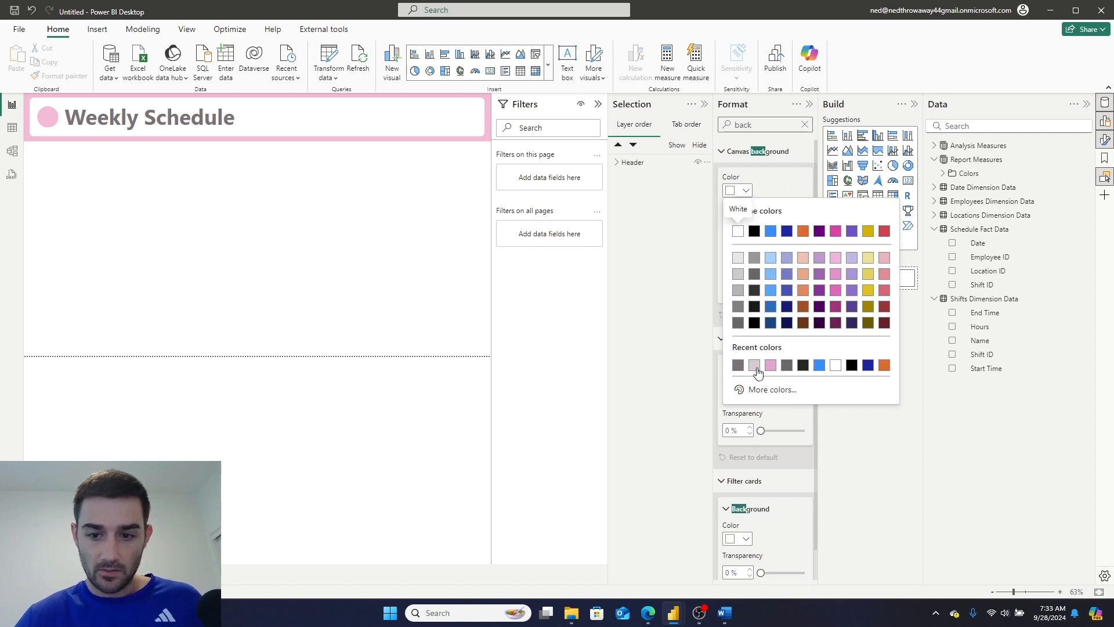
{"action": "left_click", "coordinate": [754, 365]}
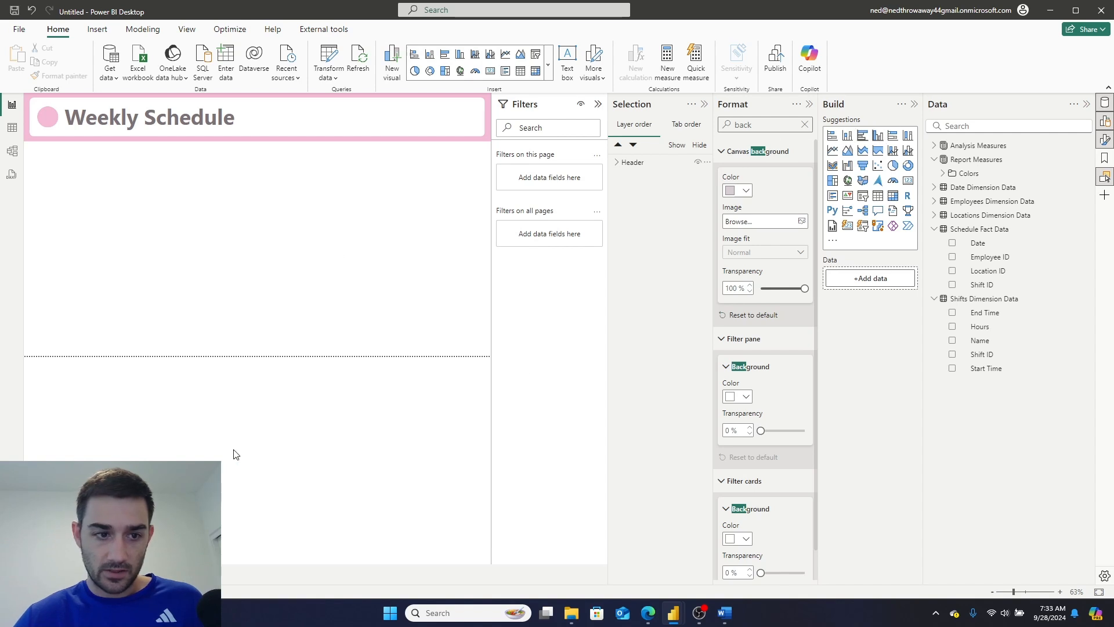
{"action": "scroll", "coordinate": [744, 408], "scroll_direction": "down", "scroll_amount": 1}
{"action": "scroll", "coordinate": [743, 406], "scroll_direction": "up", "scroll_amount": 1}
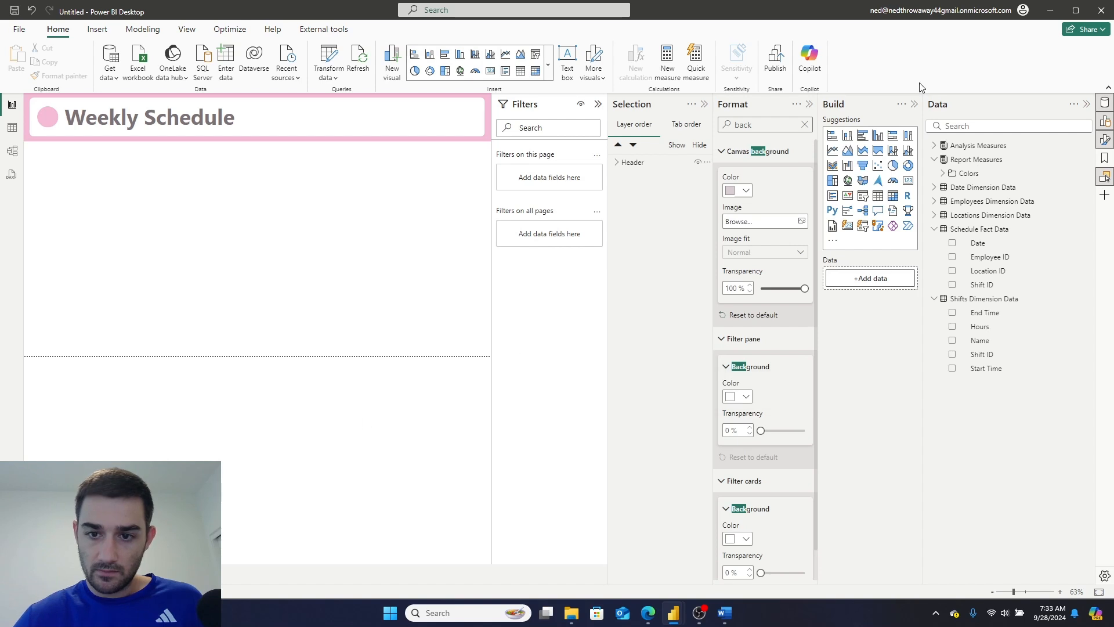
{"action": "left_click", "coordinate": [745, 191]}
{"action": "left_click", "coordinate": [744, 190]}
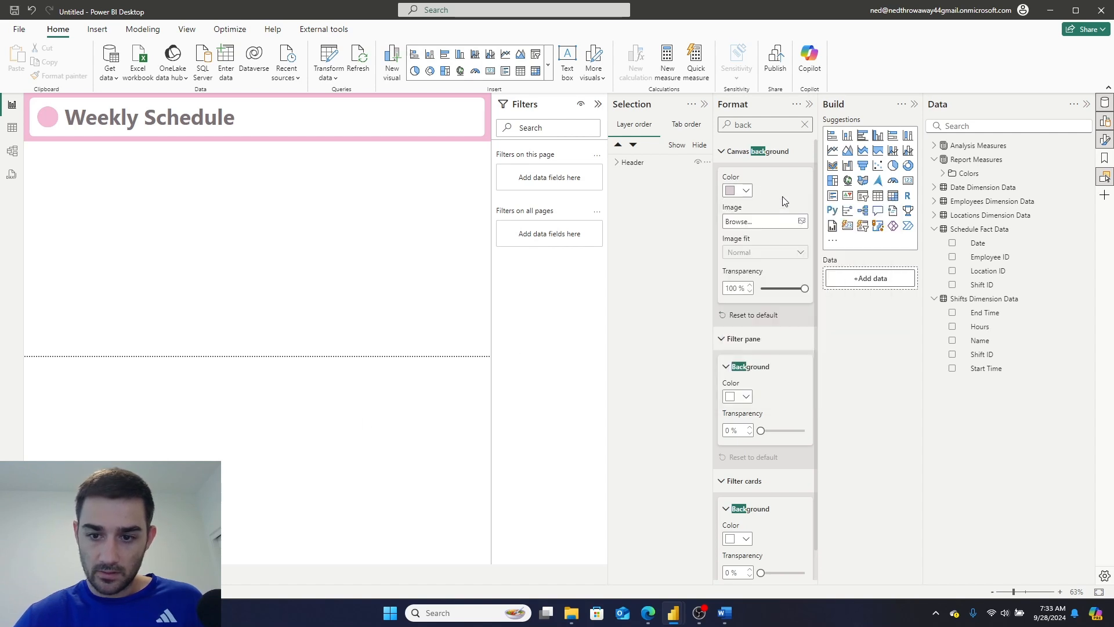
{"action": "left_click_drag", "start_coordinate": [805, 290], "coordinate": [748, 295]}
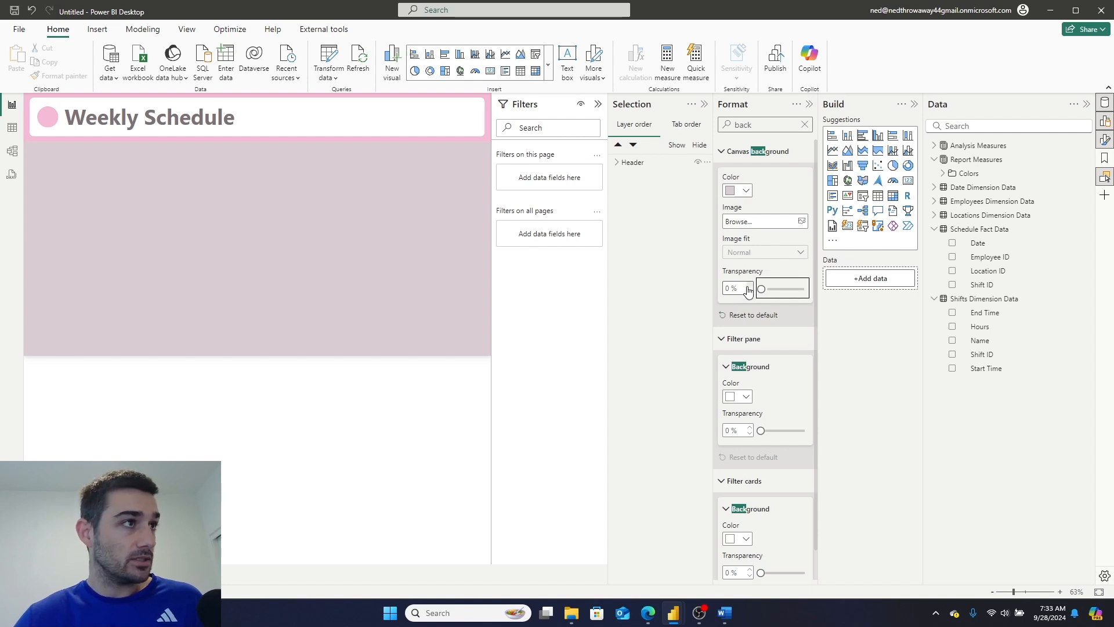
Change the canvas background to the custom pale pink #FFF6FB and clear the format settings search.
{"action": "left_click", "coordinate": [744, 191]}
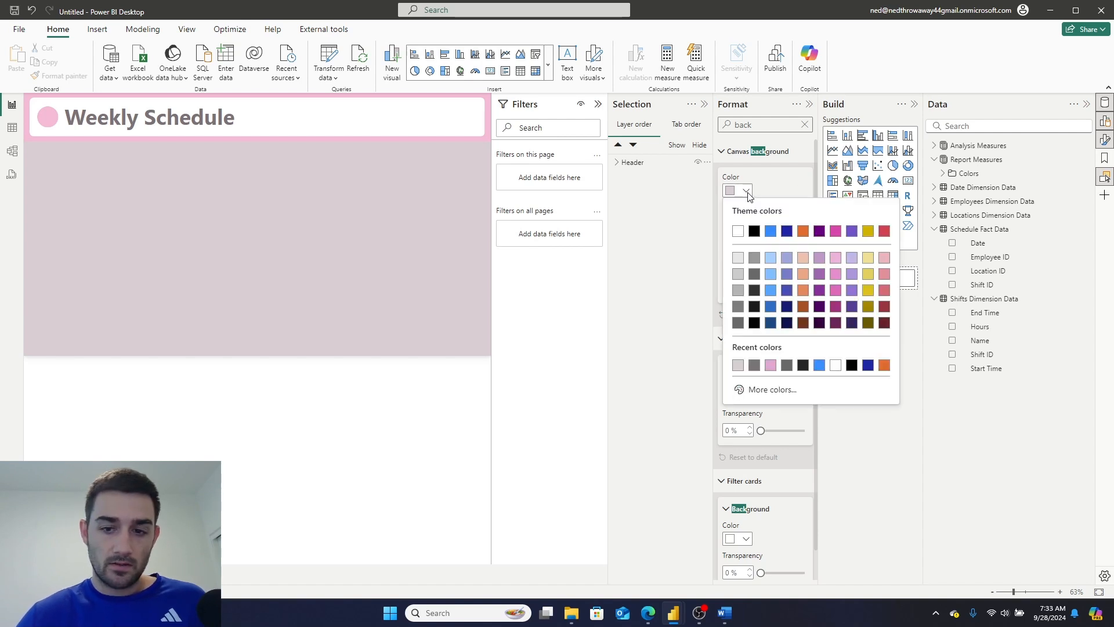
{"action": "left_click", "coordinate": [776, 389]}
{"action": "left_click_drag", "start_coordinate": [738, 227], "coordinate": [741, 210]}
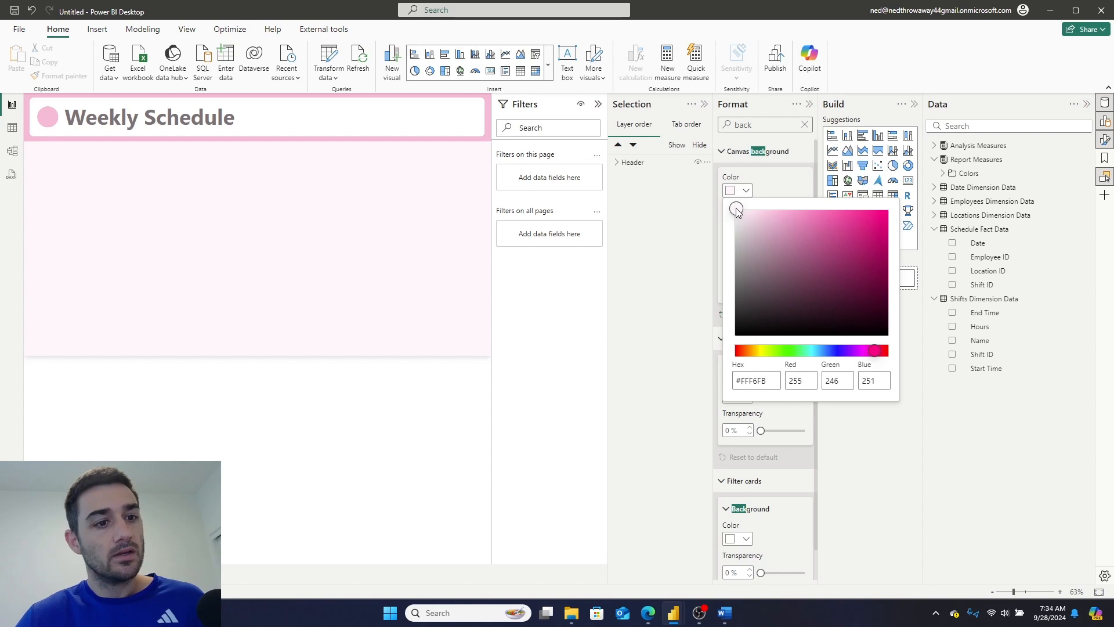
{"action": "left_click", "coordinate": [766, 183]}
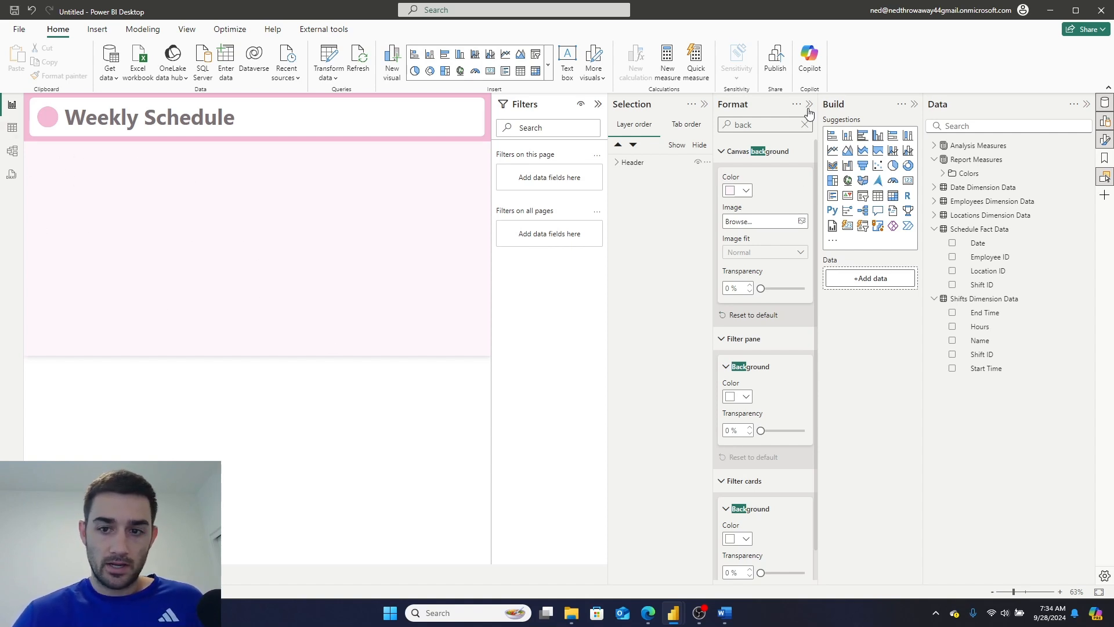
{"action": "left_click", "coordinate": [805, 124]}
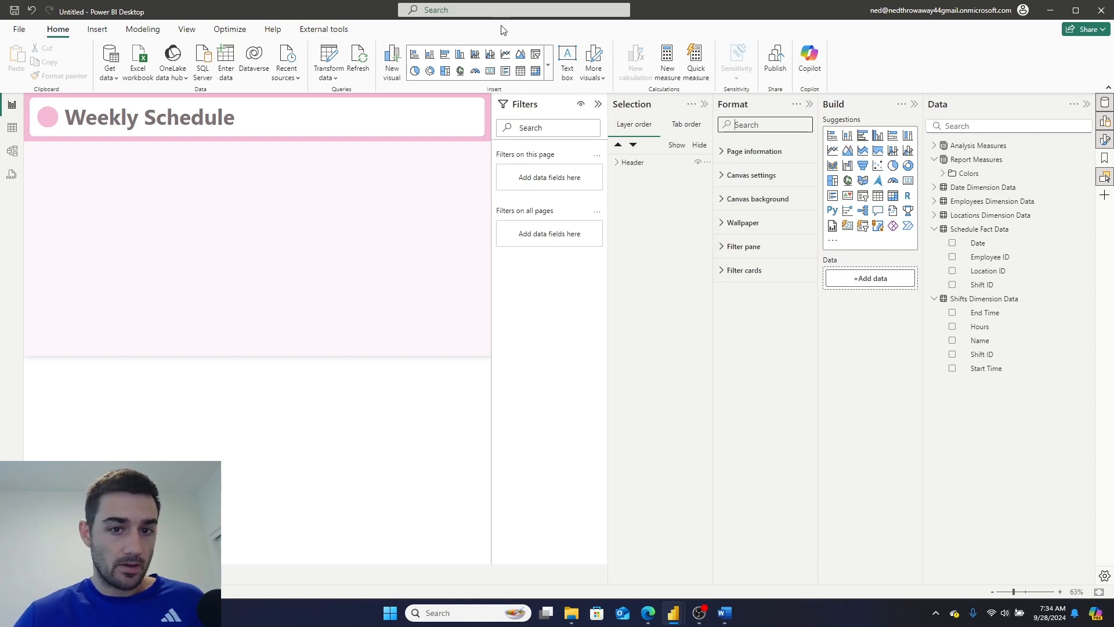
Insert a rounded rectangle shape on the page below the header banner.
{"action": "left_click", "coordinate": [548, 65]}
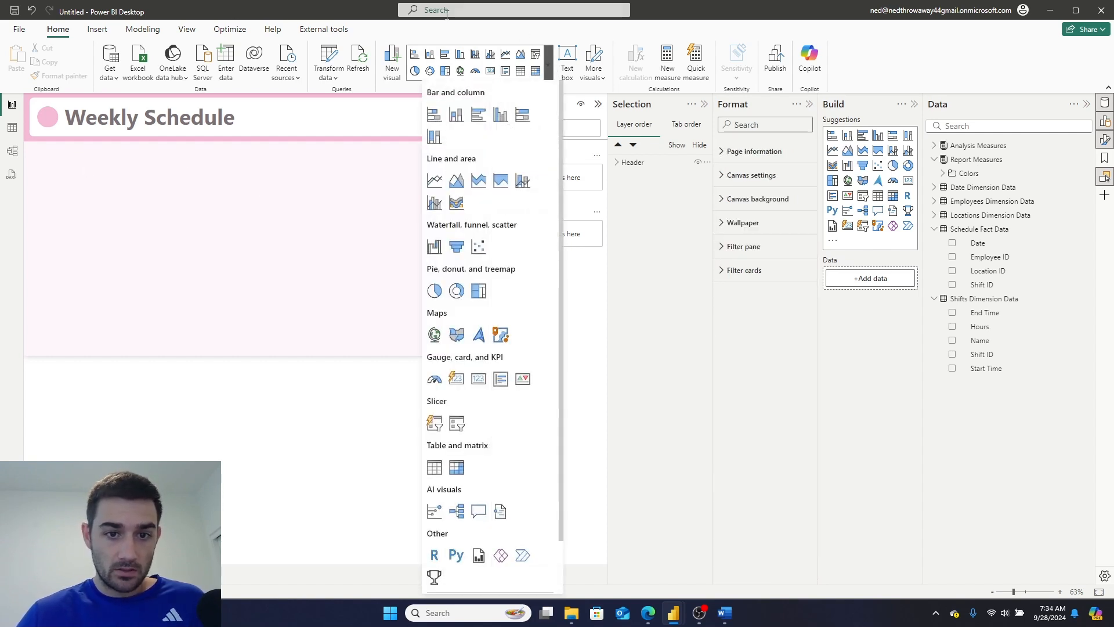
{"action": "left_click", "coordinate": [90, 32]}
{"action": "left_click", "coordinate": [106, 29]}
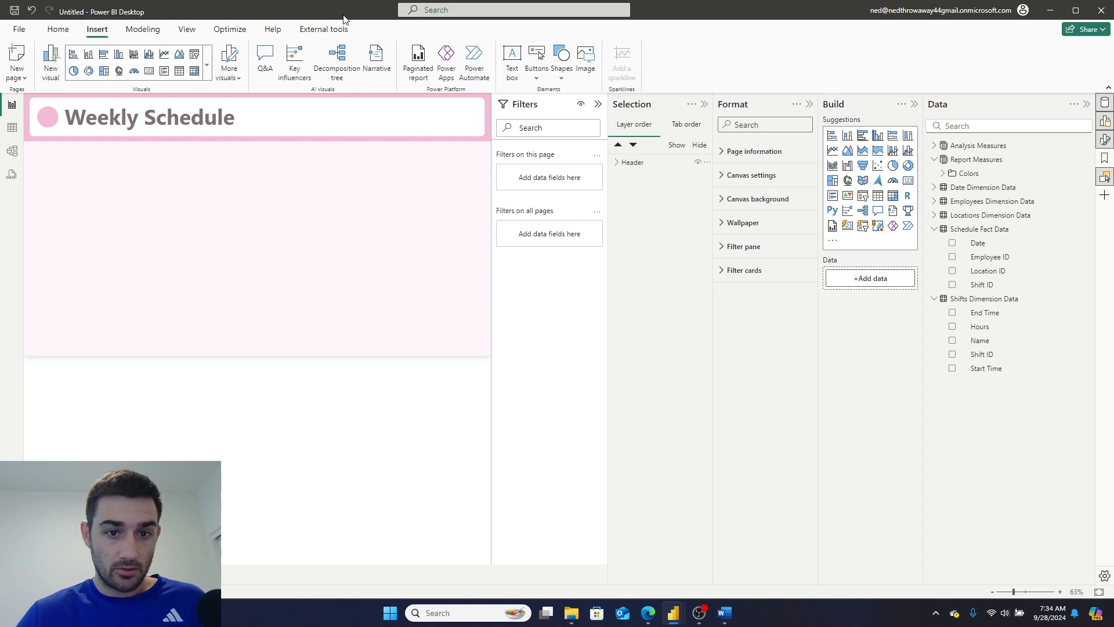
{"action": "left_click", "coordinate": [561, 76]}
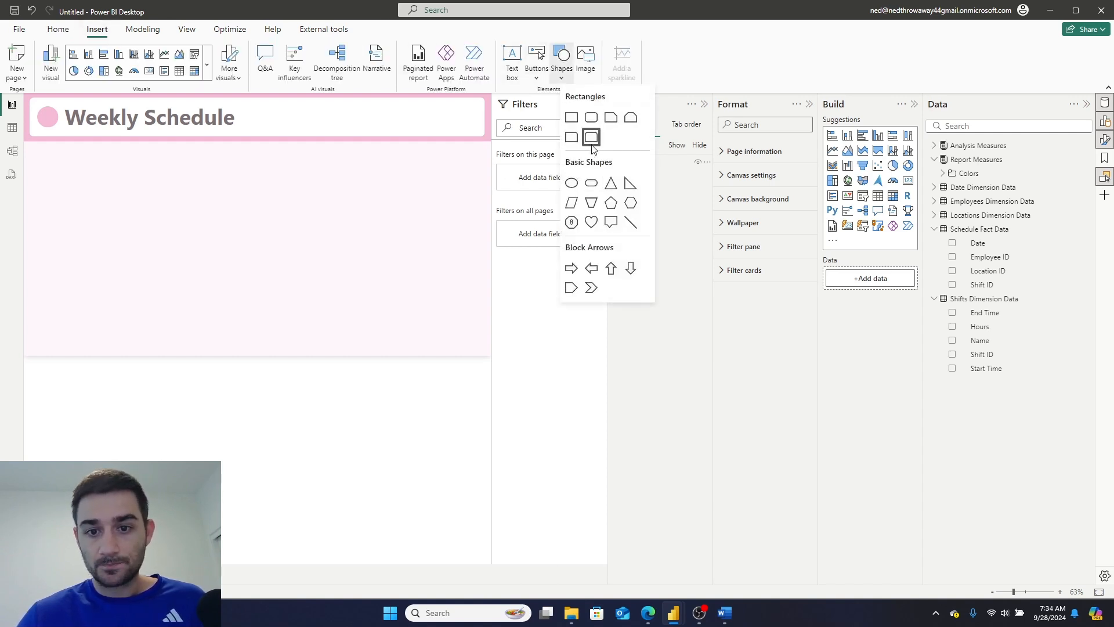
{"action": "left_click", "coordinate": [591, 117]}
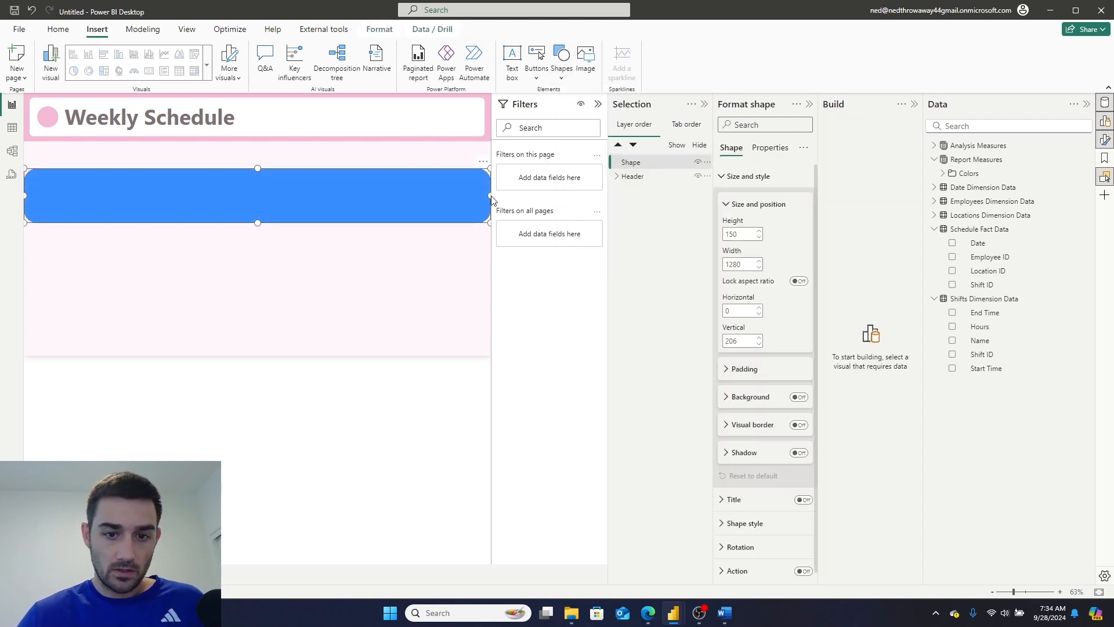
Resize the rounded rectangle to about 305 wide and 546 high, placed at about horizontal 15, vertical 147.
{"action": "left_click_drag", "start_coordinate": [488, 195], "coordinate": [135, 195]}
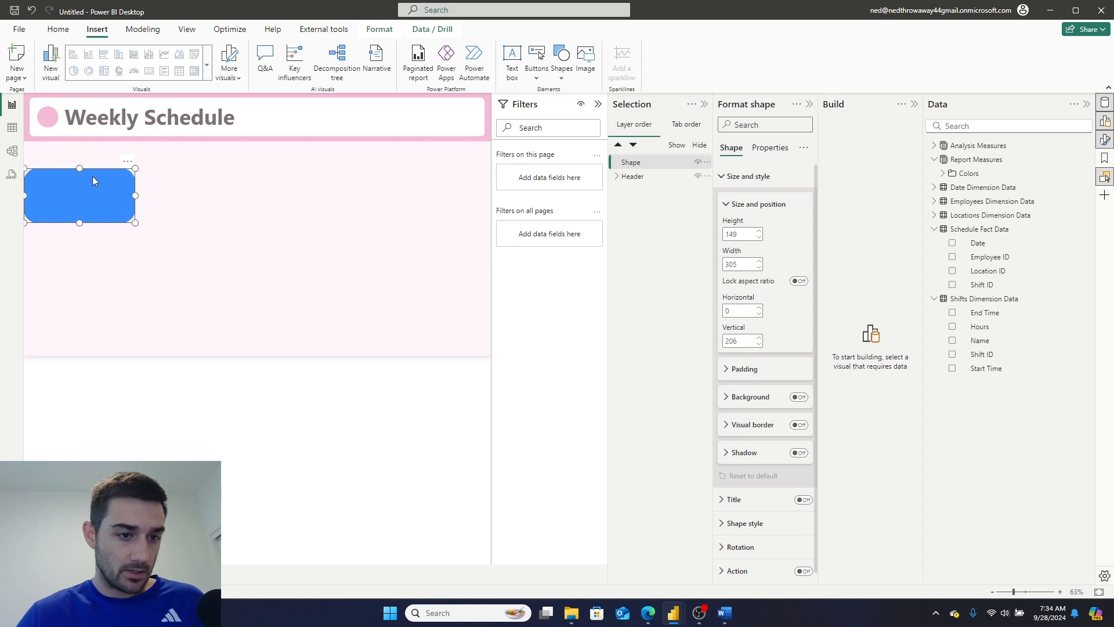
{"action": "left_click_drag", "start_coordinate": [79, 170], "coordinate": [81, 148]}
{"action": "left_click_drag", "start_coordinate": [82, 223], "coordinate": [68, 352]}
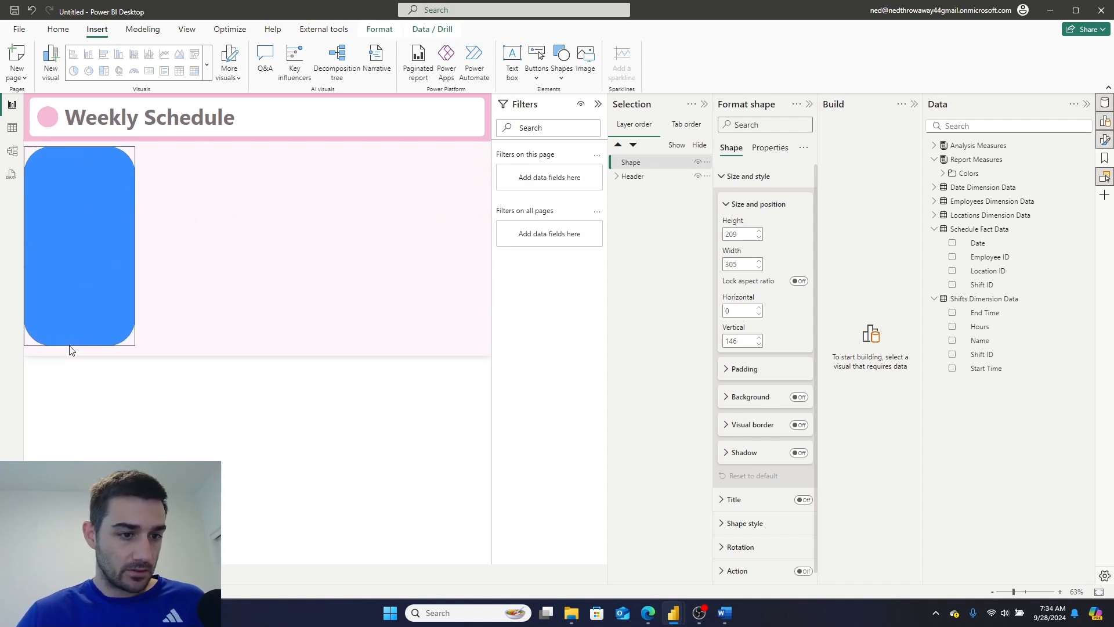
{"action": "left_click_drag", "start_coordinate": [34, 268], "coordinate": [40, 269]}
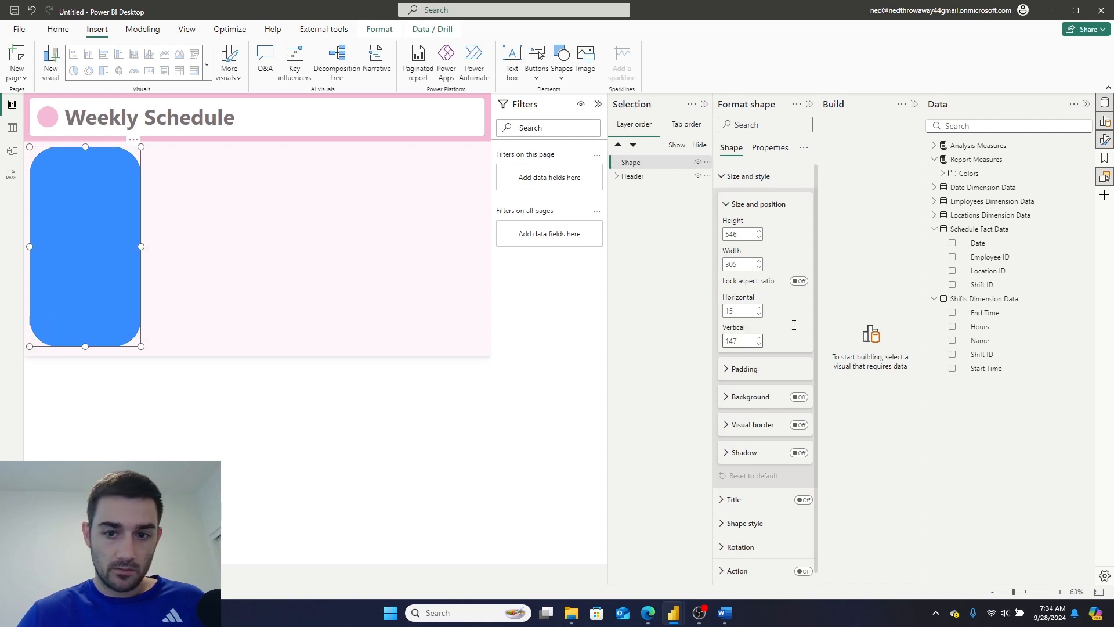
Duplicate the rounded rectangle and fit the copy beside it, about 930 wide and 546 high at horizontal 333, vertical 147.
{"action": "key", "text": "ctrl+c"}
{"action": "key", "text": "ctrl+v"}
{"action": "left_click_drag", "start_coordinate": [117, 231], "coordinate": [485, 249]}
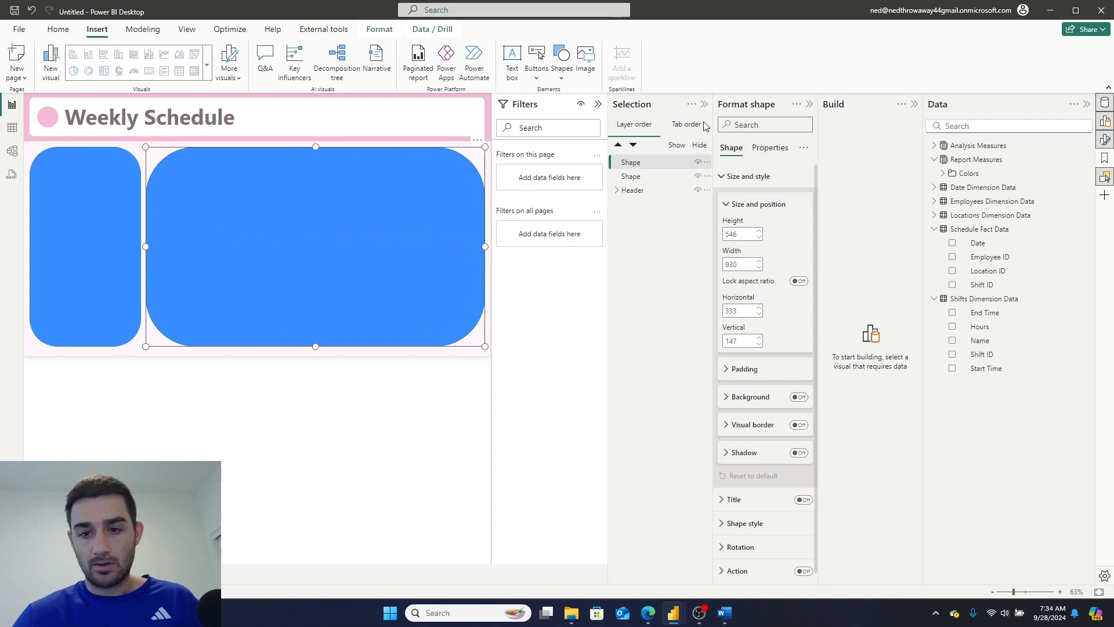
Find the fill settings of the wide rounded rectangle and change its fill color to white.
{"action": "left_click", "coordinate": [782, 122]}
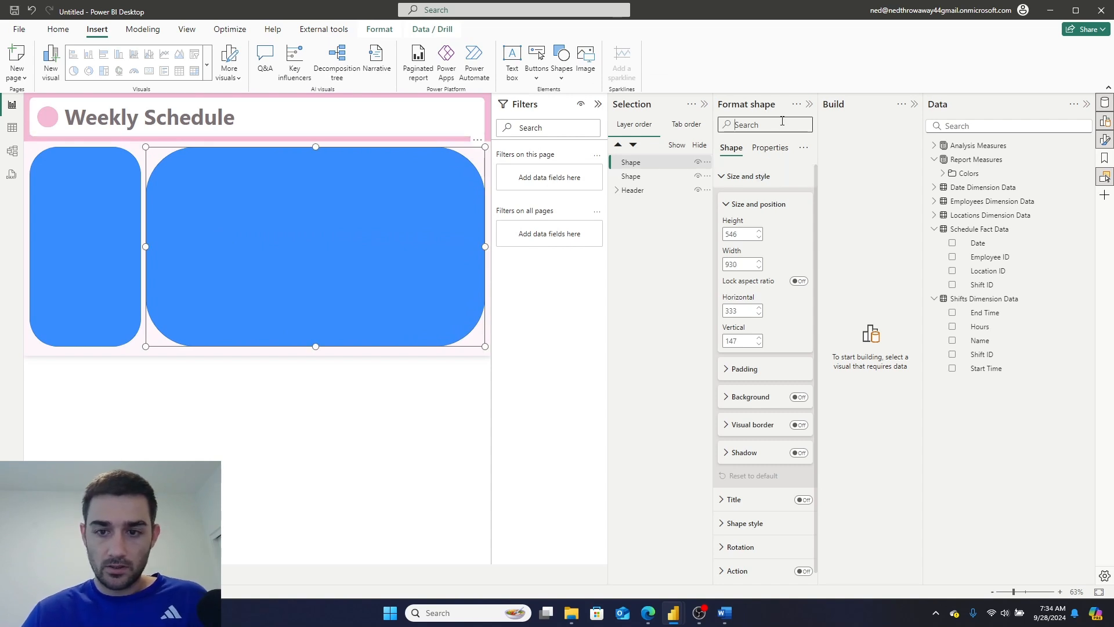
{"action": "type", "text": "ra"}
{"action": "key", "text": "BackSpace"}
{"action": "key", "text": "BackSpace"}
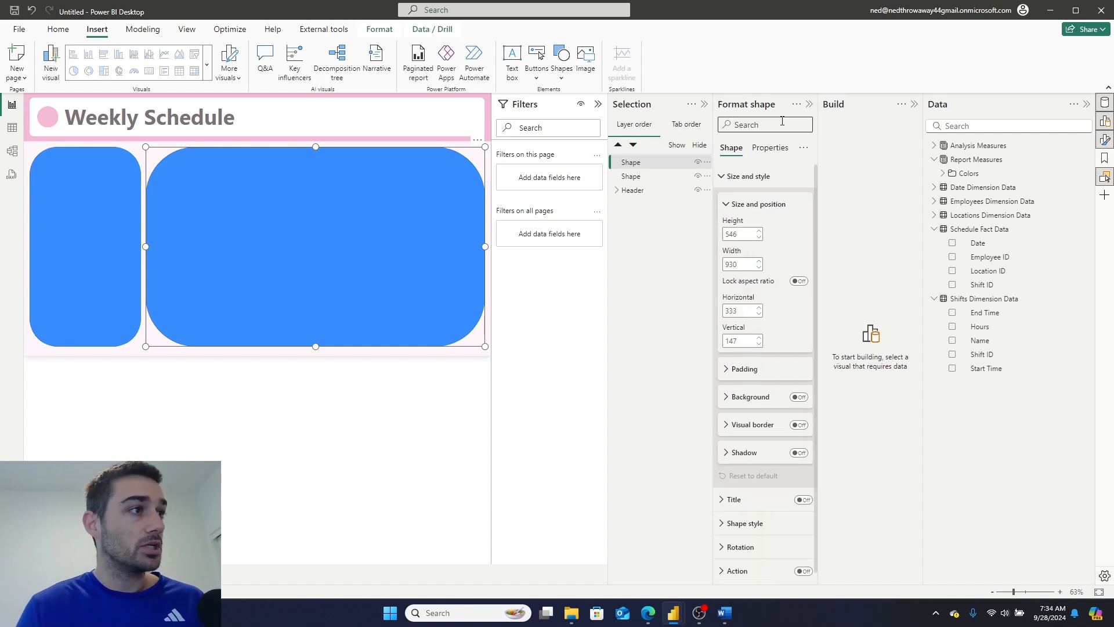
{"action": "type", "text": "fi"}
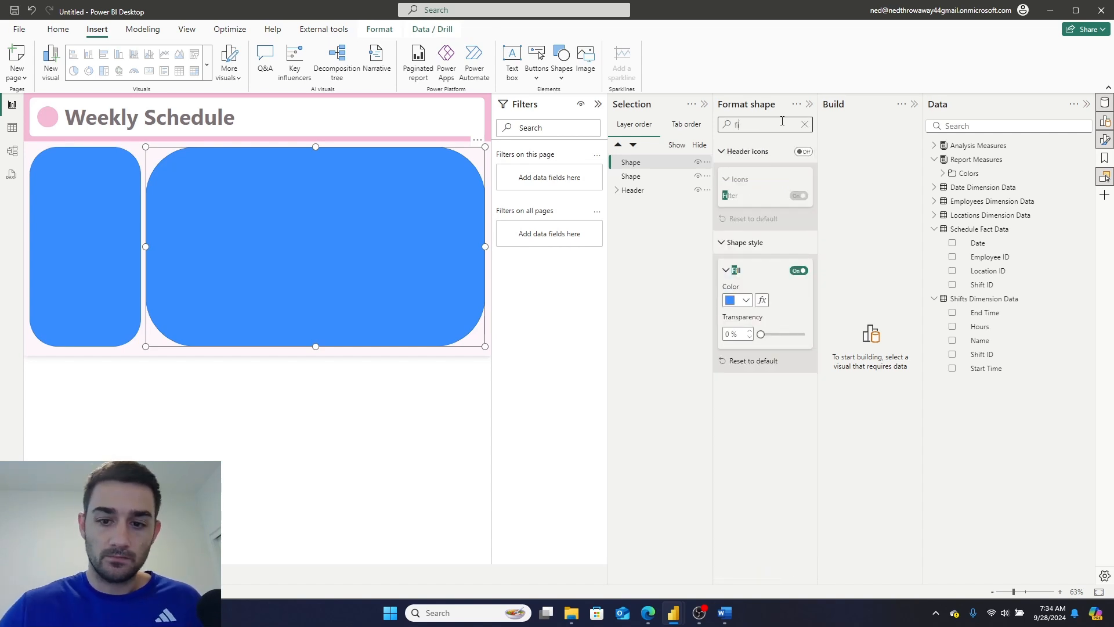
{"action": "left_click", "coordinate": [746, 300]}
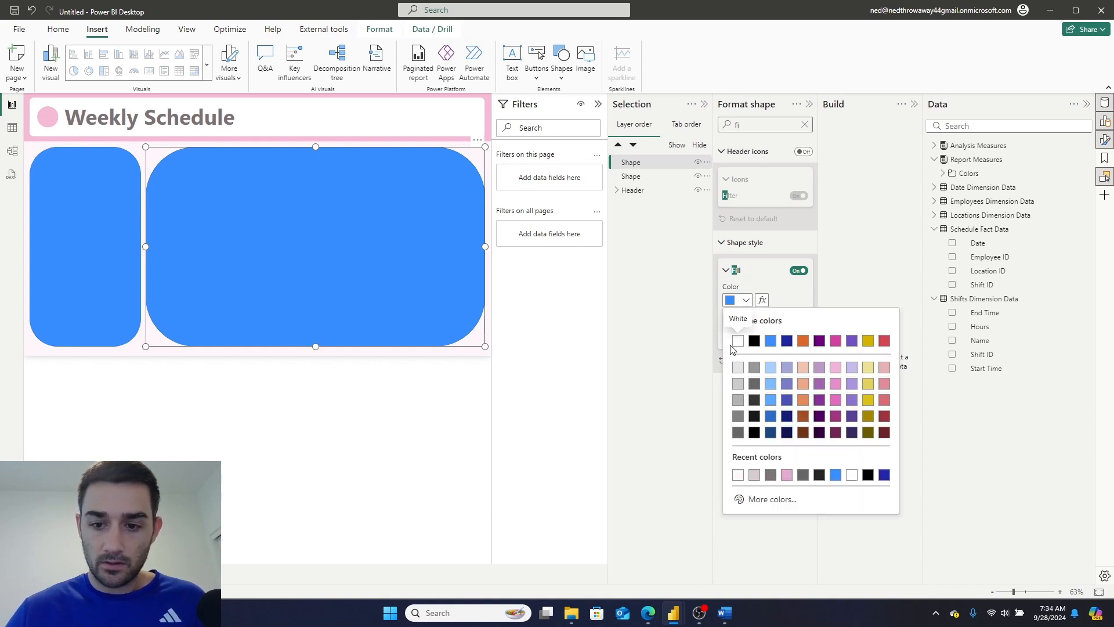
{"action": "left_click", "coordinate": [737, 341]}
Find the border settings of the wide rounded rectangle and change its shape border color to white.
{"action": "key", "text": "BackSpace"}
{"action": "key", "text": "BackSpace"}
{"action": "type", "text": "b"}
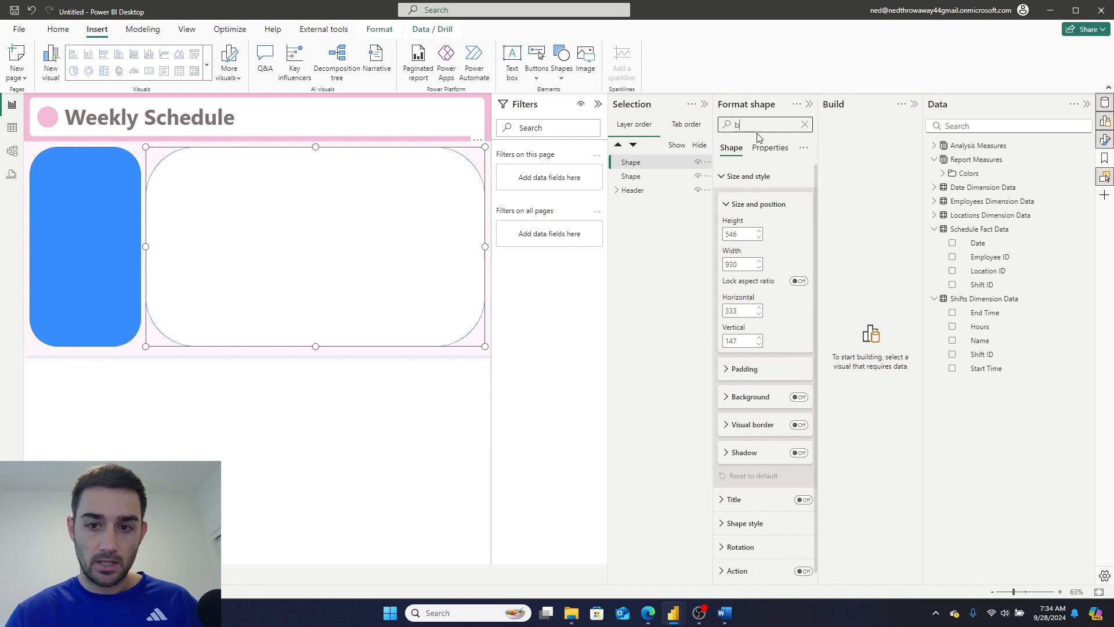
{"action": "type", "text": "ack"}
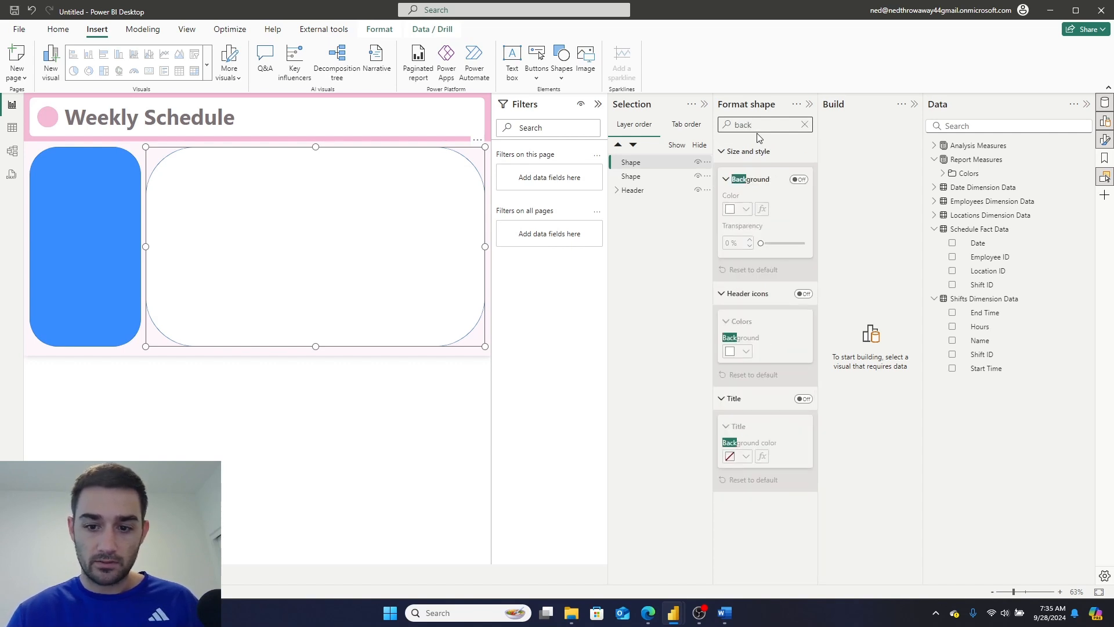
{"action": "key", "text": "BackSpace"}
{"action": "key", "text": "BackSpace"}
{"action": "key", "text": "BackSpace"}
{"action": "type", "text": "order"}
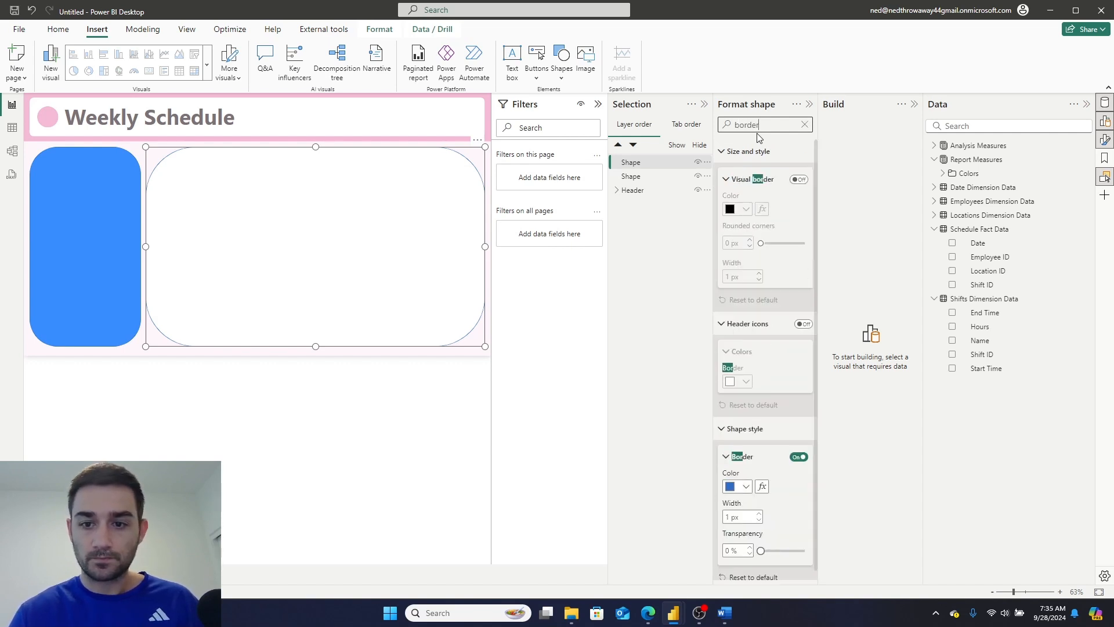
{"action": "left_click", "coordinate": [746, 486]}
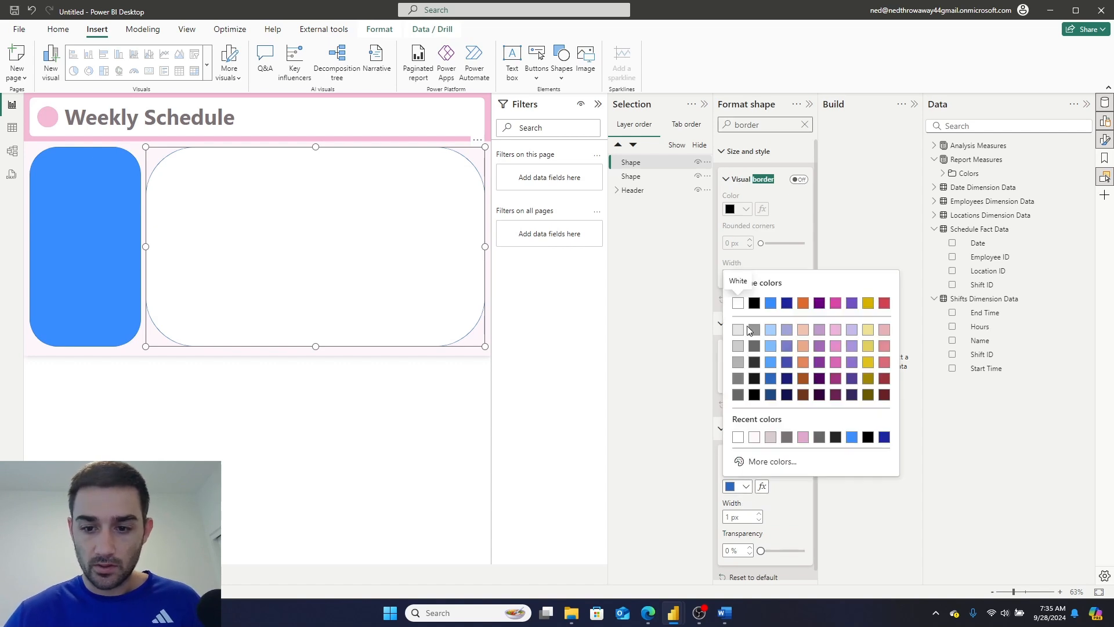
{"action": "left_click", "coordinate": [737, 304]}
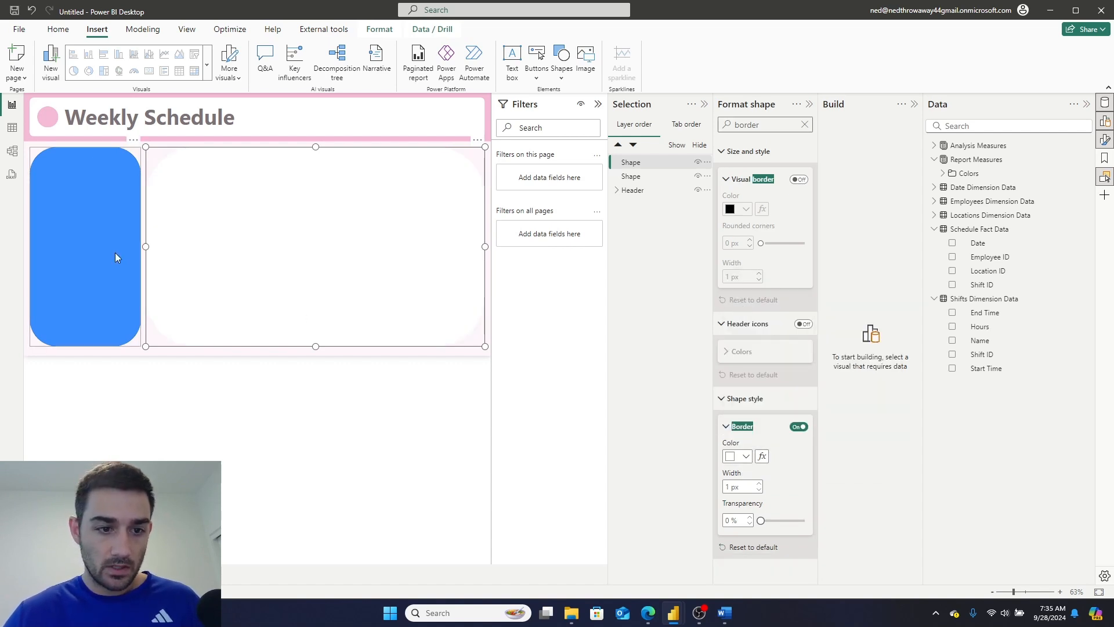
Change the narrow rounded rectangle's shape border and fill colors to white.
{"action": "left_click", "coordinate": [115, 253]}
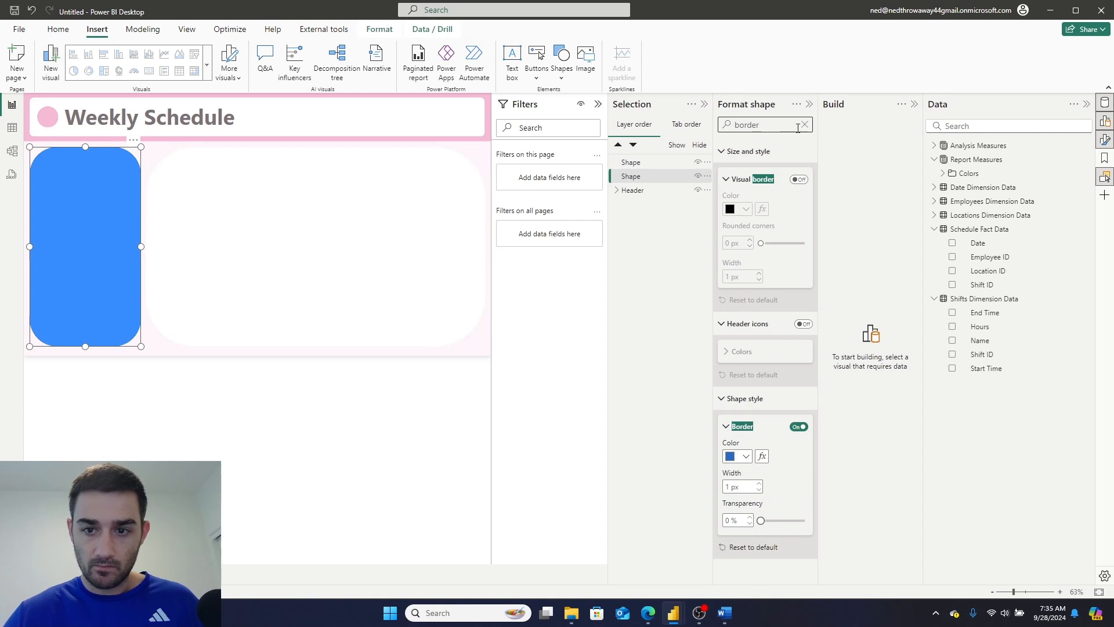
{"action": "left_click", "coordinate": [746, 463]}
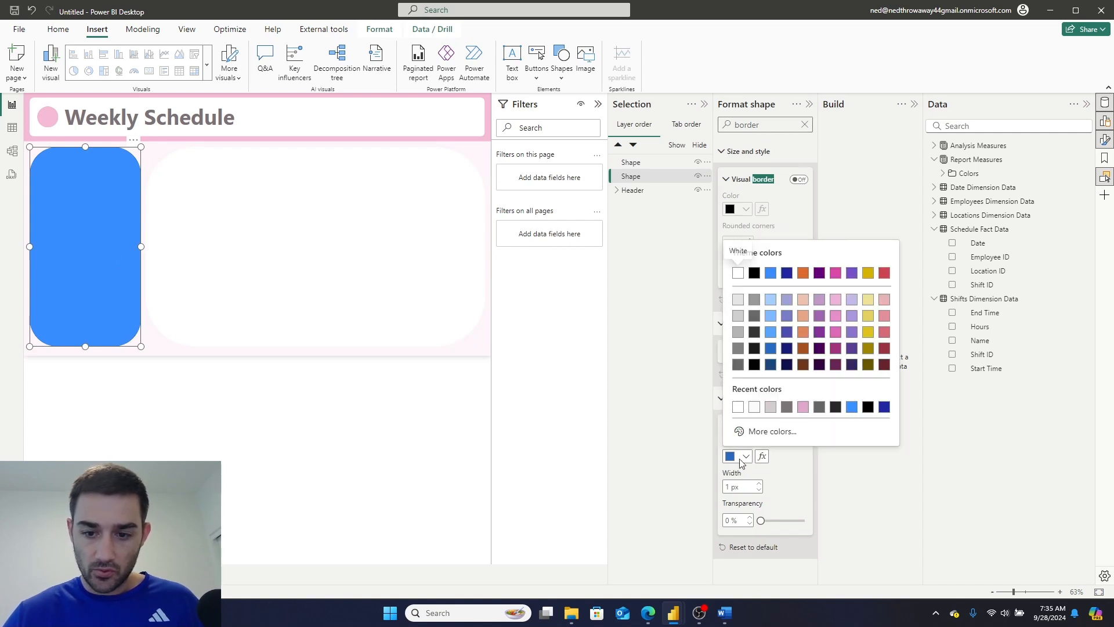
{"action": "left_click", "coordinate": [736, 408]}
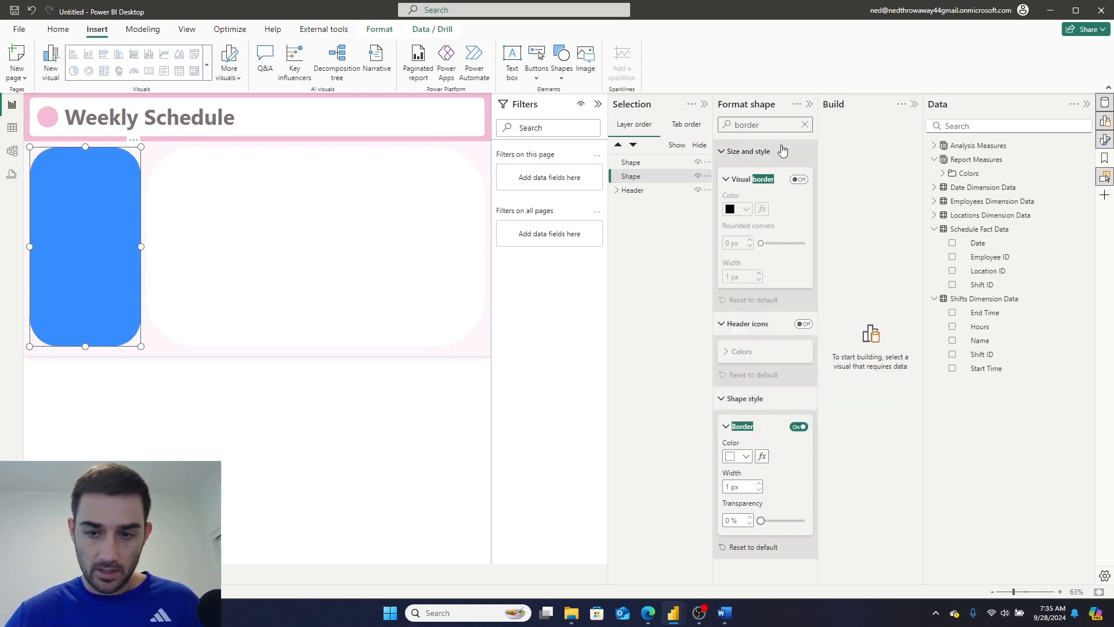
{"action": "left_click", "coordinate": [804, 124]}
{"action": "type", "text": "fill"}
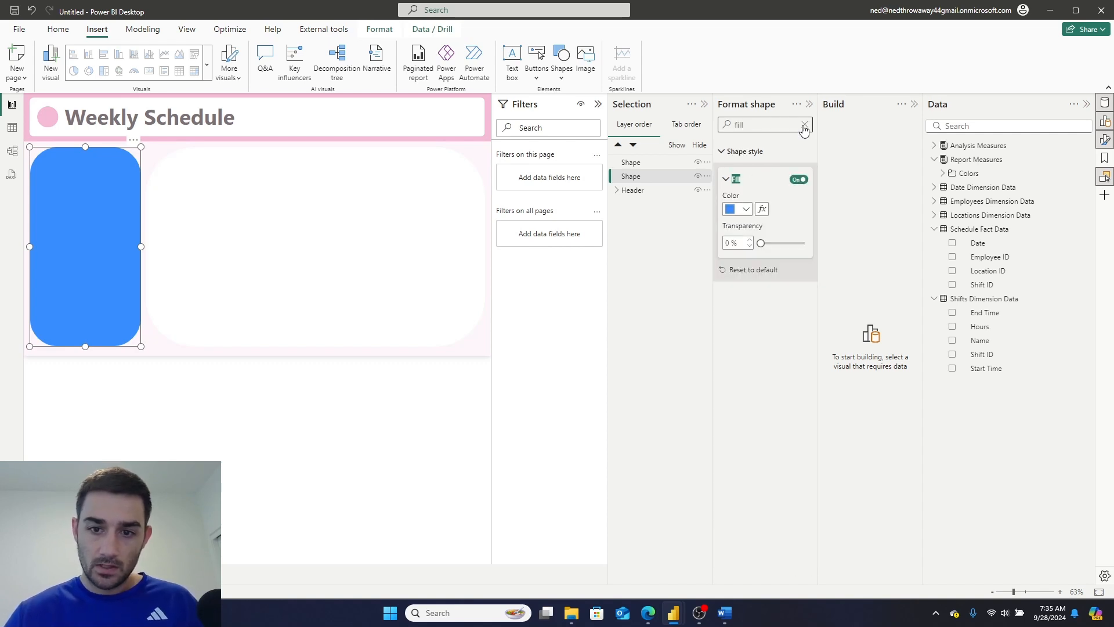
{"action": "left_click", "coordinate": [746, 209]}
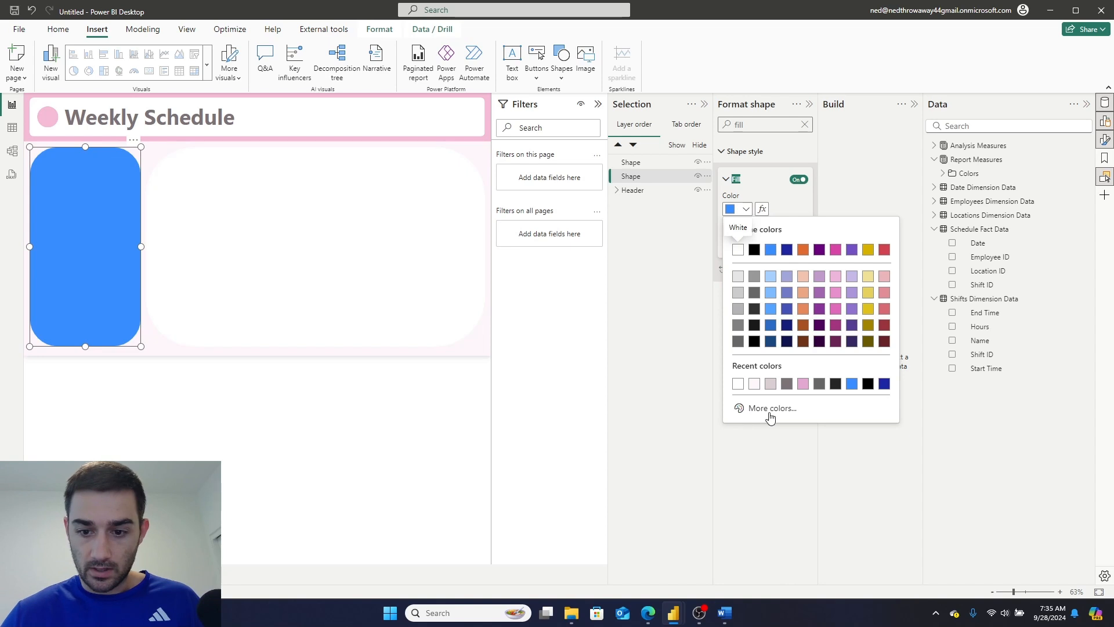
{"action": "left_click", "coordinate": [737, 383]}
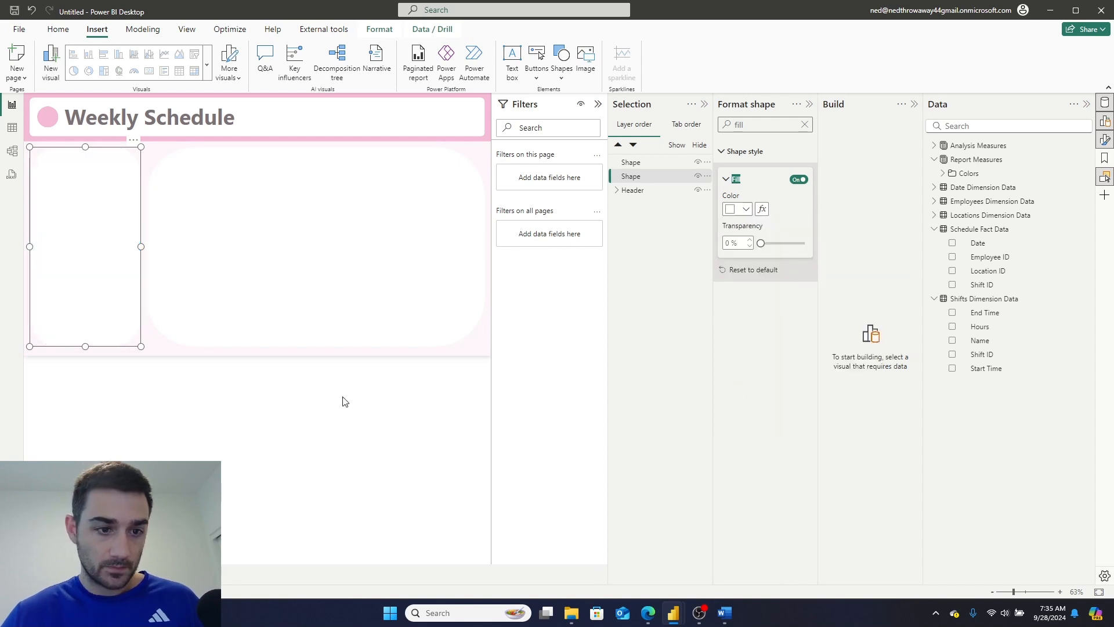
{"action": "left_click", "coordinate": [112, 380]}
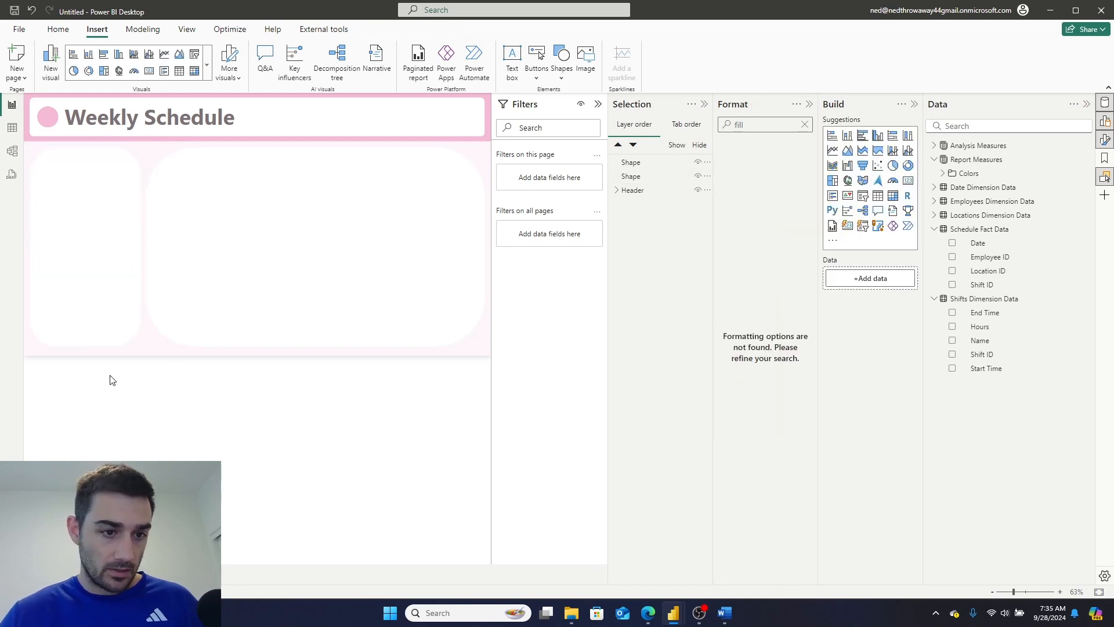
Find the shape settings of the wide rectangle and set its rounded corners to 5%.
{"action": "left_click", "coordinate": [427, 210]}
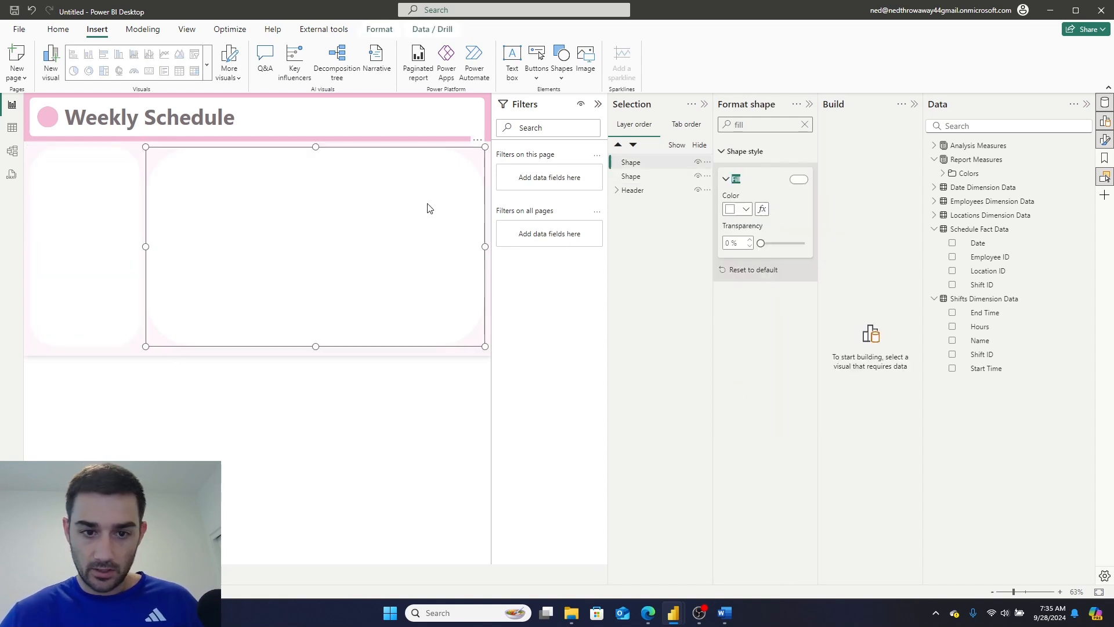
{"action": "left_click", "coordinate": [805, 125]}
{"action": "type", "text": "round"}
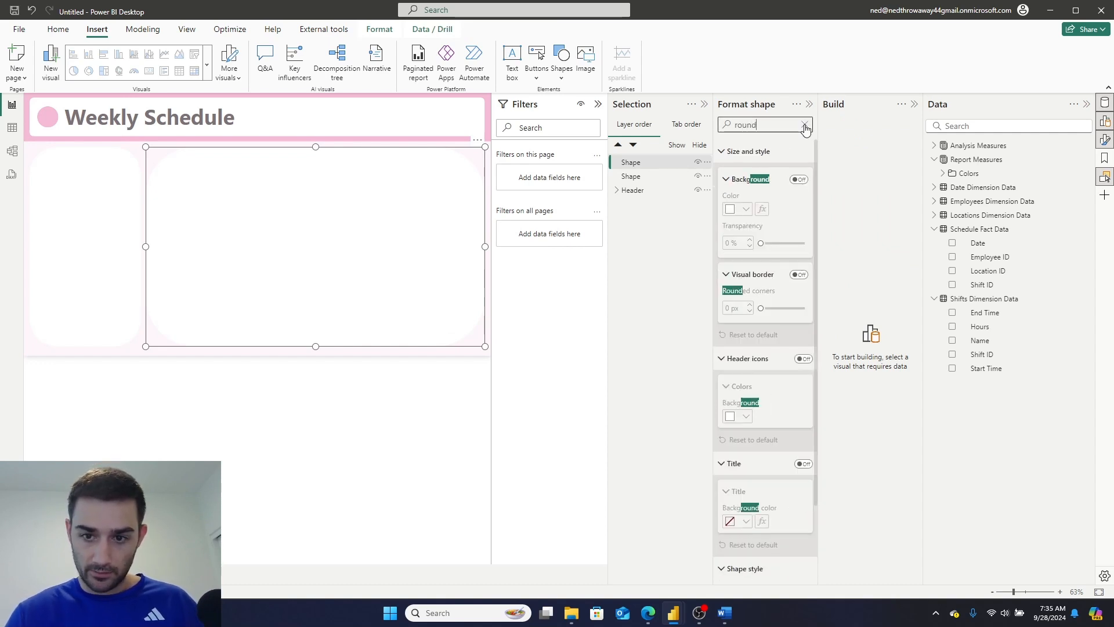
{"action": "left_click", "coordinate": [805, 125]}
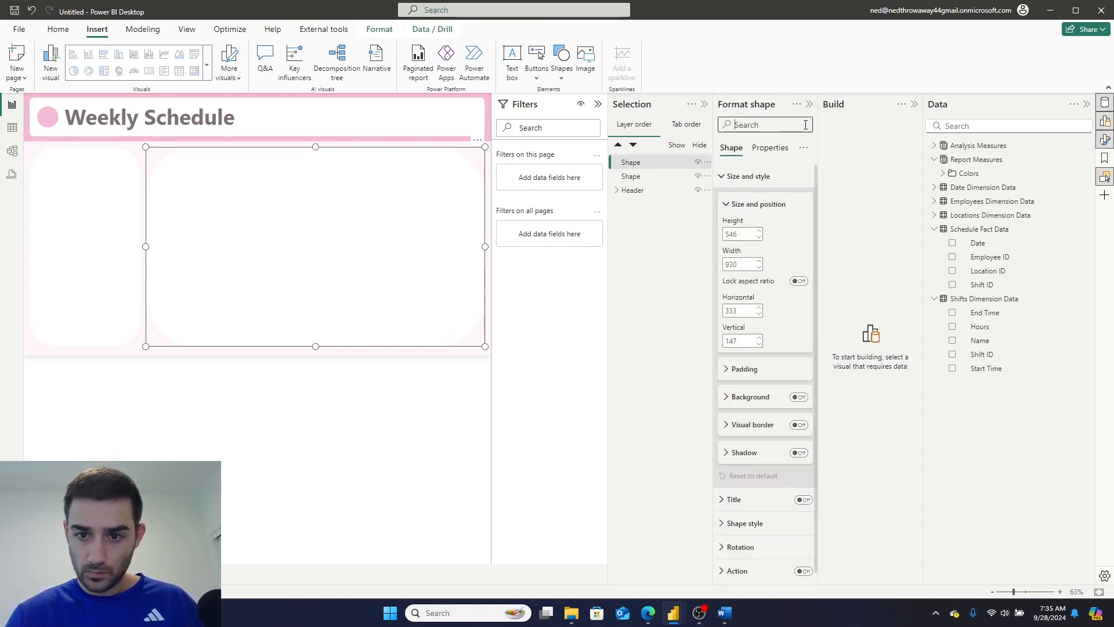
{"action": "type", "text": "shape"}
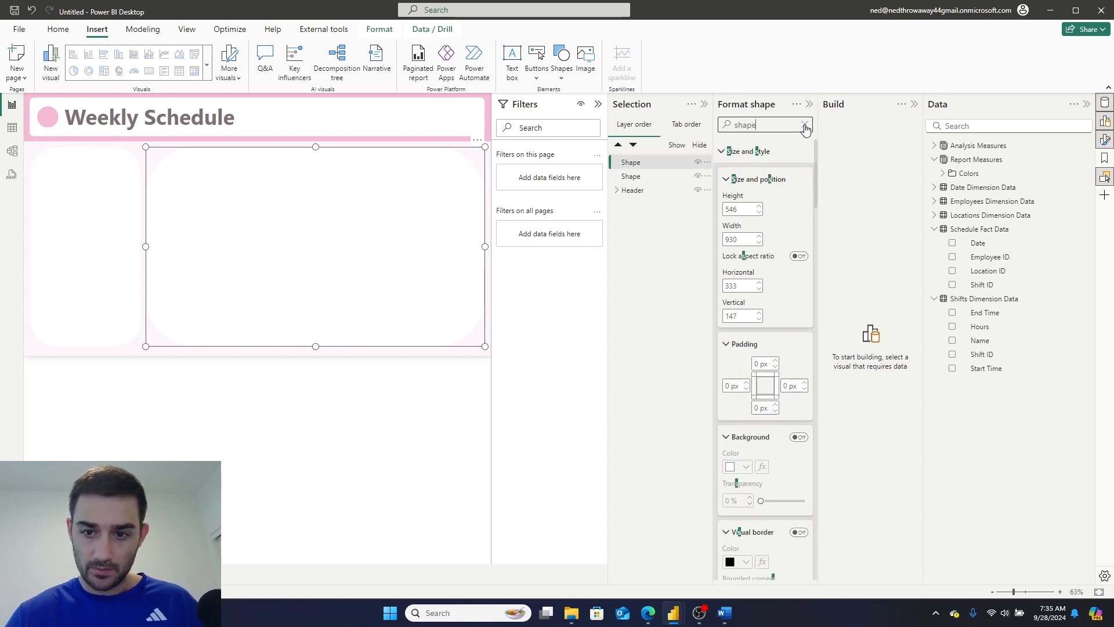
{"action": "left_click_drag", "start_coordinate": [782, 243], "coordinate": [555, 191]}
{"action": "type", "text": "5"}
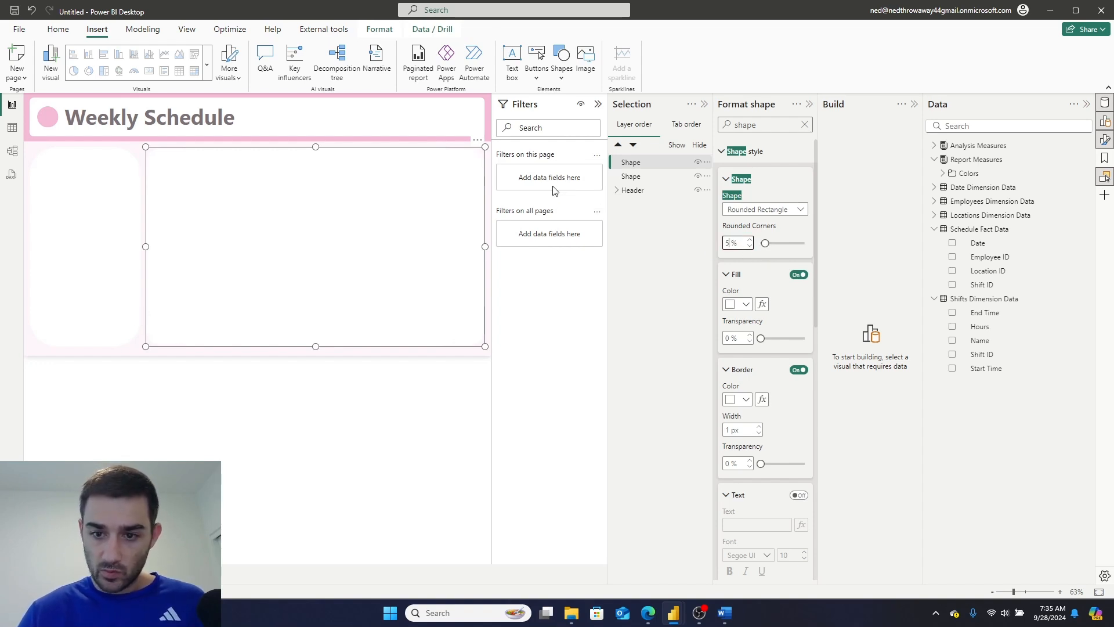
{"action": "left_click", "coordinate": [155, 448]}
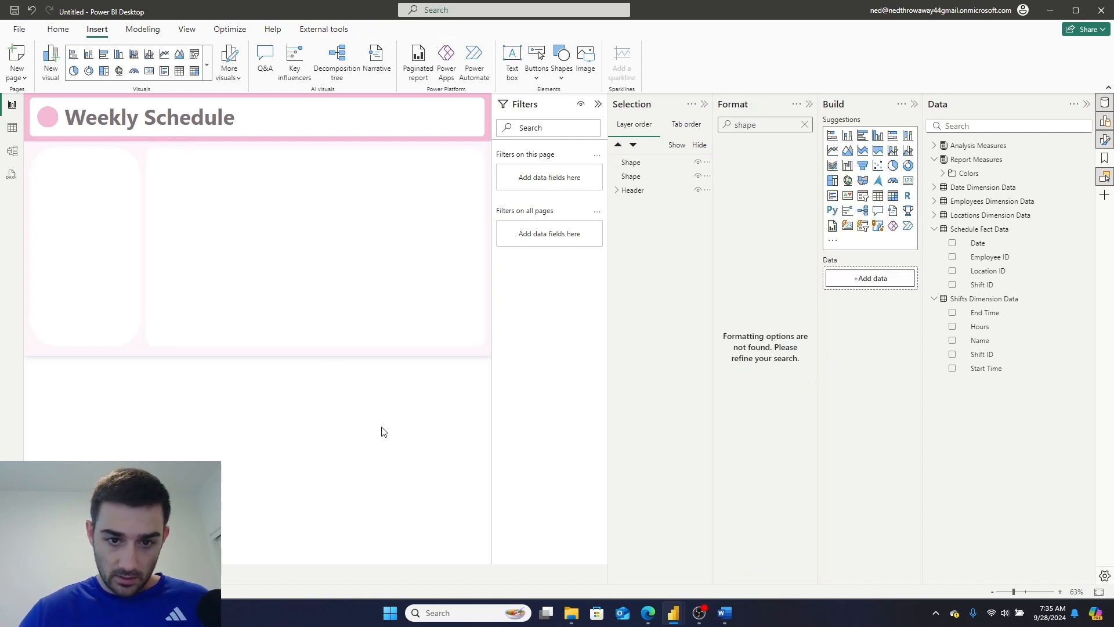
Set the narrow rectangle's rounded corners to 5%.
{"action": "left_click", "coordinate": [96, 254]}
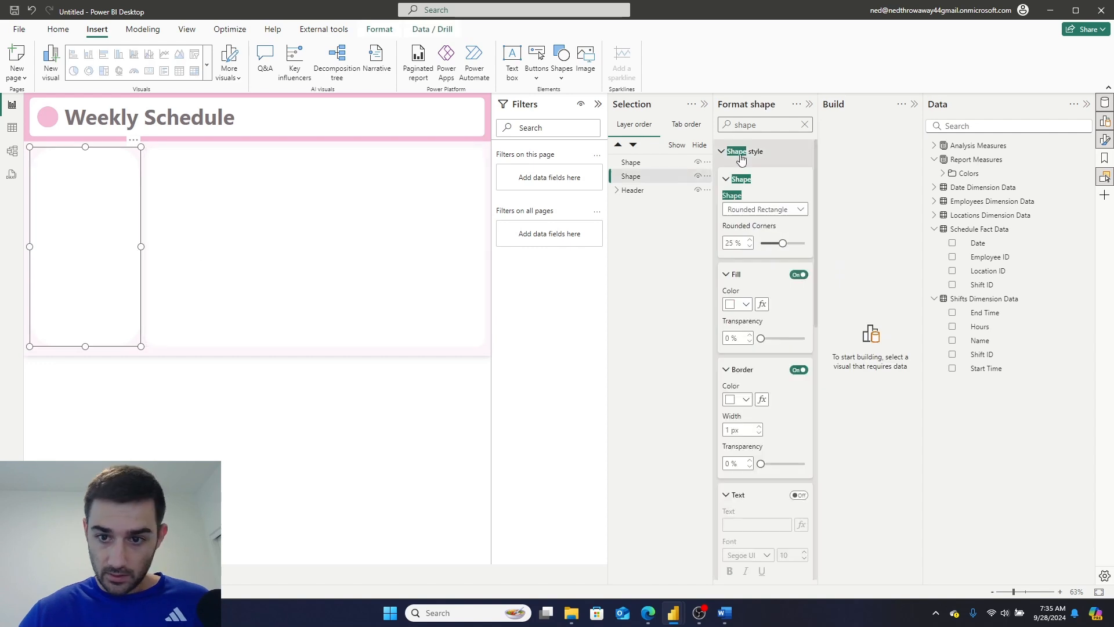
{"action": "left_click", "coordinate": [730, 243]}
{"action": "key", "text": "BackSpace"}
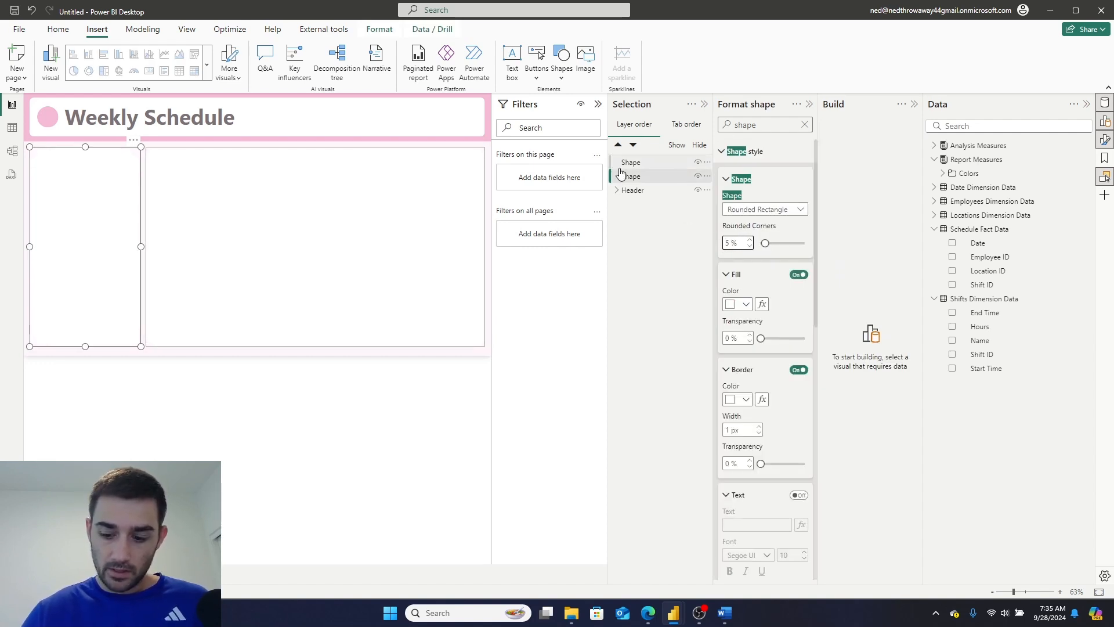
{"action": "left_click", "coordinate": [277, 472]}
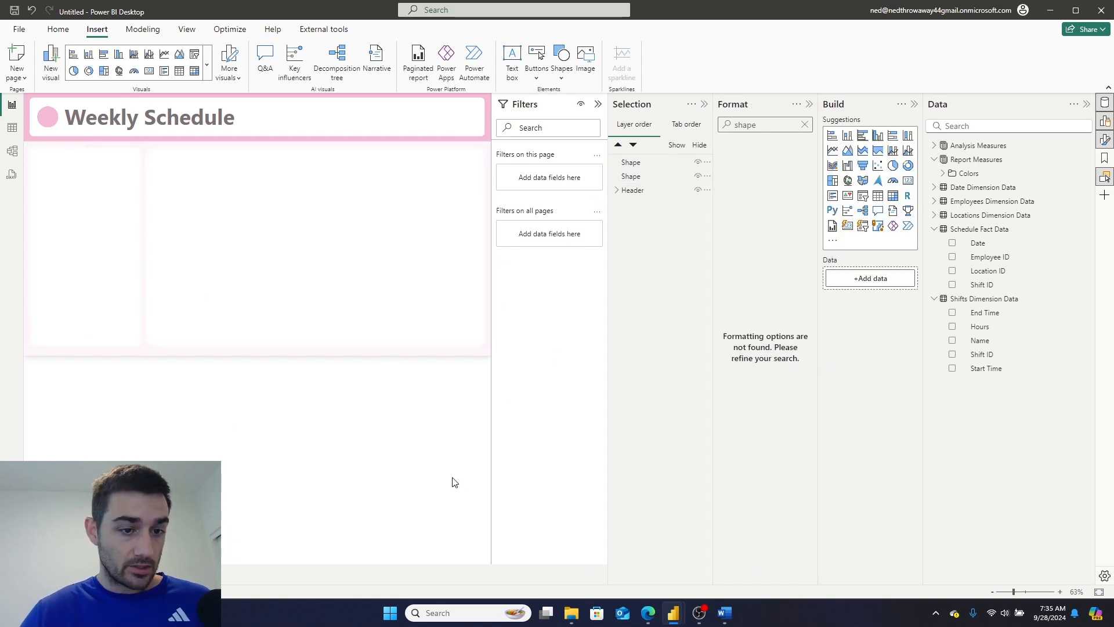
Reduce the wide rectangle's rounded corners to 3% so they match the narrow panel's corners up close.
{"action": "left_click", "coordinate": [1060, 591]}
{"action": "left_click", "coordinate": [1060, 591]}
{"action": "left_click", "coordinate": [1060, 591]}
{"action": "left_click", "coordinate": [1060, 591]}
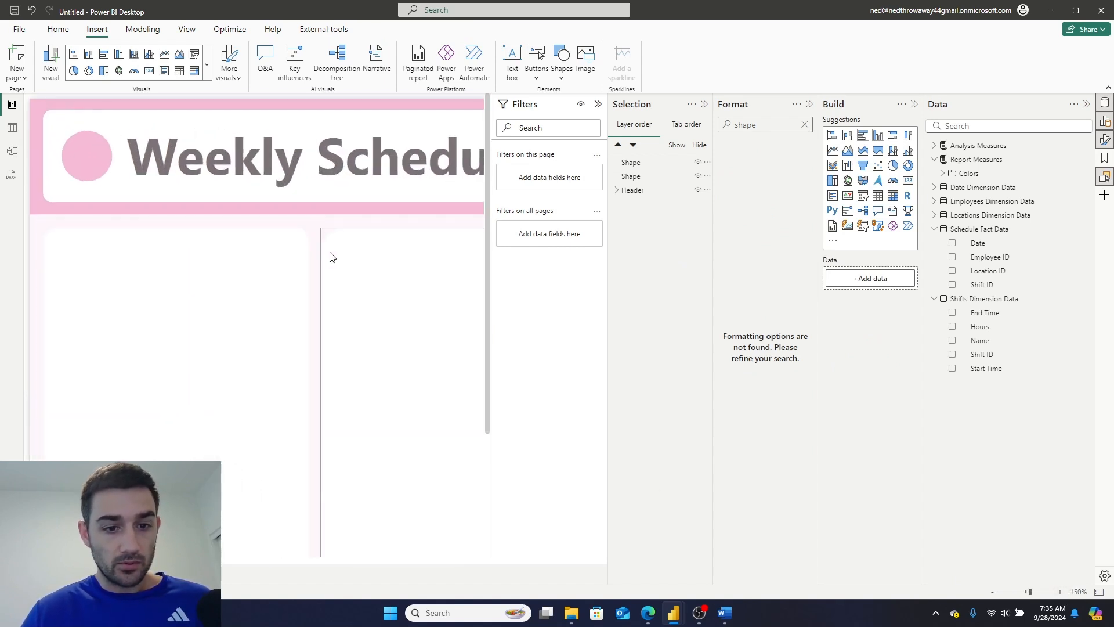
{"action": "left_click", "coordinate": [367, 257]}
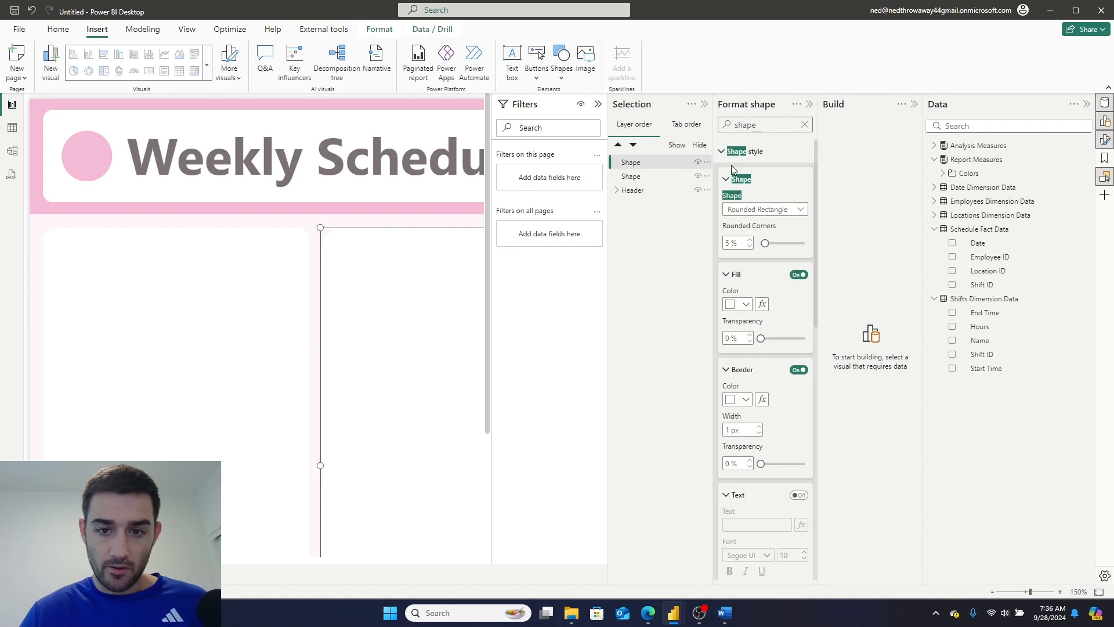
{"action": "left_click", "coordinate": [750, 245]}
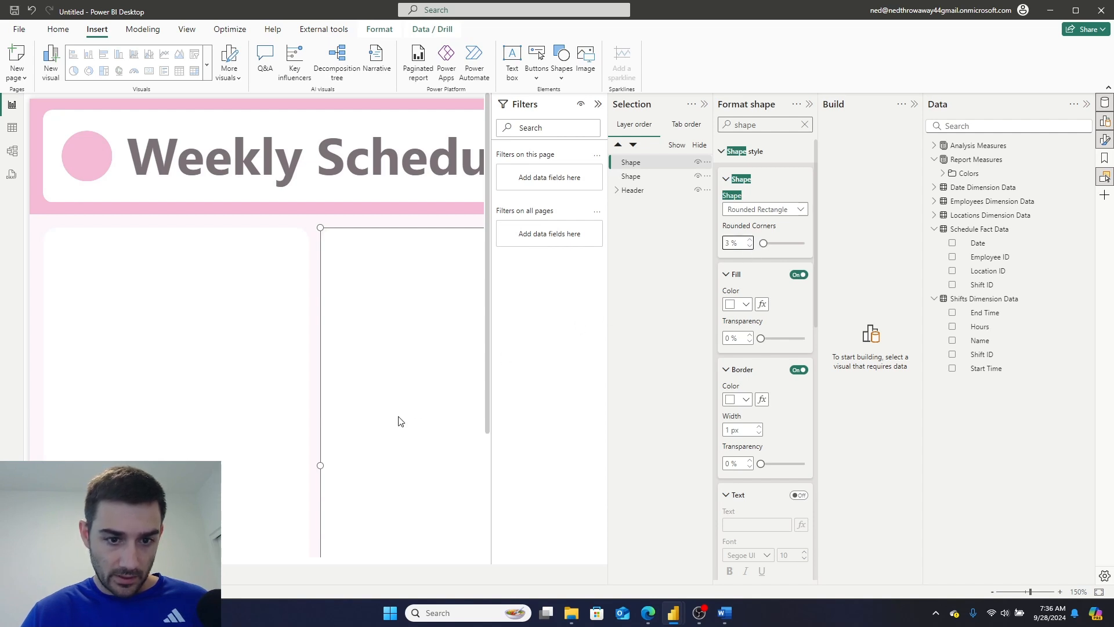
{"action": "left_click", "coordinate": [357, 227]}
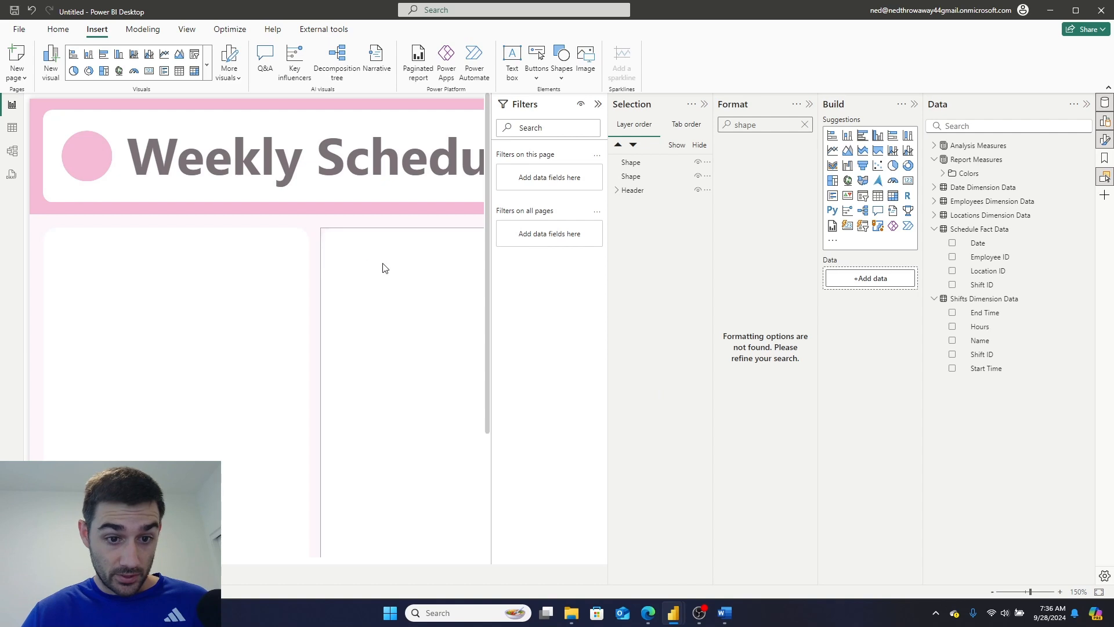
Rename the narrow rectangle's layer to "Filters Background".
{"action": "double_click", "coordinate": [636, 180]}
{"action": "key", "text": "BackSpace"}
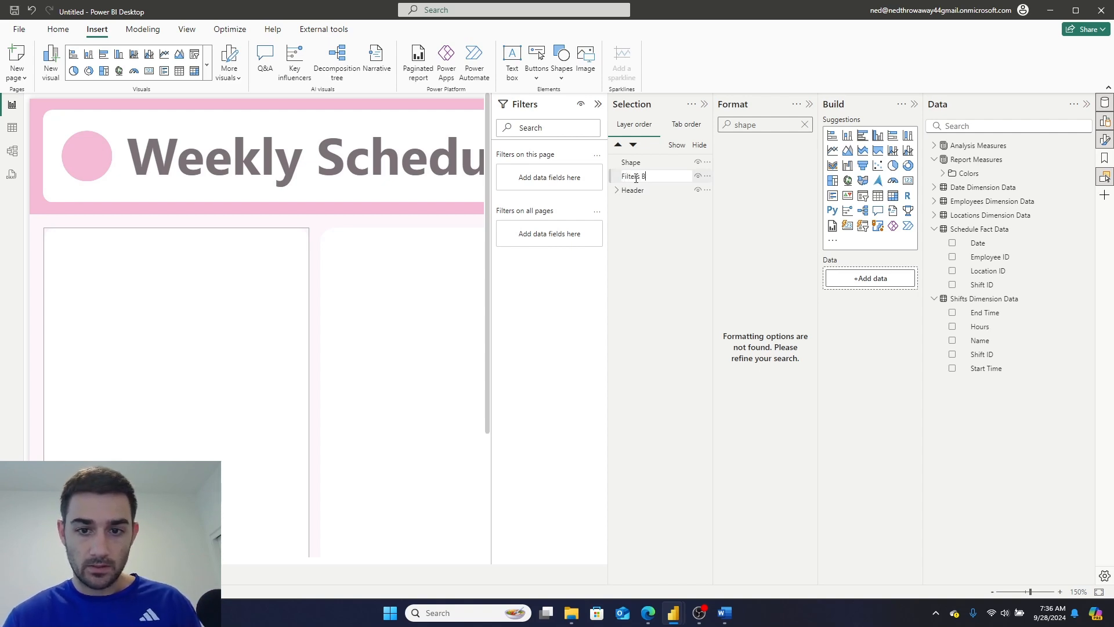
{"action": "type", "text": "Filters Background"}
{"action": "key", "text": "Return"}
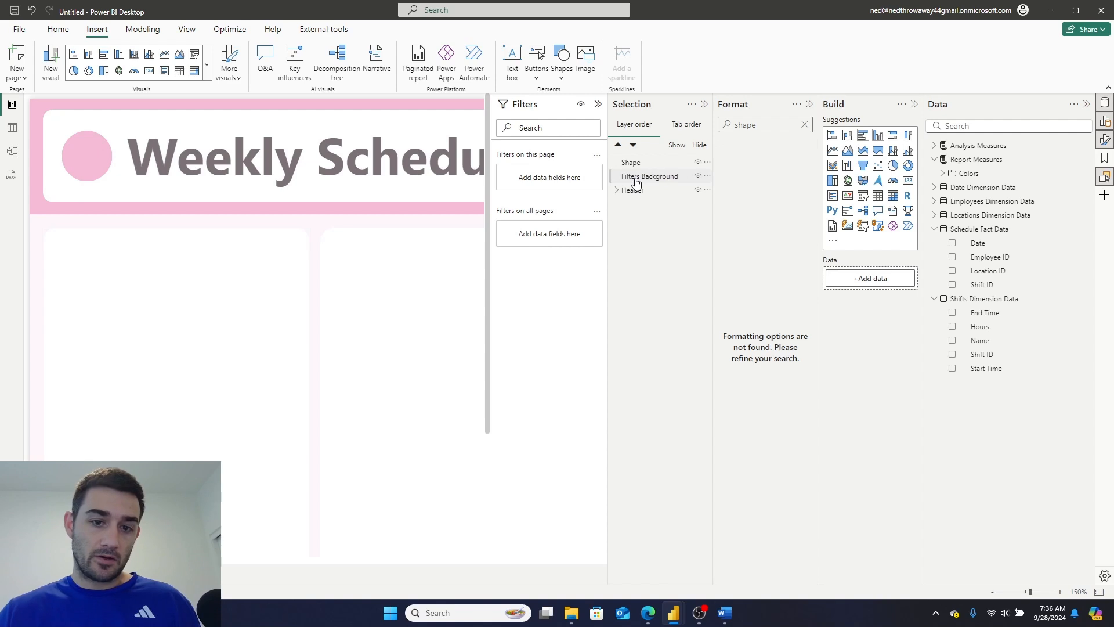
Rename the unnamed Shape layer as "Schedules Background".
{"action": "double_click", "coordinate": [639, 165]}
{"action": "key", "text": "BackSpace"}
{"action": "type", "text": "Schedules Background"}
{"action": "key", "text": "Return"}
{"action": "left_click", "coordinate": [311, 169]}
Duplicate the Header Text box from the Header group and move the copy below the header, near the top of the filters background.
{"action": "left_click", "coordinate": [616, 190]}
{"action": "left_click", "coordinate": [654, 206]}
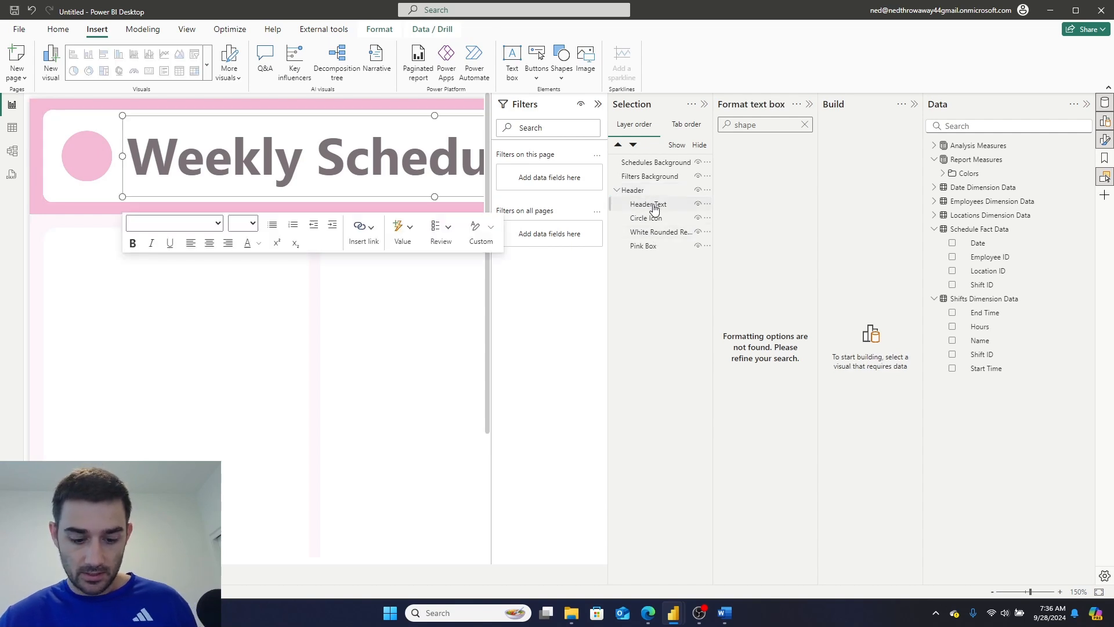
{"action": "key", "text": "ctrl+c"}
{"action": "key", "text": "ctrl+v"}
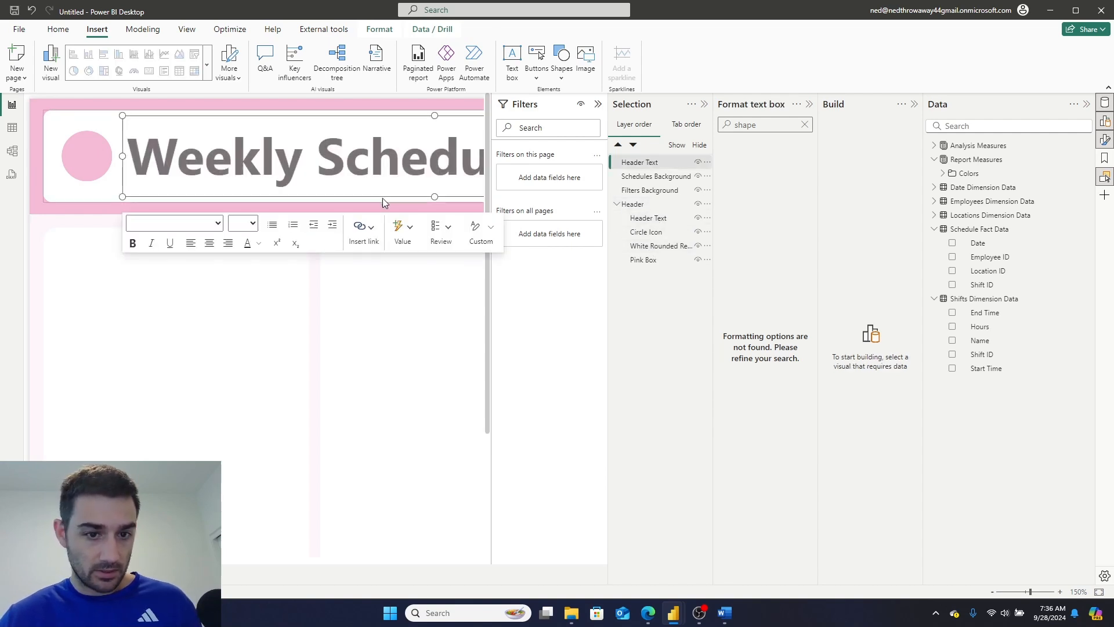
{"action": "left_click_drag", "start_coordinate": [388, 193], "coordinate": [406, 241]}
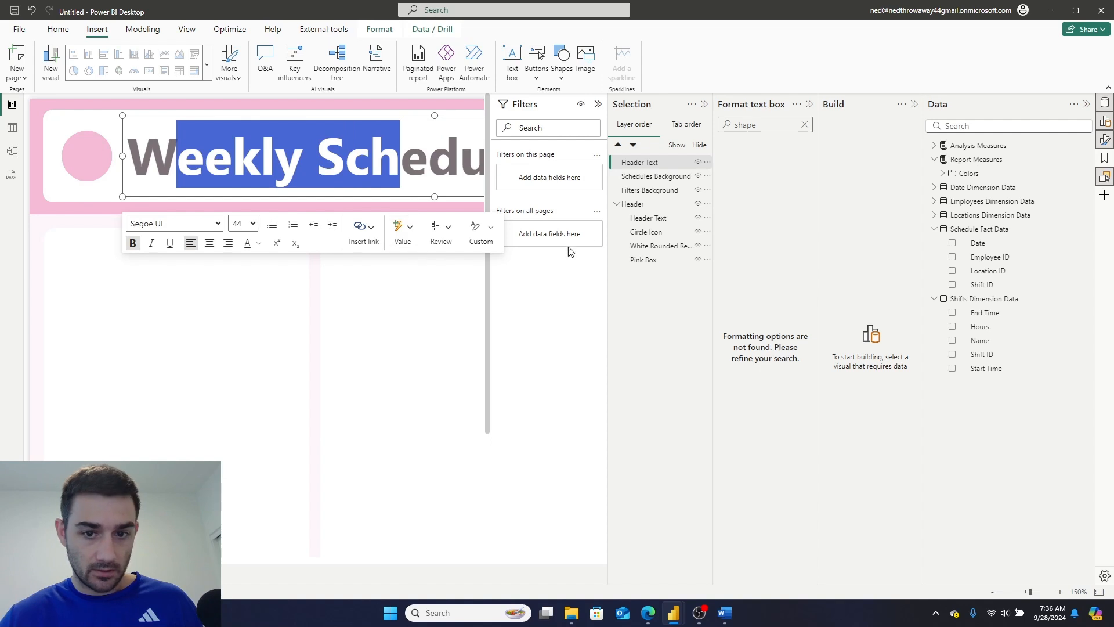
{"action": "left_click", "coordinate": [650, 168]}
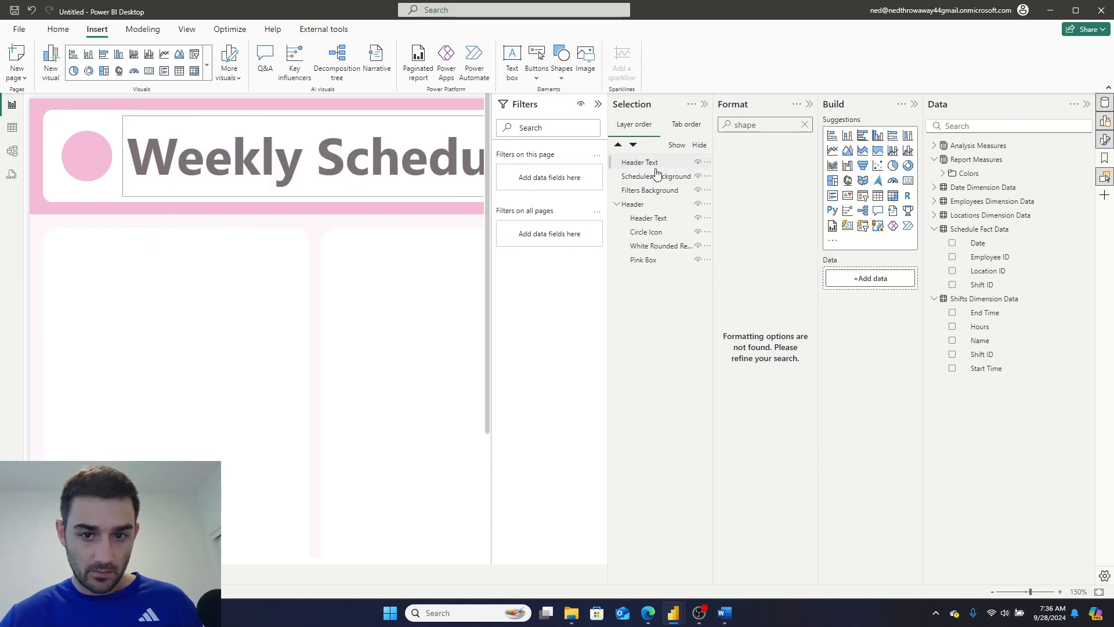
{"action": "left_click", "coordinate": [641, 168]}
{"action": "left_click_drag", "start_coordinate": [385, 197], "coordinate": [311, 315]}
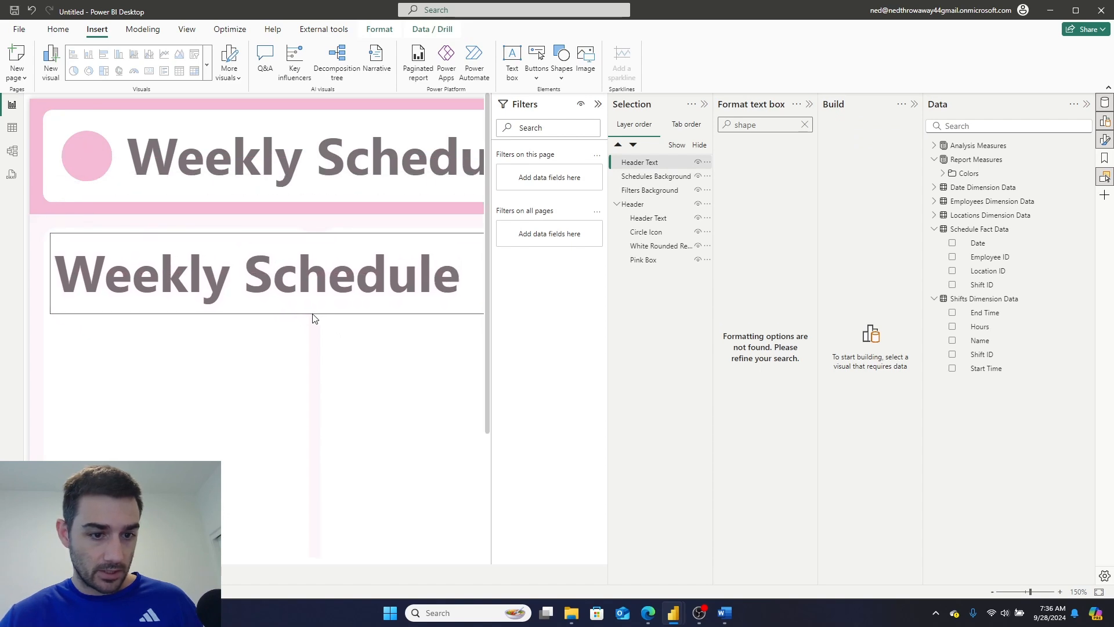
Try to replace the whole text of the copied title with "Filter", and undo it.
{"action": "left_click", "coordinate": [283, 281]}
{"action": "triple_click", "coordinate": [283, 280]}
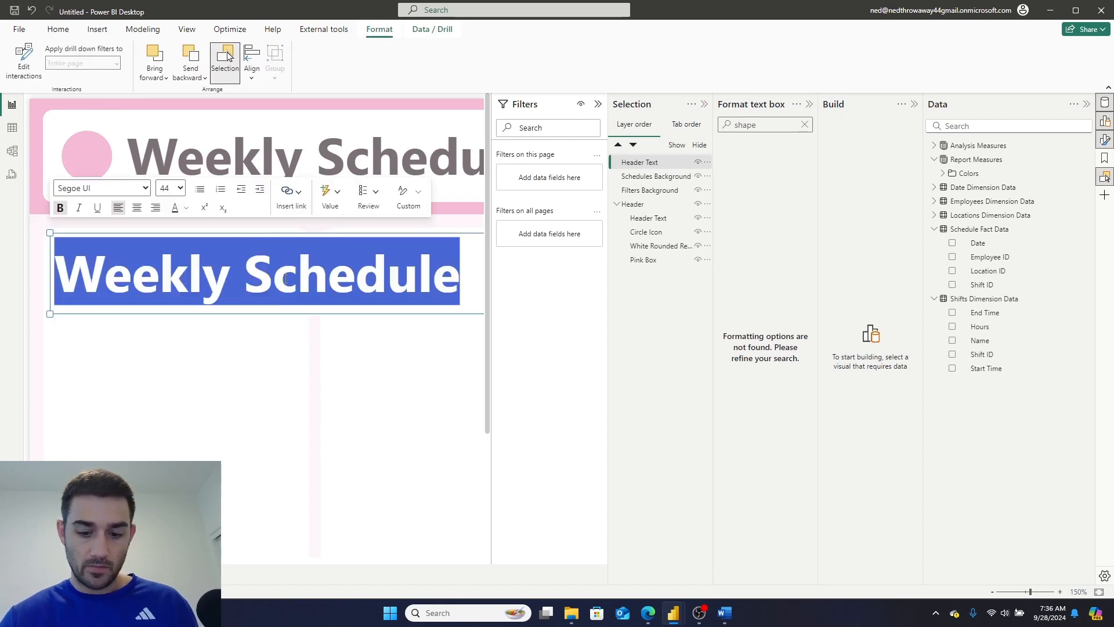
{"action": "key", "text": "BackSpace"}
{"action": "type", "text": "Filter"}
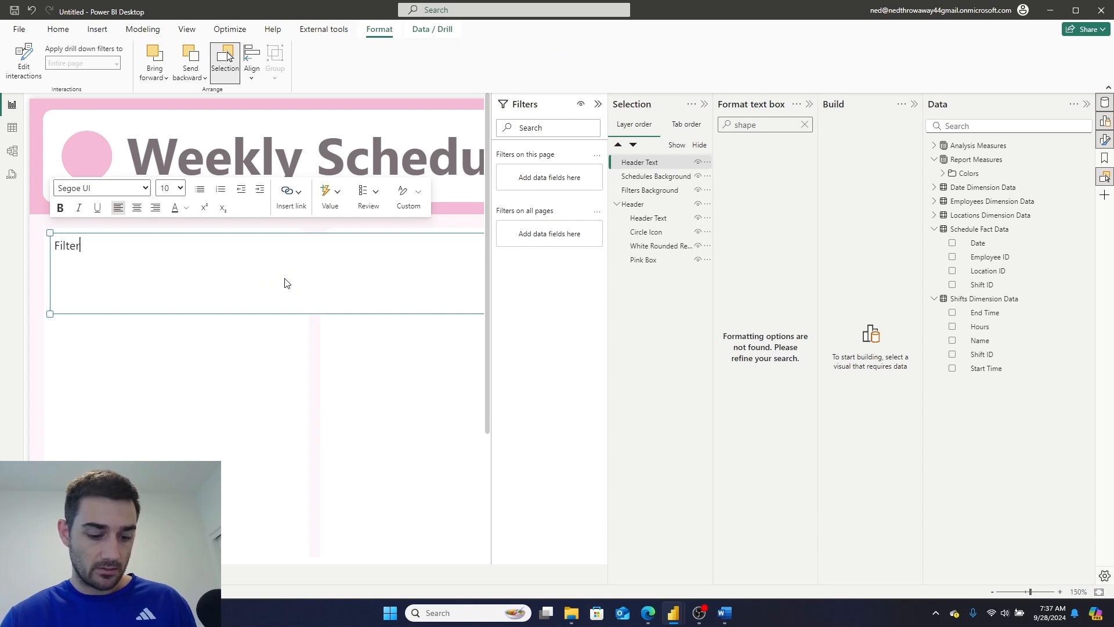
{"action": "key", "text": "ctrl+z"}
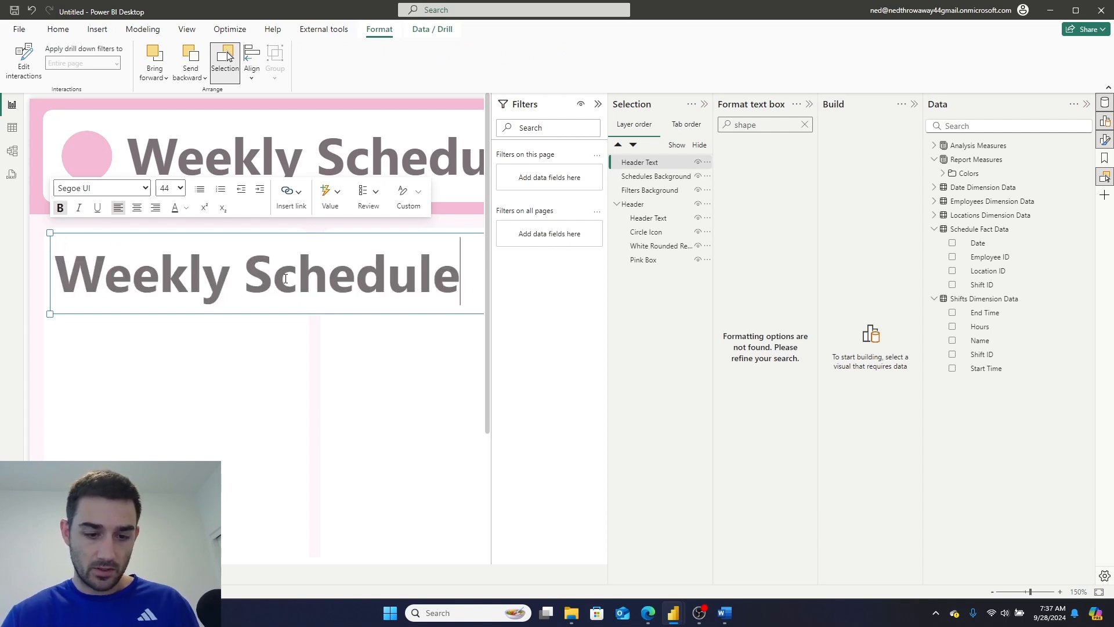
Change the copied title's text from "Weekly Schedule" to "Filters" while keeping its bold formatting.
{"action": "type", "text": "Filters"}
{"action": "key", "text": "Left"}
{"action": "key", "text": "Left"}
{"action": "key", "text": "Left"}
{"action": "key", "text": "Left"}
{"action": "key", "text": "Left"}
{"action": "key", "text": "Left"}
{"action": "key", "text": "Left"}
{"action": "key", "text": "Left"}
{"action": "key", "text": "Left"}
{"action": "key", "text": "Right"}
{"action": "key", "text": "Right"}
{"action": "key", "text": "ctrl+shift+Left"}
{"action": "key", "text": "ctrl+shift+Left"}
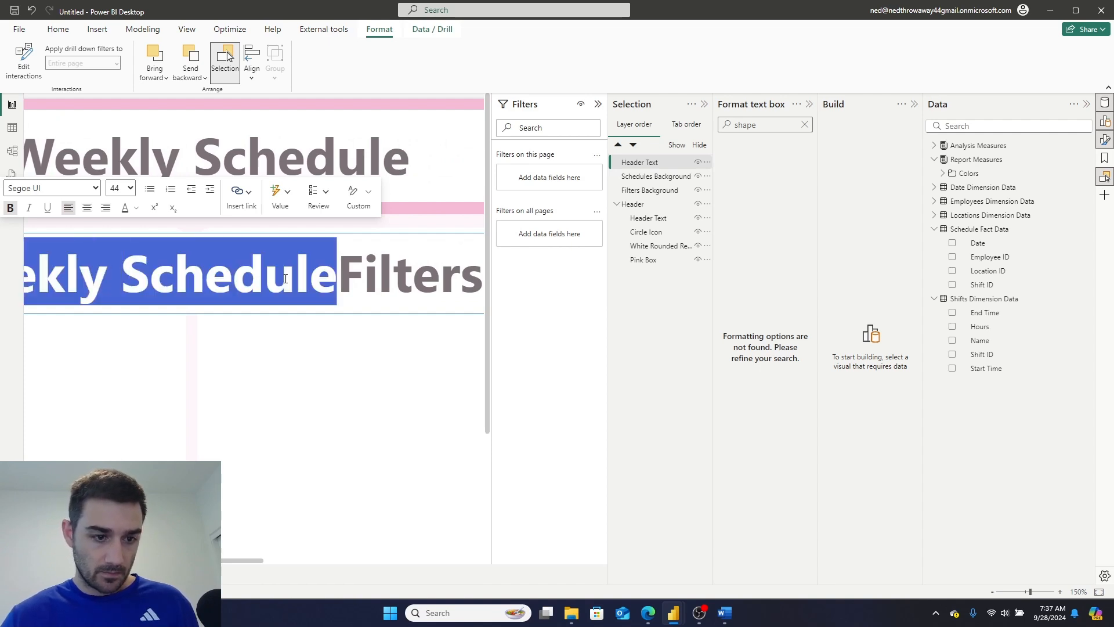
{"action": "key", "text": "BackSpace"}
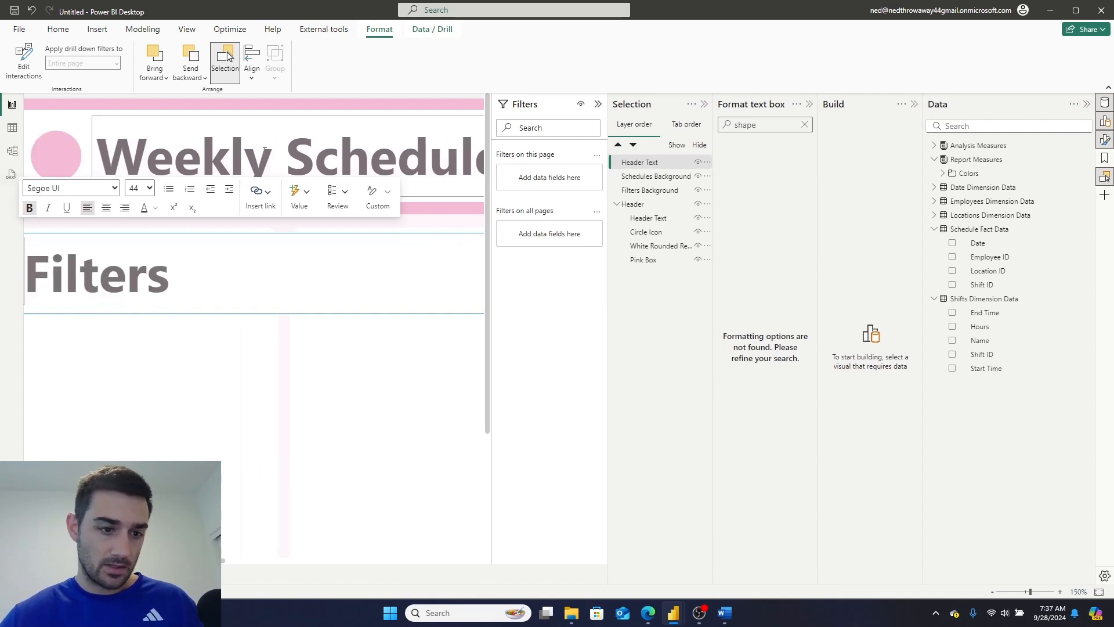
Set the font size of the "Filters" text to 10.5.
{"action": "left_click_drag", "start_coordinate": [169, 276], "coordinate": [3, 255]}
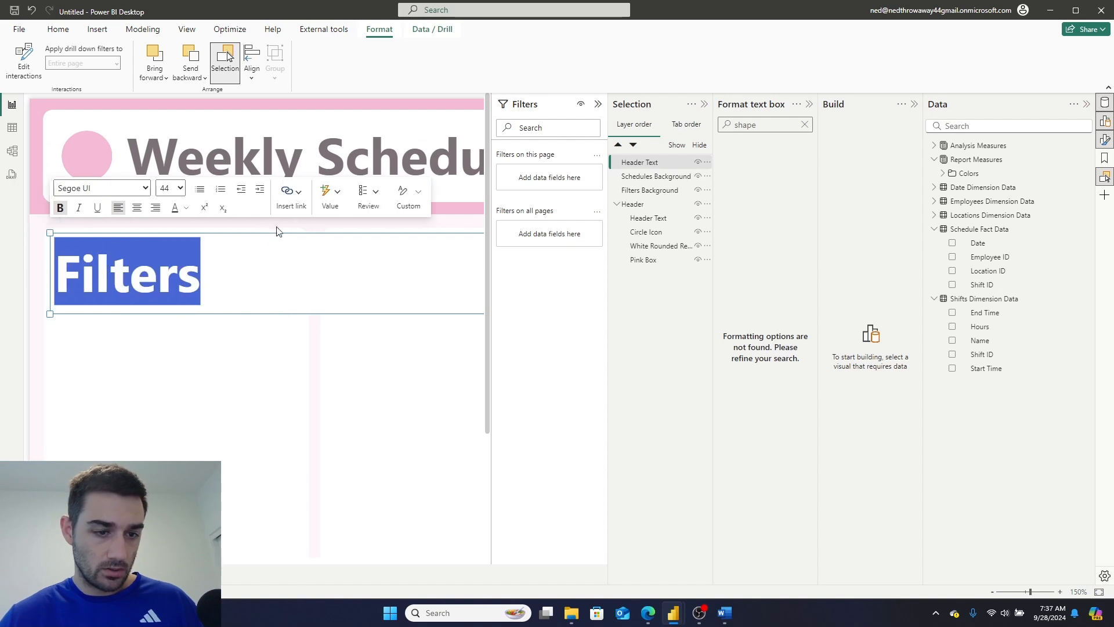
{"action": "left_click", "coordinate": [180, 188]}
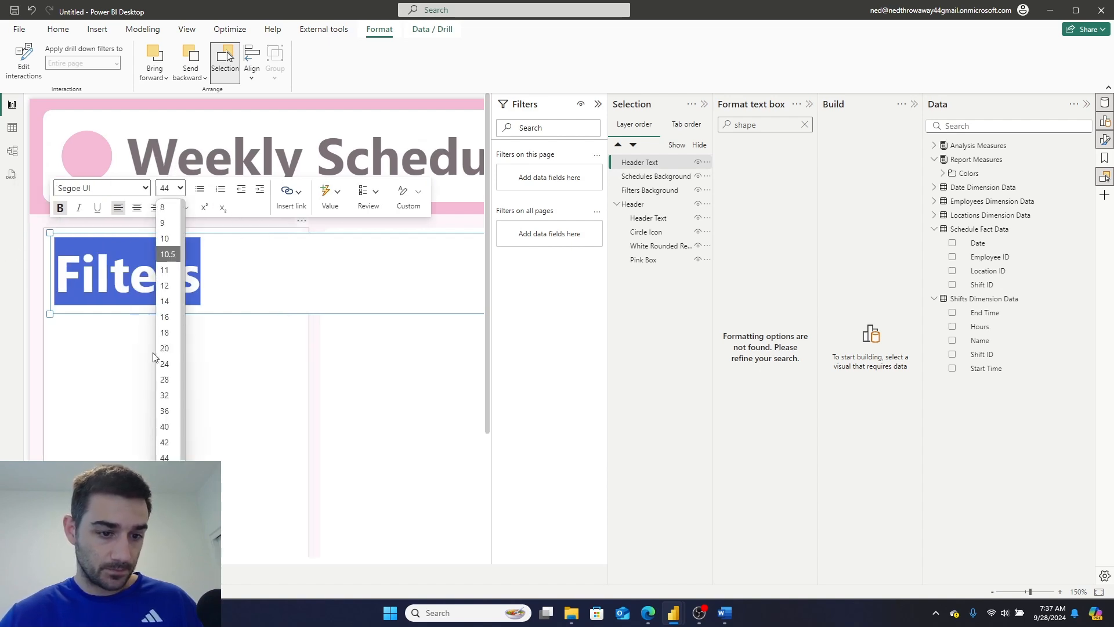
{"action": "left_click", "coordinate": [168, 255]}
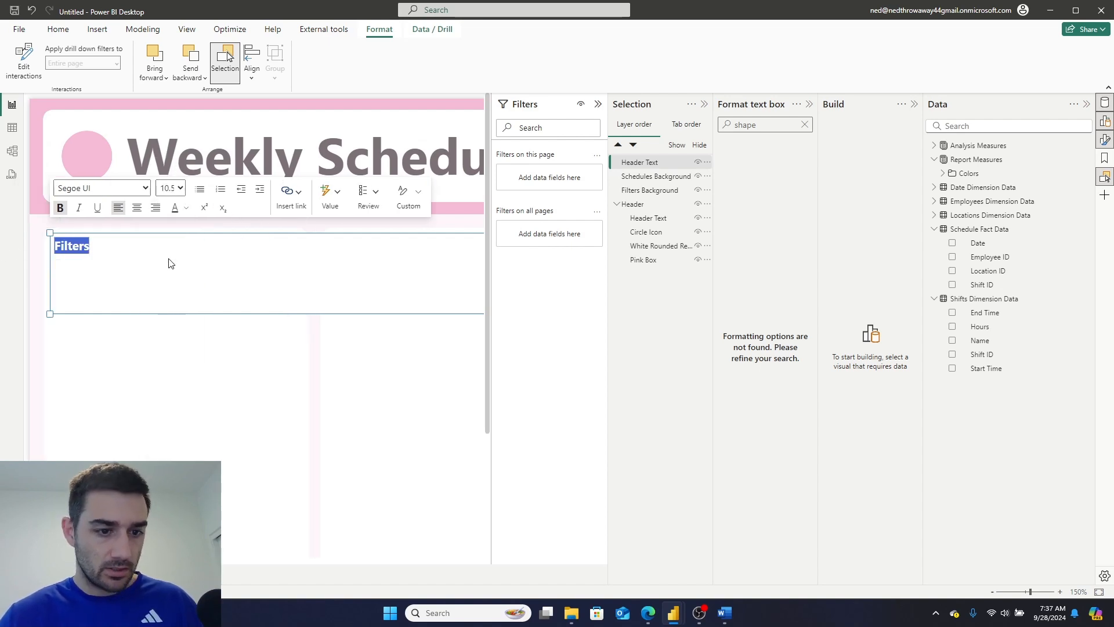
{"action": "left_click", "coordinate": [90, 246]}
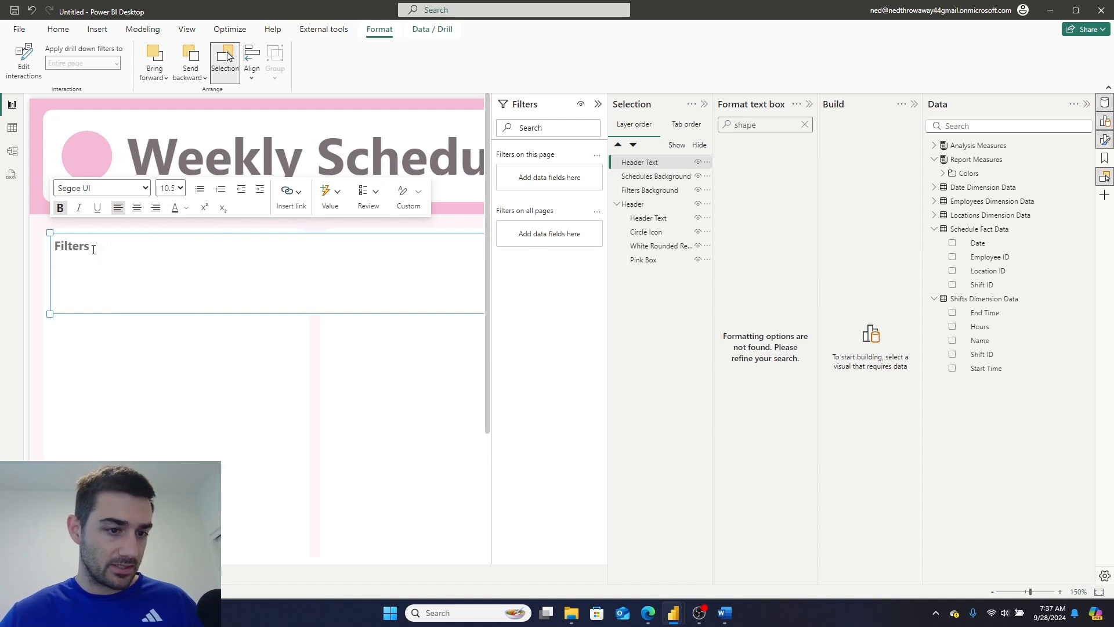
Try to replace the "Filters" text with "Slice", and undo both this and the last font size change.
{"action": "left_click_drag", "start_coordinate": [93, 250], "coordinate": [47, 245]}
{"action": "type", "text": "Slice"}
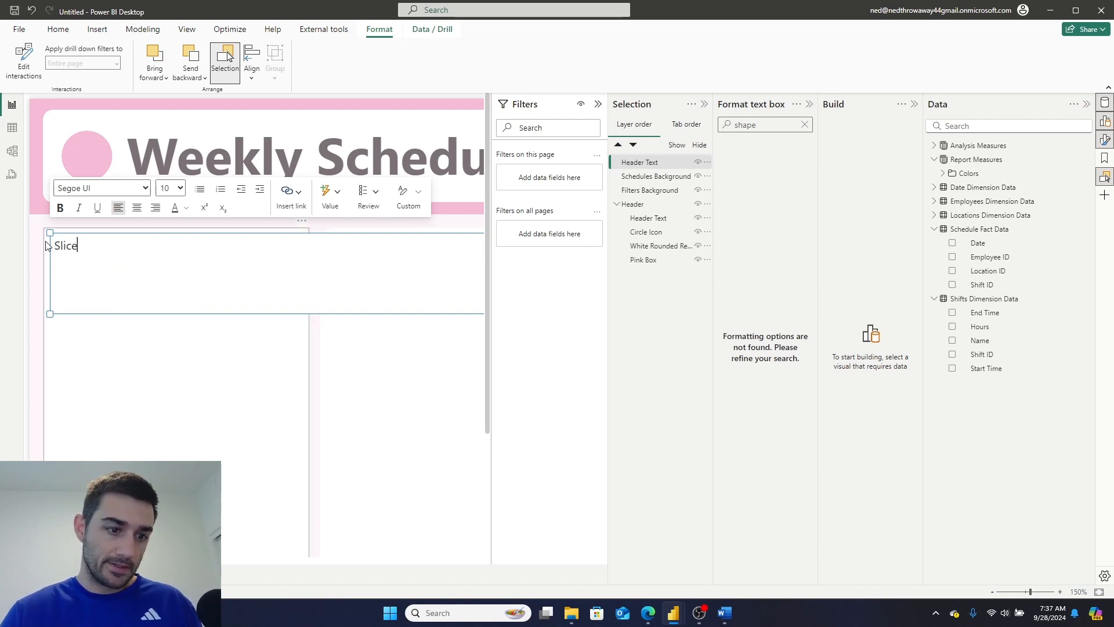
{"action": "key", "text": "ctrl+z"}
{"action": "key", "text": "ctrl+z"}
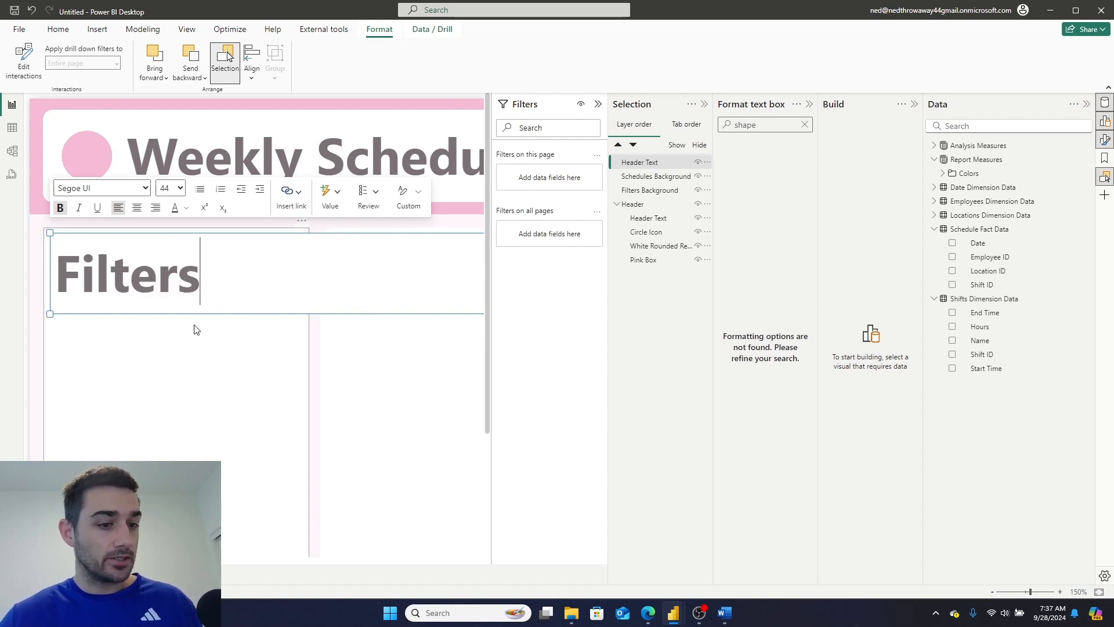
Change the "Filters" text to "Slicers" while keeping its formatting.
{"action": "type", "text": "Sl"}
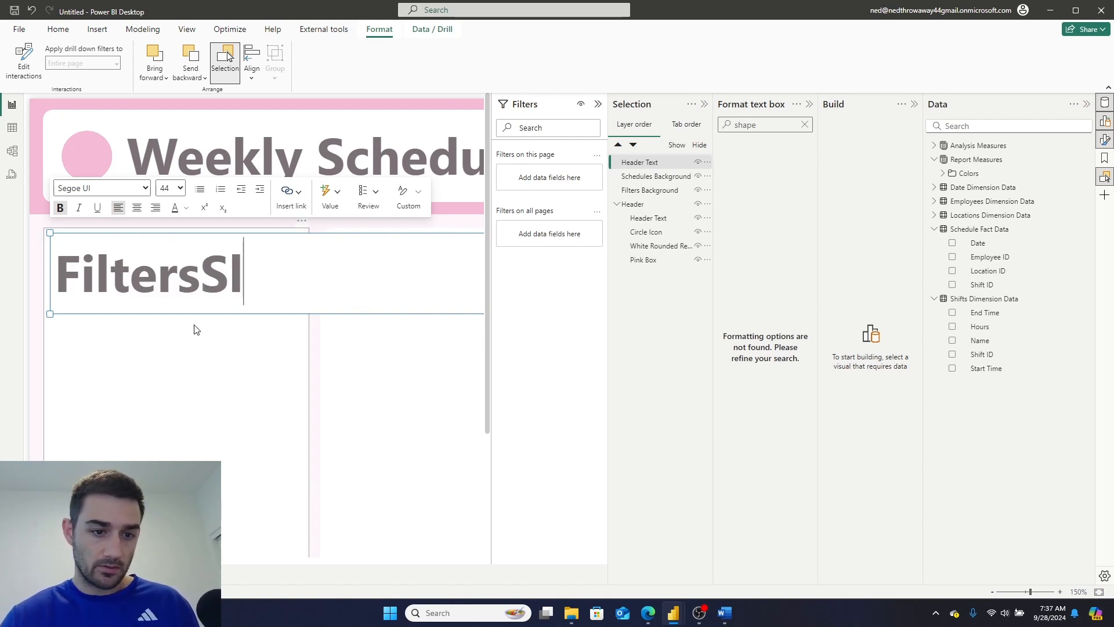
{"action": "type", "text": "icers"}
{"action": "left_click_drag", "start_coordinate": [201, 270], "coordinate": [73, 260]}
{"action": "key", "text": "BackSpace"}
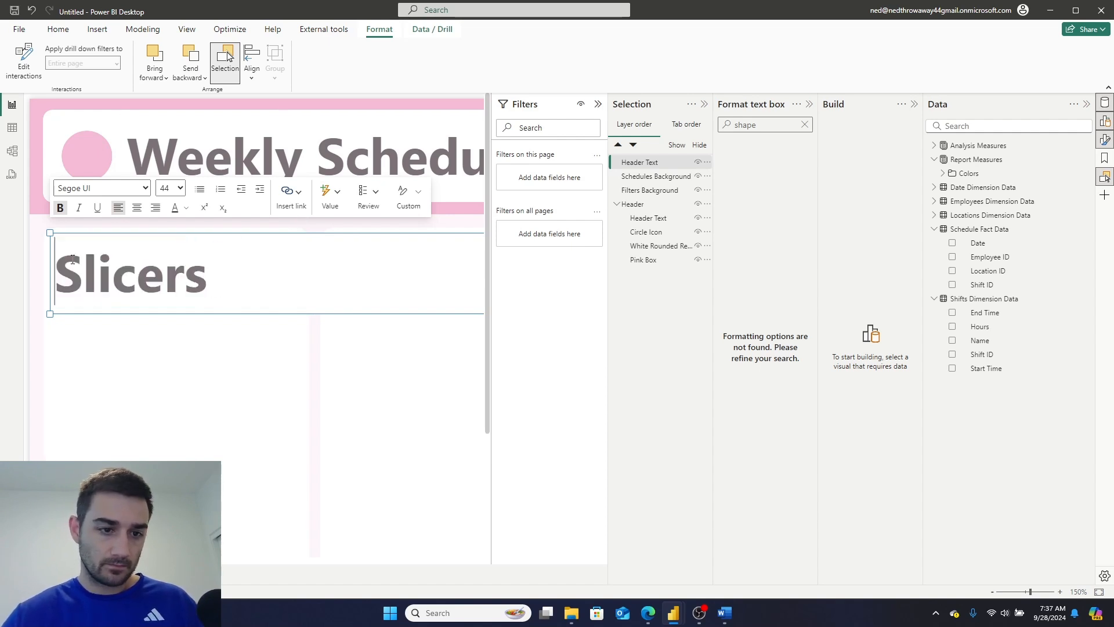
Set the font size of the whole "Slicers" text to 16.
{"action": "left_click", "coordinate": [180, 188]}
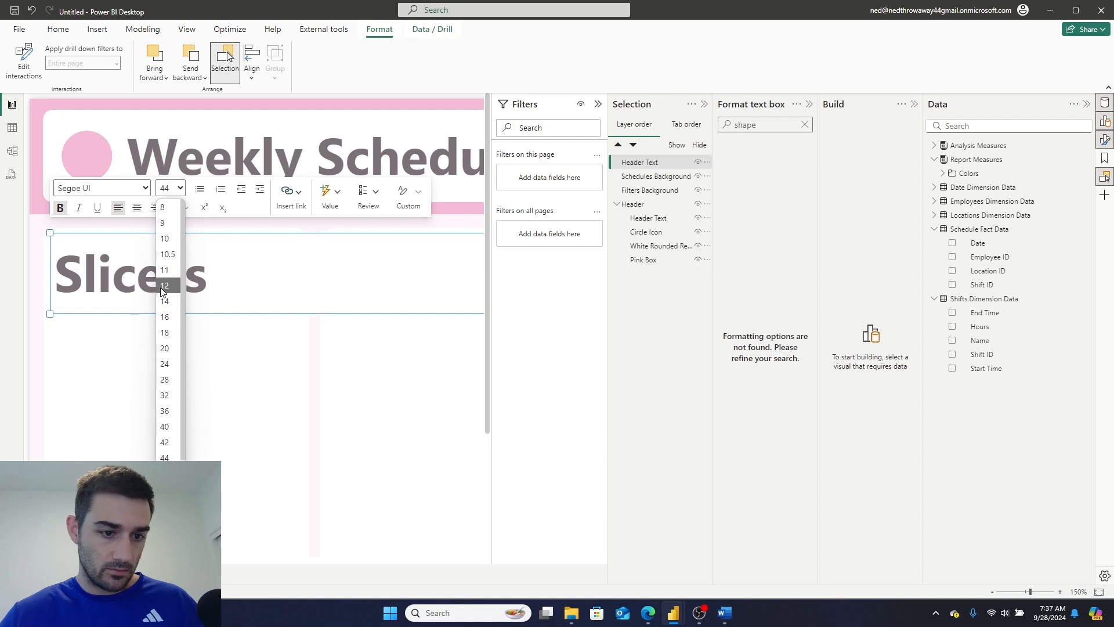
{"action": "left_click", "coordinate": [165, 317]}
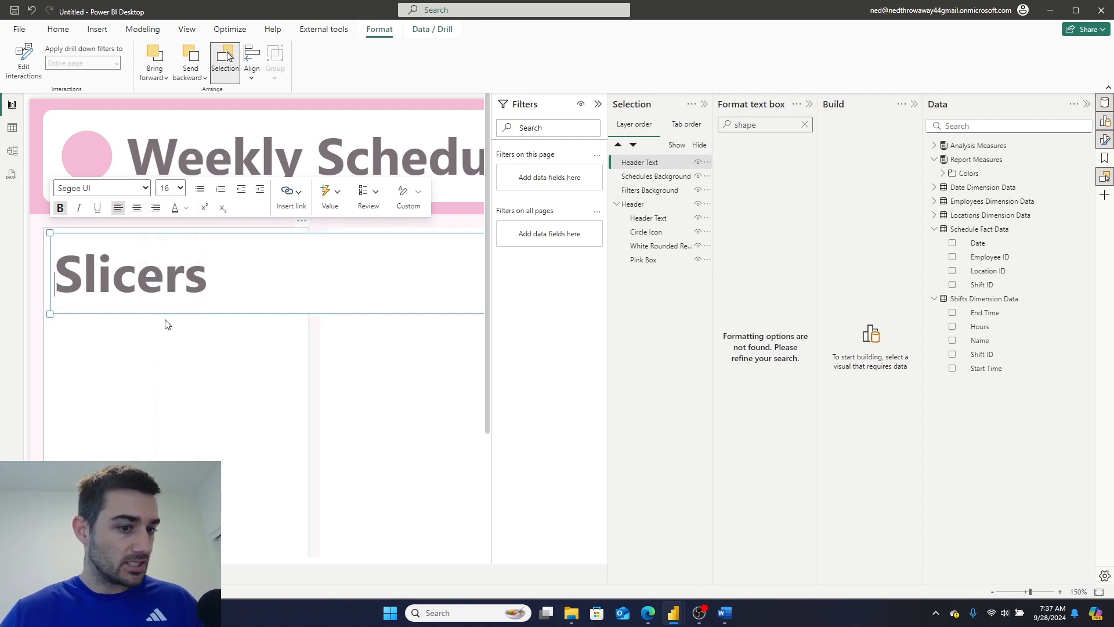
{"action": "double_click", "coordinate": [177, 294]}
{"action": "left_click", "coordinate": [174, 188]}
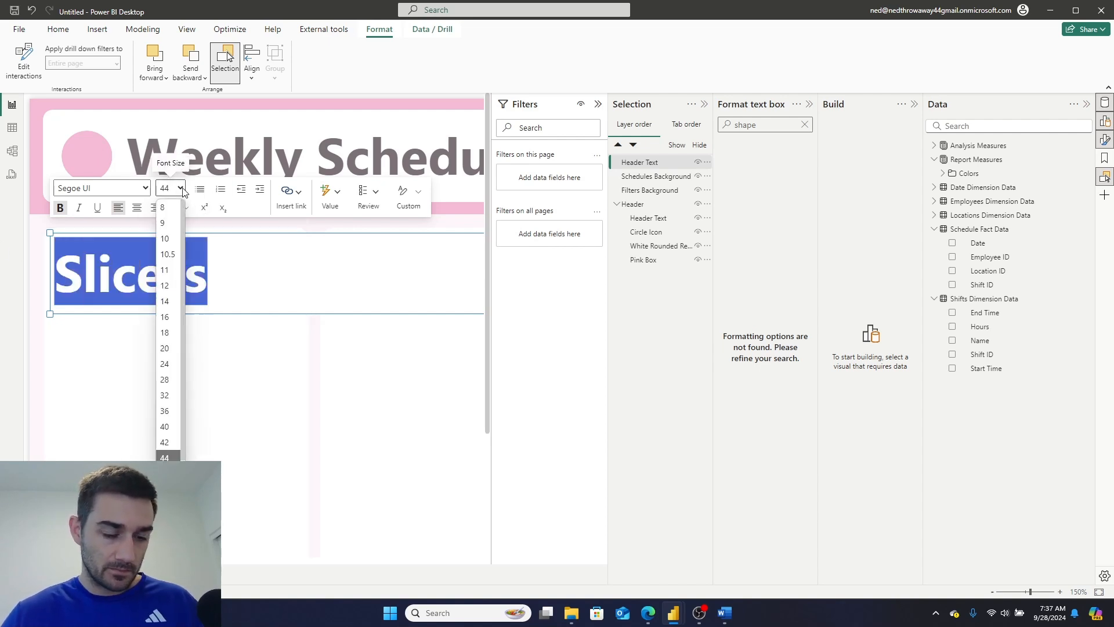
{"action": "left_click", "coordinate": [171, 318]}
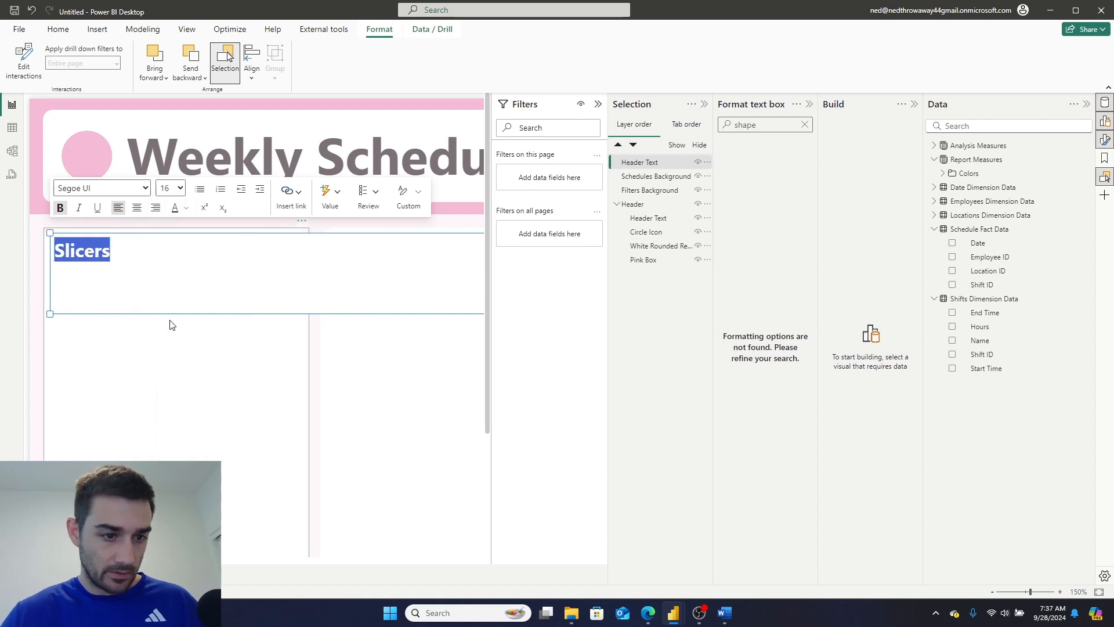
Narrow and shorten the "Slicers" text box so that it fits closely around its word.
{"action": "scroll", "coordinate": [260, 539], "scroll_direction": "right", "scroll_amount": 5}
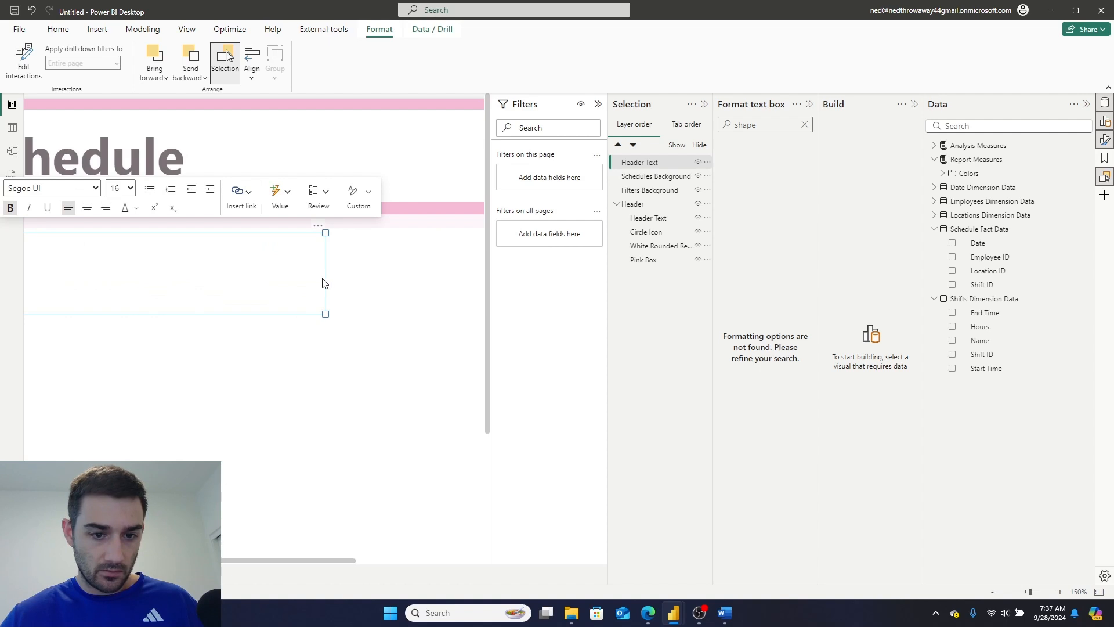
{"action": "left_click", "coordinate": [993, 592]}
{"action": "left_click", "coordinate": [992, 592]}
{"action": "left_click", "coordinate": [992, 592]}
{"action": "left_click", "coordinate": [993, 592]}
{"action": "left_click", "coordinate": [992, 593]}
{"action": "left_click", "coordinate": [992, 592]}
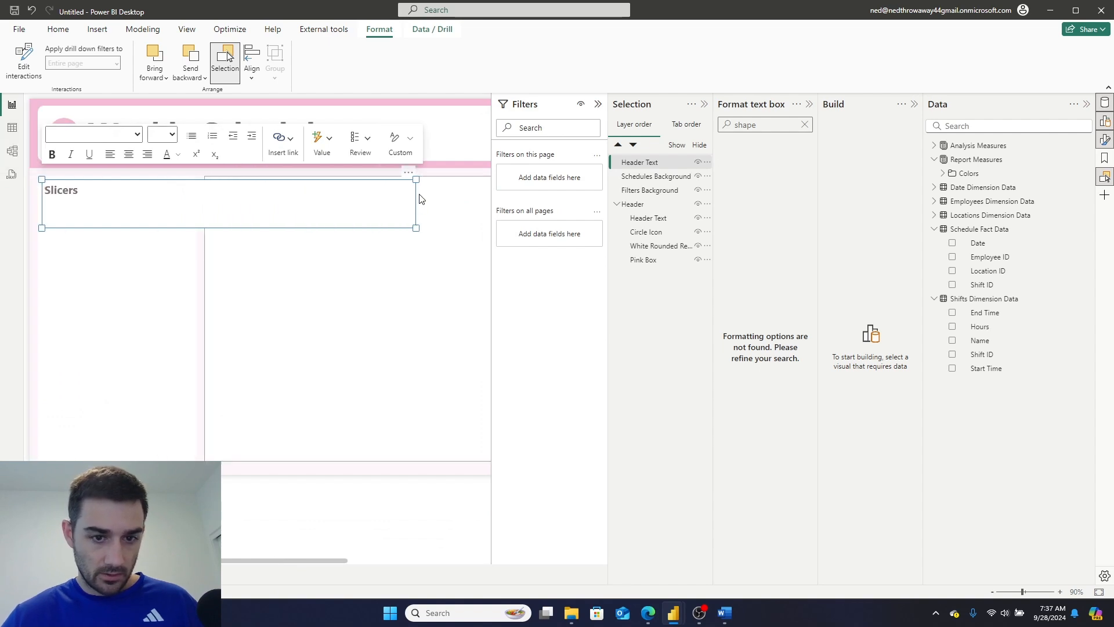
{"action": "left_click", "coordinate": [278, 509]}
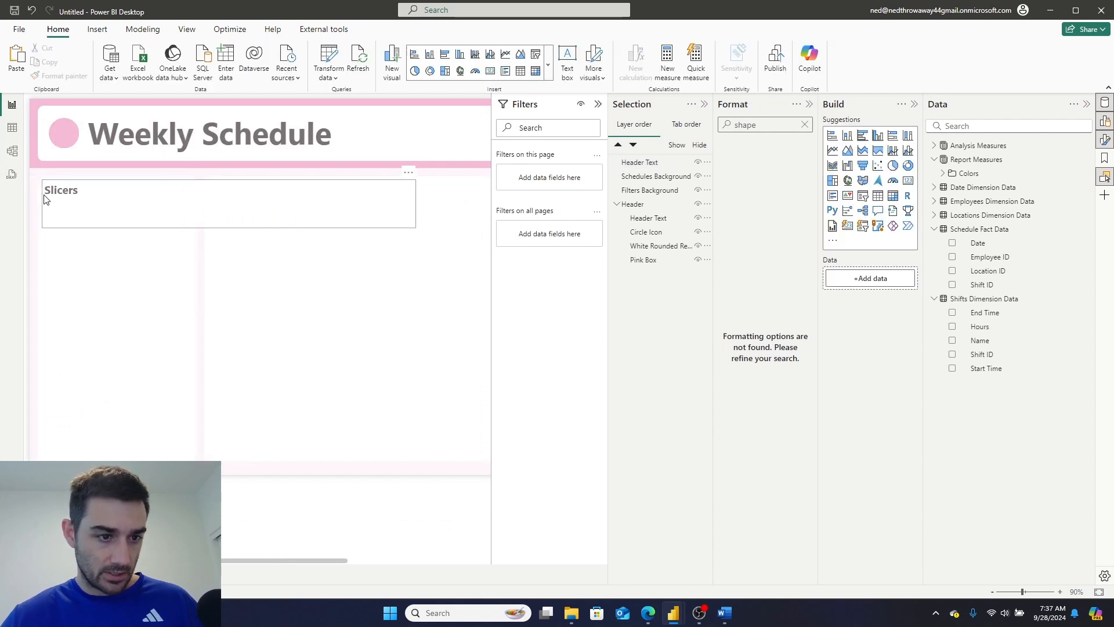
{"action": "left_click", "coordinate": [319, 214]}
{"action": "left_click_drag", "start_coordinate": [409, 206], "coordinate": [67, 202]}
{"action": "left_click", "coordinate": [40, 253]}
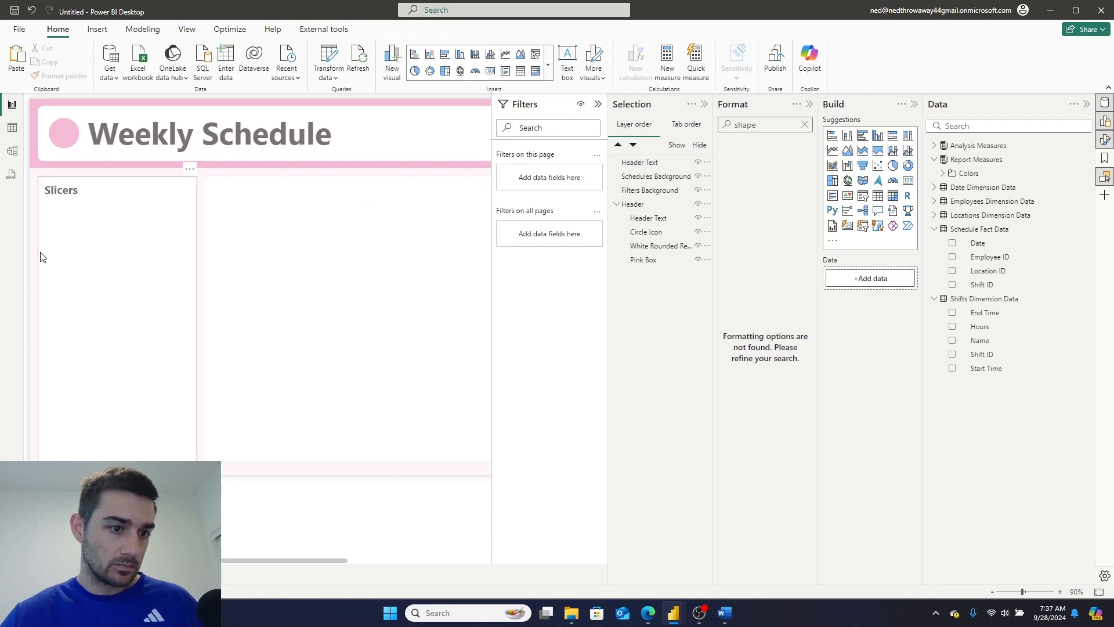
Rename the "Slicers" text box layer as "Slicer Title".
{"action": "left_click", "coordinate": [73, 200]}
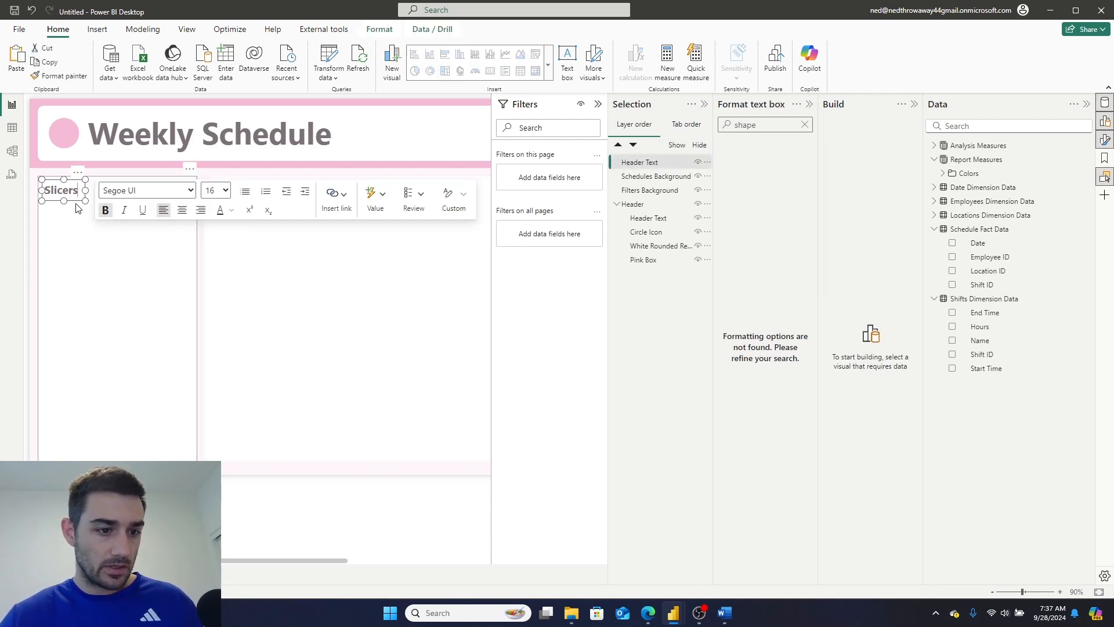
{"action": "left_click", "coordinate": [76, 206]}
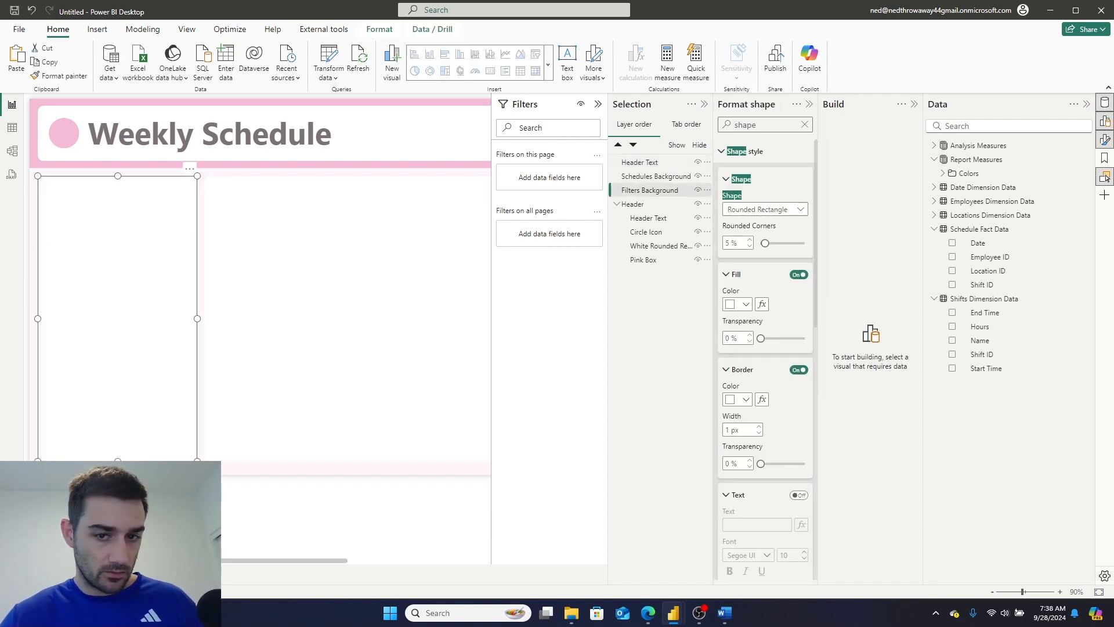
{"action": "key", "text": "Escape"}
{"action": "left_click", "coordinate": [639, 163]}
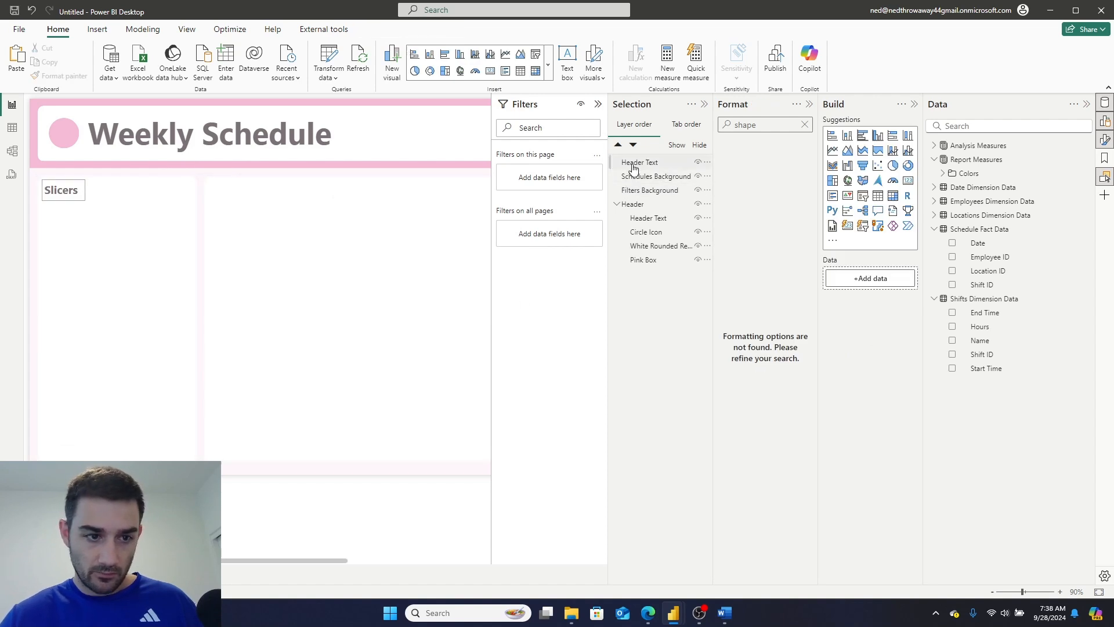
{"action": "double_click", "coordinate": [637, 164]}
{"action": "type", "text": "Slicer Title"}
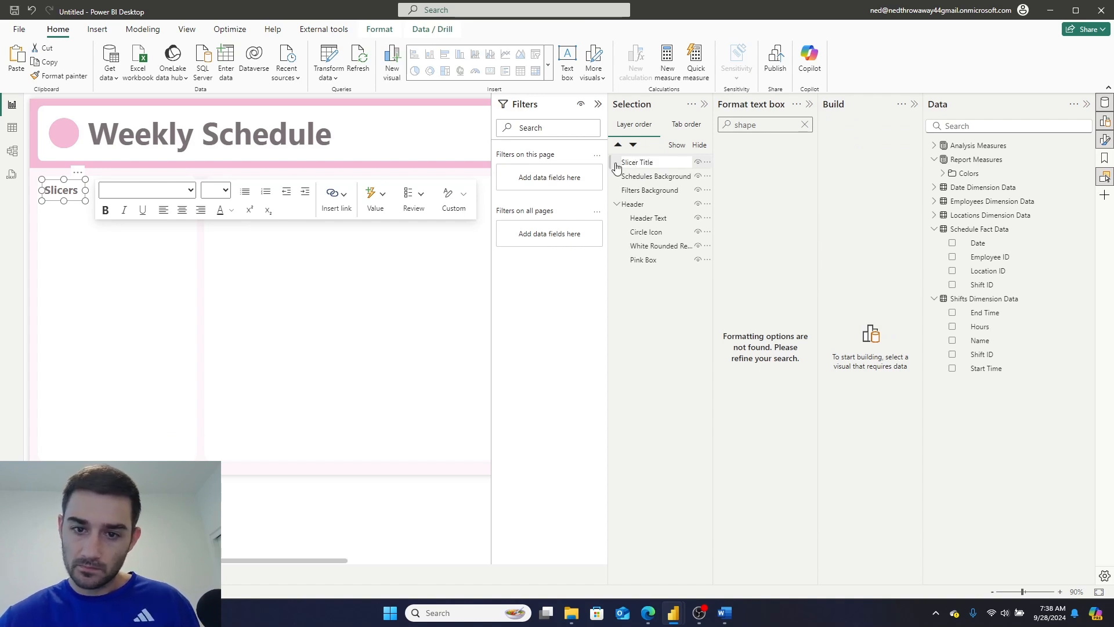
{"action": "key", "text": "Return"}
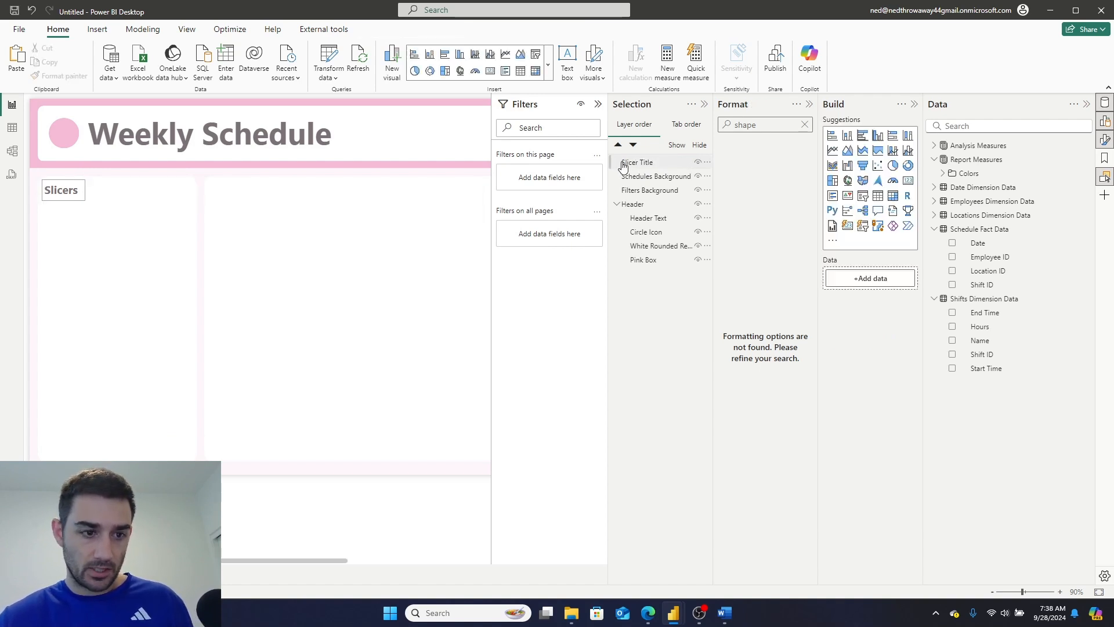
Duplicate the "Slicers" text box and place the copy level with it, at the upper start of the schedules background.
{"action": "key", "text": "ctrl+v"}
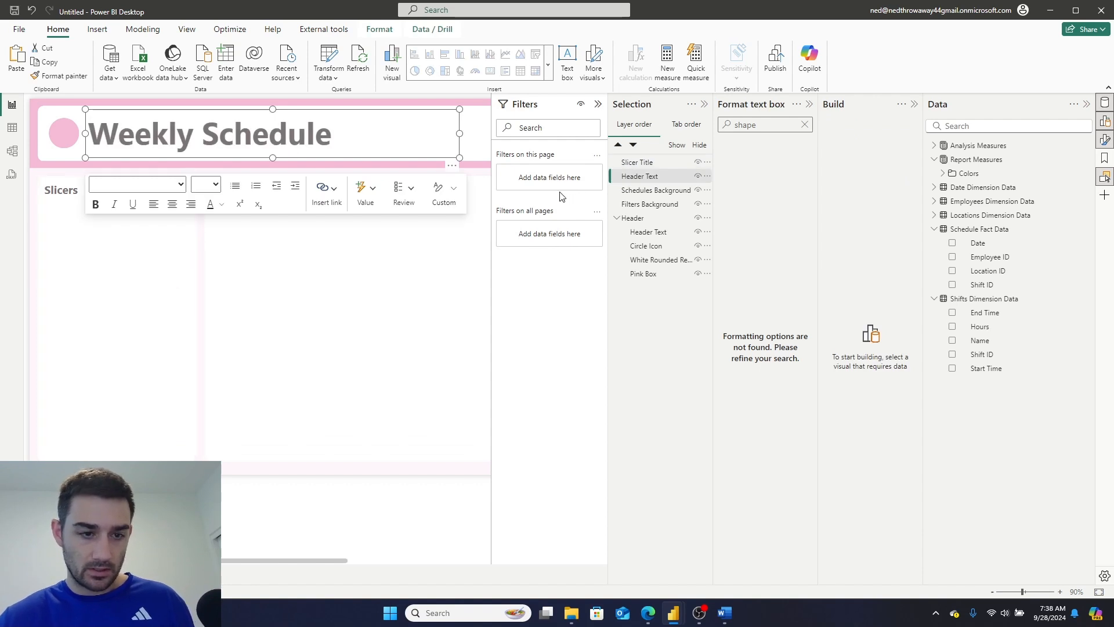
{"action": "key", "text": "ctrl+z"}
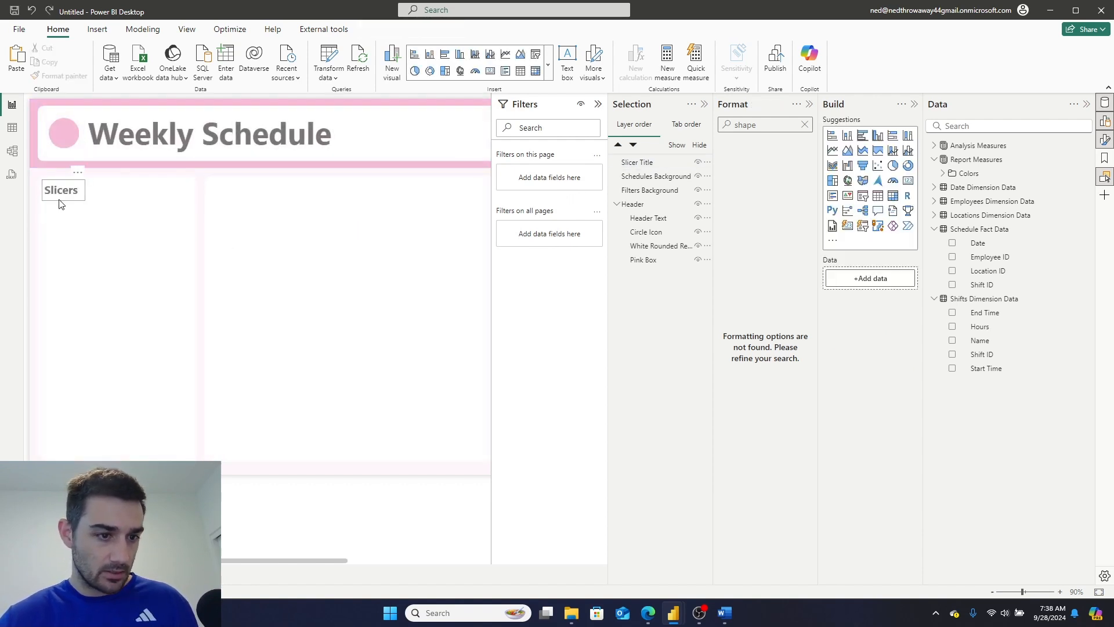
{"action": "left_click", "coordinate": [61, 200]}
{"action": "key", "text": "ctrl+v"}
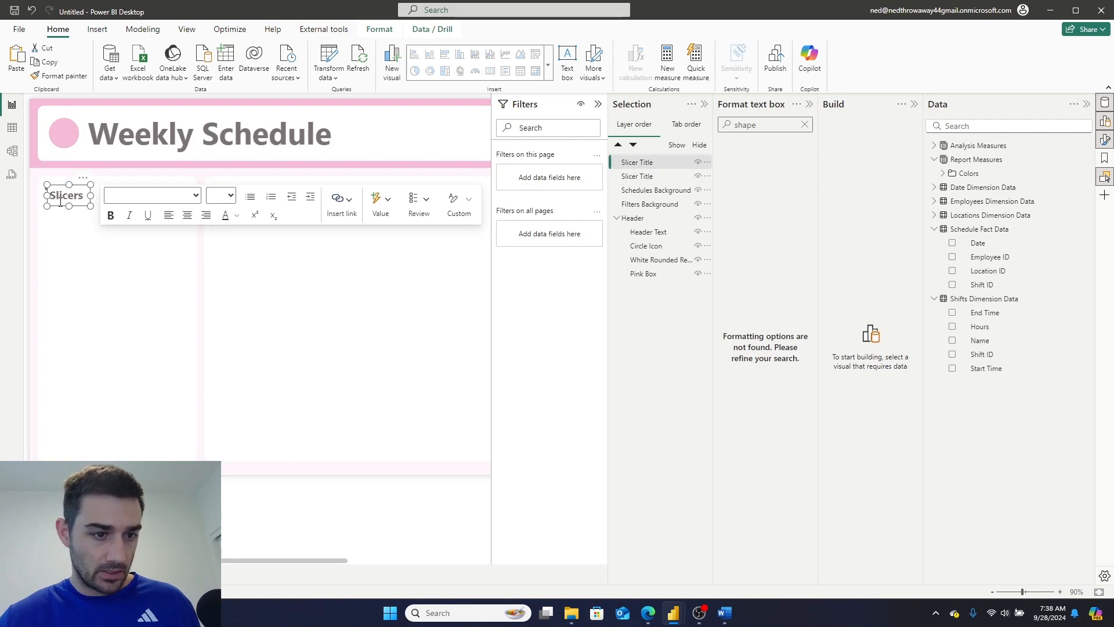
{"action": "left_click_drag", "start_coordinate": [58, 208], "coordinate": [225, 207]}
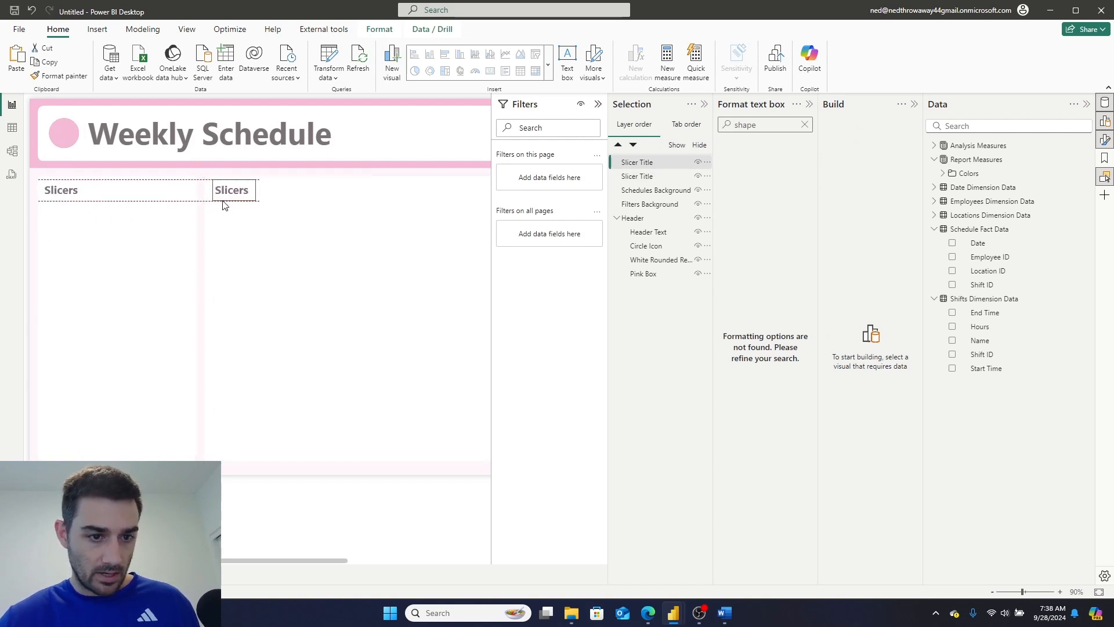
Change the text of the copied title on the schedules background to "Schedule" and widen its box to fit the word.
{"action": "double_click", "coordinate": [223, 203]}
{"action": "double_click", "coordinate": [237, 189]}
{"action": "left_click", "coordinate": [235, 189]}
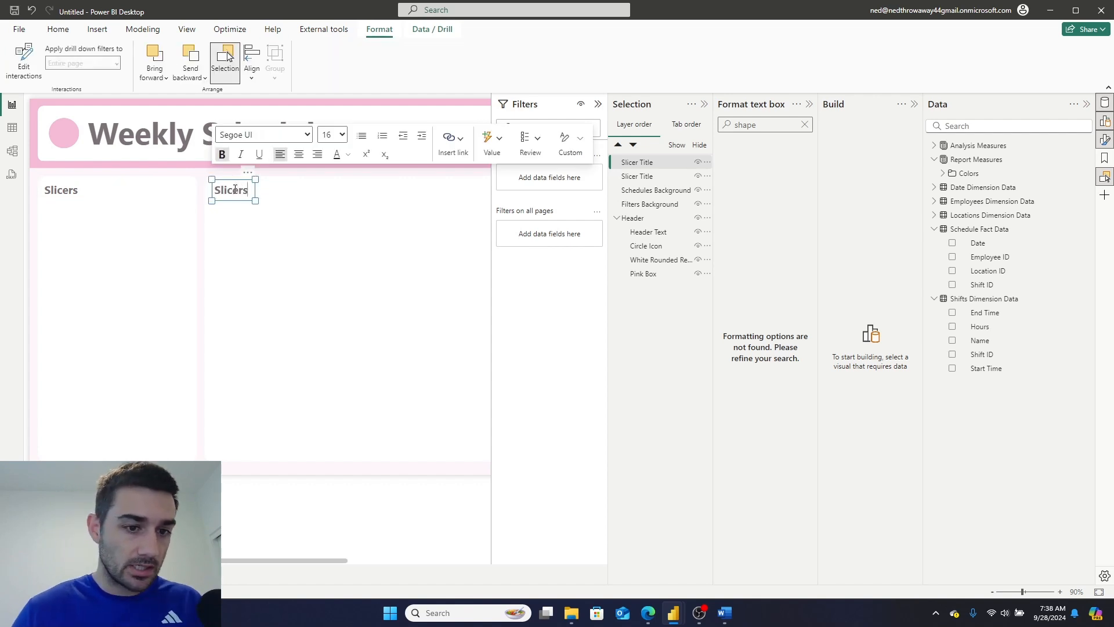
{"action": "key", "text": "BackSpace"}
{"action": "key", "text": "BackSpace"}
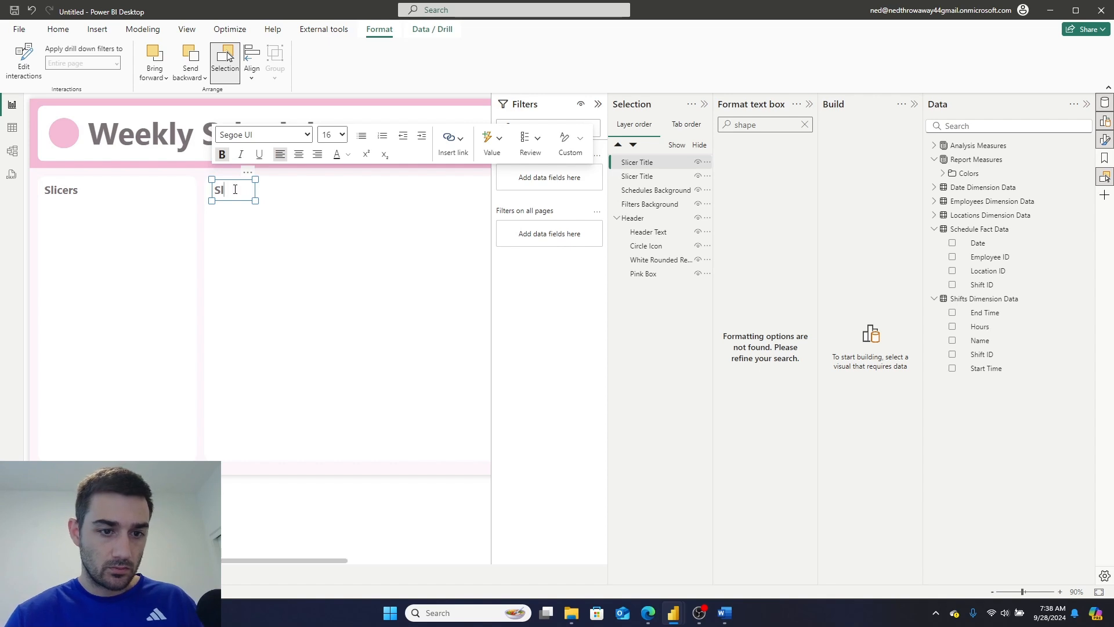
{"action": "type", "text": "chedule"}
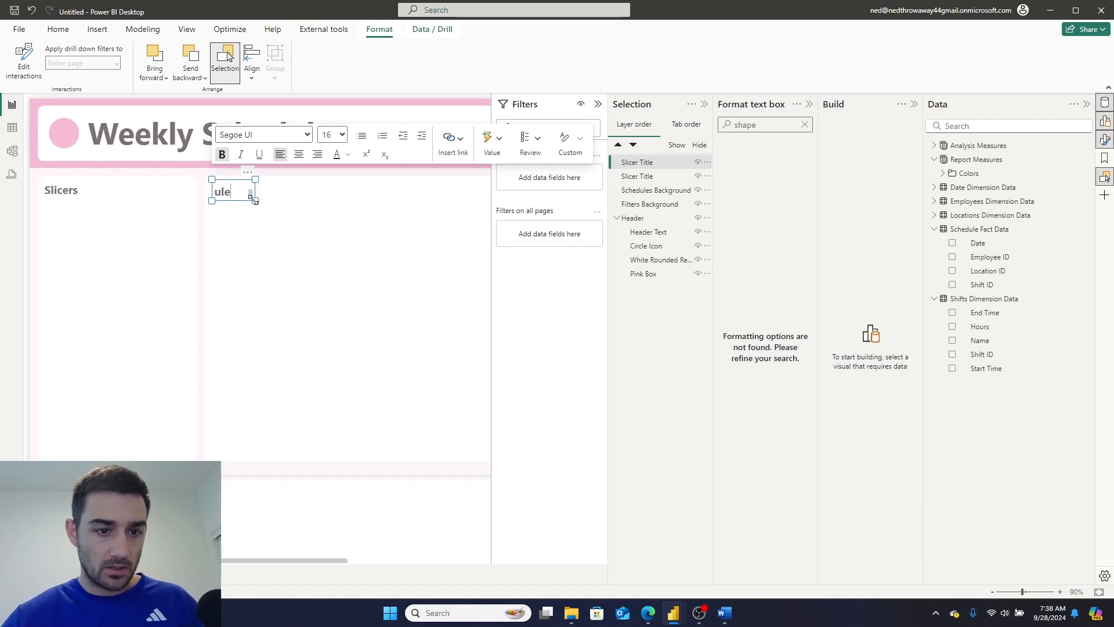
{"action": "left_click_drag", "start_coordinate": [256, 199], "coordinate": [272, 200]}
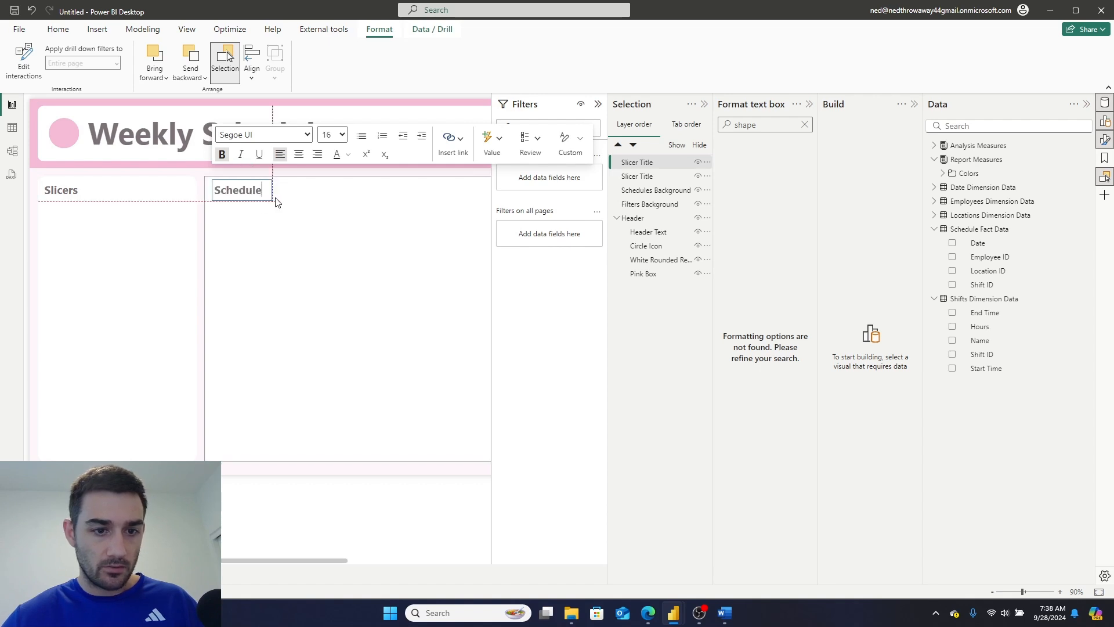
{"action": "left_click", "coordinate": [320, 525]}
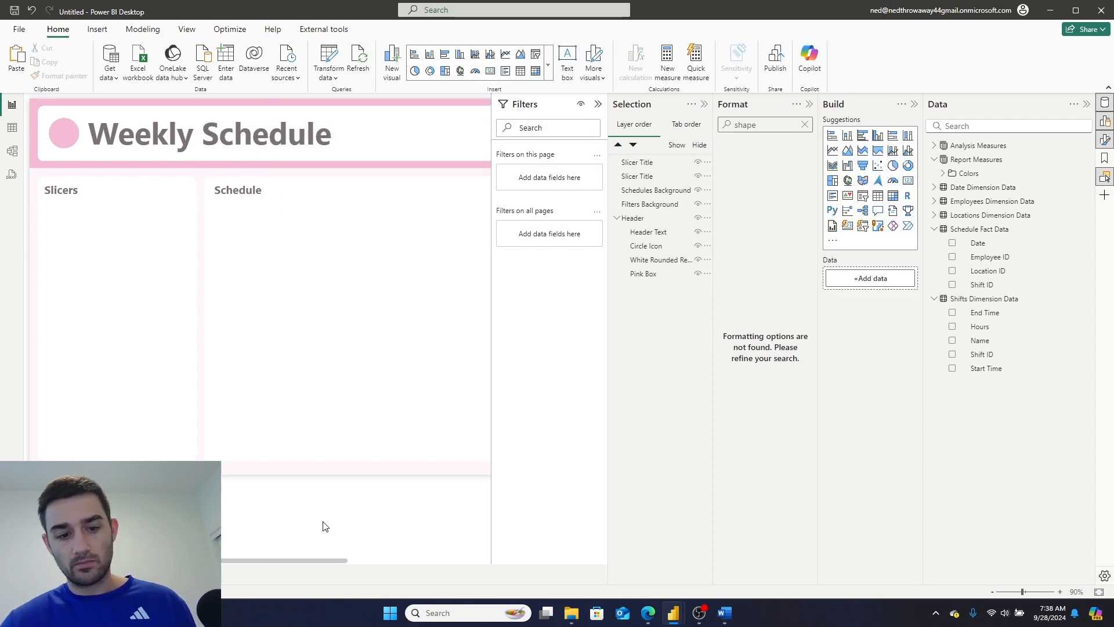
Rename the layer of the "Schedule" text box as "Schedule Title".
{"action": "left_click", "coordinate": [661, 176]}
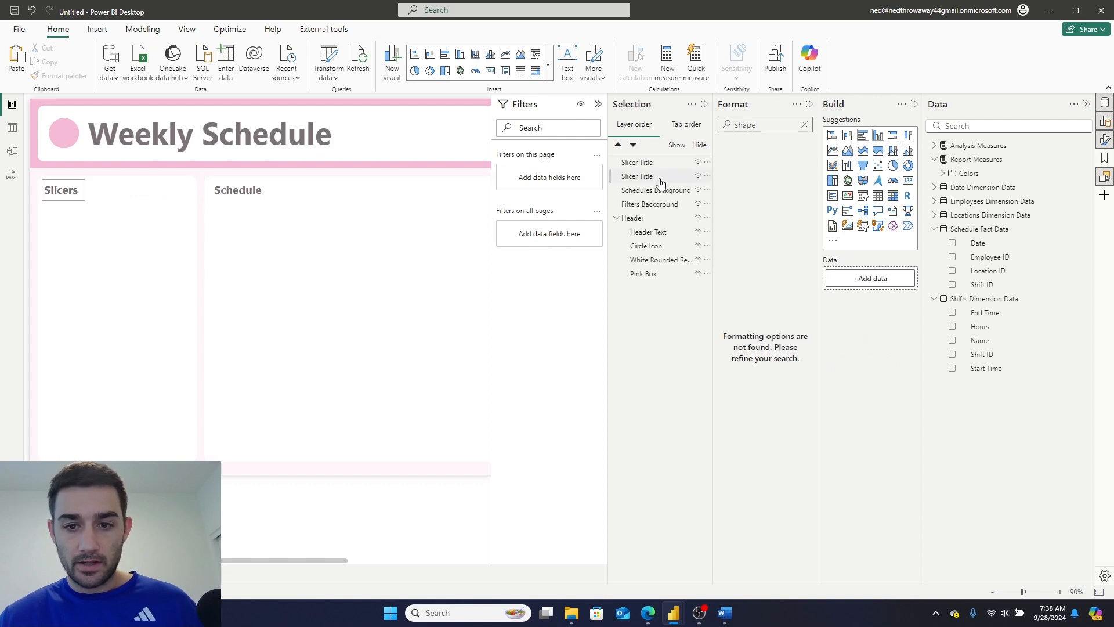
{"action": "double_click", "coordinate": [652, 162]}
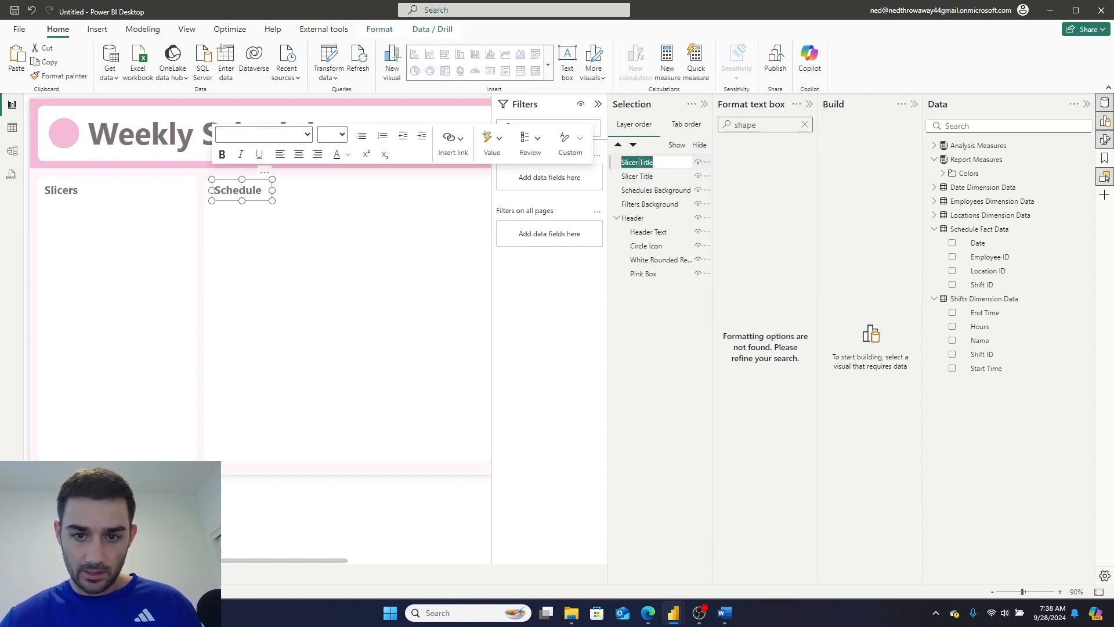
{"action": "mouse_move", "coordinate": [637, 164]}
{"action": "left_mouse_down"}
{"action": "mouse_move", "coordinate": [628, 171]}
{"action": "mouse_move", "coordinate": [634, 164]}
{"action": "left_mouse_up"}
{"action": "key", "text": "BackSpace"}
{"action": "key", "text": "BackSpace"}
{"action": "key", "text": "BackSpace"}
{"action": "type", "text": "chedule"}
{"action": "key", "text": "Return"}
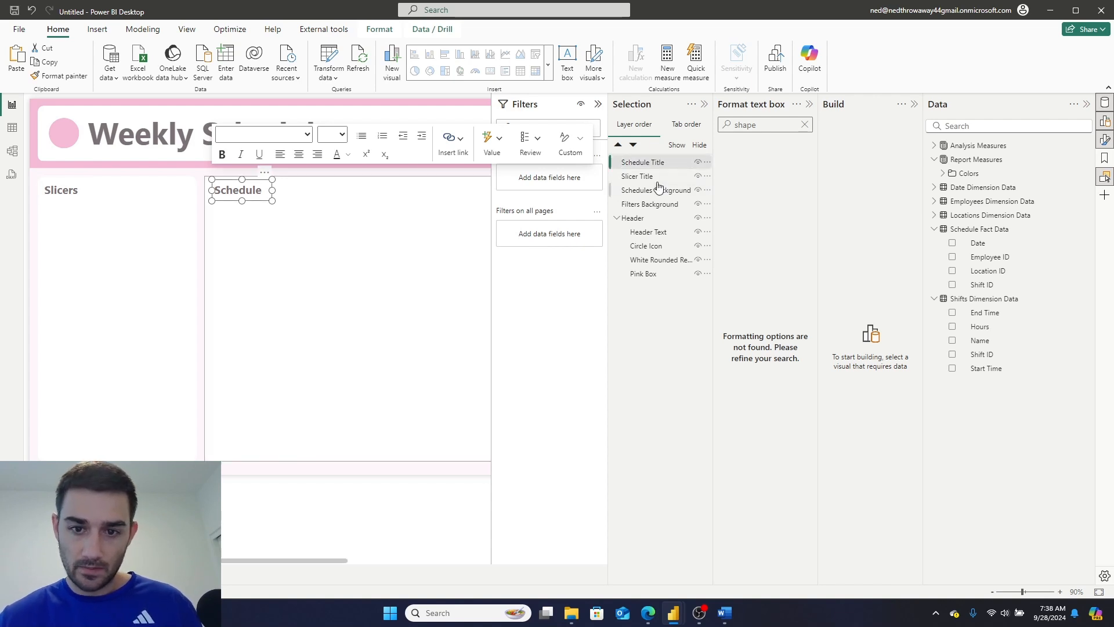
Move the Schedule Title layer one place down in the layer order, directly above Schedules Background.
{"action": "left_click", "coordinate": [666, 166]}
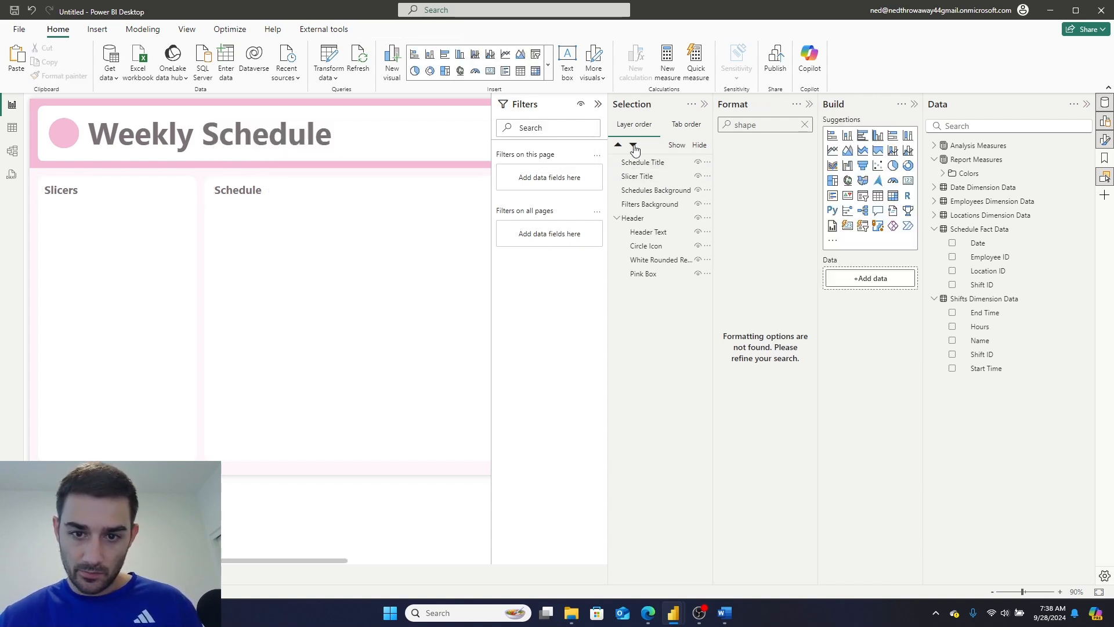
{"action": "left_click", "coordinate": [643, 163]}
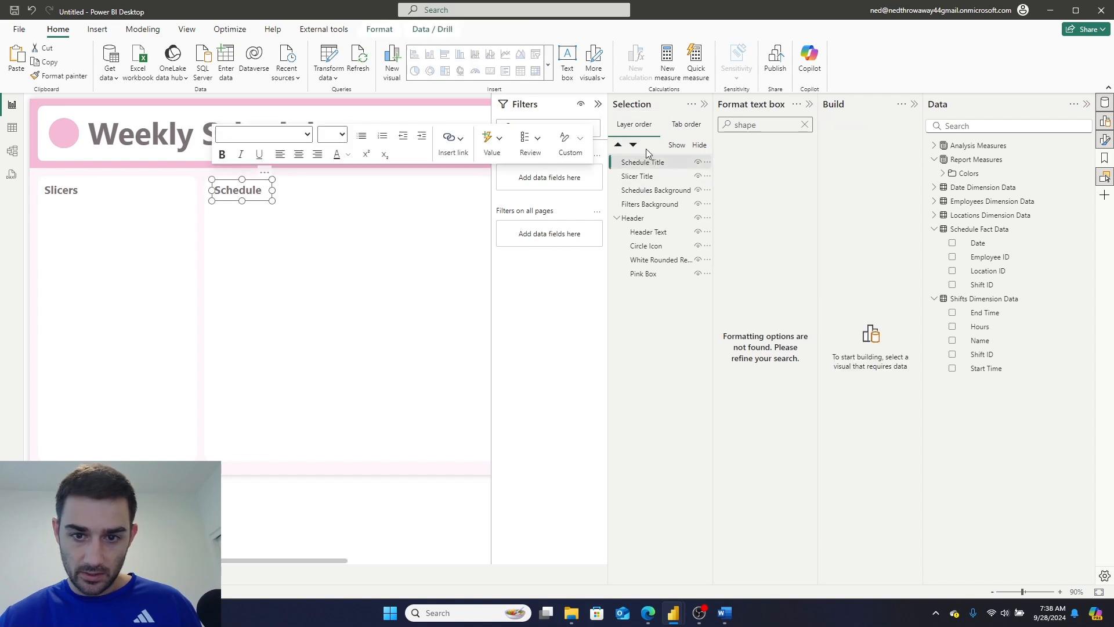
{"action": "left_click", "coordinate": [633, 145]}
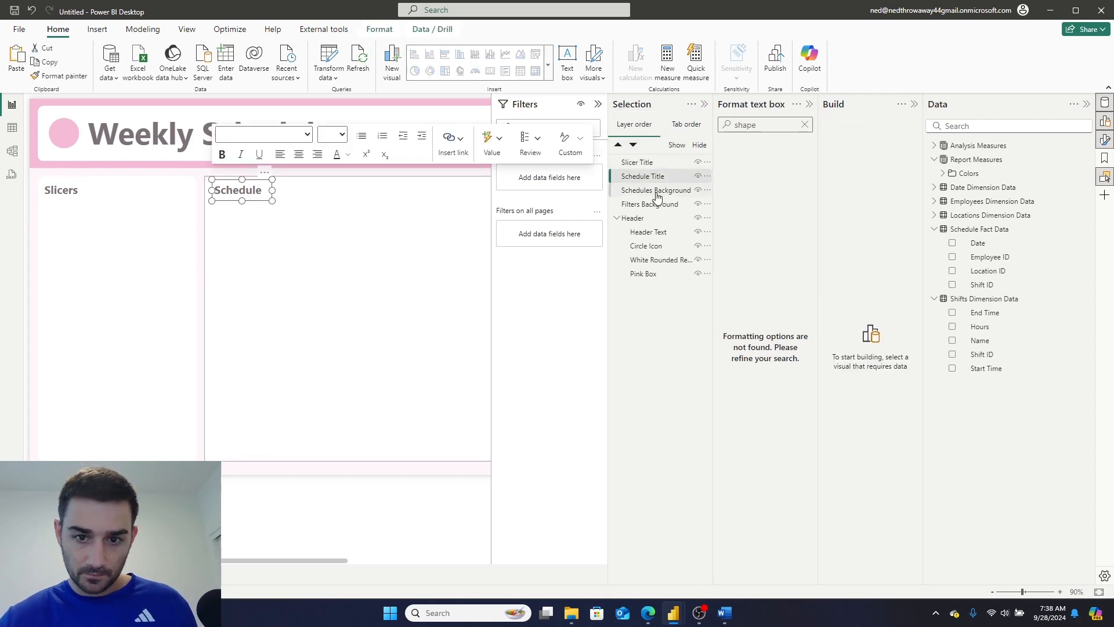
Group the Schedule Title and Schedules Background layers and name the group "Schedule".
{"action": "left_click", "coordinate": [653, 191], "text": "ctrl"}
{"action": "right_click", "coordinate": [653, 195]}
{"action": "mouse_move", "coordinate": [678, 200]}
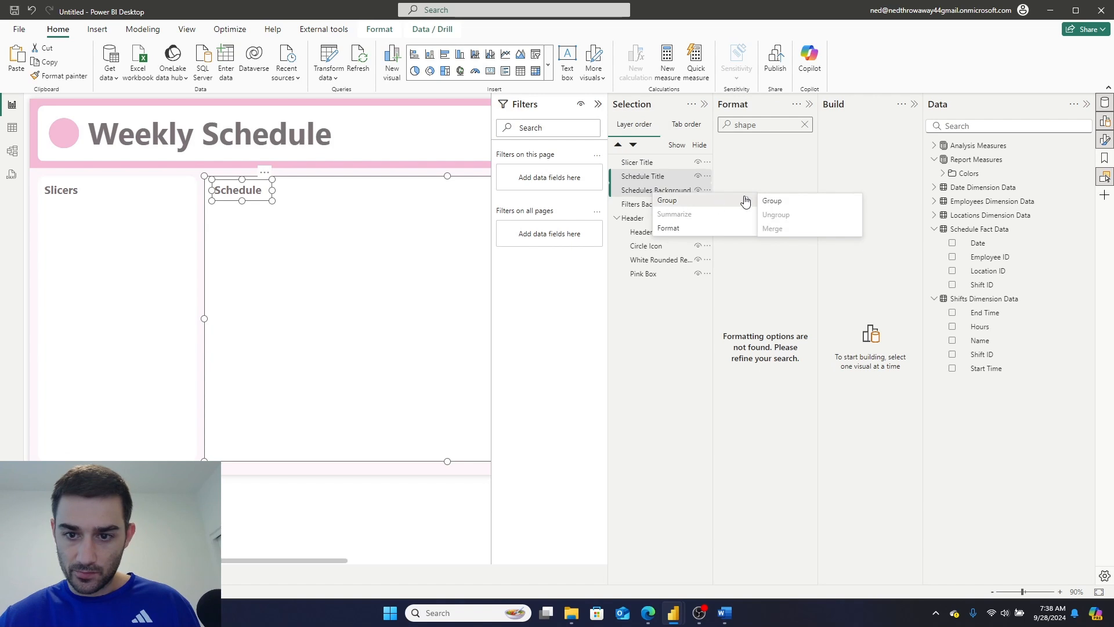
{"action": "left_click", "coordinate": [776, 202]}
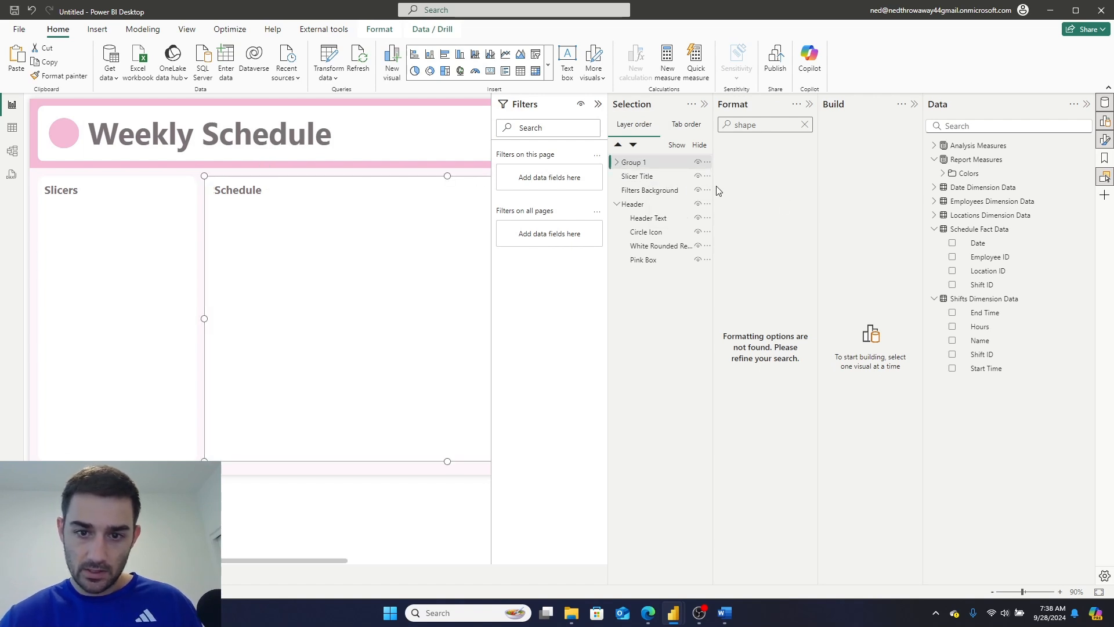
{"action": "left_click", "coordinate": [637, 166]}
{"action": "double_click", "coordinate": [637, 164]}
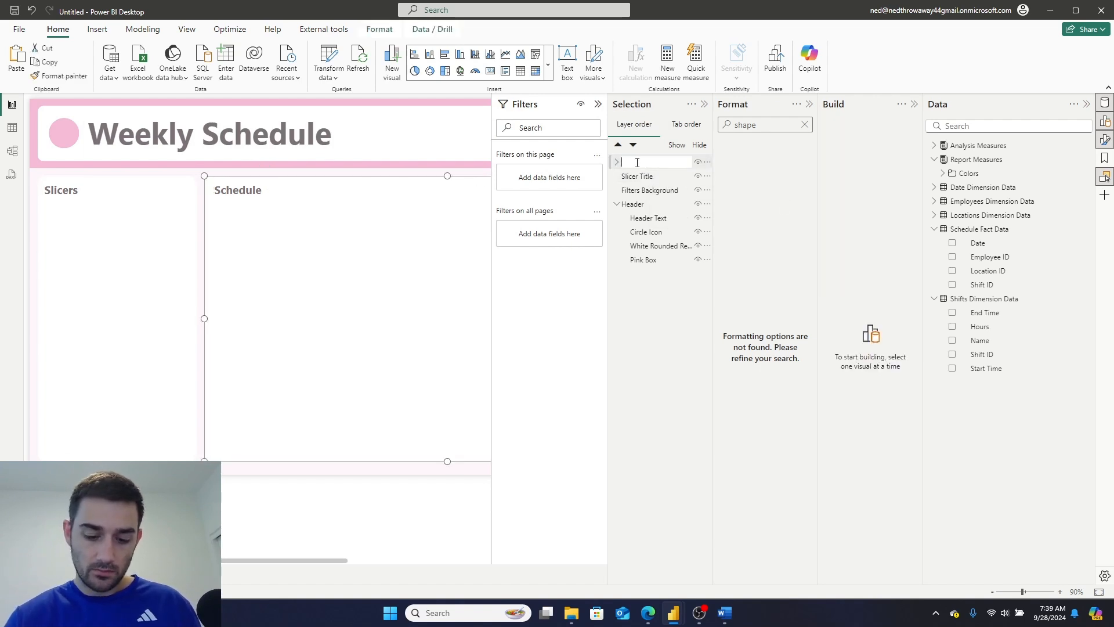
{"action": "type", "text": "Schedule"}
{"action": "key", "text": "Return"}
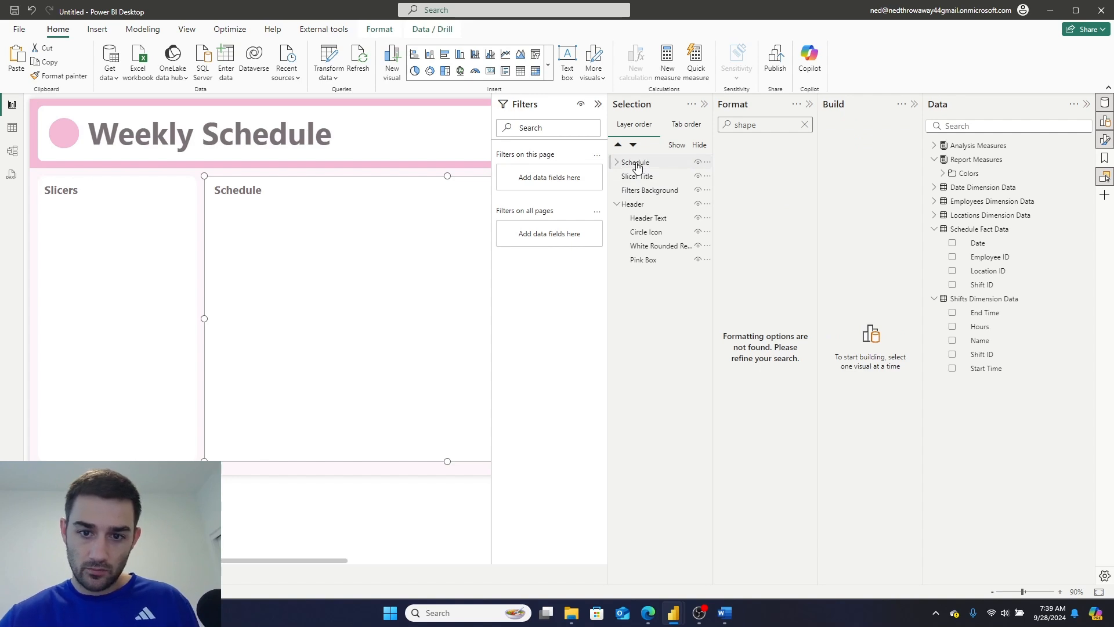
Group the Slicer Title and Filters Background layers and name the group "Slicers".
{"action": "left_click", "coordinate": [639, 176]}
{"action": "left_click", "coordinate": [648, 192], "text": "ctrl"}
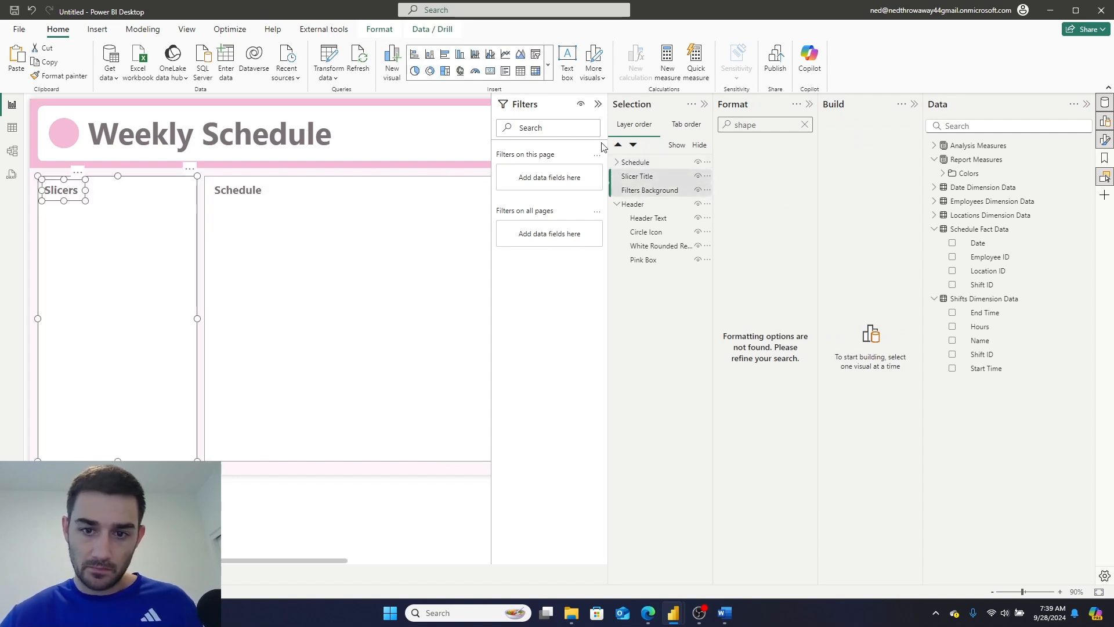
{"action": "right_click", "coordinate": [665, 196]}
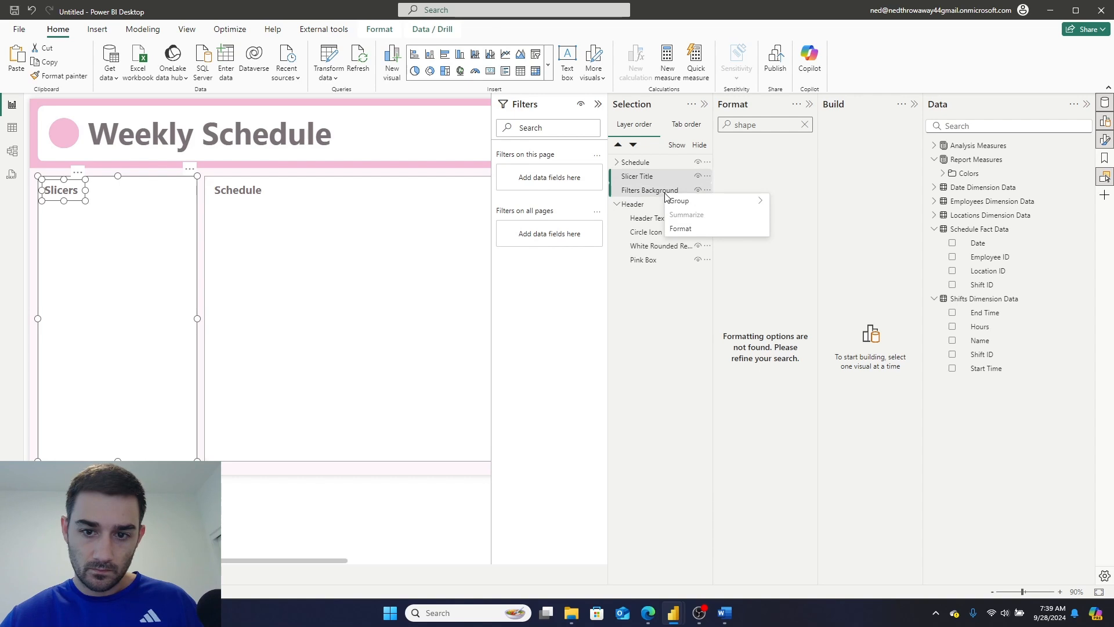
{"action": "mouse_move", "coordinate": [693, 202]}
{"action": "left_click", "coordinate": [819, 201]}
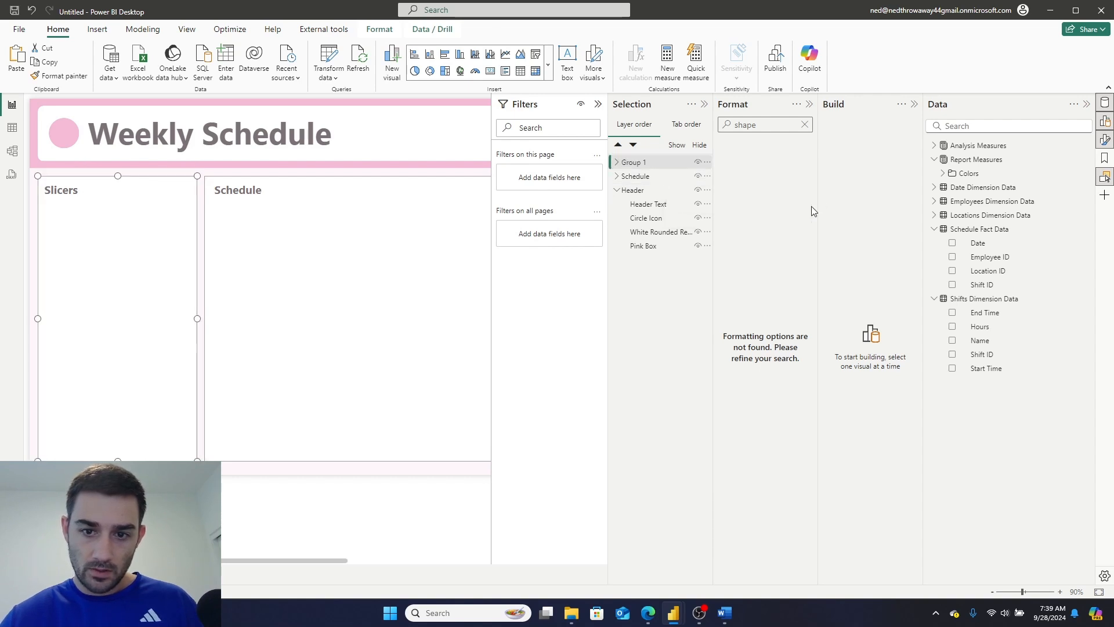
{"action": "double_click", "coordinate": [626, 163]}
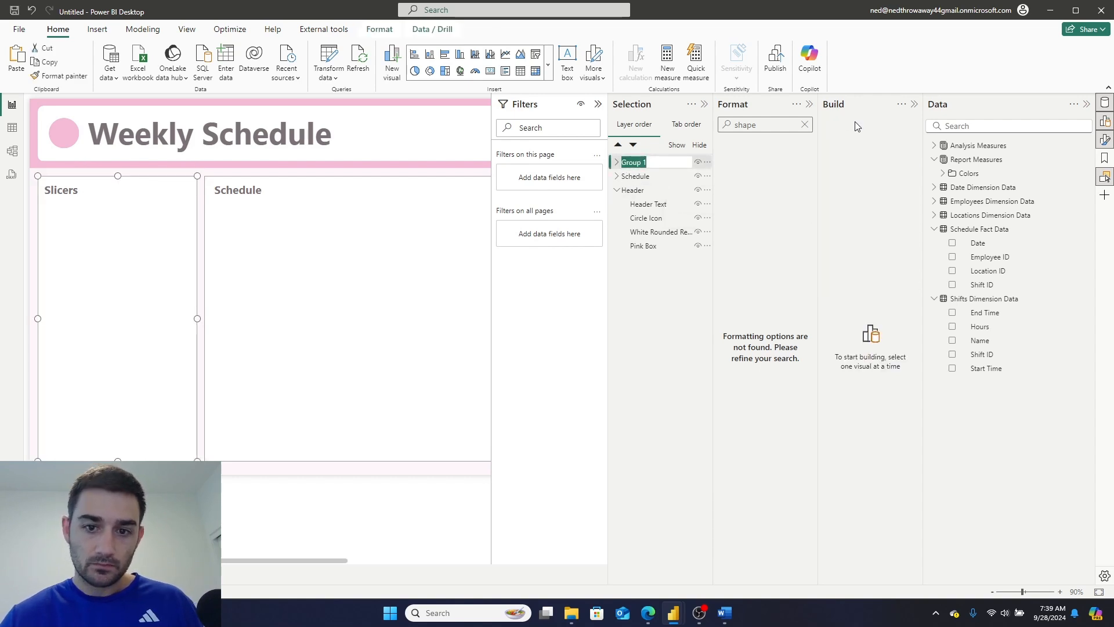
{"action": "key", "text": "BackSpace"}
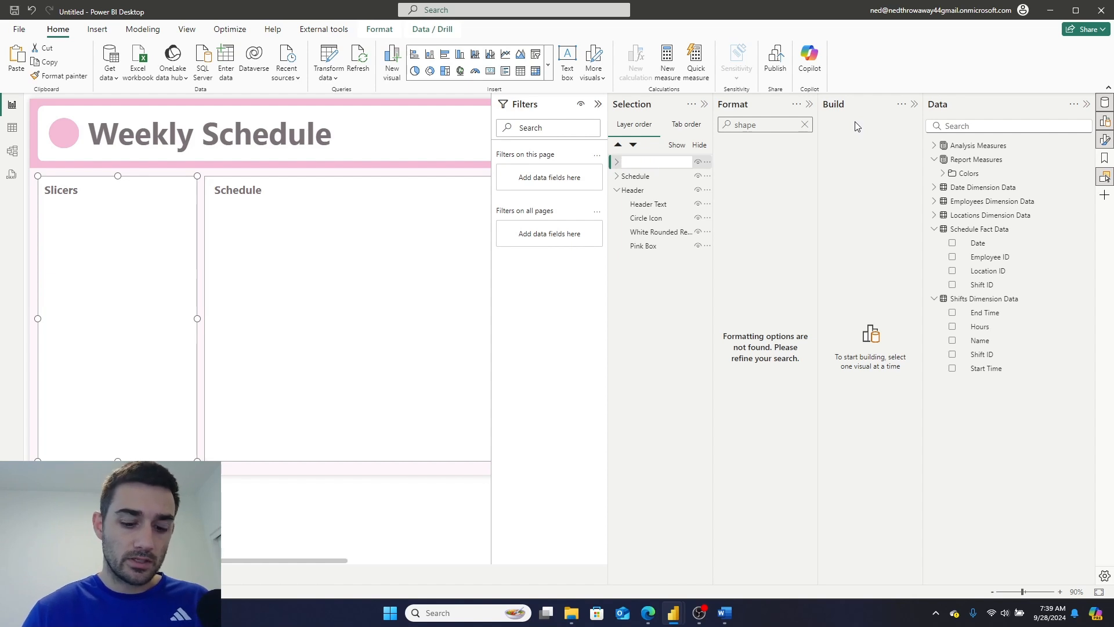
{"action": "type", "text": "Slicers"}
{"action": "key", "text": "Return"}
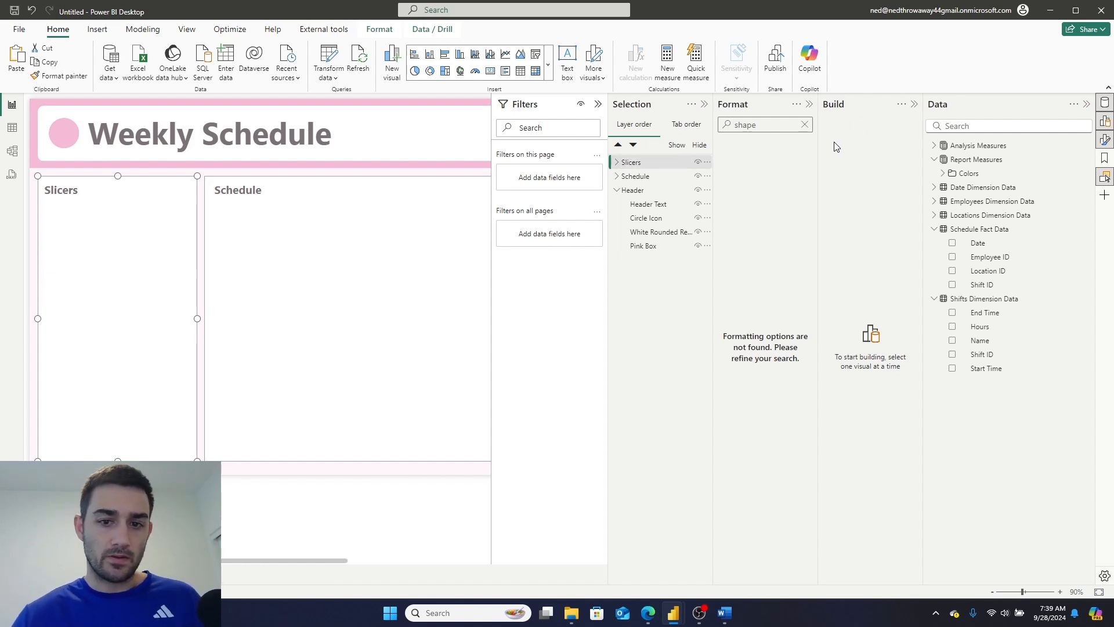
Group the Slicers and Schedule groups together and name the new group "Background Boxes".
{"action": "left_click", "coordinate": [635, 175], "text": "ctrl"}
{"action": "right_click", "coordinate": [636, 176]}
{"action": "mouse_move", "coordinate": [690, 188]}
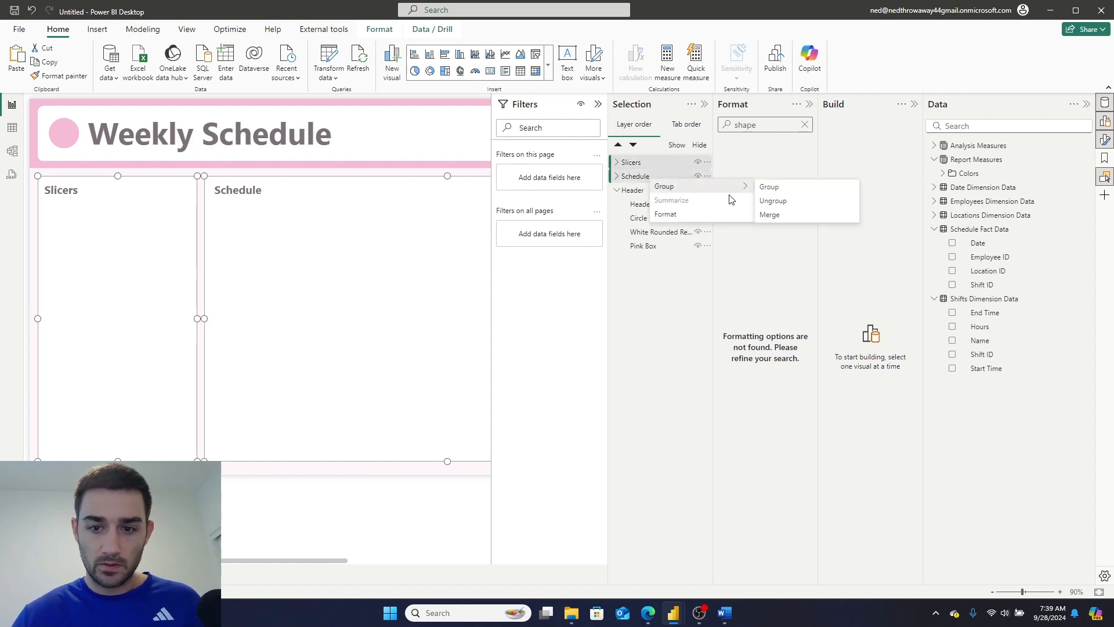
{"action": "left_click", "coordinate": [764, 187]}
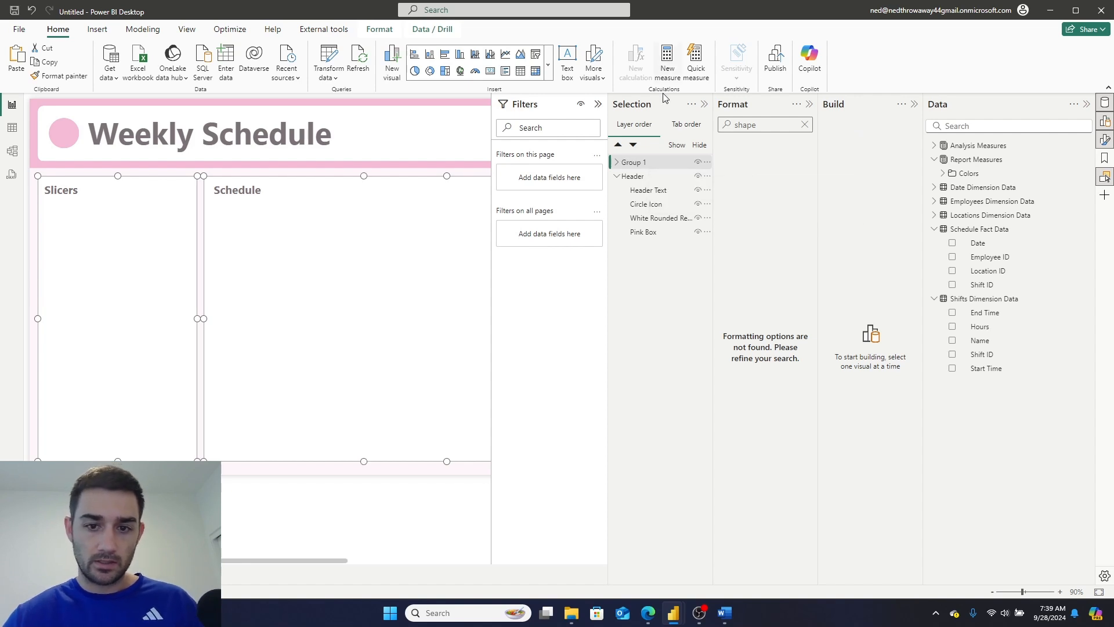
{"action": "left_click", "coordinate": [634, 162]}
{"action": "double_click", "coordinate": [638, 162]}
{"action": "key", "text": "BackSpace"}
{"action": "type", "text": "Backgrond"}
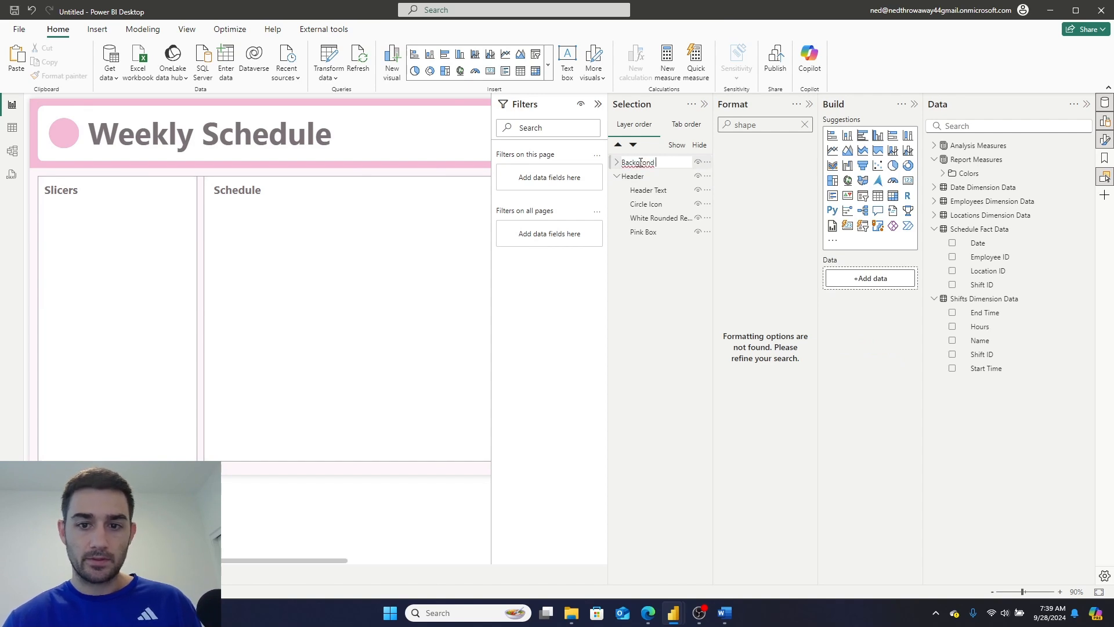
{"action": "key", "text": "BackSpace"}
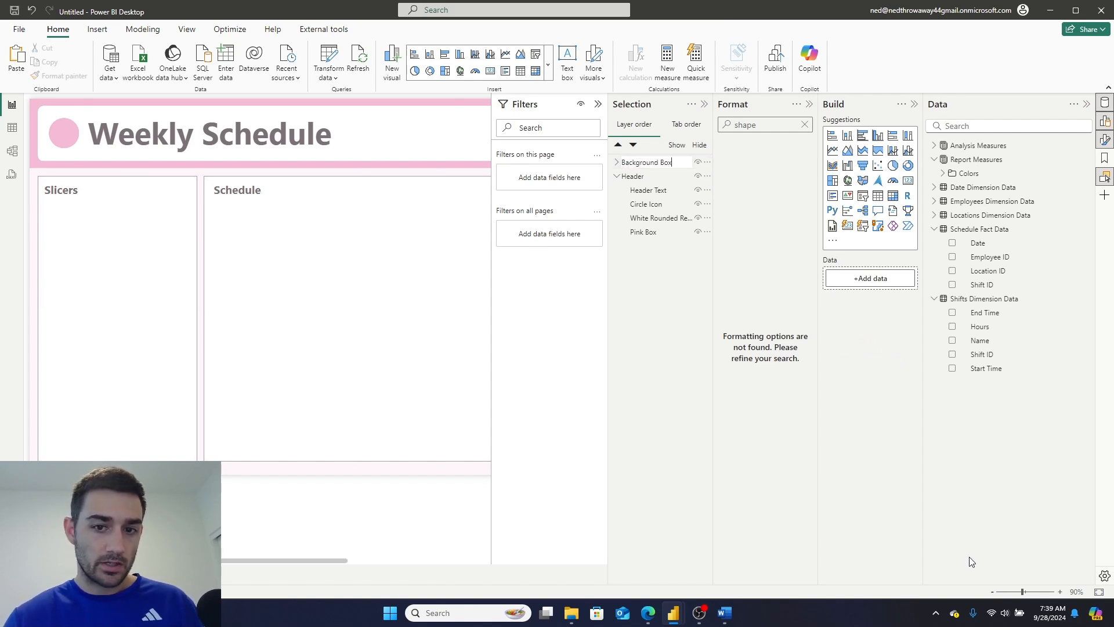
{"action": "key", "text": "Return"}
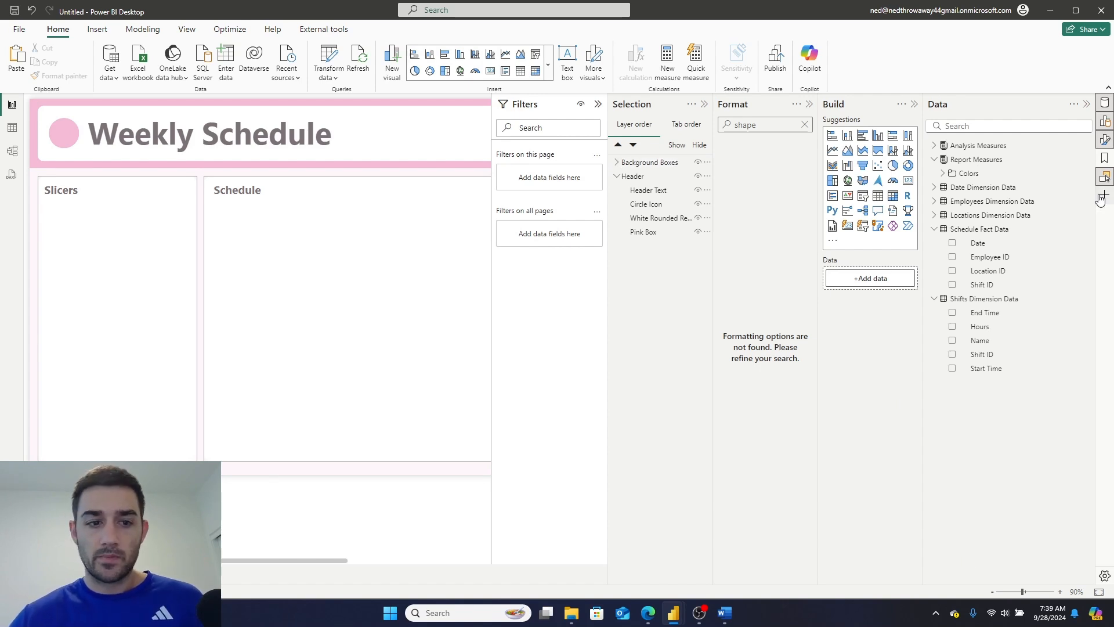
Collapse the Header group in the layer list and shift the Background Boxes group slightly down on the page.
{"action": "left_click", "coordinate": [632, 163]}
{"action": "left_click", "coordinate": [617, 176]}
{"action": "left_click_drag", "start_coordinate": [308, 309], "coordinate": [314, 311]}
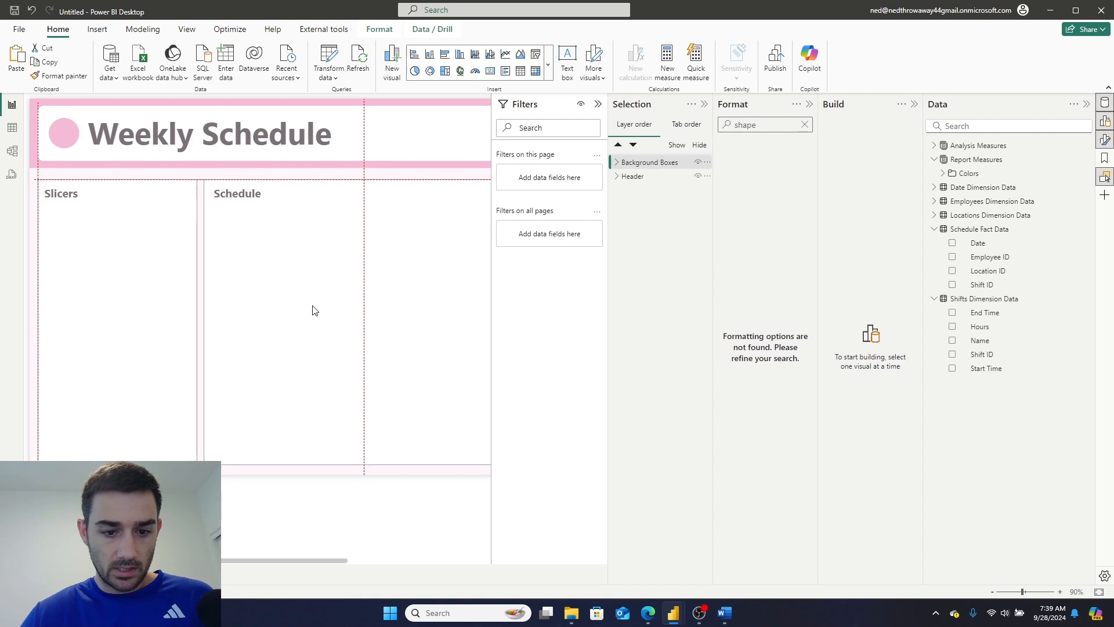
{"action": "left_click", "coordinate": [342, 493]}
Hide the Format and Selection panes and examine the layout of the whole report page.
{"action": "left_click", "coordinate": [809, 104]}
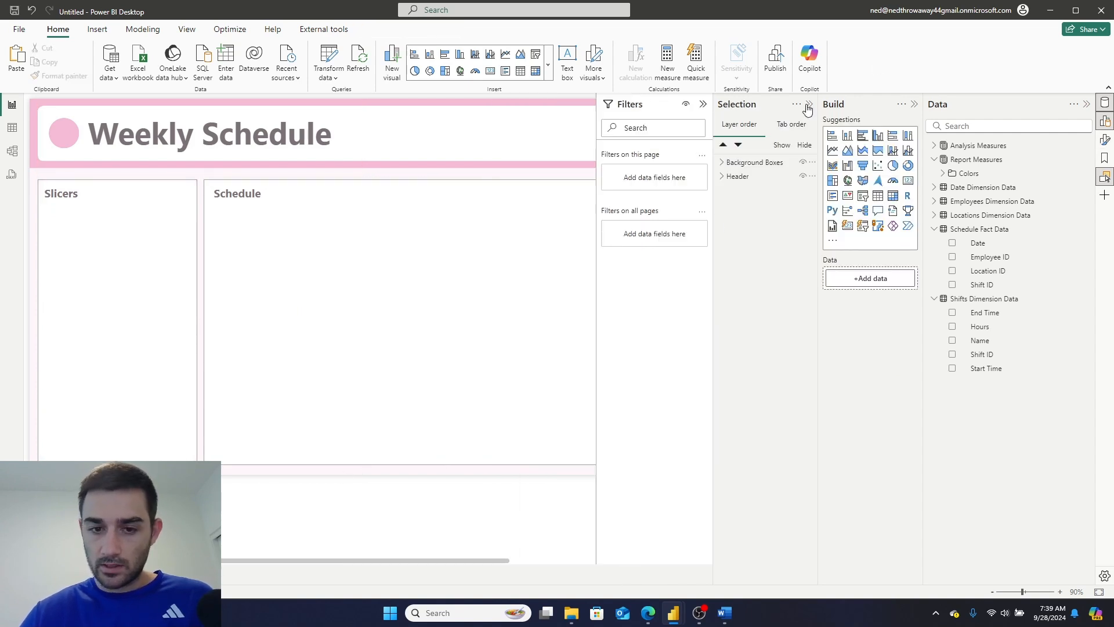
{"action": "left_click", "coordinate": [810, 105]}
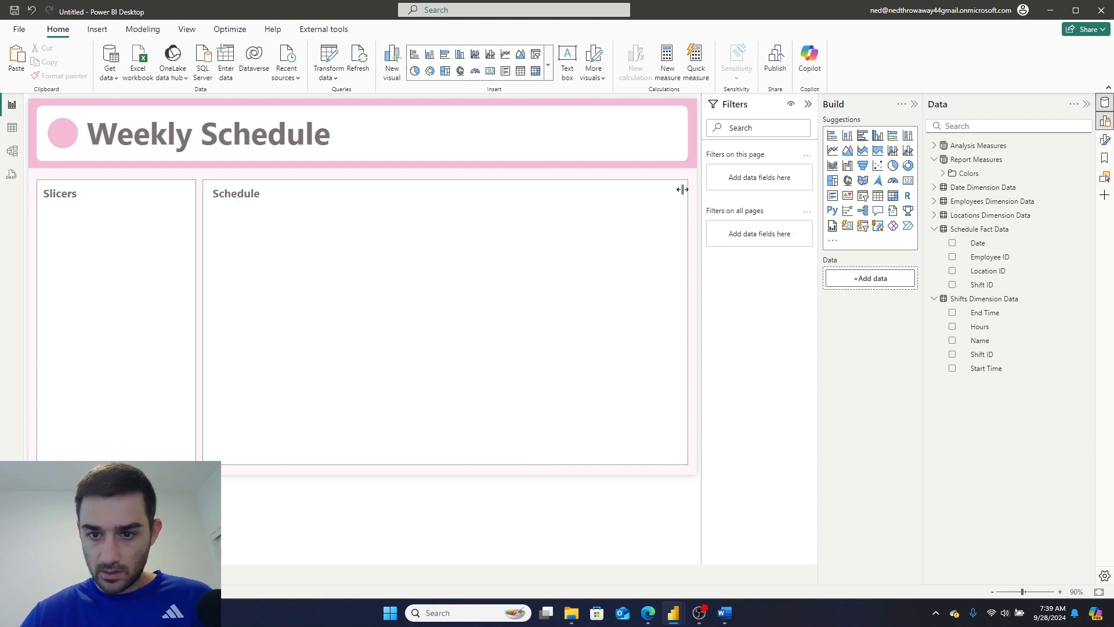
{"action": "left_click", "coordinate": [532, 135]}
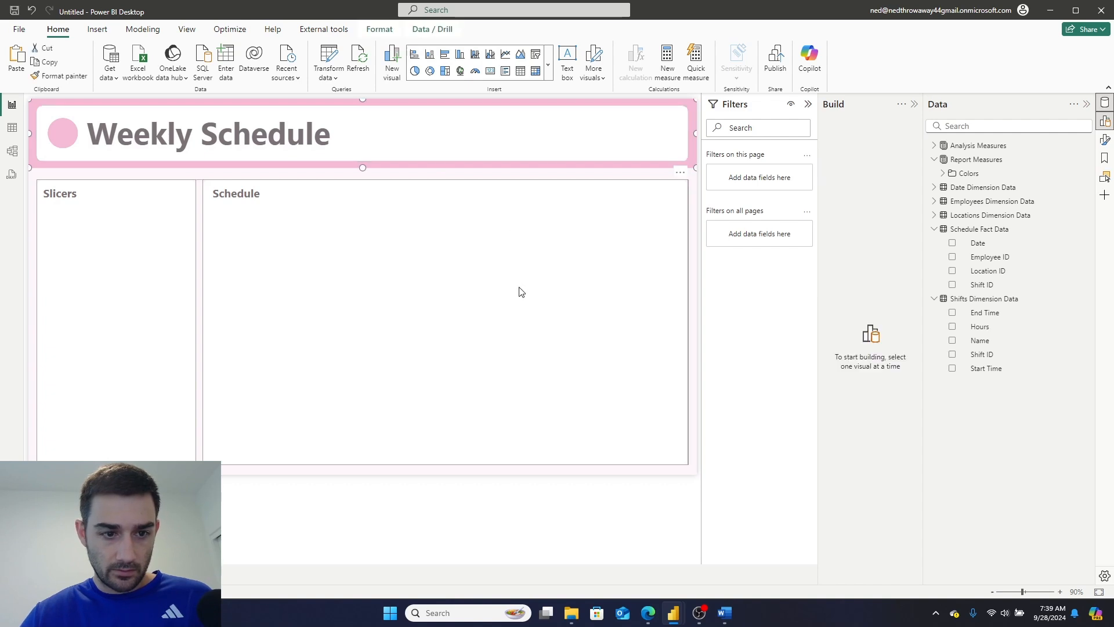
{"action": "left_click", "coordinate": [474, 342]}
{"action": "left_click", "coordinate": [288, 536]}
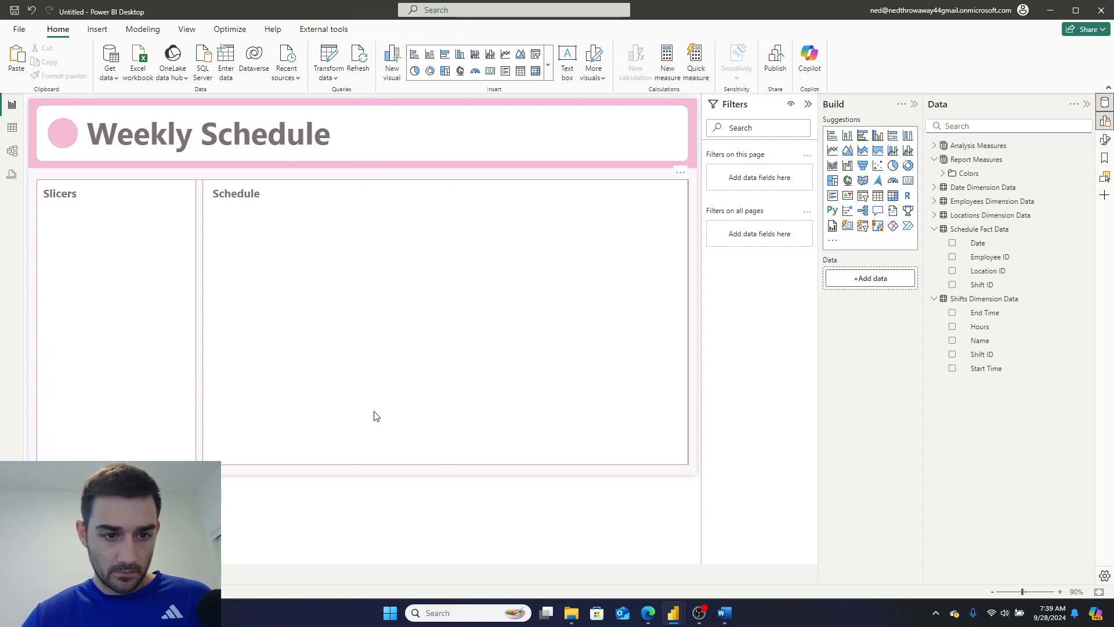
Set the border color of the Filters Background shape in the Slicers group to white.
{"action": "left_click", "coordinate": [412, 394]}
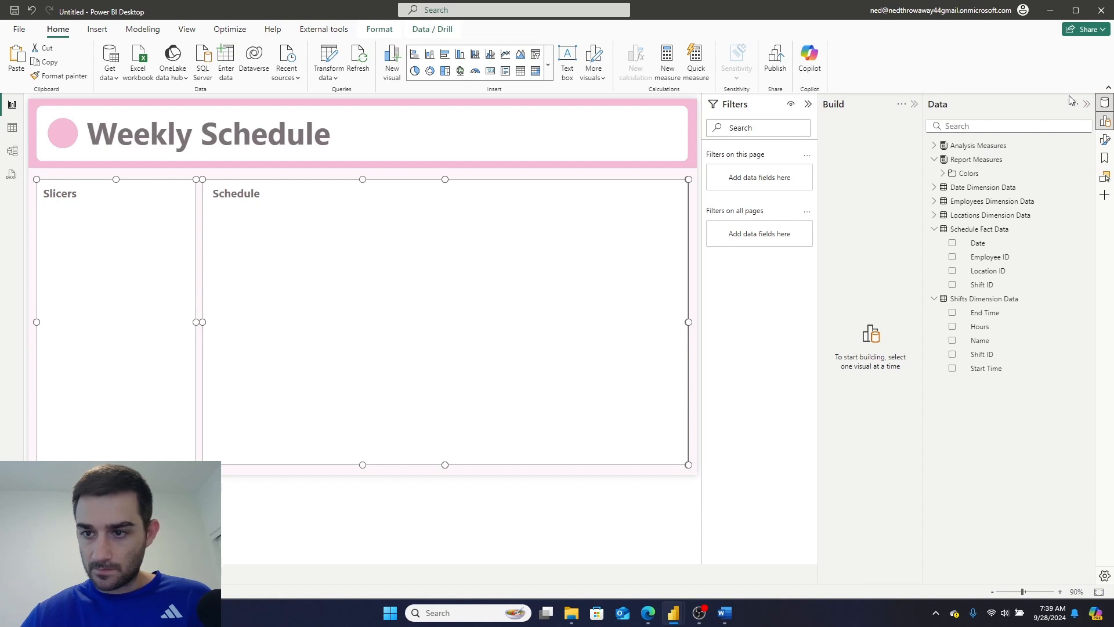
{"action": "left_click", "coordinate": [1105, 140]}
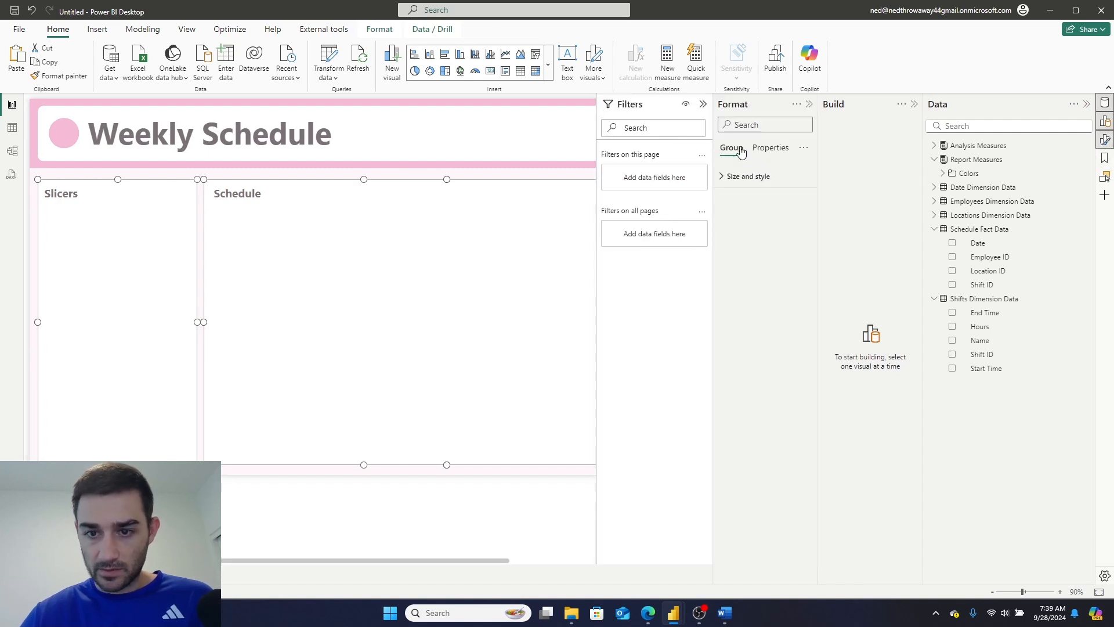
{"action": "left_click", "coordinate": [1105, 178]}
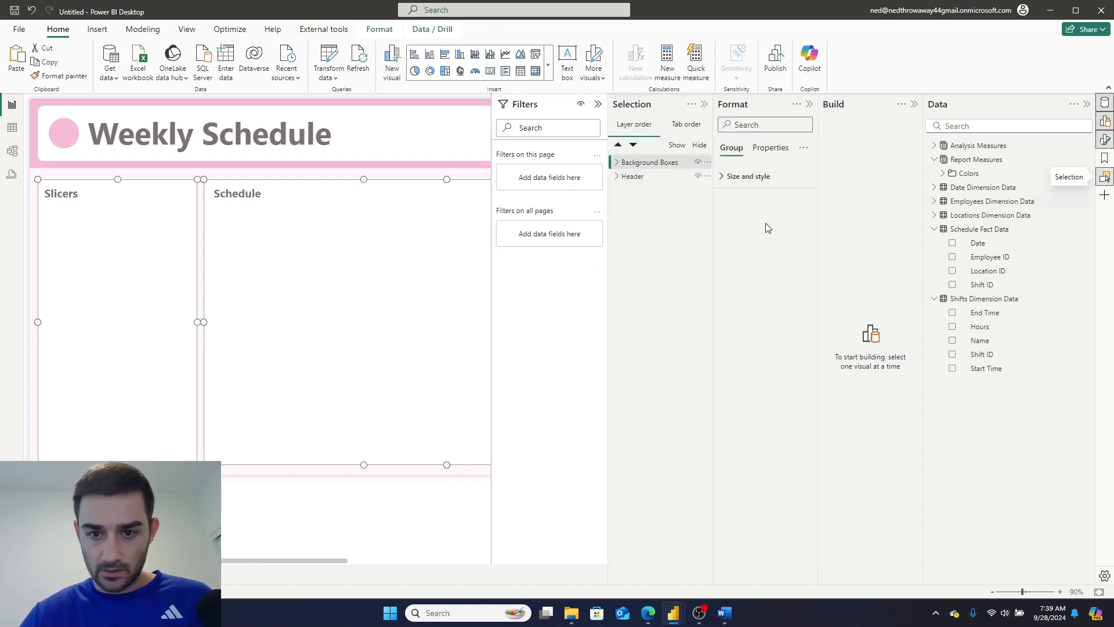
{"action": "left_click", "coordinate": [616, 163]}
{"action": "left_click", "coordinate": [623, 177]}
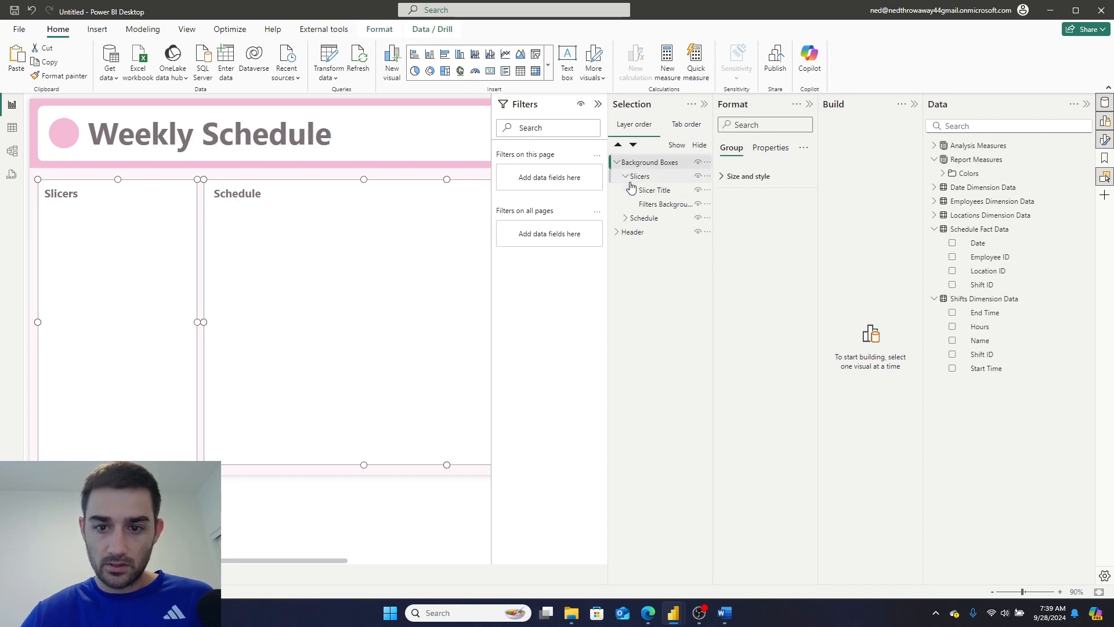
{"action": "left_click", "coordinate": [661, 205]}
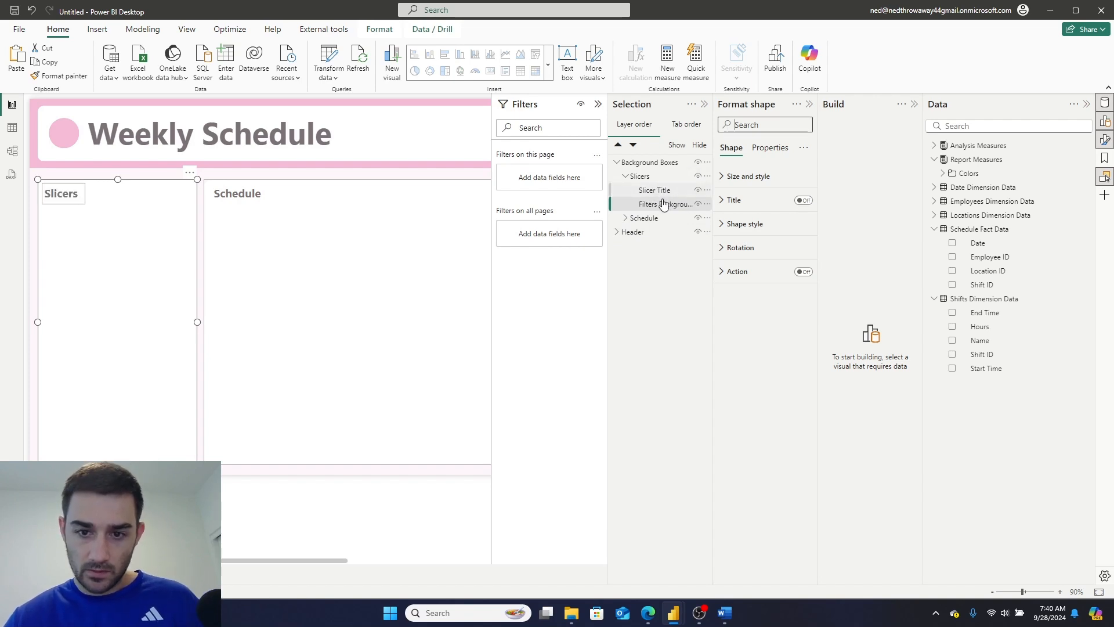
{"action": "type", "text": "border"}
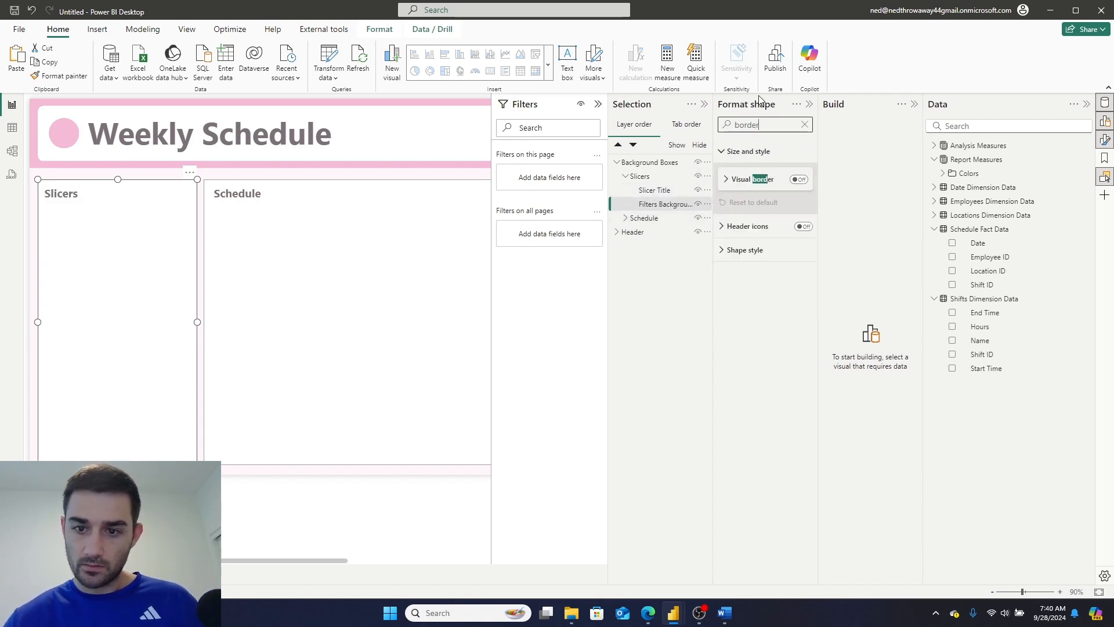
{"action": "left_click", "coordinate": [804, 126]}
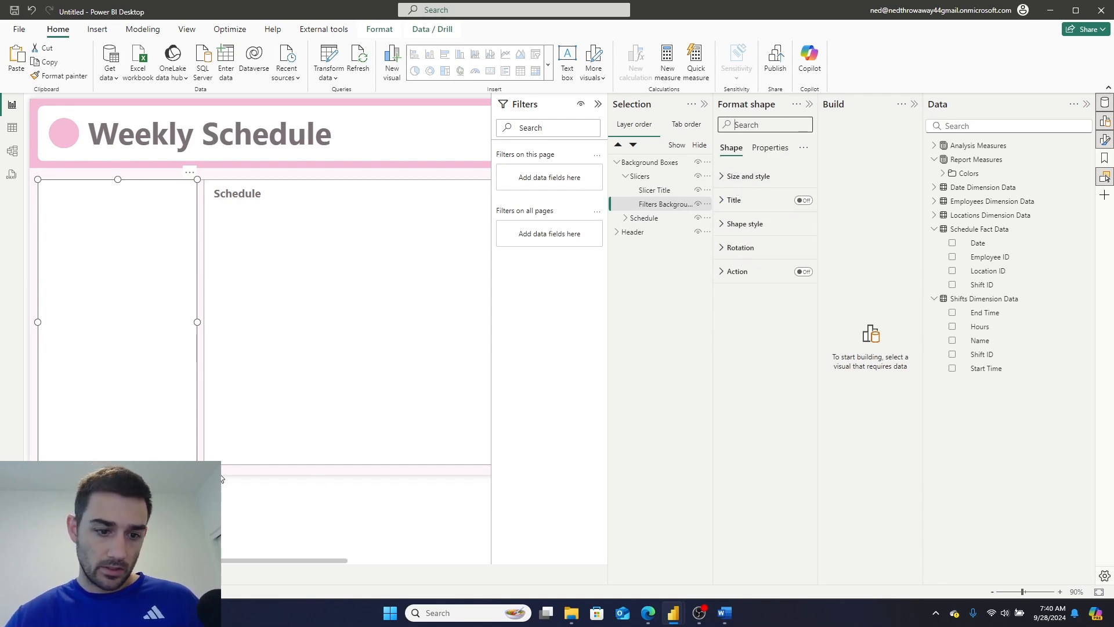
{"action": "left_click", "coordinate": [235, 510]}
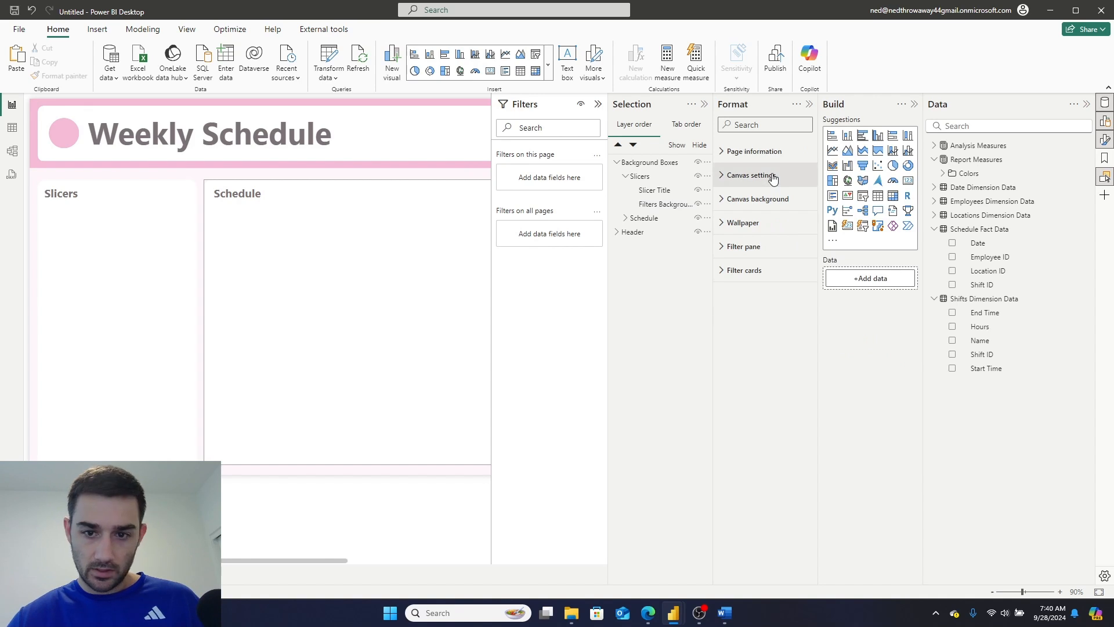
Set the border color of the Schedules Background shape in the Schedule group to white.
{"action": "left_click", "coordinate": [625, 218]}
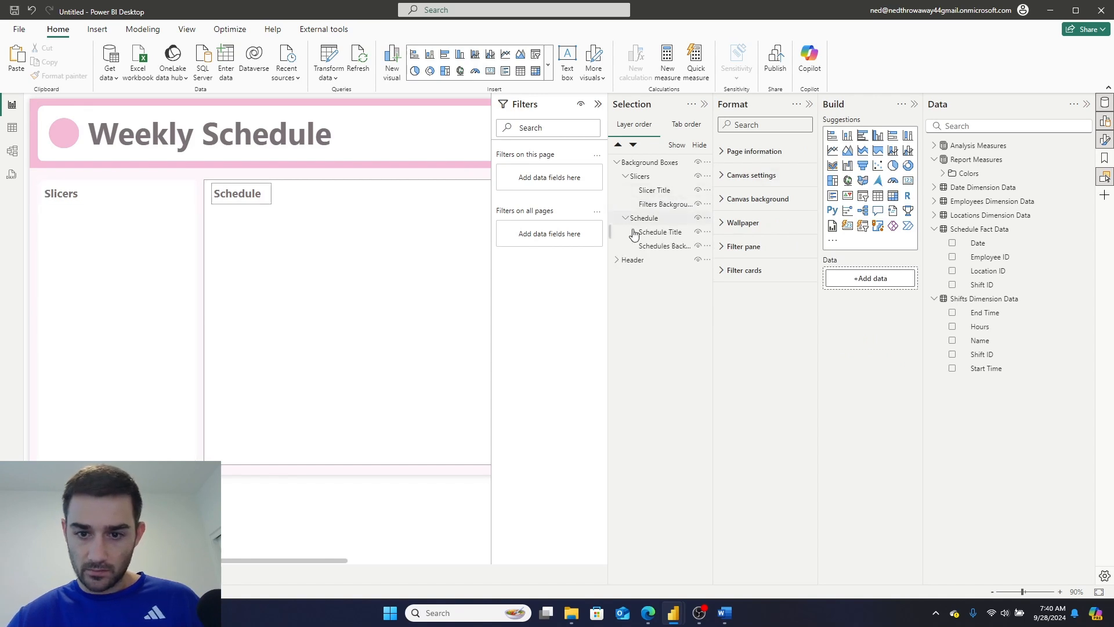
{"action": "left_click", "coordinate": [657, 246]}
{"action": "left_click", "coordinate": [778, 118]}
{"action": "type", "text": "border"}
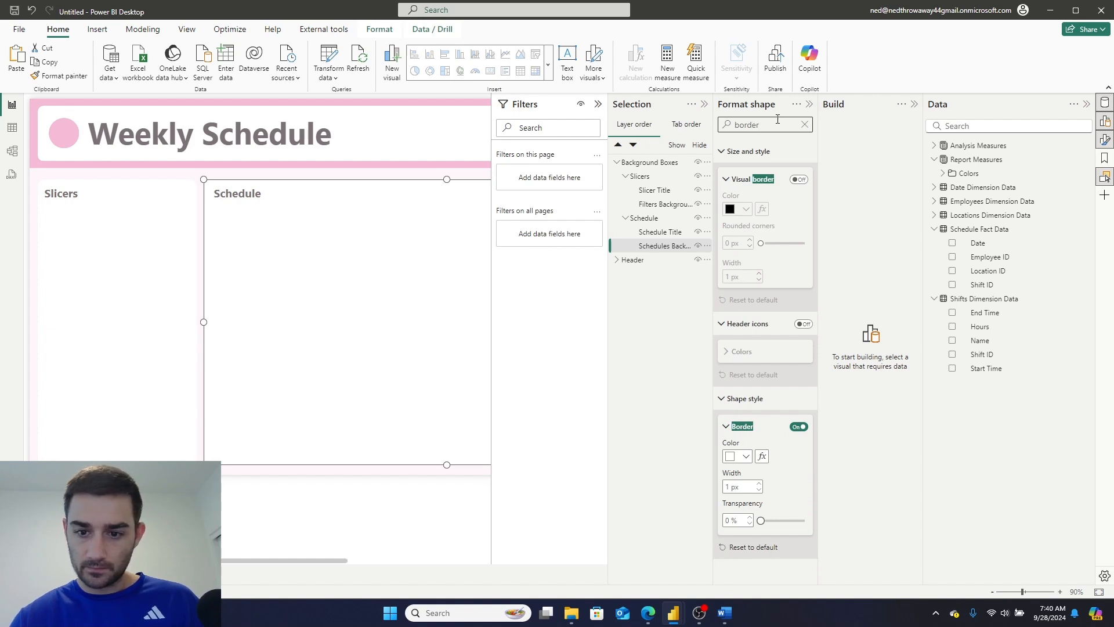
{"action": "left_click", "coordinate": [282, 501]}
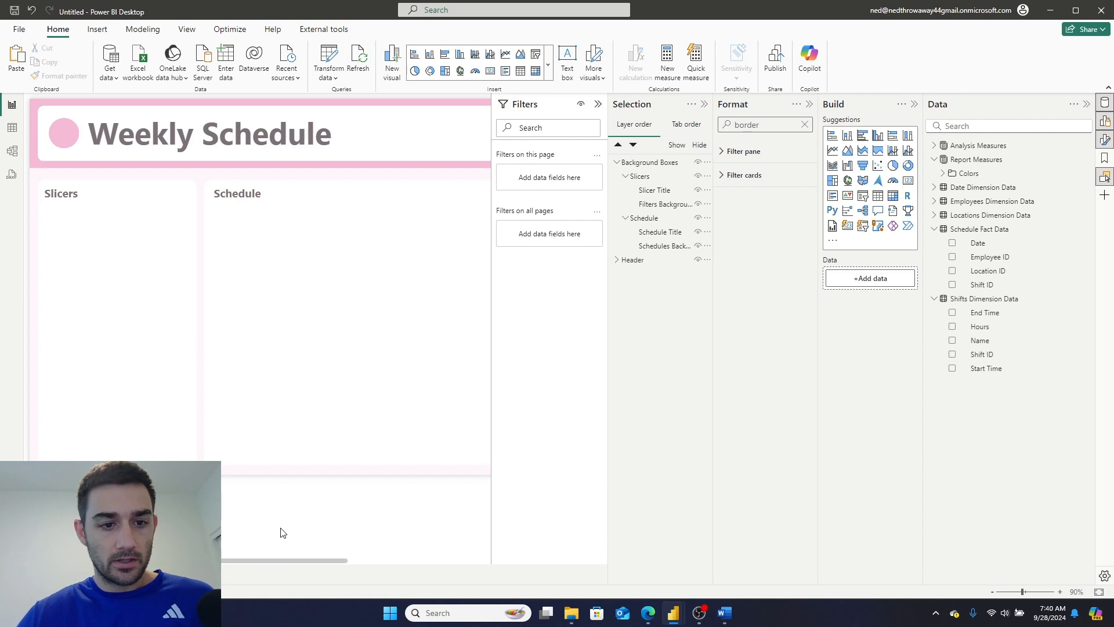
Collapse the Filters, Selection, Format, Build and Data panes to clear space around the report page.
{"action": "scroll", "coordinate": [283, 532], "scroll_direction": "right", "scroll_amount": 5}
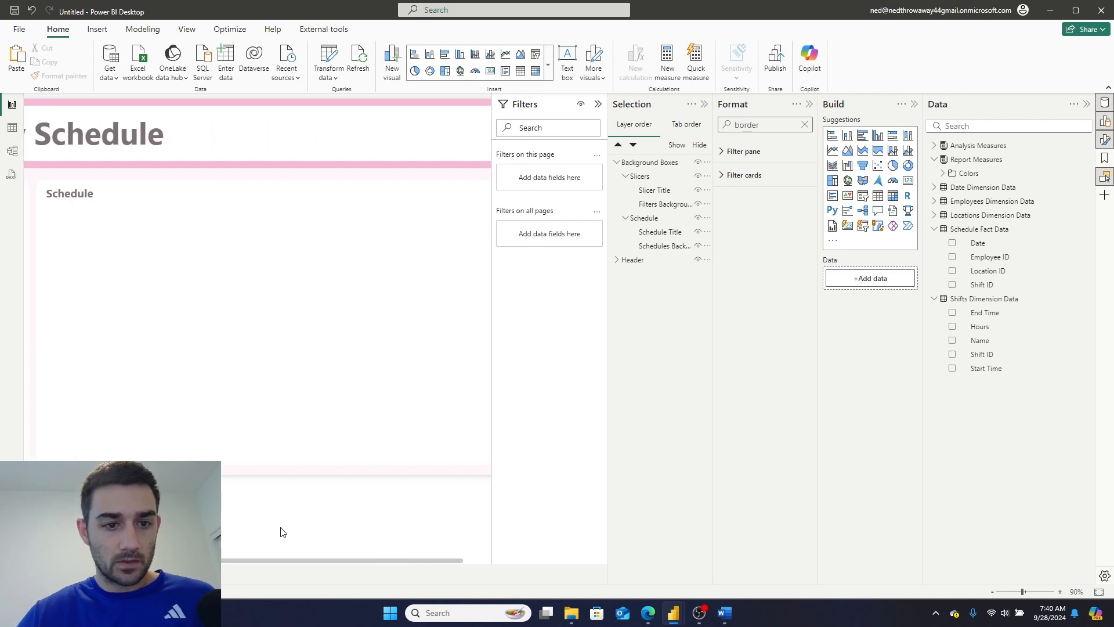
{"action": "left_click", "coordinate": [599, 104]}
{"action": "left_click", "coordinate": [704, 105]}
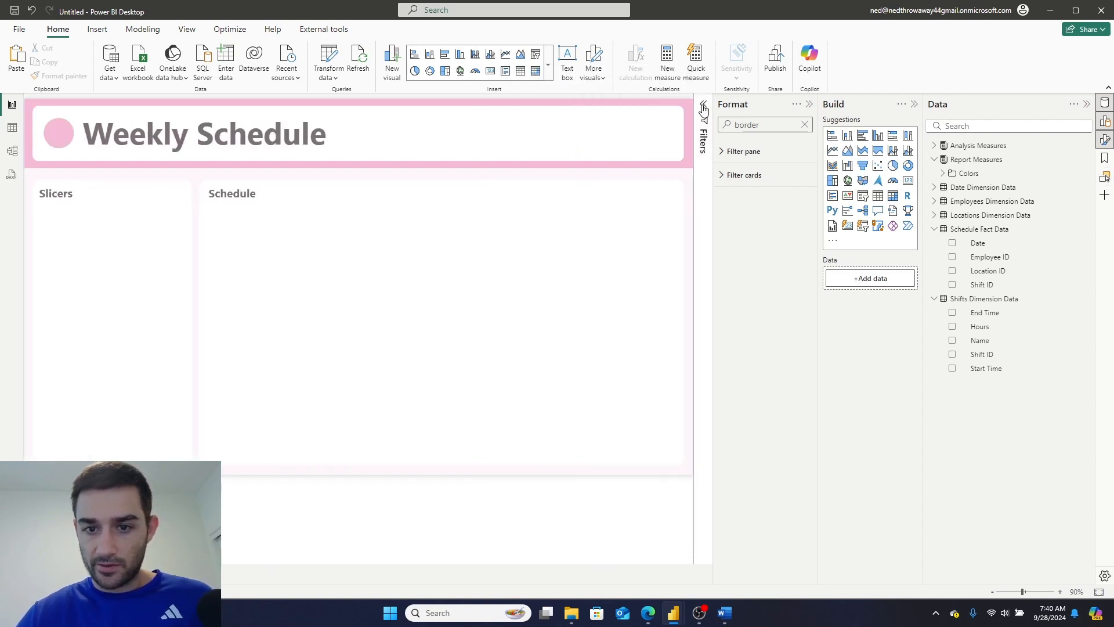
{"action": "left_click", "coordinate": [810, 104]}
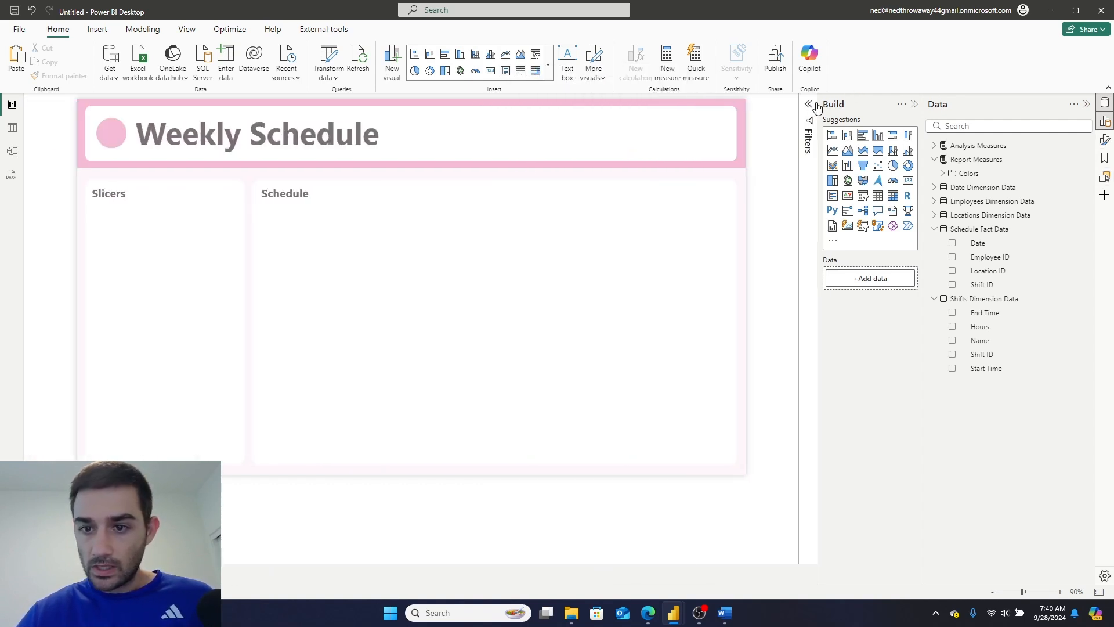
{"action": "left_click", "coordinate": [914, 105]}
{"action": "left_click", "coordinate": [1086, 104]}
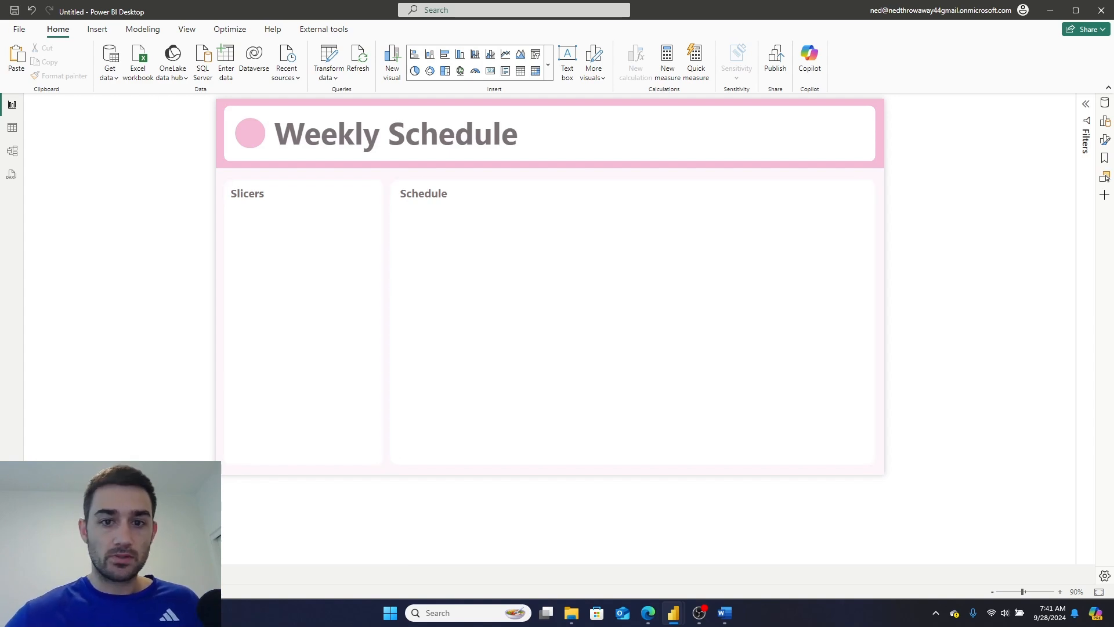
Add a visual about 305 wide and 92 high beneath the Slicers title and convert it to a slicer.
{"action": "left_click", "coordinate": [393, 63]}
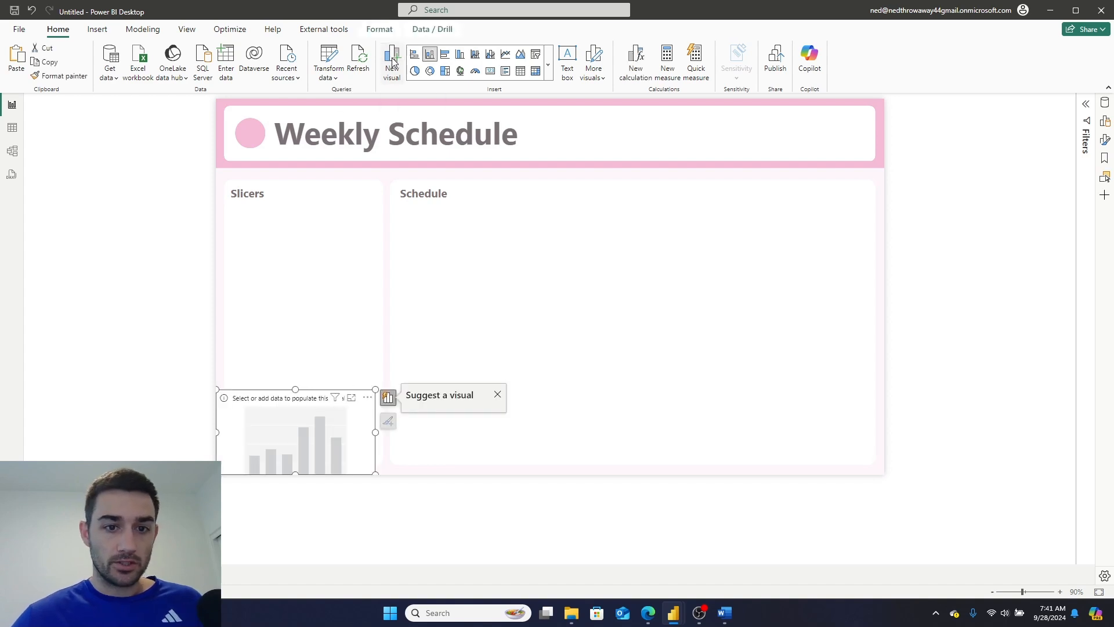
{"action": "left_click_drag", "start_coordinate": [342, 417], "coordinate": [351, 245]}
{"action": "left_click_drag", "start_coordinate": [302, 298], "coordinate": [304, 261]}
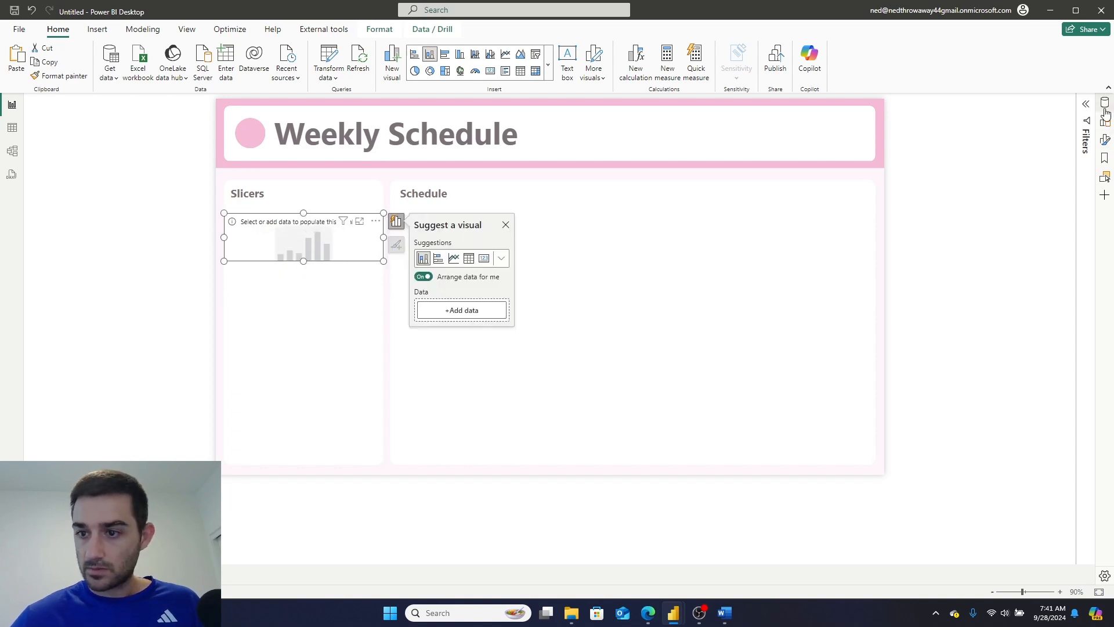
{"action": "left_click", "coordinate": [548, 65]}
{"action": "left_click", "coordinate": [536, 55]}
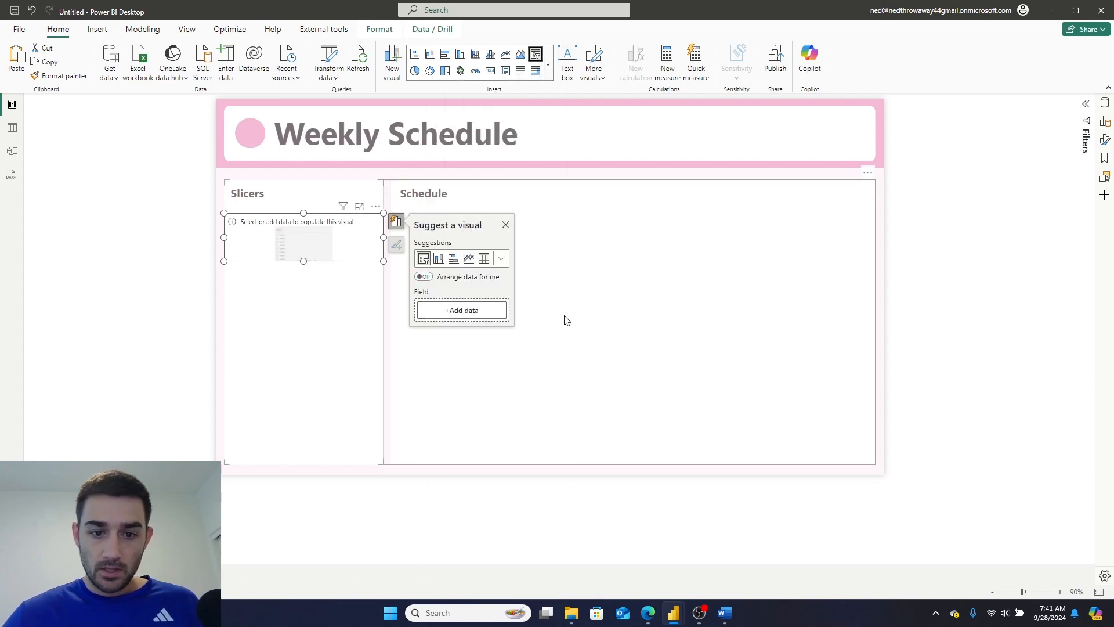
Populate the slicer with the Name field from the Locations Dimension Data table.
{"action": "left_click", "coordinate": [1104, 103]}
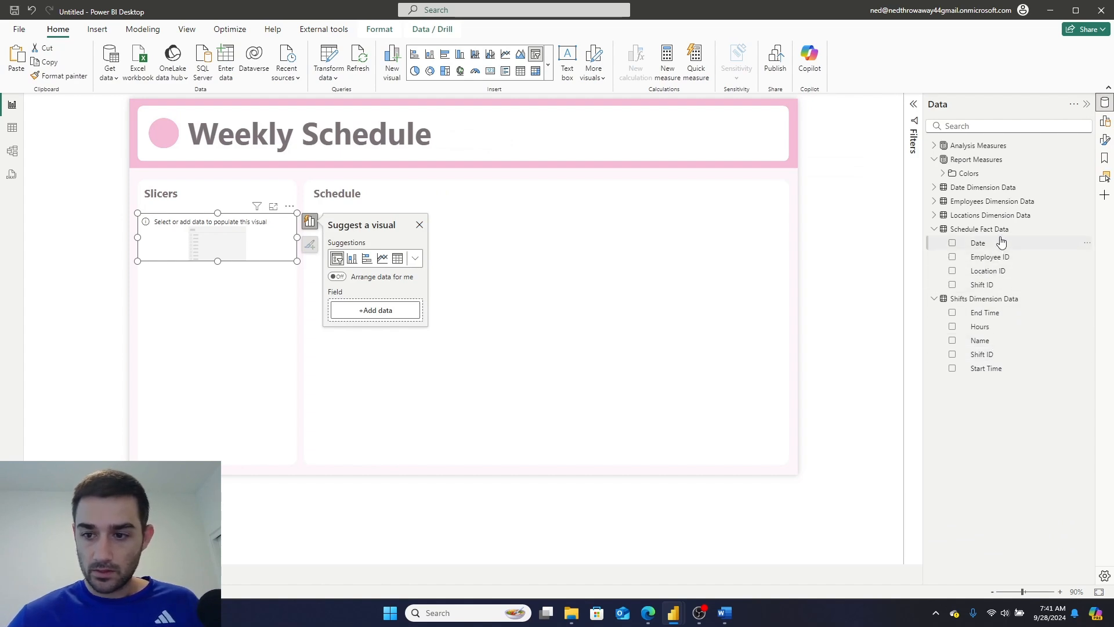
{"action": "left_click", "coordinate": [934, 229]}
{"action": "left_click", "coordinate": [934, 215]}
{"action": "left_click_drag", "start_coordinate": [1009, 243], "coordinate": [378, 311]}
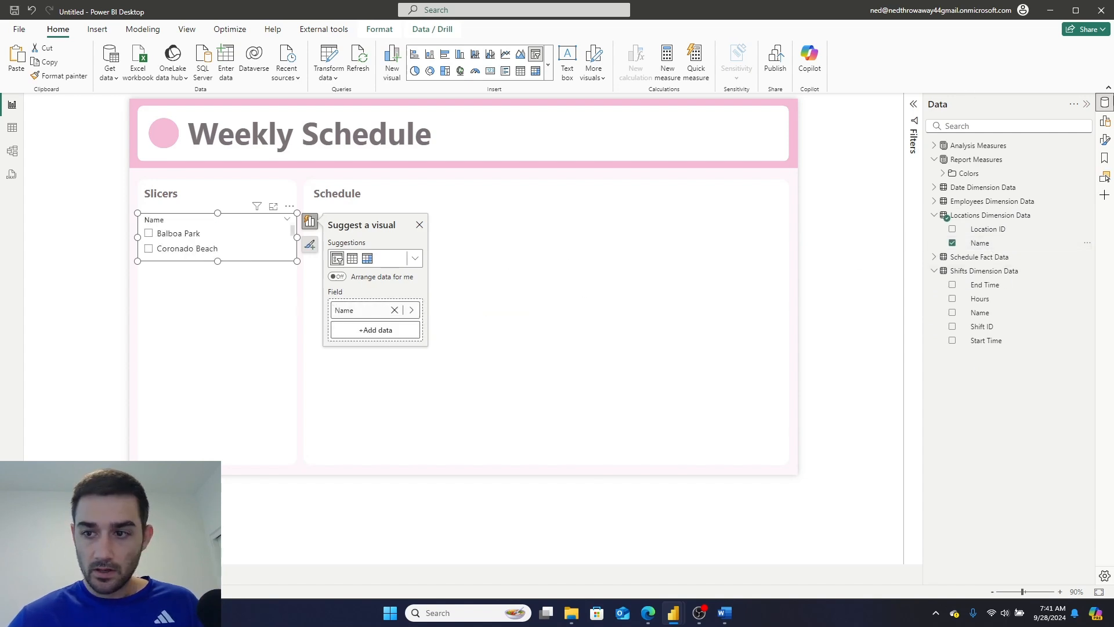
Set the slicer's style to Dropdown and slightly reduce its height.
{"action": "left_click", "coordinate": [1104, 139]}
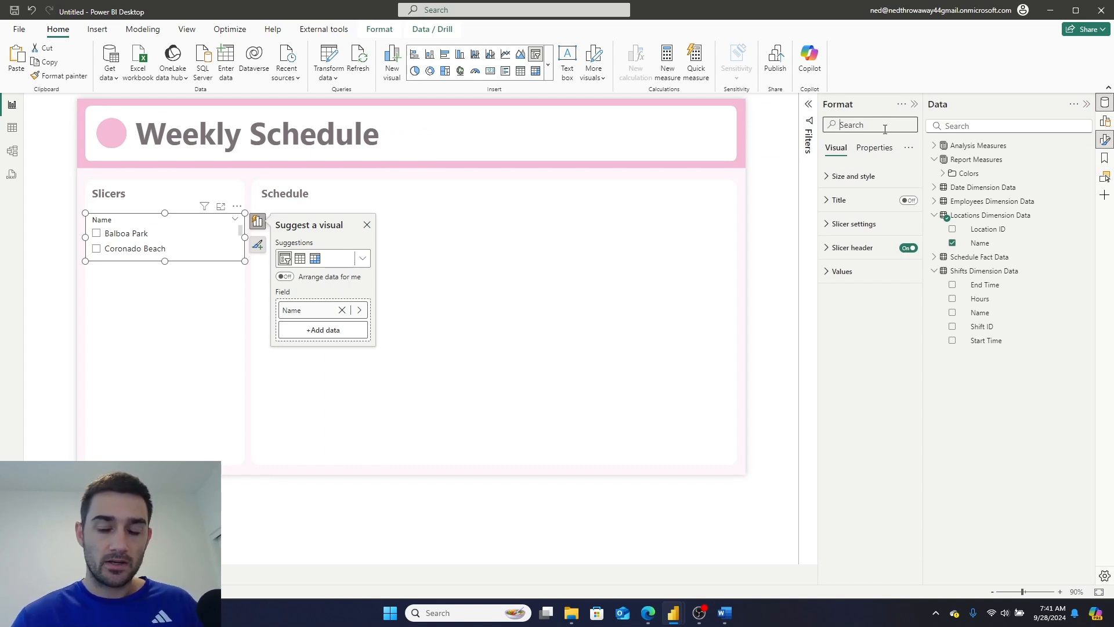
{"action": "type", "text": "style"}
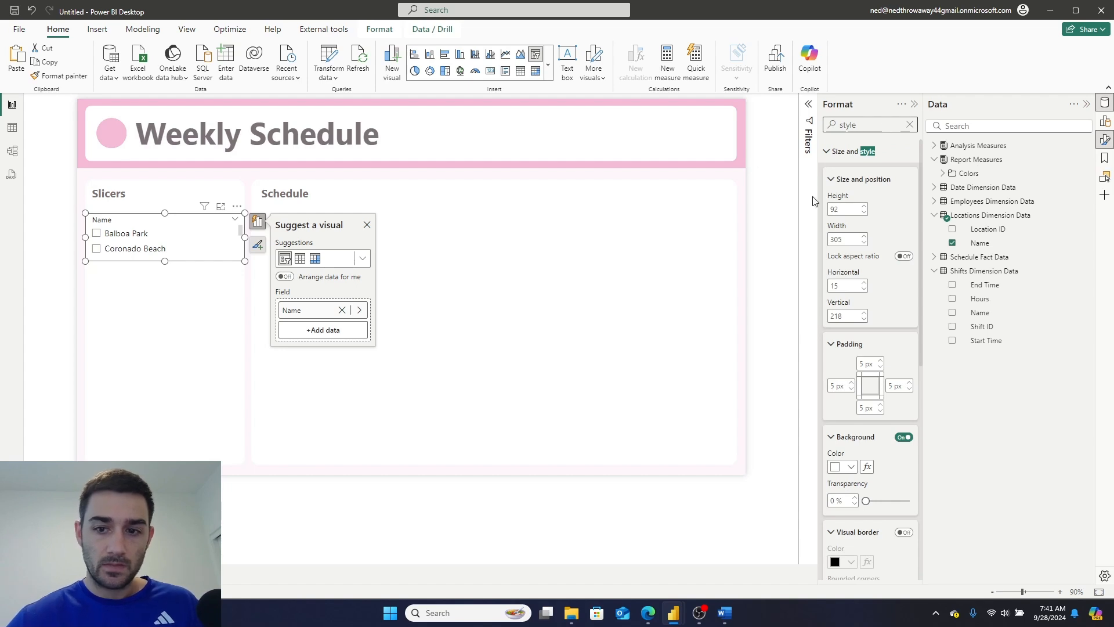
{"action": "scroll", "coordinate": [893, 377], "scroll_direction": "down", "scroll_amount": 7}
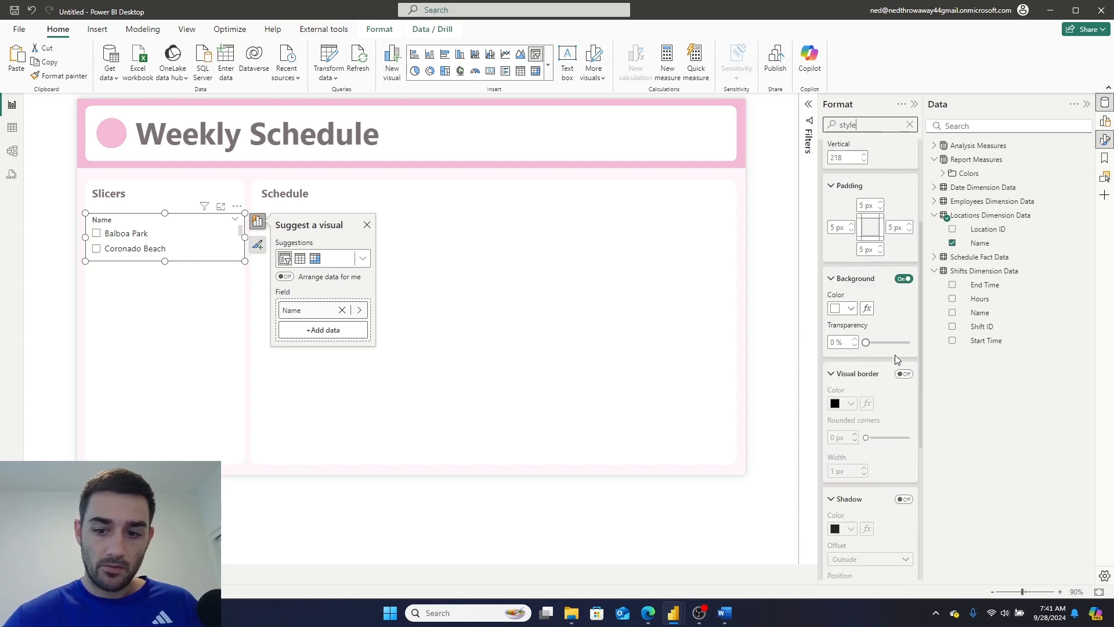
{"action": "left_click", "coordinate": [896, 548]}
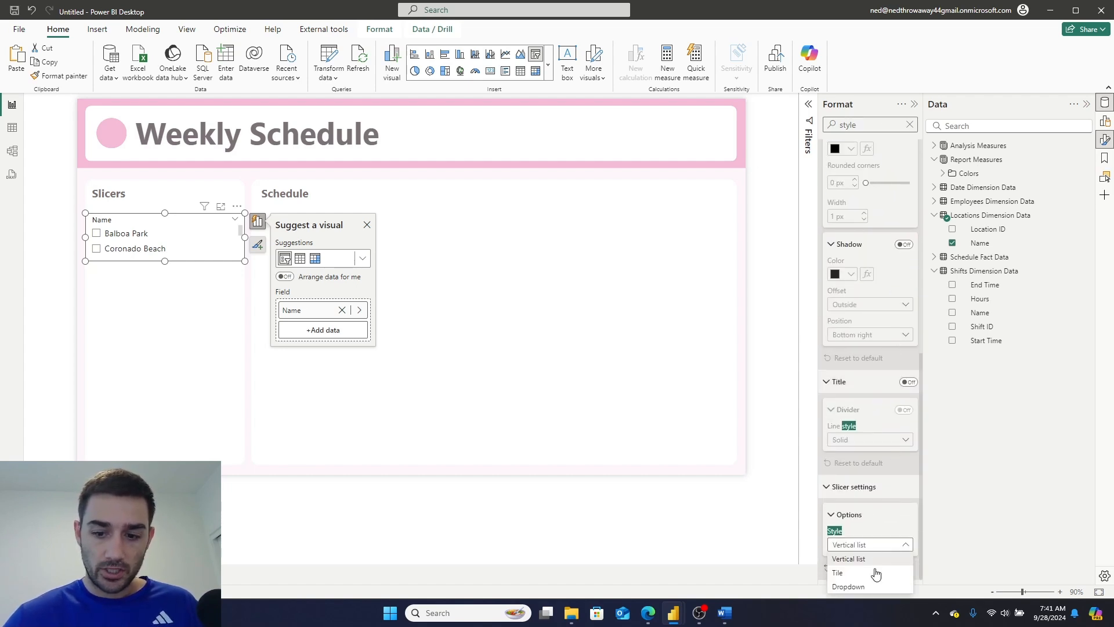
{"action": "left_click", "coordinate": [858, 587]}
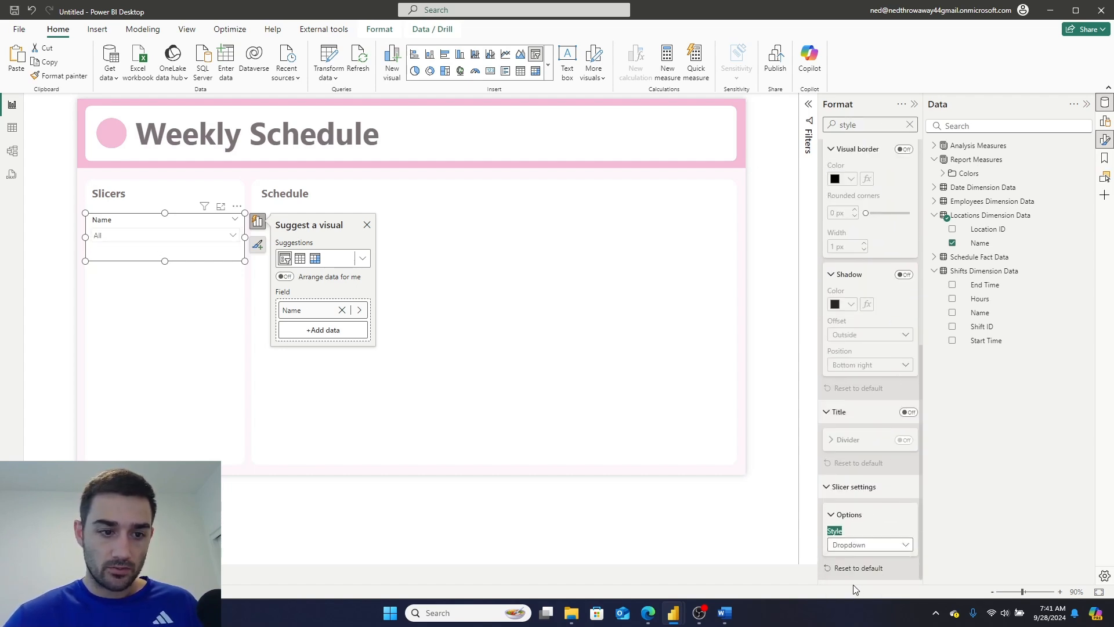
{"action": "left_click", "coordinate": [165, 263]}
{"action": "left_click", "coordinate": [165, 260]}
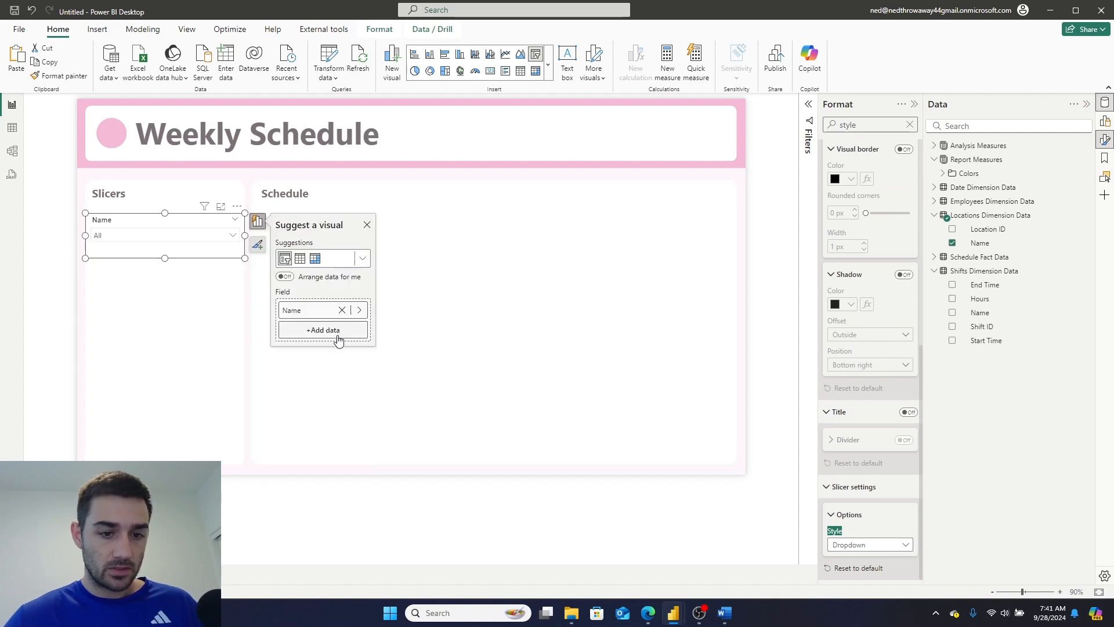
Rename the slicer's Name field to "Location" for this visual.
{"action": "double_click", "coordinate": [305, 314]}
{"action": "key", "text": "BackSpace"}
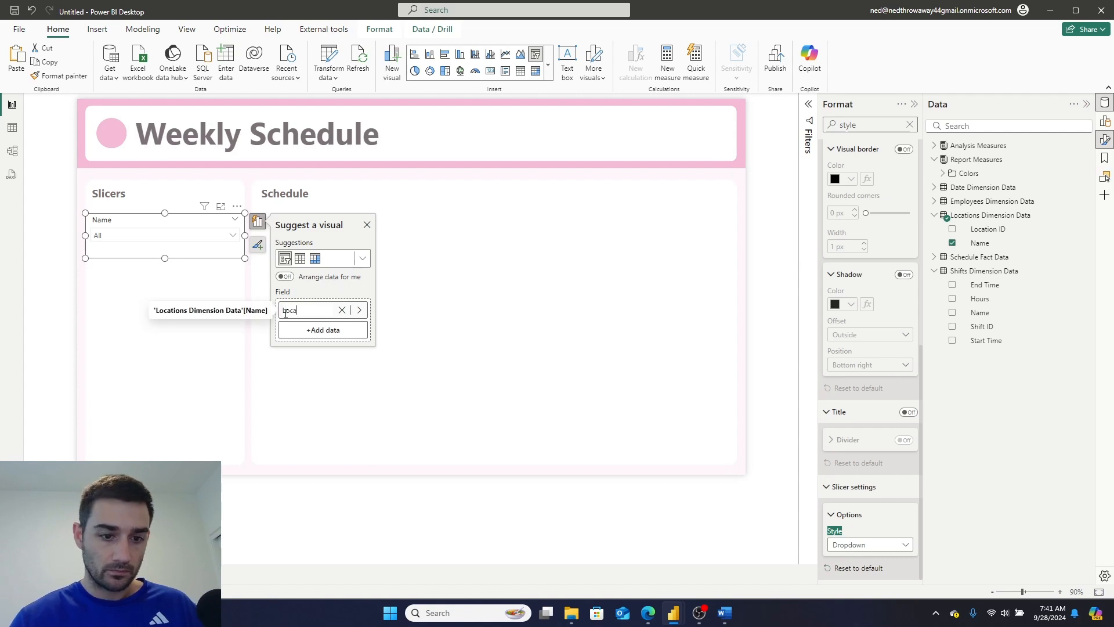
{"action": "key", "text": "Return"}
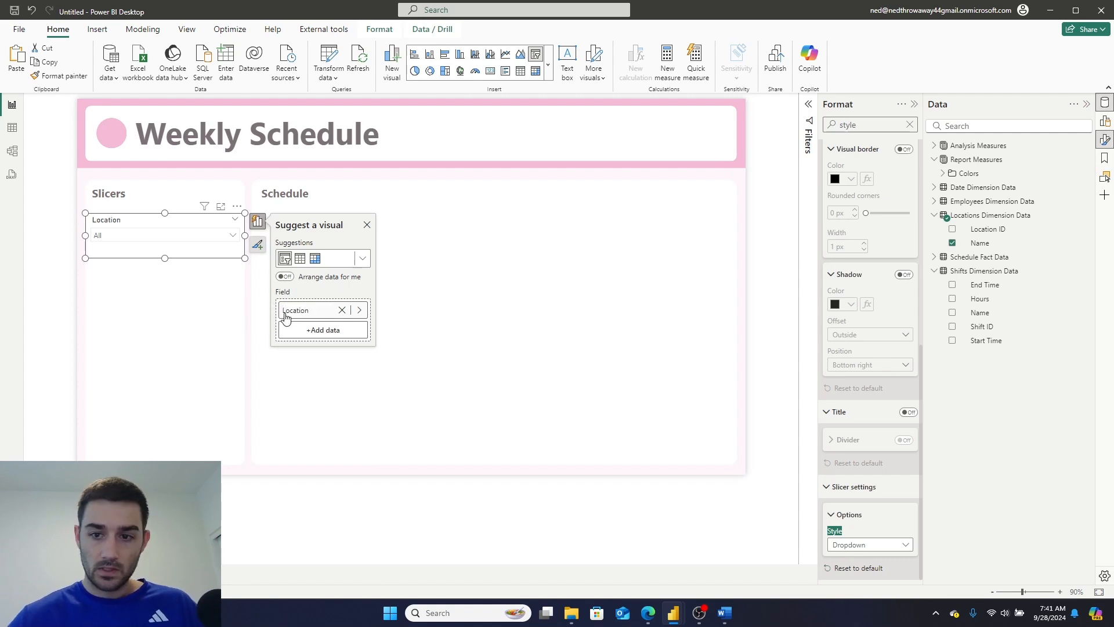
Base the slicer header's font color on the field value of the Text Color measure in the Report Measures Colors folder.
{"action": "left_click", "coordinate": [909, 125]}
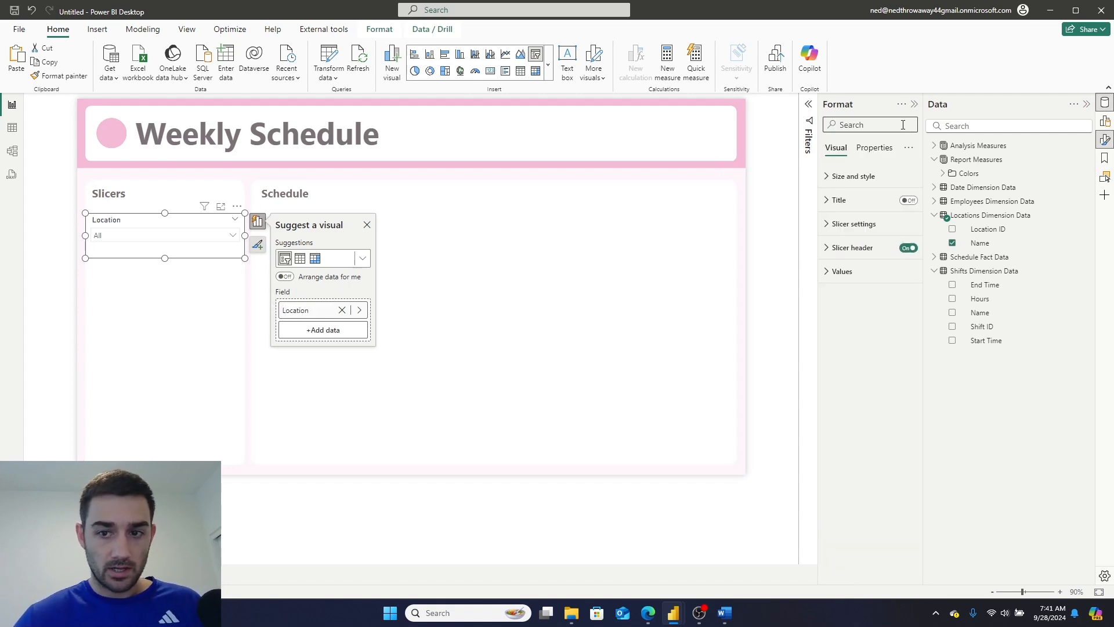
{"action": "type", "text": "color"}
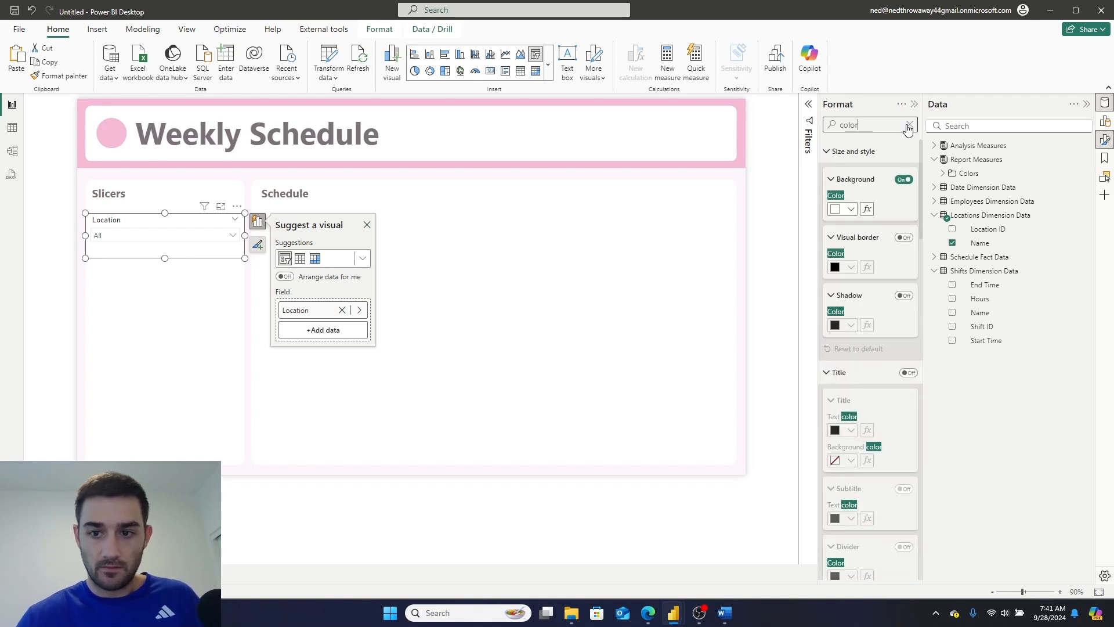
{"action": "scroll", "coordinate": [841, 382], "scroll_direction": "down", "scroll_amount": 10}
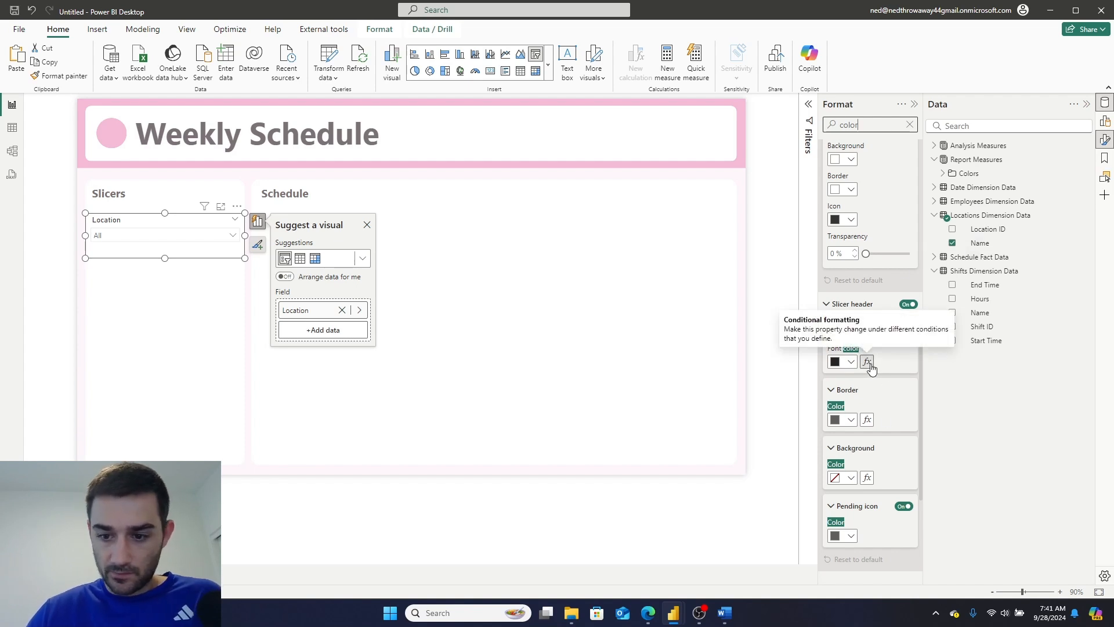
{"action": "left_click", "coordinate": [867, 361]}
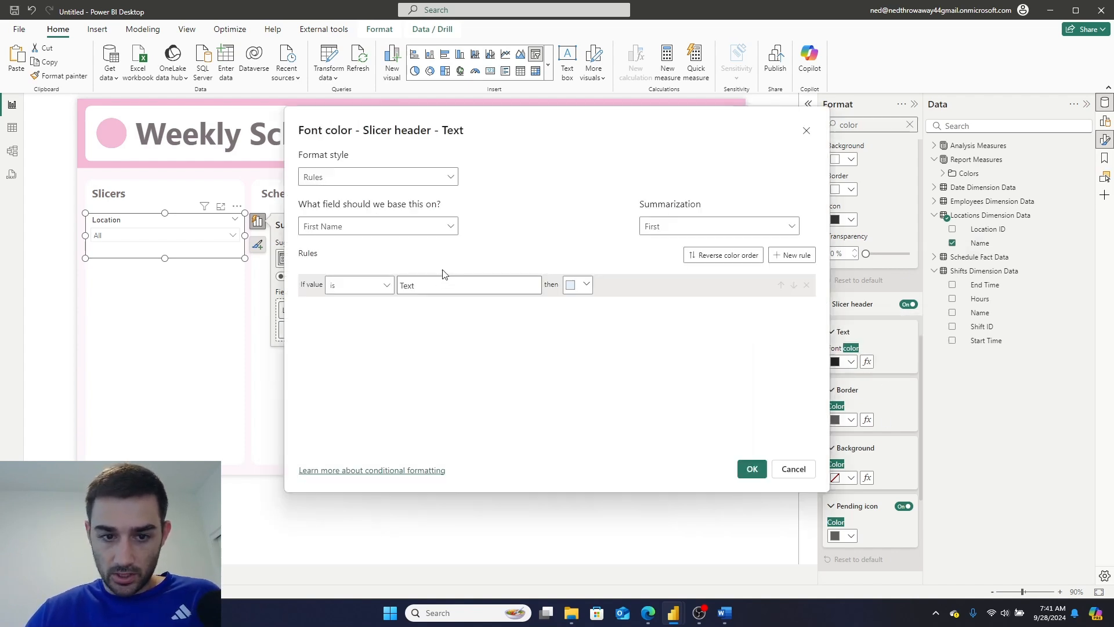
{"action": "left_click", "coordinate": [380, 227]}
{"action": "left_click", "coordinate": [310, 281]}
{"action": "left_click", "coordinate": [344, 178]}
{"action": "left_click", "coordinate": [347, 177]}
{"action": "left_click", "coordinate": [330, 232]}
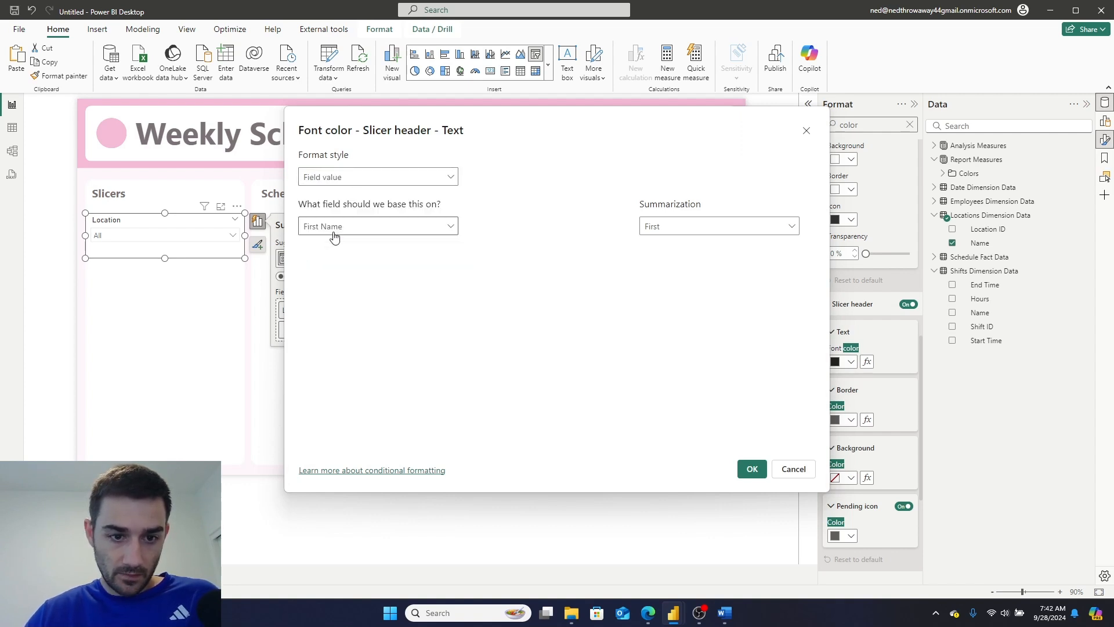
{"action": "left_click", "coordinate": [330, 232]}
{"action": "left_click", "coordinate": [310, 280]}
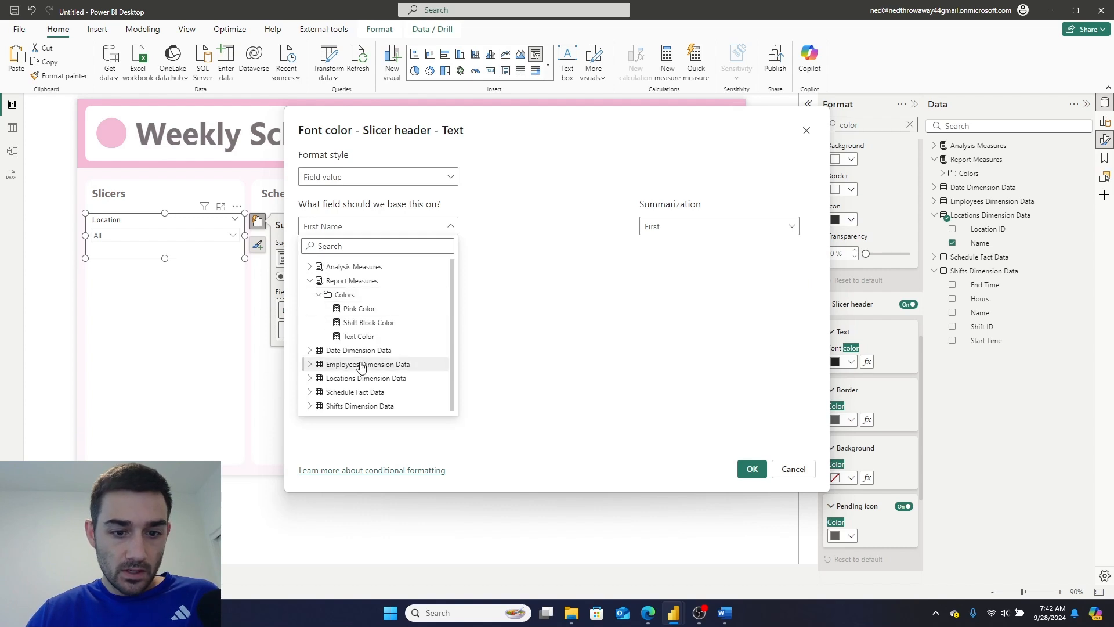
{"action": "left_click", "coordinate": [348, 336]}
{"action": "left_click", "coordinate": [751, 468]}
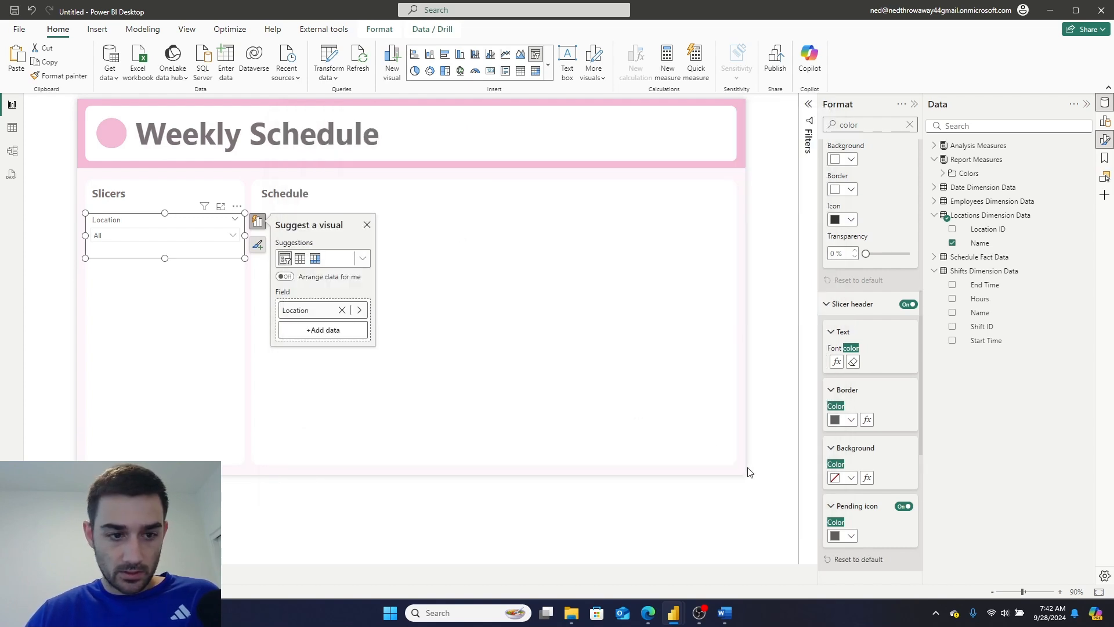
Base the slicer header's border color on the field value of the Text Color measure in the Report Measures Colors folder.
{"action": "left_click", "coordinate": [867, 420]}
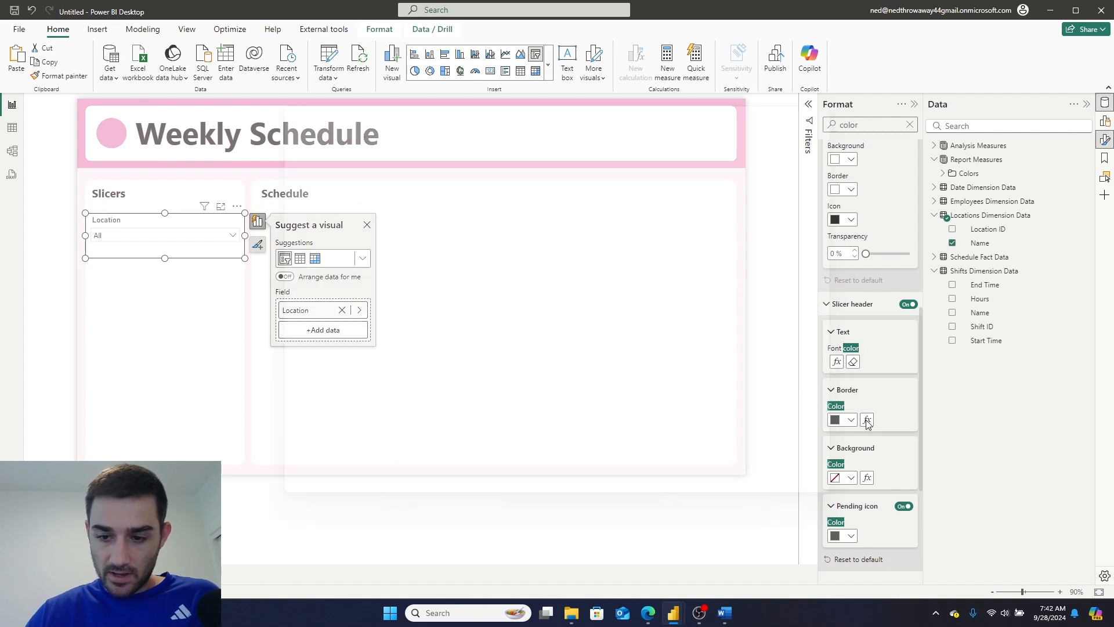
{"action": "left_click", "coordinate": [377, 177]}
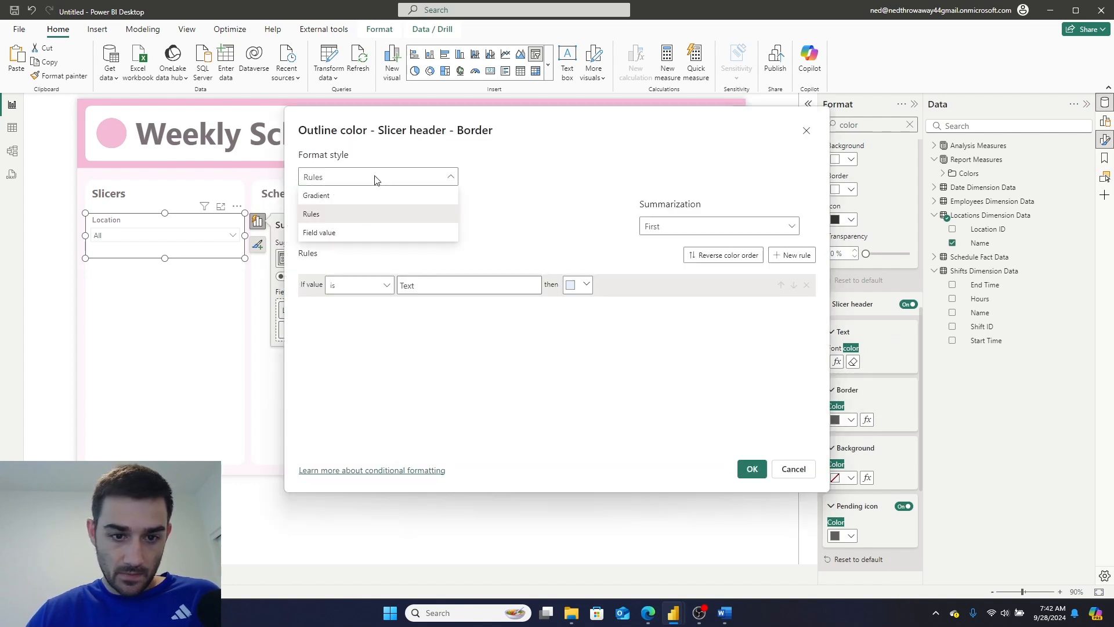
{"action": "left_click", "coordinate": [364, 233]}
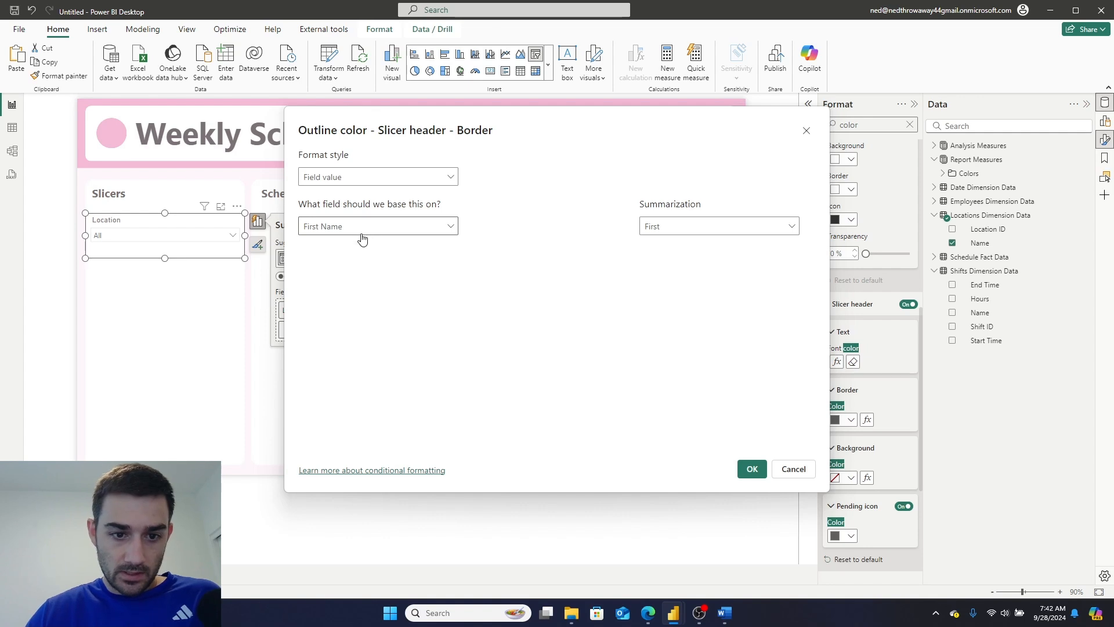
{"action": "left_click", "coordinate": [359, 231]}
{"action": "left_click", "coordinate": [311, 281]}
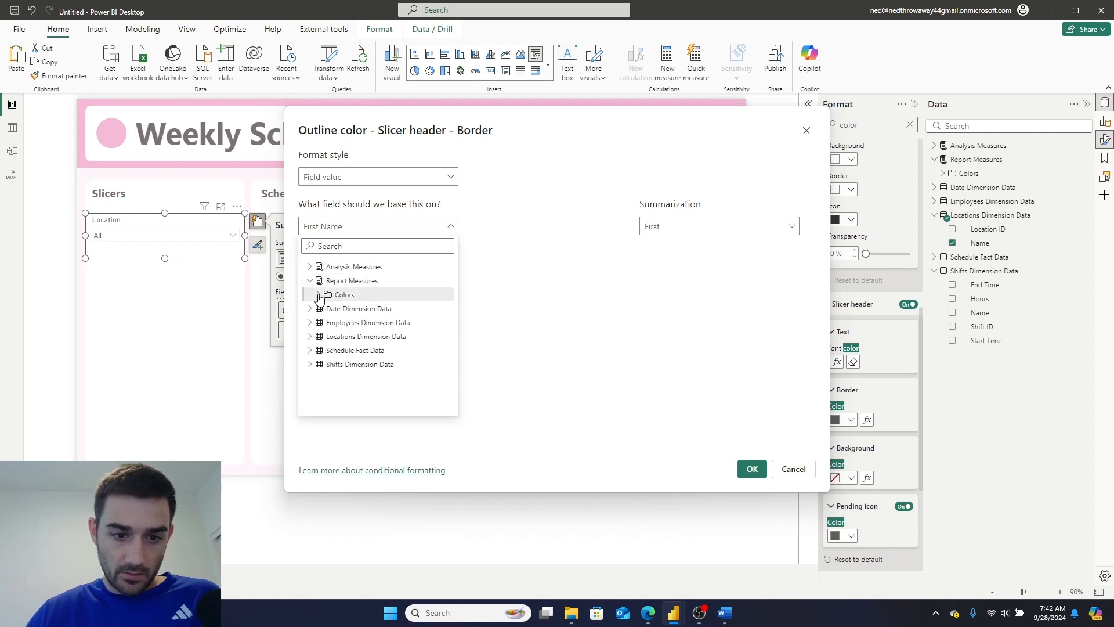
{"action": "left_click", "coordinate": [323, 296]}
{"action": "left_click", "coordinate": [358, 336]}
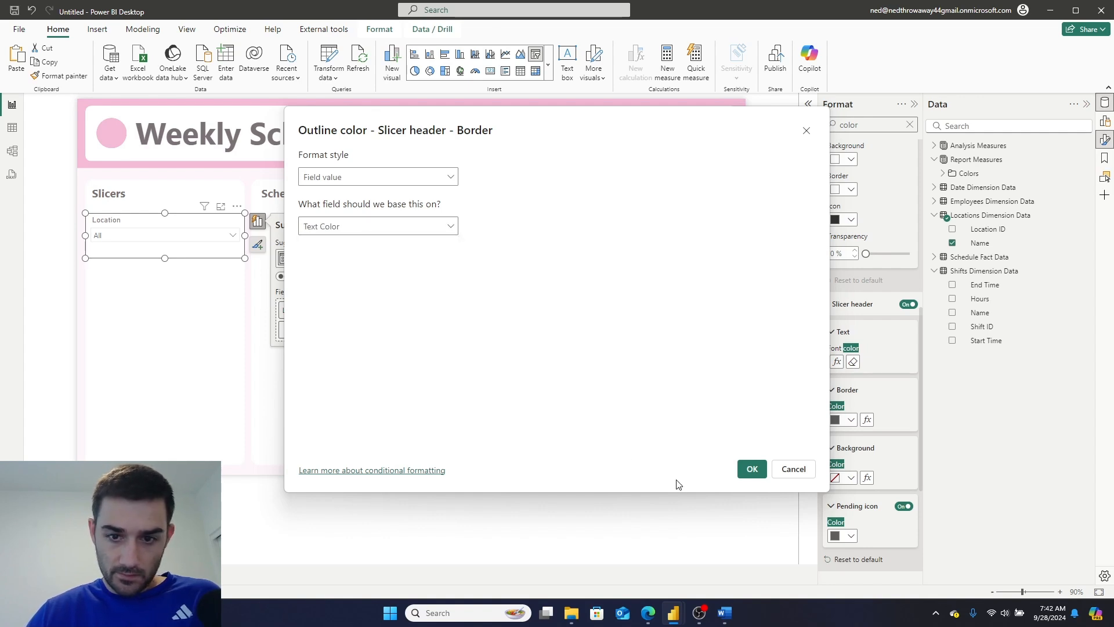
{"action": "left_click", "coordinate": [752, 469]}
{"action": "left_click", "coordinate": [329, 551]}
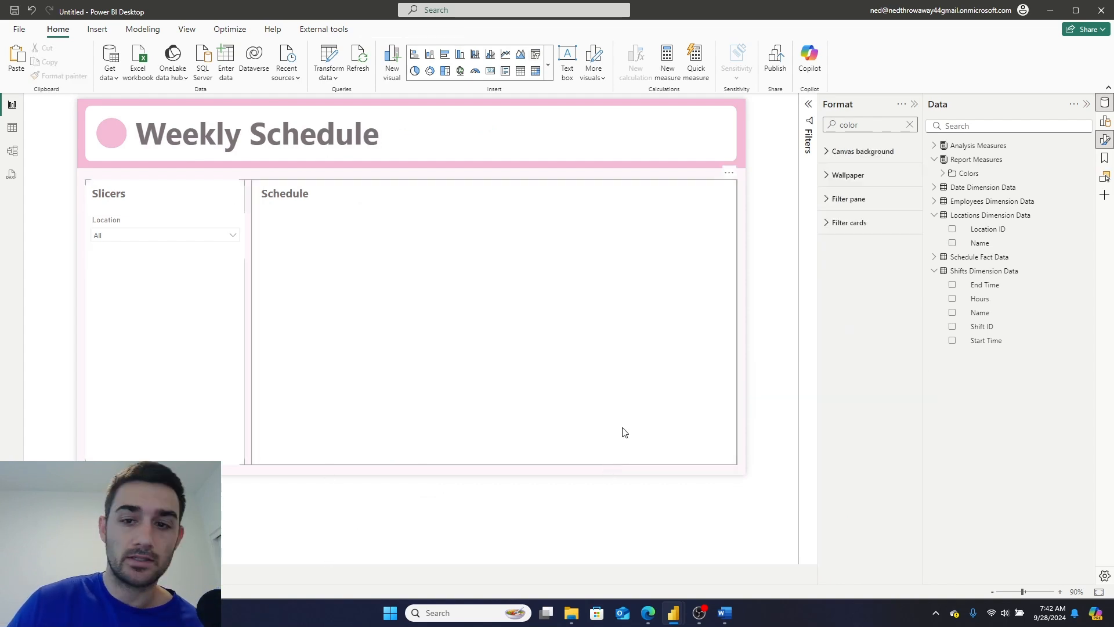
Rename the slicer's layer as "Location Slicer" in the page's object list.
{"action": "left_click", "coordinate": [1105, 177]}
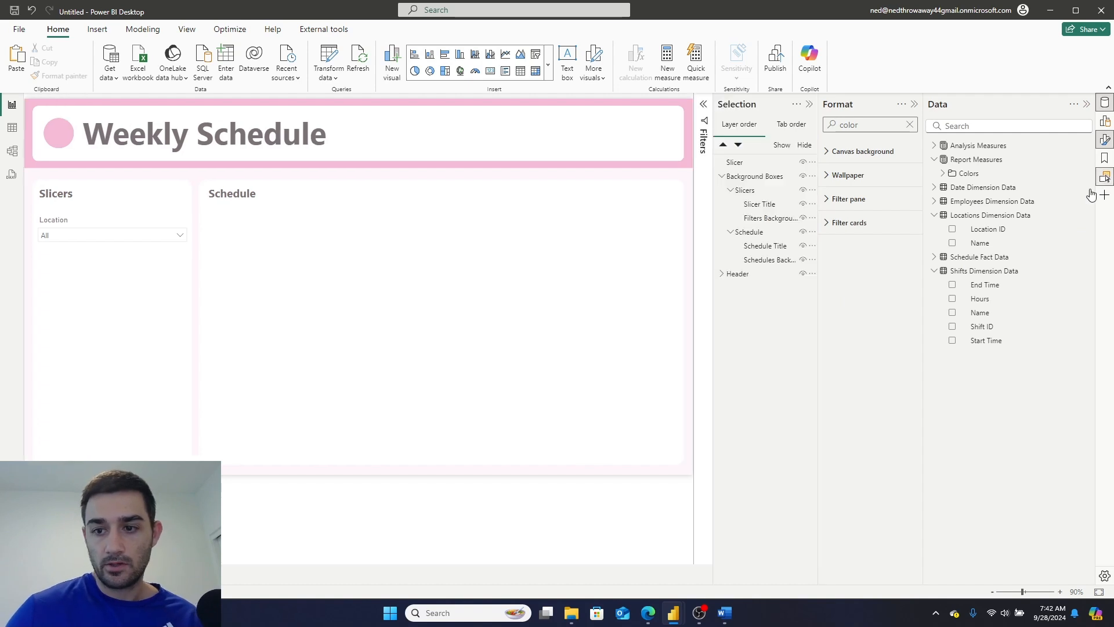
{"action": "left_click", "coordinate": [735, 162]}
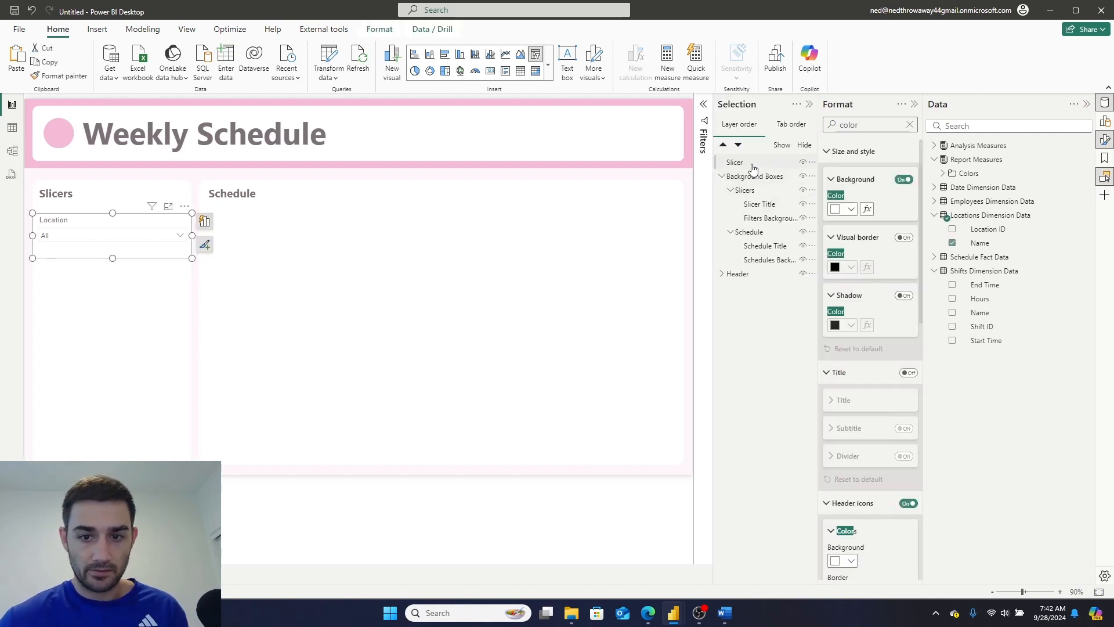
{"action": "double_click", "coordinate": [736, 162]}
{"action": "key", "text": "BackSpace"}
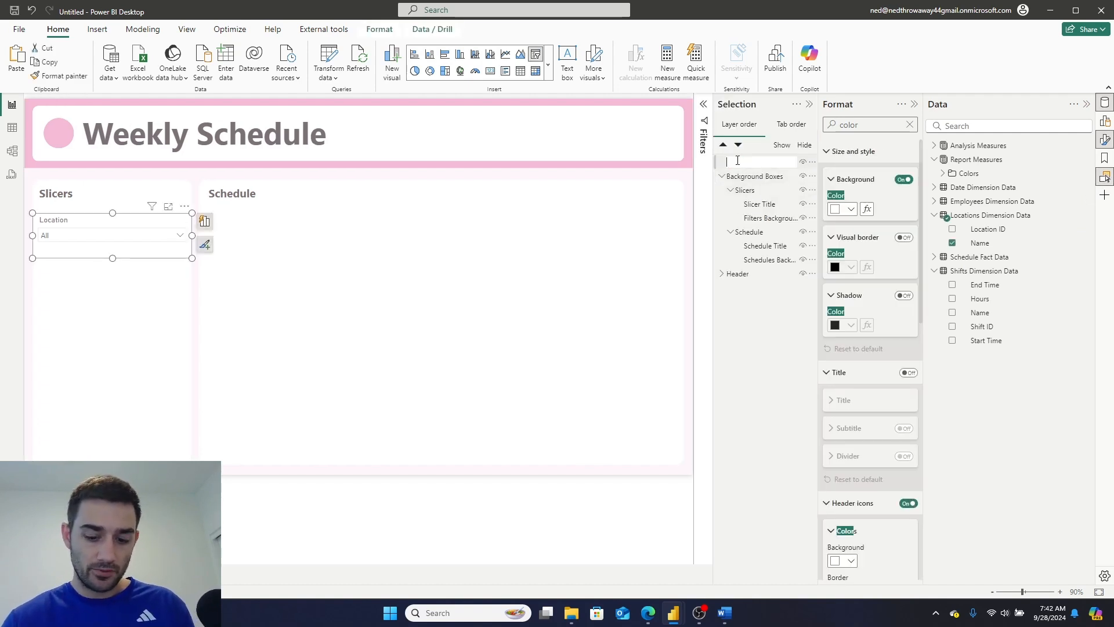
{"action": "type", "text": "Location Slicer"}
{"action": "key", "text": "Return"}
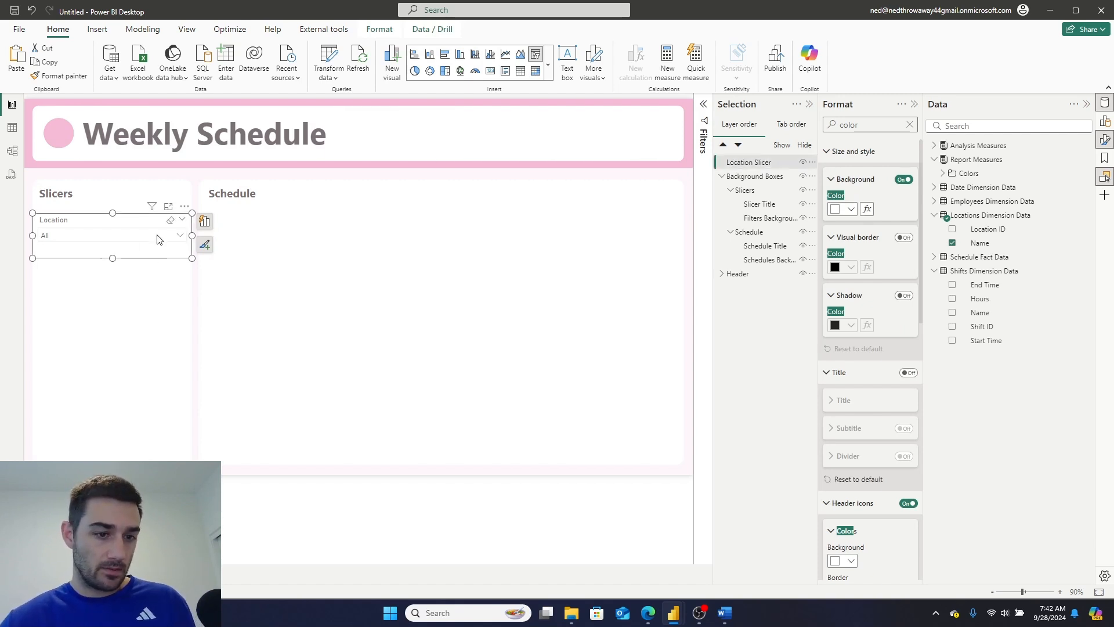
Enable searching within the Location slicer, try it with "balboa", and clear the search text.
{"action": "left_click", "coordinate": [183, 208]}
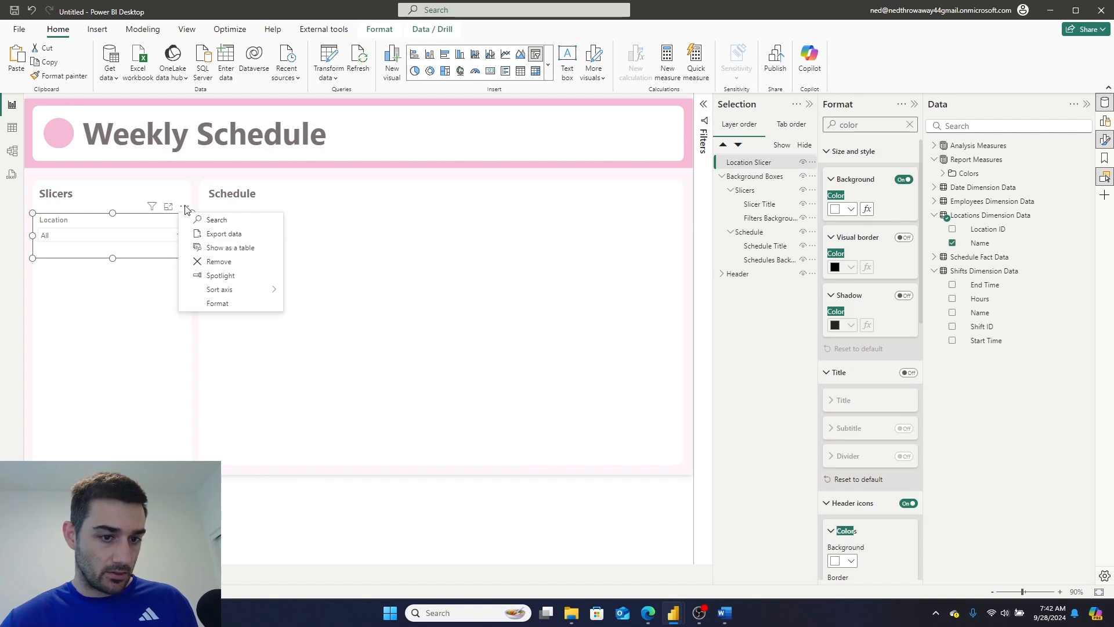
{"action": "left_click", "coordinate": [199, 219]}
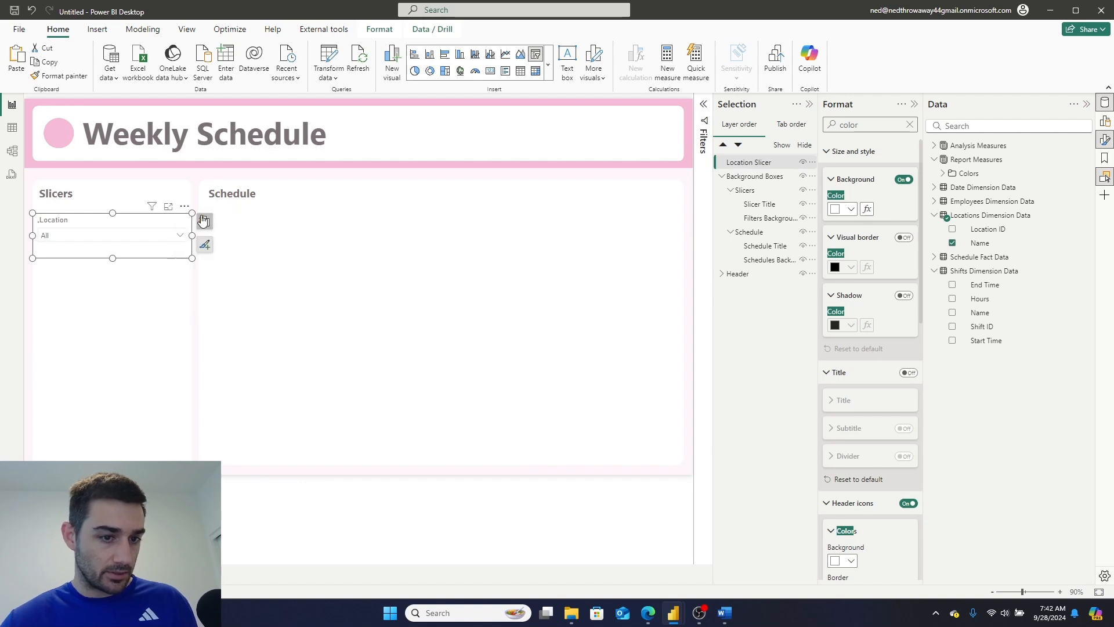
{"action": "left_click", "coordinate": [120, 246]}
{"action": "type", "text": "balboa"}
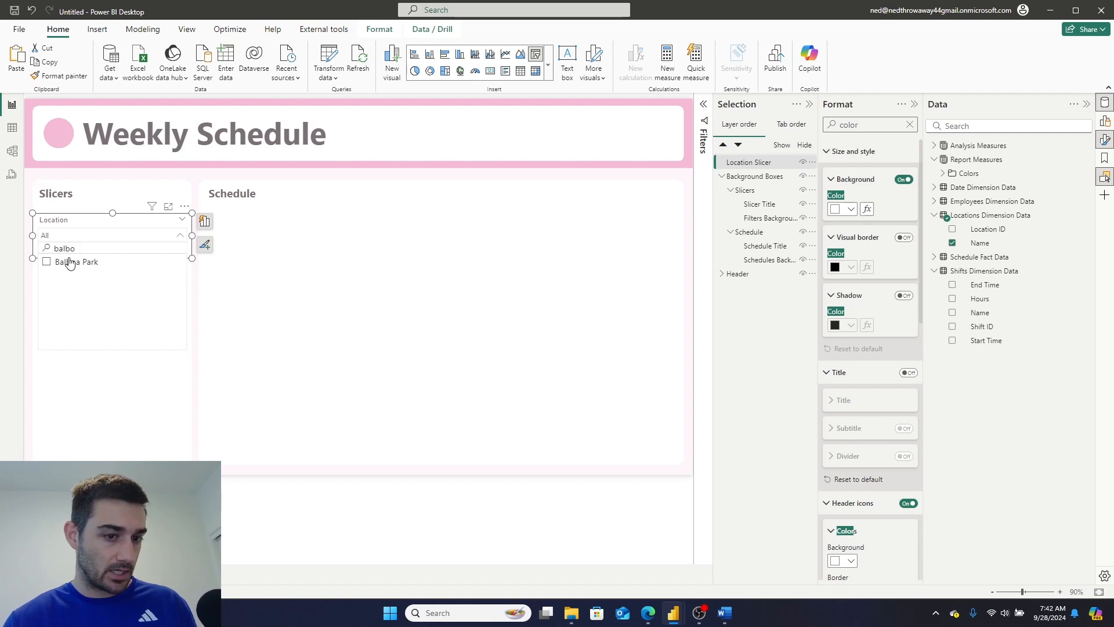
{"action": "key", "text": "BackSpace"}
{"action": "key", "text": "BackSpace"}
{"action": "key", "text": "BackSpace"}
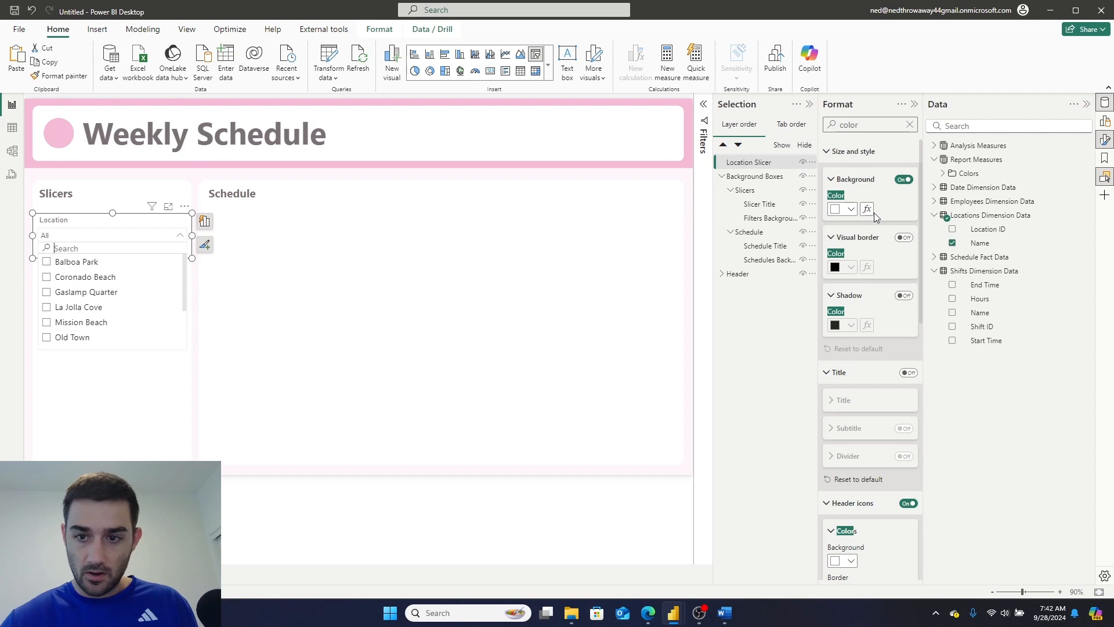
Find the "header" format settings and turn off the Location slicer's header icons.
{"action": "left_click", "coordinate": [910, 124]}
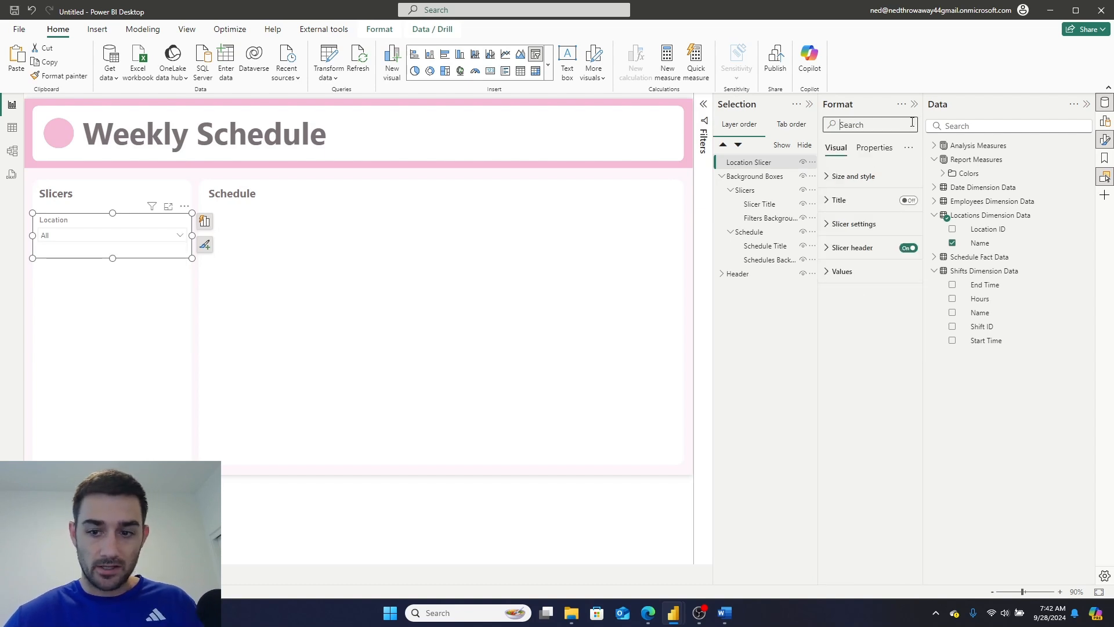
{"action": "type", "text": "header"}
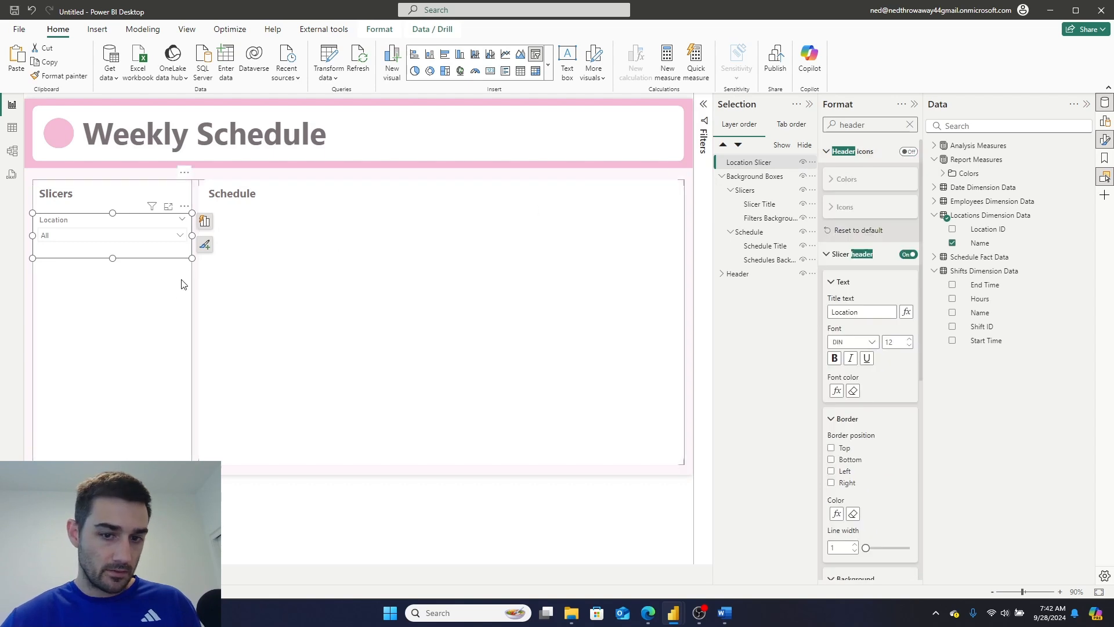
Duplicate the Location slicer and place the copy below the original, aligned with it in the Slicers box.
{"action": "left_click_drag", "start_coordinate": [99, 225], "coordinate": [125, 262]}
{"action": "key", "text": "ctrl+c"}
{"action": "key", "text": "ctrl+v"}
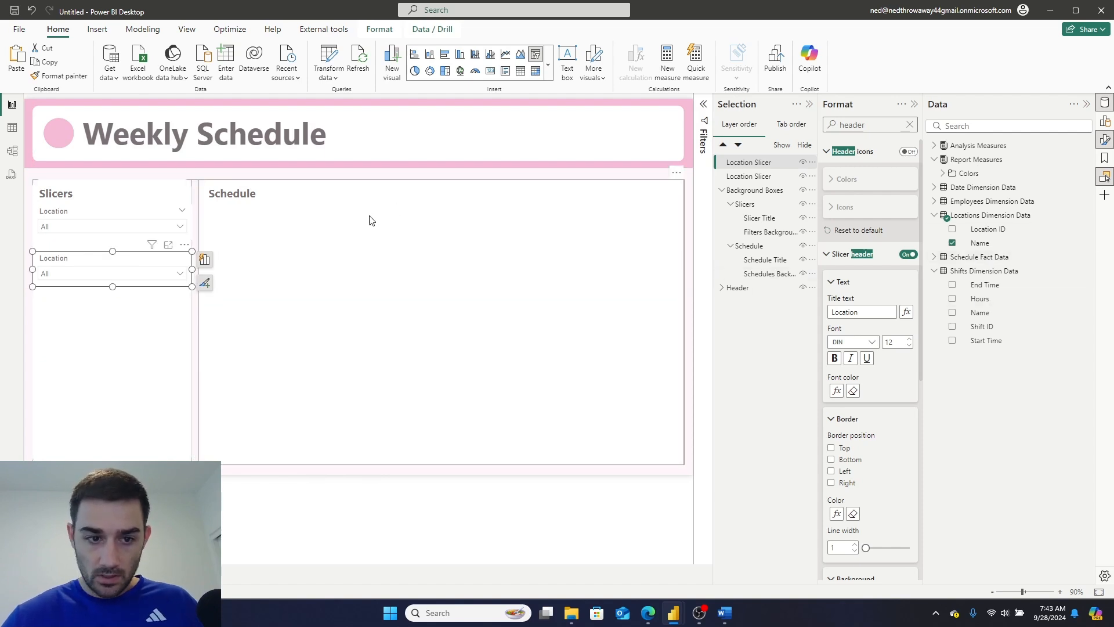
Replace the copied slicer's field with Name from the Employees Dimension Data table, labelled "Employee" for this visual.
{"action": "left_click", "coordinate": [1106, 120]}
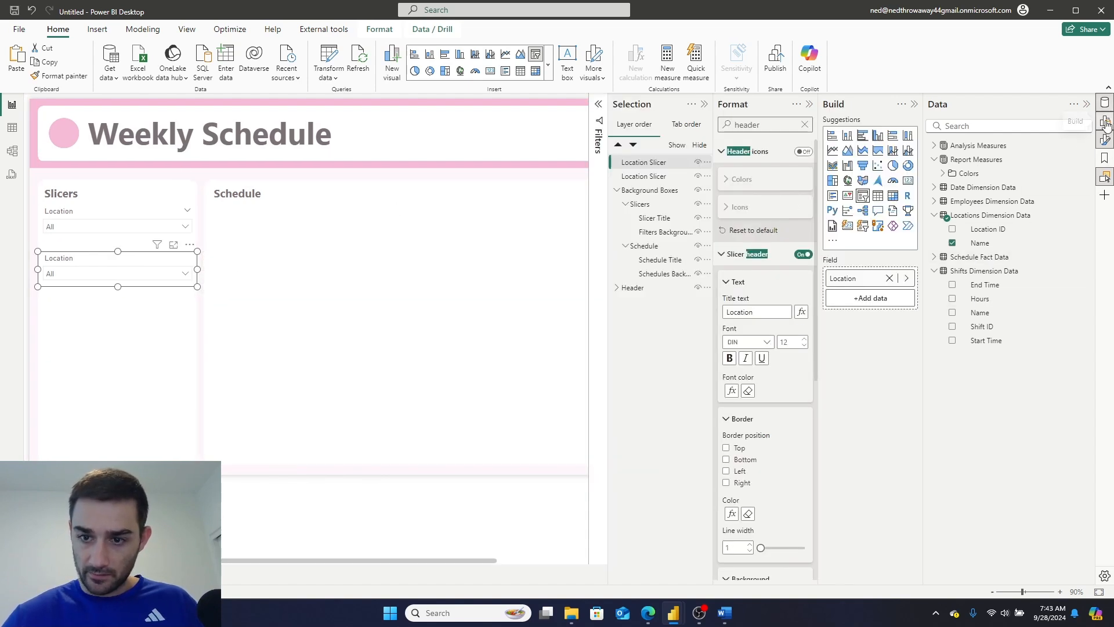
{"action": "left_click", "coordinate": [934, 215]}
{"action": "left_click", "coordinate": [934, 201]}
{"action": "left_click_drag", "start_coordinate": [1002, 230], "coordinate": [899, 301]}
{"action": "left_click", "coordinate": [890, 278]}
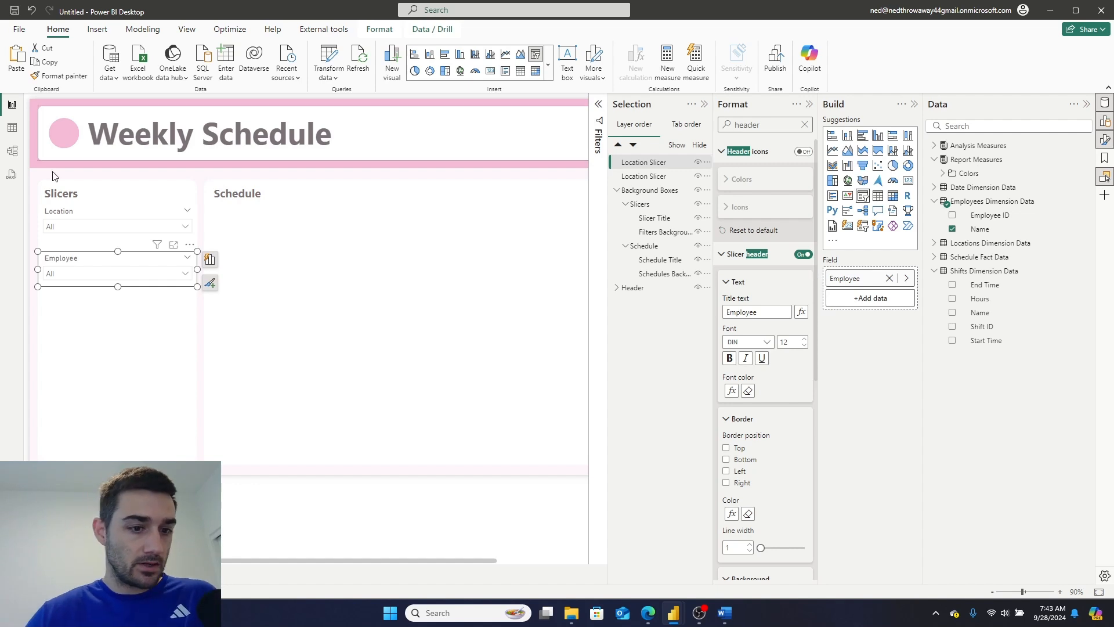
{"action": "left_click_drag", "start_coordinate": [117, 258], "coordinate": [117, 259]}
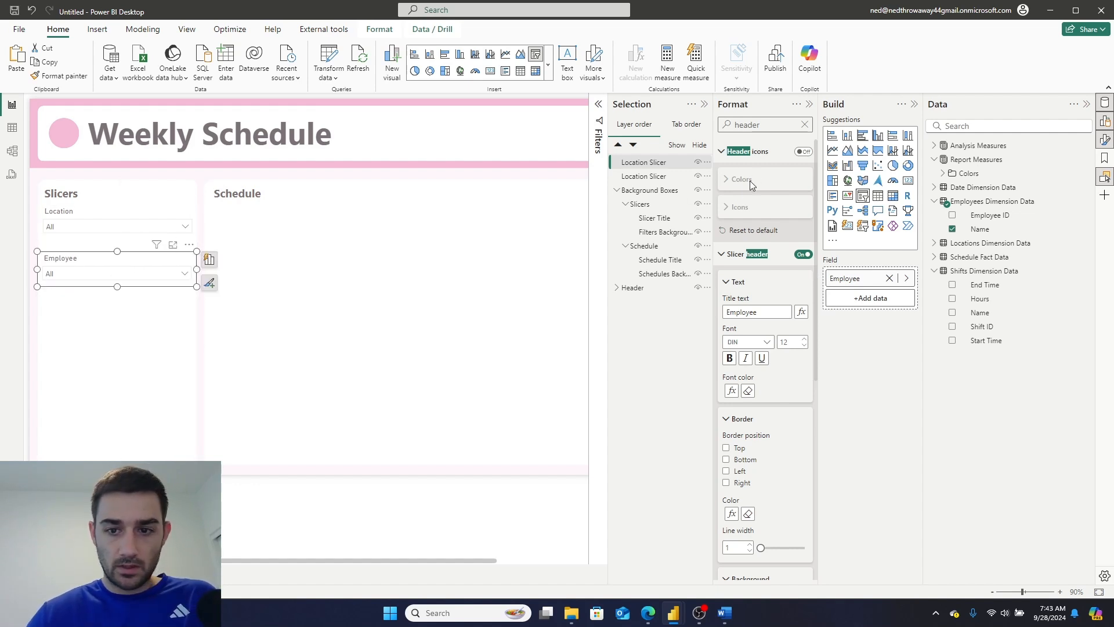
Rename the copied slicer's layer as "Employee Slicer".
{"action": "left_click", "coordinate": [650, 165]}
{"action": "double_click", "coordinate": [649, 165]}
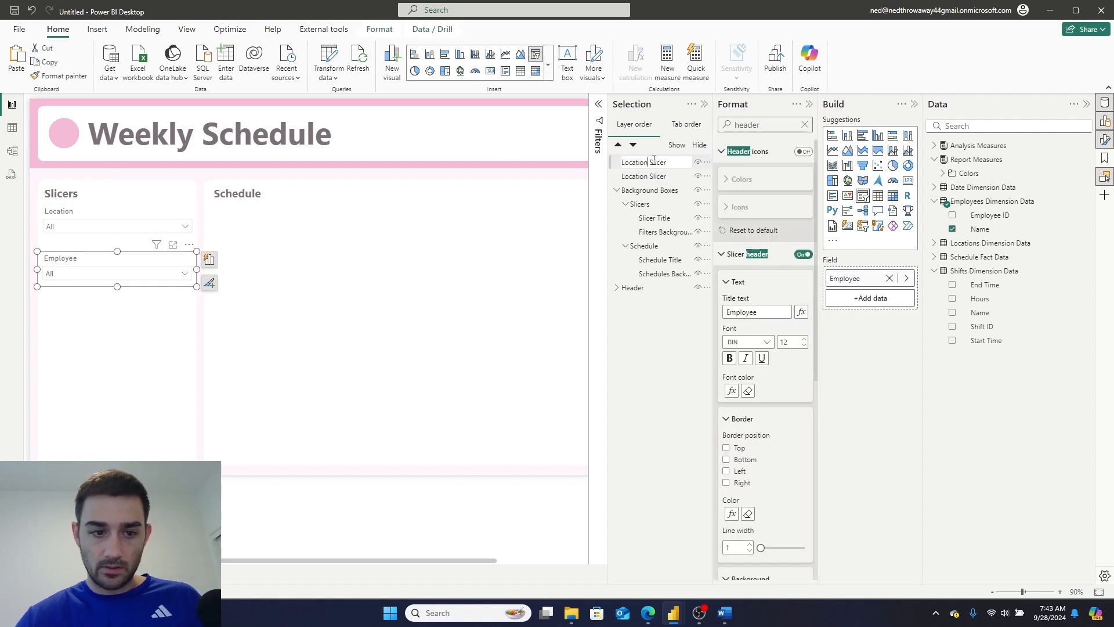
{"action": "key", "text": "BackSpace"}
{"action": "key", "text": "BackSpace"}
{"action": "key", "text": "BackSpace"}
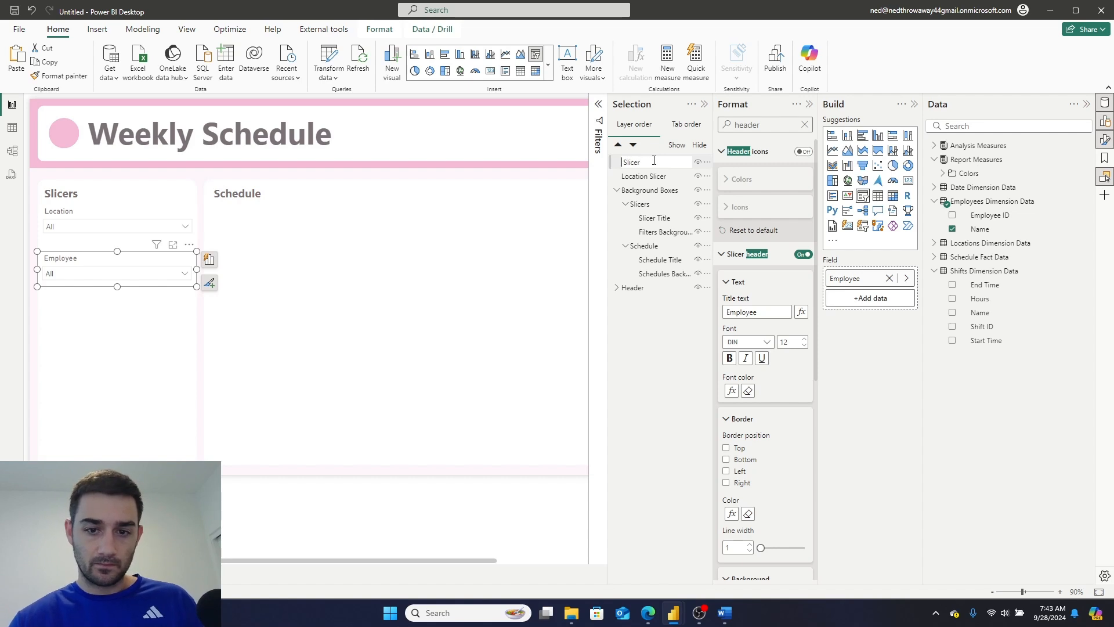
{"action": "key", "text": "Return"}
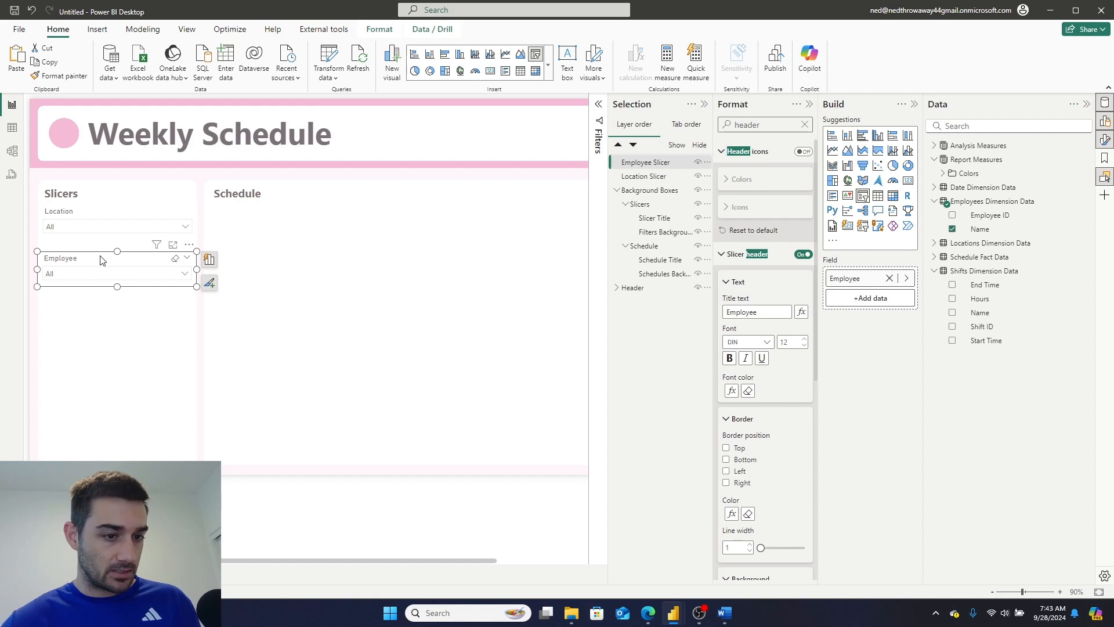
Duplicate the Employee slicer and place the copy below the original.
{"action": "key", "text": "ctrl+c"}
{"action": "key", "text": "ctrl+v"}
{"action": "left_click_drag", "start_coordinate": [103, 265], "coordinate": [101, 312]}
Replace the lowest slicer's Employee field with Year from the Date Dimension Data table.
{"action": "left_click", "coordinate": [998, 125]}
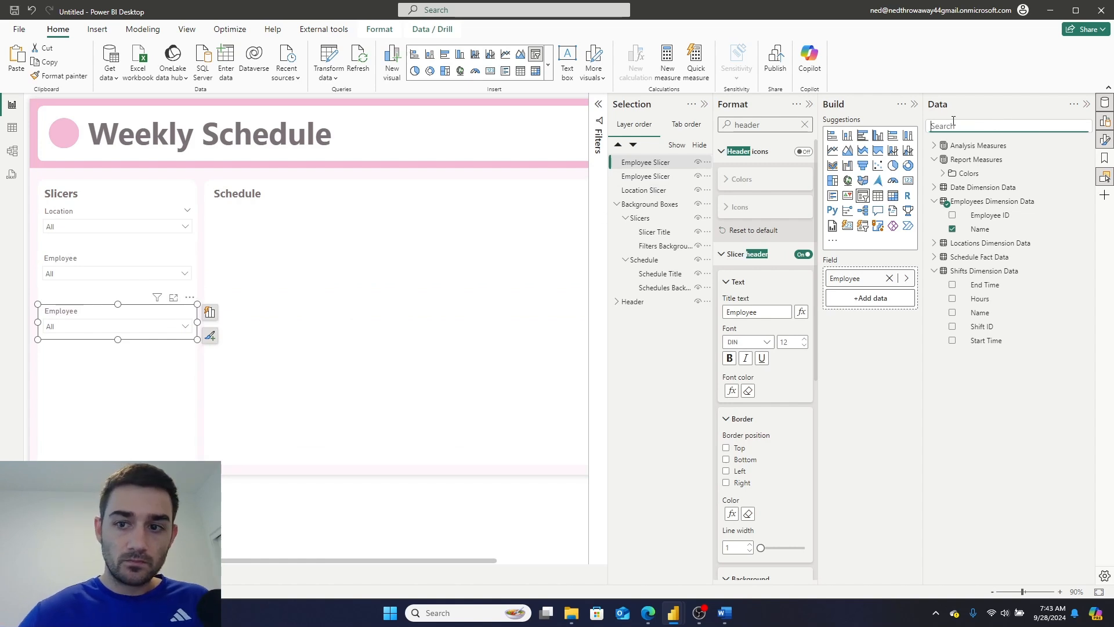
{"action": "type", "text": "year"}
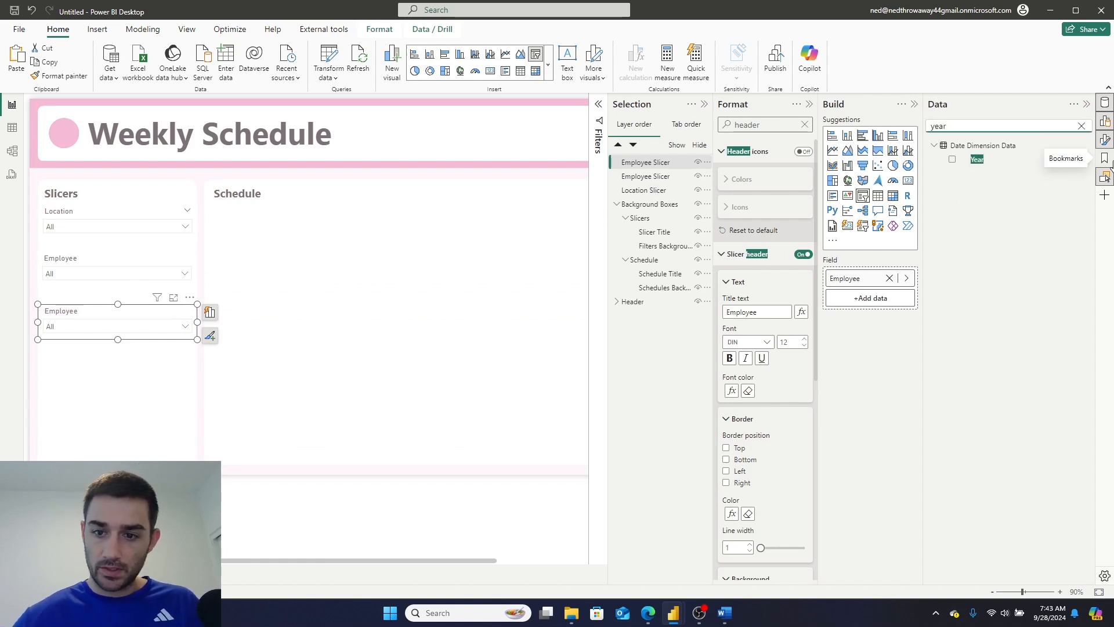
{"action": "left_click_drag", "start_coordinate": [977, 159], "coordinate": [873, 297]}
{"action": "left_click", "coordinate": [889, 279]}
Move the Employee and Year slicers up so they stack closely beneath the Location slicer.
{"action": "left_click_drag", "start_coordinate": [128, 318], "coordinate": [129, 313]}
{"action": "left_click", "coordinate": [120, 262]}
{"action": "left_click_drag", "start_coordinate": [120, 262], "coordinate": [120, 251]}
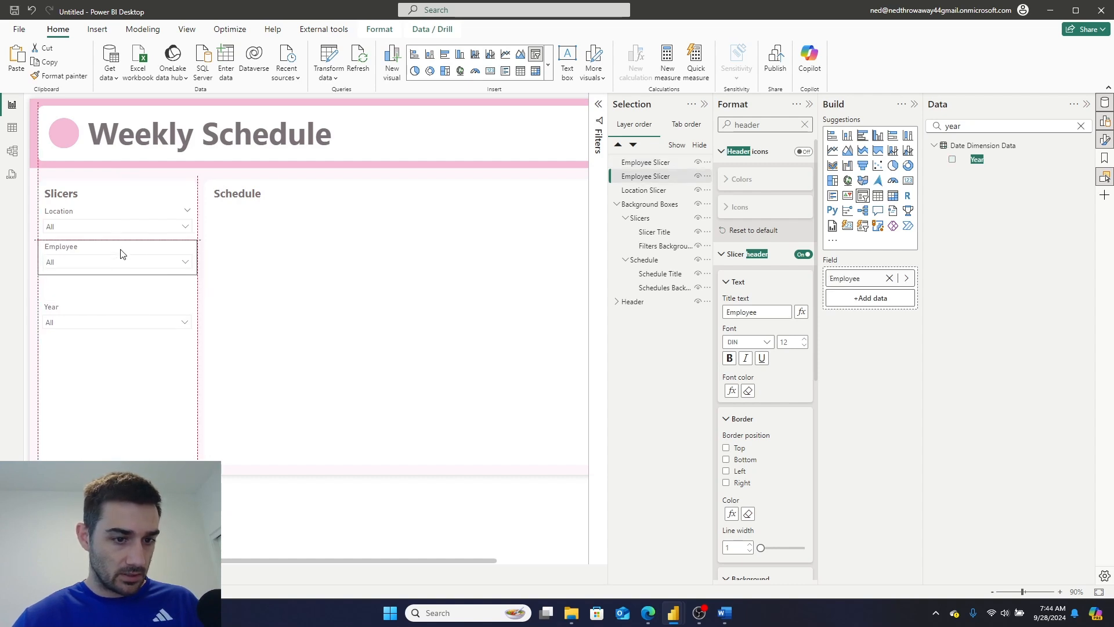
{"action": "left_click", "coordinate": [120, 302]}
{"action": "left_click_drag", "start_coordinate": [121, 311], "coordinate": [121, 291]}
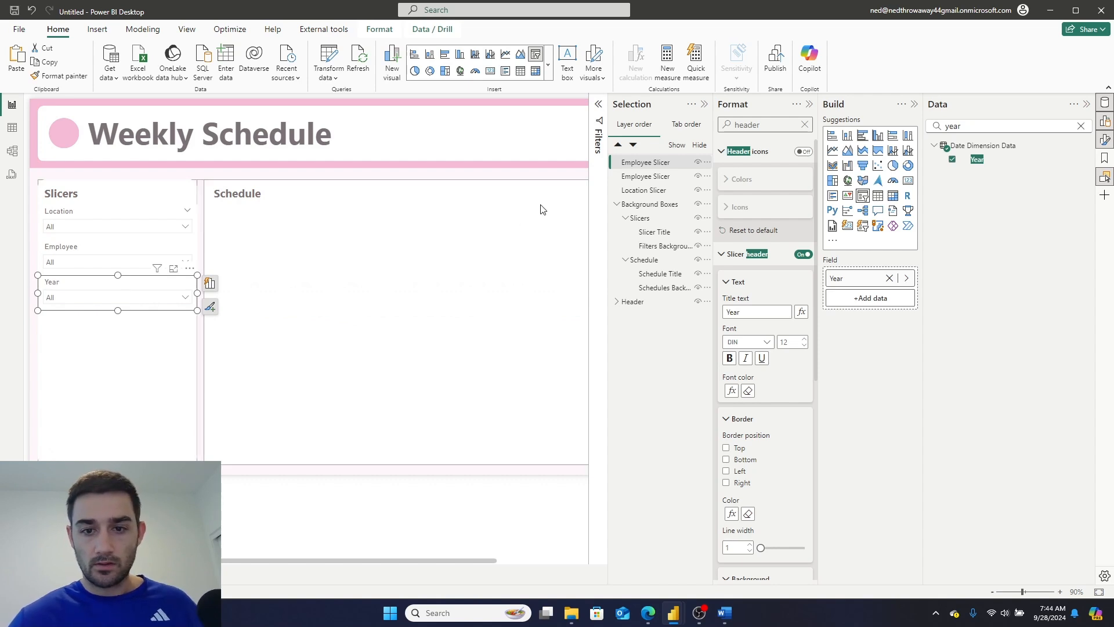
Rename the layer of the slicer with the Year field as "Year Slicer".
{"action": "double_click", "coordinate": [649, 165]}
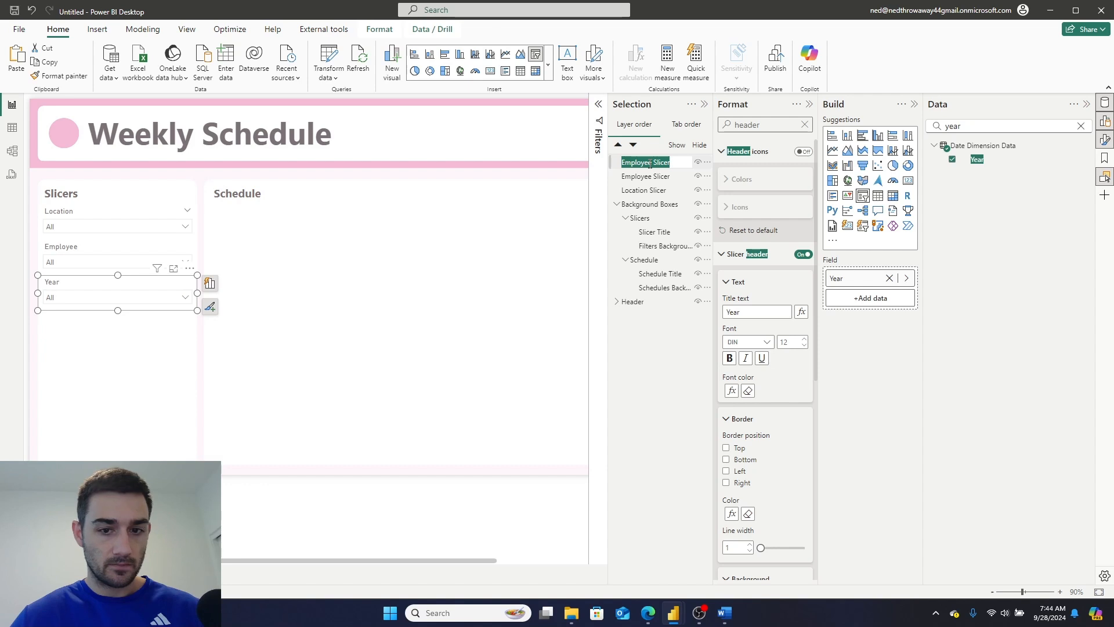
{"action": "left_click", "coordinate": [650, 164]}
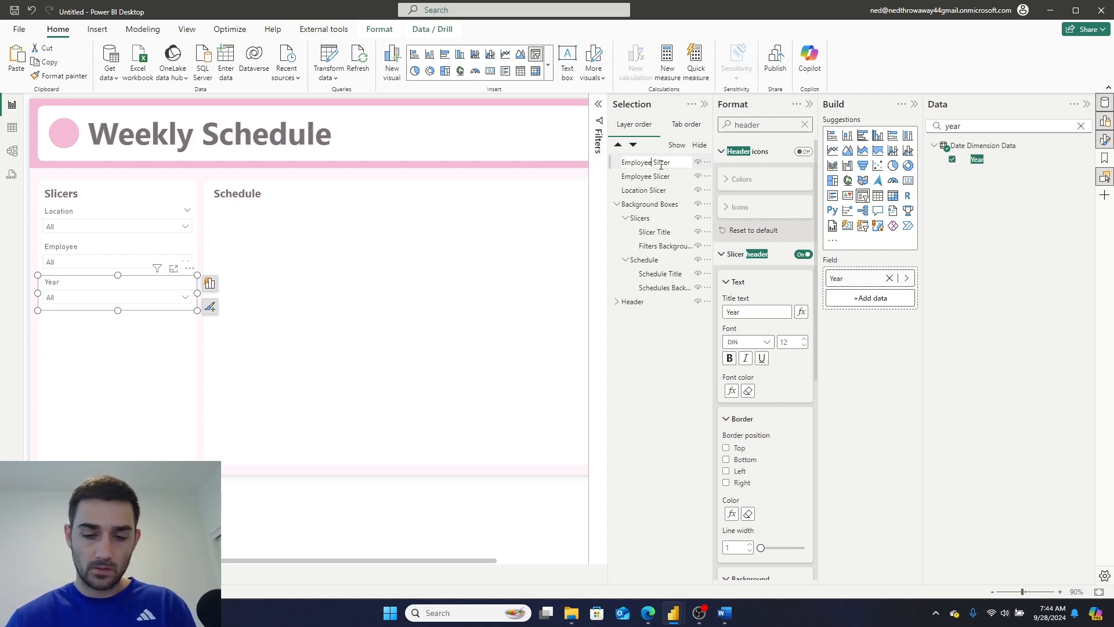
{"action": "key", "text": "BackSpace"}
{"action": "key", "text": "BackSpace"}
{"action": "key", "text": "BackSpace"}
{"action": "key", "text": "BackSpace"}
{"action": "key", "text": "BackSpace"}
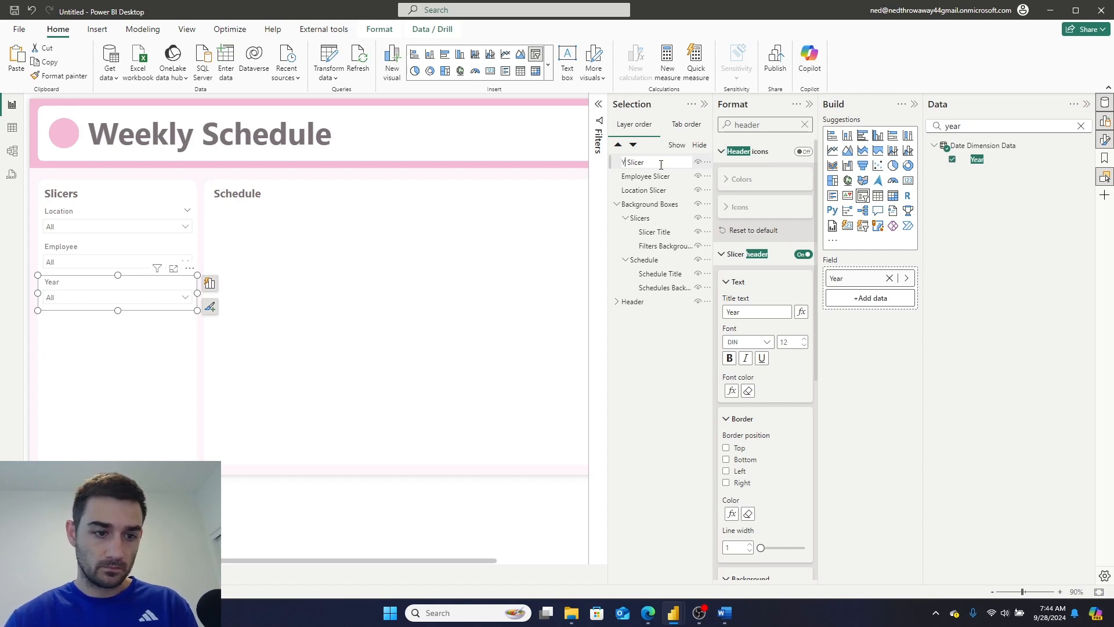
{"action": "key", "text": "Return"}
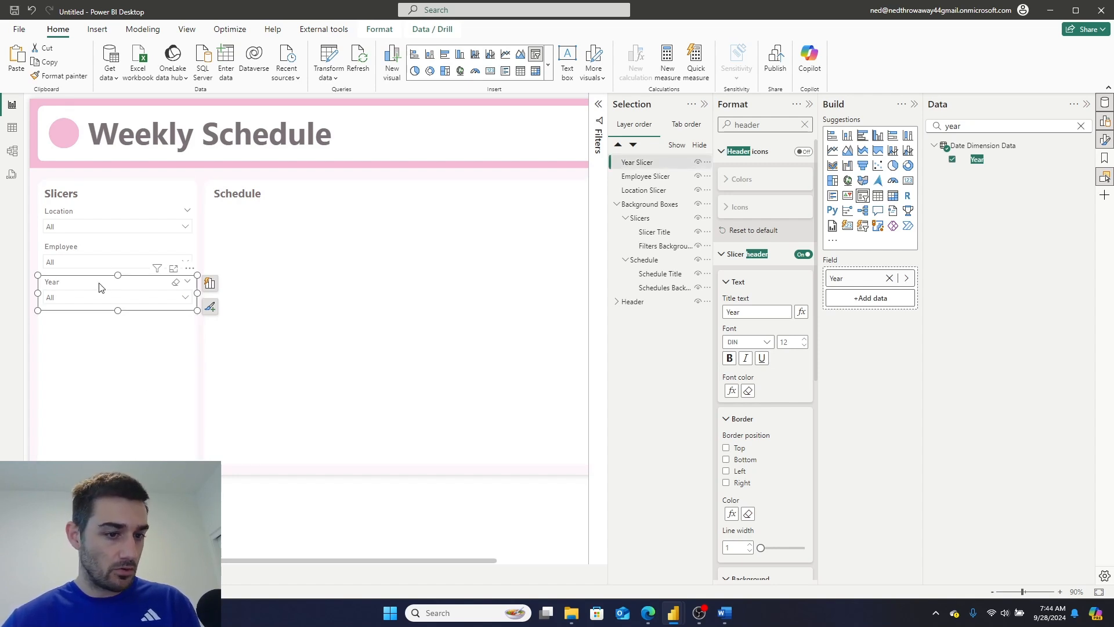
Duplicate the Year slicer and place the copy below the original.
{"action": "key", "text": "ctrl+c"}
{"action": "key", "text": "ctrl+v"}
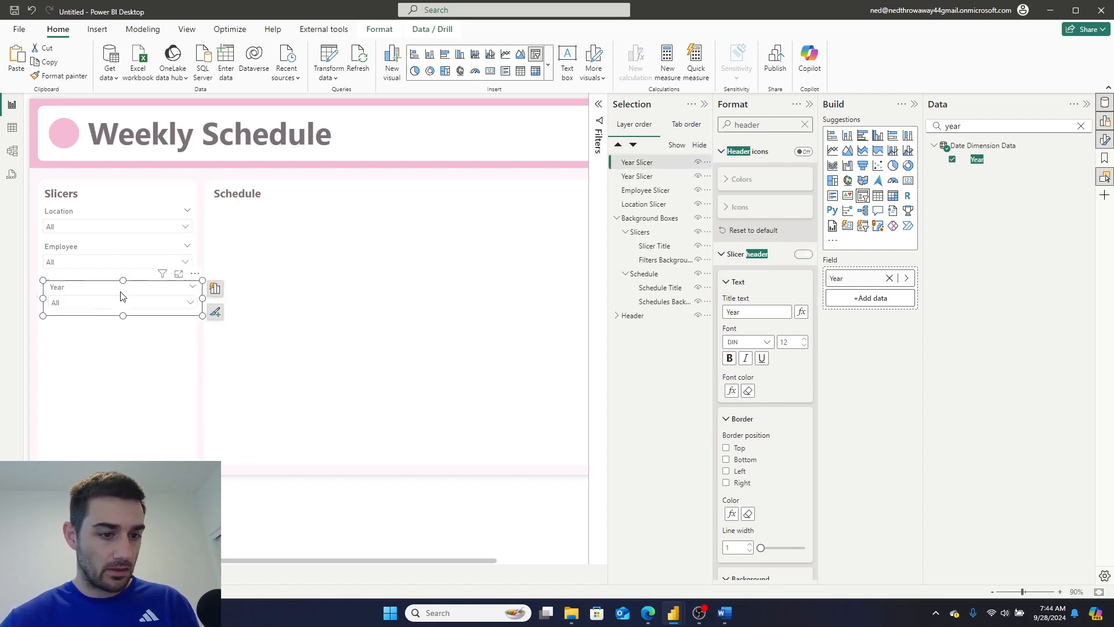
{"action": "left_click_drag", "start_coordinate": [122, 290], "coordinate": [118, 330]}
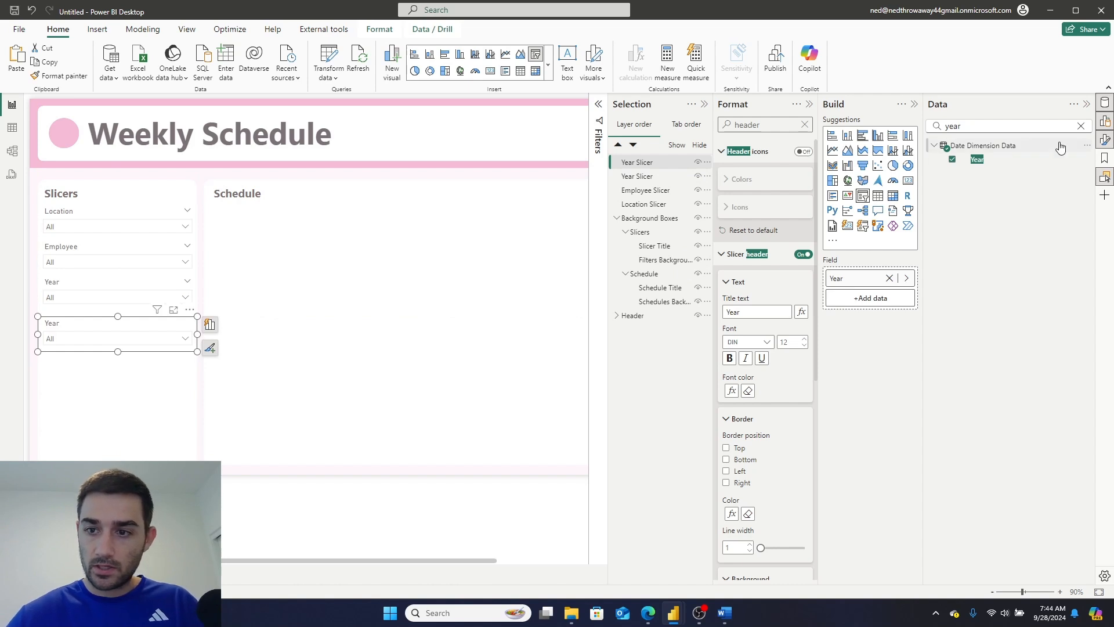
Replace the copied slicer's Year field with Month Name from the Date Dimension Data table.
{"action": "left_click", "coordinate": [1079, 126]}
{"action": "type", "text": "month"}
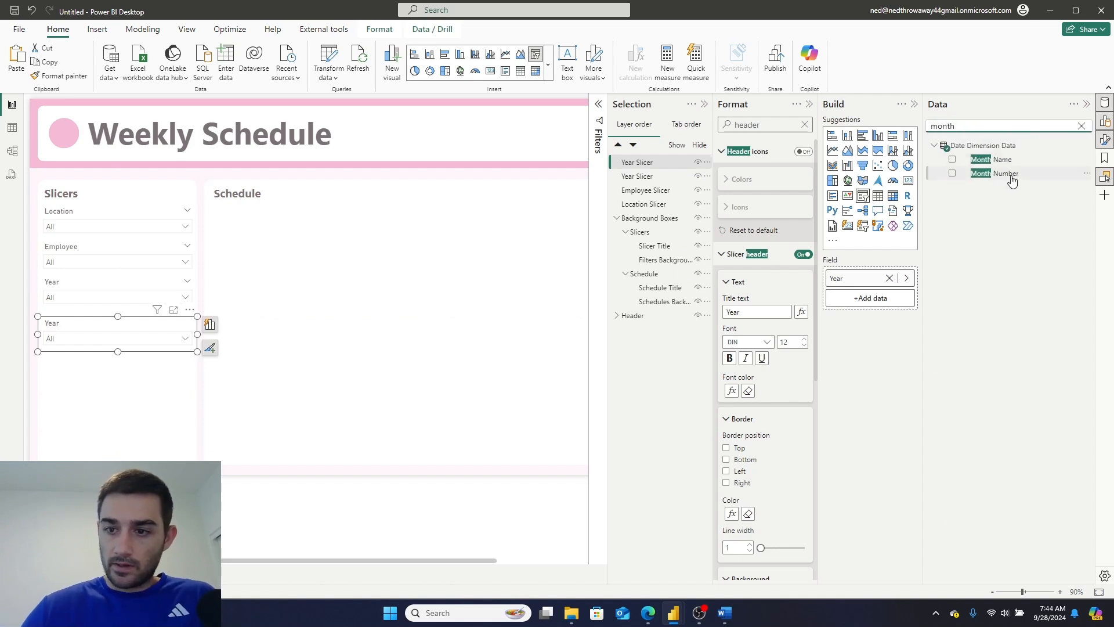
{"action": "left_click_drag", "start_coordinate": [1002, 161], "coordinate": [894, 293]}
{"action": "left_click", "coordinate": [889, 277]}
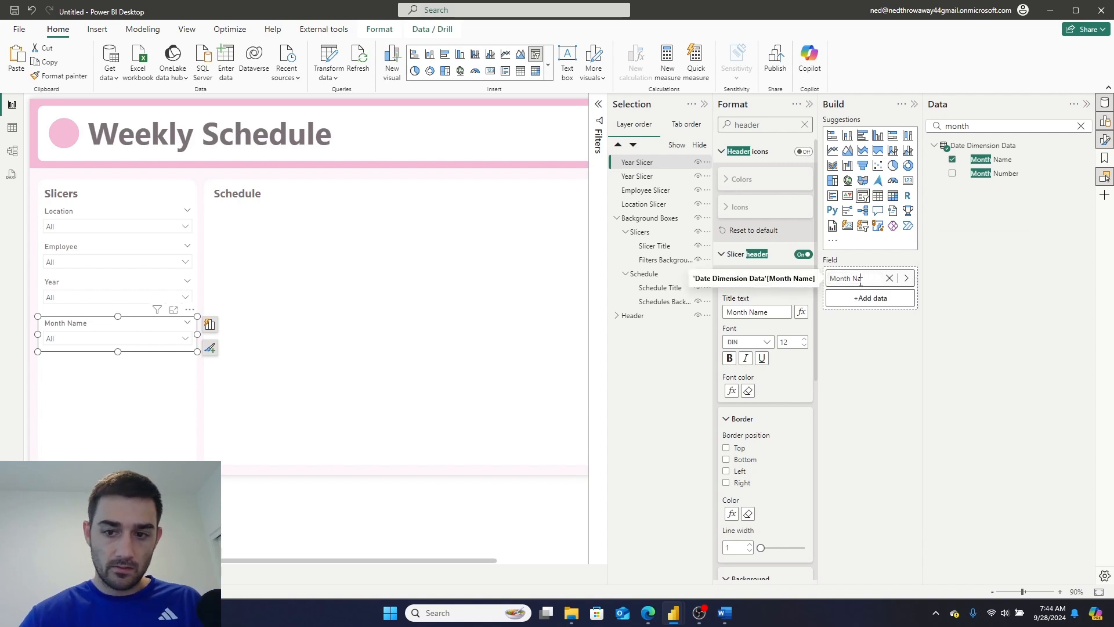
Rename the new slicer's field to Month and move the slicer up closely beneath the Year slicer.
{"action": "key", "text": "Return"}
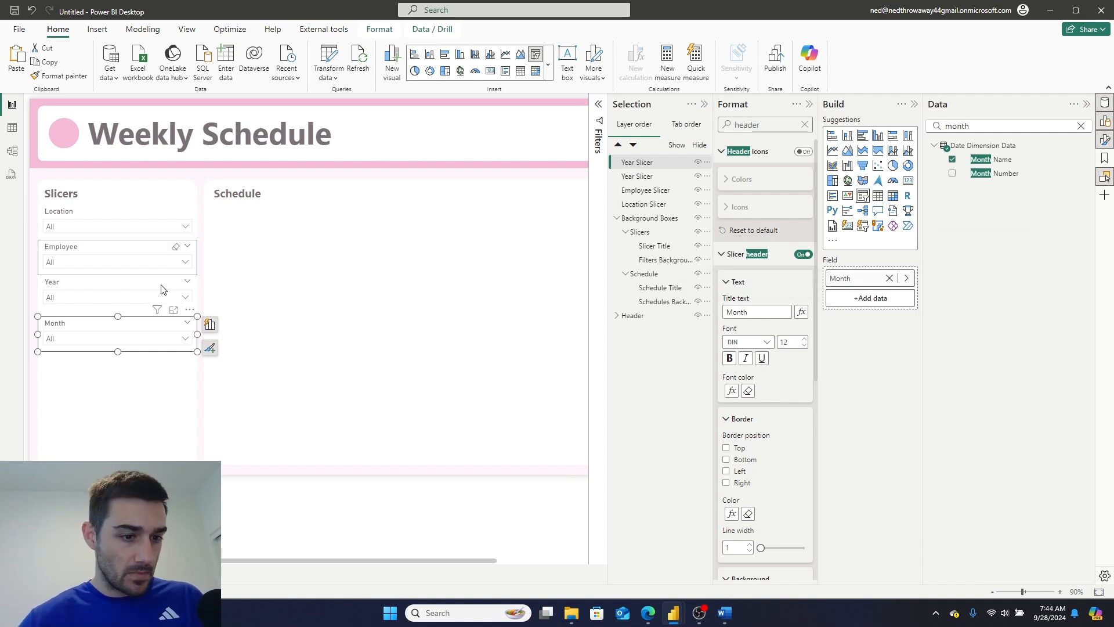
{"action": "left_click_drag", "start_coordinate": [96, 329], "coordinate": [98, 323]}
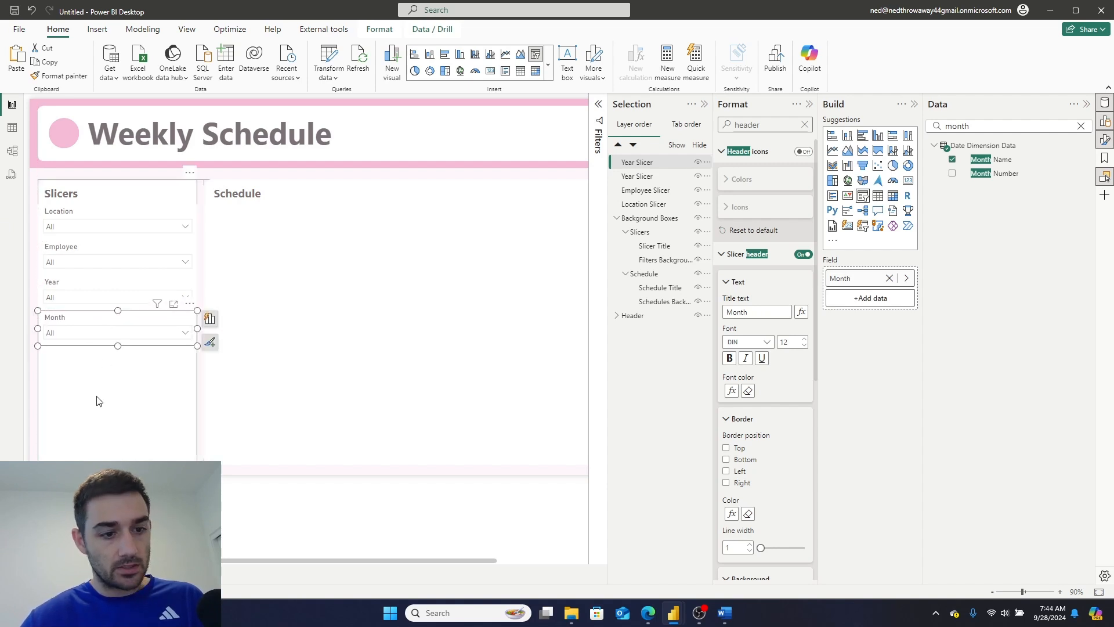
{"action": "left_click", "coordinate": [119, 390]}
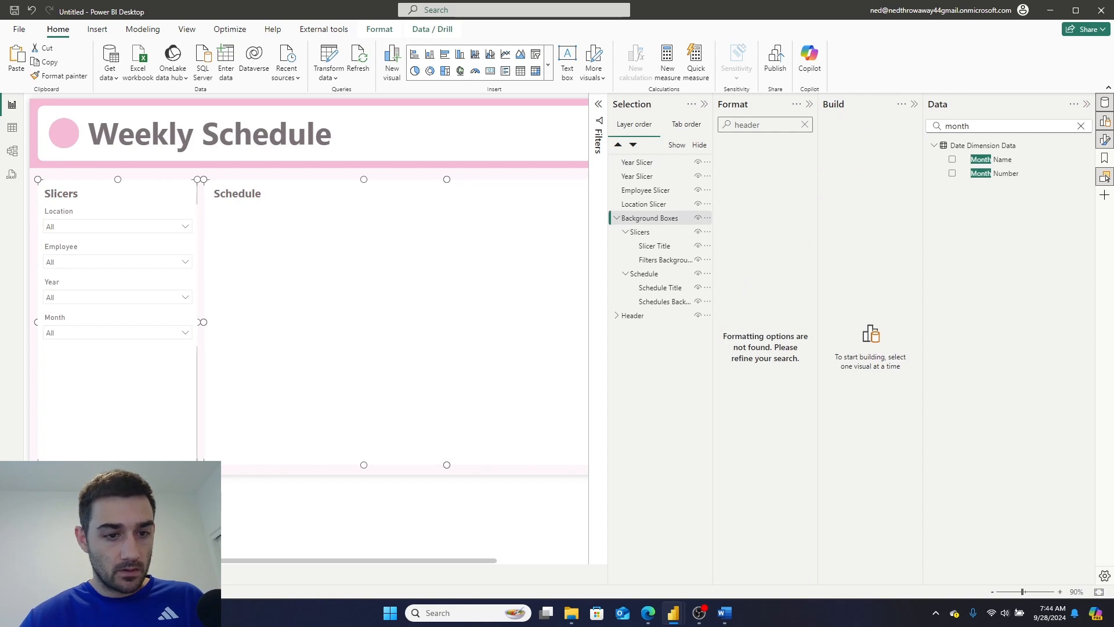
Narrow the Month and Year slicers slightly on both sides so they sit inset within the Slicers box.
{"action": "left_click", "coordinate": [154, 324]}
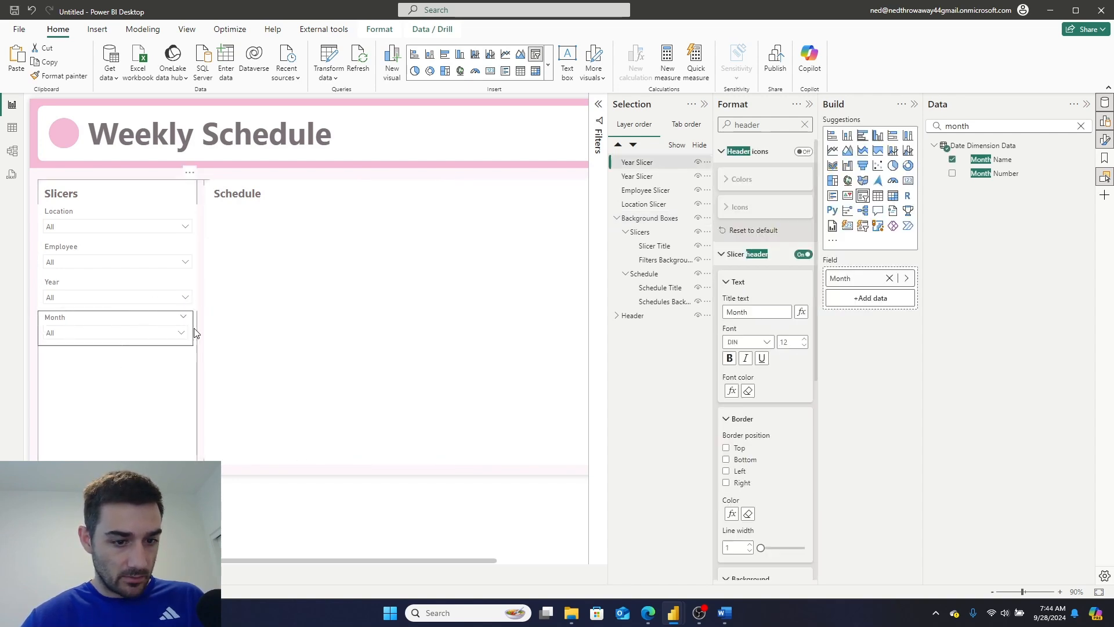
{"action": "left_click_drag", "start_coordinate": [196, 332], "coordinate": [193, 329]}
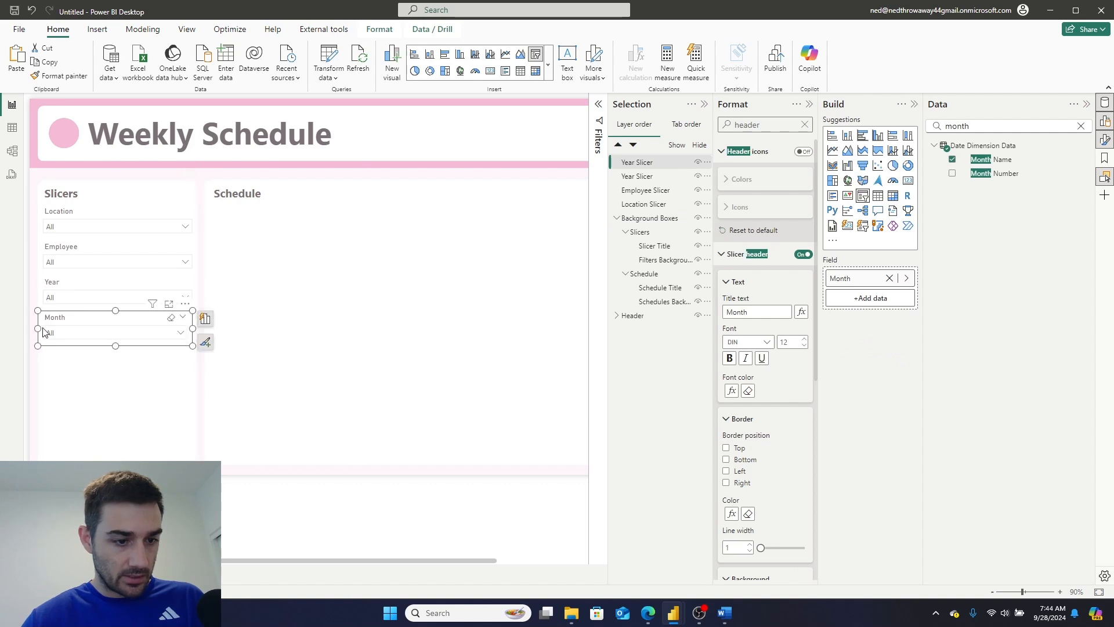
{"action": "left_click_drag", "start_coordinate": [36, 328], "coordinate": [43, 332]}
{"action": "left_click", "coordinate": [38, 294]}
{"action": "left_click_drag", "start_coordinate": [38, 293], "coordinate": [43, 294]}
{"action": "left_click_drag", "start_coordinate": [198, 293], "coordinate": [193, 296]}
Narrow the Employee and Location slicers on both sides to match the width of the slicers below.
{"action": "left_click", "coordinate": [89, 252]}
{"action": "mouse_move", "coordinate": [35, 256]}
{"action": "left_mouse_down"}
{"action": "mouse_move", "coordinate": [52, 260]}
{"action": "mouse_move", "coordinate": [42, 259]}
{"action": "left_mouse_up"}
{"action": "left_click_drag", "start_coordinate": [197, 261], "coordinate": [192, 262]}
{"action": "left_click", "coordinate": [77, 219]}
{"action": "left_click_drag", "start_coordinate": [40, 221], "coordinate": [46, 225]}
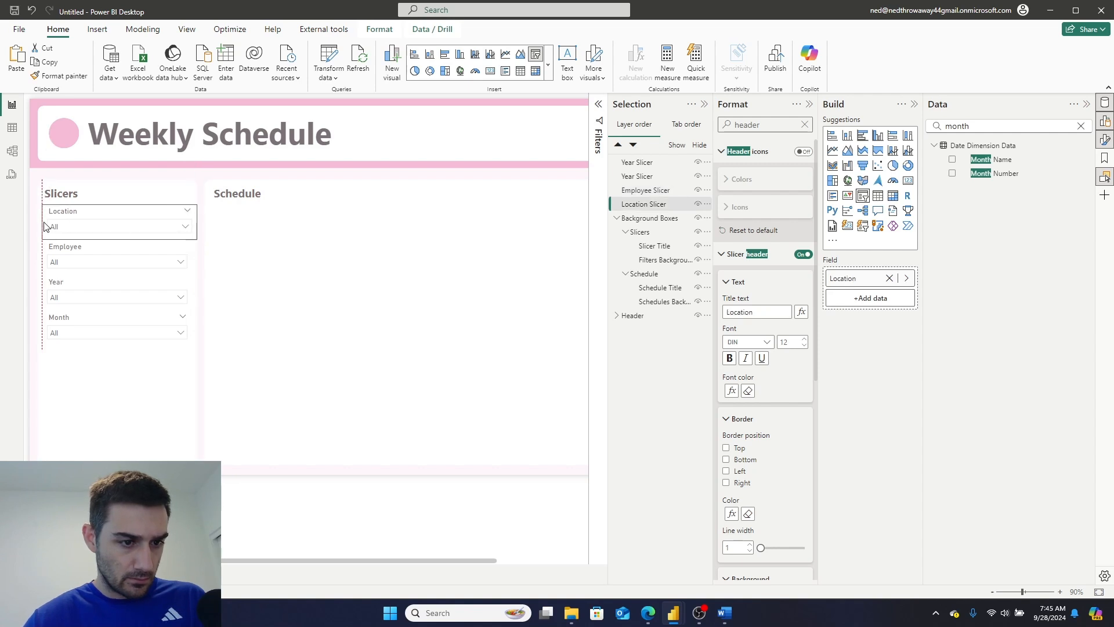
{"action": "left_click_drag", "start_coordinate": [197, 222], "coordinate": [192, 222]}
{"action": "left_click", "coordinate": [134, 510]}
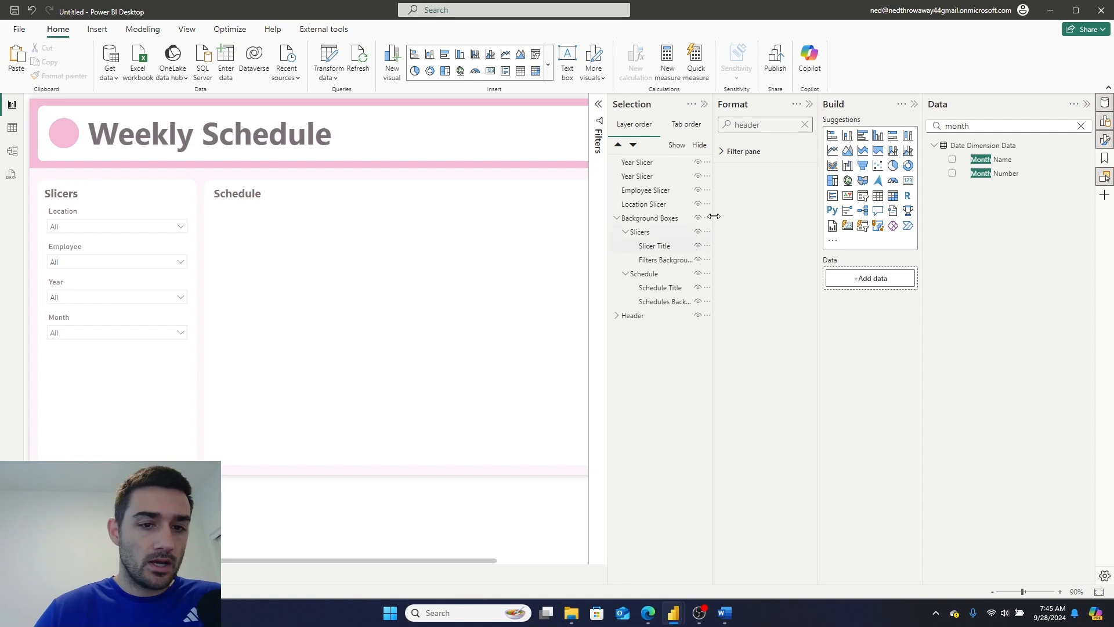
{"action": "left_click", "coordinate": [97, 29]}
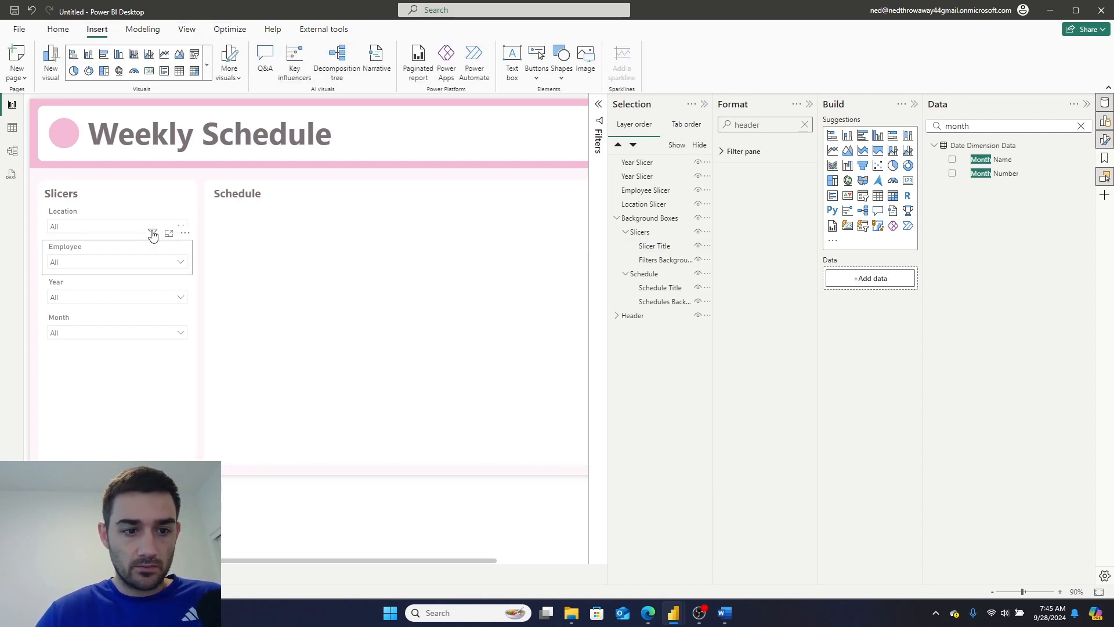
{"action": "left_click", "coordinate": [149, 220]}
{"action": "left_click", "coordinate": [383, 29]}
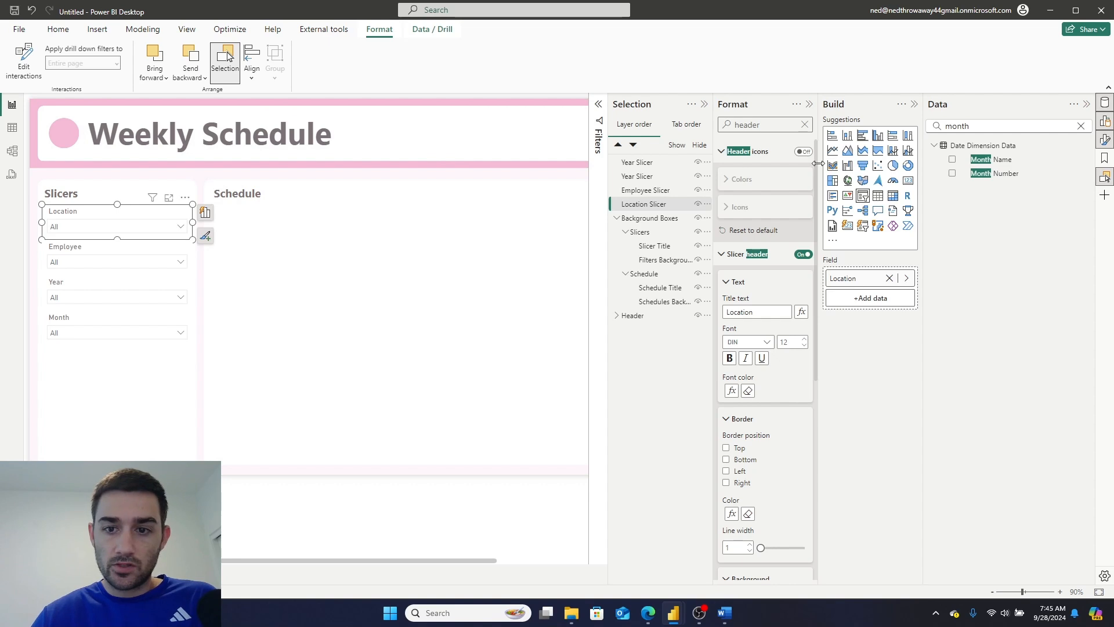
Rename the layer of the slicer with the Month field as "Month Slicer".
{"action": "left_click", "coordinate": [637, 164]}
{"action": "double_click", "coordinate": [635, 164]}
{"action": "left_click", "coordinate": [636, 163]}
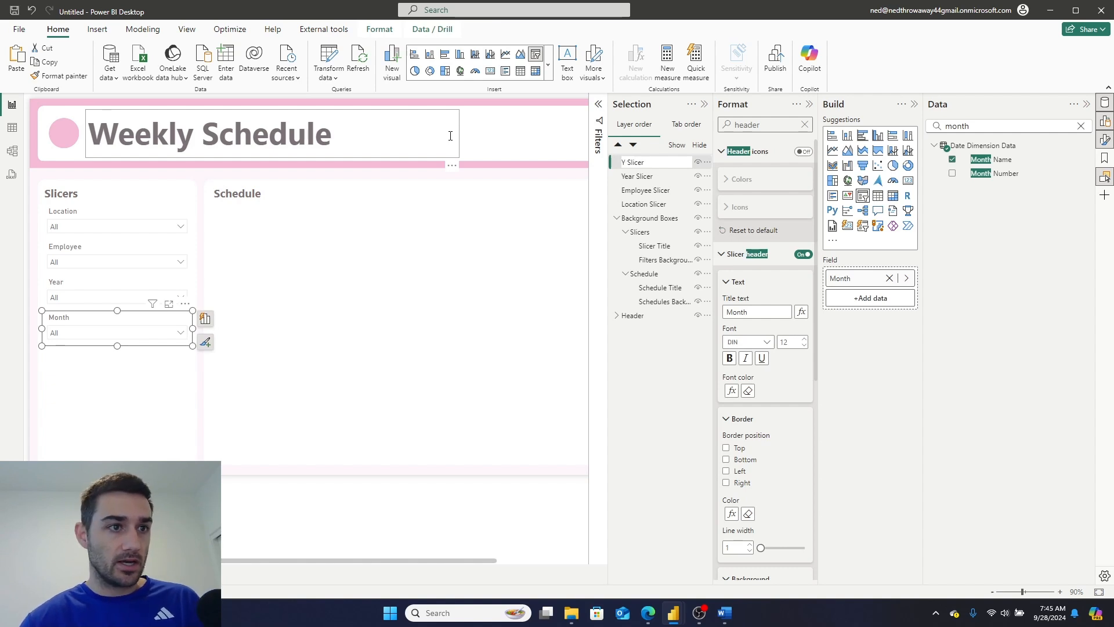
{"action": "type", "text": "Month"}
{"action": "key", "text": "Return"}
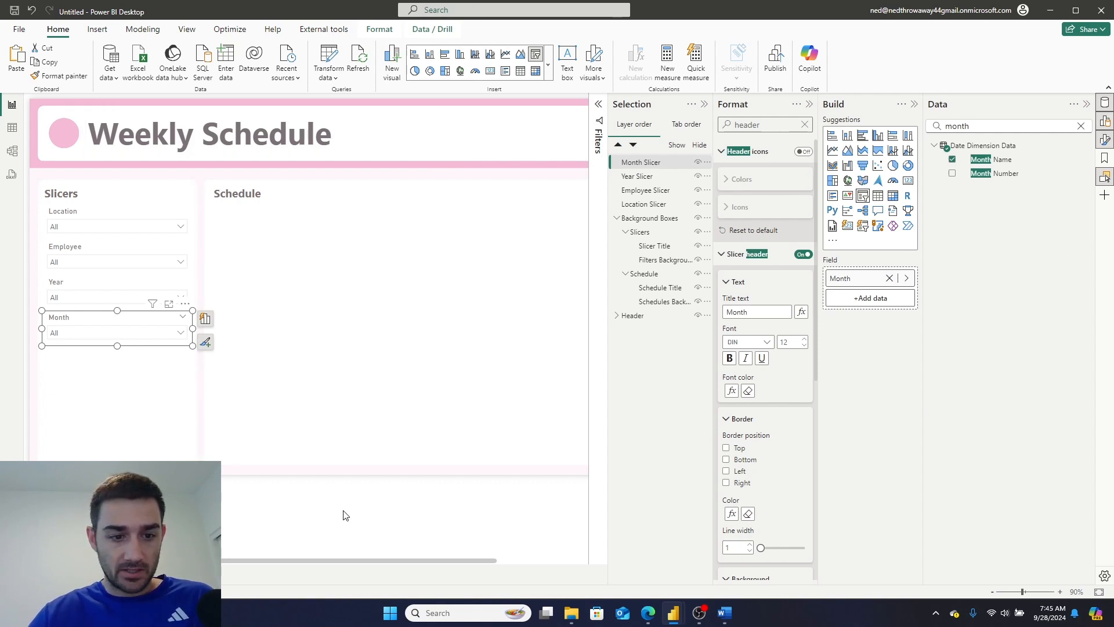
{"action": "left_click", "coordinate": [329, 515]}
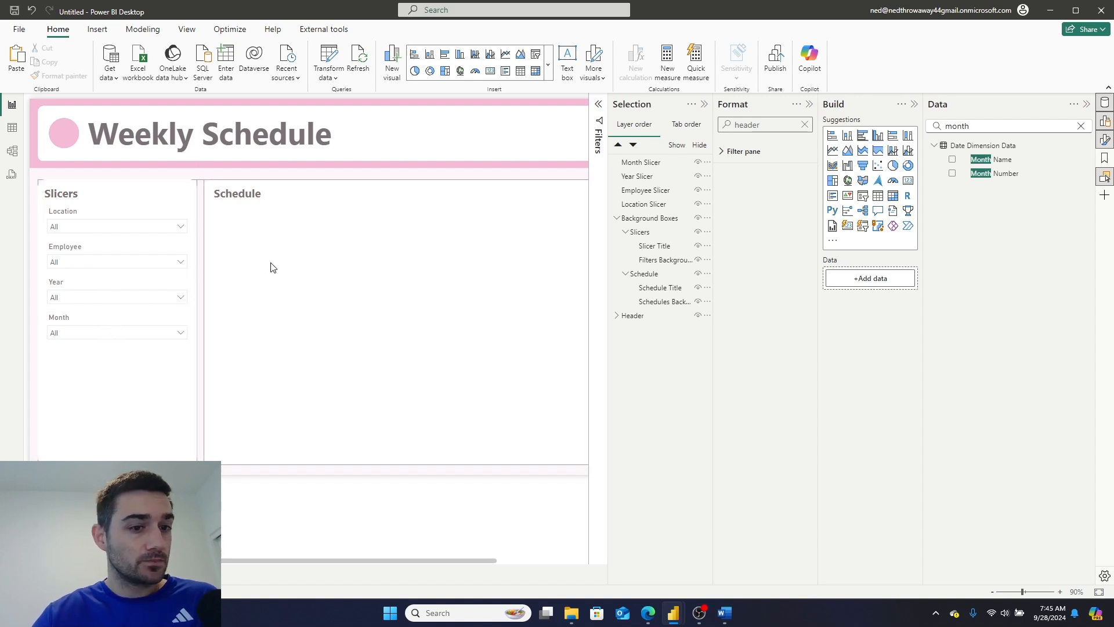
Insert a new-style button slicer beneath the Month slicer and add the Weekday Number field to it.
{"action": "left_click", "coordinate": [864, 228]}
{"action": "left_click_drag", "start_coordinate": [122, 408], "coordinate": [108, 409]}
{"action": "left_click", "coordinate": [1081, 126]}
{"action": "type", "text": "week"}
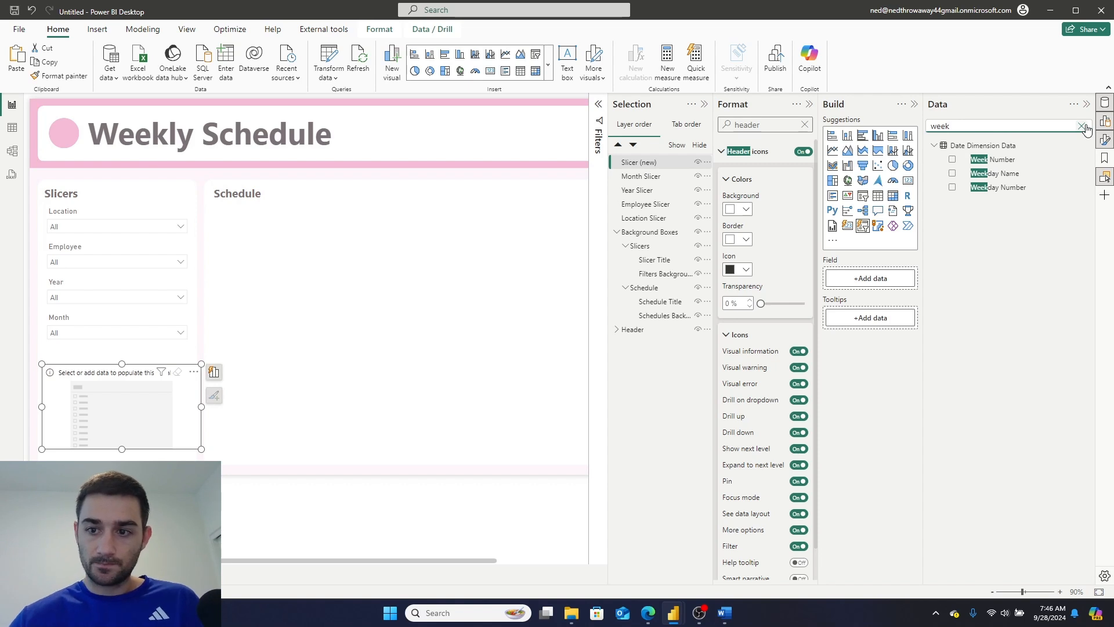
{"action": "left_click_drag", "start_coordinate": [1002, 187], "coordinate": [876, 278]}
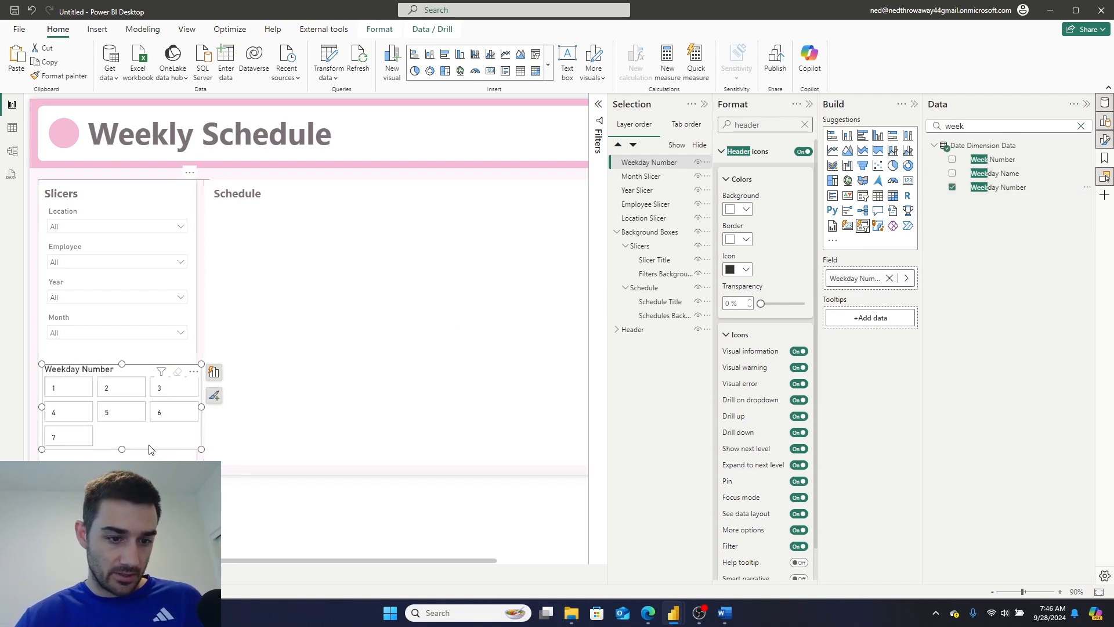
Narrow the Weekday Number slicer so it fits inside the Slicers box.
{"action": "left_click", "coordinate": [204, 415]}
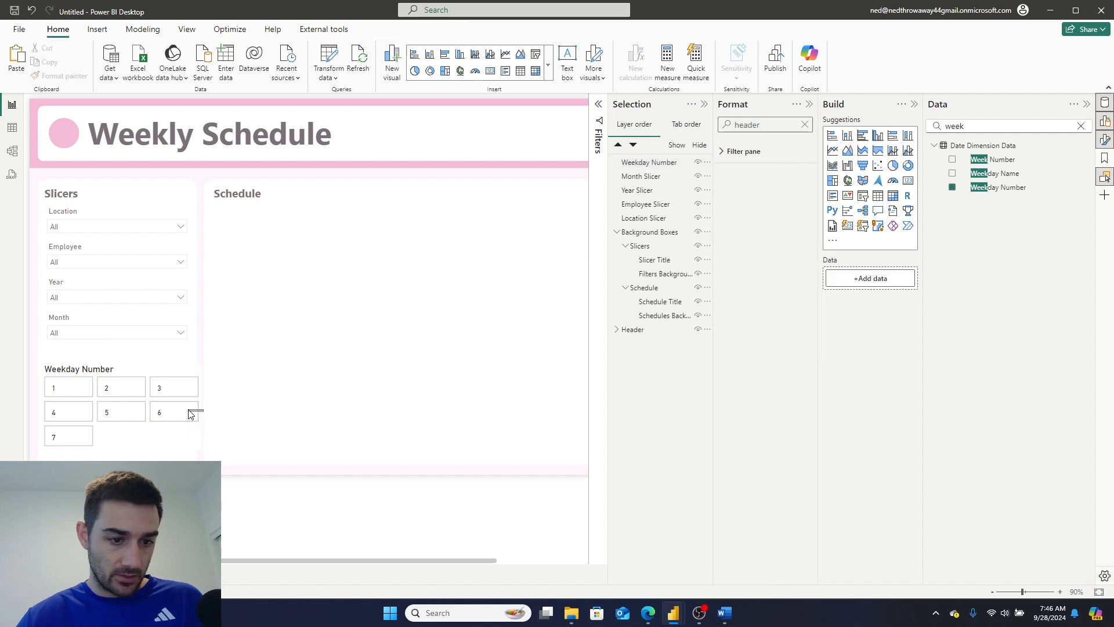
{"action": "left_click", "coordinate": [169, 444]}
{"action": "mouse_move", "coordinate": [201, 407]}
{"action": "left_mouse_down"}
{"action": "mouse_move", "coordinate": [177, 408]}
{"action": "mouse_move", "coordinate": [189, 408]}
{"action": "left_mouse_up"}
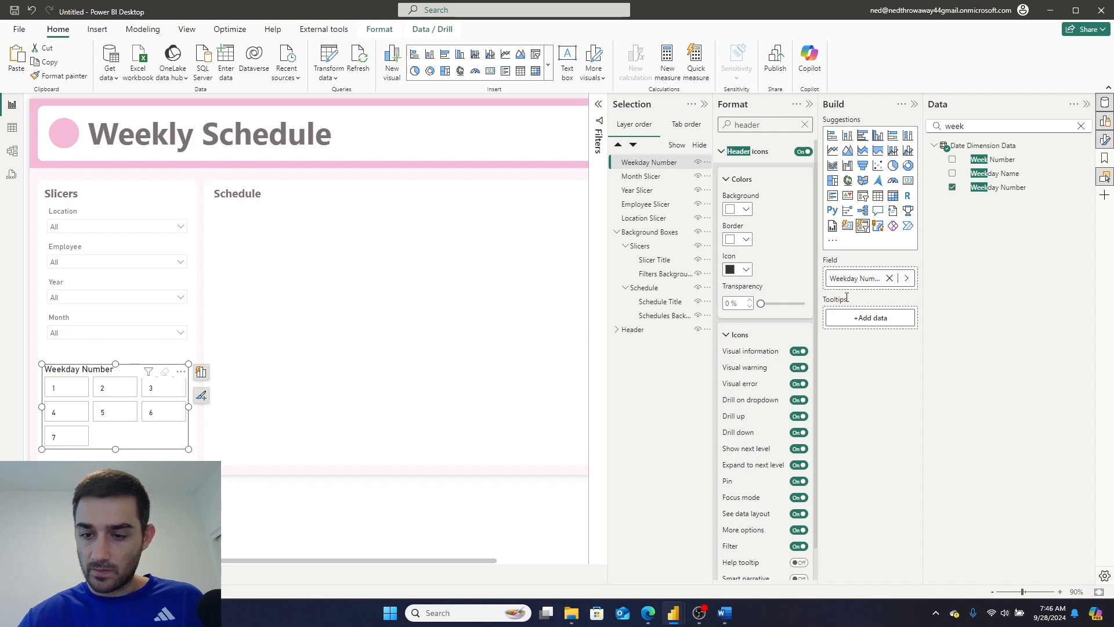
Replace the button slicer's field with Week Number and make the slicer slightly taller.
{"action": "left_click", "coordinate": [889, 277]}
{"action": "left_click_drag", "start_coordinate": [992, 159], "coordinate": [893, 282]}
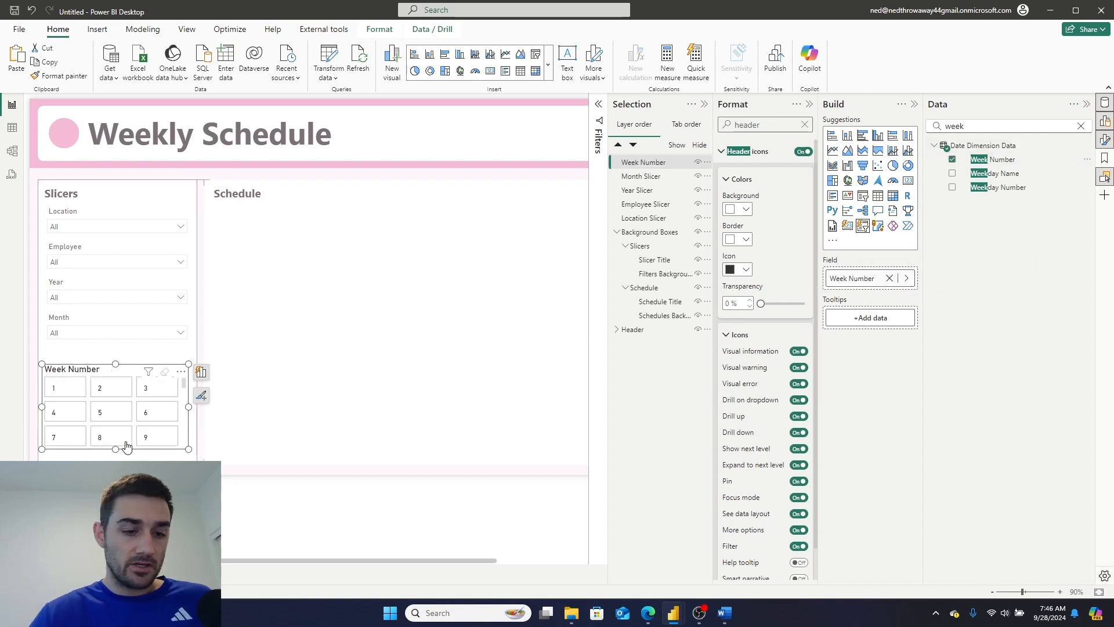
{"action": "left_click_drag", "start_coordinate": [116, 449], "coordinate": [116, 454]}
Set the Week Number slicer's maximum rows shown to 4.
{"action": "double_click", "coordinate": [790, 122]}
{"action": "key", "text": "BackSpace"}
{"action": "type", "text": "rows"}
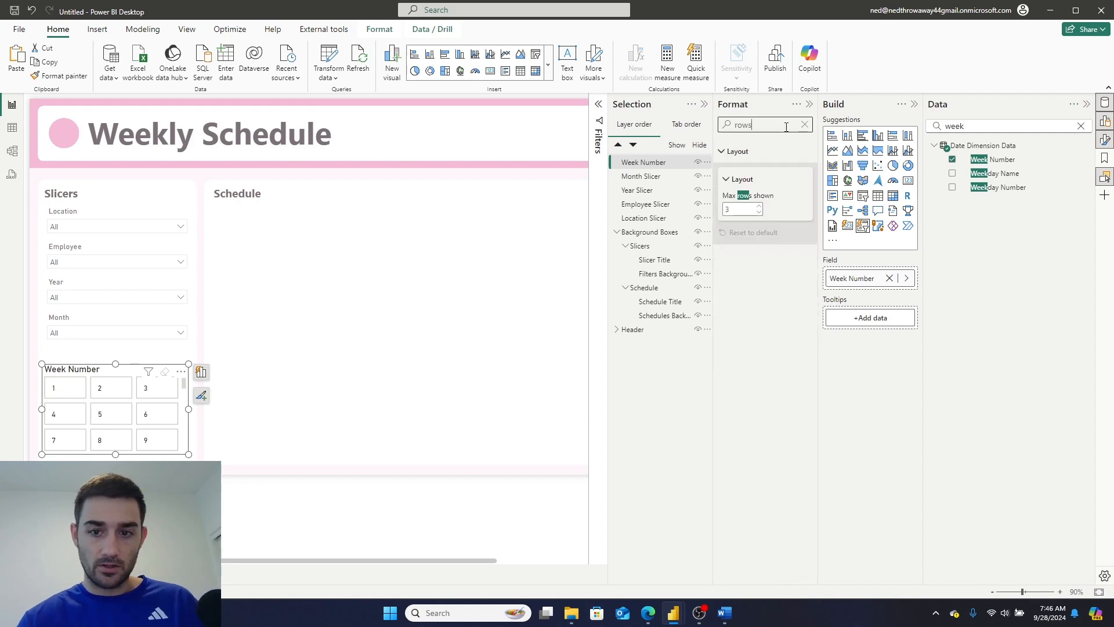
{"action": "left_click", "coordinate": [759, 207]}
{"action": "left_click", "coordinate": [759, 208]}
{"action": "left_click", "coordinate": [759, 207]}
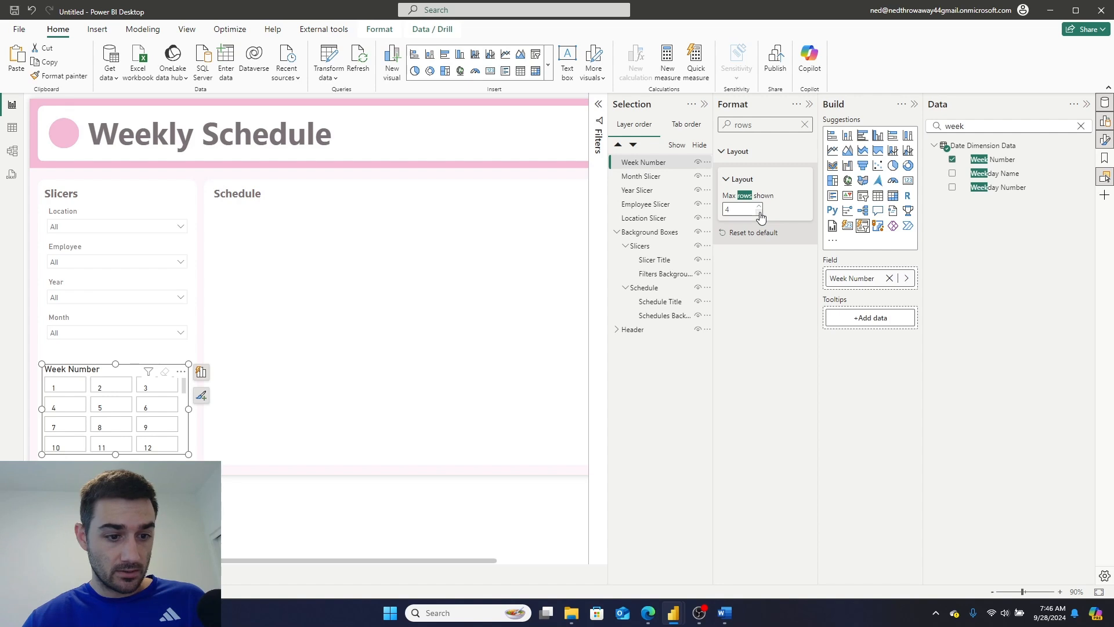
Set the number of columns shown in the Week Number slicer to 1.
{"action": "left_click", "coordinate": [804, 124]}
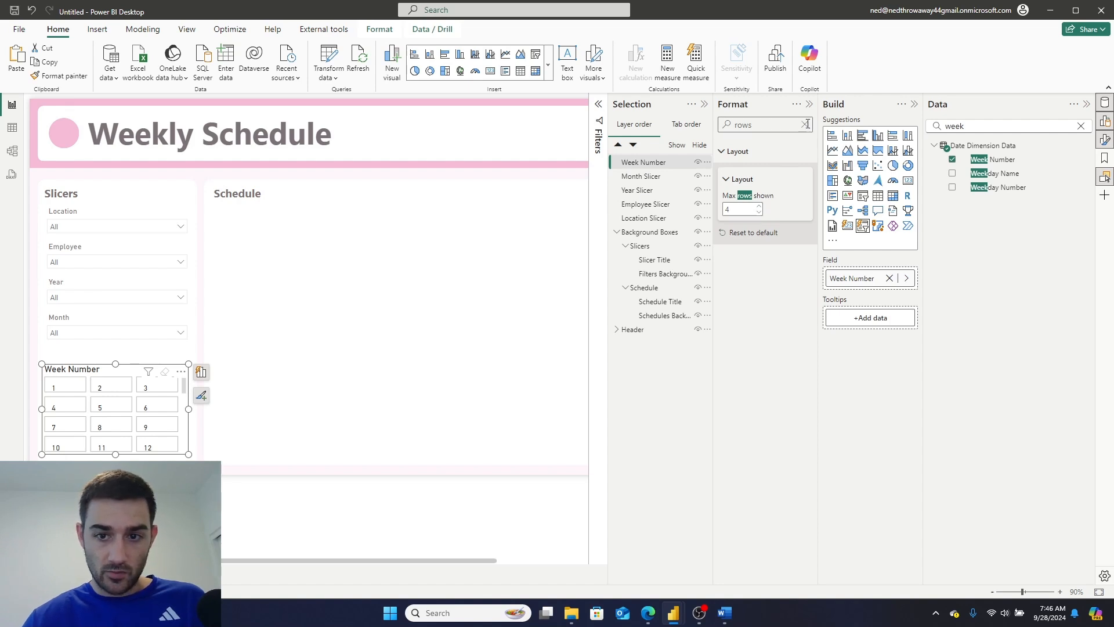
{"action": "type", "text": "lumns"}
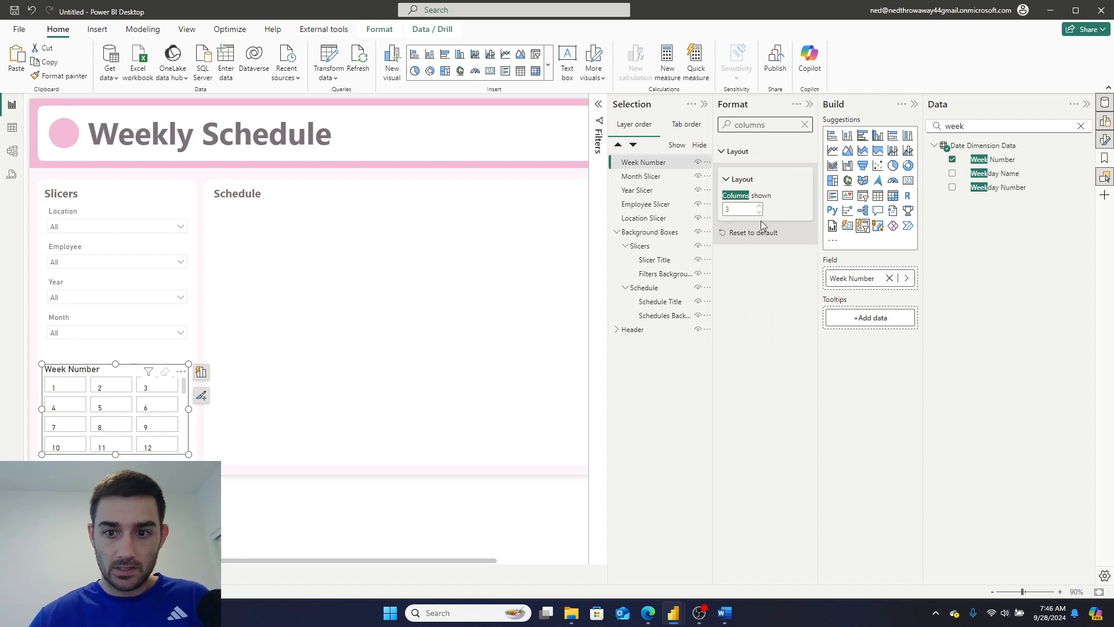
{"action": "left_click", "coordinate": [759, 213]}
{"action": "left_click", "coordinate": [759, 213]}
{"action": "left_click", "coordinate": [759, 212]}
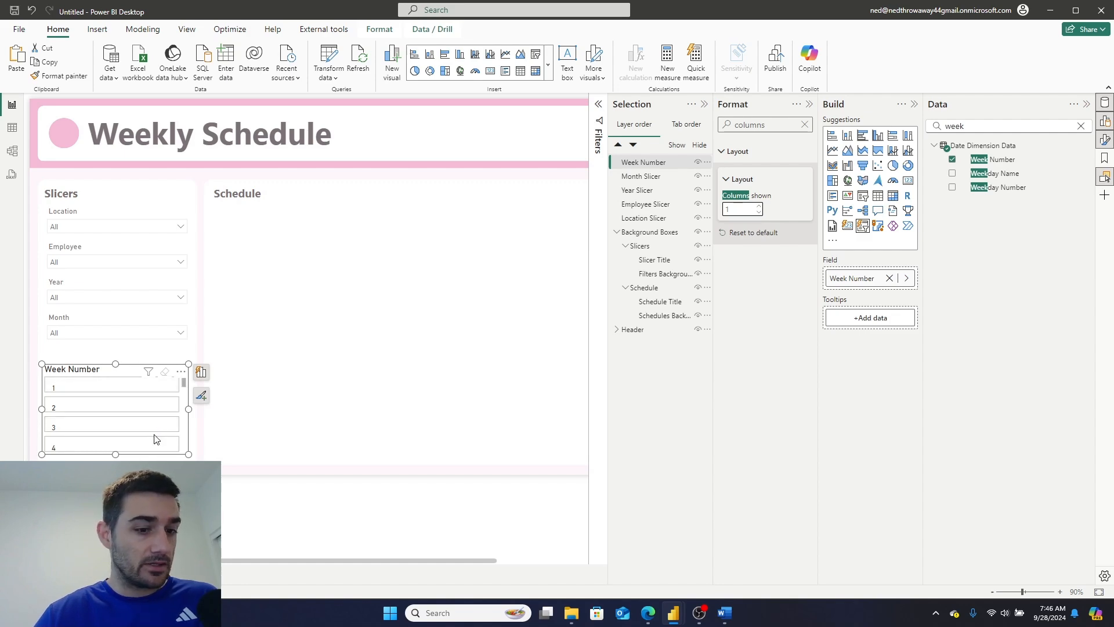
Check the weeks of a month in the system calendar and set the Week Number slicer's maximum rows shown to 6.
{"action": "left_click", "coordinate": [392, 611]}
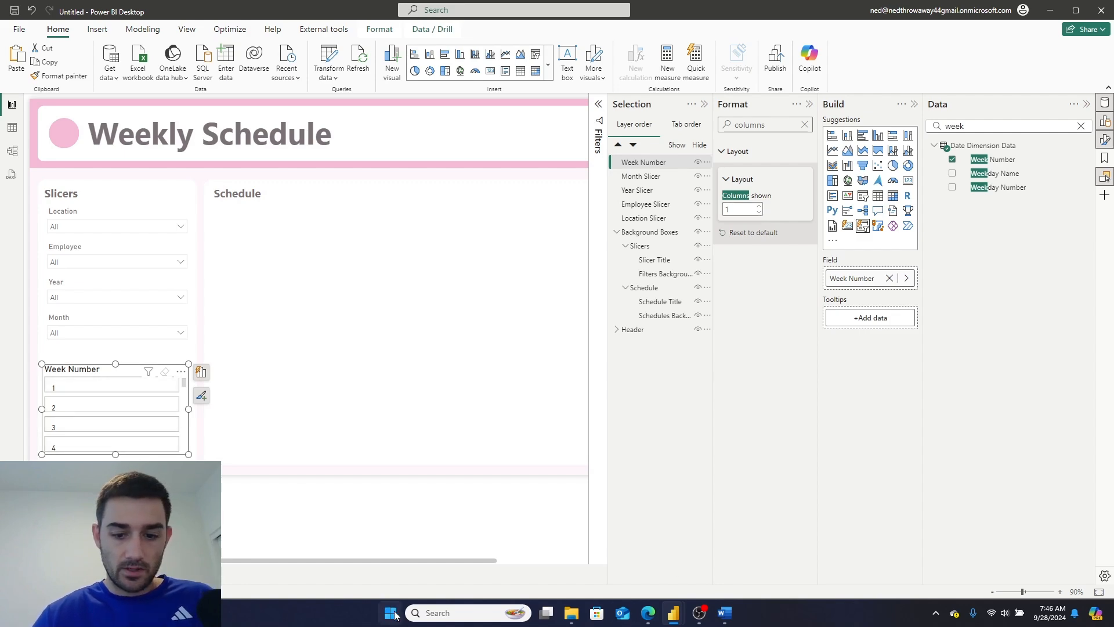
{"action": "left_click", "coordinate": [1039, 557]}
{"action": "left_click", "coordinate": [1036, 616]}
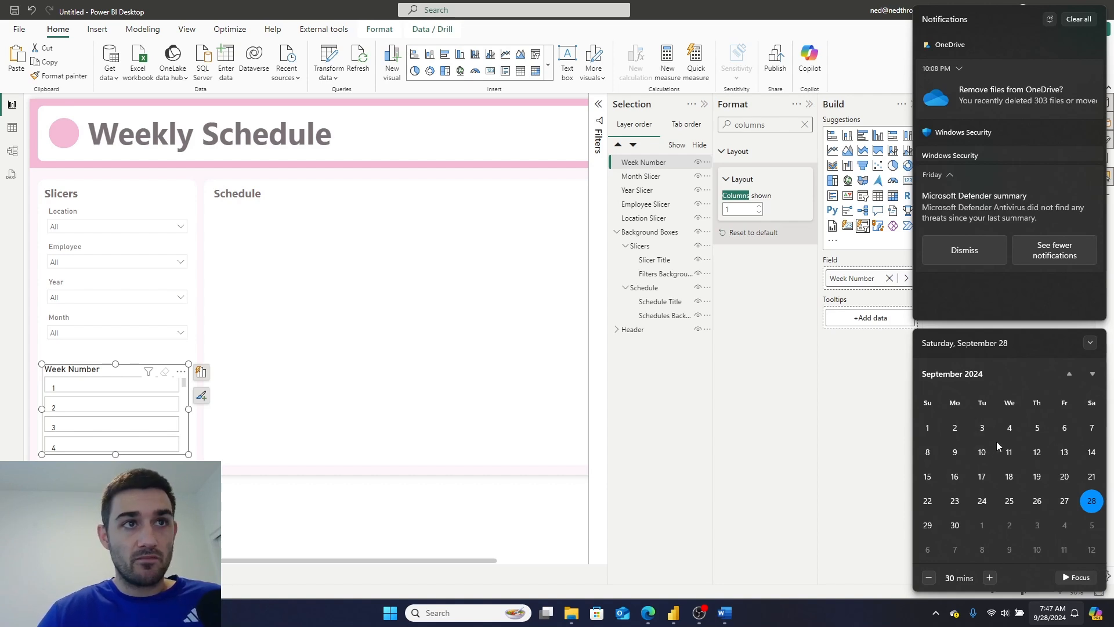
{"action": "left_click", "coordinate": [804, 124]}
{"action": "type", "text": "rows"}
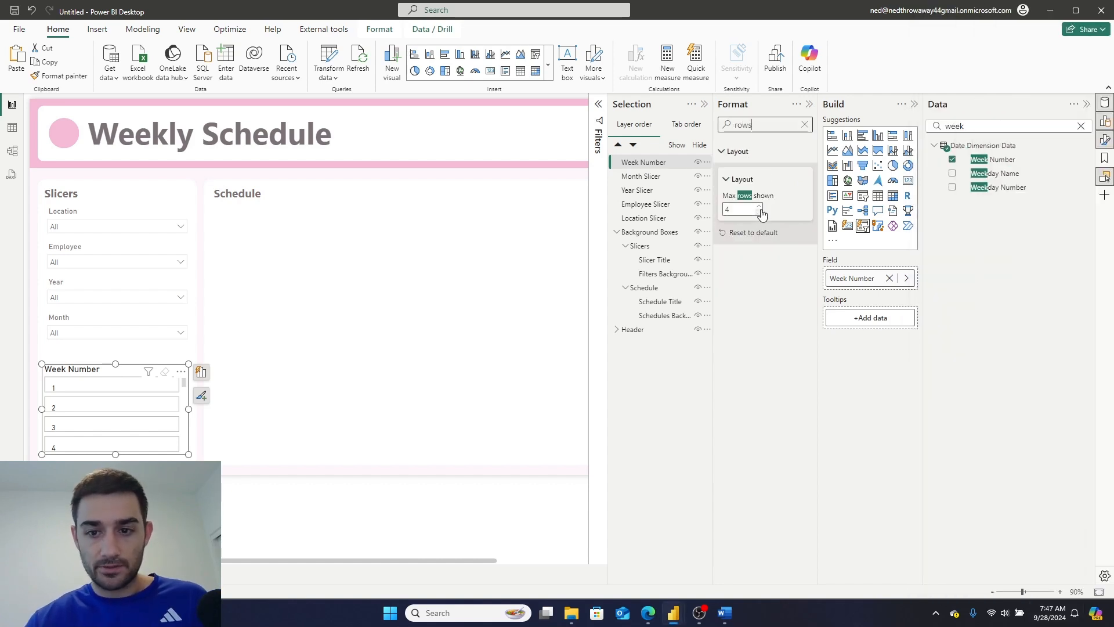
{"action": "left_click", "coordinate": [759, 206]}
{"action": "left_click", "coordinate": [759, 207]}
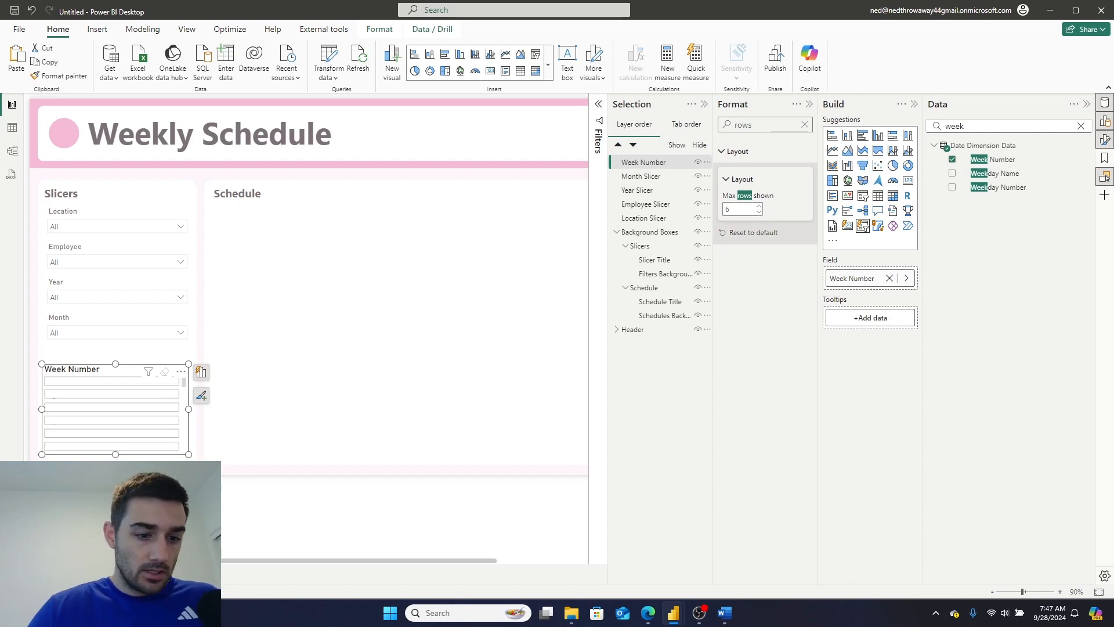
Make the Week Number slicer taller and move it up directly beneath the Month slicer.
{"action": "left_click_drag", "start_coordinate": [116, 454], "coordinate": [116, 465]}
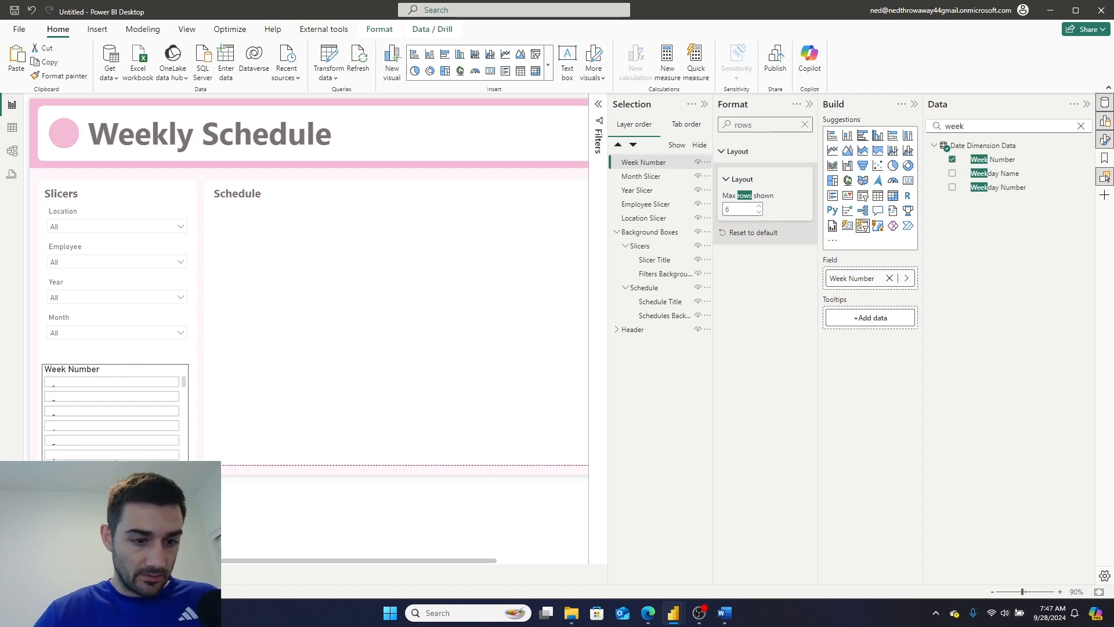
{"action": "mouse_move", "coordinate": [112, 363]}
{"action": "left_mouse_down"}
{"action": "mouse_move", "coordinate": [112, 354]}
{"action": "mouse_move", "coordinate": [130, 358]}
{"action": "left_mouse_up"}
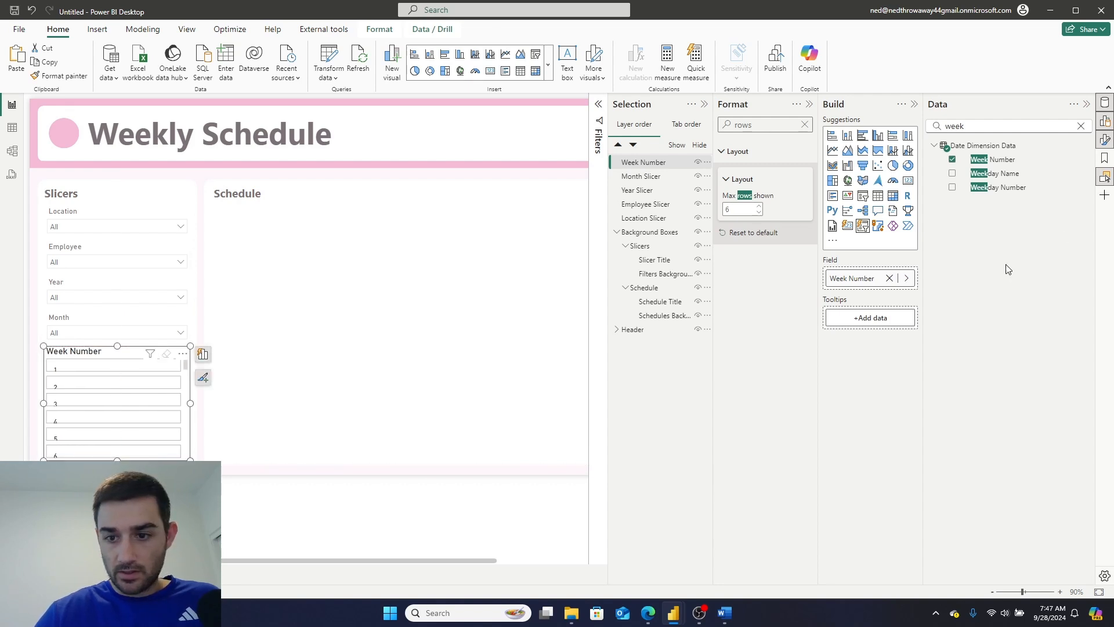
Shorten the button slicer's field name to "Week".
{"action": "left_click", "coordinate": [859, 285]}
{"action": "double_click", "coordinate": [866, 282]}
{"action": "left_click_drag", "start_coordinate": [875, 278], "coordinate": [850, 277]}
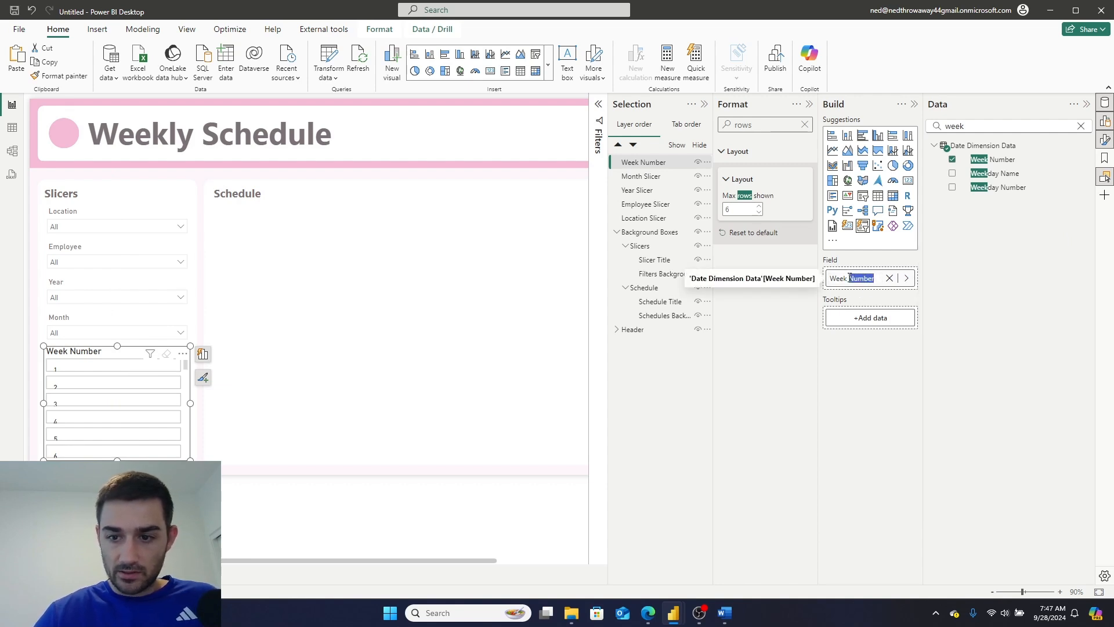
{"action": "key", "text": "BackSpace"}
{"action": "key", "text": "Return"}
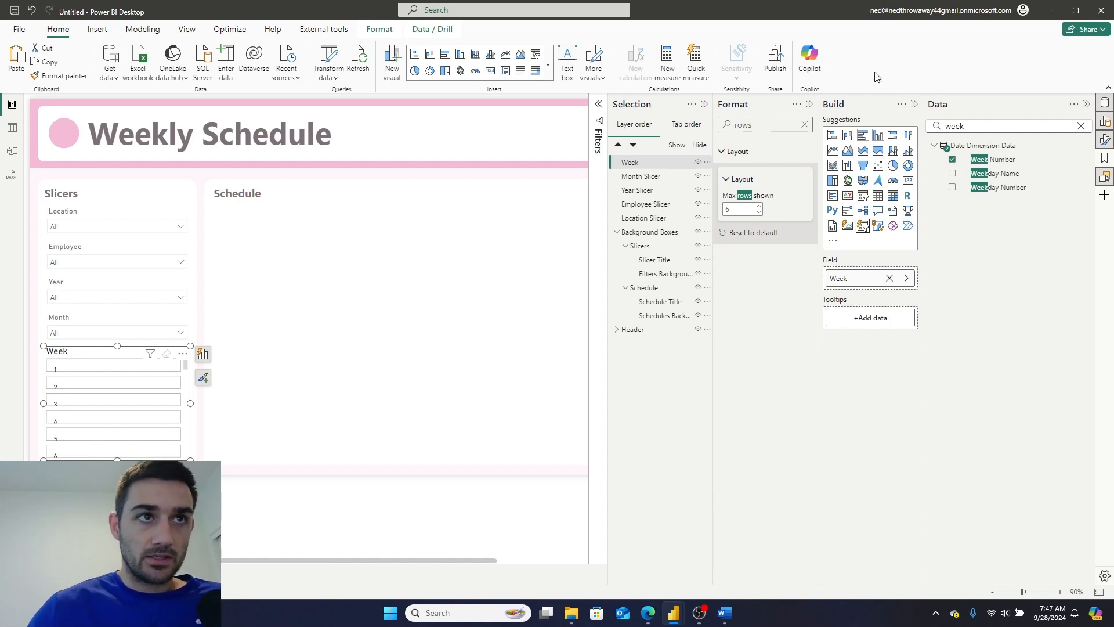
{"action": "left_click_drag", "start_coordinate": [586, 0], "coordinate": [542, 0]}
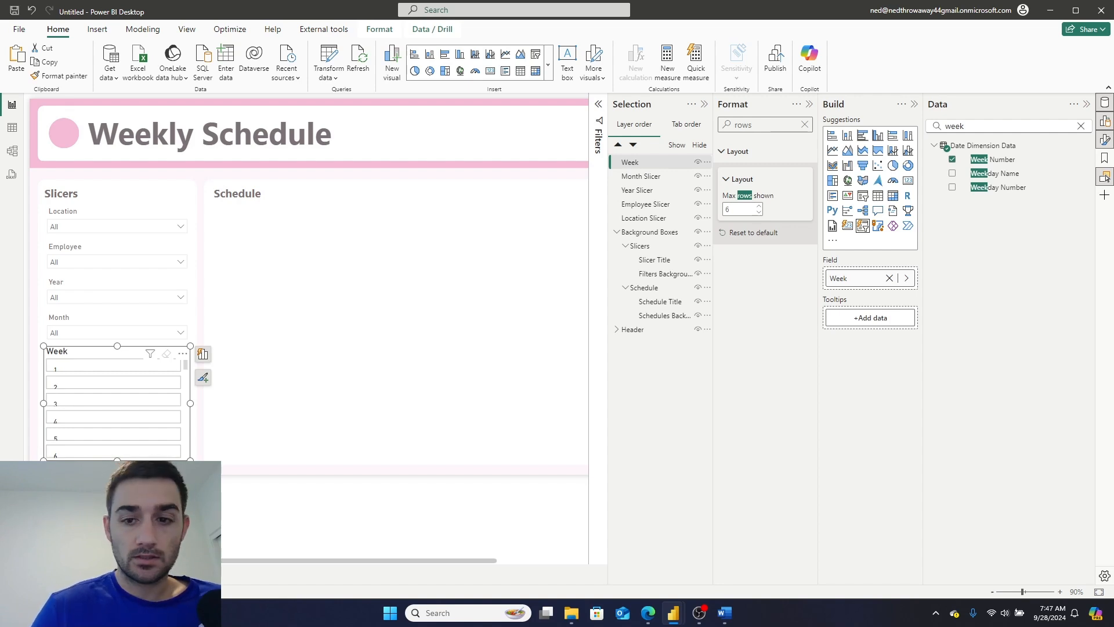
Turn off the header icons of the Week slicer.
{"action": "left_click", "coordinate": [804, 124]}
{"action": "type", "text": "header"}
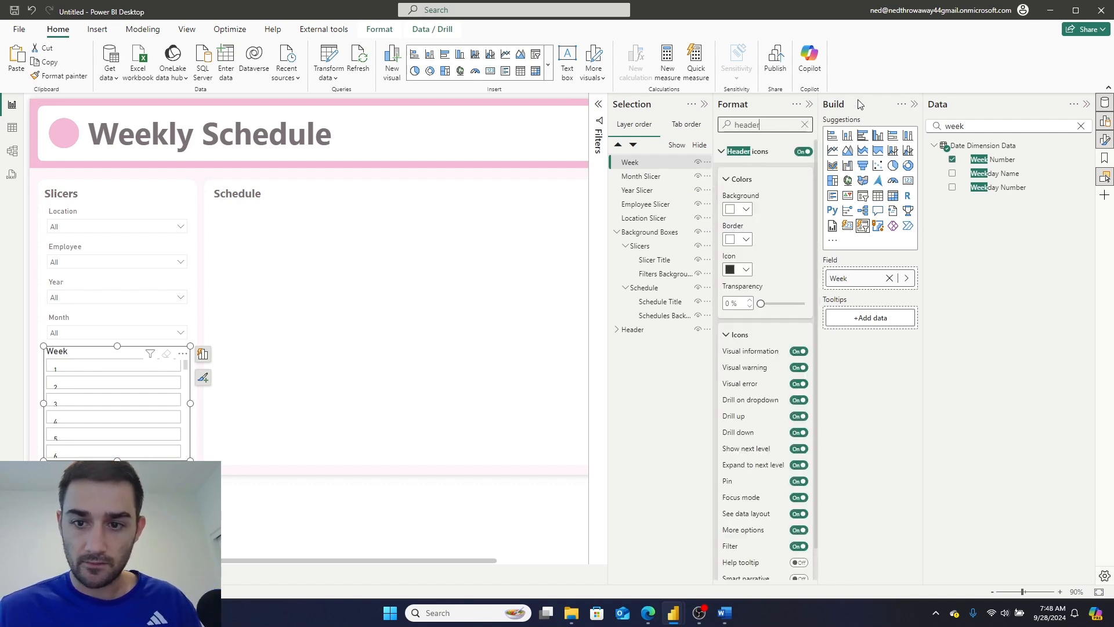
{"action": "left_click", "coordinate": [803, 151]}
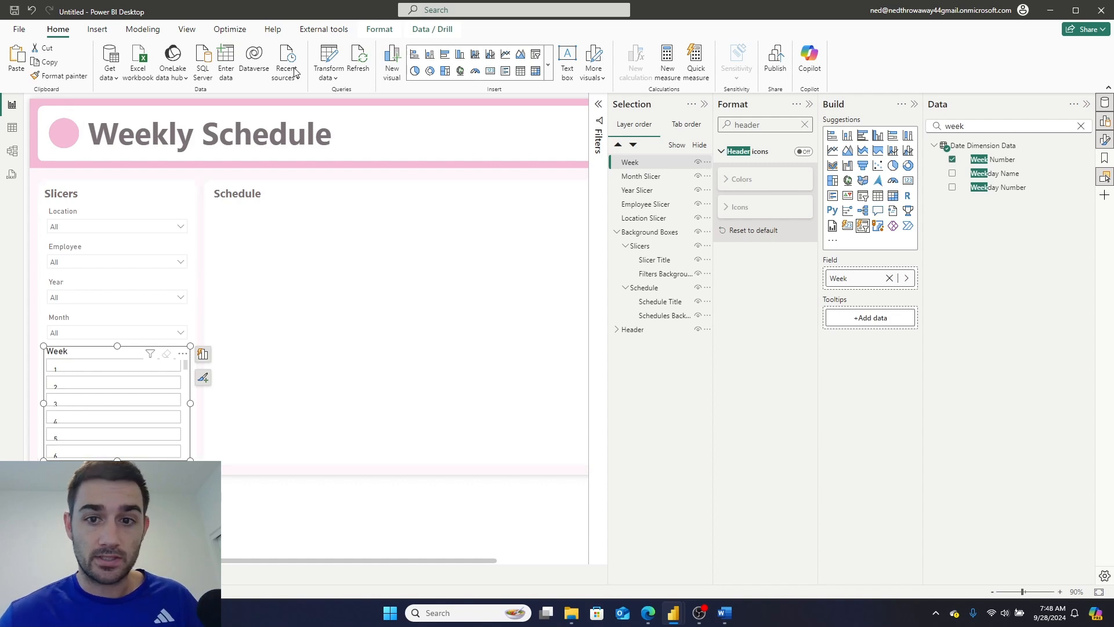
Create a measure named Square with a start_string variable holding the "data:image/svg+xml" UTF-8 image prefix.
{"action": "left_click", "coordinate": [668, 58]}
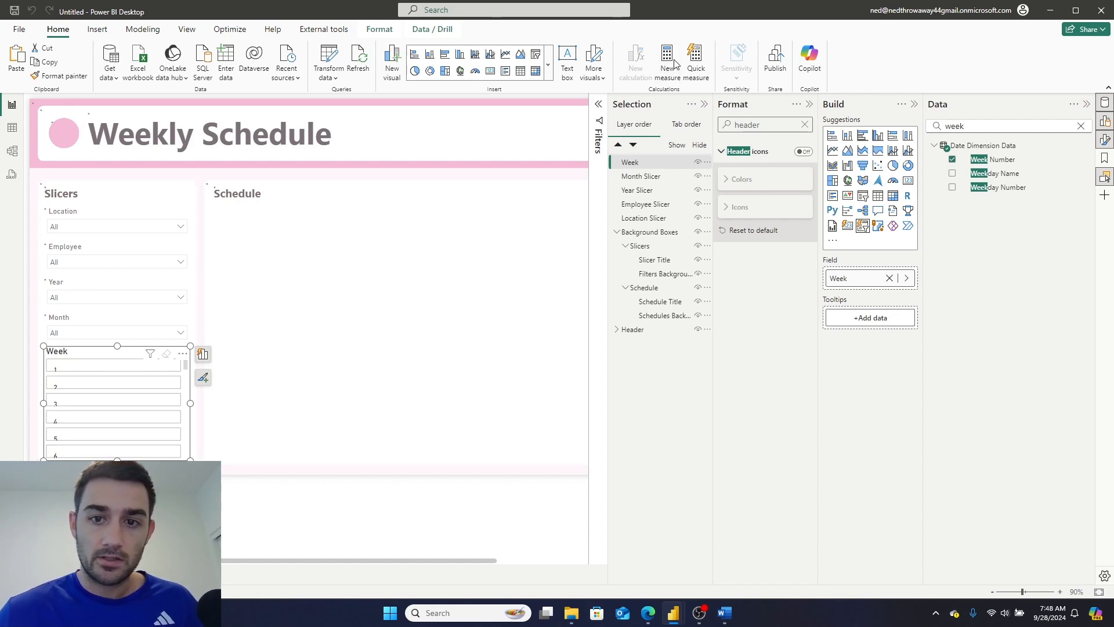
{"action": "left_click", "coordinate": [165, 104]}
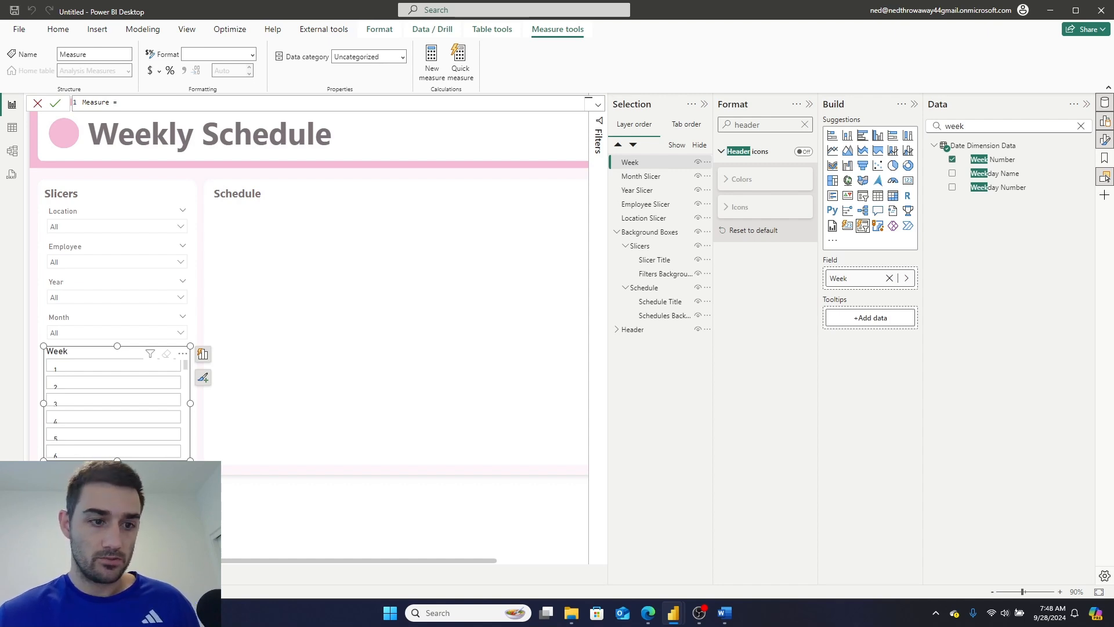
{"action": "double_click", "coordinate": [82, 101]}
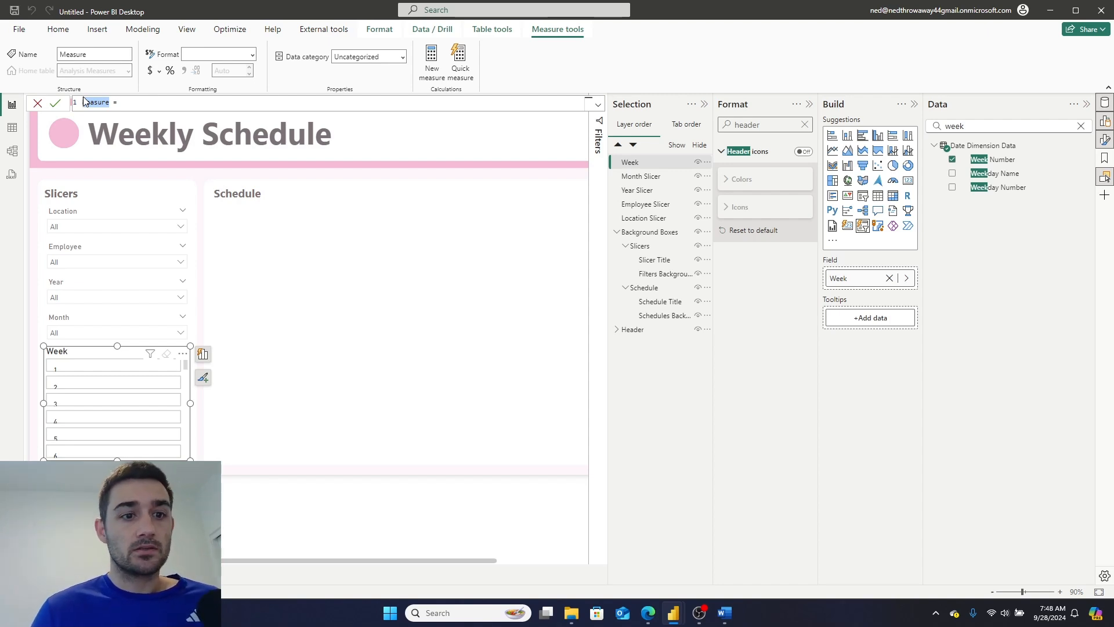
{"action": "key", "text": "BackSpace"}
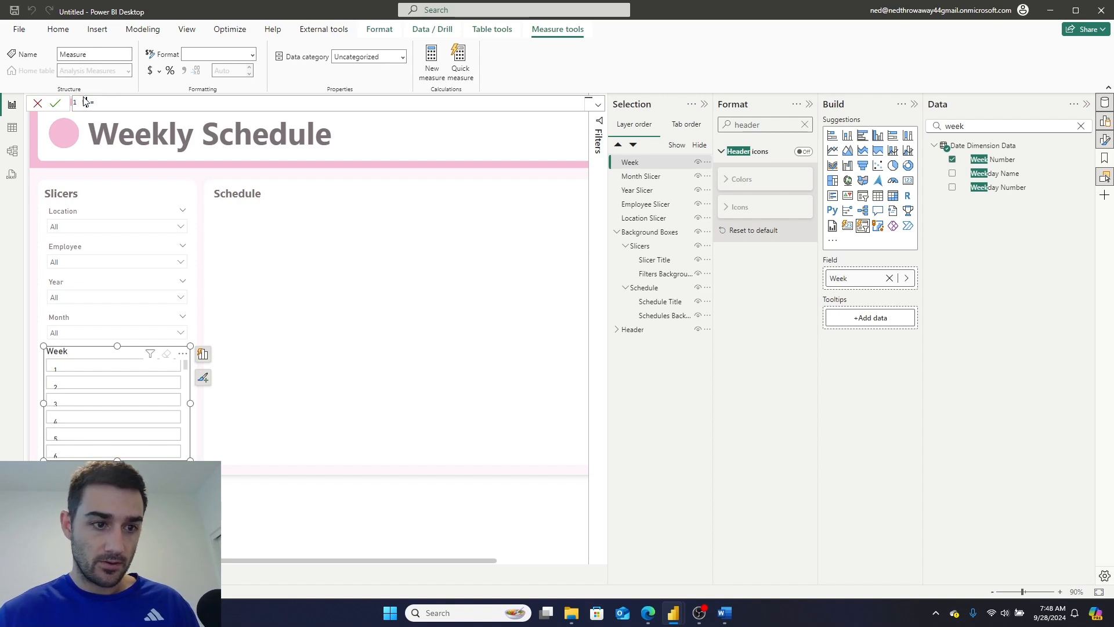
{"action": "type", "text": "Quar "}
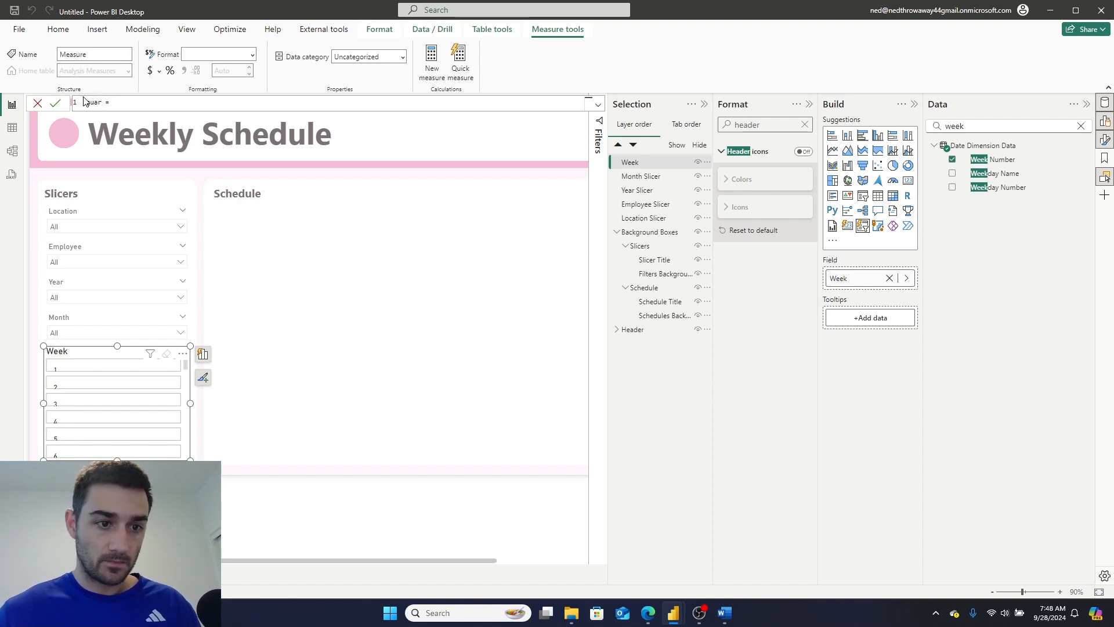
{"action": "type", "text": "e"}
{"action": "key", "text": "End"}
{"action": "key", "text": "shift+Return"}
{"action": "type", "text": "var start_string = \"data:image/svg+xml;utf8,\""}
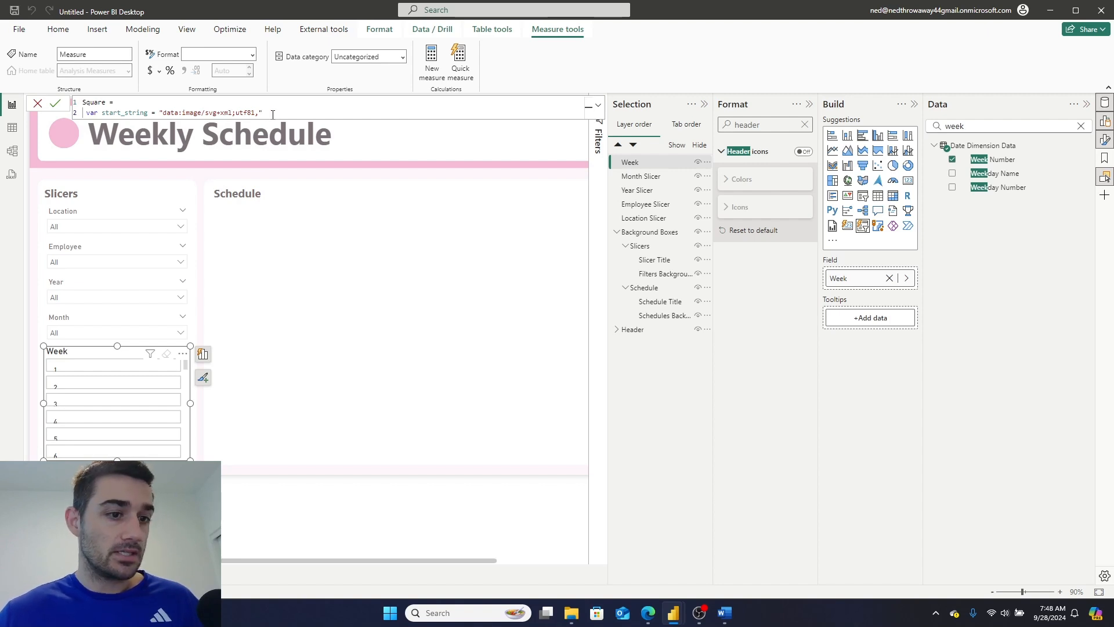
Add a second variable named svg_string to the Square measure, without a value.
{"action": "key", "text": "shift+Return"}
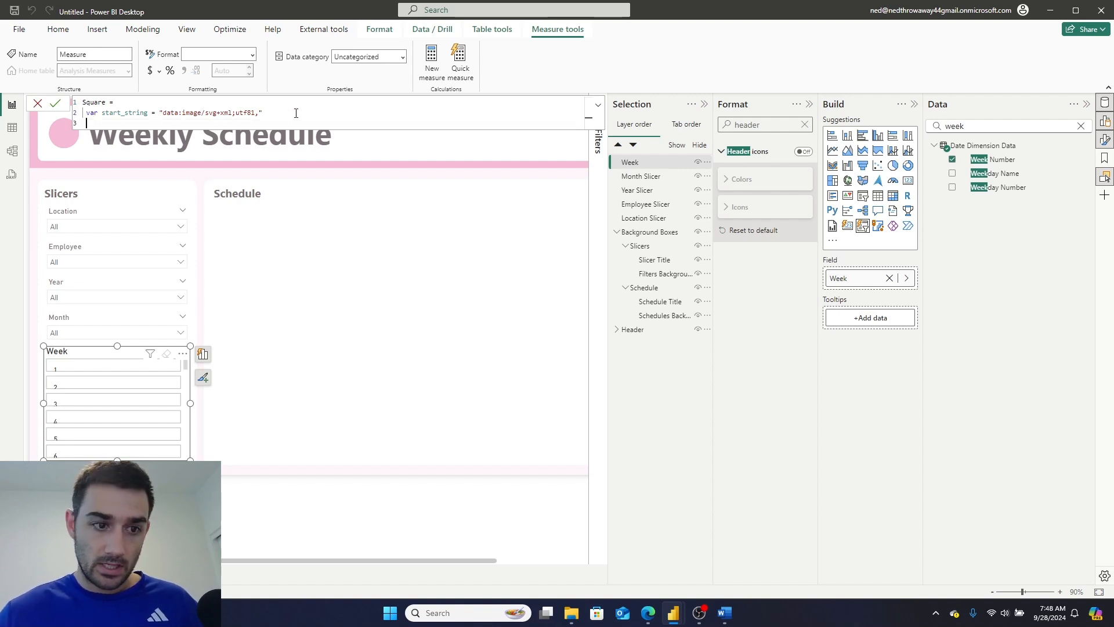
{"action": "type", "text": "var"}
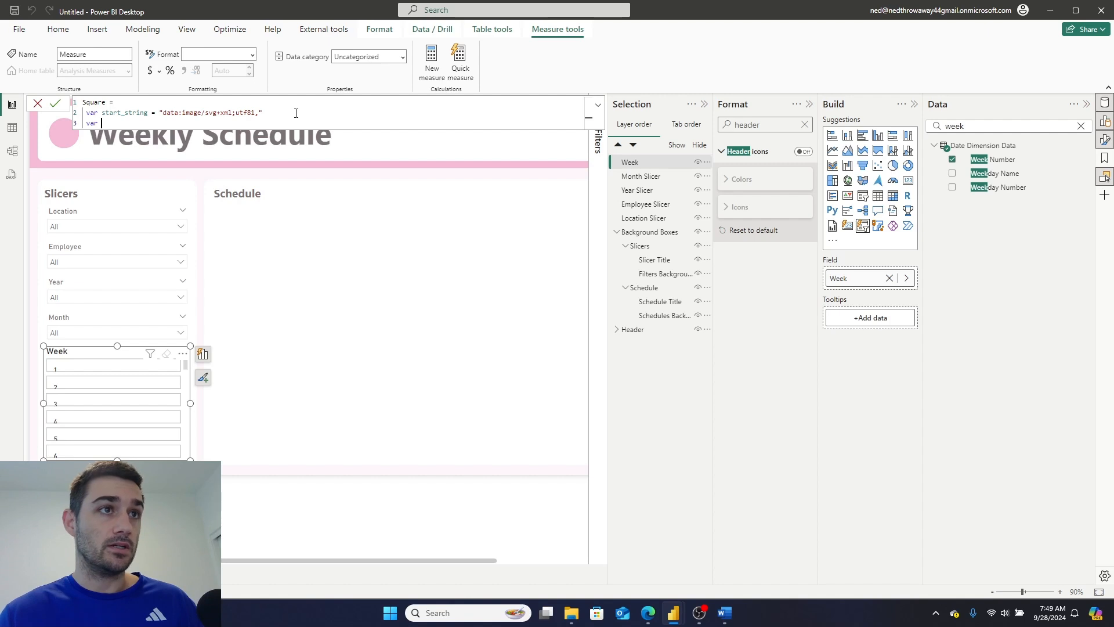
{"action": "type", "text": " svg_"}
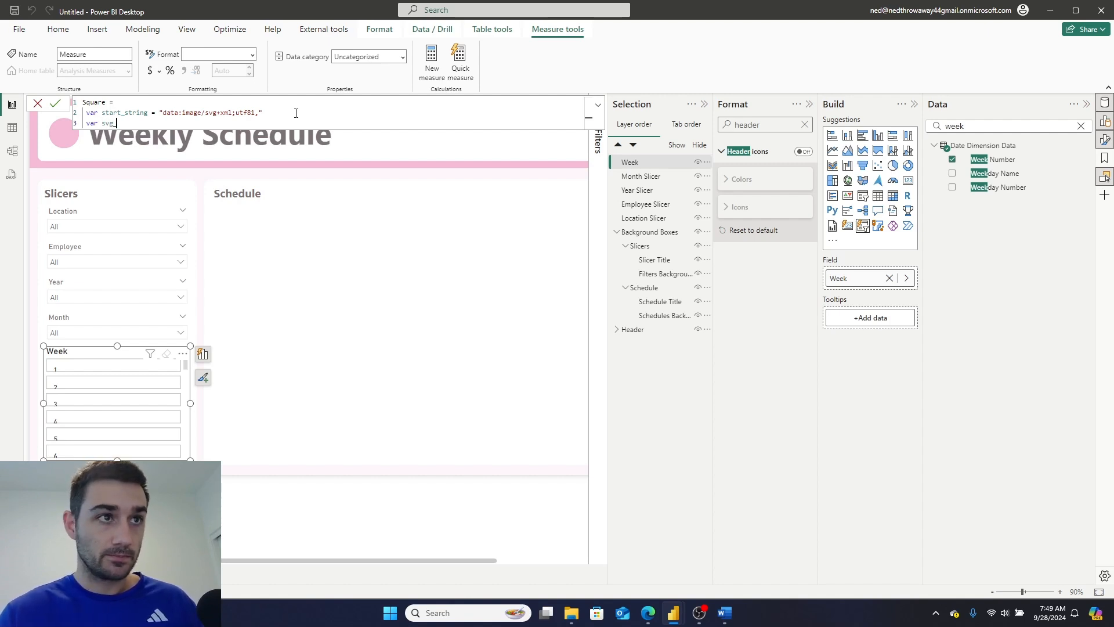
{"action": "type", "text": "string"}
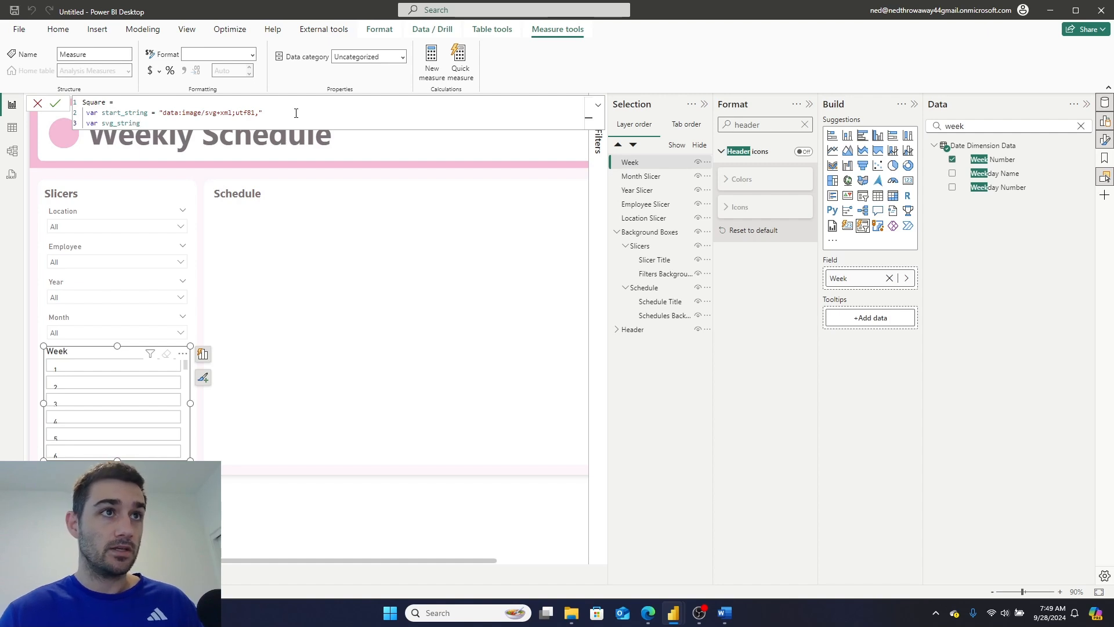
{"action": "key", "text": "shift+Return"}
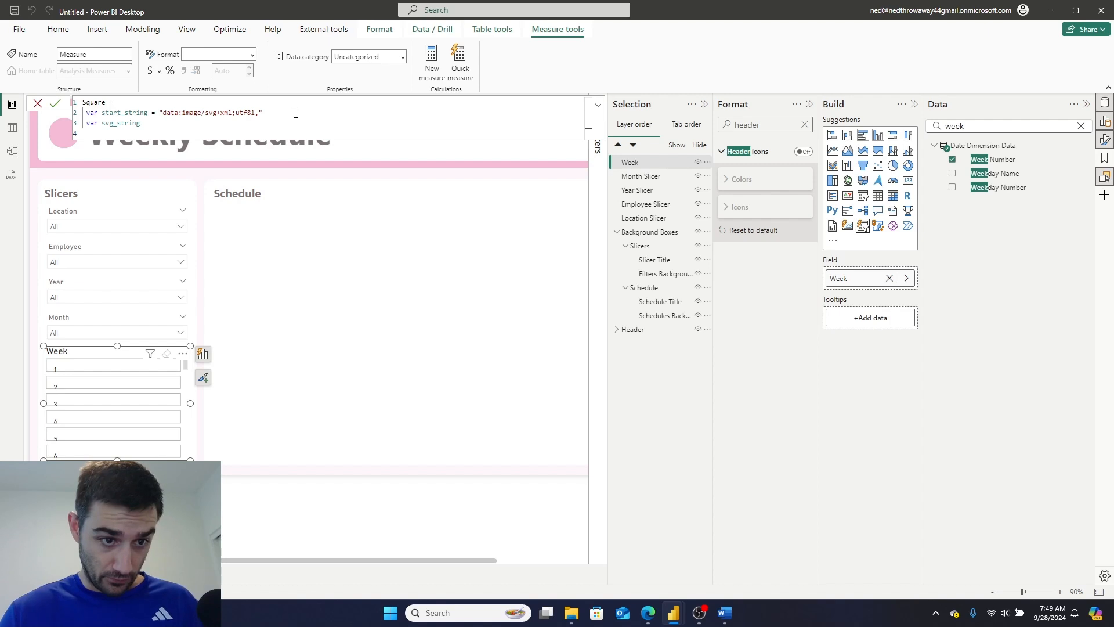
Add a variable full_image_url to the Square measure that joins start_string + svg_string.
{"action": "type", "text": "var "}
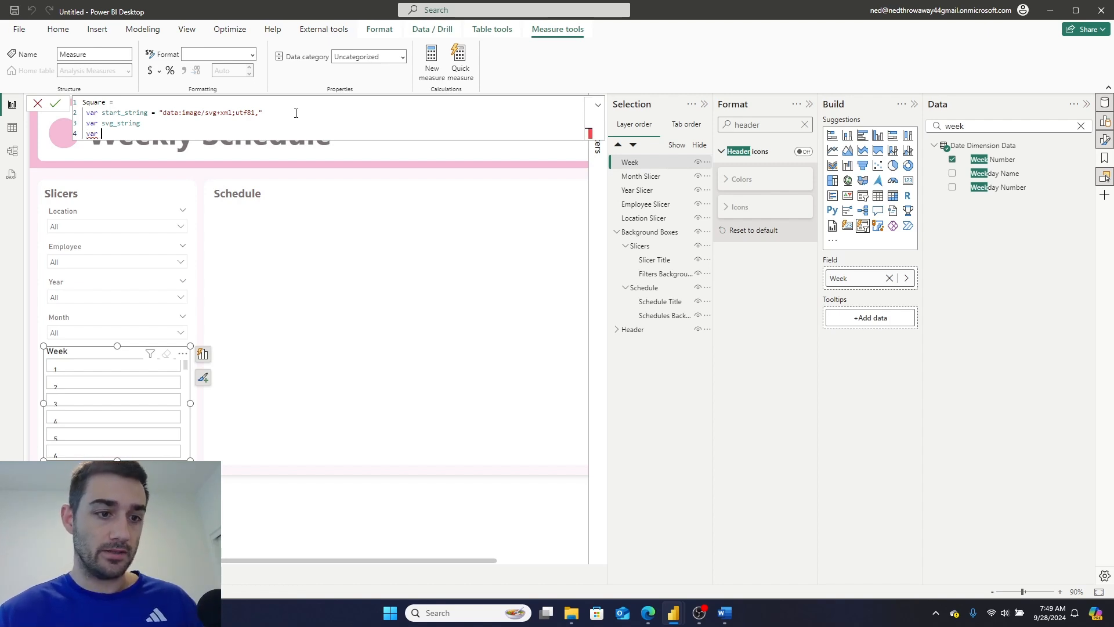
{"action": "type", "text": "star"}
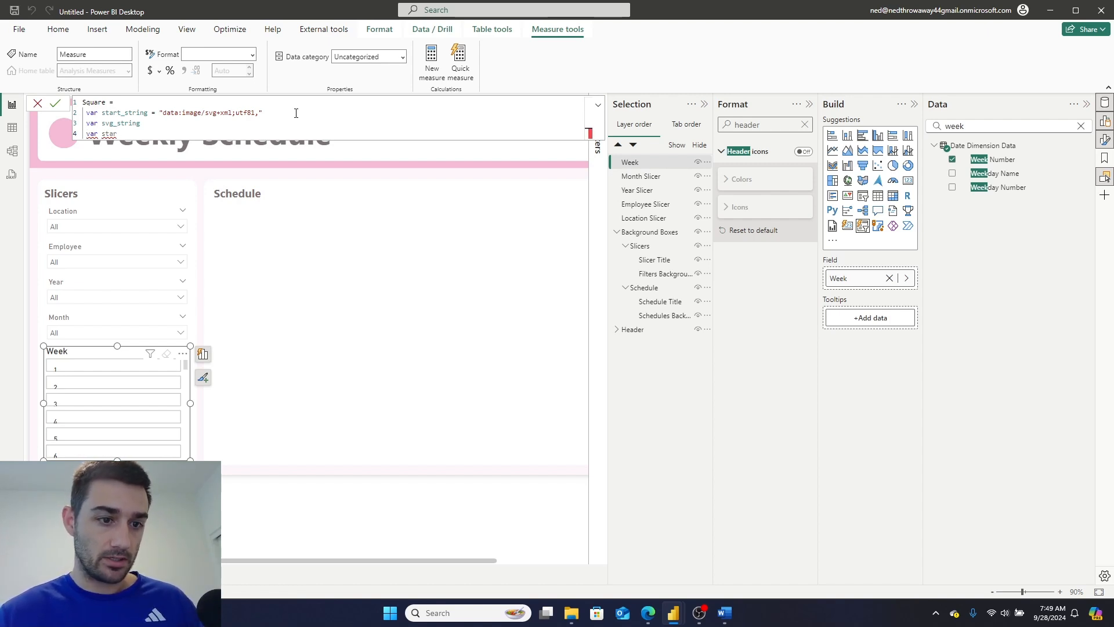
{"action": "key", "text": "BackSpace"}
{"action": "key", "text": "BackSpace"}
{"action": "key", "text": "BackSpace"}
{"action": "key", "text": "BackSpace"}
{"action": "type", "text": "full"}
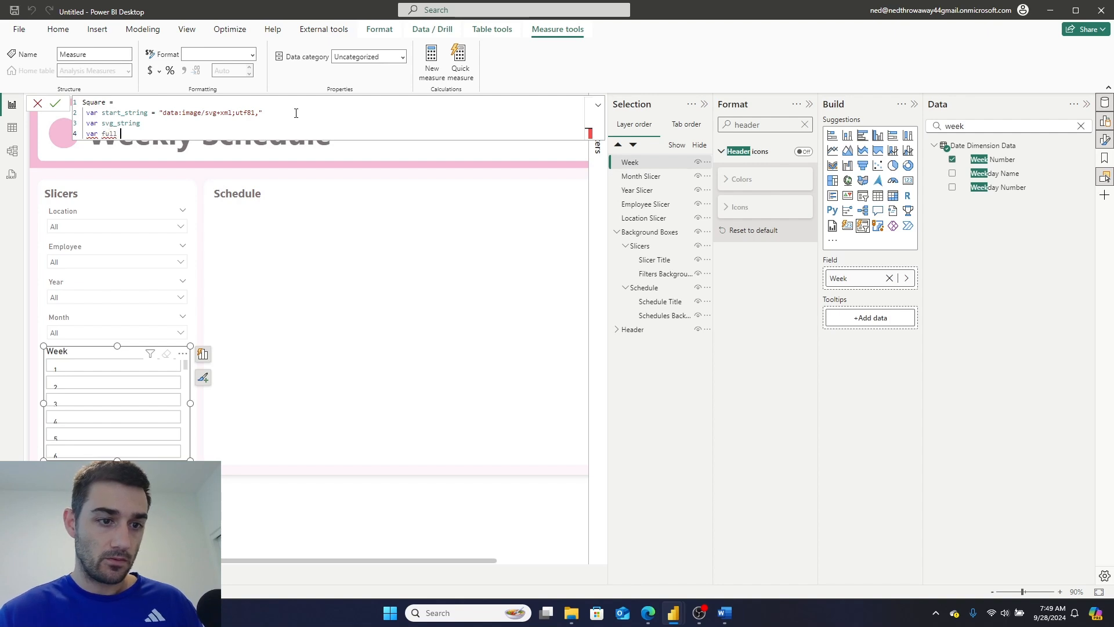
{"action": "type", "text": "_image"}
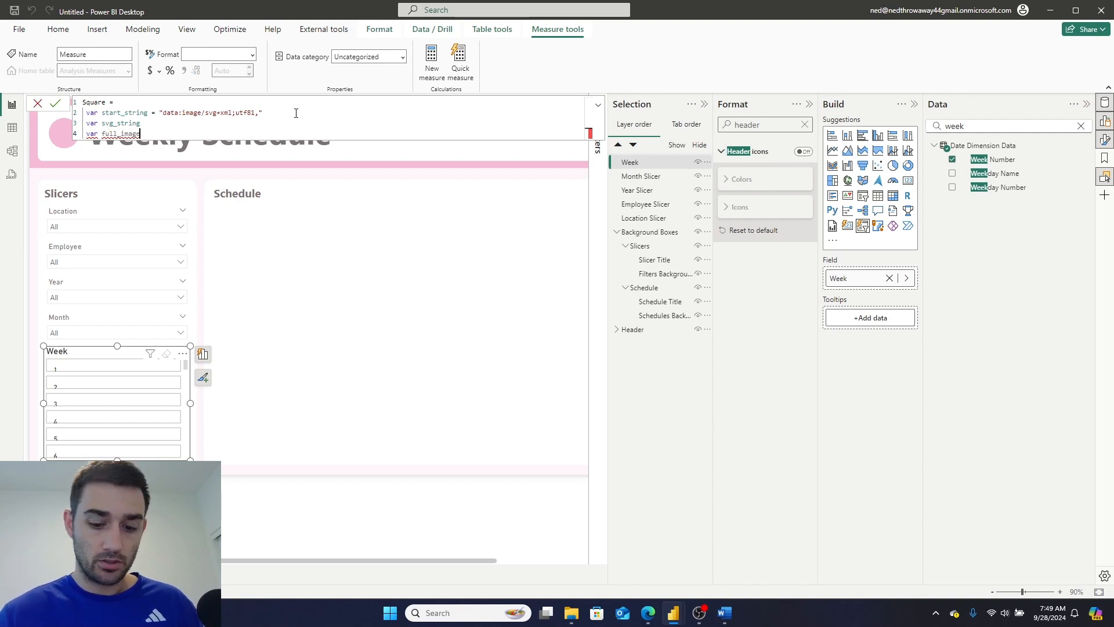
{"action": "type", "text": "_url = "}
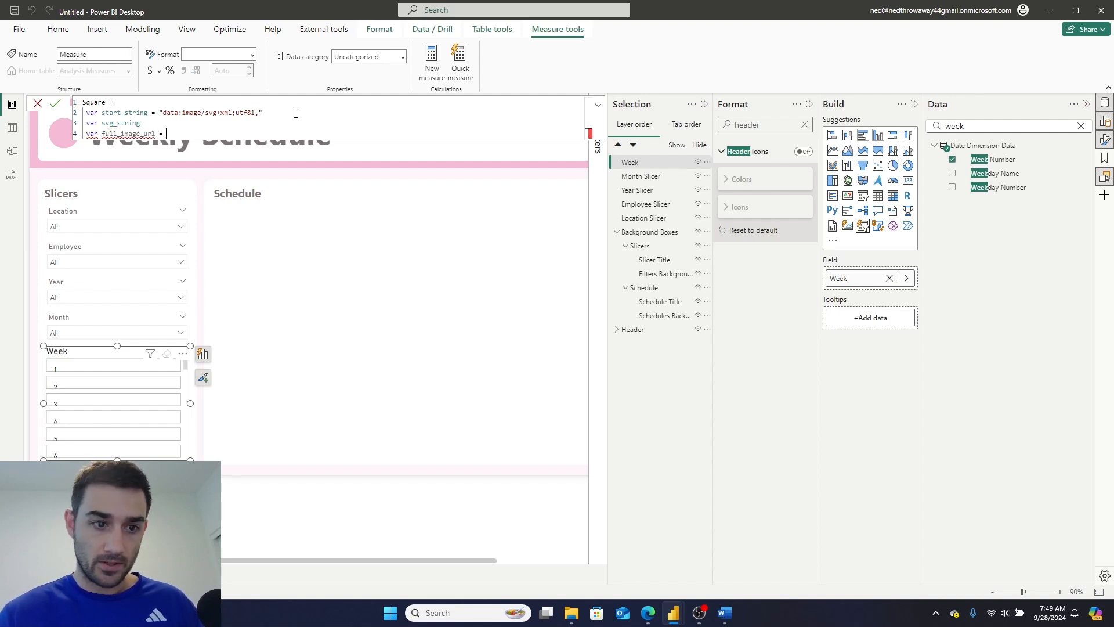
{"action": "type", "text": "start_s"}
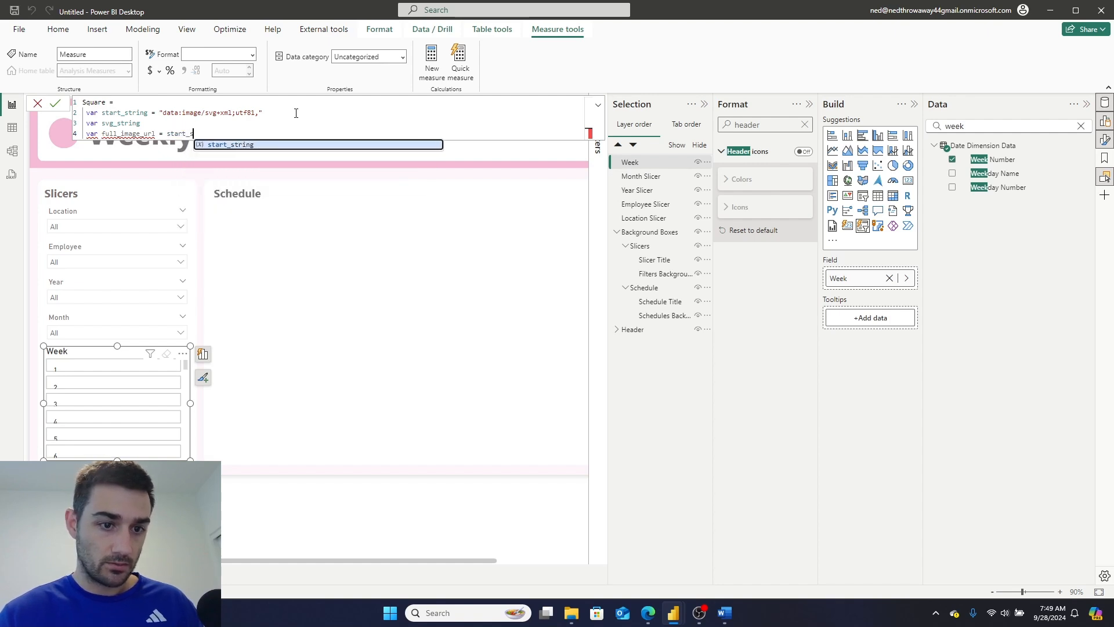
{"action": "type", "text": "tring + "}
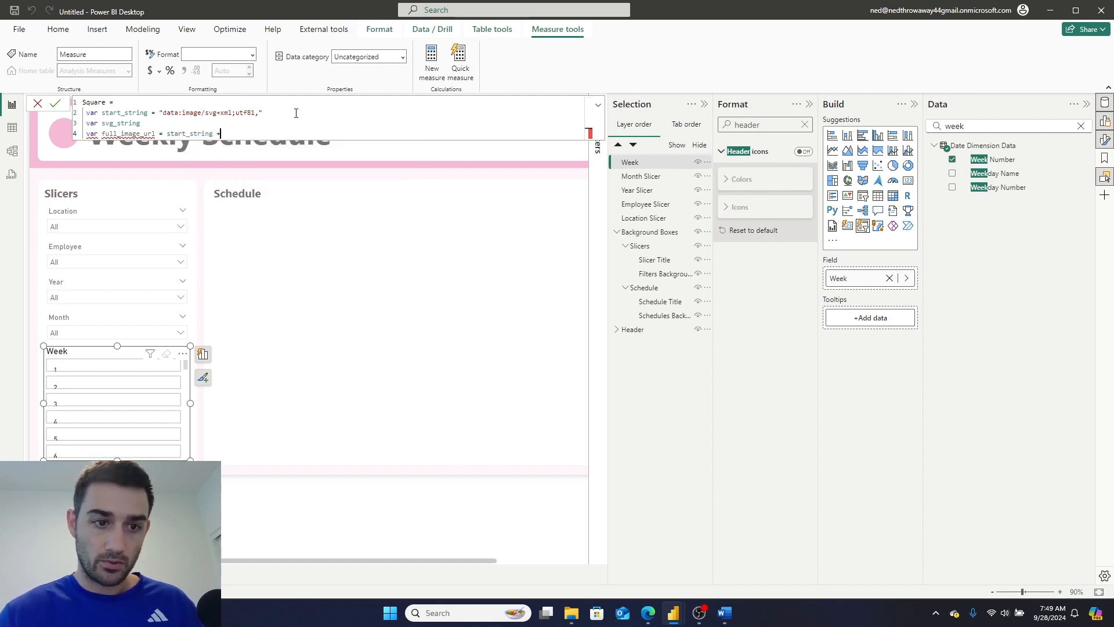
{"action": "type", "text": "svg"}
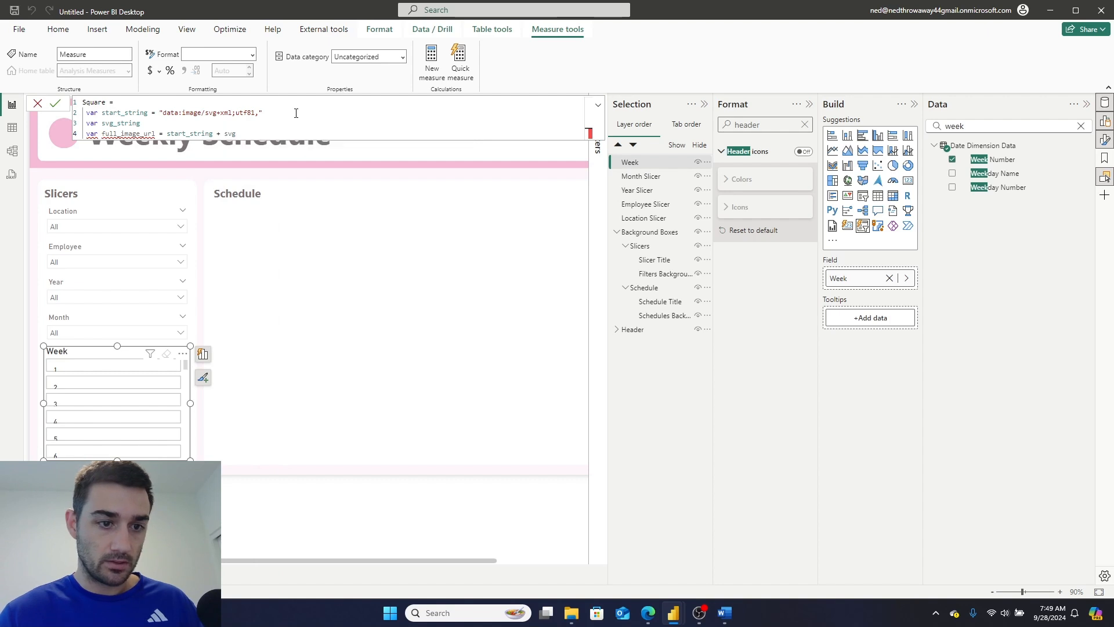
{"action": "type", "text": "_string"}
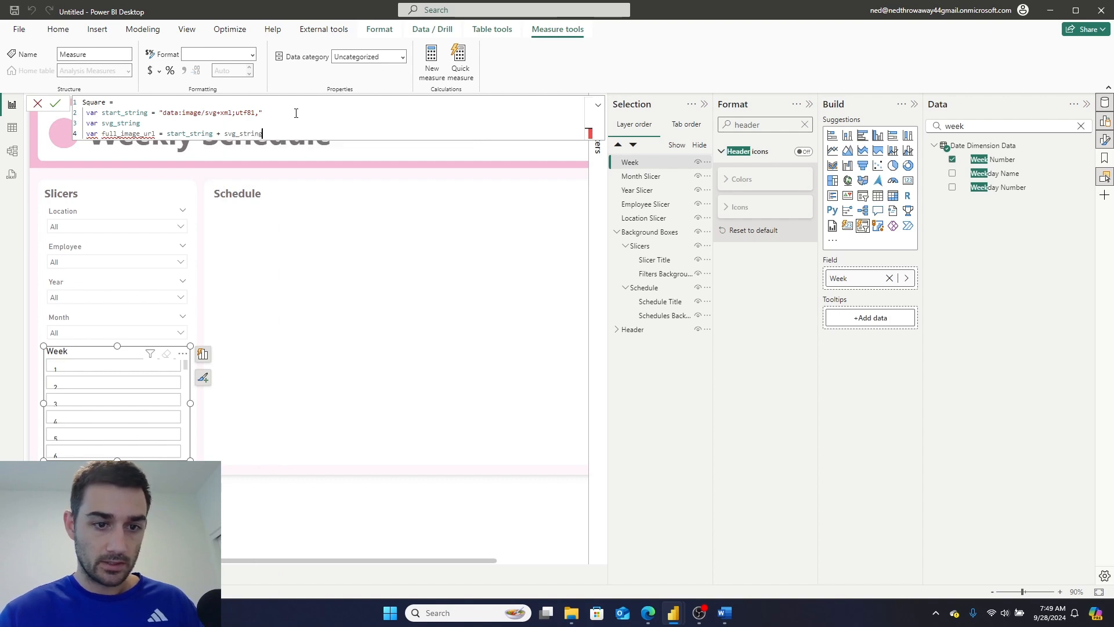
Add a closing return line for the full image URL variable to the Square measure.
{"action": "key", "text": "shift+Return"}
{"action": "type", "text": "va"}
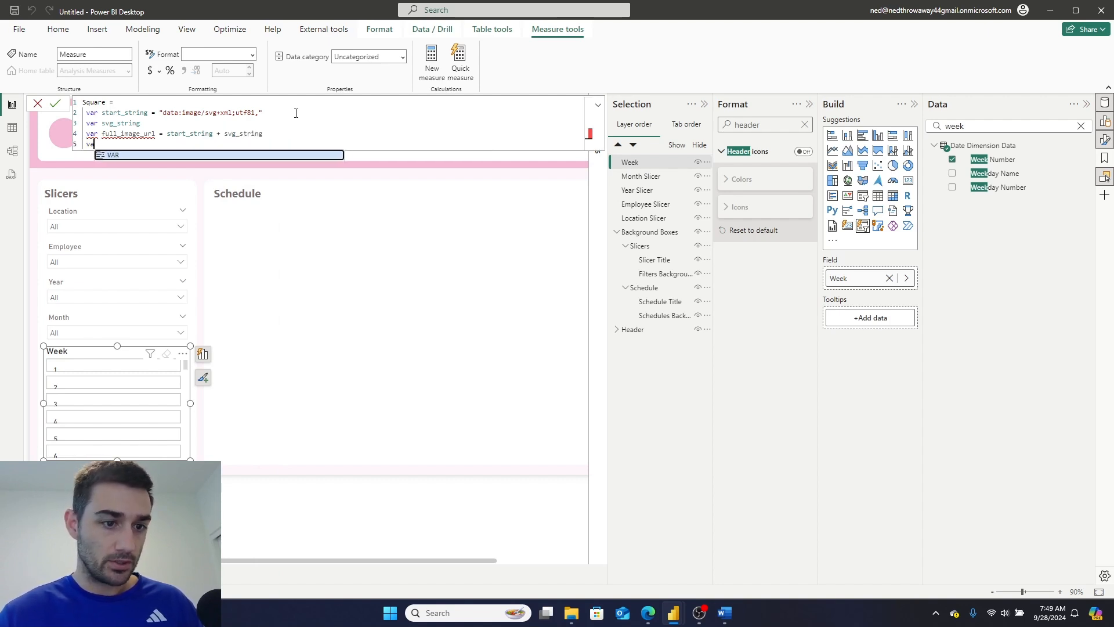
{"action": "key", "text": "BackSpace"}
{"action": "key", "text": "BackSpace"}
{"action": "type", "text": "re"}
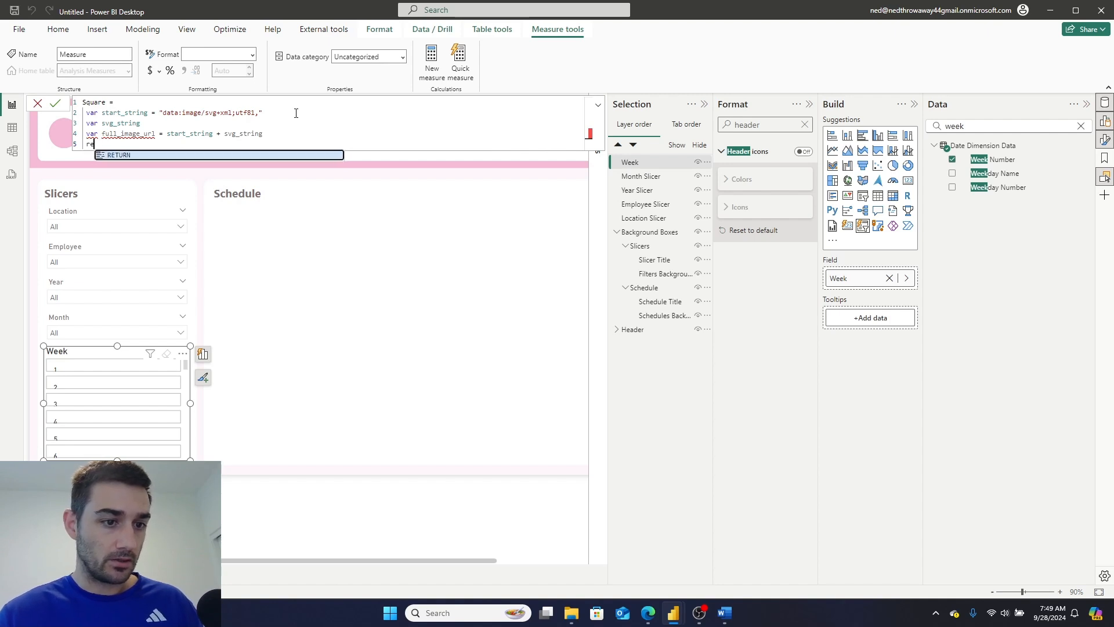
{"action": "type", "text": "turn ull"}
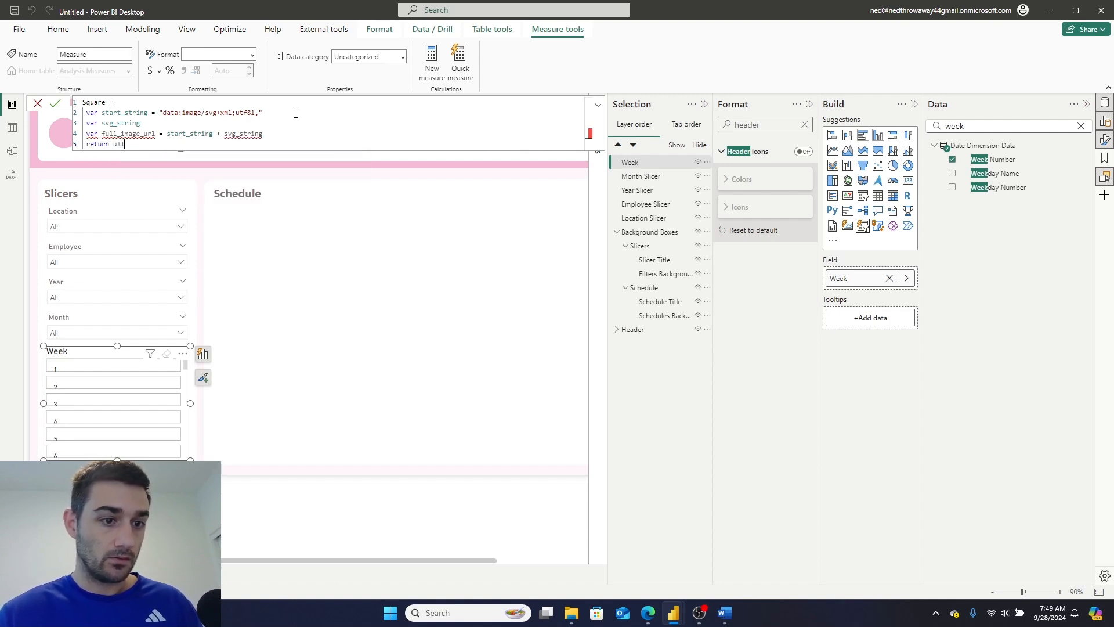
{"action": "type", "text": "_imagE_url"}
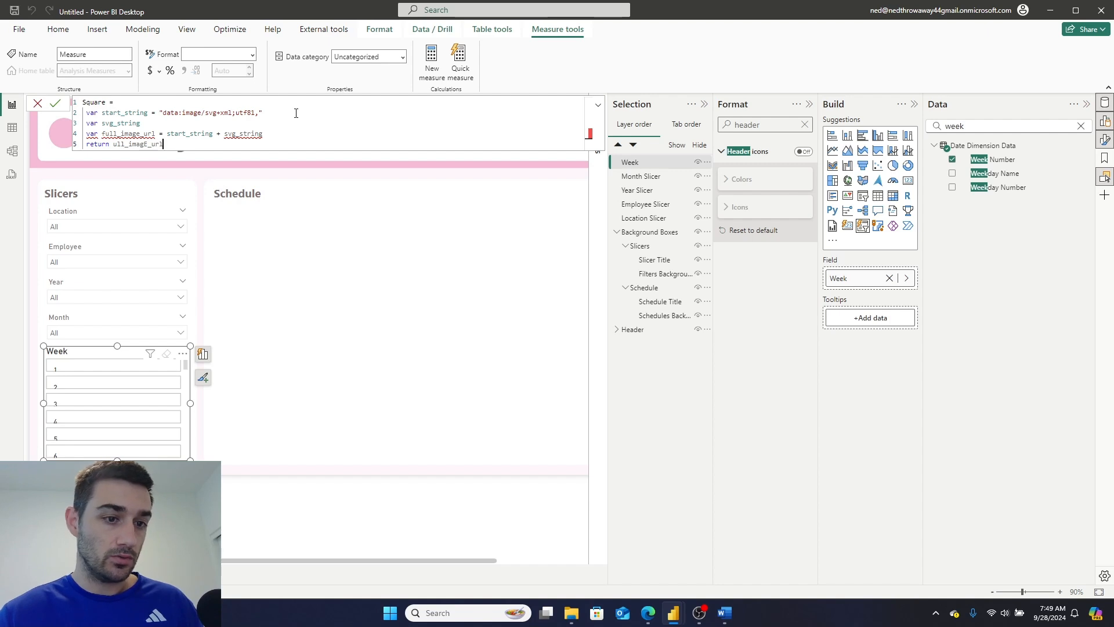
{"action": "key", "text": "Left"}
{"action": "key", "text": "Left"}
{"action": "key", "text": "Left"}
{"action": "key", "text": "Left"}
{"action": "key", "text": "BackSpace"}
{"action": "type", "text": "e"}
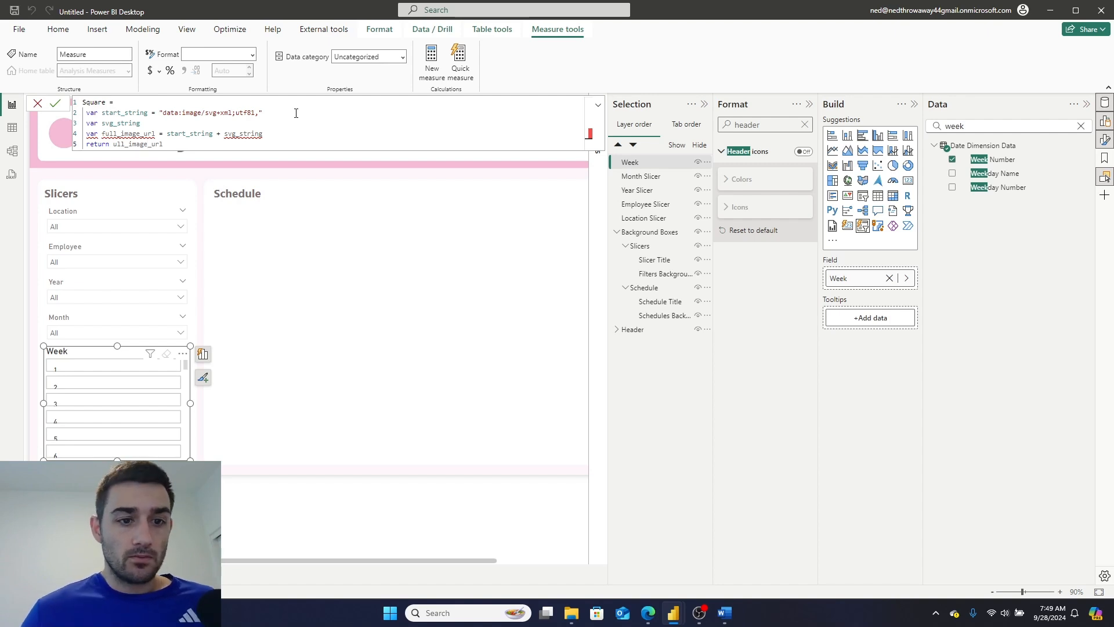
Set svg_string to an empty string "", correct the returned name to full_image_url and commit the Square measure.
{"action": "left_click", "coordinate": [189, 121]}
{"action": "type", "text": "= \""}
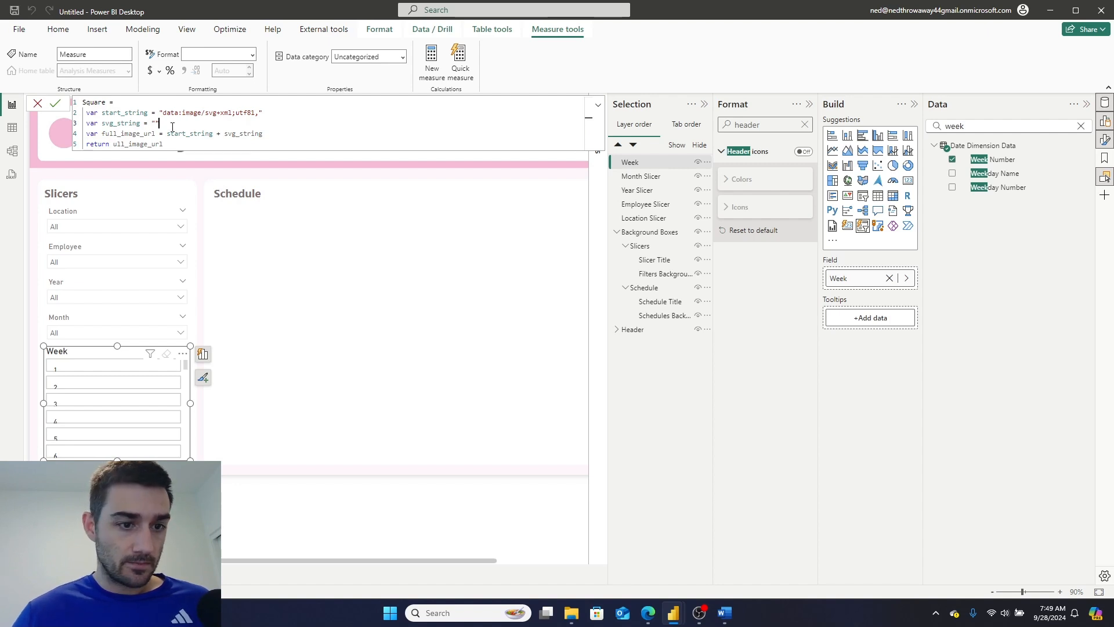
{"action": "left_click", "coordinate": [109, 147]}
{"action": "type", "text": "f"}
{"action": "left_click", "coordinate": [257, 129]}
{"action": "left_click", "coordinate": [55, 103]}
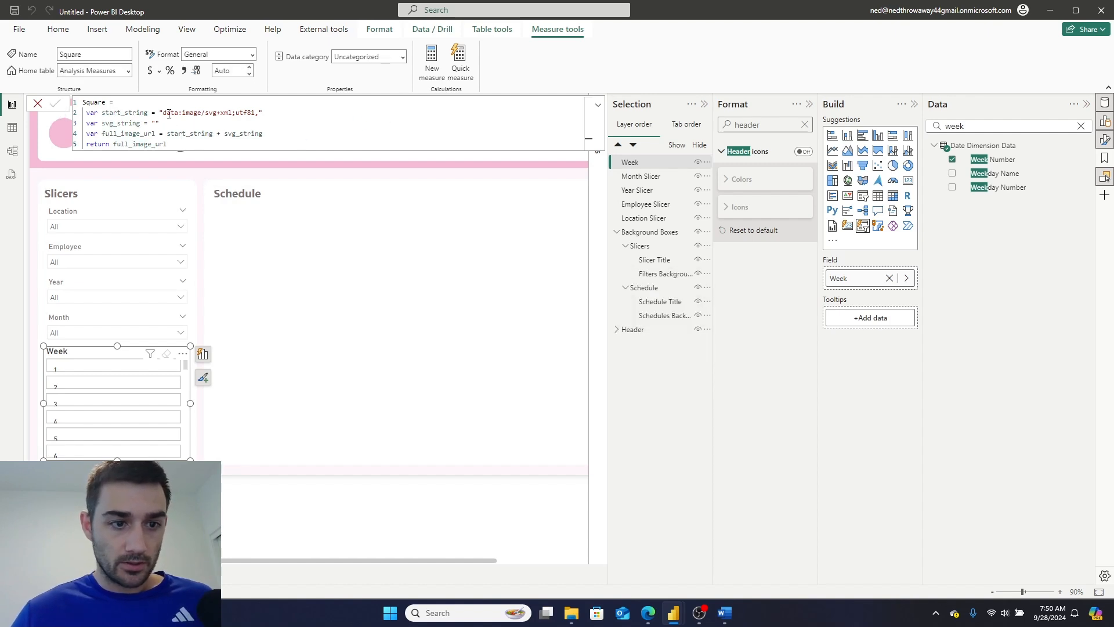
Move the Square measure to the Report Measures home table.
{"action": "left_click", "coordinate": [403, 58]}
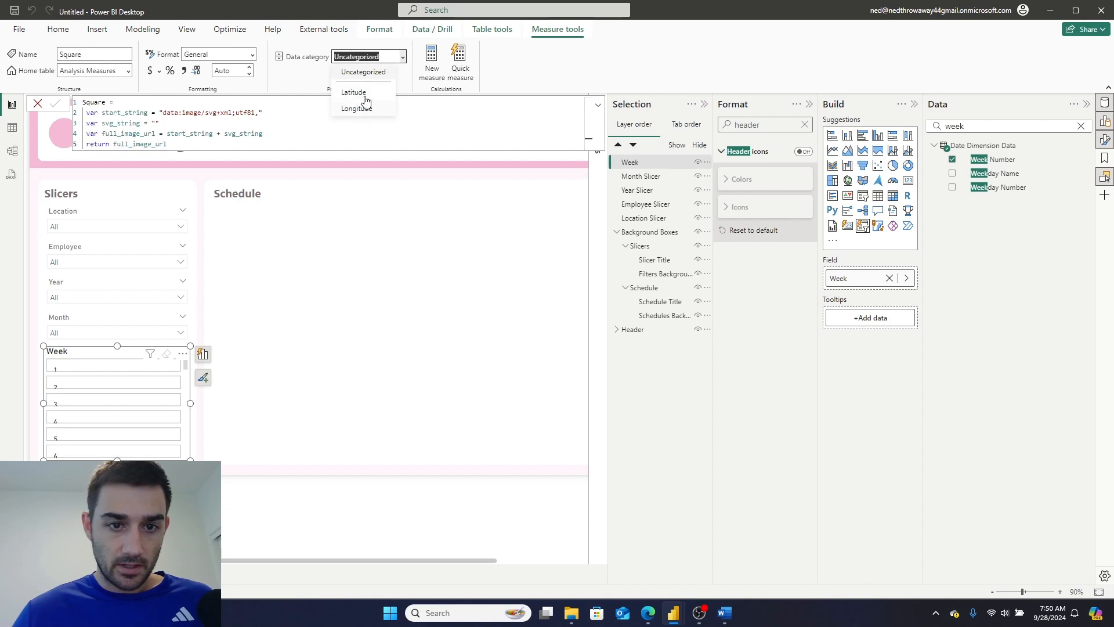
{"action": "left_click", "coordinate": [309, 84]}
{"action": "left_click", "coordinate": [128, 71]}
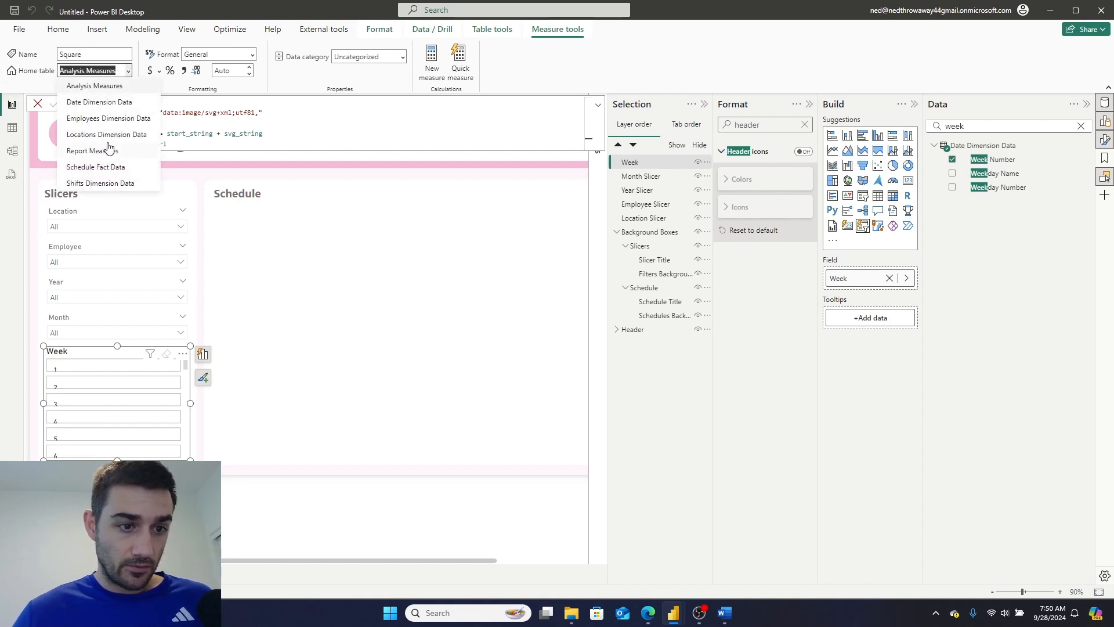
{"action": "key", "text": "Escape"}
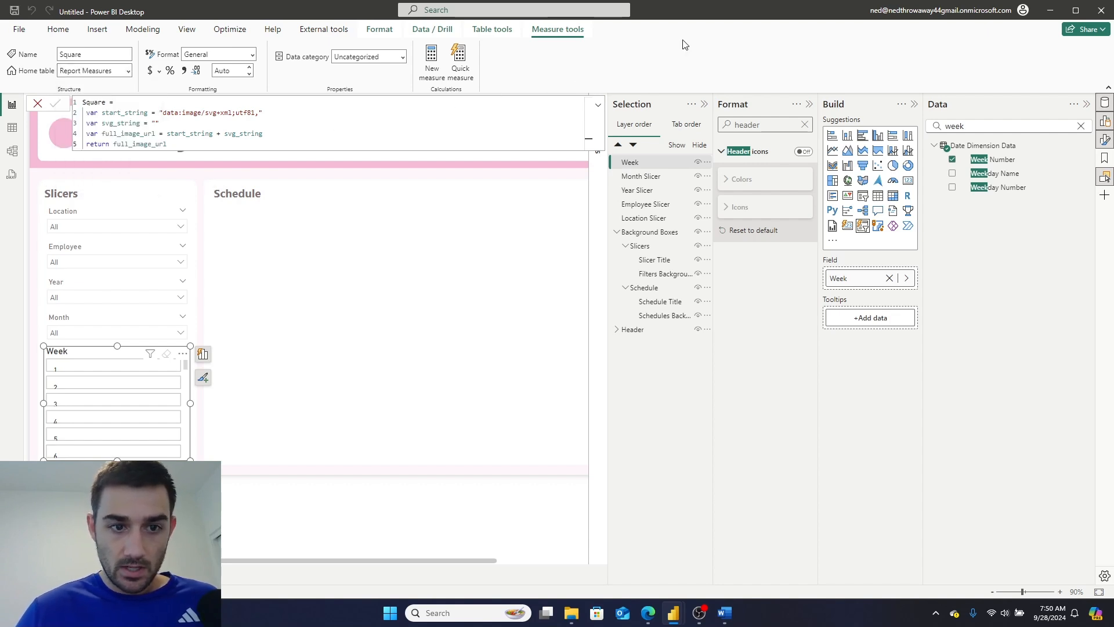
Check which data categories are offered for the Square measure in report view and table view, and return to the report.
{"action": "left_click", "coordinate": [403, 62]}
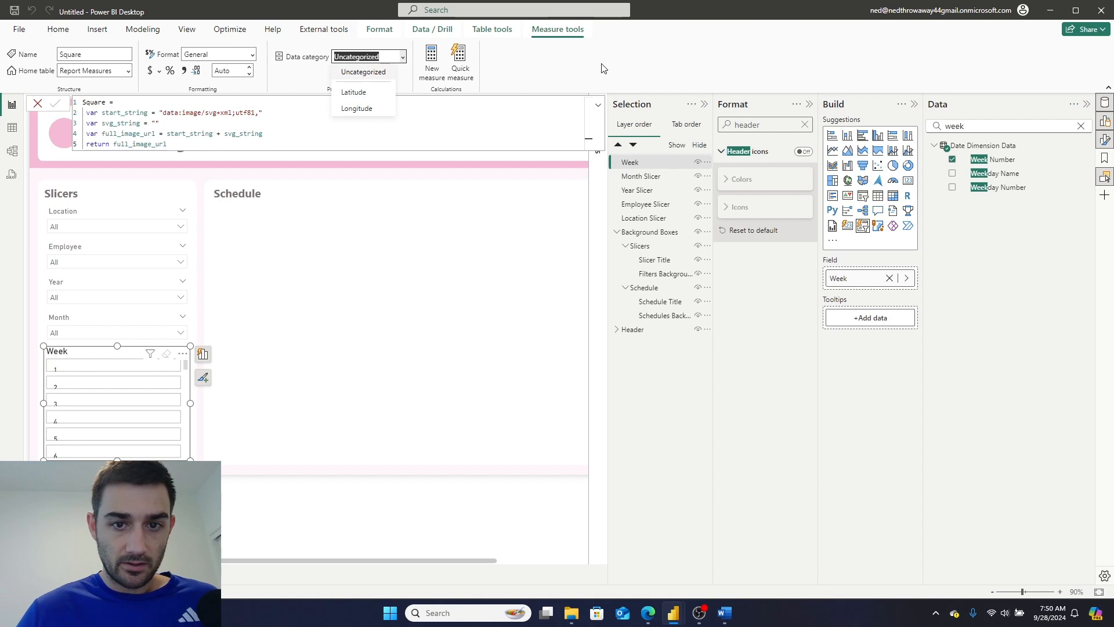
{"action": "key", "text": "Escape"}
{"action": "left_click", "coordinate": [7, 132]}
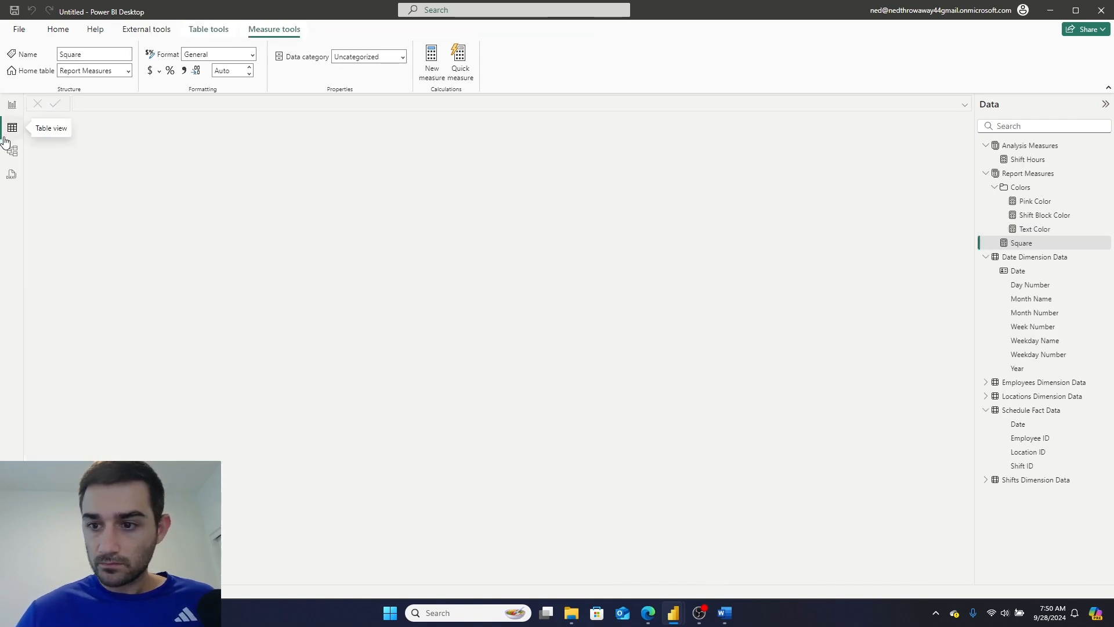
{"action": "left_click", "coordinate": [403, 61]}
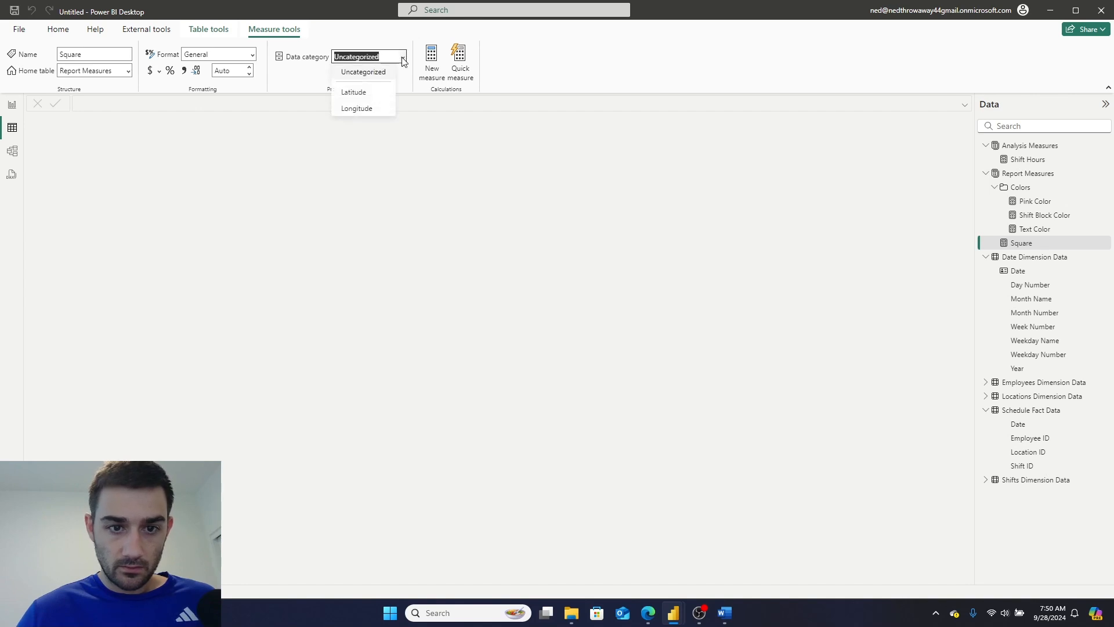
{"action": "left_click", "coordinate": [602, 70]}
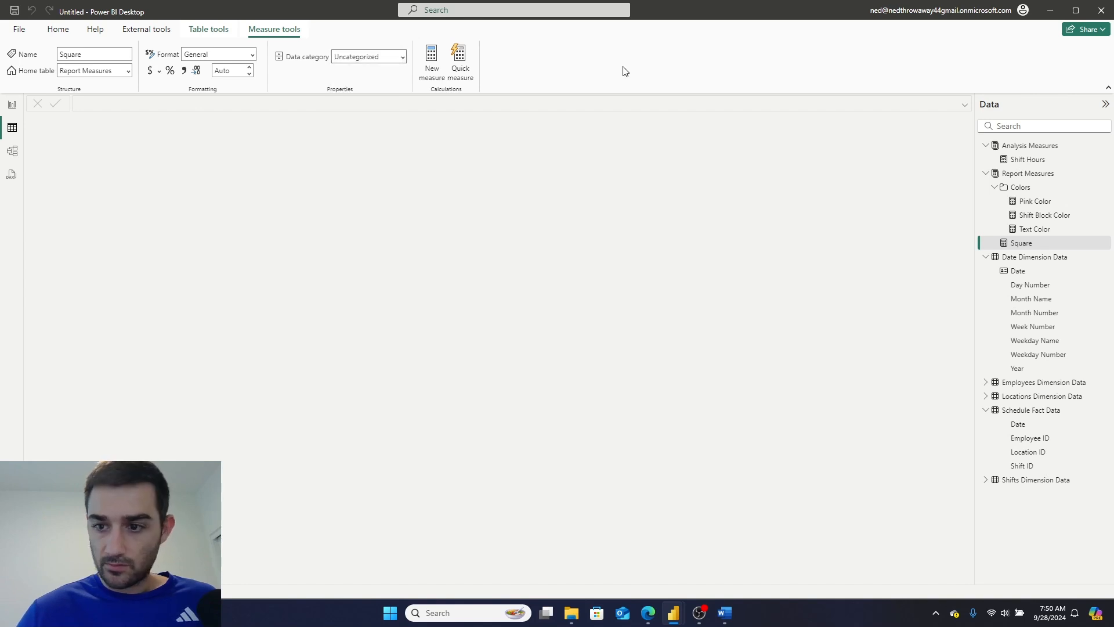
{"action": "left_click", "coordinate": [11, 115]}
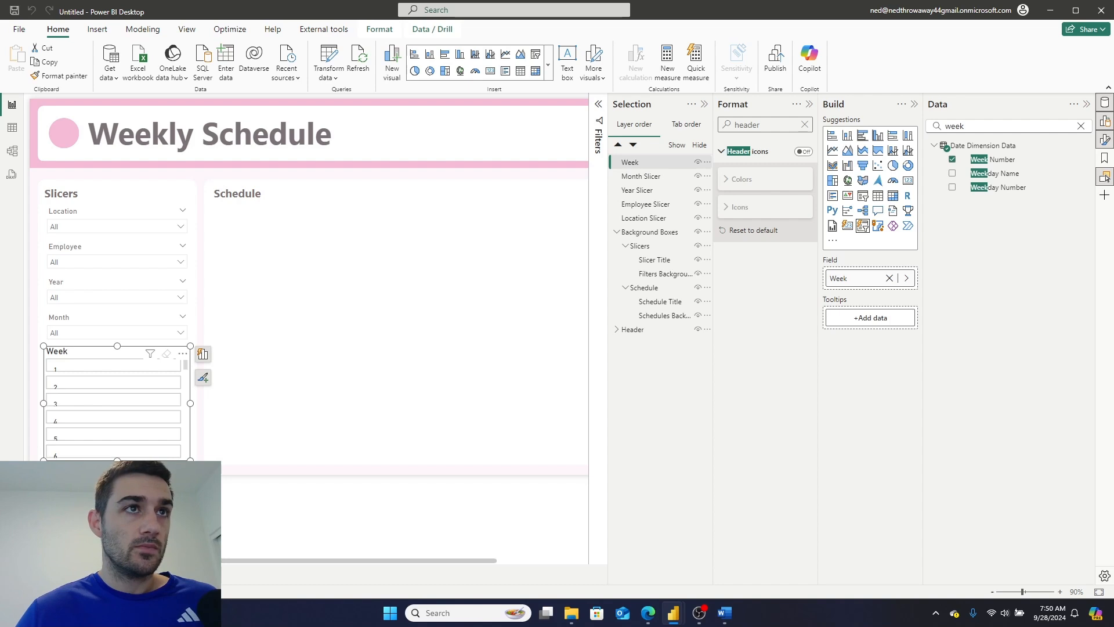
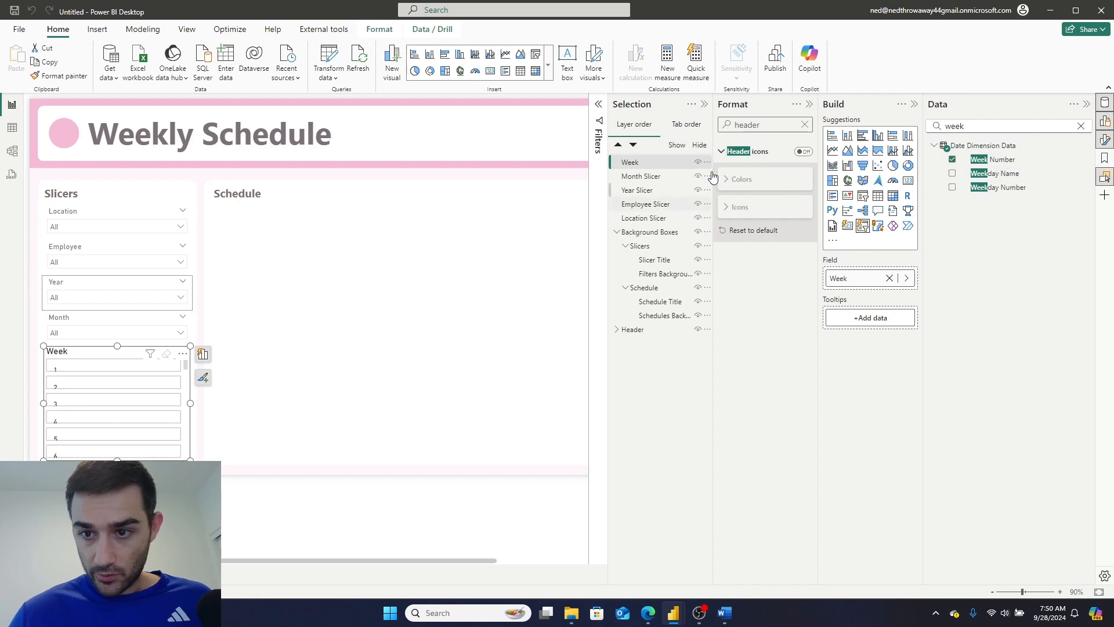
Replace the Square measure's empty svg_string with quoted SVG markup containing seven 80x80 rectangles filled by weekday variables, and commit it.
{"action": "left_click", "coordinate": [1080, 126]}
{"action": "left_click", "coordinate": [980, 201]}
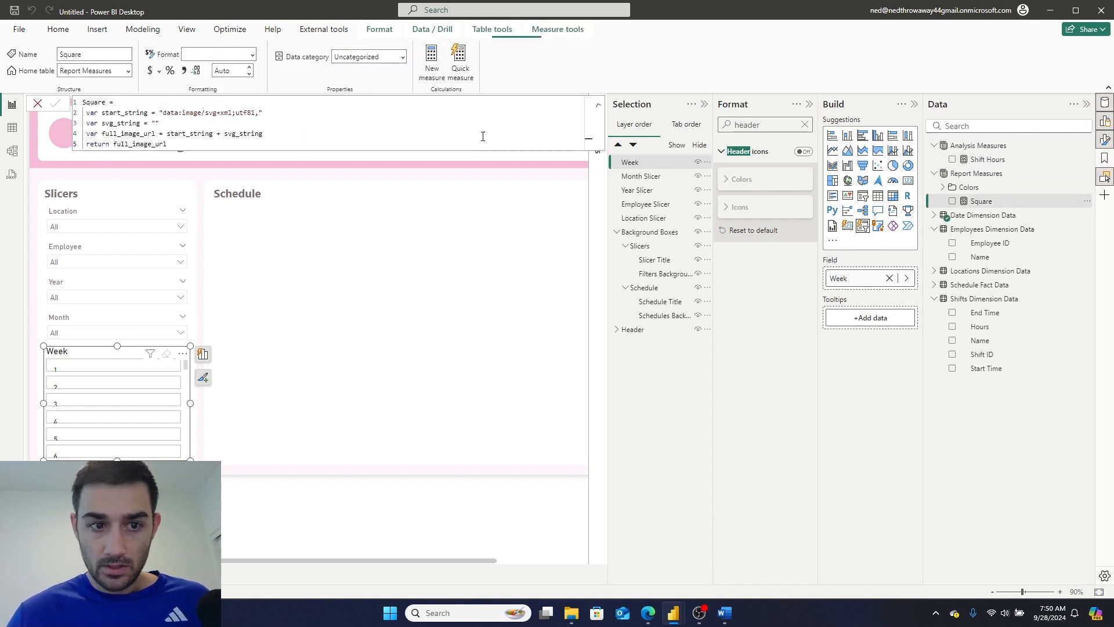
{"action": "left_click", "coordinate": [187, 121]}
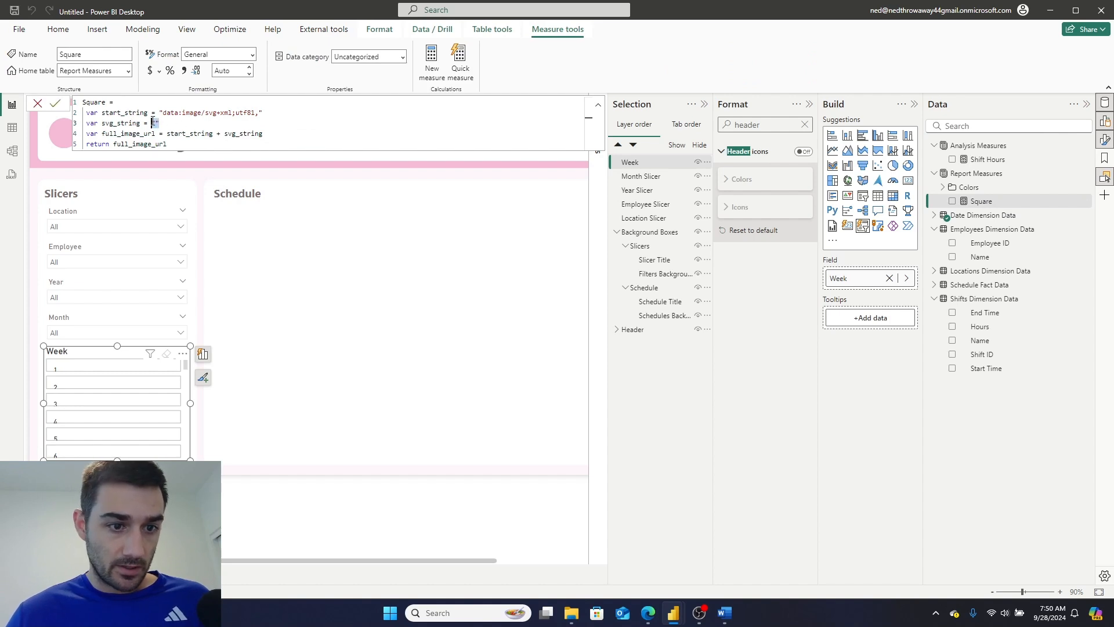
{"action": "type", "text": "\"<svg width=\"\"24\"\" height=\"\"24\"\" viewBox=\"\"0 0 700 90\"\" xmlns=\"\"http://www.w3.org/2000/svg\"\"> <rect x=\"\"0\"\" y=\"\"0\"\" width=\"\"80\"\" height=\"\"80\"\" rx=\"\"5\"\" fill=\"\"\"& sunday &\"\"\"/> <rect x=\"\"100\"\" y=\"\"0\"\" width=\"\"80\"\" height=\"\"80\"\" rx=\"\"5\"\" fill=\"\"\"& monday &\"\"\"/> <rect x=\"\"200\"\" y=\"\"0\"\" width=\"\"80\"\" height=\"\"80\"\" rx=\"\"5\"\" fill=\"\"\"& tuesday &\"\"\"/> <rect x=\"\"300\"\" y=\"\"0\"\" width=\"\"80\"\" height=\"\"80\"\" rx=\"\"5\"\" fill=\"\"\"& wednesday &\"\"\"/> <rect x=\"\"400\"\" y=\"\"0\"\" width=\"\"80\"\" height=\"\"80\"\" rx=\"\"5\"\" fill=\"\"\"& thursday &\"\"\"/> <rect x=\"\"500\"\" y=\"\"0\"\" width=\"\"80\"\" height=\"\"80\"\" rx=\"\"5\"\" fill=\"\"\"& friday &\"\"\"/> <rect x=\"\"600\"\" y=\"\"0\"\" width=\"\"80\"\" height=\"\"80\"\" rx=\"\"5\"\" fill=\"\"\"& saturday &\"\"\"/> </svg>\""}
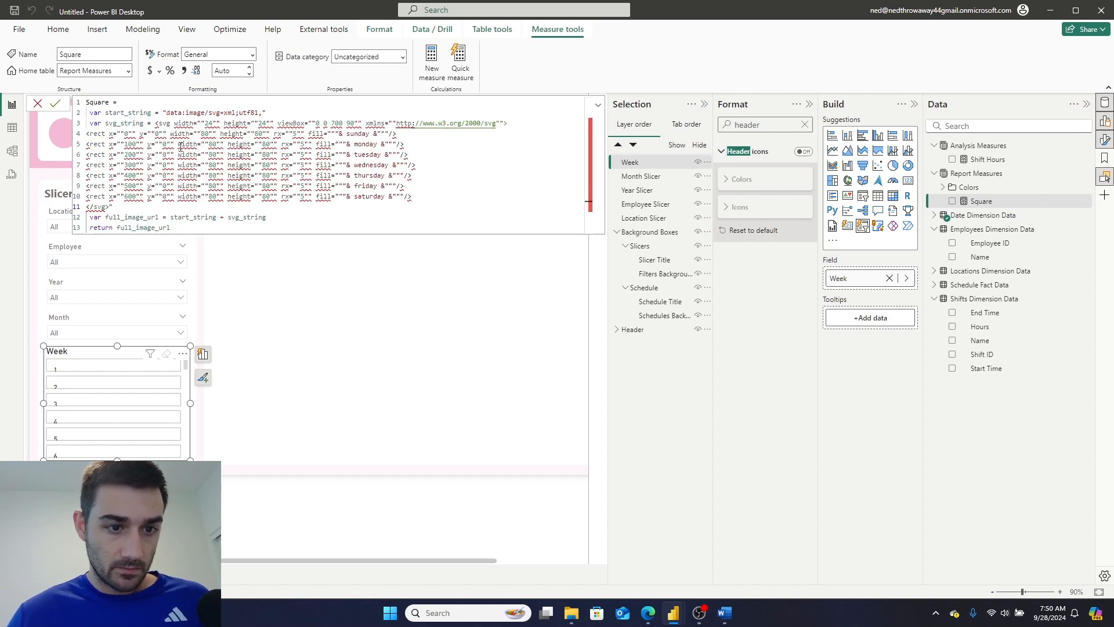
{"action": "left_click", "coordinate": [157, 123]}
{"action": "type", "text": "\""}
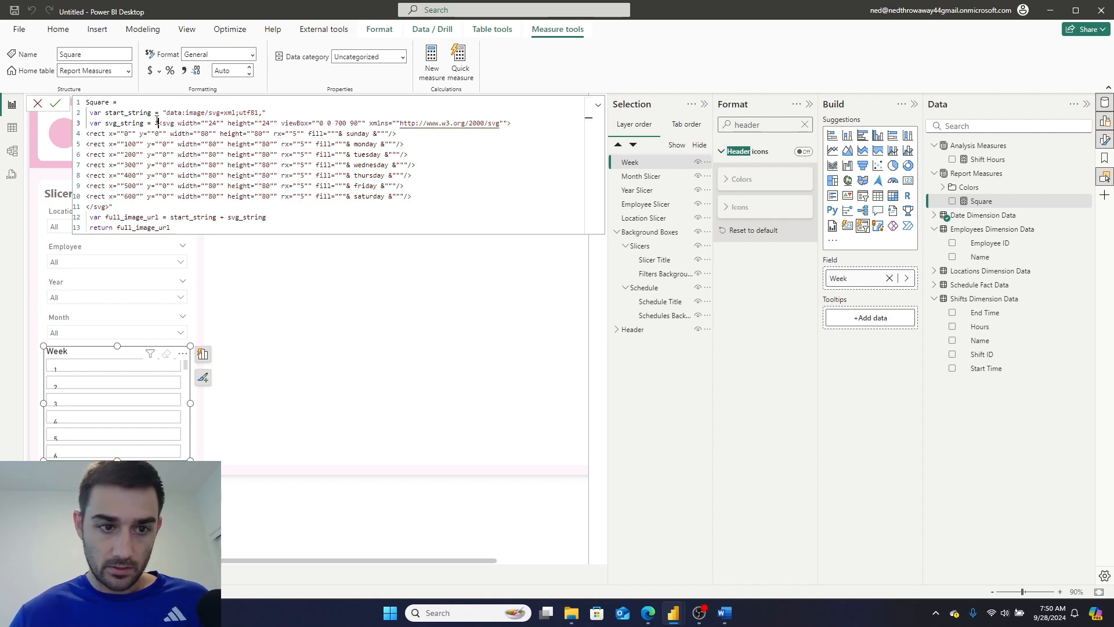
{"action": "left_click", "coordinate": [55, 103]}
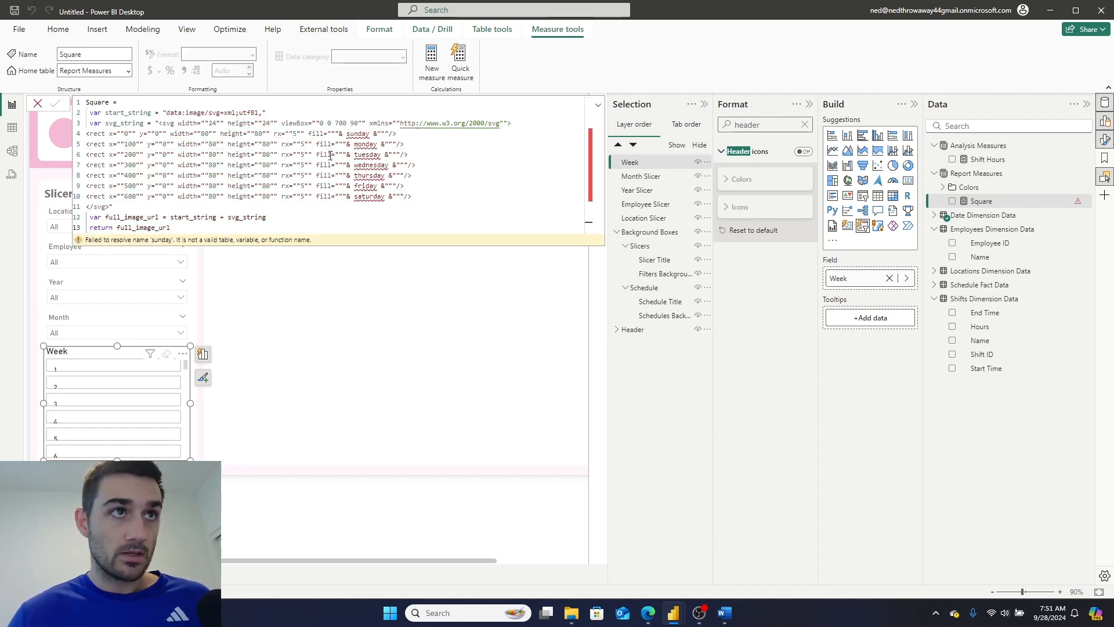
Replace the sunday fill reference in the Square measure's first rectangle with the [Pink Color] measure.
{"action": "double_click", "coordinate": [357, 134]}
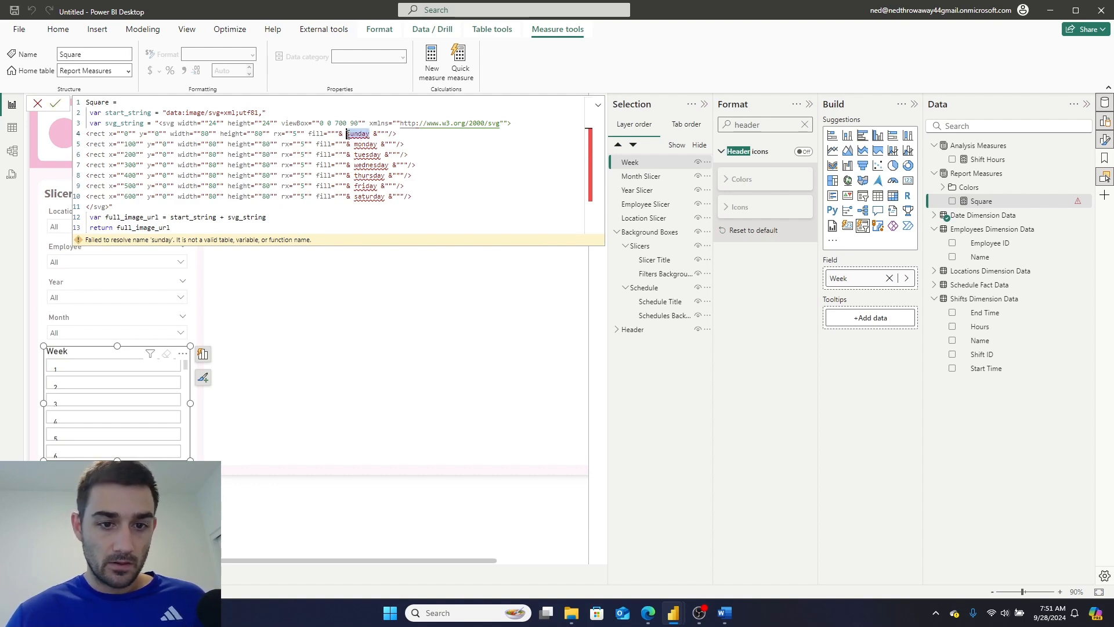
{"action": "type", "text": "[]"}
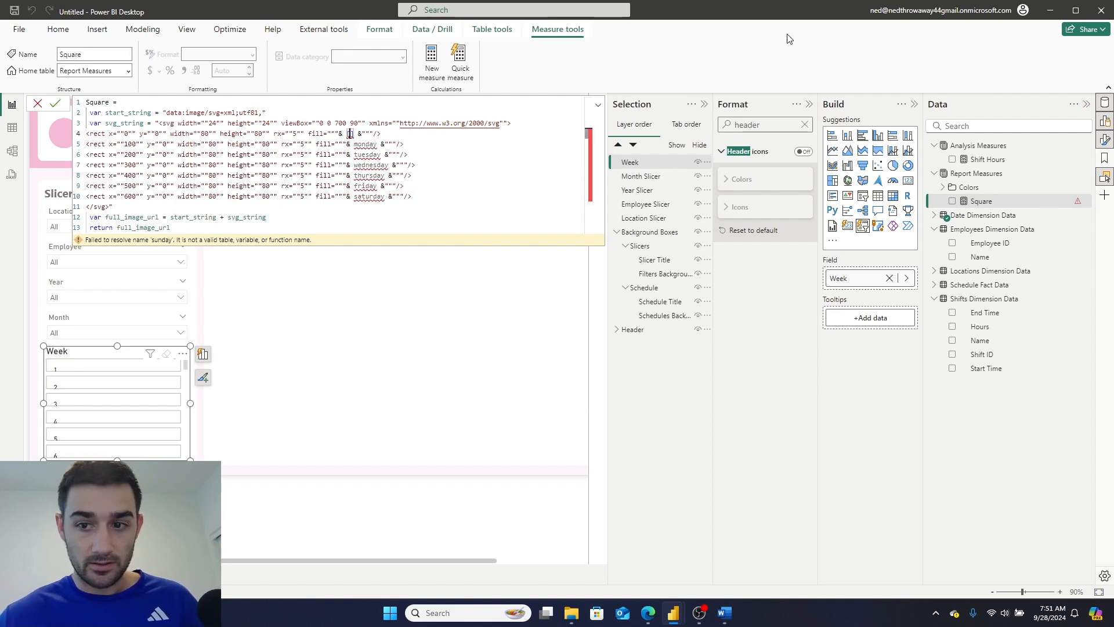
{"action": "left_click", "coordinate": [944, 186]}
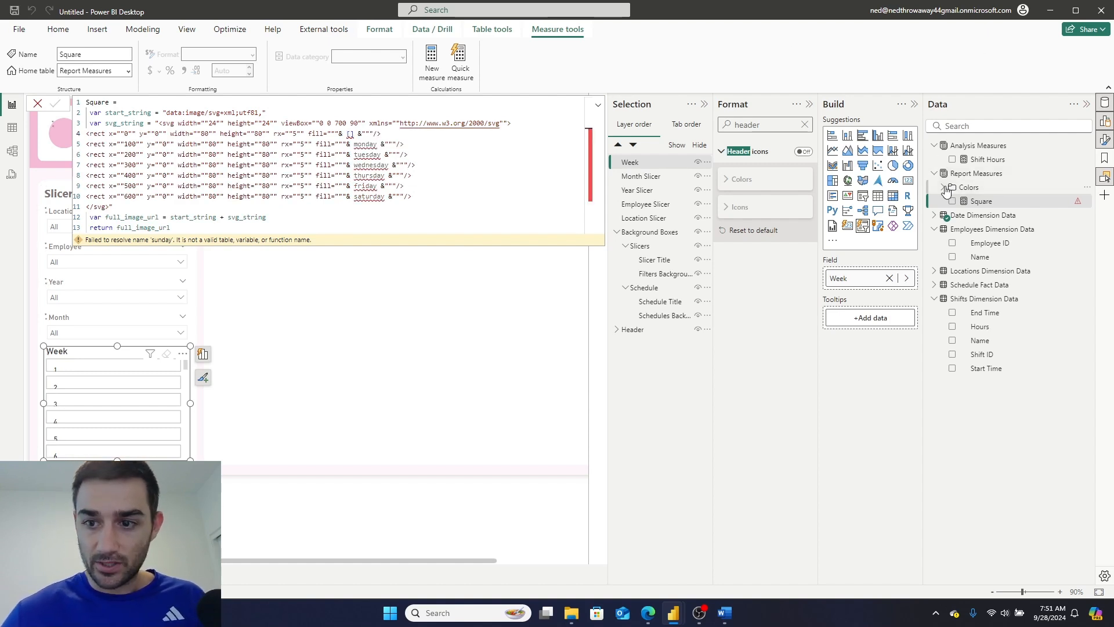
{"action": "left_click", "coordinate": [944, 187]}
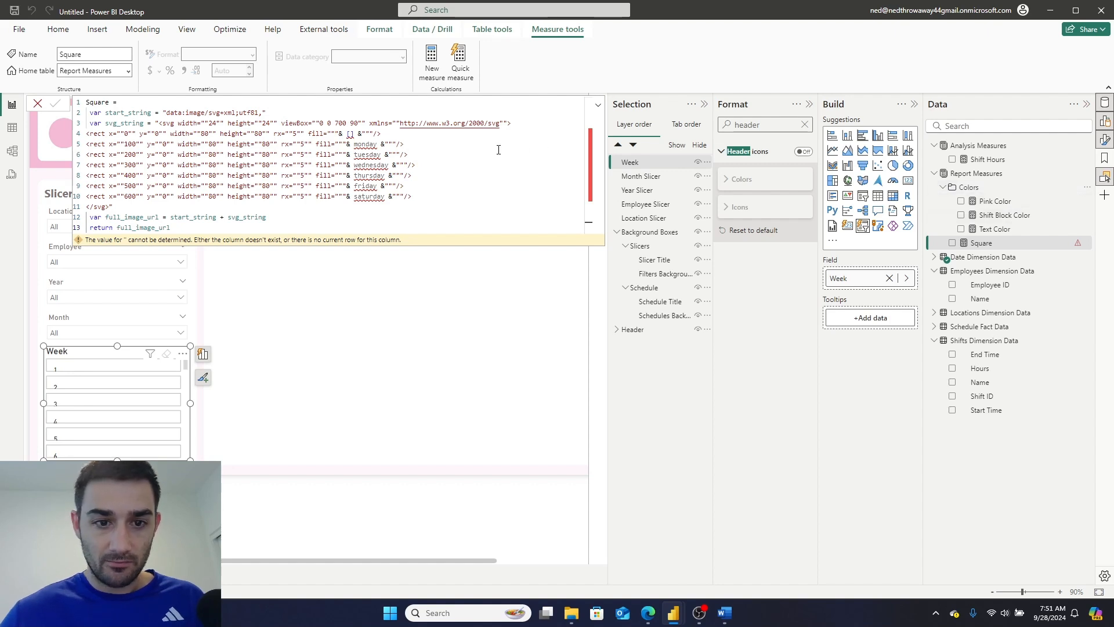
{"action": "left_click", "coordinate": [351, 134]}
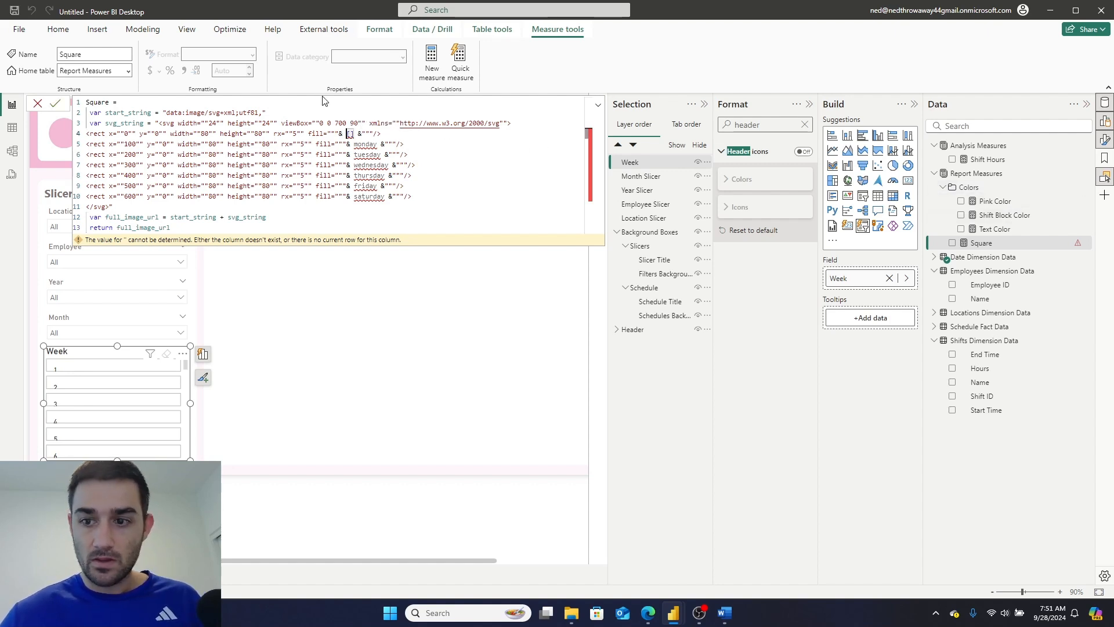
{"action": "type", "text": "pi"}
{"action": "key", "text": "BackSpace"}
{"action": "key", "text": "BackSpace"}
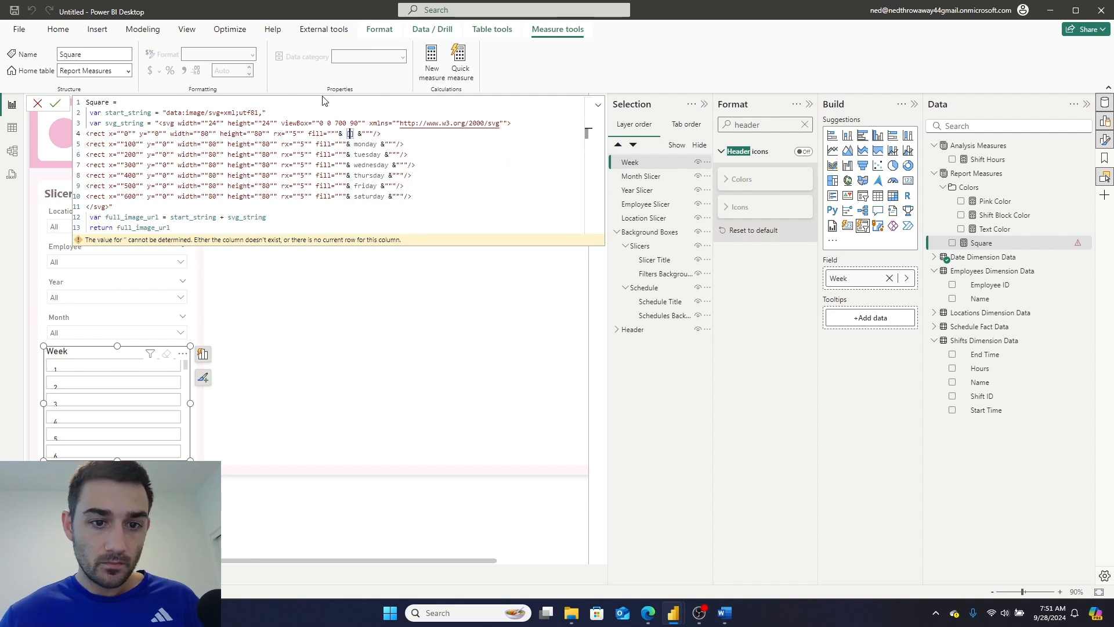
{"action": "type", "text": "pink"}
{"action": "key", "text": "Tab"}
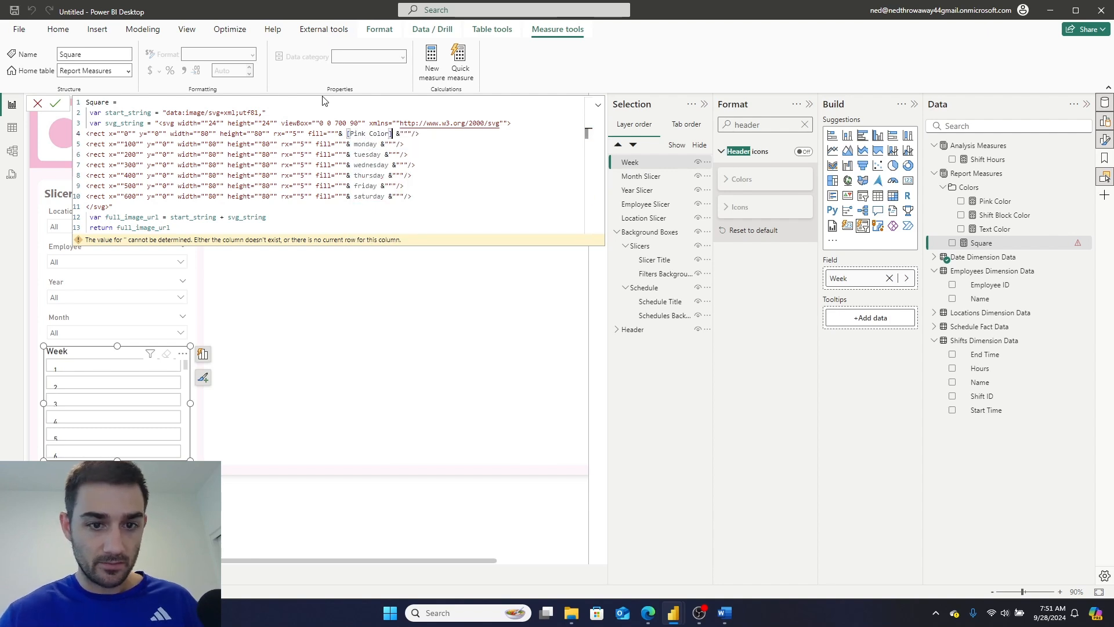
Replace the monday through saturday fill references in the Square measure with [Pink Color] and commit the measure.
{"action": "mouse_move", "coordinate": [393, 134]}
{"action": "left_mouse_down"}
{"action": "mouse_move", "coordinate": [347, 134]}
{"action": "mouse_move", "coordinate": [365, 144]}
{"action": "mouse_move", "coordinate": [351, 155]}
{"action": "mouse_move", "coordinate": [367, 165]}
{"action": "mouse_move", "coordinate": [351, 166]}
{"action": "mouse_move", "coordinate": [380, 175]}
{"action": "mouse_move", "coordinate": [353, 175]}
{"action": "mouse_move", "coordinate": [361, 197]}
{"action": "left_mouse_up"}
{"action": "type", "text": "[Pink Color]"}
{"action": "type", "text": "[Pink Color]"}
{"action": "type", "text": "[Pink Color]"}
{"action": "type", "text": "[Pink Color]"}
{"action": "type", "text": "[Pink Color]"}
{"action": "type", "text": "[Pink Color]"}
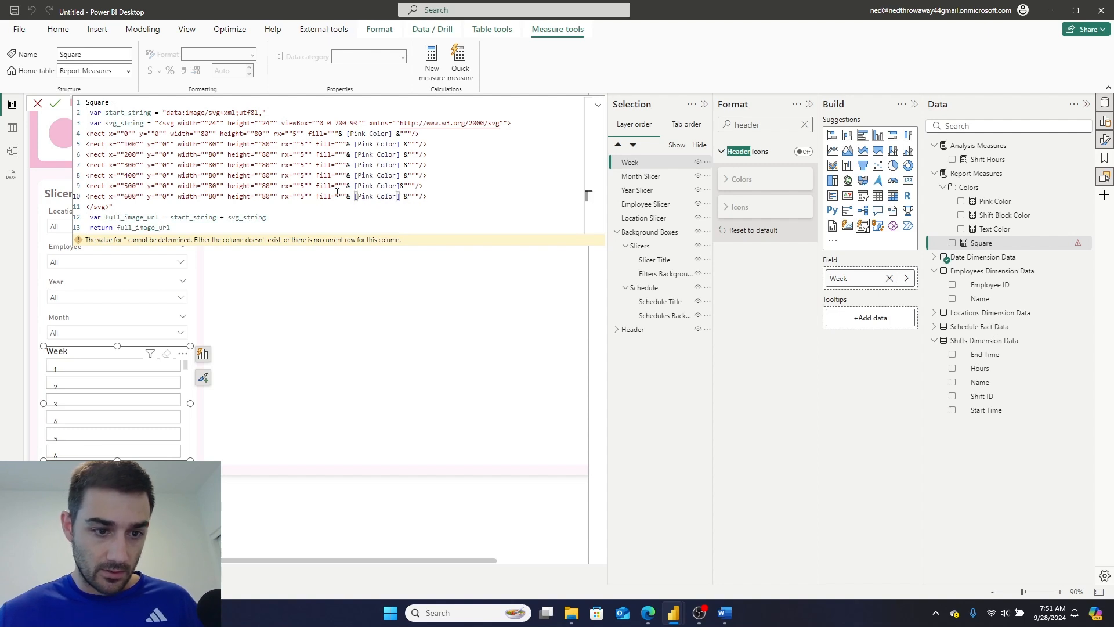
{"action": "left_click", "coordinate": [56, 103]}
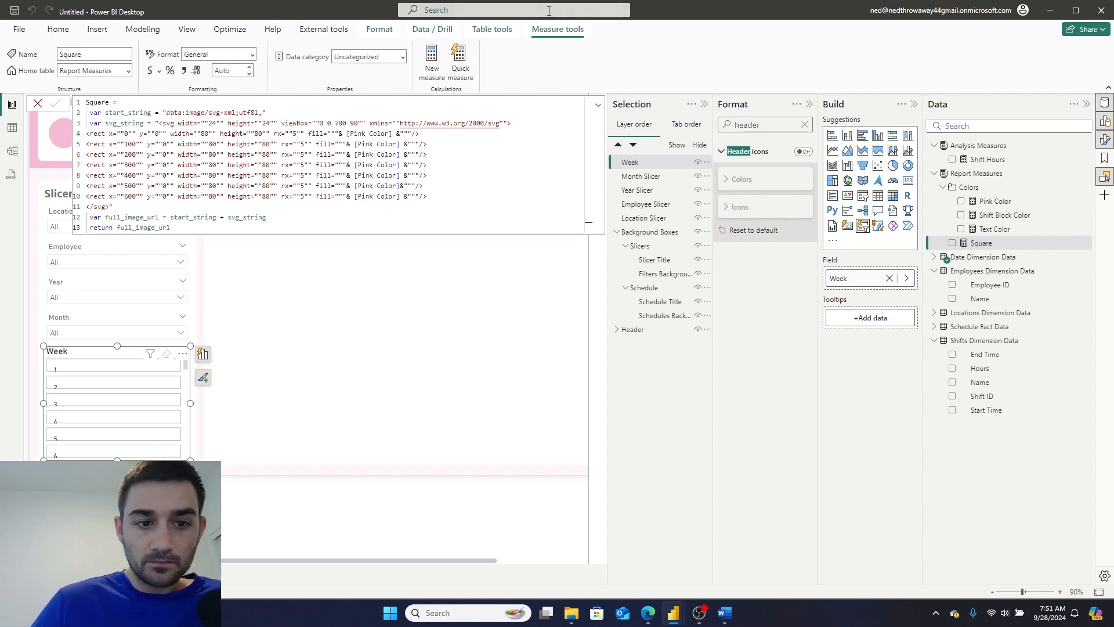
Check the Square measure's data category and format options in report view and review its start_string, svg_string and full_image_url variables.
{"action": "left_click", "coordinate": [404, 57]}
{"action": "left_click", "coordinate": [406, 59]}
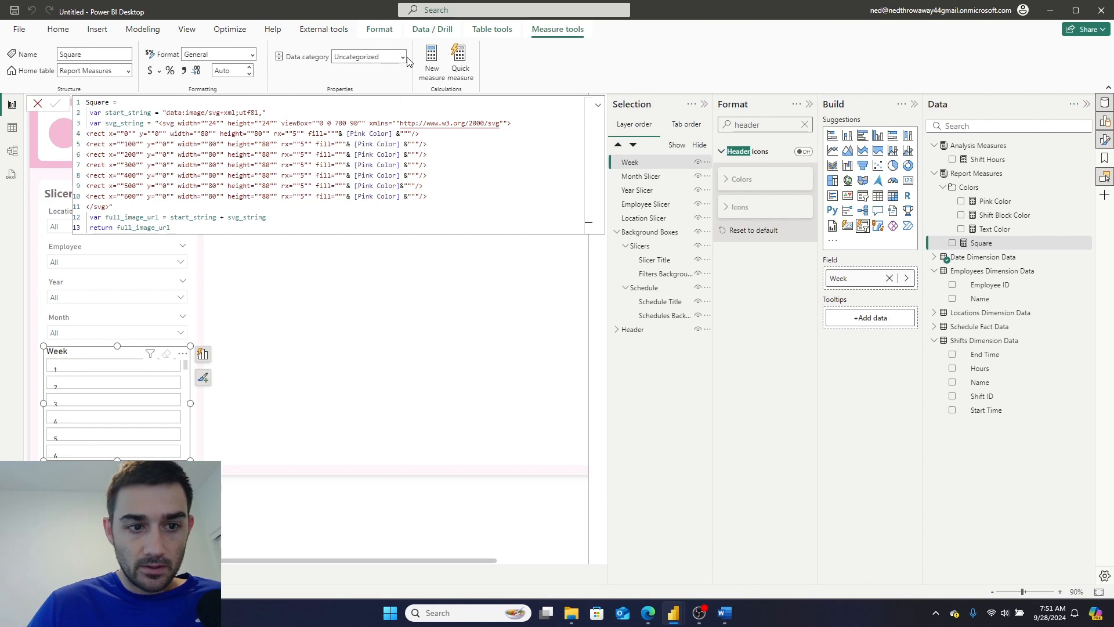
{"action": "left_click", "coordinate": [174, 221]}
{"action": "left_click", "coordinate": [293, 213]}
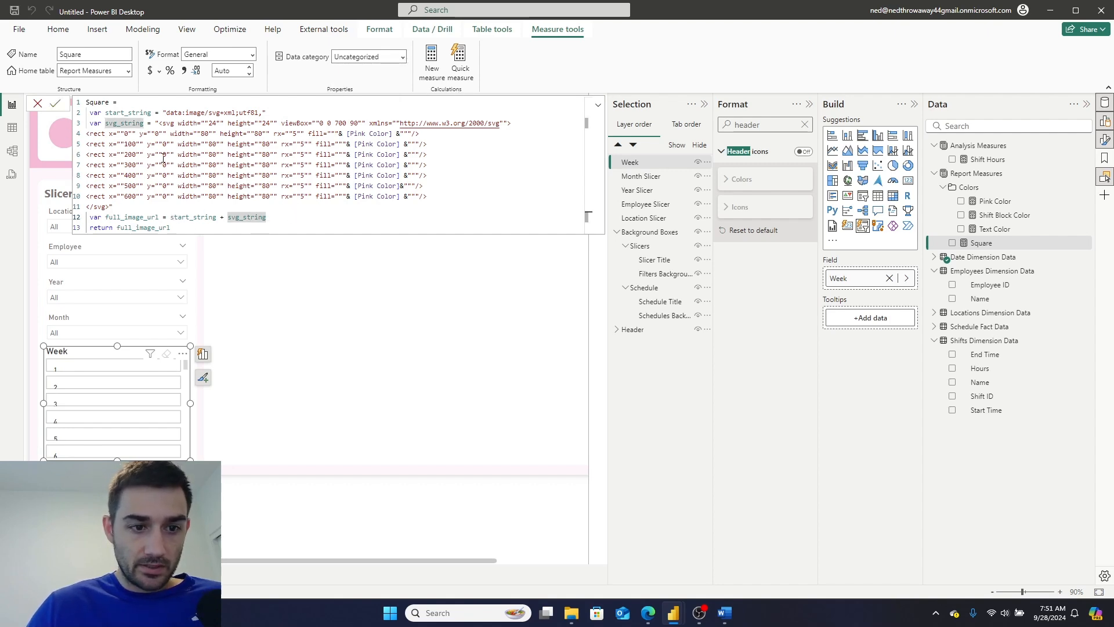
{"action": "left_click", "coordinate": [254, 113]}
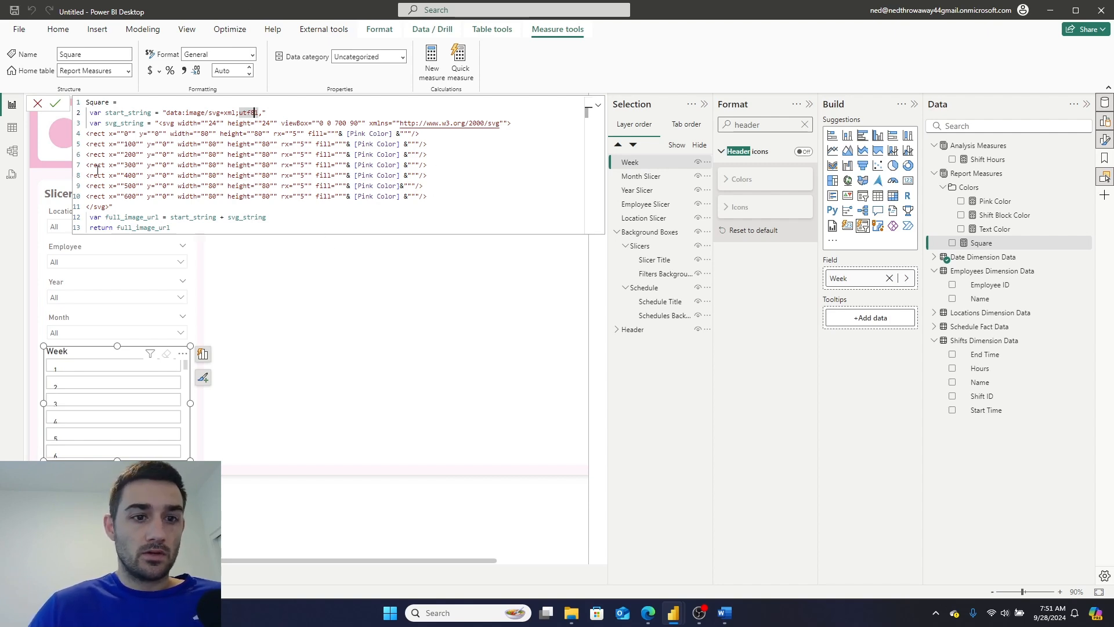
{"action": "left_click", "coordinate": [253, 54]}
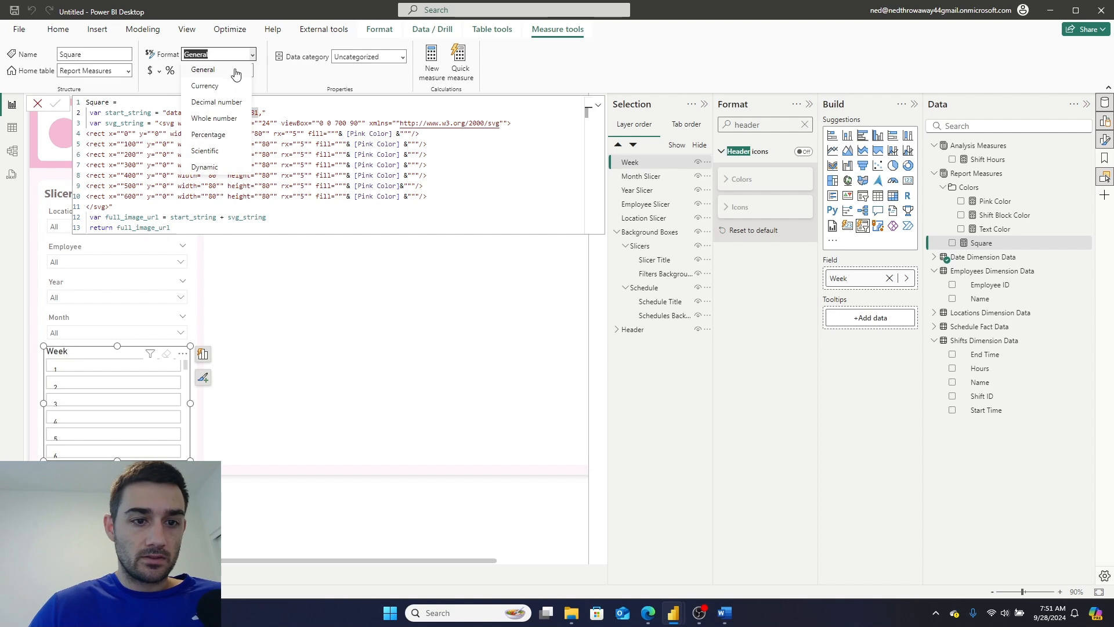
{"action": "left_click", "coordinate": [166, 46]}
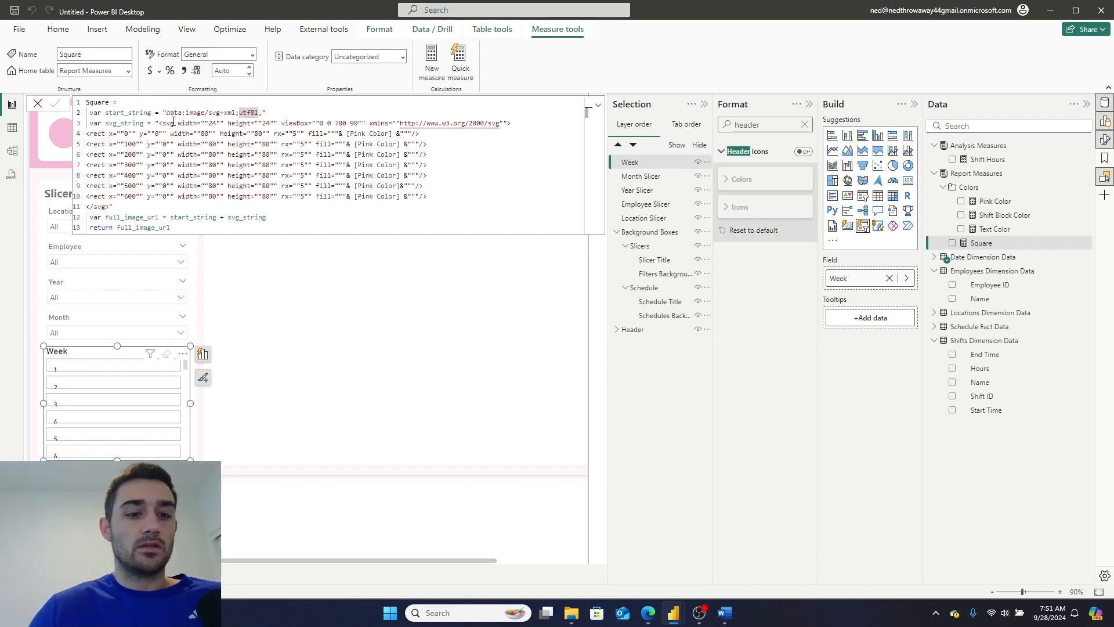
{"action": "left_click_drag", "start_coordinate": [301, 200], "coordinate": [165, 123]}
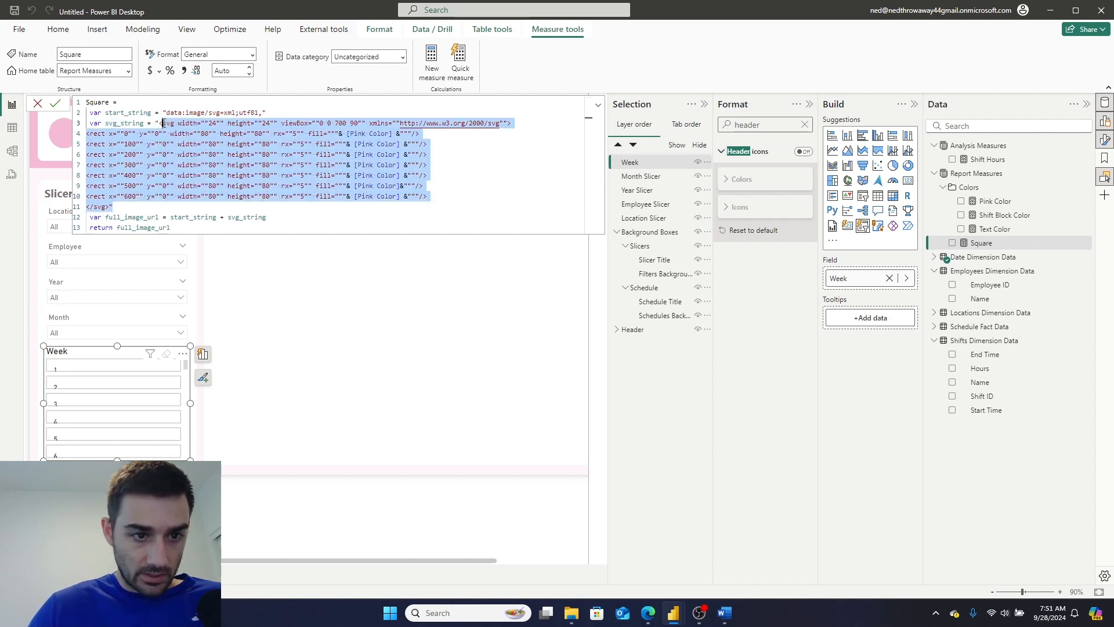
{"action": "left_click", "coordinate": [163, 112]}
{"action": "left_click", "coordinate": [153, 221]}
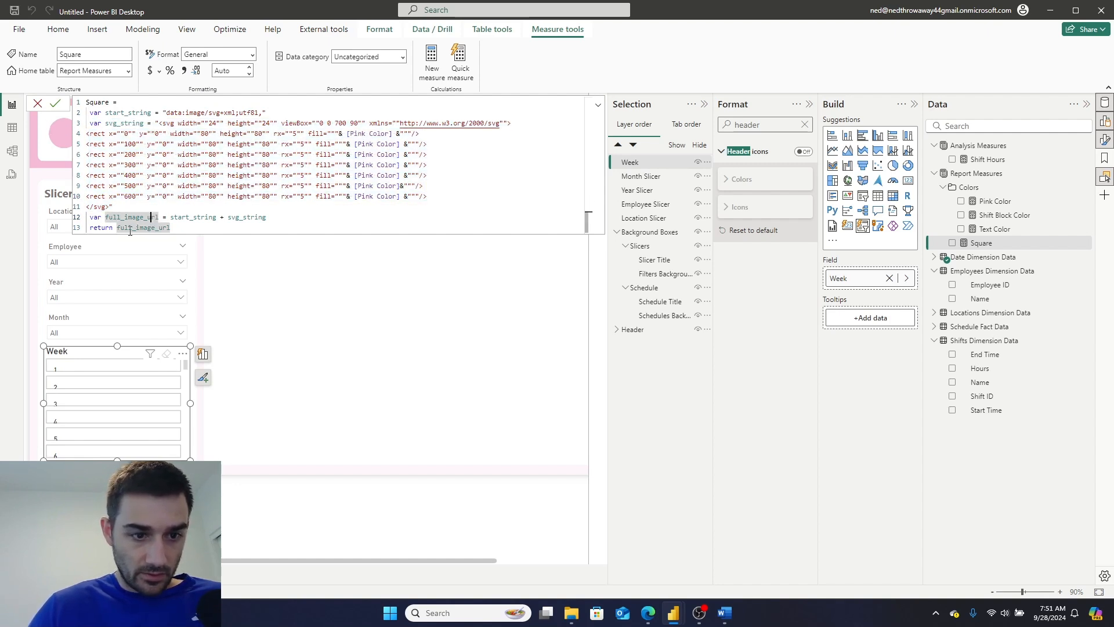
{"action": "left_click", "coordinate": [94, 217]}
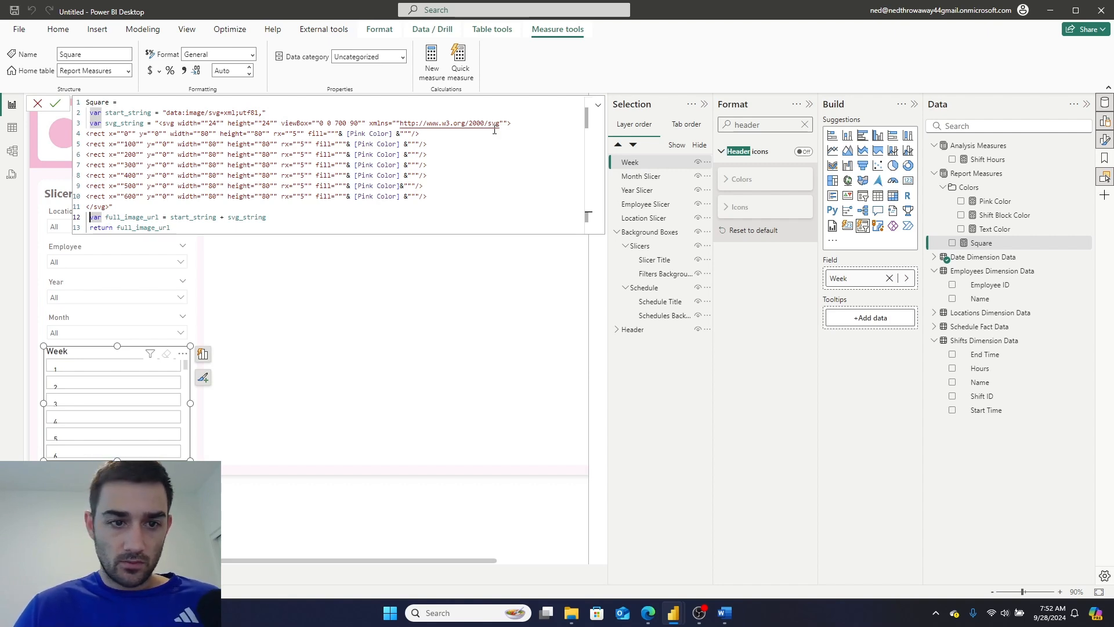
Recommit the Square measure in model view, and check its format and data category options in table view.
{"action": "left_click", "coordinate": [10, 128]}
{"action": "left_click", "coordinate": [13, 154]}
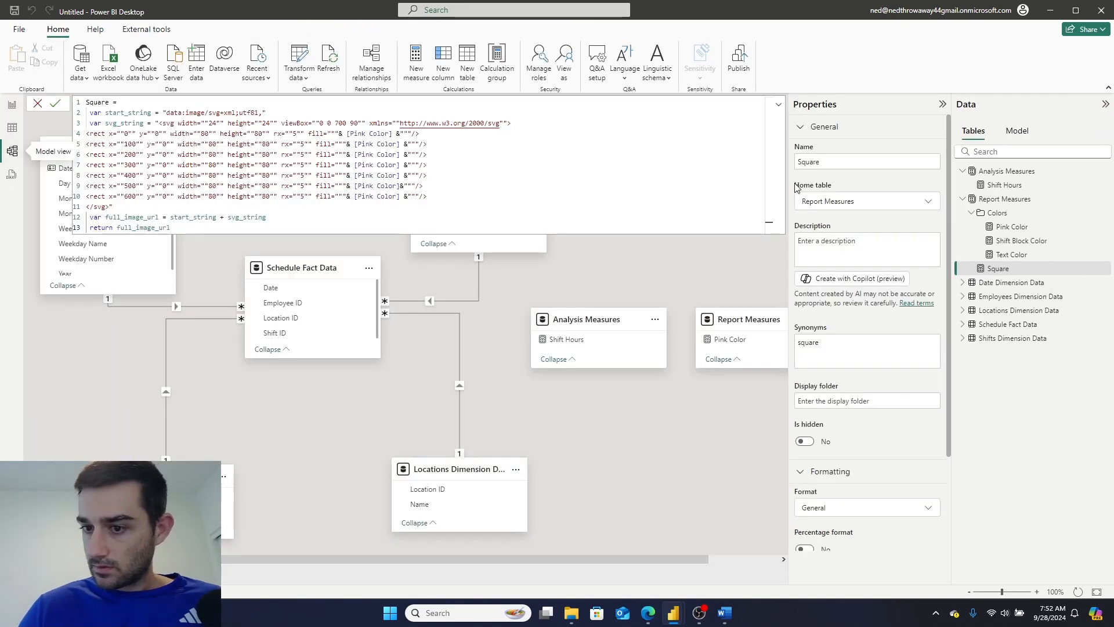
{"action": "left_click", "coordinate": [54, 105]}
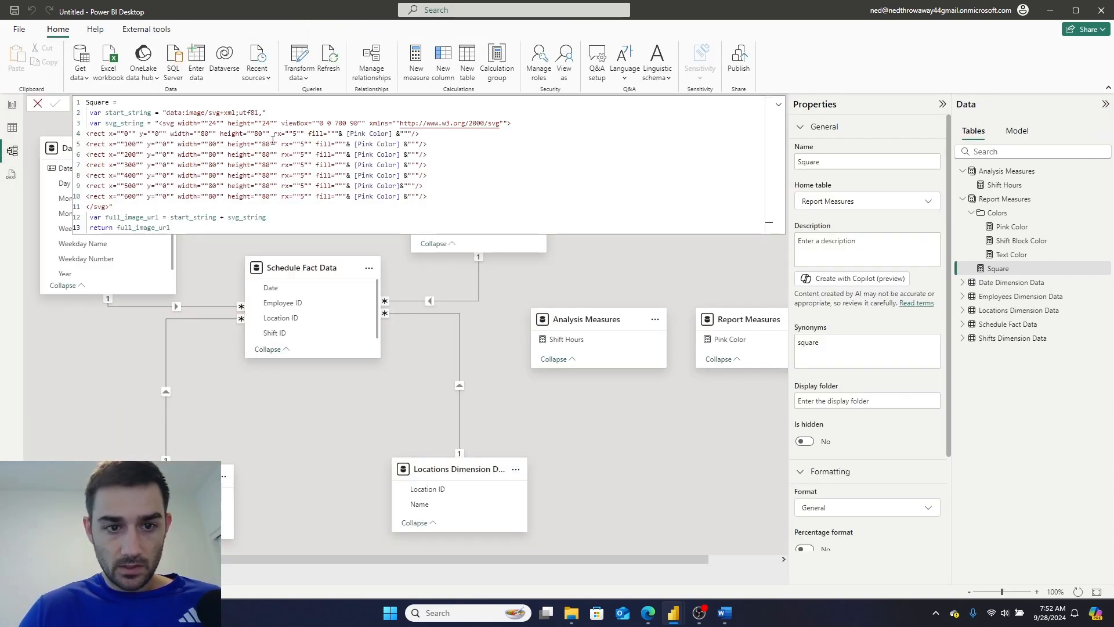
{"action": "left_click", "coordinate": [10, 127]}
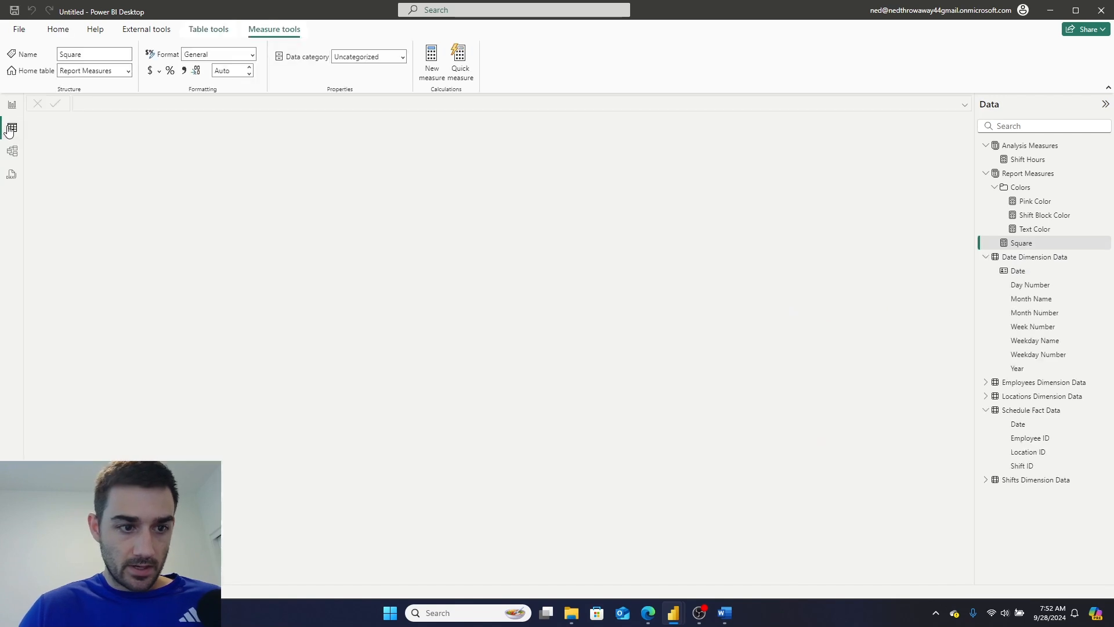
{"action": "left_click", "coordinate": [241, 52]}
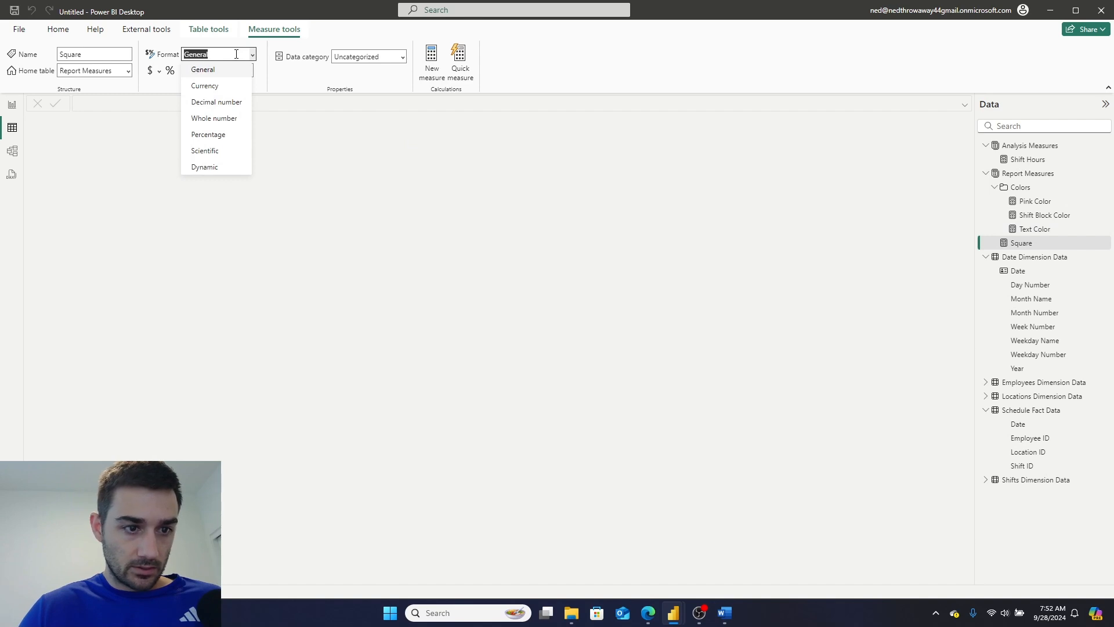
{"action": "left_click", "coordinate": [299, 76]}
{"action": "left_click", "coordinate": [389, 58]}
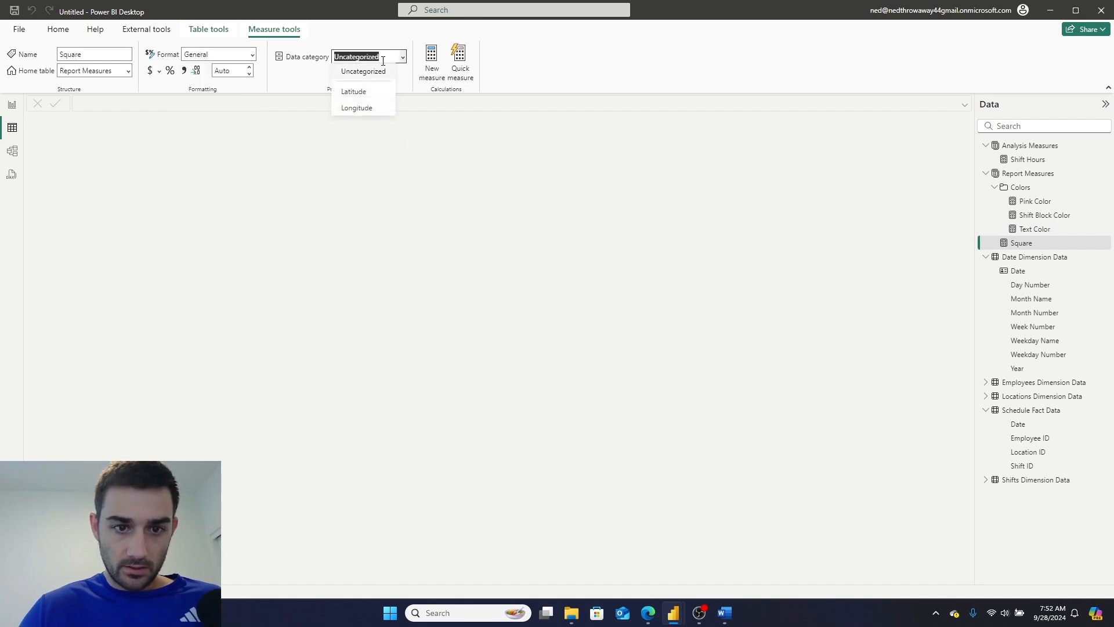
{"action": "left_click", "coordinate": [669, 78]}
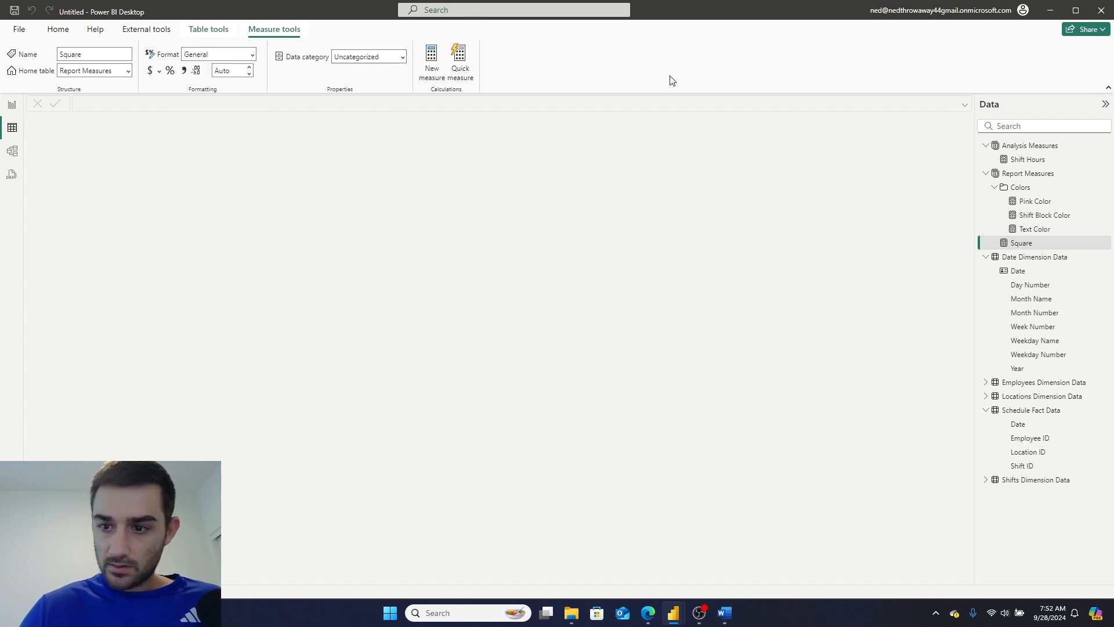
Copy the Square measure's code from the start_string variable through the return line, discarding any edits to Square.
{"action": "left_click", "coordinate": [1022, 242]}
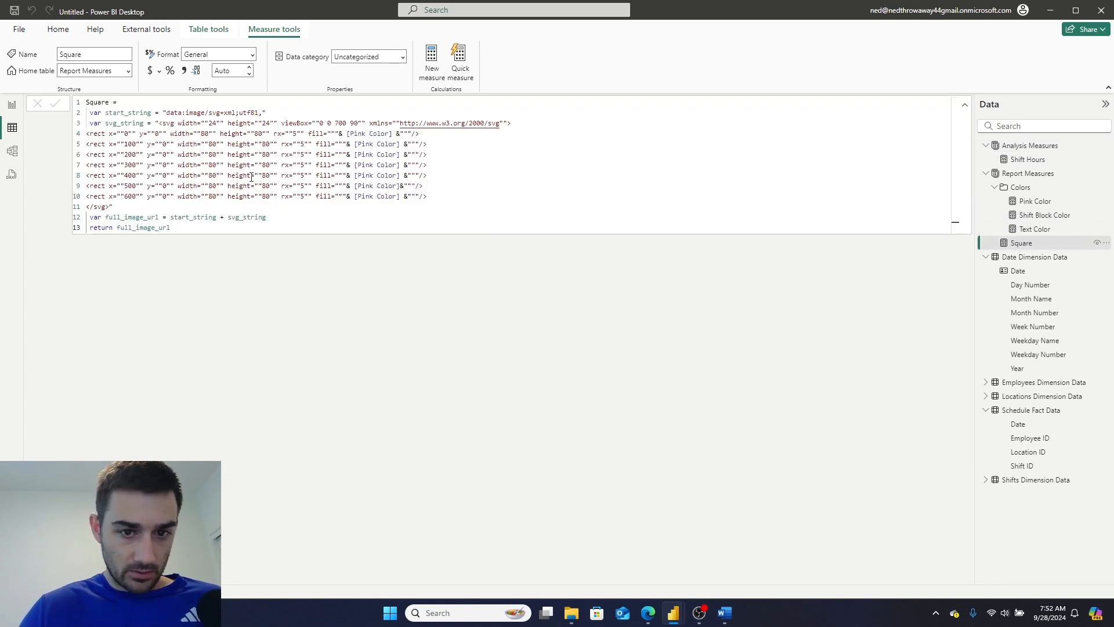
{"action": "left_click_drag", "start_coordinate": [232, 110], "coordinate": [229, 182]}
{"action": "left_click", "coordinate": [228, 184]}
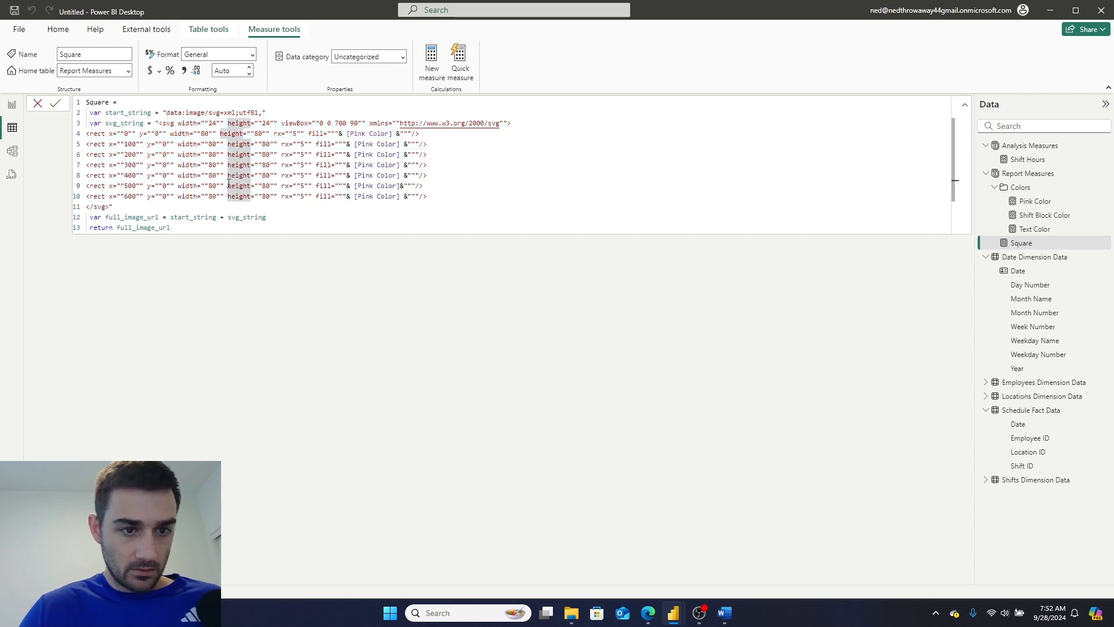
{"action": "left_click_drag", "start_coordinate": [183, 227], "coordinate": [80, 116]}
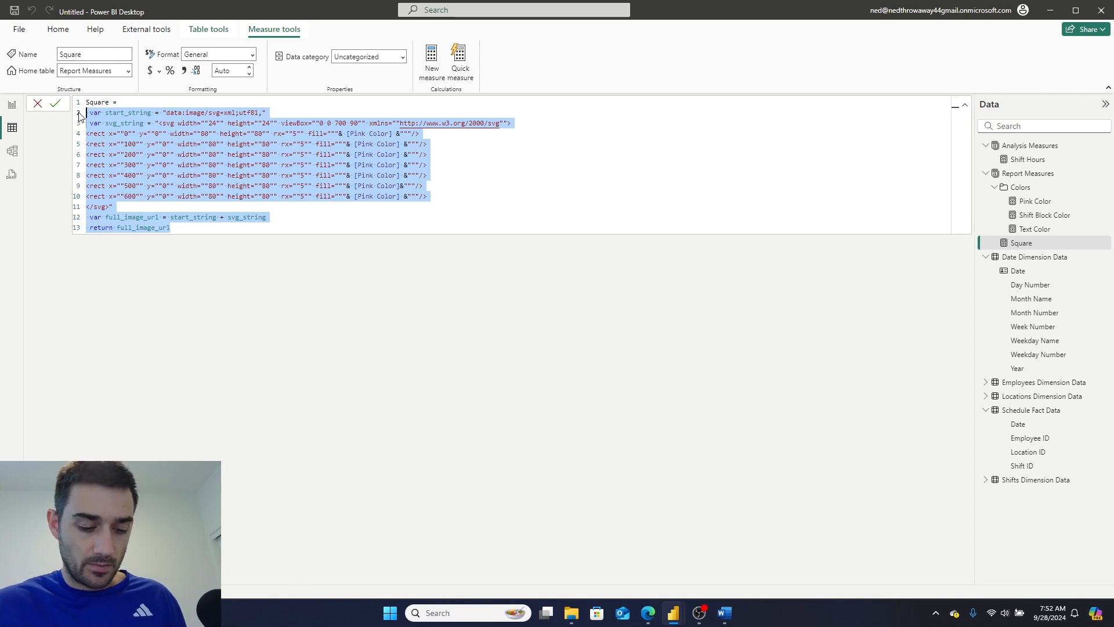
{"action": "key", "text": "ctrl+x"}
{"action": "left_click", "coordinate": [37, 103]}
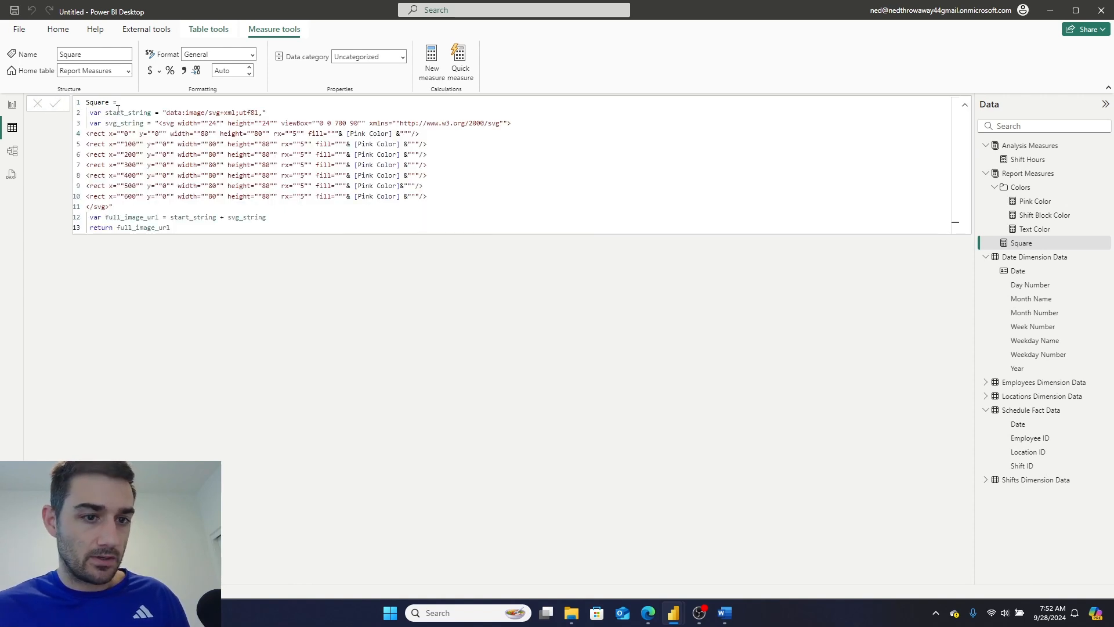
Create and commit a new measure in the Report Measures table with an empty text string as its formula.
{"action": "left_click", "coordinate": [431, 58]}
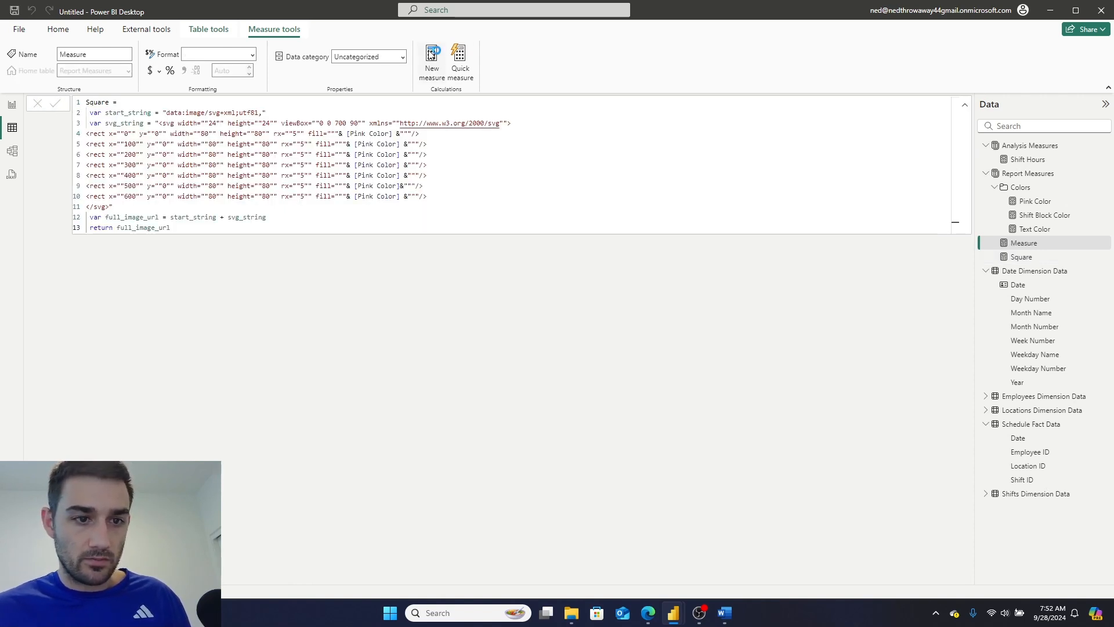
{"action": "key", "text": "Escape"}
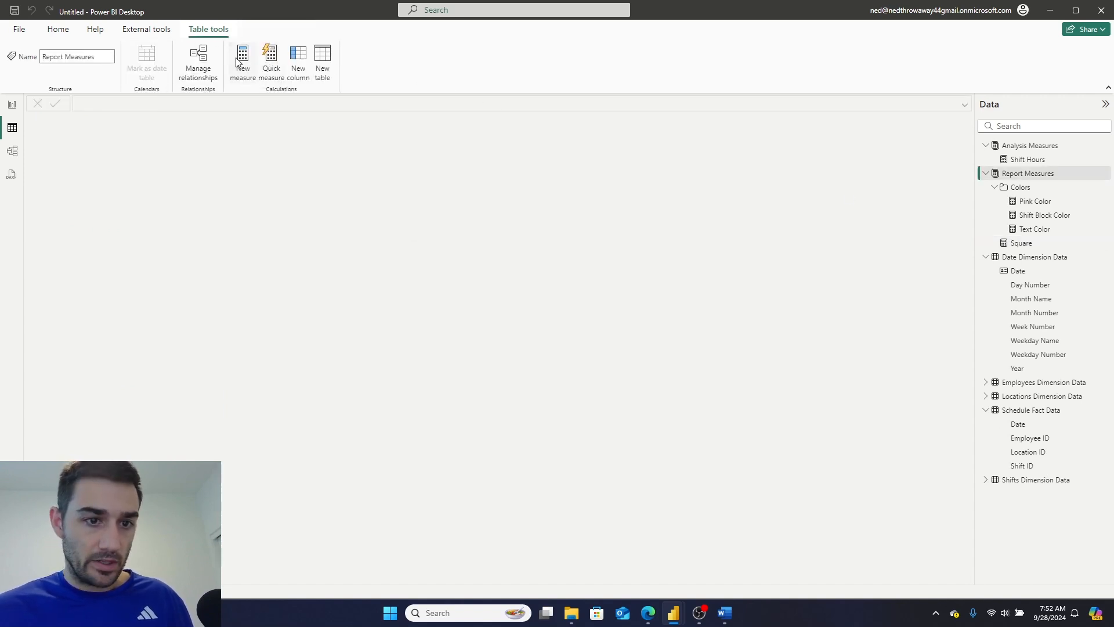
{"action": "left_click", "coordinate": [183, 101]}
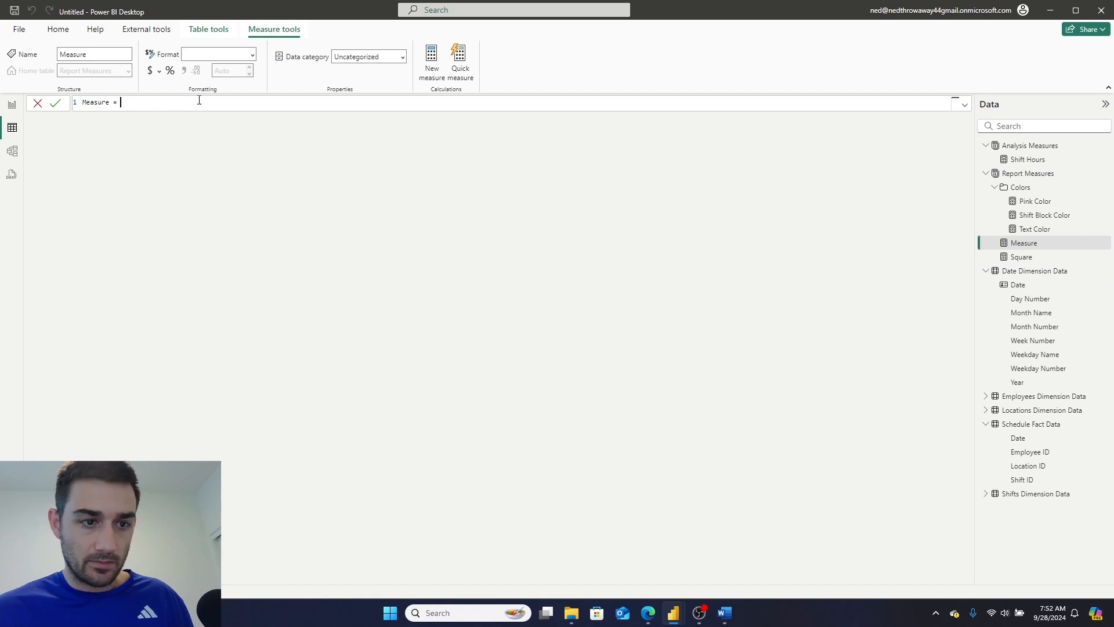
{"action": "type", "text": "\"\""}
{"action": "left_click", "coordinate": [54, 105]}
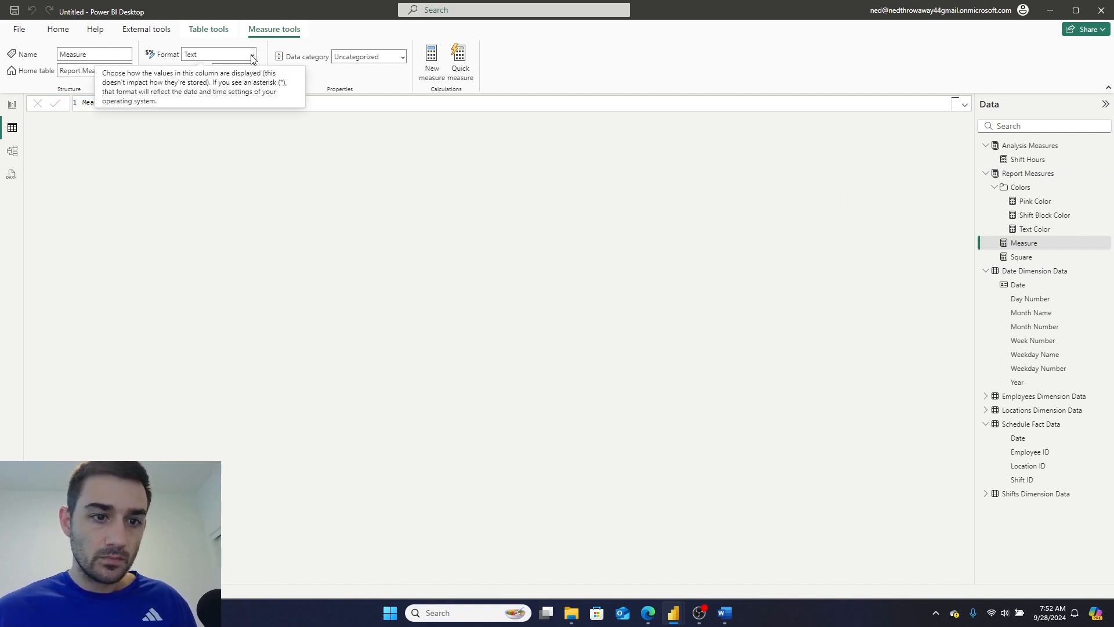
Set the new measure's data category to Image URL.
{"action": "left_click", "coordinate": [403, 57]}
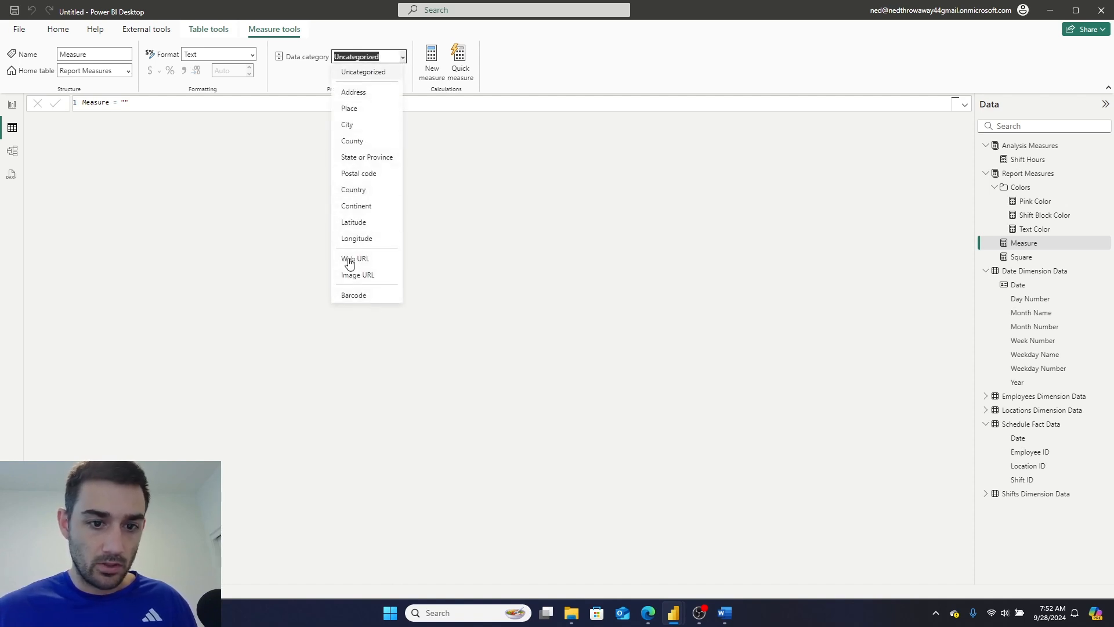
{"action": "left_click", "coordinate": [227, 203]}
{"action": "key", "text": "i"}
Replace the new measure's empty string with the SVG code copied from Square, commit it and check its format setting.
{"action": "left_click", "coordinate": [142, 103]}
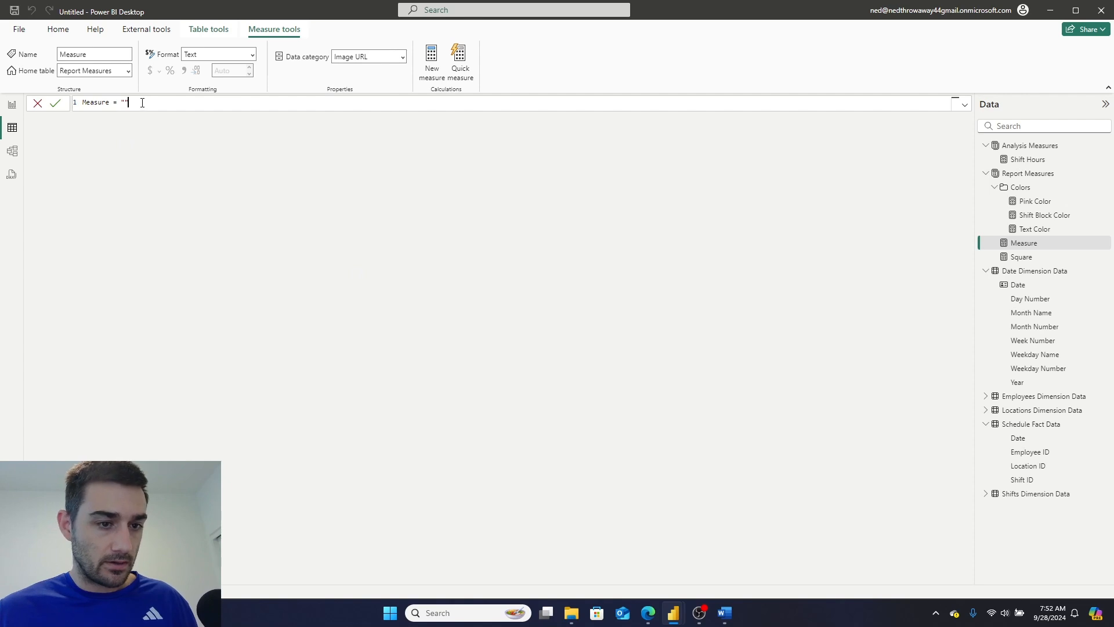
{"action": "key", "text": "ctrl+v"}
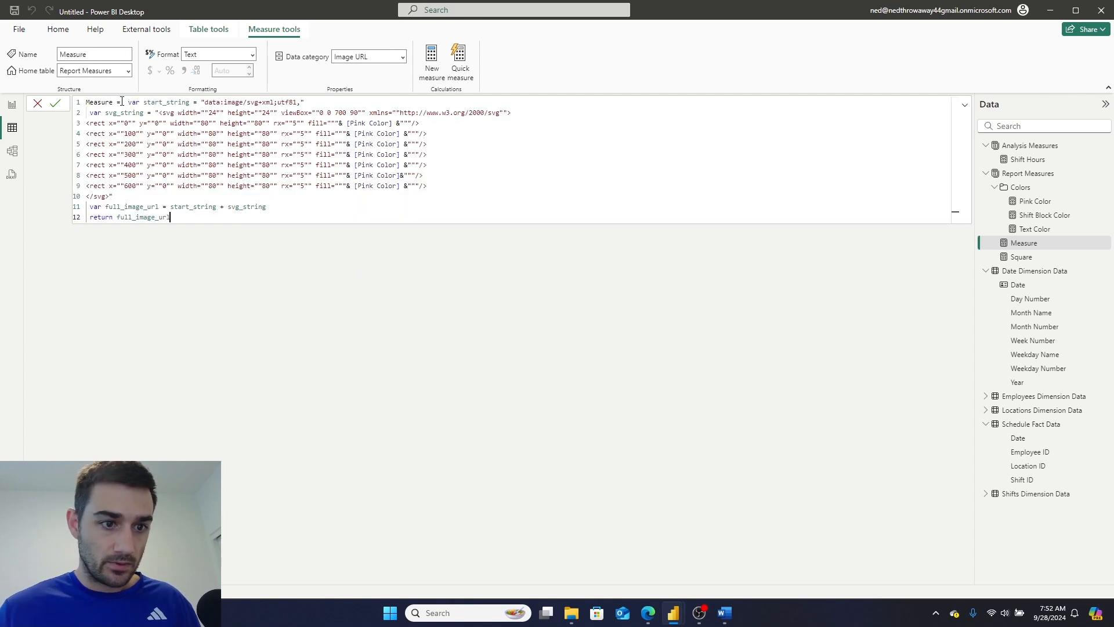
{"action": "left_click", "coordinate": [55, 103]}
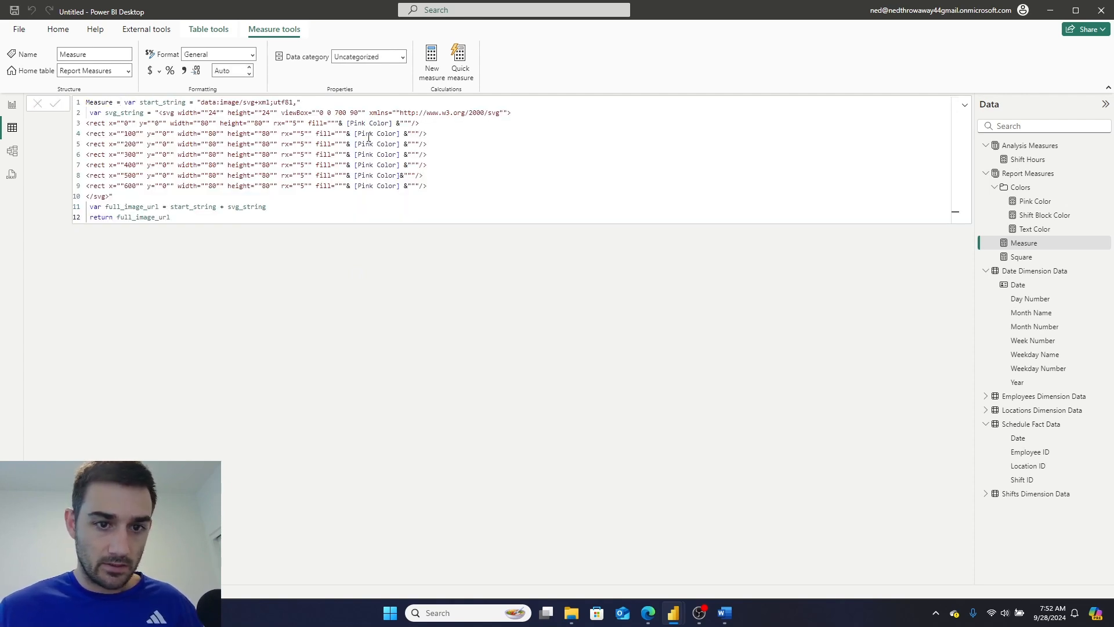
{"action": "left_click", "coordinate": [252, 55]}
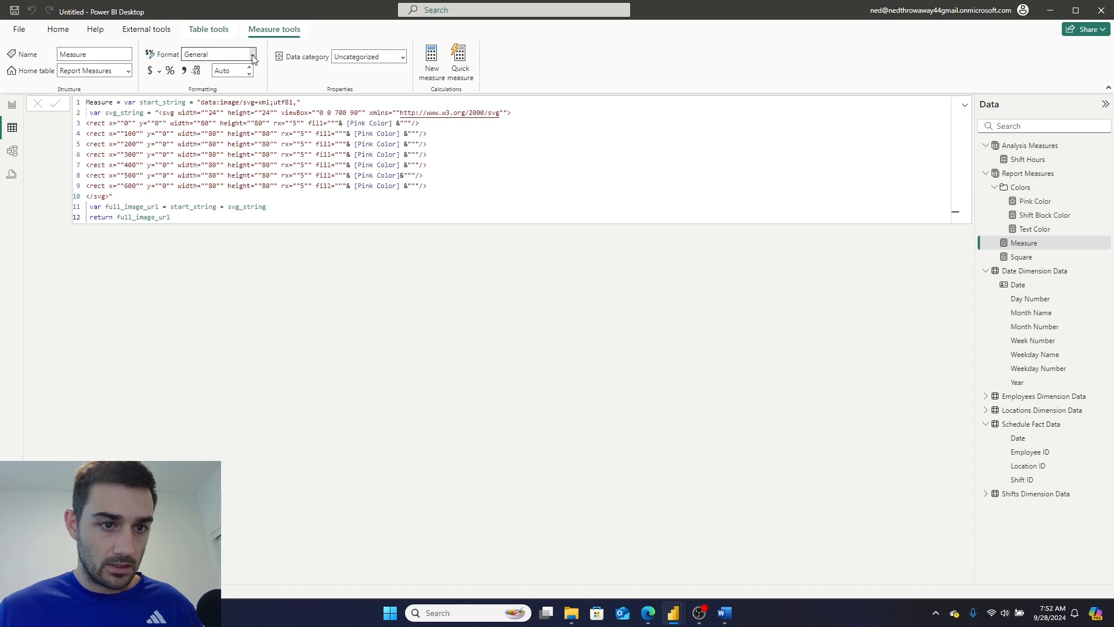
{"action": "left_click", "coordinate": [340, 165]}
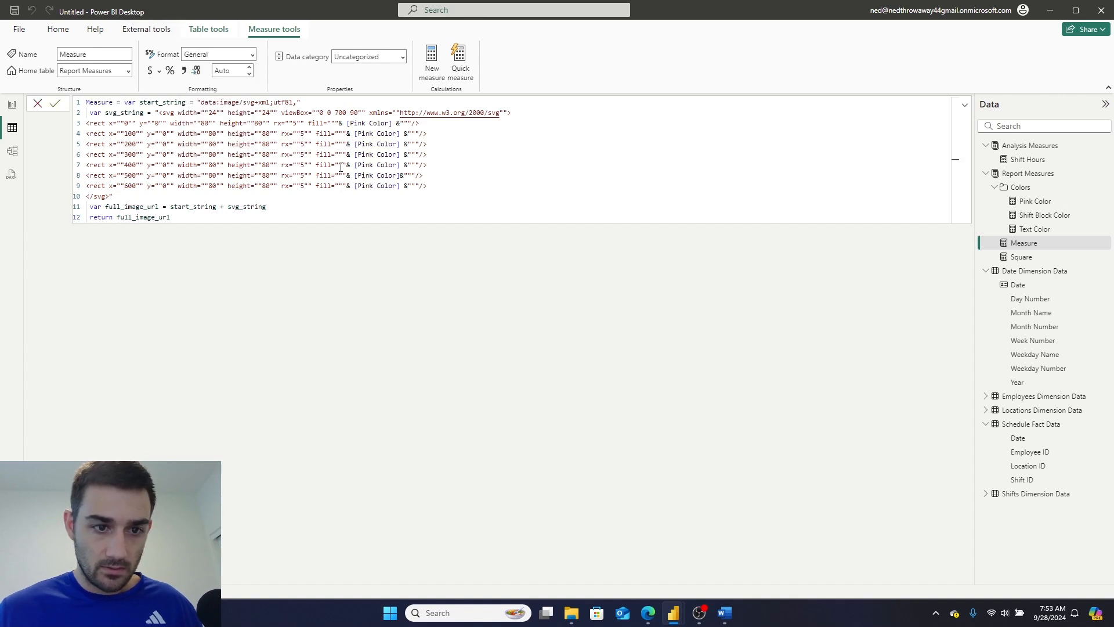
Move the start_string variable onto its own line below a blank line and remove the leading space before the svg_string declaration.
{"action": "left_click", "coordinate": [124, 102]}
{"action": "key", "text": "shift+Return"}
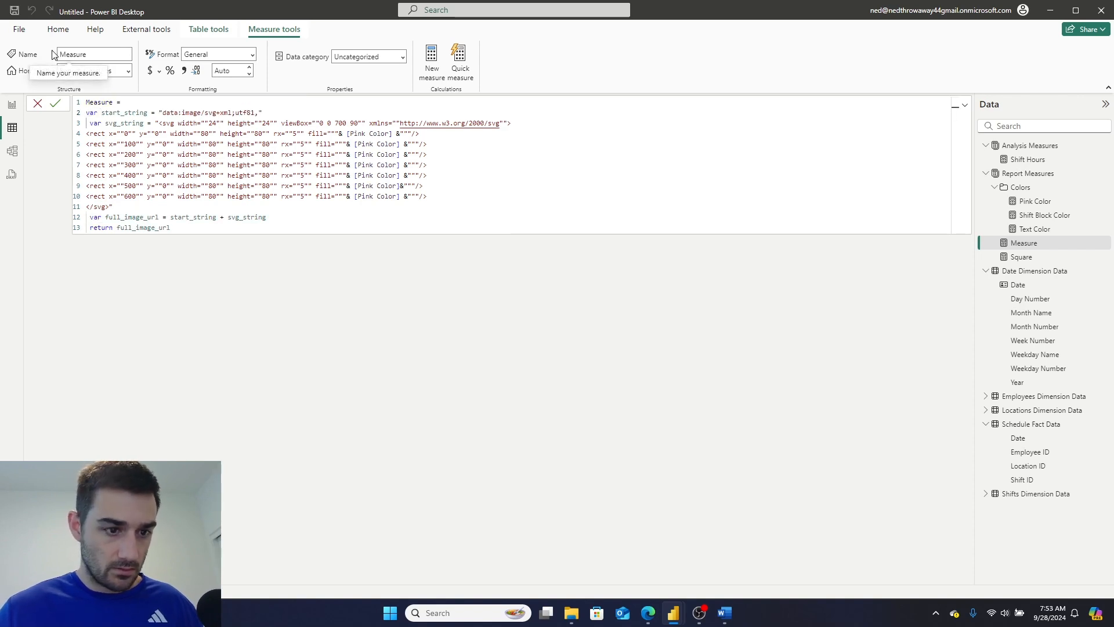
{"action": "key", "text": "shift+Return"}
{"action": "key", "text": "Down"}
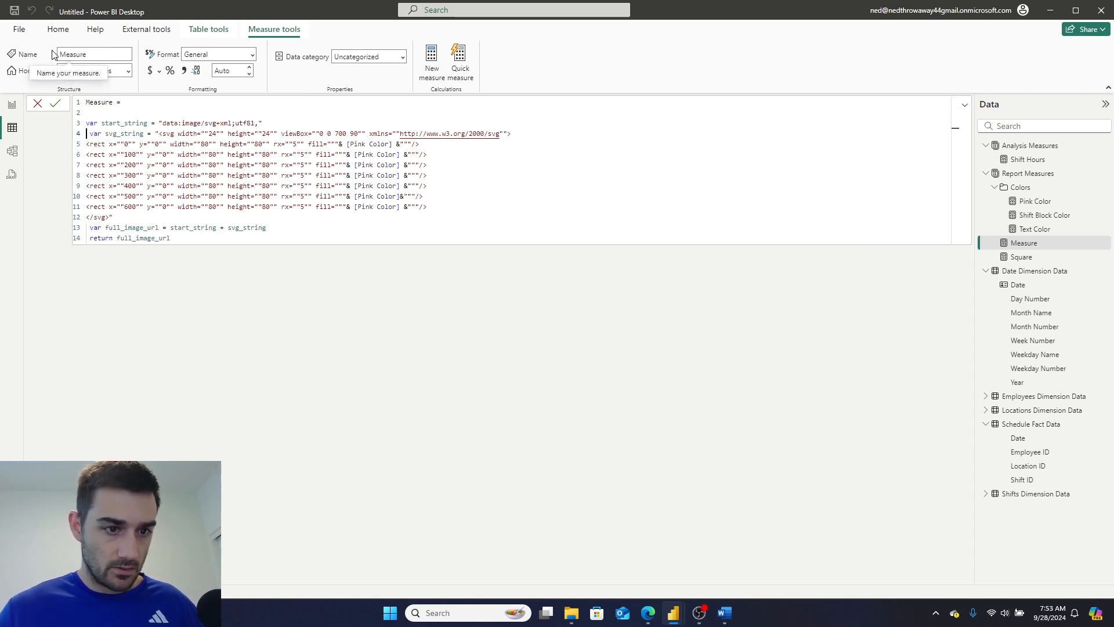
{"action": "key", "text": "BackSpace"}
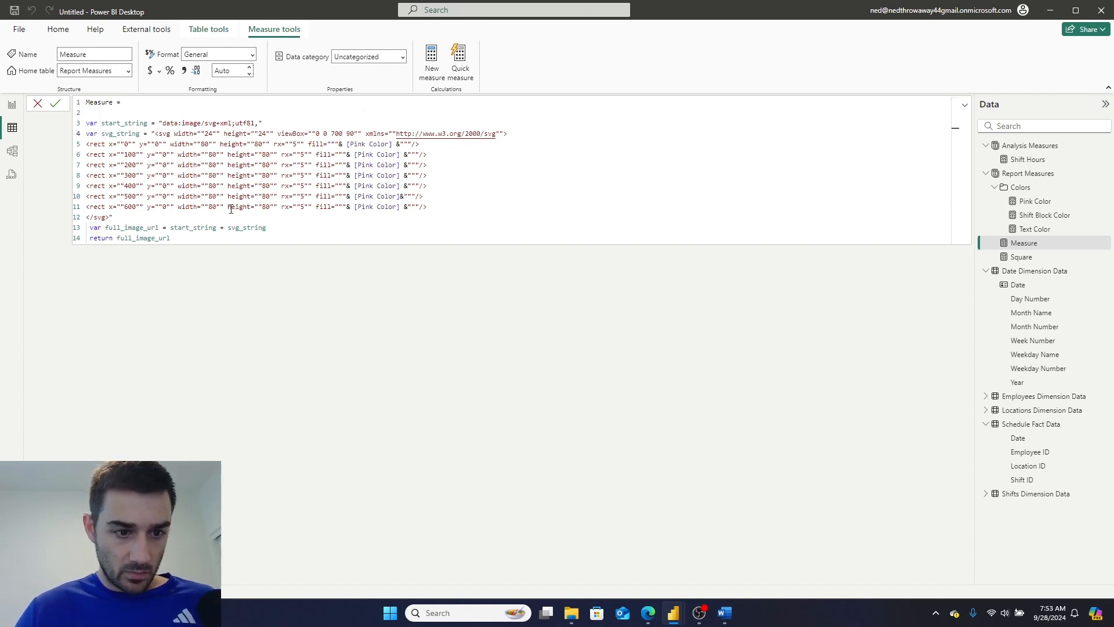
Change the new measure's return expression from full_image_url to svg_string and commit the measure.
{"action": "double_click", "coordinate": [274, 229]}
{"action": "left_click_drag", "start_coordinate": [255, 233], "coordinate": [108, 228]}
{"action": "left_click", "coordinate": [235, 238]}
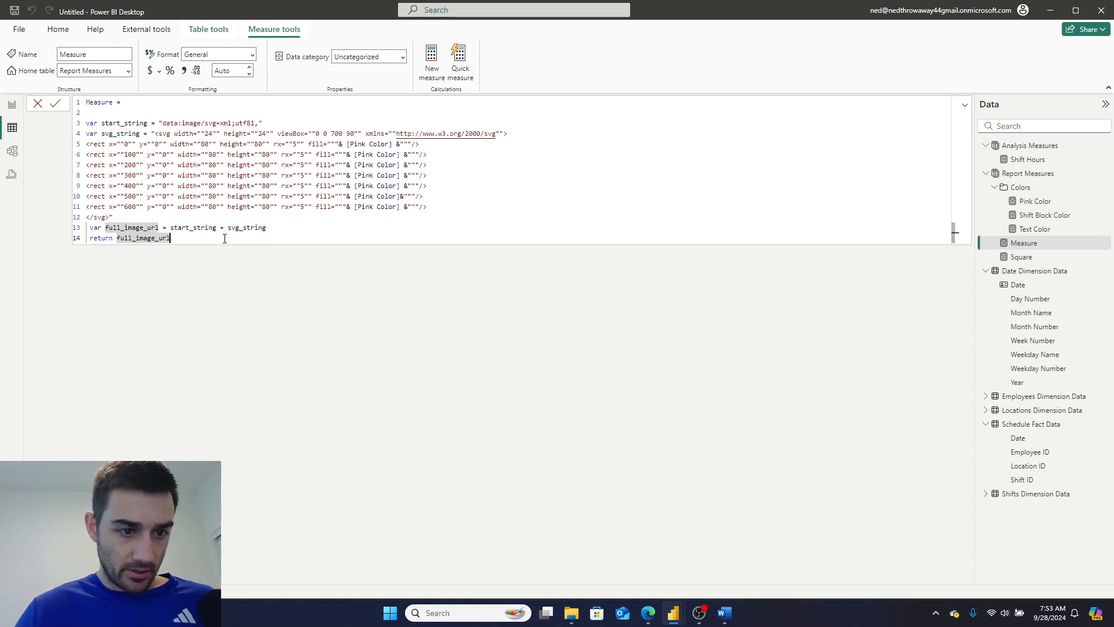
{"action": "left_click_drag", "start_coordinate": [189, 238], "coordinate": [124, 238]}
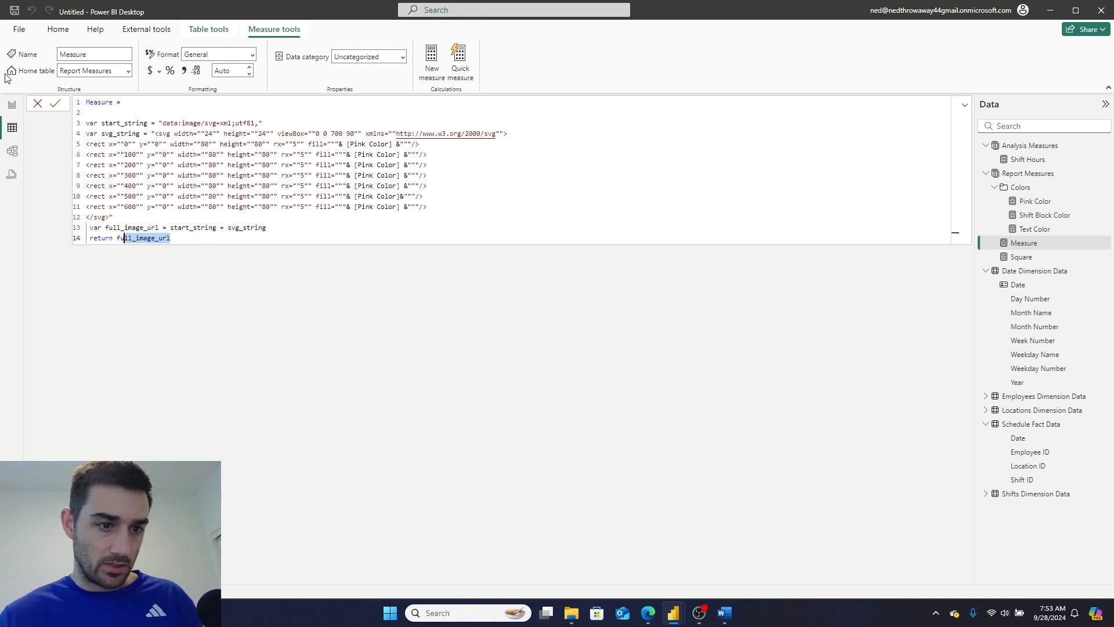
{"action": "key", "text": "BackSpace"}
{"action": "key", "text": "BackSpace"}
{"action": "key", "text": "BackSpace"}
{"action": "type", "text": "sta"}
{"action": "key", "text": "BackSpace"}
{"action": "key", "text": "BackSpace"}
{"action": "type", "text": "vg"}
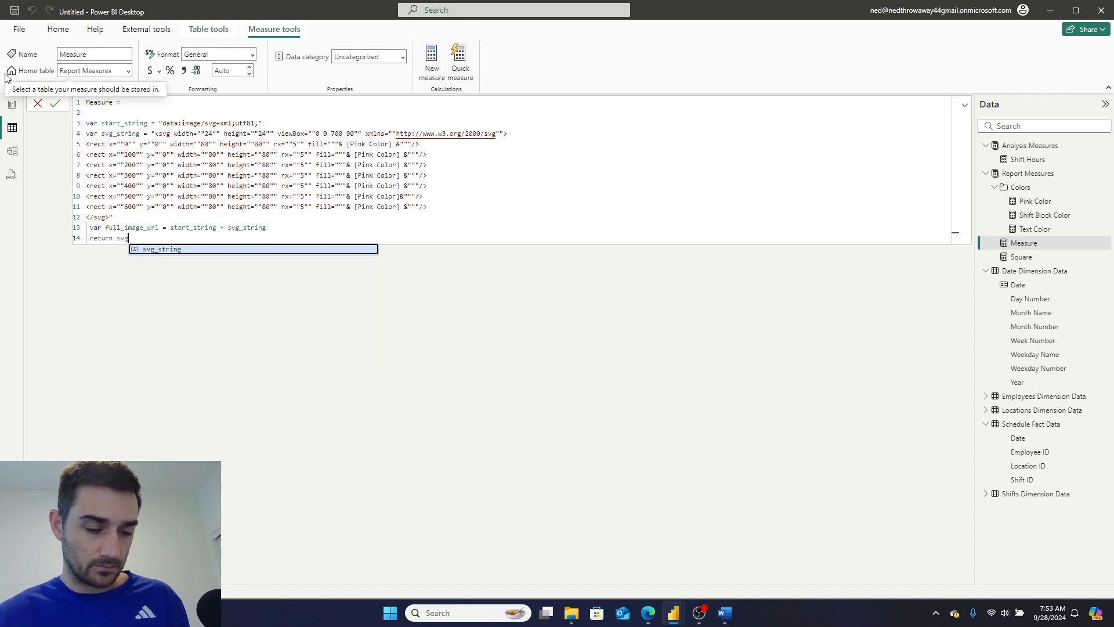
{"action": "key", "text": "Tab"}
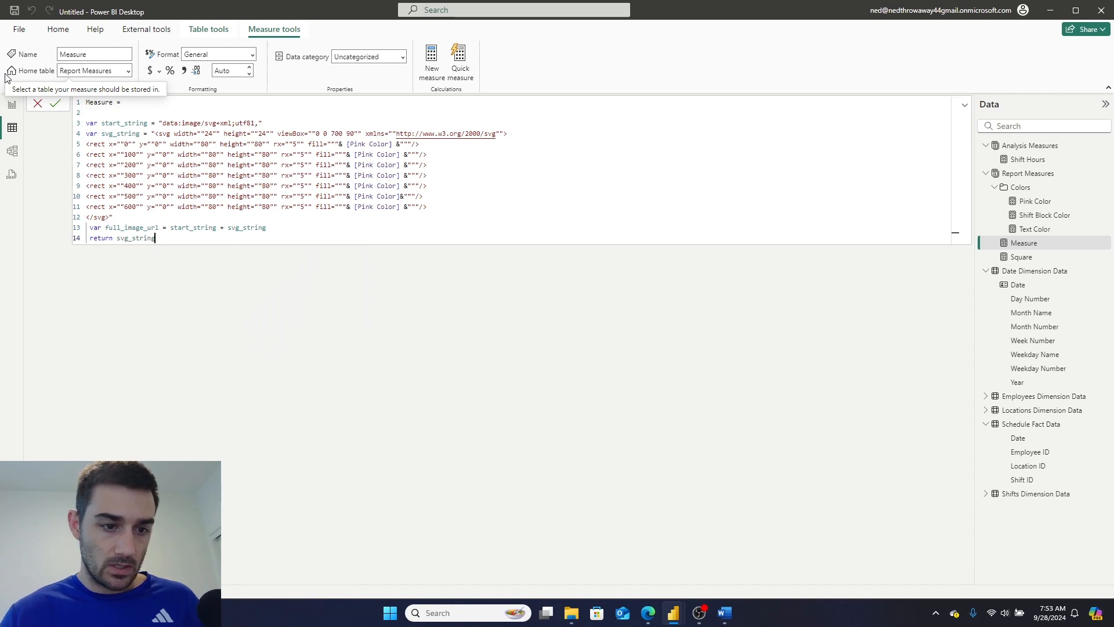
{"action": "left_click", "coordinate": [58, 105]}
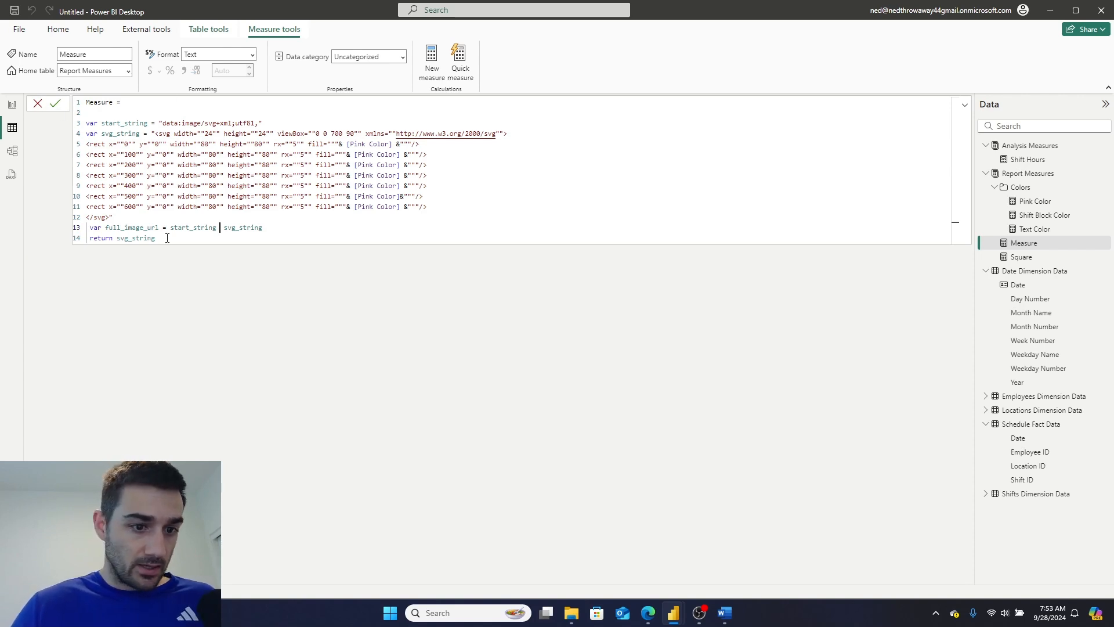
{"action": "key", "text": "ctrl+a"}
{"action": "key", "text": "BackSpace"}
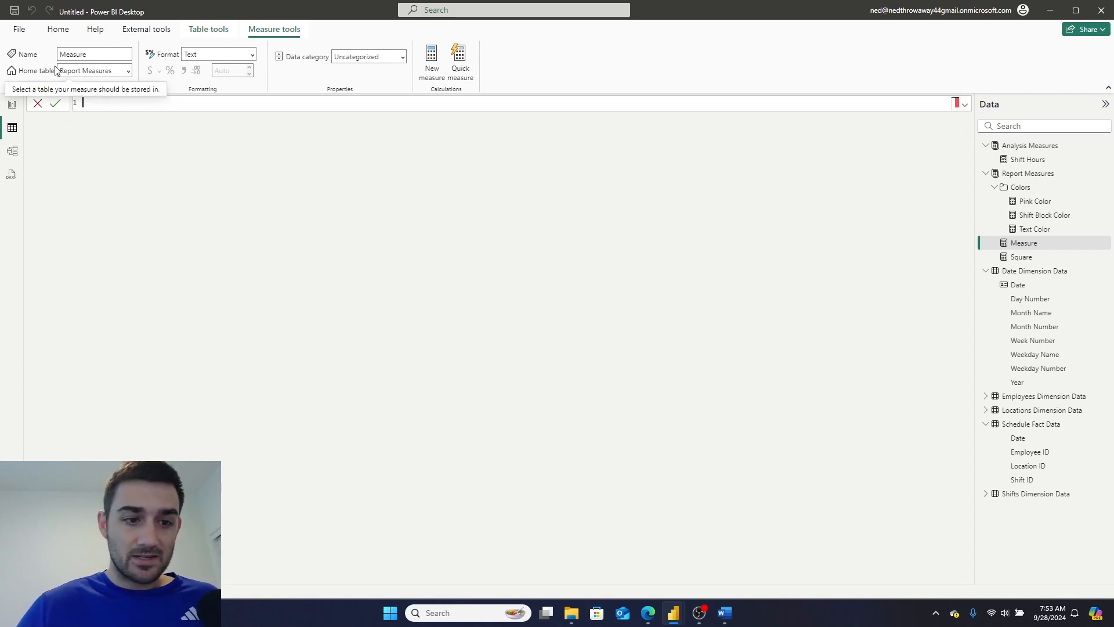
{"action": "left_click", "coordinate": [38, 103]}
Replace the + operator with & in the full_image_url variable, commit the measure and set its data category to Image URL.
{"action": "left_click", "coordinate": [225, 227]}
{"action": "key", "text": "BackSpace"}
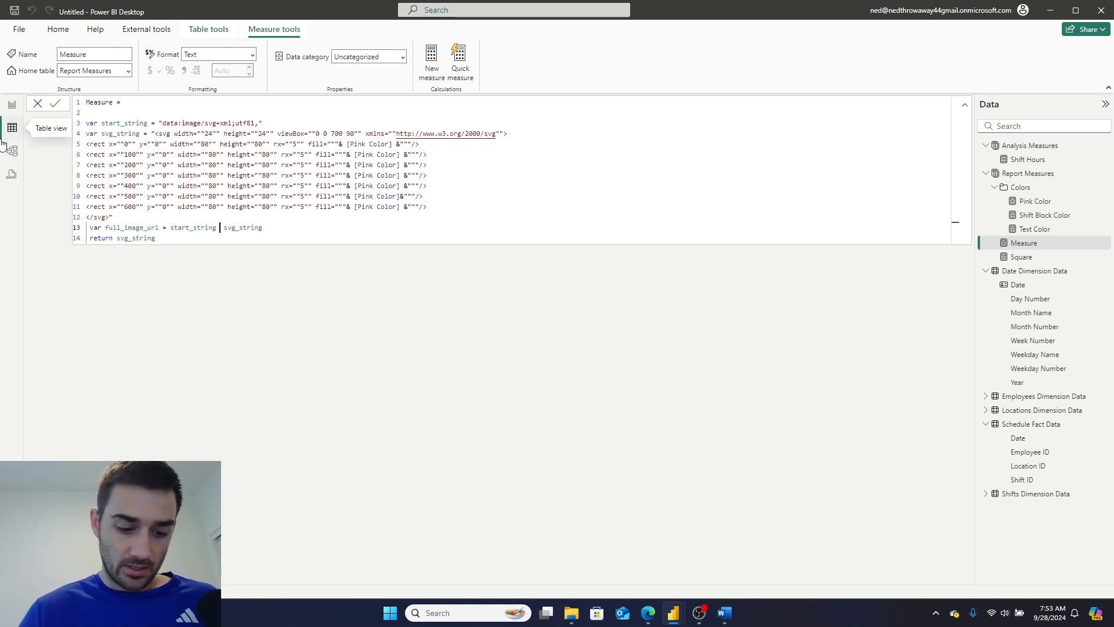
{"action": "type", "text": "&"}
{"action": "left_click", "coordinate": [55, 103]}
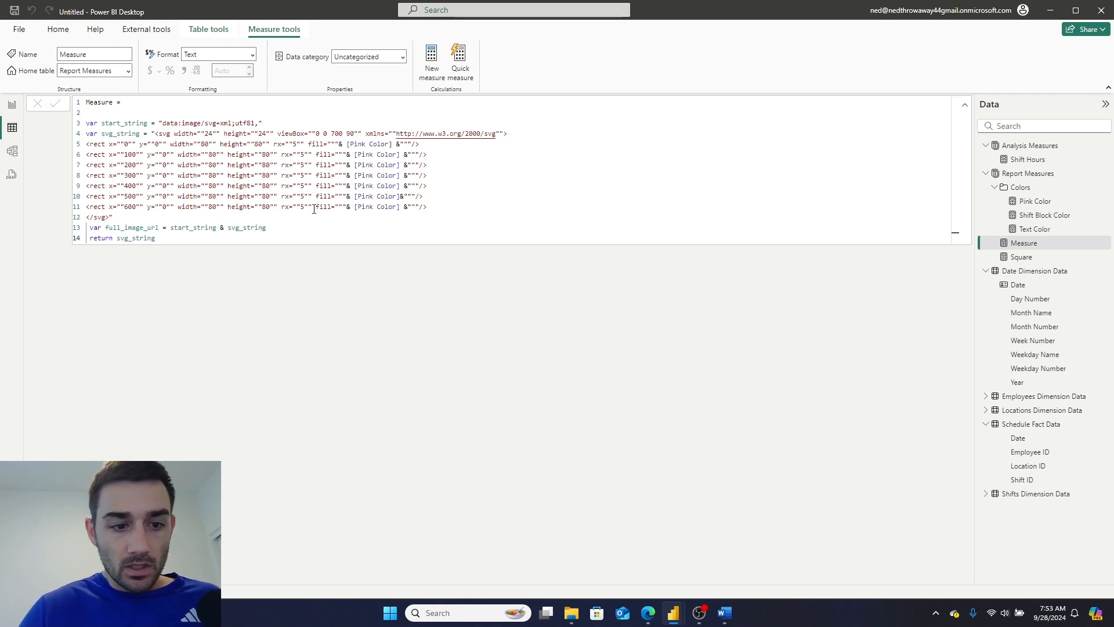
{"action": "left_click", "coordinate": [402, 58]}
{"action": "left_click", "coordinate": [352, 275]}
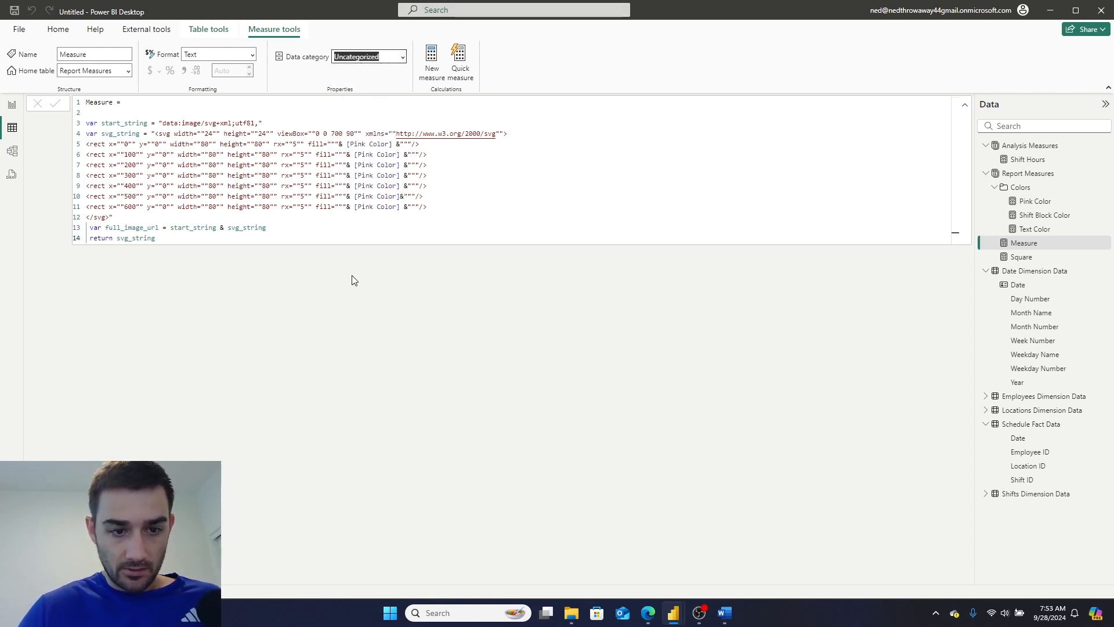
Insert a matrix in the report page's Schedule area with the employee Name as rows and the Square measure as values.
{"action": "left_click", "coordinate": [13, 106]}
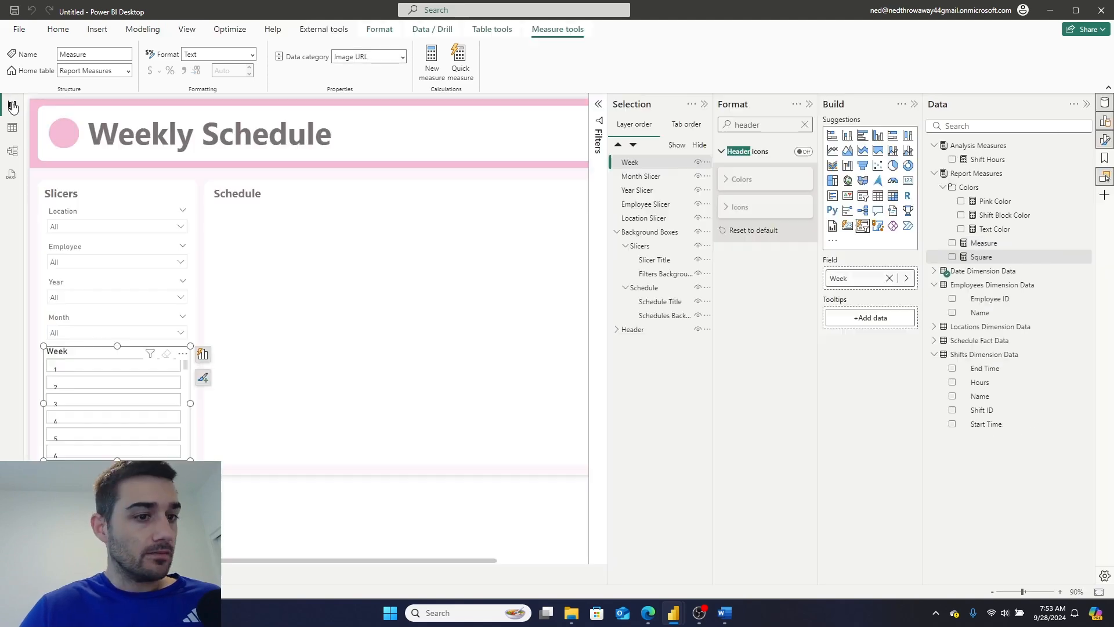
{"action": "left_click", "coordinate": [488, 321]}
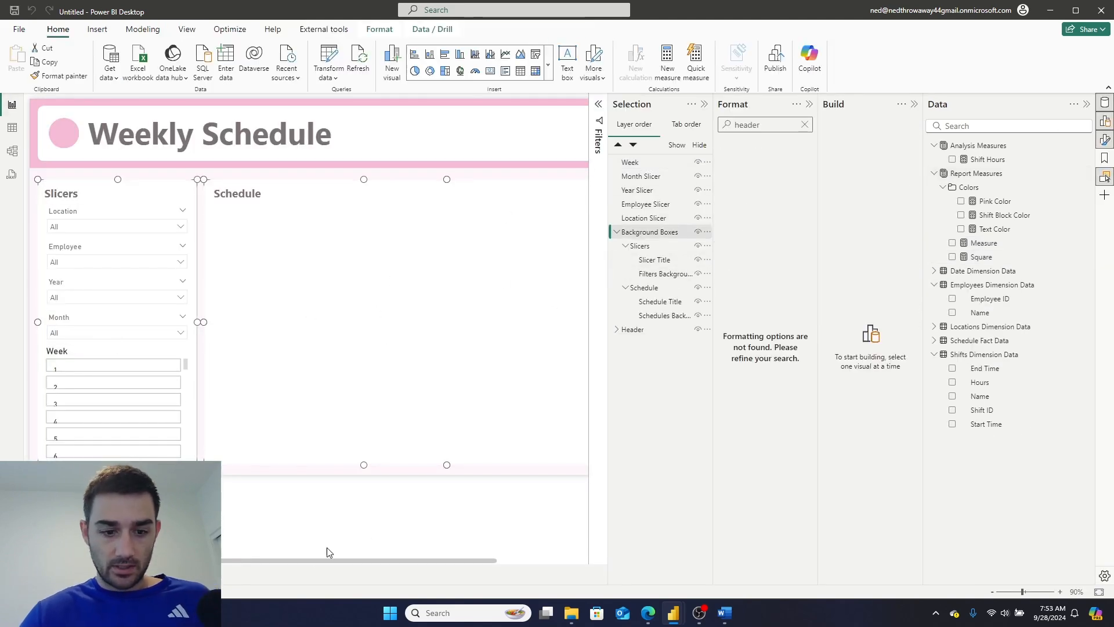
{"action": "left_click", "coordinate": [313, 540]}
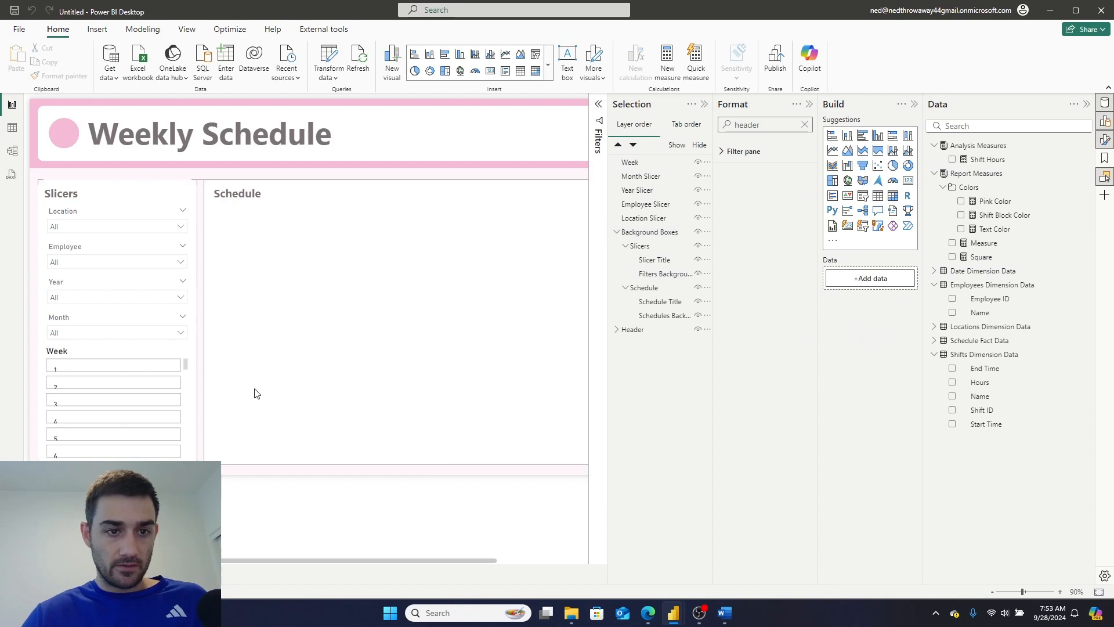
{"action": "left_click", "coordinate": [100, 30]}
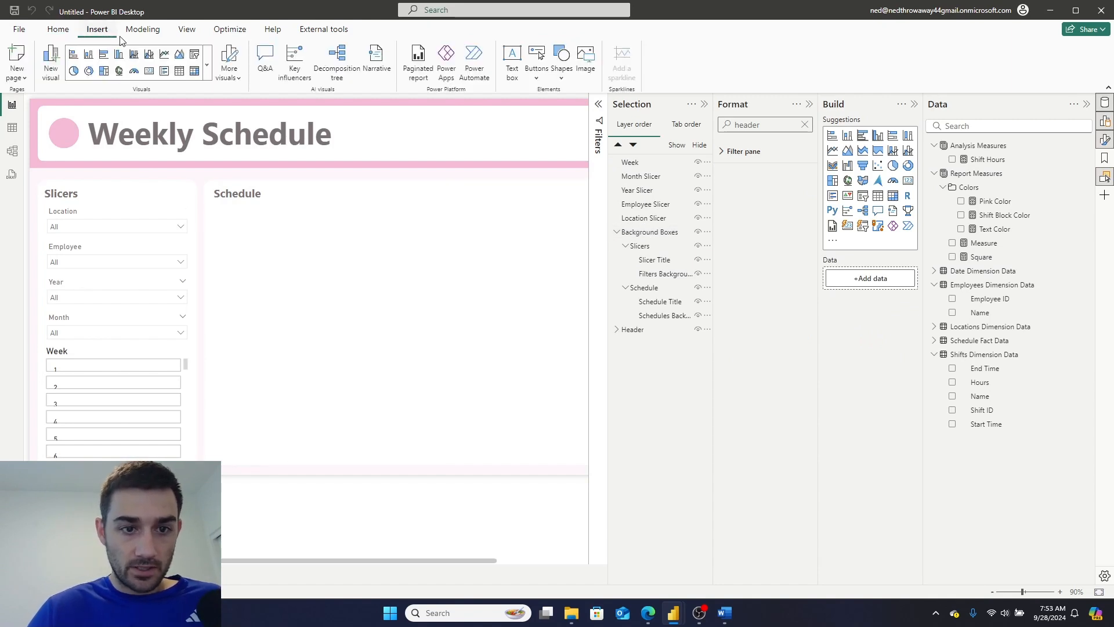
{"action": "left_click", "coordinate": [195, 71]}
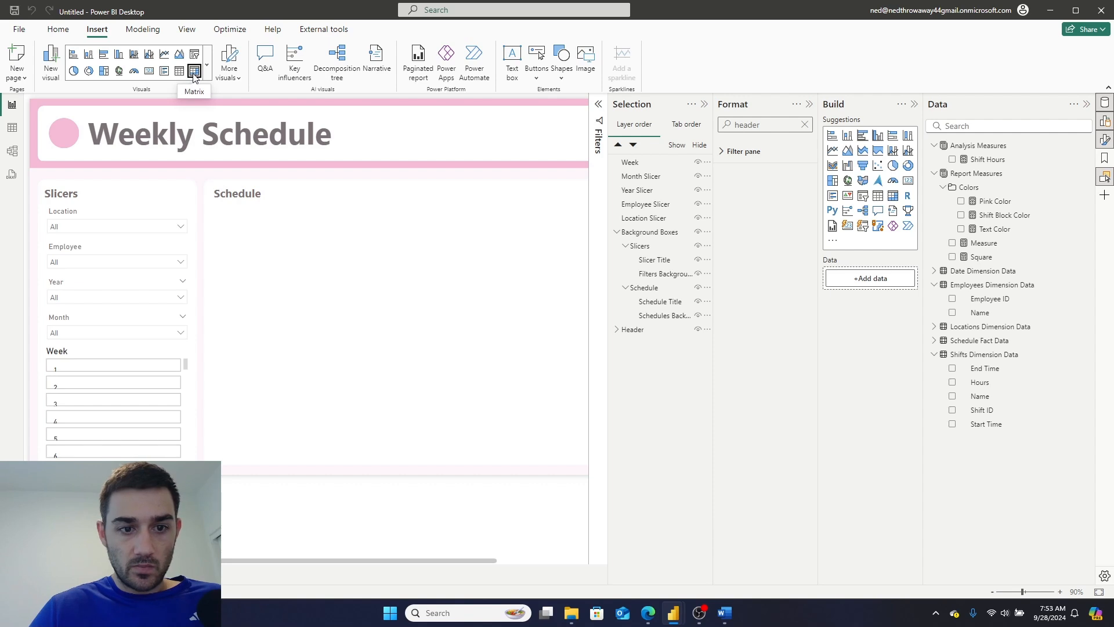
{"action": "left_click_drag", "start_coordinate": [347, 400], "coordinate": [335, 297]}
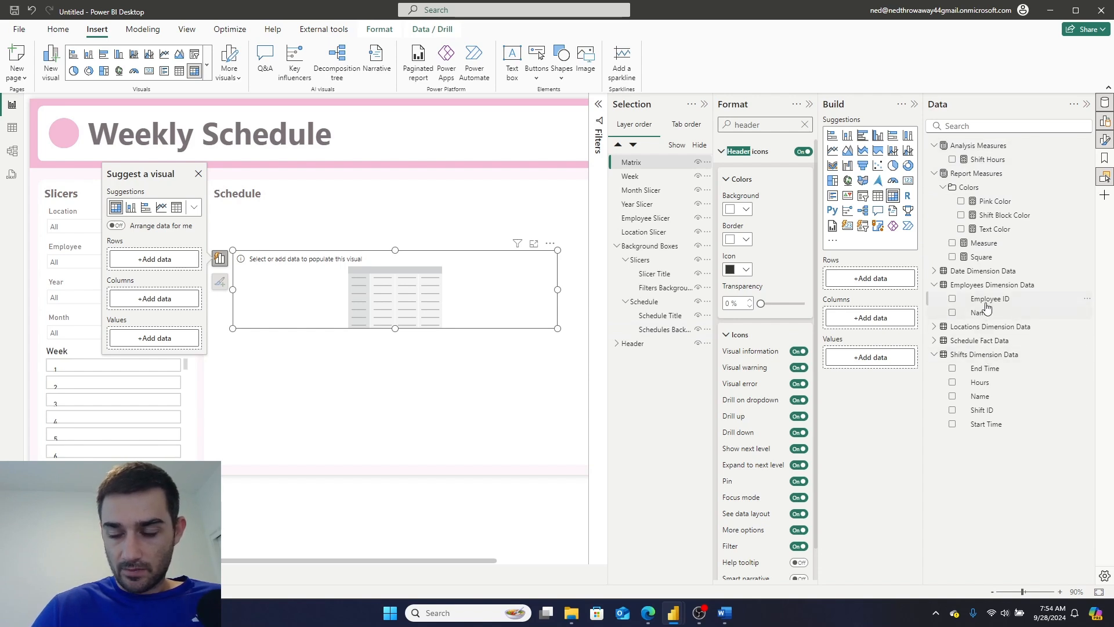
{"action": "left_click_drag", "start_coordinate": [982, 313], "coordinate": [871, 278]}
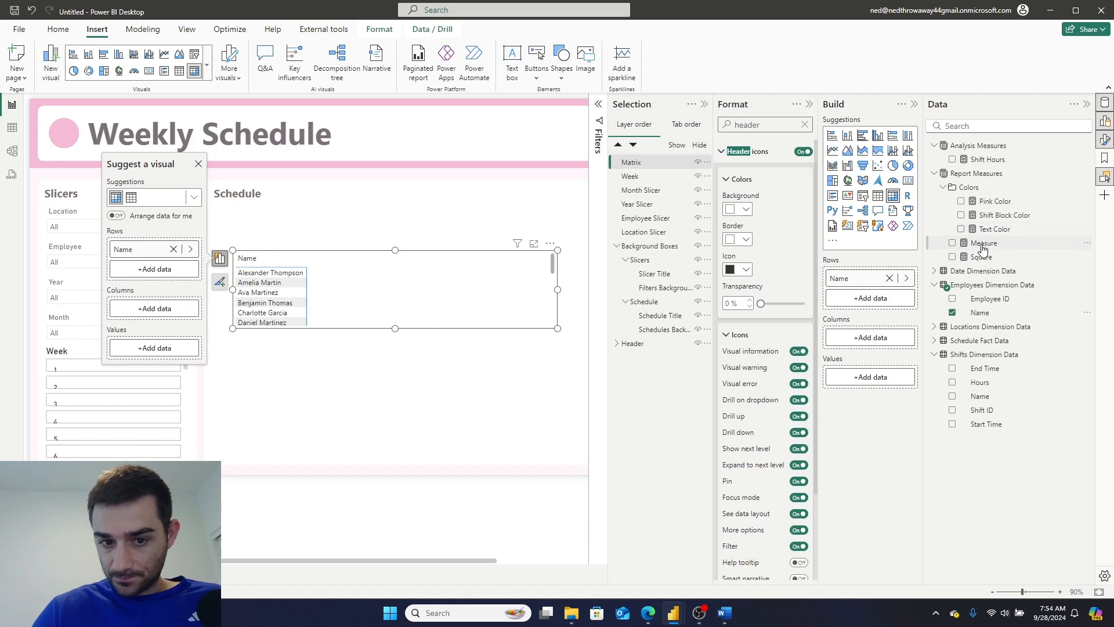
{"action": "left_click_drag", "start_coordinate": [981, 257], "coordinate": [1019, 287]}
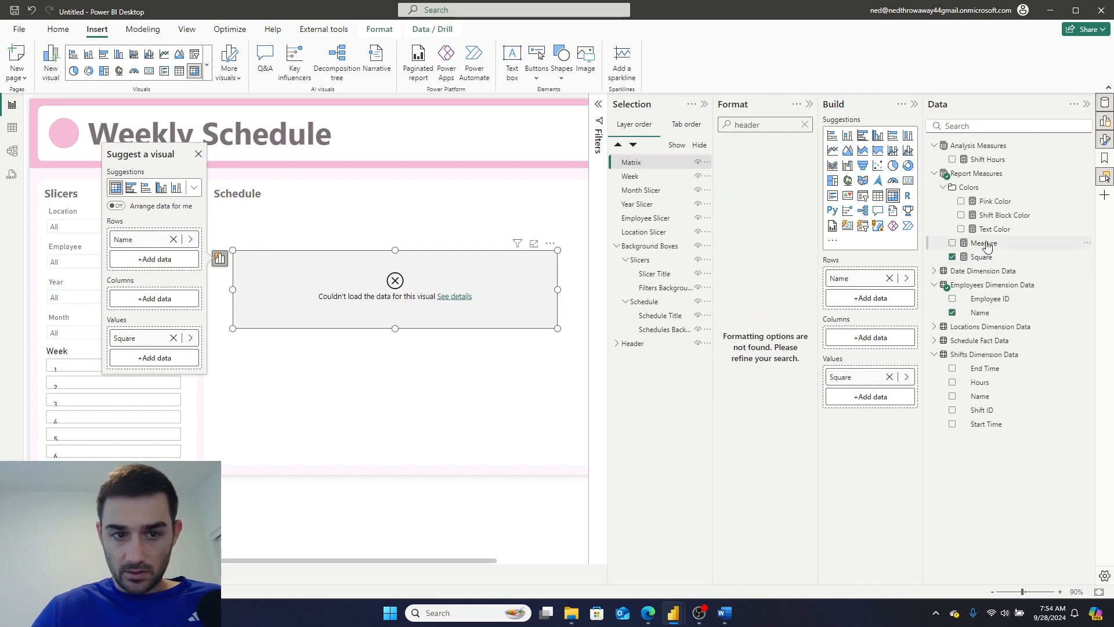
Add the Measure measure to the Schedule area's matrix values and convert the matrix to a table.
{"action": "left_click", "coordinate": [986, 244]}
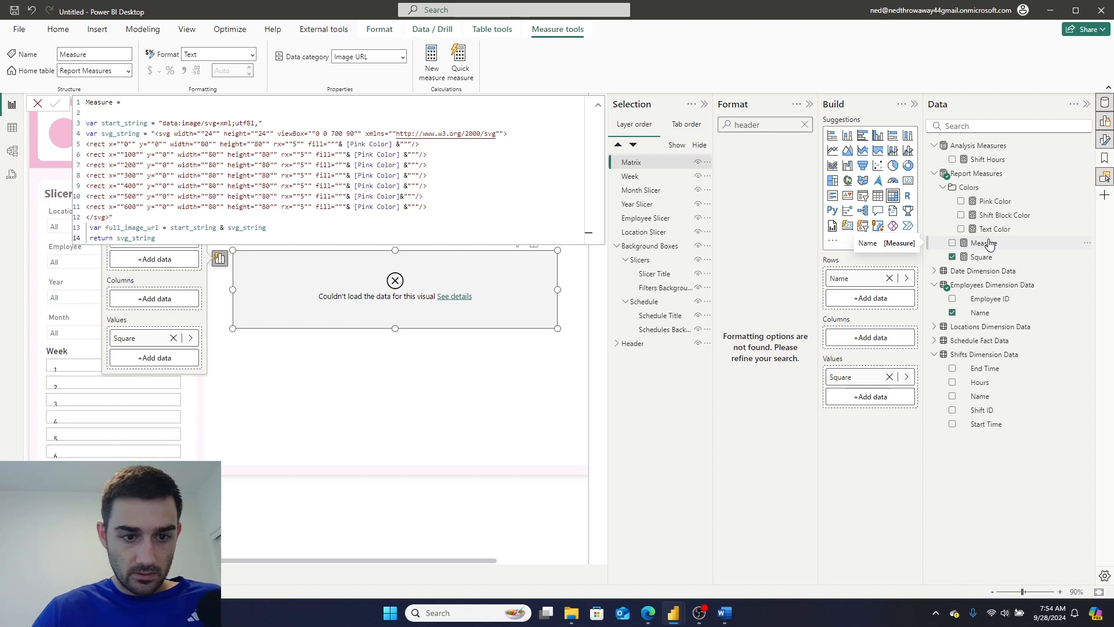
{"action": "left_click_drag", "start_coordinate": [987, 244], "coordinate": [873, 400]}
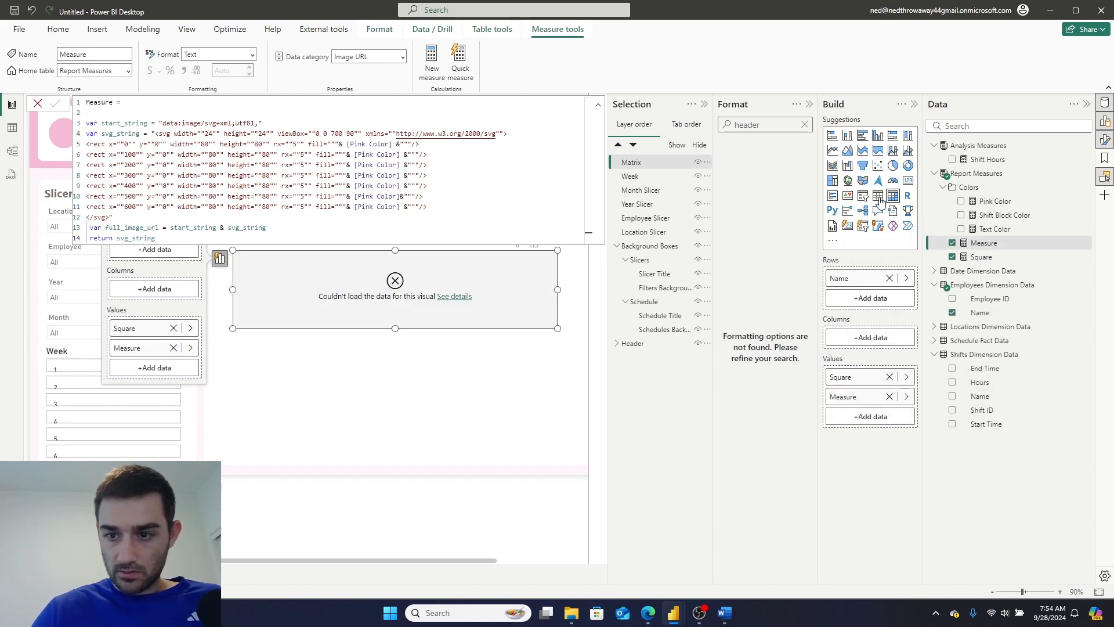
{"action": "left_click", "coordinate": [879, 198]}
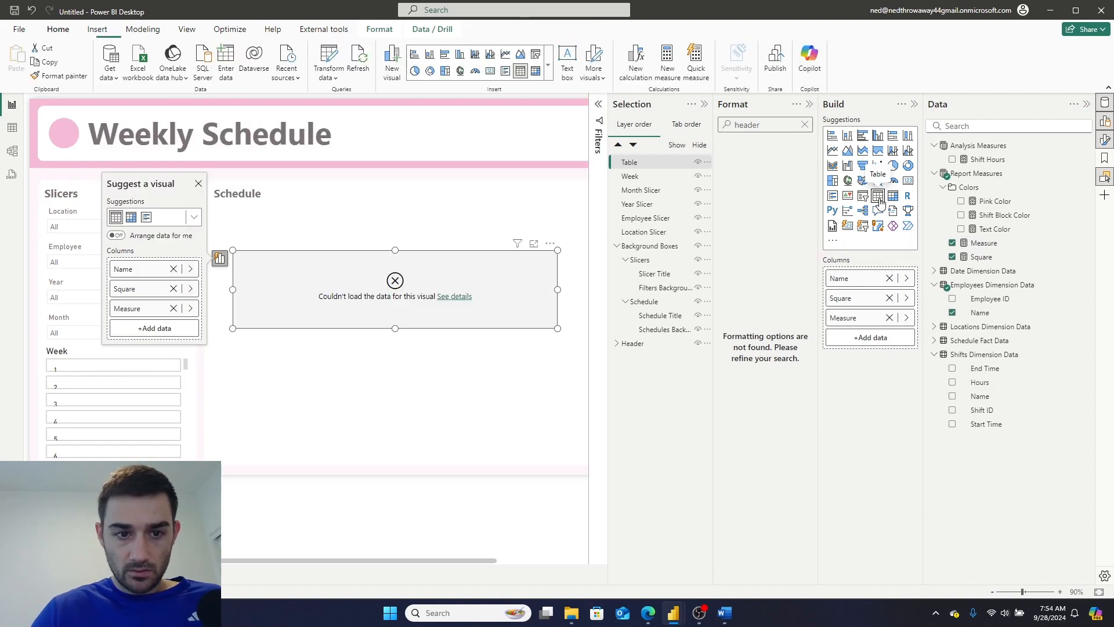
Check the table's load error details and remove Measure from its columns.
{"action": "left_click", "coordinate": [458, 297]}
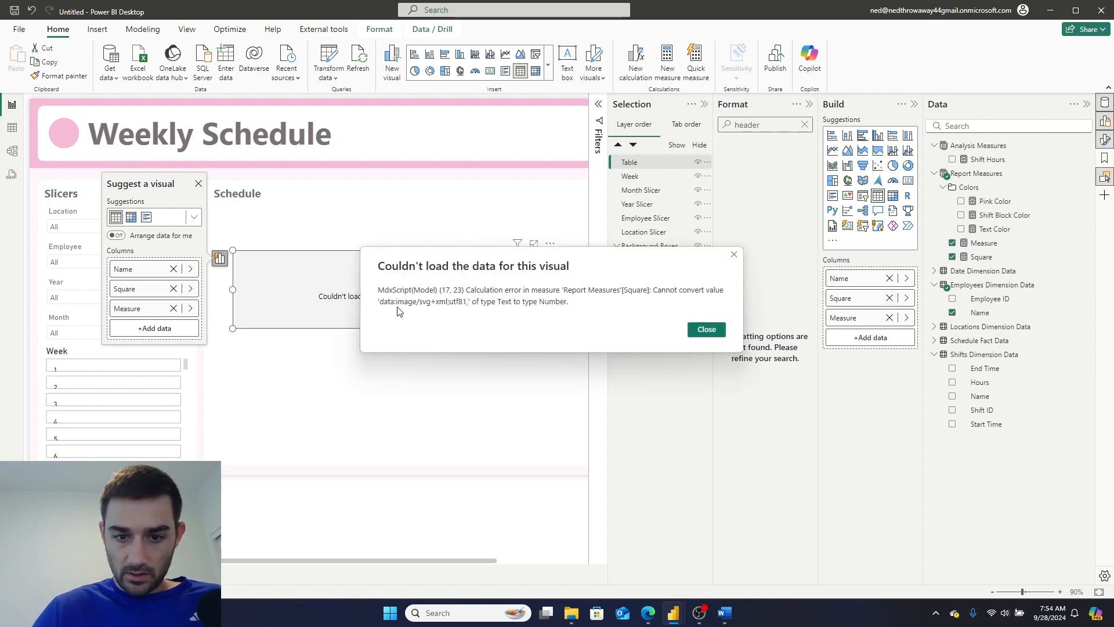
{"action": "left_click", "coordinate": [706, 329]}
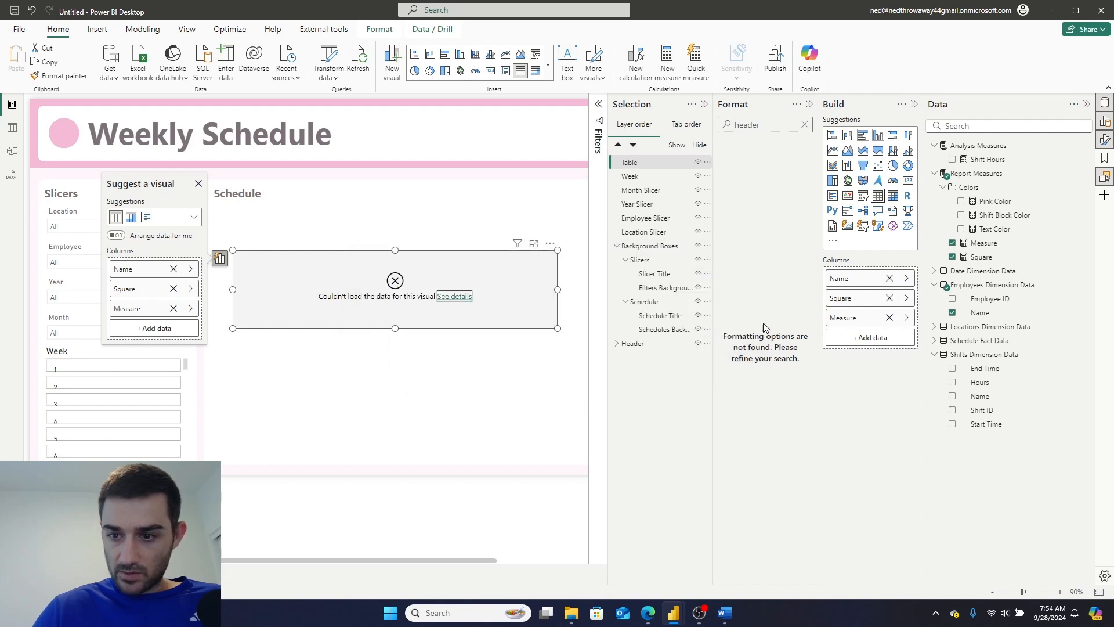
{"action": "left_click", "coordinate": [889, 318]}
Replace the = between start_string and svg_string with & in the Square measure, commit it and set its data category to Image URL.
{"action": "left_click", "coordinate": [979, 257]}
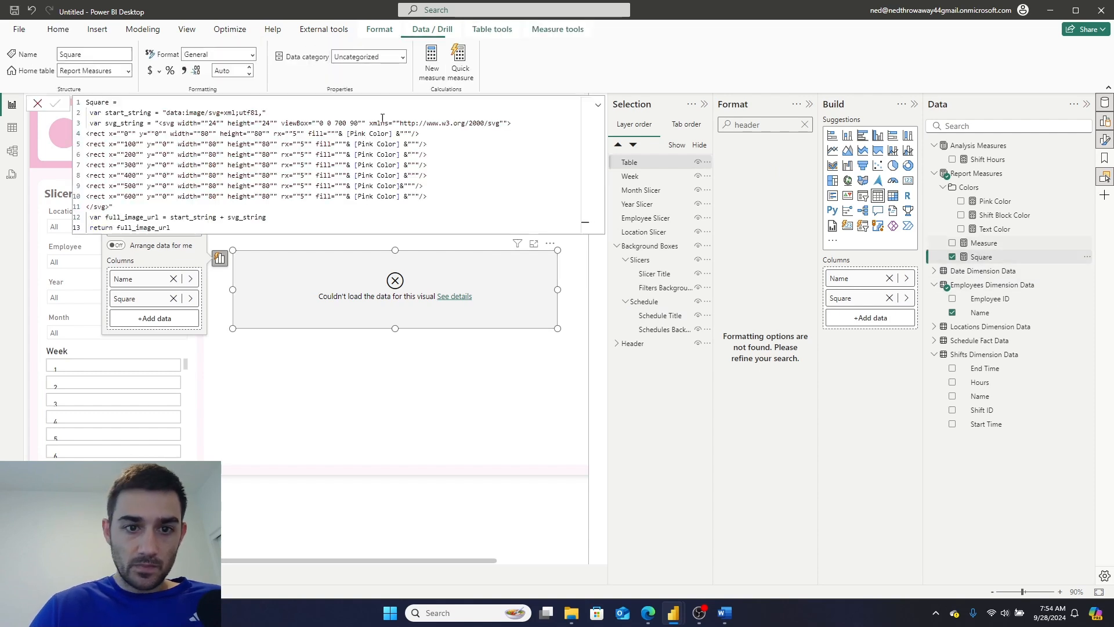
{"action": "left_click", "coordinate": [403, 58]}
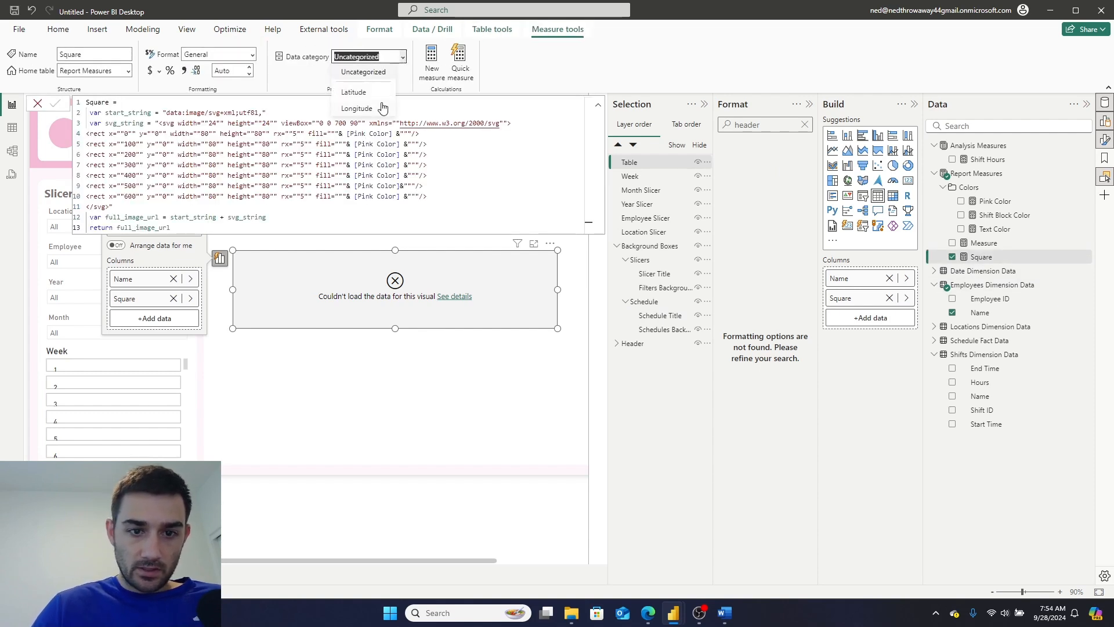
{"action": "left_click", "coordinate": [223, 218]}
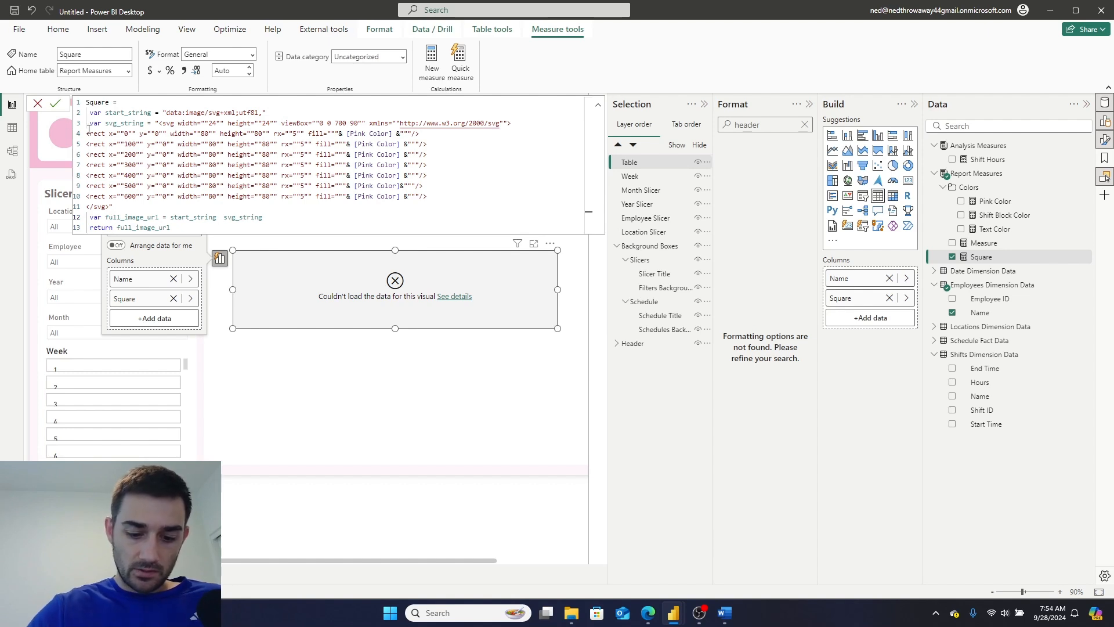
{"action": "left_click", "coordinate": [55, 104]}
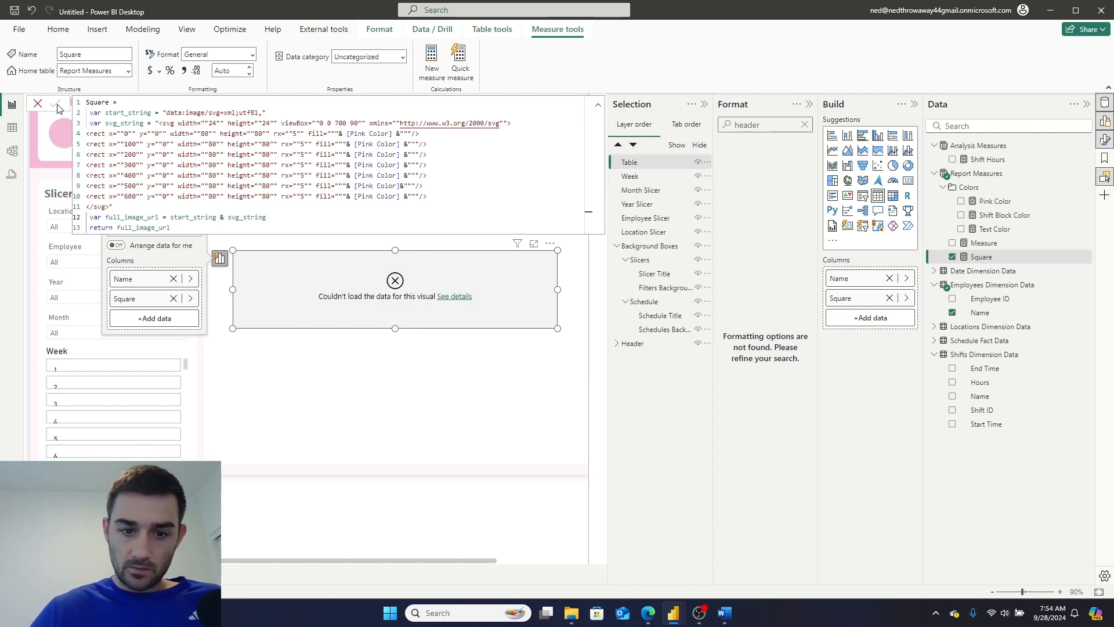
{"action": "left_click", "coordinate": [403, 56]}
{"action": "left_click", "coordinate": [368, 276]}
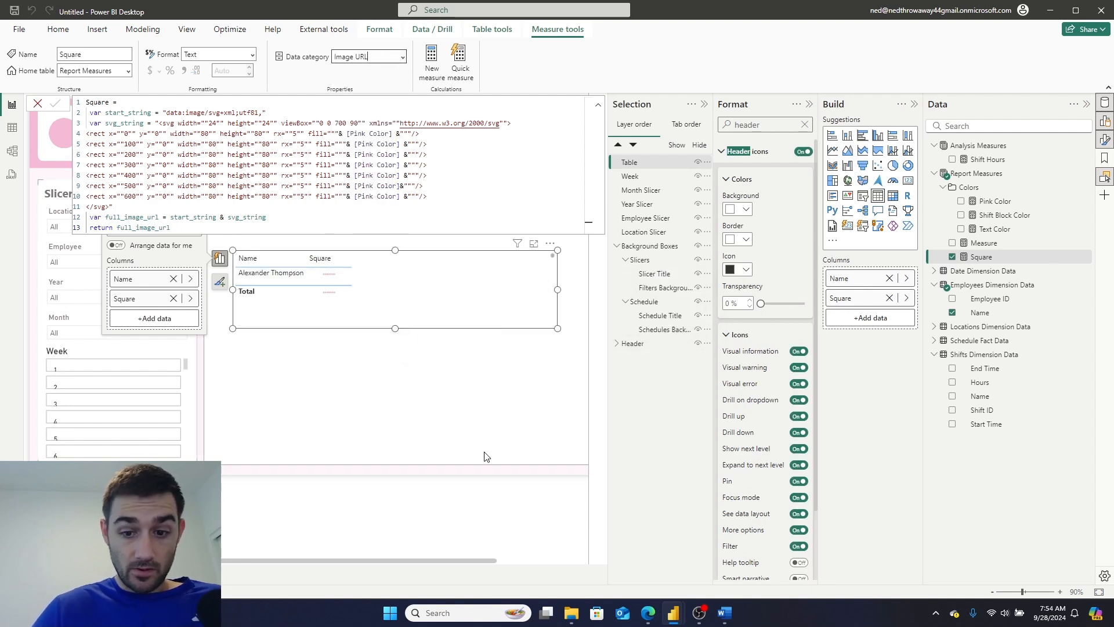
Collapse the formula editor and delete the test table from the report page.
{"action": "left_click", "coordinate": [598, 105]}
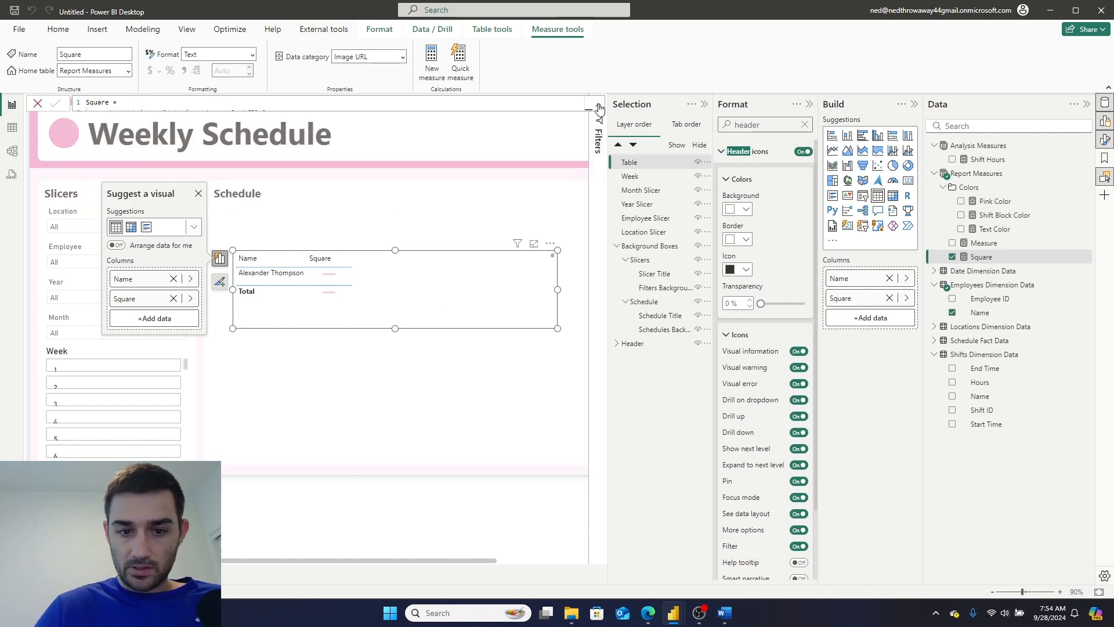
{"action": "left_click", "coordinate": [1060, 591]}
{"action": "left_click", "coordinate": [1060, 592]}
{"action": "left_click", "coordinate": [1060, 592]}
{"action": "left_click", "coordinate": [1060, 591]}
{"action": "left_click_drag", "start_coordinate": [469, 406], "coordinate": [284, 346]}
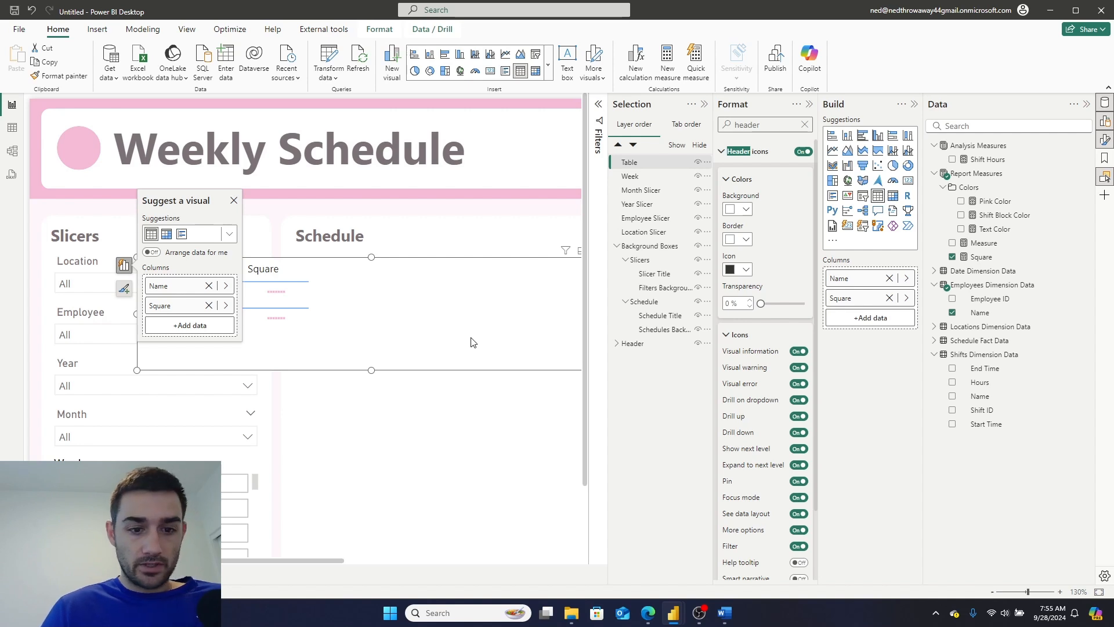
{"action": "key", "text": "Delete"}
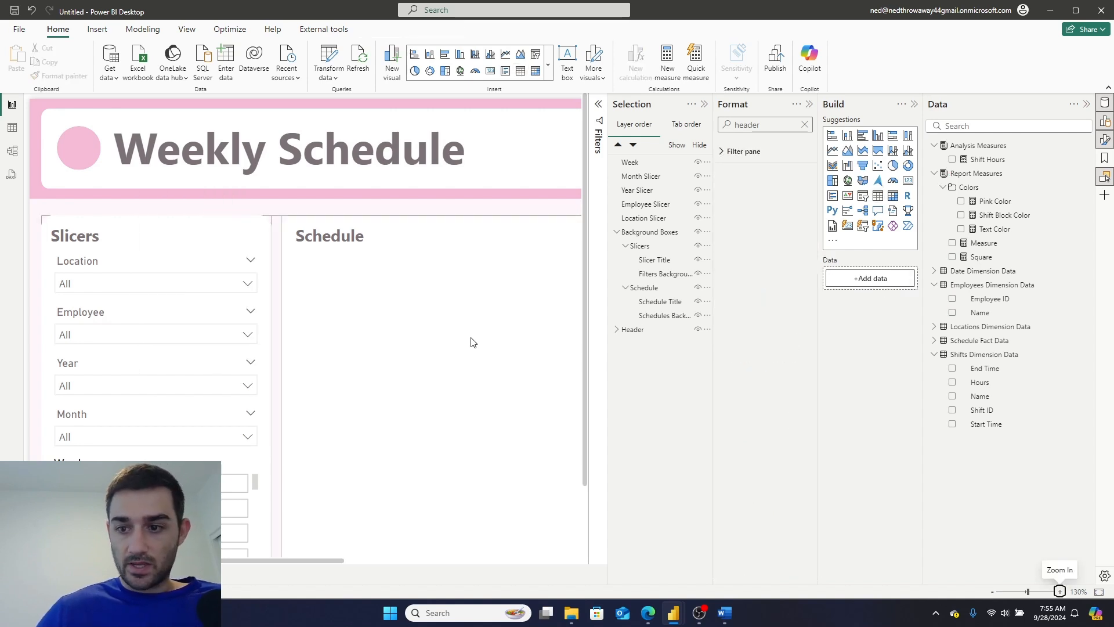
Rename the Square measure to Weekly Squares in its formula and commit the change.
{"action": "left_click", "coordinate": [996, 257]}
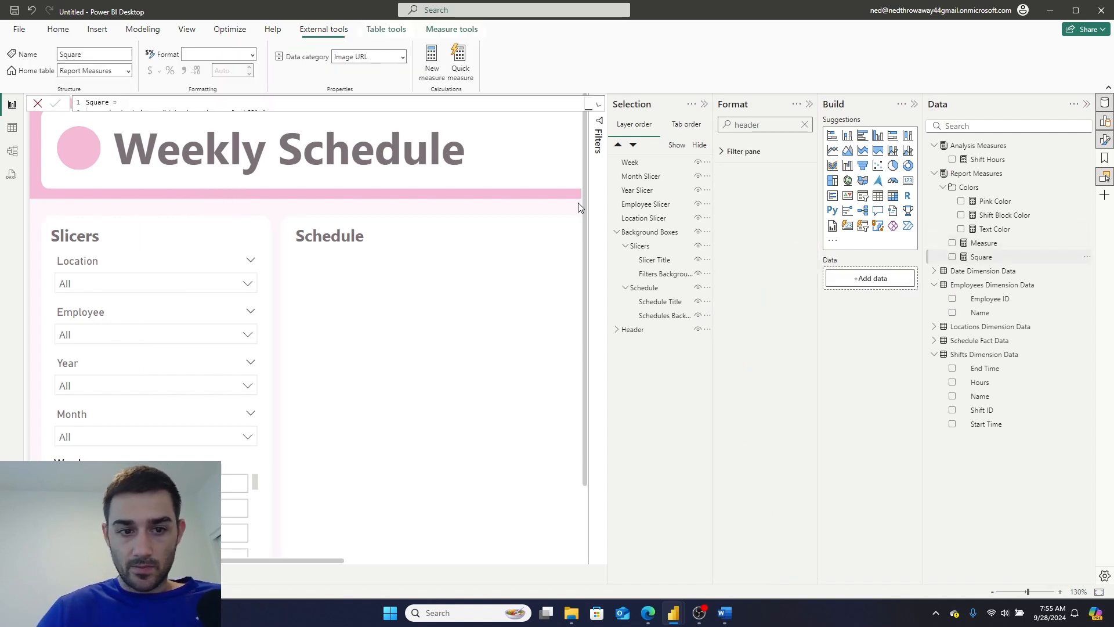
{"action": "double_click", "coordinate": [109, 102]}
{"action": "key", "text": "BackSpace"}
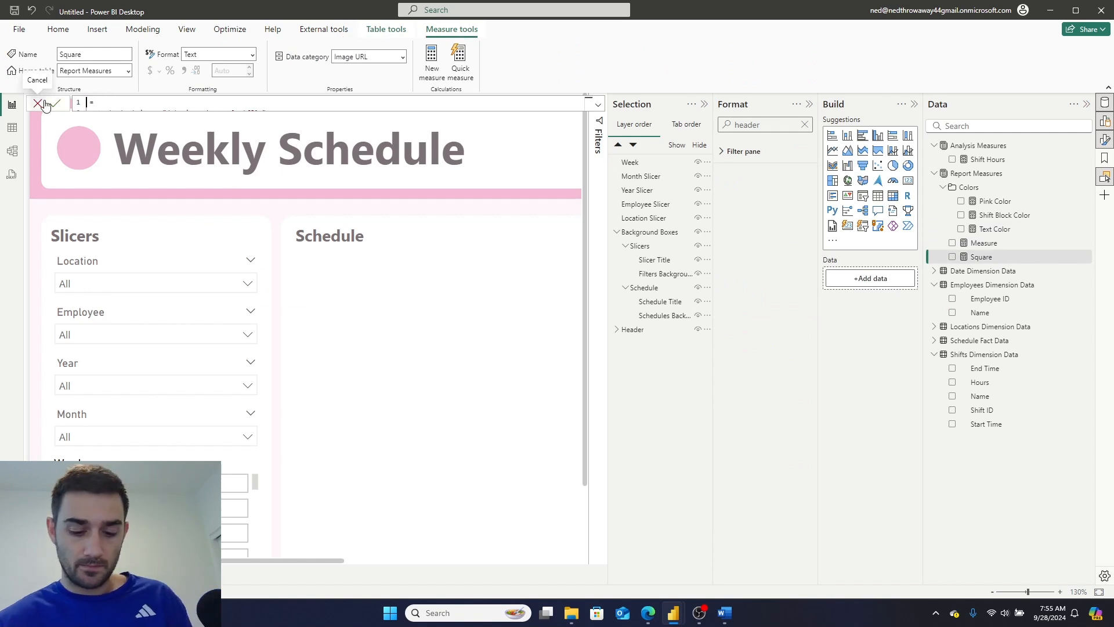
{"action": "type", "text": "Weekly Squares"}
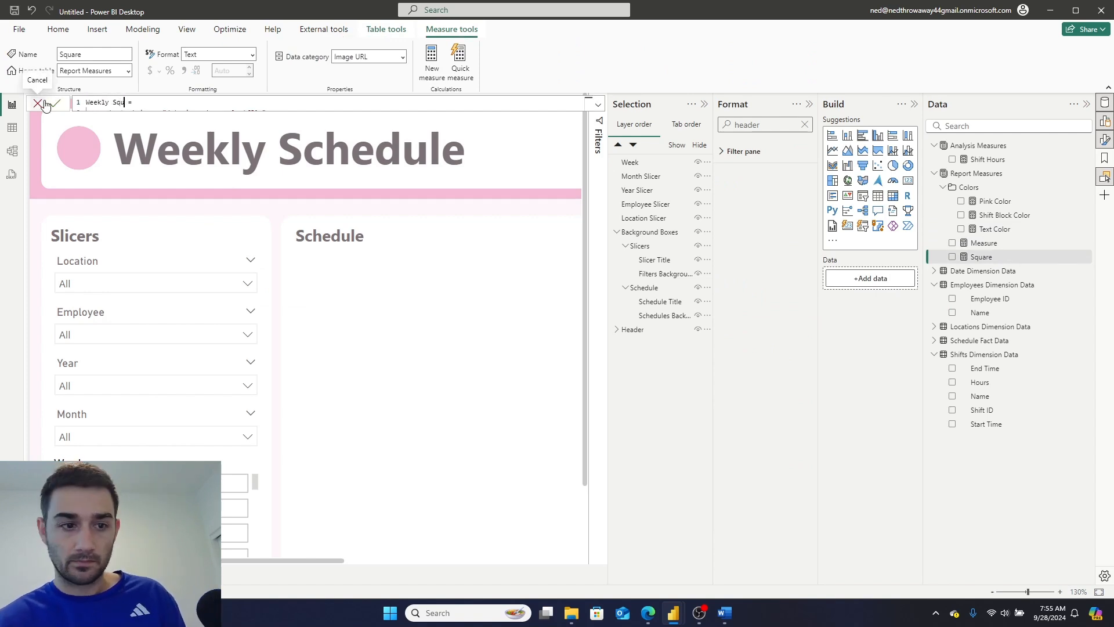
{"action": "left_click", "coordinate": [55, 103]}
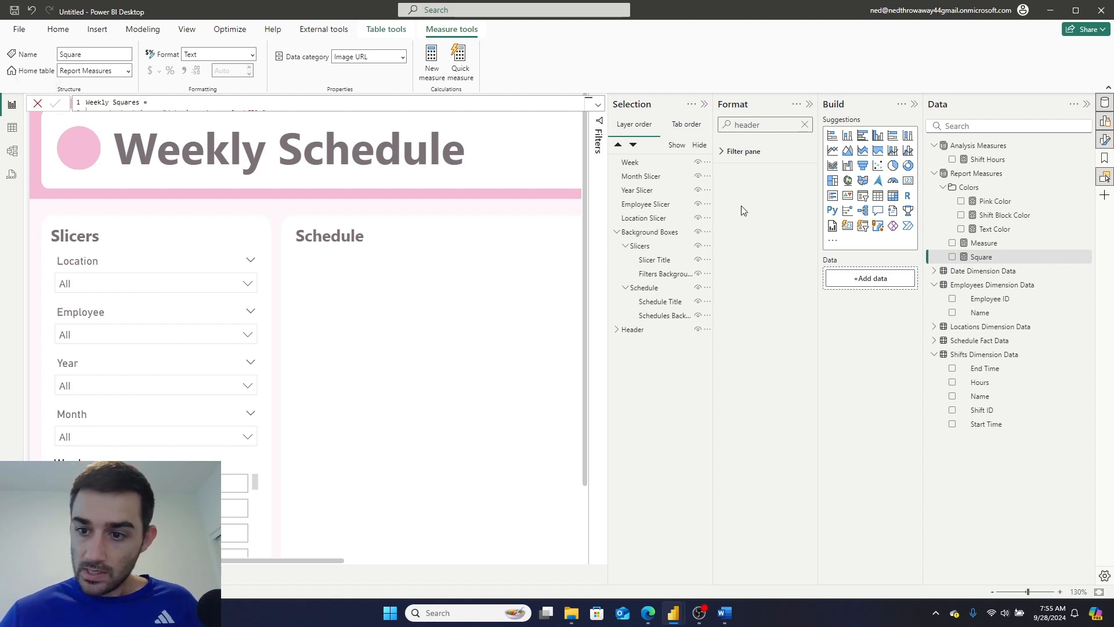
Delete the leftover measure named Measure from the model's Report Measures table.
{"action": "left_click", "coordinate": [983, 245]}
{"action": "left_click", "coordinate": [596, 108]}
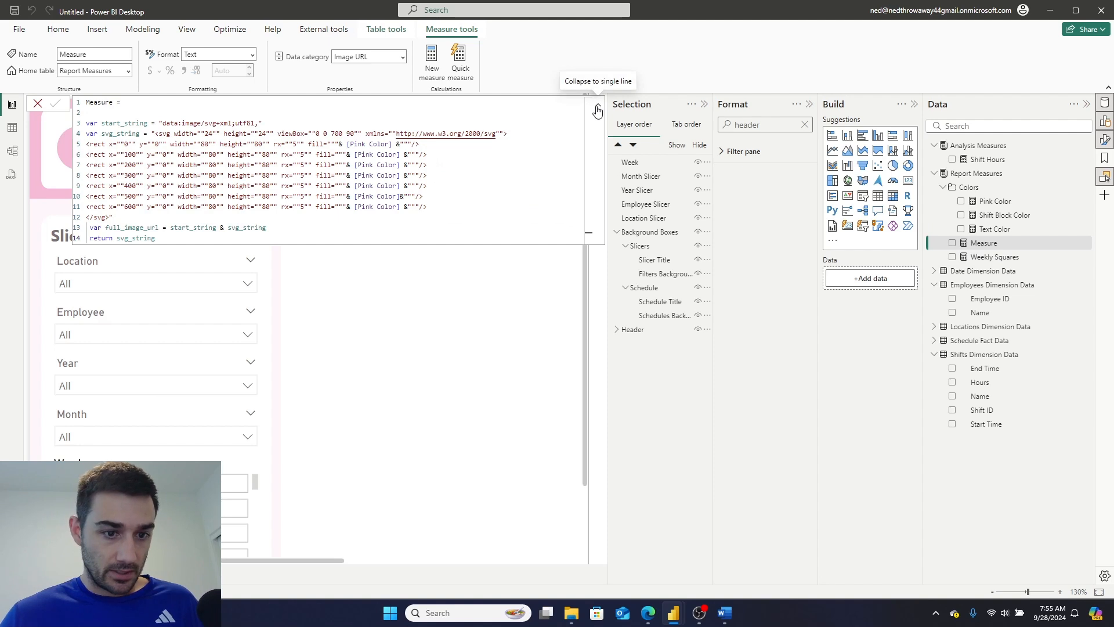
{"action": "left_click", "coordinate": [596, 111]}
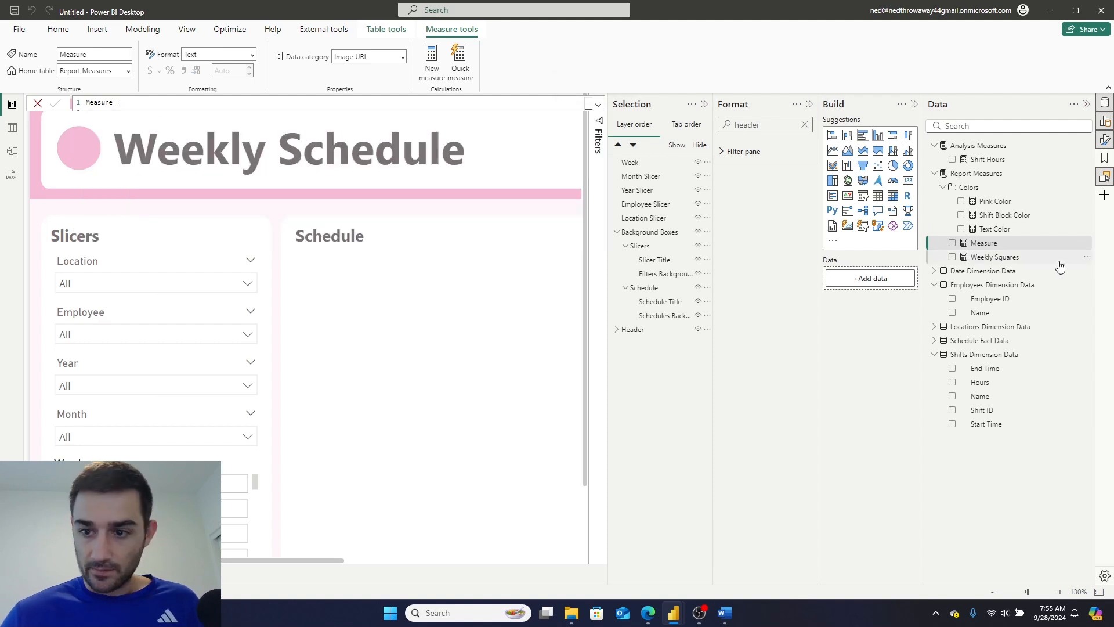
{"action": "left_click", "coordinate": [1086, 243]}
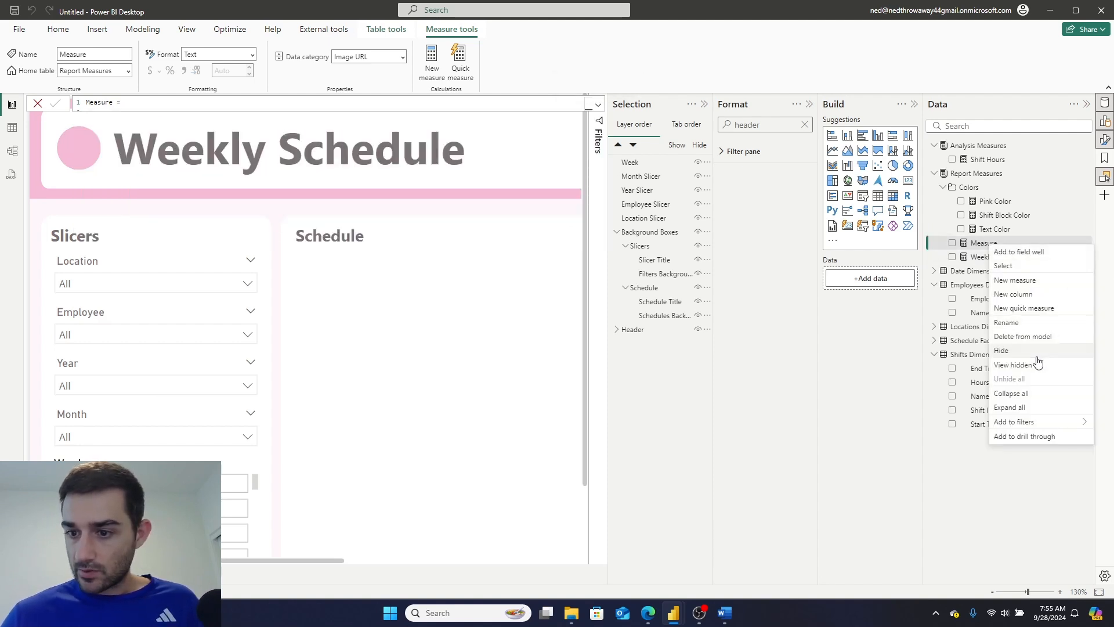
{"action": "left_click", "coordinate": [1041, 338]}
{"action": "left_click", "coordinate": [616, 333]}
Assign the Weekly Squares measure as the image field of the Week slicer.
{"action": "scroll", "coordinate": [225, 342], "scroll_direction": "down", "scroll_amount": 2}
{"action": "left_click", "coordinate": [255, 451]}
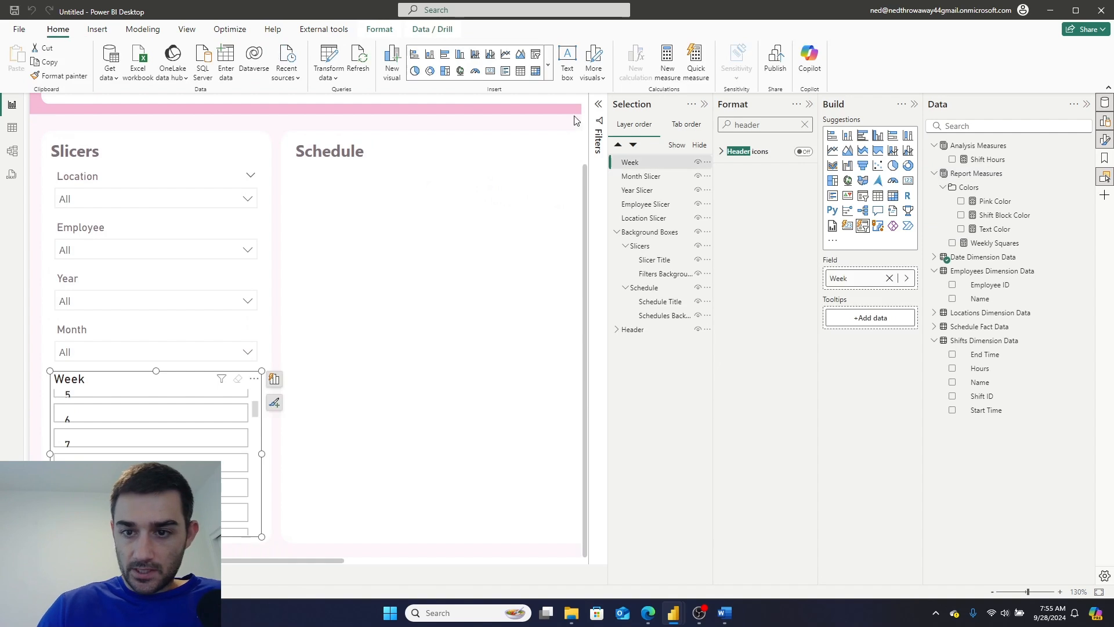
{"action": "left_click", "coordinate": [805, 126]}
{"action": "type", "text": "image"}
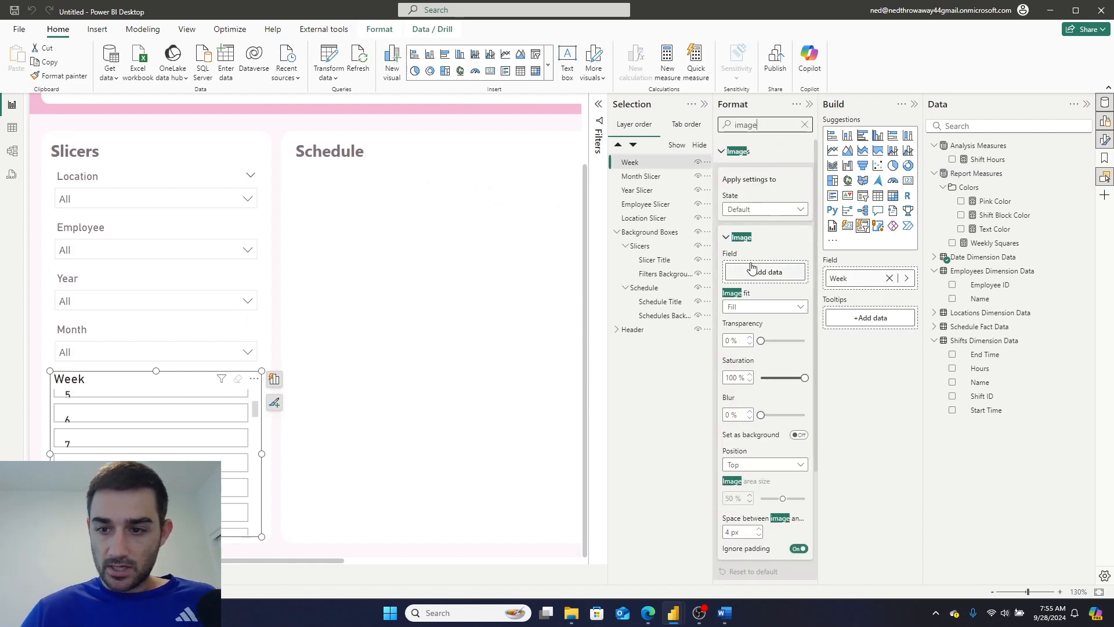
{"action": "left_click_drag", "start_coordinate": [1009, 242], "coordinate": [775, 278]}
{"action": "scroll", "coordinate": [215, 482], "scroll_direction": "down", "scroll_amount": 5}
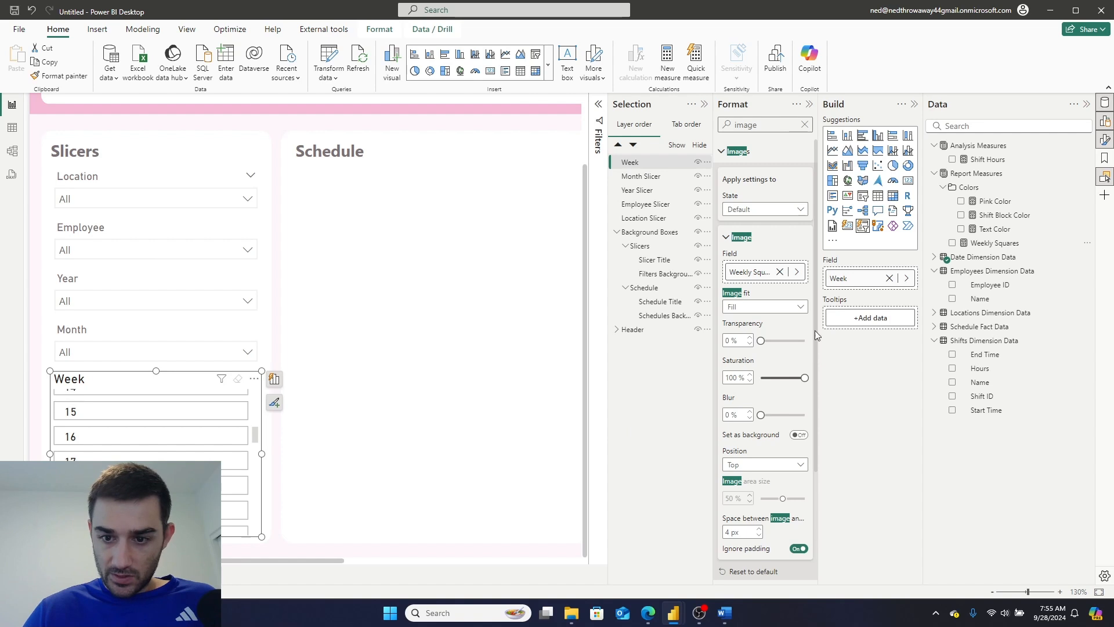
Set the Week slicer's image position to Left.
{"action": "left_click", "coordinate": [787, 465]}
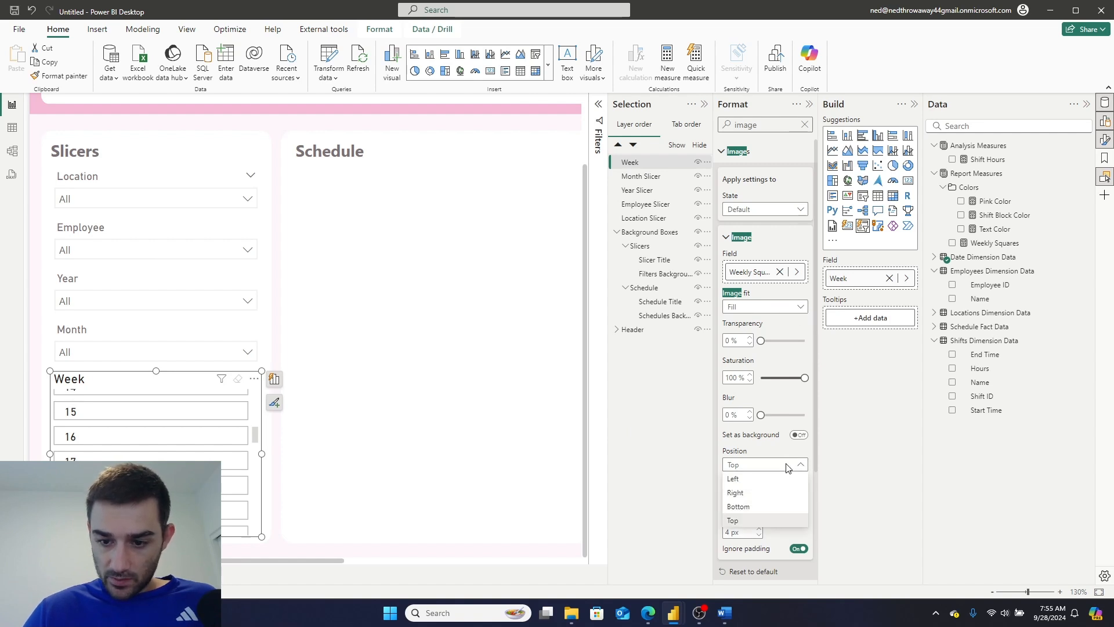
{"action": "left_click", "coordinate": [759, 479]}
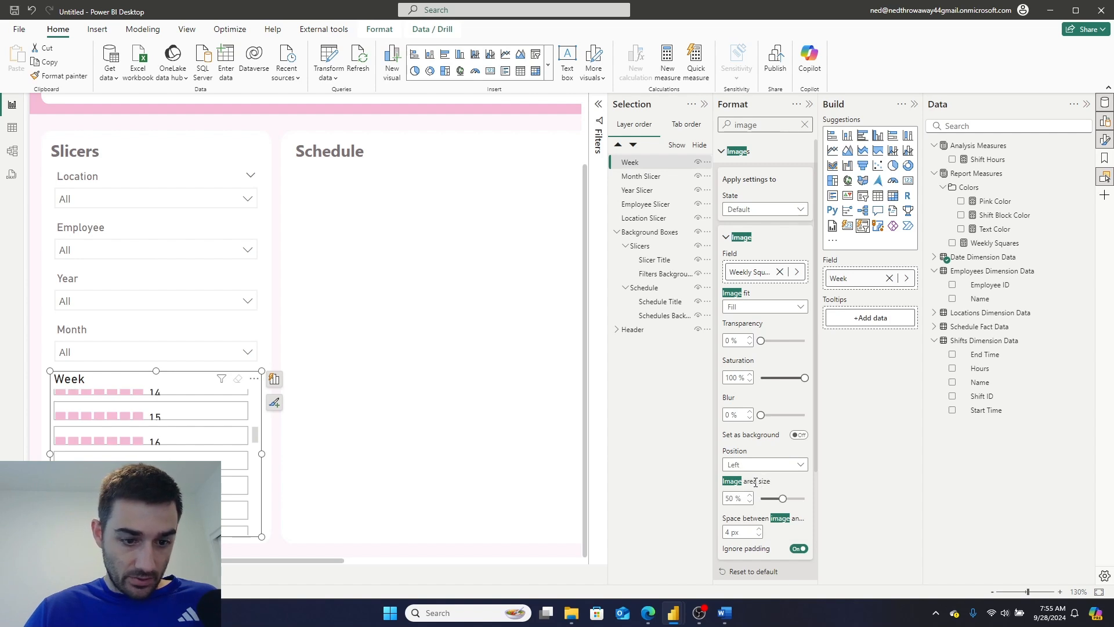
{"action": "scroll", "coordinate": [115, 457], "scroll_direction": "up", "scroll_amount": 1}
{"action": "scroll", "coordinate": [116, 458], "scroll_direction": "down", "scroll_amount": 4}
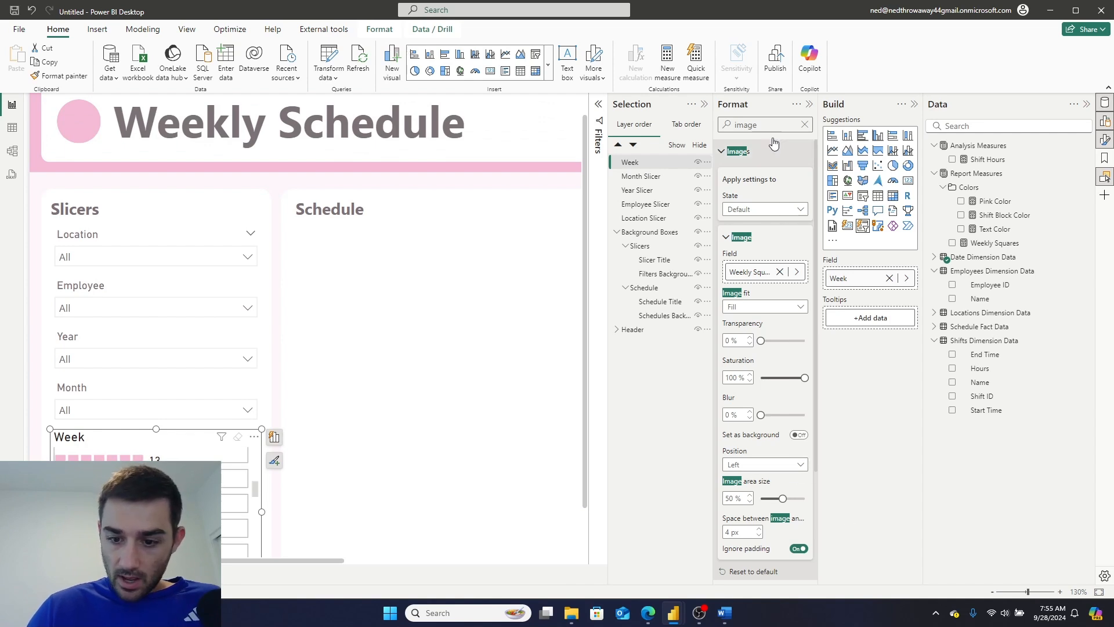
Increase the Week slicer's image area size to 90 %.
{"action": "left_click", "coordinate": [805, 124]}
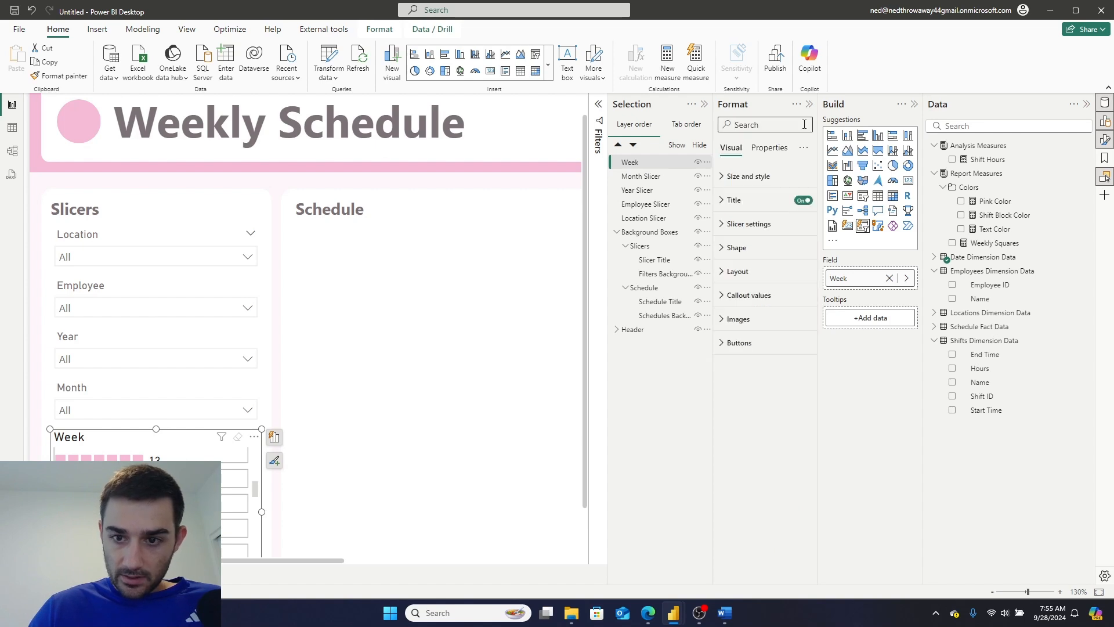
{"action": "left_click", "coordinate": [724, 176]}
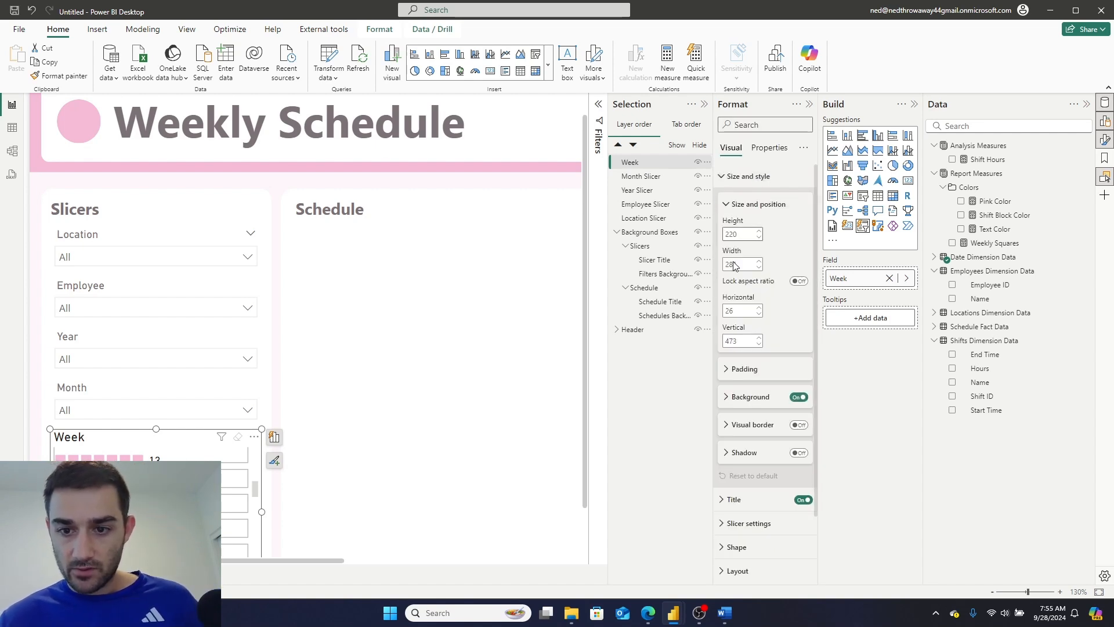
{"action": "left_click", "coordinate": [745, 128]}
{"action": "type", "text": "image"}
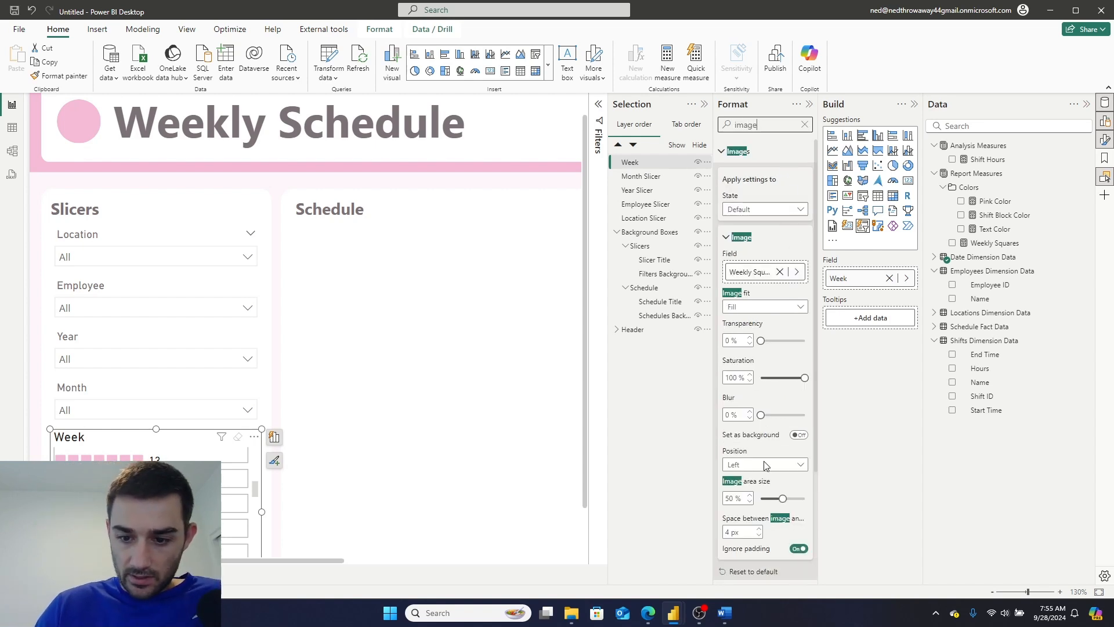
{"action": "left_click_drag", "start_coordinate": [780, 496], "coordinate": [794, 499]}
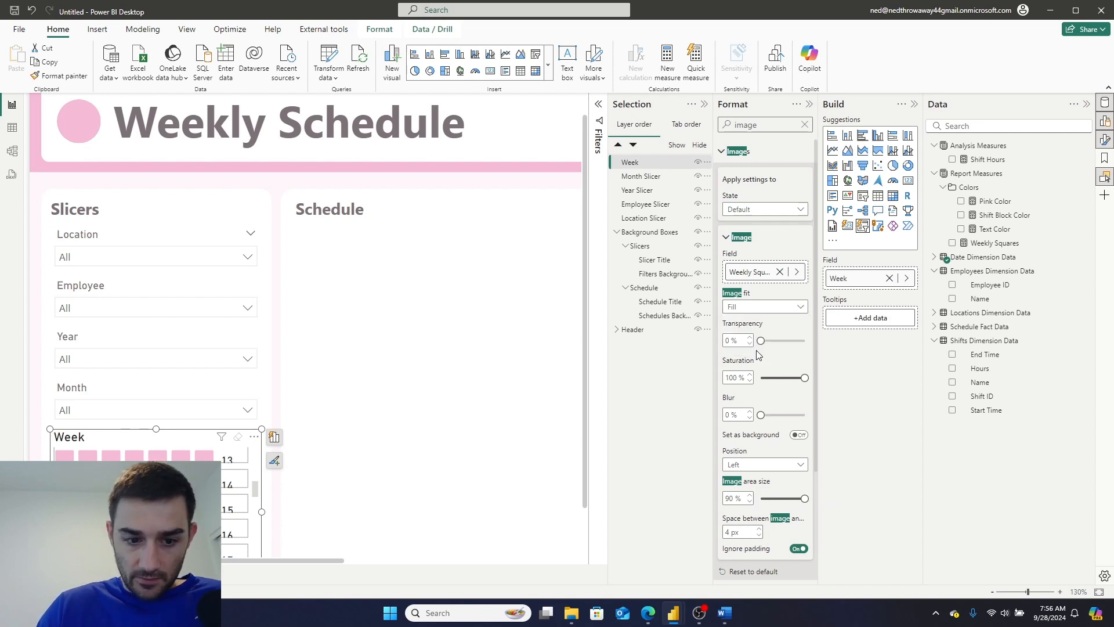
Turn off the Week slicer's callout values in the Default state.
{"action": "left_click", "coordinate": [805, 125]}
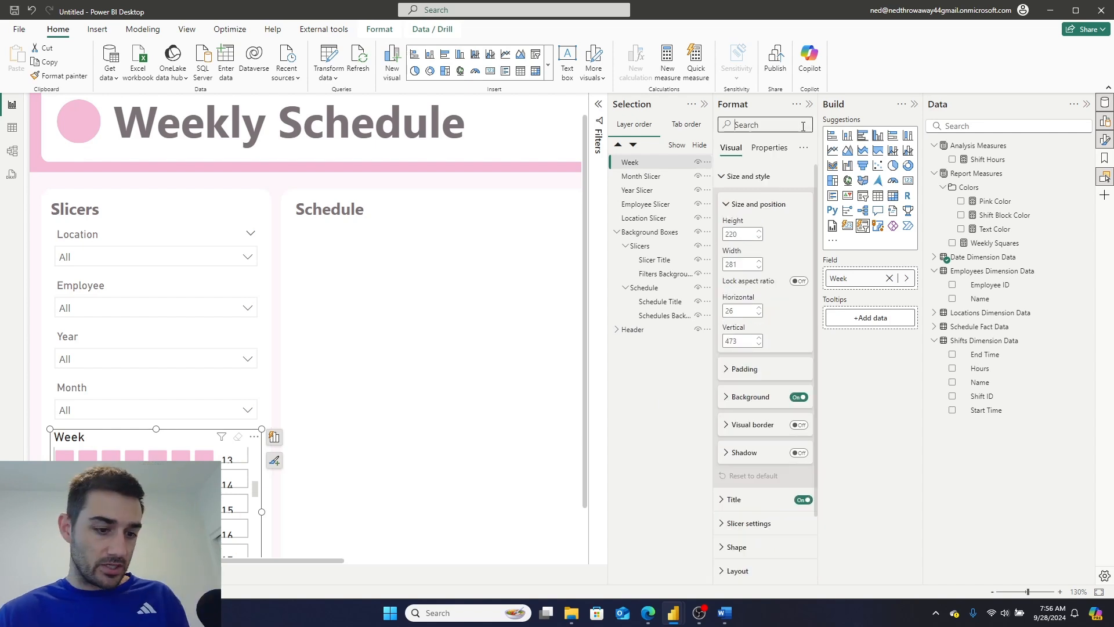
{"action": "type", "text": "te"}
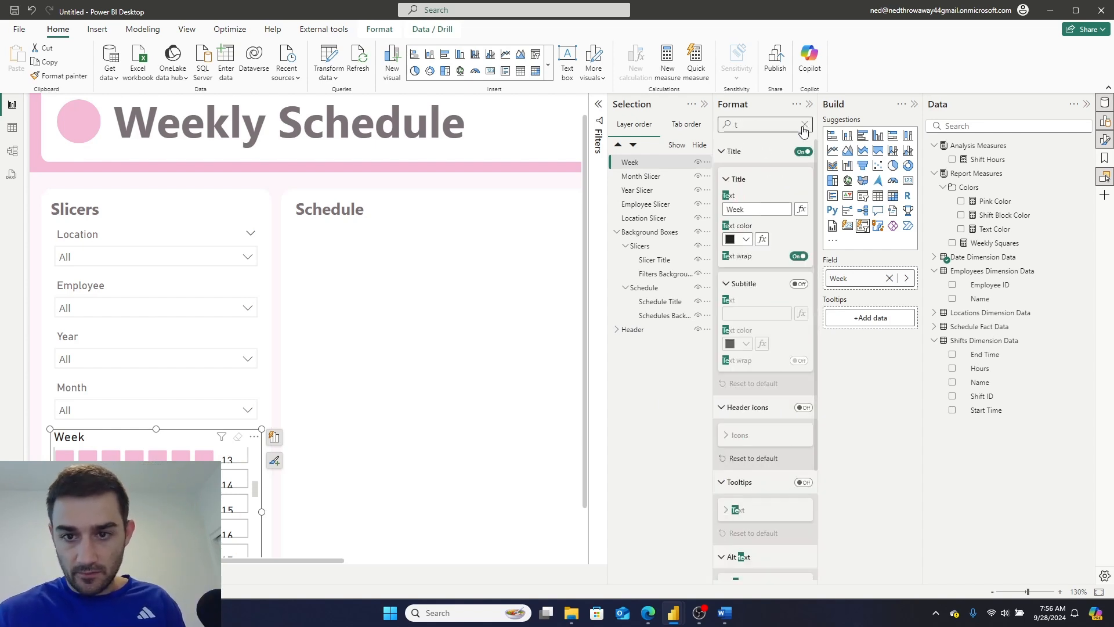
{"action": "left_click", "coordinate": [804, 126]}
{"action": "type", "text": "value"}
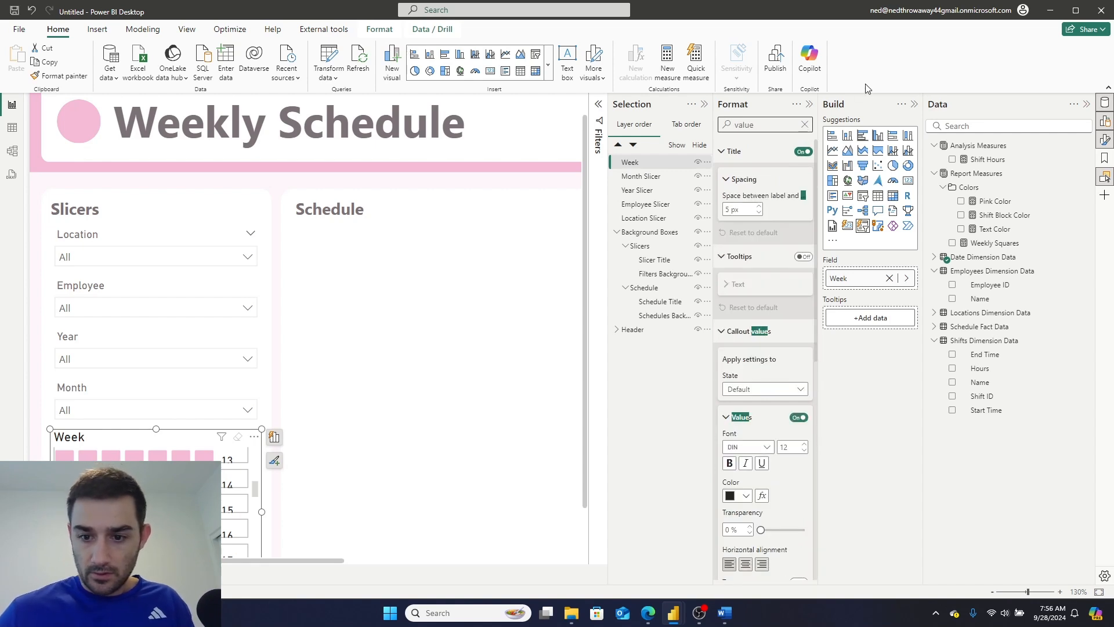
{"action": "left_click", "coordinate": [799, 417]}
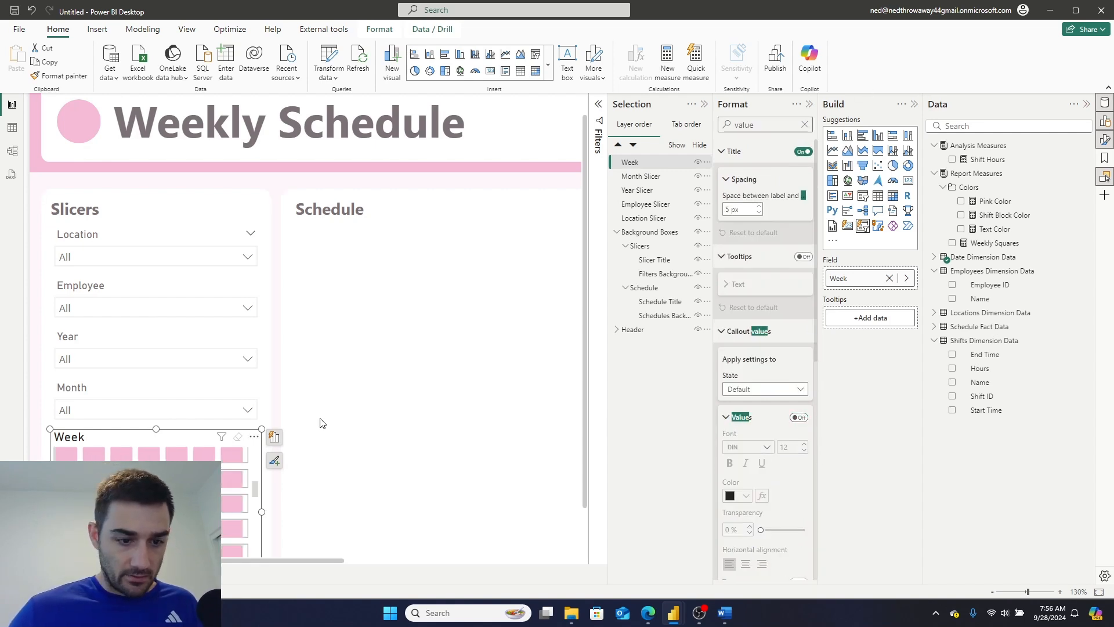
{"action": "scroll", "coordinate": [185, 479], "scroll_direction": "down", "scroll_amount": 2}
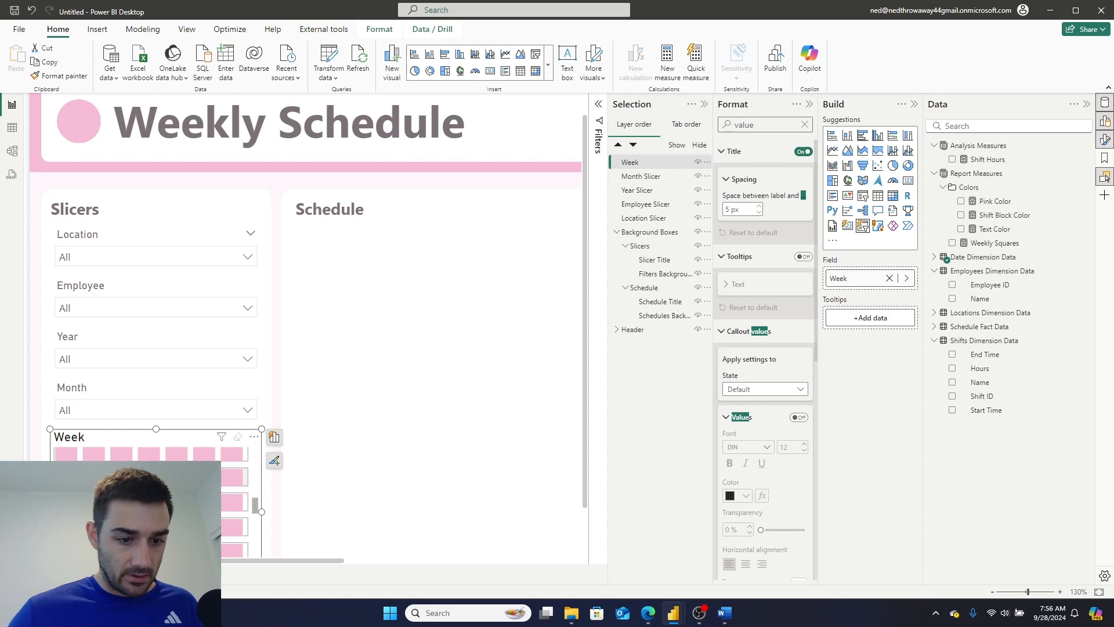
Turn off the button borders of the Week slicer and check its rows of squares.
{"action": "scroll", "coordinate": [186, 478], "scroll_direction": "up", "scroll_amount": 5}
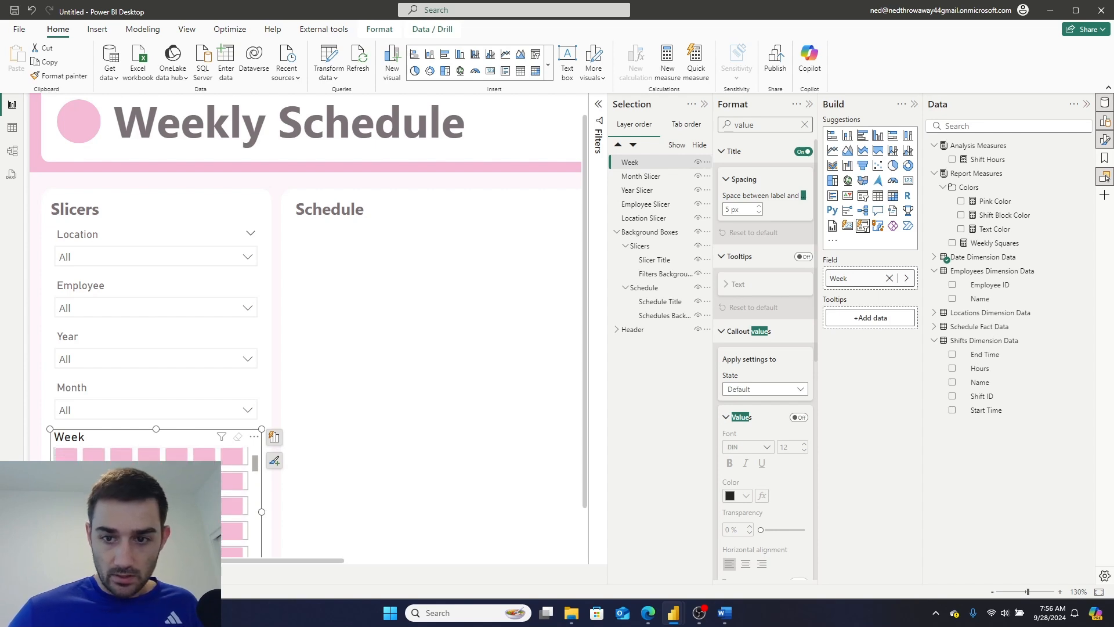
{"action": "scroll", "coordinate": [186, 478], "scroll_direction": "down", "scroll_amount": 5}
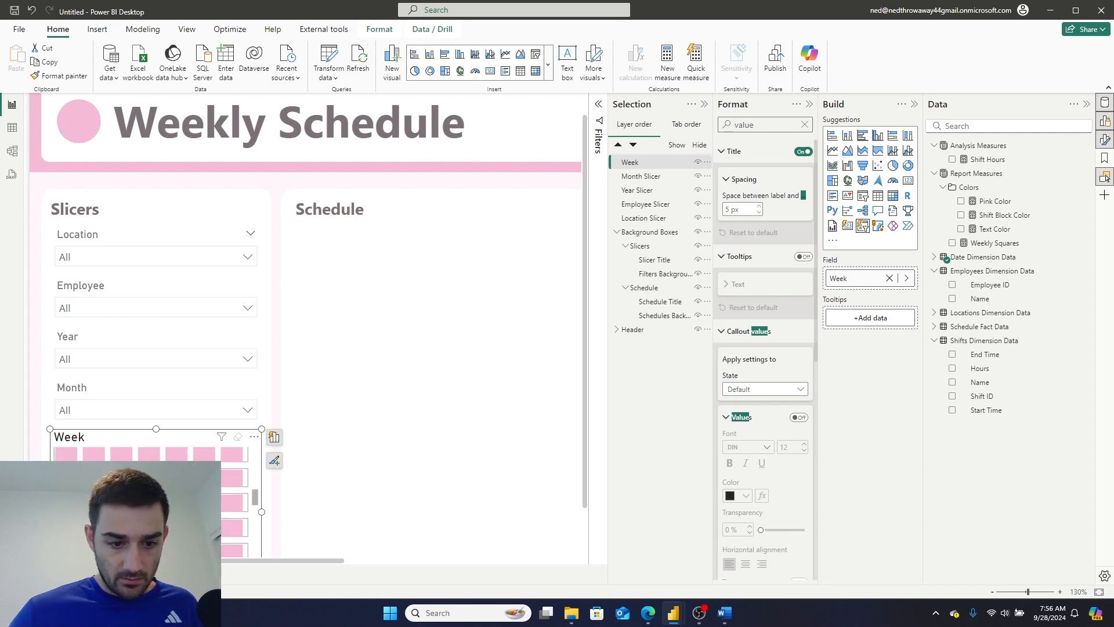
{"action": "scroll", "coordinate": [185, 478], "scroll_direction": "up", "scroll_amount": 5}
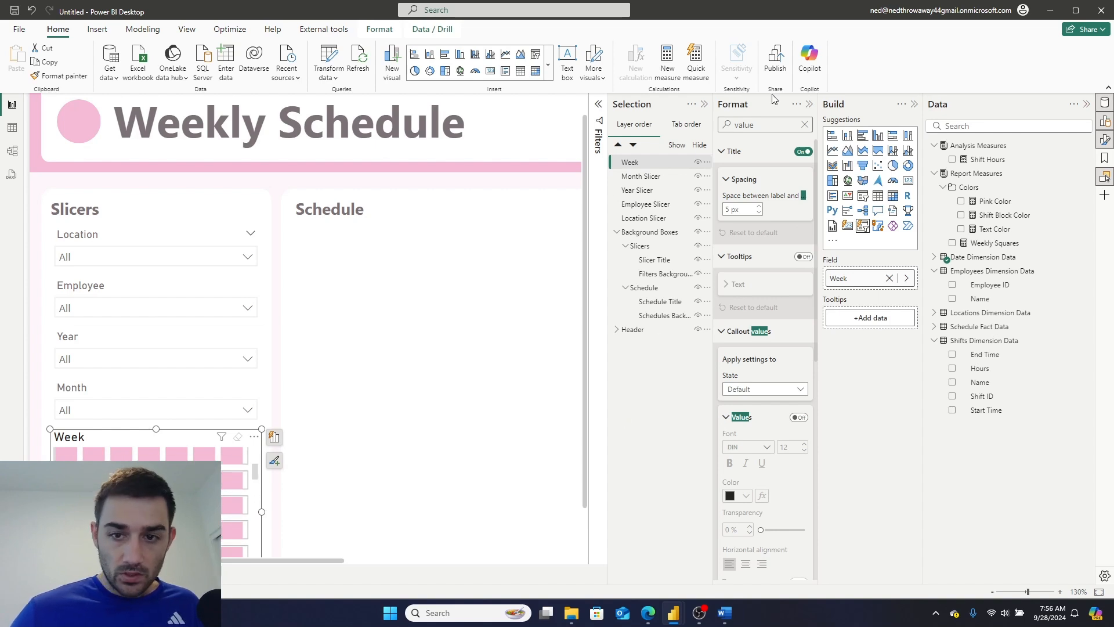
{"action": "left_click", "coordinate": [805, 126]}
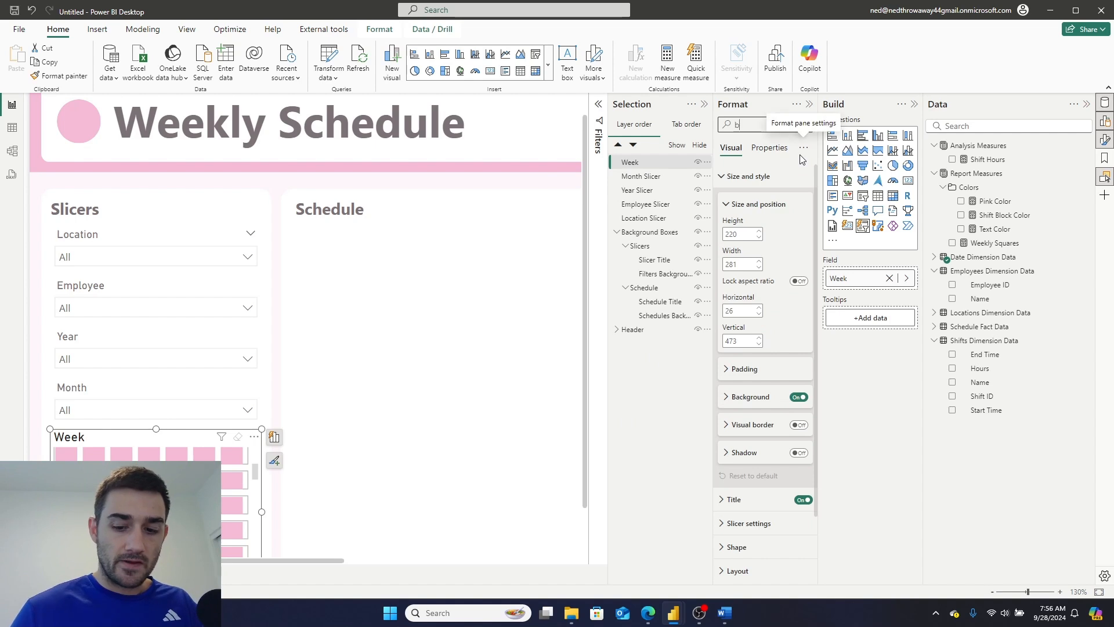
{"action": "type", "text": "border"}
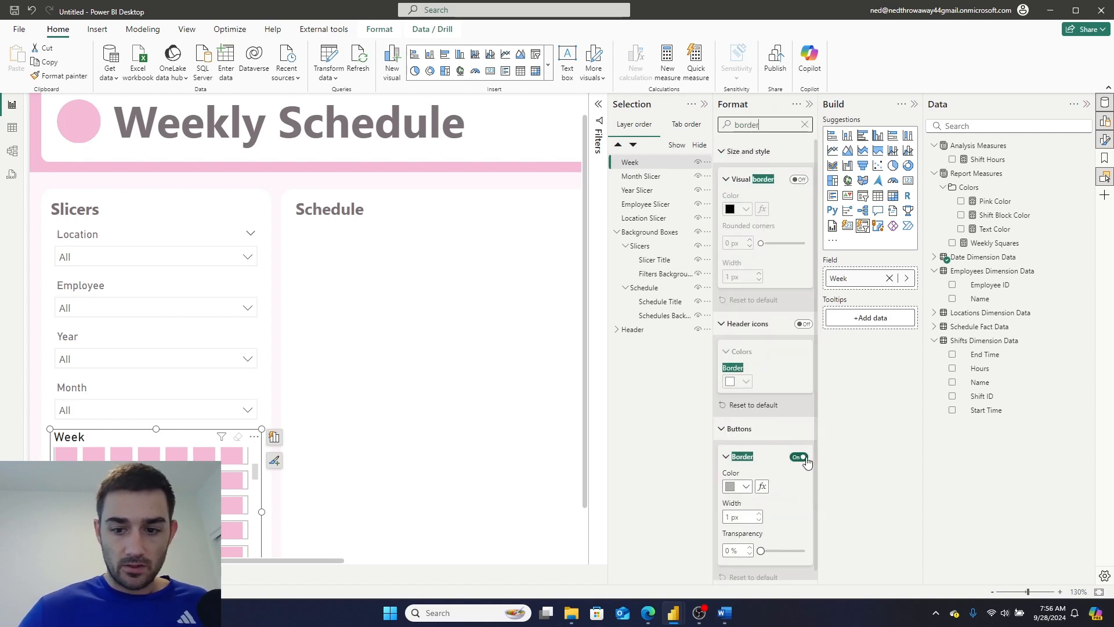
{"action": "left_click", "coordinate": [799, 457]}
{"action": "scroll", "coordinate": [174, 481], "scroll_direction": "up", "scroll_amount": 3}
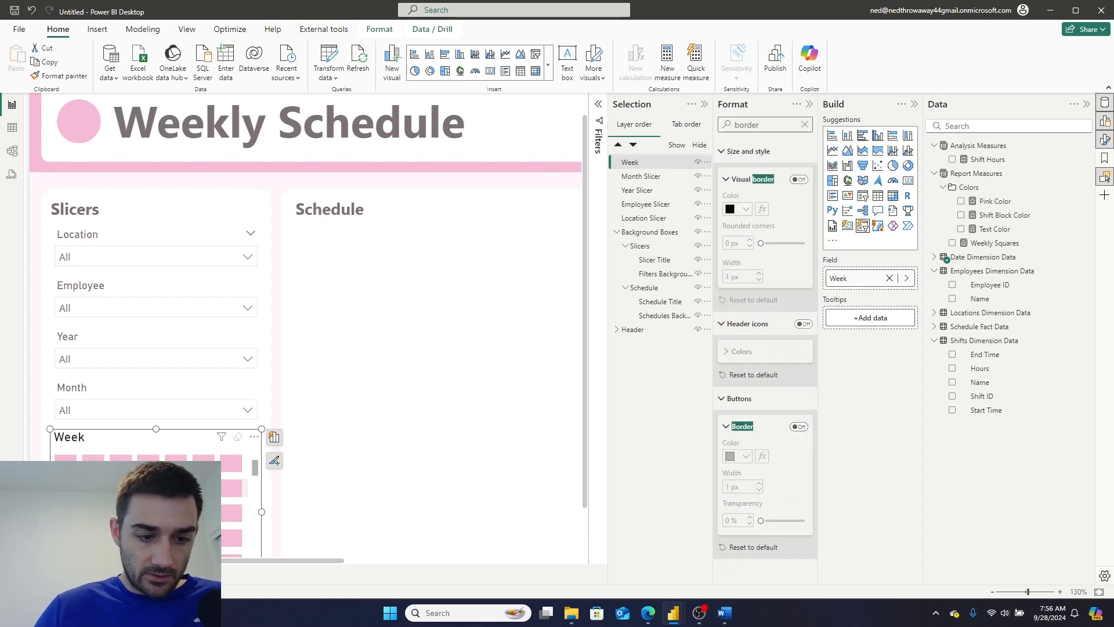
{"action": "scroll", "coordinate": [151, 499], "scroll_direction": "down", "scroll_amount": 5}
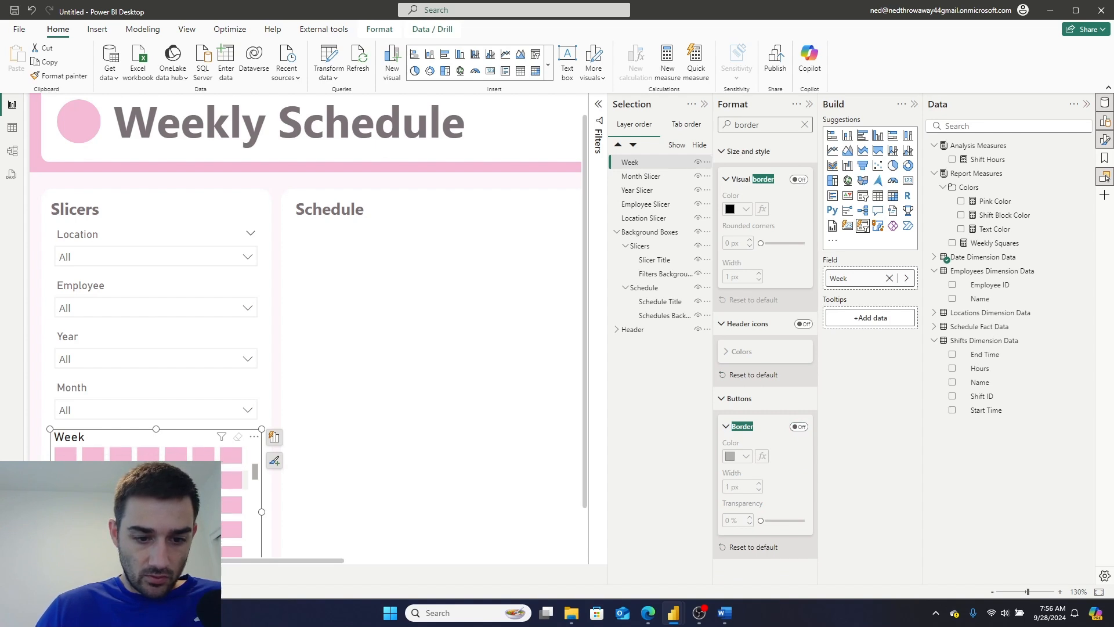
{"action": "scroll", "coordinate": [581, 427], "scroll_direction": "down", "scroll_amount": 2}
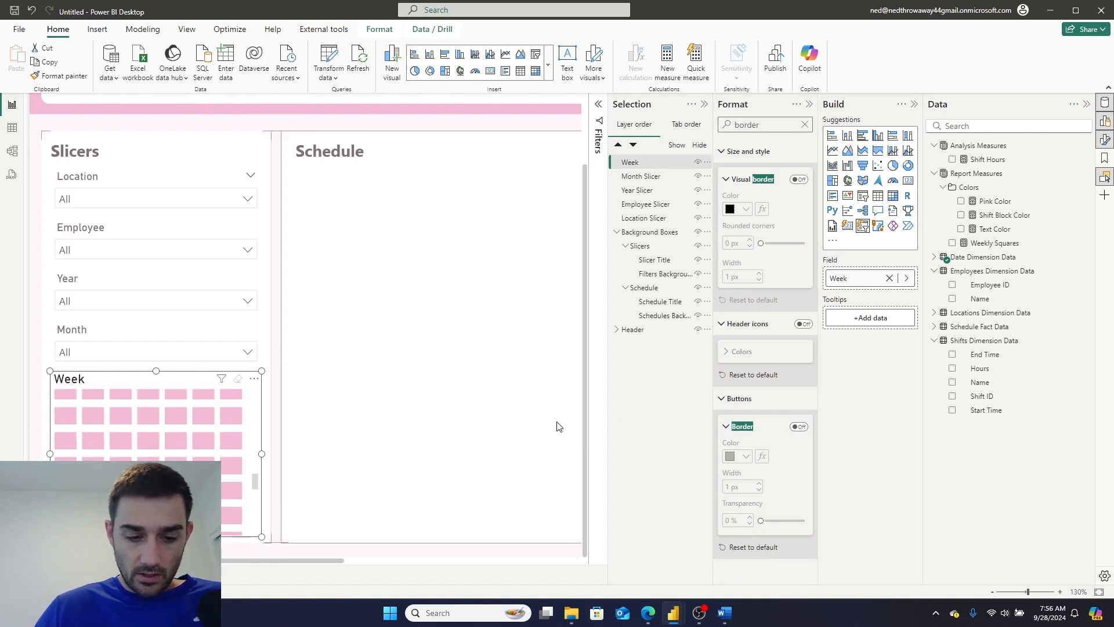
{"action": "scroll", "coordinate": [154, 429], "scroll_direction": "up", "scroll_amount": 5}
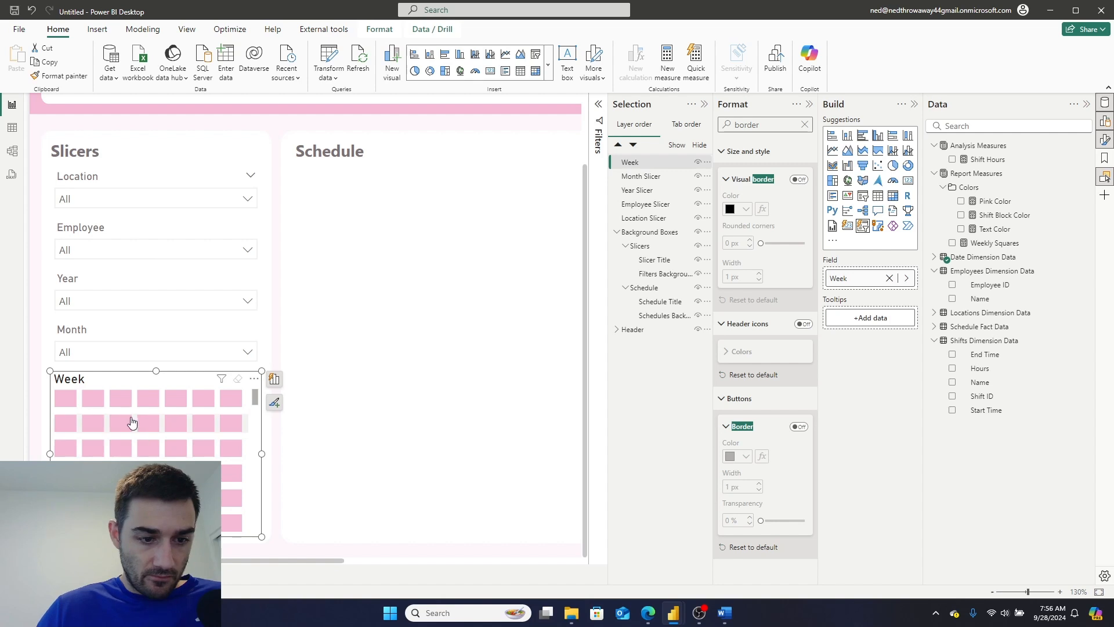
Filter the report to April in the Month slicer and 2023 in the Year slicer.
{"action": "left_click", "coordinate": [204, 355]}
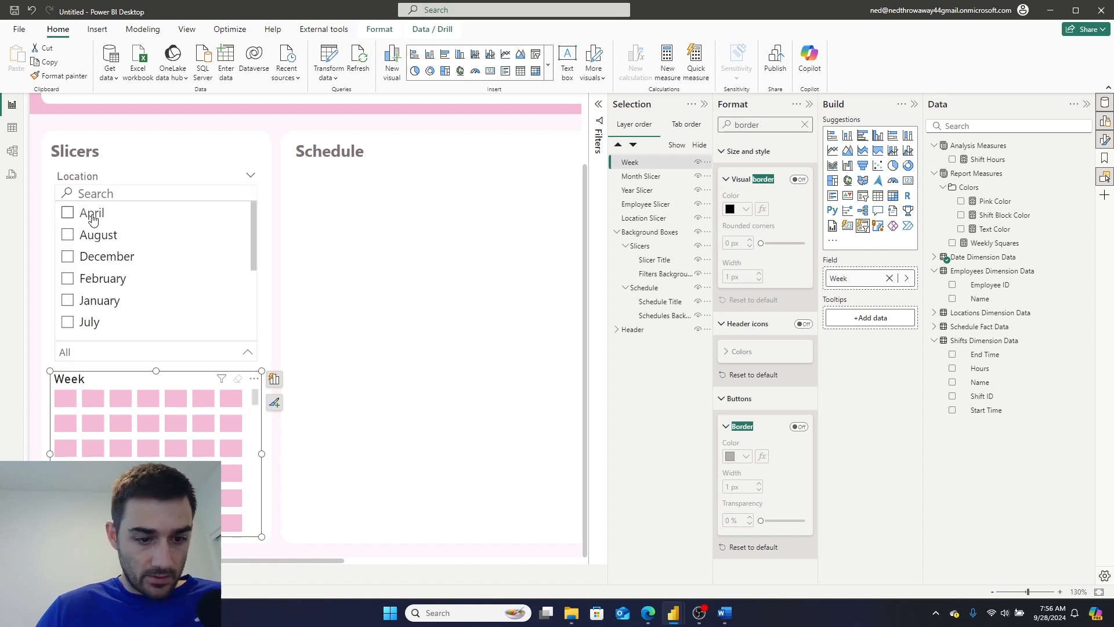
{"action": "left_click", "coordinate": [89, 222]}
{"action": "left_click", "coordinate": [268, 547]}
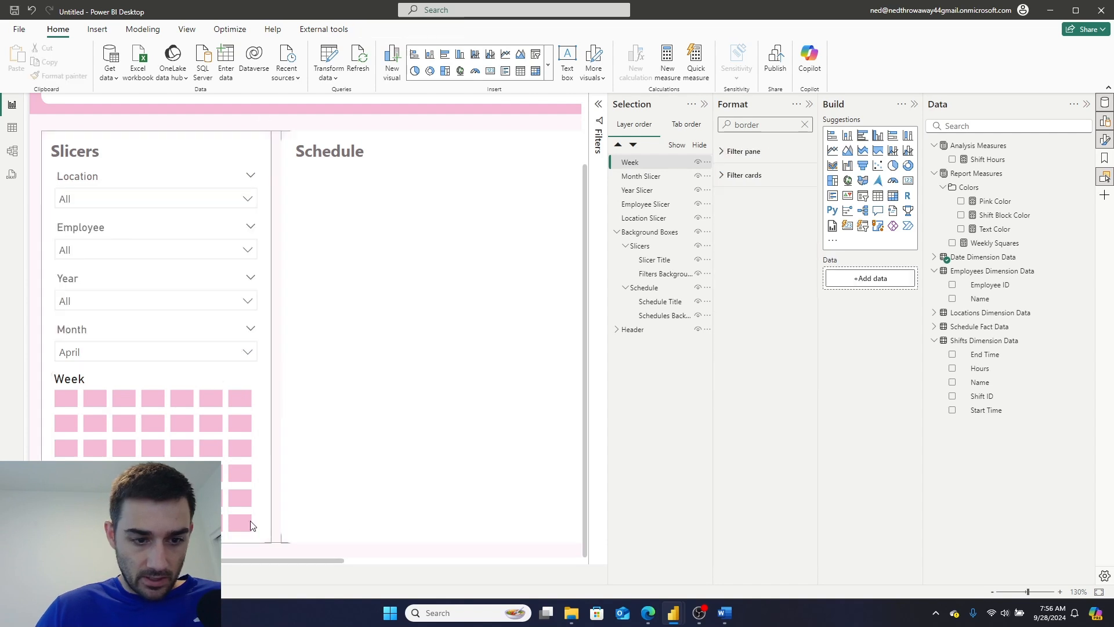
{"action": "left_click", "coordinate": [155, 302]}
{"action": "left_click", "coordinate": [68, 322]}
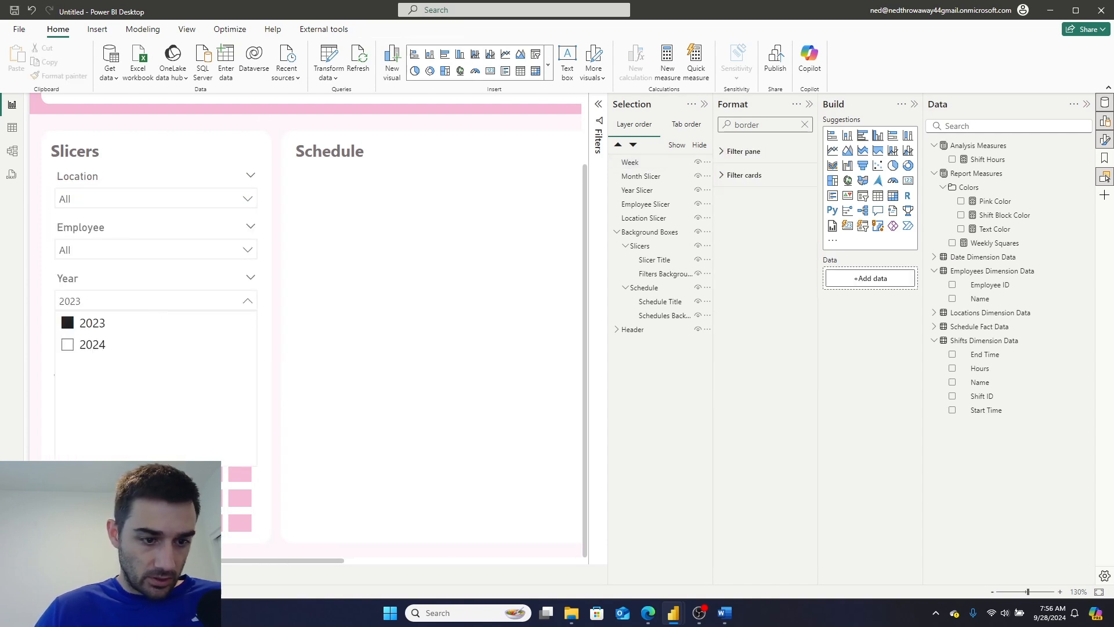
{"action": "left_click", "coordinate": [251, 558]}
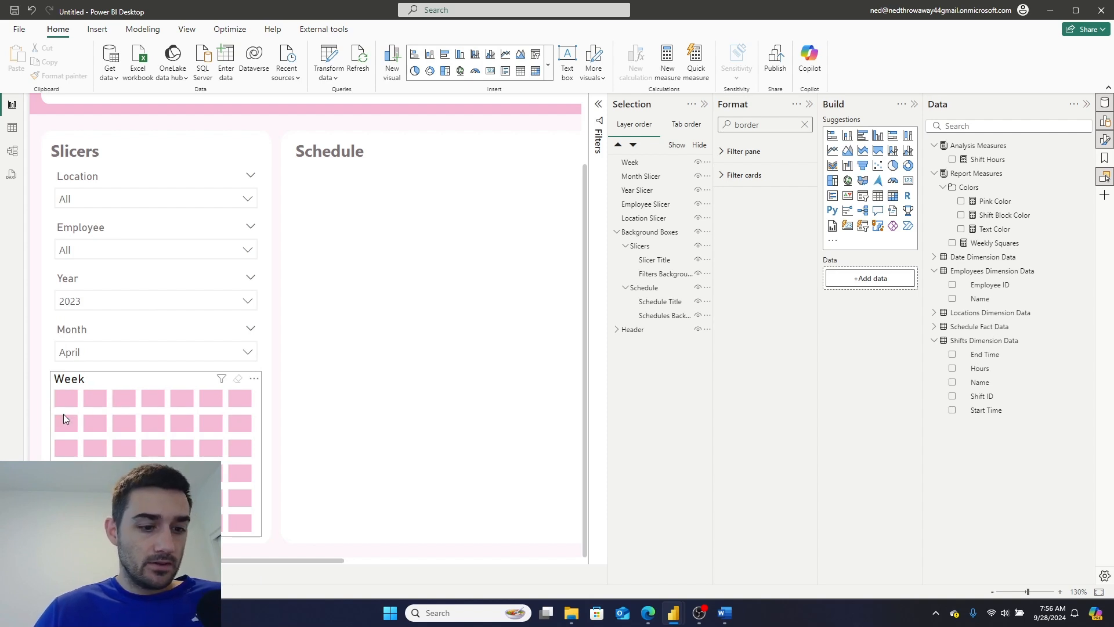
Set the image fit of the Week slicer's images to Fit.
{"action": "left_click", "coordinate": [803, 120]}
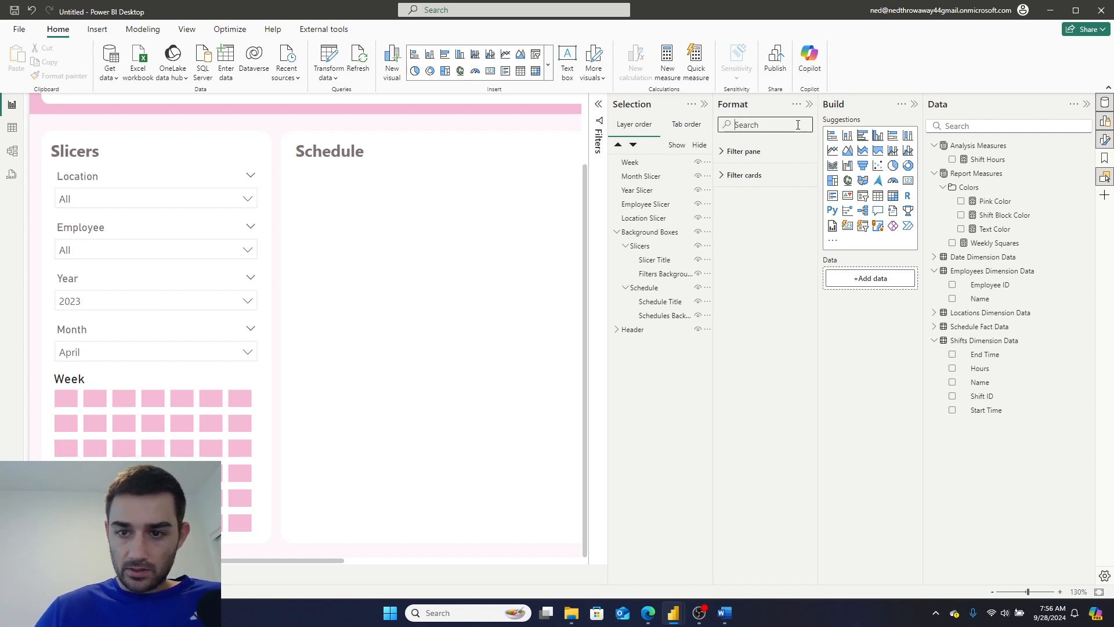
{"action": "left_click", "coordinate": [259, 460]}
{"action": "left_click", "coordinate": [739, 125]}
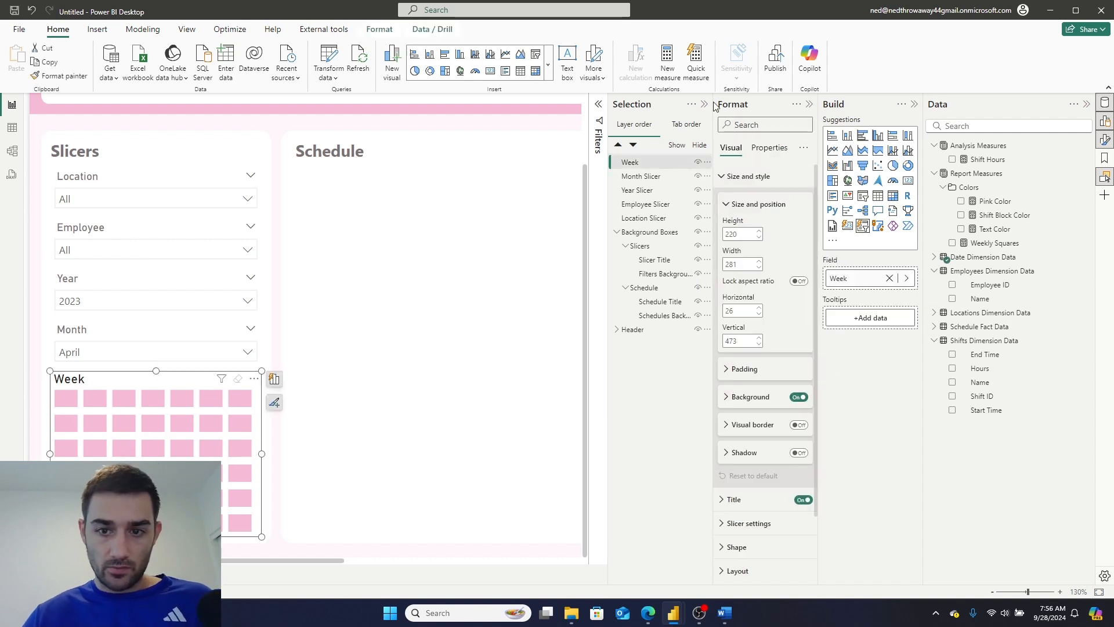
{"action": "type", "text": "image"}
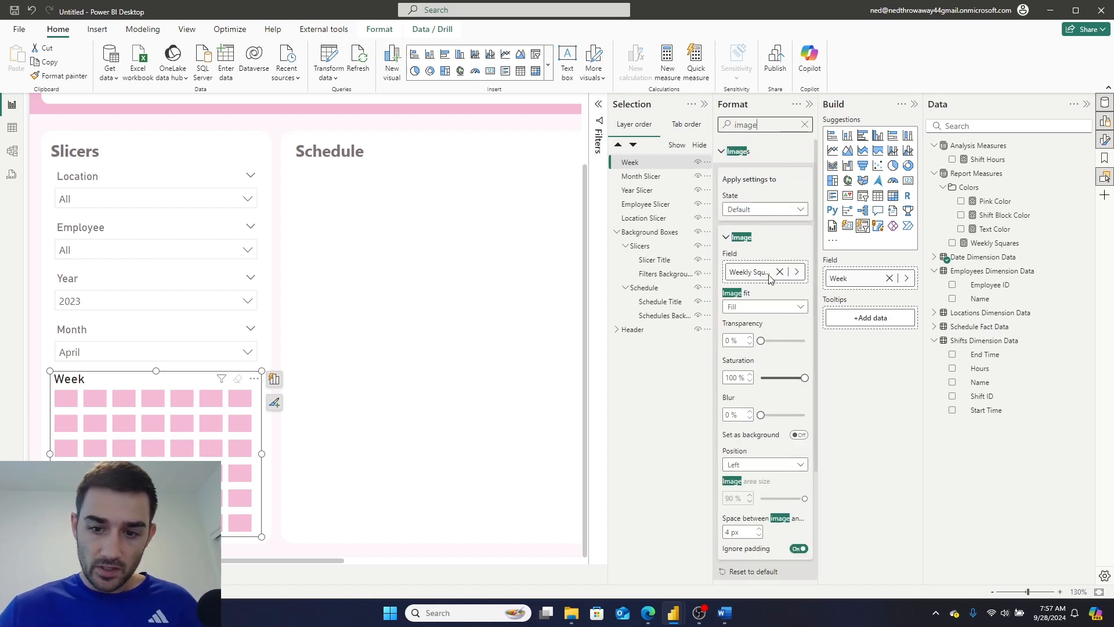
{"action": "left_click", "coordinate": [763, 307]}
{"action": "left_click", "coordinate": [753, 334]}
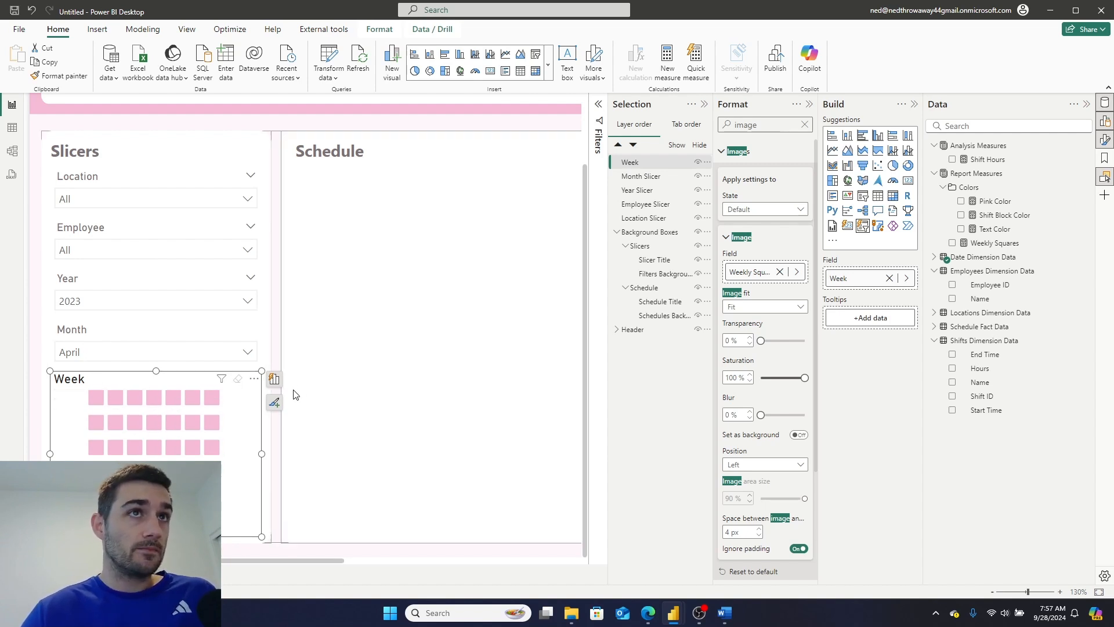
Open the full Weekly Squares measure formula and insert three blank lines above the start_string variable.
{"action": "left_click", "coordinate": [994, 243]}
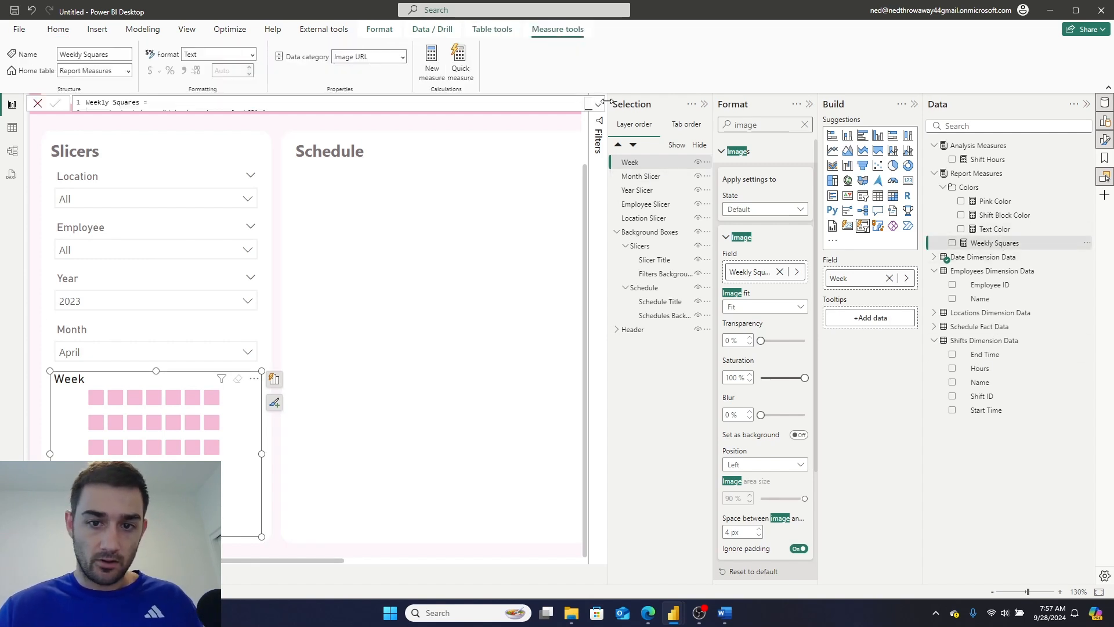
{"action": "left_click", "coordinate": [598, 105]}
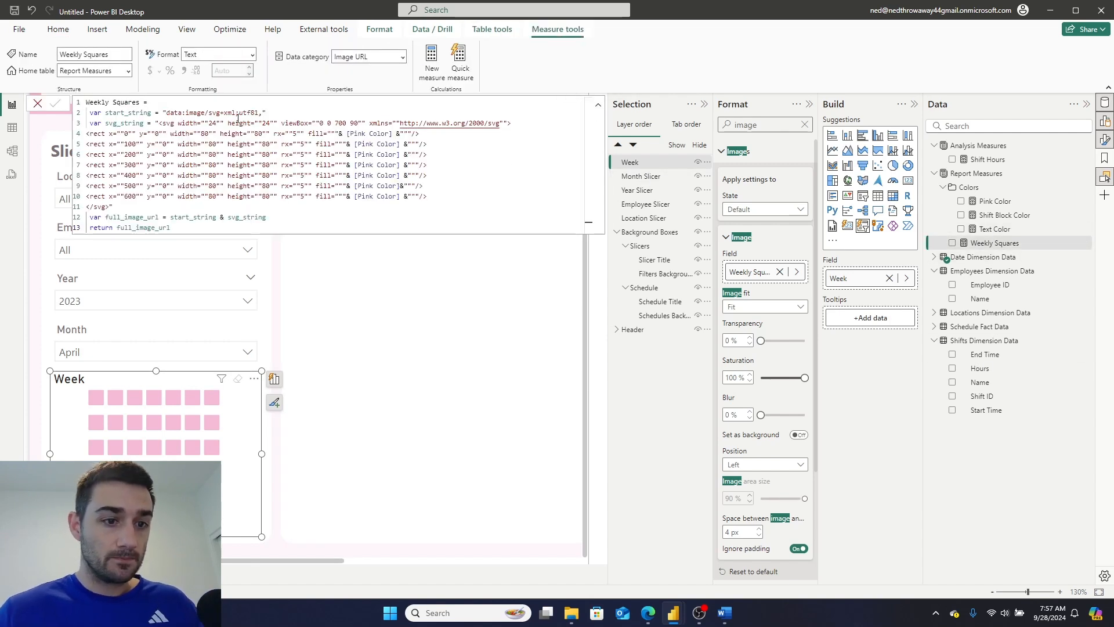
{"action": "left_click", "coordinate": [230, 106]}
{"action": "key", "text": "shift+Return"}
{"action": "key", "text": "shift+Return"}
{"action": "key", "text": "shift+Return"}
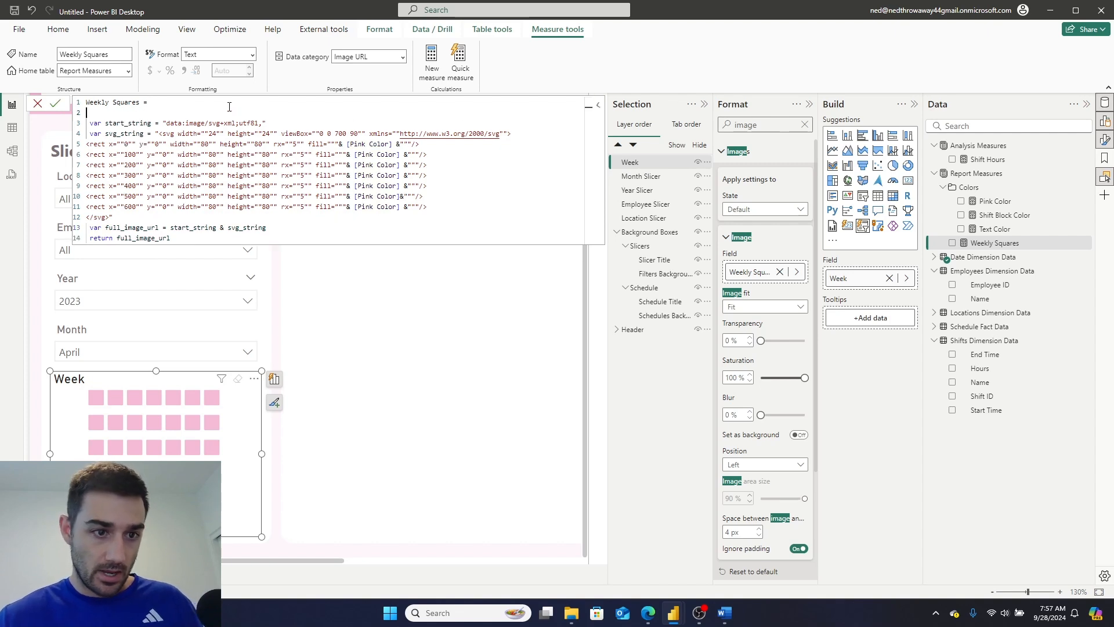
{"action": "key", "text": "Up"}
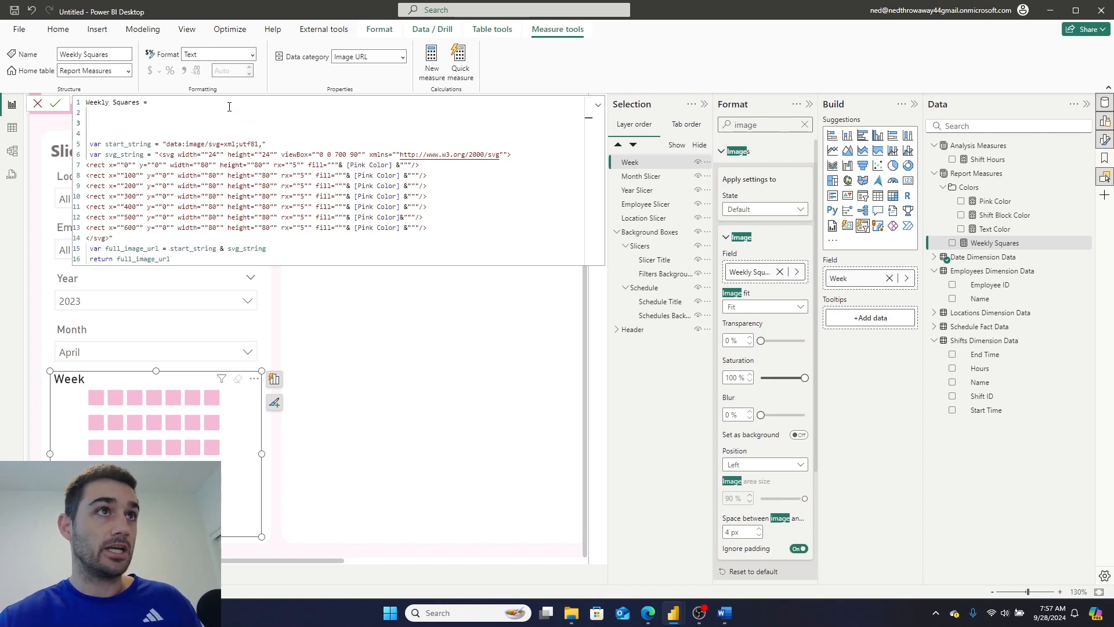
Define a selected_week variable in Weekly Squares as SELECTEDVALUE of 'Date Dimension Data'[Week Number].
{"action": "type", "text": "var"}
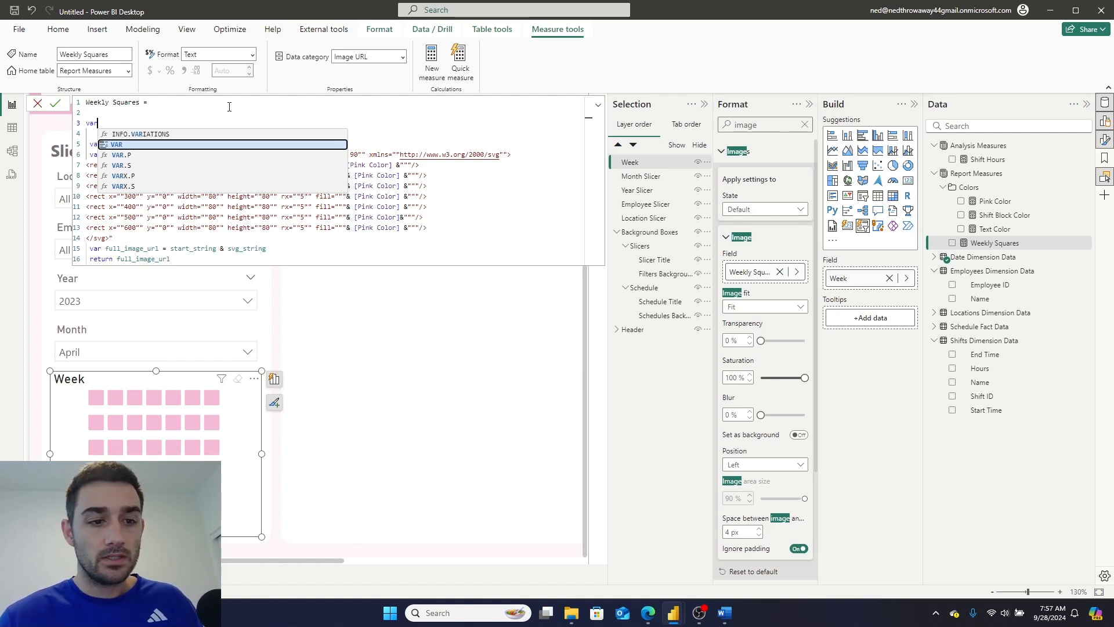
{"action": "type", "text": "sele"}
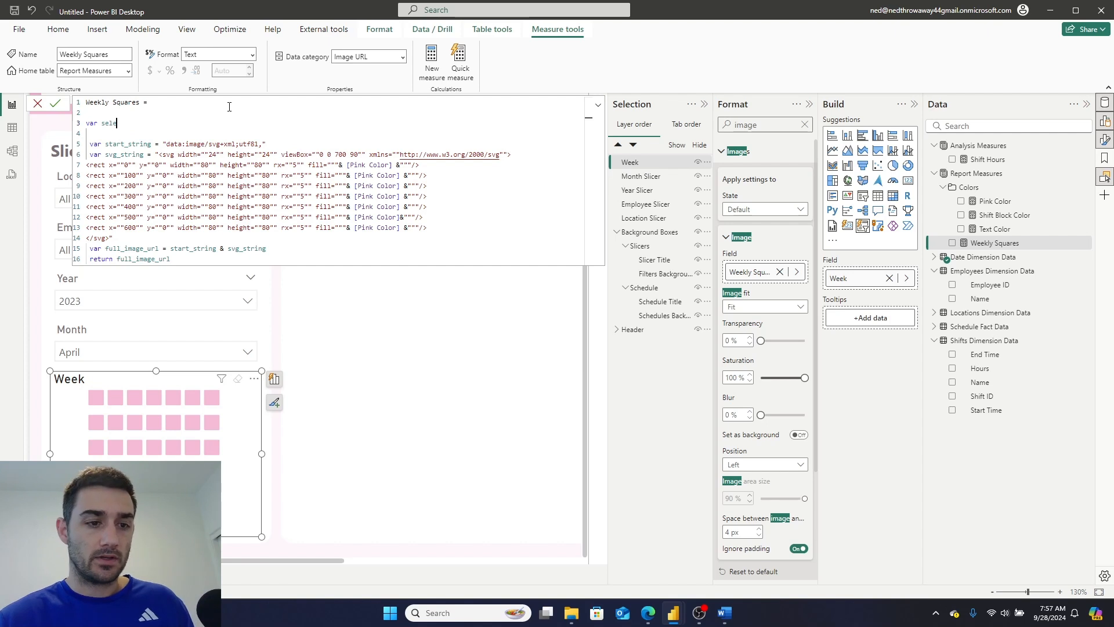
{"action": "type", "text": "cted_week"}
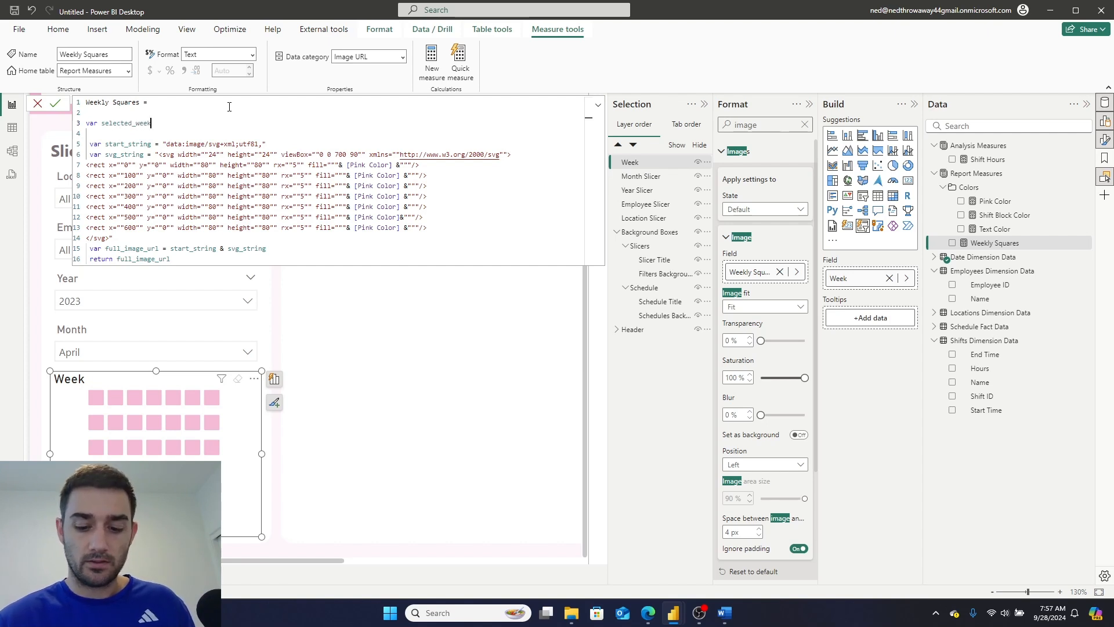
{"action": "type", "text": " = selec"}
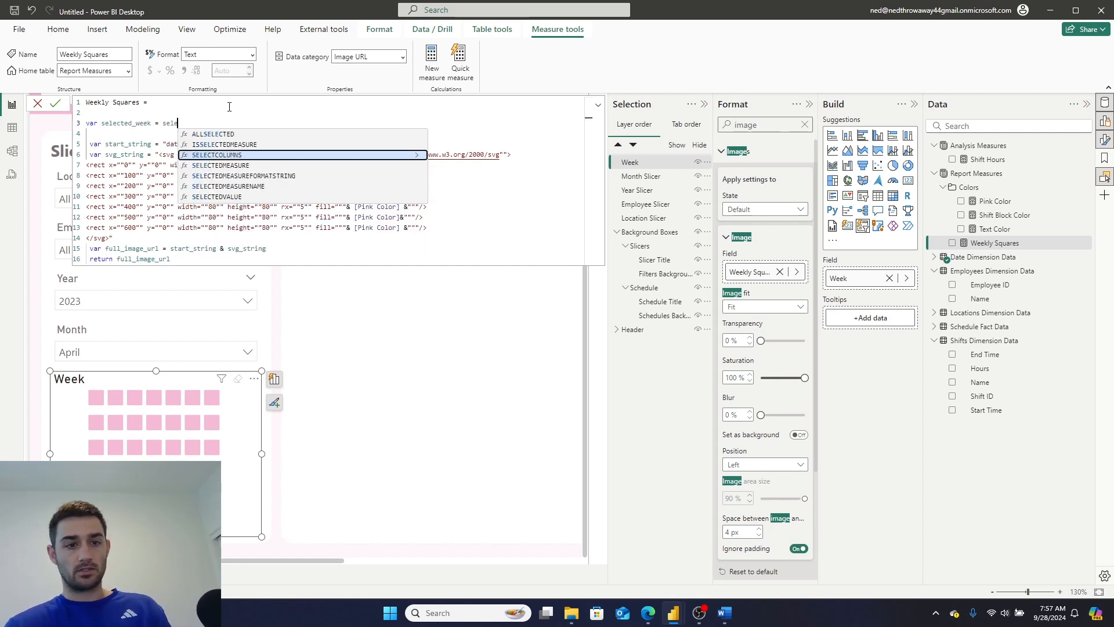
{"action": "key", "text": "Down"}
{"action": "key", "text": "Down"}
{"action": "key", "text": "Down"}
{"action": "key", "text": "Down"}
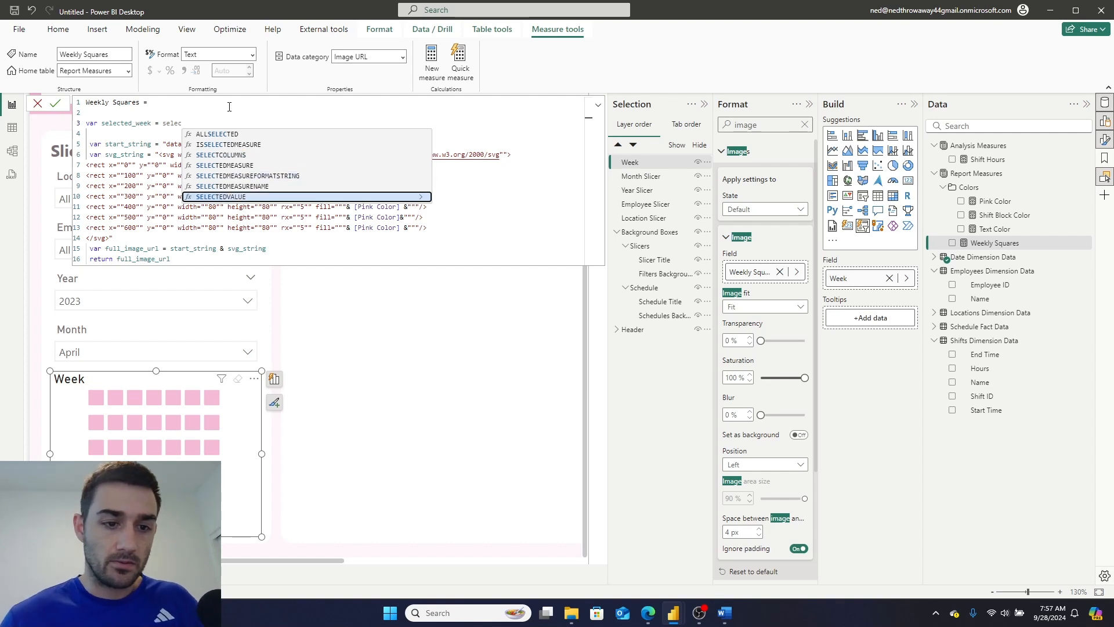
{"action": "key", "text": "Tab"}
{"action": "type", "text": "'"}
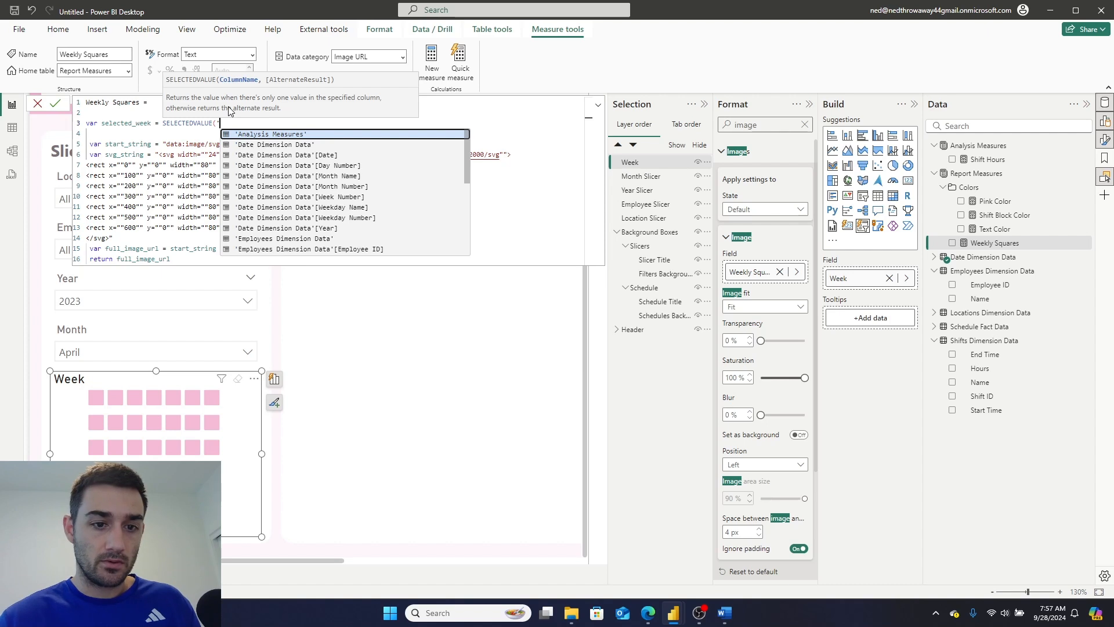
{"action": "type", "text": "week"}
{"action": "key", "text": "Tab"}
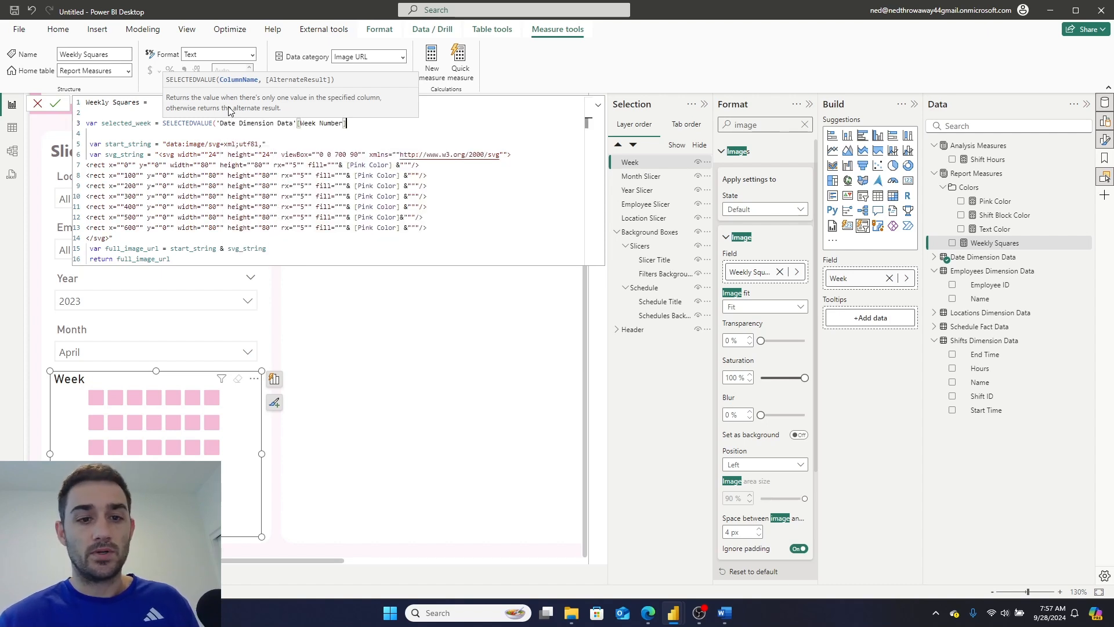
{"action": "type", "text": ")"}
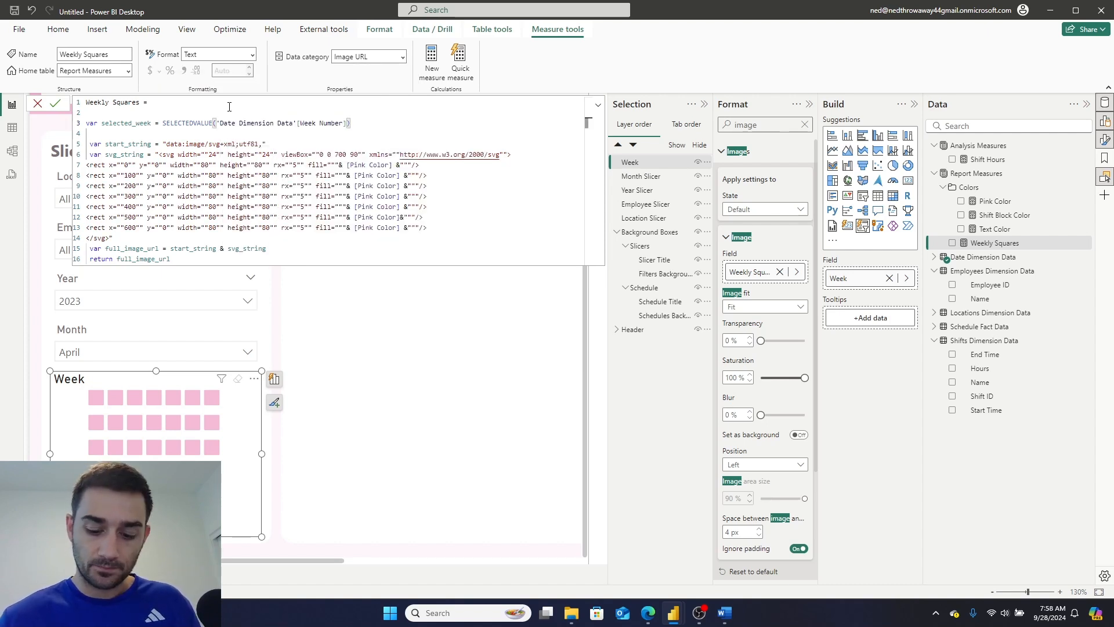
Define a selected_year variable below selected_week as SELECTEDVALUE of 'Date Dimension Data'[Year].
{"action": "key", "text": "Return"}
{"action": "type", "text": "var selected_"}
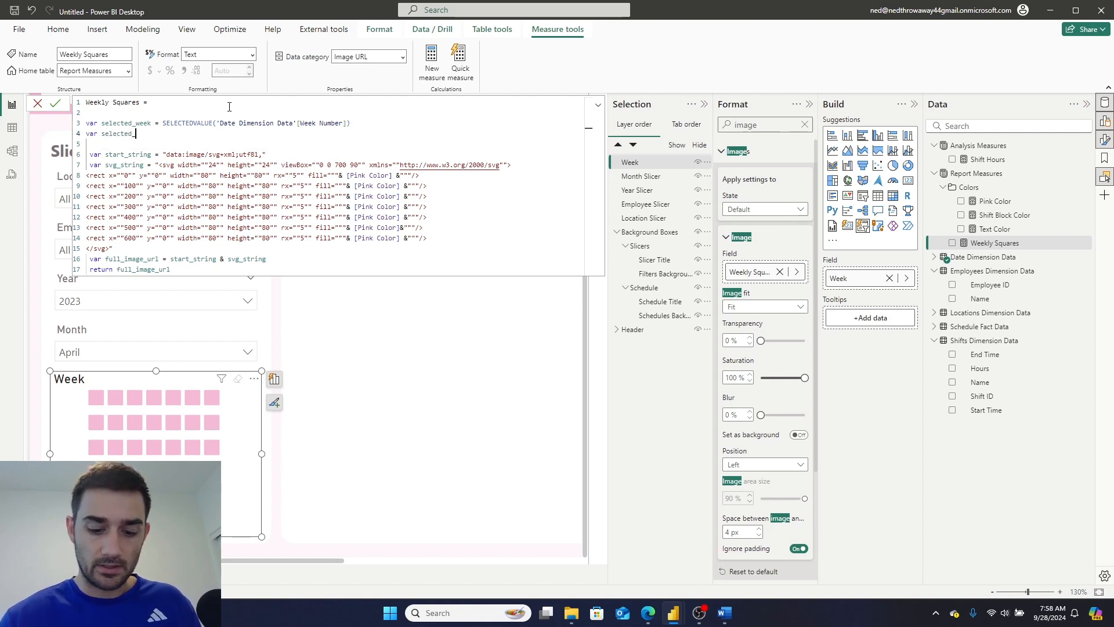
{"action": "type", "text": "year = selec"}
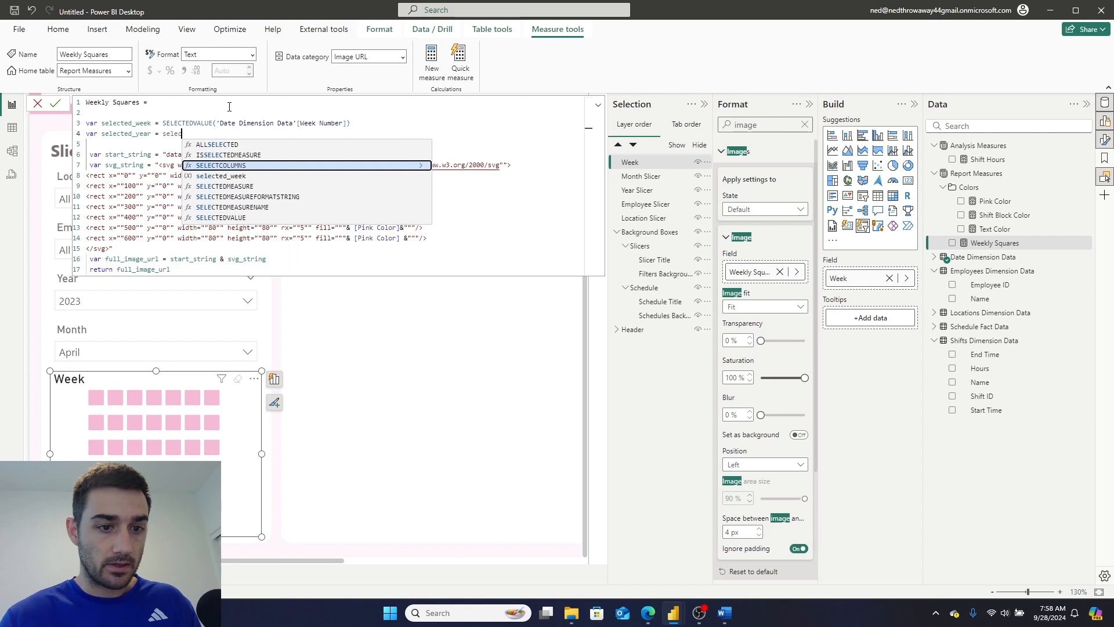
{"action": "key", "text": "Down"}
{"action": "key", "text": "Down"}
{"action": "key", "text": "Down"}
{"action": "key", "text": "Down"}
{"action": "key", "text": "Down"}
{"action": "key", "text": "Tab"}
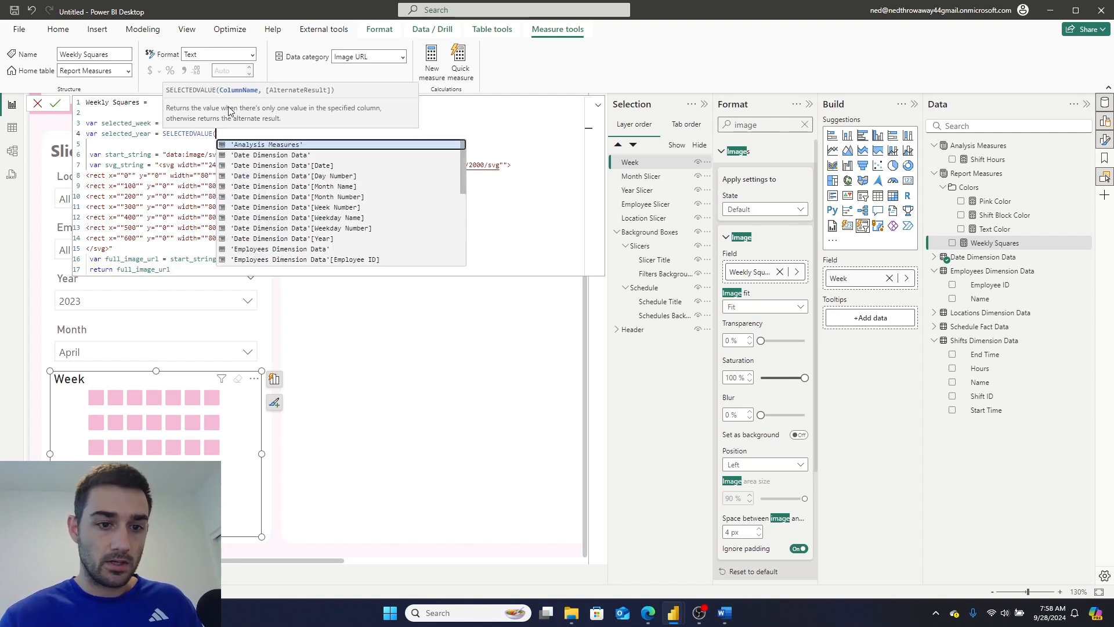
{"action": "key", "text": "Down"}
{"action": "key", "text": "Down"}
{"action": "key", "text": "Down"}
{"action": "key", "text": "Down"}
{"action": "key", "text": "Down"}
{"action": "key", "text": "Down"}
{"action": "key", "text": "Down"}
{"action": "key", "text": "Down"}
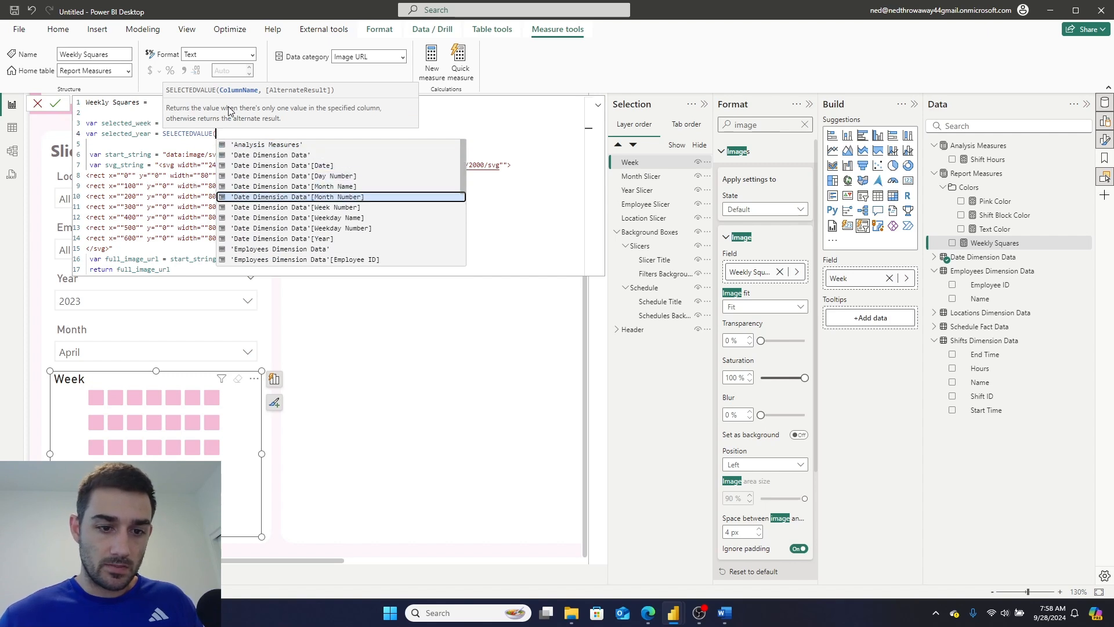
{"action": "key", "text": "Down"}
{"action": "key", "text": "Tab"}
{"action": "type", "text": ")"}
Start a days variable below selected_year in the Weekly Squares measure with the SELECTCOLUMNS function.
{"action": "key", "text": "Return"}
{"action": "key", "text": "Return"}
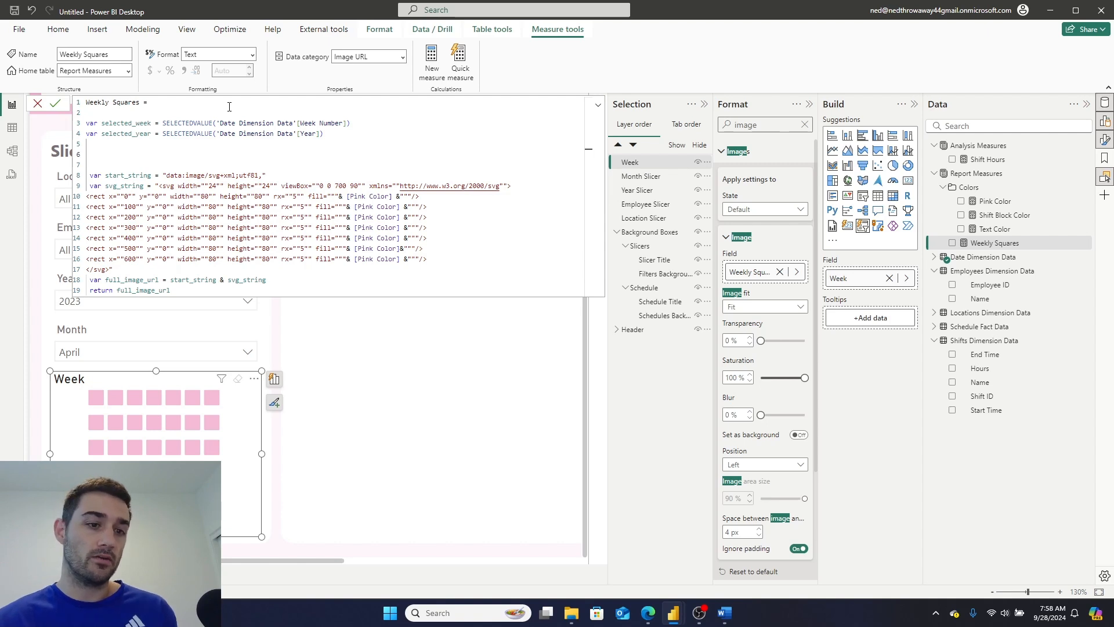
{"action": "type", "text": "var "}
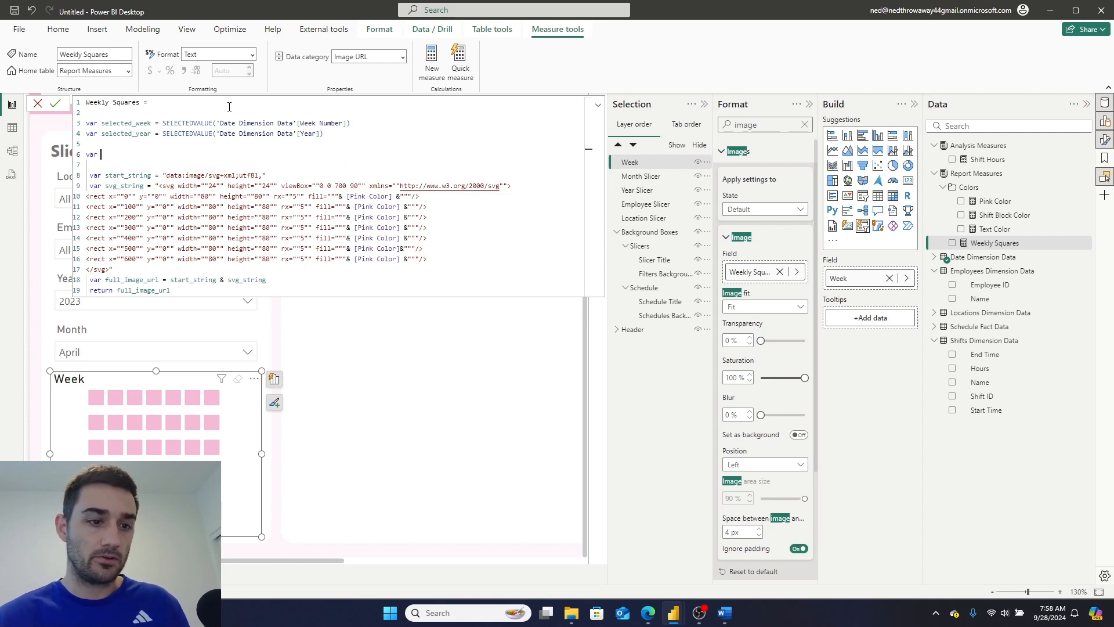
{"action": "type", "text": "days = "}
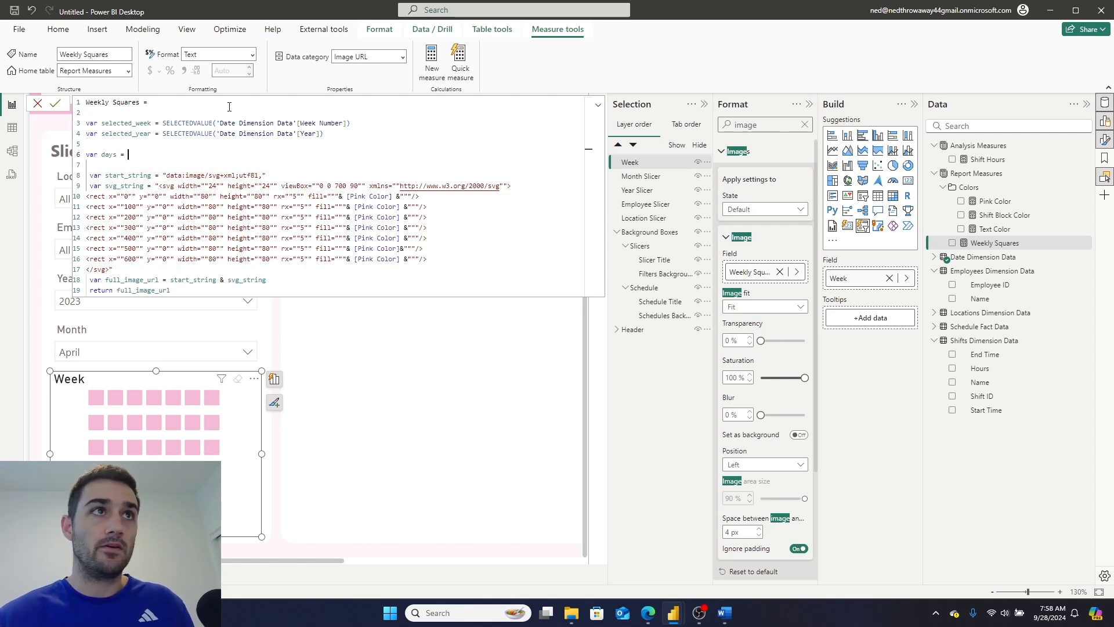
{"action": "type", "text": "SELECTCOLUMNS("}
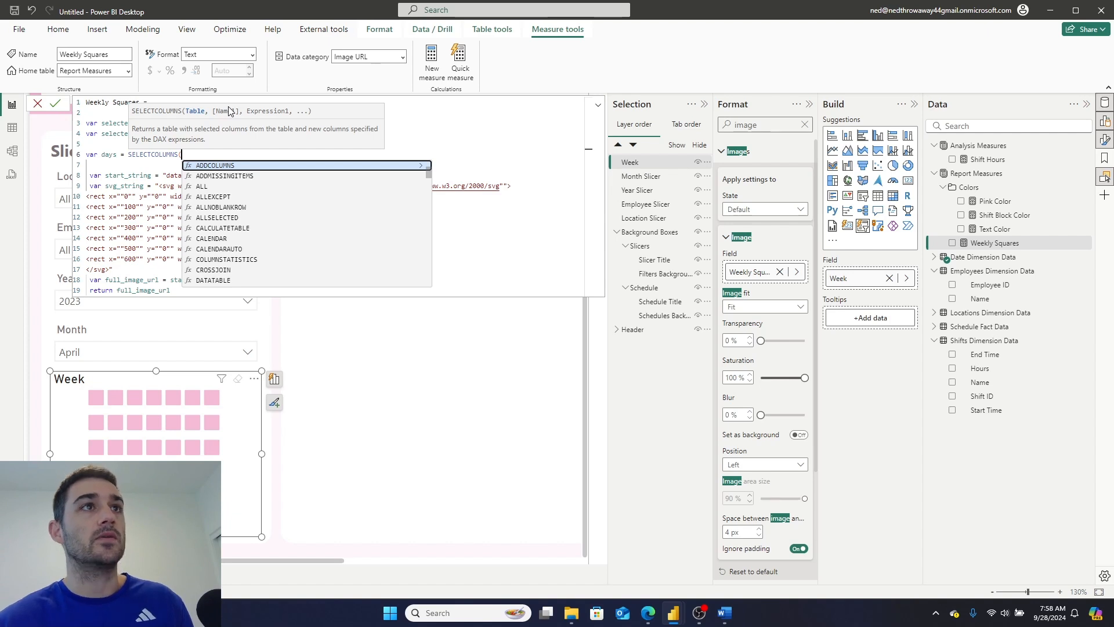
In the days variable's SELECTCOLUMNS, add a FILTER on 'Date Dimension Data' with the condition [Week Number] = selected_week.
{"action": "type", "text": "FILTER("}
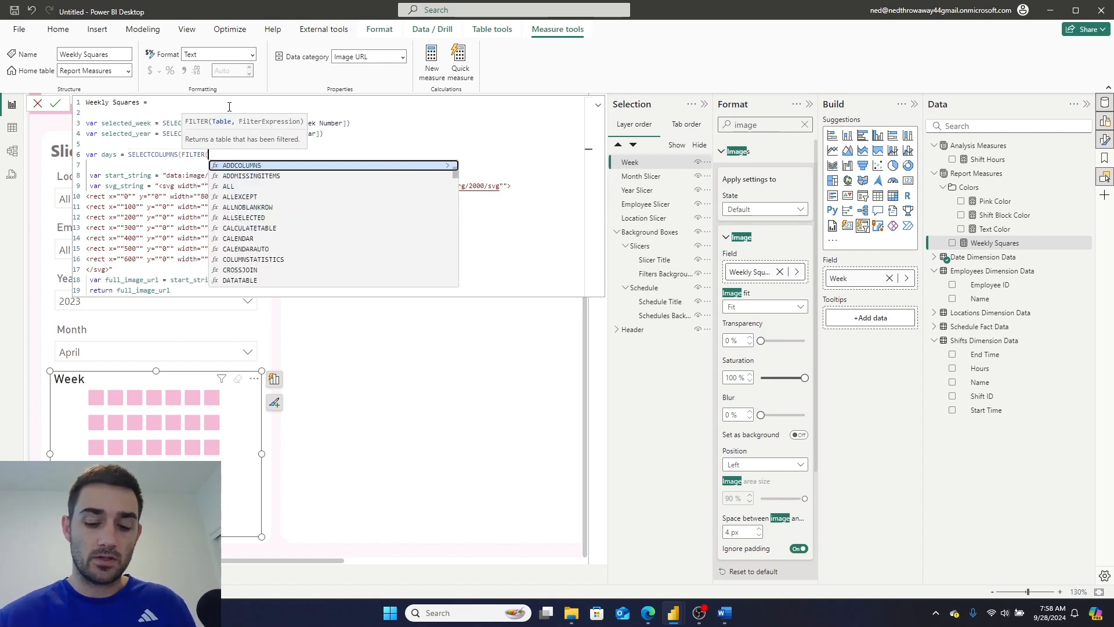
{"action": "type", "text": "'date"}
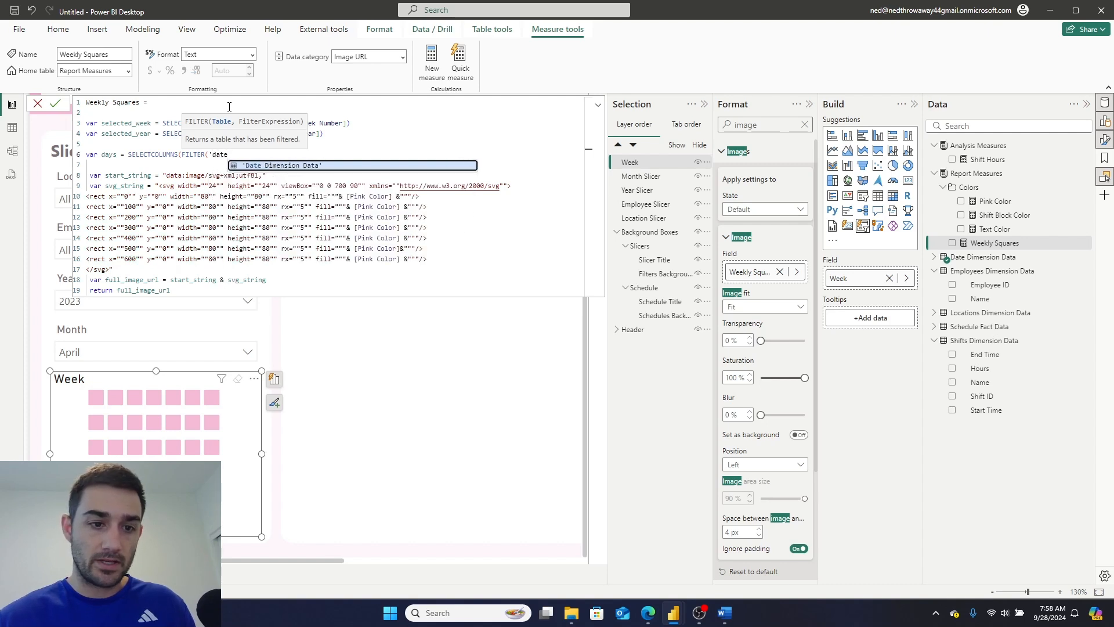
{"action": "key", "text": "Tab"}
{"action": "type", "text": ", [we"}
{"action": "key", "text": "Tab"}
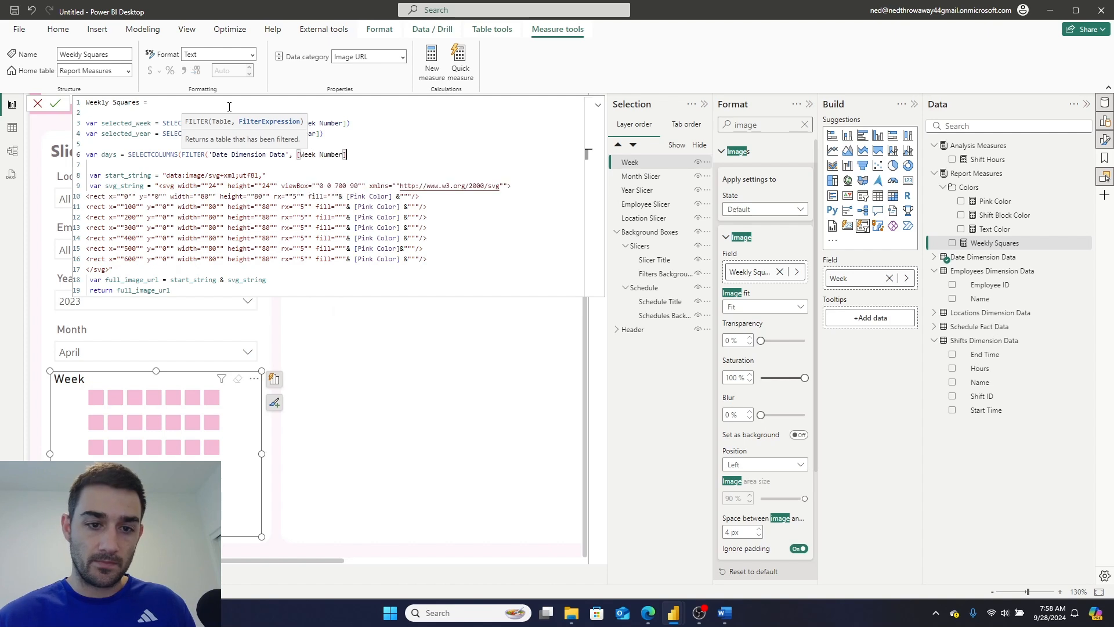
{"action": "type", "text": "= selec"}
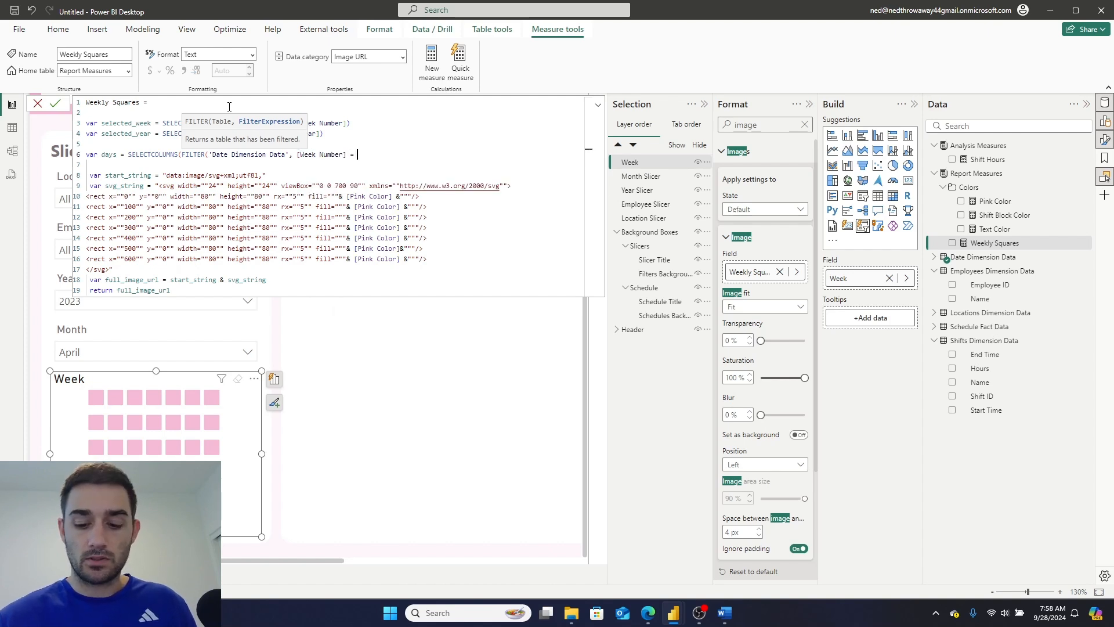
{"action": "type", "text": "te"}
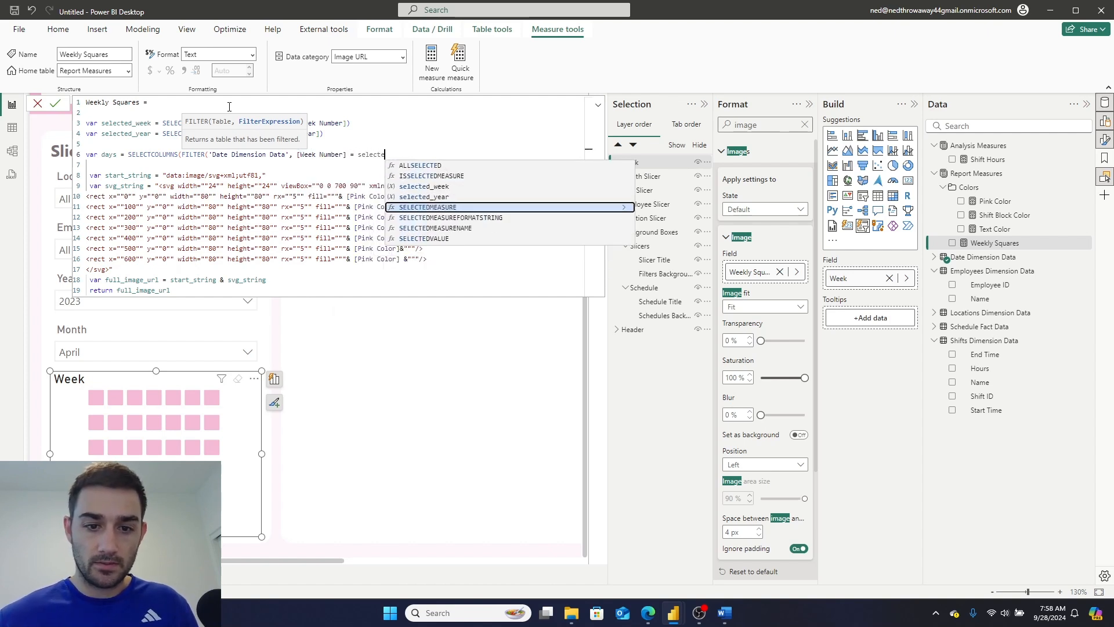
{"action": "key", "text": "Up"}
{"action": "key", "text": "Up"}
{"action": "key", "text": "Tab"}
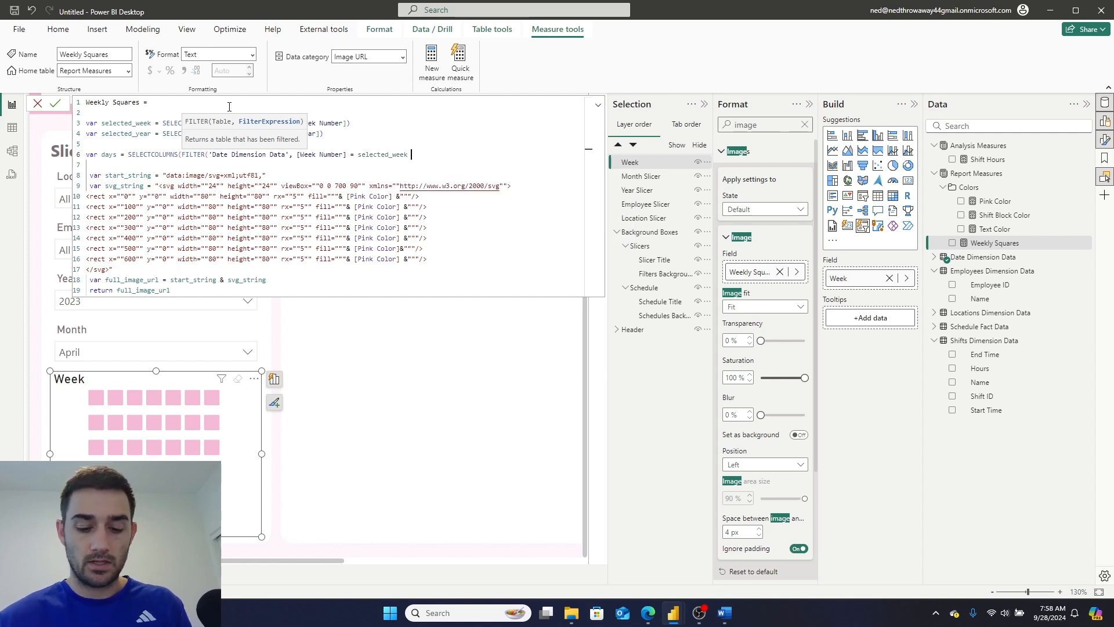
Extend the days filter with && [Year] = selected_year and close the FILTER function.
{"action": "type", "text": "&& [year"}
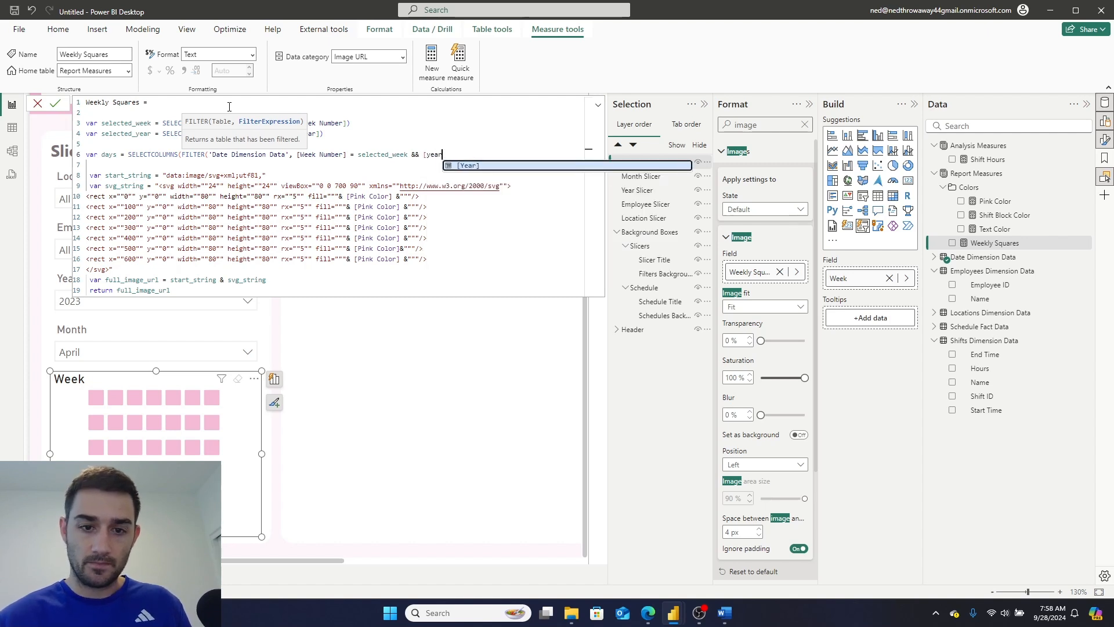
{"action": "key", "text": "Tab"}
{"action": "type", "text": "="}
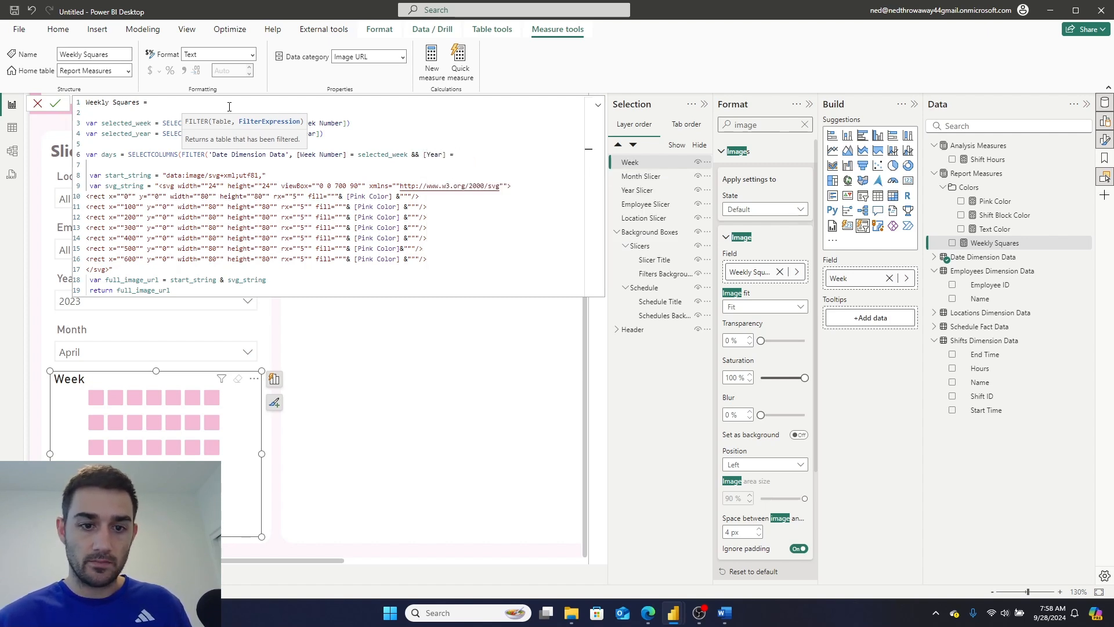
{"action": "type", "text": " Select"}
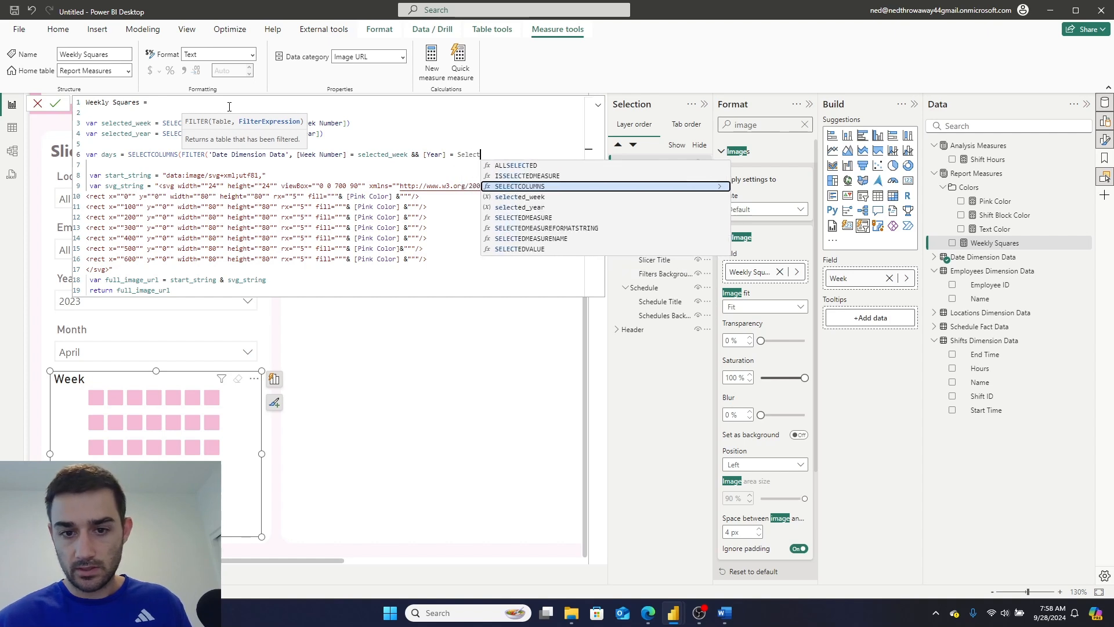
{"action": "type", "text": "e"}
{"action": "key", "text": "Up"}
{"action": "key", "text": "Tab"}
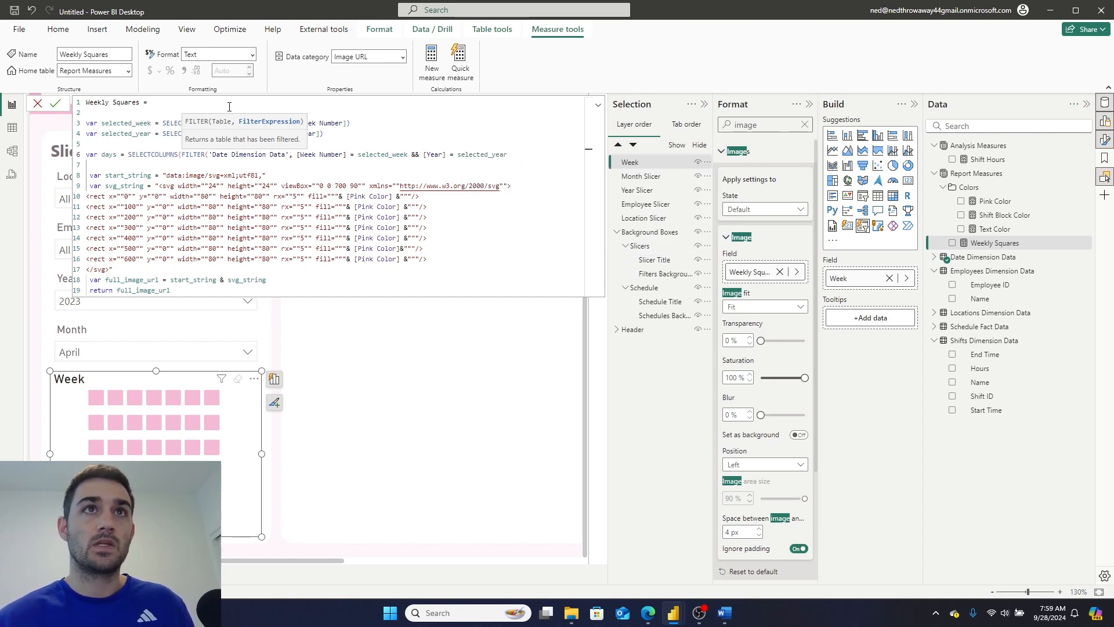
{"action": "type", "text": "), "}
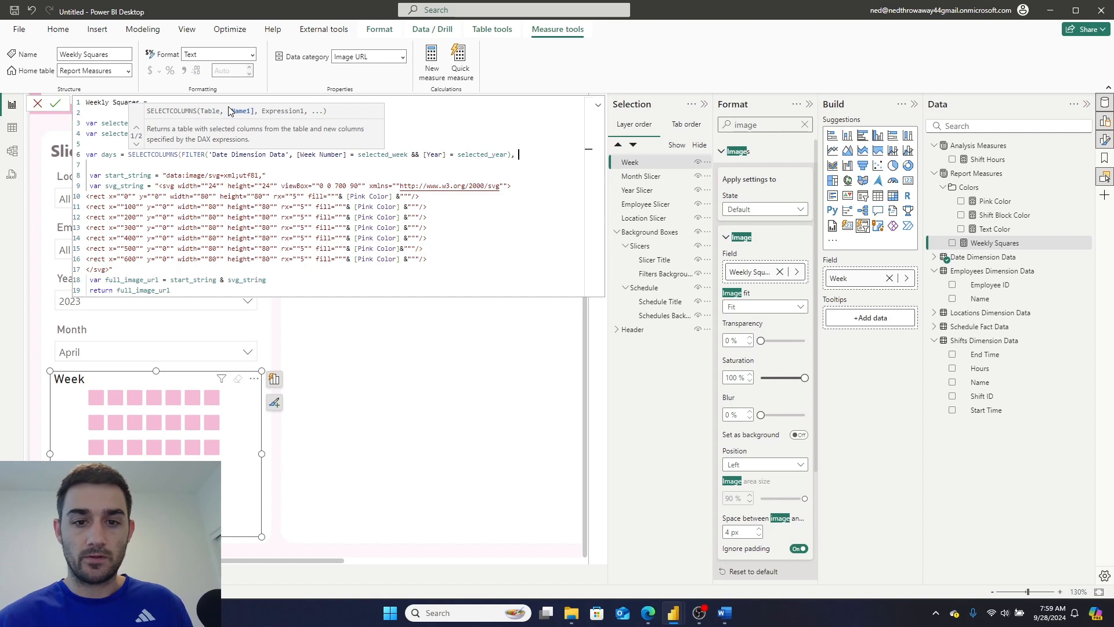
Name the selected column "Day" in the days variable and begin its expression with [Weekday Number] & "-".
{"action": "type", "text": "\"Day"}
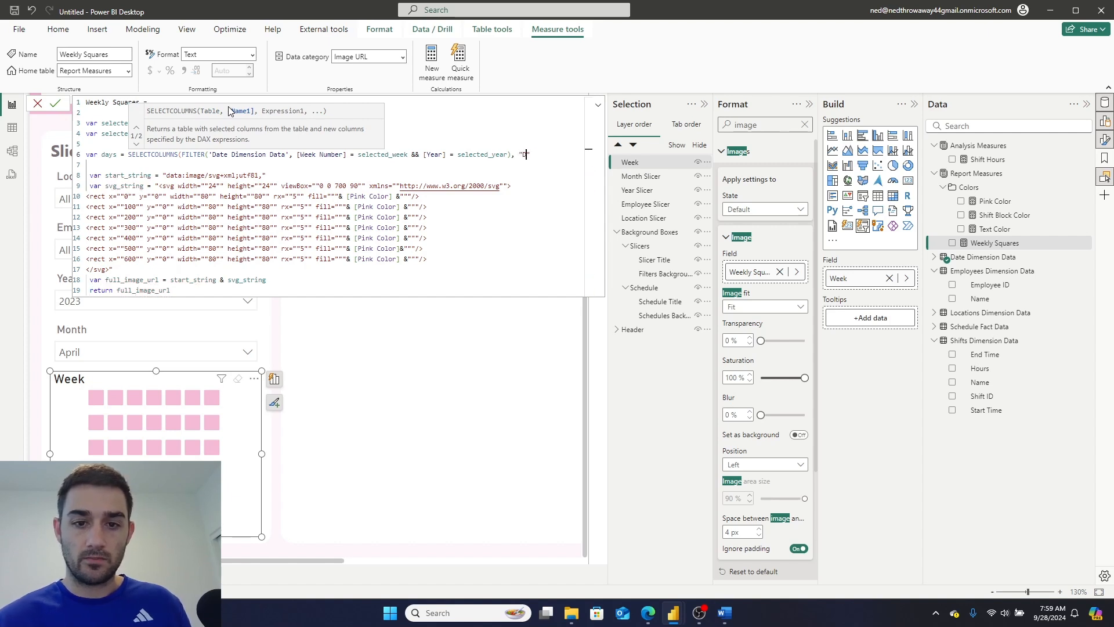
{"action": "type", "text": "\","}
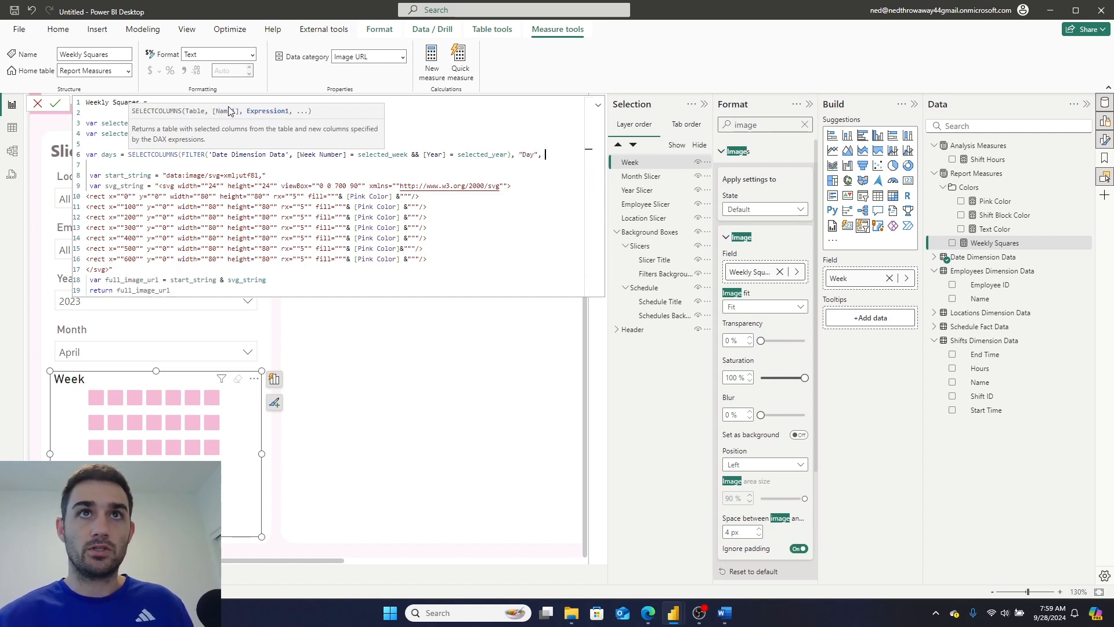
{"action": "type", "text": " [Week"}
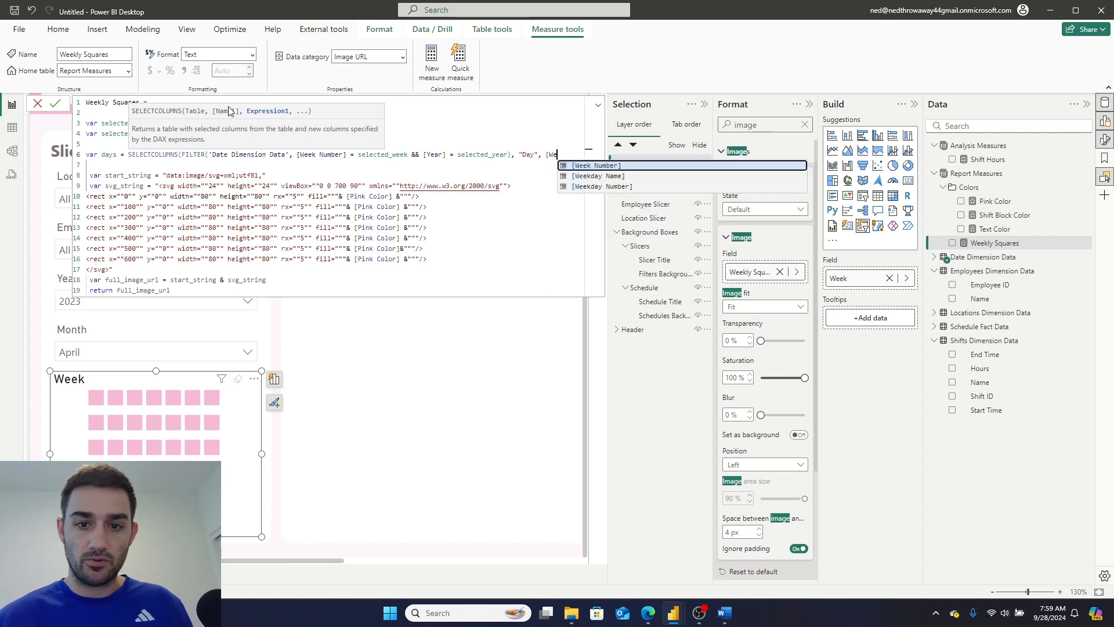
{"action": "key", "text": "Down"}
{"action": "key", "text": "Down"}
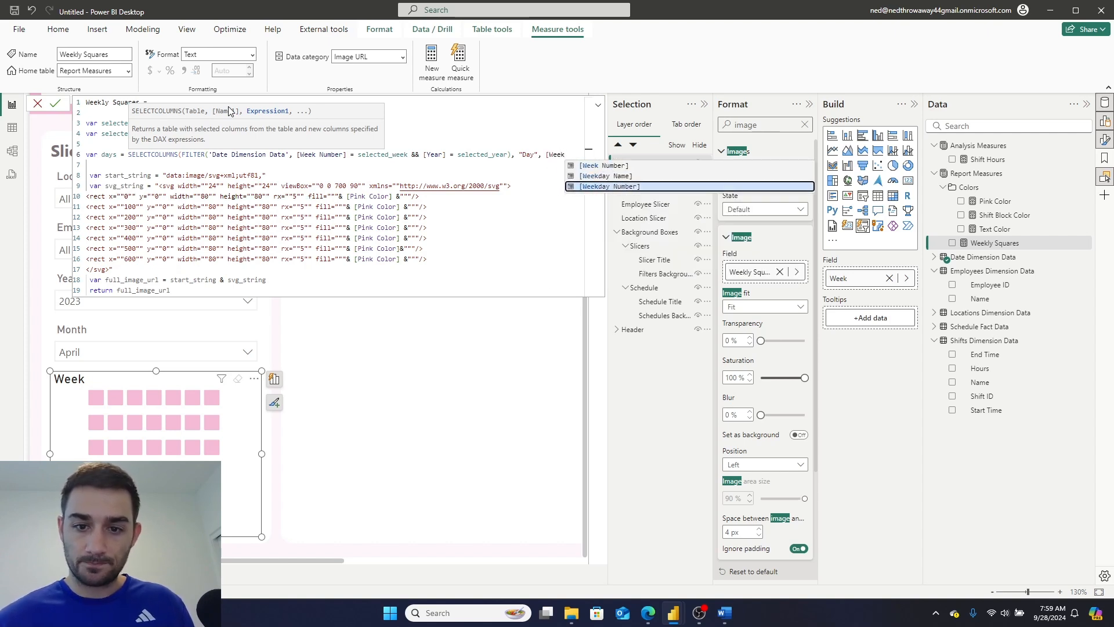
{"action": "key", "text": "Tab"}
{"action": "type", "text": "&"}
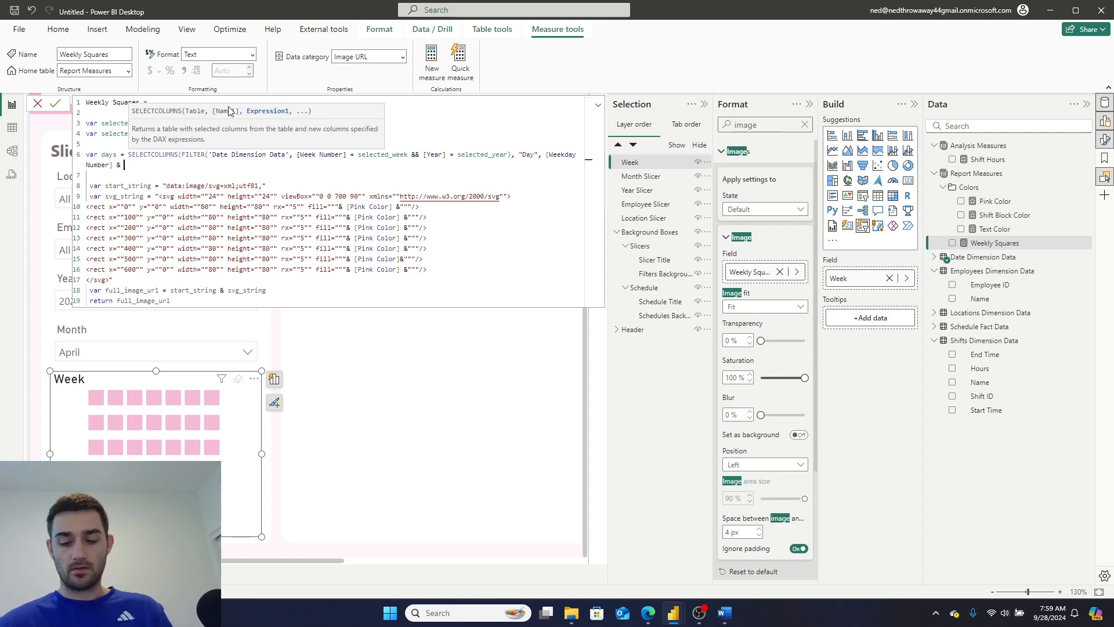
{"action": "type", "text": " \""}
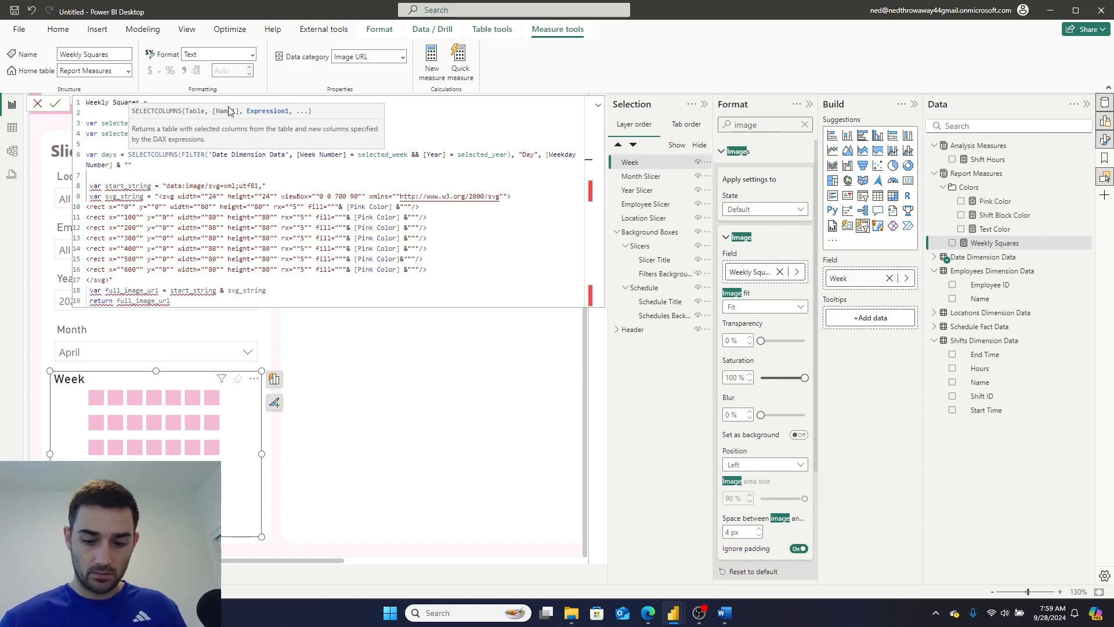
{"action": "type", "text": "-\" "}
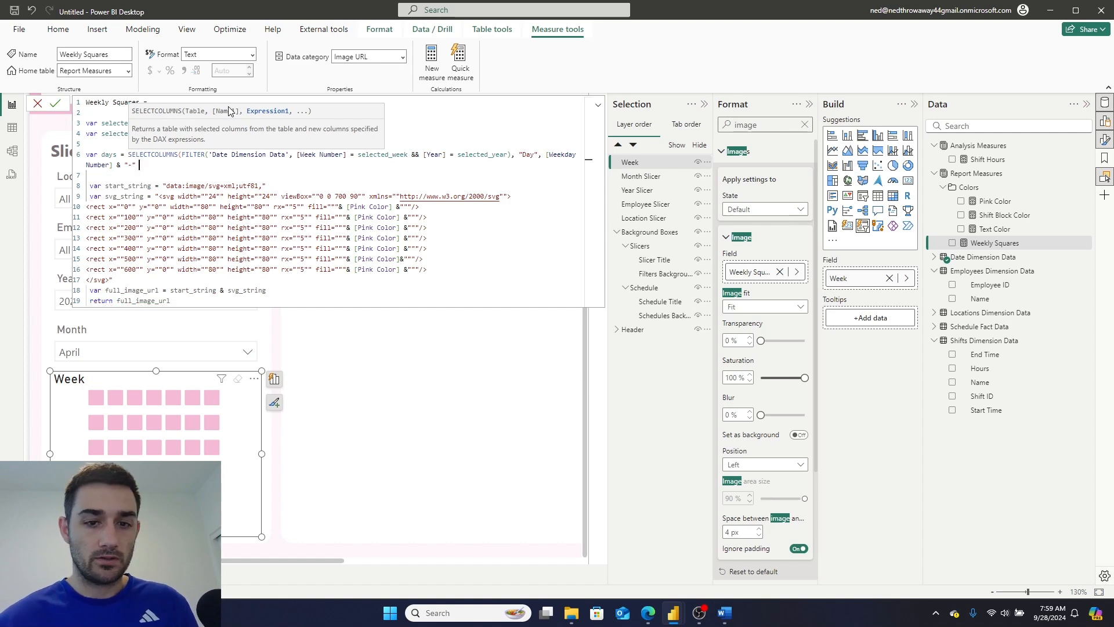
Append & [Week Number] to the Day expression, close SELECTCOLUMNS, and add blank lines below the days variable.
{"action": "type", "text": "[Week"}
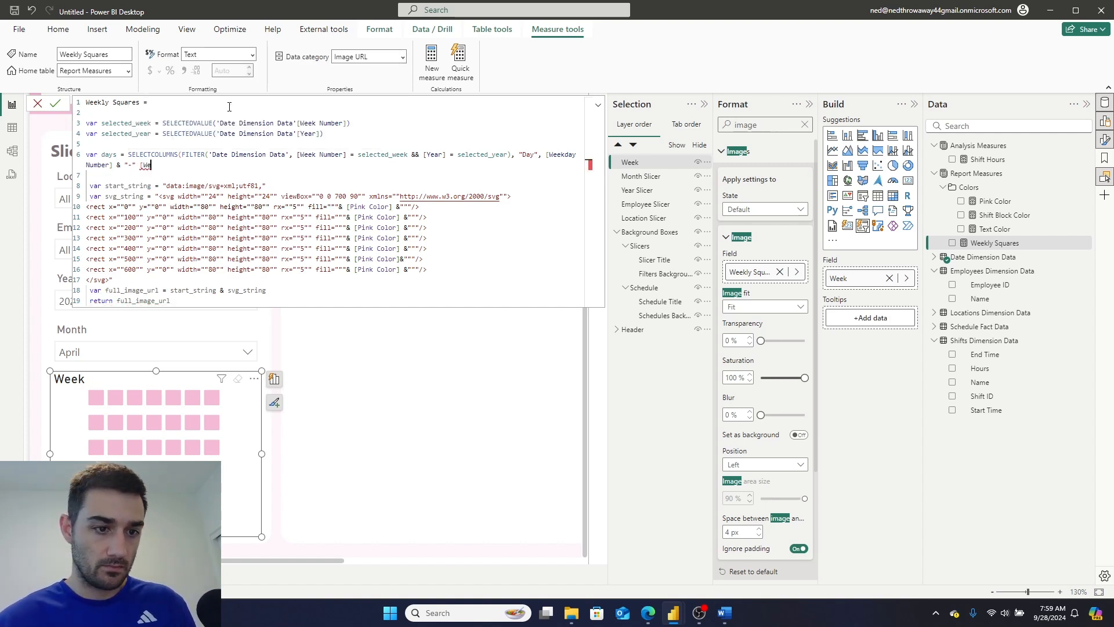
{"action": "key", "text": "BackSpace"}
{"action": "key", "text": "BackSpace"}
{"action": "key", "text": "BackSpace"}
{"action": "key", "text": "BackSpace"}
{"action": "key", "text": "BackSpace"}
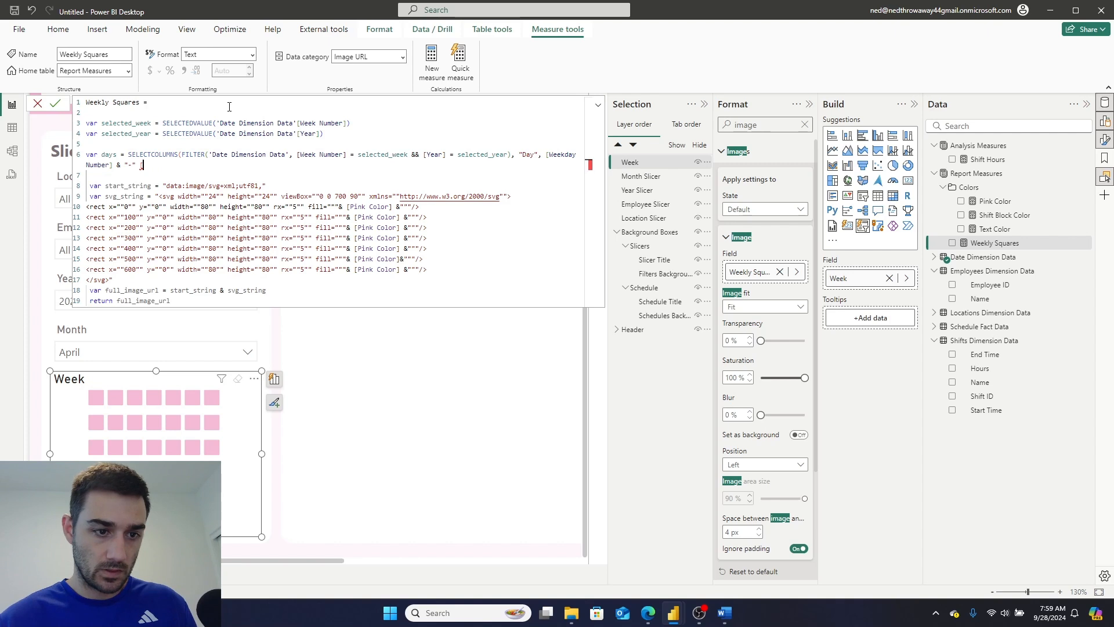
{"action": "type", "text": "[Wee"}
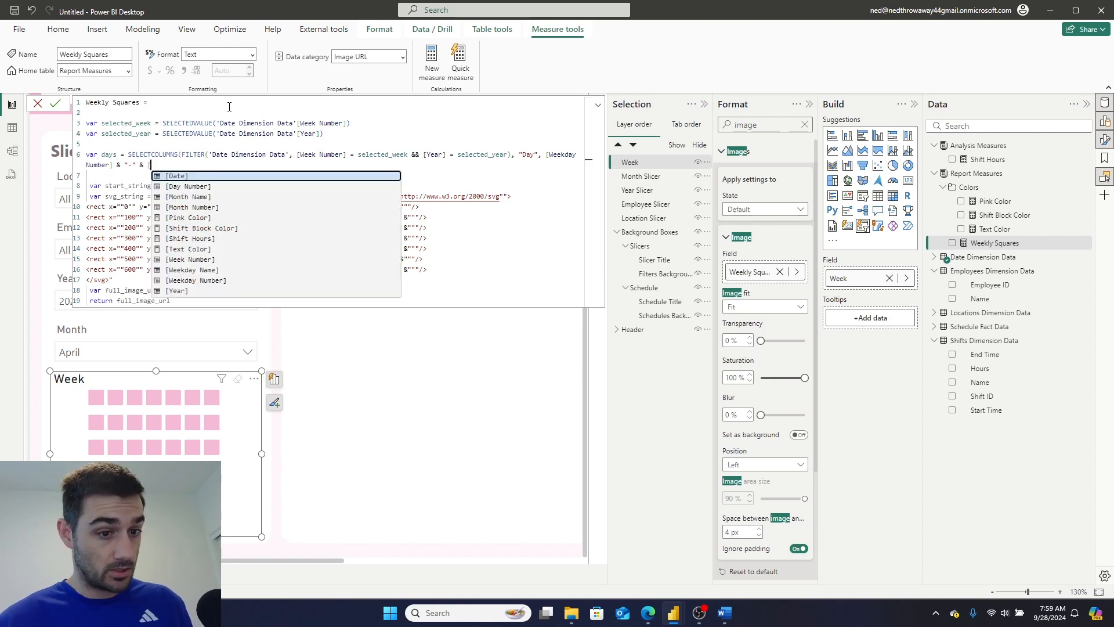
{"action": "key", "text": "Tab"}
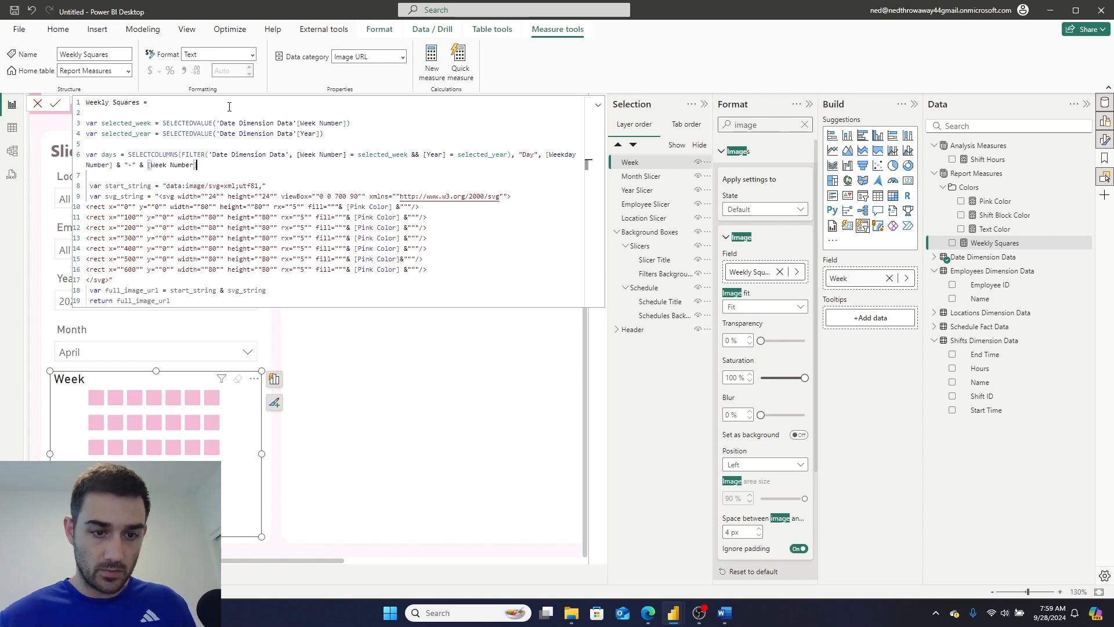
{"action": "type", "text": ")"}
{"action": "key", "text": "shift+Return"}
{"action": "key", "text": "shift+Return"}
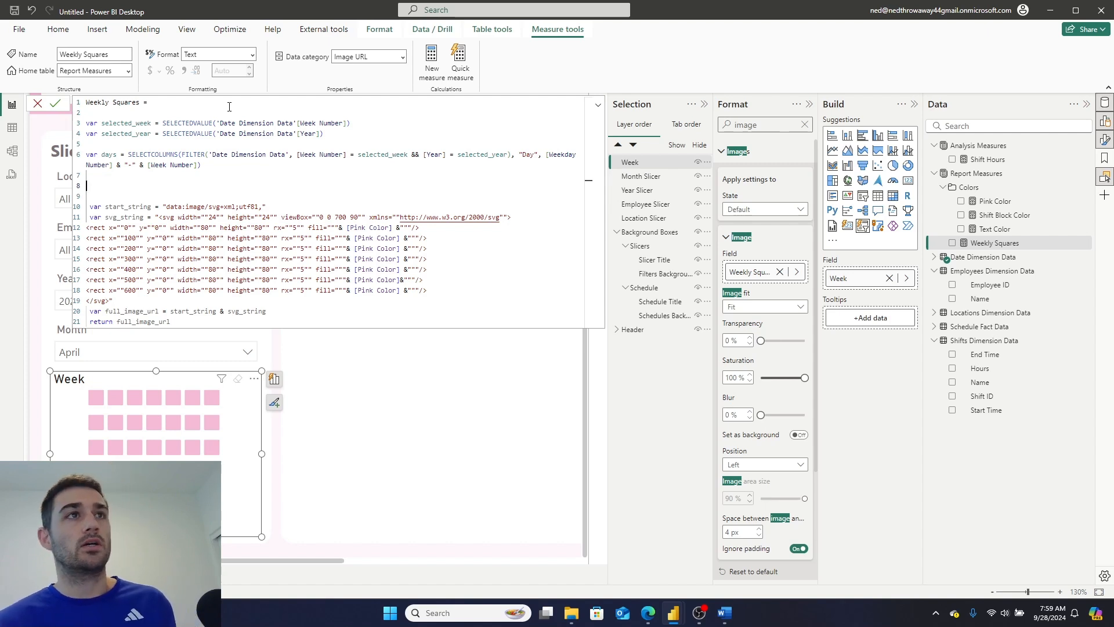
{"action": "type", "text": "var"}
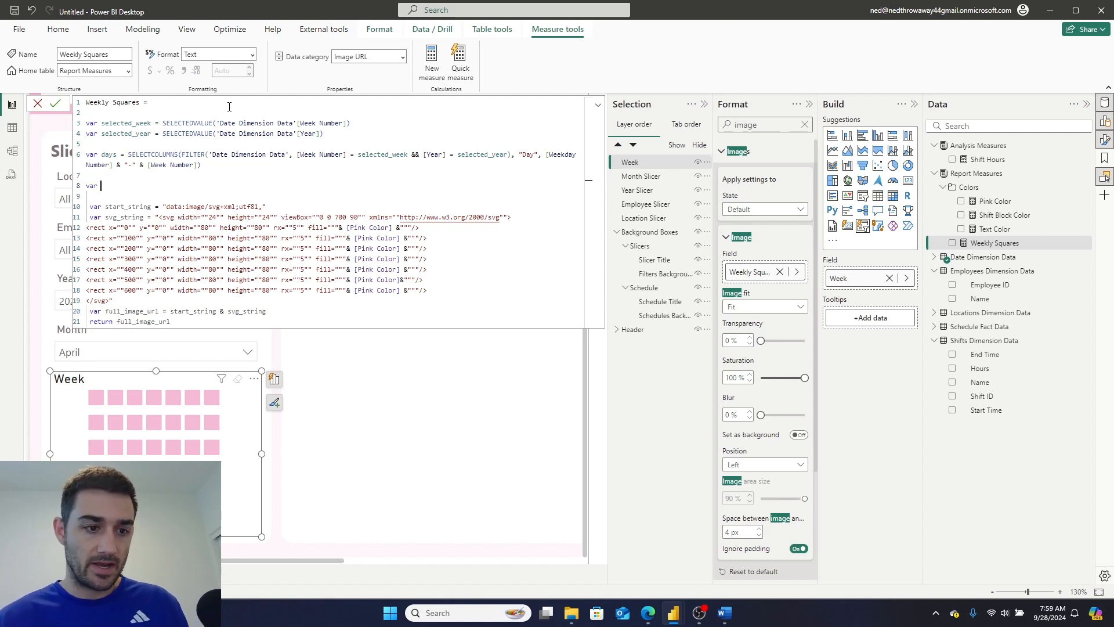
{"action": "key", "text": "BackSpace"}
{"action": "key", "text": "BackSpace"}
{"action": "key", "text": "BackSpace"}
{"action": "key", "text": "BackSpace"}
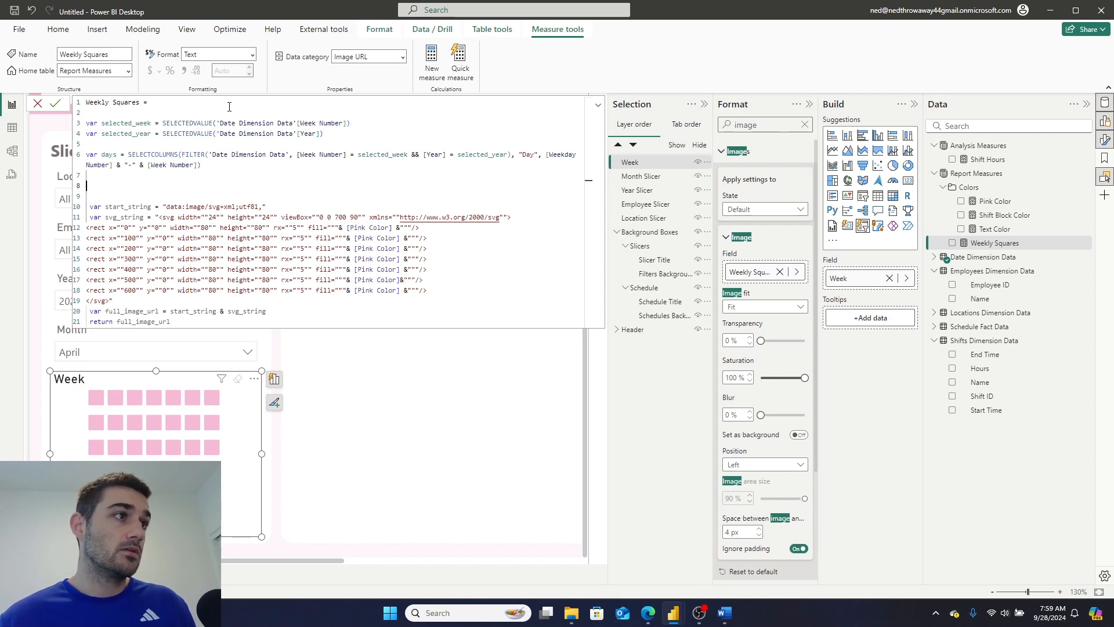
Declare a variable named sunday below the days variable and assign it an IF function.
{"action": "type", "text": "var"}
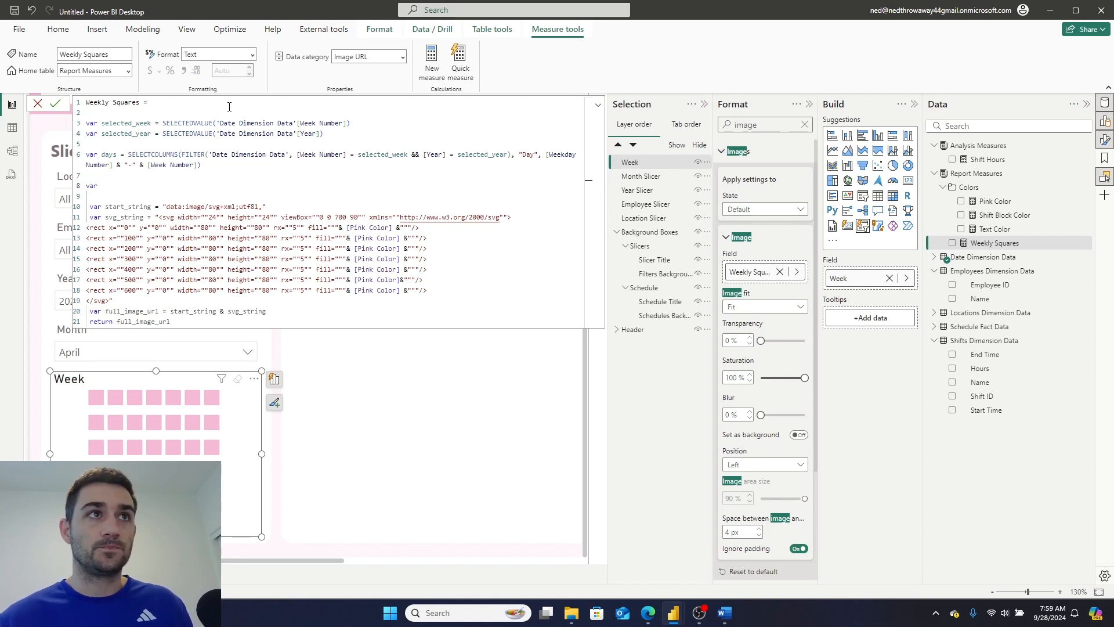
{"action": "type", "text": "nday("}
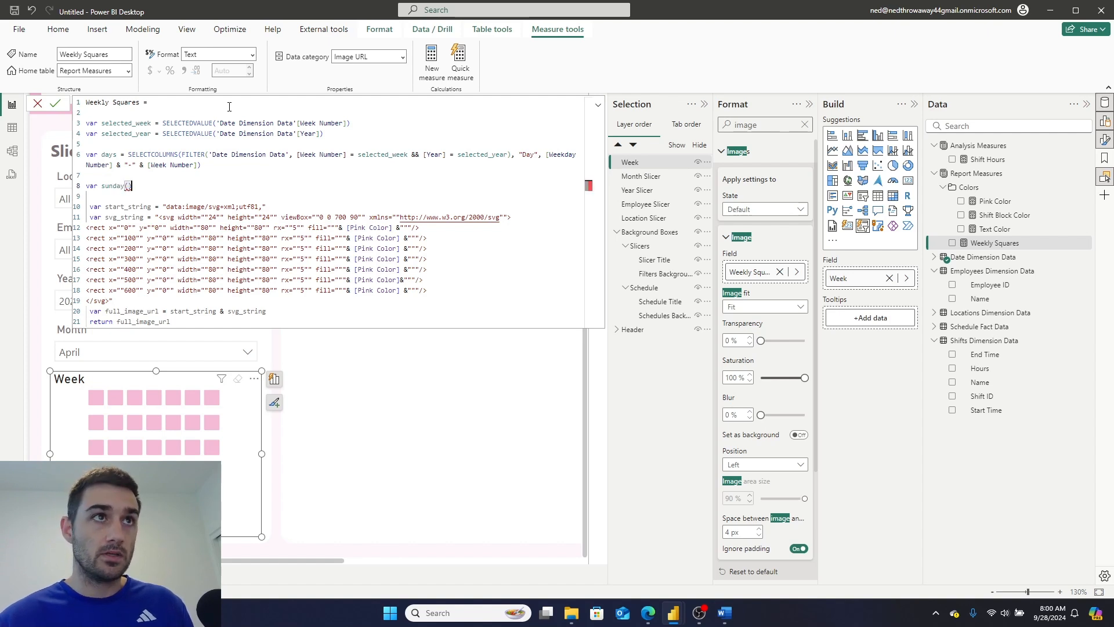
{"action": "type", "text": "is"}
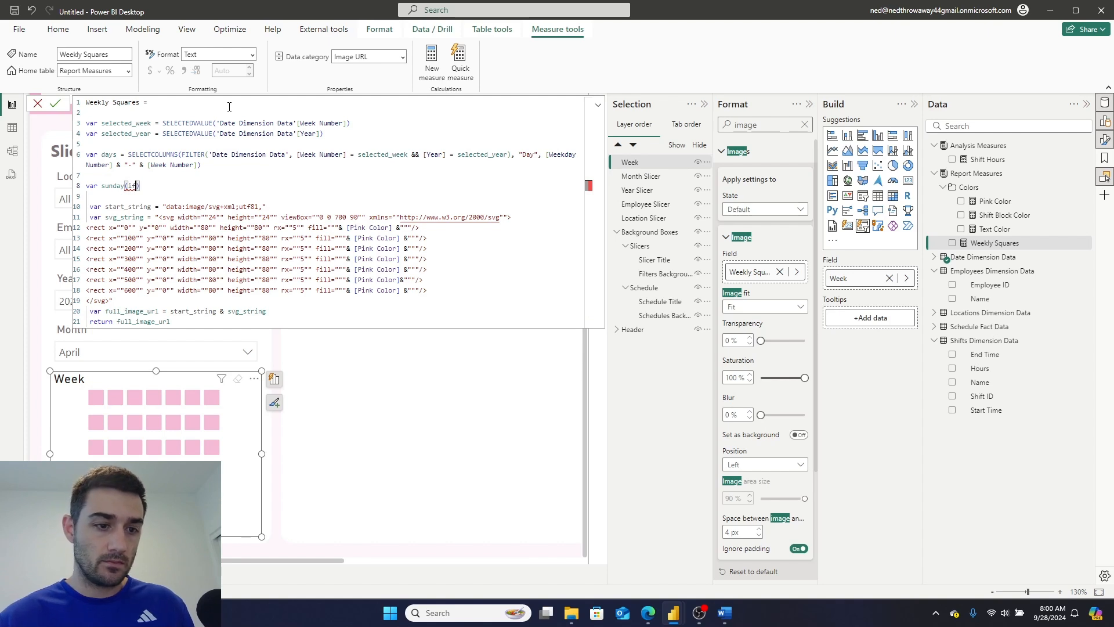
{"action": "key", "text": "BackSpace"}
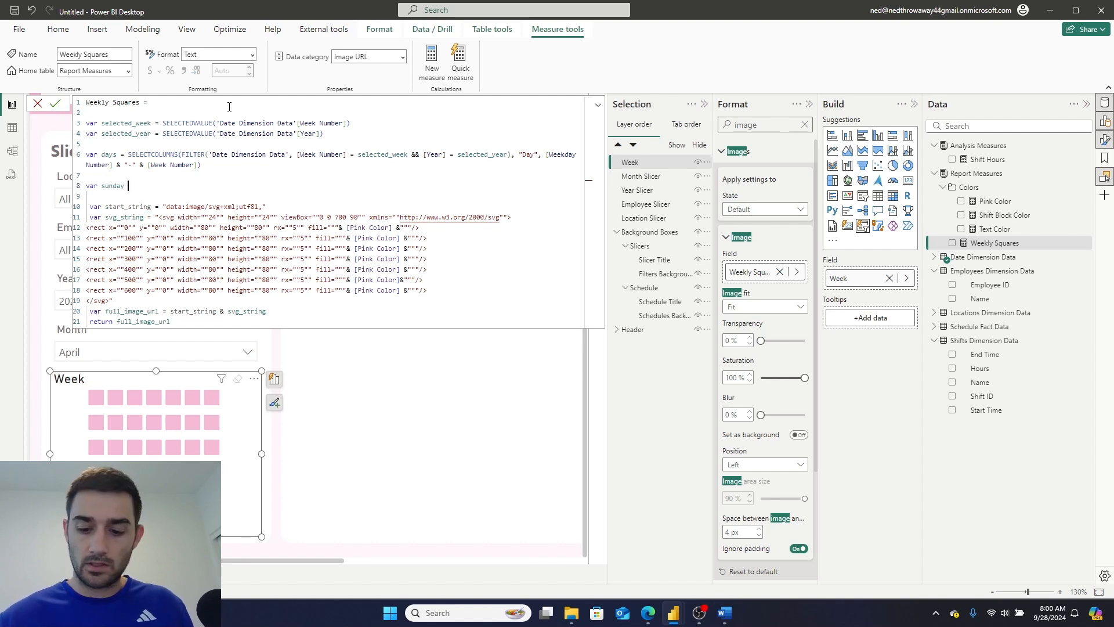
{"action": "type", "text": "if("}
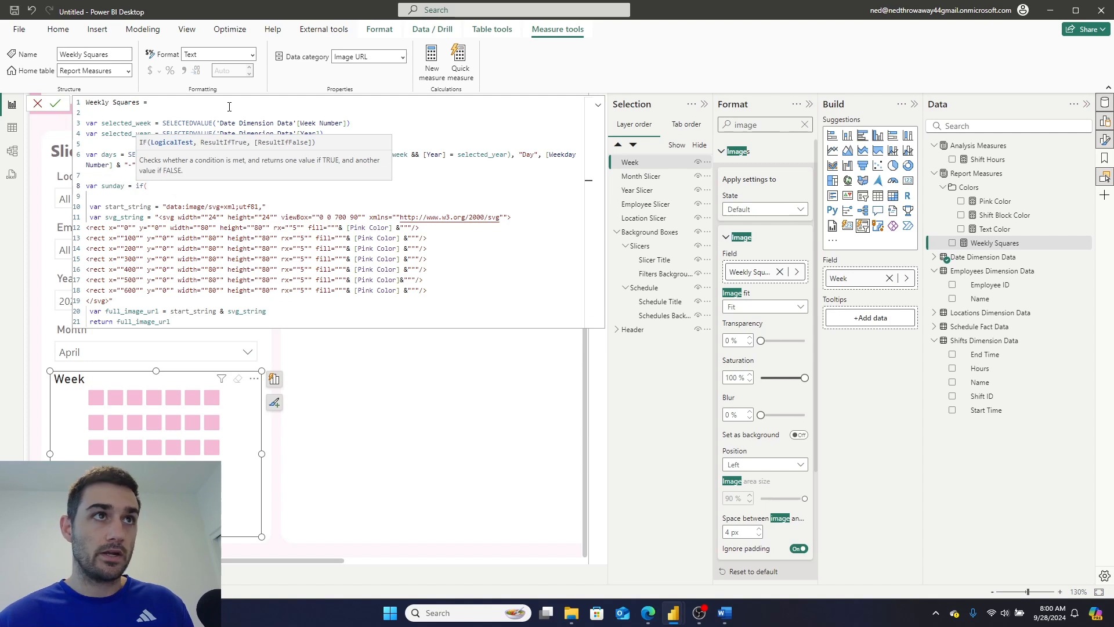
Set the sunday IF condition to "1-" & selected_week in days.
{"action": "type", "text": "\"\""}
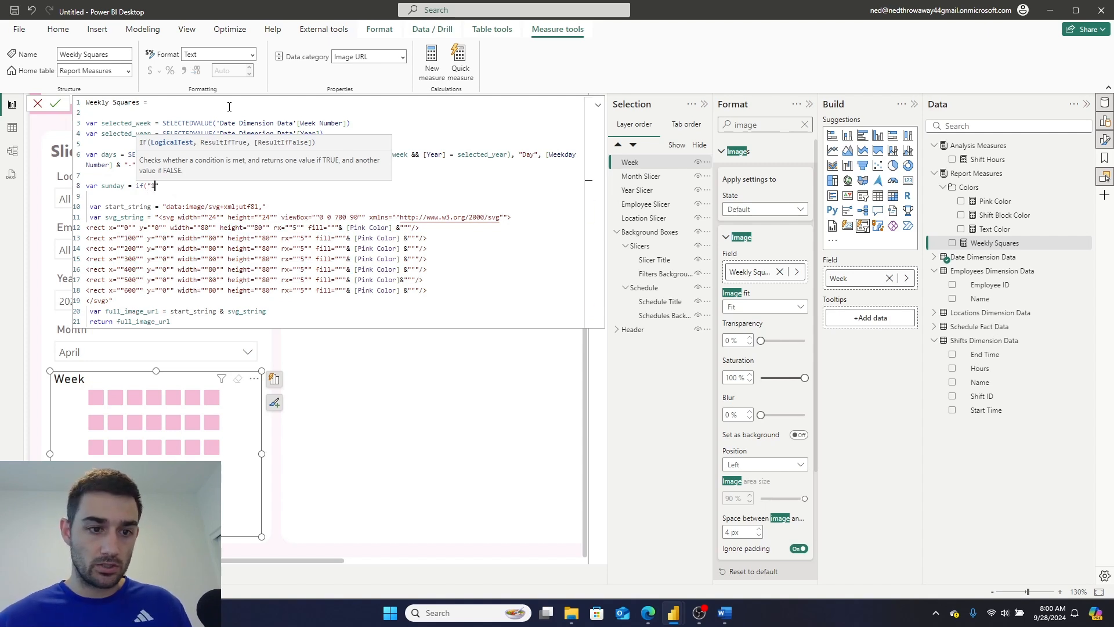
{"action": "type", "text": "1\""}
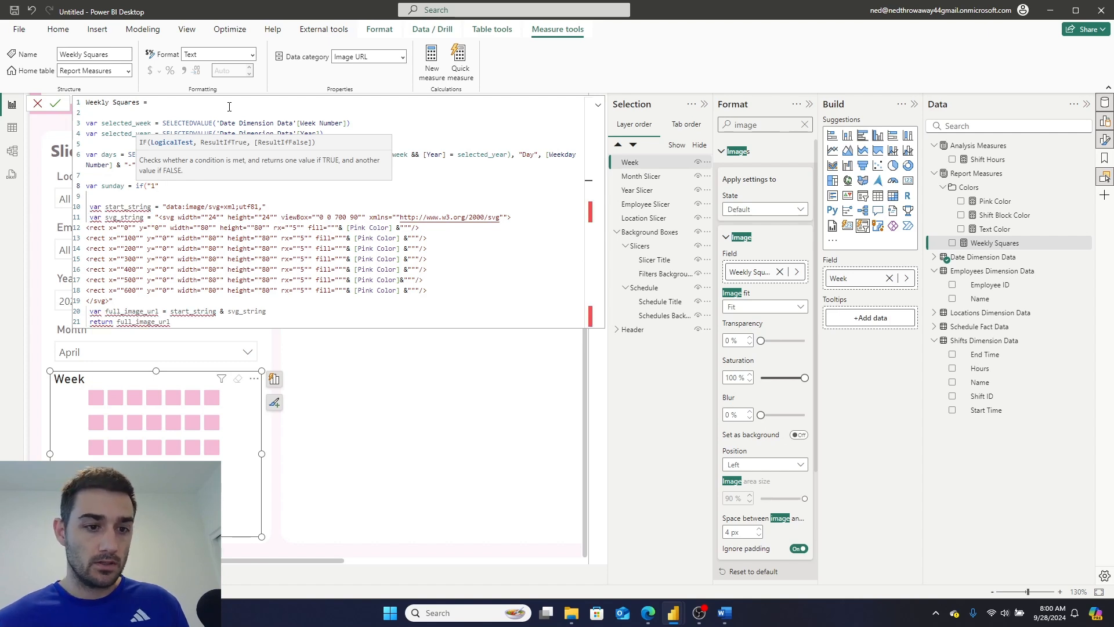
{"action": "key", "text": "Left"}
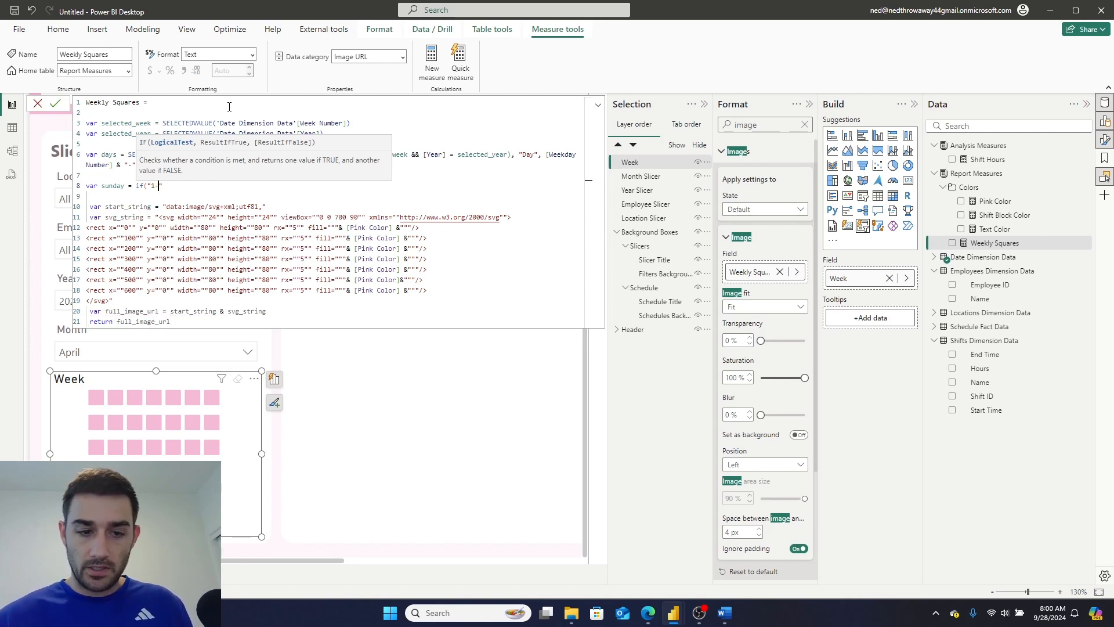
{"action": "type", "text": "& selec"}
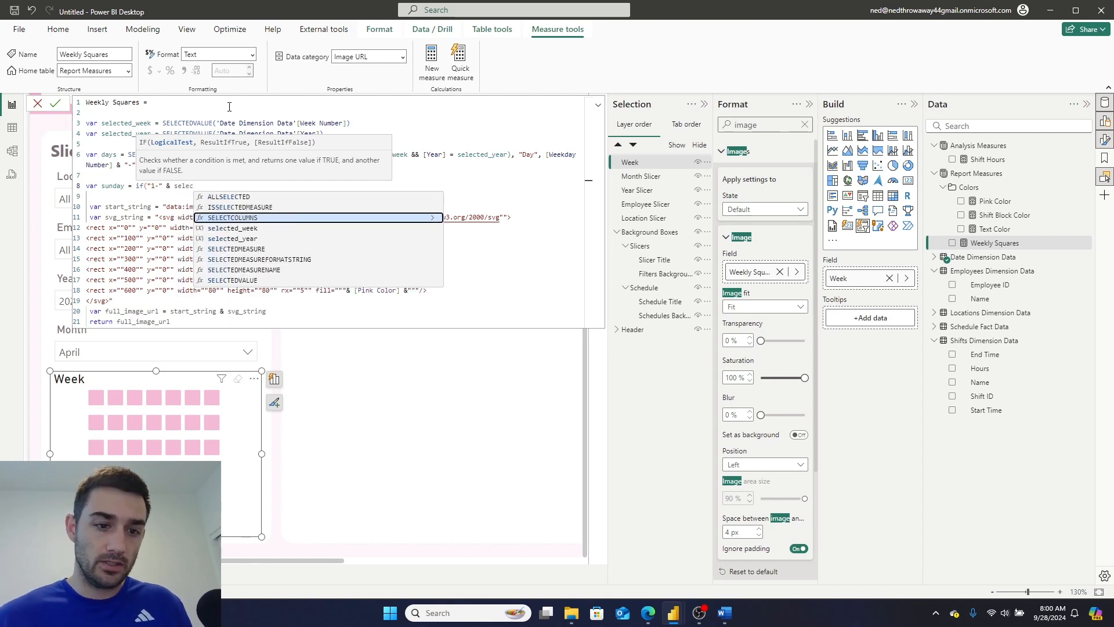
{"action": "key", "text": "Up"}
{"action": "key", "text": "Tab"}
{"action": "type", "text": "in "}
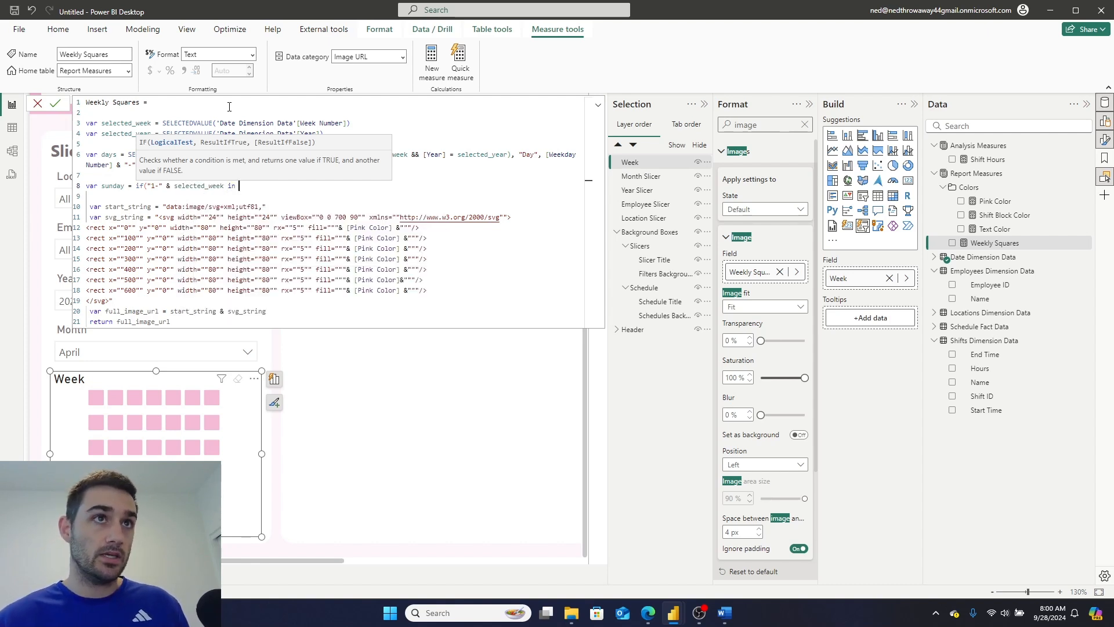
{"action": "type", "text": "days, "}
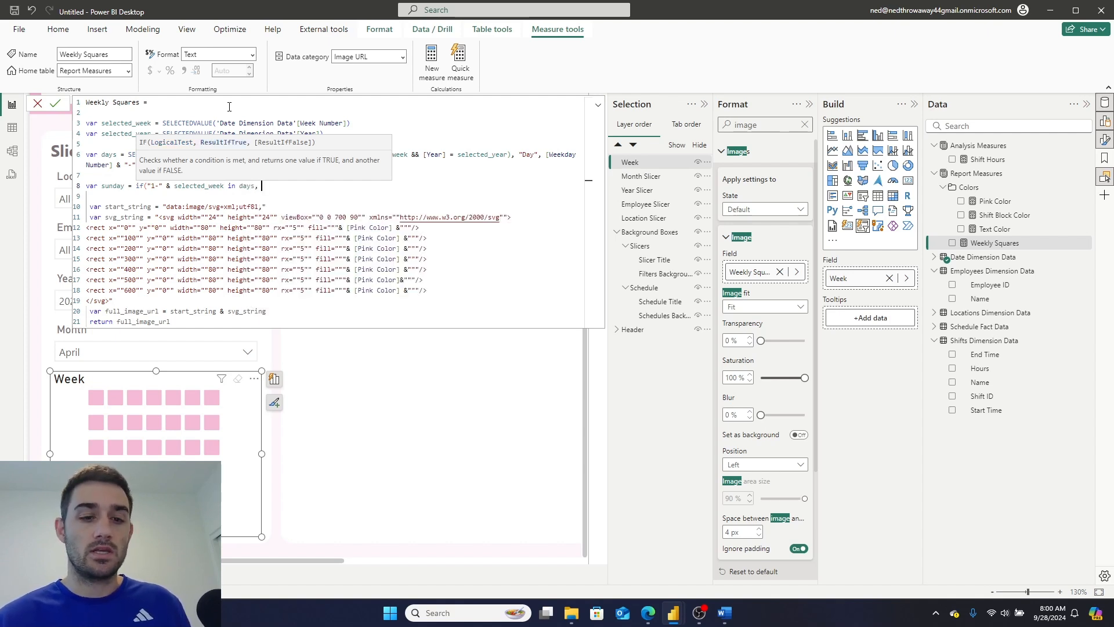
Return [Pink Color] when the sunday condition is true and [Text Color] otherwise, and close the IF function.
{"action": "type", "text": "[Pi"}
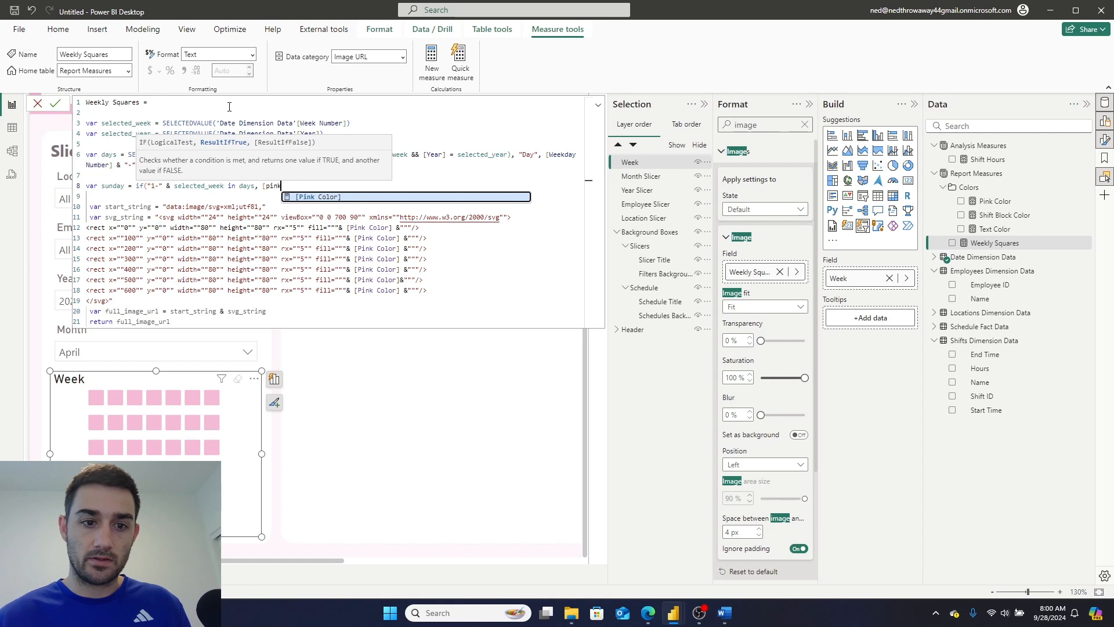
{"action": "key", "text": "Tab"}
{"action": "type", "text": ","}
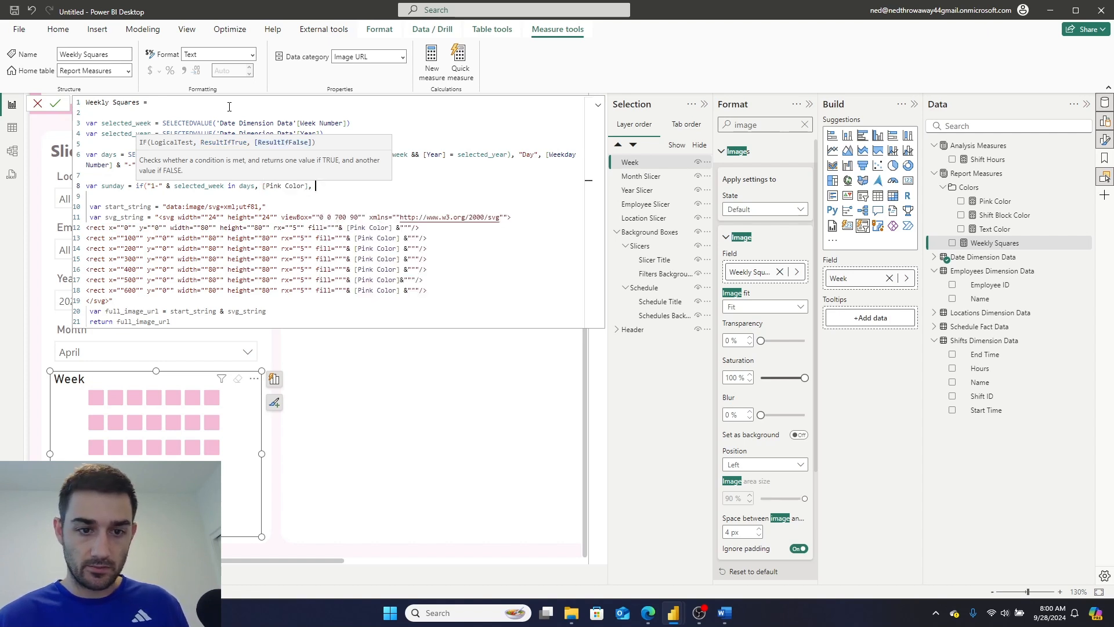
{"action": "type", "text": " [Te"}
{"action": "key", "text": "Tab"}
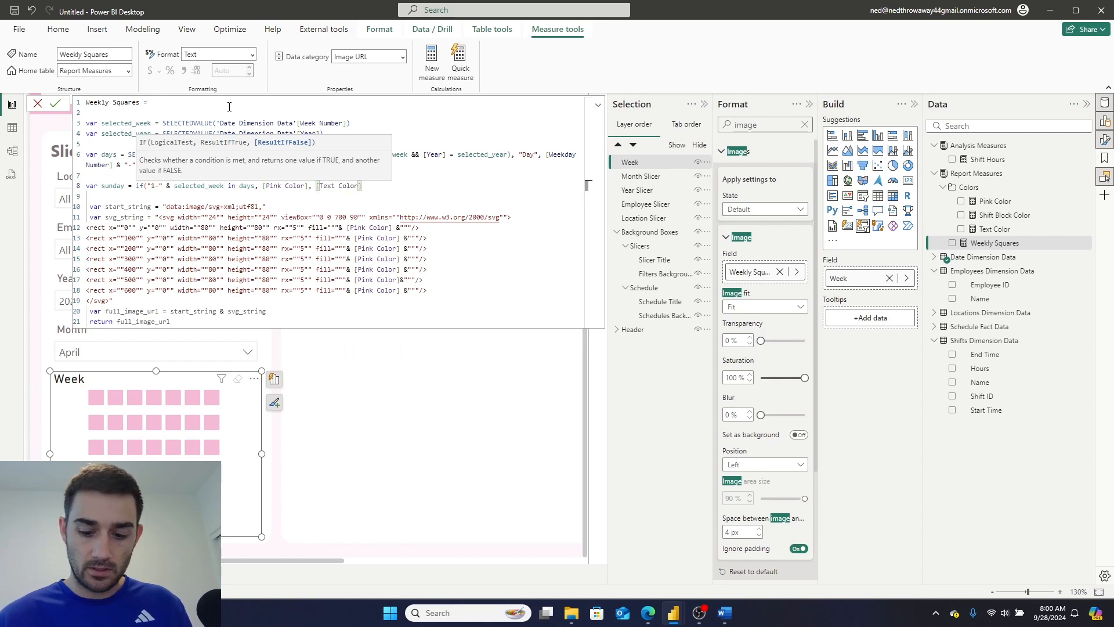
{"action": "type", "text": ")"}
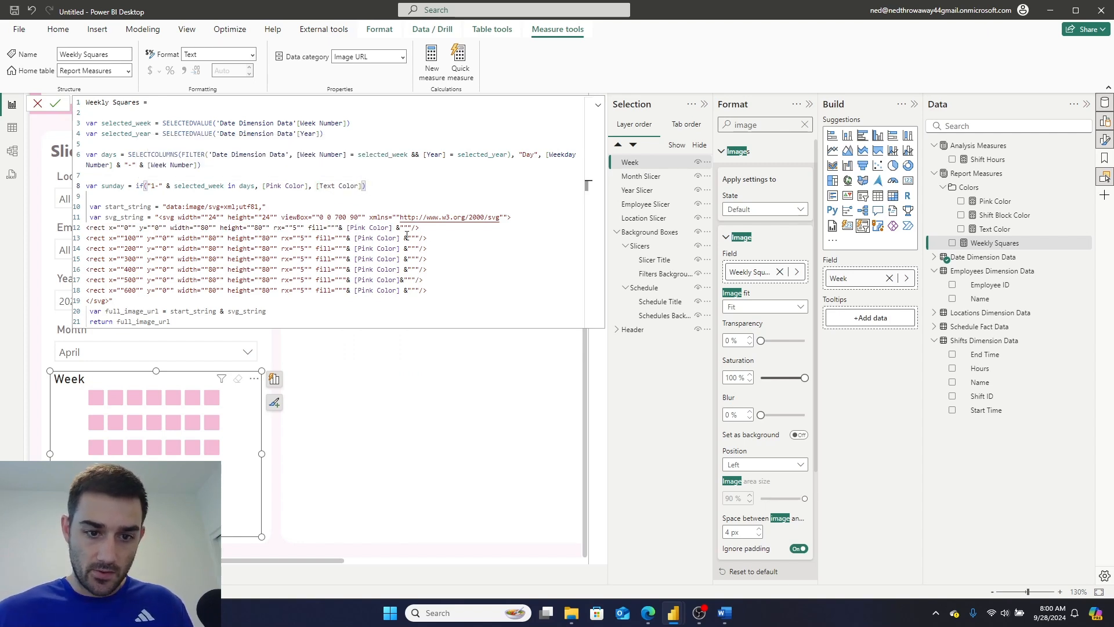
Replace [Pink Color] with the sunday variable in the first rect's fill, and commit the measure.
{"action": "left_click", "coordinate": [397, 228]}
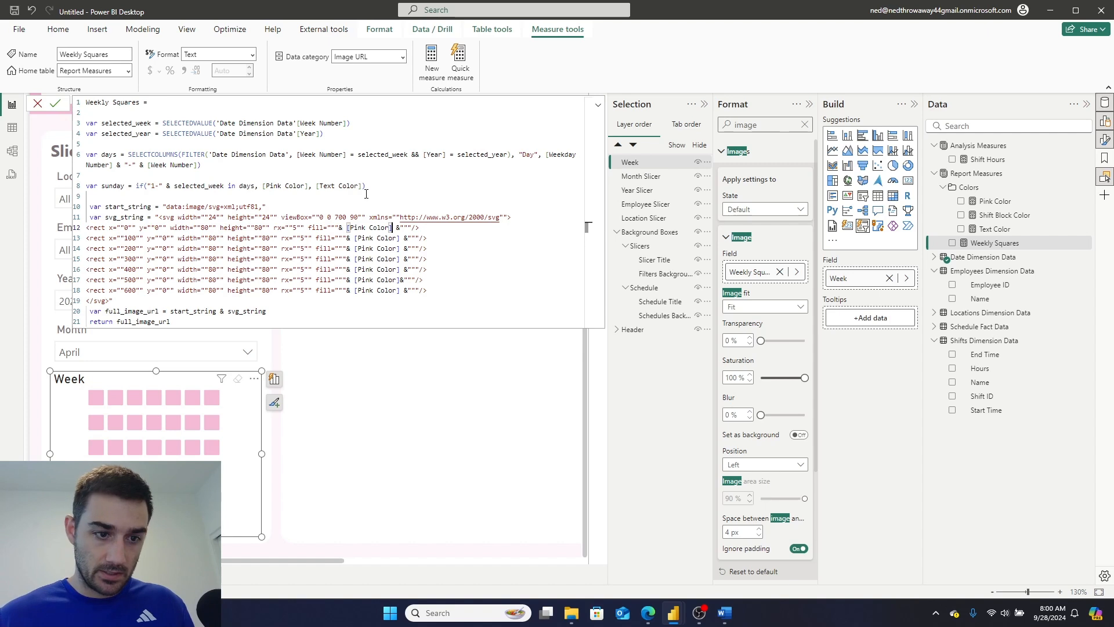
{"action": "key", "text": "BackSpace"}
{"action": "key", "text": "BackSpace"}
{"action": "key", "text": "BackSpace"}
{"action": "key", "text": "BackSpace"}
{"action": "key", "text": "BackSpace"}
{"action": "key", "text": "BackSpace"}
{"action": "key", "text": "BackSpace"}
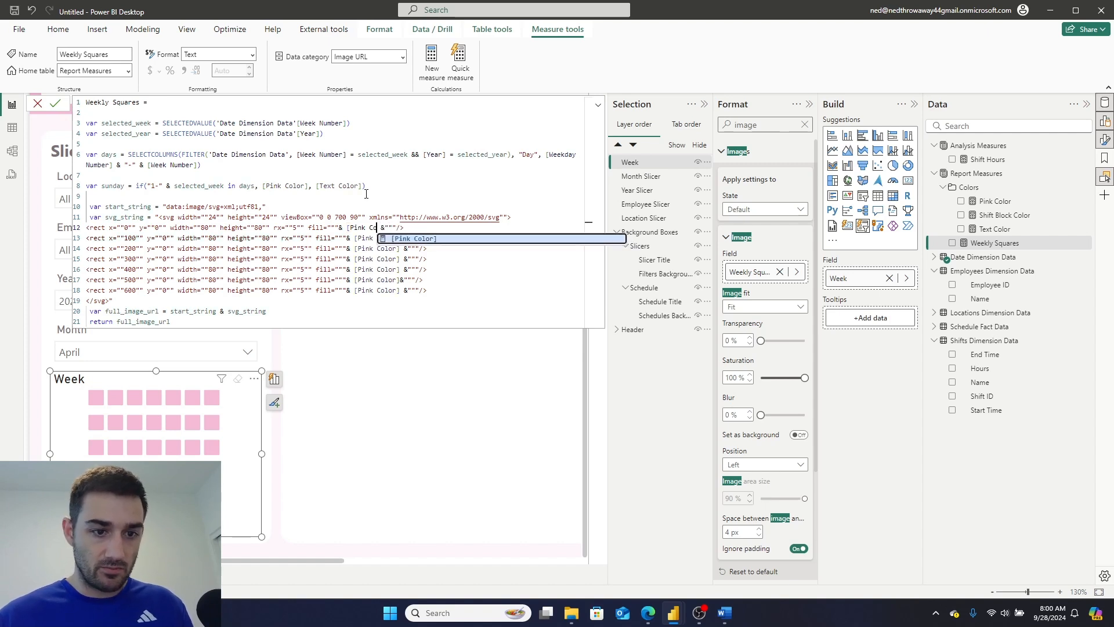
{"action": "key", "text": "BackSpace"}
{"action": "key", "text": "BackSpace"}
{"action": "key", "text": "BackSpace"}
{"action": "key", "text": "BackSpace"}
{"action": "key", "text": "BackSpace"}
{"action": "key", "text": "BackSpace"}
{"action": "type", "text": "sunday"}
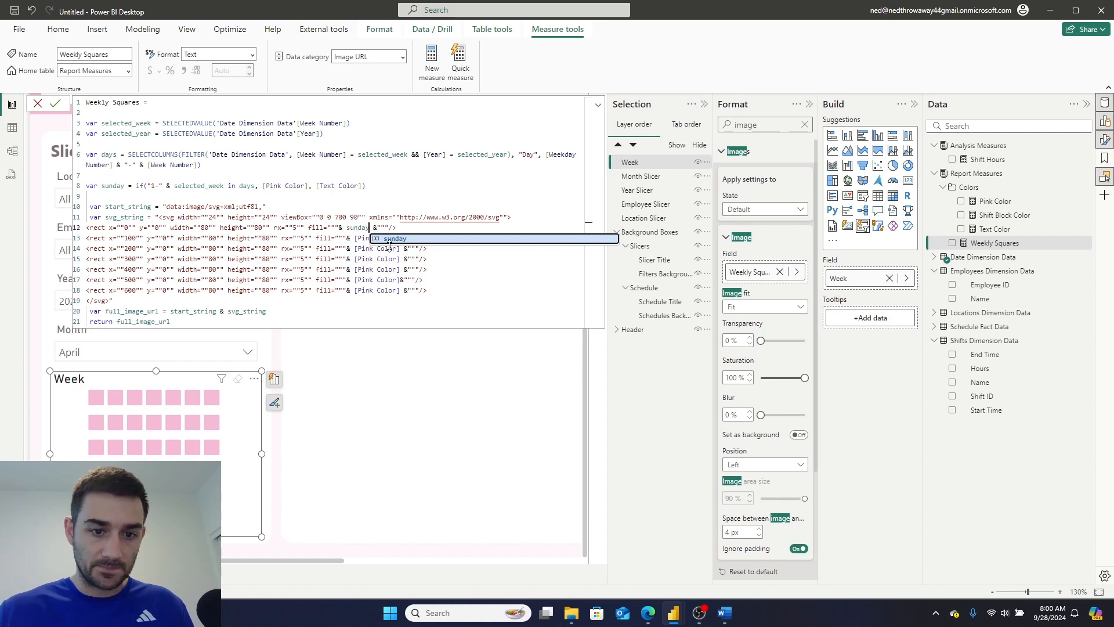
{"action": "key", "text": "Escape"}
{"action": "left_click", "coordinate": [56, 104]}
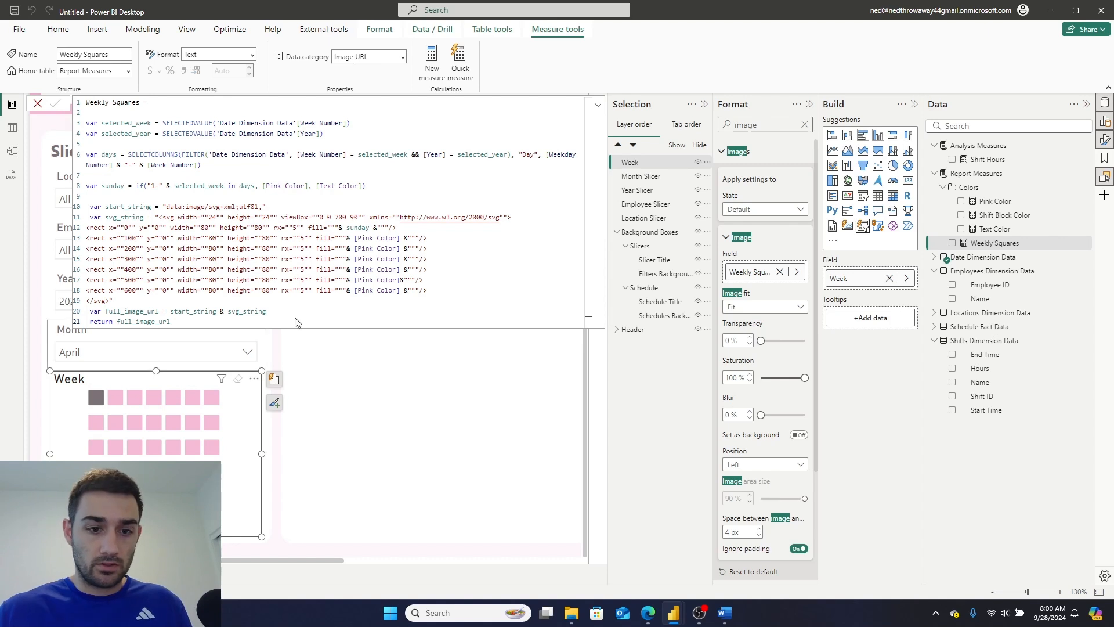
Replace [Text Color] in the sunday variable with the hex code "#CECECE" and commit the measure.
{"action": "left_click", "coordinate": [362, 187]}
{"action": "left_click_drag", "start_coordinate": [362, 186], "coordinate": [316, 186]}
{"action": "type", "text": "\"#CECECE"}
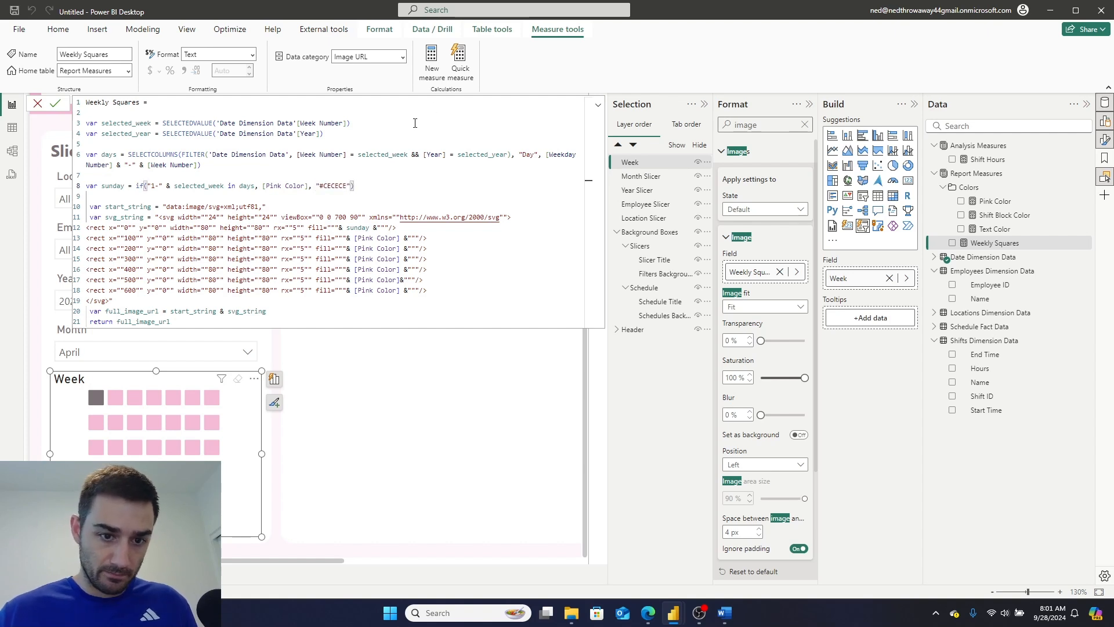
{"action": "left_click", "coordinate": [55, 103]}
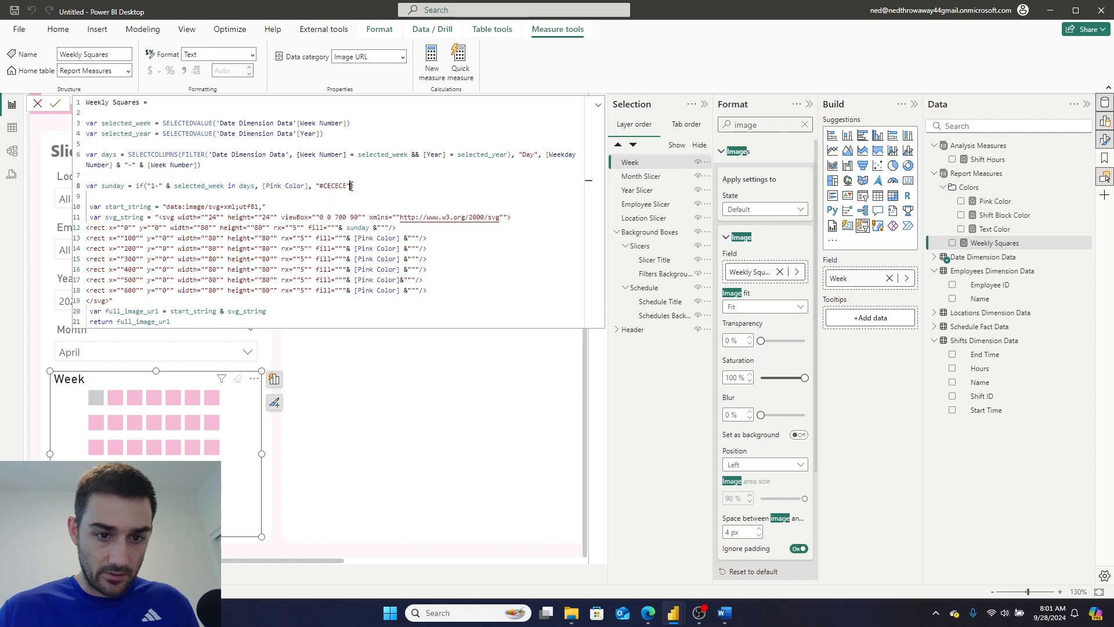
Create a new measure named Gray Color that returns "#CECECE".
{"action": "left_click_drag", "start_coordinate": [350, 186], "coordinate": [321, 184]}
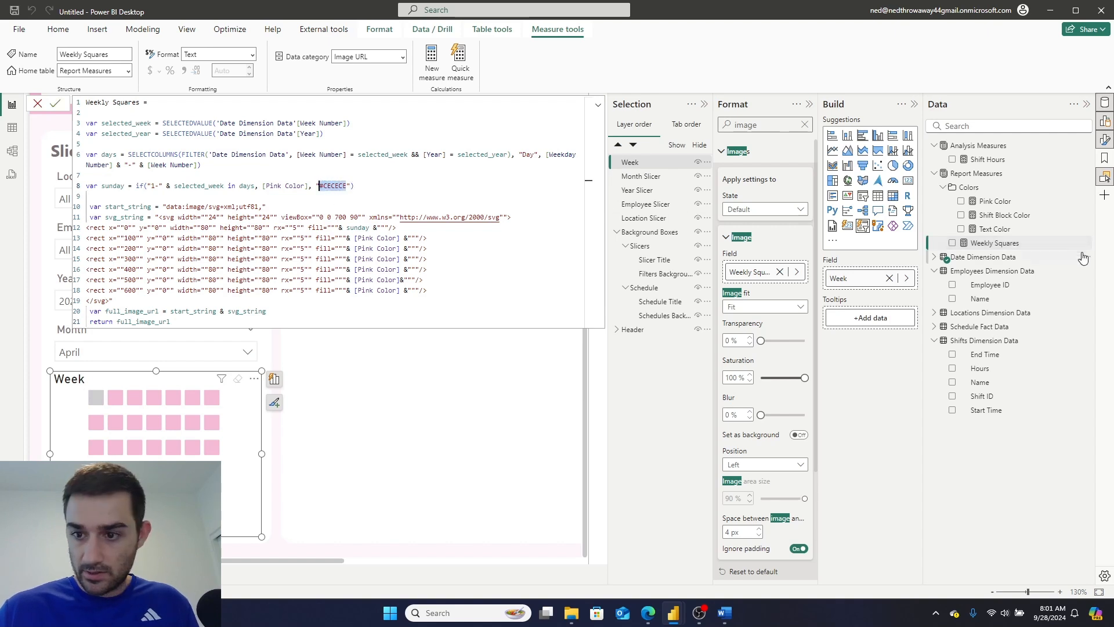
{"action": "right_click", "coordinate": [973, 191]}
{"action": "left_click", "coordinate": [973, 191]}
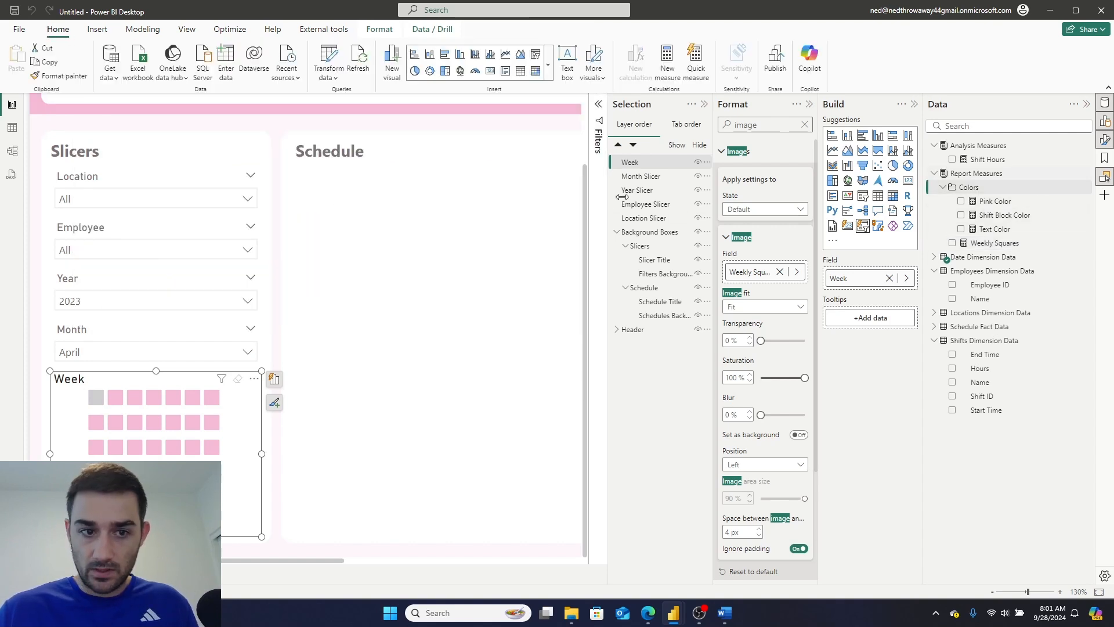
{"action": "left_click", "coordinate": [97, 30]}
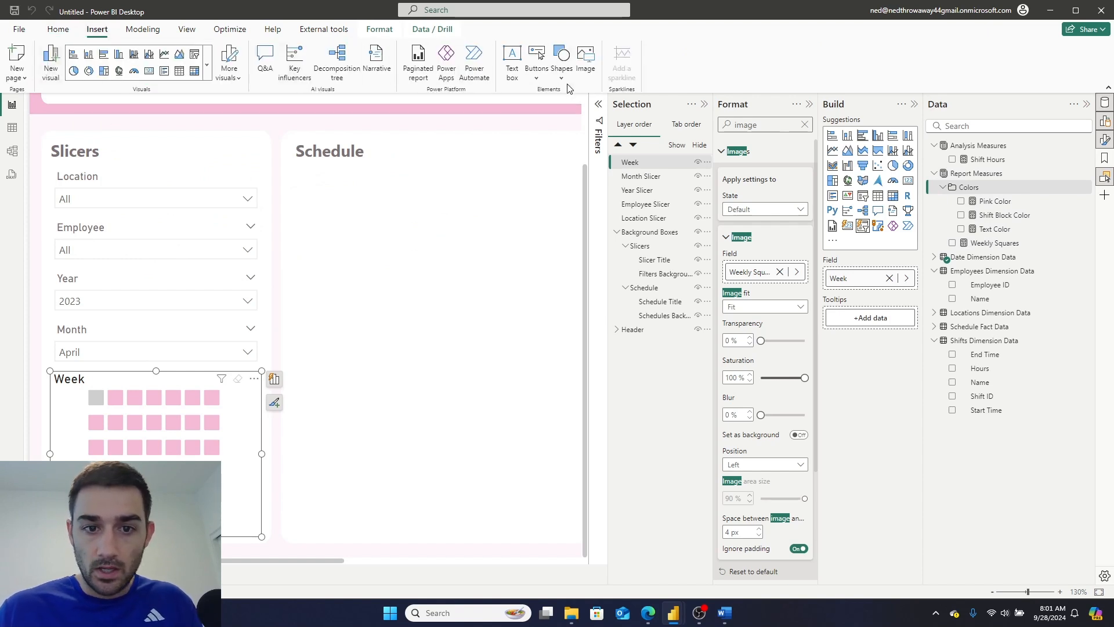
{"action": "left_click", "coordinate": [140, 31]}
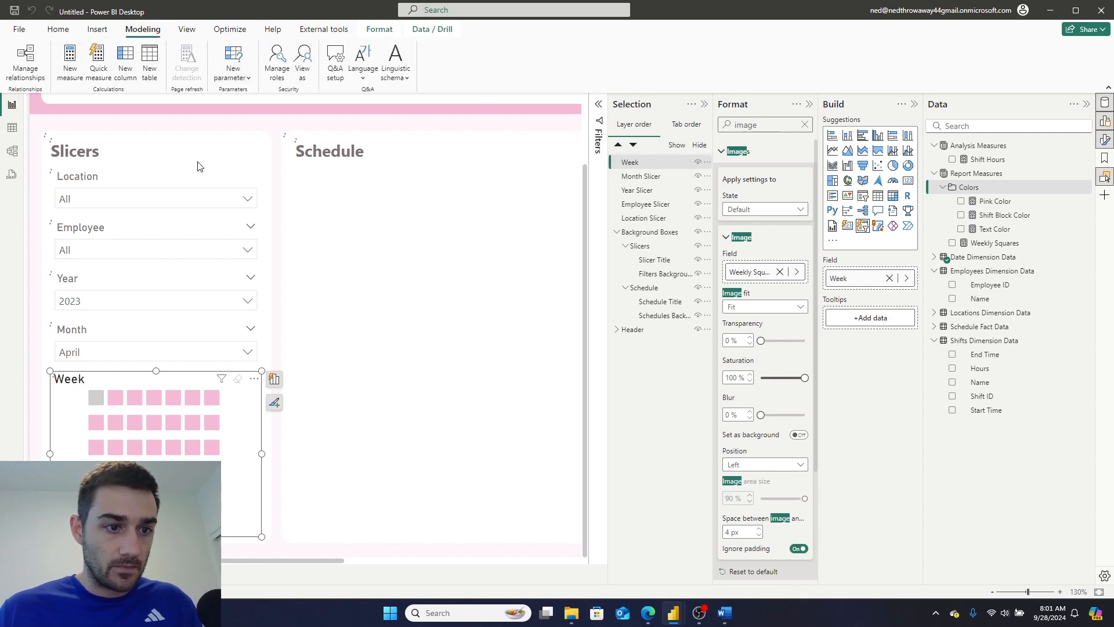
{"action": "key", "text": "BackSpace"}
{"action": "type", "text": "Gray Color = "}
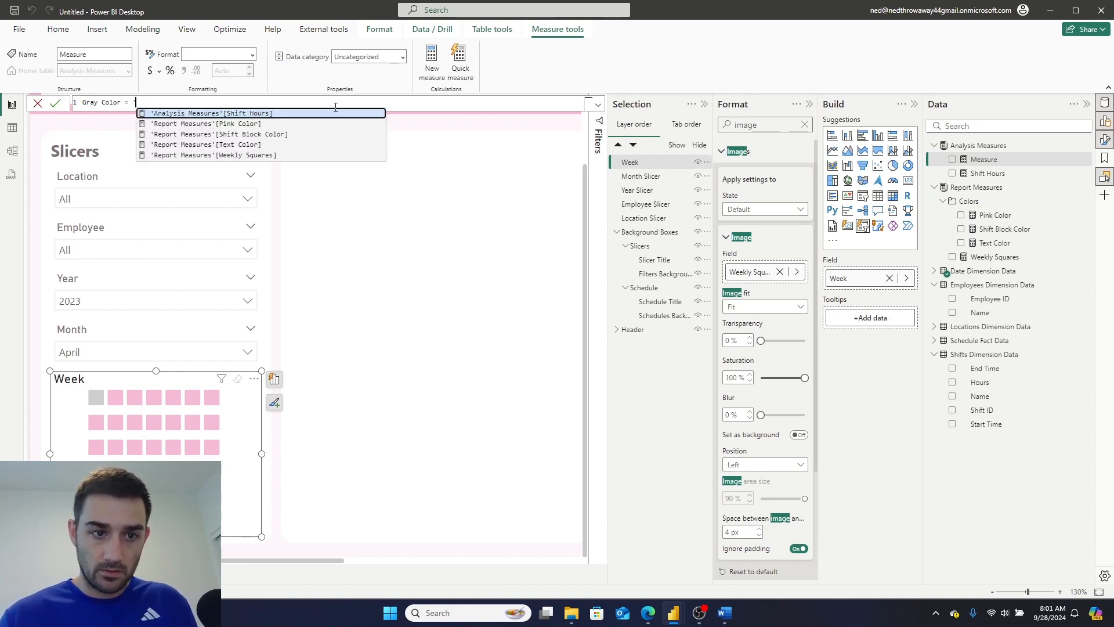
{"action": "type", "text": "\"#CECECE"}
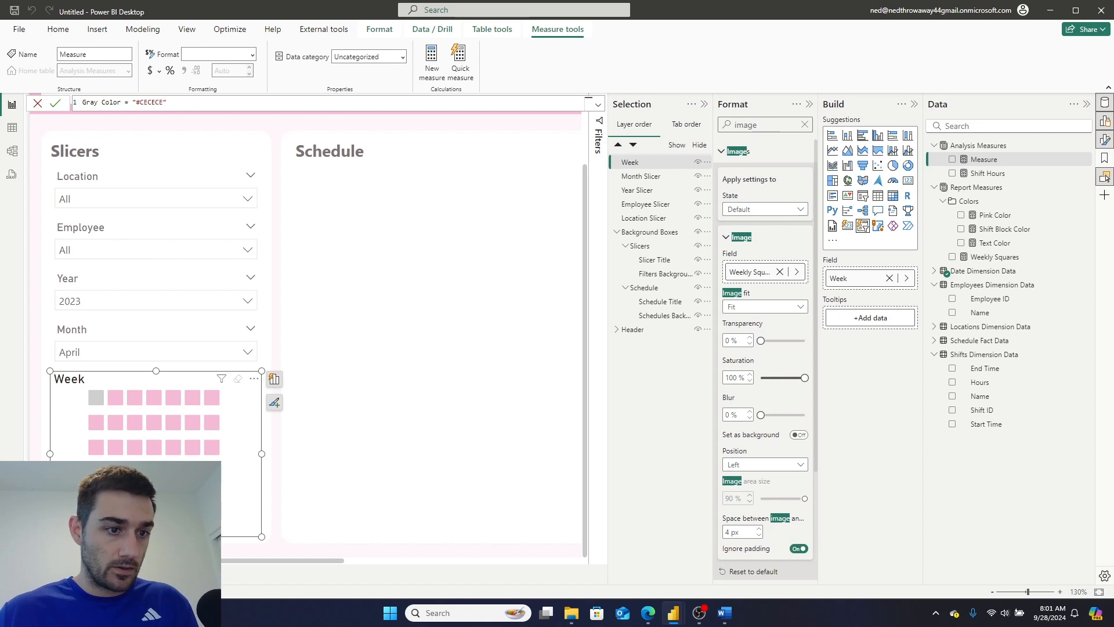
{"action": "left_click", "coordinate": [56, 102]}
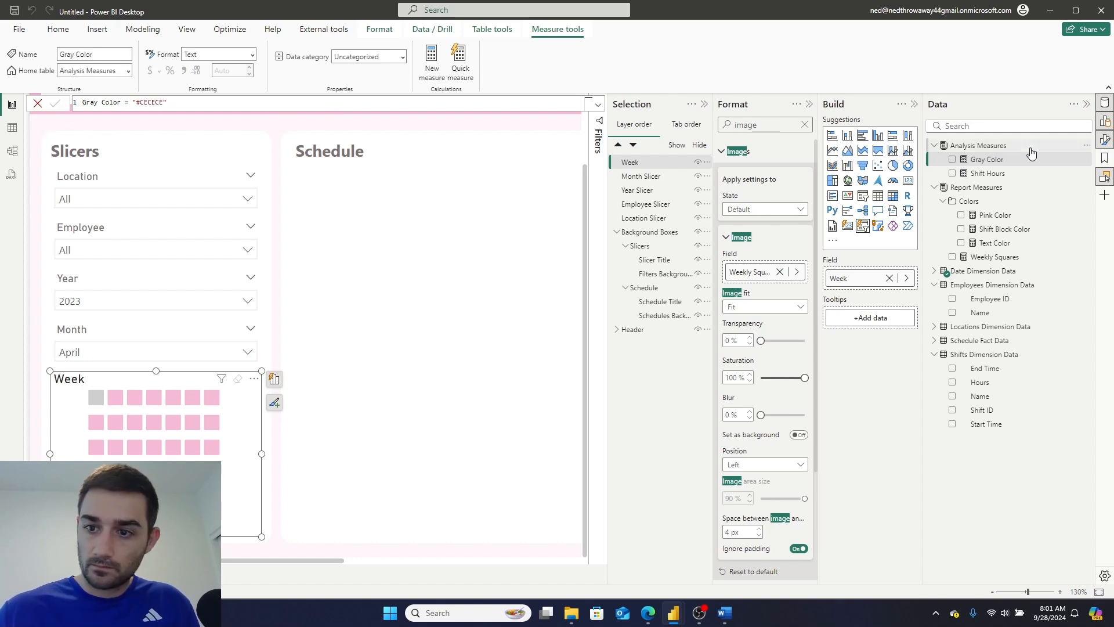
Change the Gray Color measure's home table to Report Measures.
{"action": "left_click", "coordinate": [11, 127]}
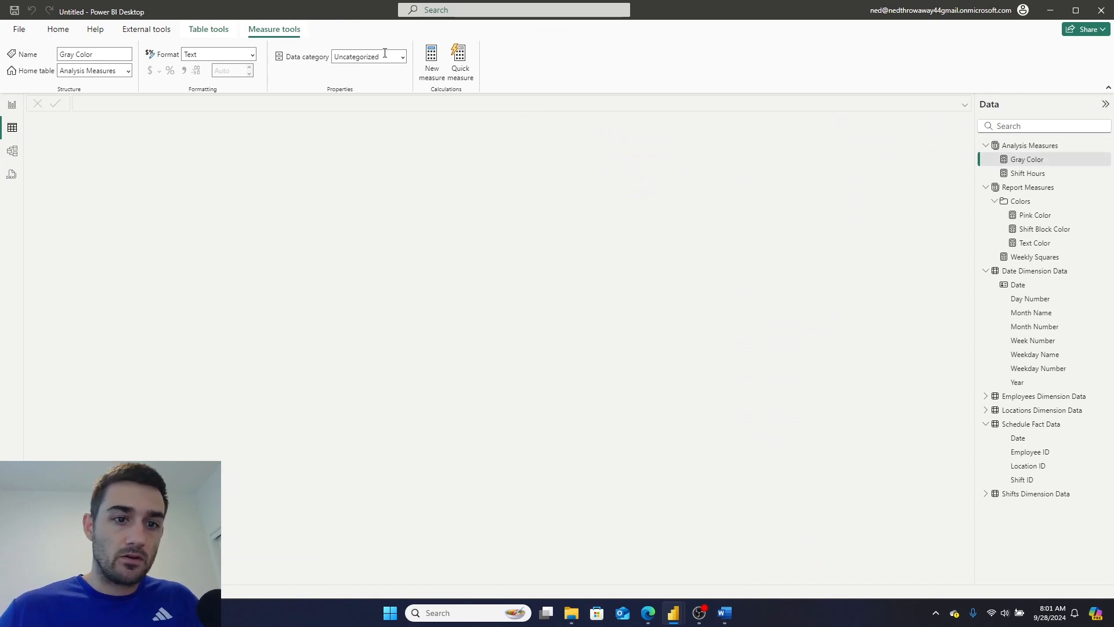
{"action": "left_click", "coordinate": [122, 71]}
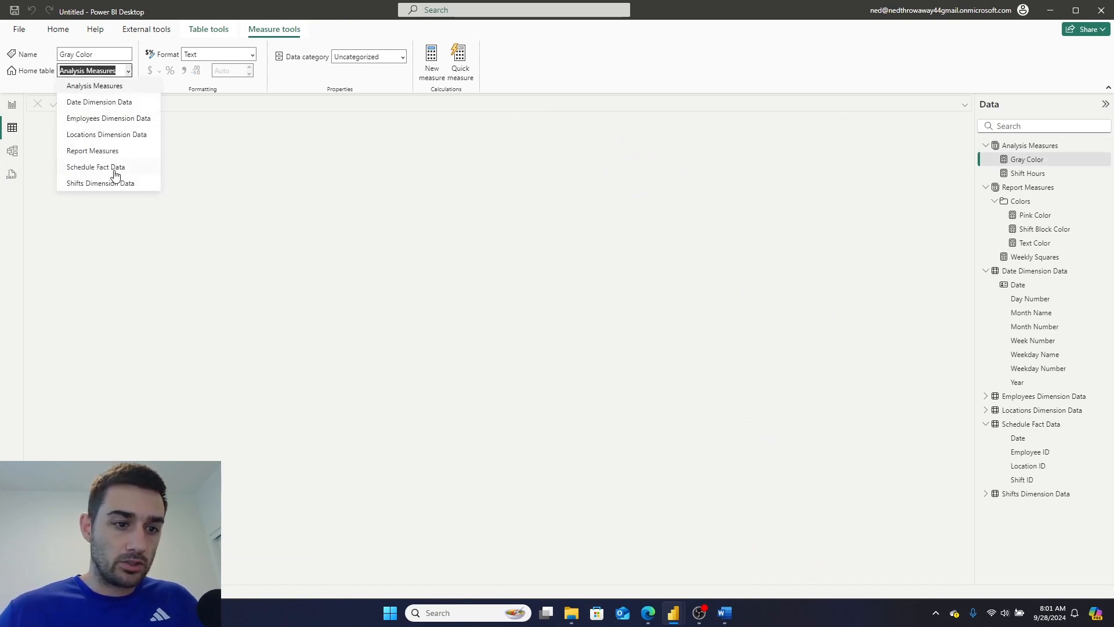
{"action": "key", "text": "Escape"}
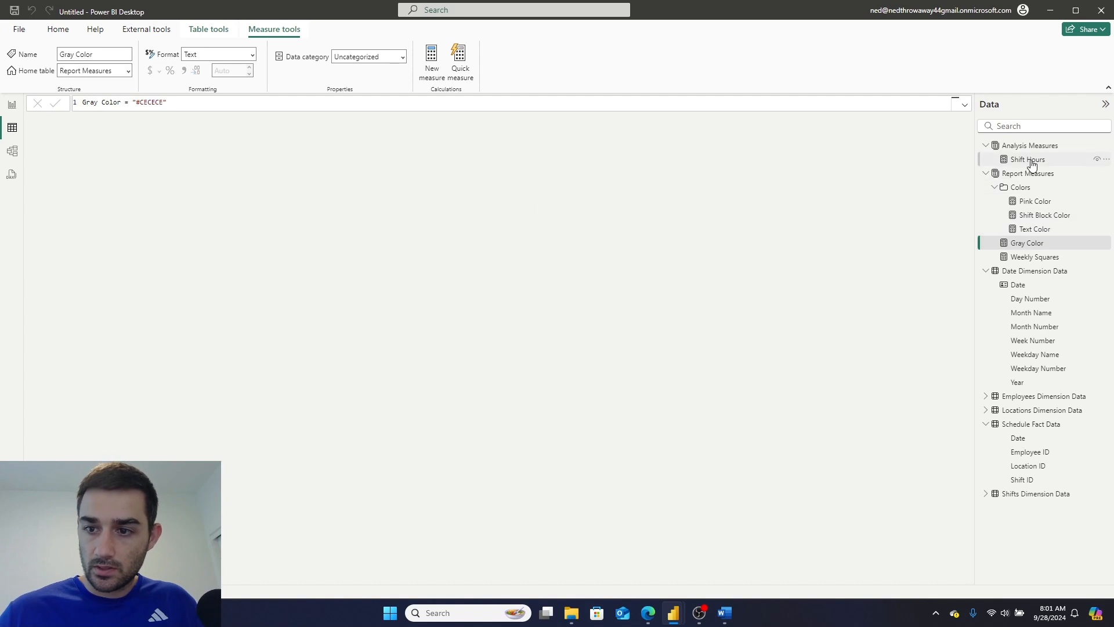
Set the Gray Color measure's display folder to Colors in the model view.
{"action": "left_click", "coordinate": [1026, 160]}
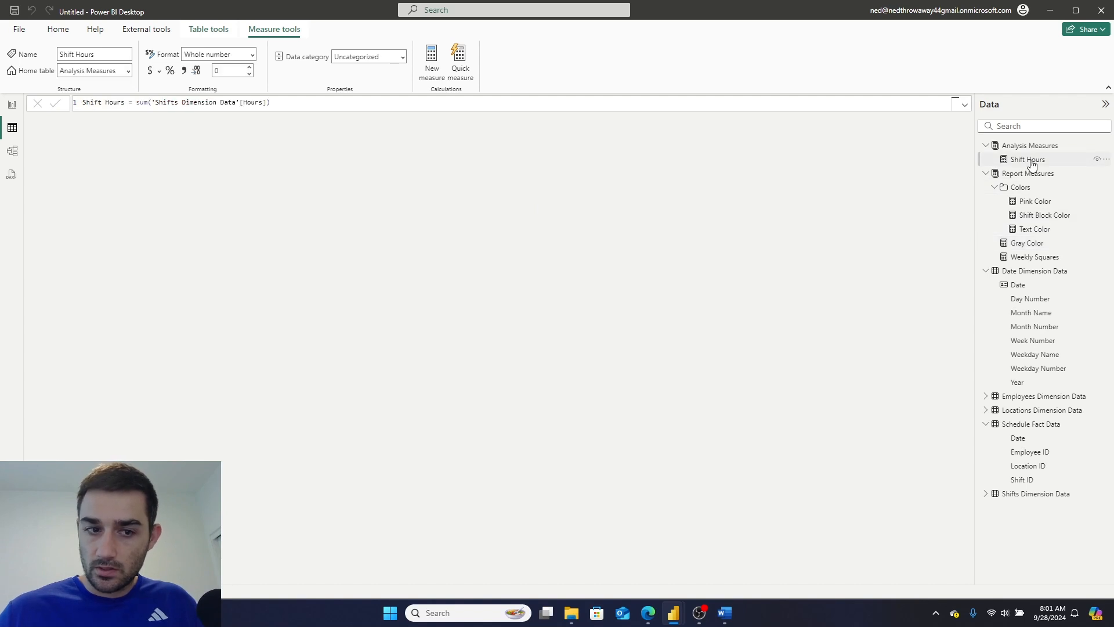
{"action": "left_click", "coordinate": [12, 151]}
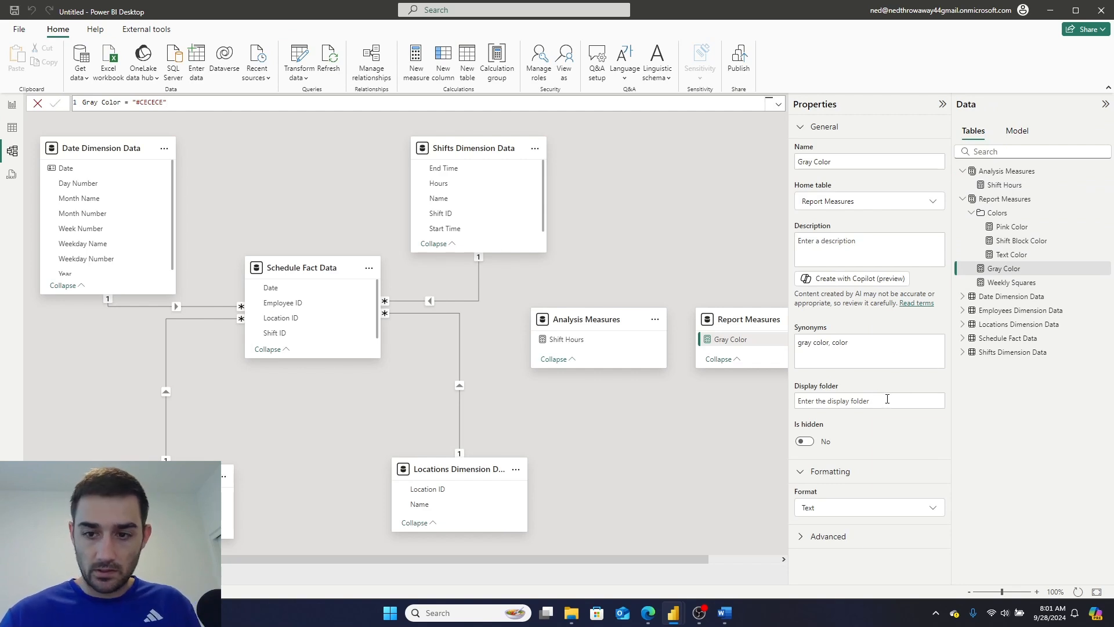
{"action": "left_click", "coordinate": [887, 398]}
{"action": "type", "text": "Colors"}
{"action": "key", "text": "Return"}
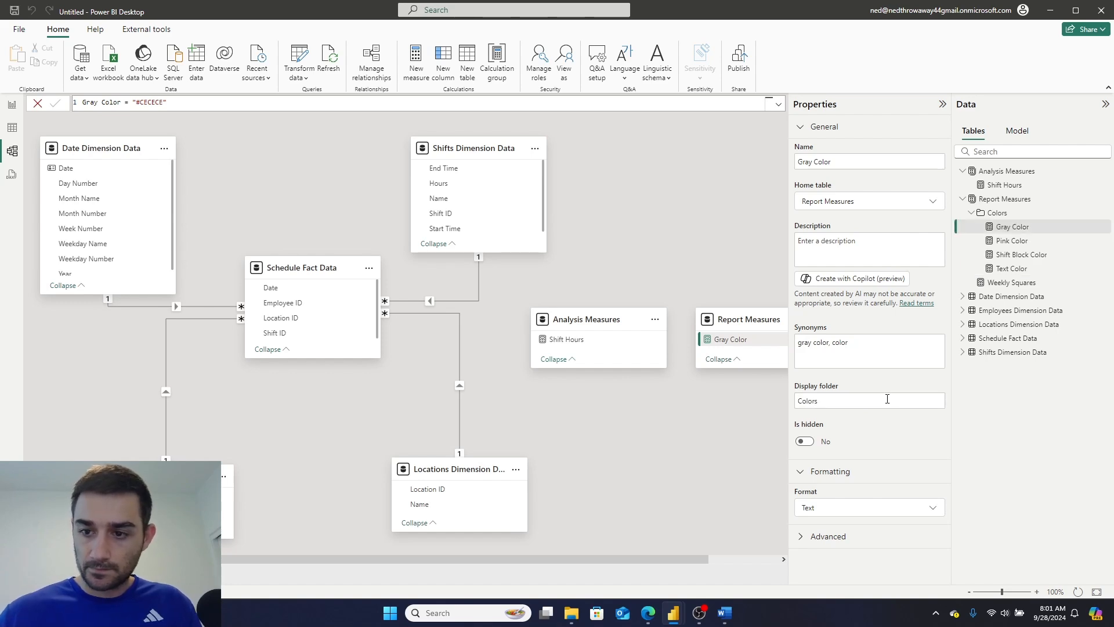
Reopen the Weekly Squares measure in the report view and replace "#CECECE" in the sunday variable with [Gray Color].
{"action": "left_click", "coordinate": [12, 105]}
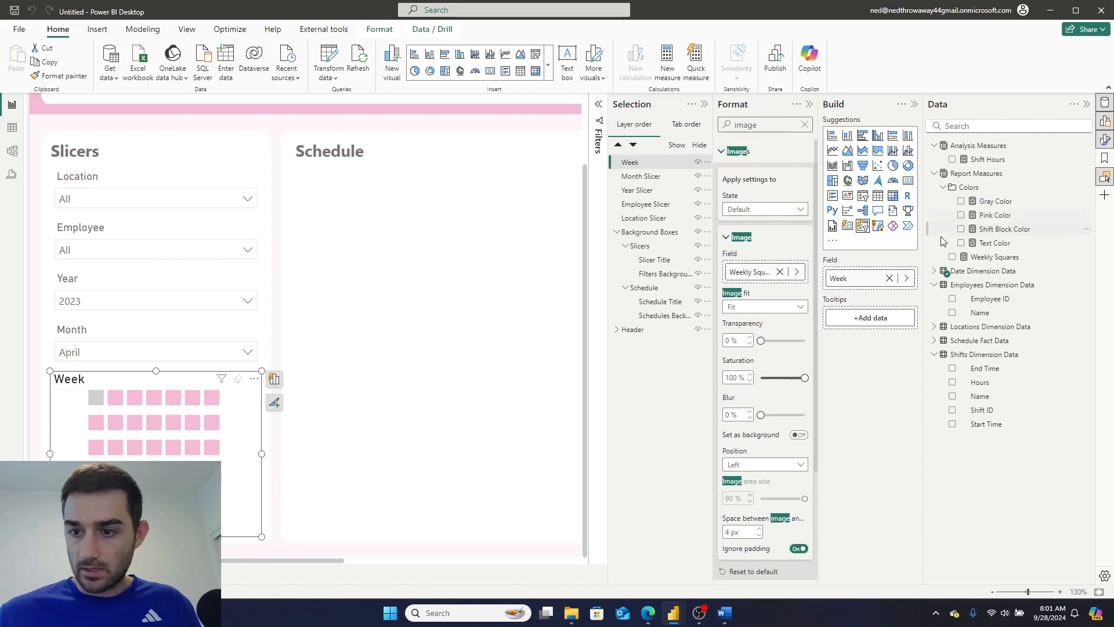
{"action": "left_click", "coordinate": [996, 257]}
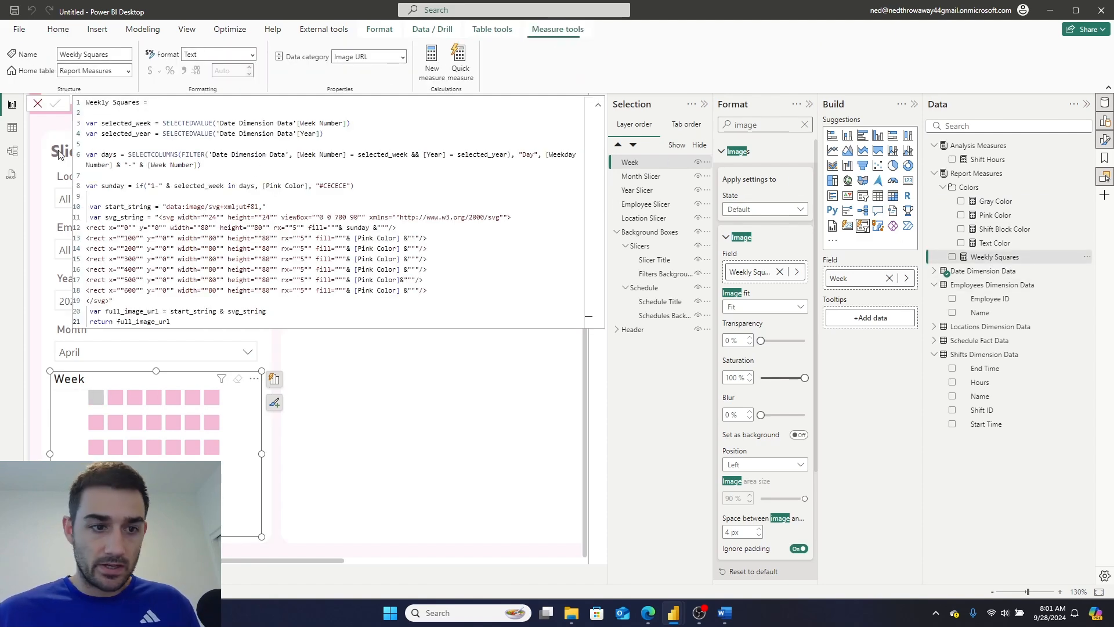
{"action": "left_click_drag", "start_coordinate": [360, 185], "coordinate": [105, 185]}
{"action": "left_click", "coordinate": [307, 207]}
{"action": "left_click_drag", "start_coordinate": [352, 186], "coordinate": [319, 187]}
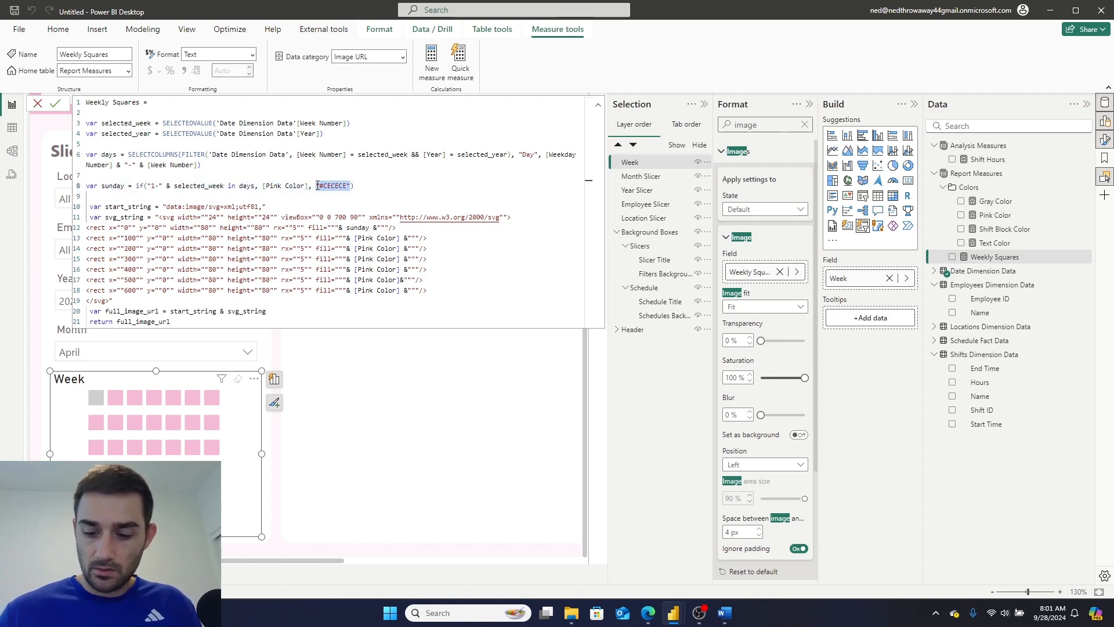
{"action": "key", "text": "BackSpace"}
{"action": "type", "text": "[Gray Color]"}
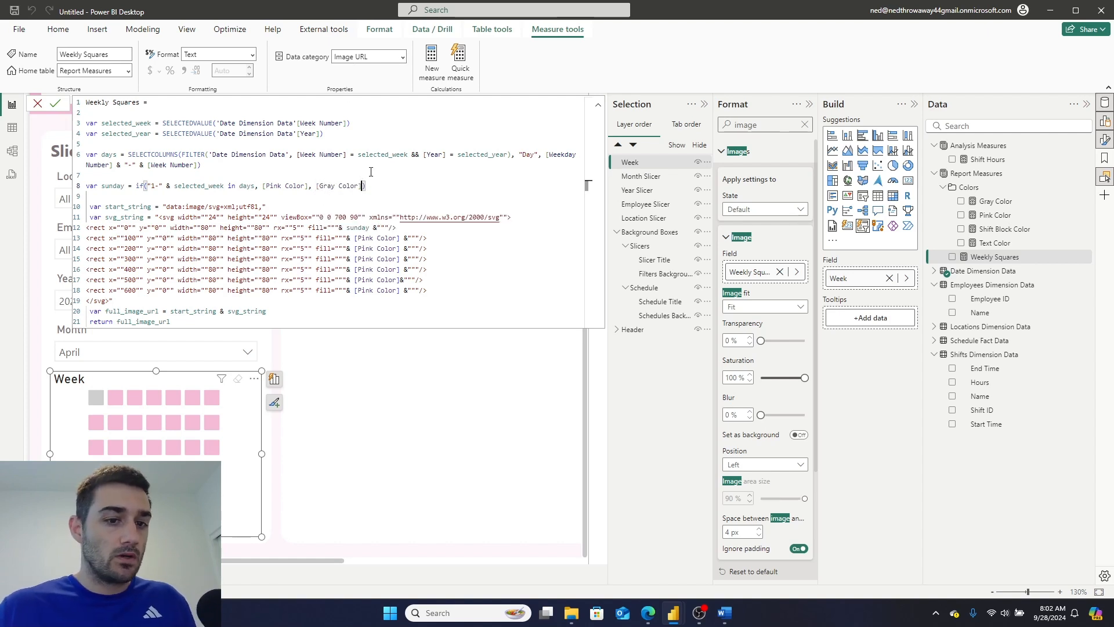
Remove the leading spaces before the start_string and svg_string variable declarations.
{"action": "left_click", "coordinate": [91, 206]}
{"action": "key", "text": "BackSpace"}
{"action": "key", "text": "Down"}
{"action": "key", "text": "Right"}
{"action": "key", "text": "BackSpace"}
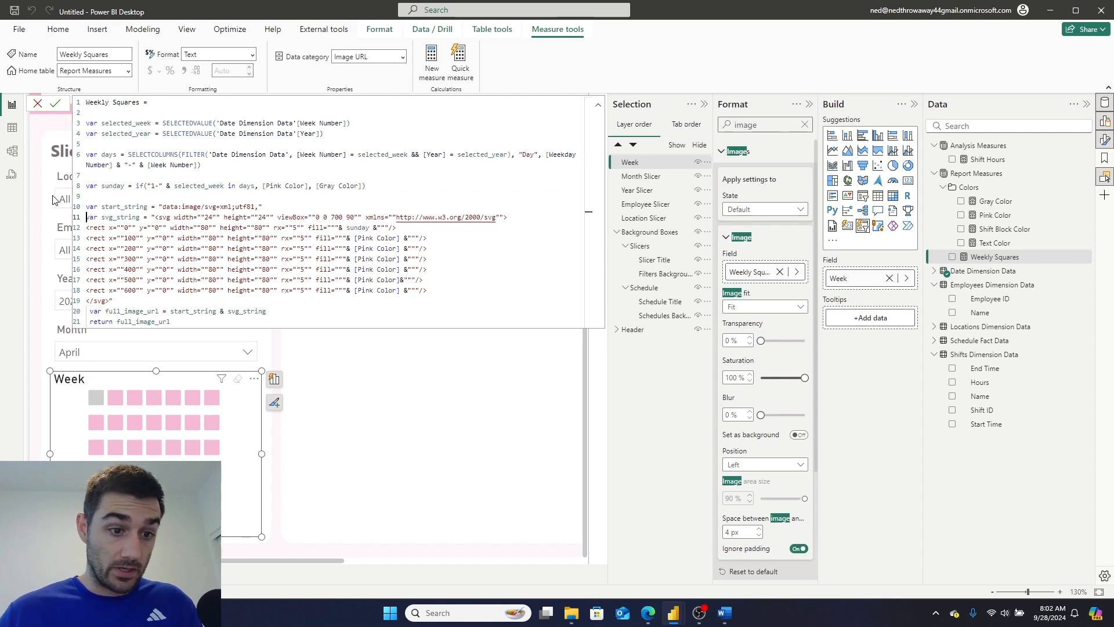
Duplicate the sunday variable line six times directly beneath it in the Weekly Squares measure.
{"action": "left_click_drag", "start_coordinate": [376, 185], "coordinate": [38, 181]}
{"action": "key", "text": "ctrl+c"}
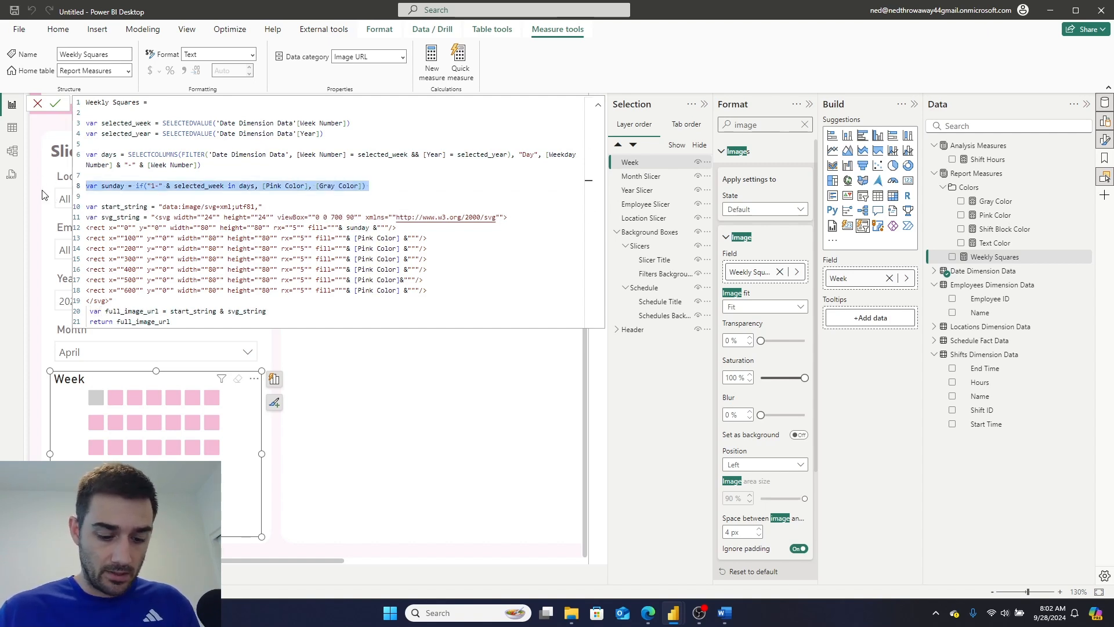
{"action": "left_click", "coordinate": [393, 186]}
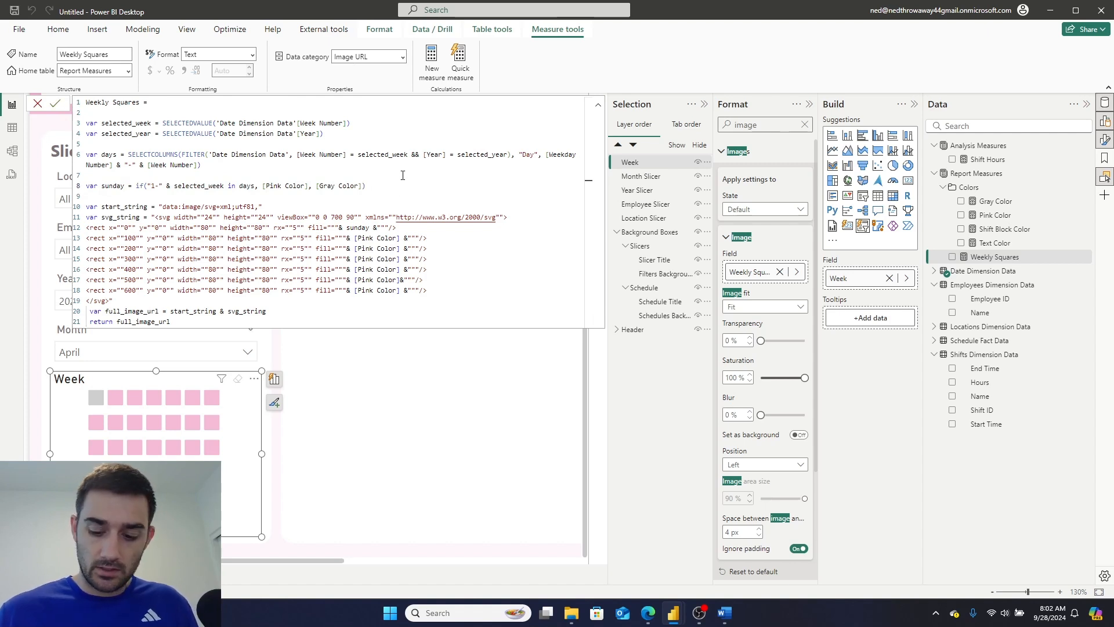
{"action": "key", "text": "Return"}
{"action": "key", "text": "ctrl+v"}
{"action": "key", "text": "Return"}
{"action": "key", "text": "ctrl+v"}
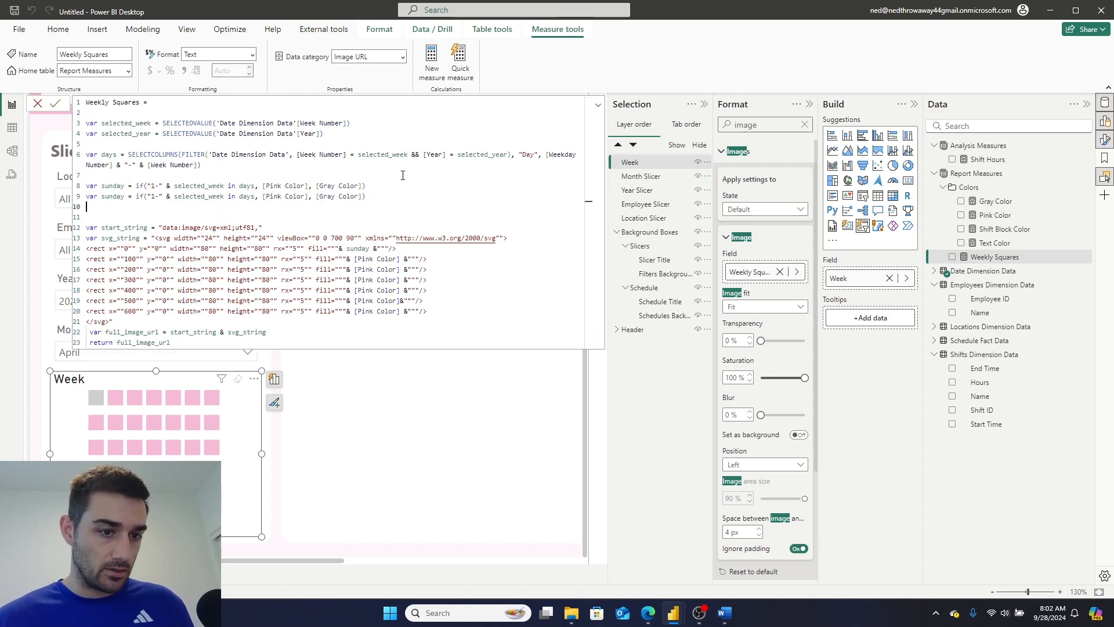
{"action": "key", "text": "Return"}
{"action": "key", "text": "ctrl+v"}
{"action": "key", "text": "Return"}
{"action": "key", "text": "ctrl+v"}
{"action": "key", "text": "Return"}
{"action": "key", "text": "ctrl+v"}
{"action": "key", "text": "Return"}
{"action": "key", "text": "ctrl+v"}
Rename the variables in the first two duplicated lines as monday and tuesday.
{"action": "left_click", "coordinate": [128, 196]}
{"action": "double_click", "coordinate": [126, 196]}
{"action": "key", "text": "BackSpace"}
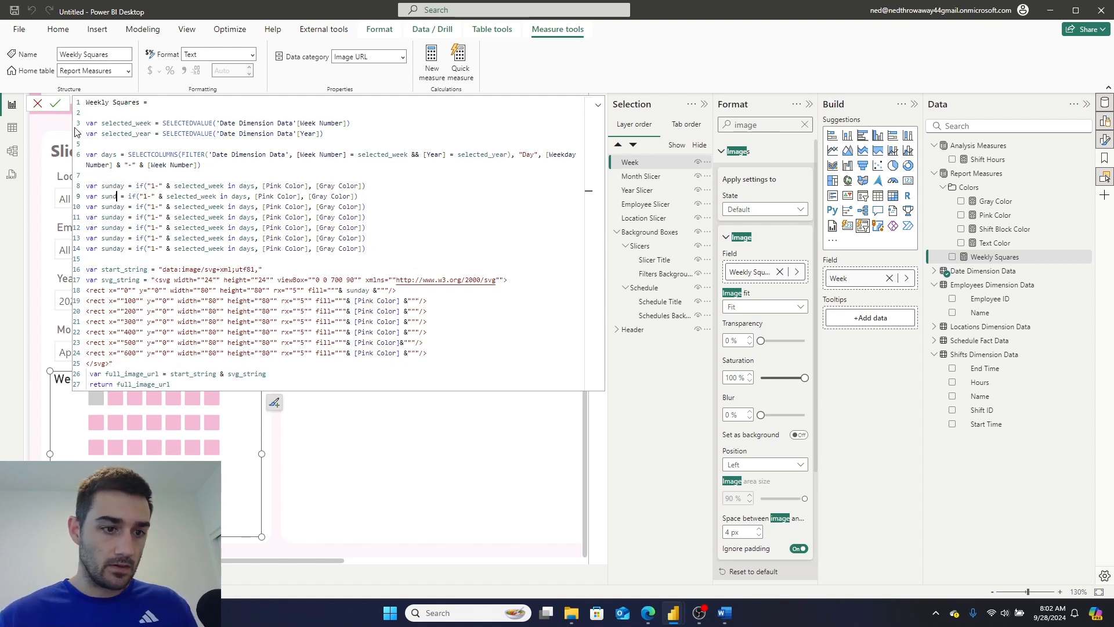
{"action": "type", "text": "monday"}
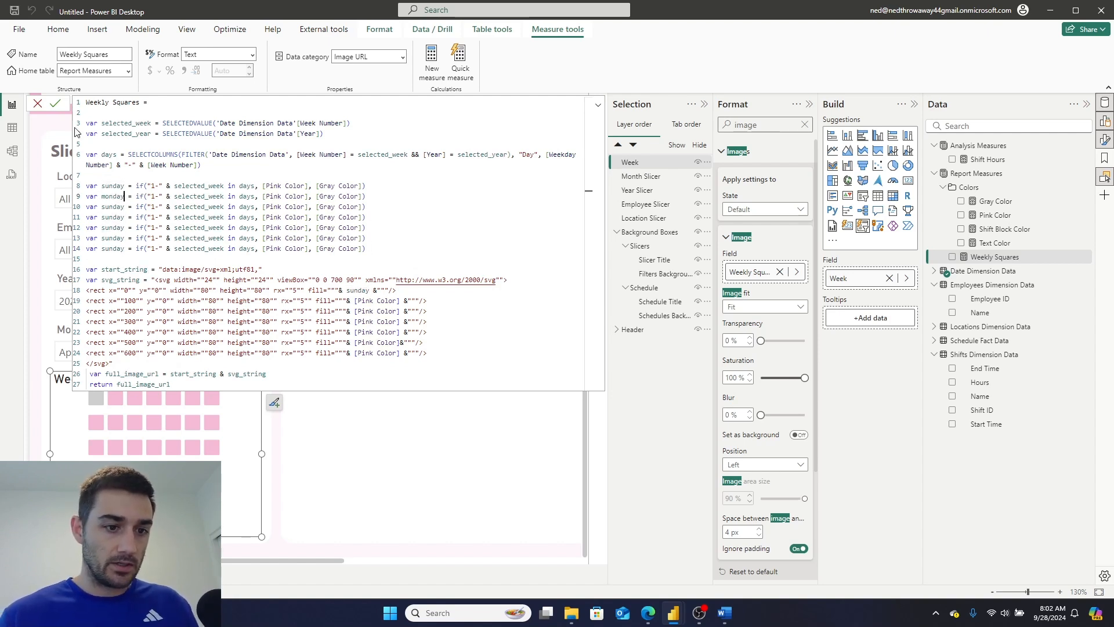
{"action": "key", "text": "Down"}
{"action": "key", "text": "BackSpace"}
{"action": "key", "text": "BackSpace"}
{"action": "key", "text": "BackSpace"}
{"action": "key", "text": "BackSpace"}
{"action": "key", "text": "BackSpace"}
{"action": "key", "text": "BackSpace"}
{"action": "type", "text": "t"}
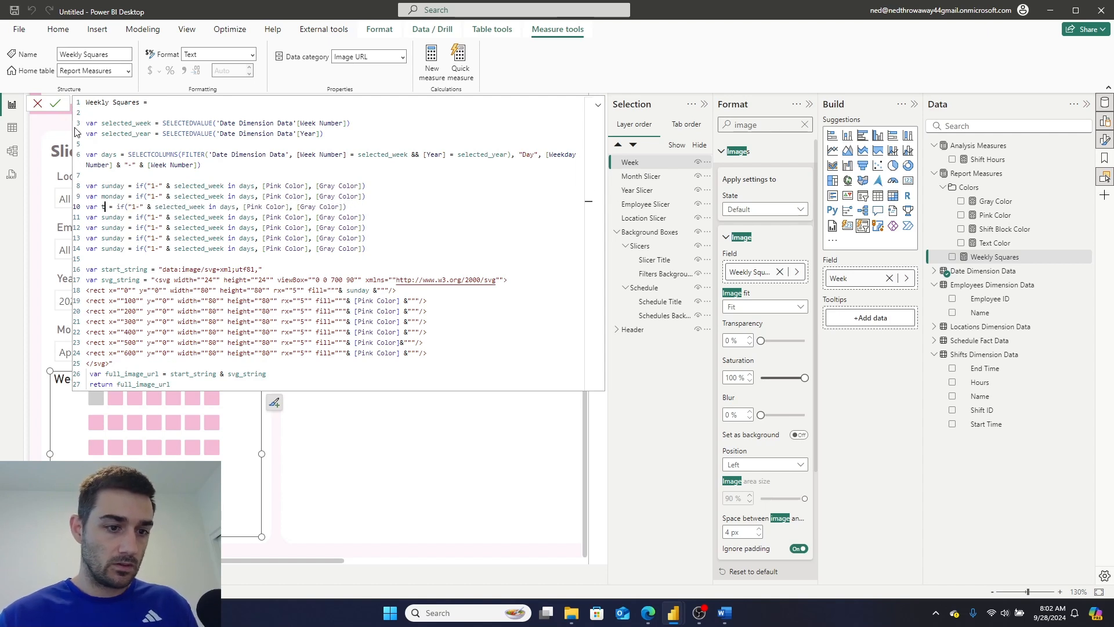
{"action": "type", "text": "uesday"}
Rename the variables in the third and fourth duplicated lines as wednesday and thursday.
{"action": "key", "text": "BackSpace"}
{"action": "key", "text": "BackSpace"}
{"action": "key", "text": "BackSpace"}
{"action": "key", "text": "BackSpace"}
{"action": "key", "text": "BackSpace"}
{"action": "key", "text": "BackSpace"}
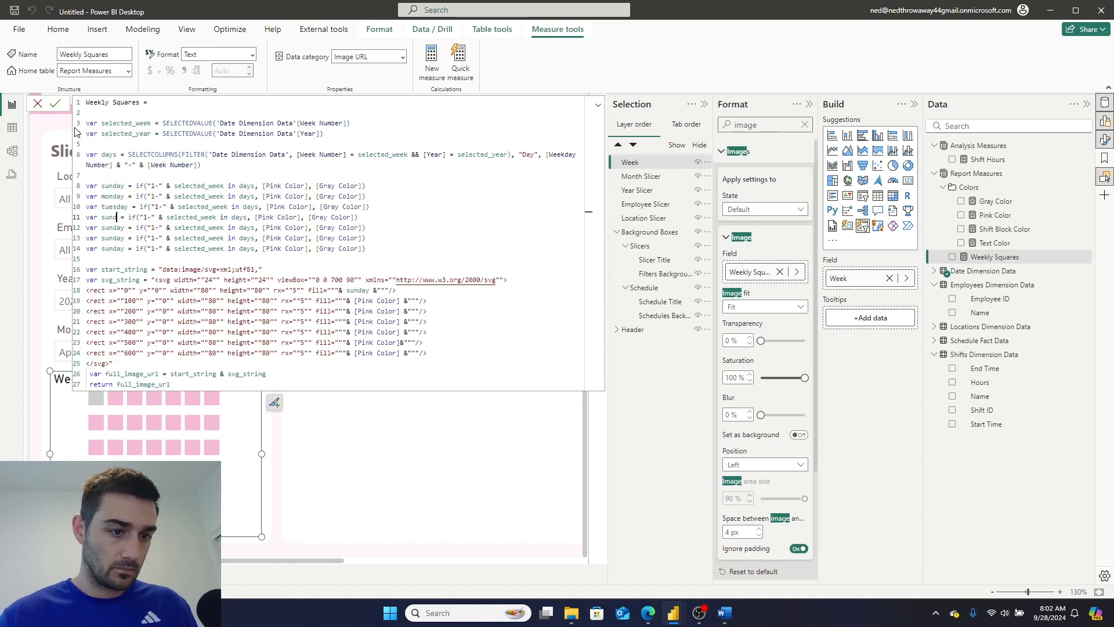
{"action": "type", "text": "we"}
{"action": "type", "text": "dnesday"}
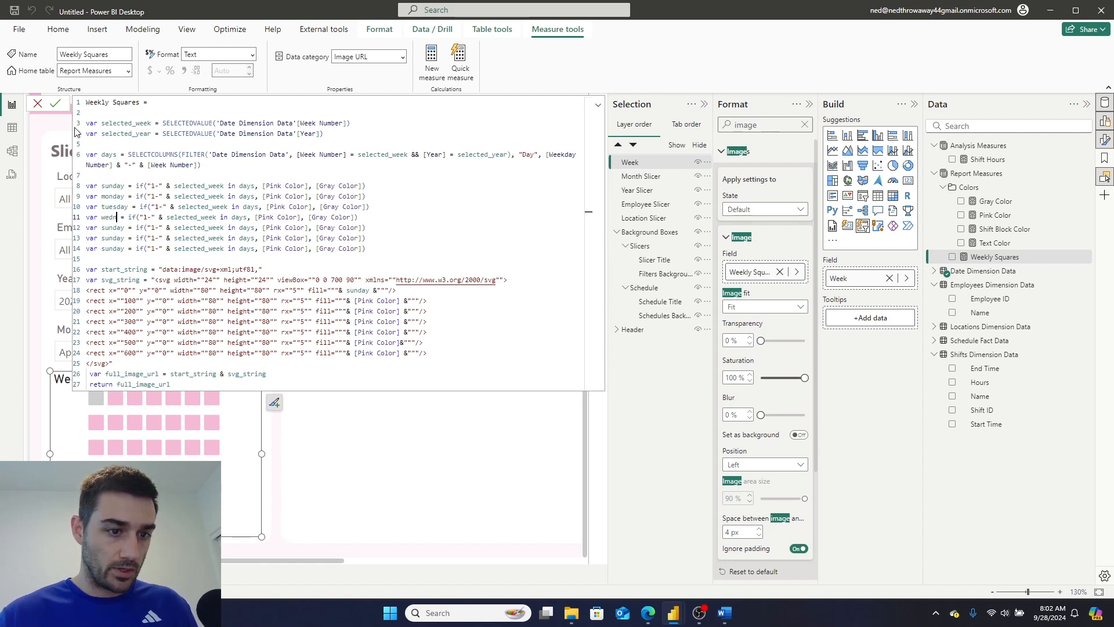
{"action": "key", "text": "BackSpace"}
{"action": "key", "text": "BackSpace"}
{"action": "key", "text": "BackSpace"}
{"action": "key", "text": "BackSpace"}
{"action": "key", "text": "BackSpace"}
{"action": "key", "text": "BackSpace"}
{"action": "type", "text": "thursday"}
Rename the variables in the last two duplicated lines as friday and saturday.
{"action": "key", "text": "BackSpace"}
{"action": "key", "text": "BackSpace"}
{"action": "key", "text": "BackSpace"}
{"action": "key", "text": "BackSpace"}
{"action": "key", "text": "BackSpace"}
{"action": "key", "text": "BackSpace"}
{"action": "type", "text": "friday"}
{"action": "key", "text": "BackSpace"}
{"action": "key", "text": "BackSpace"}
{"action": "key", "text": "BackSpace"}
{"action": "key", "text": "BackSpace"}
{"action": "key", "text": "BackSpace"}
{"action": "key", "text": "BackSpace"}
{"action": "type", "text": "sat"}
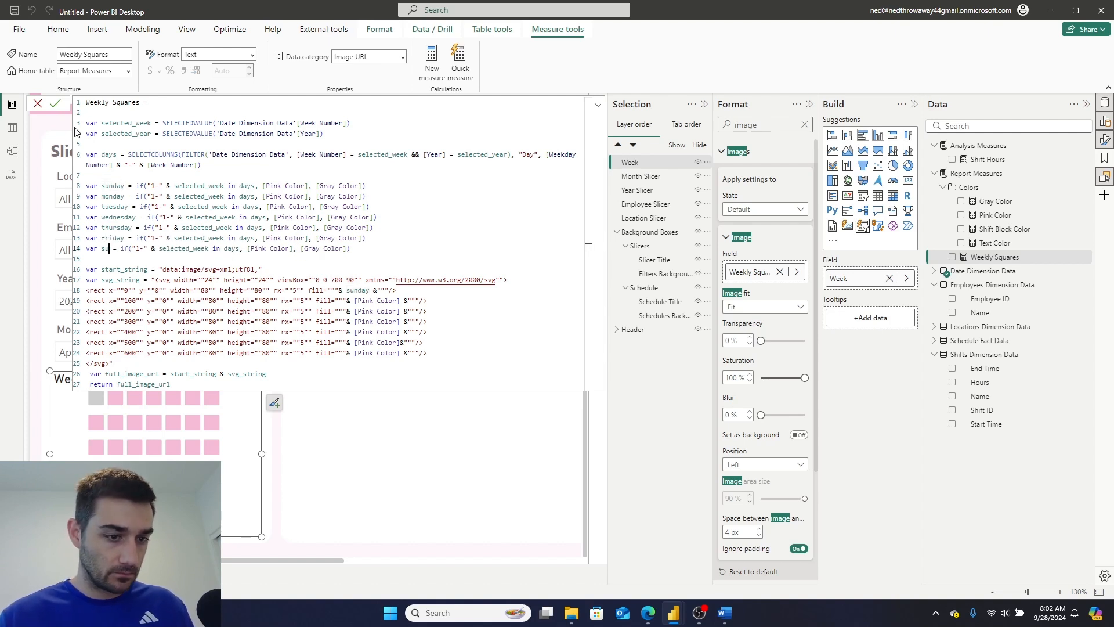
{"action": "type", "text": "urday"}
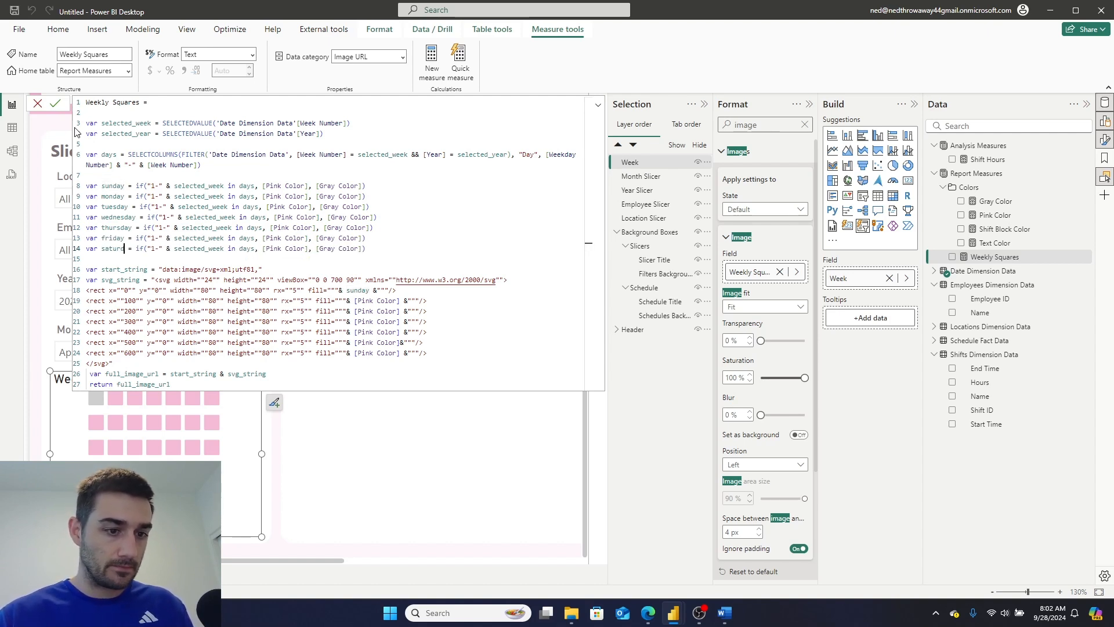
Set the weekday prefixes in the monday to saturday conditions to "2-", "3-", "4-", "5-", "6-" and "7-" respectively.
{"action": "left_click", "coordinate": [157, 192]}
{"action": "key", "text": "BackSpace"}
{"action": "type", "text": "2"}
{"action": "key", "text": "Down"}
{"action": "key", "text": "Delete"}
{"action": "type", "text": "3"}
{"action": "key", "text": "Down"}
{"action": "key", "text": "Right"}
{"action": "key", "text": "shift+Right"}
{"action": "type", "text": "4"}
{"action": "key", "text": "Down"}
{"action": "key", "text": "BackSpace"}
{"action": "type", "text": "5"}
{"action": "key", "text": "Down"}
{"action": "key", "text": "BackSpace"}
{"action": "type", "text": "6"}
{"action": "key", "text": "Down"}
{"action": "key", "text": "BackSpace"}
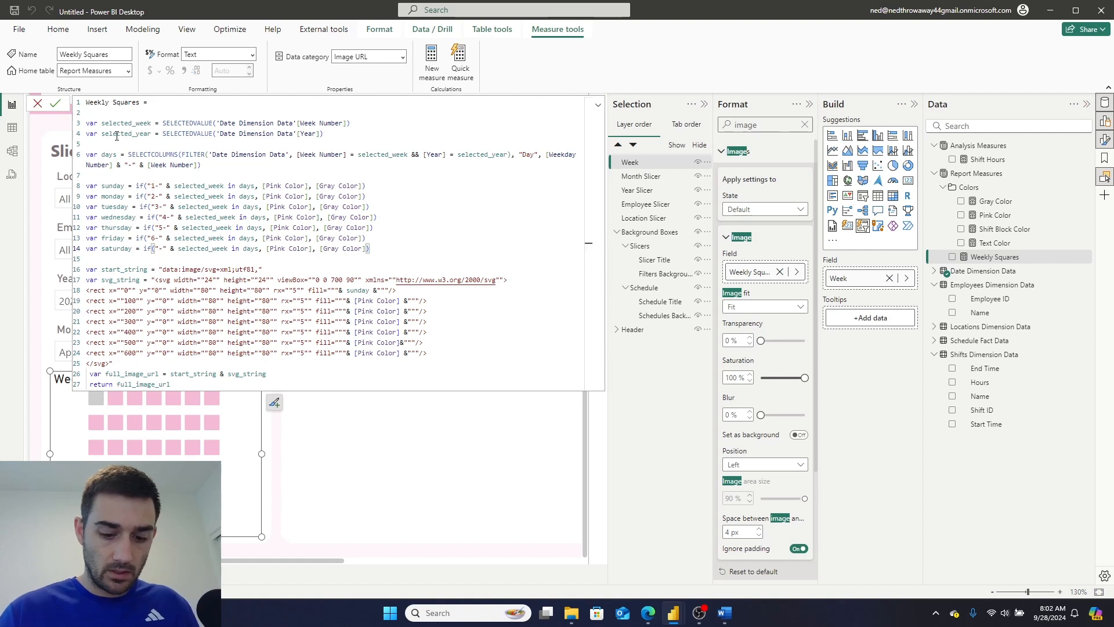
{"action": "type", "text": "7"}
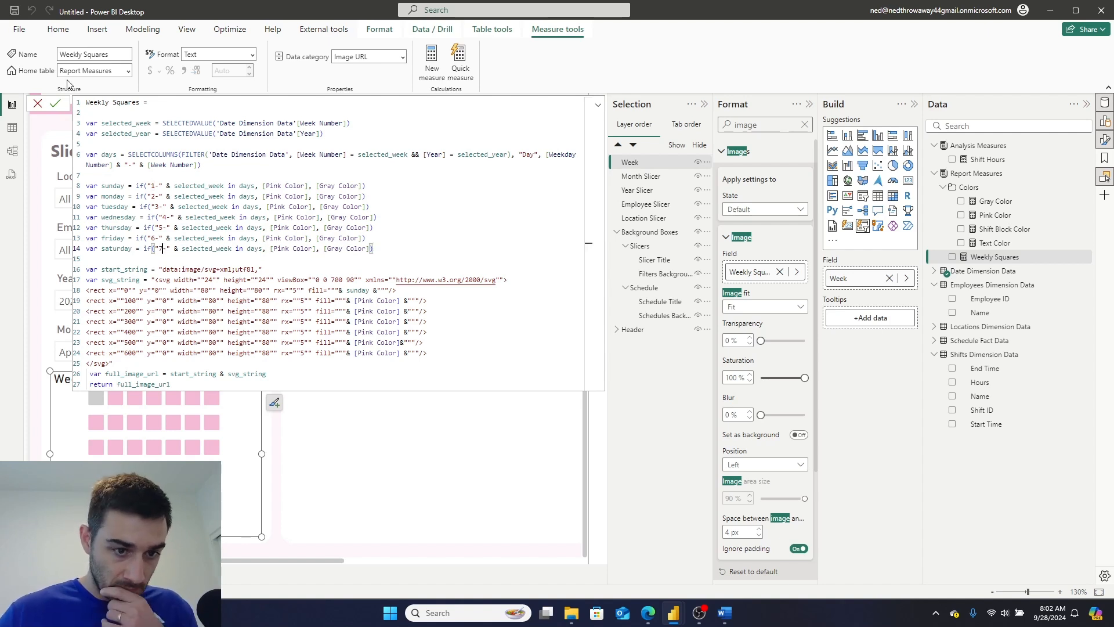
Replace [Pink Color] with monday, tuesday and wednesday in the SVG rectangles at x 100, 200 and 300.
{"action": "left_click", "coordinate": [389, 312]}
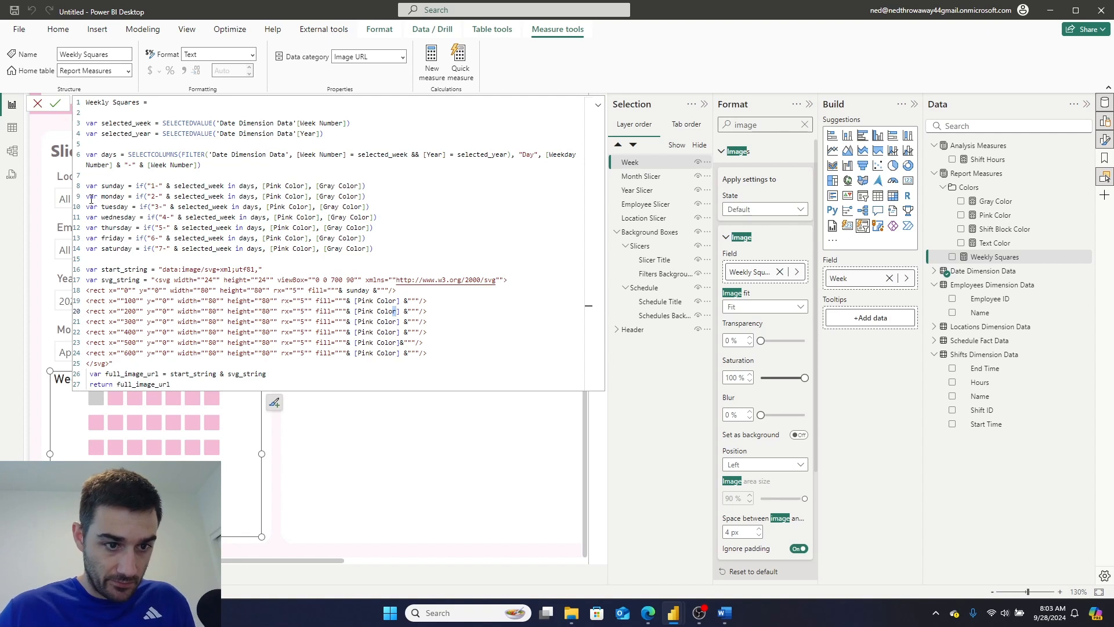
{"action": "left_click_drag", "start_coordinate": [124, 196], "coordinate": [100, 195]}
{"action": "key", "text": "ctrl+c"}
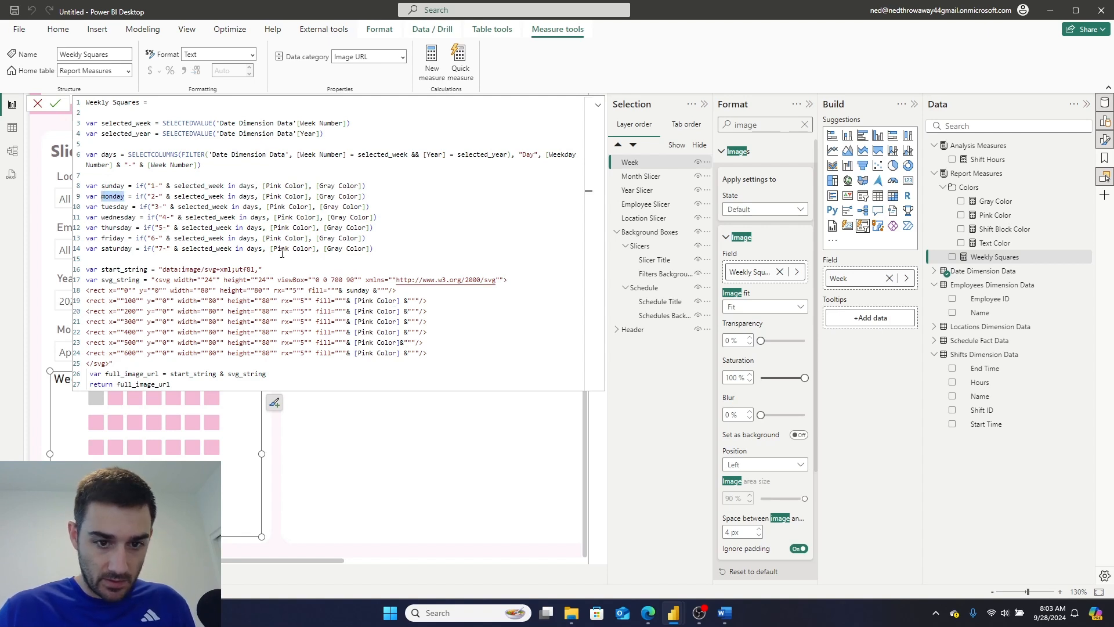
{"action": "left_click_drag", "start_coordinate": [400, 300], "coordinate": [354, 300]}
{"action": "key", "text": "ctrl+v"}
{"action": "left_click_drag", "start_coordinate": [129, 207], "coordinate": [105, 207]}
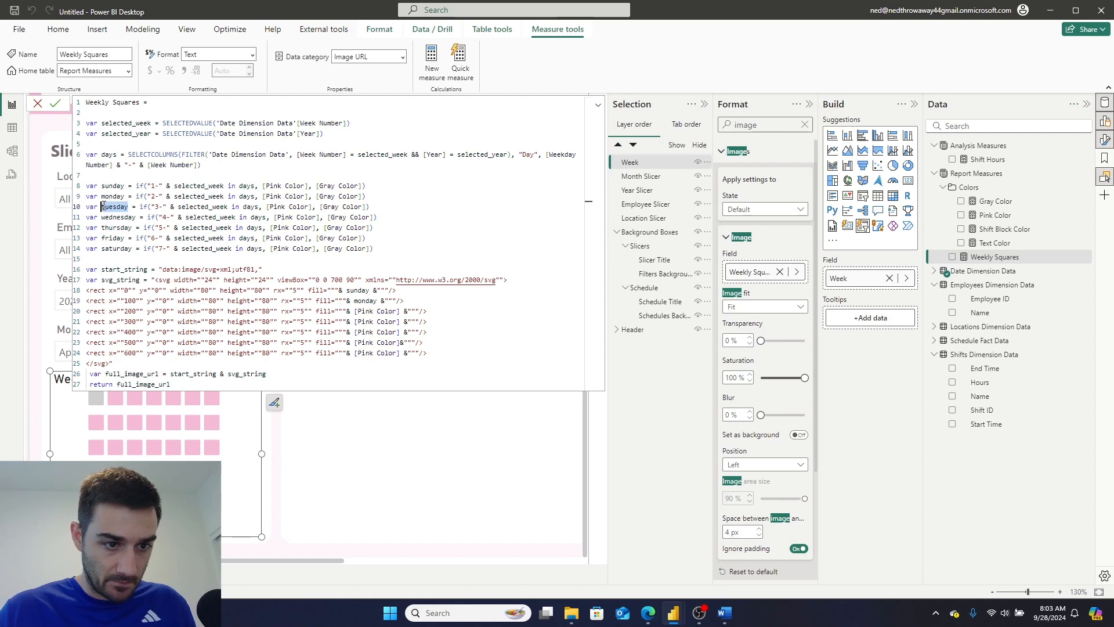
{"action": "left_click_drag", "start_coordinate": [400, 311], "coordinate": [357, 311]}
{"action": "type", "text": "tuesday"}
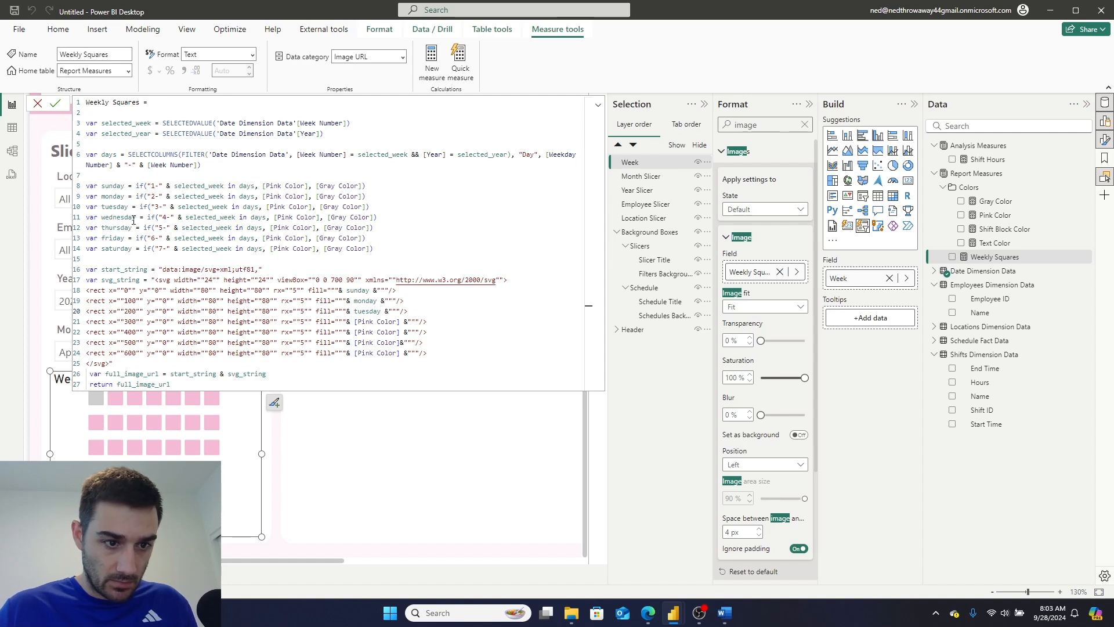
{"action": "left_click_drag", "start_coordinate": [137, 217], "coordinate": [105, 217]}
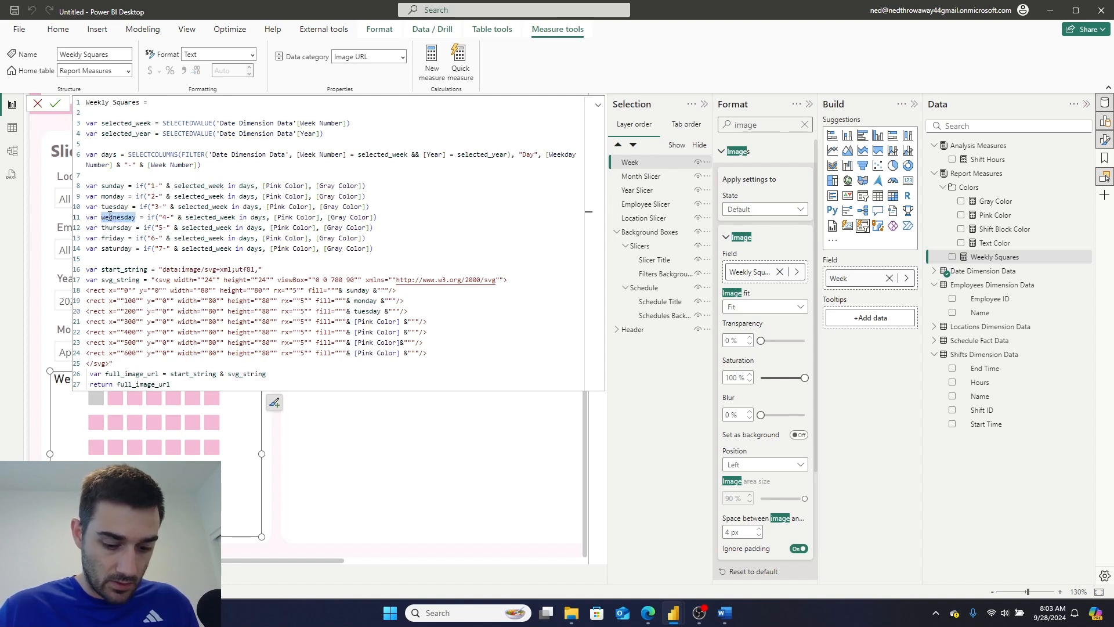
{"action": "type", "text": "wednesday"}
Replace [Pink Color] with thursday, friday and saturday in the SVG rectangles at x 400, 500 and 600, and collapse the formula editor.
{"action": "left_click_drag", "start_coordinate": [134, 228], "coordinate": [103, 228]}
{"action": "key", "text": "ctrl+c"}
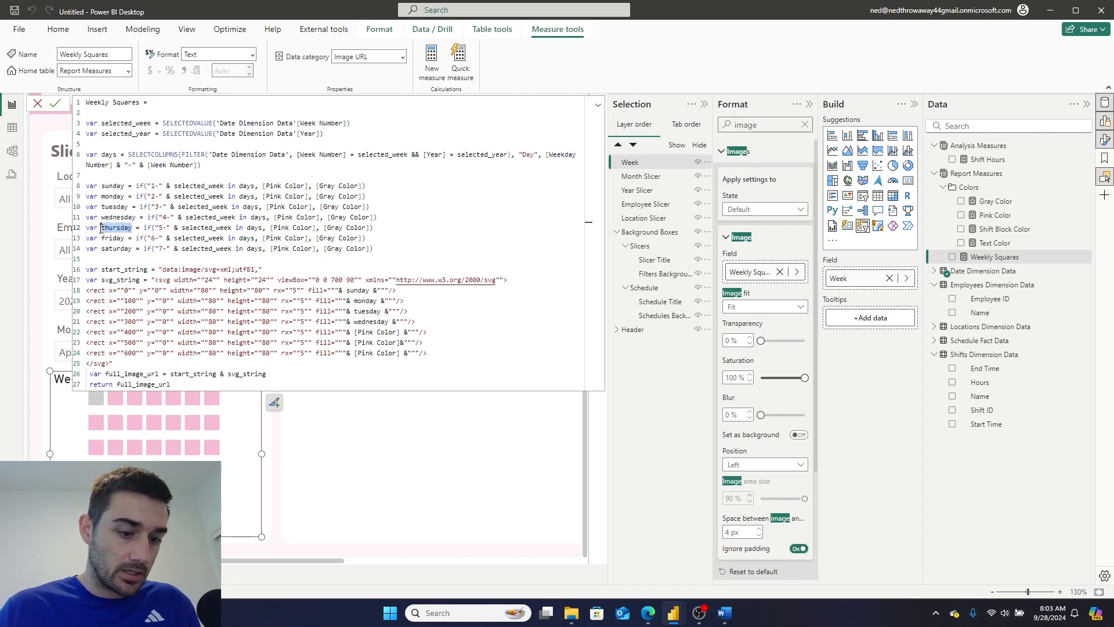
{"action": "left_click_drag", "start_coordinate": [402, 334], "coordinate": [357, 332]}
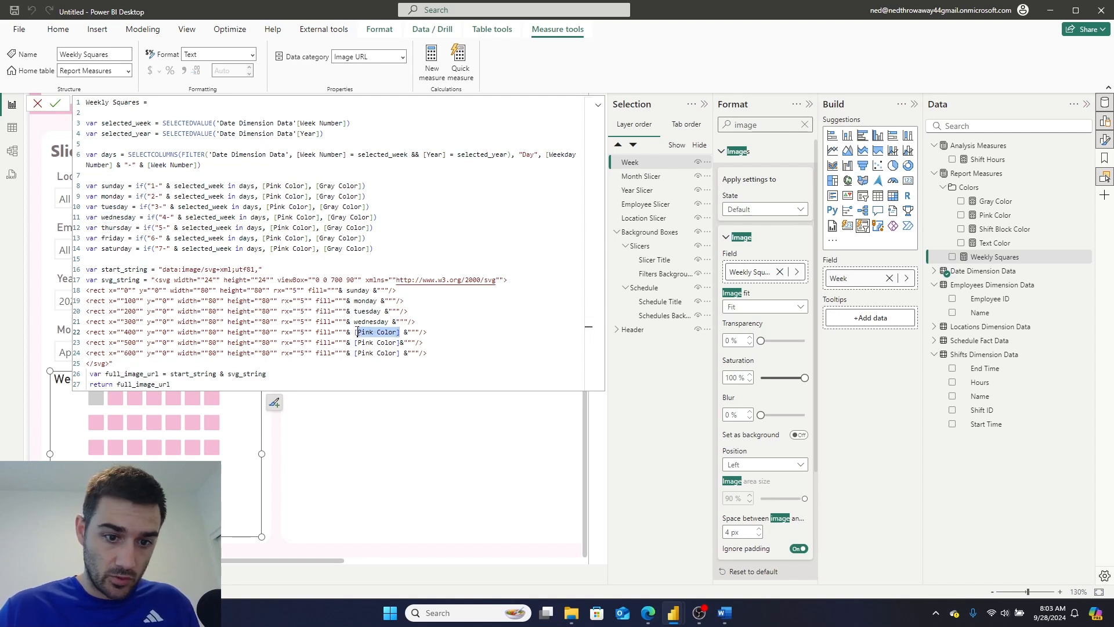
{"action": "key", "text": "ctrl+v"}
{"action": "left_click", "coordinate": [126, 238]}
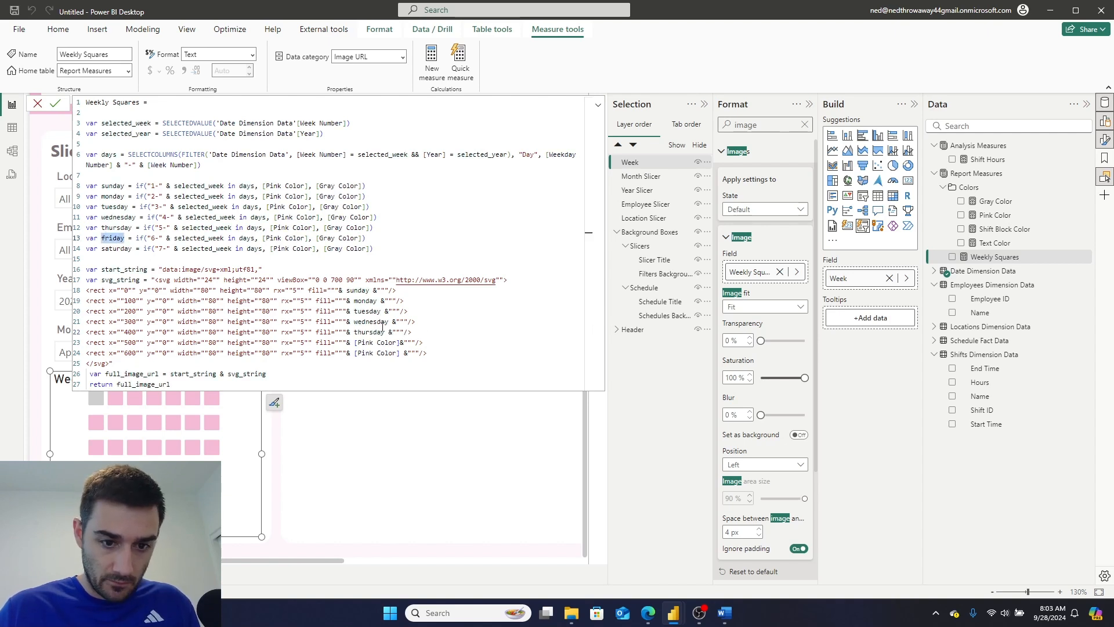
{"action": "left_click_drag", "start_coordinate": [399, 343], "coordinate": [355, 342]}
{"action": "type", "text": "friday"}
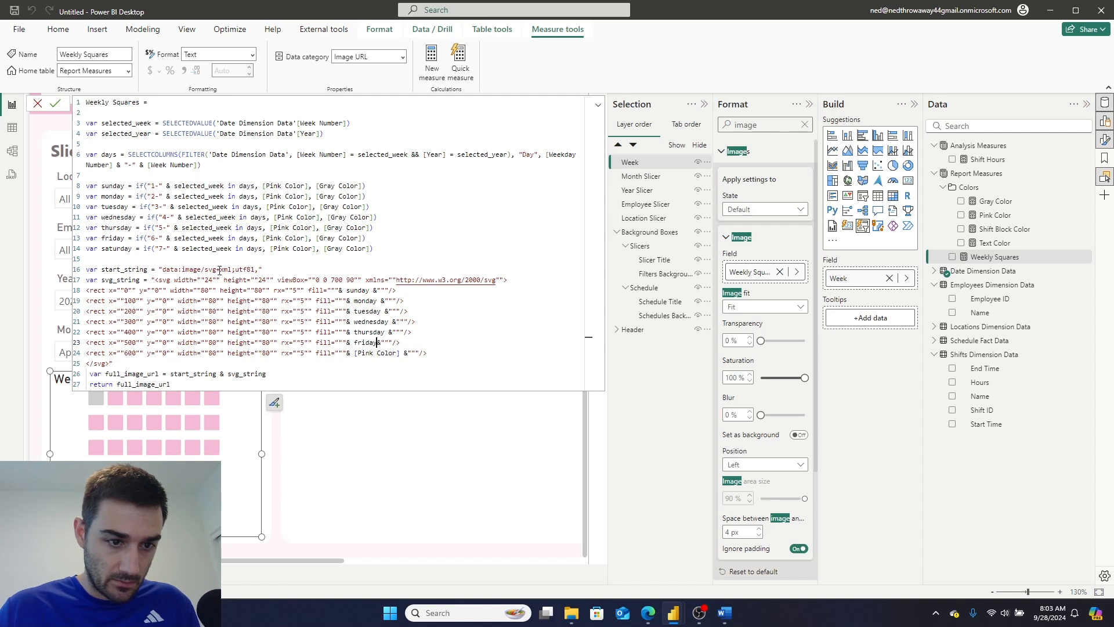
{"action": "left_click_drag", "start_coordinate": [135, 253], "coordinate": [124, 248]}
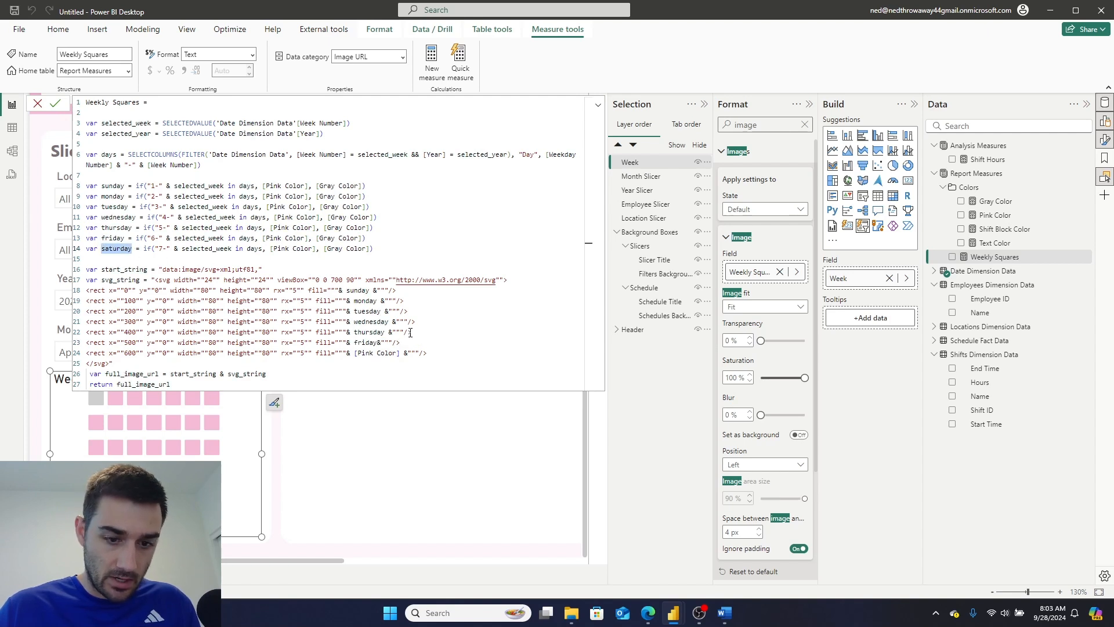
{"action": "left_click_drag", "start_coordinate": [402, 353], "coordinate": [358, 353]}
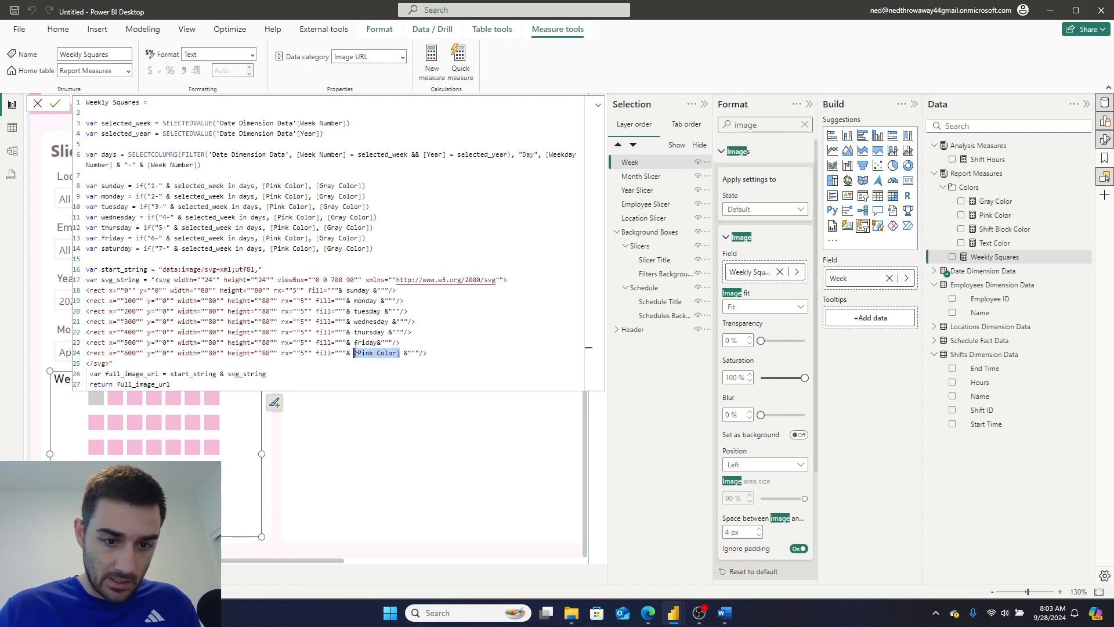
{"action": "type", "text": "saturday"}
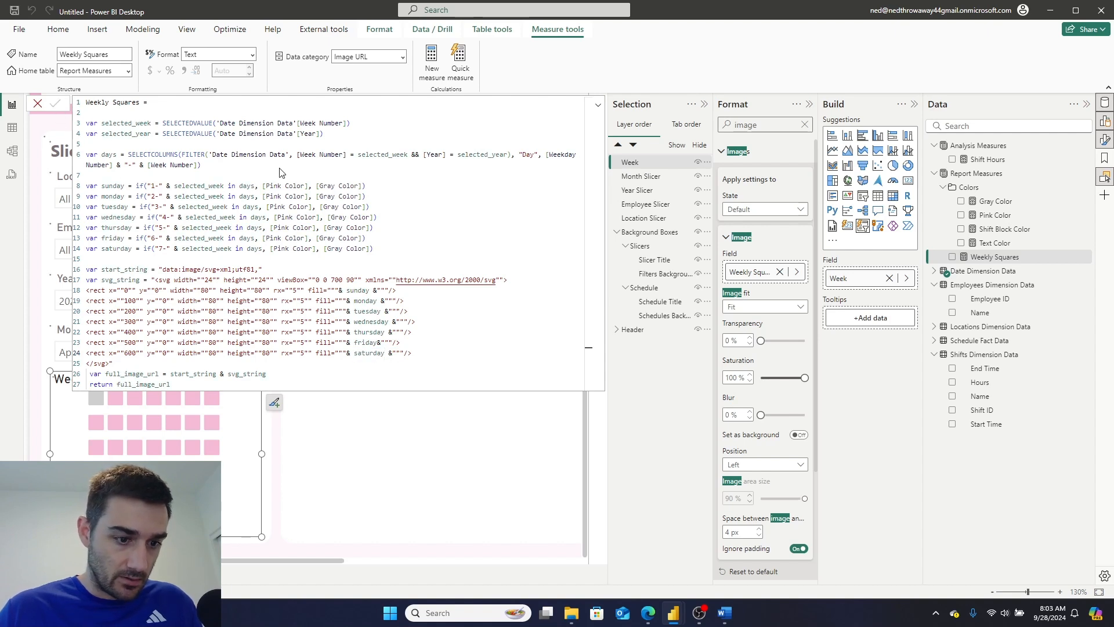
{"action": "left_click", "coordinate": [599, 106]}
{"action": "left_click", "coordinate": [600, 107]}
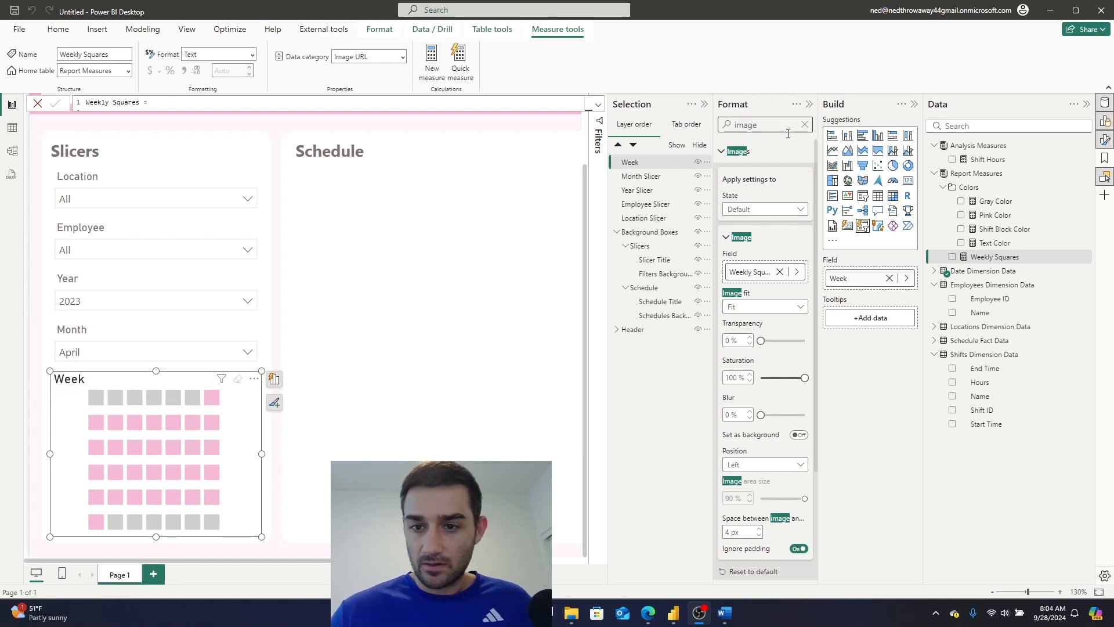
Test the week squares by adding August and December to the Month slicer, and return it to April only.
{"action": "left_click", "coordinate": [108, 352]}
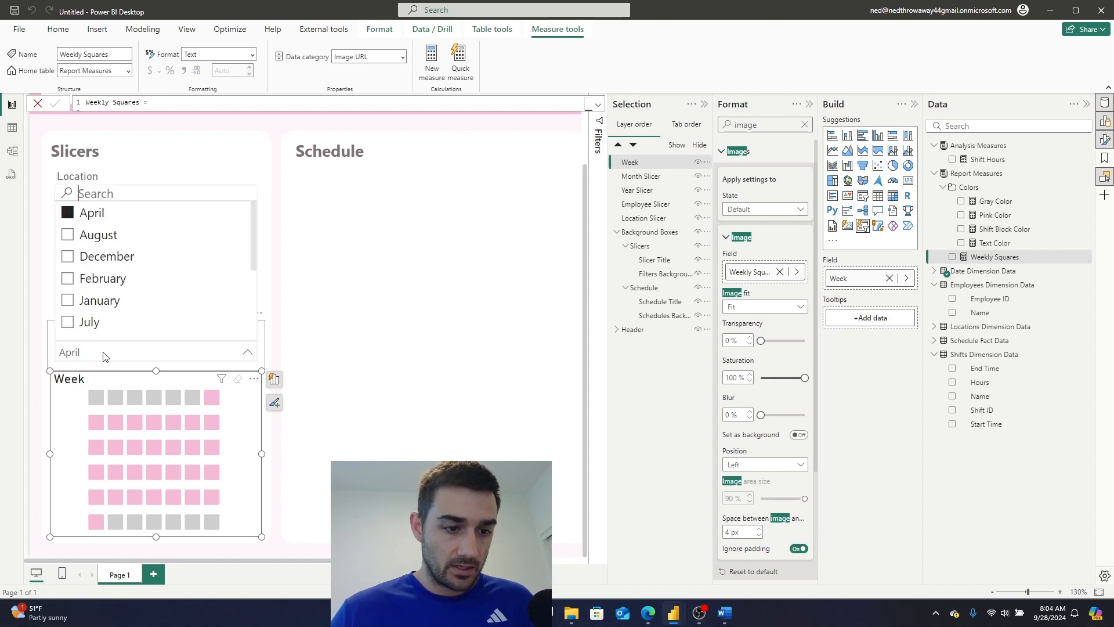
{"action": "left_click", "coordinate": [102, 237]}
{"action": "left_click", "coordinate": [101, 259]}
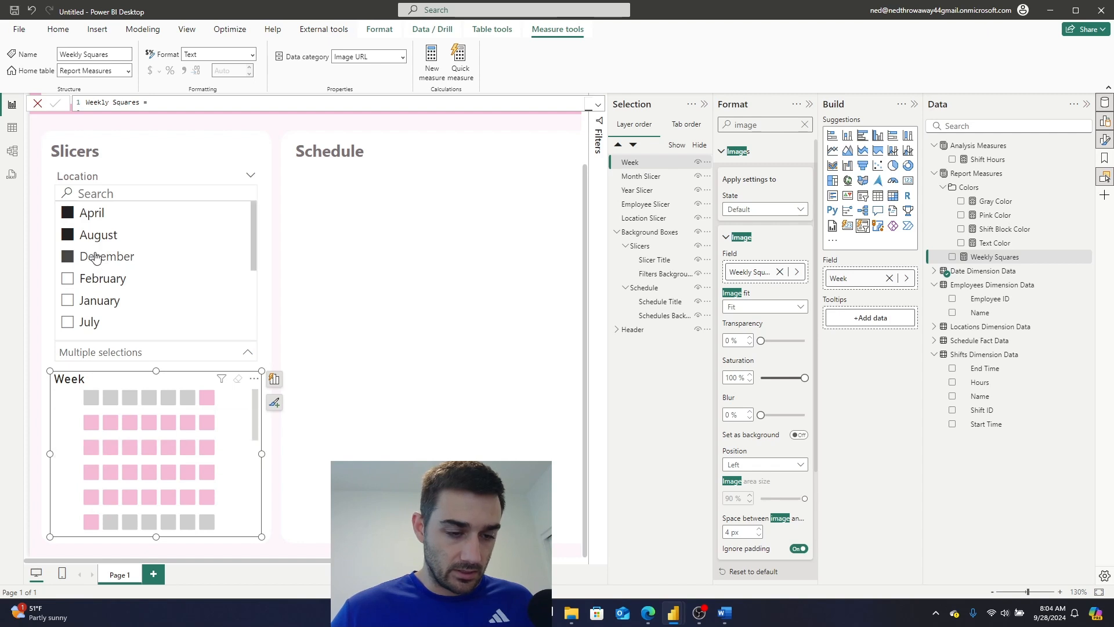
{"action": "left_click", "coordinate": [97, 258]}
{"action": "left_click", "coordinate": [98, 235]}
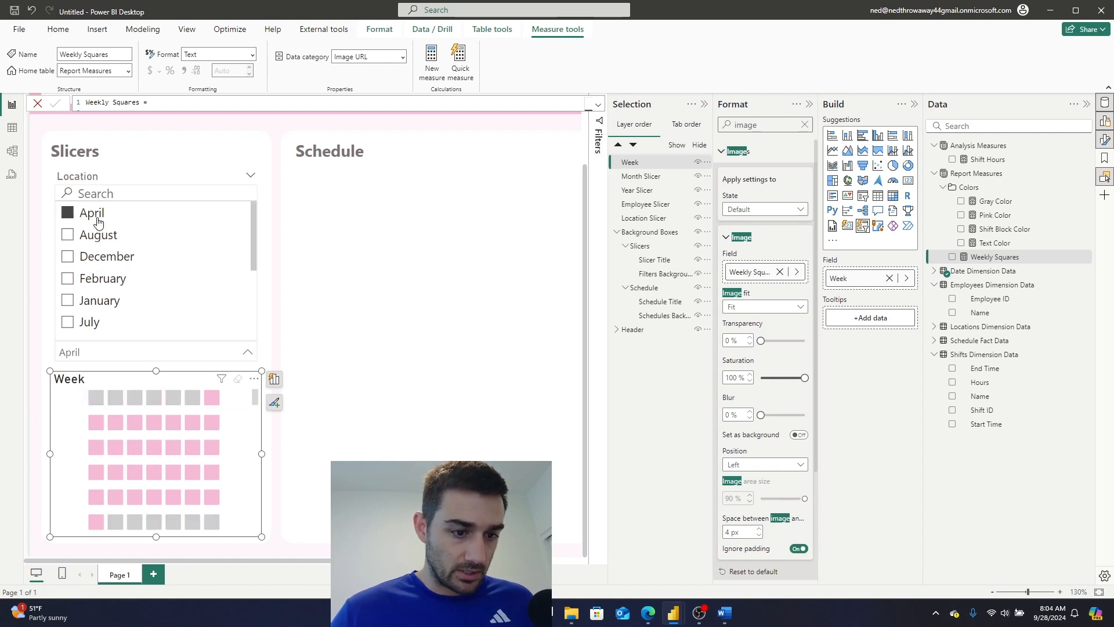
{"action": "left_click", "coordinate": [440, 378]}
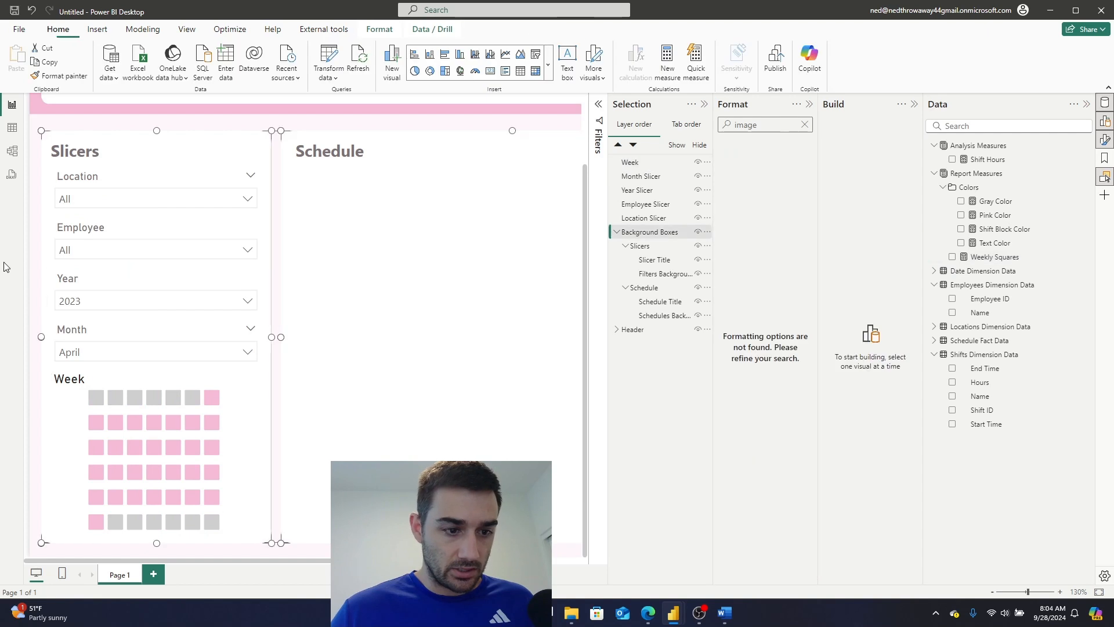
Switch the Year slicer to 2024 to check April's week squares for that year.
{"action": "left_click", "coordinate": [178, 313]}
{"action": "left_click", "coordinate": [87, 347]}
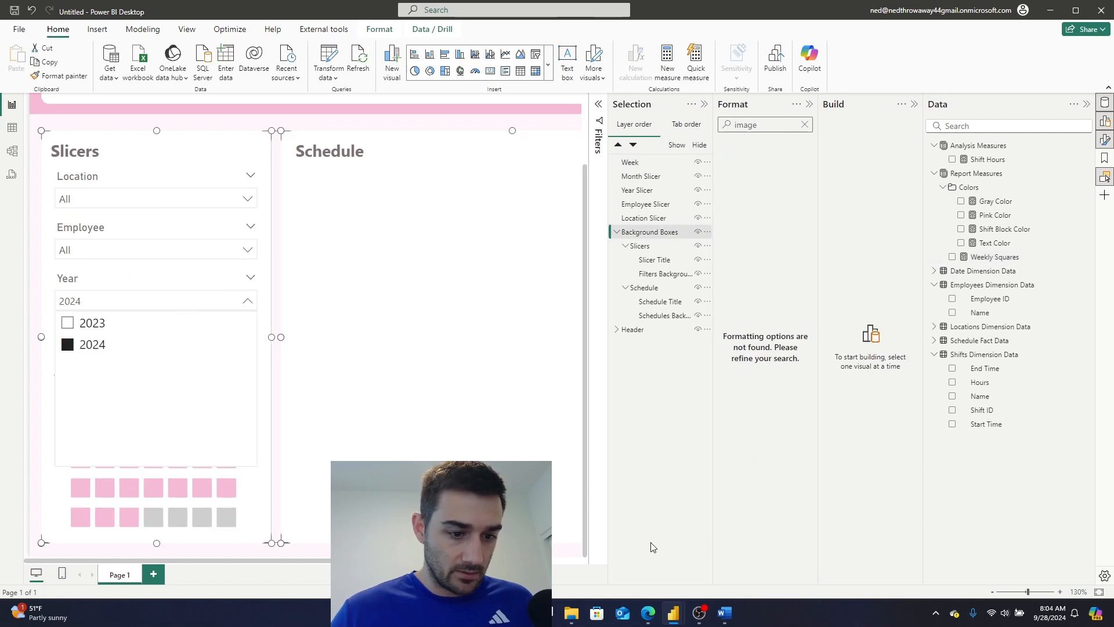
{"action": "left_click", "coordinate": [502, 460]}
{"action": "left_click", "coordinate": [502, 460]}
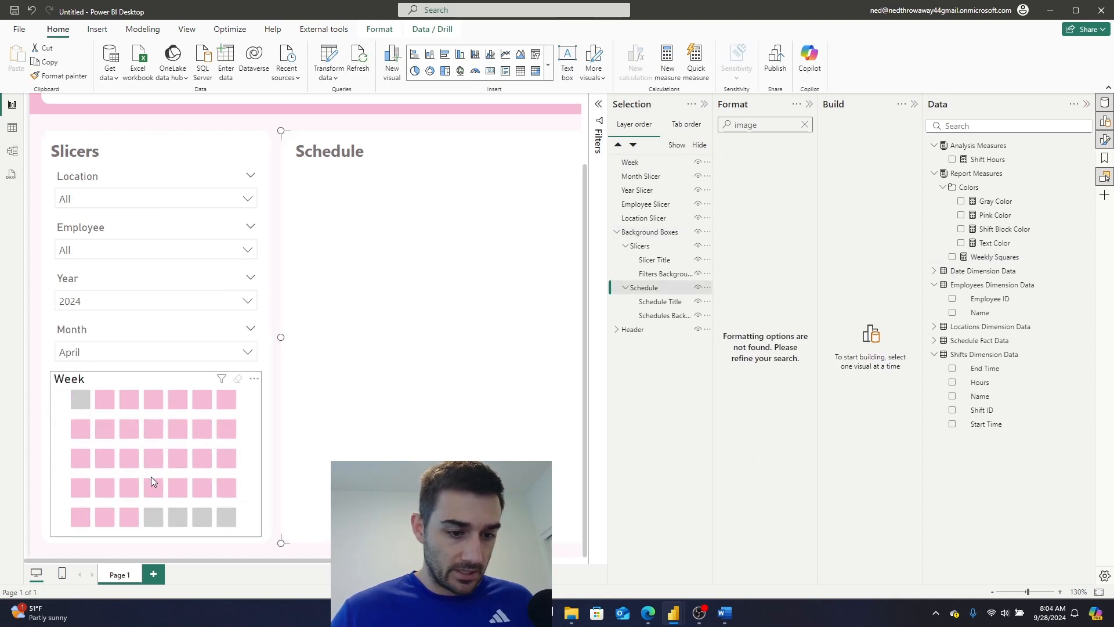
Add 2023 to the Year slicer to test multiple years, and clear its selection.
{"action": "left_click", "coordinate": [199, 302]}
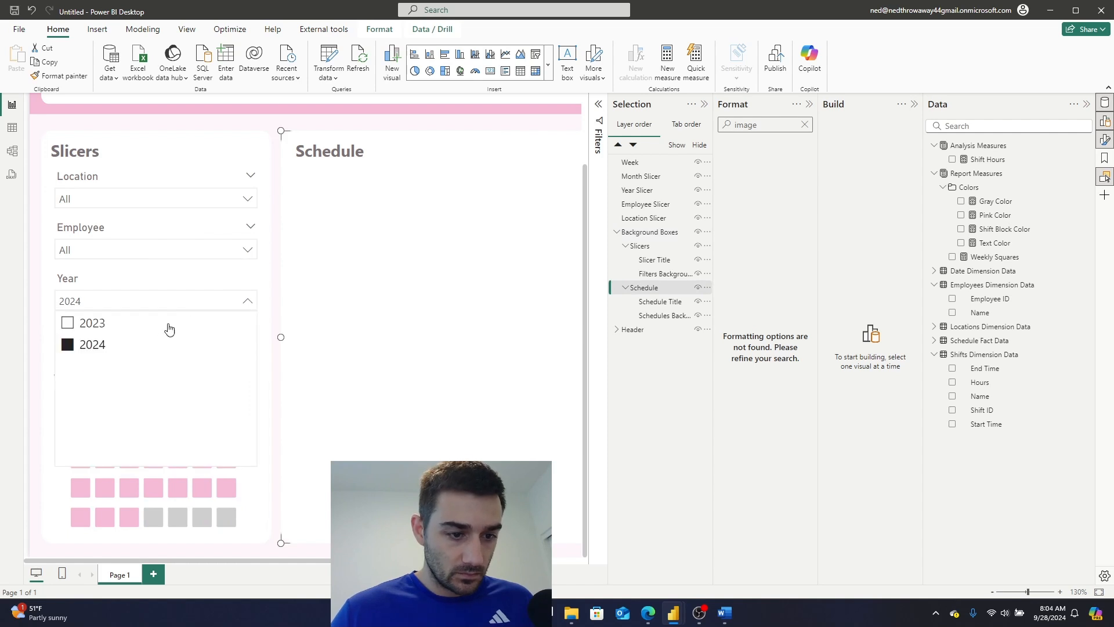
{"action": "left_click", "coordinate": [67, 323]}
{"action": "left_click", "coordinate": [393, 369]}
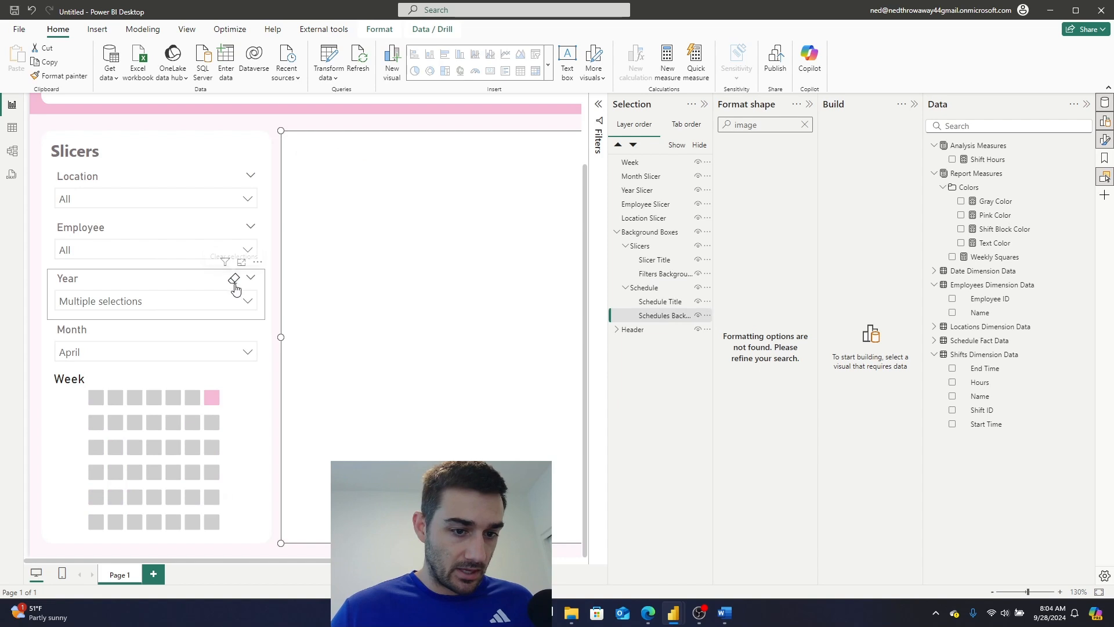
{"action": "left_click", "coordinate": [233, 279]}
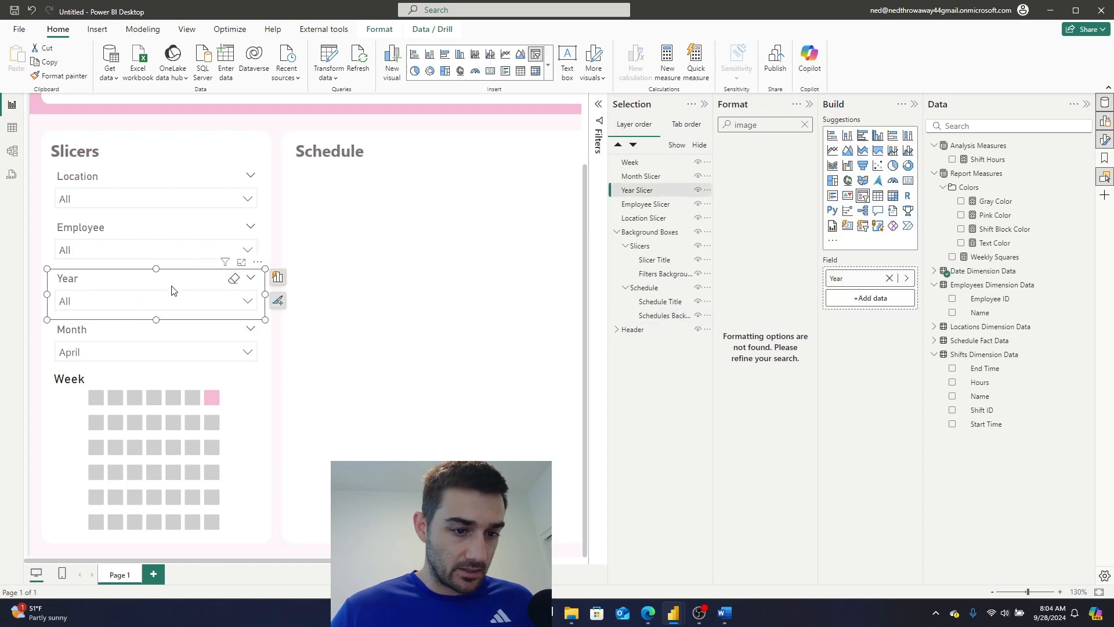
{"action": "left_click", "coordinate": [124, 339]}
{"action": "left_click", "coordinate": [133, 287]}
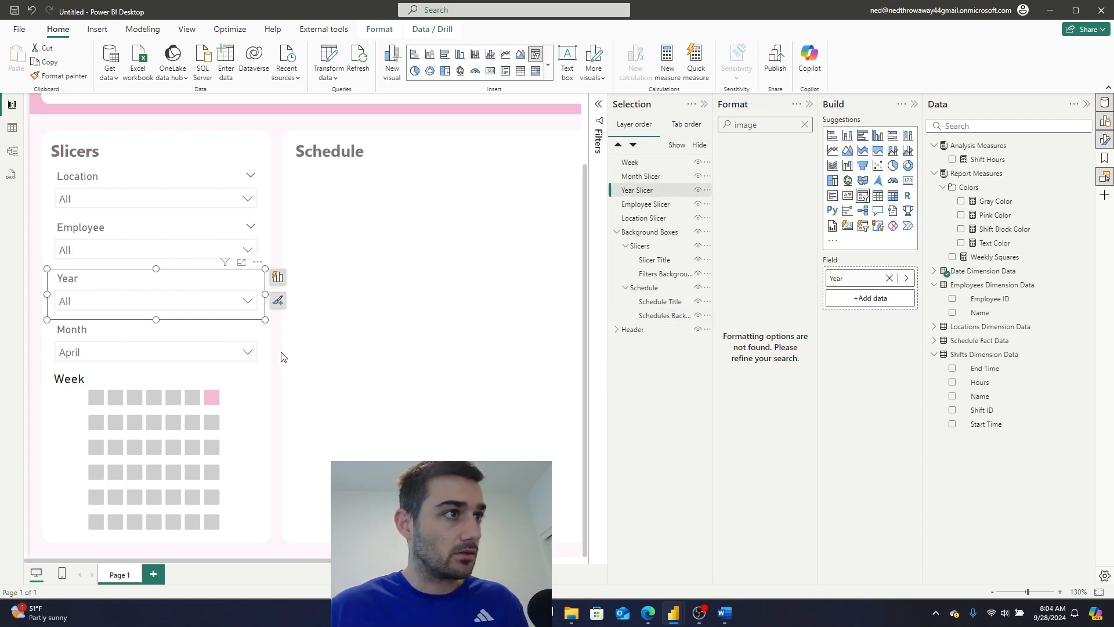
Turn on single select for the Year and Month slicers, and set the Year slicer to 2024.
{"action": "left_click", "coordinate": [804, 124]}
{"action": "type", "text": "singl"}
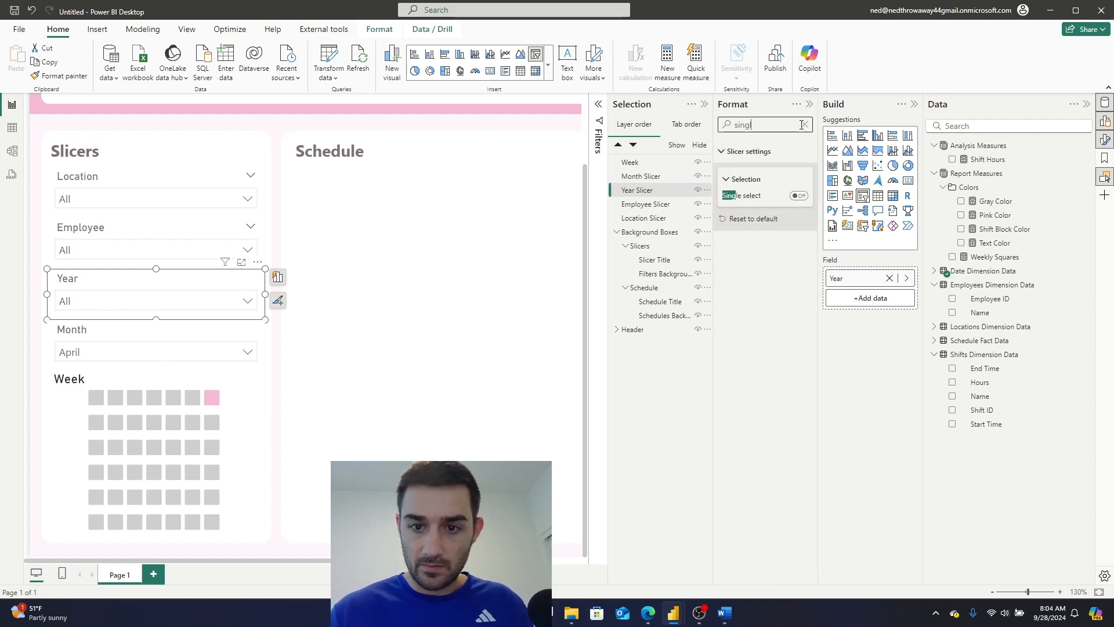
{"action": "left_click", "coordinate": [798, 196]}
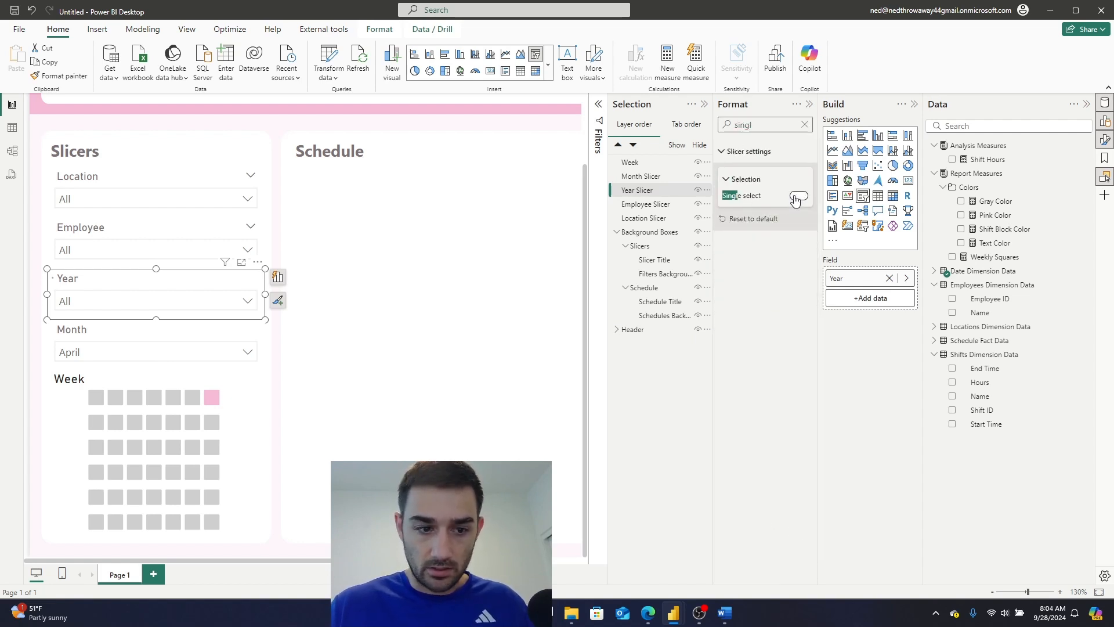
{"action": "left_click", "coordinate": [799, 195]}
{"action": "left_click", "coordinate": [110, 343]}
{"action": "left_click", "coordinate": [799, 196]}
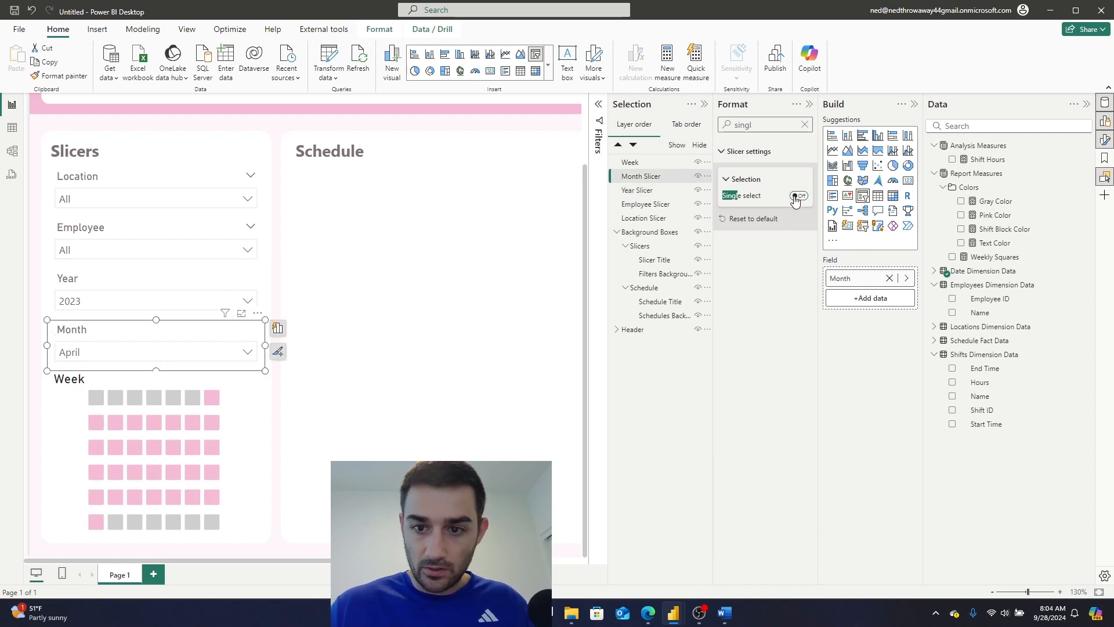
{"action": "left_click", "coordinate": [145, 305]}
{"action": "left_click", "coordinate": [97, 347]}
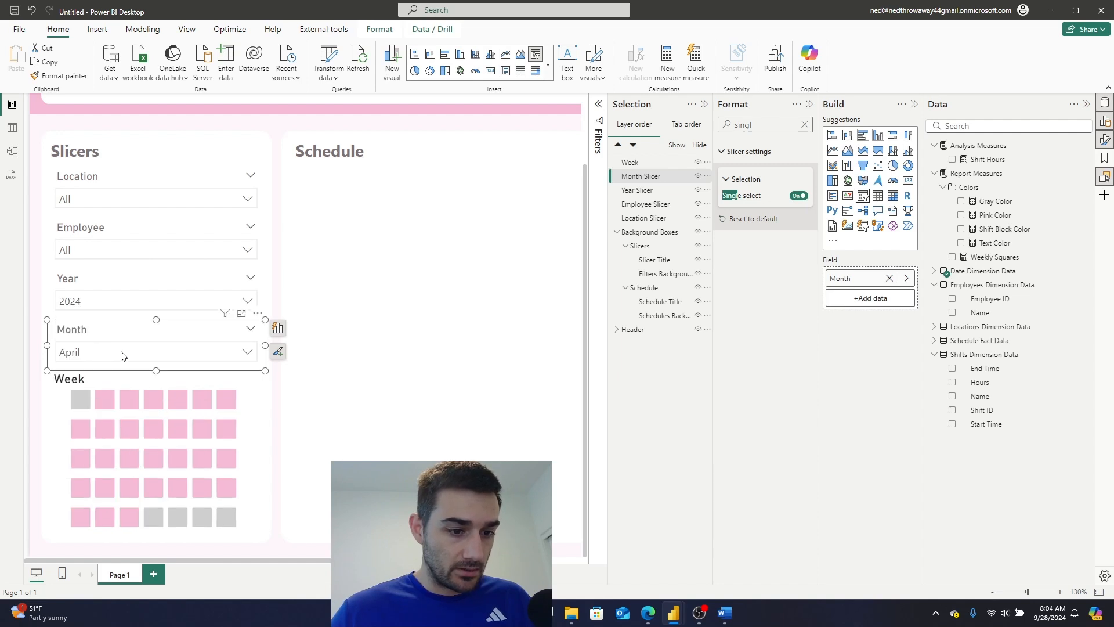
Check the week squares by switching the Month slicer through August, December and February, and leave it on January.
{"action": "left_click", "coordinate": [122, 352]}
{"action": "left_click", "coordinate": [91, 235]}
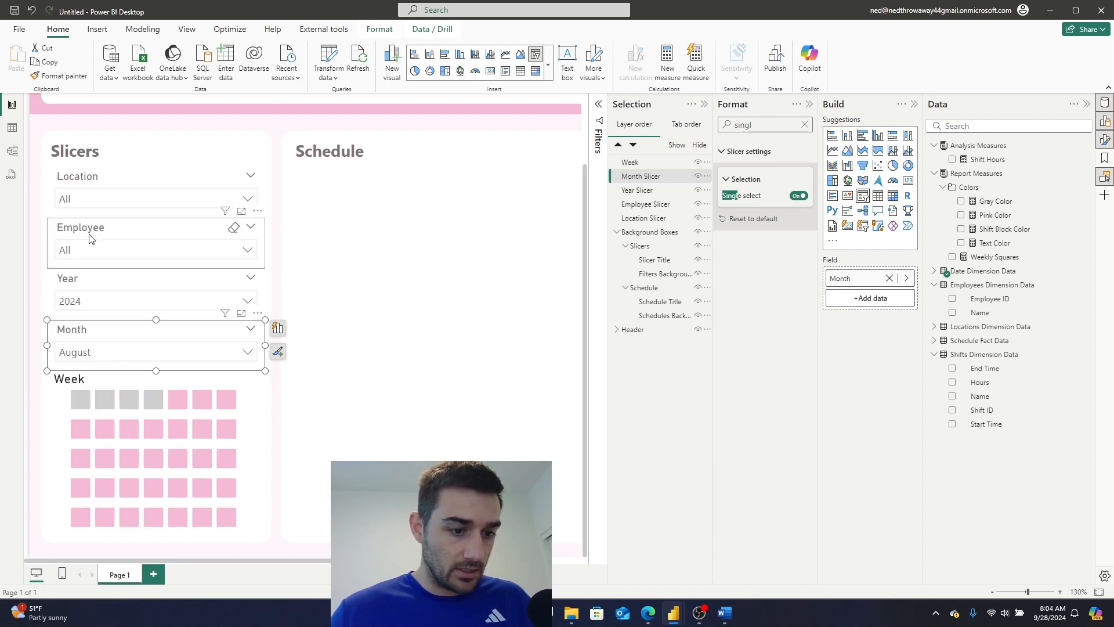
{"action": "left_click", "coordinate": [157, 352]}
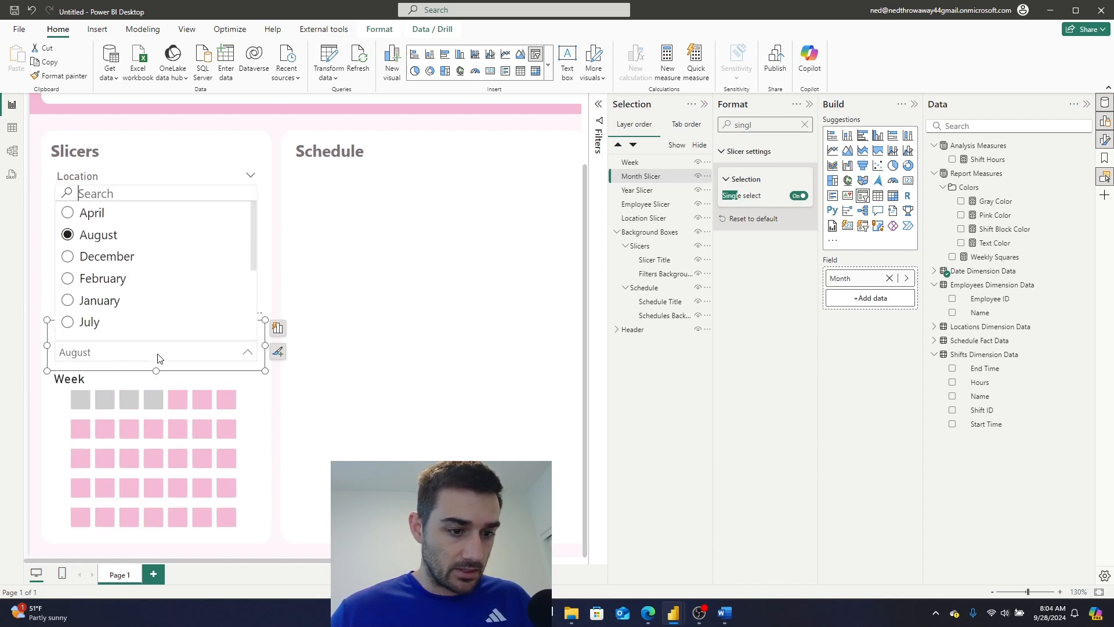
{"action": "left_click", "coordinate": [99, 256]}
{"action": "left_click", "coordinate": [116, 352]}
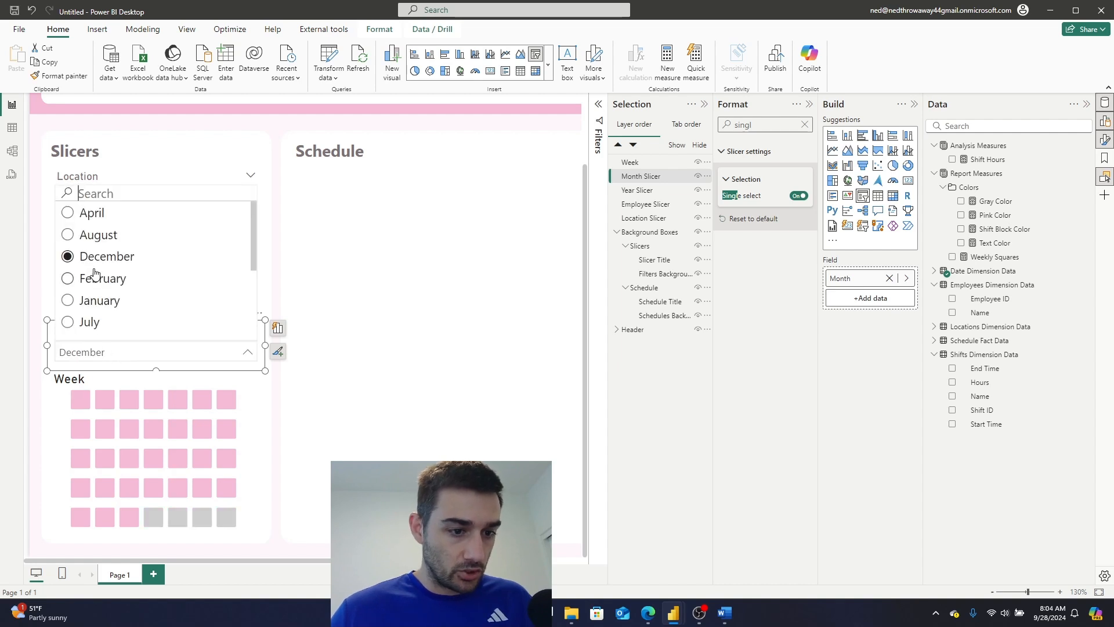
{"action": "left_click", "coordinate": [91, 278]}
{"action": "left_click", "coordinate": [114, 352]}
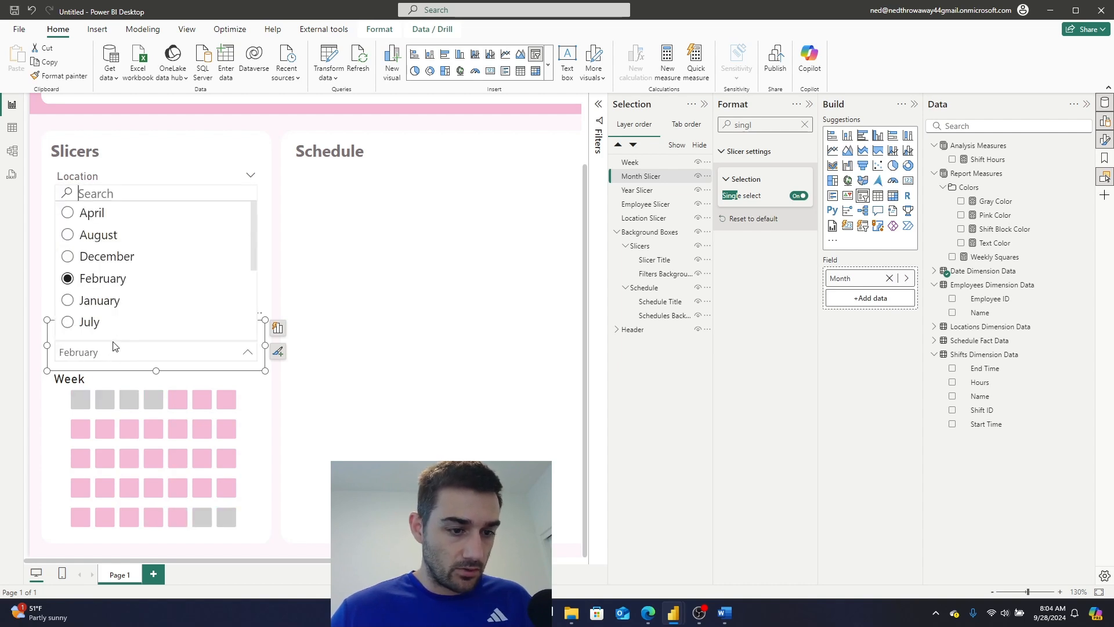
{"action": "left_click", "coordinate": [92, 299]}
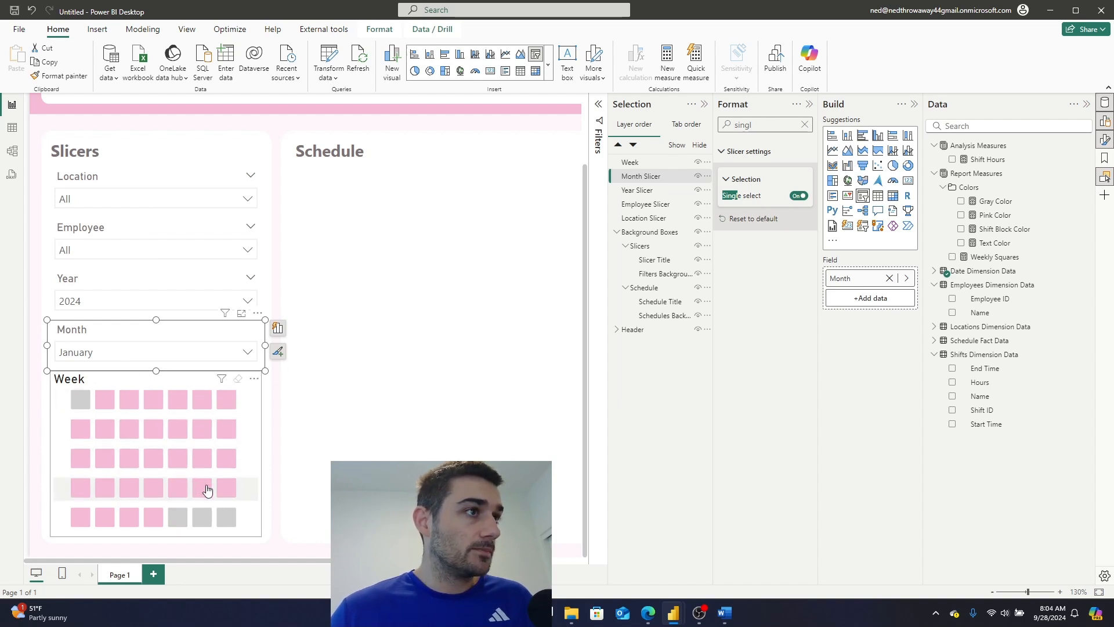
Base the Week slicer's title text color on the Text Color measure as a field value.
{"action": "left_click", "coordinate": [261, 433]}
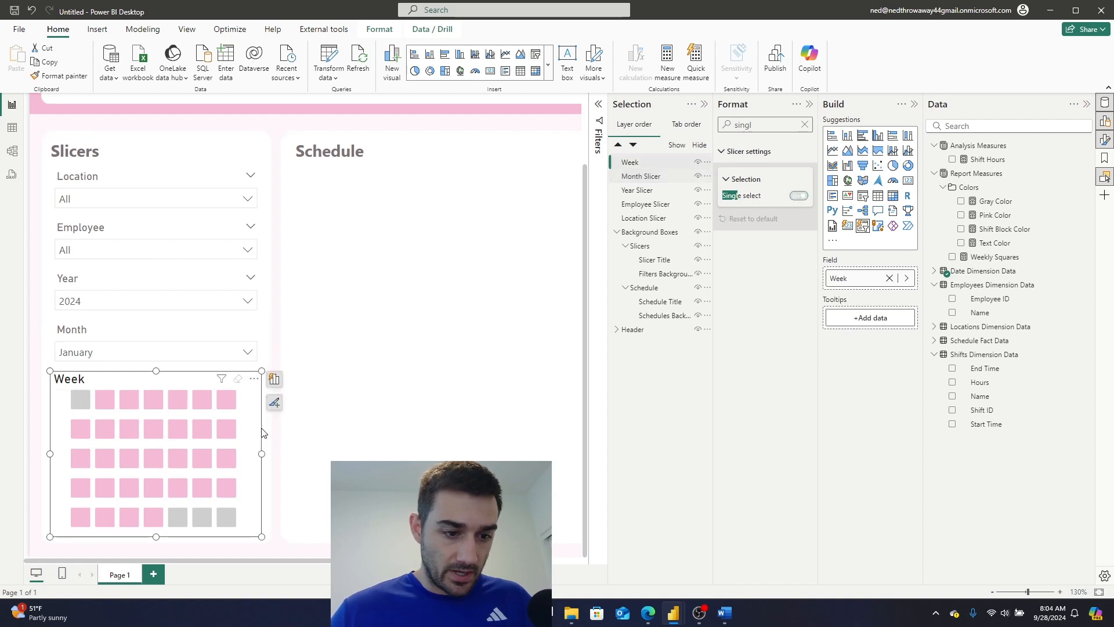
{"action": "left_click", "coordinate": [804, 124]}
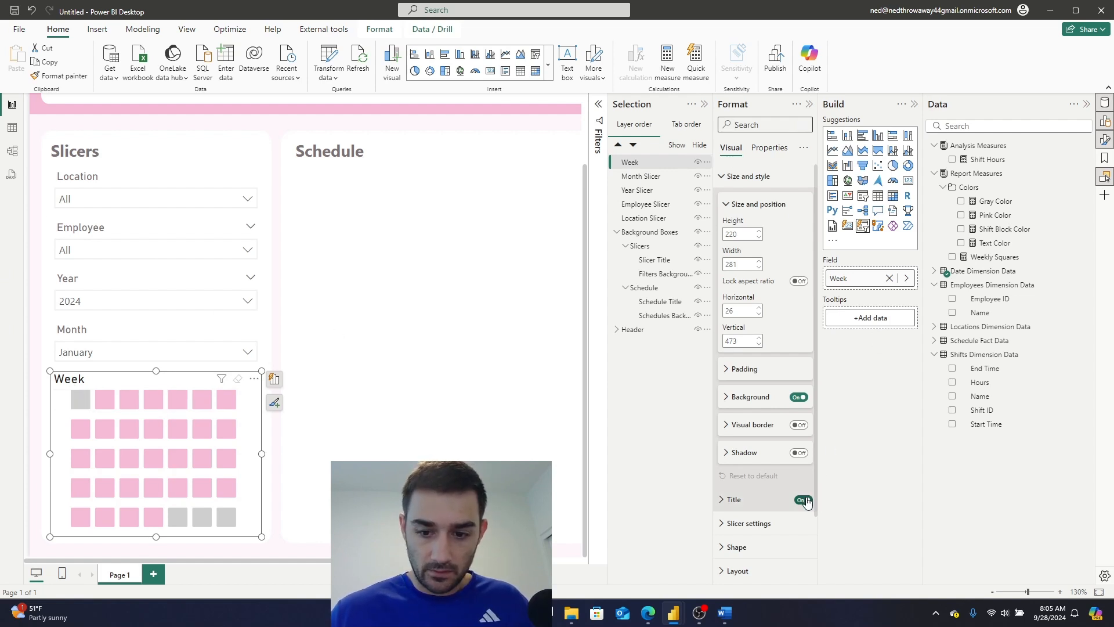
{"action": "left_click", "coordinate": [720, 504]}
{"action": "scroll", "coordinate": [748, 464], "scroll_direction": "down", "scroll_amount": 4}
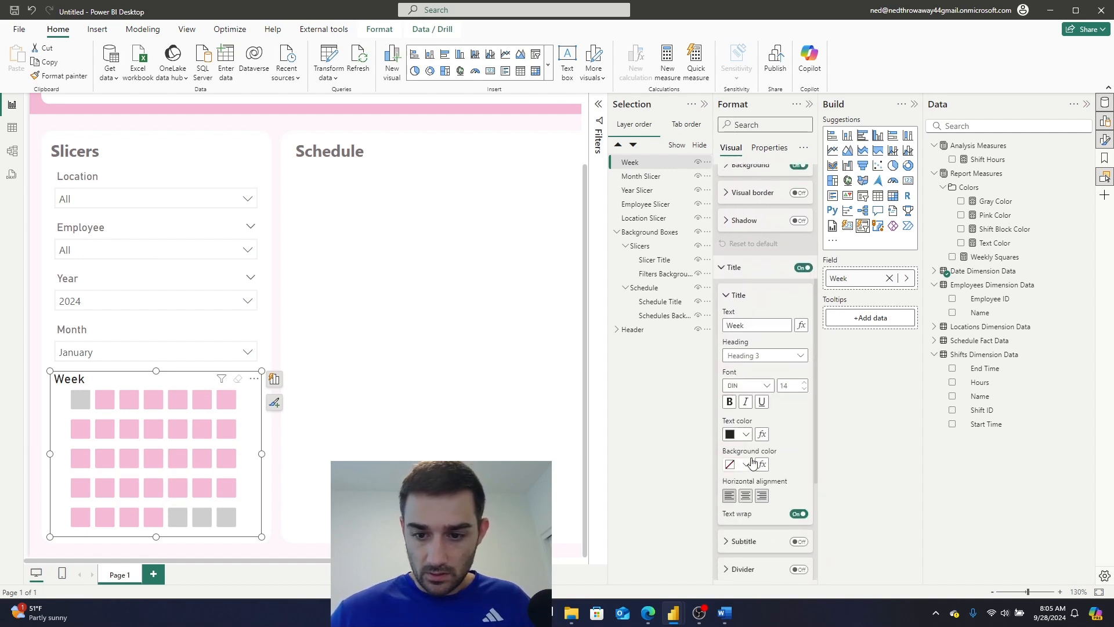
{"action": "left_click", "coordinate": [762, 434]}
{"action": "left_click", "coordinate": [360, 177]}
{"action": "left_click", "coordinate": [337, 231]}
{"action": "left_click", "coordinate": [329, 224]}
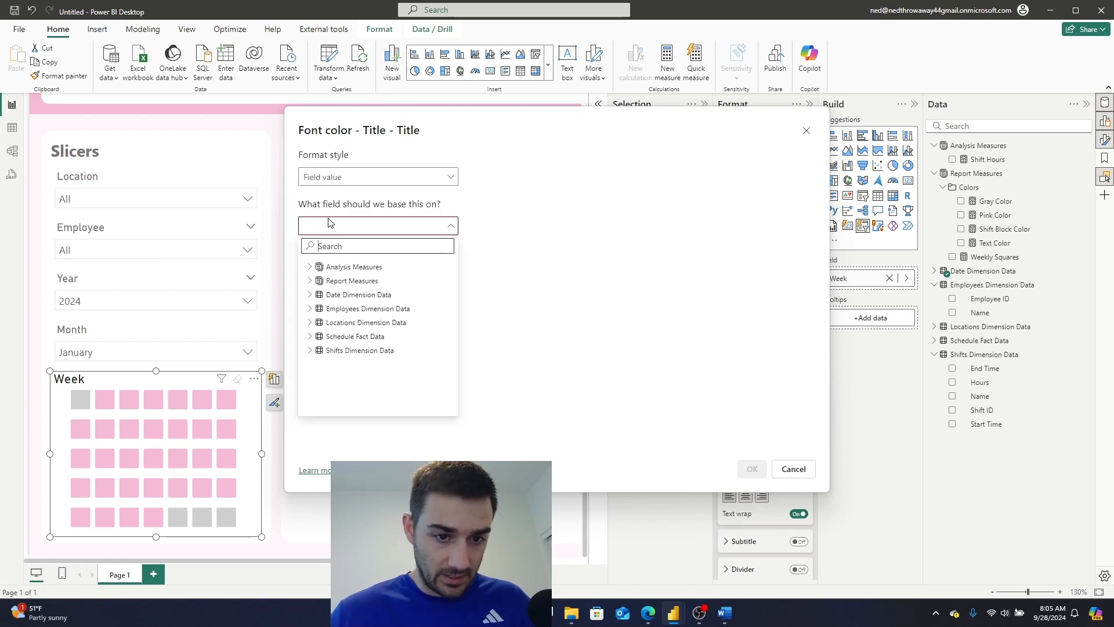
{"action": "left_click", "coordinate": [310, 280]}
{"action": "left_click", "coordinate": [319, 295]}
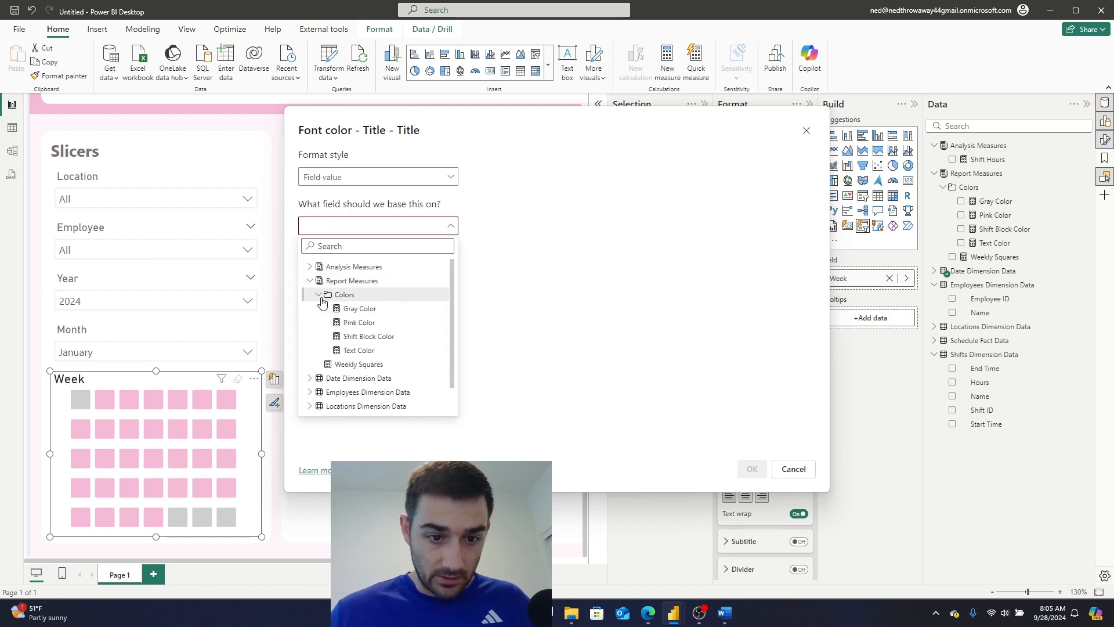
{"action": "left_click", "coordinate": [376, 351]}
{"action": "left_click", "coordinate": [751, 469]}
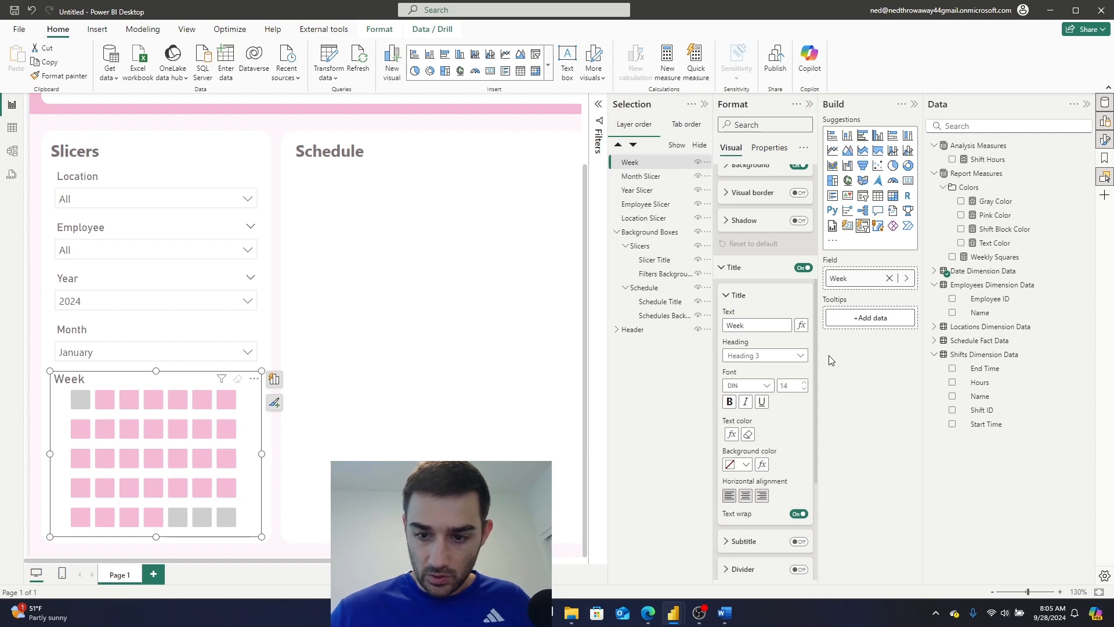
Set the Week slicer's title font size to 11.
{"action": "left_click", "coordinate": [804, 394]}
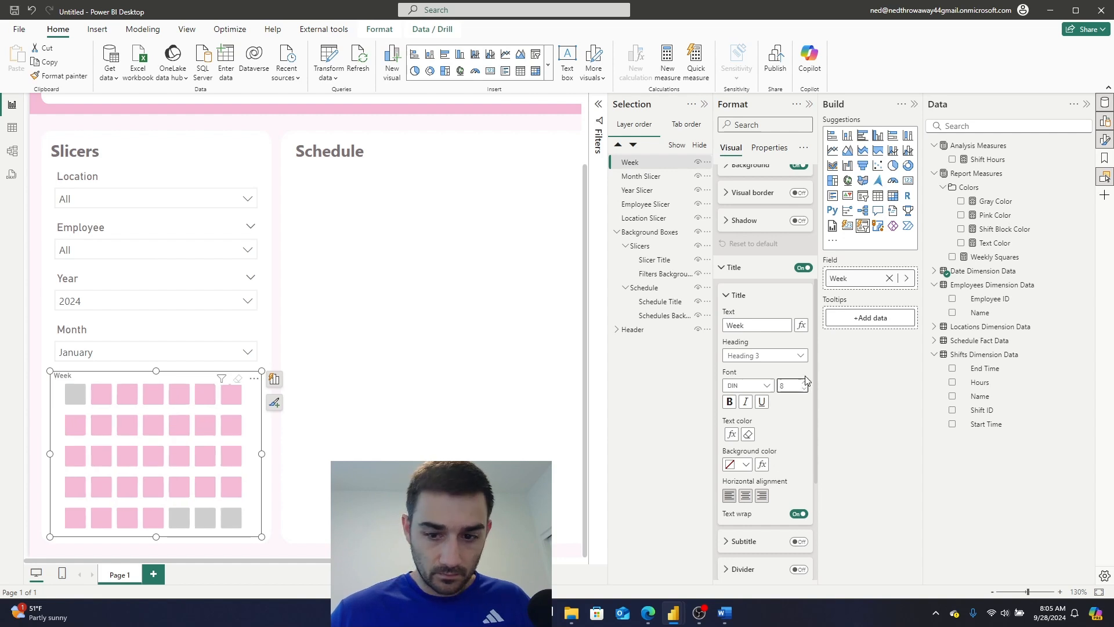
{"action": "left_click", "coordinate": [804, 386]}
{"action": "left_click", "coordinate": [804, 387]}
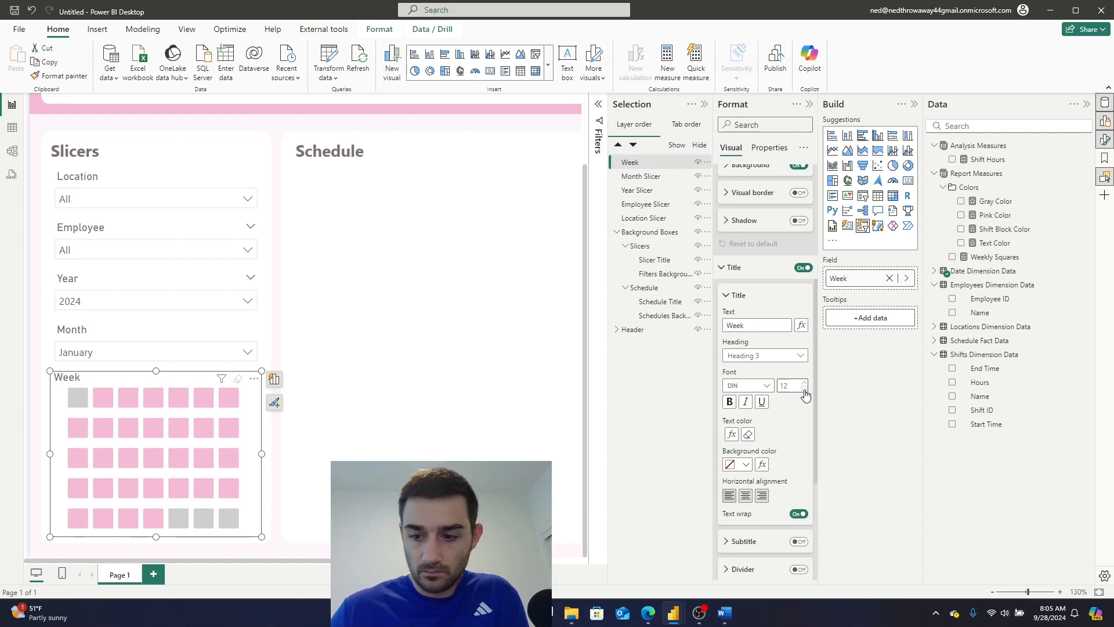
{"action": "left_click", "coordinate": [804, 389]}
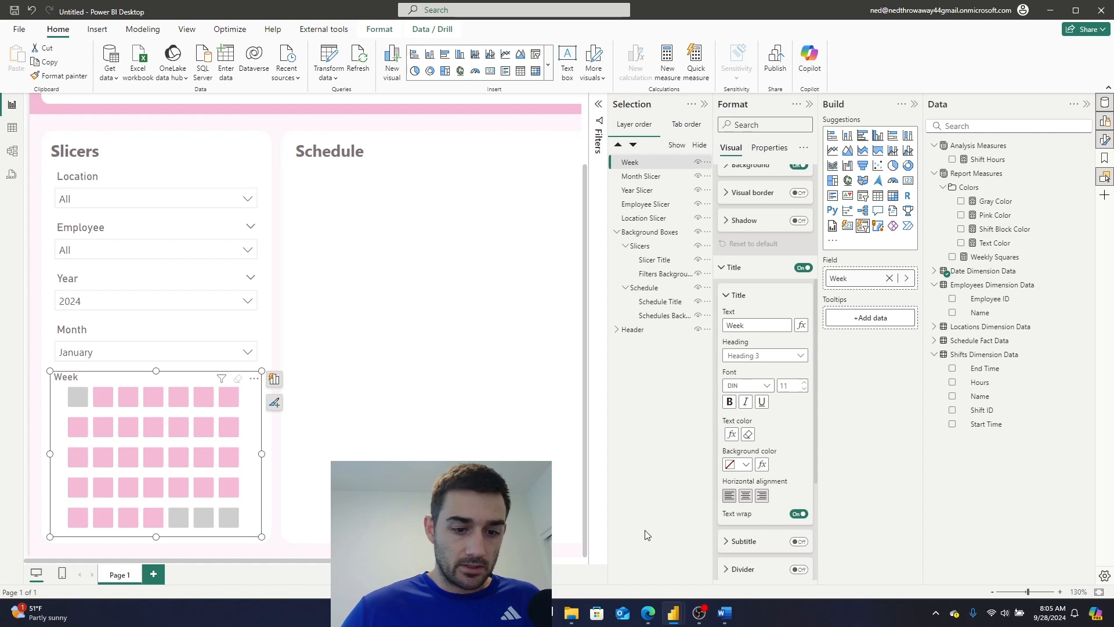
Zoom the report page to about 97% to view the header and all slicers together, and clear the selection.
{"action": "left_click", "coordinate": [480, 418]}
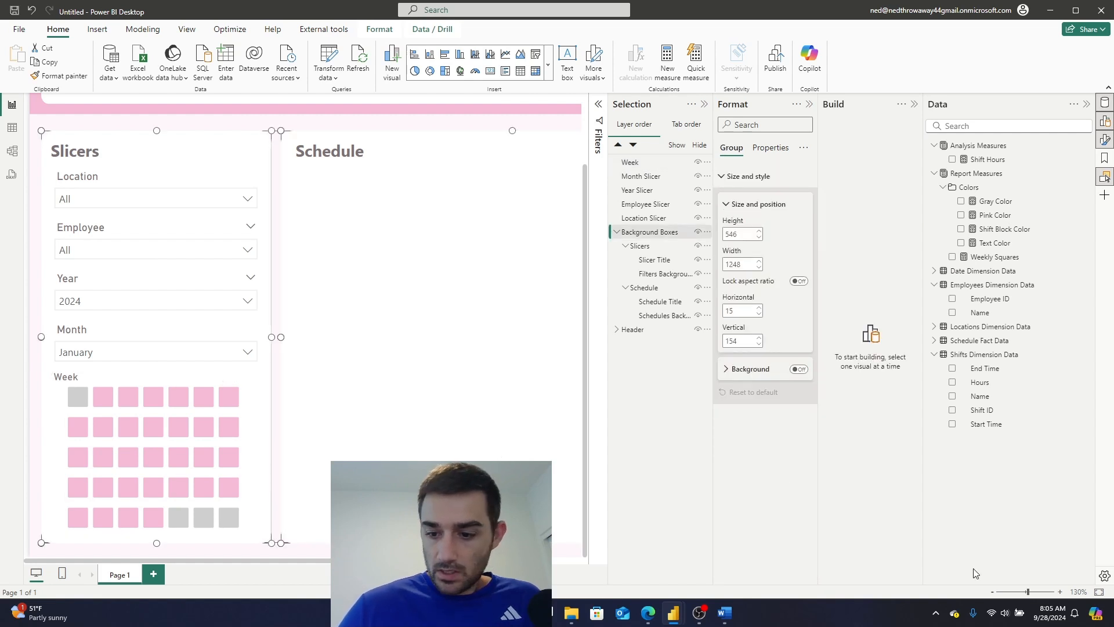
{"action": "left_click", "coordinate": [999, 593]}
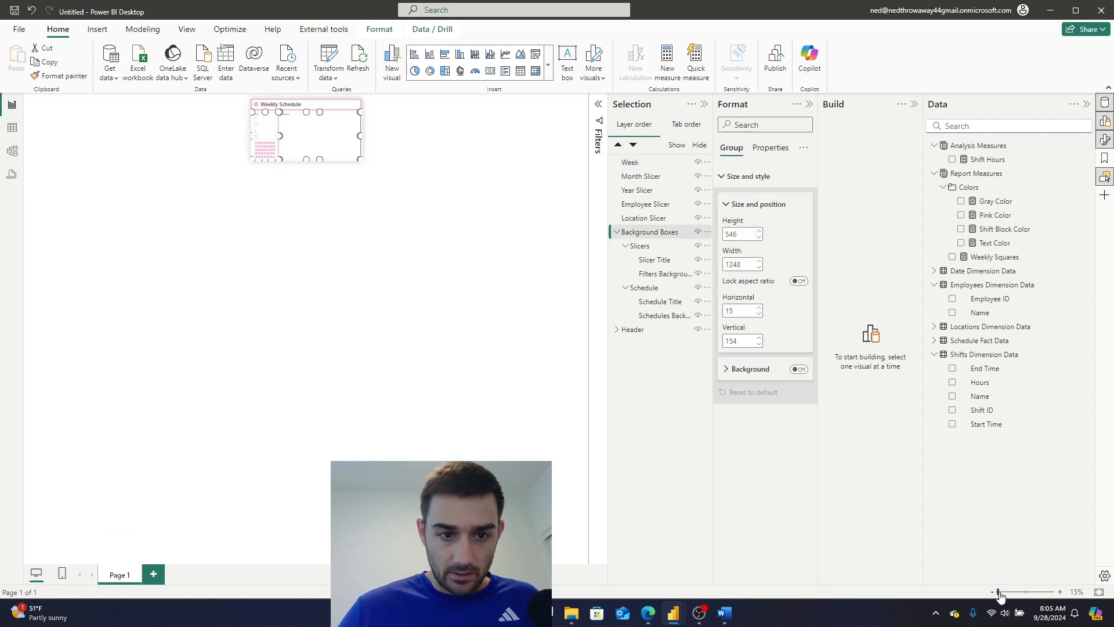
{"action": "left_click", "coordinate": [1054, 592]}
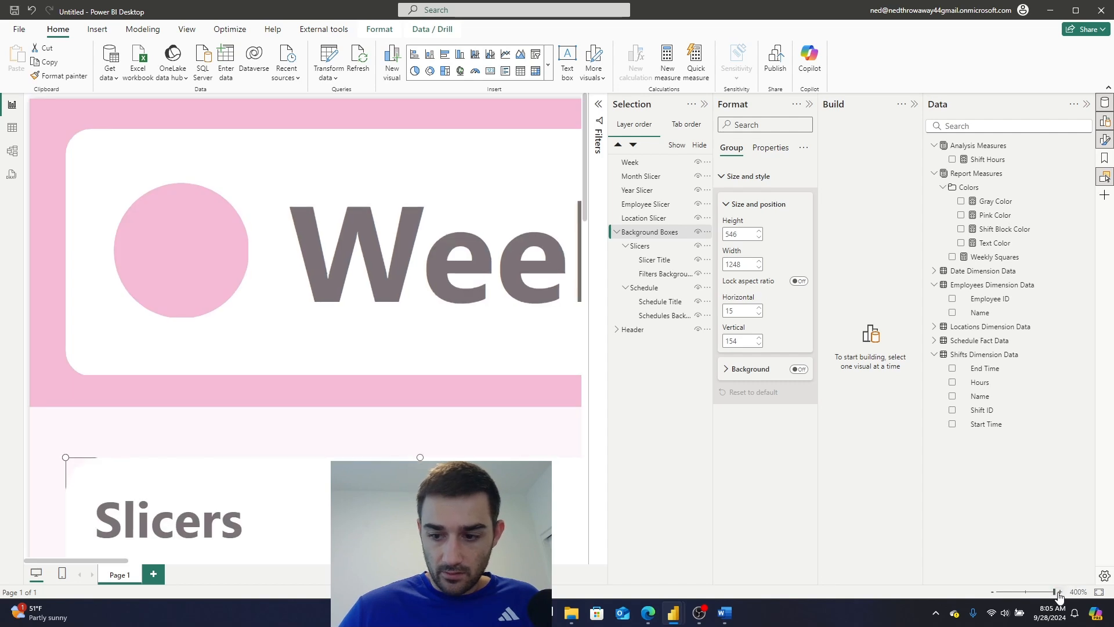
{"action": "left_click", "coordinate": [1028, 592]}
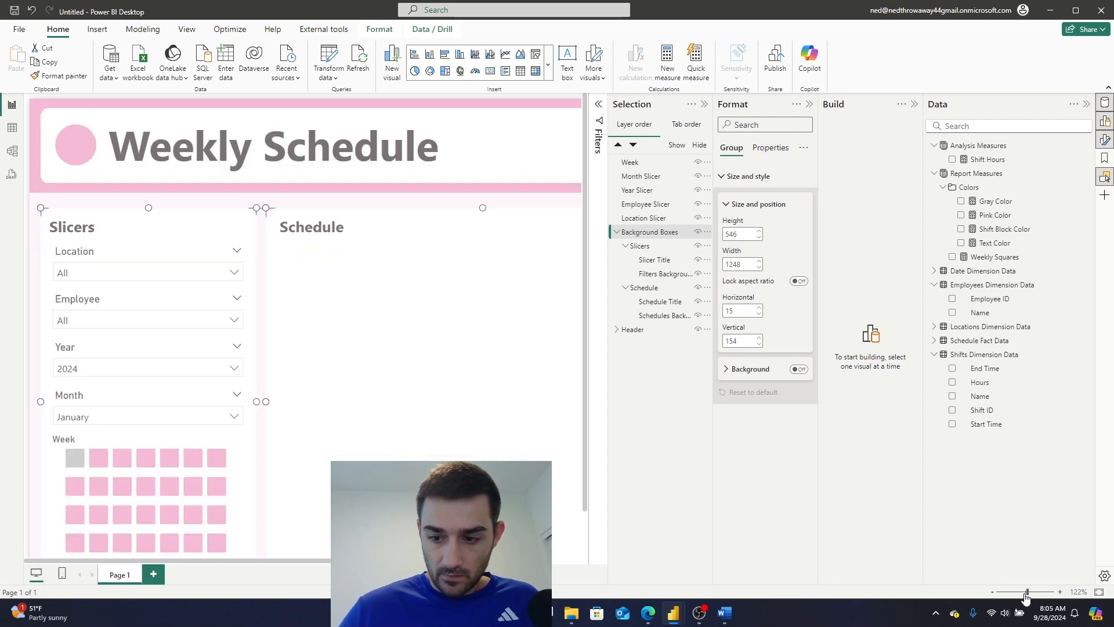
{"action": "left_click", "coordinate": [1024, 593]}
{"action": "left_click", "coordinate": [283, 548]}
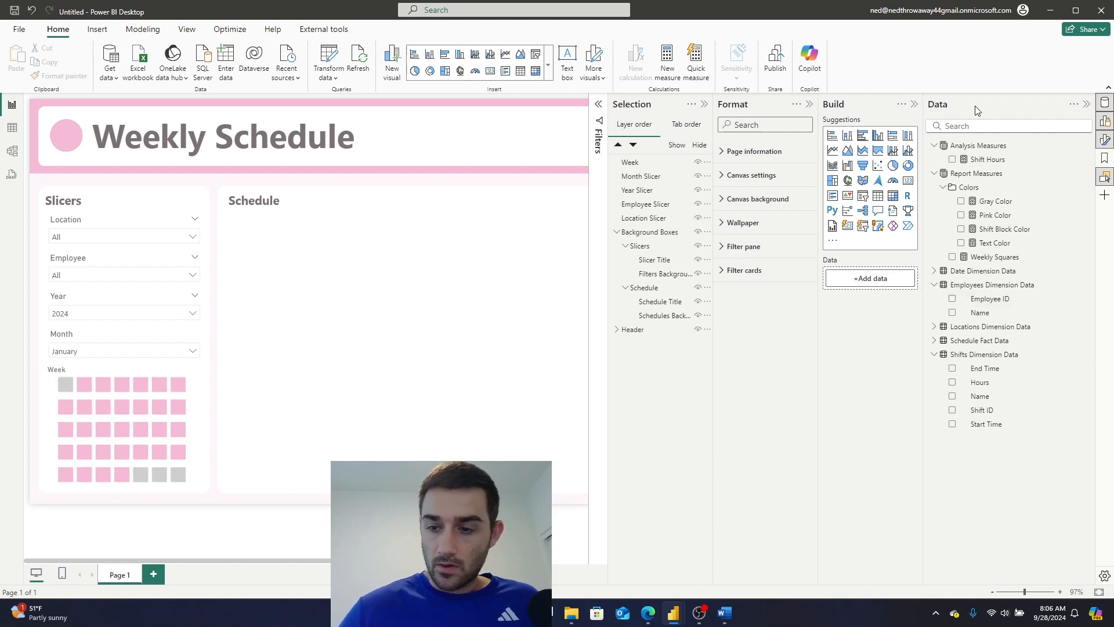
{"action": "left_click", "coordinate": [991, 147]}
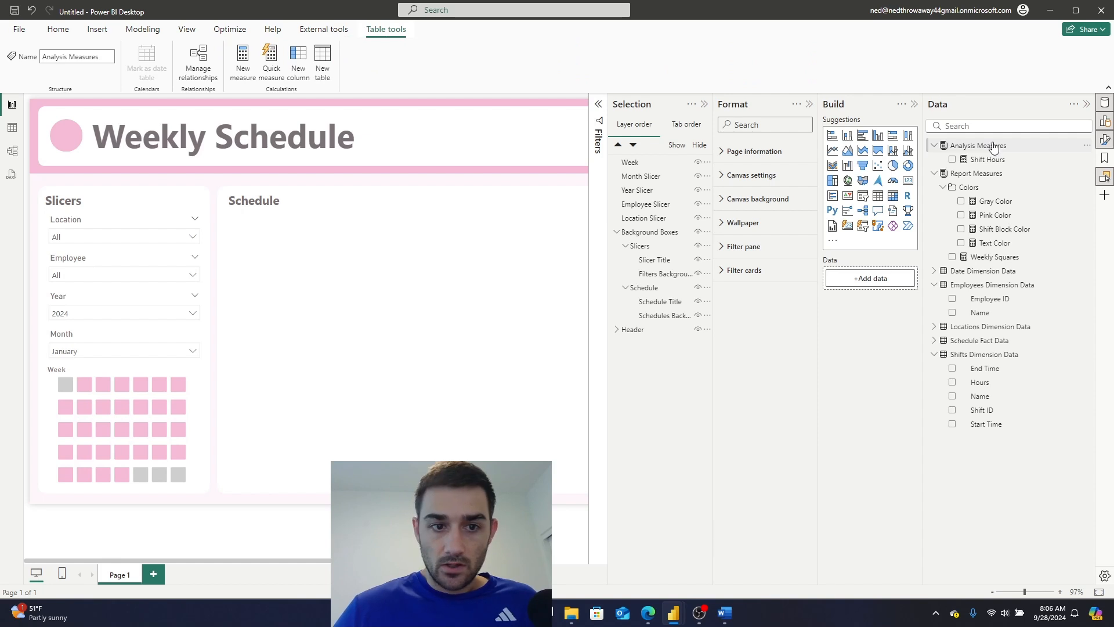
{"action": "left_click", "coordinate": [243, 57]}
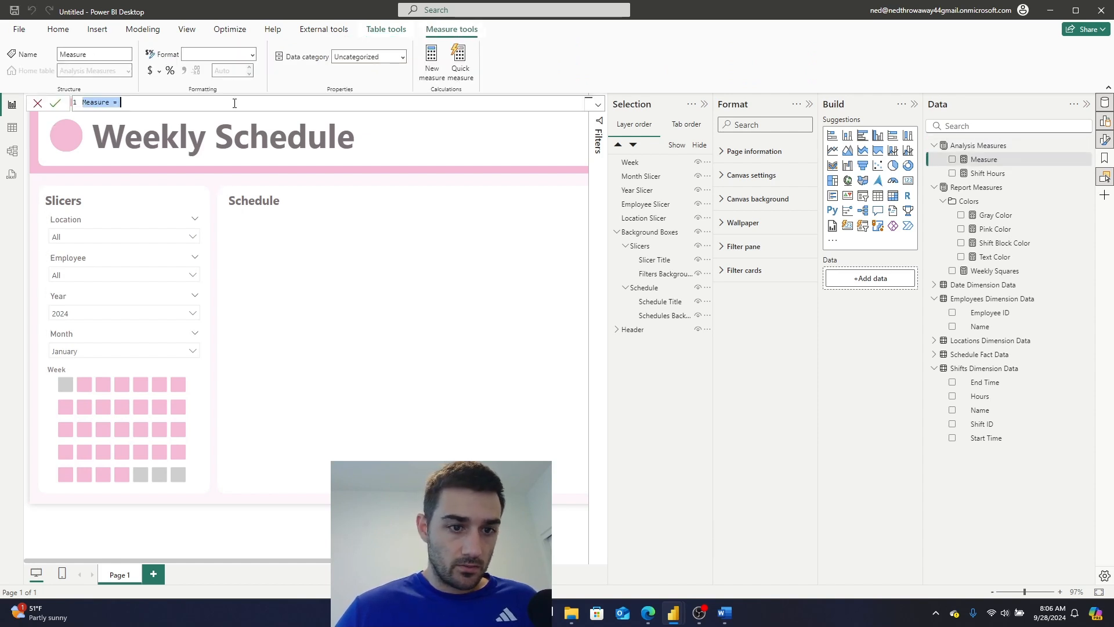
{"action": "left_click", "coordinate": [234, 103]}
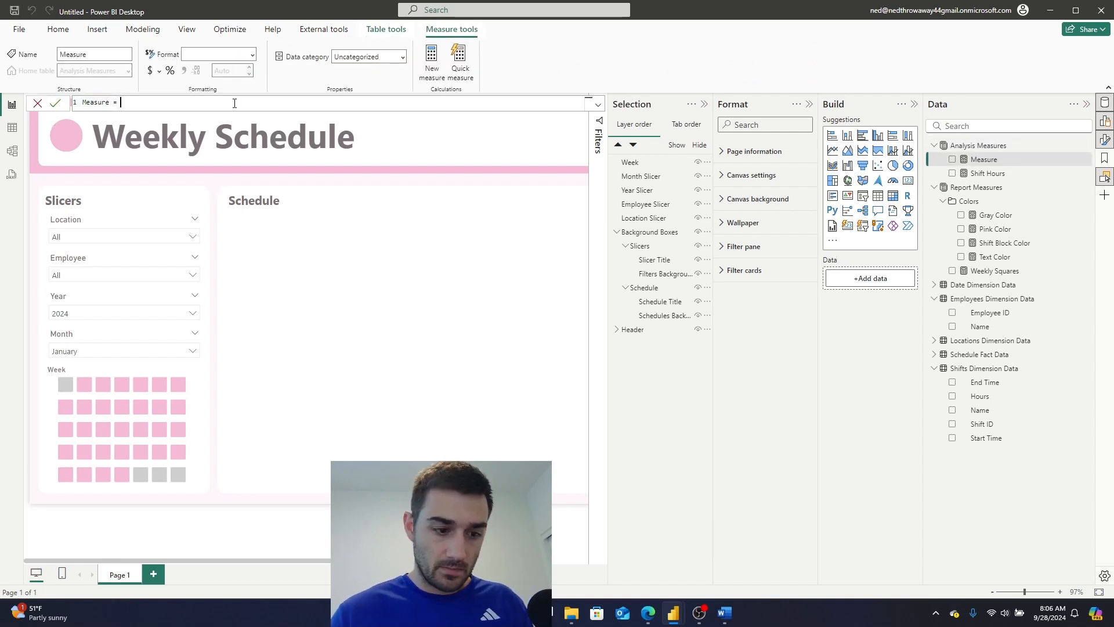
{"action": "type", "text": "MIN(selecte"}
{"action": "key", "text": "Down"}
{"action": "key", "text": "Tab"}
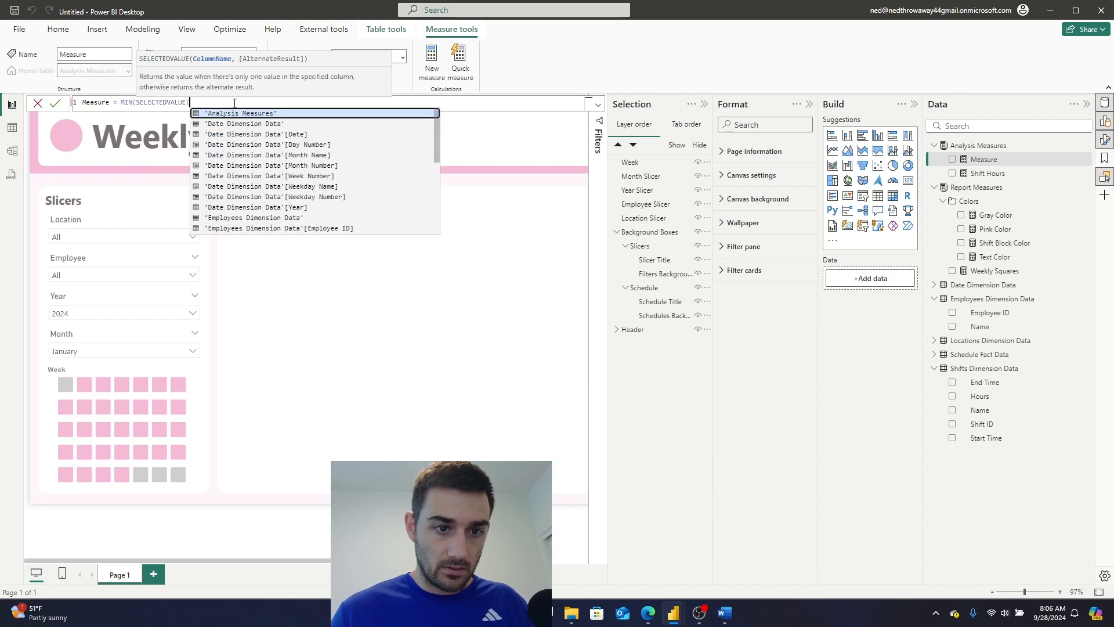
{"action": "key", "text": "BackSpace"}
{"action": "key", "text": "BackSpace"}
{"action": "key", "text": "BackSpace"}
{"action": "key", "text": "BackSpace"}
{"action": "key", "text": "BackSpace"}
{"action": "key", "text": "BackSpace"}
{"action": "key", "text": "BackSpace"}
{"action": "key", "text": "BackSpace"}
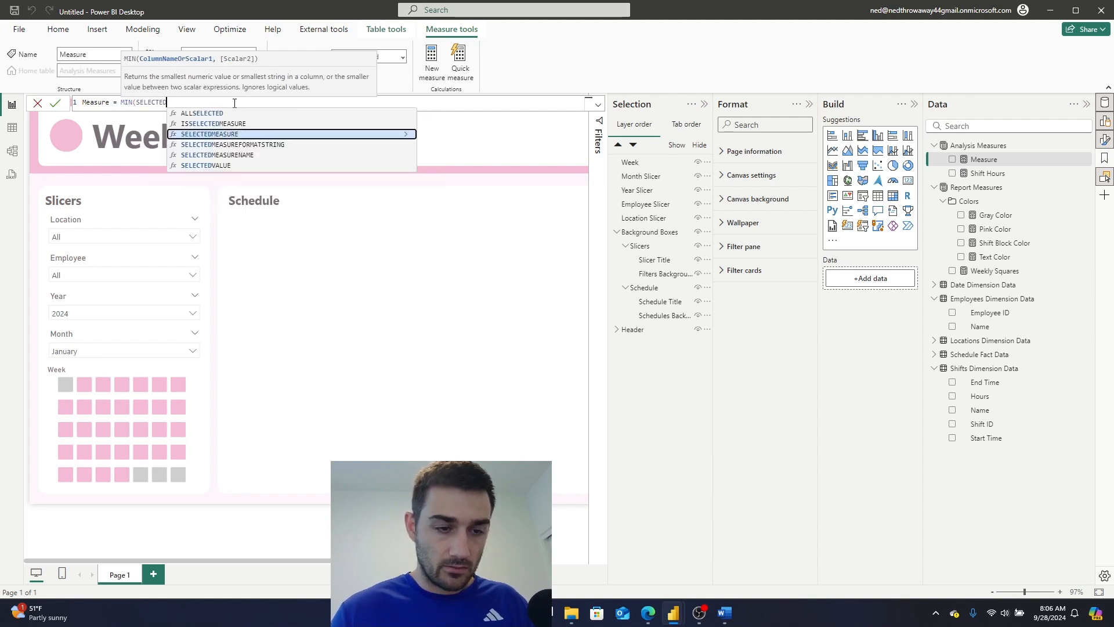
{"action": "key", "text": "BackSpace"}
{"action": "key", "text": "BackSpace"}
{"action": "key", "text": "BackSpace"}
{"action": "key", "text": "BackSpace"}
{"action": "key", "text": "BackSpace"}
{"action": "key", "text": "BackSpace"}
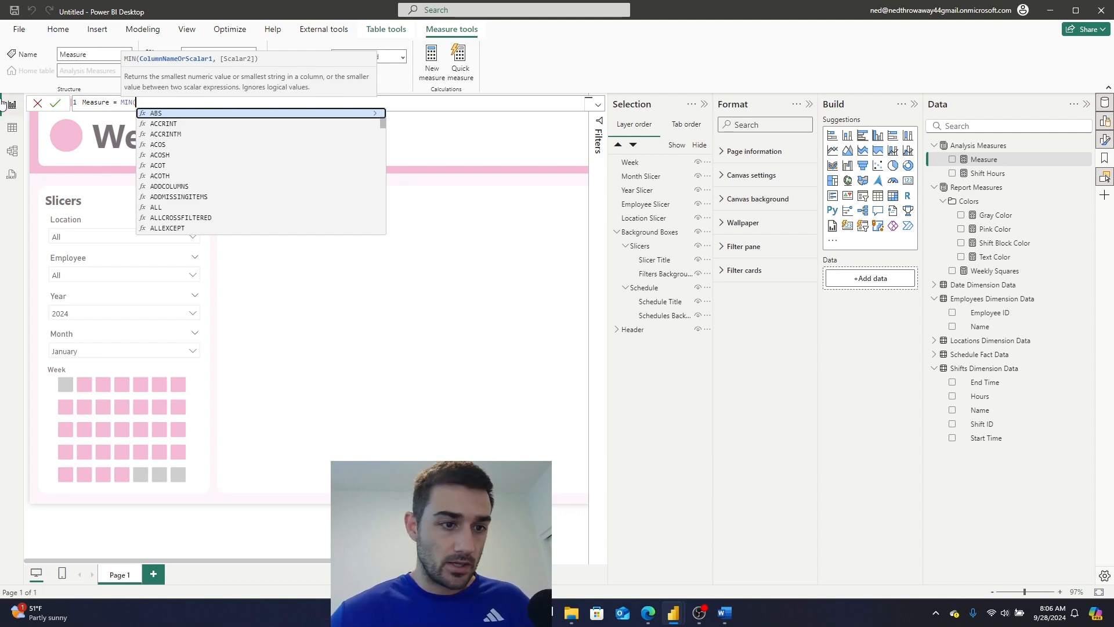
{"action": "left_click", "coordinate": [36, 102]}
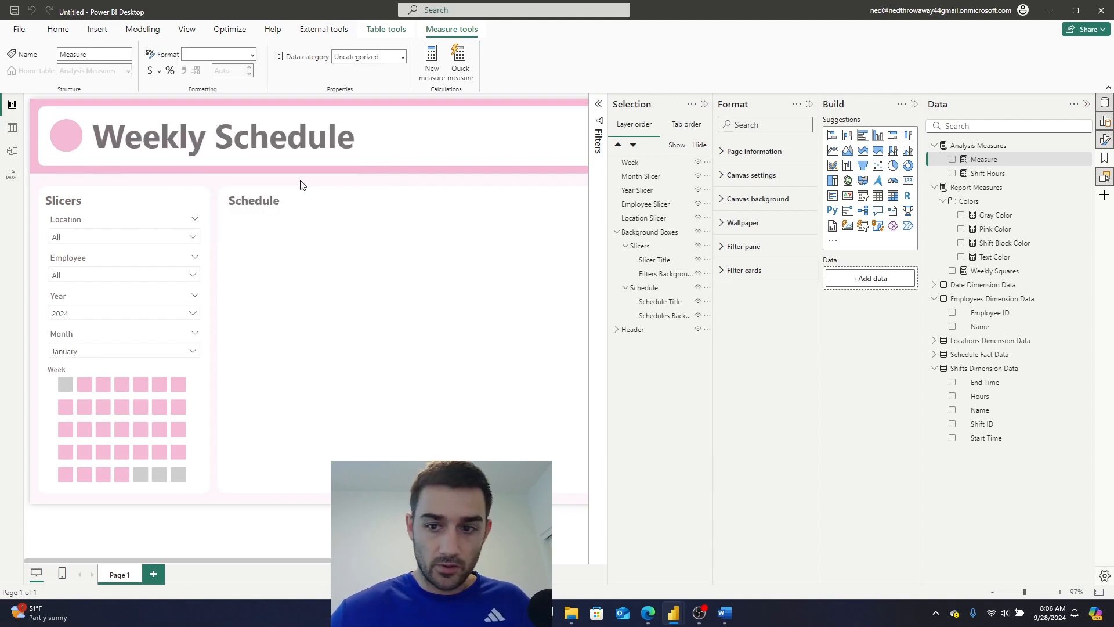
Add a table visual in the Schedule area with Date and Week Number from Date Dimension Data, and extend its height to about 278.
{"action": "left_click", "coordinate": [879, 200]}
{"action": "left_click_drag", "start_coordinate": [305, 475], "coordinate": [345, 336]}
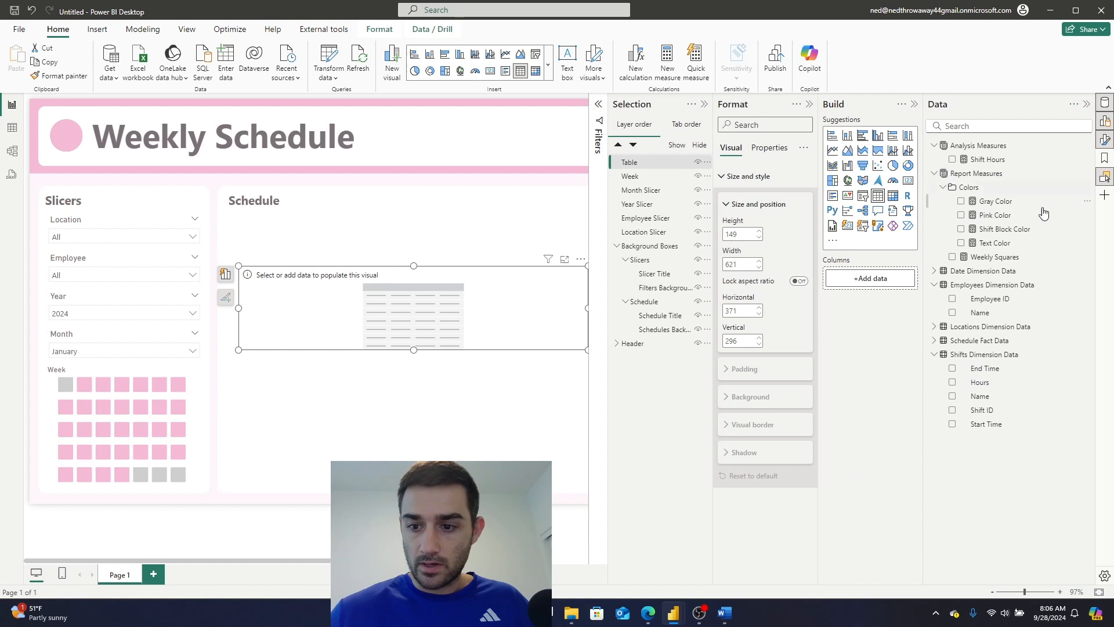
{"action": "left_click", "coordinate": [934, 354]}
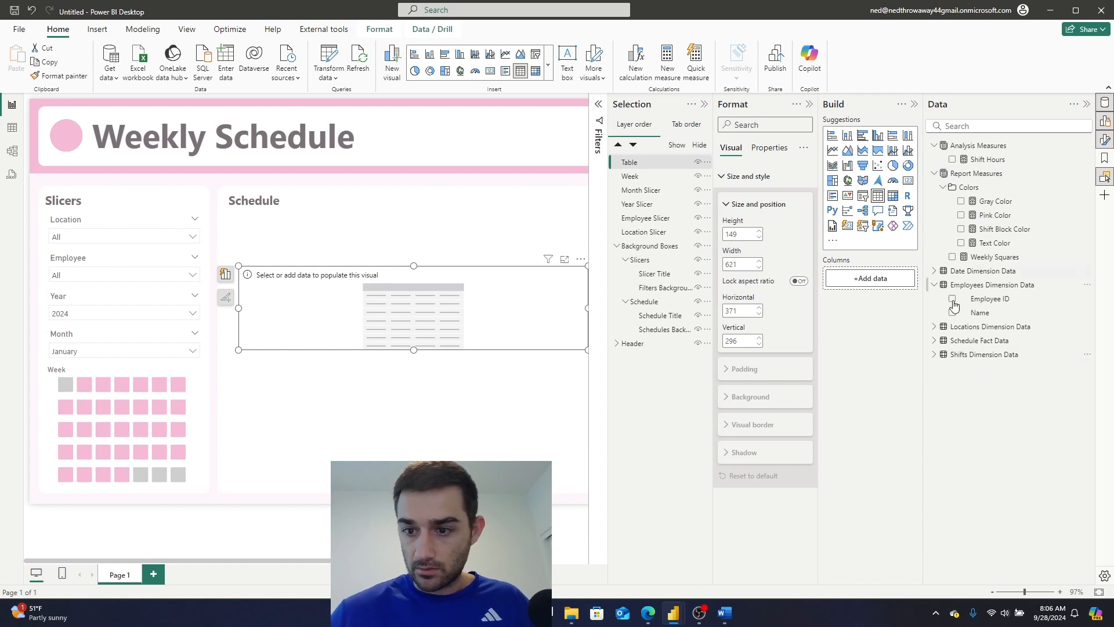
{"action": "left_click", "coordinate": [935, 284]}
{"action": "left_click", "coordinate": [935, 270]}
{"action": "left_click_drag", "start_coordinate": [978, 286], "coordinate": [879, 281]}
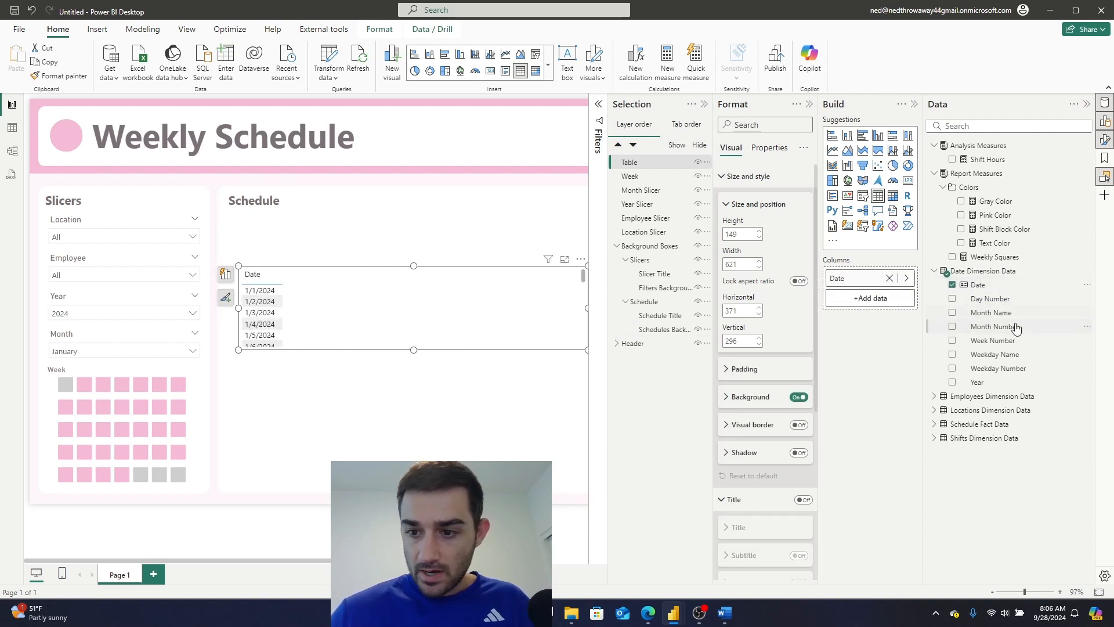
{"action": "left_click_drag", "start_coordinate": [997, 344], "coordinate": [888, 300]}
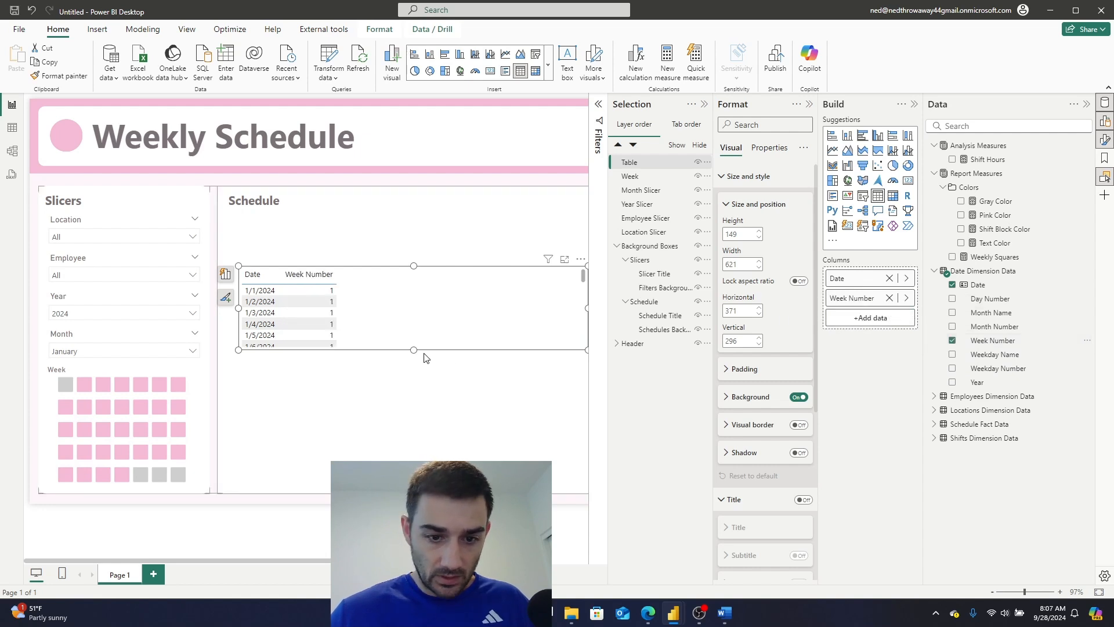
{"action": "left_click_drag", "start_coordinate": [417, 350], "coordinate": [409, 422]}
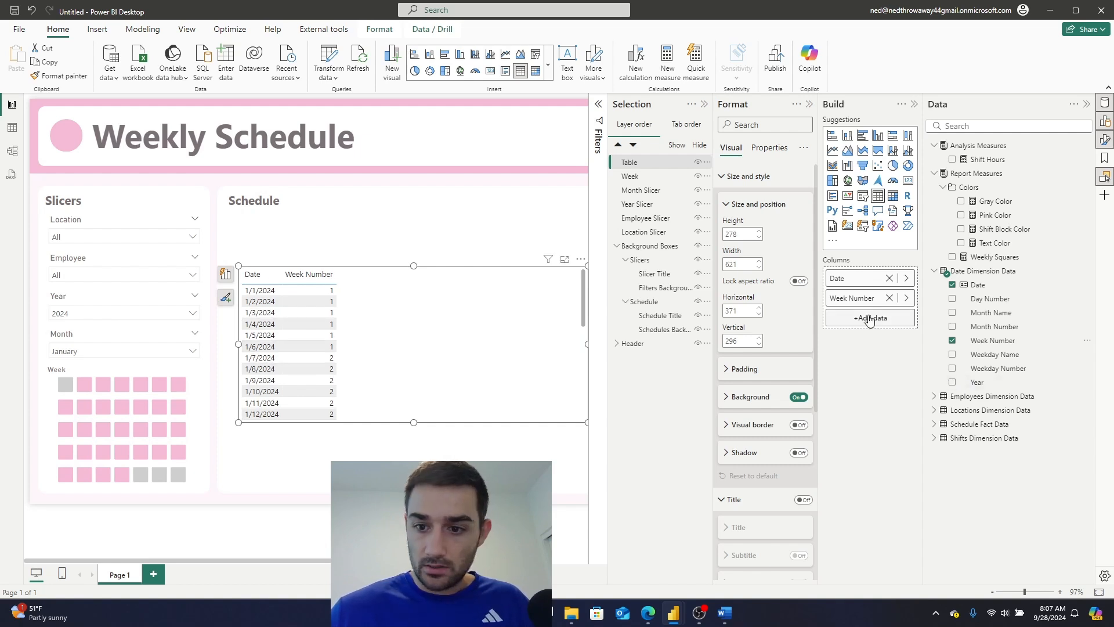
Place Week Number first in the table and remove the Date column from it.
{"action": "left_click_drag", "start_coordinate": [867, 284], "coordinate": [880, 321]}
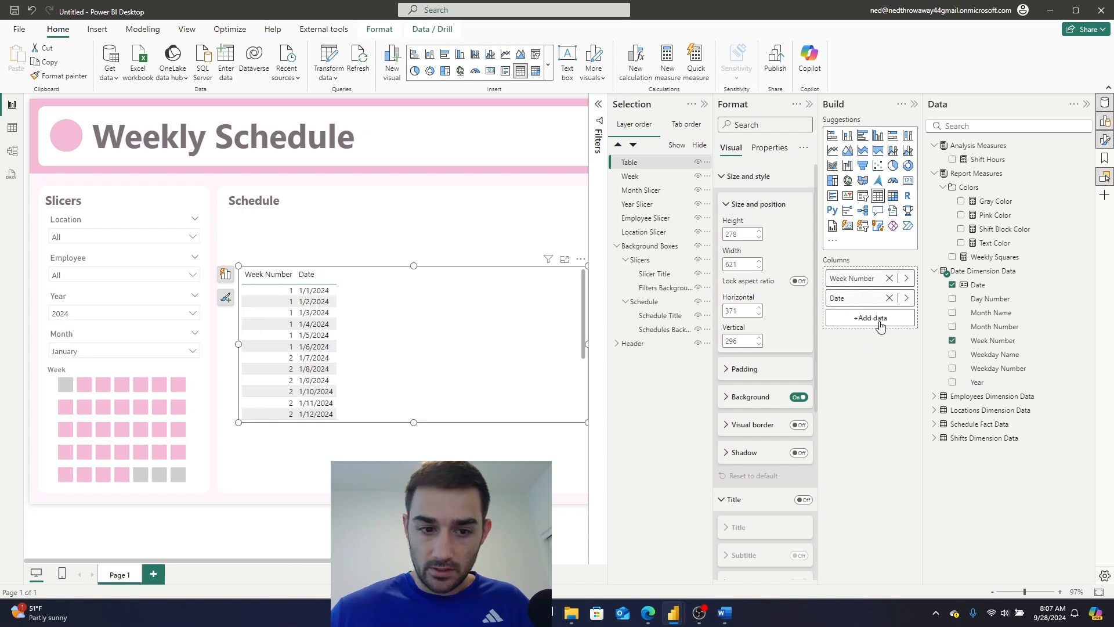
{"action": "left_click", "coordinate": [888, 298]}
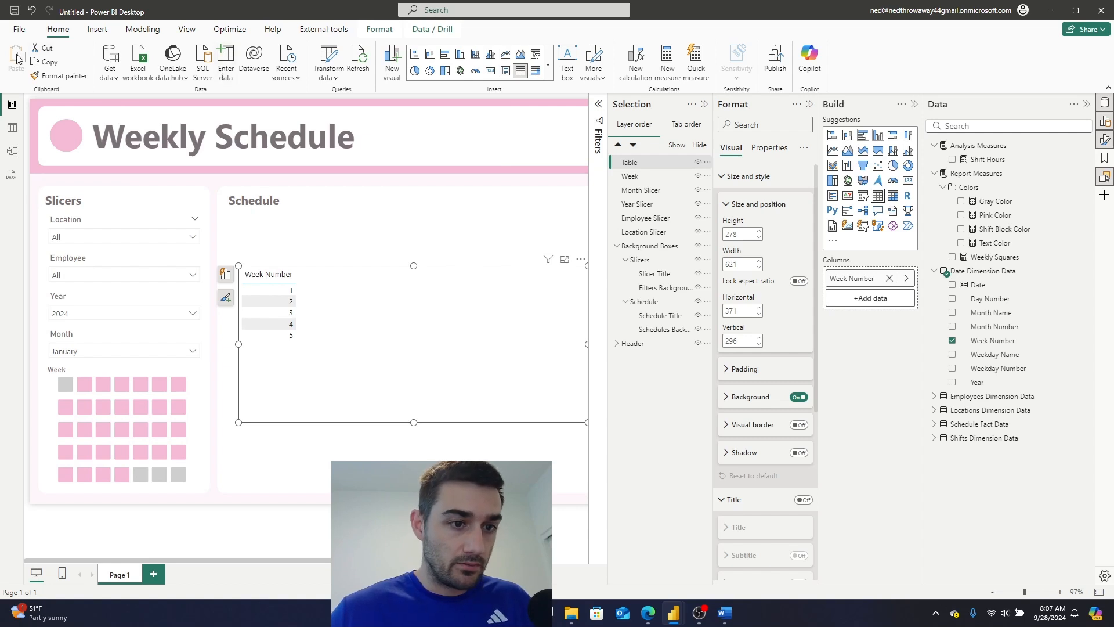
{"action": "left_click", "coordinate": [108, 78]}
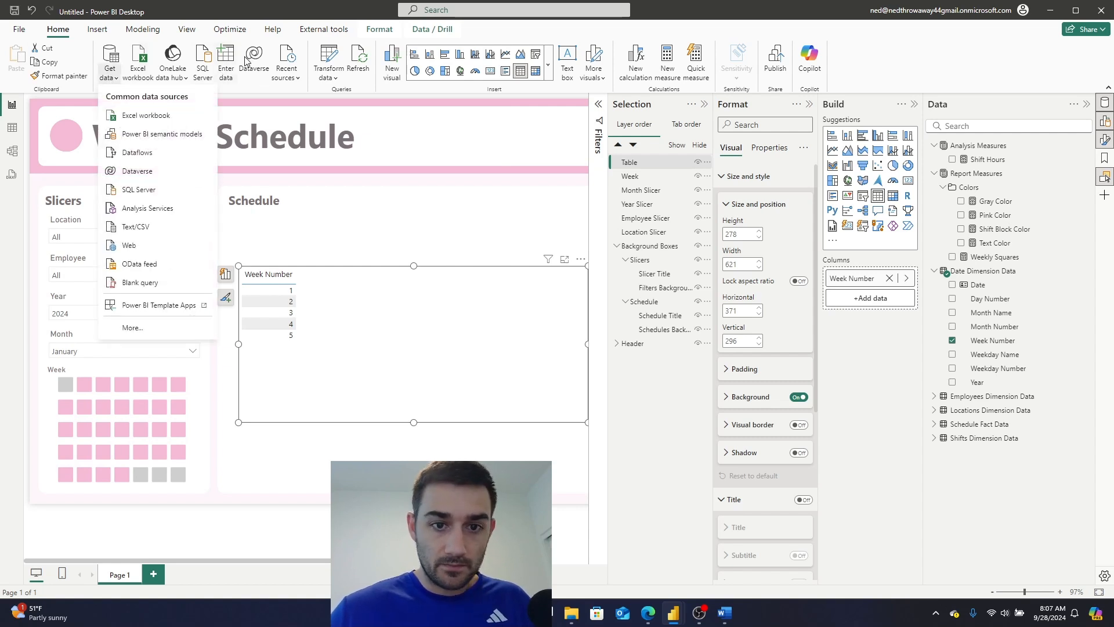
Create a measure Early Date = min('Date Dimension Data'[Date]) in Analysis Measures.
{"action": "left_click", "coordinate": [667, 62]}
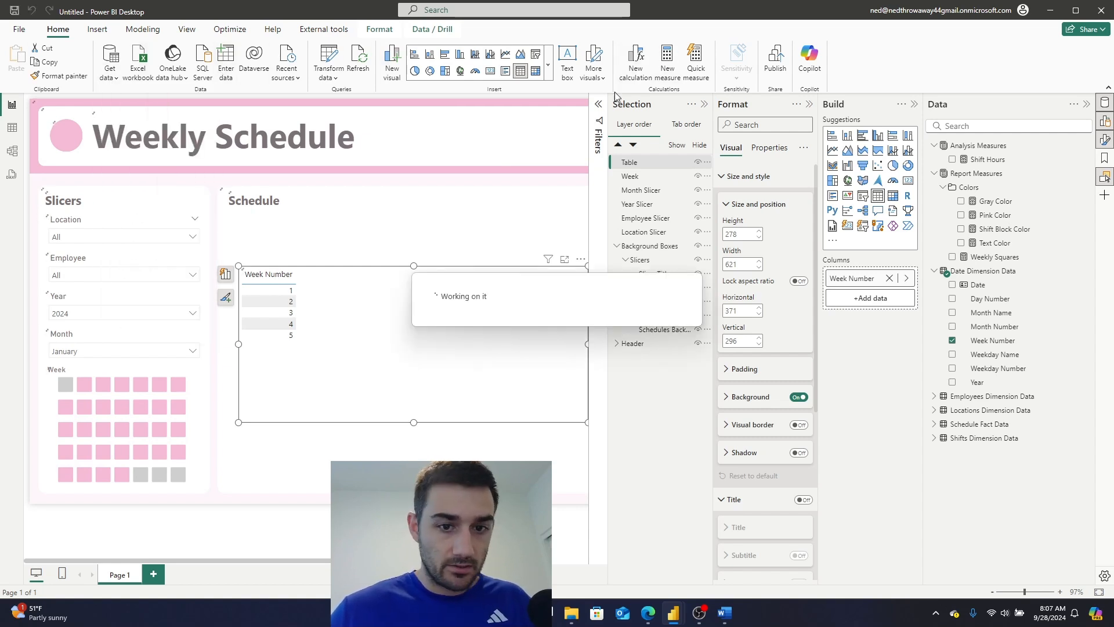
{"action": "key", "text": "Right"}
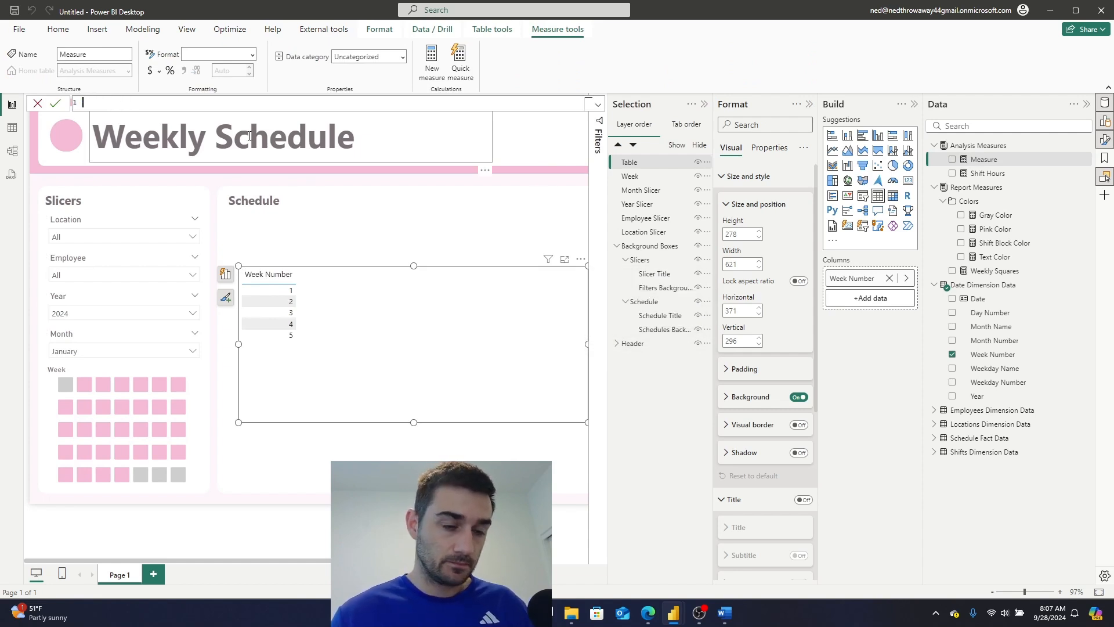
{"action": "type", "text": "Early Dat"}
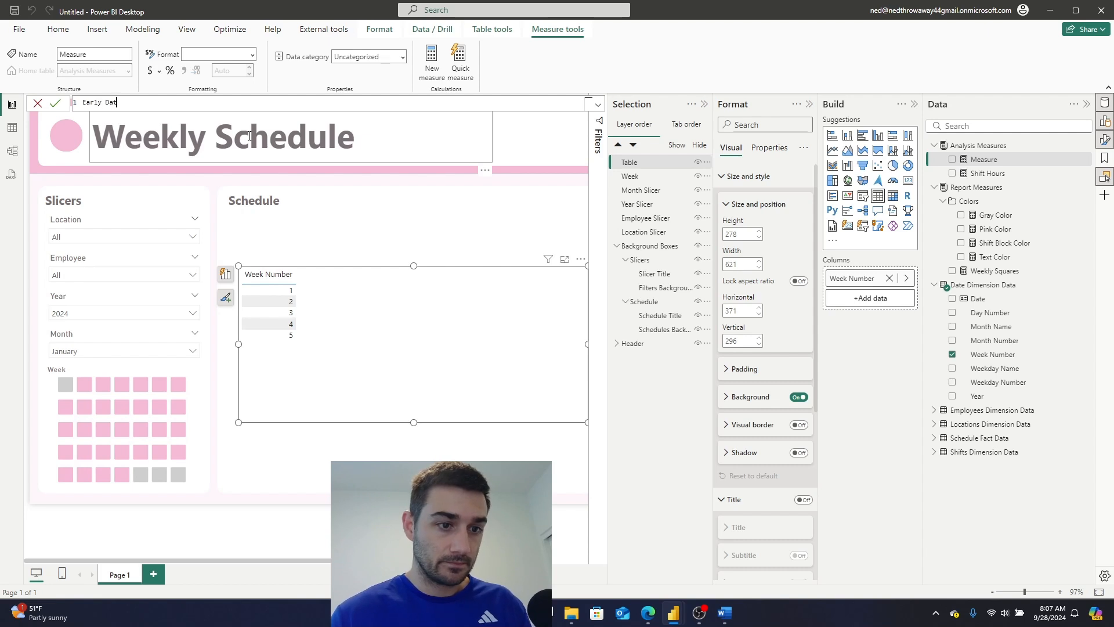
{"action": "type", "text": "e = min"}
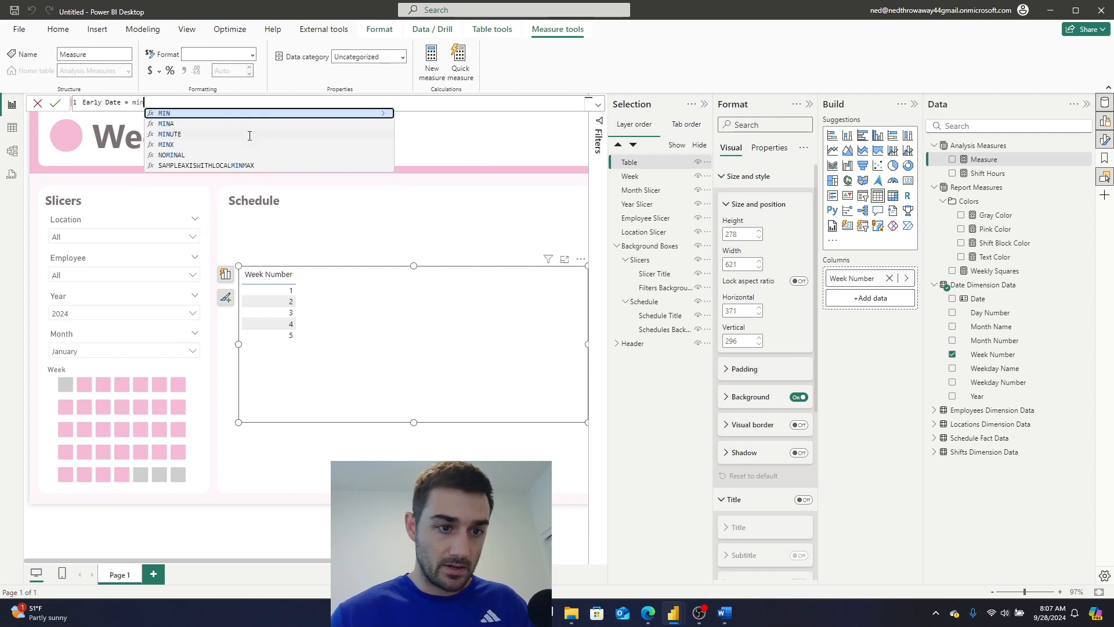
{"action": "type", "text": "('date"}
{"action": "key", "text": "Down"}
{"action": "key", "text": "Tab"}
{"action": "type", "text": ")"}
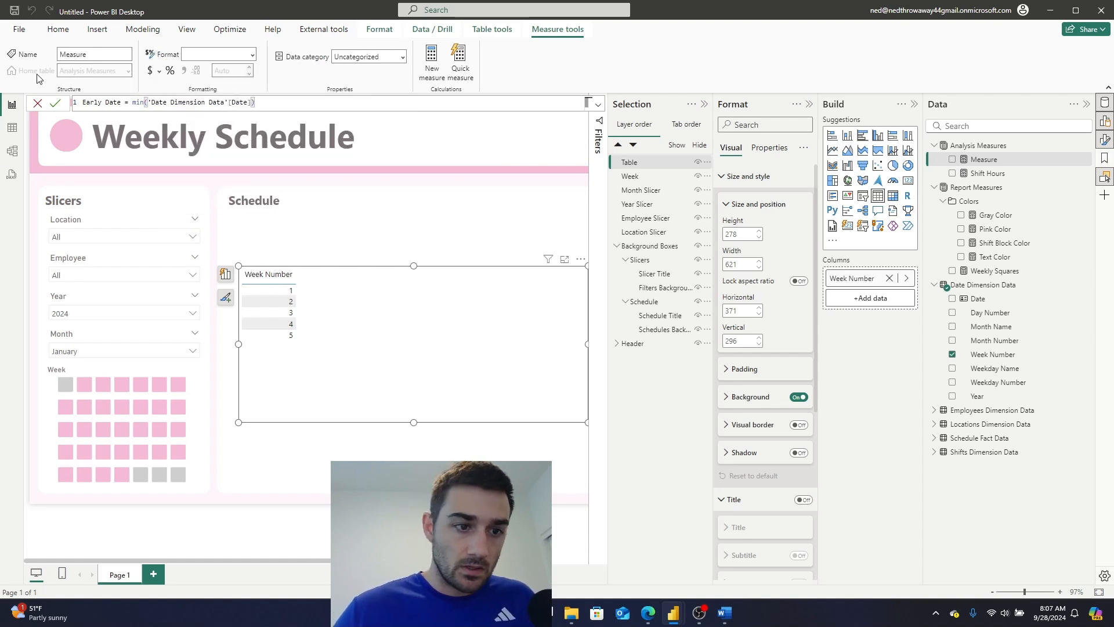
{"action": "left_click", "coordinate": [55, 102]}
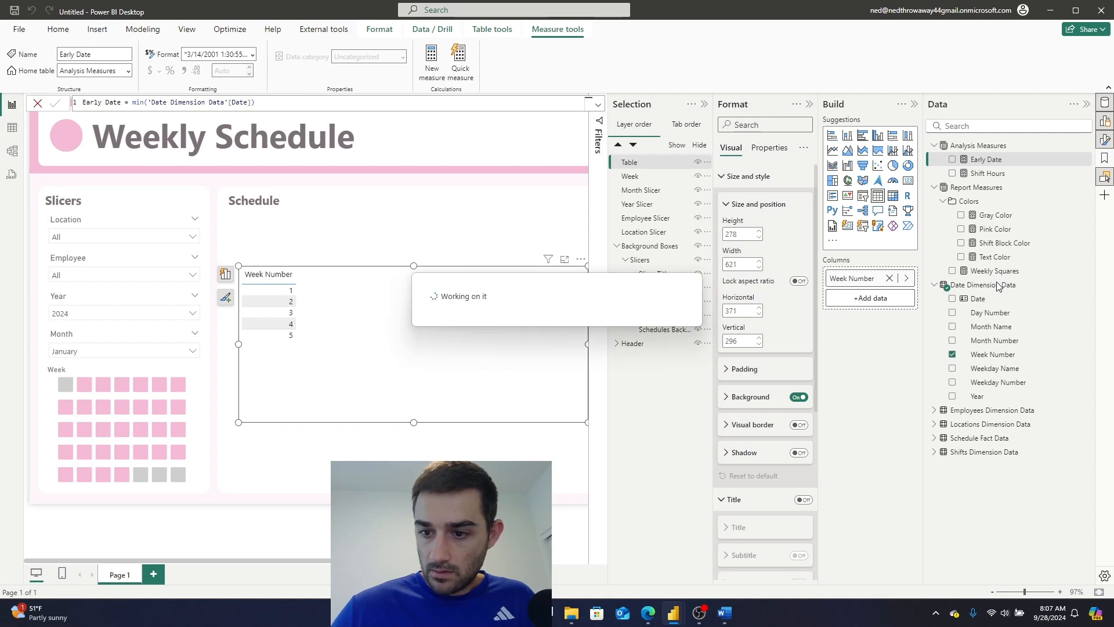
Add the Early Date measure to the table and format it as Short Date (*3/14/2001).
{"action": "left_click_drag", "start_coordinate": [993, 160], "coordinate": [892, 302]}
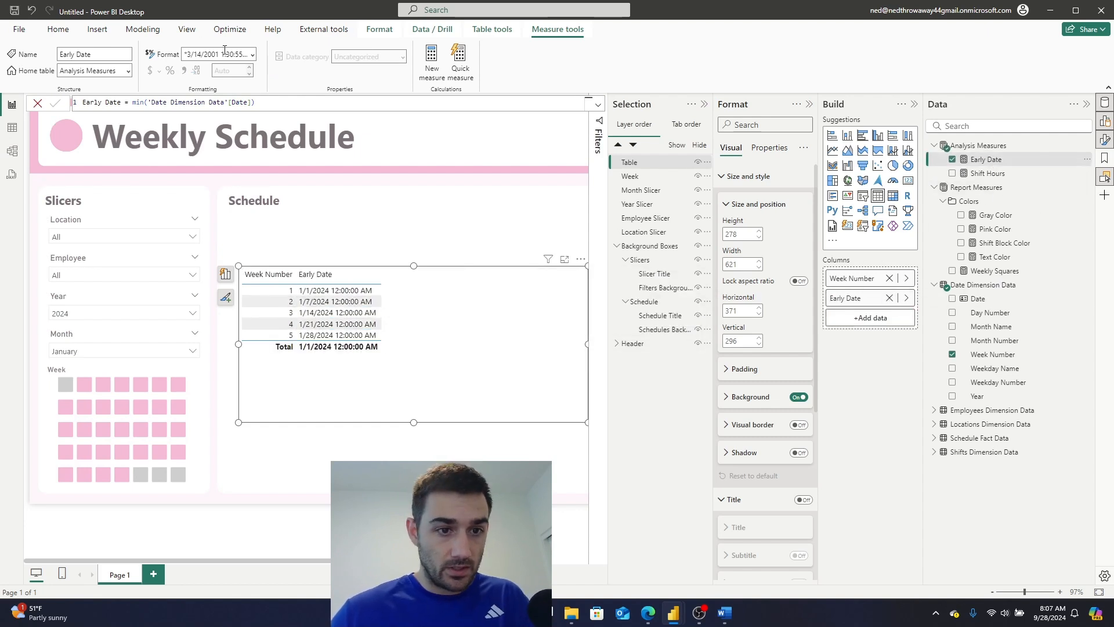
{"action": "left_click", "coordinate": [253, 55]}
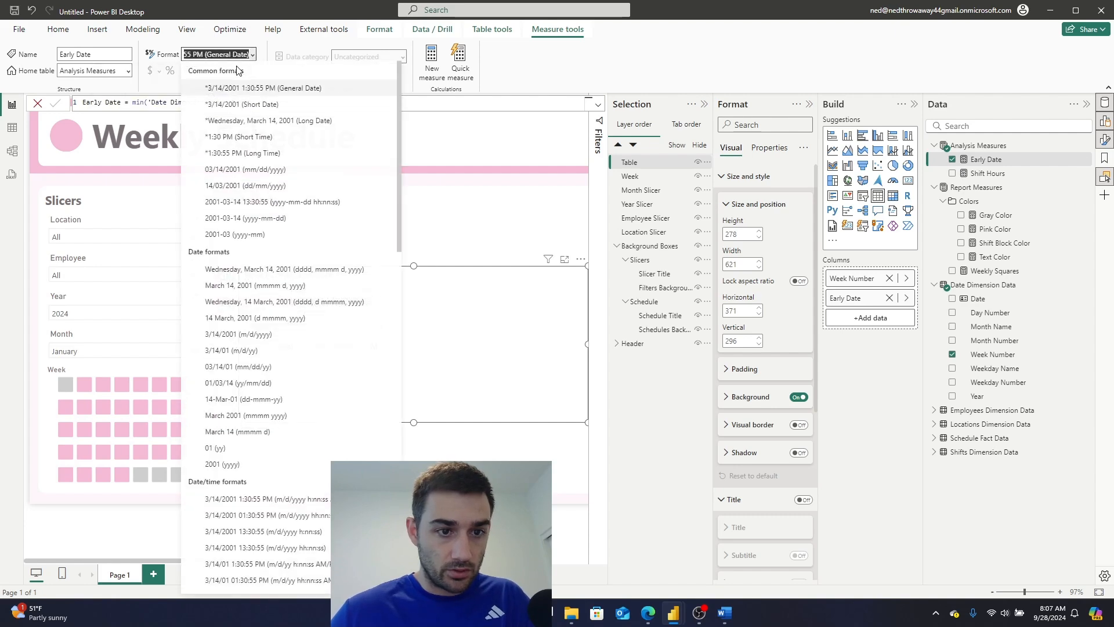
{"action": "left_click", "coordinate": [239, 105]}
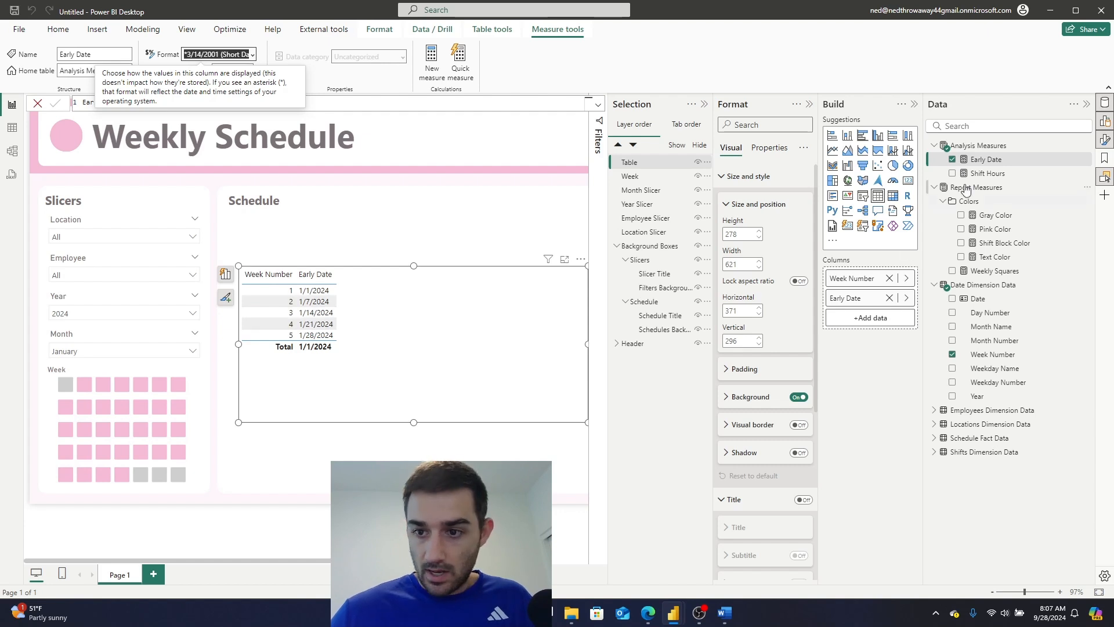
Create a measure Late Date = max('Date Dimension Data'[Date]) from a copy of the Early Date formula.
{"action": "right_click", "coordinate": [994, 164]}
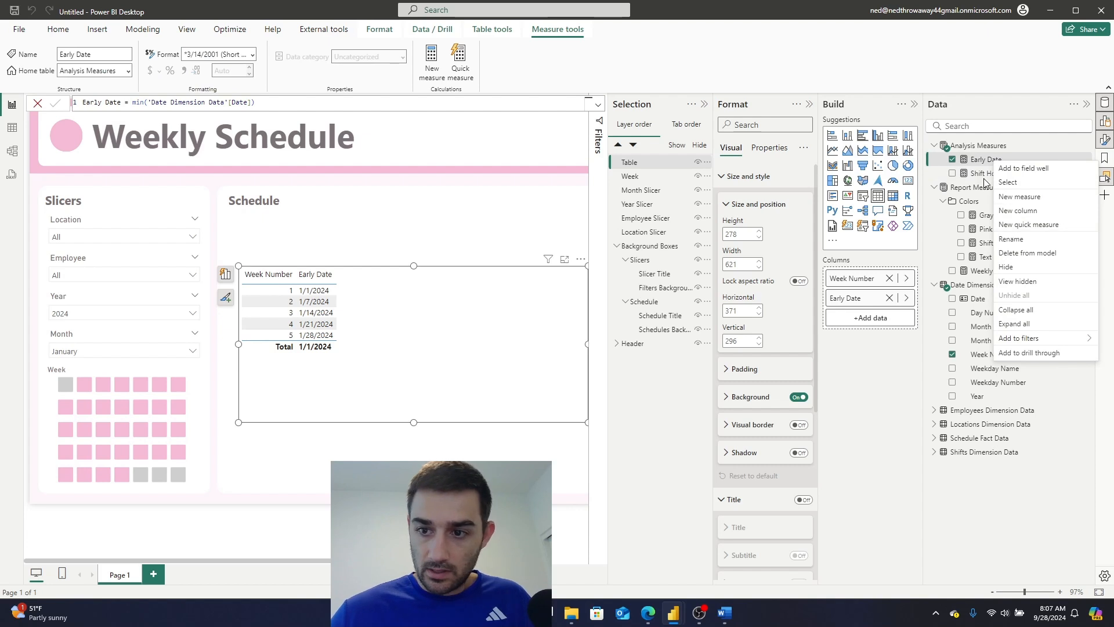
{"action": "left_click", "coordinate": [261, 103]}
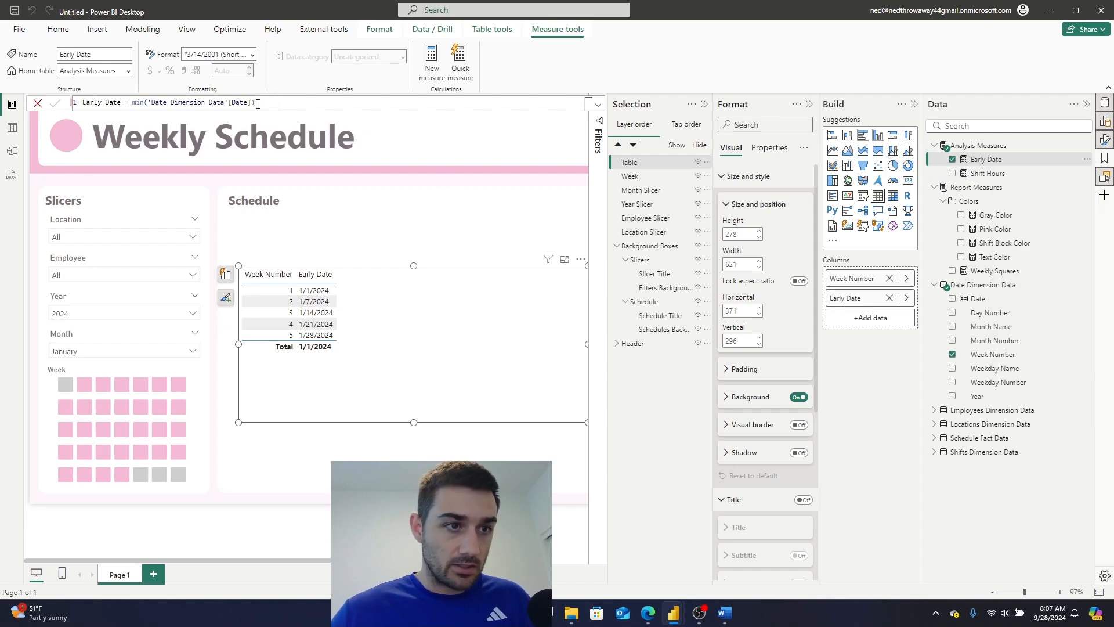
{"action": "left_click_drag", "start_coordinate": [264, 103], "coordinate": [64, 103]}
{"action": "key", "text": "ctrl+c"}
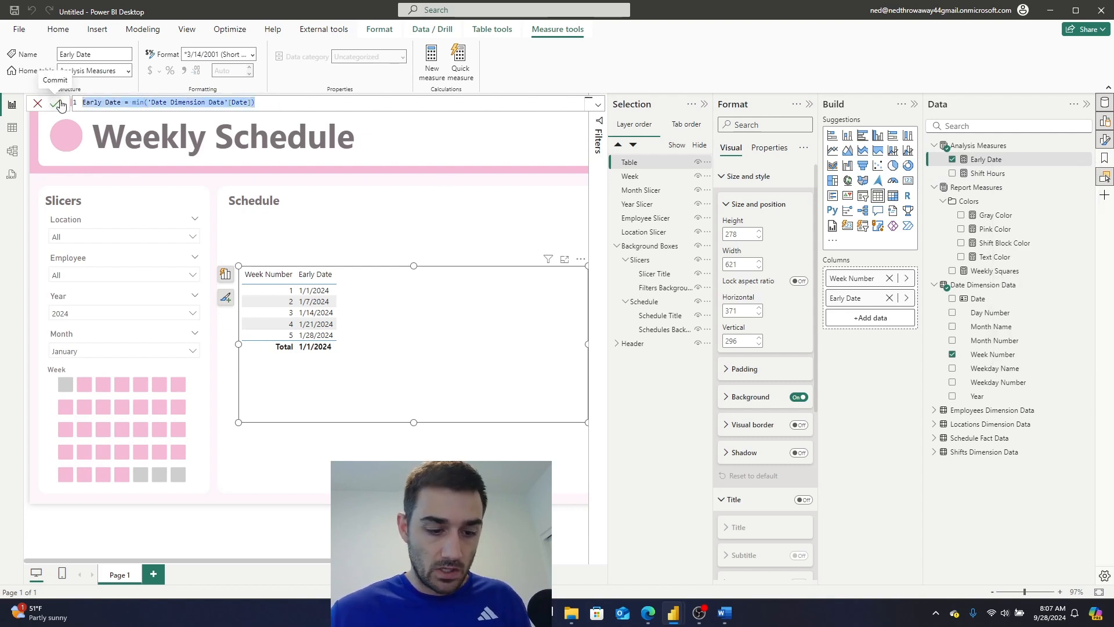
{"action": "left_click", "coordinate": [432, 52]}
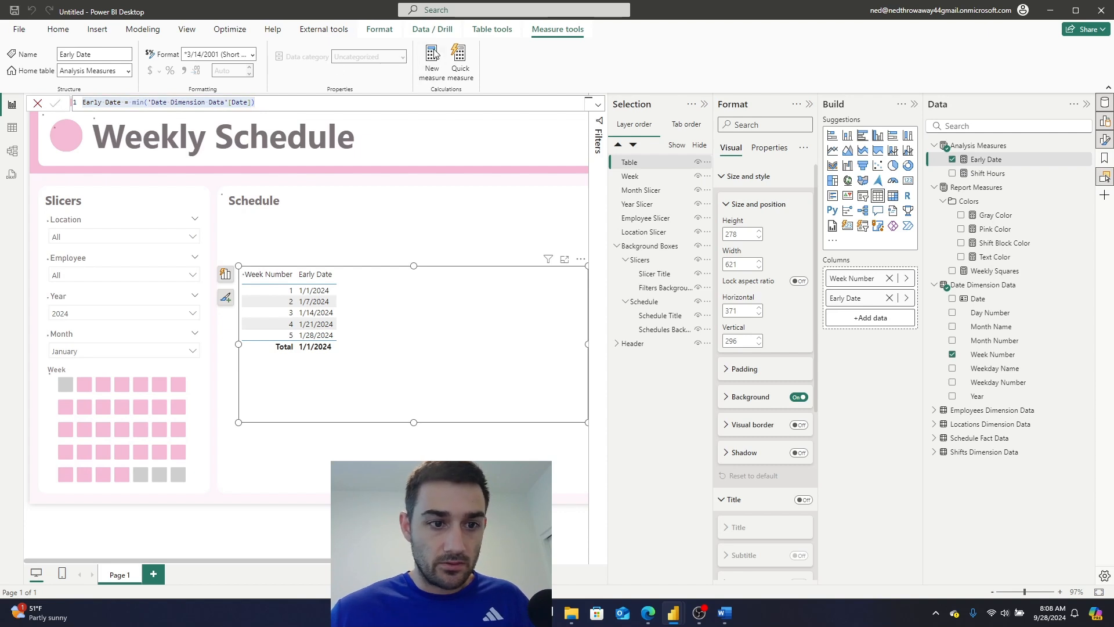
{"action": "key", "text": "ctrl+v"}
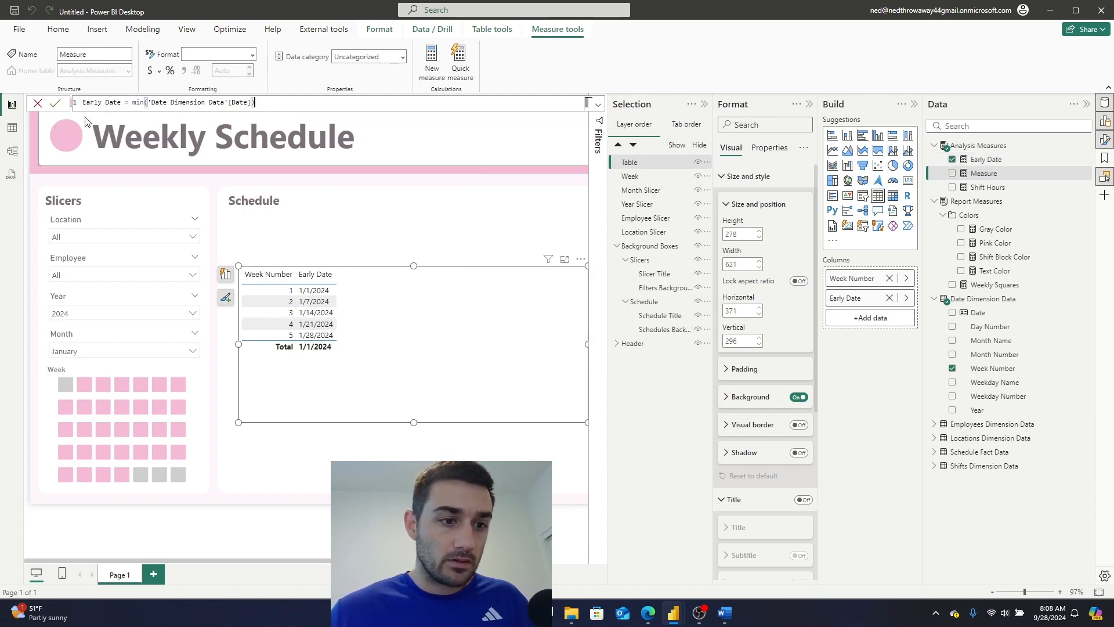
{"action": "double_click", "coordinate": [90, 103]}
{"action": "type", "text": "Late"}
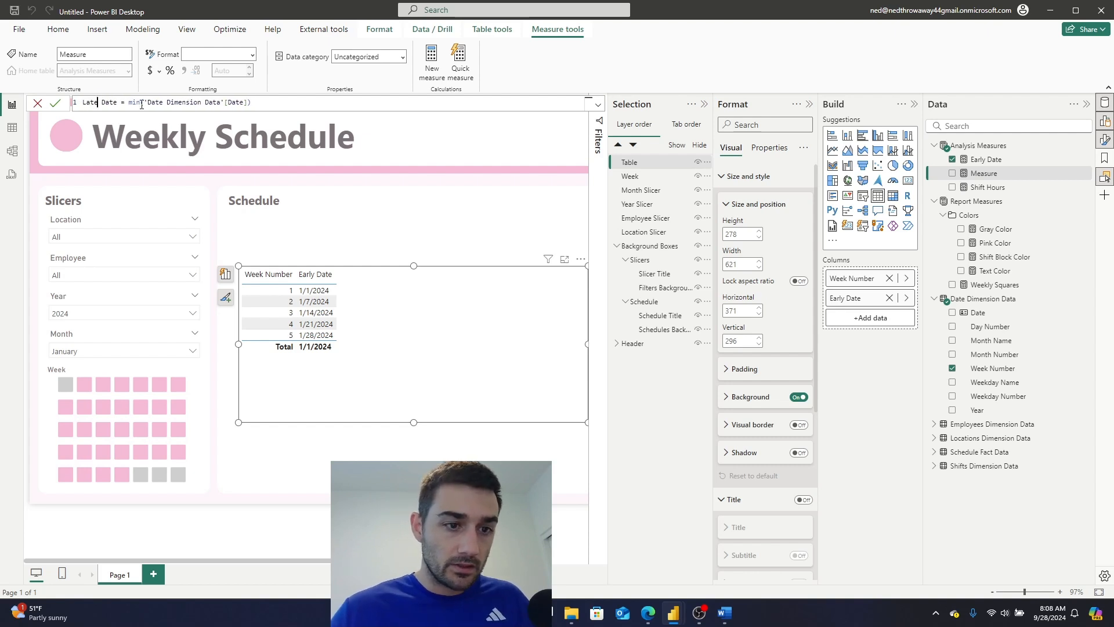
{"action": "double_click", "coordinate": [135, 102]}
{"action": "type", "text": "max"}
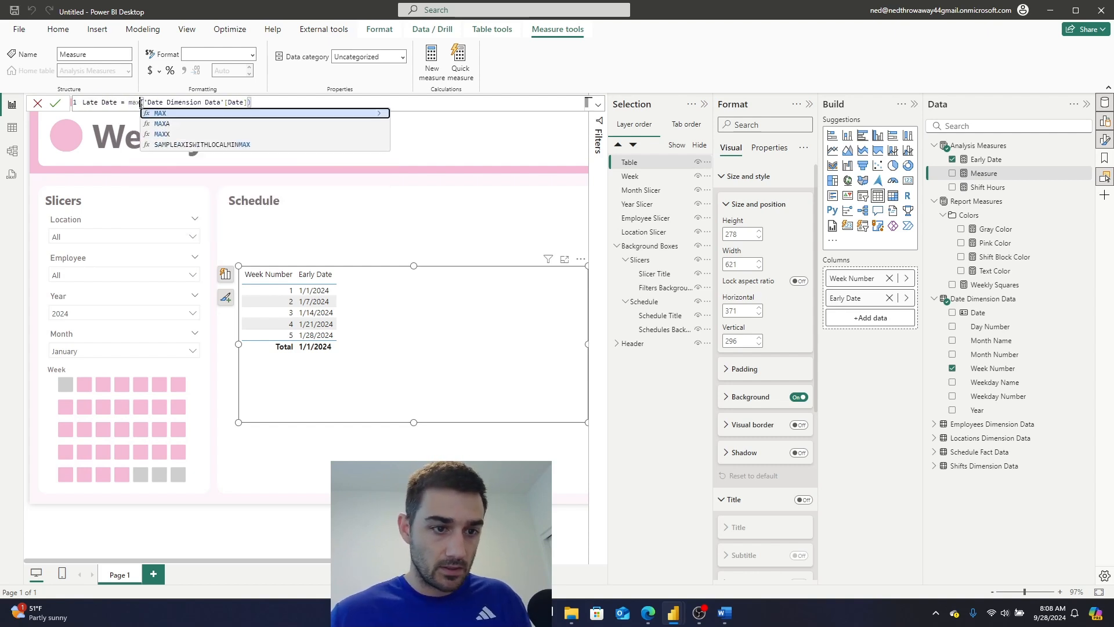
{"action": "left_click", "coordinate": [56, 103]}
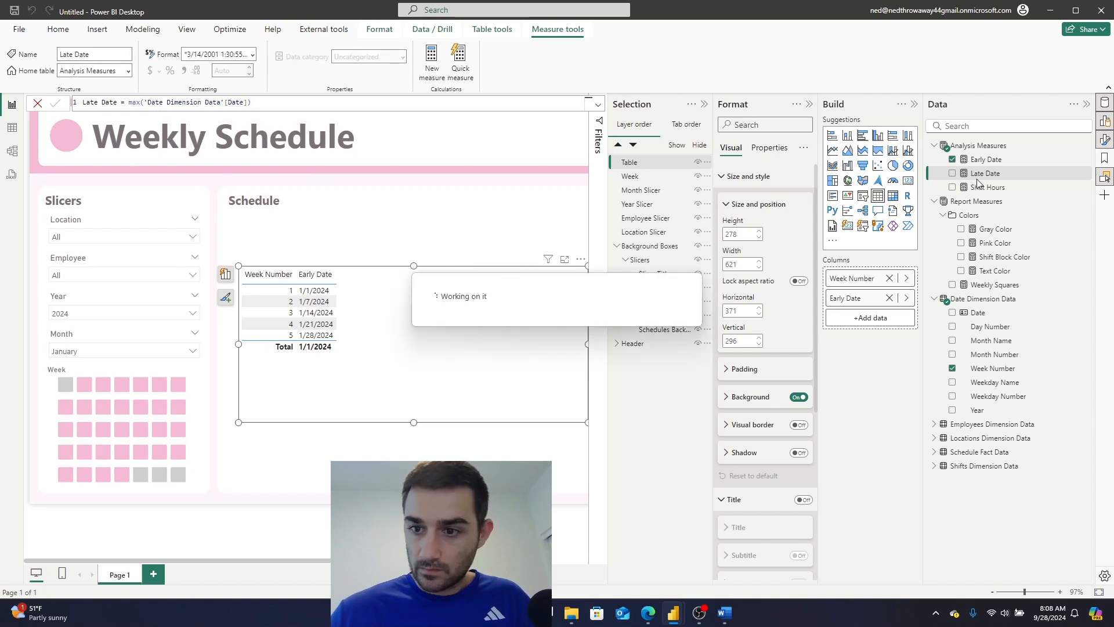
Add the Late Date measure to the table and format it as Short Date (*3/14/2001).
{"action": "left_click_drag", "start_coordinate": [991, 177], "coordinate": [464, 334]}
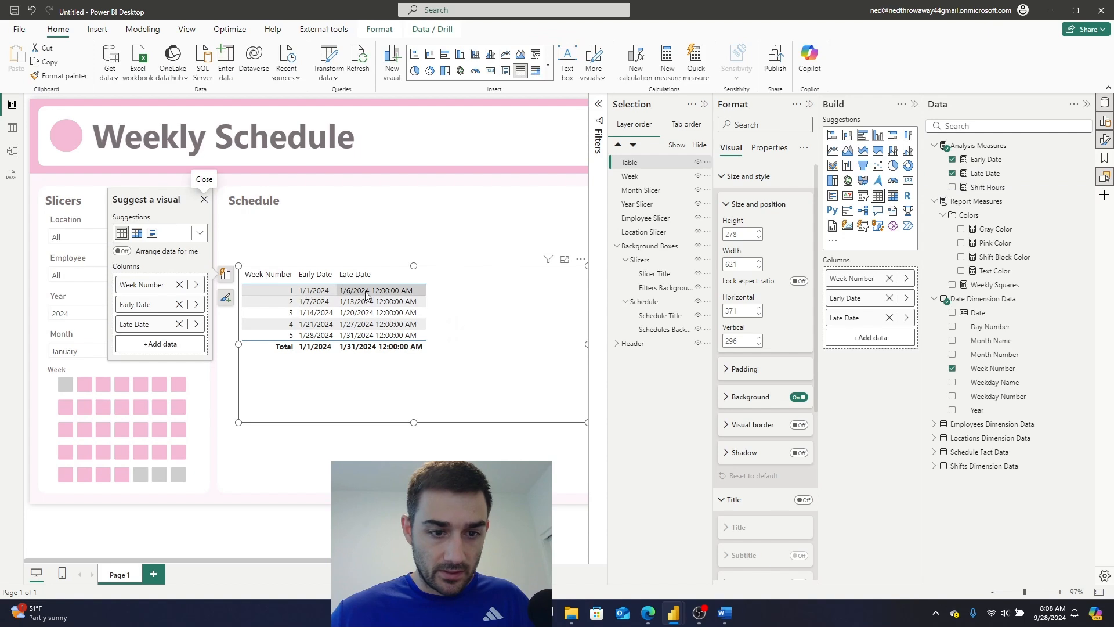
{"action": "left_click", "coordinate": [380, 29]}
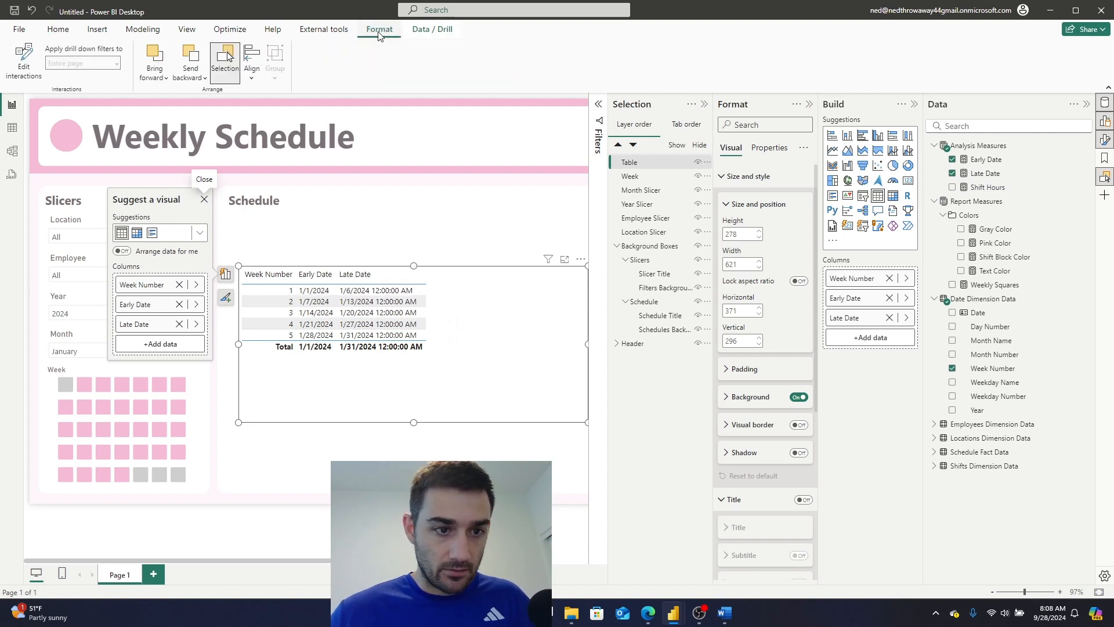
{"action": "left_click", "coordinate": [981, 173]}
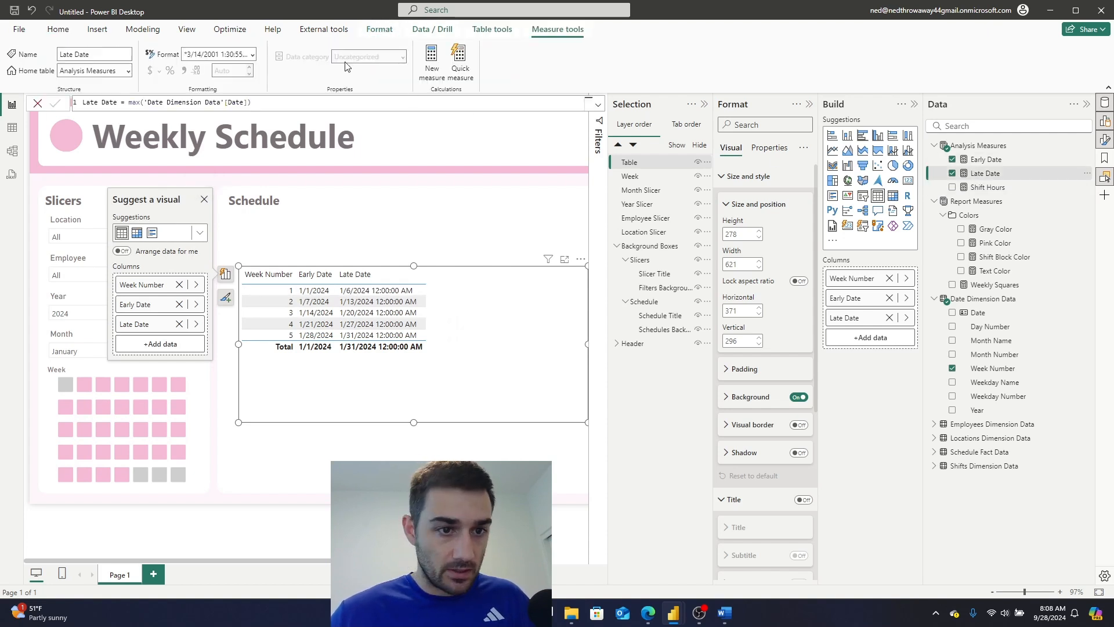
{"action": "left_click", "coordinate": [253, 54]}
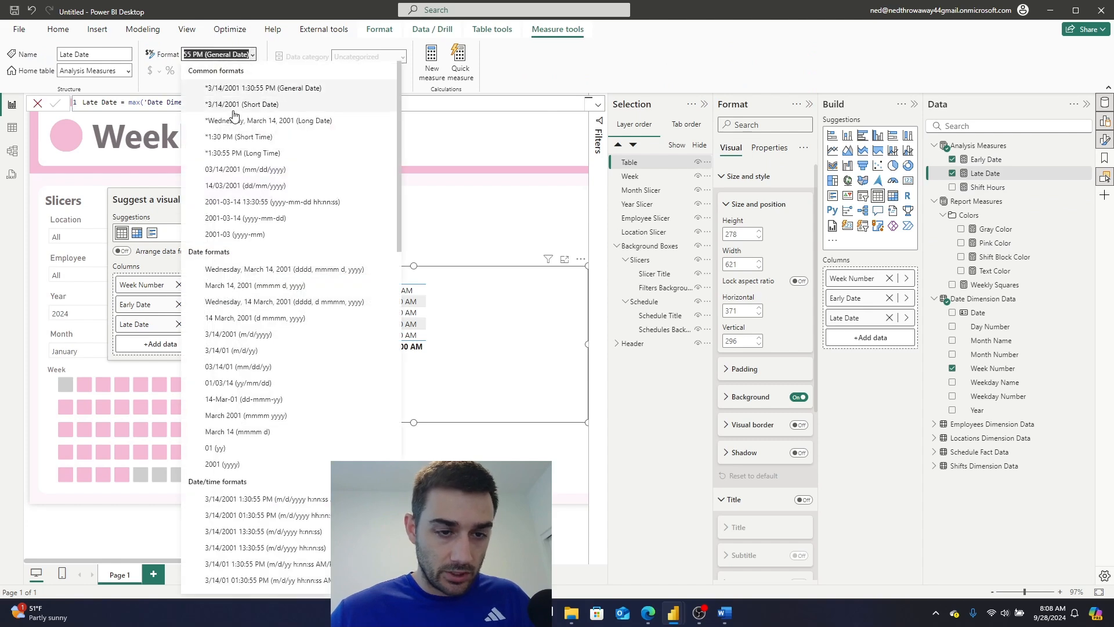
{"action": "left_click", "coordinate": [234, 107]}
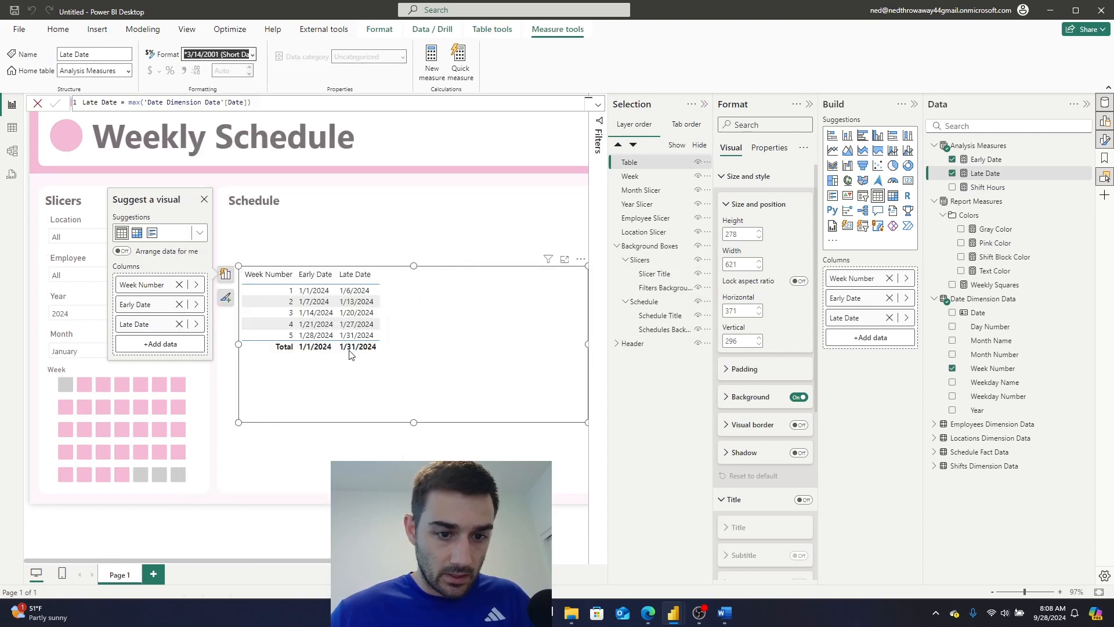
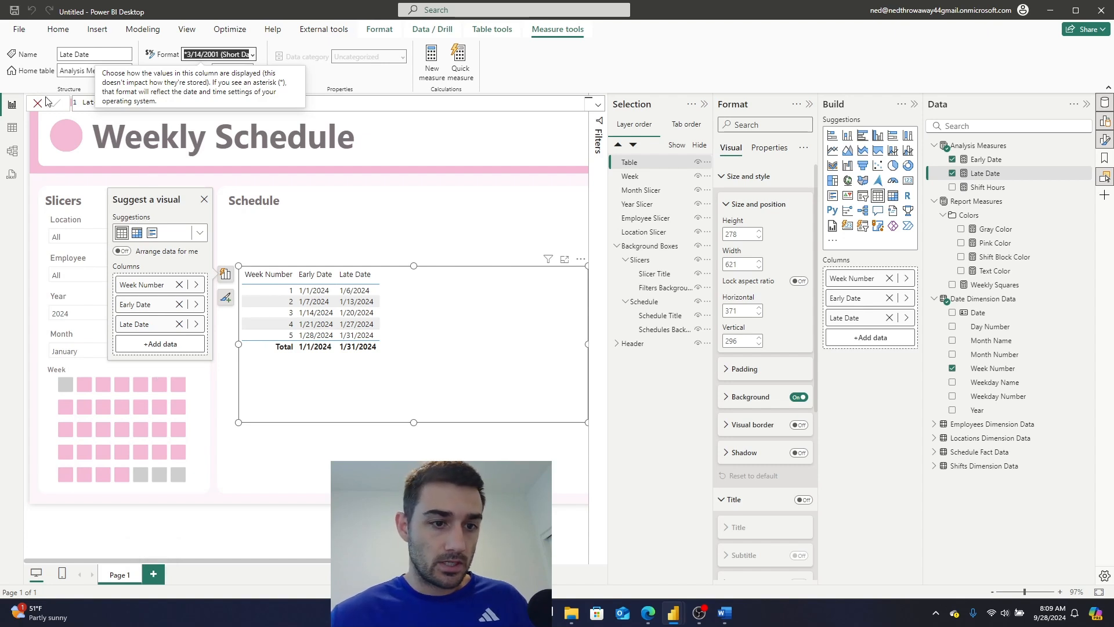
Create a measure Date Range = [Early Date] & " - " & [Late Date] in Analysis Measures.
{"action": "left_click", "coordinate": [431, 59]}
{"action": "left_click", "coordinate": [111, 103]}
{"action": "key", "text": "BackSpace"}
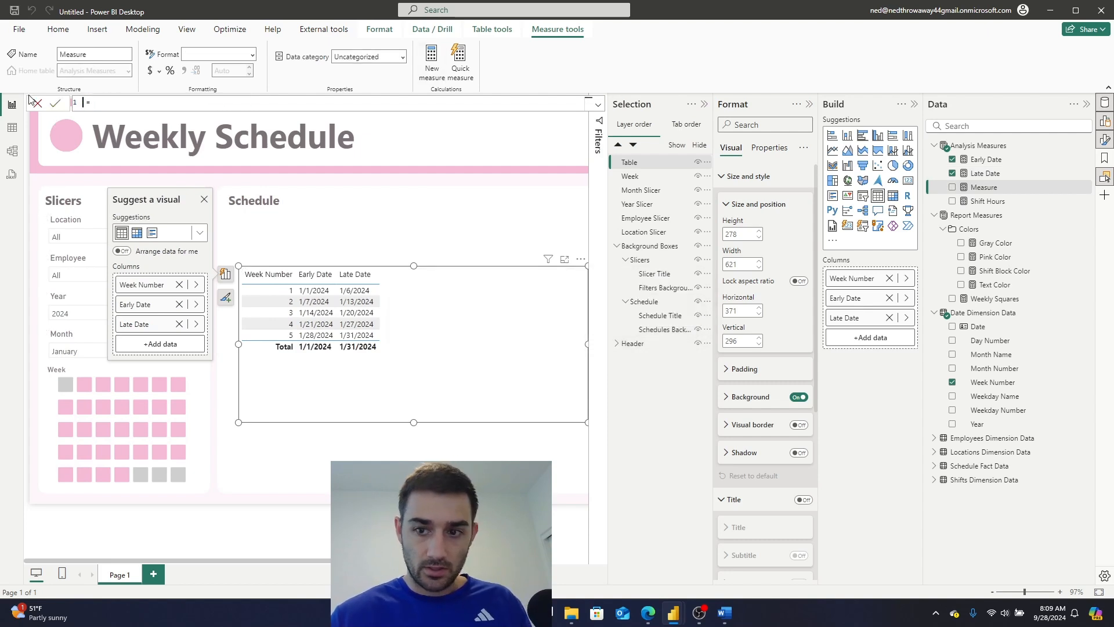
{"action": "type", "text": "Date T"}
{"action": "key", "text": "BackSpace"}
{"action": "type", "text": "Range = "}
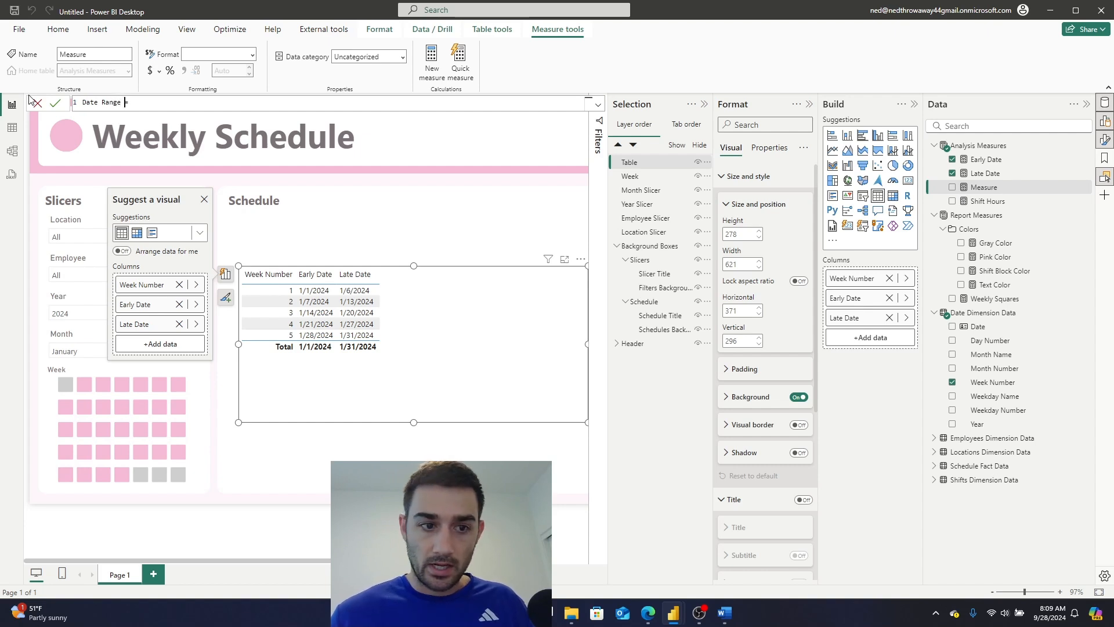
{"action": "type", "text": "[Early Date]"}
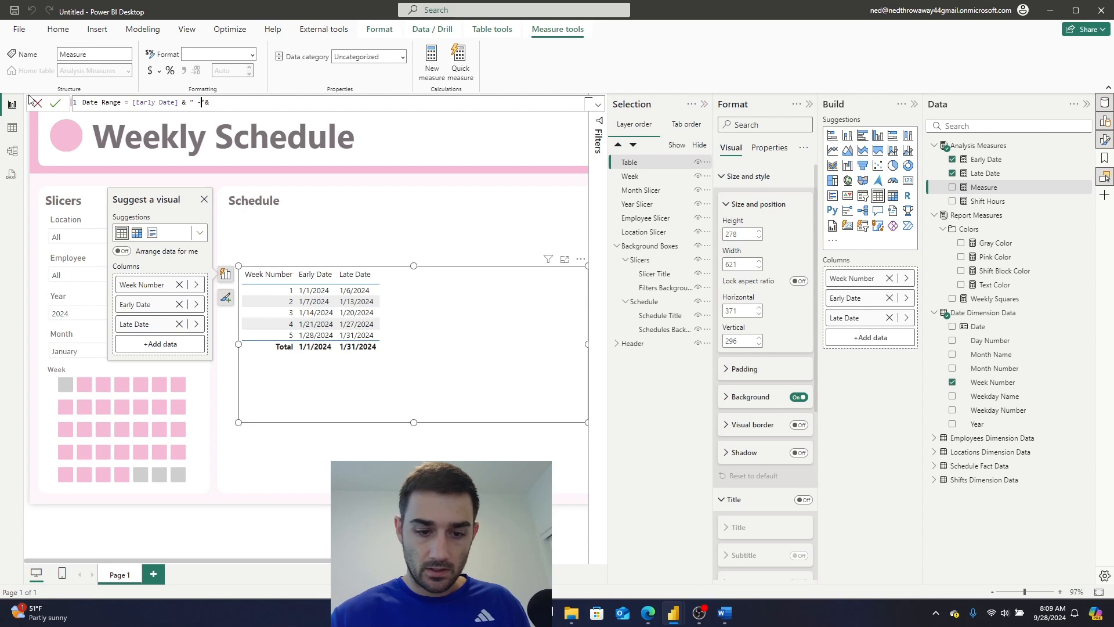
{"action": "type", "text": "& \" - \" &"}
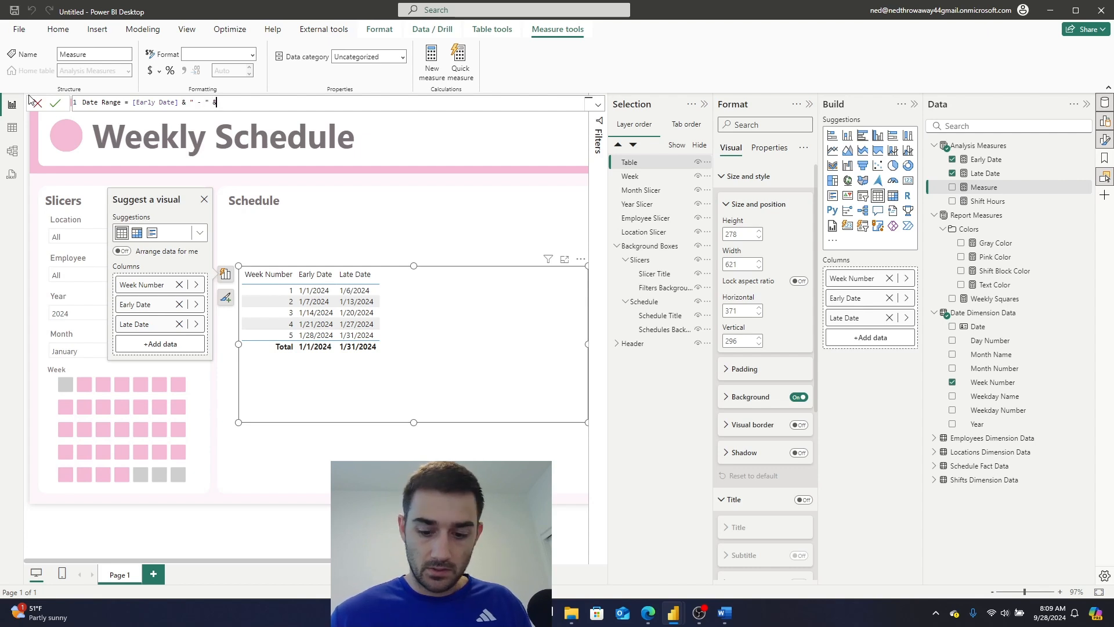
{"action": "type", "text": " [Late Date]"}
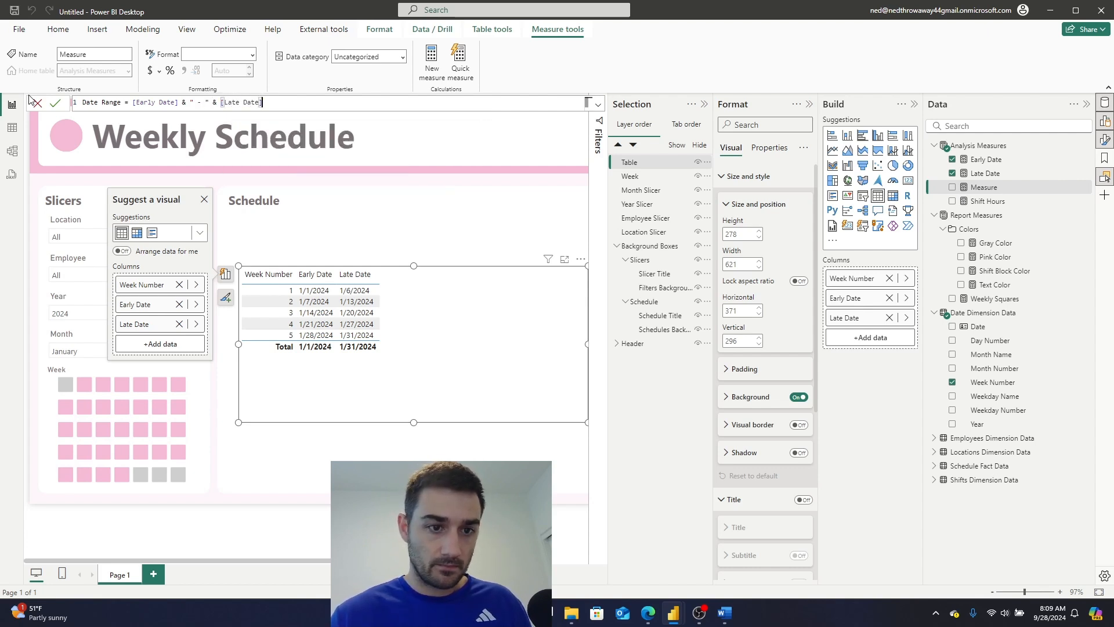
{"action": "left_click", "coordinate": [55, 103]}
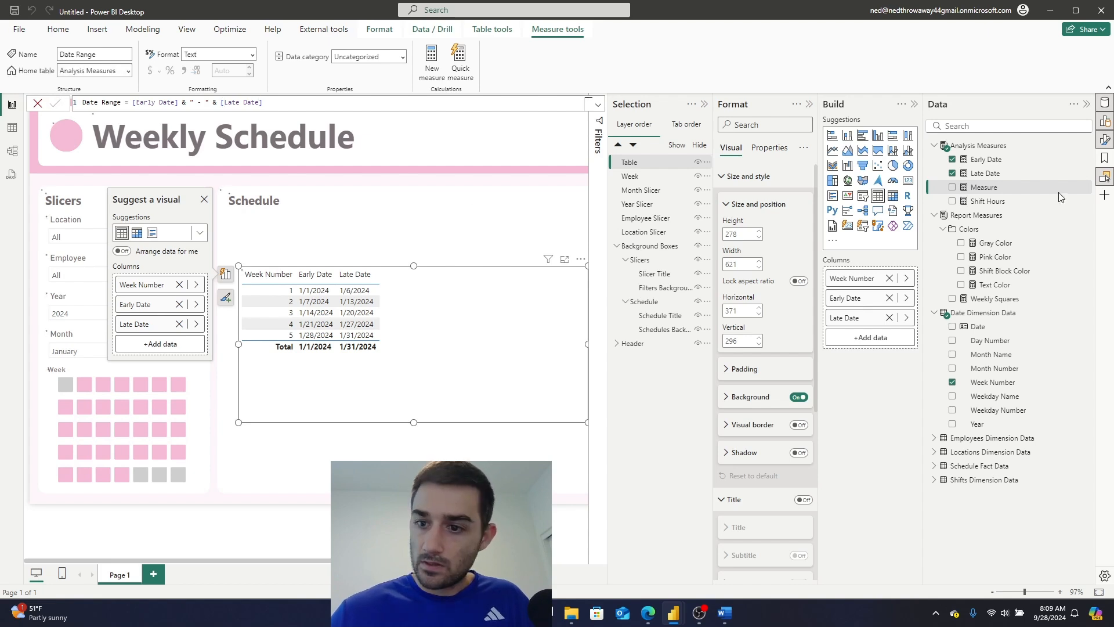
Add the Date Range measure to the table and switch the Month slicer to February to check the ranges.
{"action": "left_click_drag", "start_coordinate": [991, 162], "coordinate": [526, 348]}
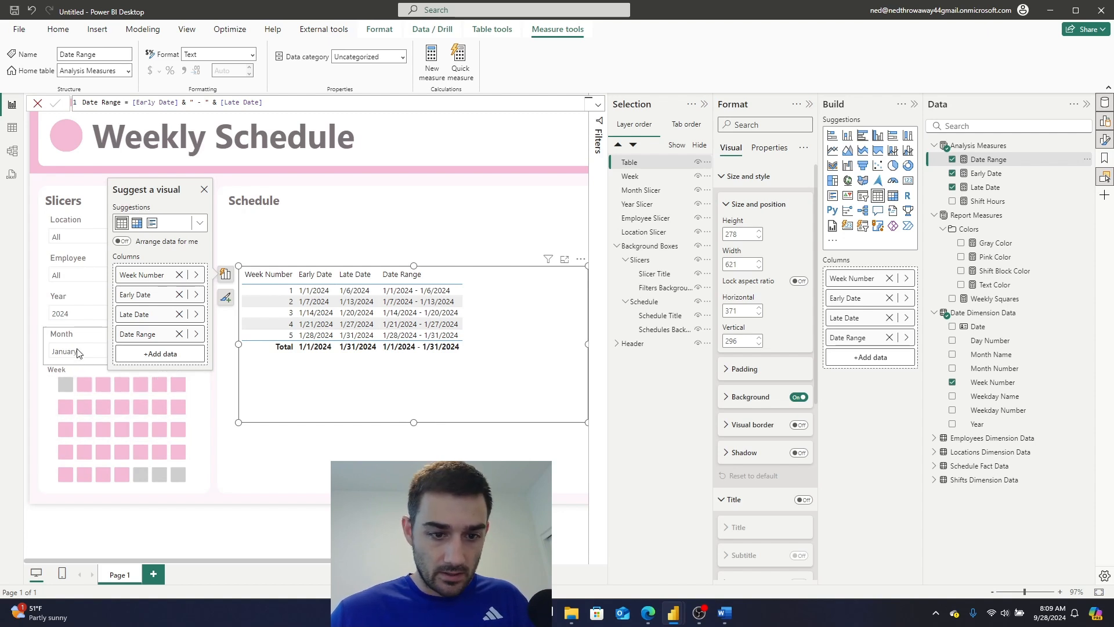
{"action": "left_click", "coordinate": [206, 191]}
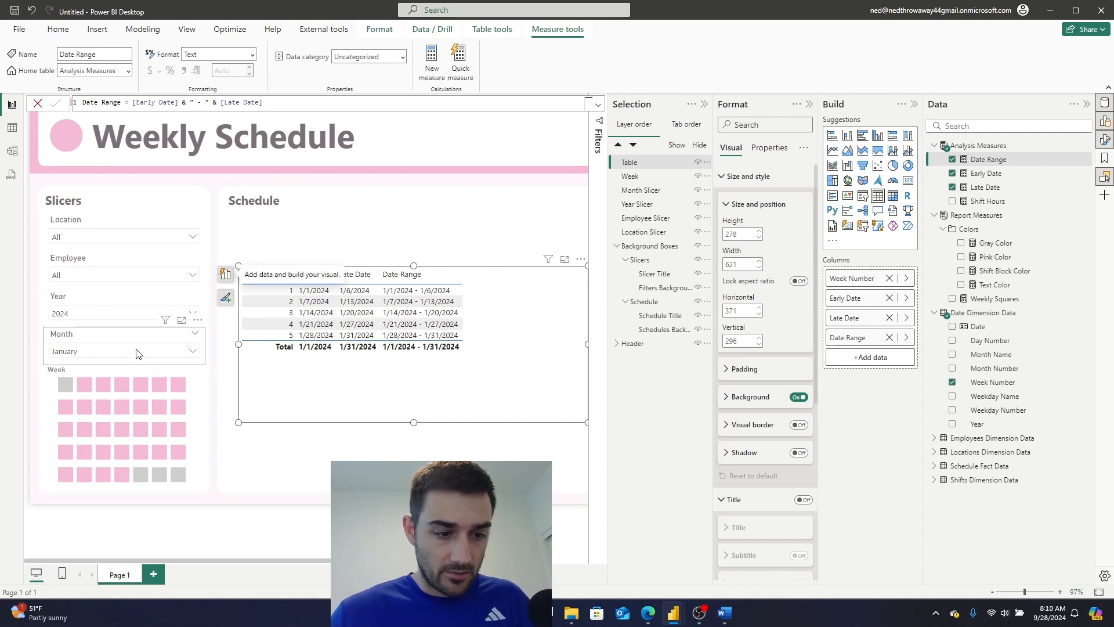
{"action": "left_click", "coordinate": [139, 352]}
{"action": "left_click", "coordinate": [67, 296]}
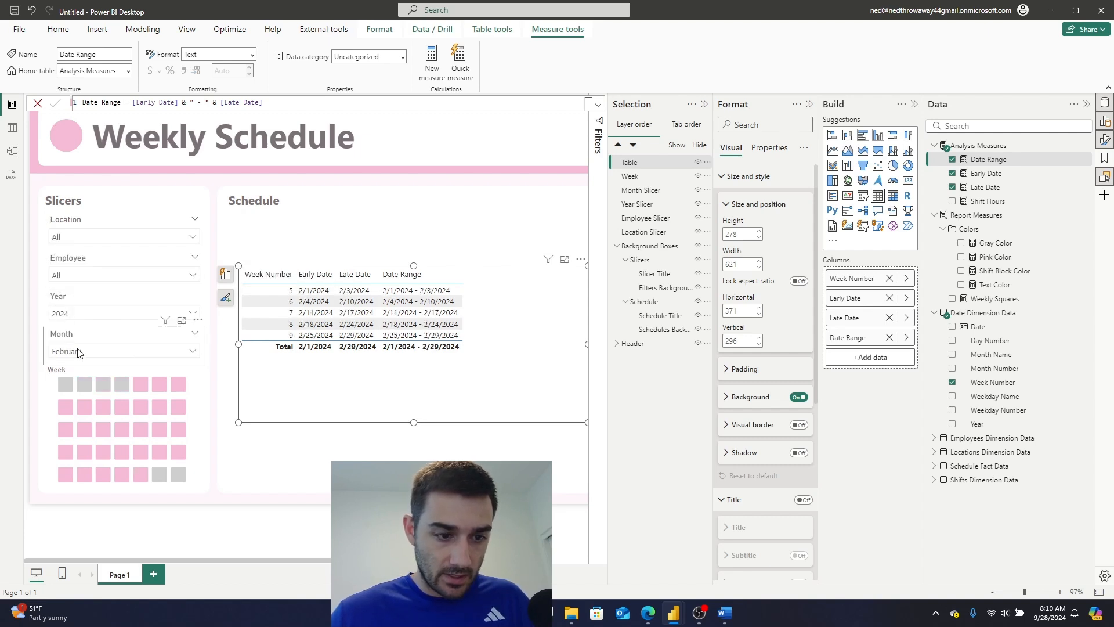
Select the first week in the Week slicer and edit interactions so the Month slicer does not filter the date-range table.
{"action": "left_click", "coordinate": [89, 385]}
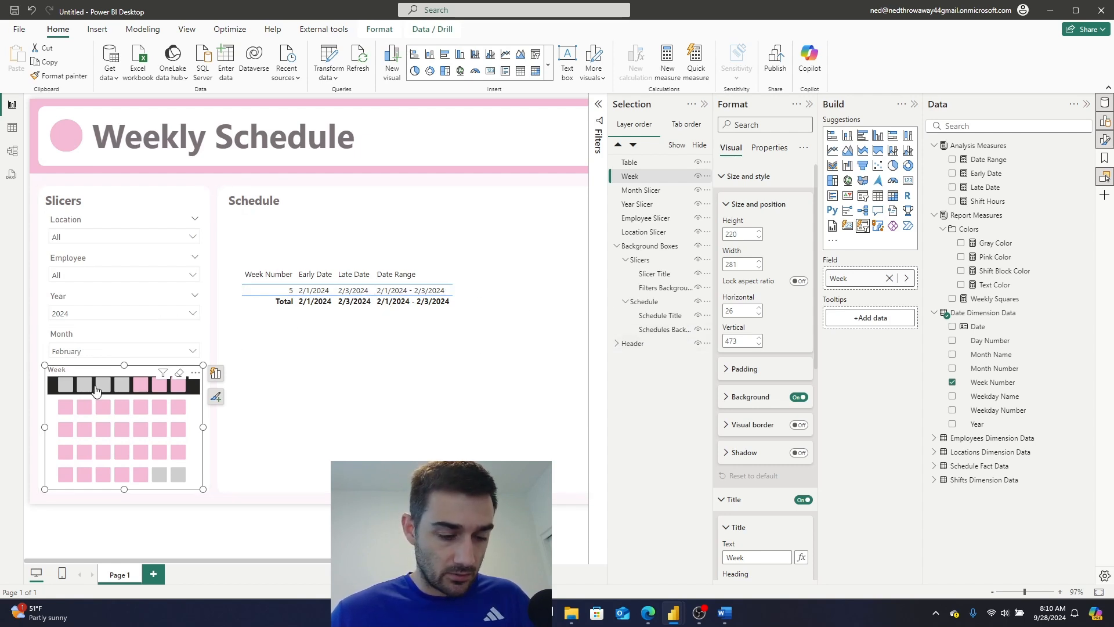
{"action": "left_click", "coordinate": [116, 340]}
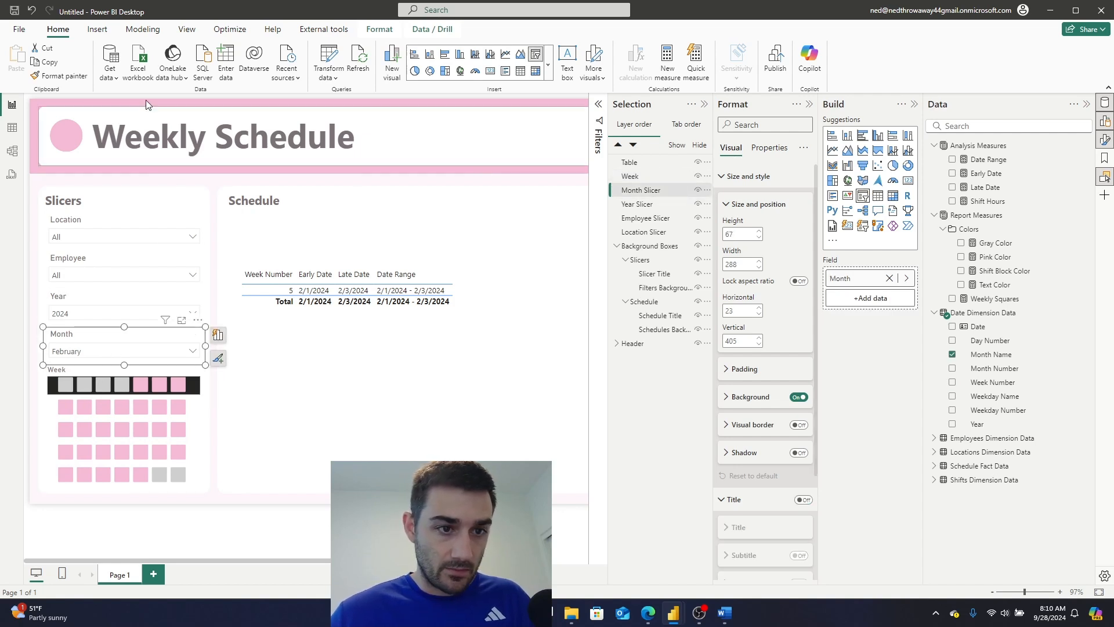
{"action": "left_click", "coordinate": [373, 30]}
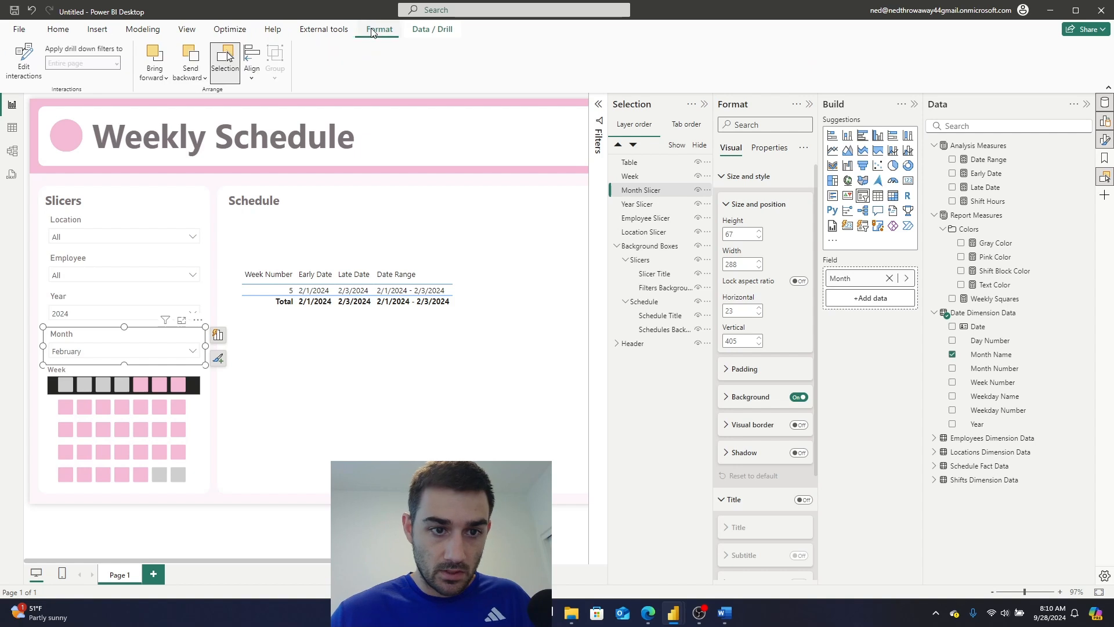
{"action": "left_click", "coordinate": [23, 66]}
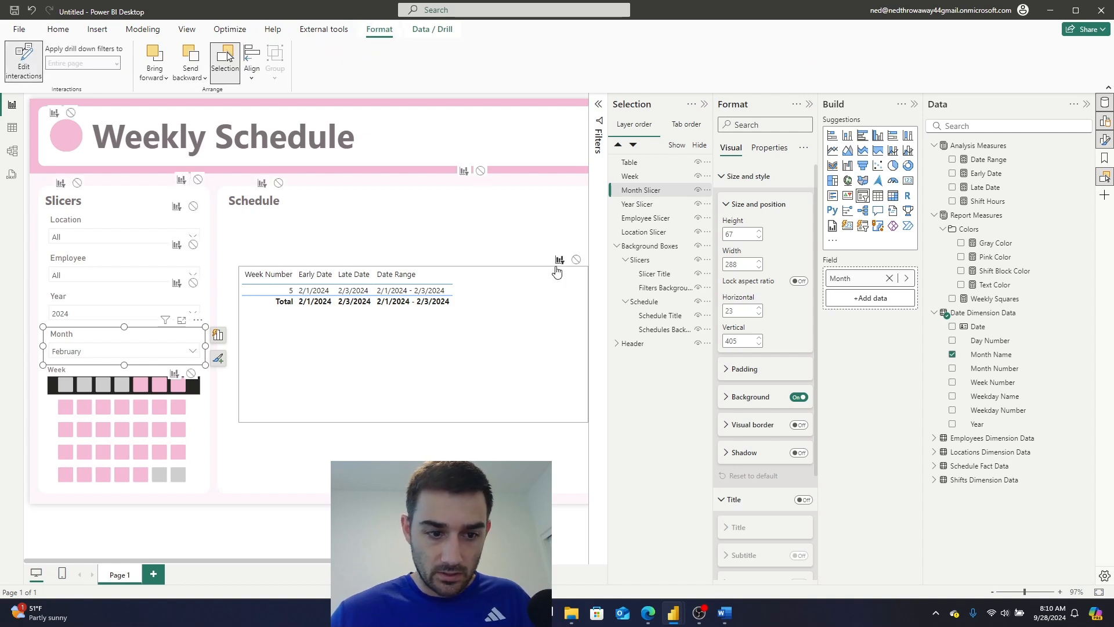
{"action": "left_click", "coordinate": [575, 261]}
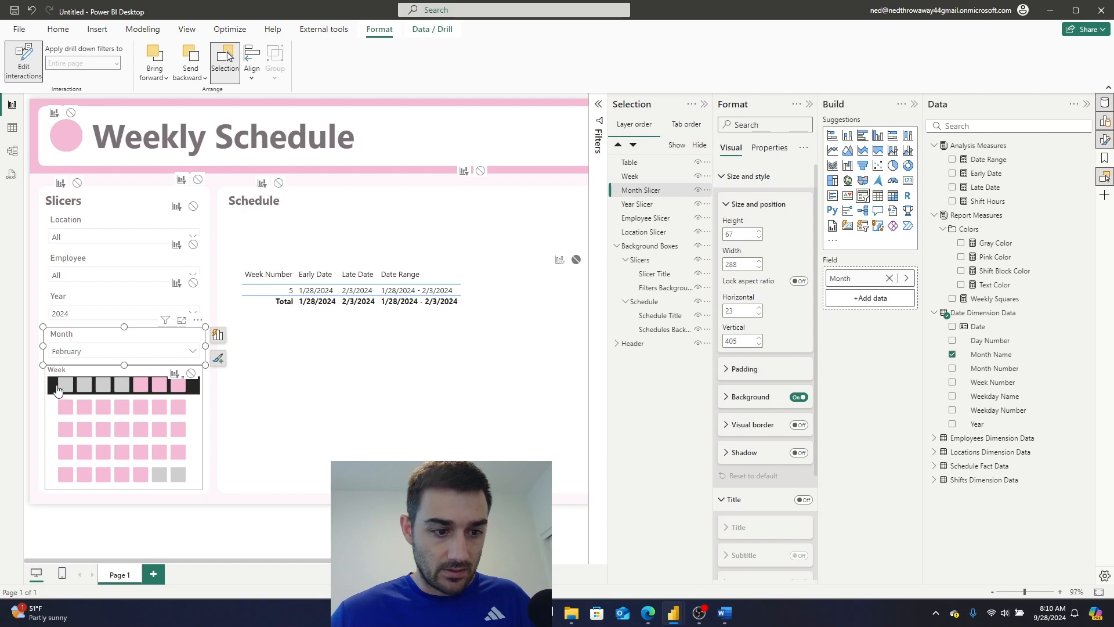
{"action": "left_click", "coordinate": [18, 58]}
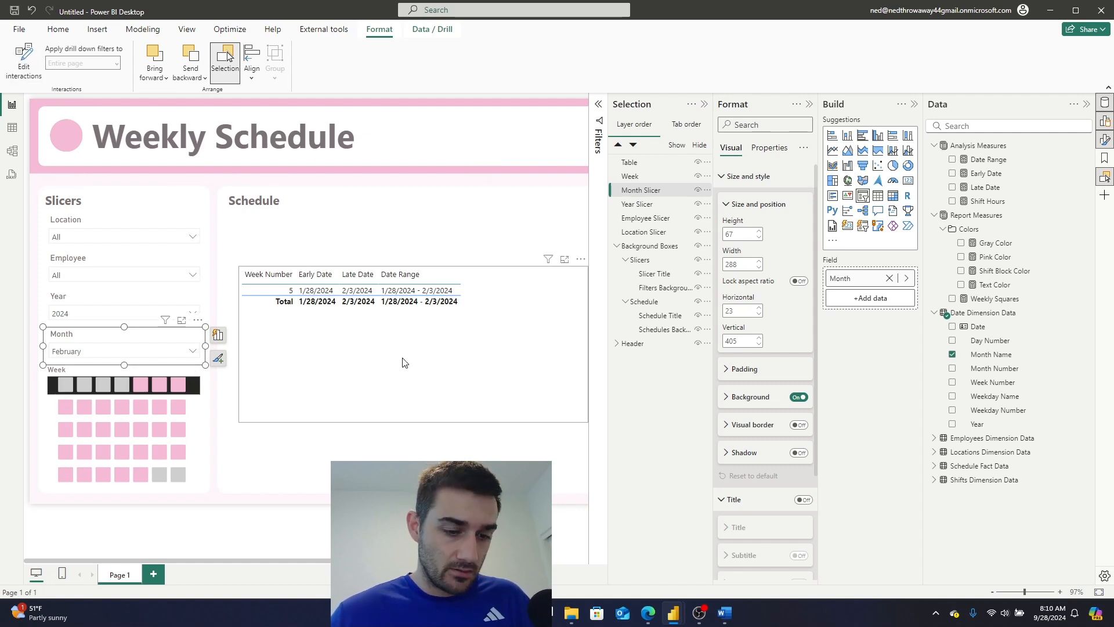
Switch the Month slicer to January and select its first and last weeks to check their date ranges.
{"action": "left_click", "coordinate": [173, 348]}
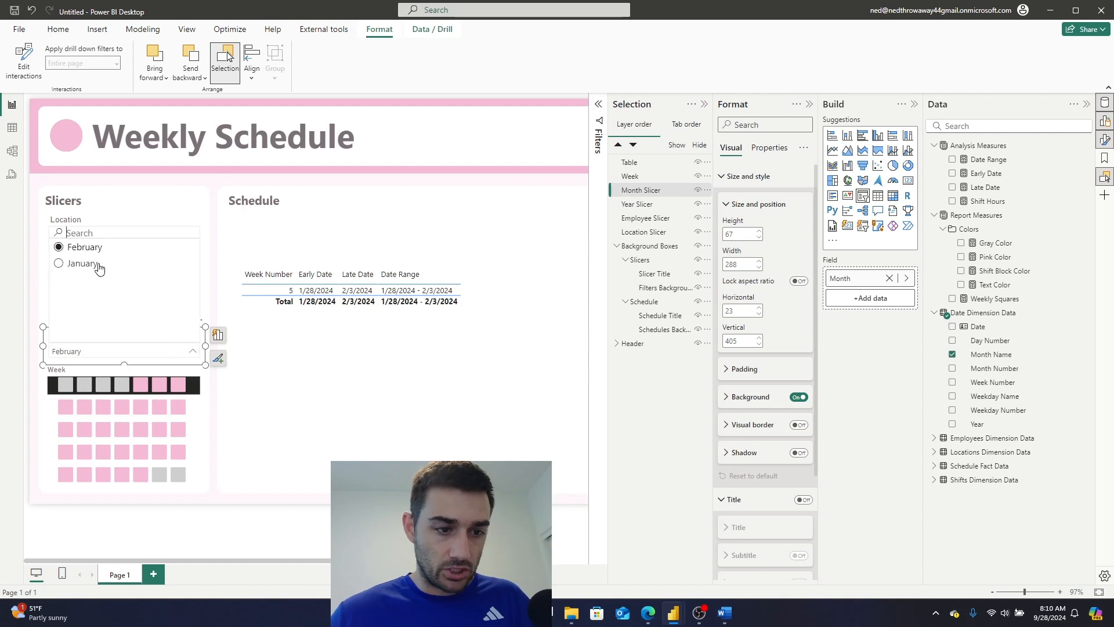
{"action": "left_click", "coordinate": [92, 268]}
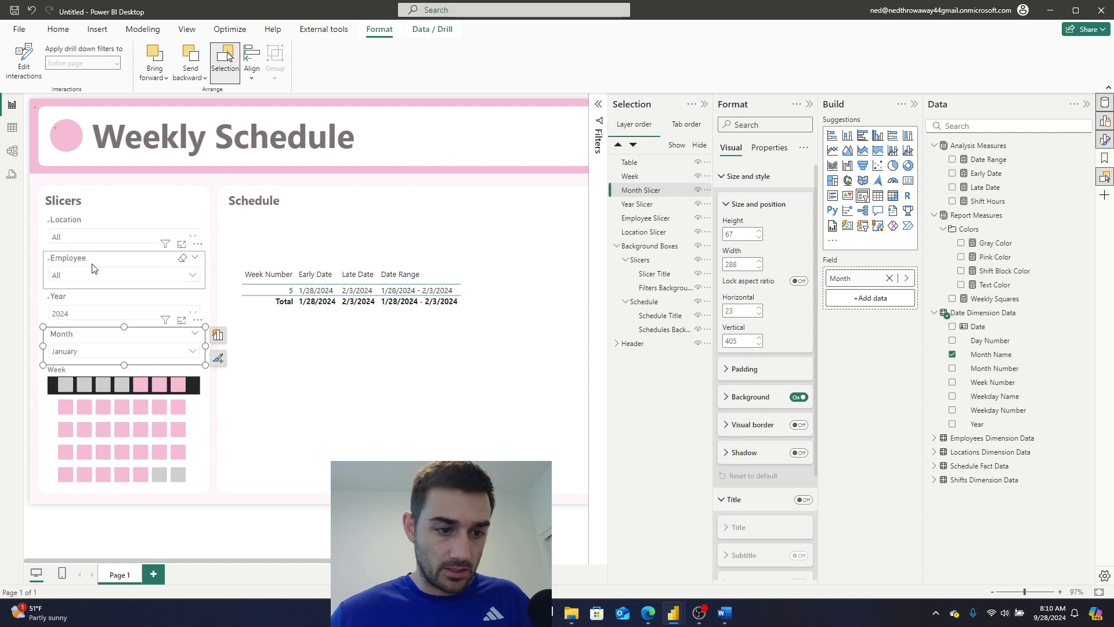
{"action": "left_click", "coordinate": [134, 475]}
{"action": "left_click", "coordinate": [106, 389]}
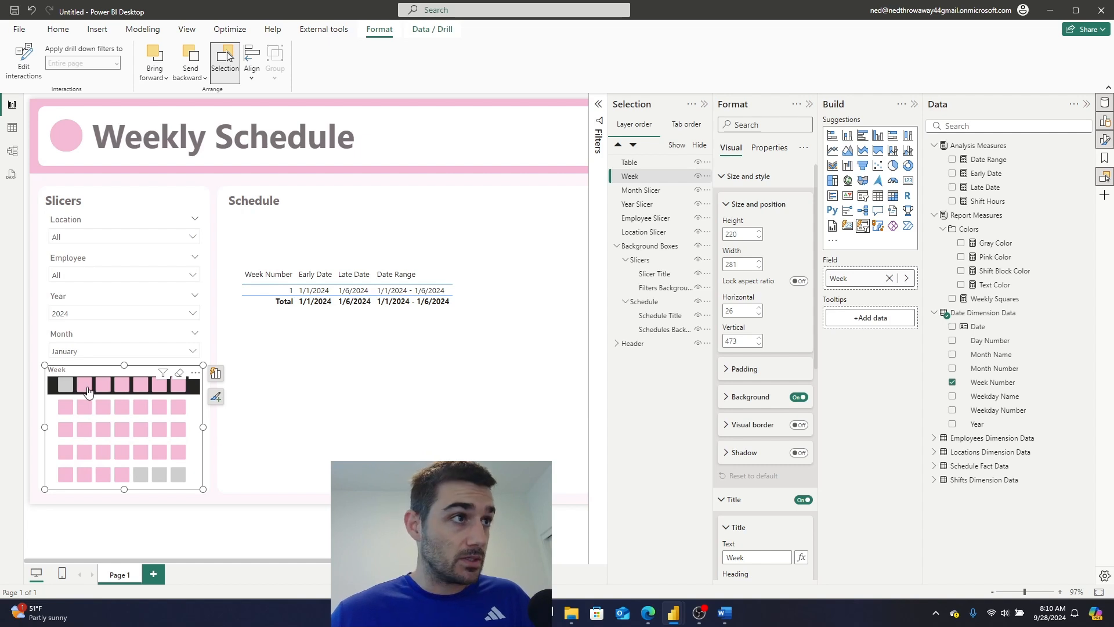
{"action": "left_click", "coordinate": [177, 474]}
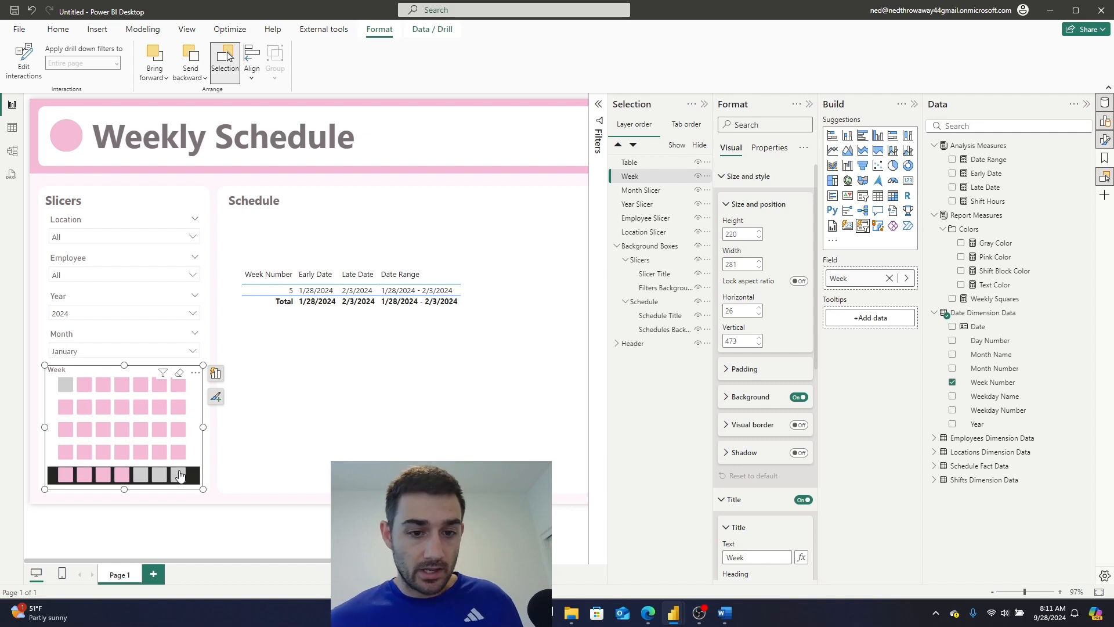
Add a new report page and name it date tool tip.
{"action": "left_click", "coordinate": [152, 574]}
{"action": "double_click", "coordinate": [169, 578]}
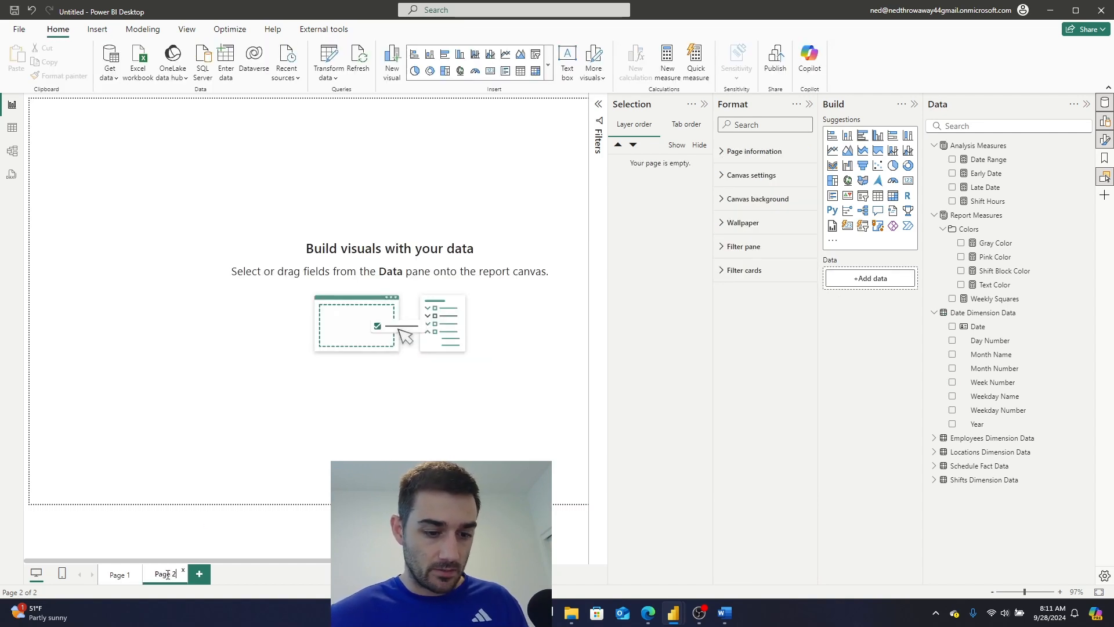
{"action": "key", "text": "ctrl+a"}
{"action": "key", "text": "BackSpace"}
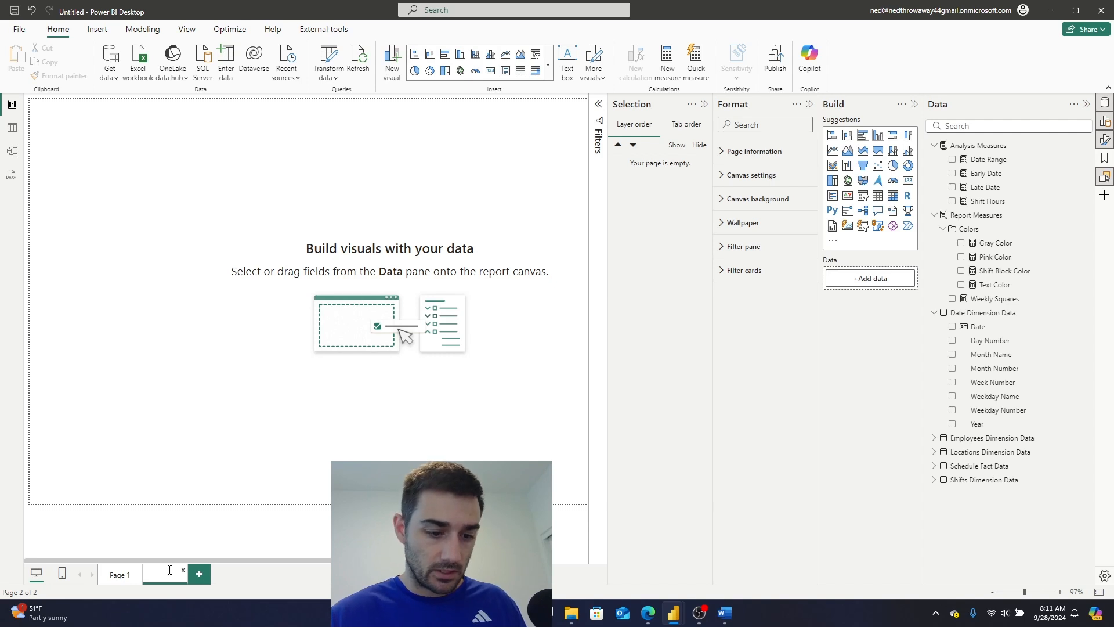
{"action": "type", "text": "date tool tip"}
{"action": "key", "text": "Return"}
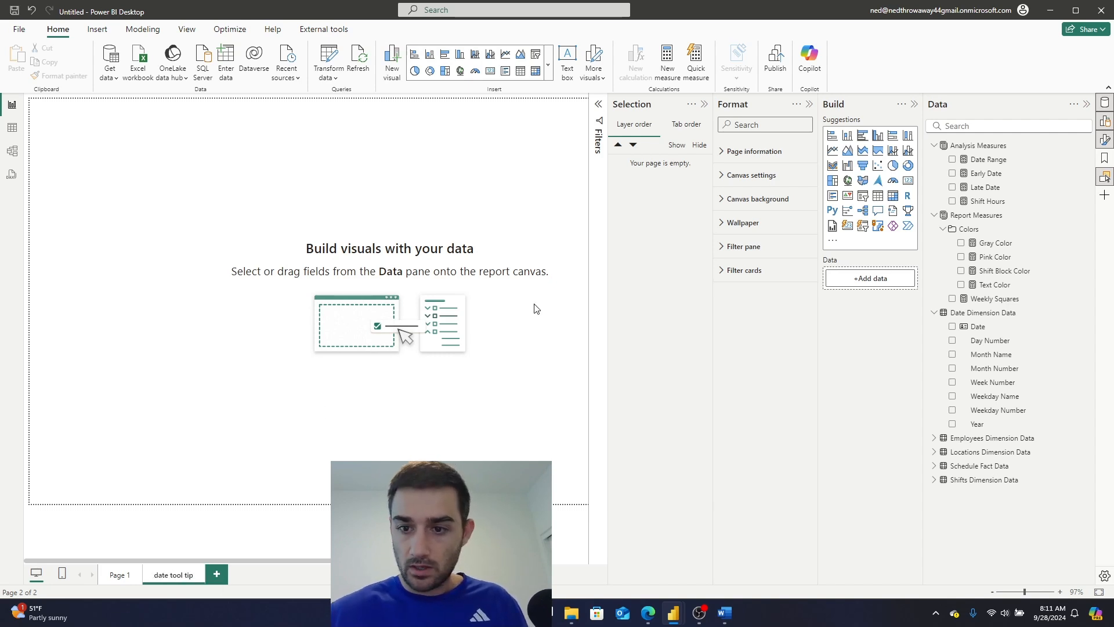
Set the page type of the date tool tip page to Tooltip.
{"action": "left_click", "coordinate": [719, 152]}
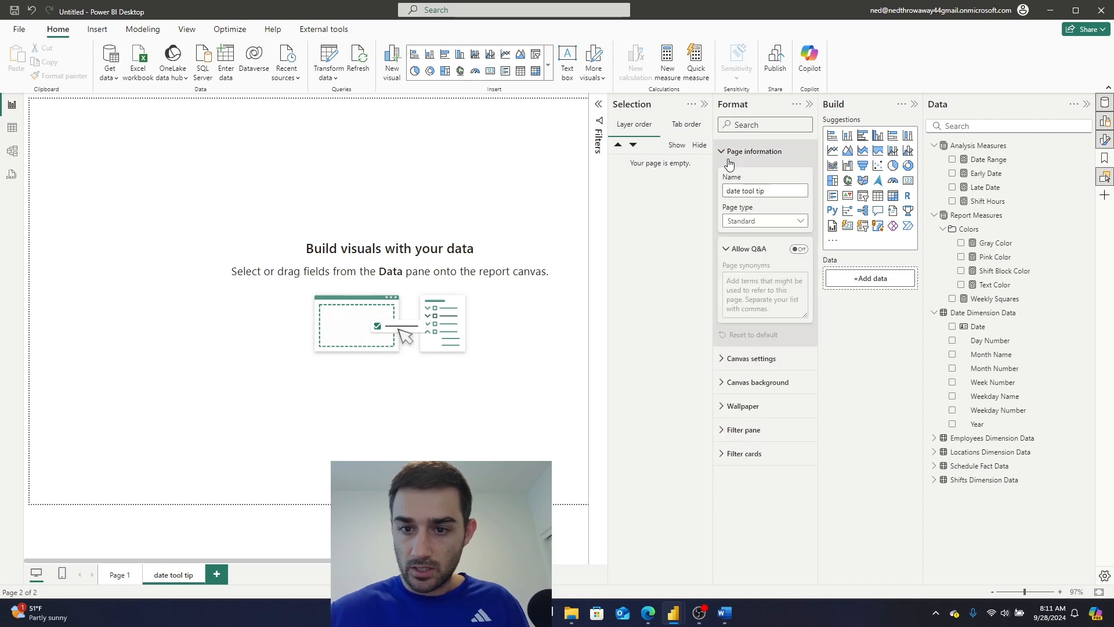
{"action": "left_click", "coordinate": [747, 220]}
{"action": "left_click", "coordinate": [742, 250]}
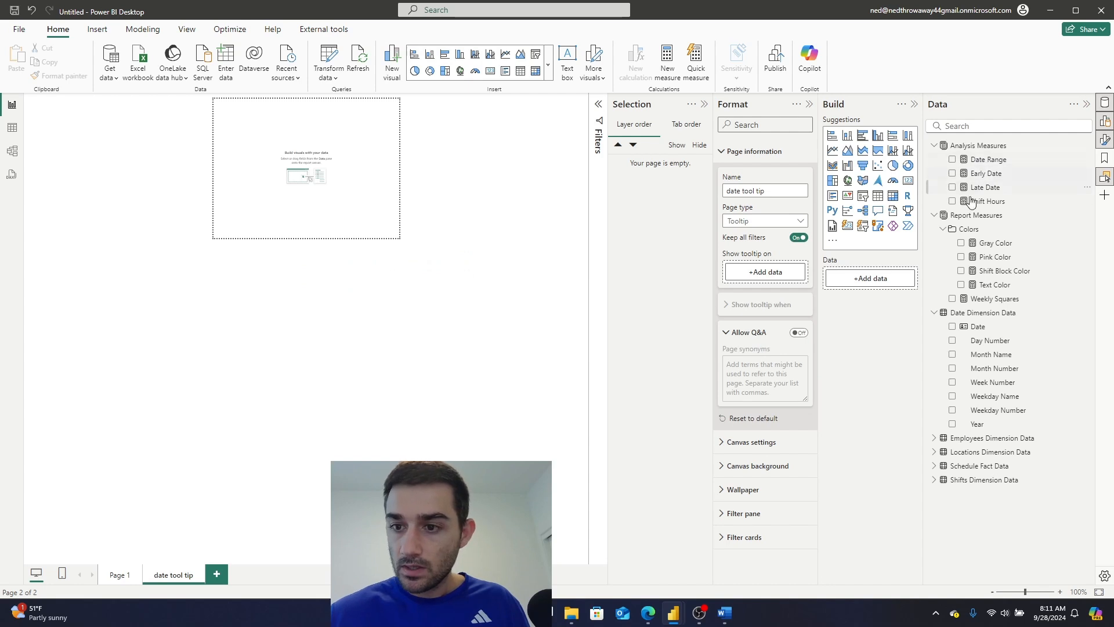
Show the tooltip on Week Number used as category, instead of on the Date Range measure.
{"action": "left_click_drag", "start_coordinate": [987, 160], "coordinate": [767, 273]}
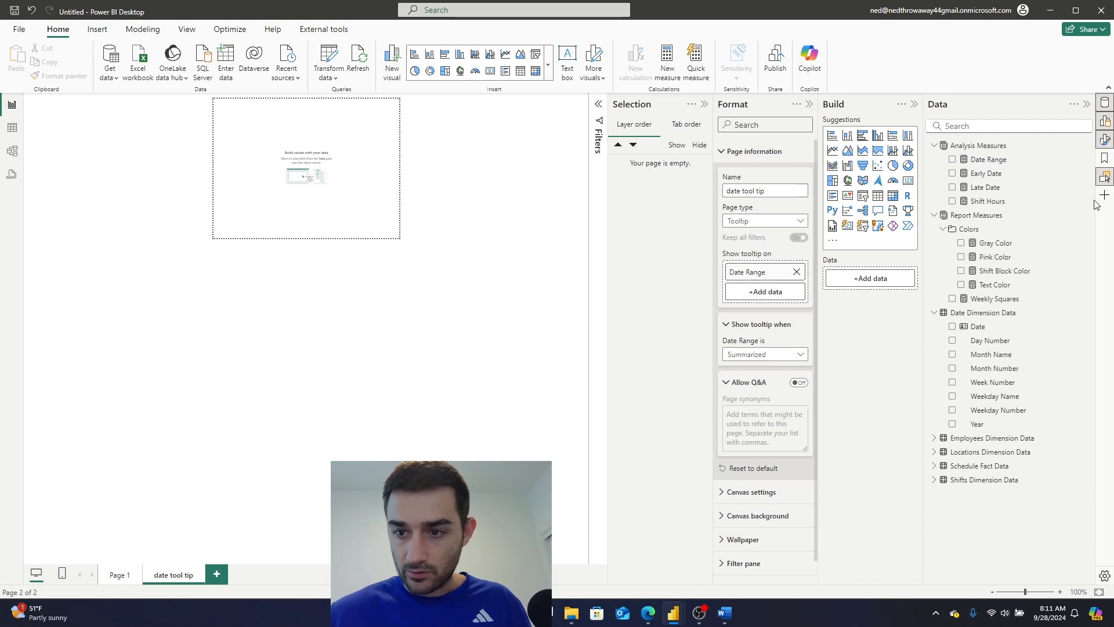
{"action": "left_click", "coordinate": [796, 271]}
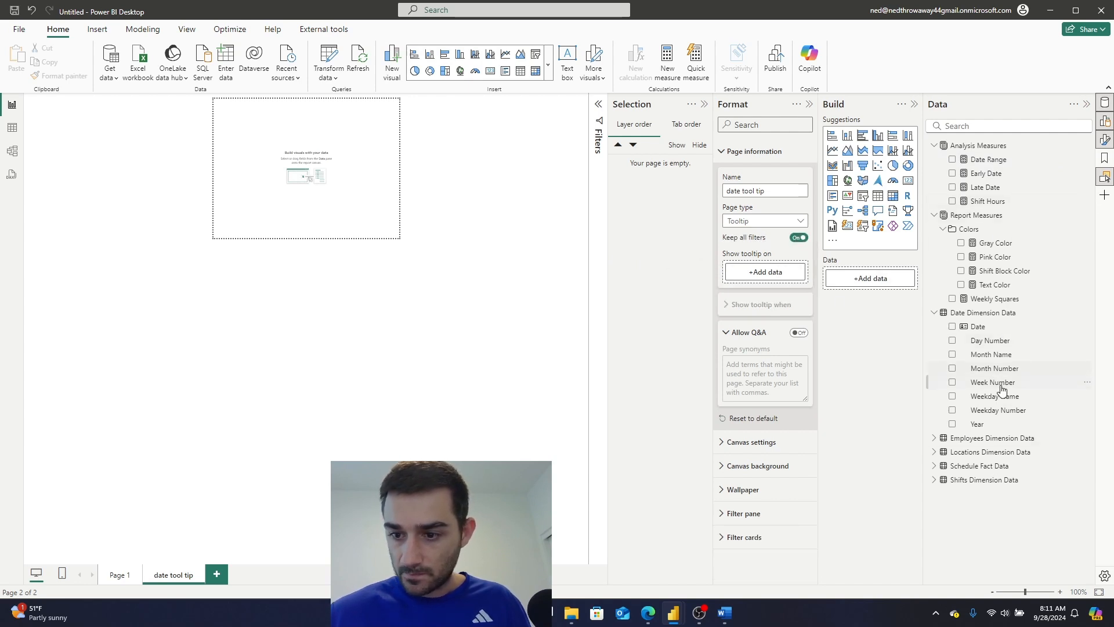
{"action": "left_click_drag", "start_coordinate": [996, 369], "coordinate": [791, 287]}
{"action": "left_click_drag", "start_coordinate": [998, 382], "coordinate": [774, 273]}
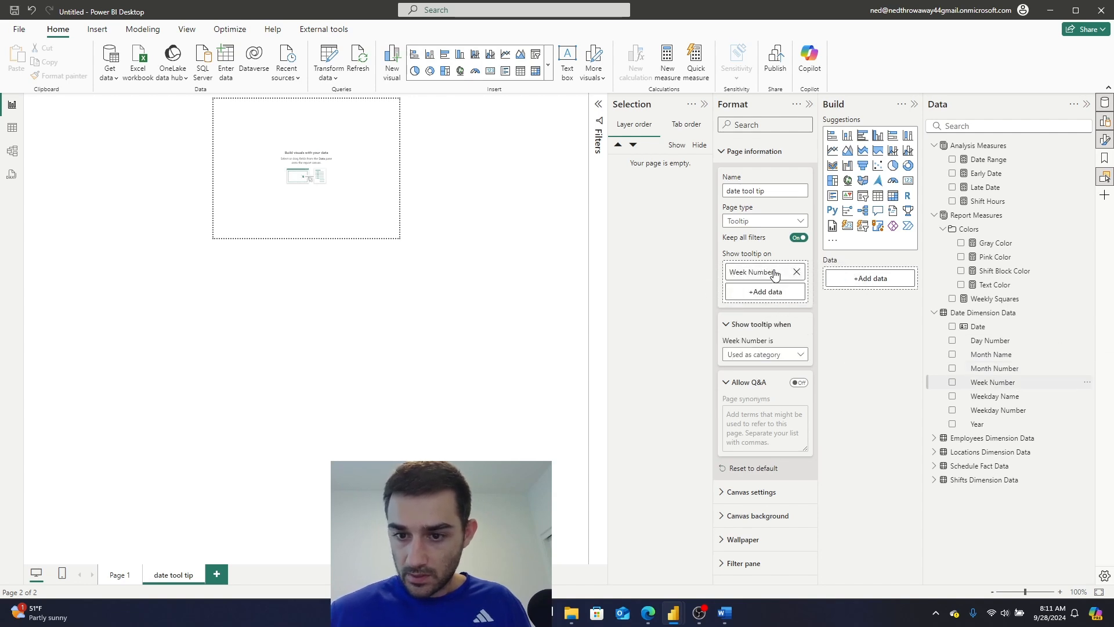
{"action": "left_click", "coordinate": [783, 357]}
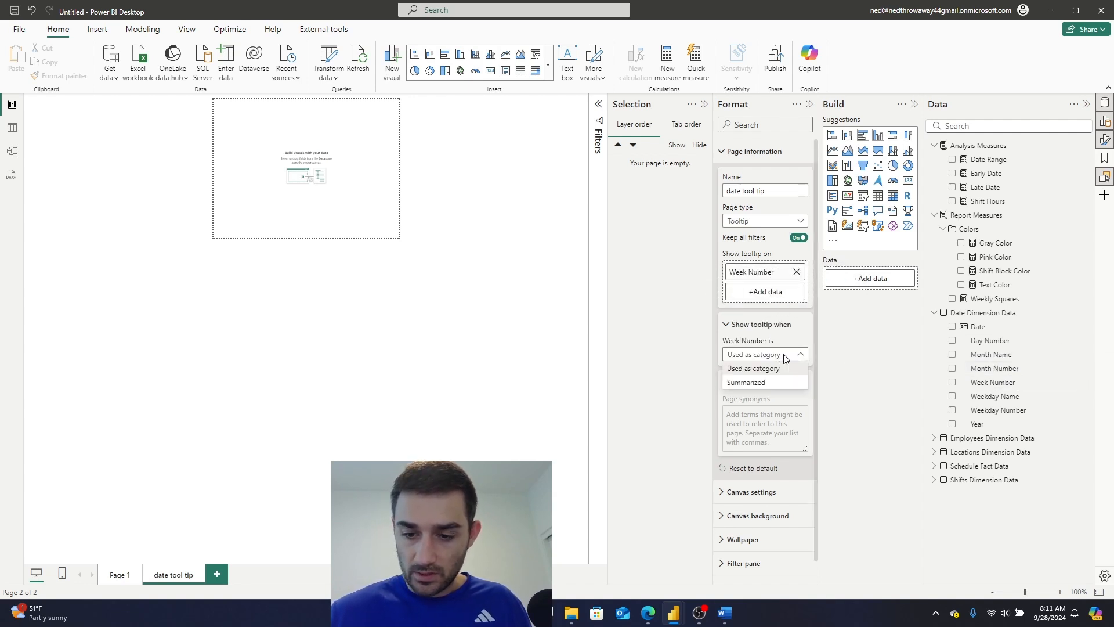
{"action": "left_click", "coordinate": [787, 356]}
{"action": "scroll", "coordinate": [775, 413], "scroll_direction": "down", "scroll_amount": 1}
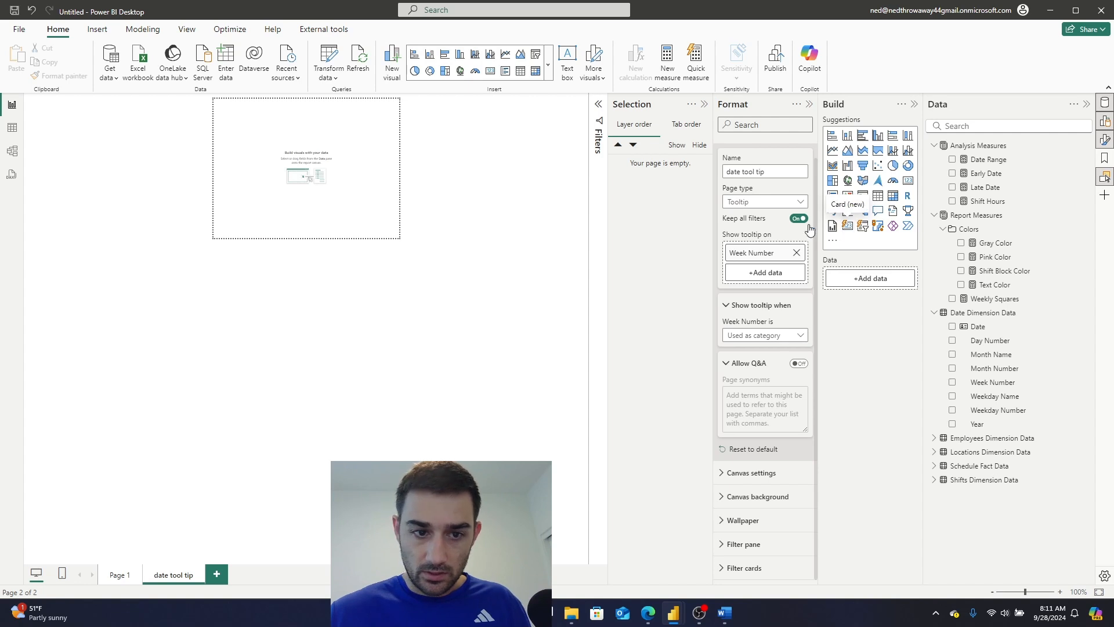
Add a Card (new) visual to the tooltip page and fill it with the Date Range measure.
{"action": "left_click", "coordinate": [848, 226]}
{"action": "left_click_drag", "start_coordinate": [288, 165], "coordinate": [286, 165]}
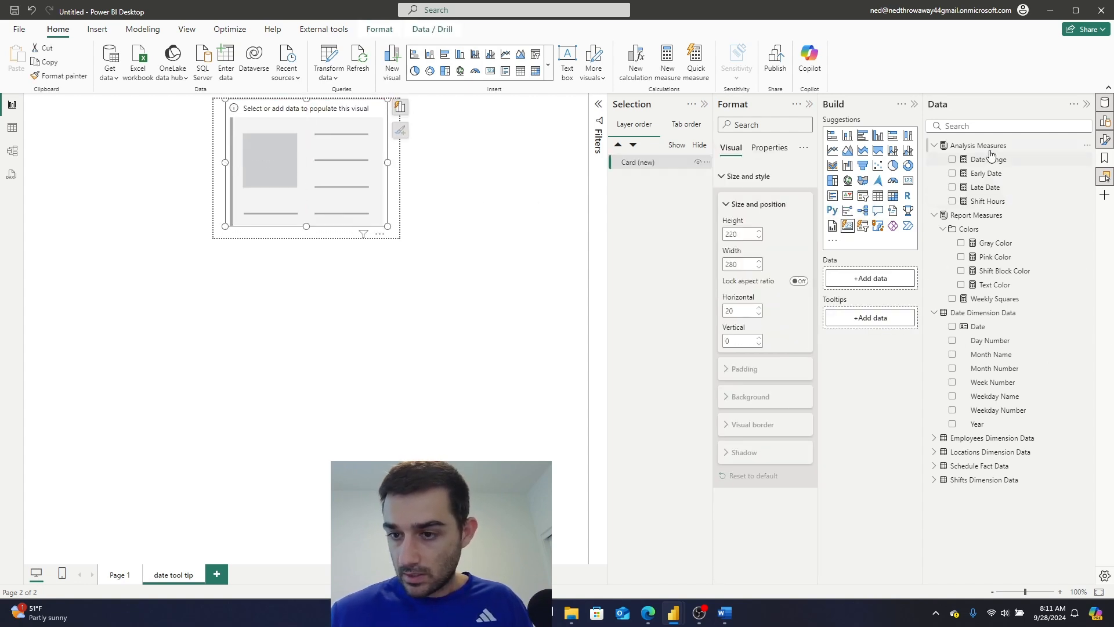
{"action": "left_click_drag", "start_coordinate": [990, 165], "coordinate": [880, 279]}
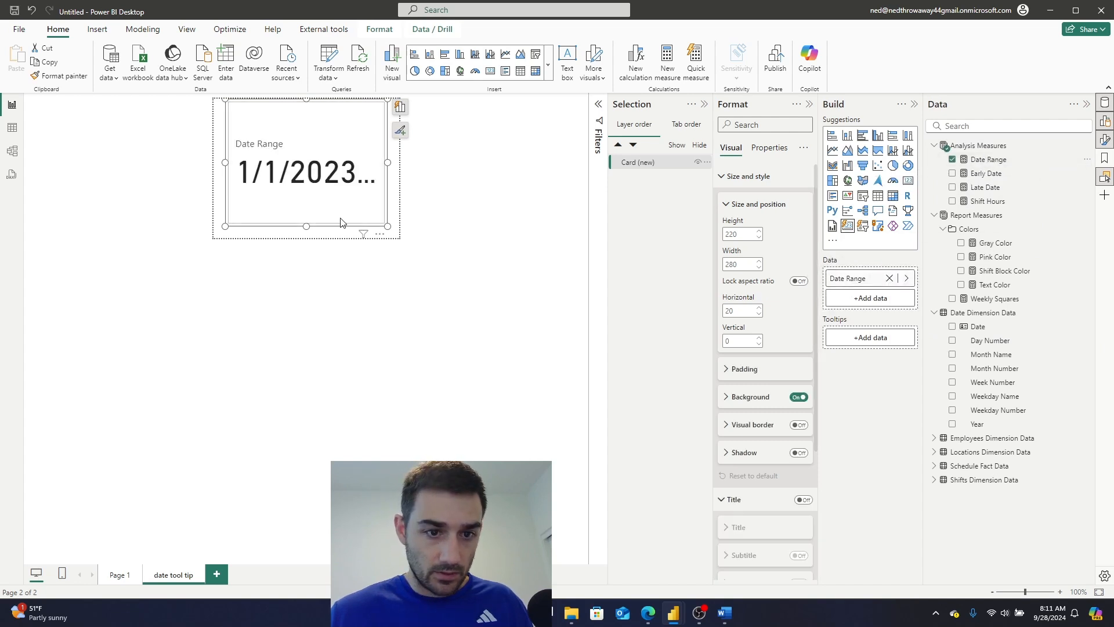
Set the card's callout value font size to 18 and shorten the card to fit its text.
{"action": "left_click", "coordinate": [810, 125]}
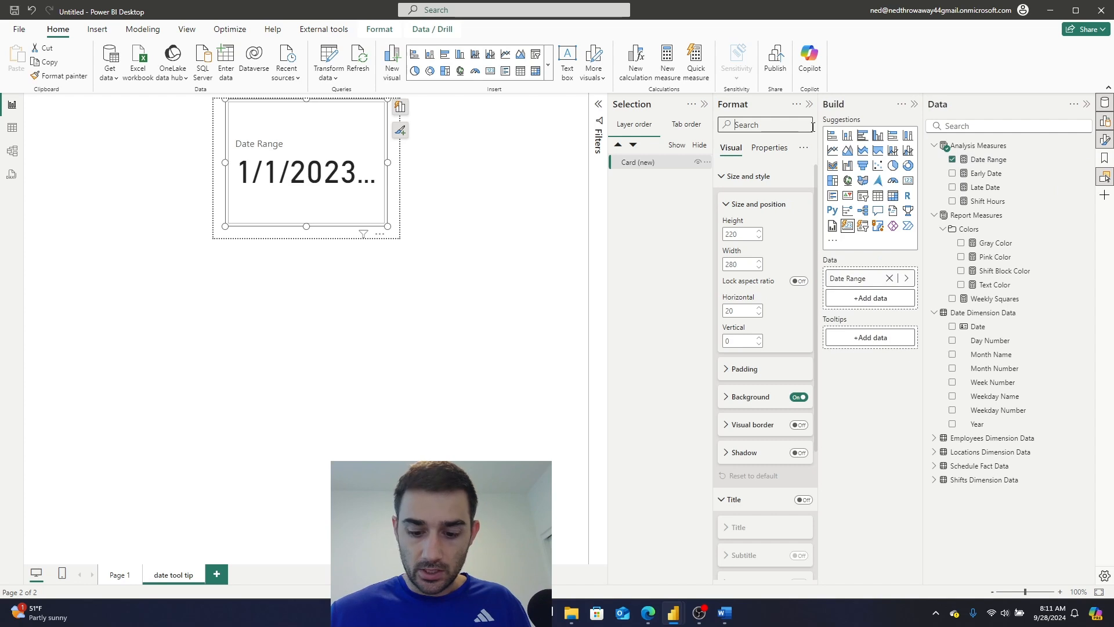
{"action": "type", "text": "value"}
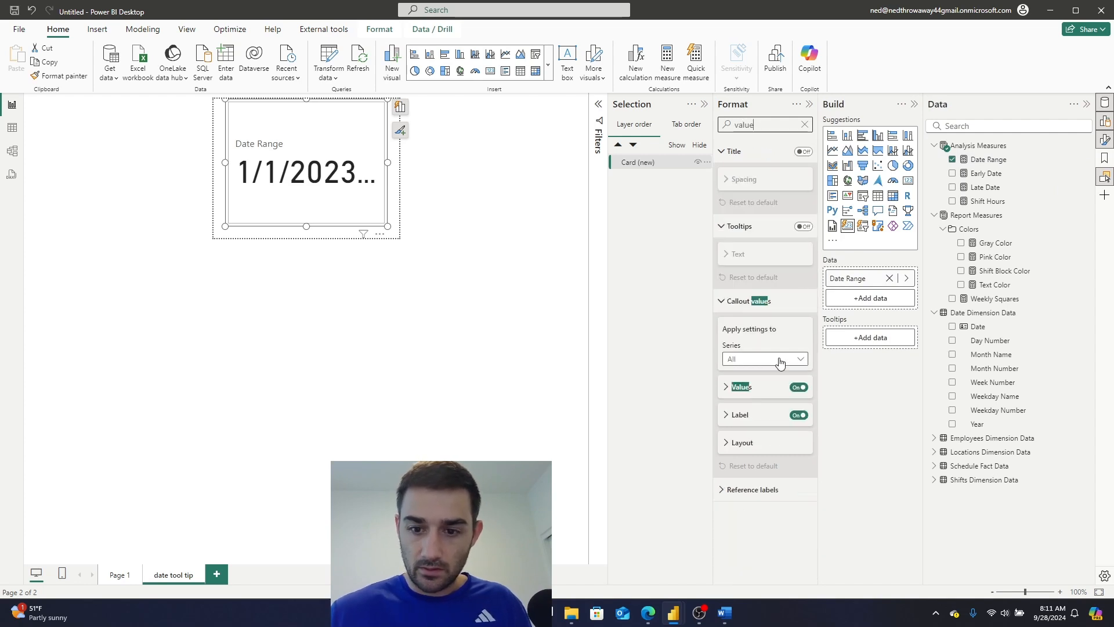
{"action": "left_click", "coordinate": [725, 386]}
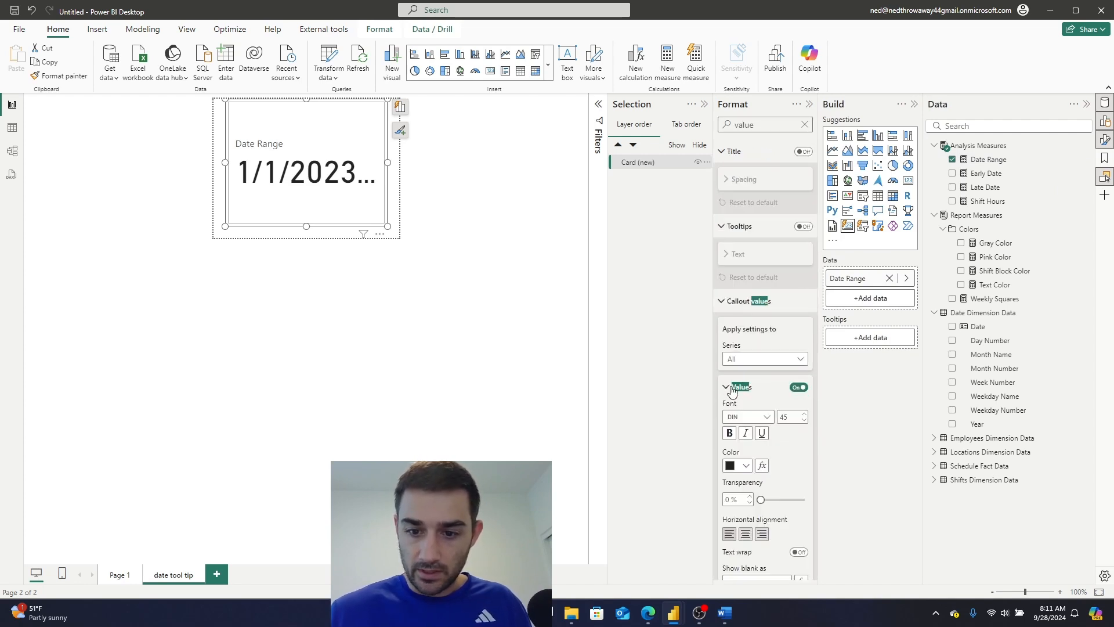
{"action": "left_click", "coordinate": [804, 420]}
{"action": "left_click", "coordinate": [803, 420]}
{"action": "left_click", "coordinate": [803, 420]}
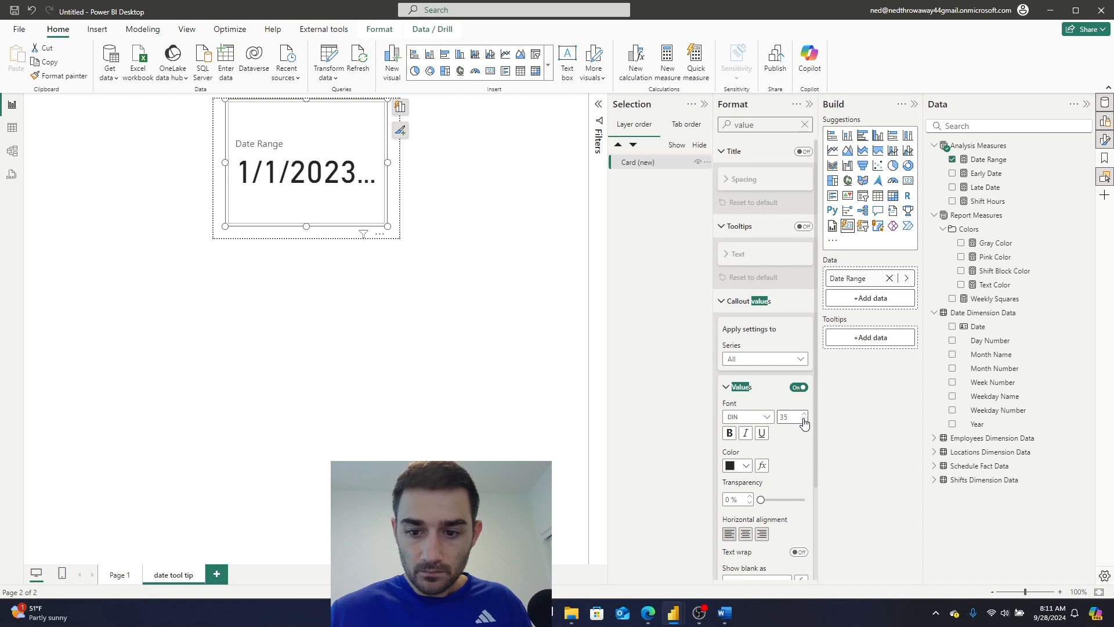
{"action": "left_click", "coordinate": [804, 420]}
{"action": "left_click", "coordinate": [804, 420]}
{"action": "left_click", "coordinate": [804, 420]}
{"action": "left_click", "coordinate": [804, 420]}
{"action": "left_click", "coordinate": [804, 420]}
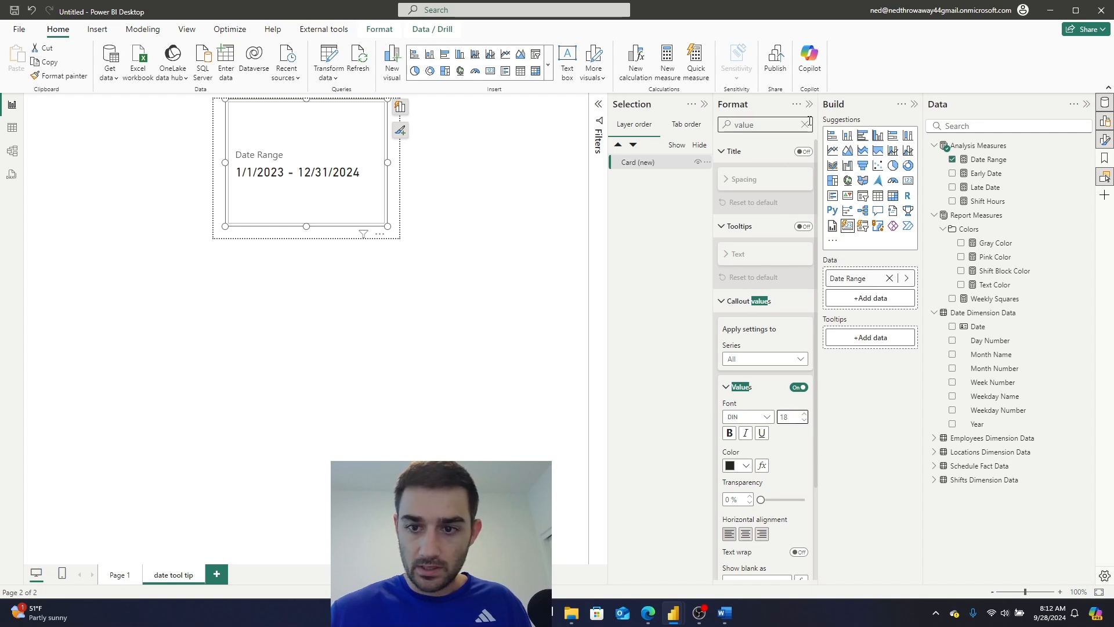
{"action": "left_click_drag", "start_coordinate": [306, 226], "coordinate": [311, 155]}
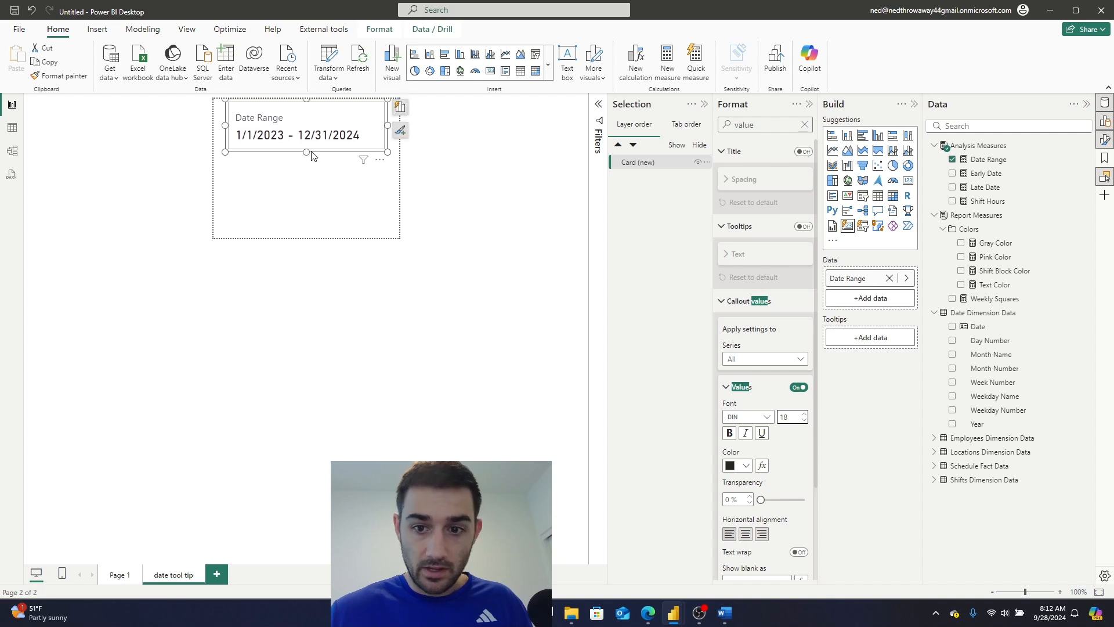
{"action": "left_click", "coordinate": [261, 384]}
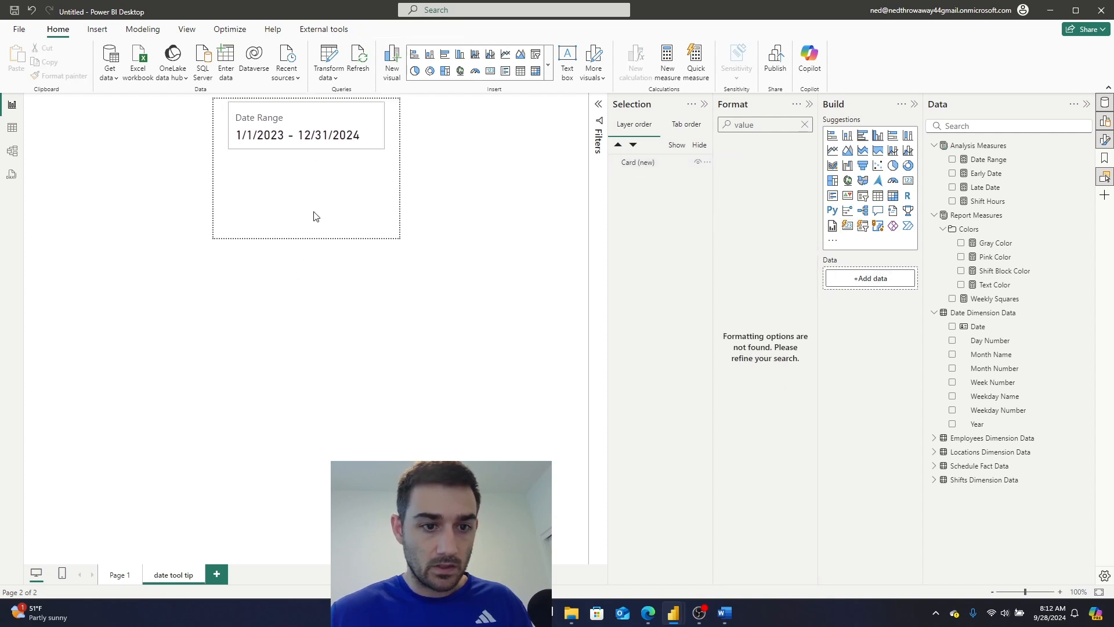
{"action": "left_click", "coordinate": [805, 124]}
{"action": "type", "text": "b"}
{"action": "key", "text": "BackSpace"}
{"action": "type", "text": "size"}
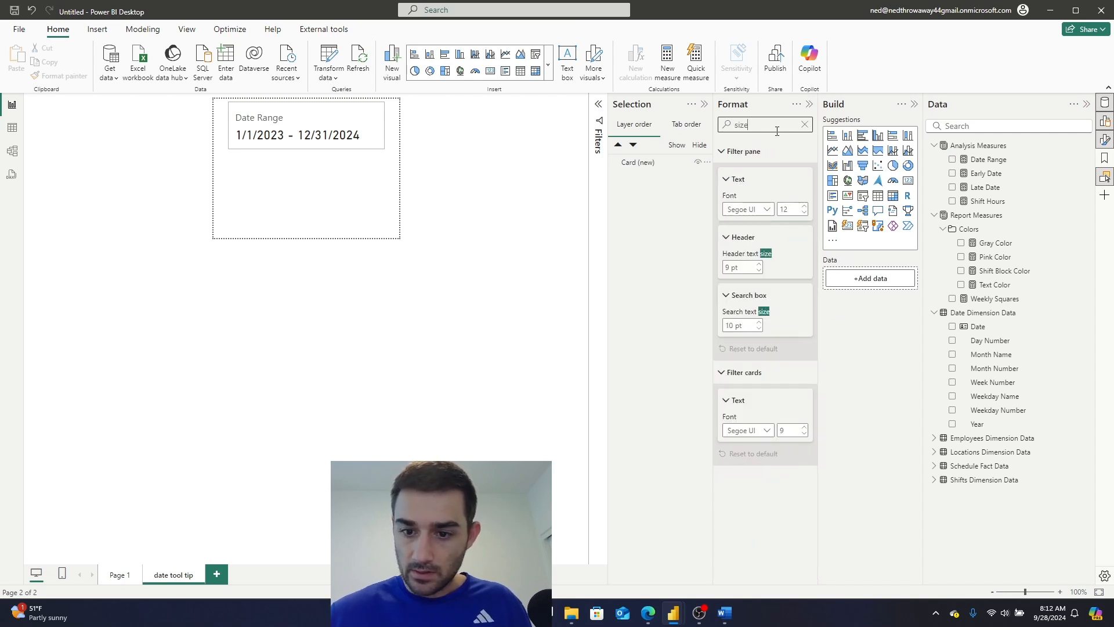
{"action": "left_click", "coordinate": [804, 125]}
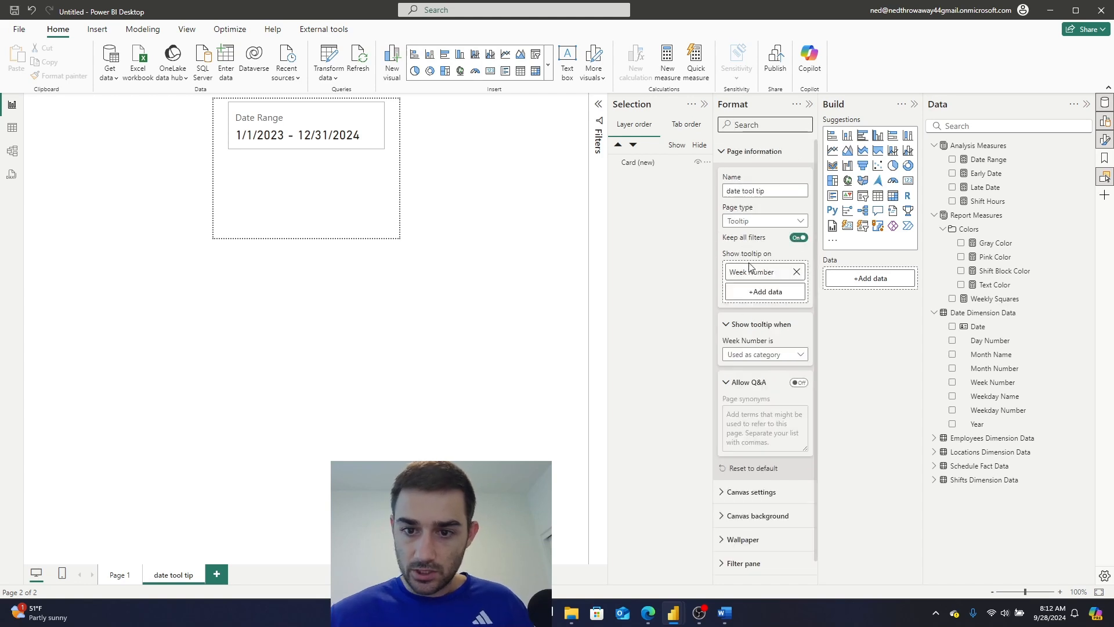
Set the tooltip page's canvas type to Custom and its height to 100 px.
{"action": "scroll", "coordinate": [753, 268], "scroll_direction": "down", "scroll_amount": 1}
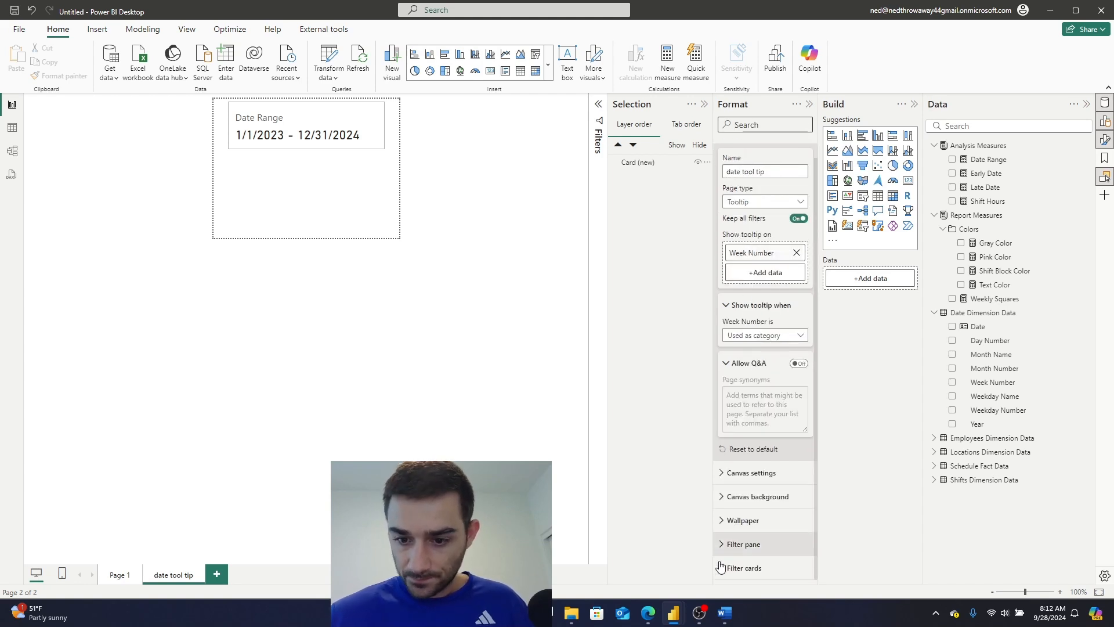
{"action": "left_click", "coordinate": [722, 473]}
{"action": "scroll", "coordinate": [770, 514], "scroll_direction": "down", "scroll_amount": 3}
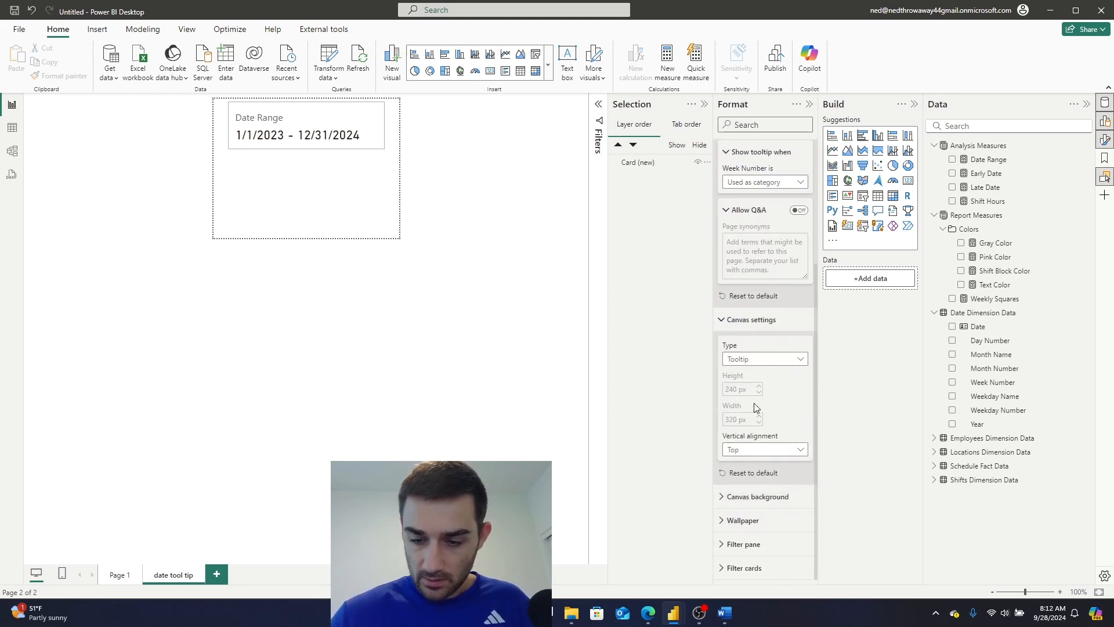
{"action": "left_click", "coordinate": [759, 367]}
{"action": "left_click", "coordinate": [758, 428]}
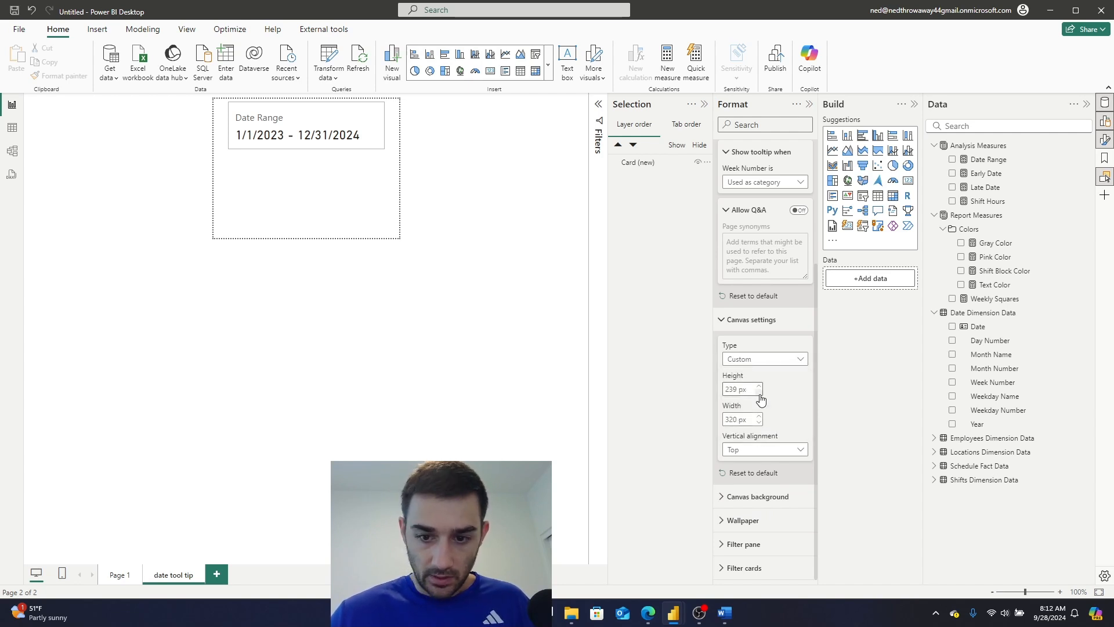
{"action": "left_click", "coordinate": [759, 394]}
{"action": "left_click", "coordinate": [759, 394]}
{"action": "left_click", "coordinate": [758, 394]}
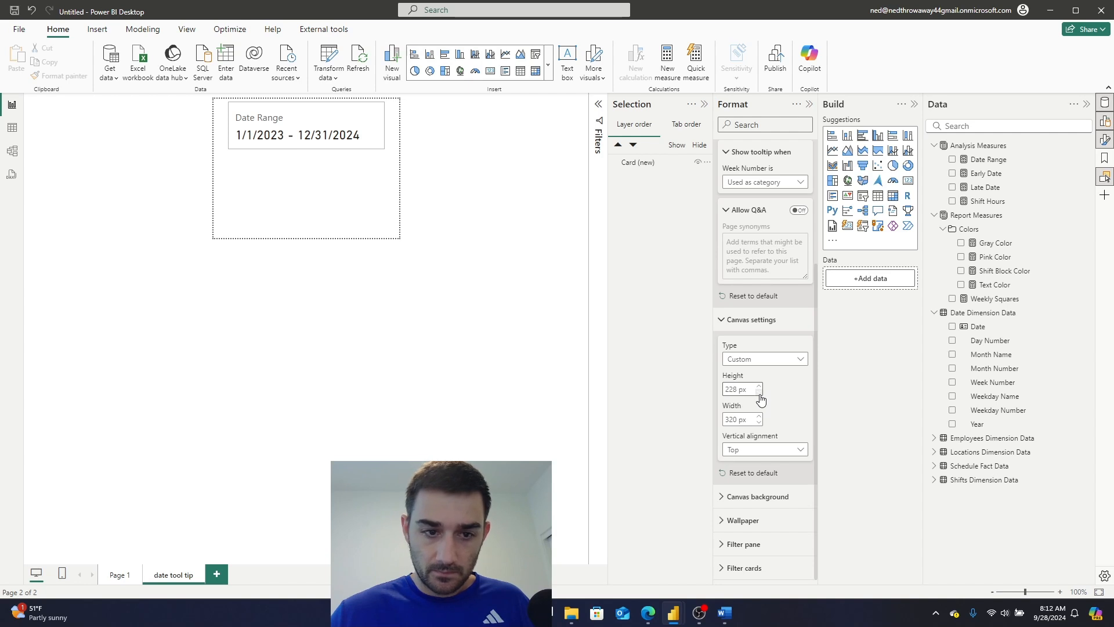
{"action": "mouse_move", "coordinate": [737, 390]}
{"action": "left_mouse_down"}
{"action": "mouse_move", "coordinate": [724, 389]}
{"action": "mouse_move", "coordinate": [735, 392]}
{"action": "left_mouse_up"}
{"action": "type", "text": "15"}
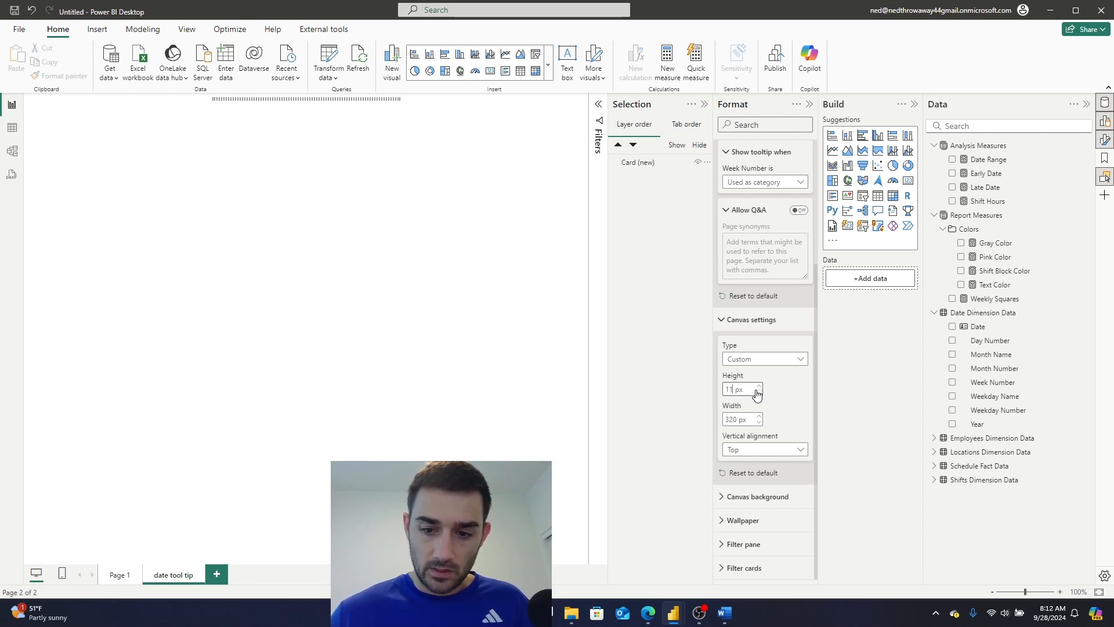
{"action": "key", "text": "BackSpace"}
{"action": "key", "text": "BackSpace"}
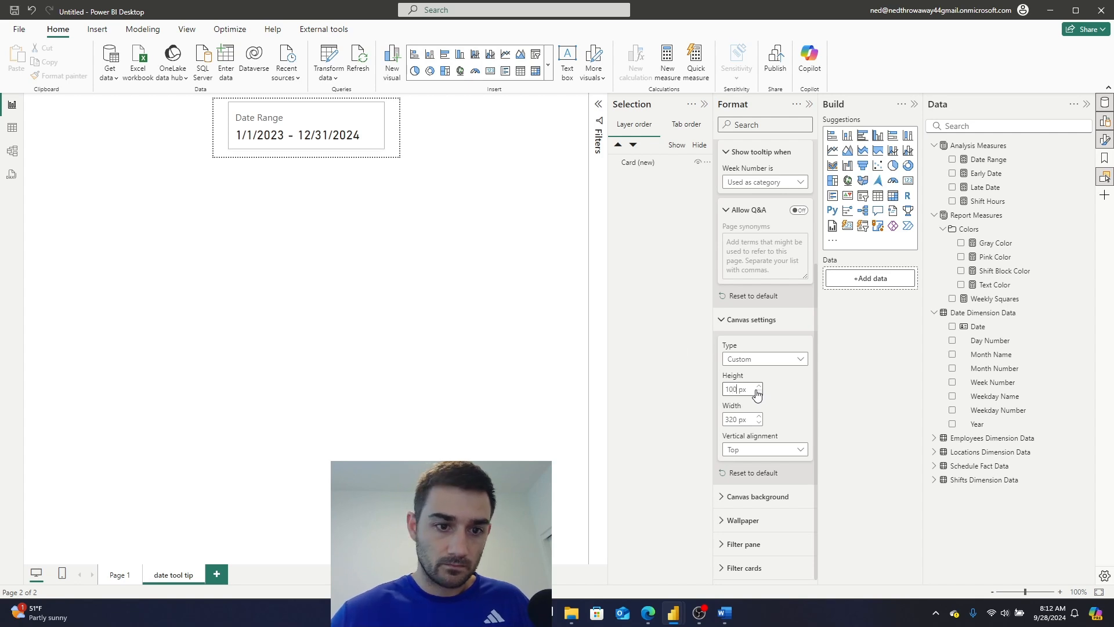
Set the tooltip page's canvas width to 300 px and reposition the card so it sits centered on the canvas.
{"action": "left_click", "coordinate": [284, 134]}
{"action": "left_click_drag", "start_coordinate": [312, 128], "coordinate": [311, 129]}
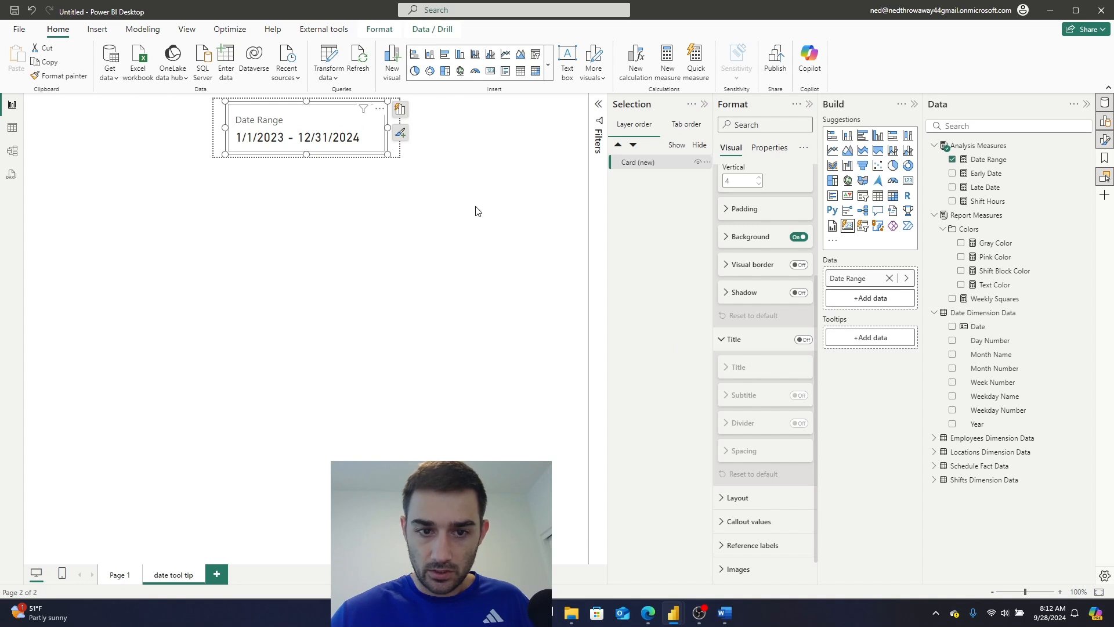
{"action": "left_click", "coordinate": [446, 209]}
{"action": "scroll", "coordinate": [766, 436], "scroll_direction": "down", "scroll_amount": 3}
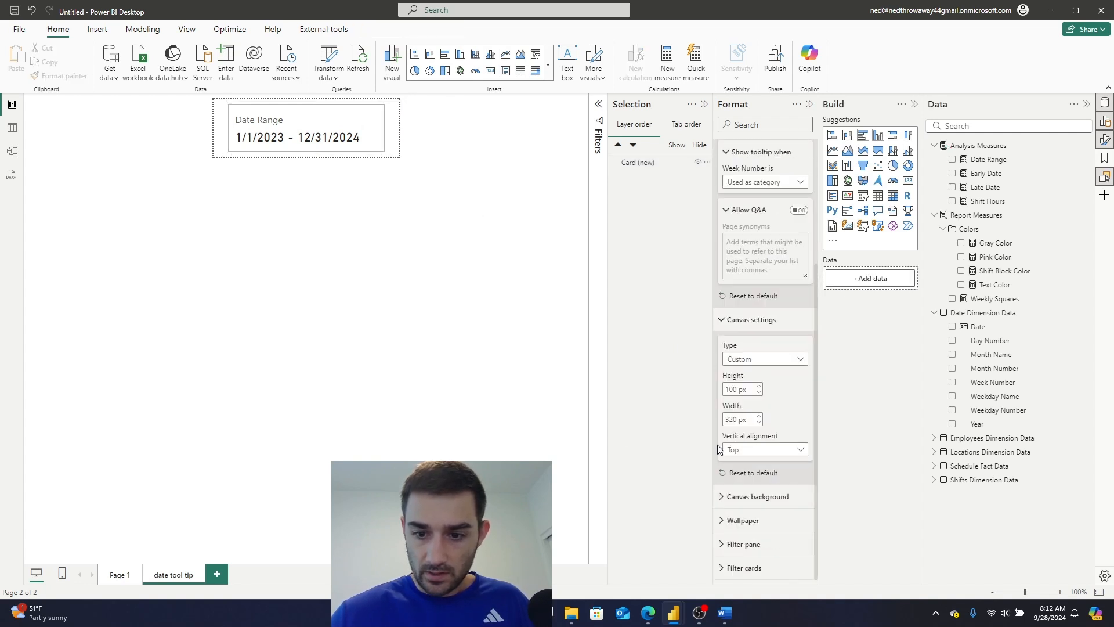
{"action": "left_click", "coordinate": [760, 422]}
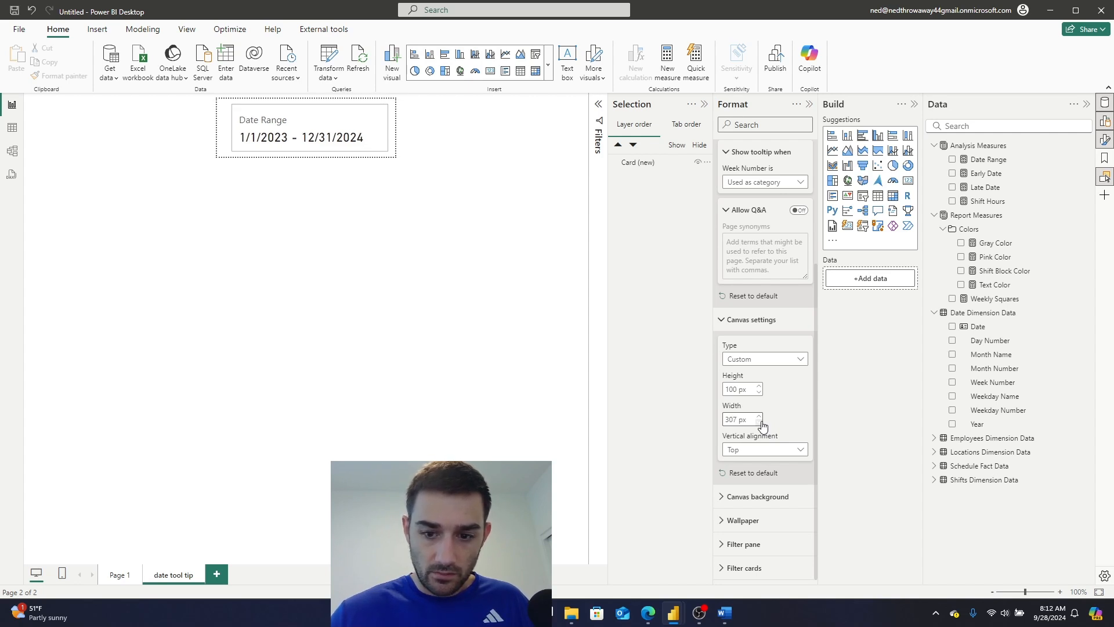
{"action": "left_click", "coordinate": [761, 423]}
{"action": "left_click", "coordinate": [760, 423]}
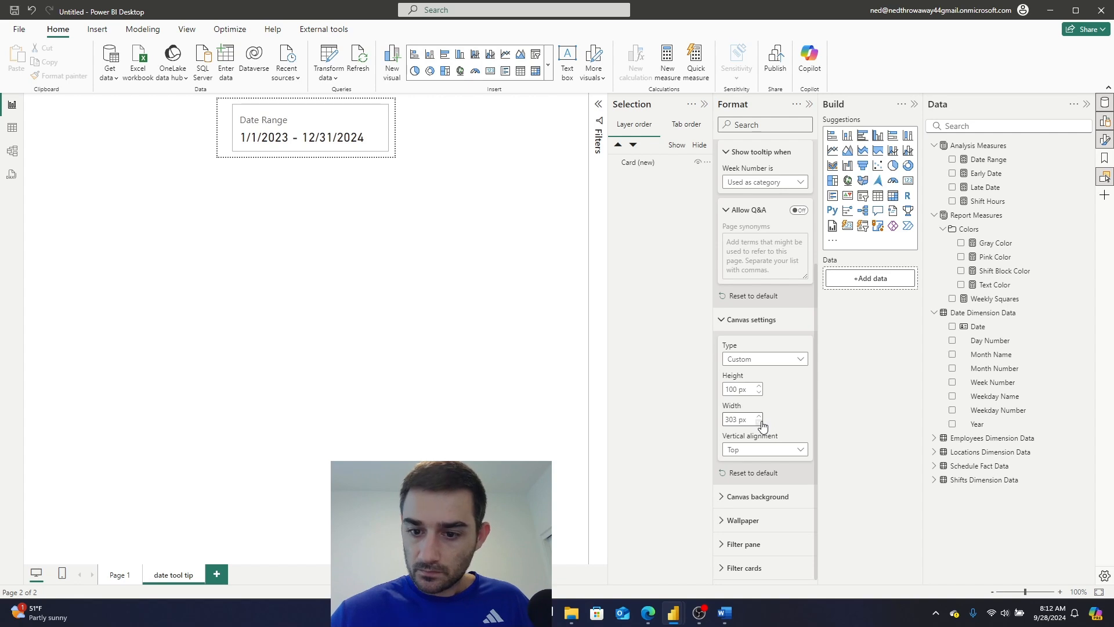
{"action": "left_click", "coordinate": [761, 422]}
{"action": "left_click", "coordinate": [761, 423]}
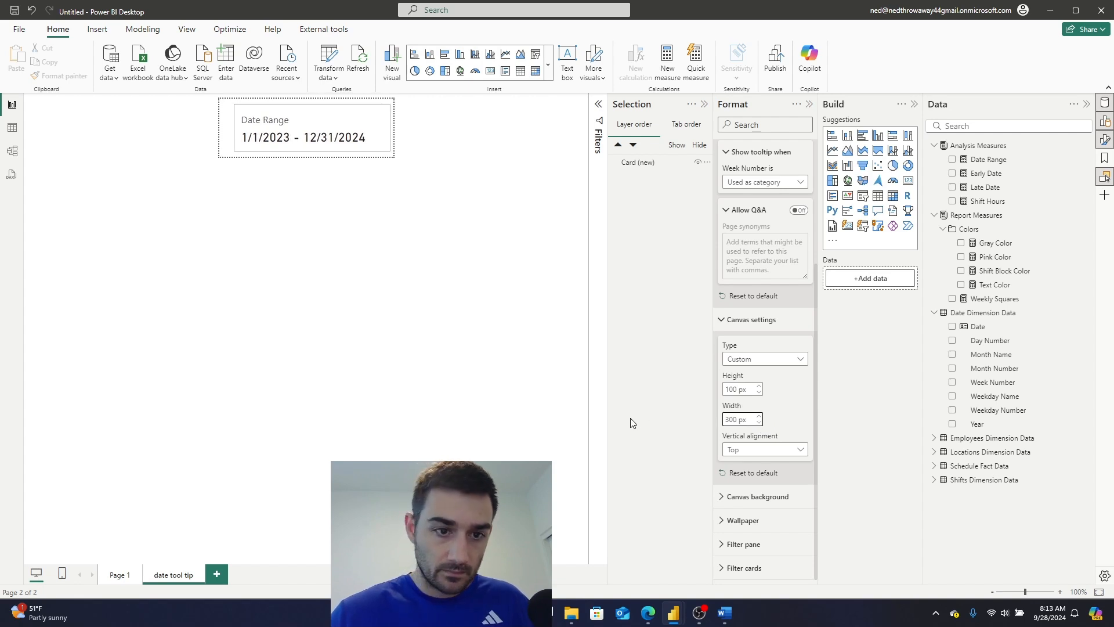
{"action": "left_click", "coordinate": [324, 123]}
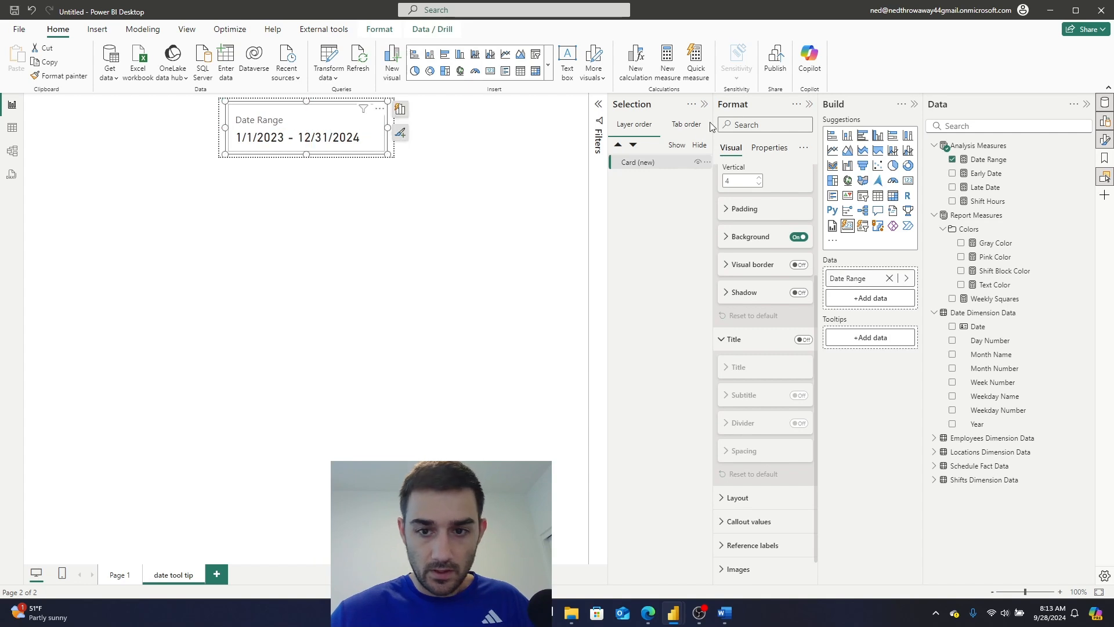
Turn off the card border of the Date Range card on the tooltip page.
{"action": "left_click", "coordinate": [780, 125]}
{"action": "type", "text": "border"}
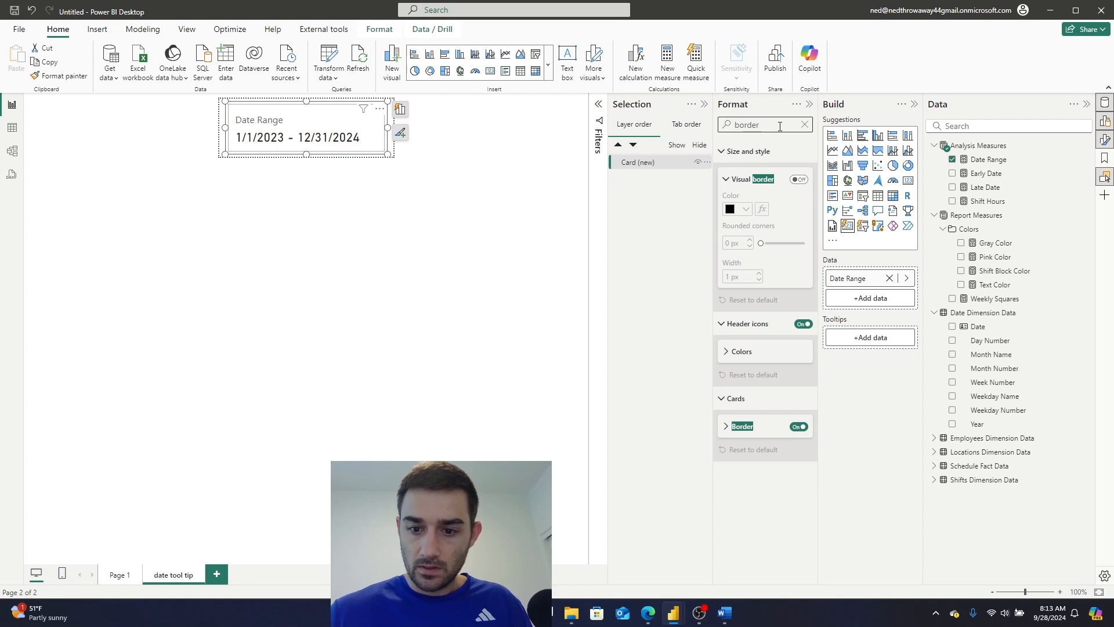
{"action": "left_click", "coordinate": [795, 427]}
{"action": "left_click", "coordinate": [206, 387]}
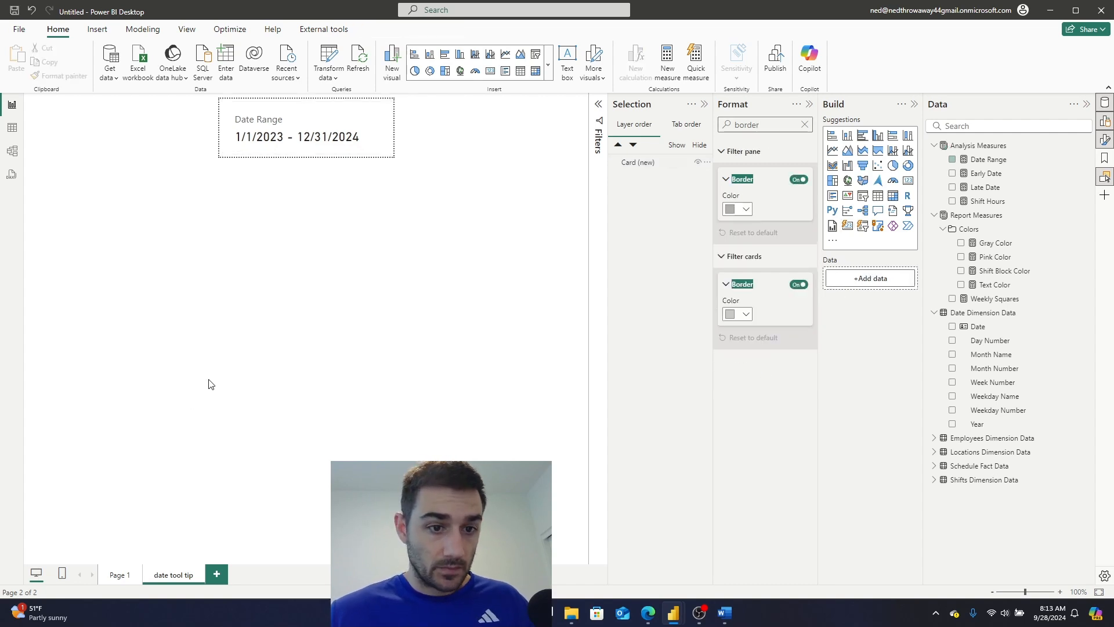
Hide the date tool tip page and return to Page 1.
{"action": "right_click", "coordinate": [167, 573]}
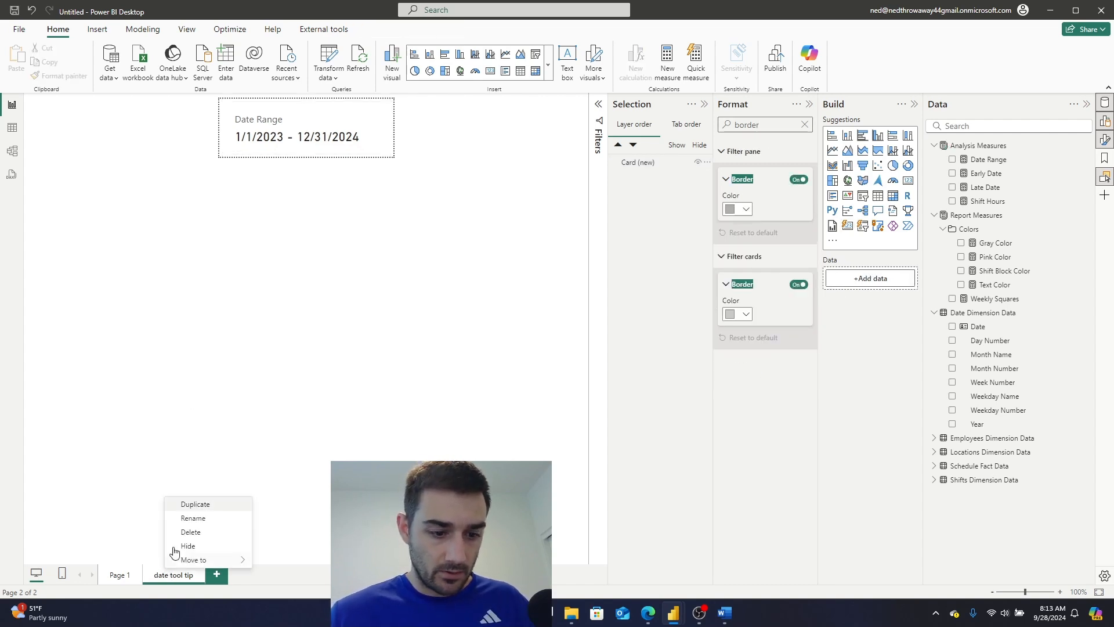
{"action": "left_click", "coordinate": [187, 545]}
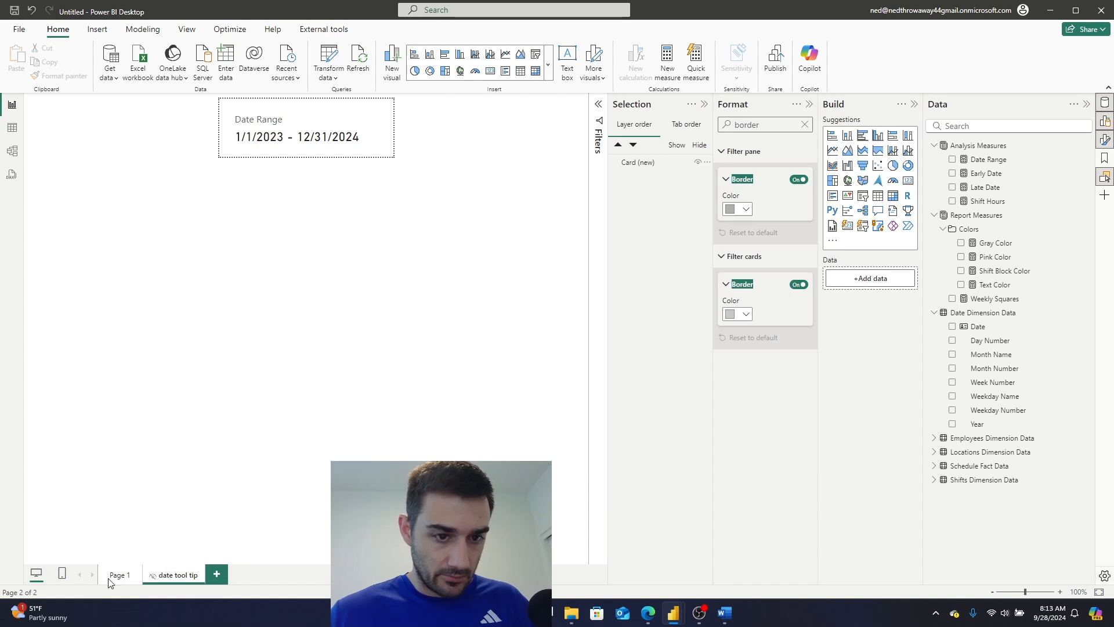
{"action": "left_click", "coordinate": [118, 575]}
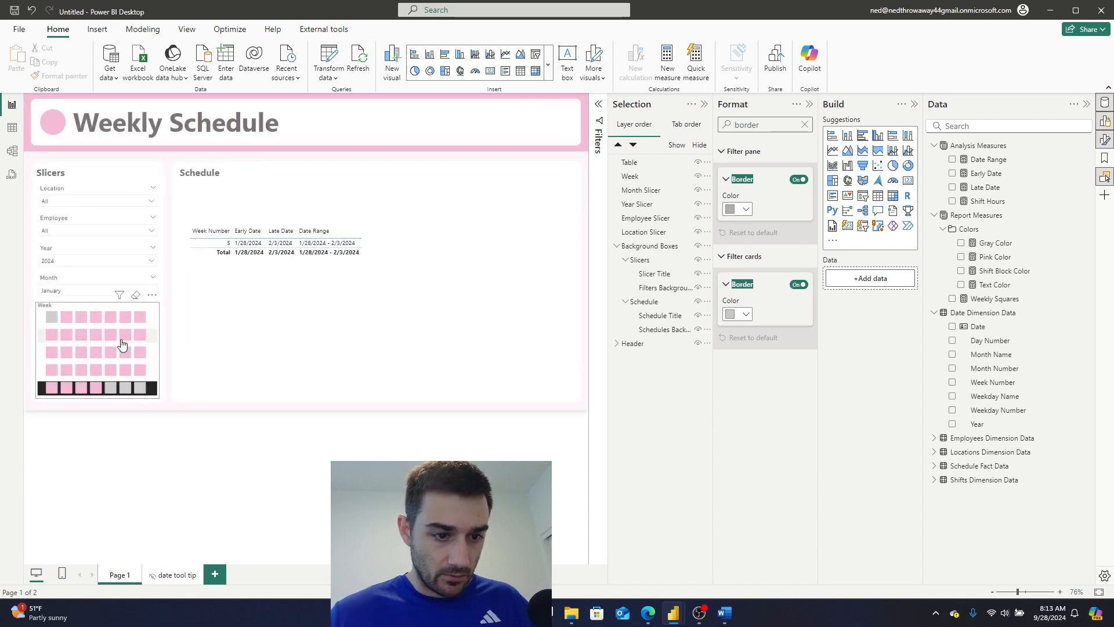
{"action": "left_click", "coordinate": [805, 125]}
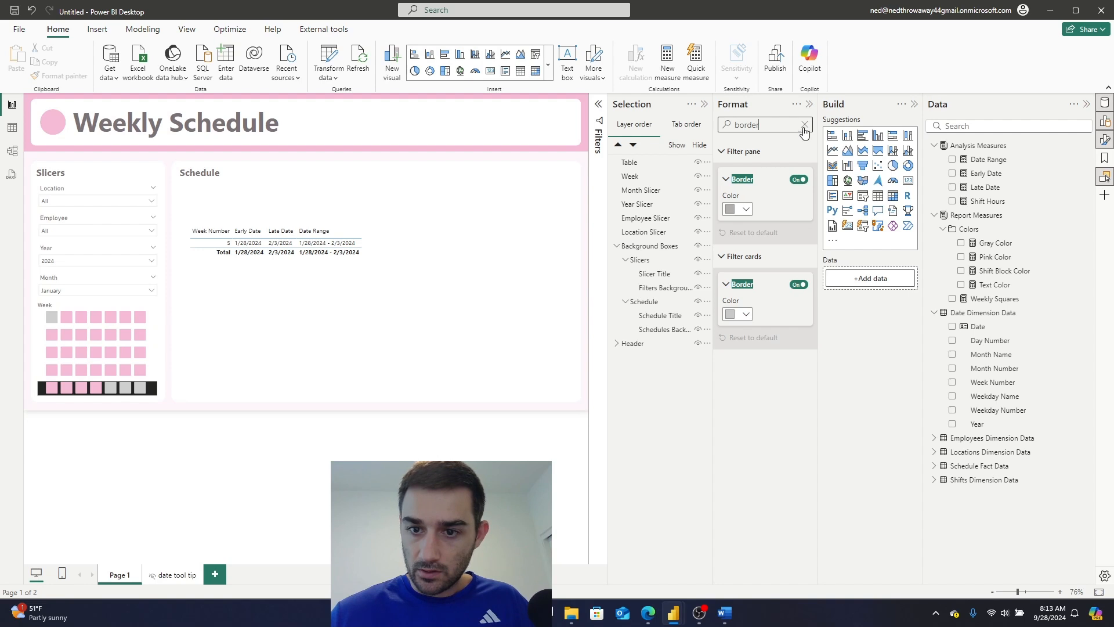
{"action": "type", "text": "too"}
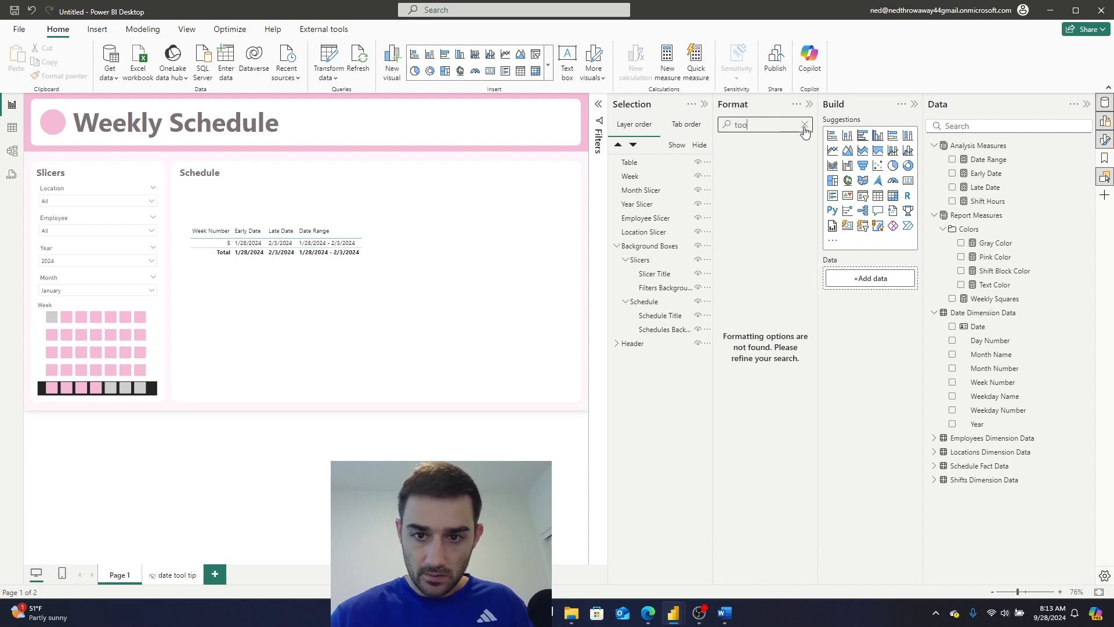
{"action": "left_click", "coordinate": [805, 125]}
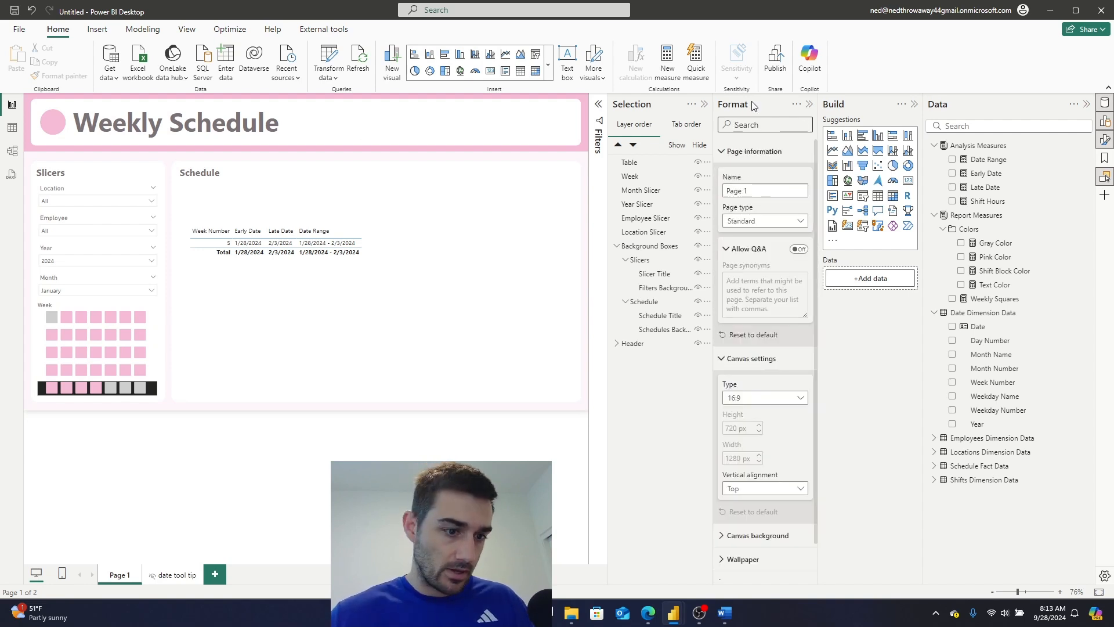
Select the first week in the Week slicer and turn on tooltips for that slicer.
{"action": "left_click", "coordinate": [154, 317]}
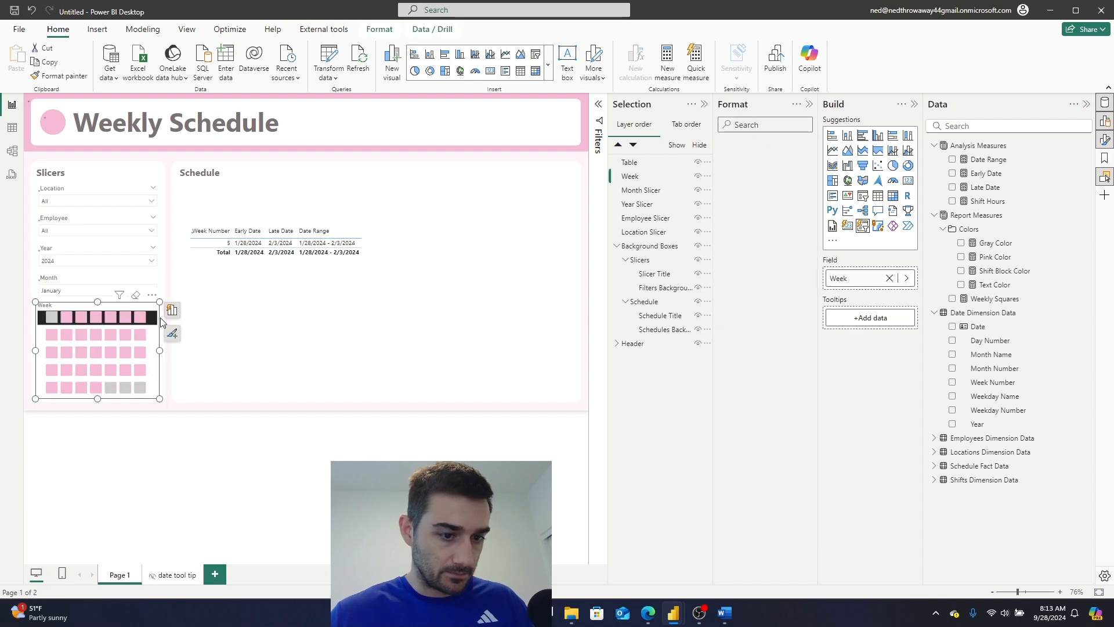
{"action": "left_click", "coordinate": [765, 126]}
{"action": "type", "text": "t"}
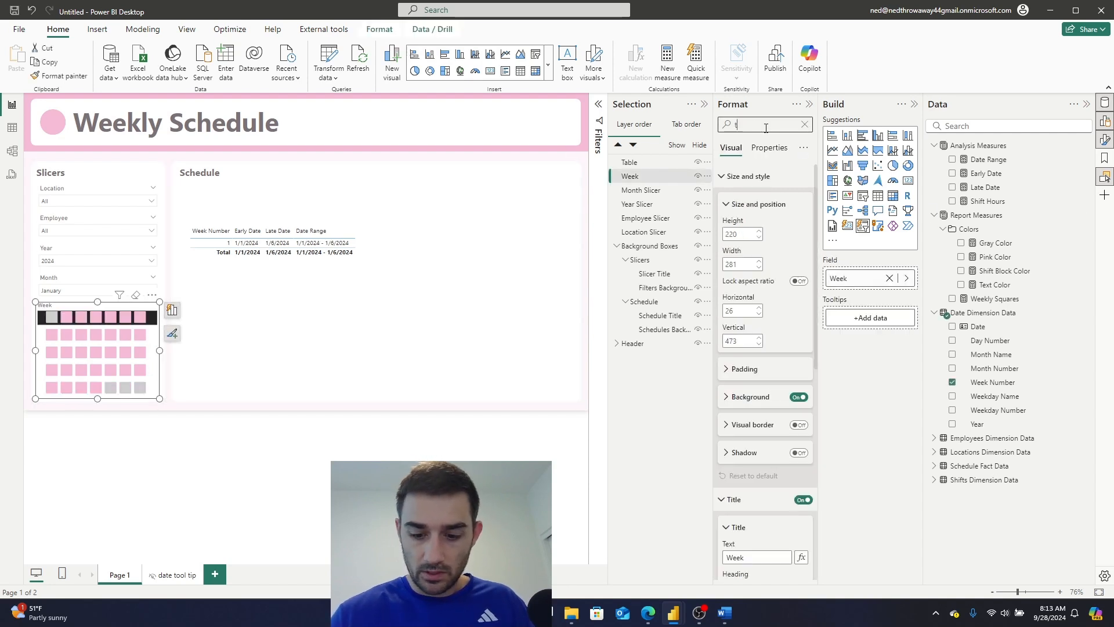
{"action": "type", "text": "ool"}
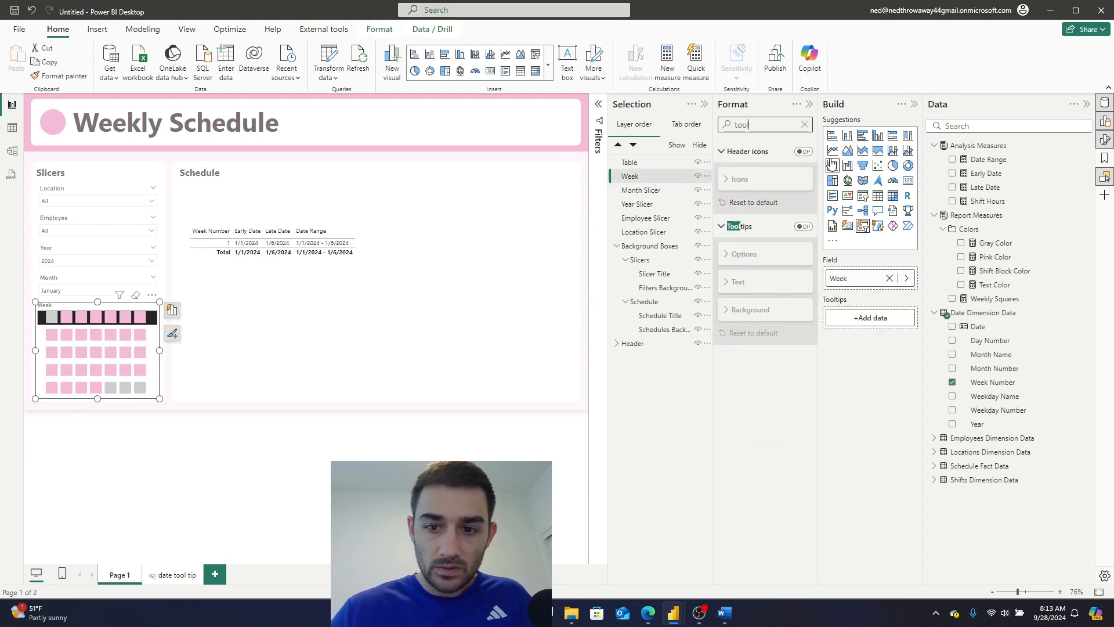
{"action": "left_click", "coordinate": [803, 226]}
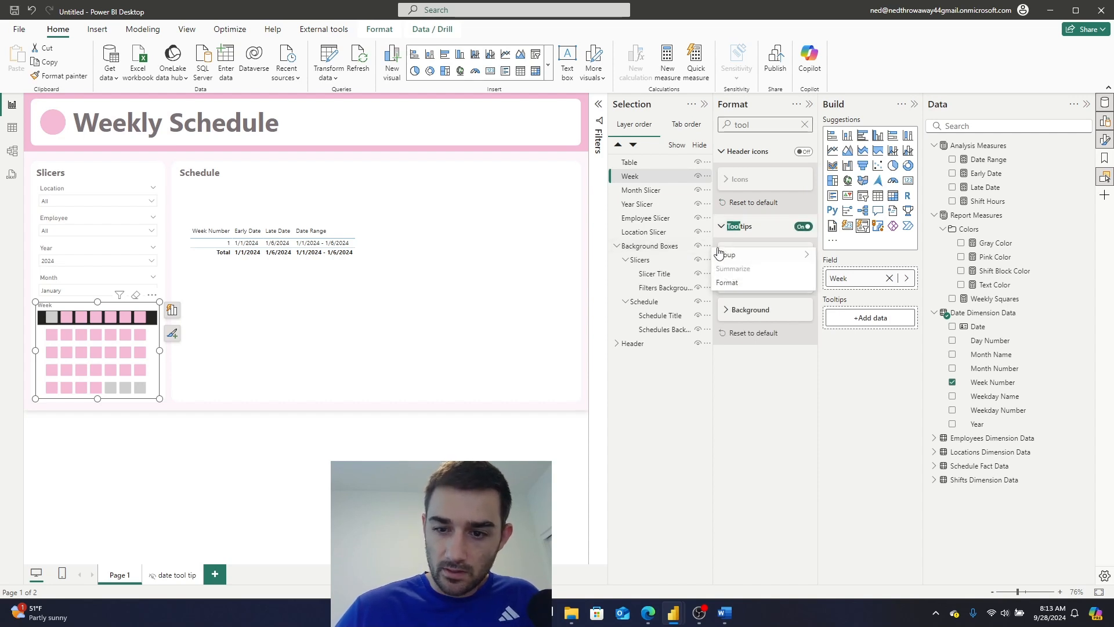
Set the Week slicer's Report page tooltip to the date tool tip page and preview it over the week rows.
{"action": "left_click", "coordinate": [746, 227]}
{"action": "left_click", "coordinate": [762, 227]}
{"action": "left_click", "coordinate": [732, 254]}
{"action": "left_click", "coordinate": [741, 342]}
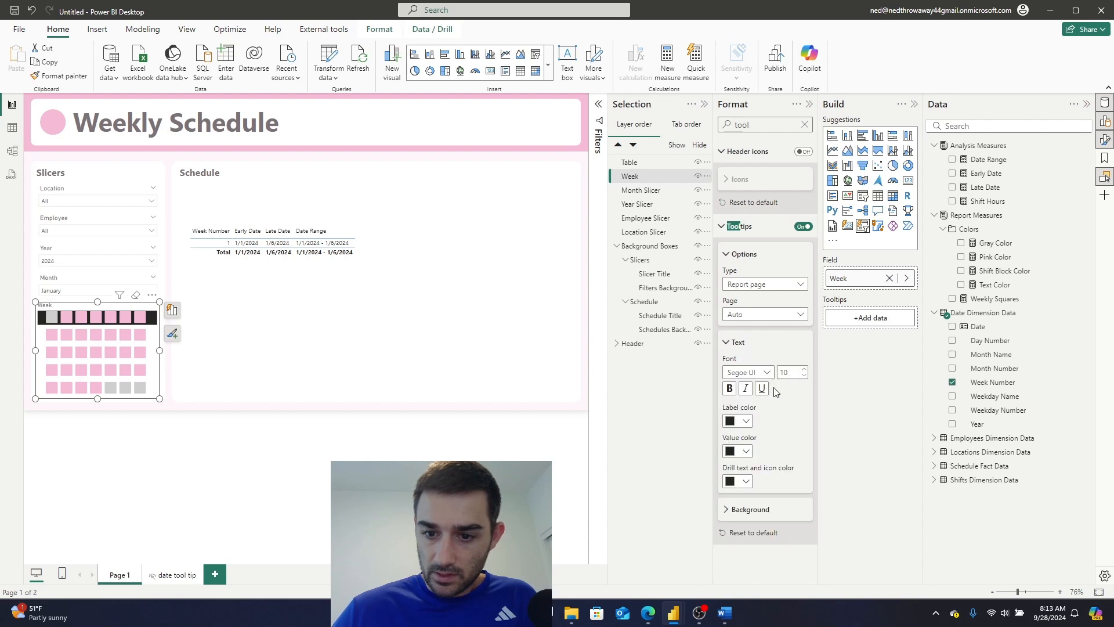
{"action": "left_click", "coordinate": [778, 284]}
{"action": "left_click", "coordinate": [773, 313]}
{"action": "left_click", "coordinate": [773, 316]}
{"action": "left_click", "coordinate": [763, 344]}
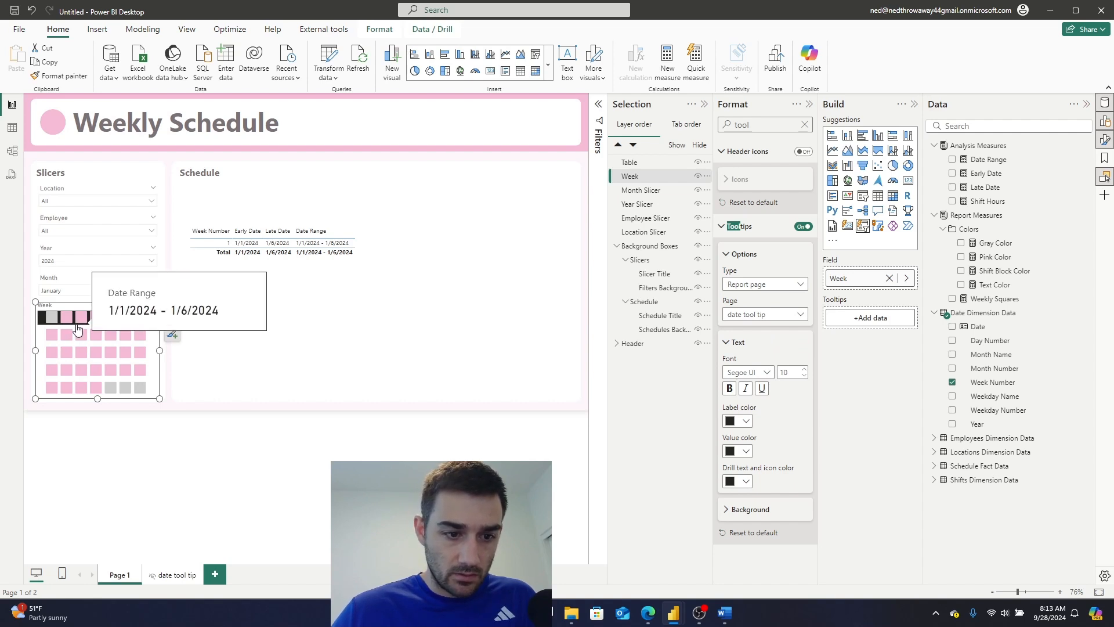
{"action": "mouse_move", "coordinate": [100, 361]}
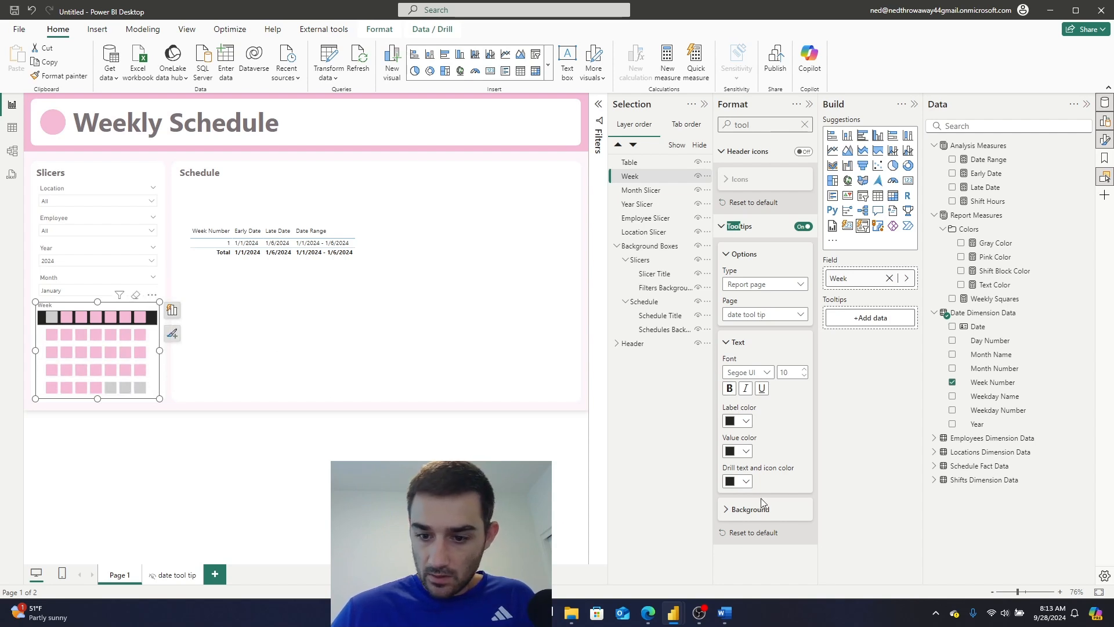
Set the Week slicer's tooltip background transparency to 100% and clear the formatting search.
{"action": "left_click", "coordinate": [729, 511]}
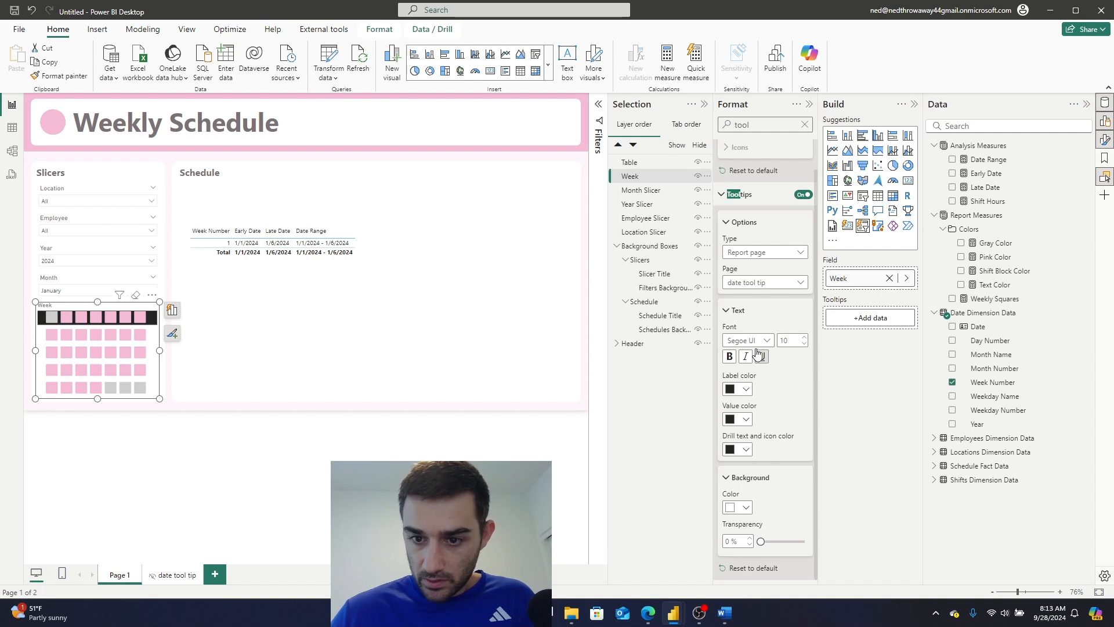
{"action": "left_click_drag", "start_coordinate": [761, 542], "coordinate": [824, 549]}
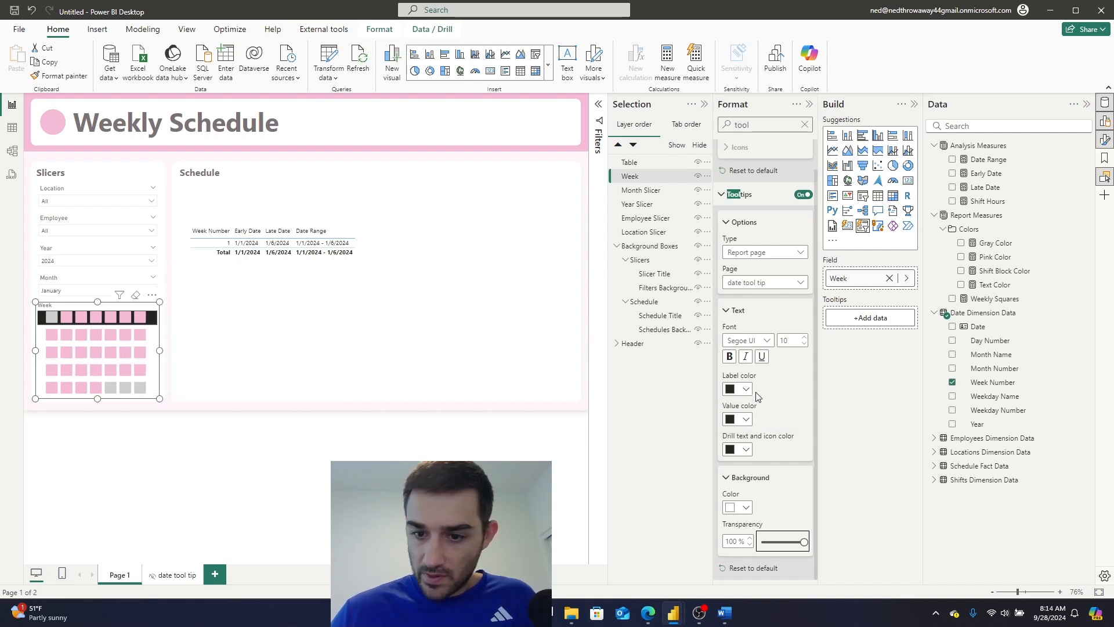
{"action": "scroll", "coordinate": [766, 366], "scroll_direction": "up", "scroll_amount": 1}
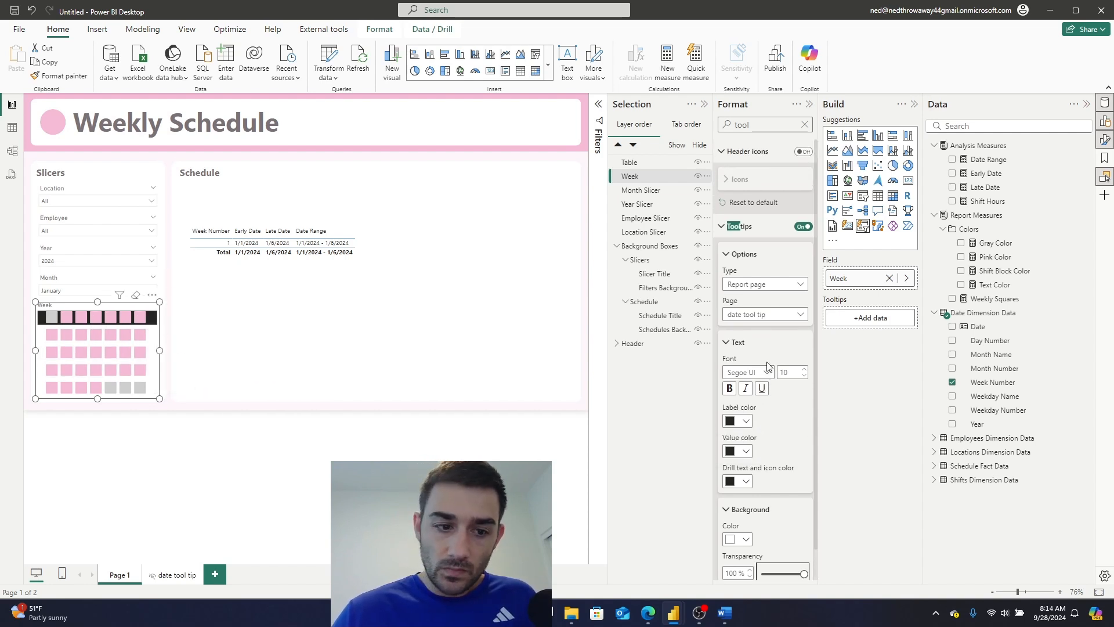
{"action": "left_click", "coordinate": [723, 227]}
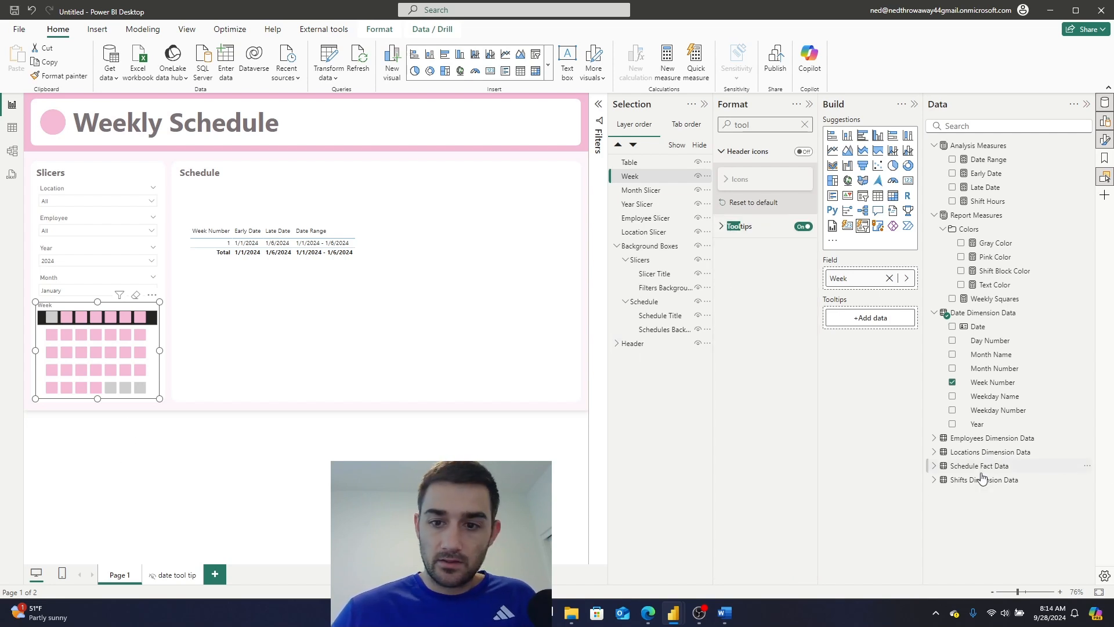
{"action": "left_click", "coordinate": [805, 124]}
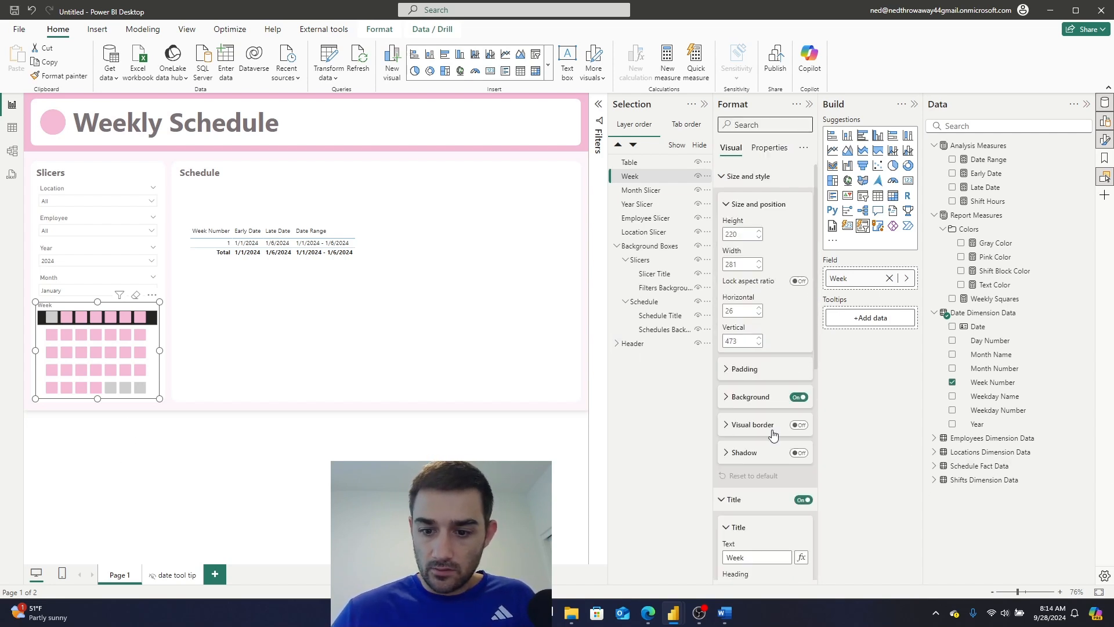
{"action": "scroll", "coordinate": [773, 434], "scroll_direction": "down", "scroll_amount": 7}
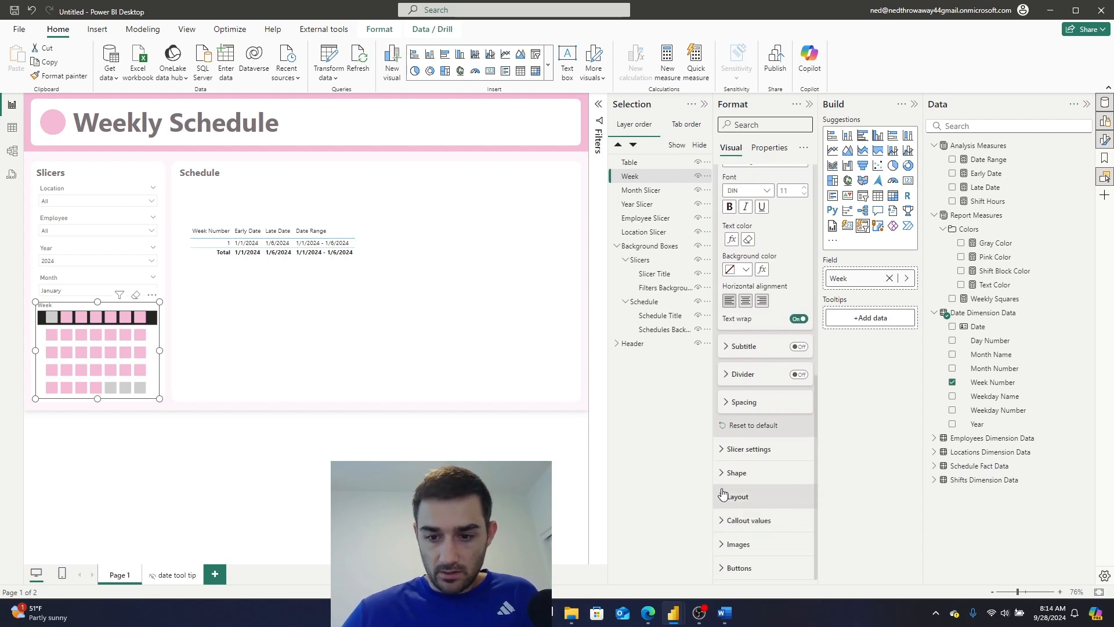
{"action": "scroll", "coordinate": [741, 407], "scroll_direction": "up", "scroll_amount": 5}
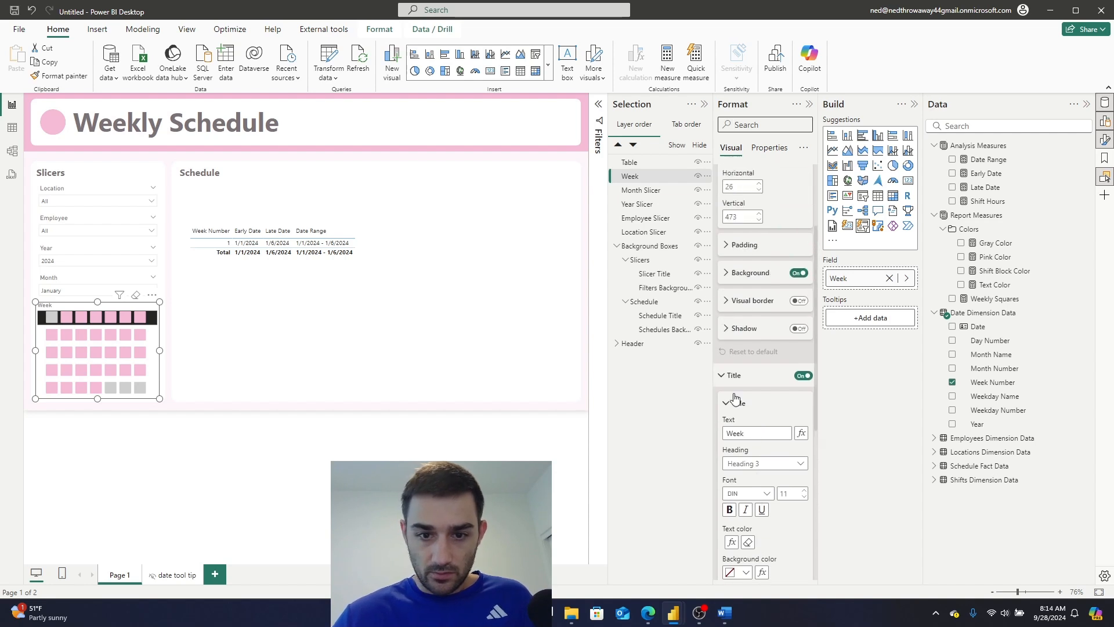
{"action": "scroll", "coordinate": [754, 261], "scroll_direction": "up", "scroll_amount": 2}
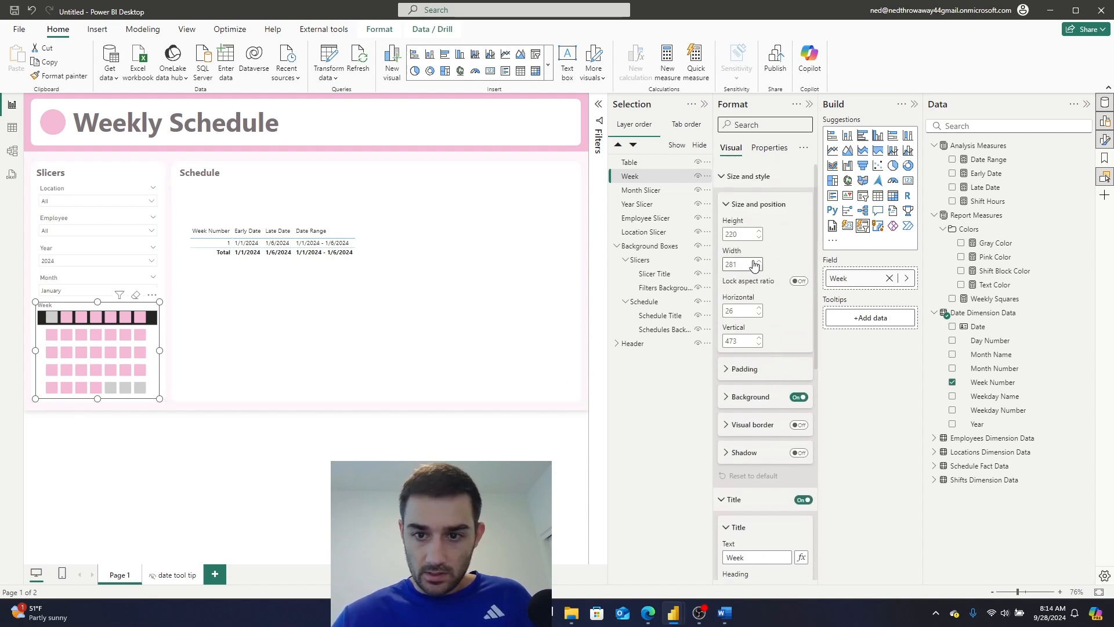
Review the Week slicer's size, title, slicer, shape and layout settings, and its callout value settings for the Selected state.
{"action": "left_click", "coordinate": [729, 206]}
{"action": "left_click", "coordinate": [726, 177]}
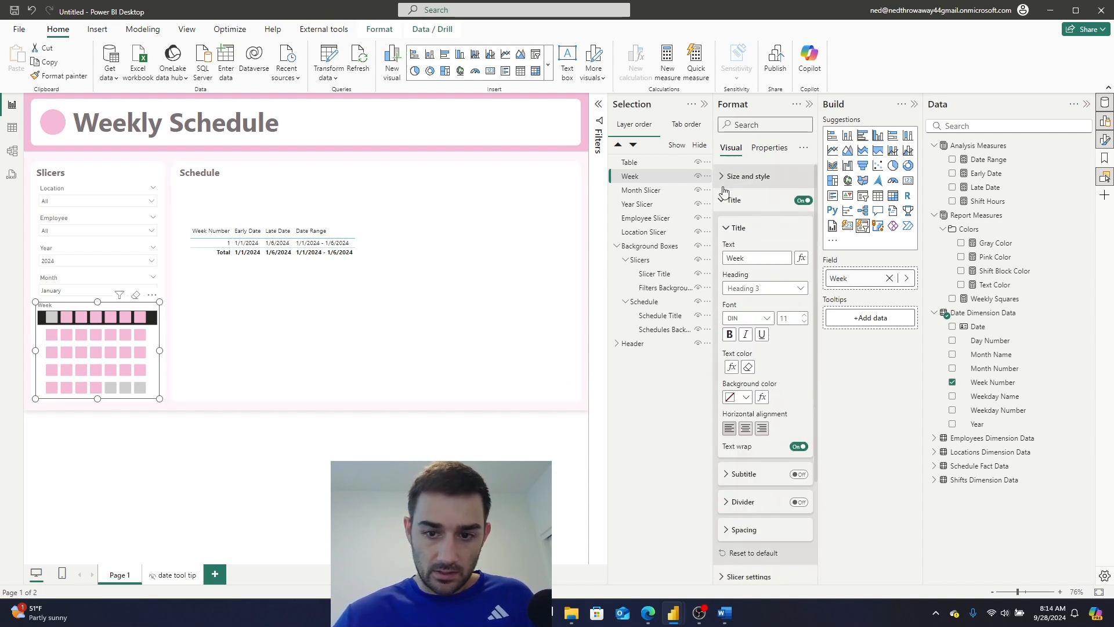
{"action": "left_click", "coordinate": [725, 203]}
{"action": "left_click", "coordinate": [725, 225]}
{"action": "left_click", "coordinate": [725, 225]}
{"action": "left_click", "coordinate": [725, 250]}
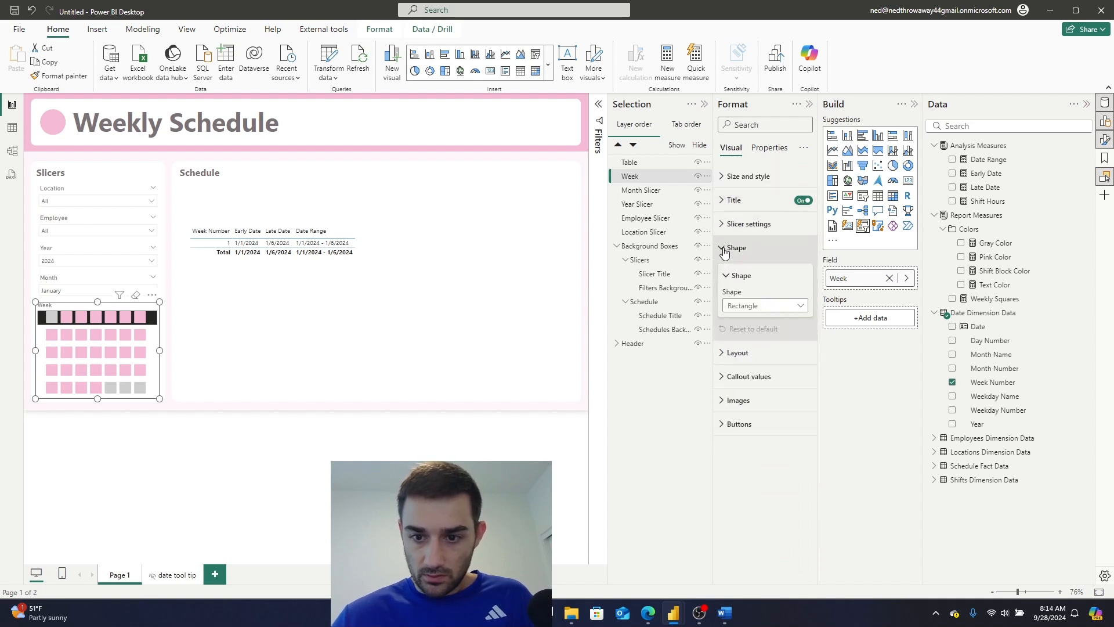
{"action": "left_click", "coordinate": [724, 250]}
{"action": "left_click", "coordinate": [721, 272]}
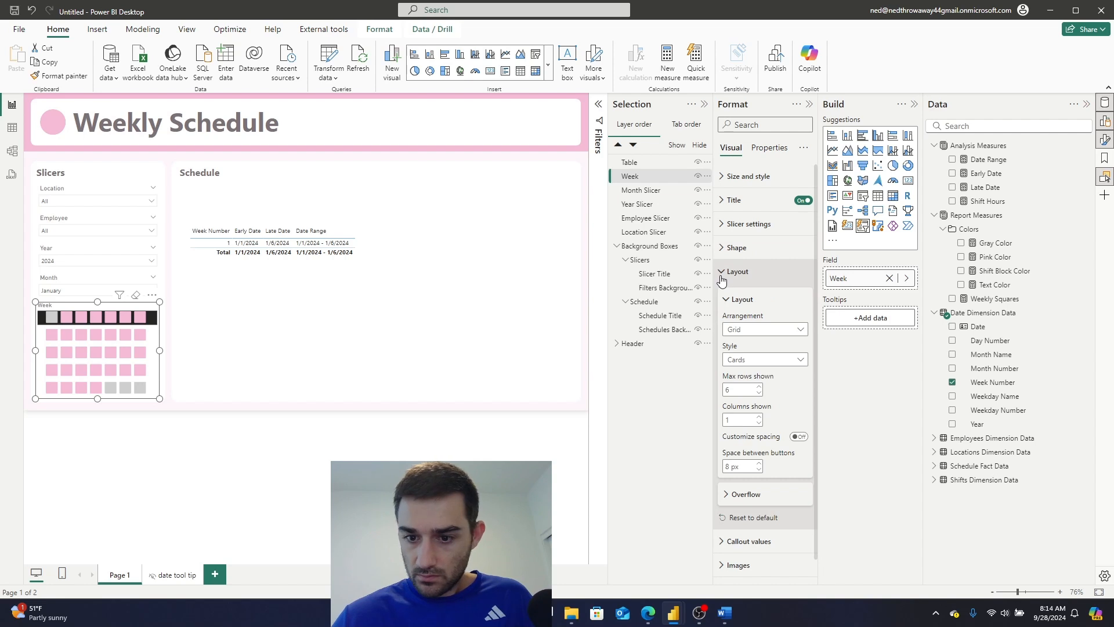
{"action": "left_click", "coordinate": [721, 276]}
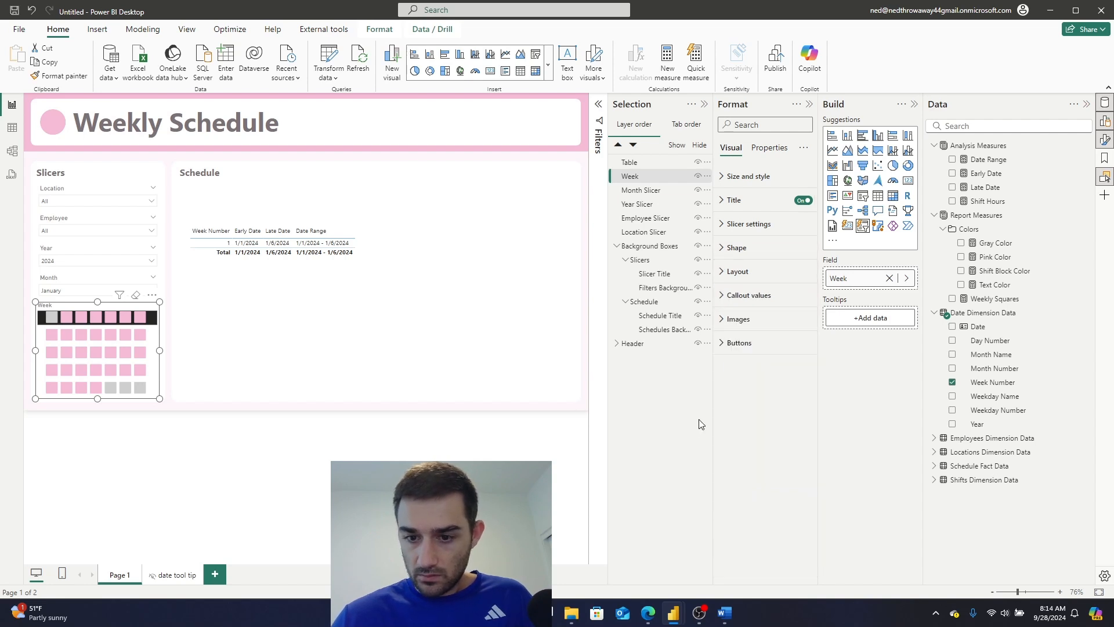
{"action": "left_click", "coordinate": [723, 295]}
{"action": "scroll", "coordinate": [771, 371], "scroll_direction": "down", "scroll_amount": 3}
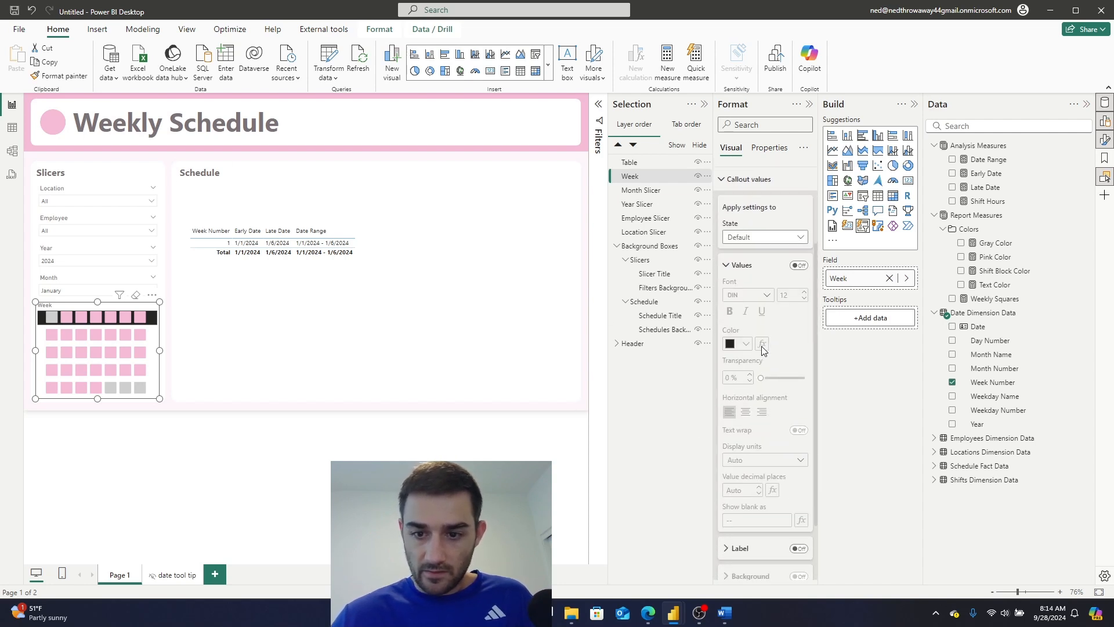
{"action": "left_click", "coordinate": [780, 236]}
{"action": "left_click", "coordinate": [754, 300]}
{"action": "scroll", "coordinate": [768, 347], "scroll_direction": "down", "scroll_amount": 1}
{"action": "scroll", "coordinate": [770, 351], "scroll_direction": "down", "scroll_amount": 2}
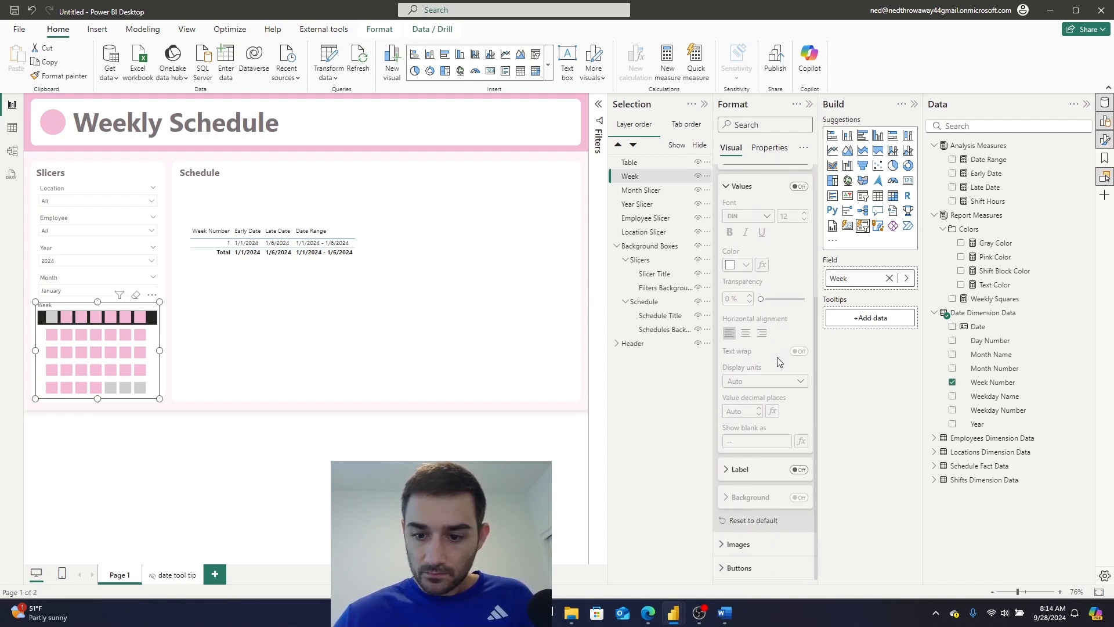
Turn off the button fill for the Week slicer's Selected state.
{"action": "left_click", "coordinate": [732, 568]}
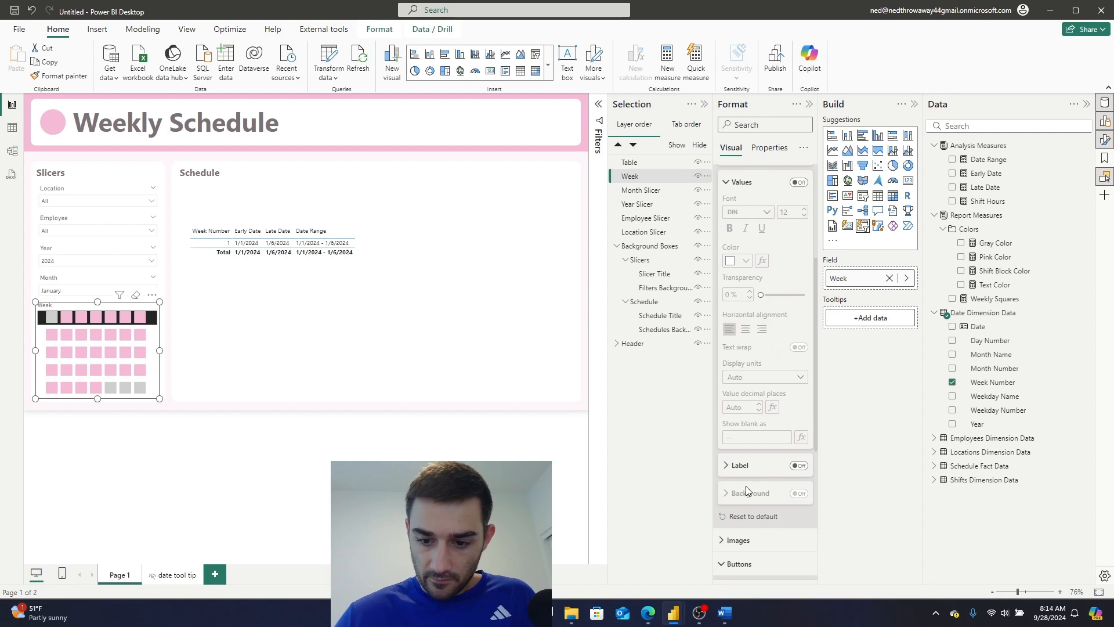
{"action": "left_click", "coordinate": [757, 348]}
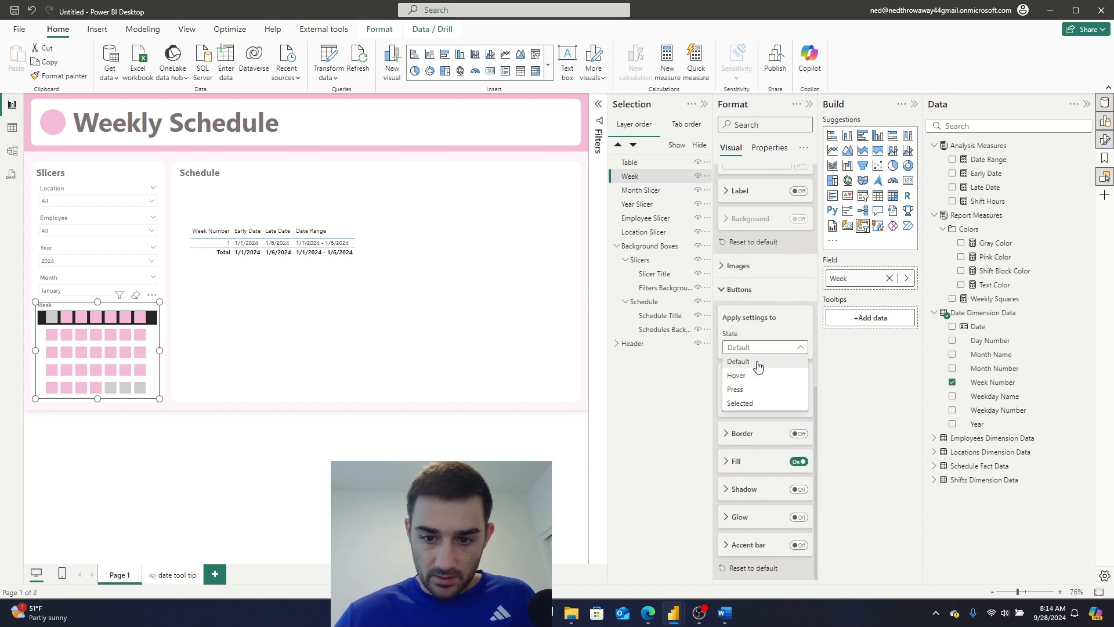
{"action": "left_click", "coordinate": [743, 403]}
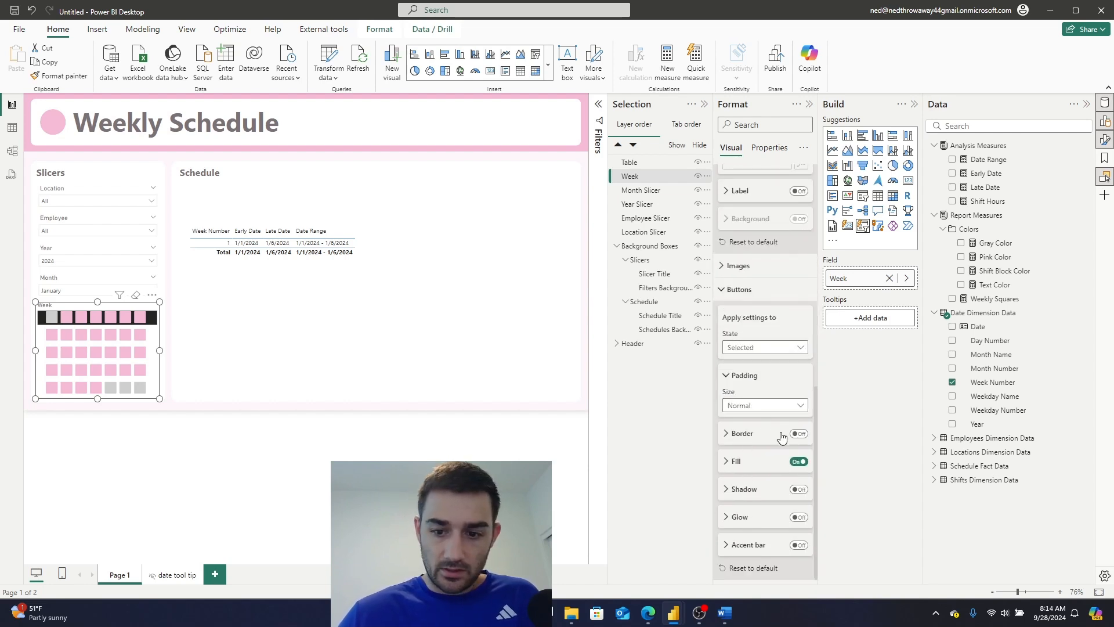
{"action": "left_click", "coordinate": [804, 462]}
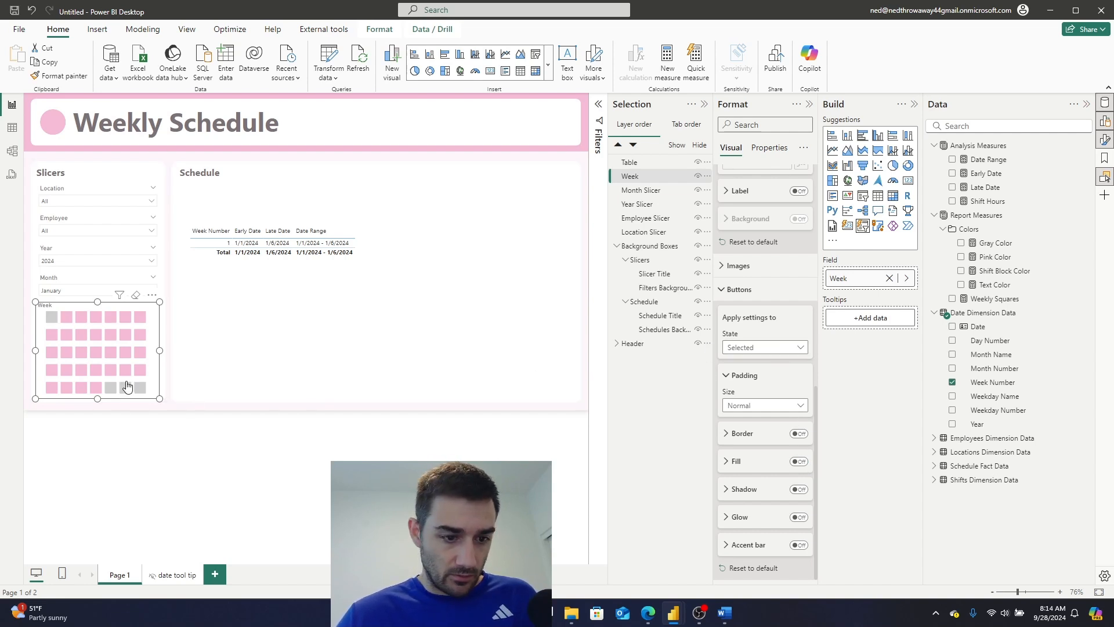
Check the Week slicer's button settings for the Press, Hover and Default states.
{"action": "left_click", "coordinate": [783, 348]}
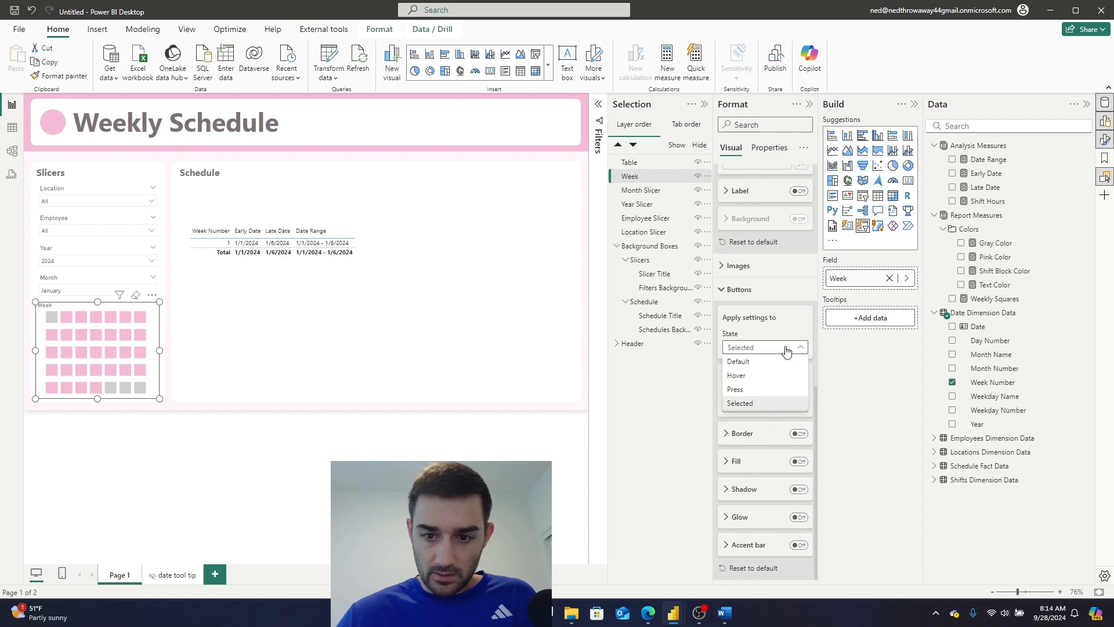
{"action": "left_click", "coordinate": [736, 390]}
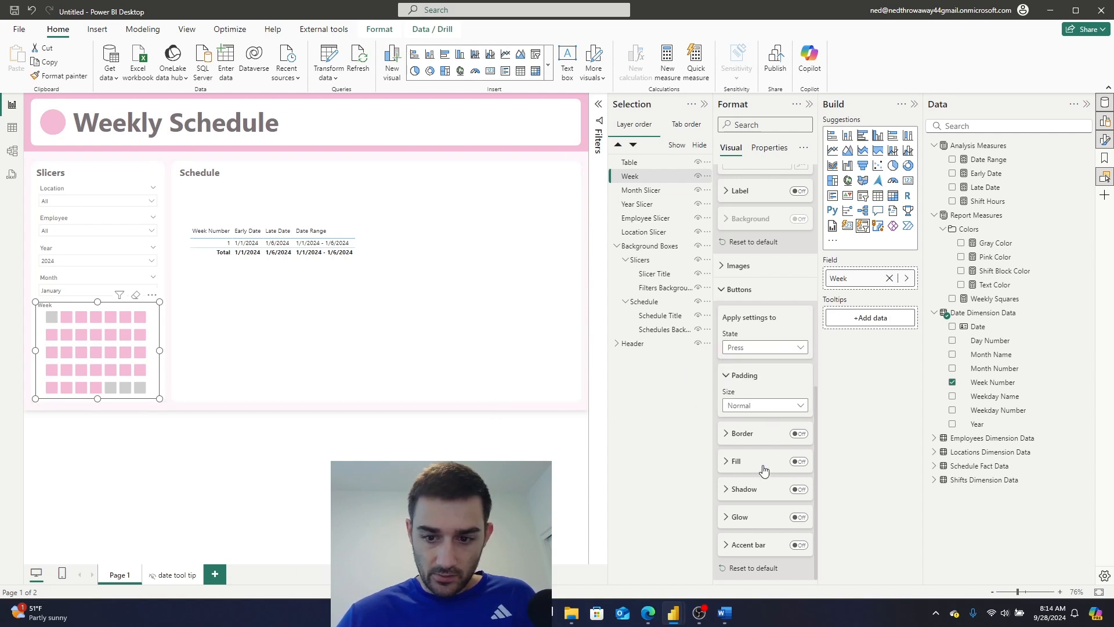
{"action": "left_click", "coordinate": [756, 351]}
{"action": "left_click", "coordinate": [748, 375]}
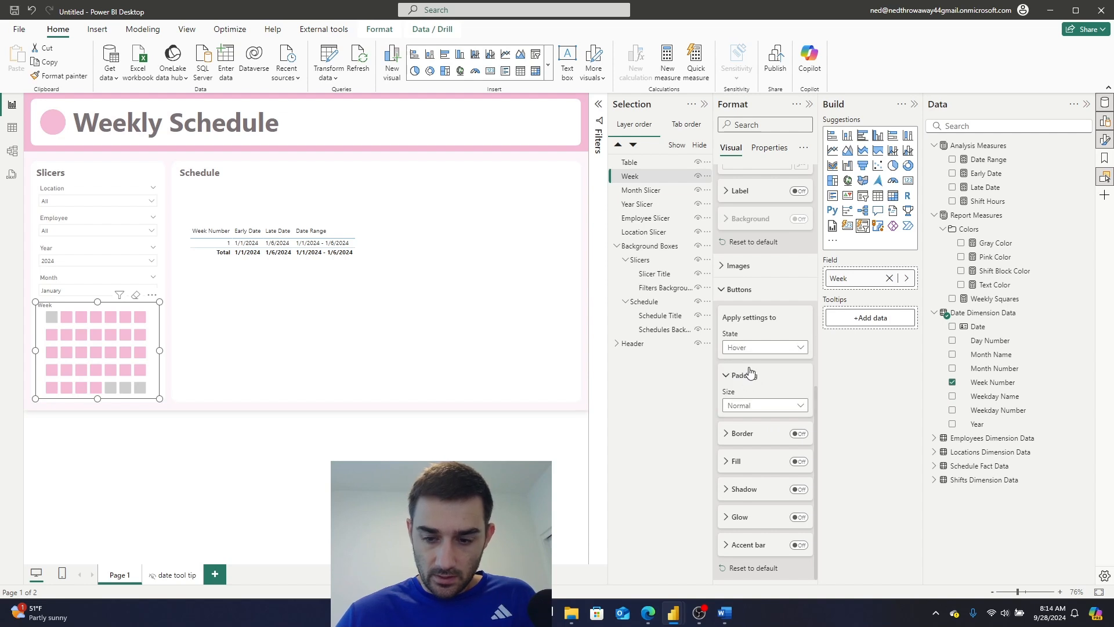
{"action": "left_click", "coordinate": [767, 353]}
{"action": "left_click", "coordinate": [757, 360]}
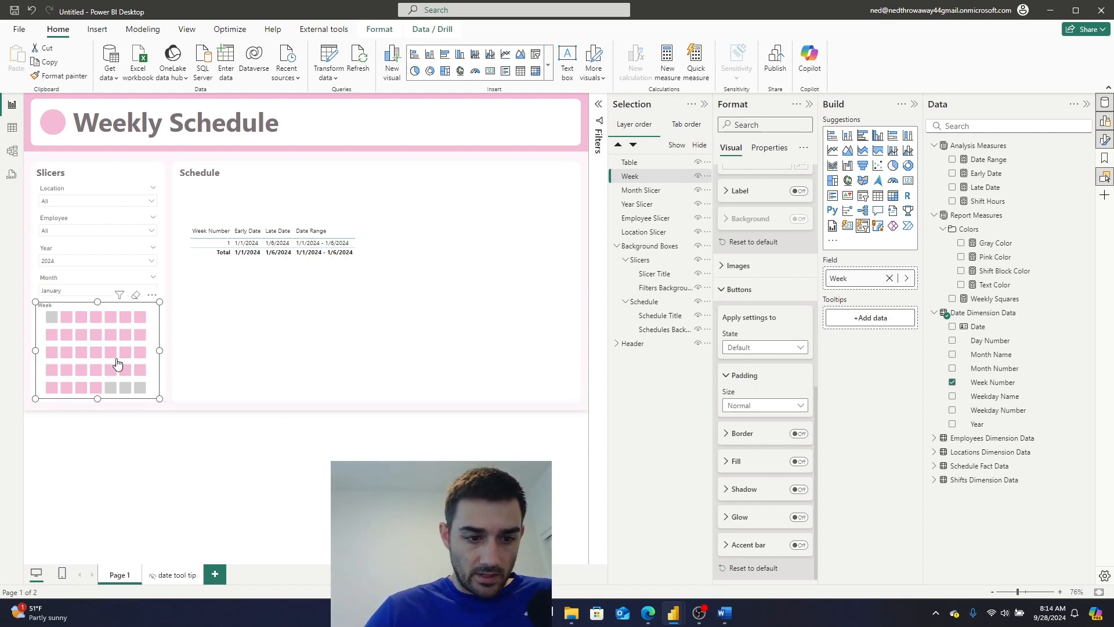
Switch the callout value settings back to the Default state and collapse the Values and Padding groups.
{"action": "scroll", "coordinate": [781, 399], "scroll_direction": "up", "scroll_amount": 6}
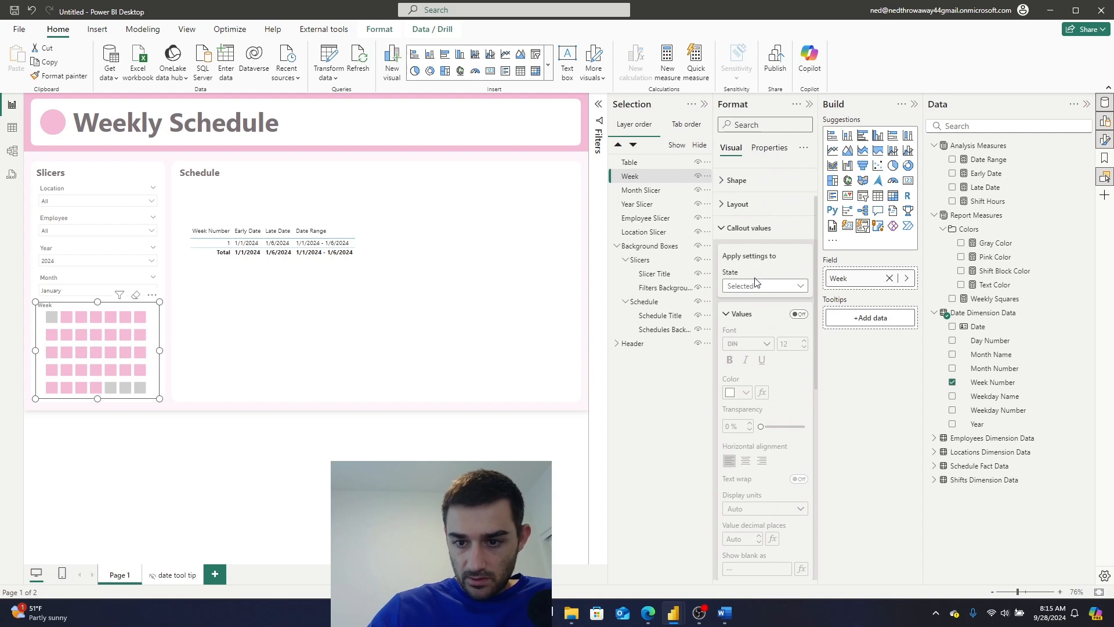
{"action": "left_click", "coordinate": [725, 314]}
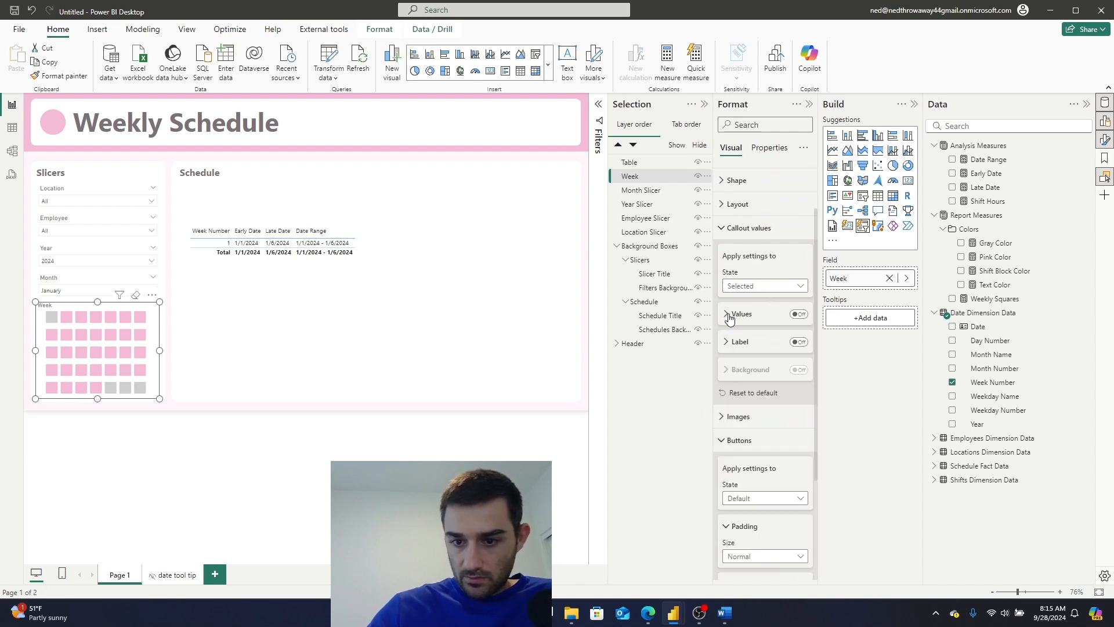
{"action": "left_click", "coordinate": [763, 286]}
{"action": "left_click", "coordinate": [763, 299]}
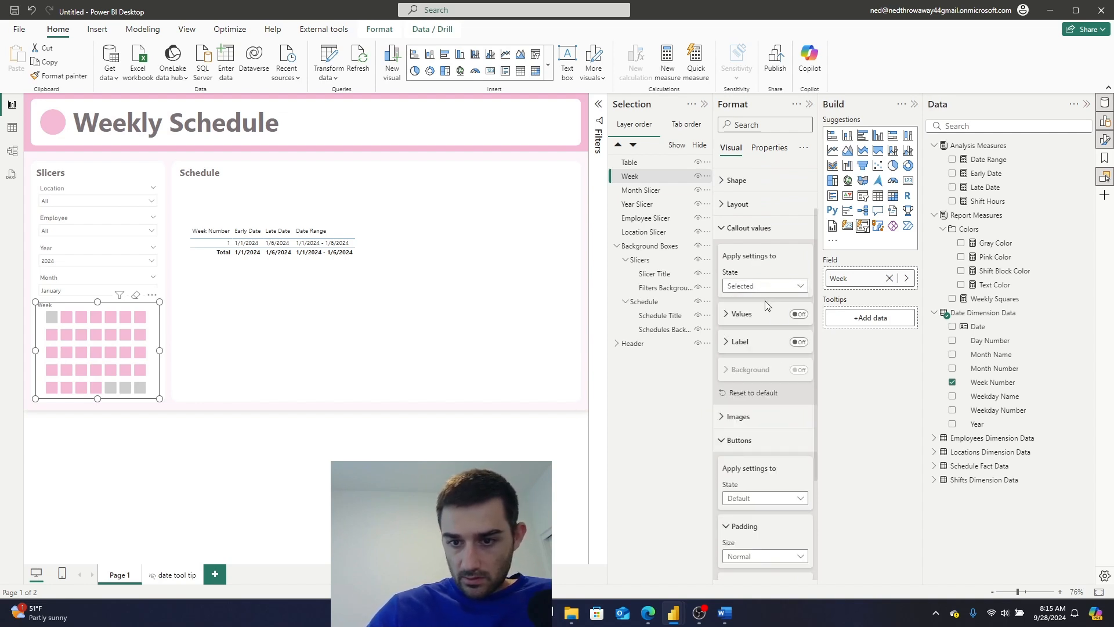
{"action": "scroll", "coordinate": [786, 424], "scroll_direction": "down", "scroll_amount": 5}
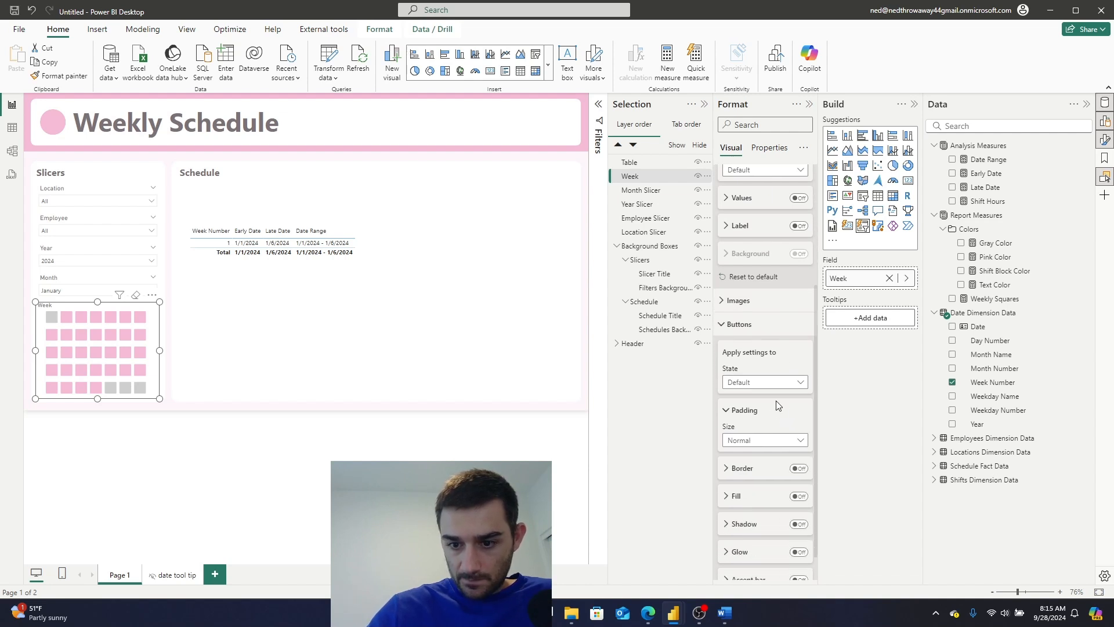
{"action": "left_click", "coordinate": [724, 376]}
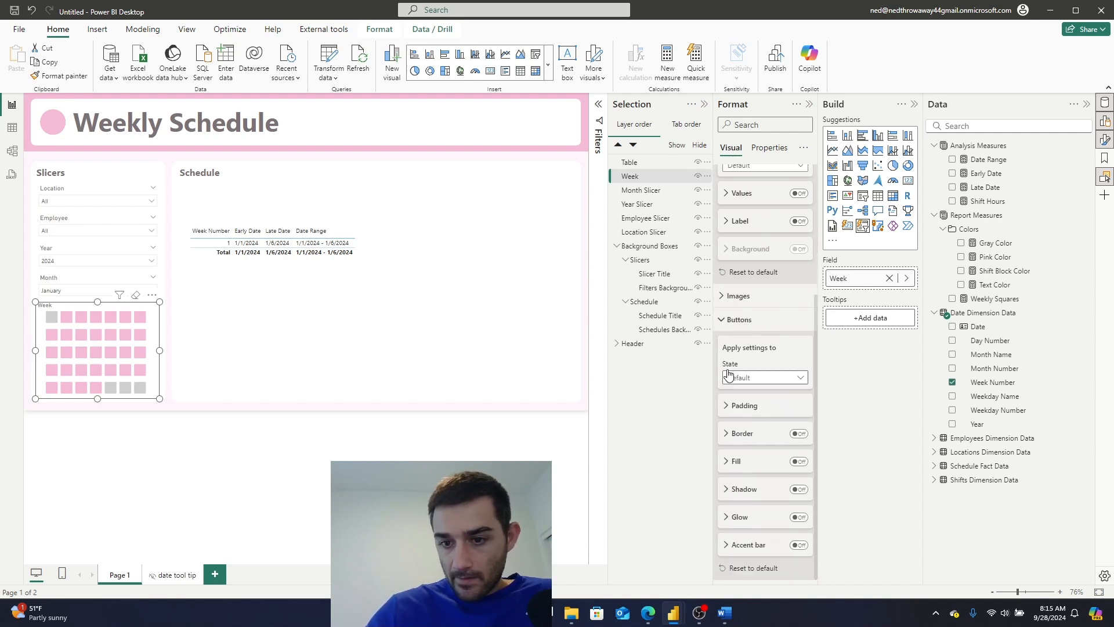
Set the image saturation to 50% for the Week slicer's Default state.
{"action": "left_click", "coordinate": [734, 296]}
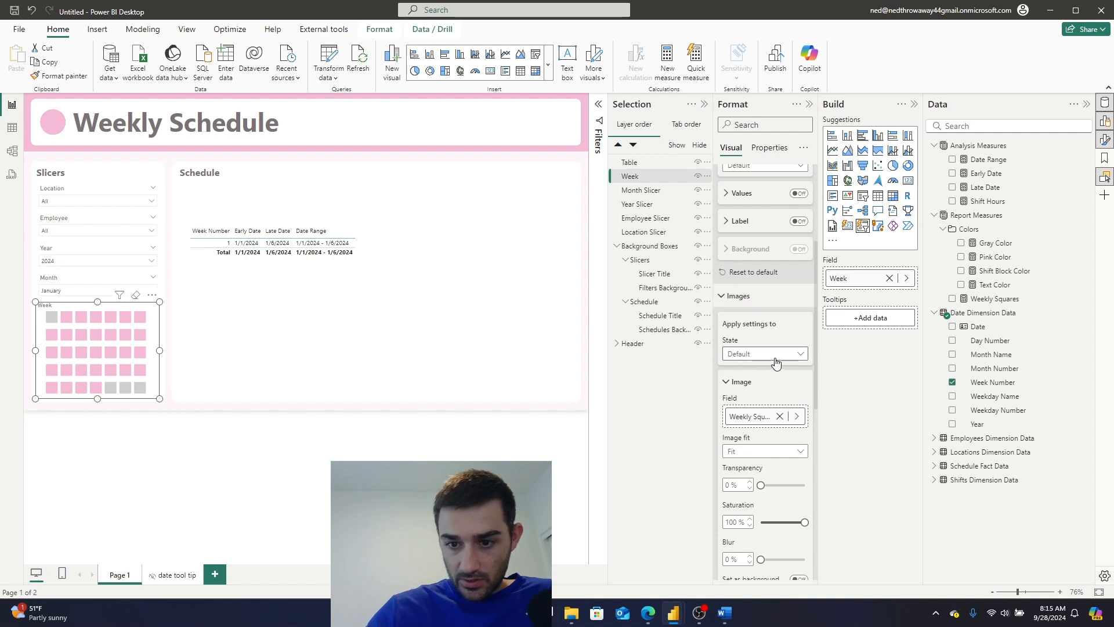
{"action": "scroll", "coordinate": [774, 371], "scroll_direction": "down", "scroll_amount": 4}
{"action": "scroll", "coordinate": [778, 383], "scroll_direction": "up", "scroll_amount": 2}
{"action": "left_click", "coordinate": [743, 322]}
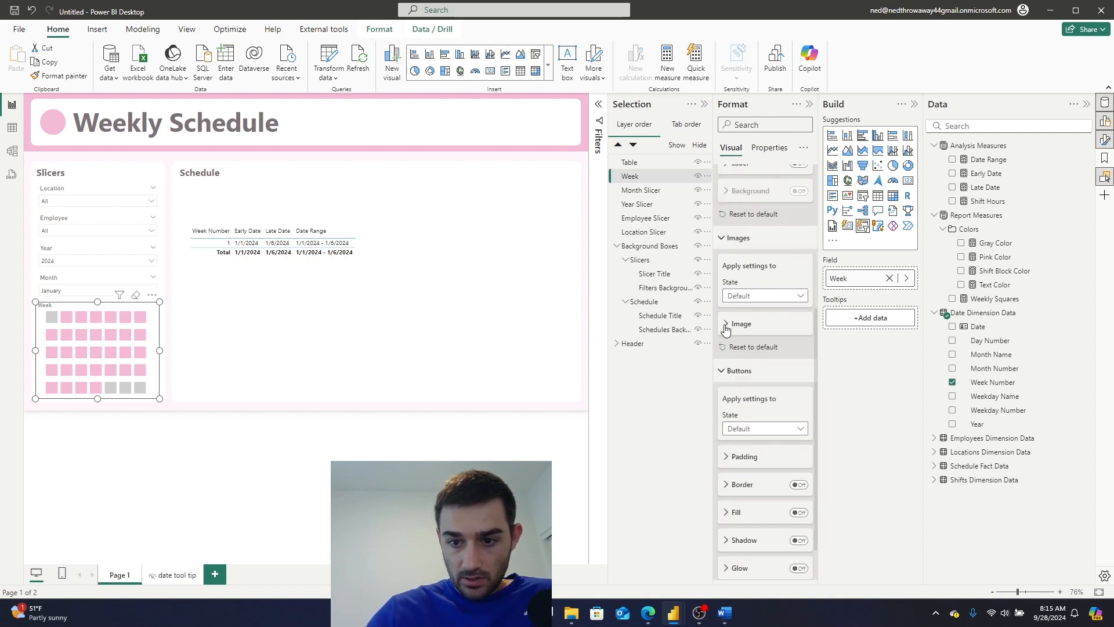
{"action": "left_click", "coordinate": [726, 325]}
{"action": "left_click_drag", "start_coordinate": [805, 461], "coordinate": [798, 464]}
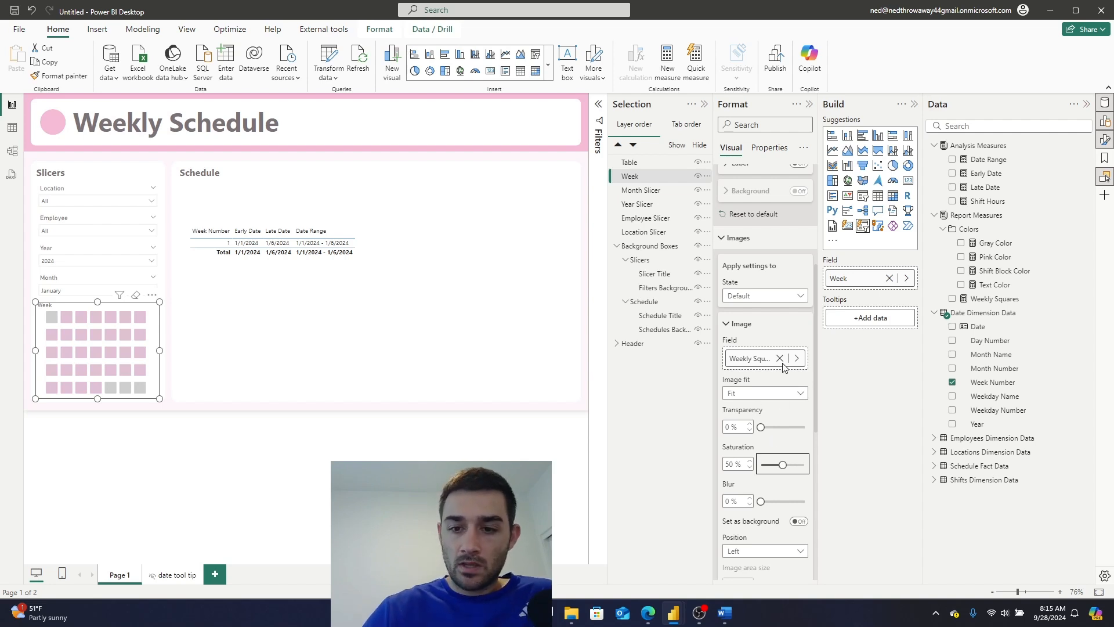
Set the image saturation to 78% for the Hover state and preview it over the week rows.
{"action": "left_click", "coordinate": [766, 296]}
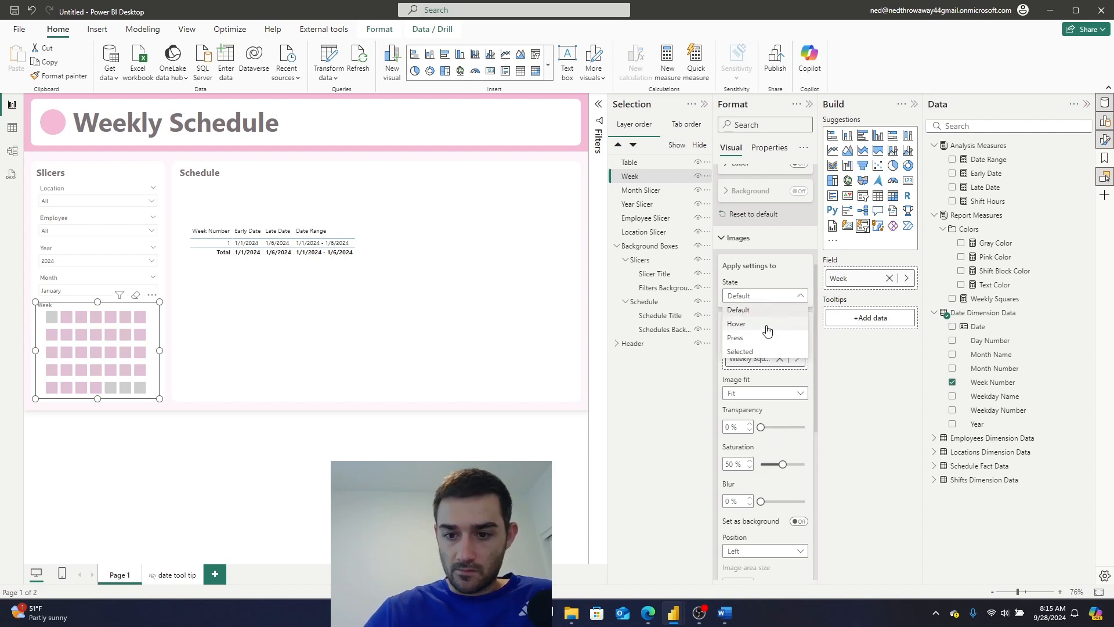
{"action": "left_click", "coordinate": [761, 325]}
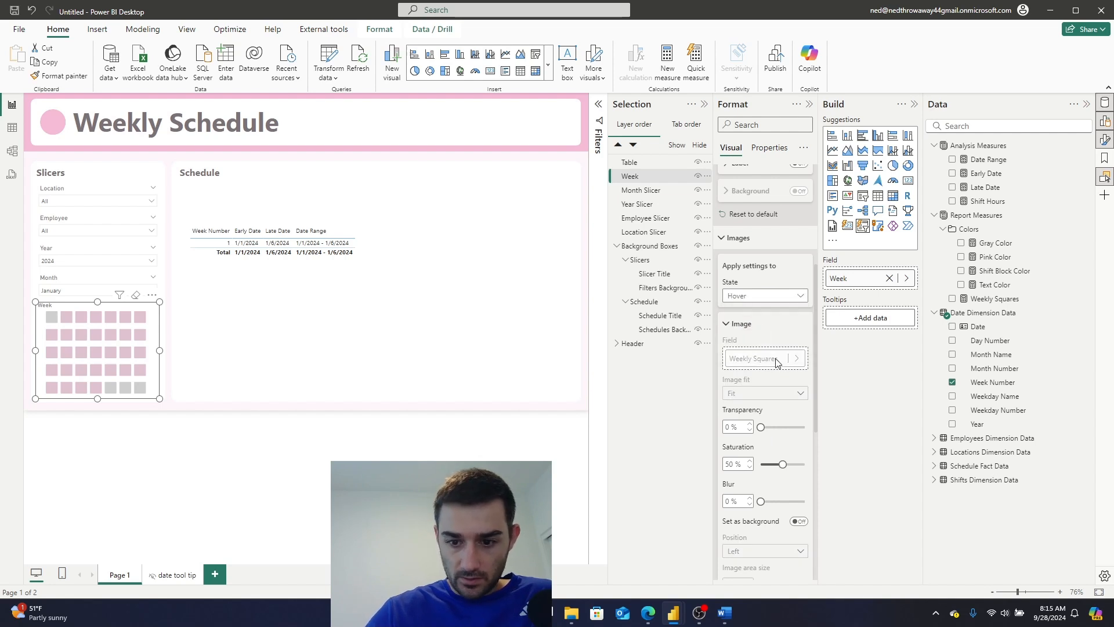
{"action": "left_click_drag", "start_coordinate": [783, 466], "coordinate": [781, 466]}
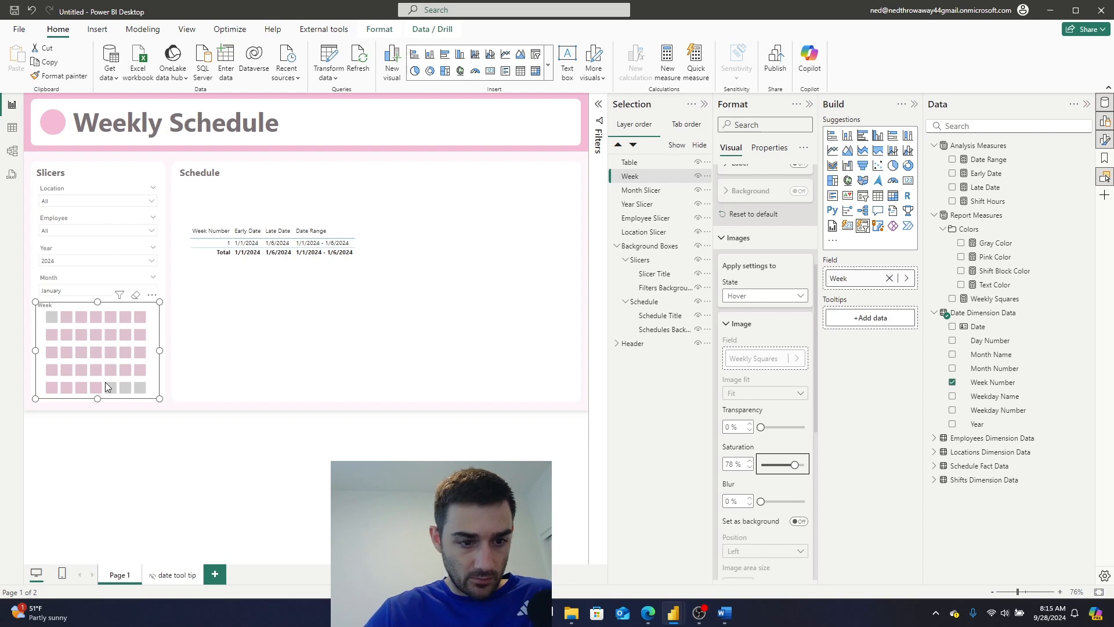
{"action": "mouse_move", "coordinate": [96, 317]}
{"action": "mouse_move", "coordinate": [101, 380]}
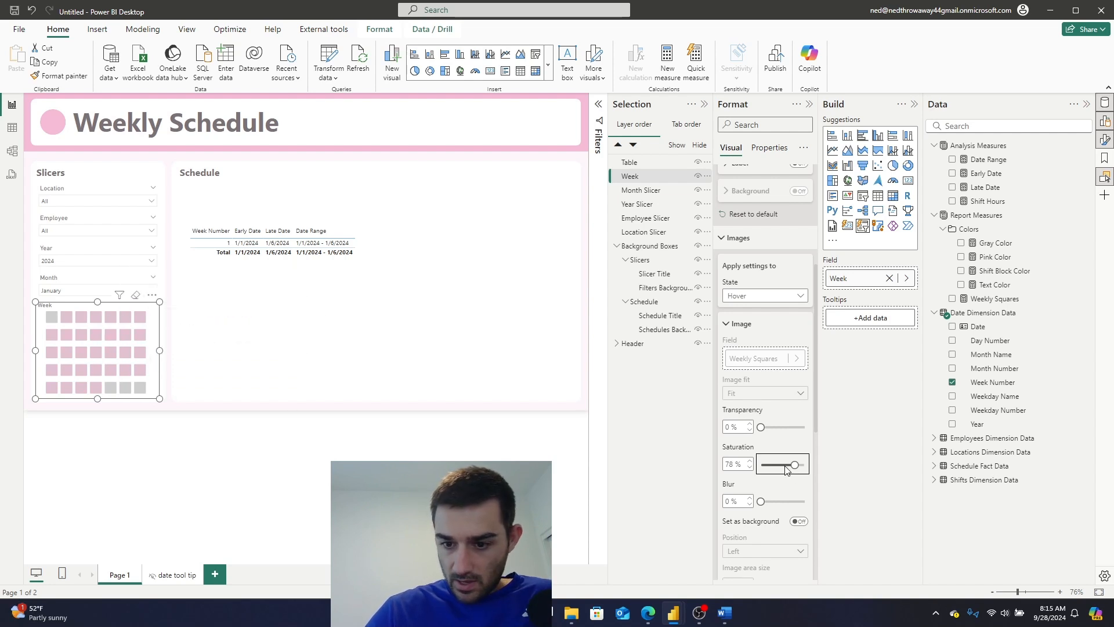
Test a 100% image blur for the Press state on the last week row, then reduce the blur to 54%.
{"action": "left_click", "coordinate": [760, 297]}
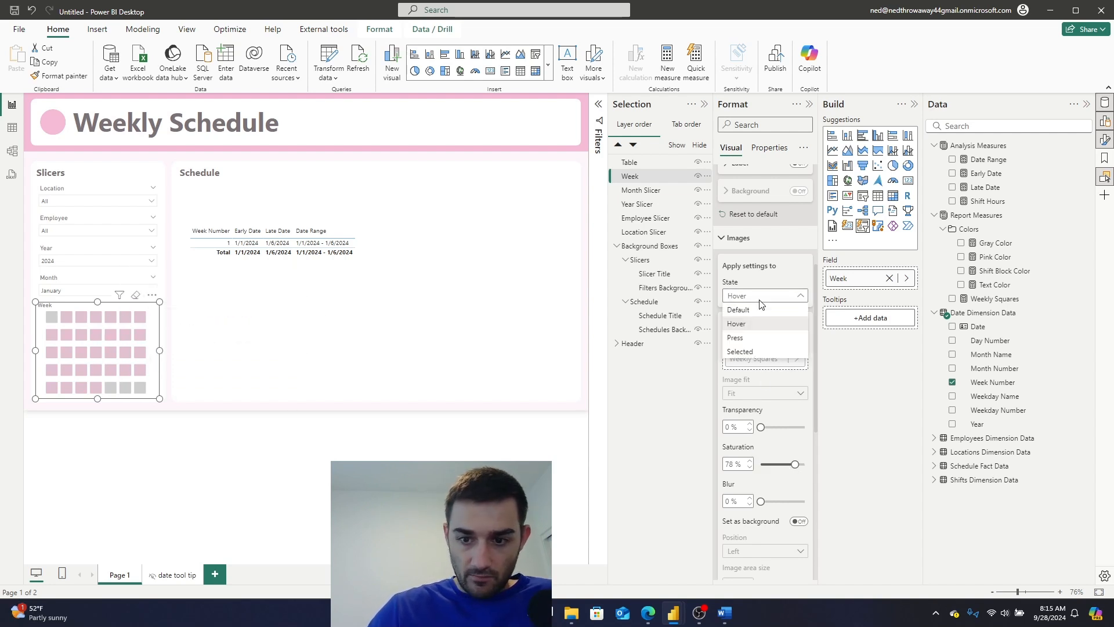
{"action": "left_click", "coordinate": [748, 338]}
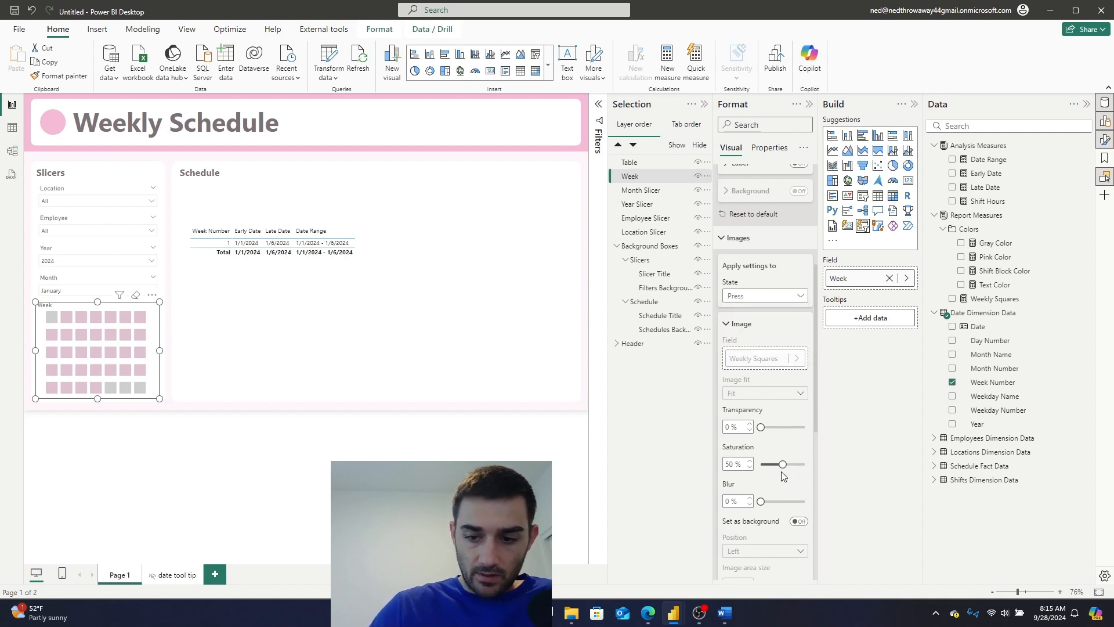
{"action": "left_click_drag", "start_coordinate": [761, 501], "coordinate": [804, 502]}
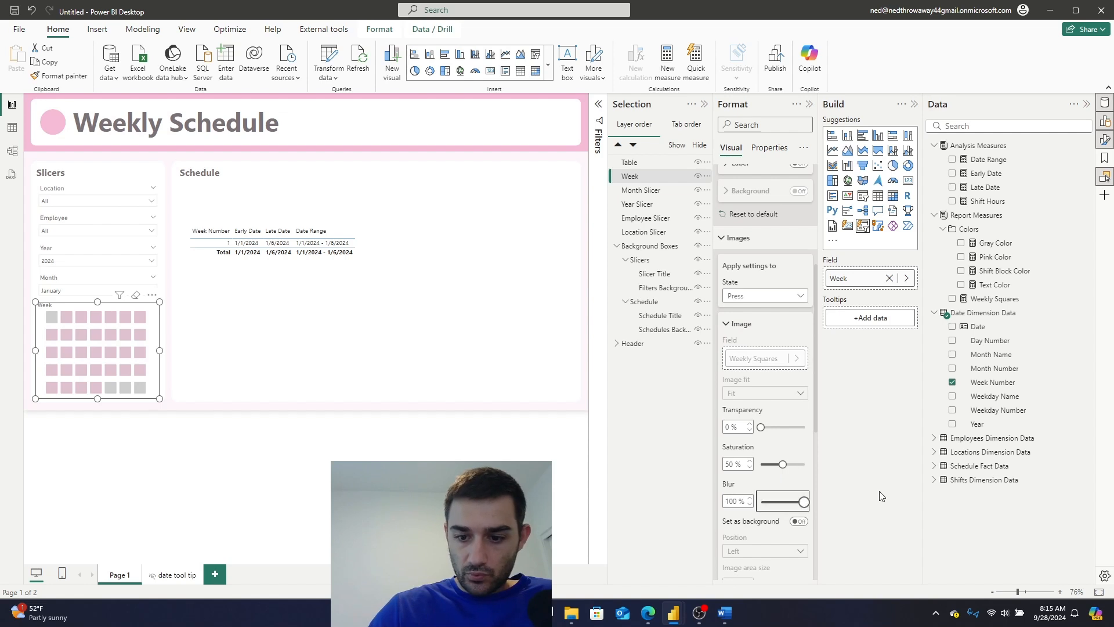
{"action": "left_click", "coordinate": [123, 393]}
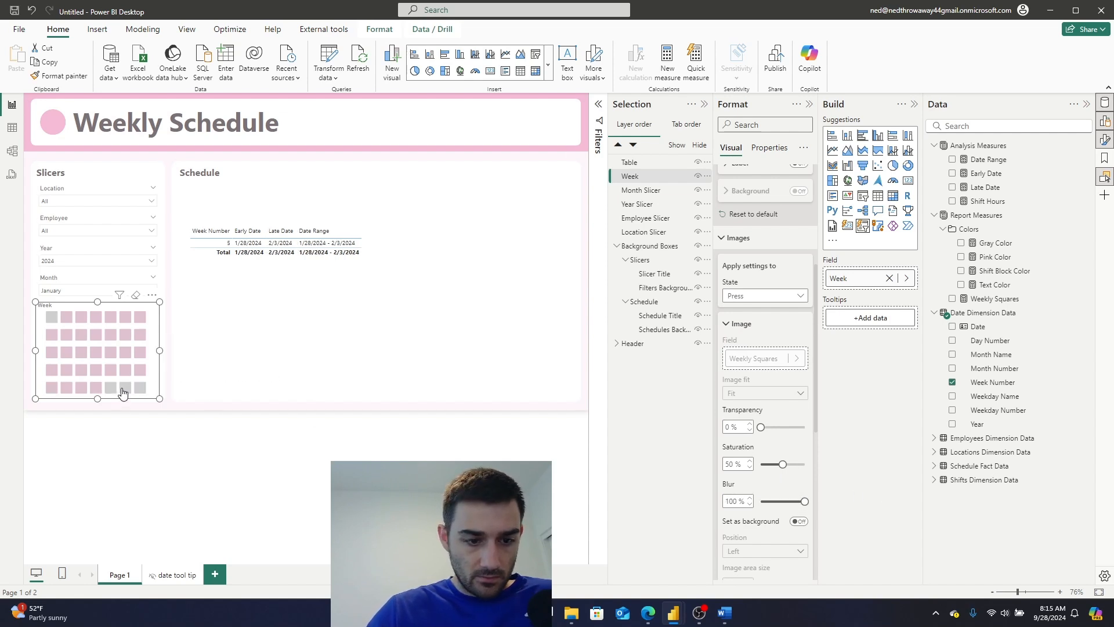
{"action": "left_click", "coordinate": [123, 393]}
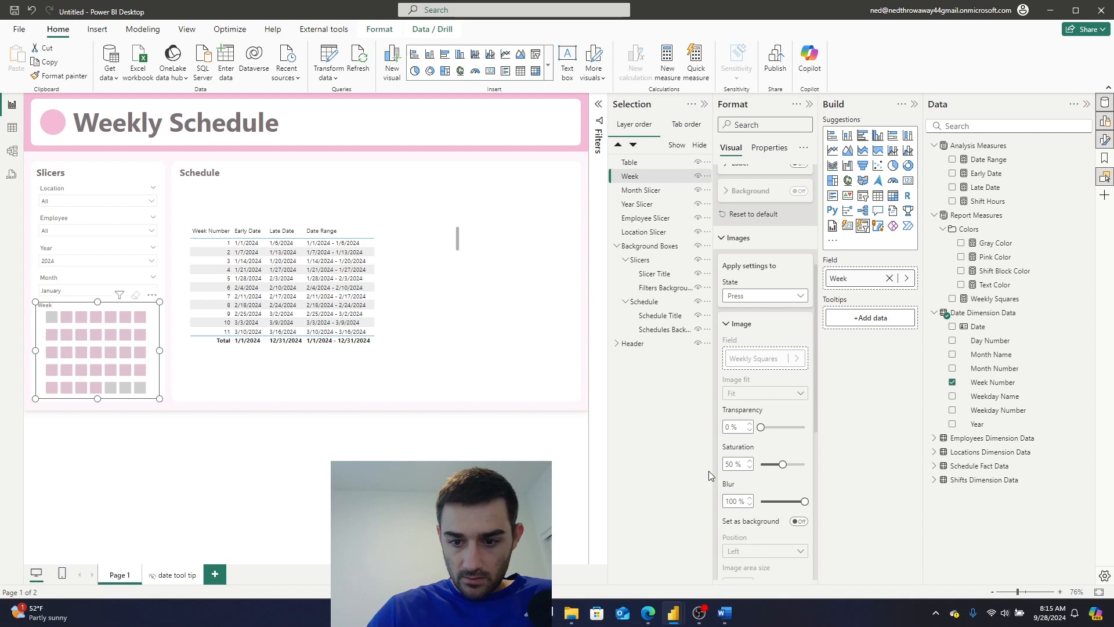
{"action": "left_click_drag", "start_coordinate": [806, 501], "coordinate": [793, 503]}
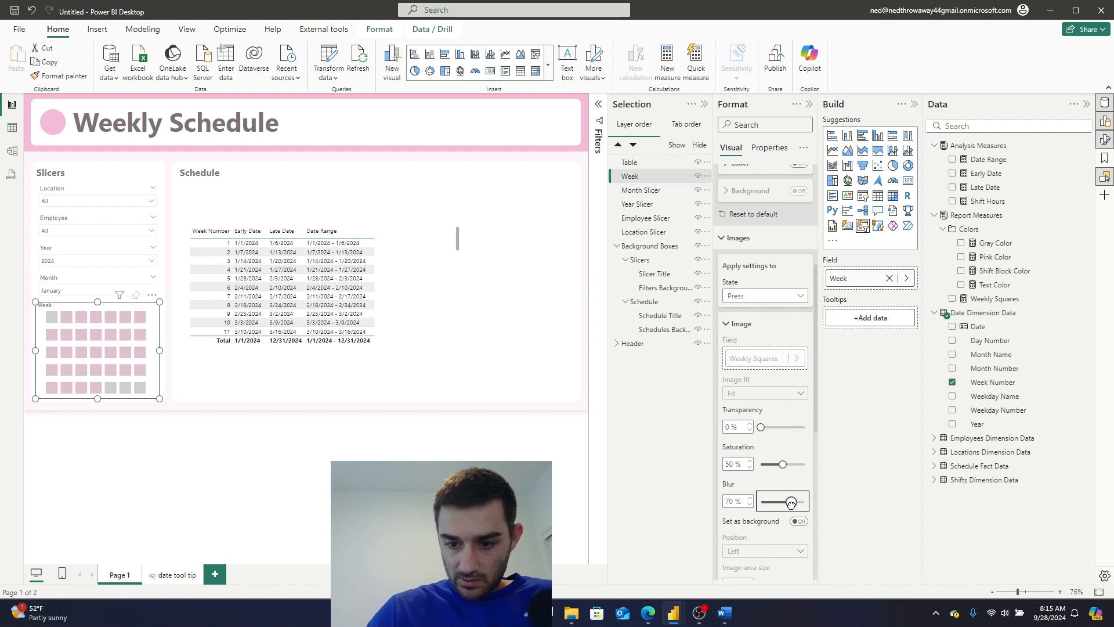
Set the image saturation to 100% for the Selected state and test it by selecting different week rows.
{"action": "left_click", "coordinate": [764, 296]}
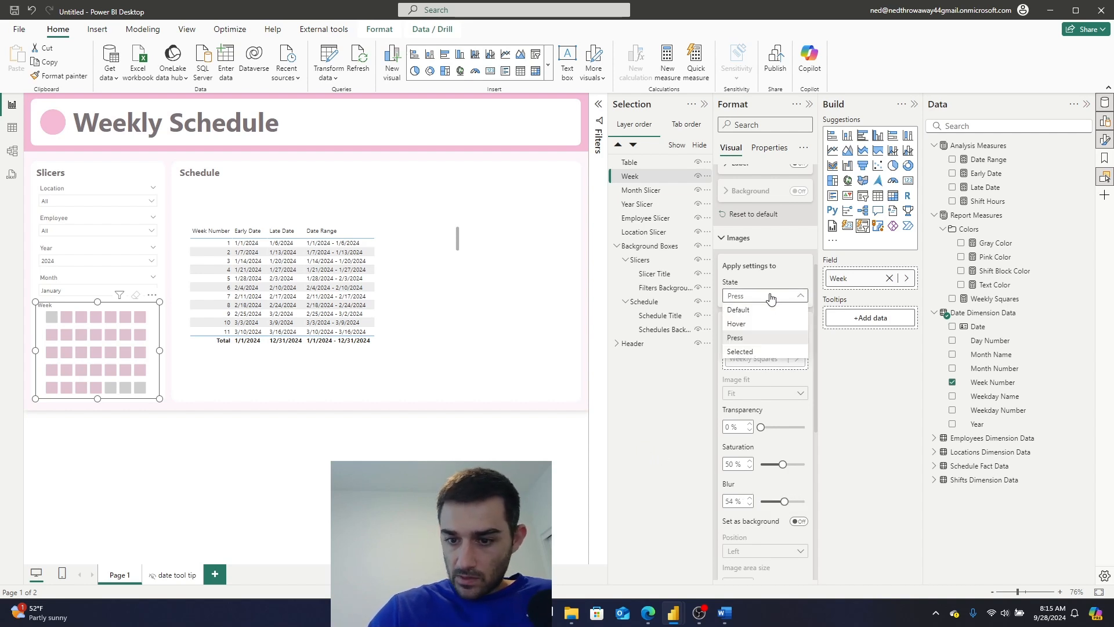
{"action": "left_click", "coordinate": [744, 350]}
{"action": "left_click_drag", "start_coordinate": [782, 463], "coordinate": [817, 462]}
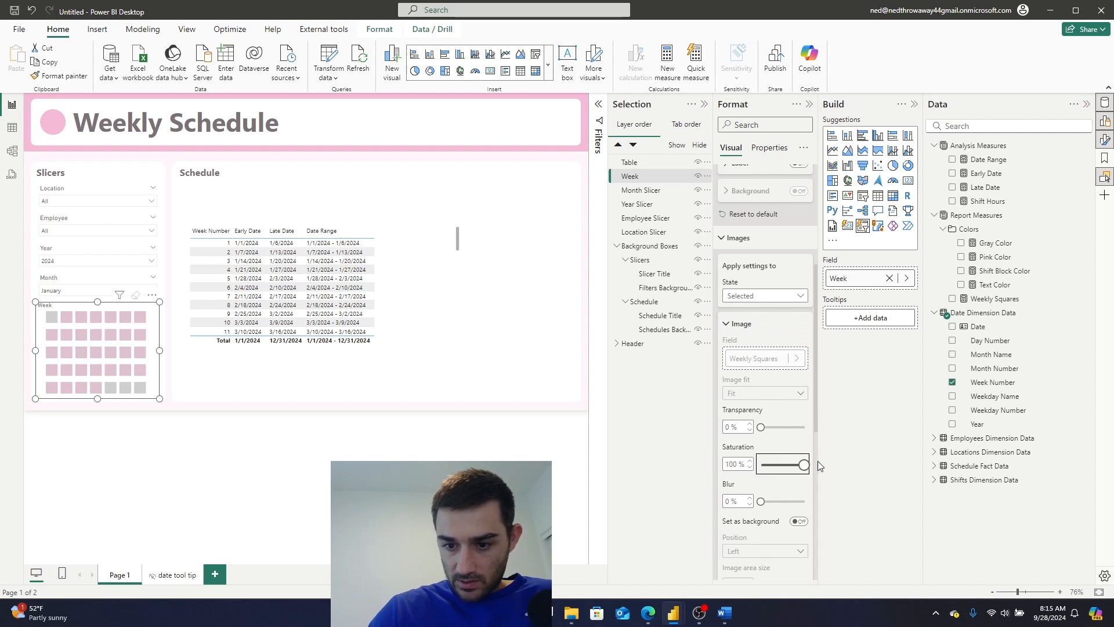
{"action": "left_click", "coordinate": [120, 355]}
{"action": "left_click", "coordinate": [113, 337]}
{"action": "left_click", "coordinate": [110, 355]}
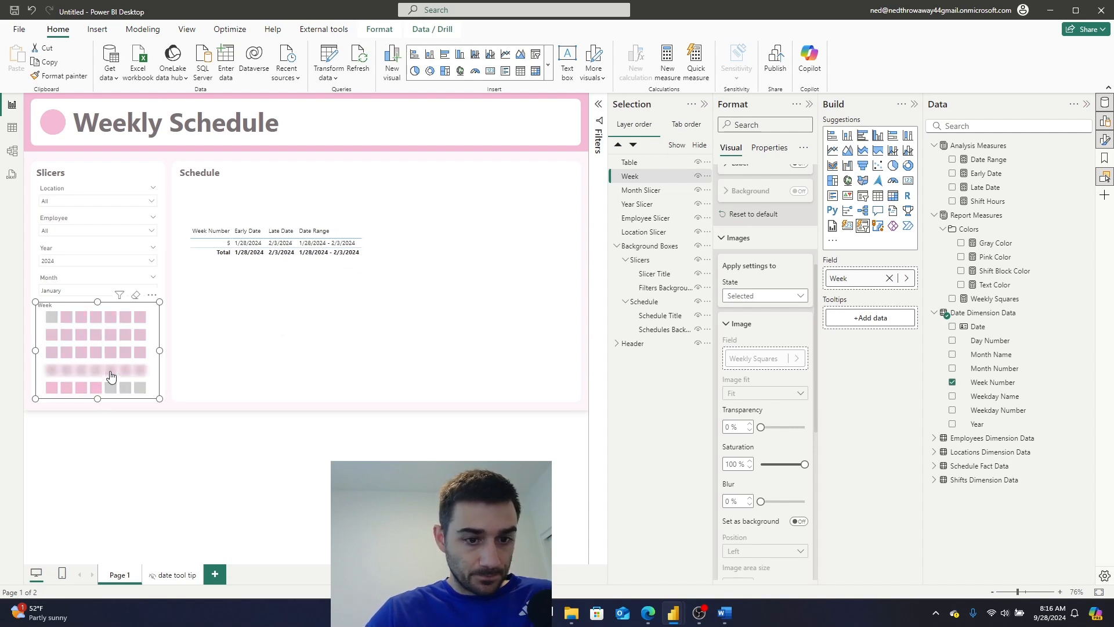
Set the Week slicer's Press state to 76% image saturation and 22% blur, and test it on several week rows.
{"action": "left_click", "coordinate": [112, 334]}
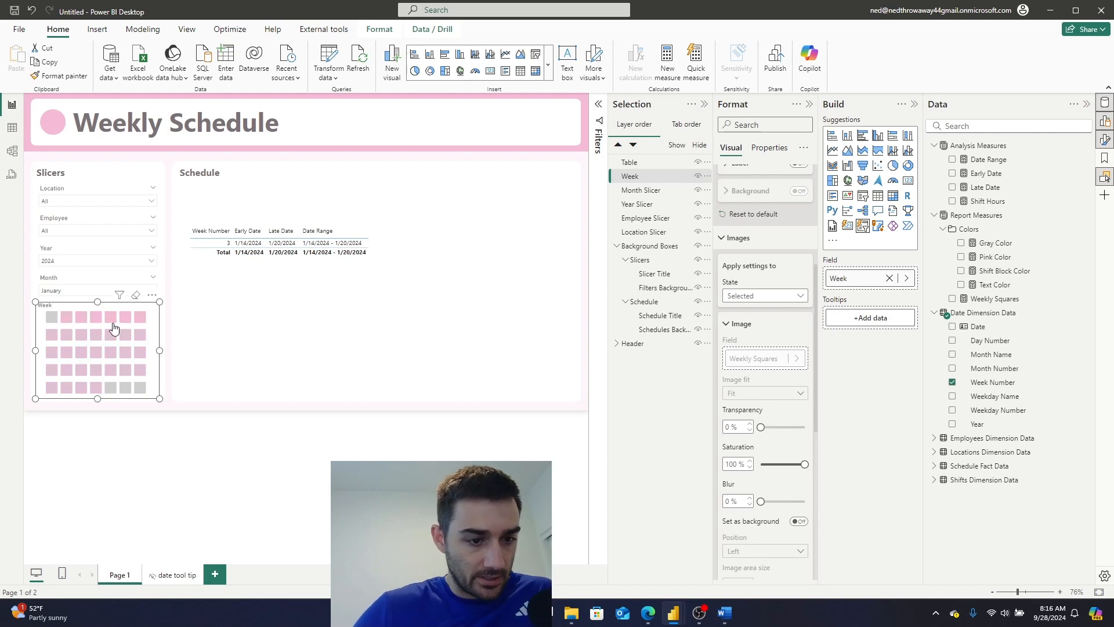
{"action": "left_click", "coordinate": [124, 348]}
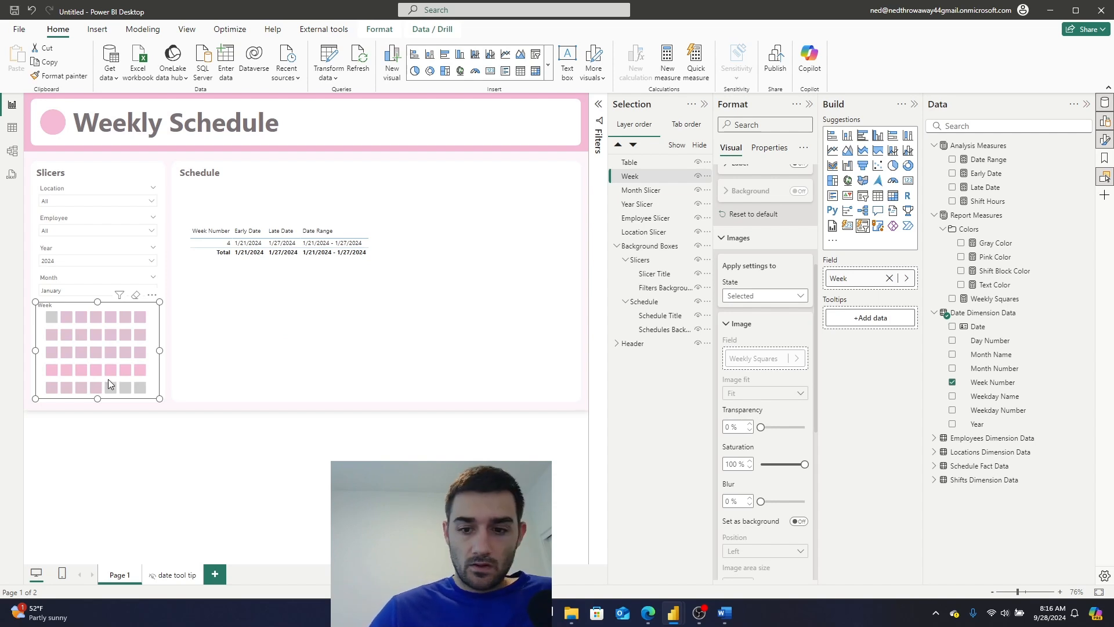
{"action": "left_click", "coordinate": [765, 297]}
{"action": "left_click", "coordinate": [745, 340]}
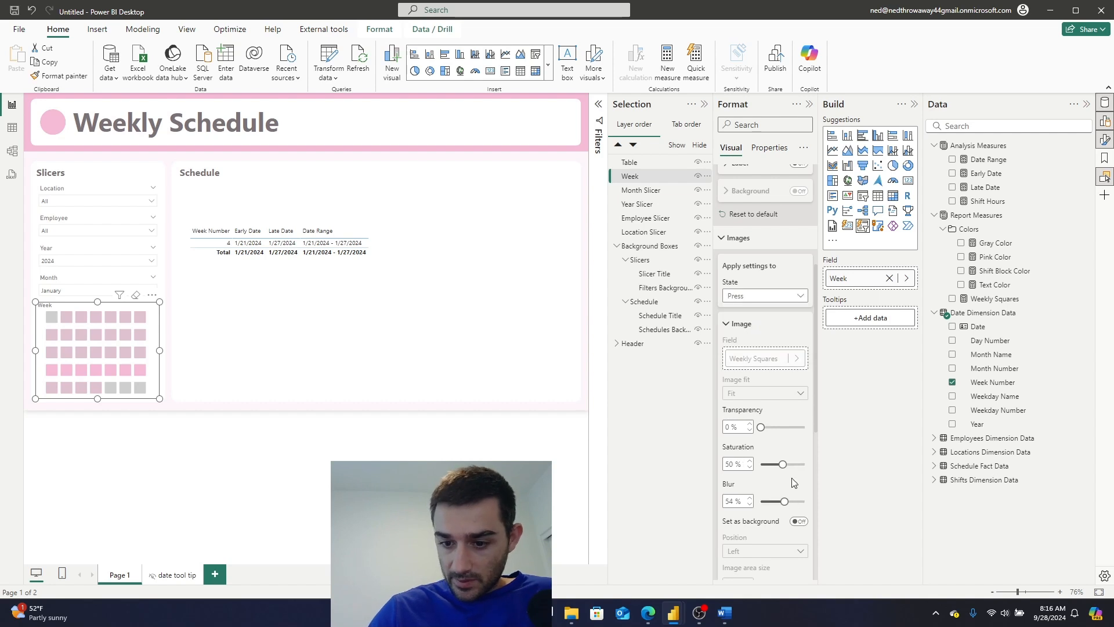
{"action": "left_click_drag", "start_coordinate": [783, 464], "coordinate": [777, 465]}
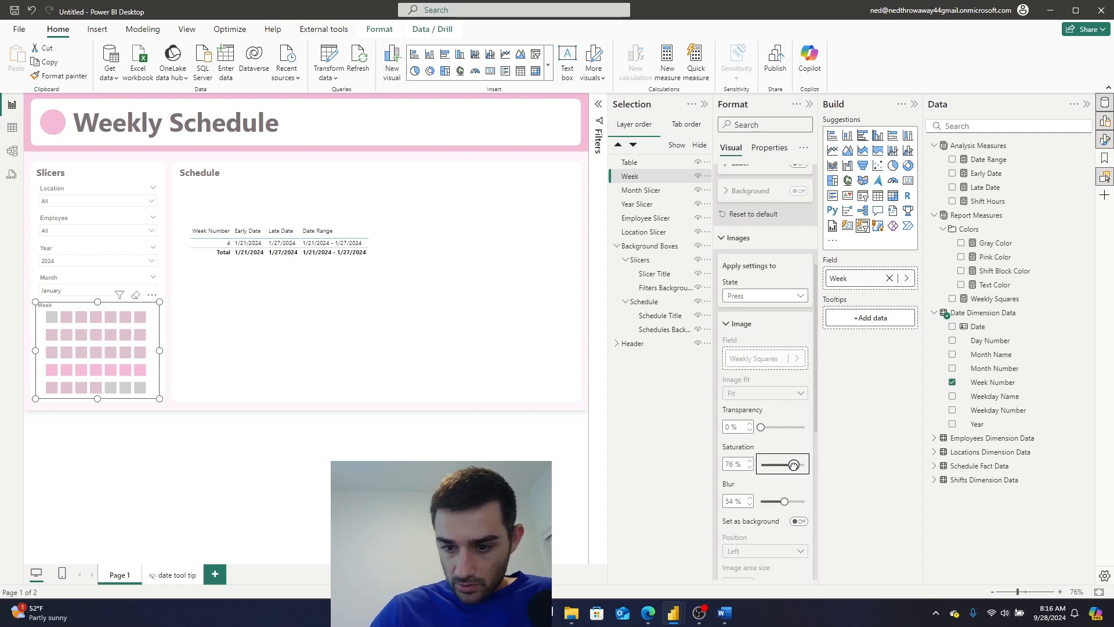
{"action": "left_click_drag", "start_coordinate": [783, 501], "coordinate": [772, 503]}
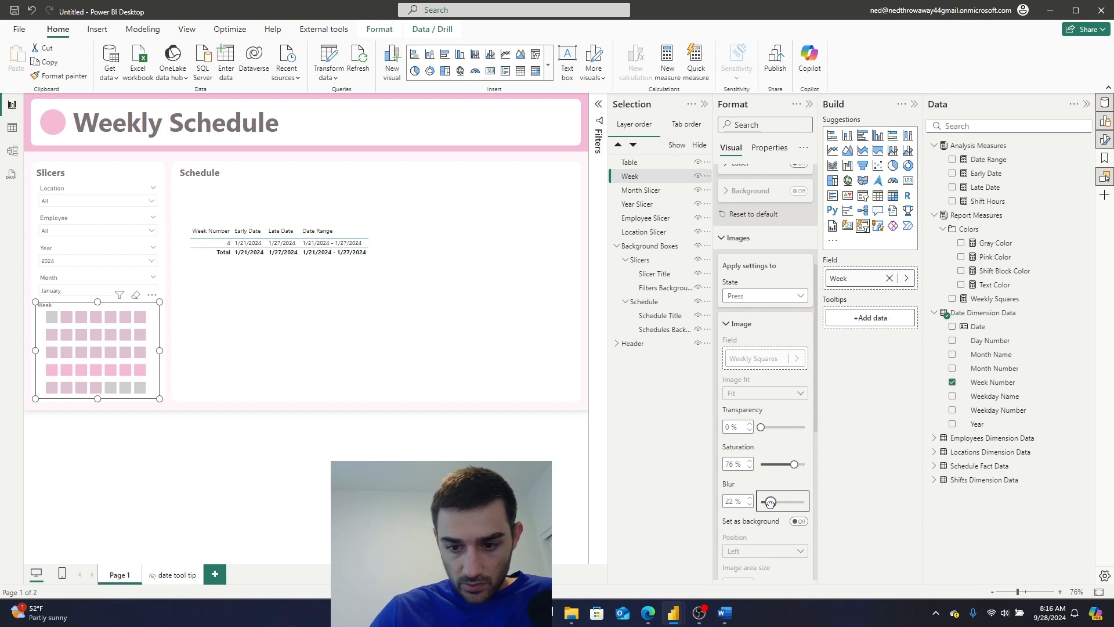
{"action": "left_click", "coordinate": [109, 355]}
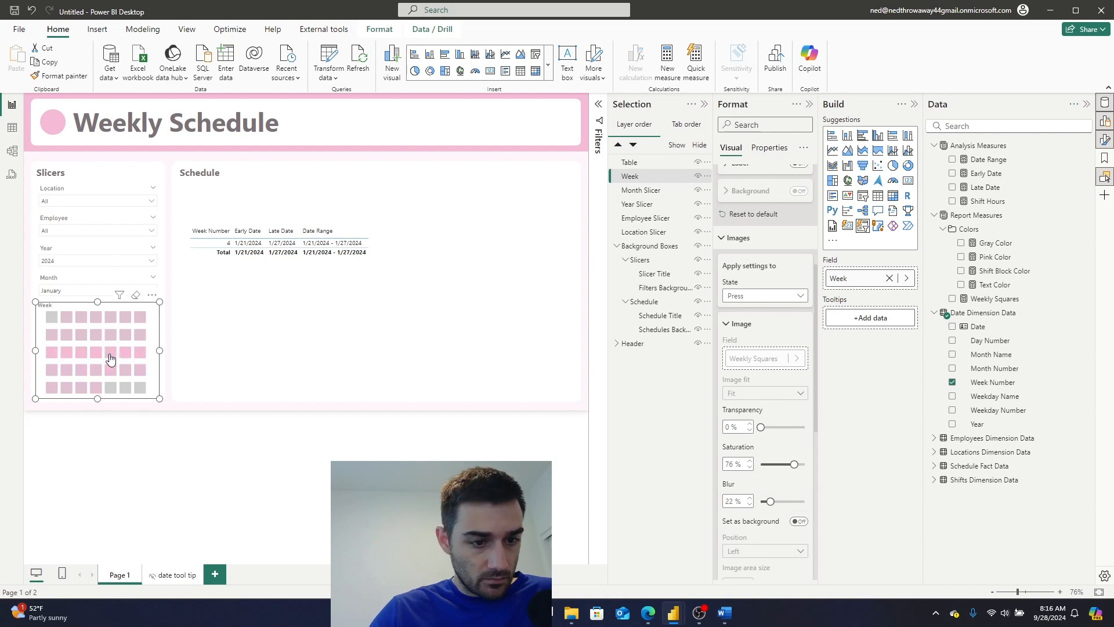
{"action": "left_click", "coordinate": [107, 319]}
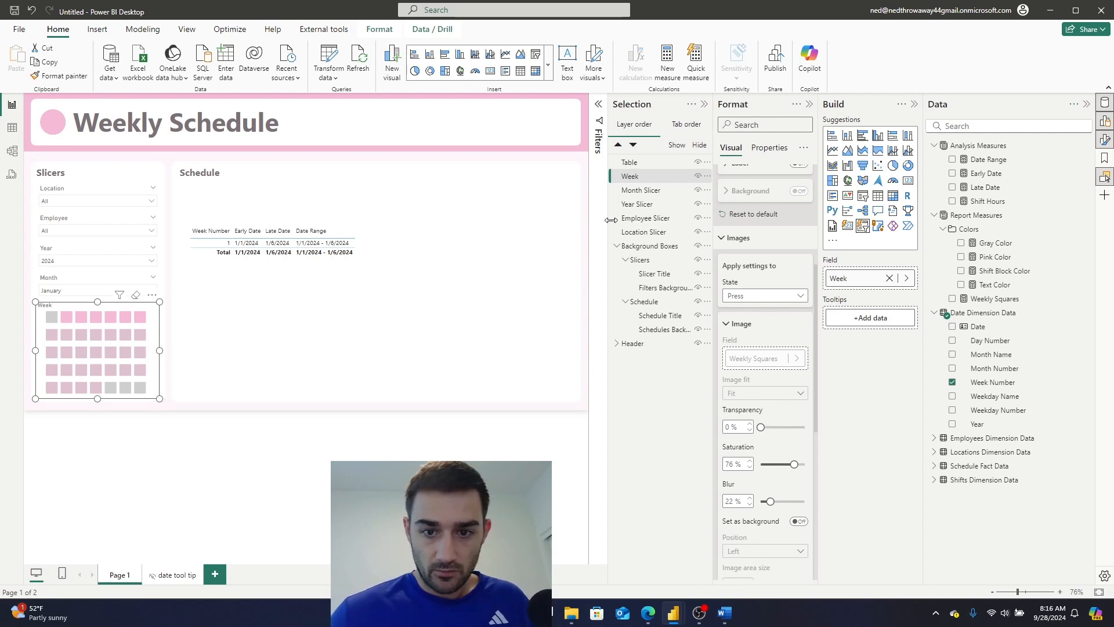
Delete the week number and date range table from the Schedule area.
{"action": "left_click", "coordinate": [629, 162]}
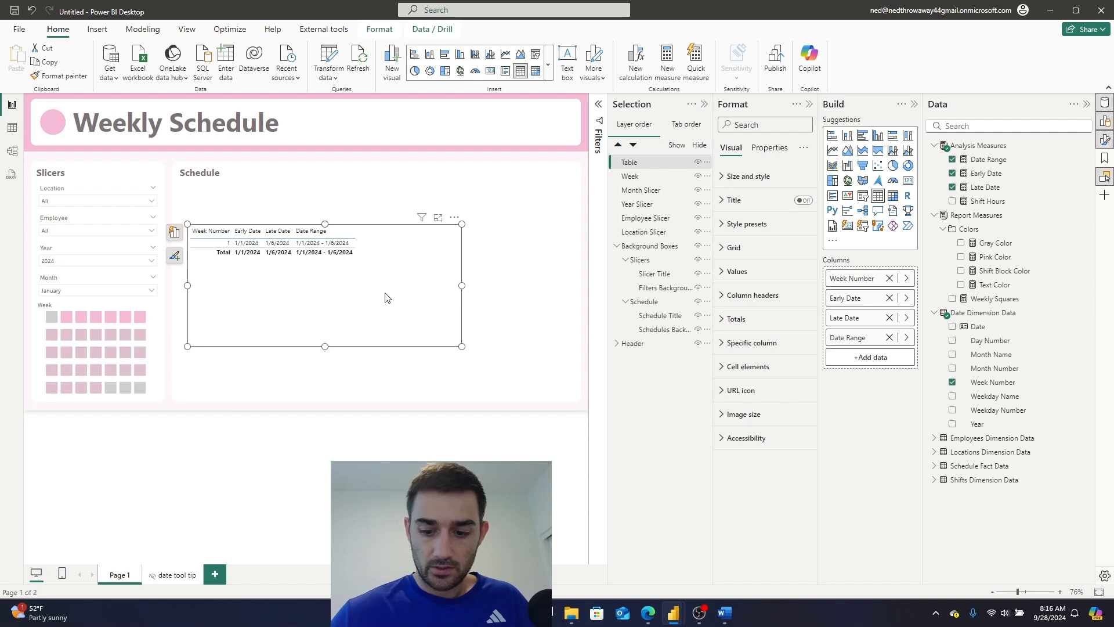
{"action": "key", "text": "Delete"}
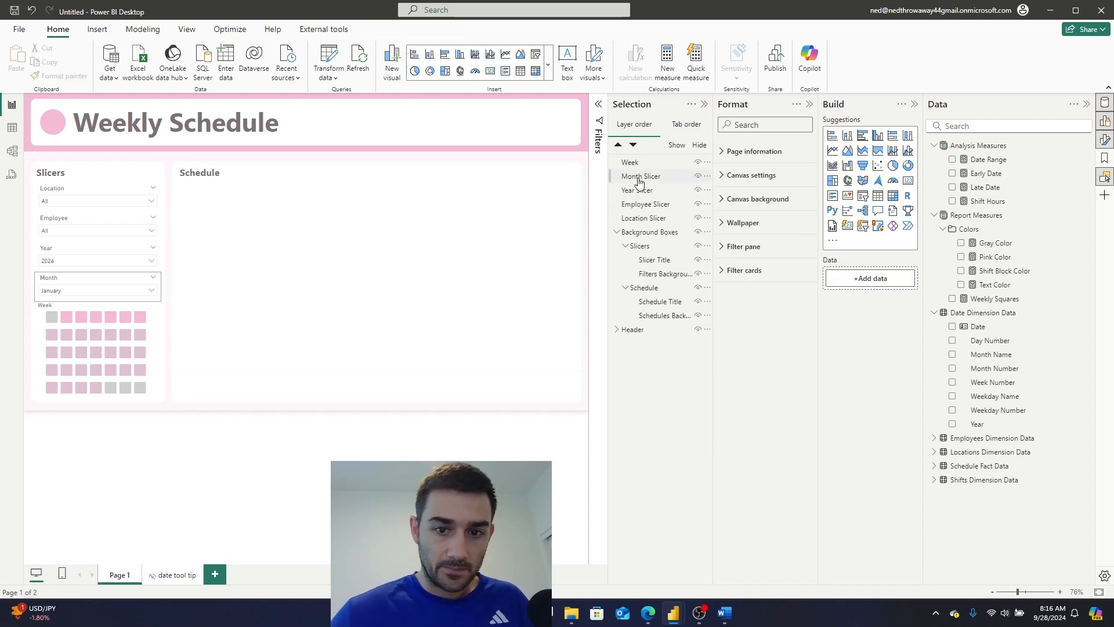
Rename the Week visual as "Week Slier" in the layer order, in line with the other slicers' names.
{"action": "left_click", "coordinate": [638, 182]}
{"action": "left_click", "coordinate": [645, 191]}
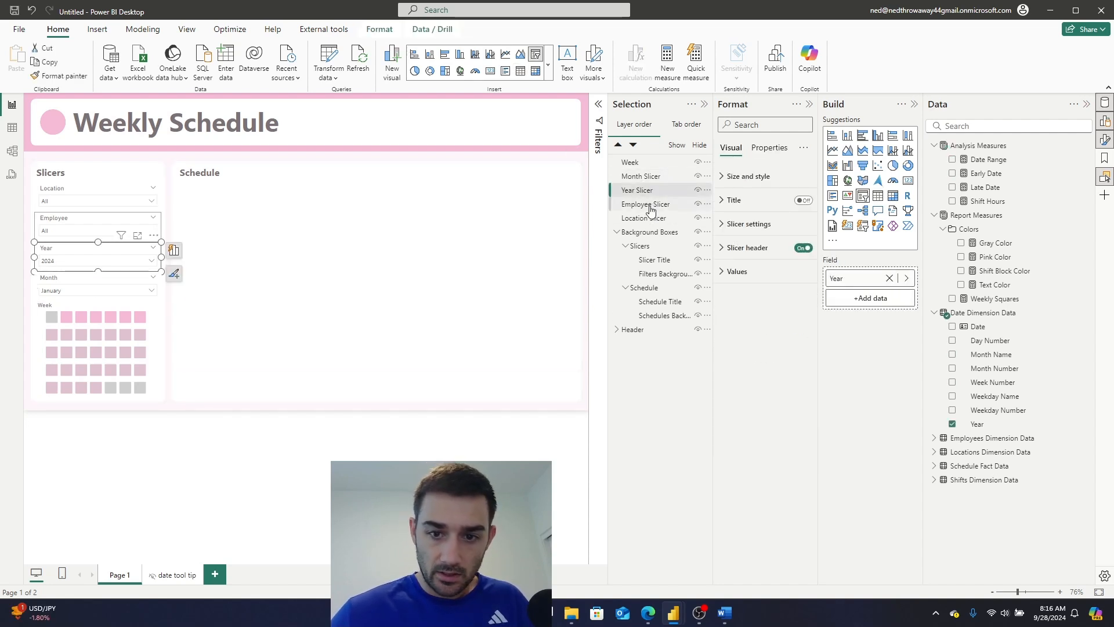
{"action": "left_click", "coordinate": [650, 205]}
{"action": "left_click", "coordinate": [651, 218]}
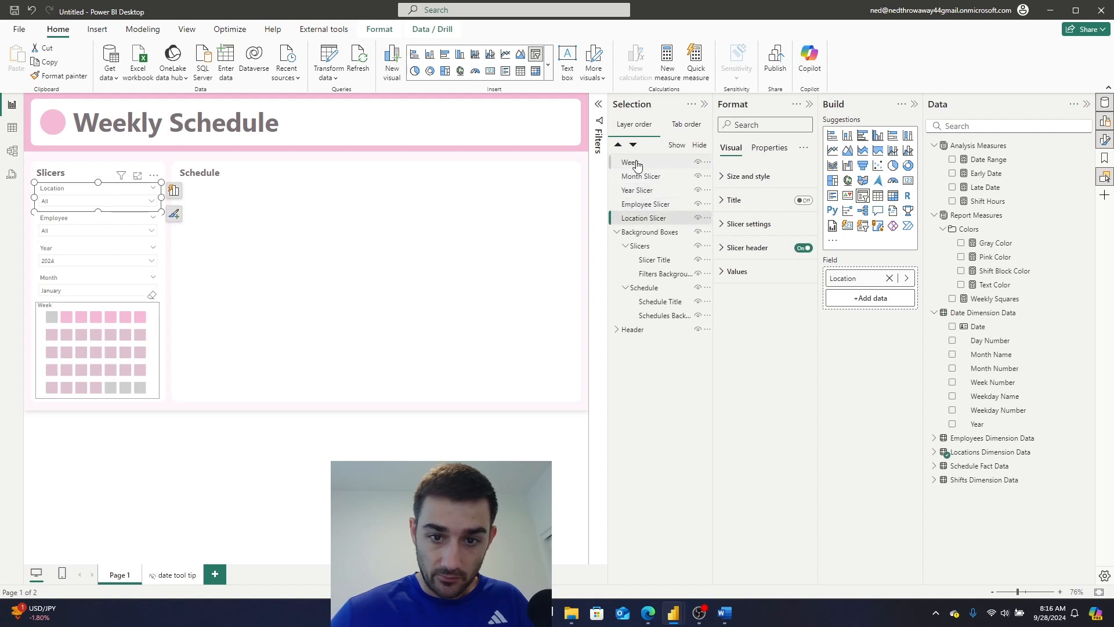
{"action": "left_click", "coordinate": [636, 164]}
{"action": "double_click", "coordinate": [638, 163]}
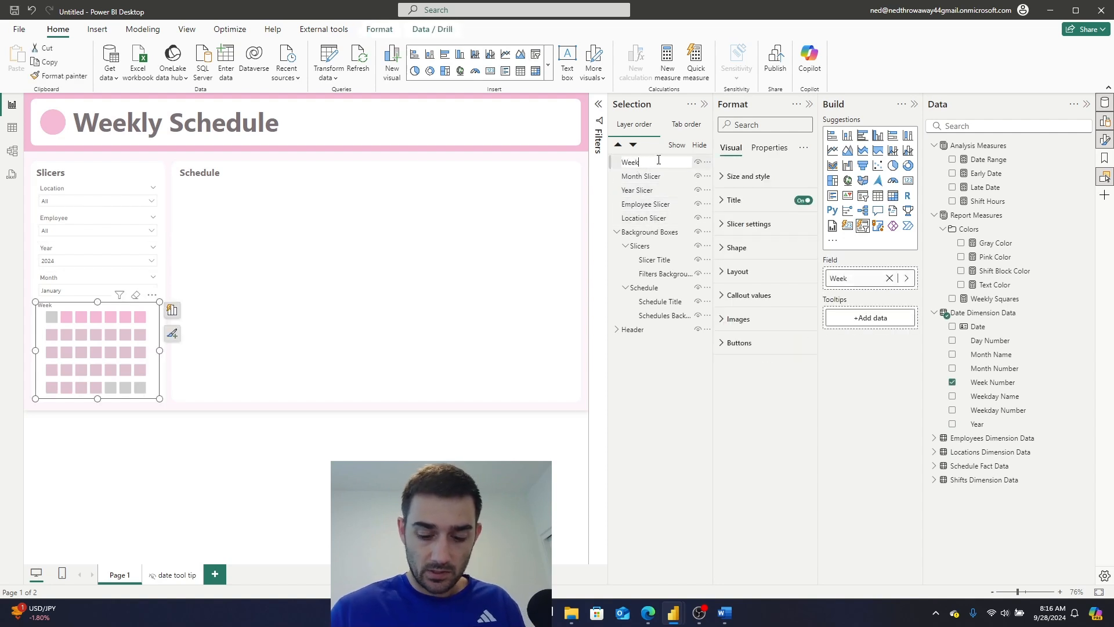
{"action": "type", "text": "Week Slier"}
{"action": "key", "text": "Return"}
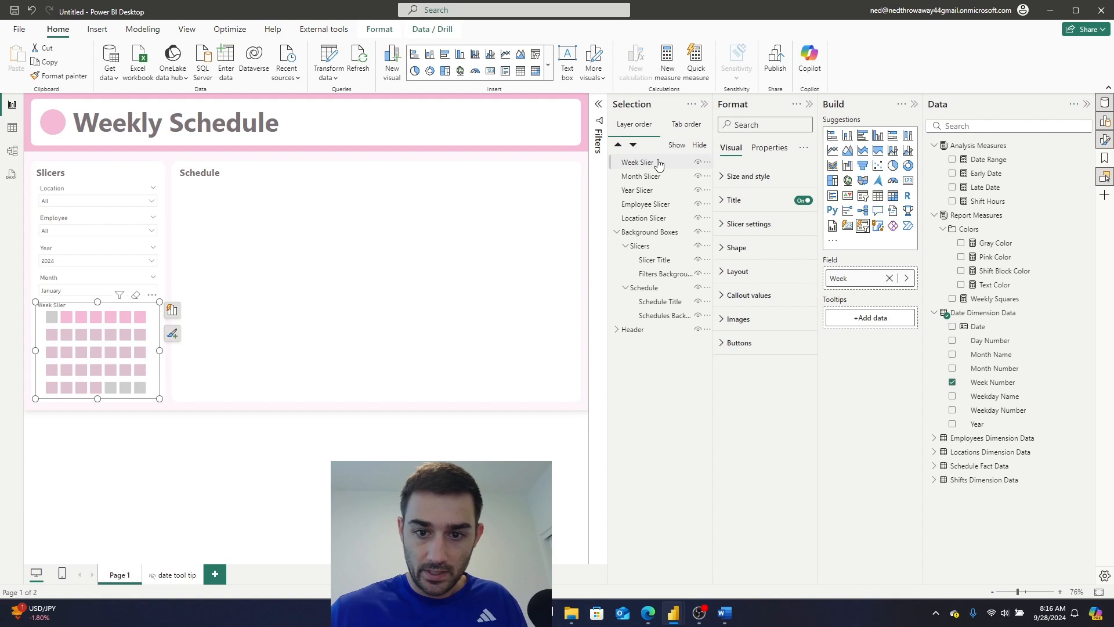
Group the Week, Month, Year, Employee and Location slicers and name the group Slicers.
{"action": "left_click", "coordinate": [653, 220], "text": "shift"}
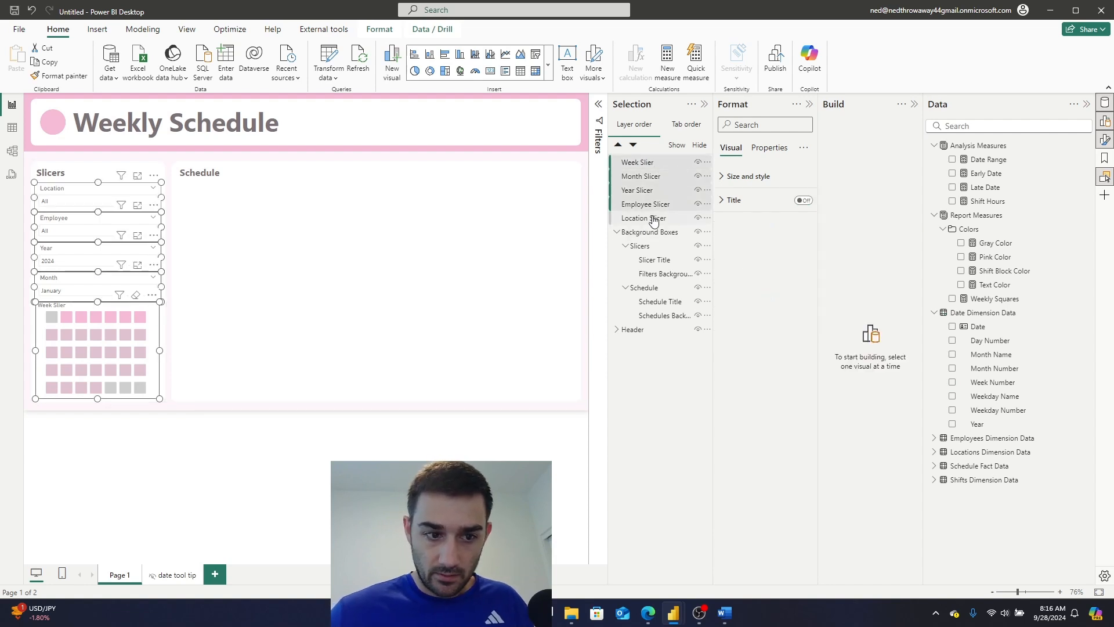
{"action": "right_click", "coordinate": [654, 218]}
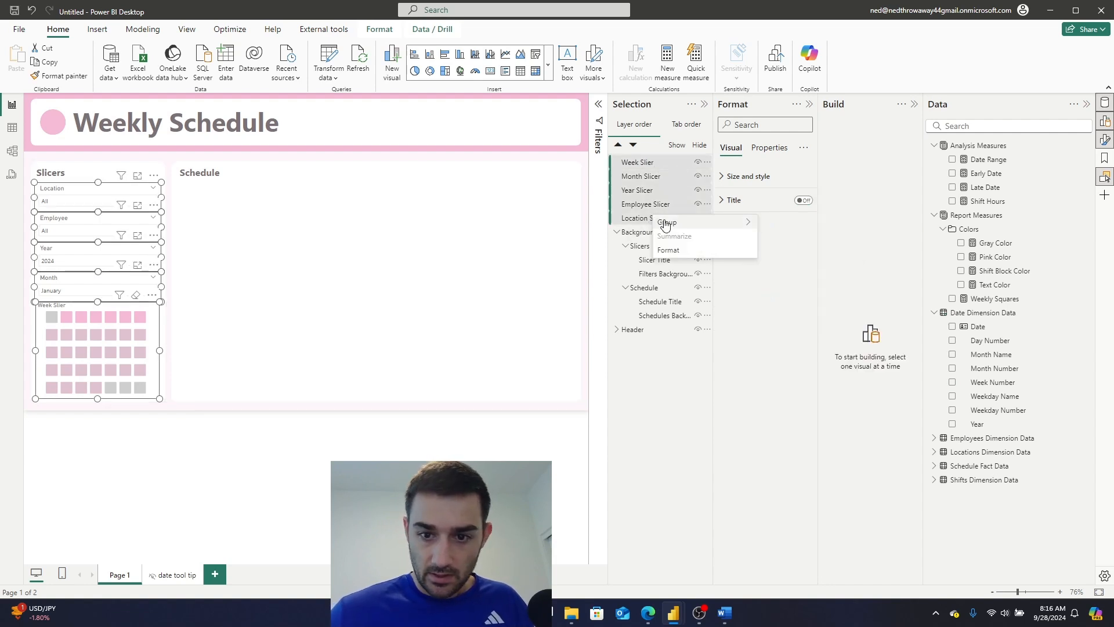
{"action": "mouse_move", "coordinate": [667, 223]}
{"action": "left_click", "coordinate": [768, 224]}
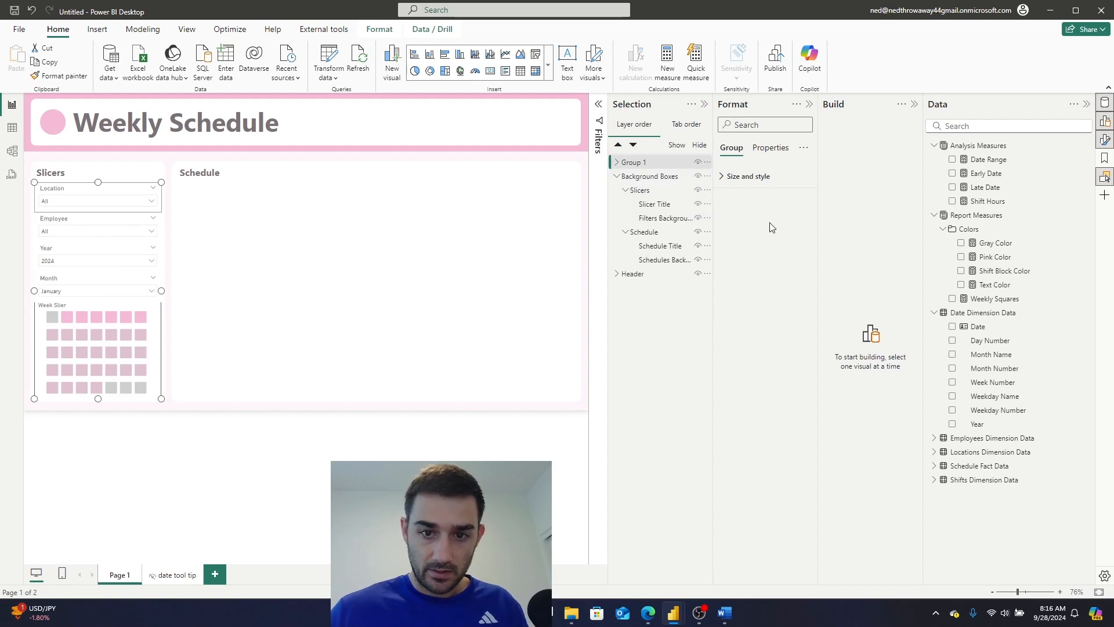
{"action": "double_click", "coordinate": [654, 160]}
{"action": "key", "text": "BackSpace"}
{"action": "type", "text": "Slicers"}
{"action": "key", "text": "Return"}
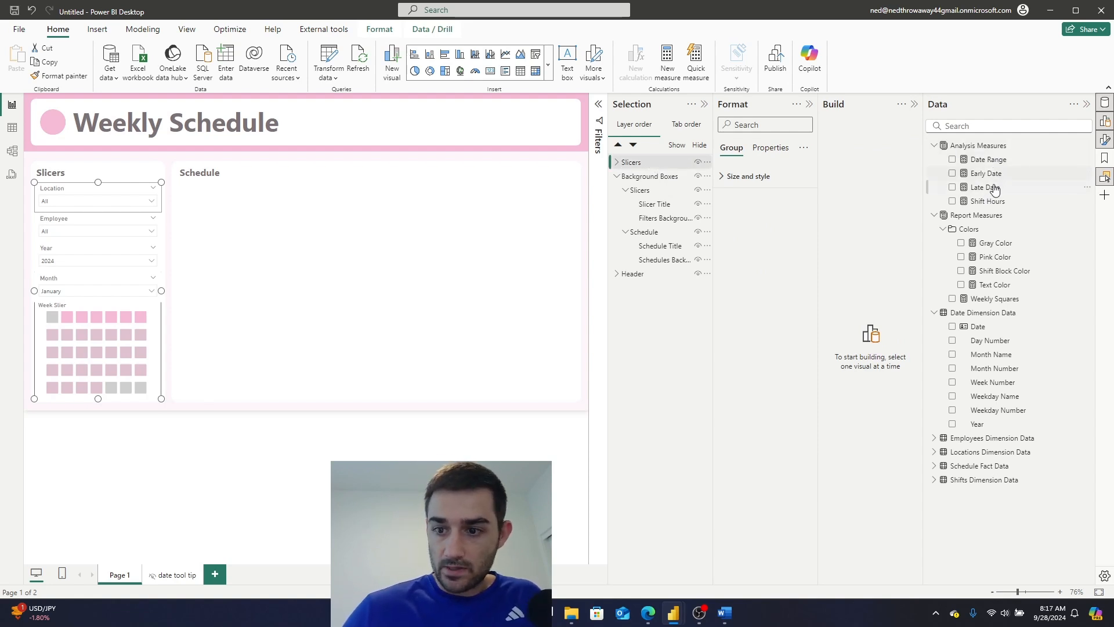
Open the data model and change the Date Range measure's home table to Report Measures.
{"action": "left_click", "coordinate": [943, 230]}
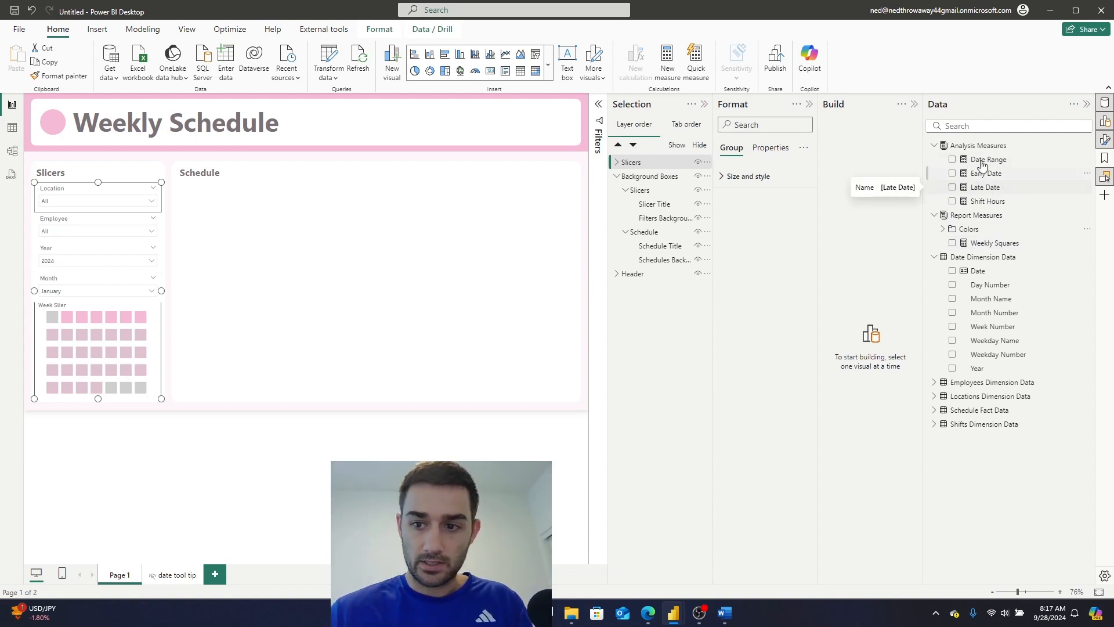
{"action": "left_click", "coordinate": [10, 132]}
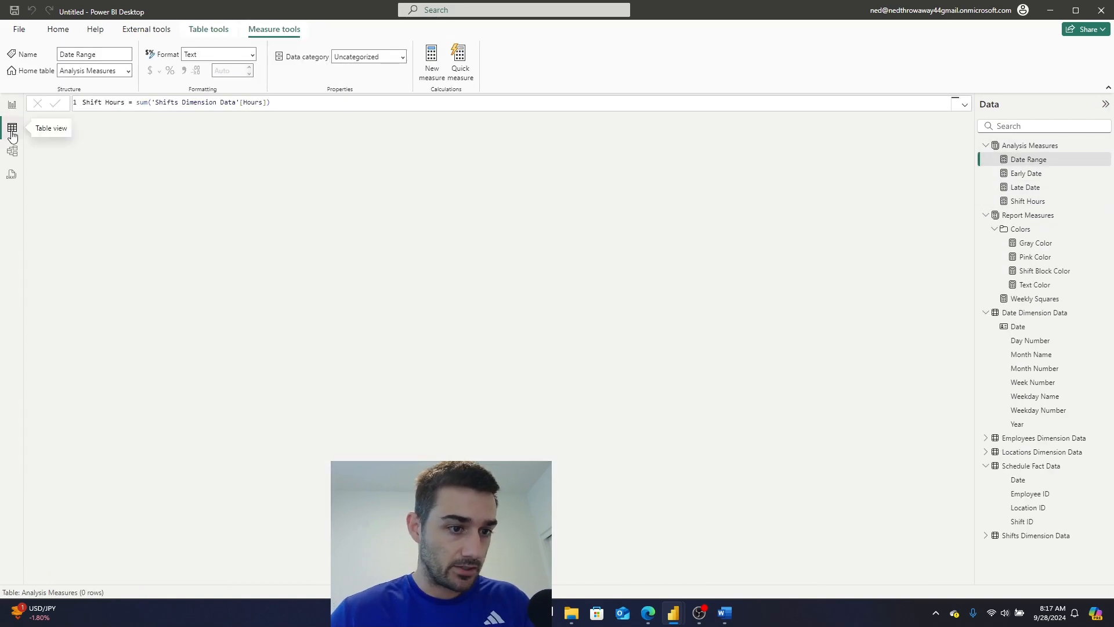
{"action": "left_click", "coordinate": [13, 152]}
{"action": "left_click", "coordinate": [10, 175]}
{"action": "left_click", "coordinate": [12, 152]}
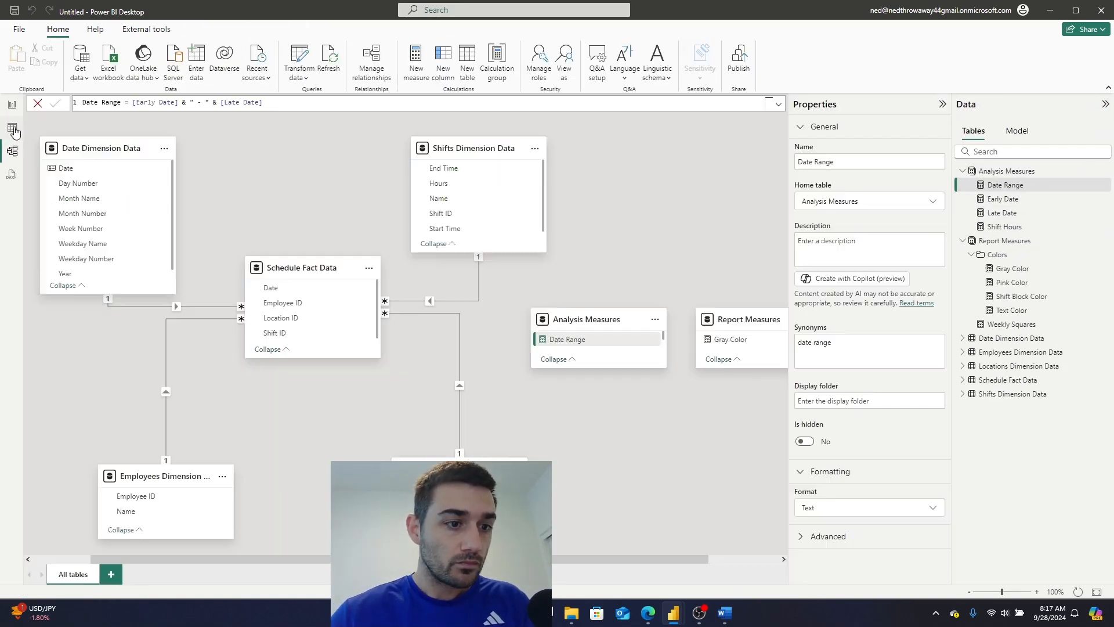
{"action": "left_click", "coordinate": [13, 129]}
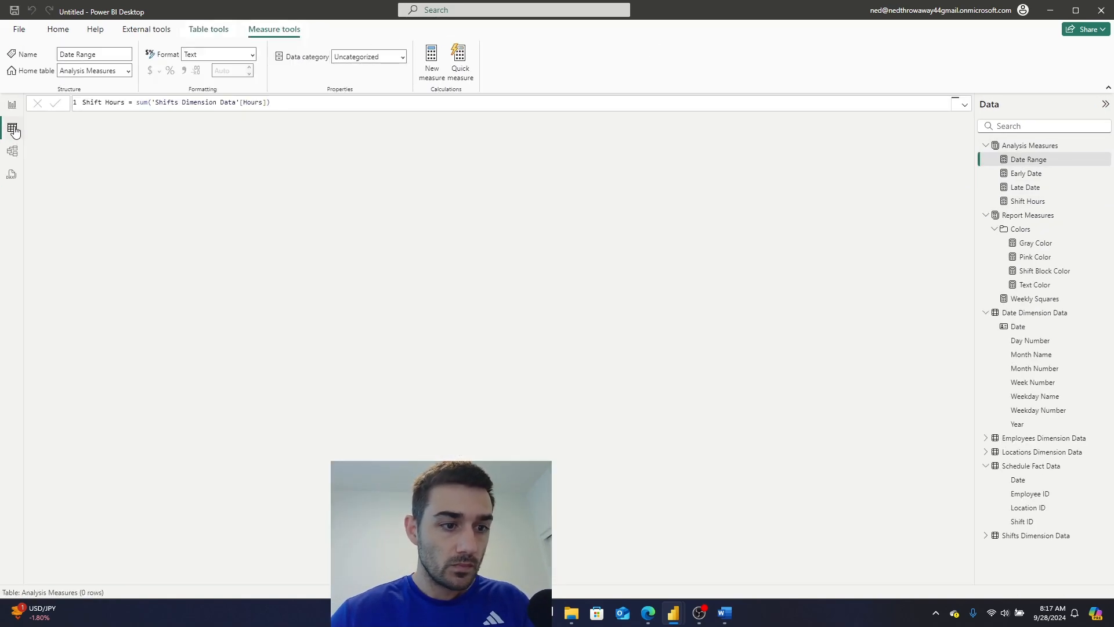
{"action": "left_click", "coordinate": [1030, 163]}
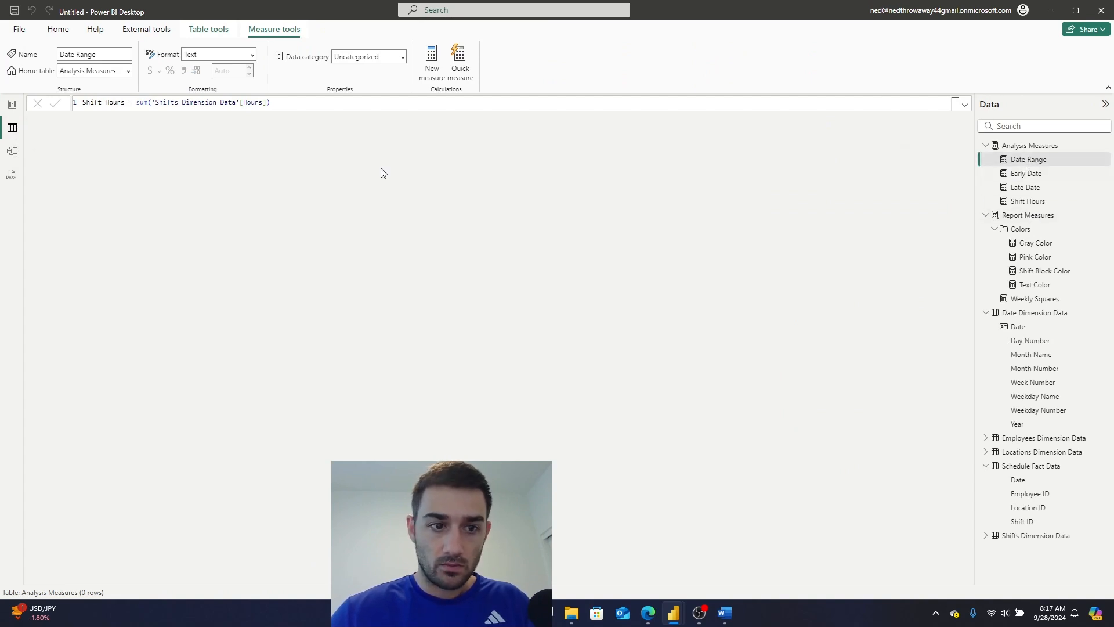
{"action": "left_click", "coordinate": [12, 152]}
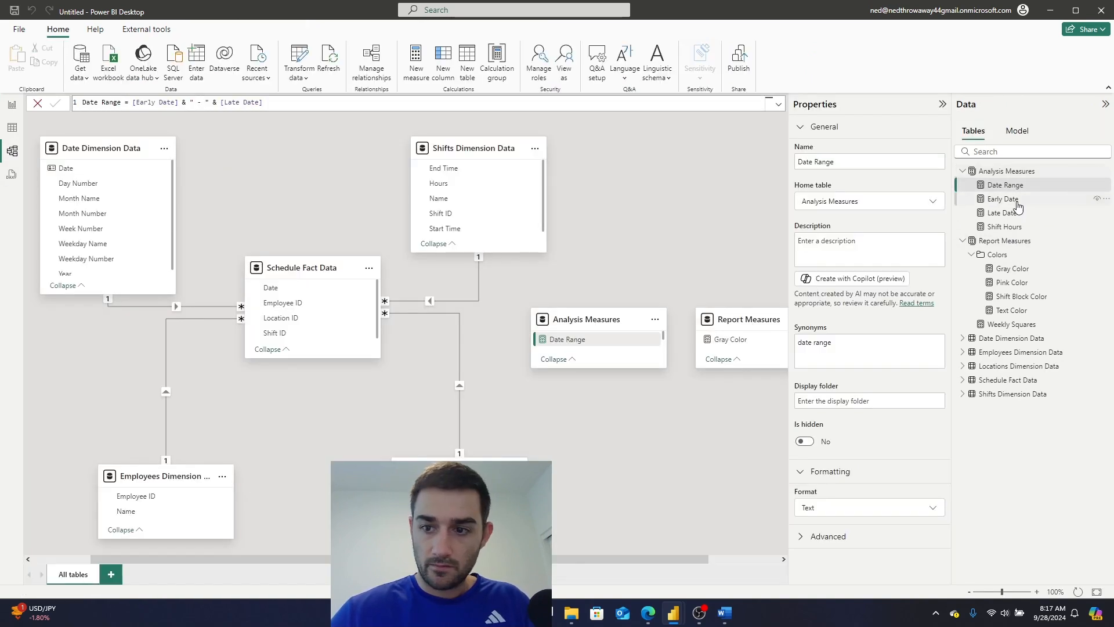
{"action": "left_click", "coordinate": [914, 202]}
{"action": "left_click", "coordinate": [831, 241]}
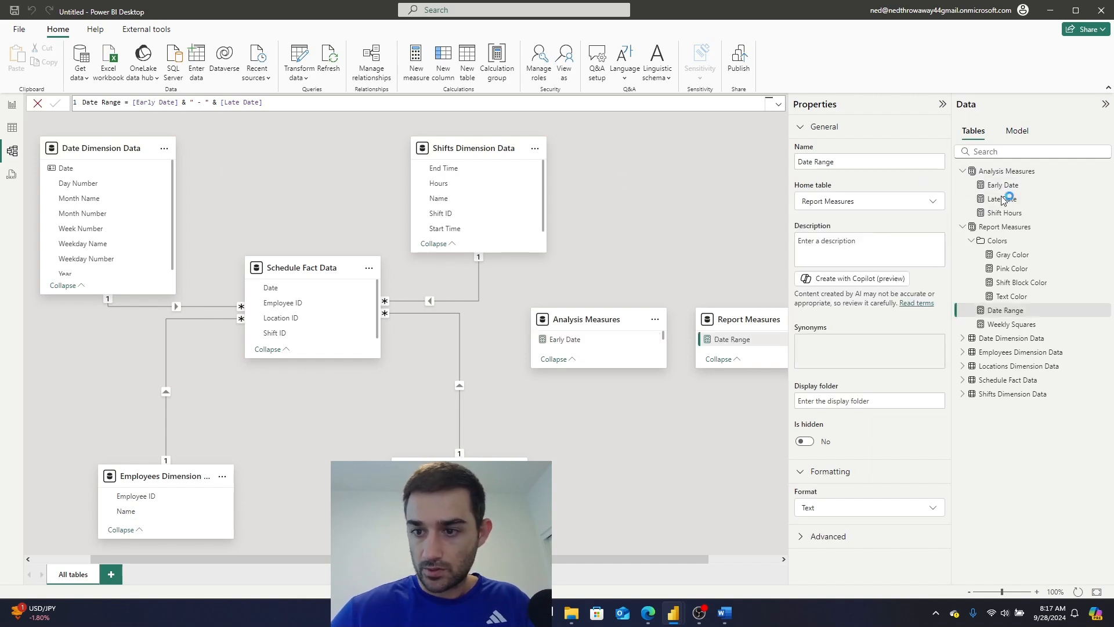
Change the home table of the Early Date and Late Date measures to Report Measures.
{"action": "left_click", "coordinate": [1007, 187]}
{"action": "left_click", "coordinate": [918, 206]}
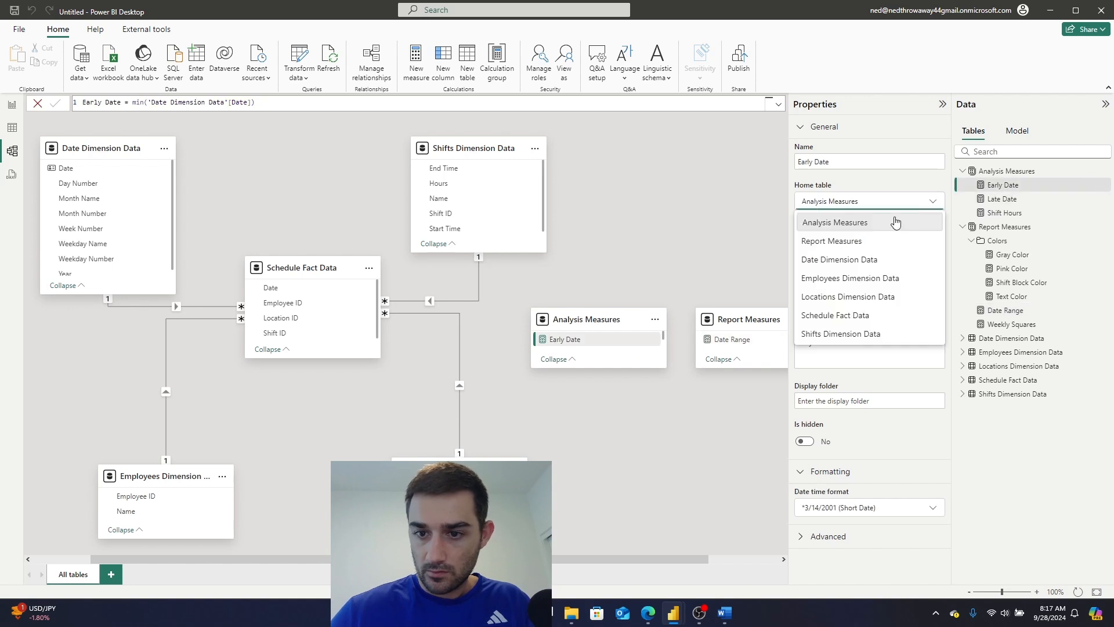
{"action": "left_click", "coordinate": [835, 243]}
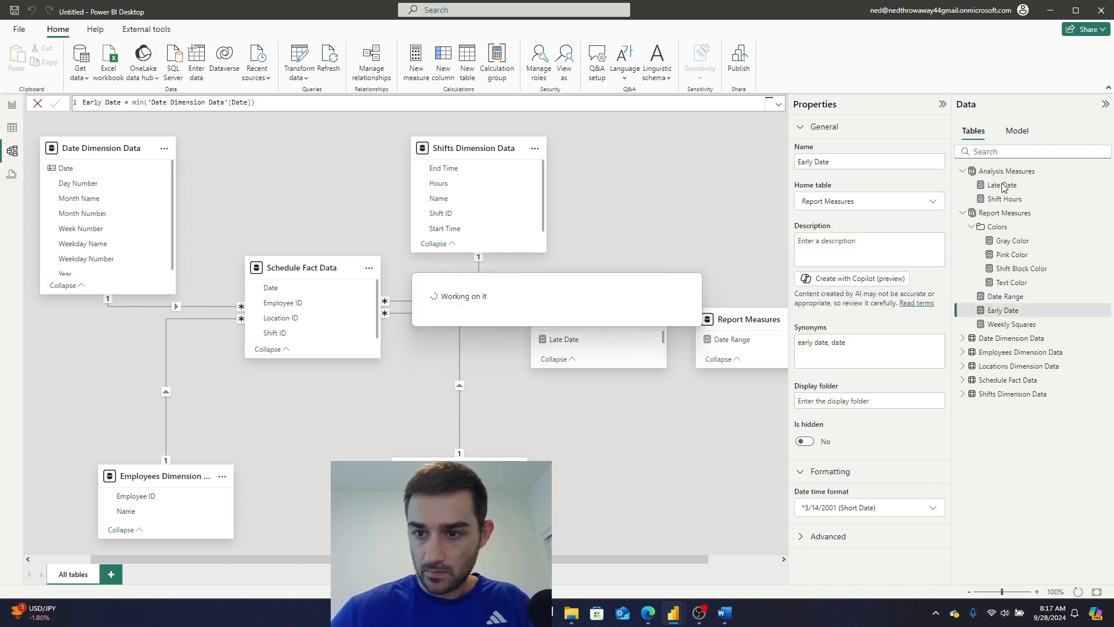
{"action": "left_click", "coordinate": [1002, 186]}
{"action": "left_click", "coordinate": [912, 207]}
{"action": "left_click", "coordinate": [853, 242]}
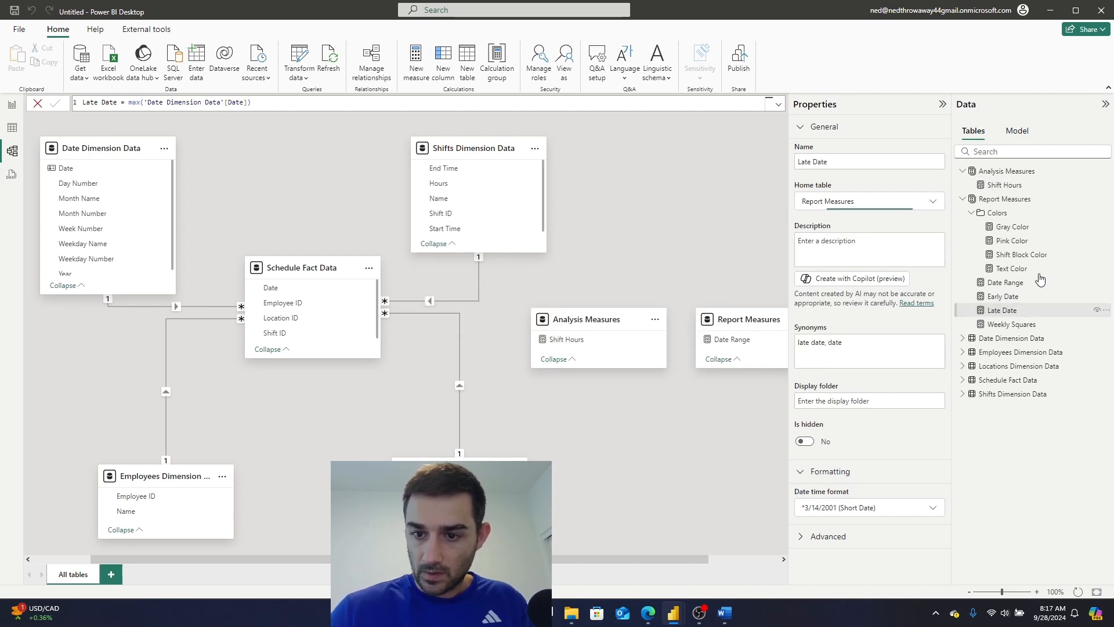
Enter "Date Tool Tip" as the display folder of the Late Date measure.
{"action": "left_click", "coordinate": [971, 212]}
{"action": "left_click", "coordinate": [853, 254]}
{"action": "left_click", "coordinate": [859, 405]}
{"action": "type", "text": "to"}
{"action": "key", "text": "BackSpace"}
{"action": "key", "text": "BackSpace"}
{"action": "type", "text": "date tool"}
{"action": "key", "text": "BackSpace"}
{"action": "key", "text": "BackSpace"}
{"action": "key", "text": "BackSpace"}
{"action": "key", "text": "BackSpace"}
{"action": "key", "text": "BackSpace"}
{"action": "key", "text": "BackSpace"}
{"action": "key", "text": "BackSpace"}
{"action": "key", "text": "BackSpace"}
{"action": "key", "text": "BackSpace"}
{"action": "type", "text": "Date Tool Tip"}
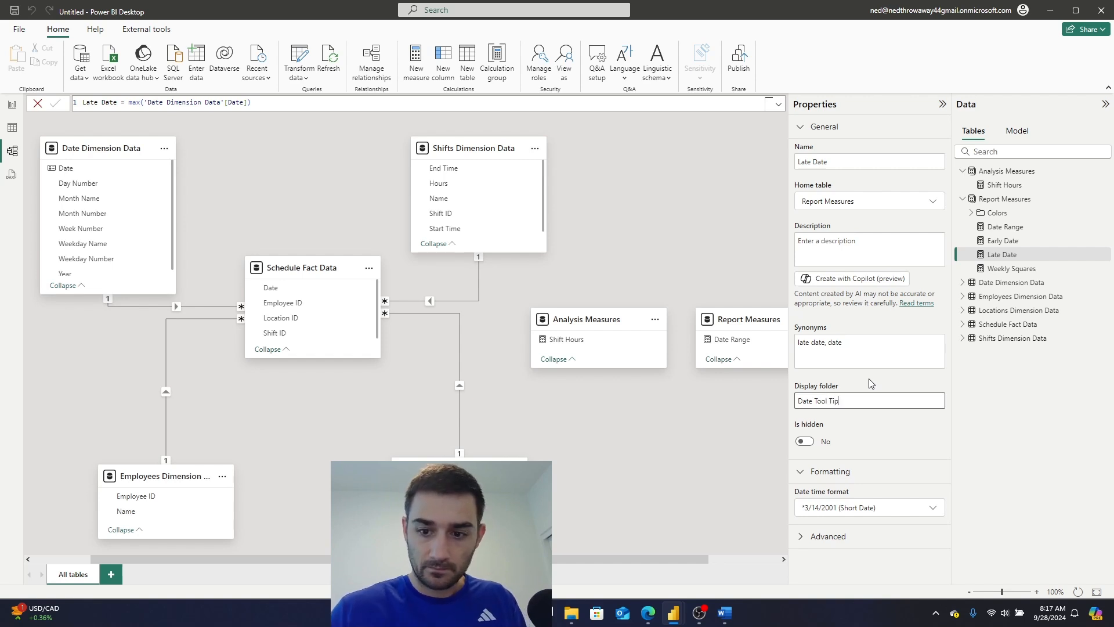
Copy the Late Date measure's display folder name and assign the same "Date Tool Tip" folder to Date Range.
{"action": "left_click_drag", "start_coordinate": [844, 397], "coordinate": [744, 401]}
{"action": "key", "text": "ctrl+c"}
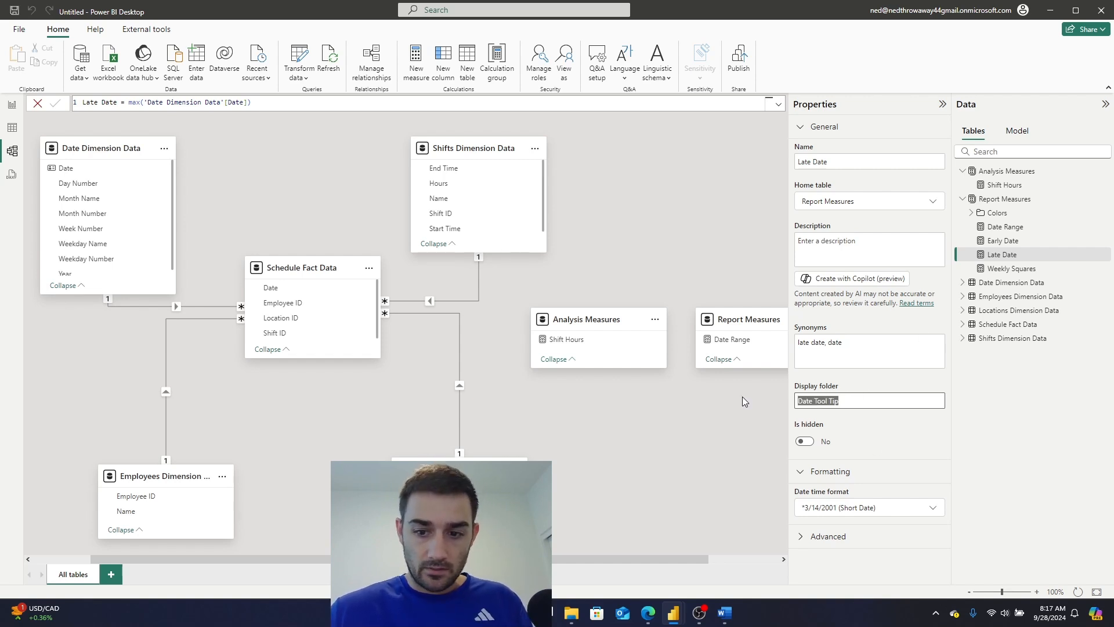
{"action": "left_click", "coordinate": [1024, 246]}
{"action": "left_click", "coordinate": [1017, 227]}
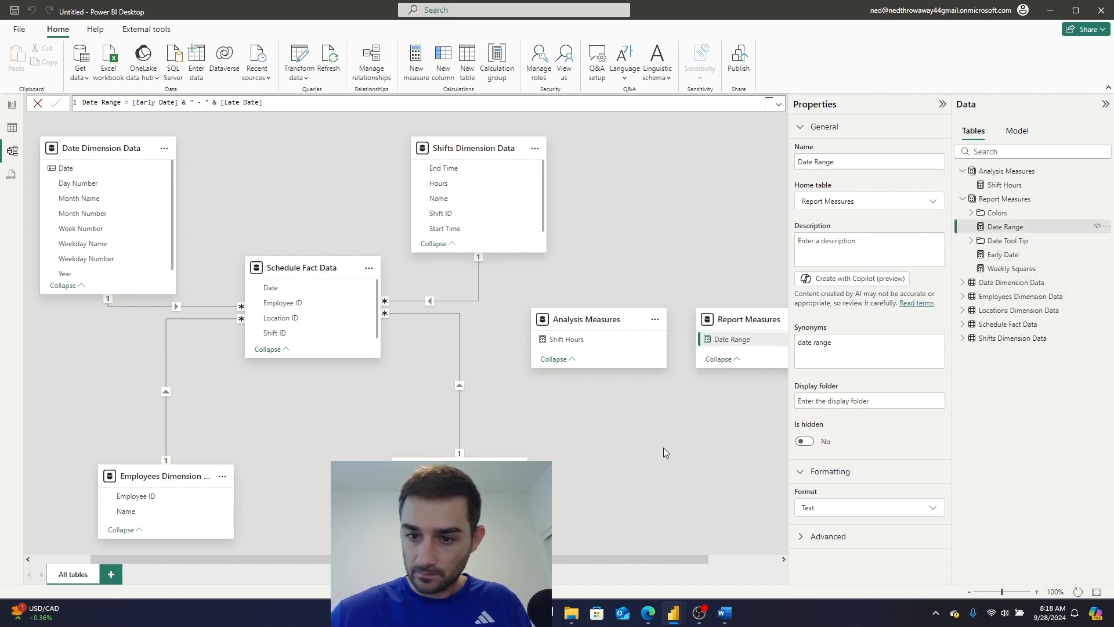
{"action": "left_click", "coordinate": [811, 400]}
{"action": "key", "text": "ctrl+v"}
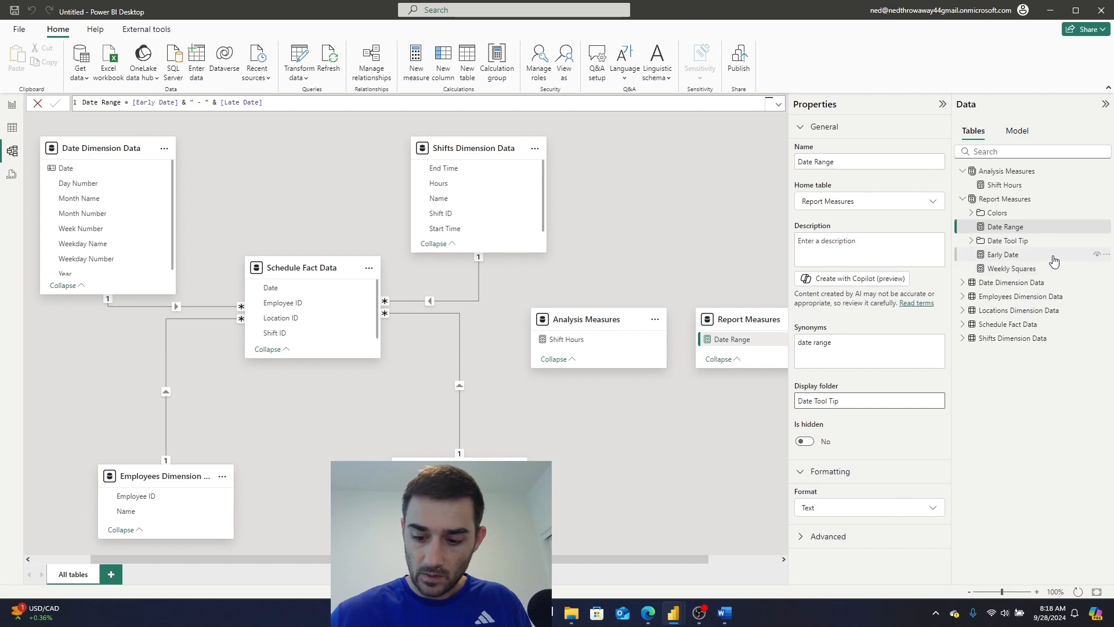
Assign the Early Date measure to the "Date Tool Tip" display folder and collapse that folder.
{"action": "left_click", "coordinate": [999, 268]}
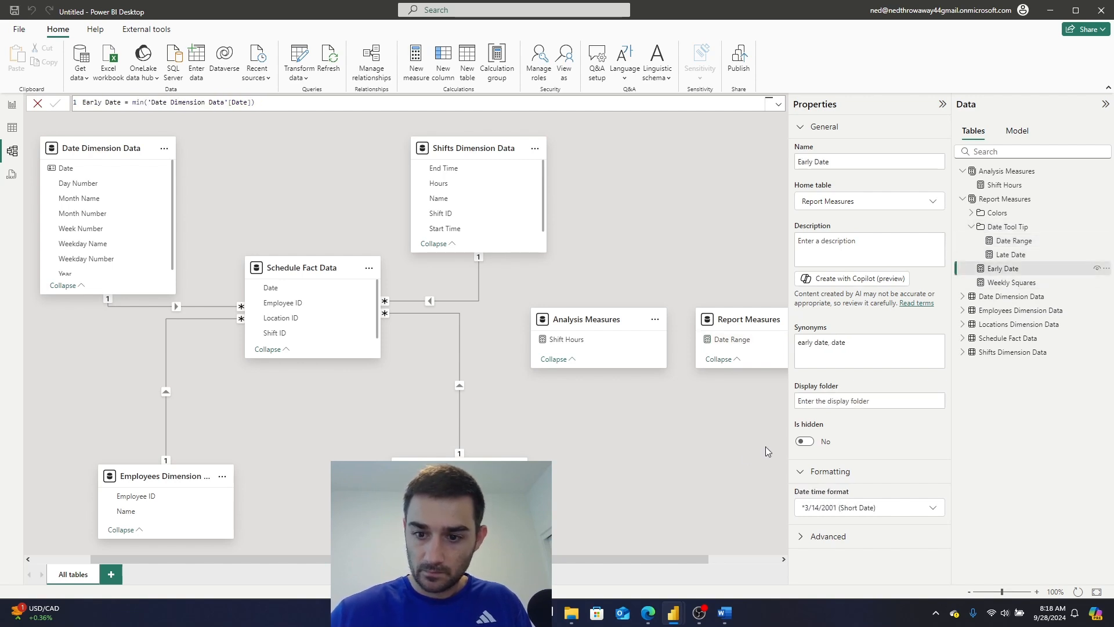
{"action": "left_click", "coordinate": [831, 402]}
{"action": "key", "text": "ctrl+v"}
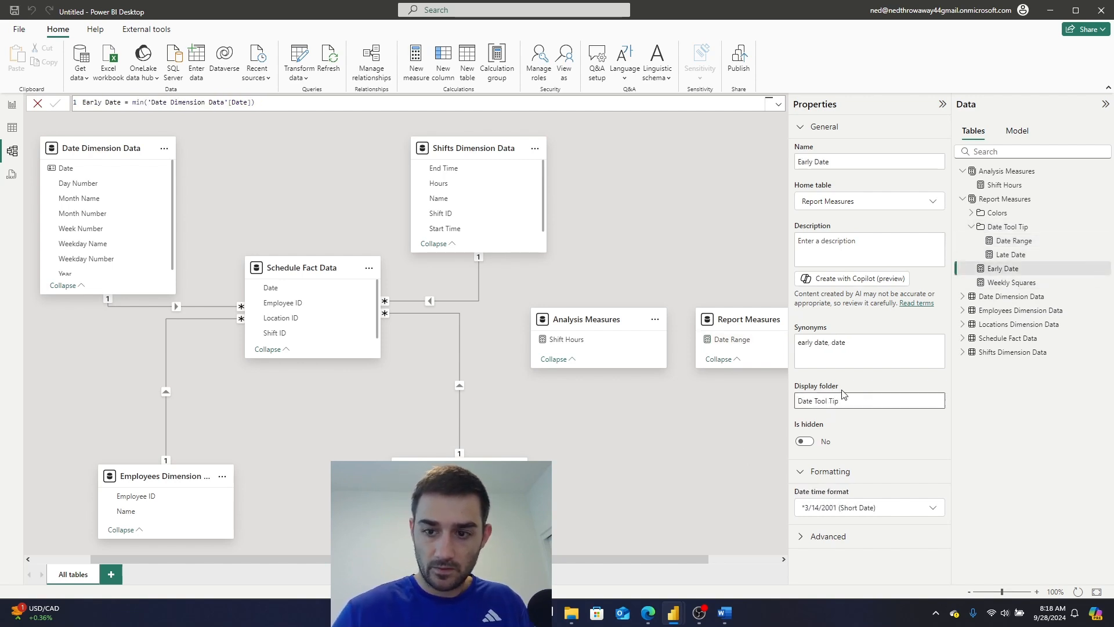
{"action": "left_click", "coordinate": [893, 404]}
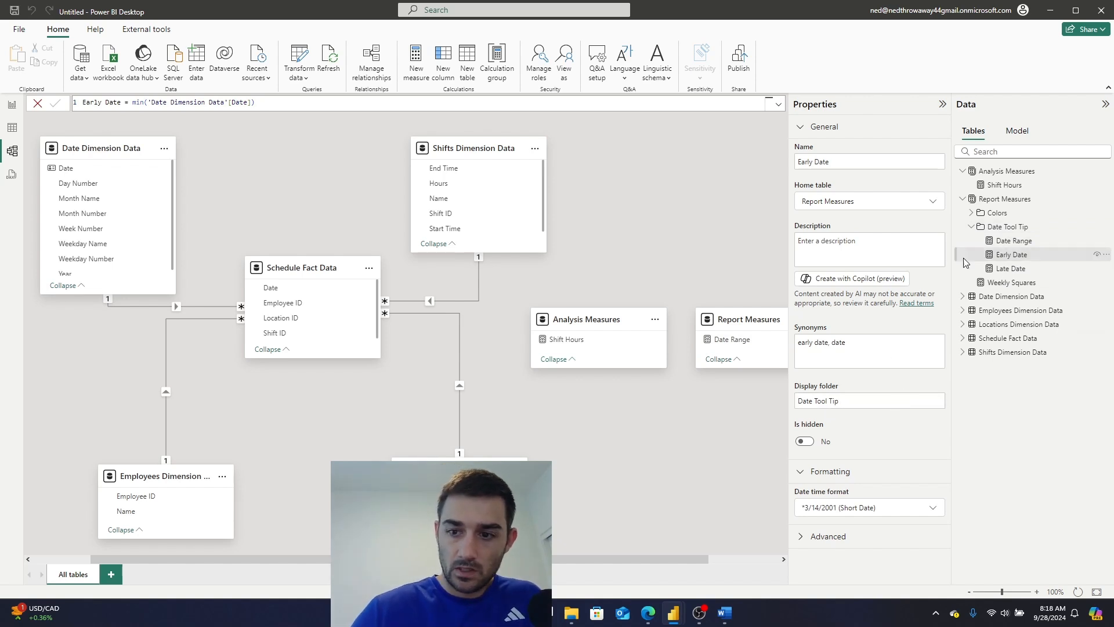
{"action": "left_click", "coordinate": [971, 227]}
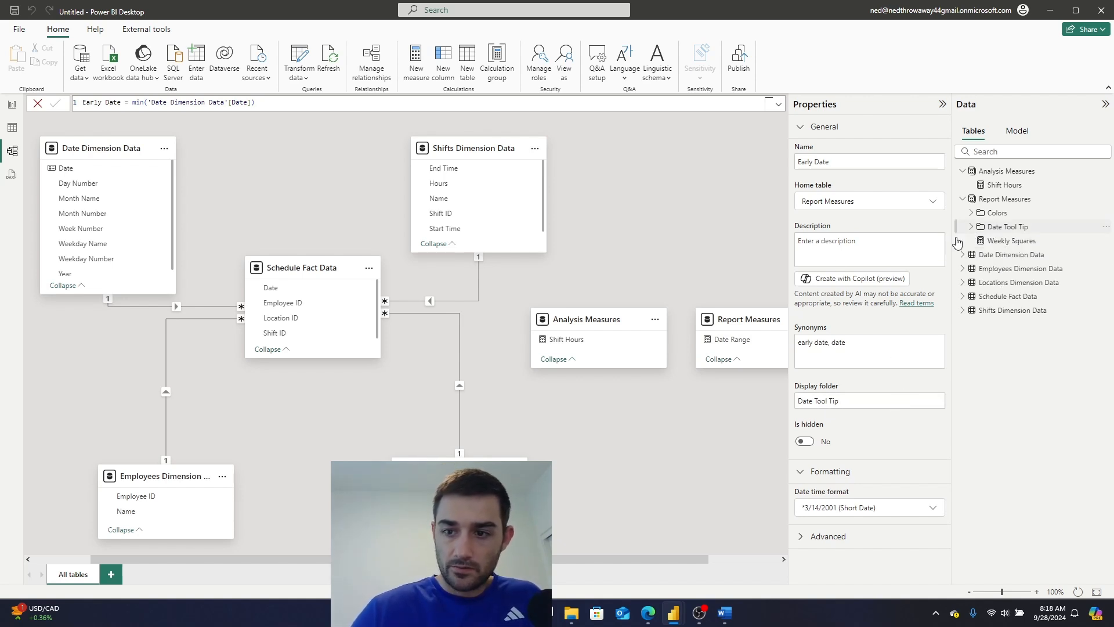
Return to Page 1 of the report and search the Location slicer's formatting options for "border".
{"action": "left_click", "coordinate": [12, 104]}
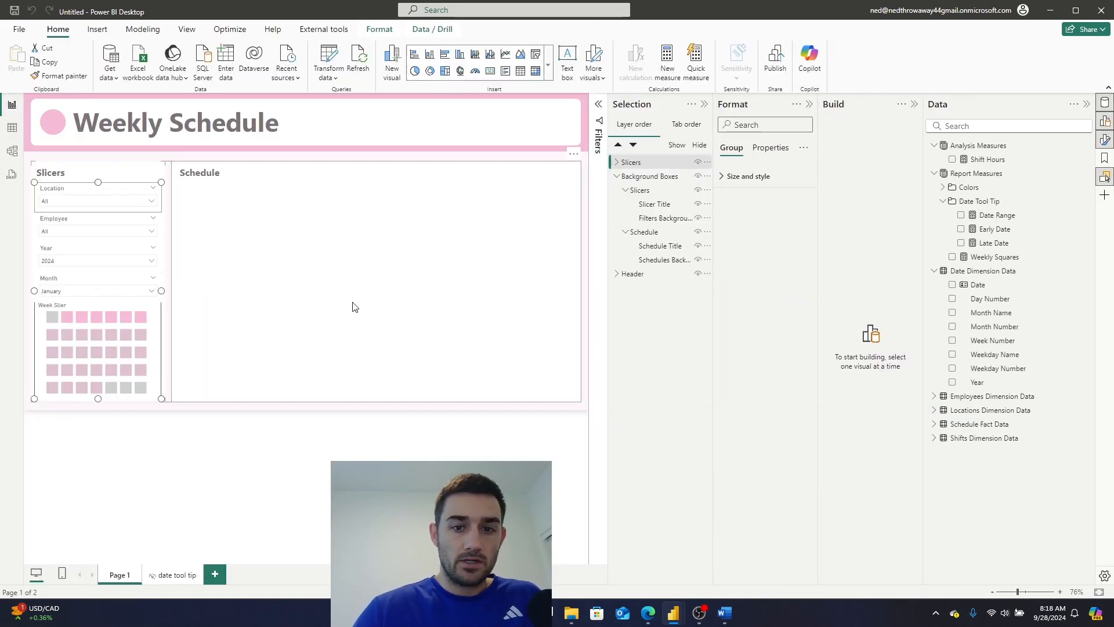
{"action": "left_click", "coordinate": [357, 481]}
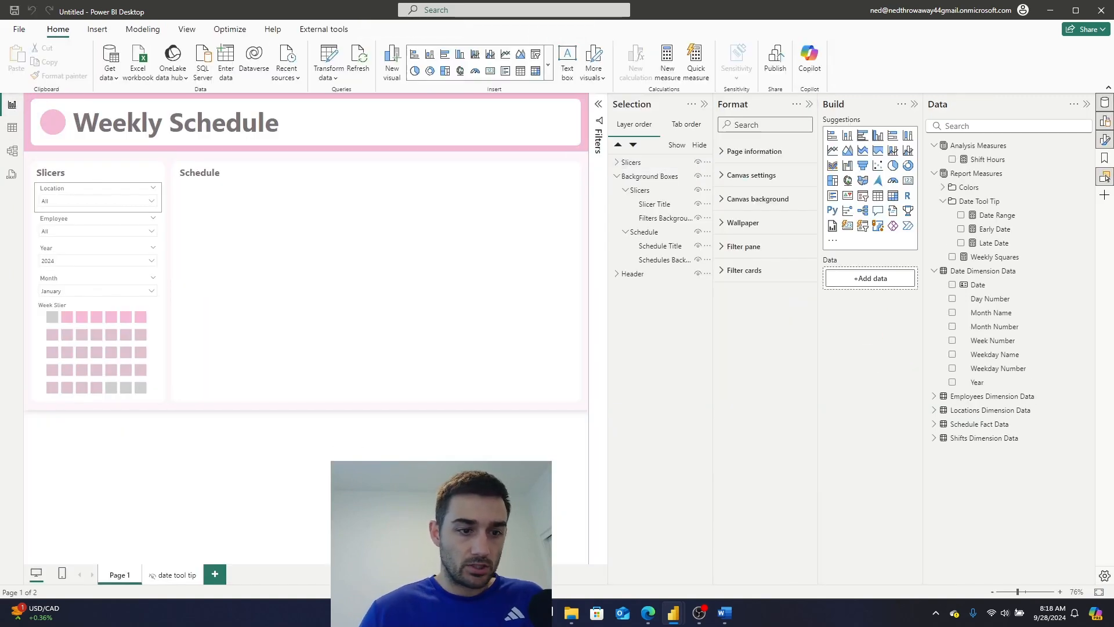
{"action": "left_click", "coordinate": [316, 233]}
{"action": "left_click", "coordinate": [105, 192]}
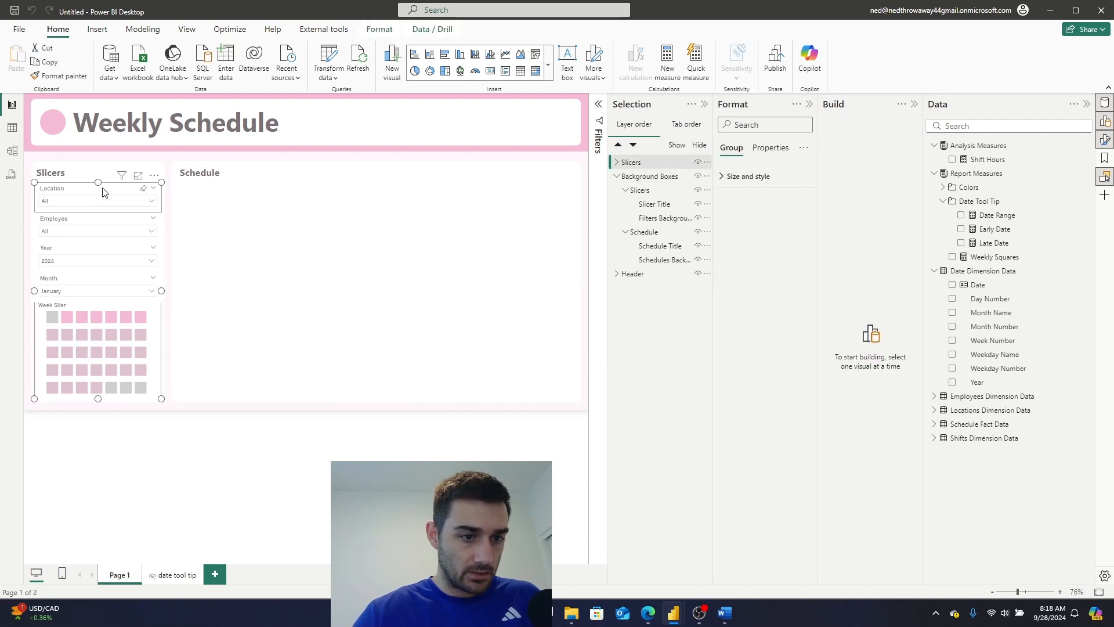
{"action": "left_click", "coordinate": [104, 193]}
{"action": "left_click", "coordinate": [249, 504]}
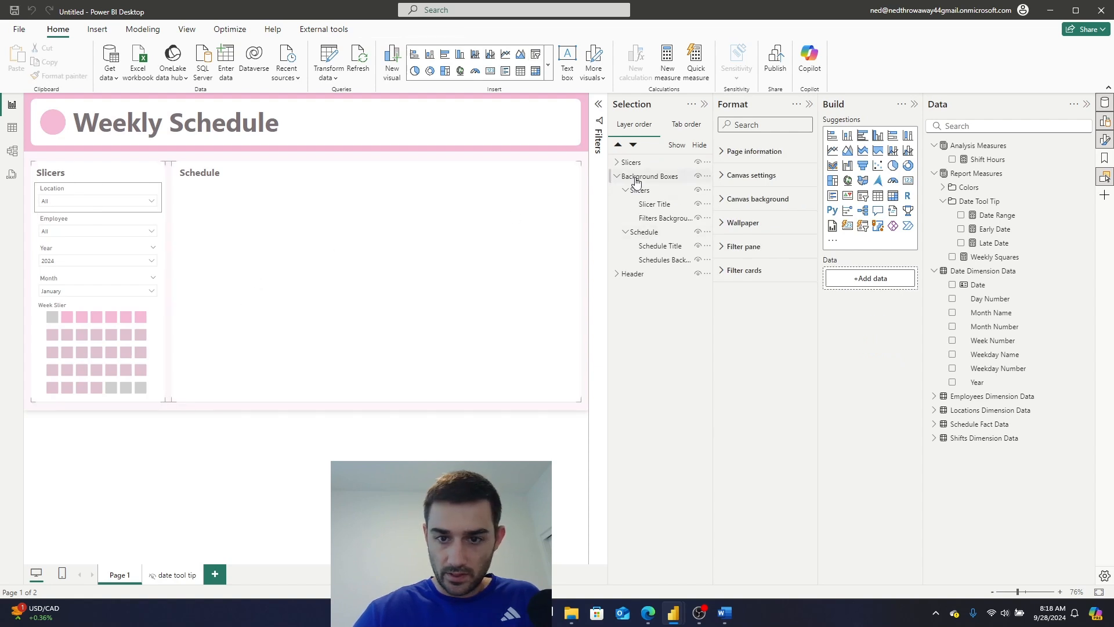
{"action": "left_click", "coordinate": [619, 163]}
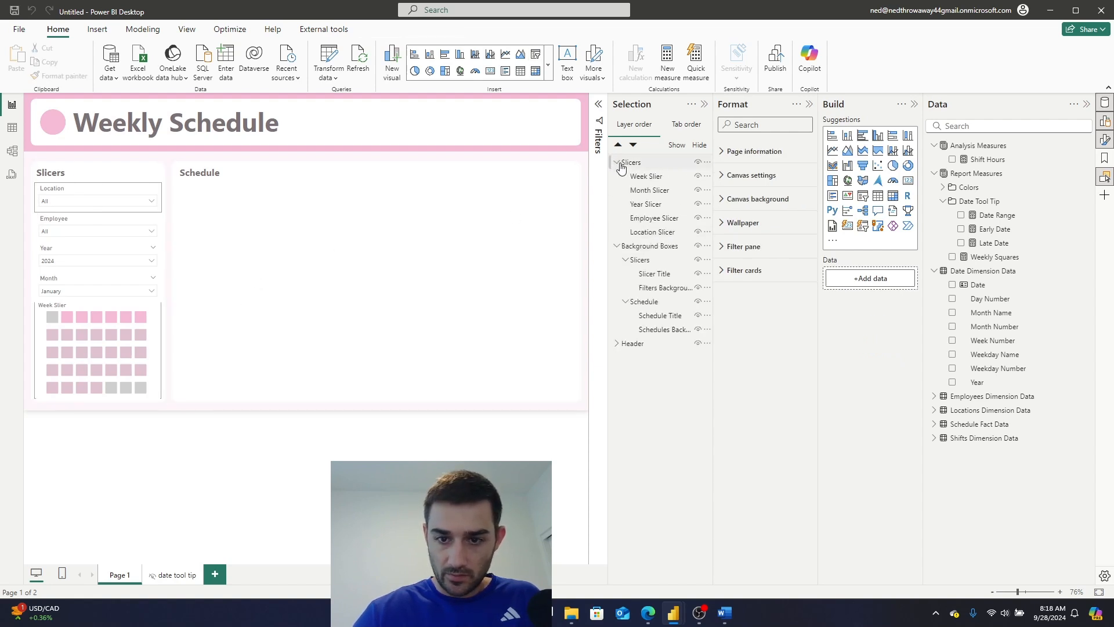
{"action": "left_click", "coordinate": [662, 232]}
{"action": "left_click", "coordinate": [771, 124]}
{"action": "type", "text": "border"}
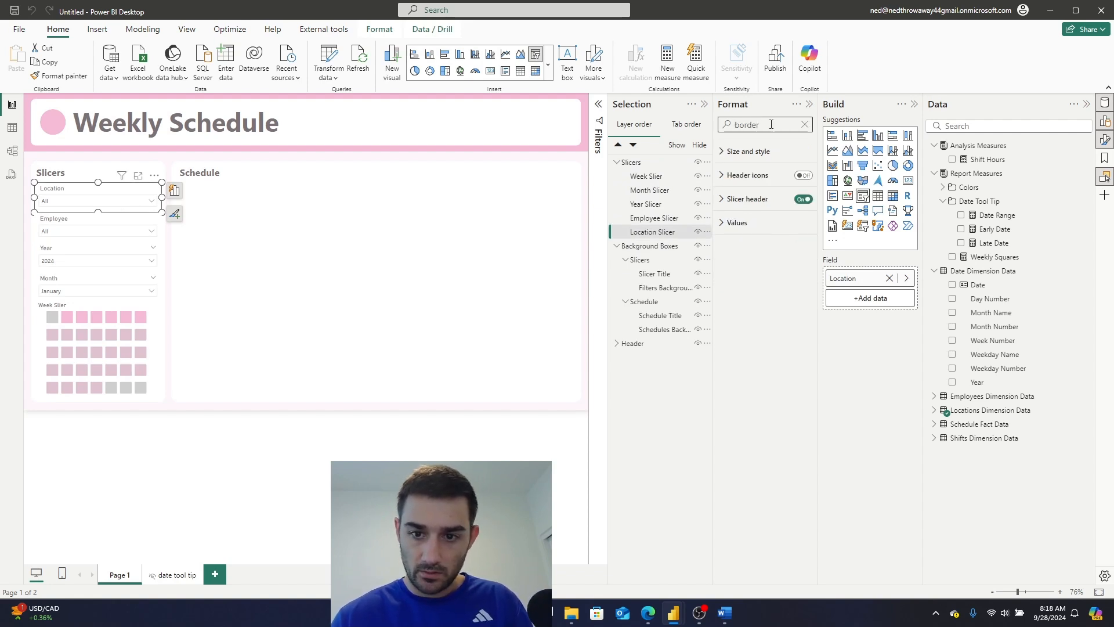
{"action": "left_click", "coordinate": [806, 126]}
{"action": "left_click", "coordinate": [509, 458]}
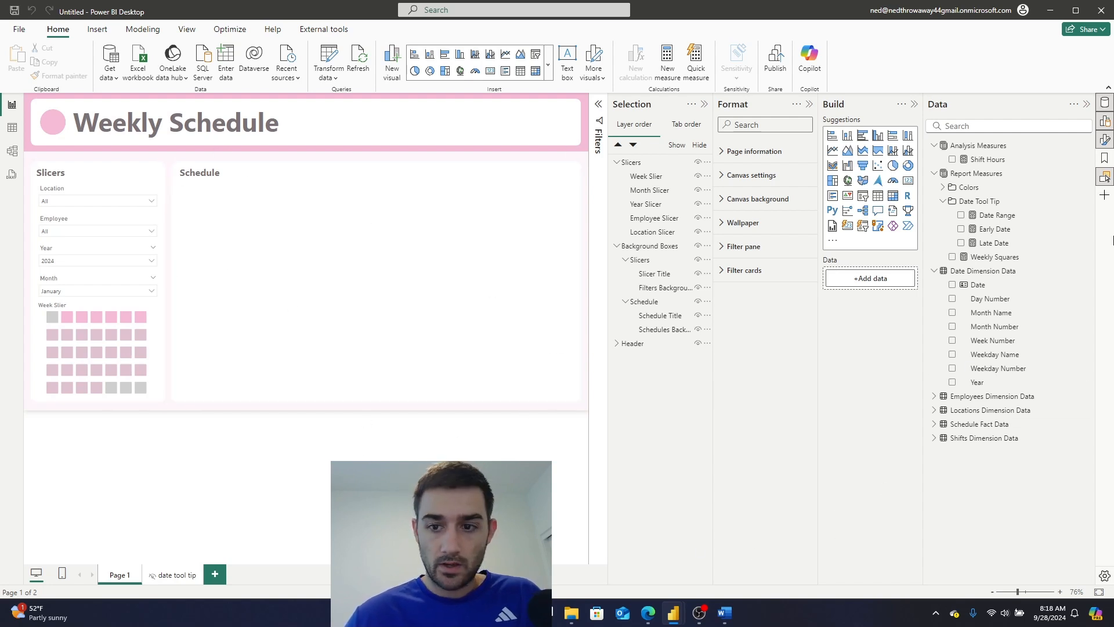
Insert a matrix, size it to fill the Schedule box, and use Weekday Name as its columns.
{"action": "left_click", "coordinate": [894, 201]}
{"action": "left_click_drag", "start_coordinate": [56, 392], "coordinate": [575, 220]}
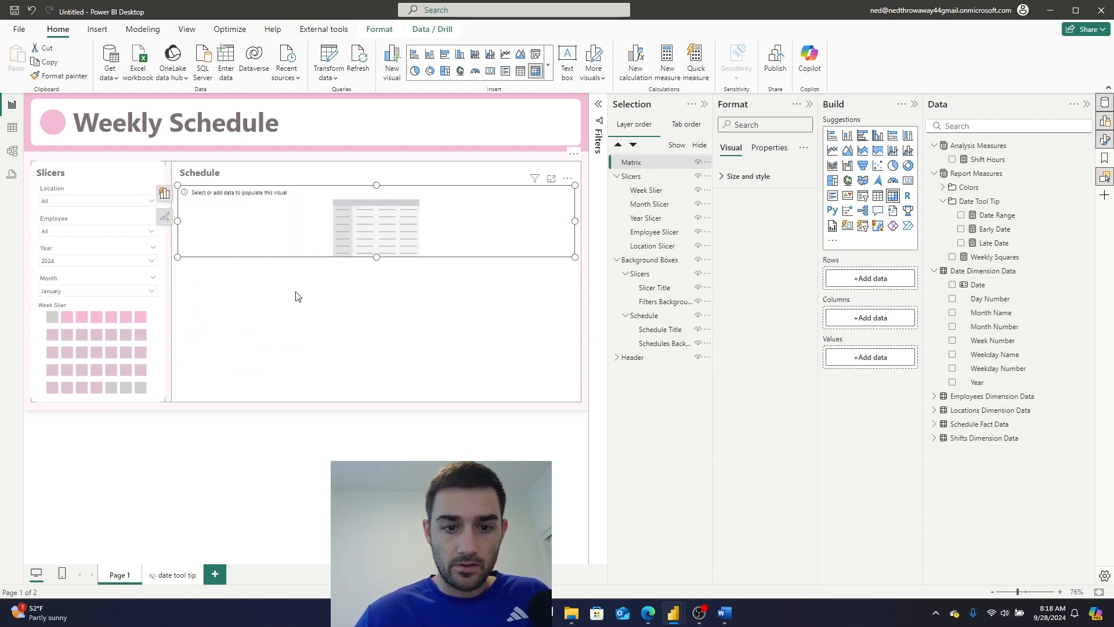
{"action": "left_click_drag", "start_coordinate": [376, 257], "coordinate": [380, 398]}
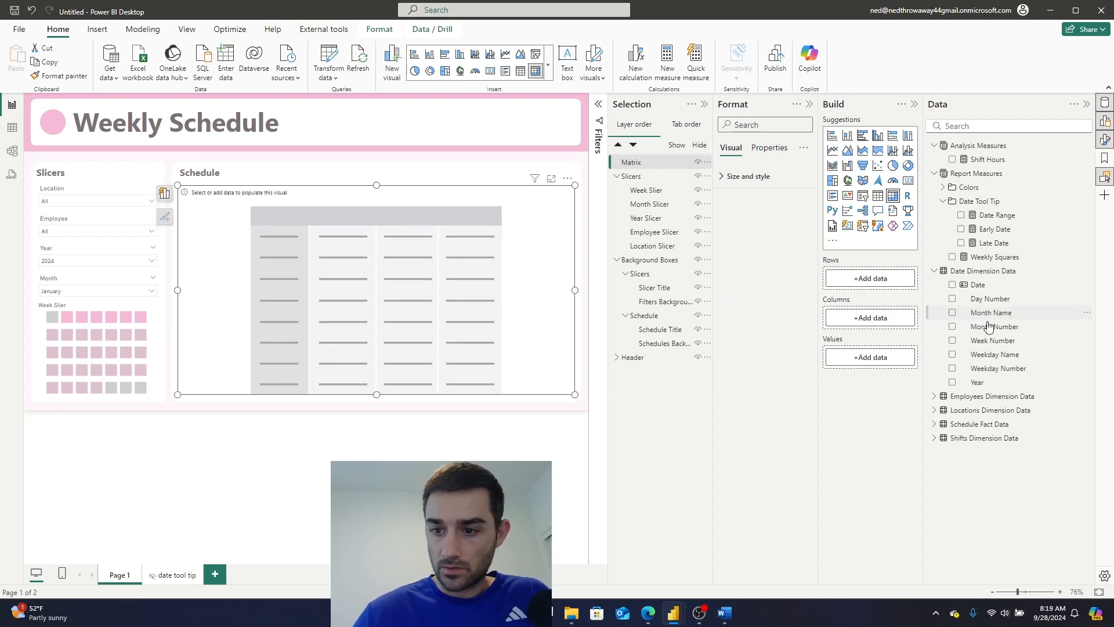
{"action": "left_click_drag", "start_coordinate": [1005, 356], "coordinate": [867, 338]}
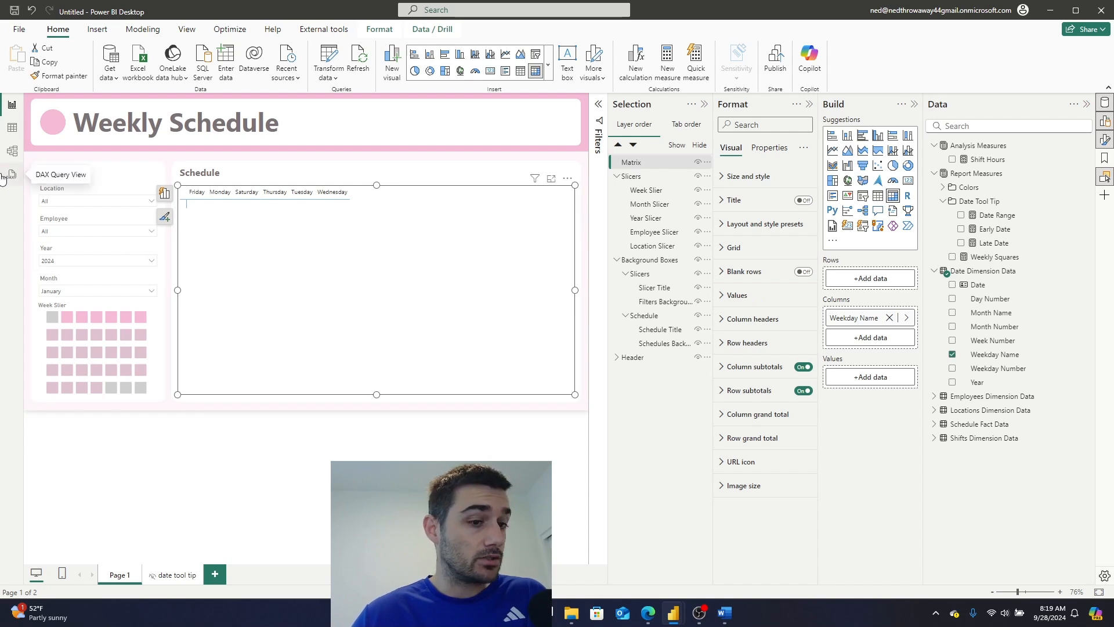
Try to sort the Month Name column of the Date Dimension Data table by Weekday Number.
{"action": "left_click", "coordinate": [12, 129]}
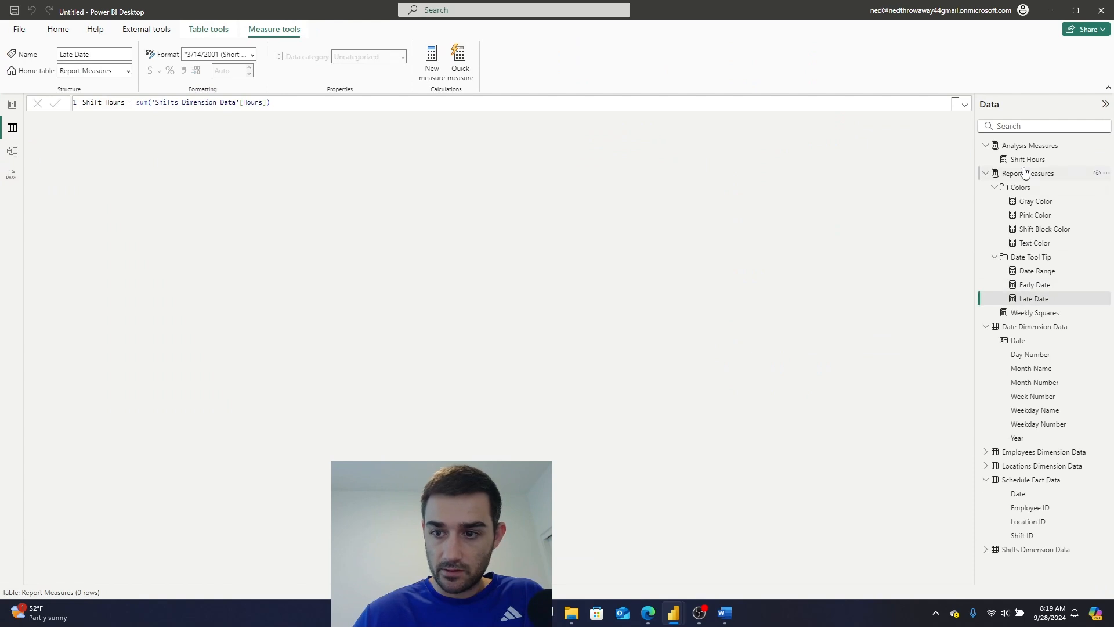
{"action": "left_click", "coordinate": [1037, 334]}
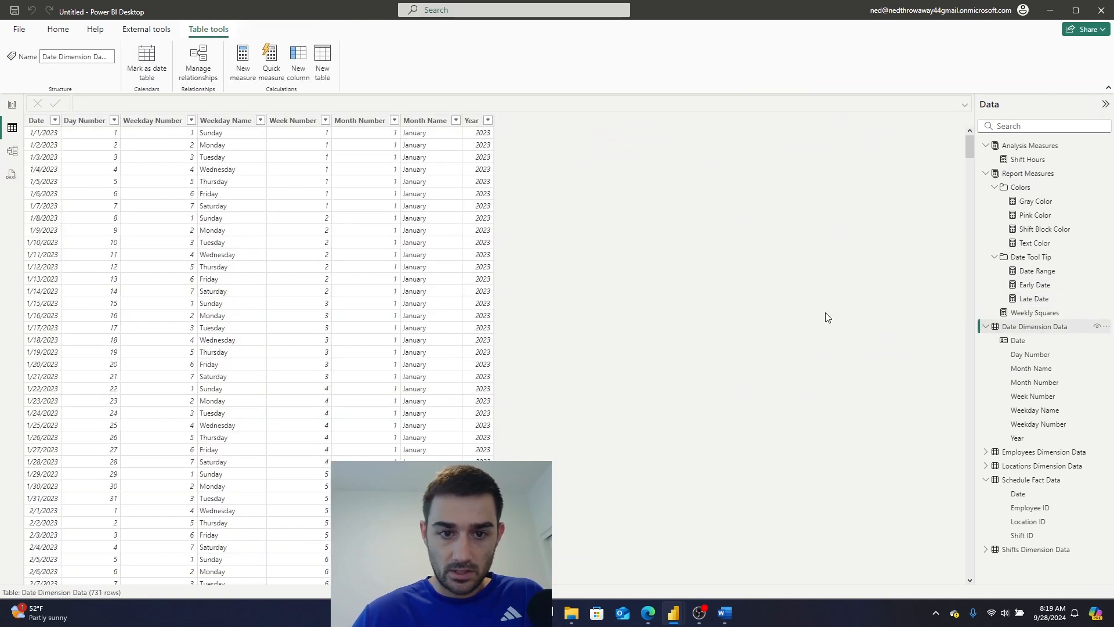
{"action": "left_click", "coordinate": [419, 123]}
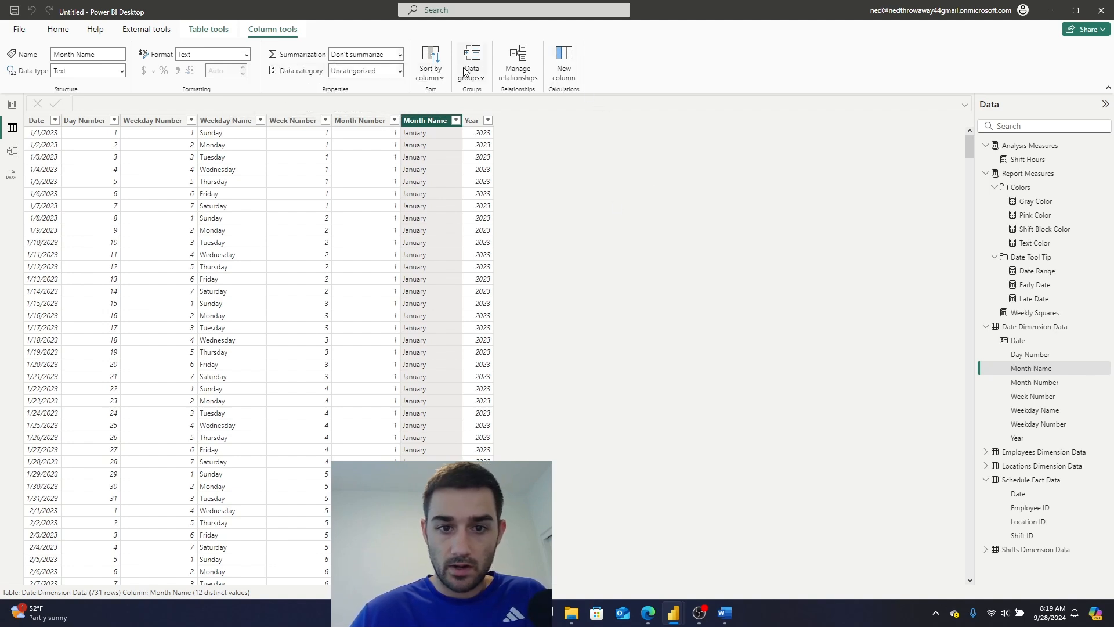
{"action": "left_click", "coordinate": [439, 74]}
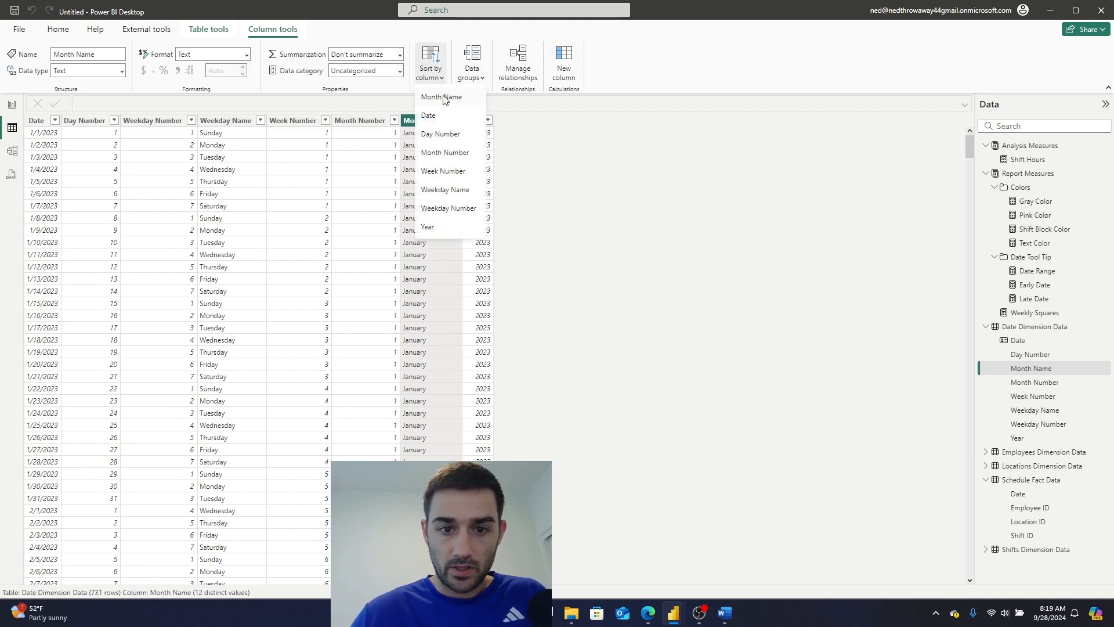
{"action": "left_click", "coordinate": [453, 210]}
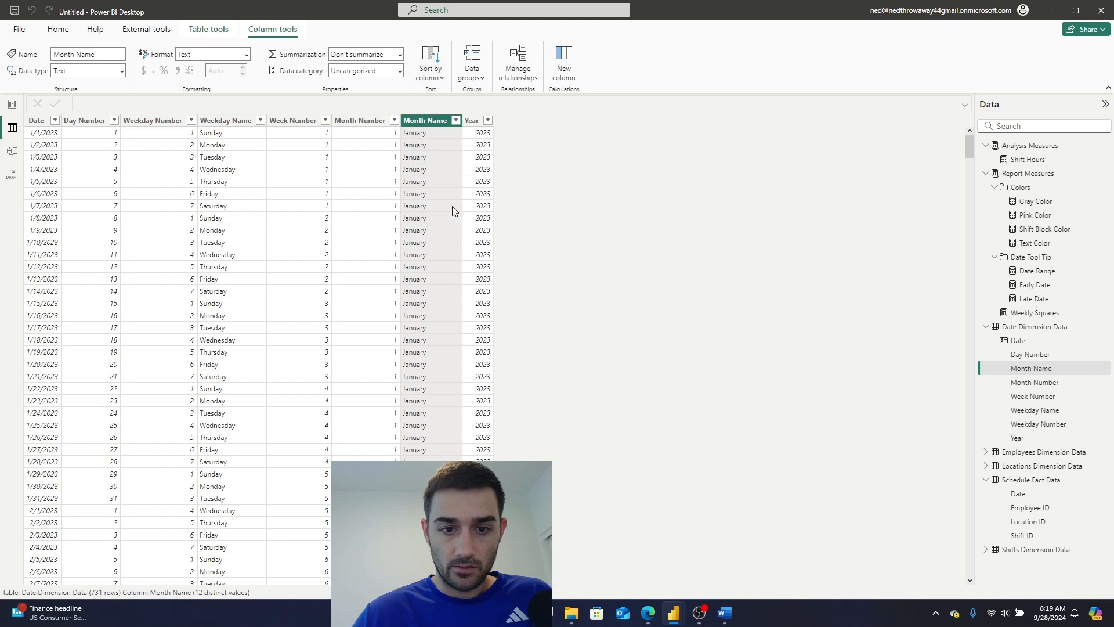
{"action": "left_click", "coordinate": [679, 258]}
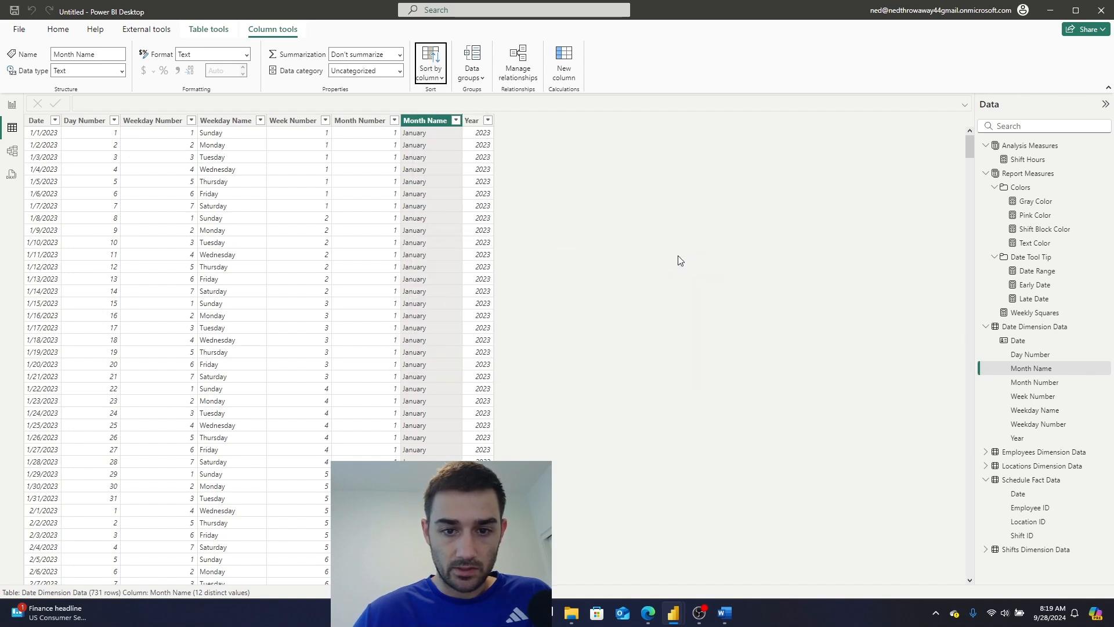
Sort the Weekday Name column of the Date Dimension Data table by Weekday Number.
{"action": "left_click", "coordinate": [229, 123]}
{"action": "left_click", "coordinate": [430, 76]}
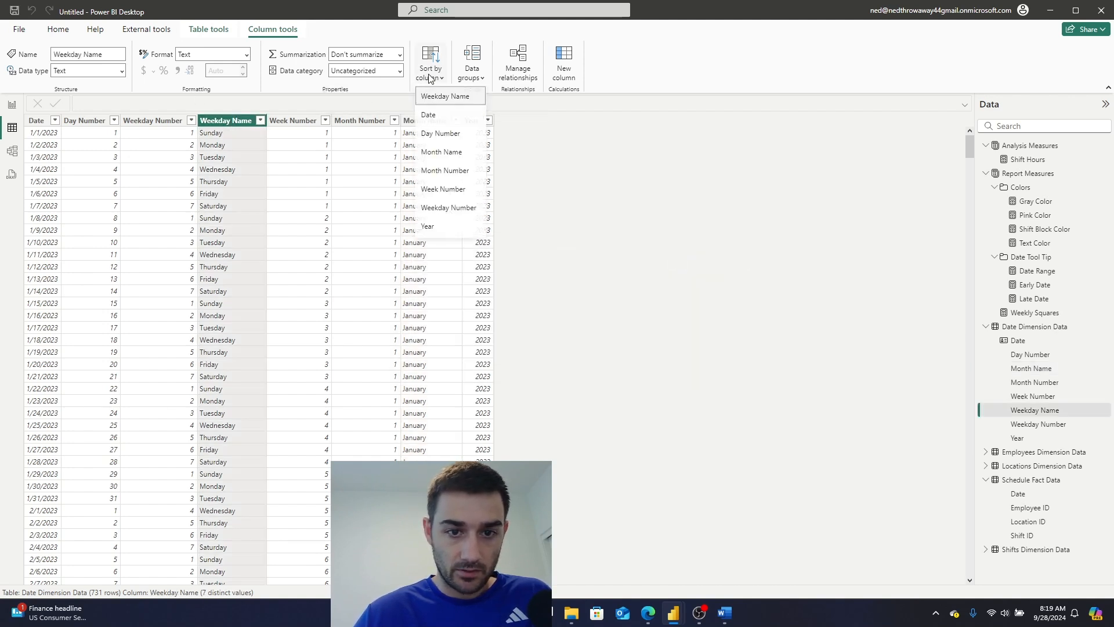
{"action": "left_click", "coordinate": [457, 210]}
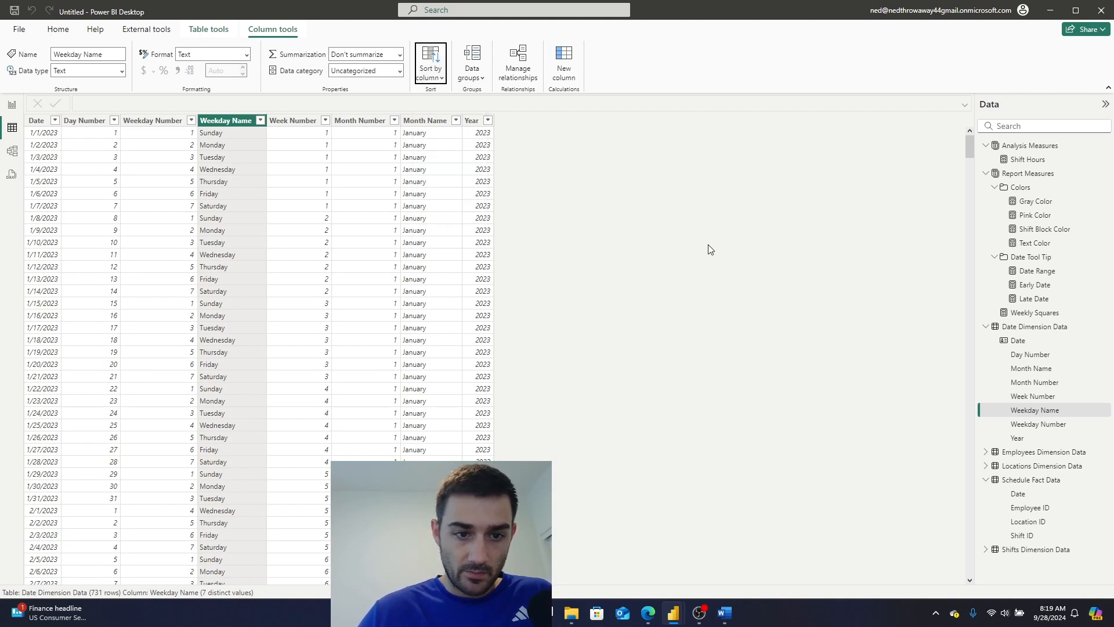
Return to the report page and examine the order of the months listed in the Month slicer.
{"action": "left_click", "coordinate": [12, 104]}
{"action": "left_click", "coordinate": [101, 296]}
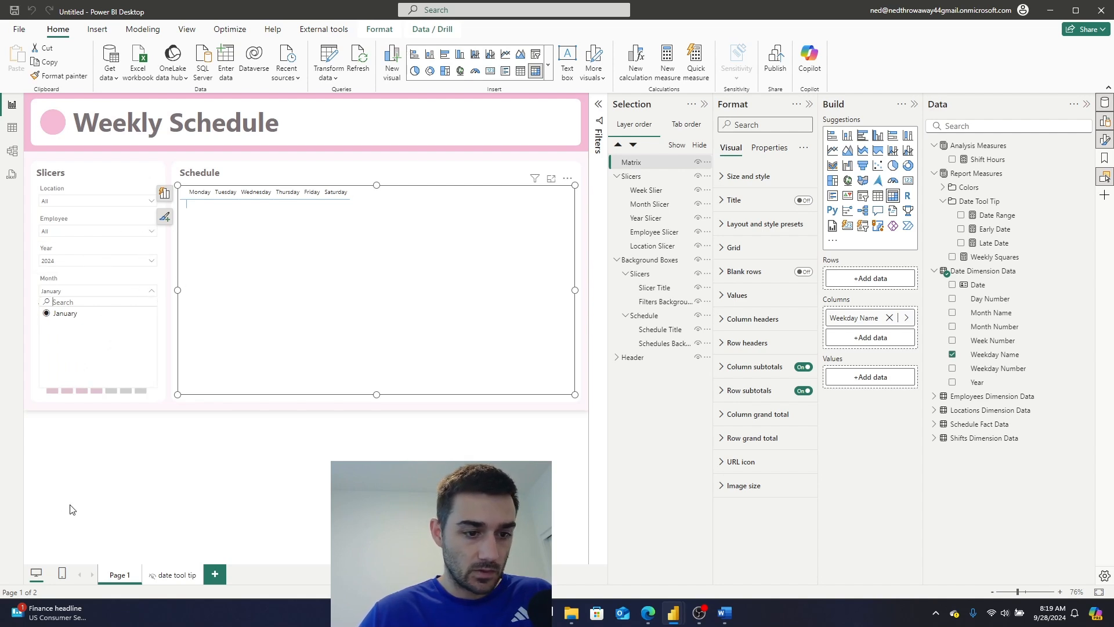
{"action": "left_click", "coordinate": [74, 460]}
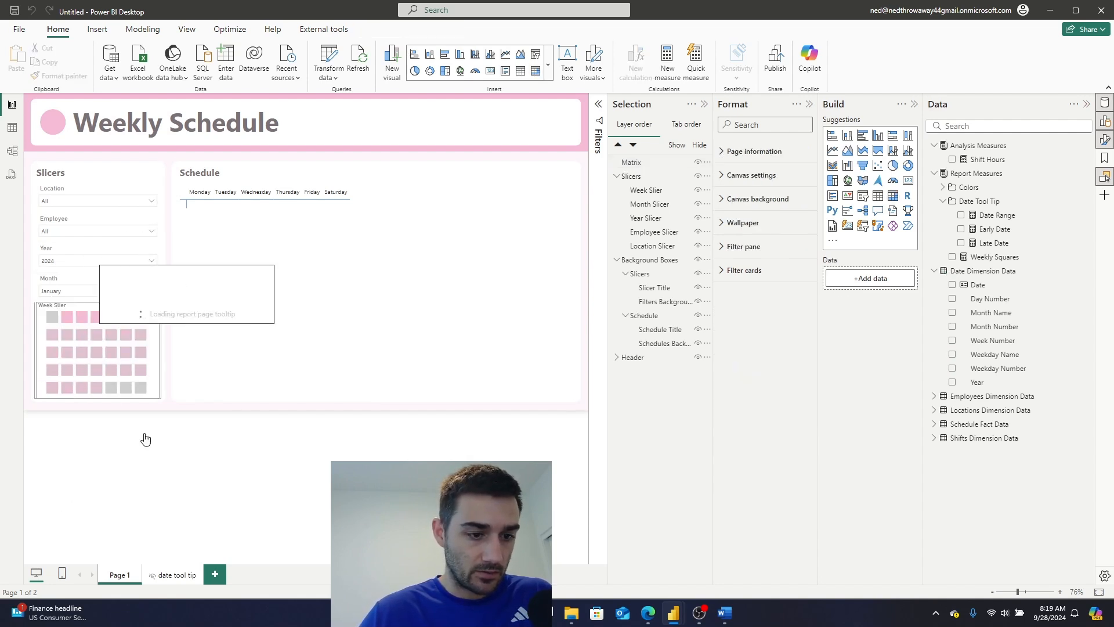
{"action": "left_click", "coordinate": [107, 397]}
{"action": "left_click", "coordinate": [99, 292]}
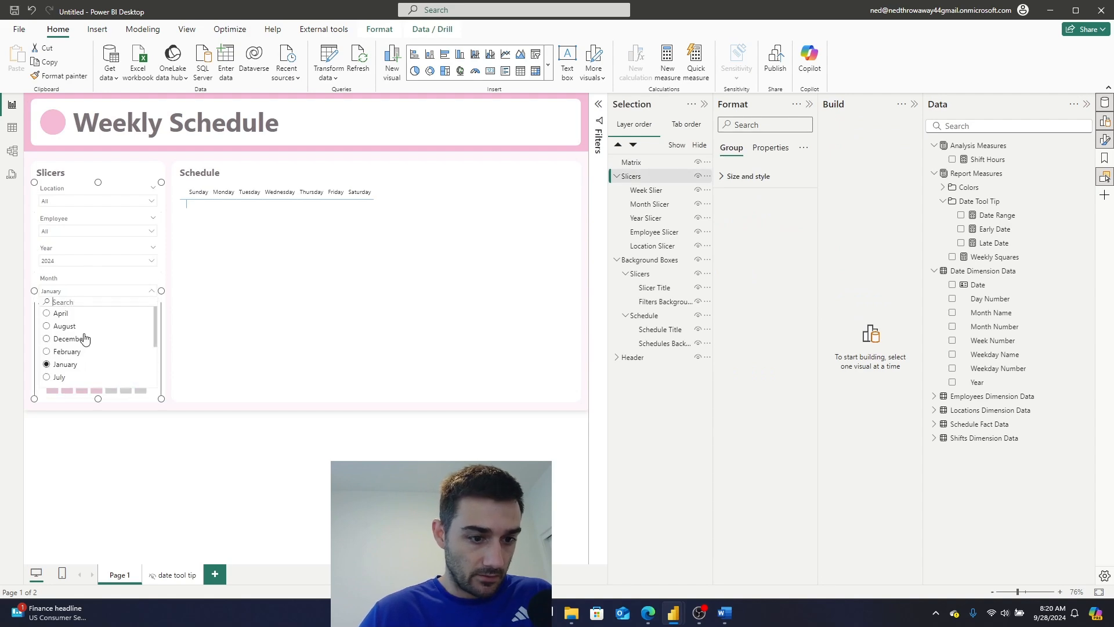
{"action": "scroll", "coordinate": [72, 354], "scroll_direction": "down", "scroll_amount": 3}
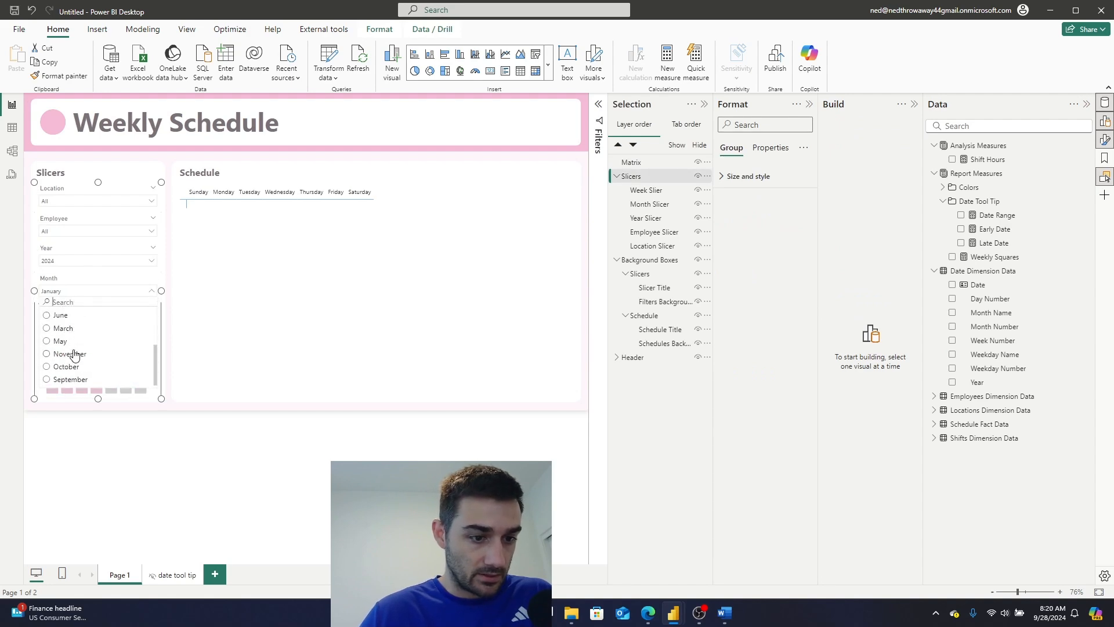
Sort the Month Name column of the Date Dimension Data table by Month Number.
{"action": "left_click", "coordinate": [13, 129]}
{"action": "left_click", "coordinate": [436, 120]}
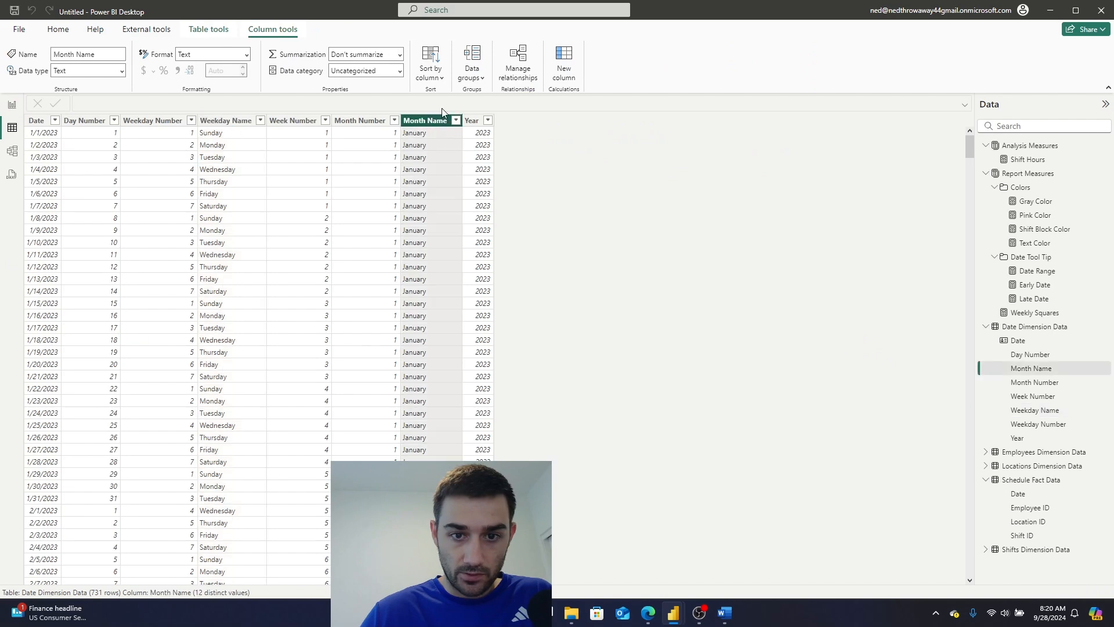
{"action": "left_click", "coordinate": [439, 59]}
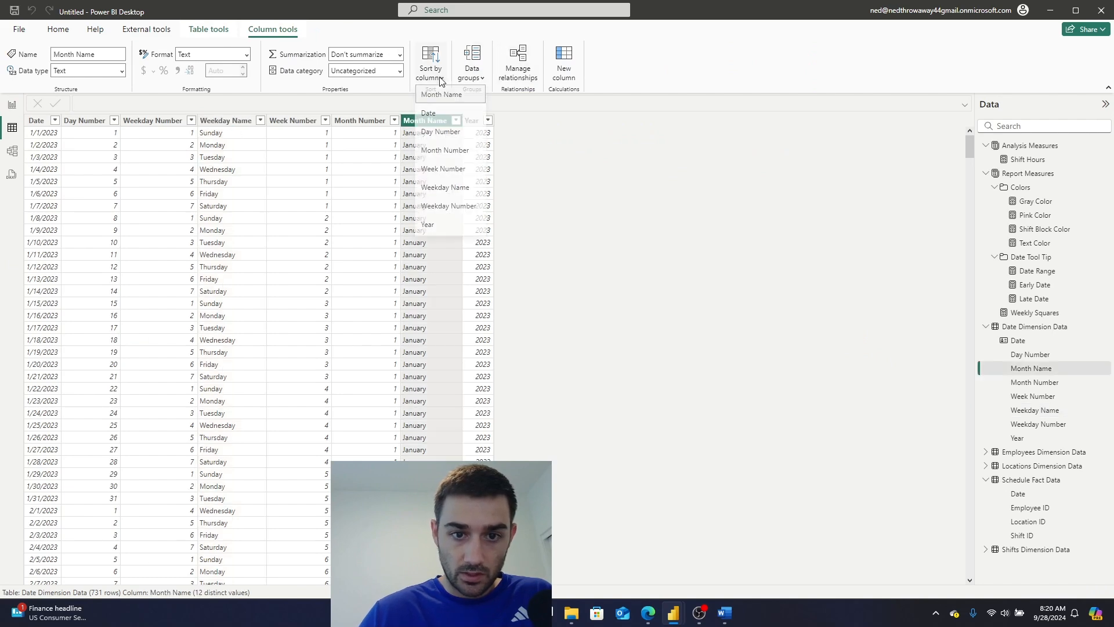
{"action": "left_click", "coordinate": [461, 154]}
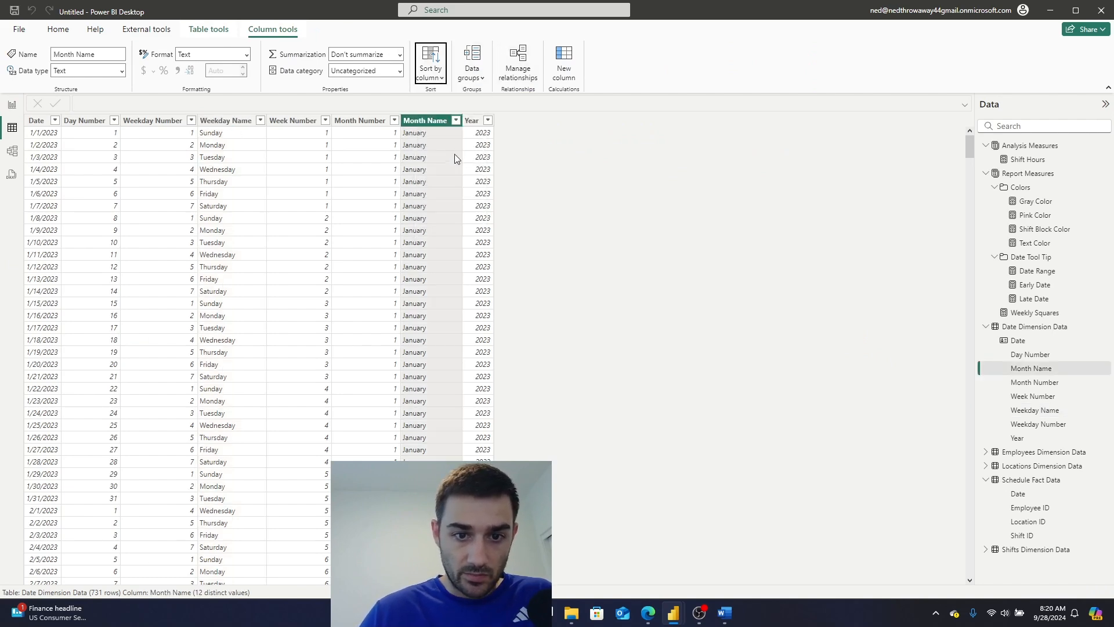
Return to the report page and add Name from Employees Dimension Data to the schedule matrix's rows.
{"action": "left_click", "coordinate": [13, 106]}
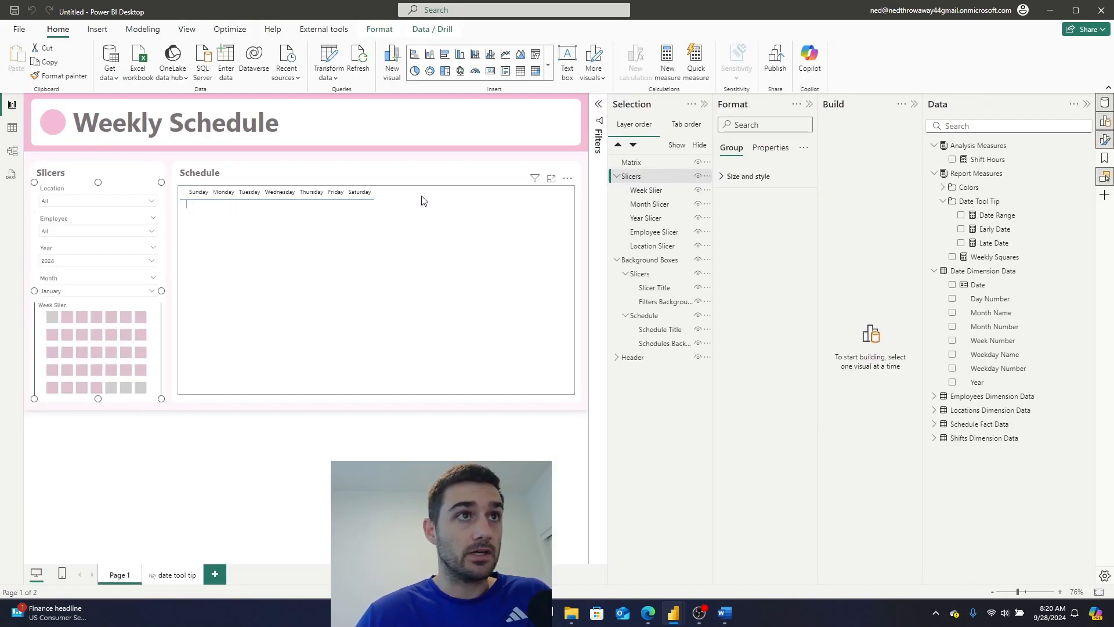
{"action": "left_click", "coordinate": [398, 257]}
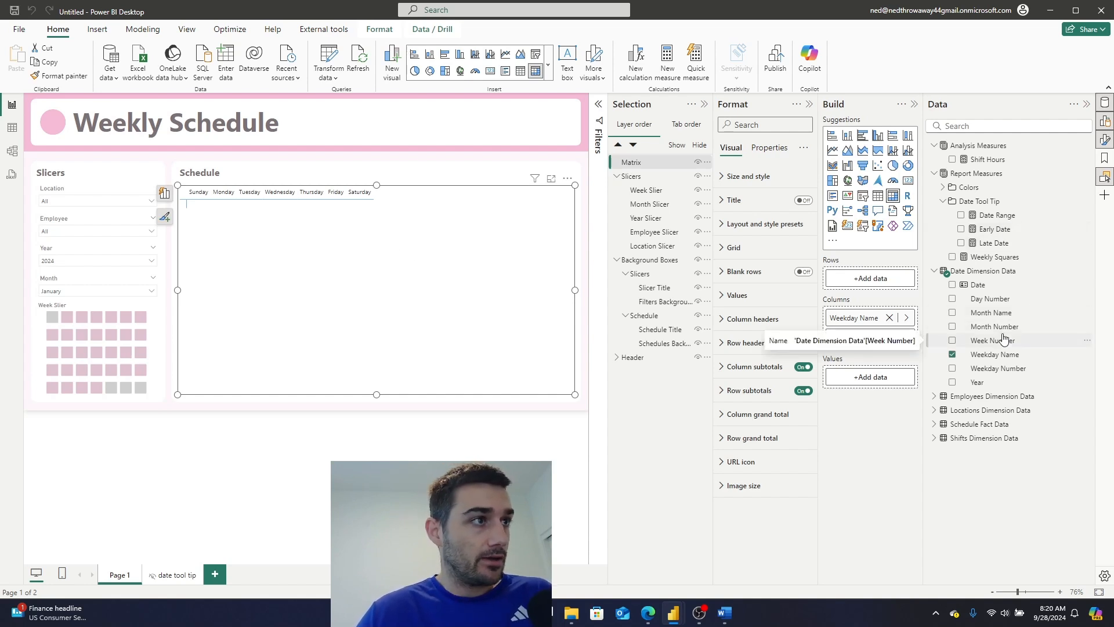
{"action": "left_click", "coordinate": [935, 271]}
{"action": "left_click", "coordinate": [934, 174]}
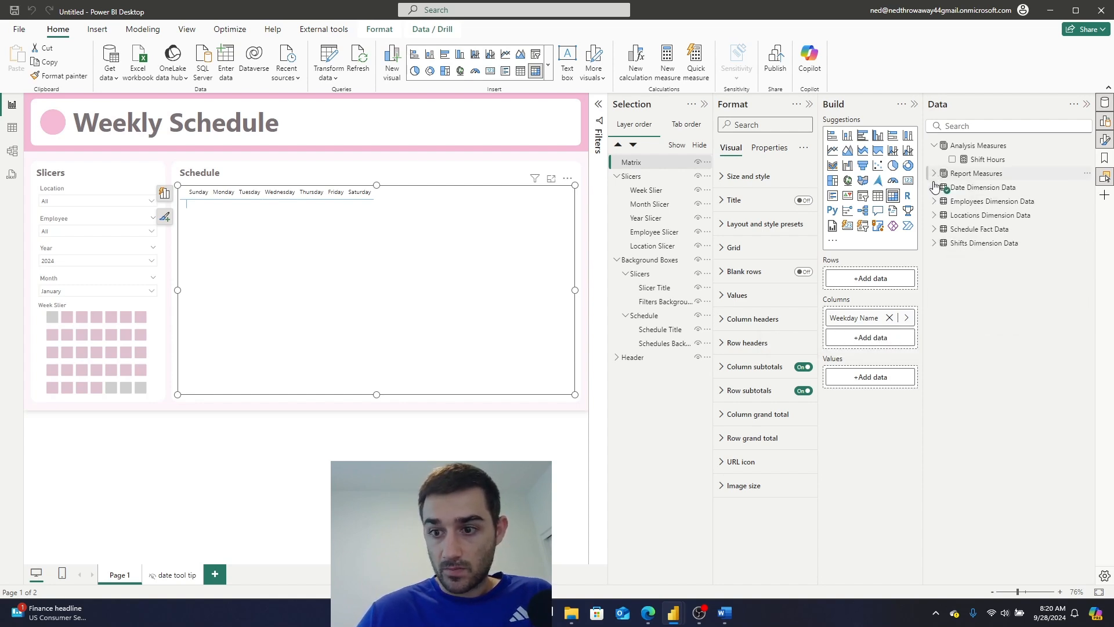
{"action": "left_click", "coordinate": [934, 200]}
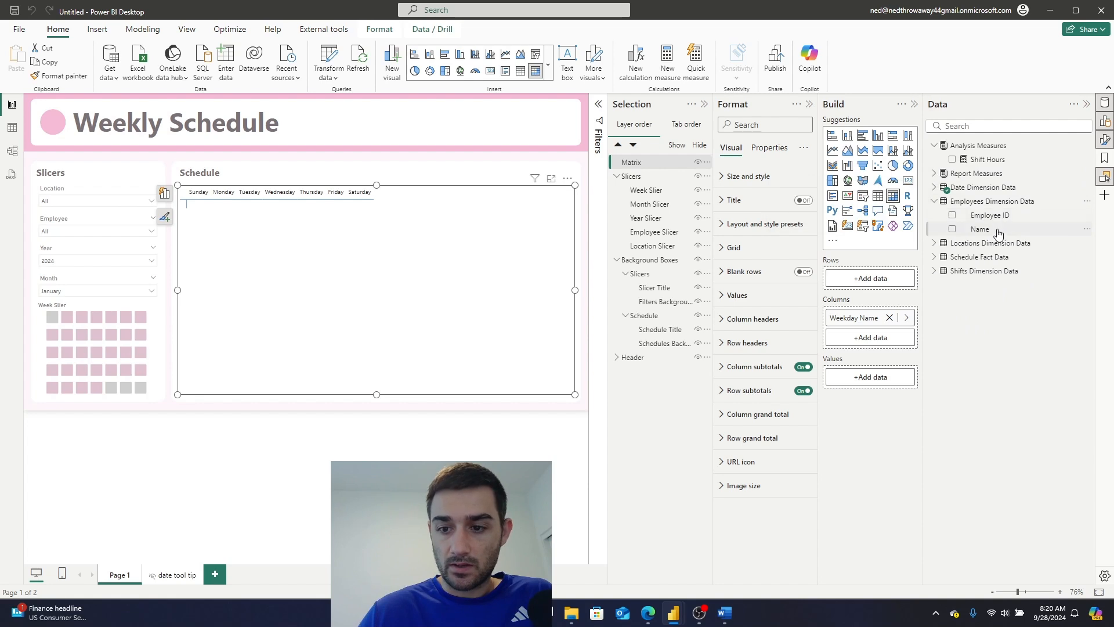
{"action": "left_click_drag", "start_coordinate": [998, 233], "coordinate": [898, 283]}
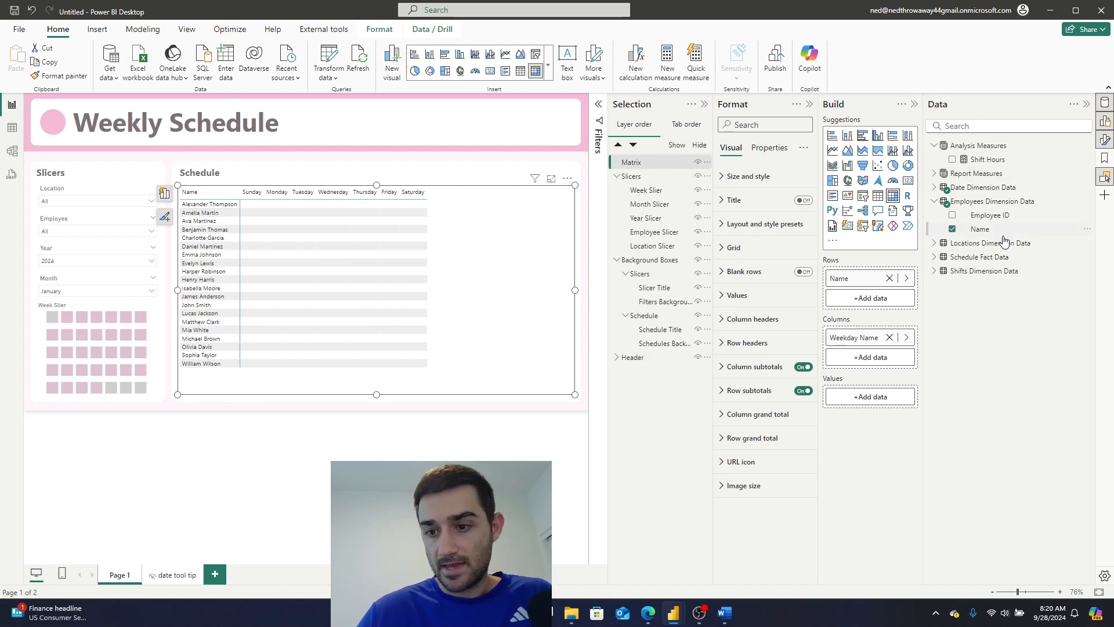
Add Name from Locations Dimension Data above the employee name in the matrix rows, and expand Balboa Park.
{"action": "left_click", "coordinate": [935, 244]}
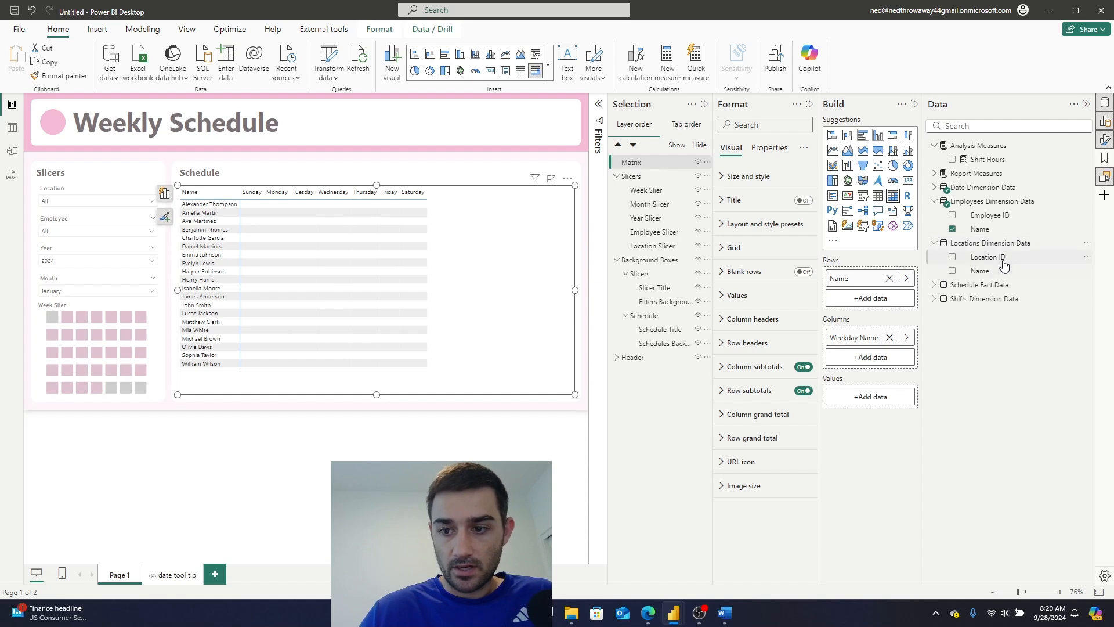
{"action": "left_click_drag", "start_coordinate": [980, 270], "coordinate": [883, 269]}
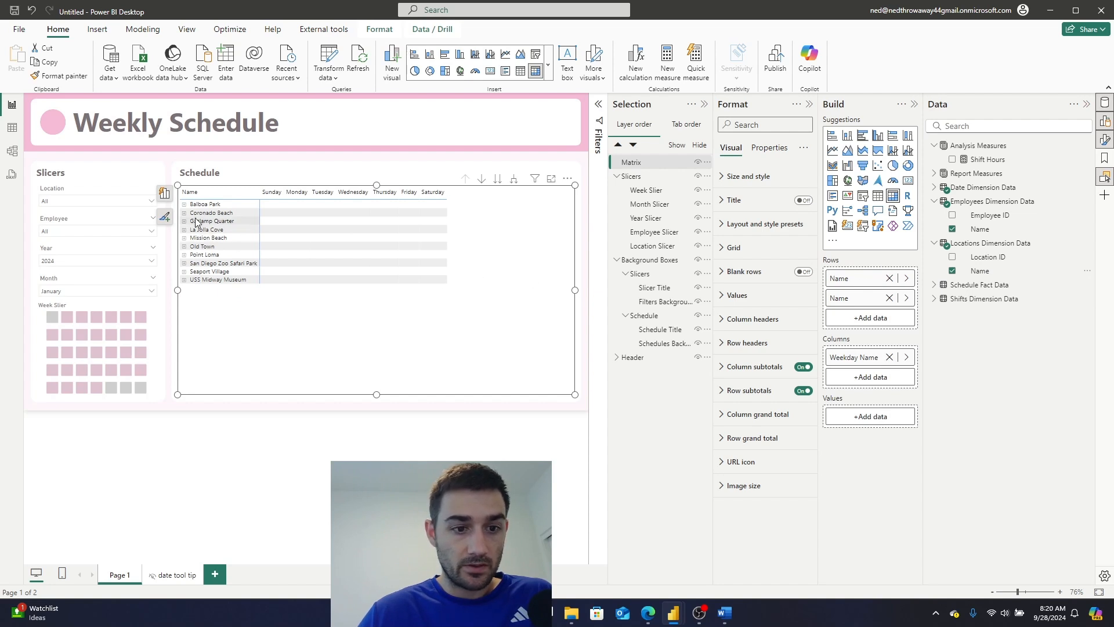
{"action": "left_click", "coordinate": [184, 204]}
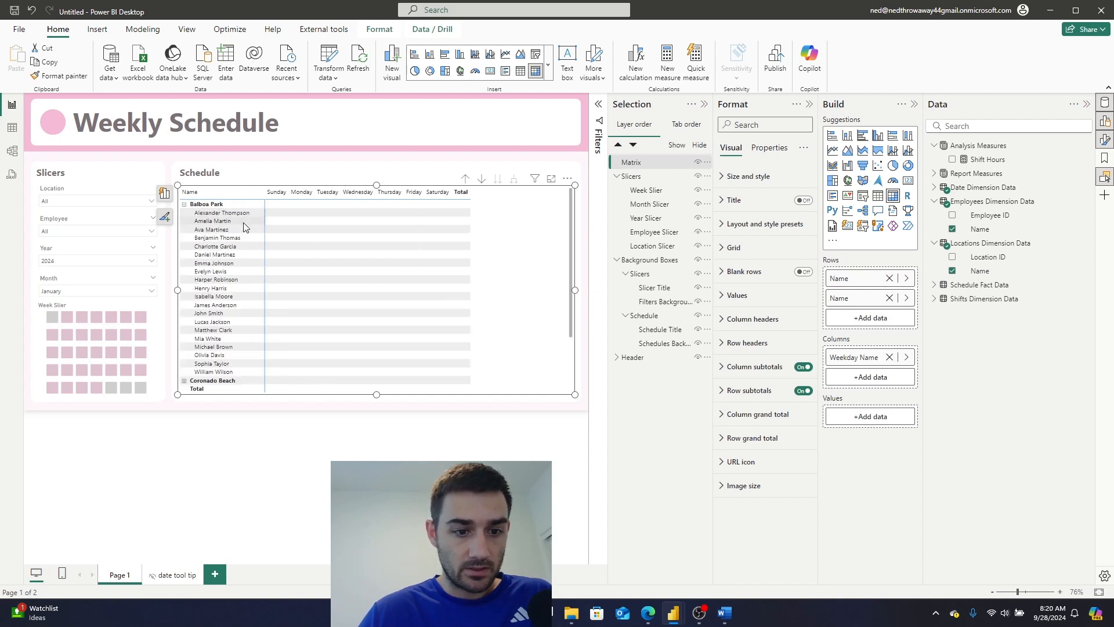
{"action": "scroll", "coordinate": [243, 285], "scroll_direction": "down", "scroll_amount": 1}
{"action": "scroll", "coordinate": [241, 285], "scroll_direction": "up", "scroll_amount": 1}
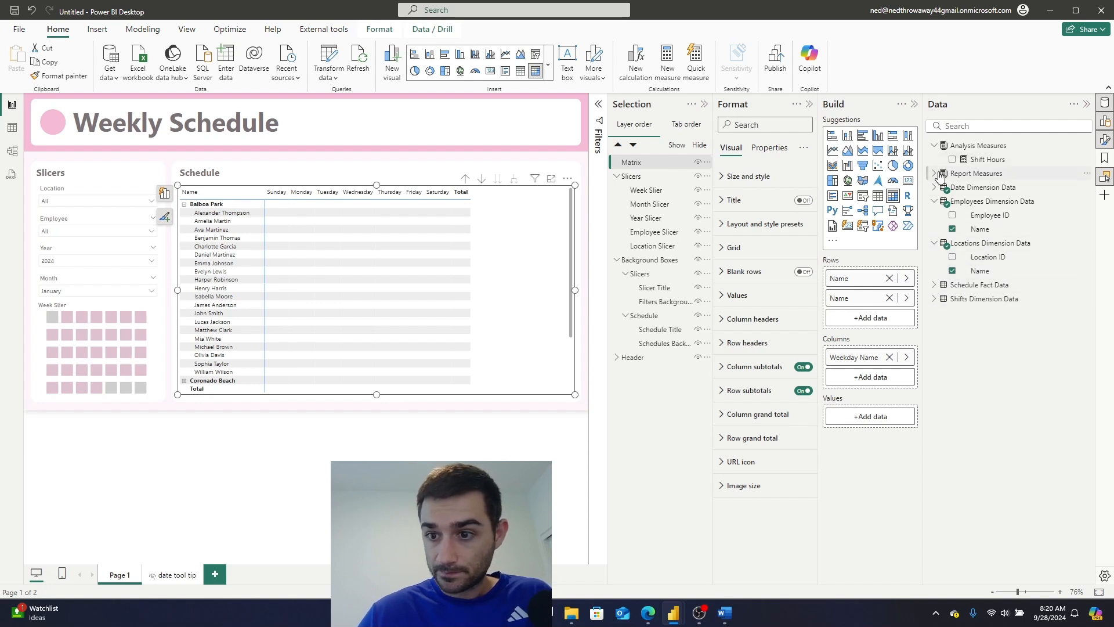
Expand the Shifts Dimension Data table to show its fields.
{"action": "left_click", "coordinate": [935, 300]}
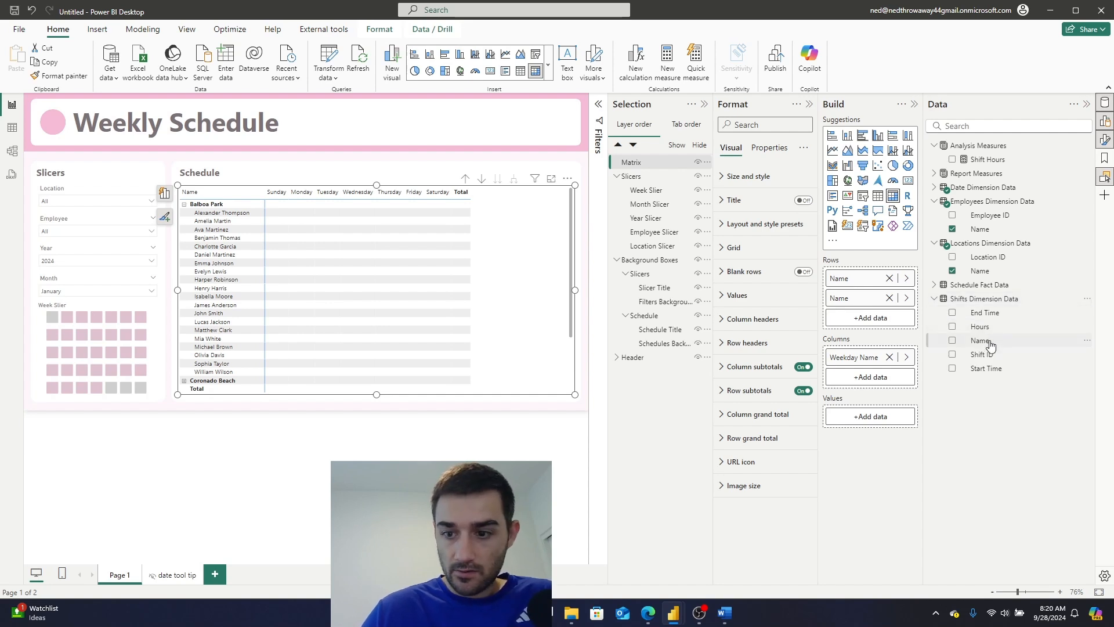
Add the shift Name from Shifts Dimension Data as the matrix's third row level and expand the first employee under Balboa Park.
{"action": "left_click_drag", "start_coordinate": [991, 346], "coordinate": [883, 321]}
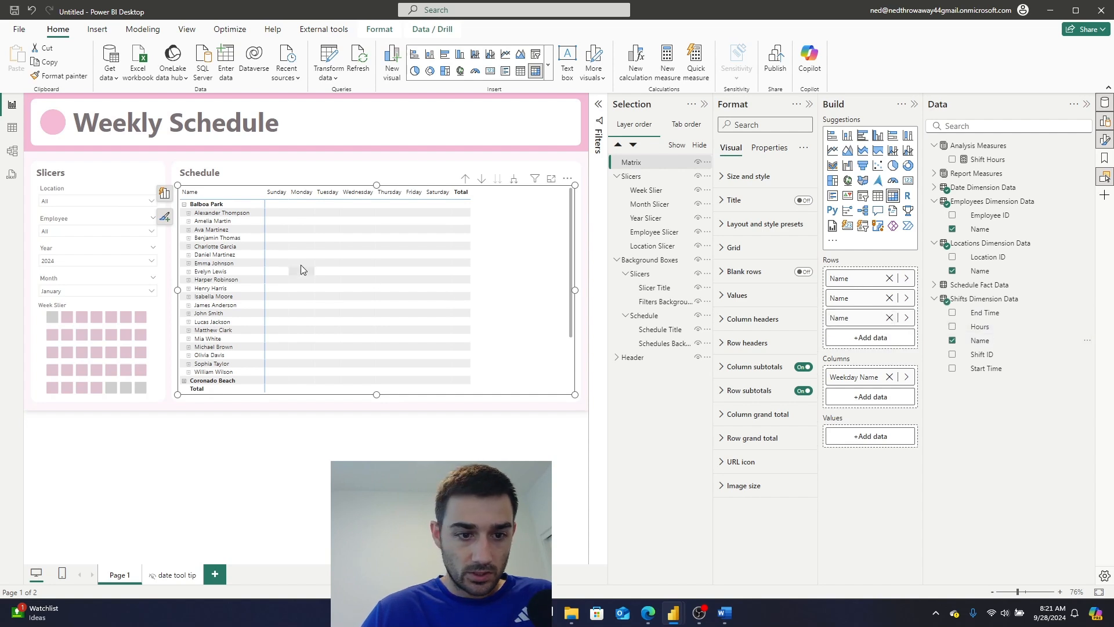
{"action": "left_click", "coordinate": [189, 213]}
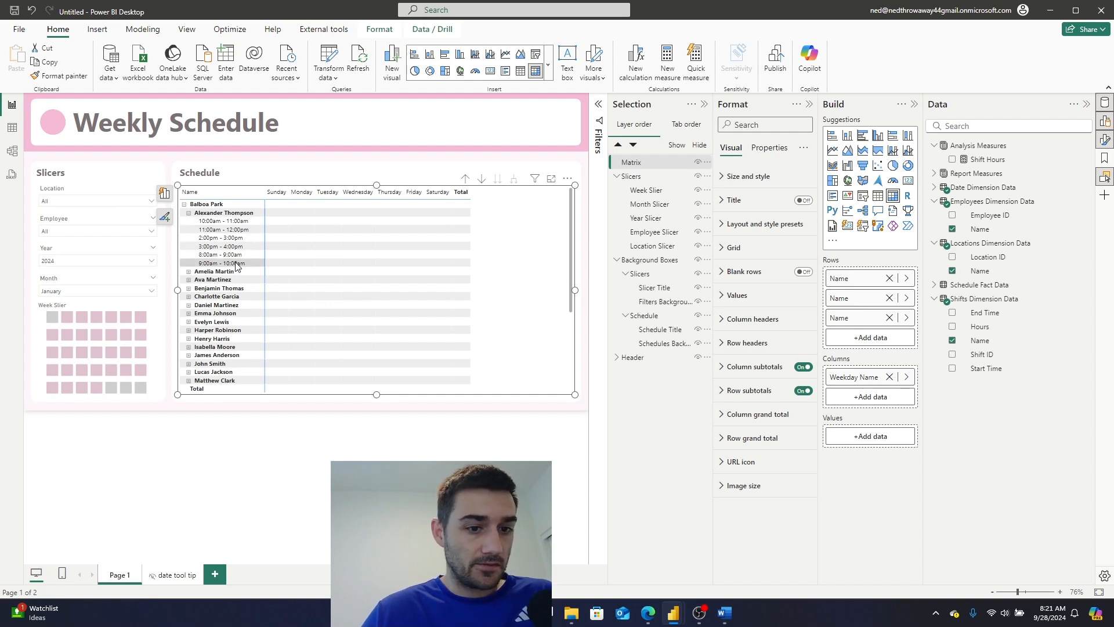
Sort the Name column of Shifts Dimension Data by Shift ID and return to the report.
{"action": "left_click", "coordinate": [13, 129]}
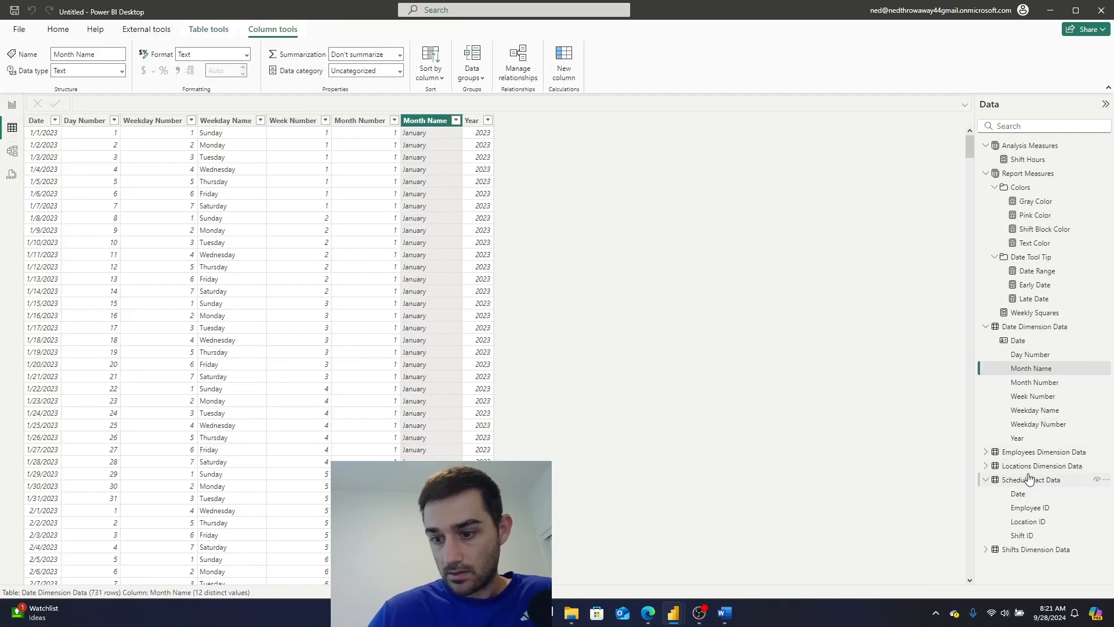
{"action": "left_click", "coordinate": [992, 553]}
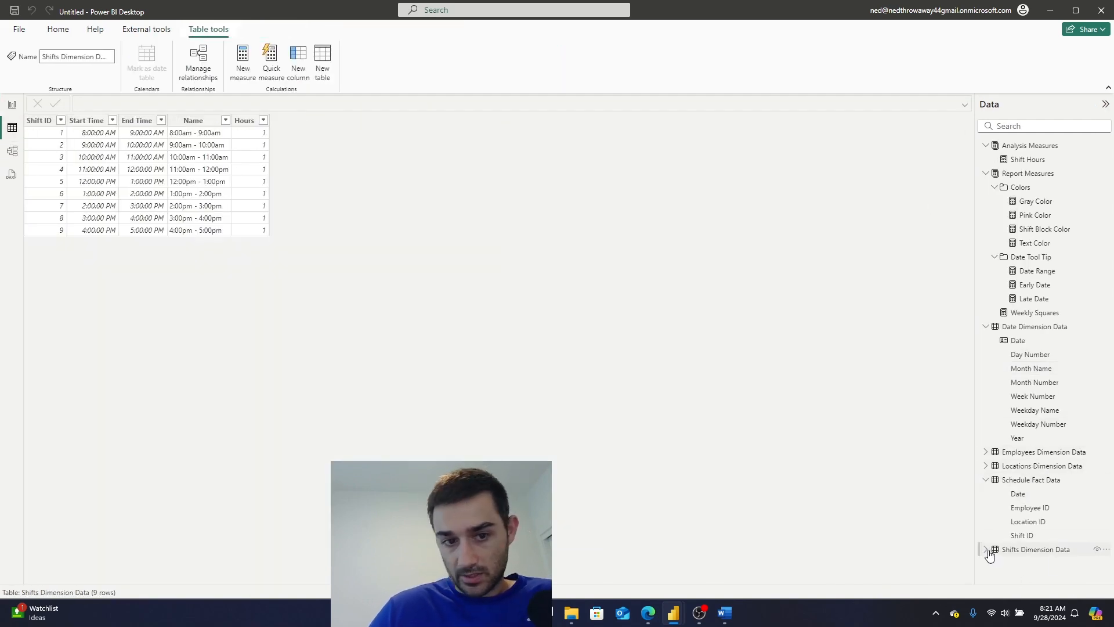
{"action": "left_click", "coordinate": [197, 121]}
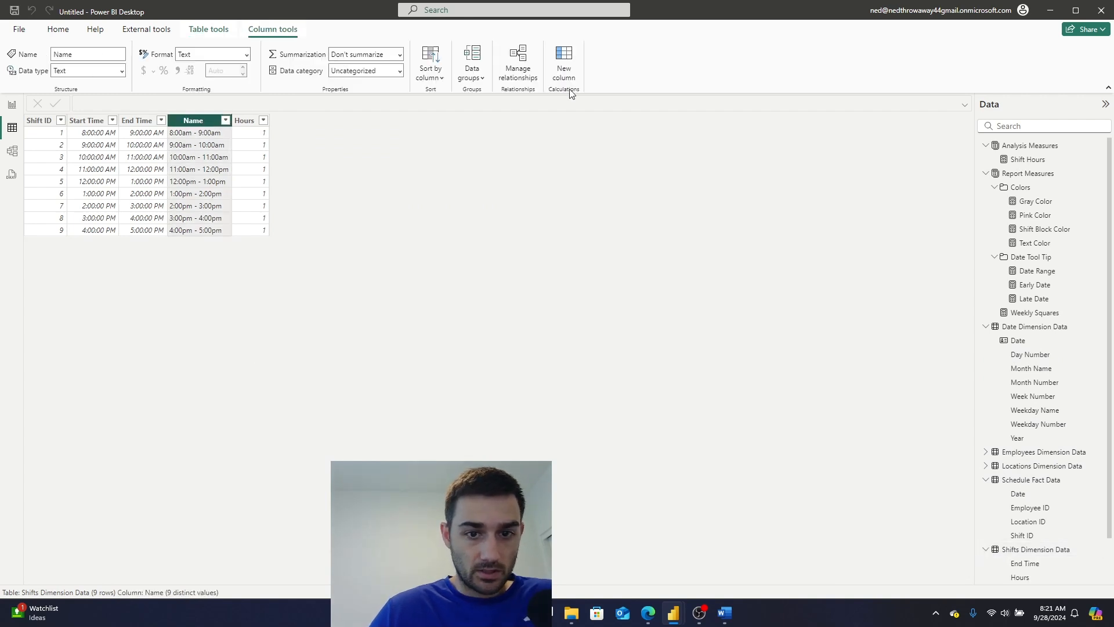
{"action": "left_click", "coordinate": [431, 65]}
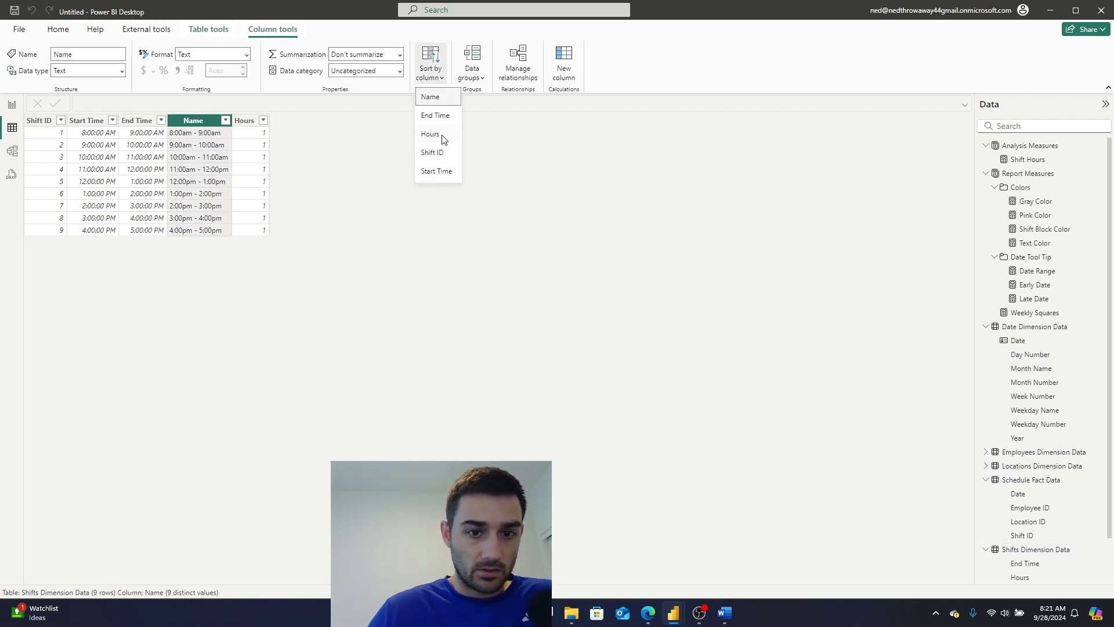
{"action": "left_click", "coordinate": [440, 153]}
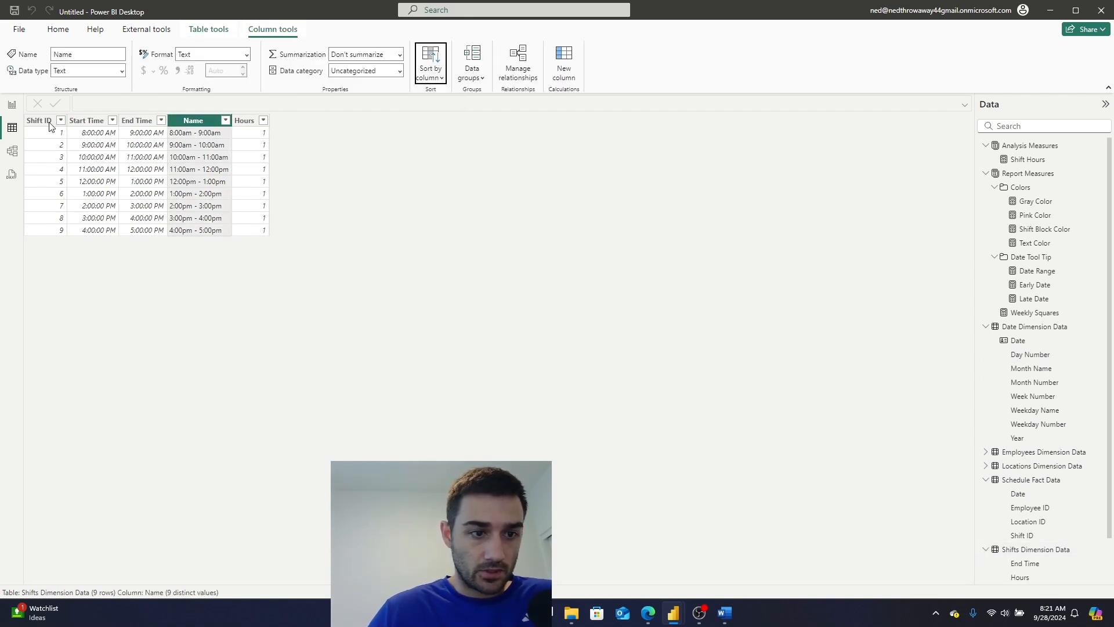
{"action": "left_click", "coordinate": [10, 105]}
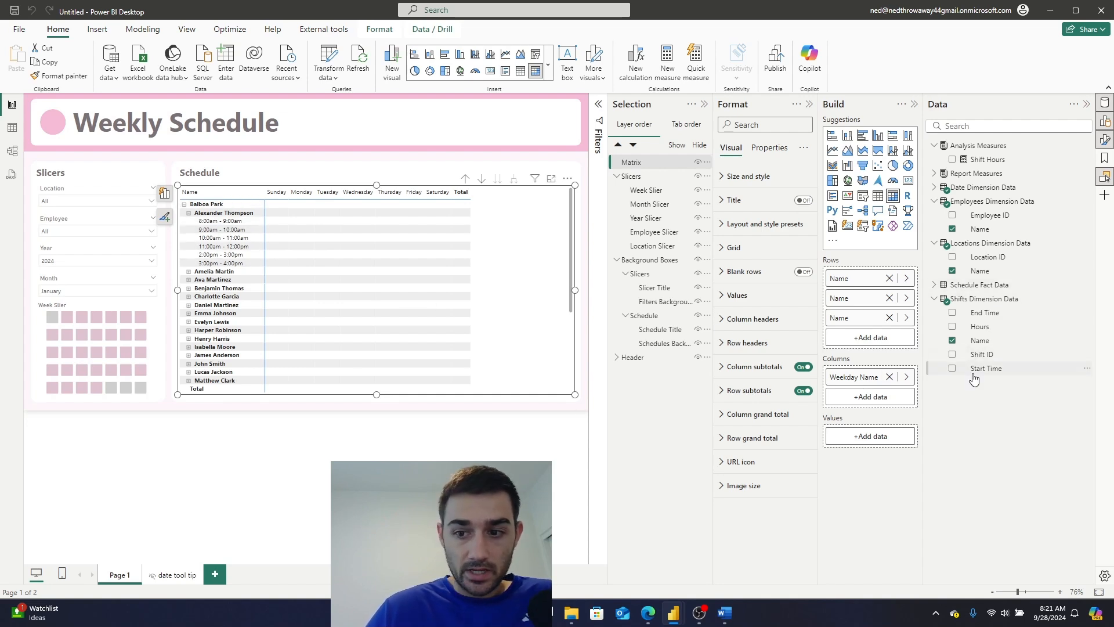
Try the Hours field of Shifts Dimension Data as the matrix values, check its summarization options, and remove it again.
{"action": "left_click_drag", "start_coordinate": [988, 332], "coordinate": [879, 441]}
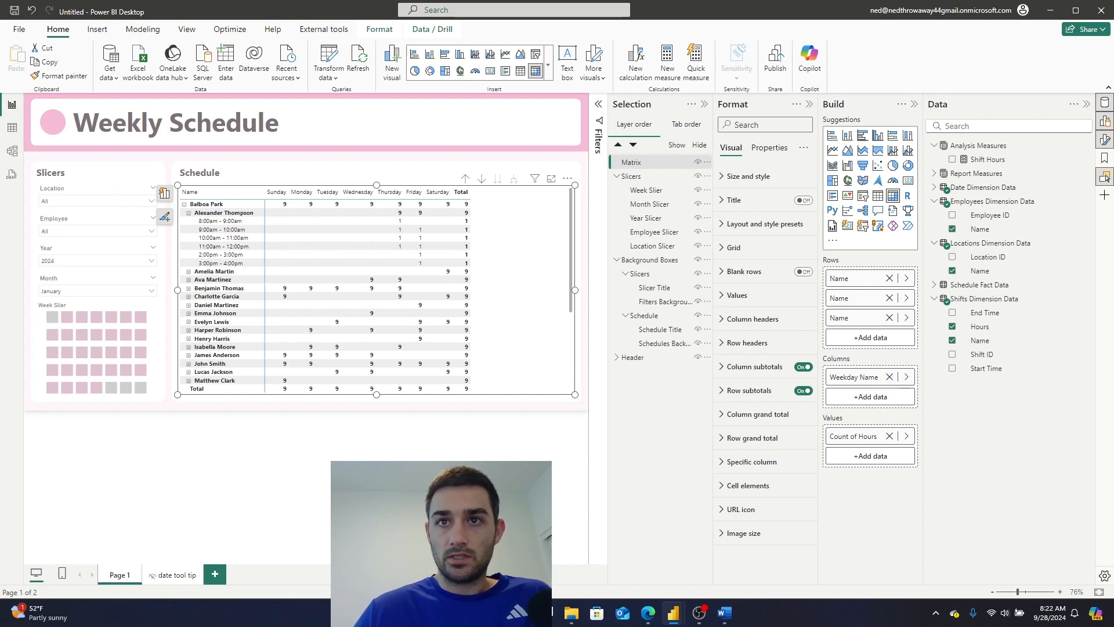
{"action": "left_click", "coordinate": [906, 436]}
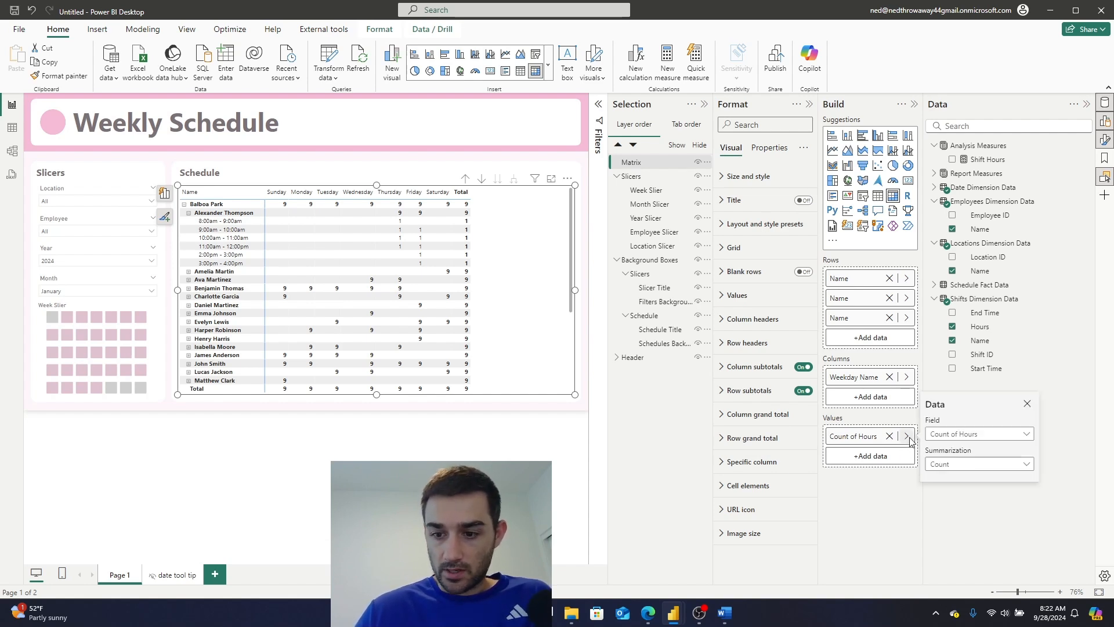
{"action": "left_click", "coordinate": [965, 468]}
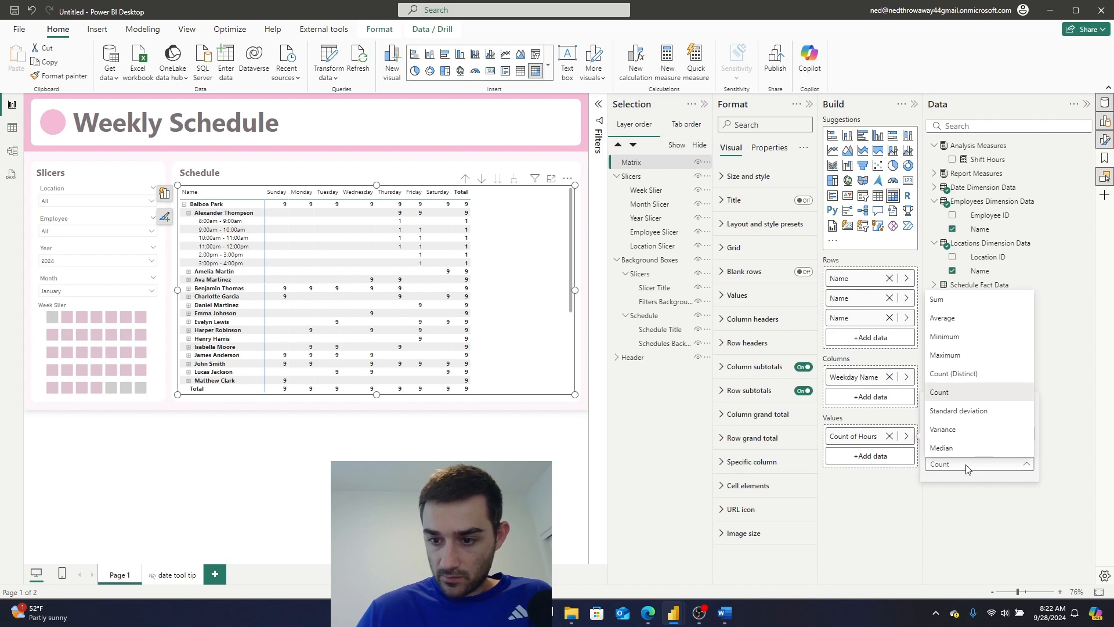
{"action": "left_click", "coordinate": [966, 468]}
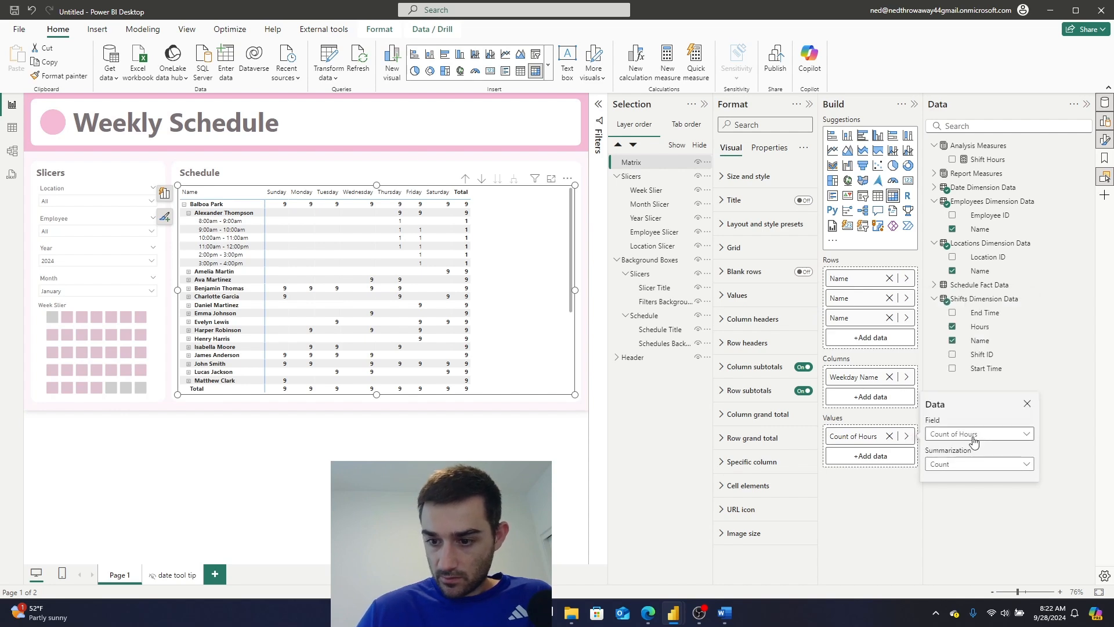
{"action": "left_click", "coordinate": [1006, 463]}
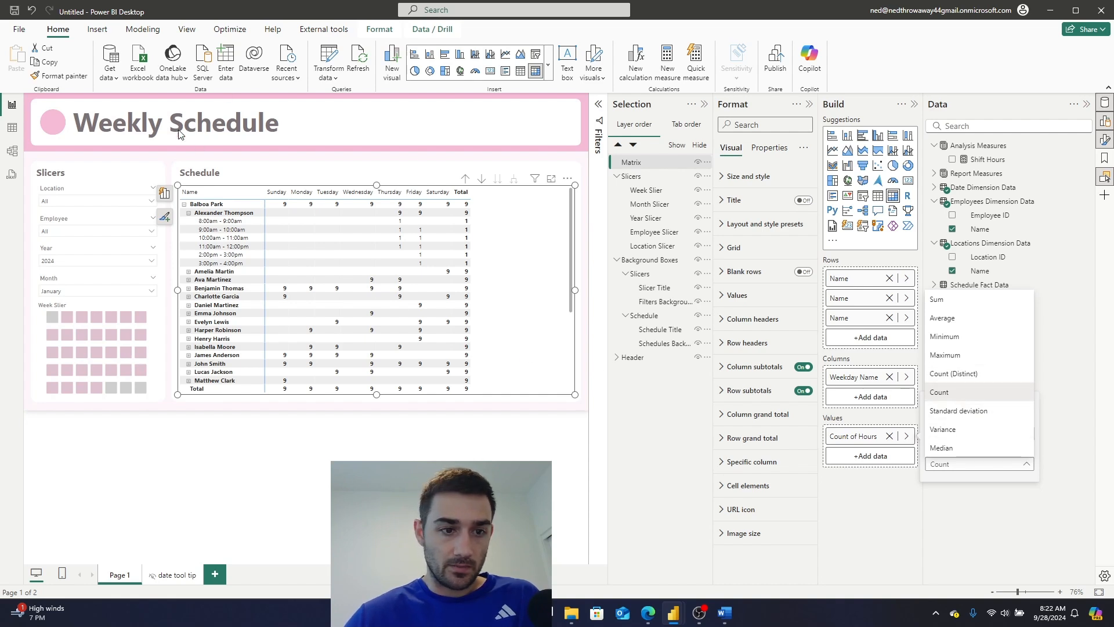
{"action": "left_click", "coordinate": [980, 564]}
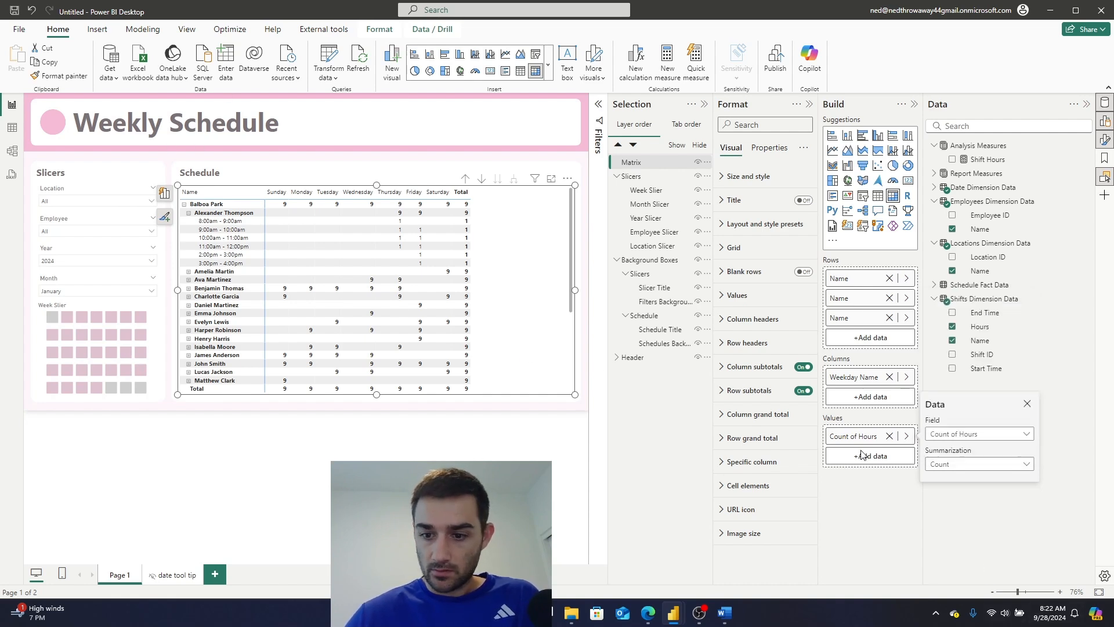
{"action": "left_click", "coordinate": [889, 436]}
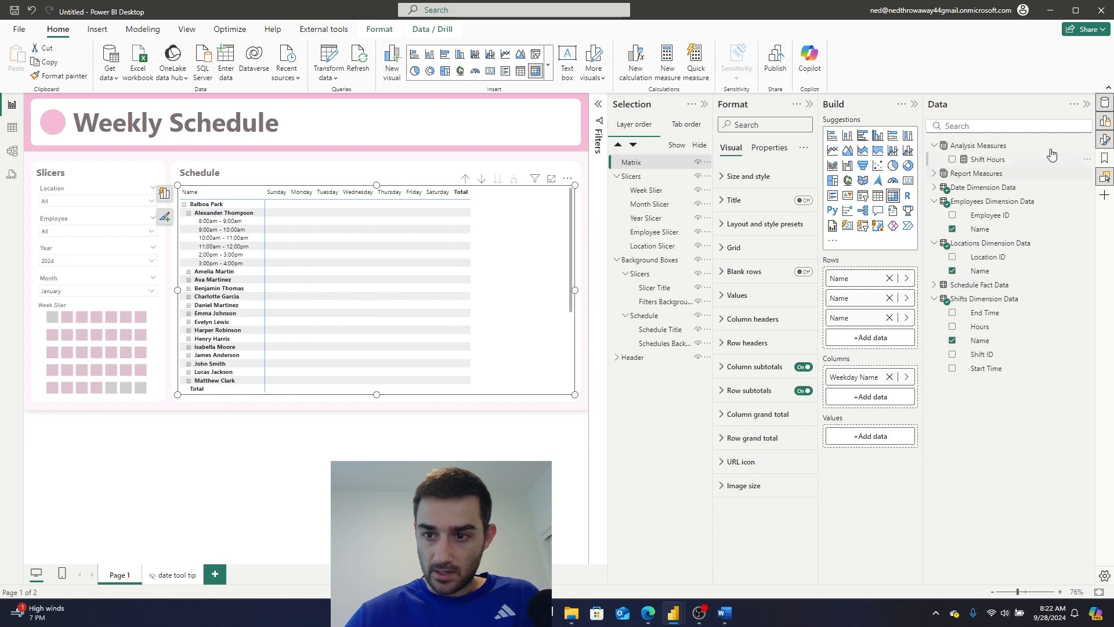
Check the Shift Hours measure's formula and add the measure to the matrix values.
{"action": "left_click", "coordinate": [987, 160]}
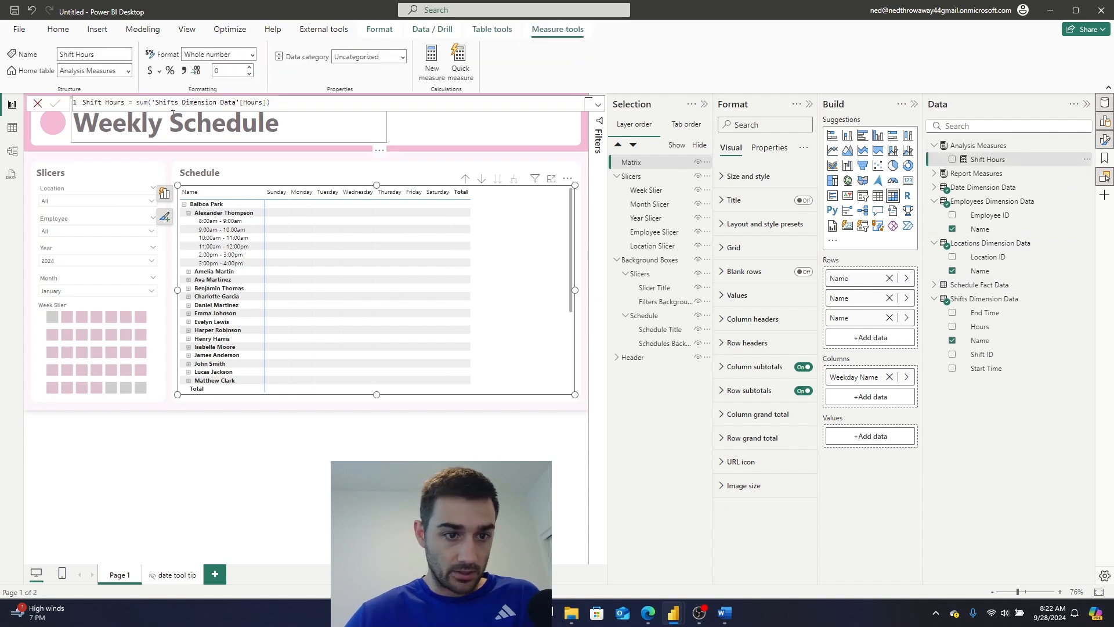
{"action": "left_click_drag", "start_coordinate": [987, 159], "coordinate": [867, 437]}
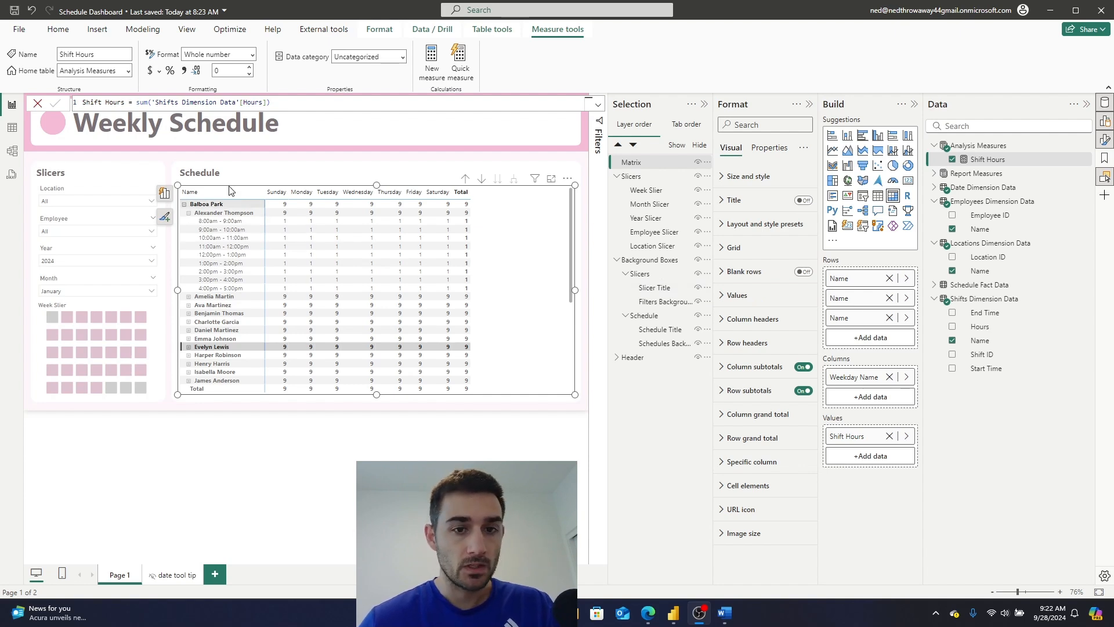
Create a new measure named Working Hours in Analysis Measures, starting its formula with the count function.
{"action": "left_click", "coordinate": [435, 55]}
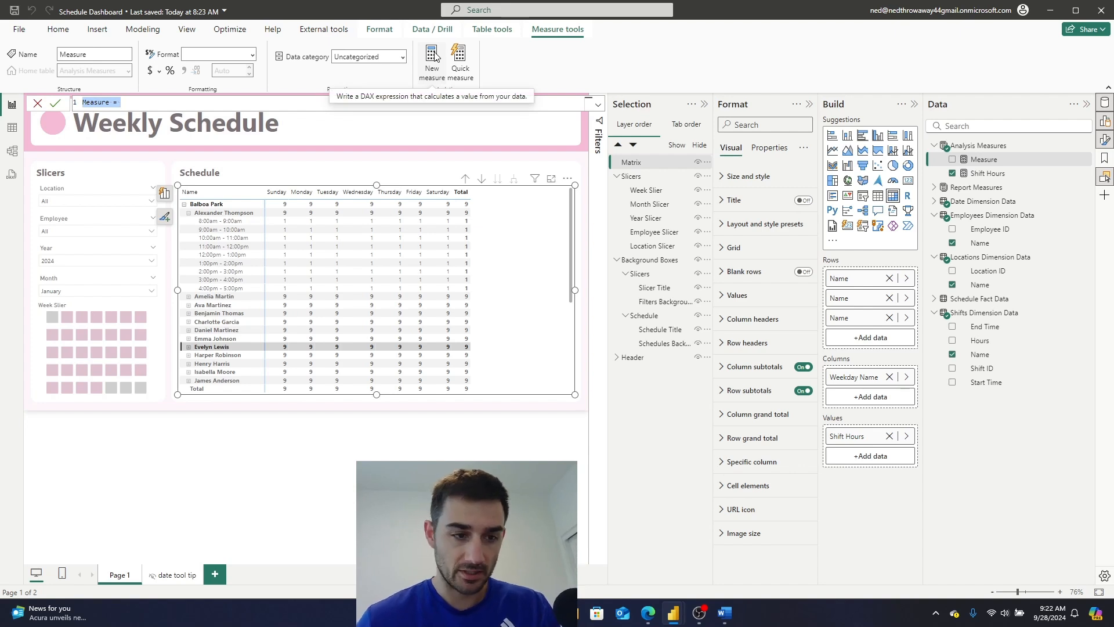
{"action": "key", "text": "BackSpace"}
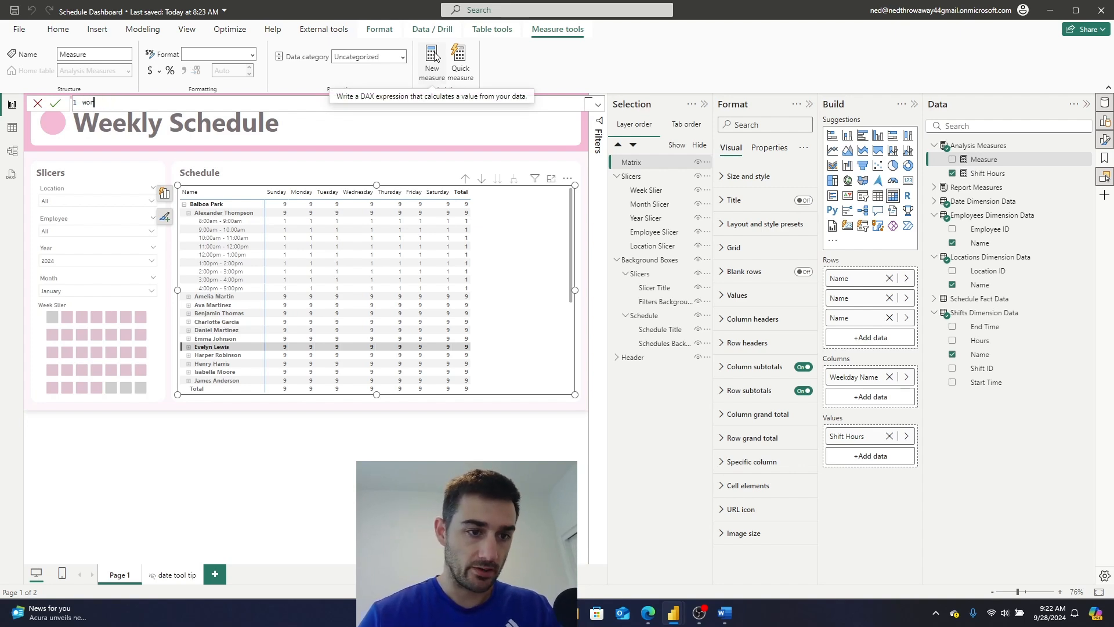
{"action": "type", "text": "g Hours = count("}
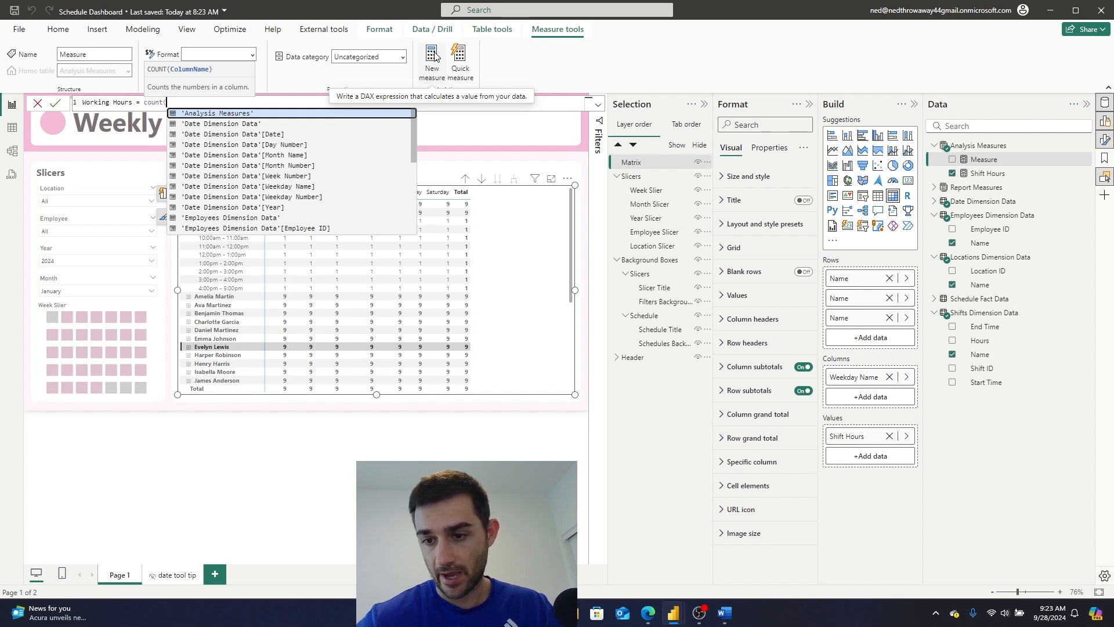
{"action": "left_click", "coordinate": [934, 299]}
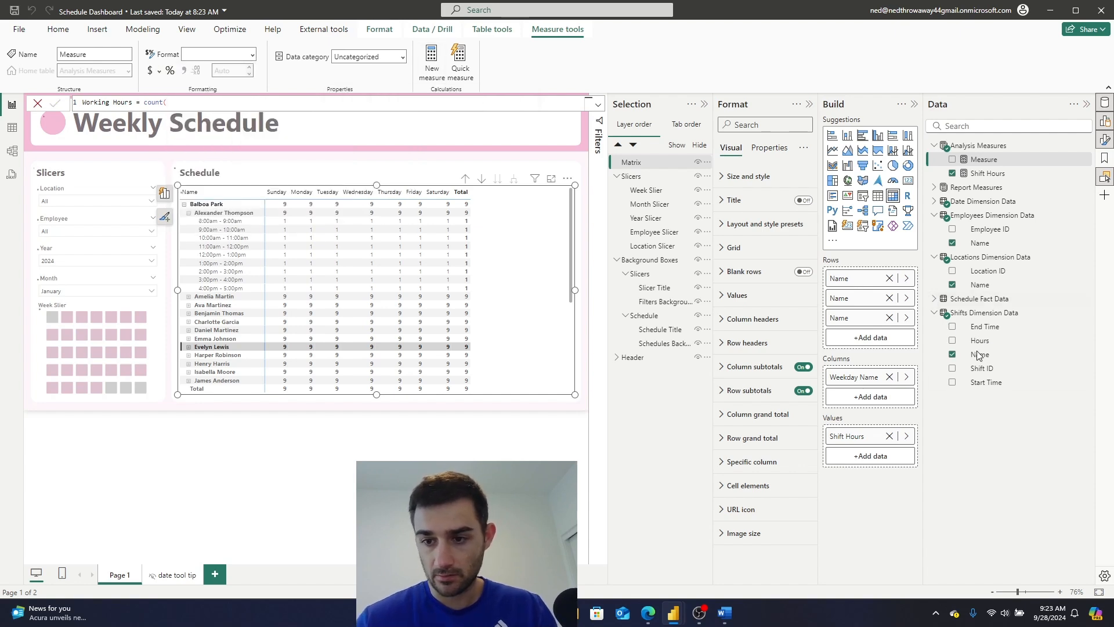
{"action": "left_click", "coordinate": [935, 299]}
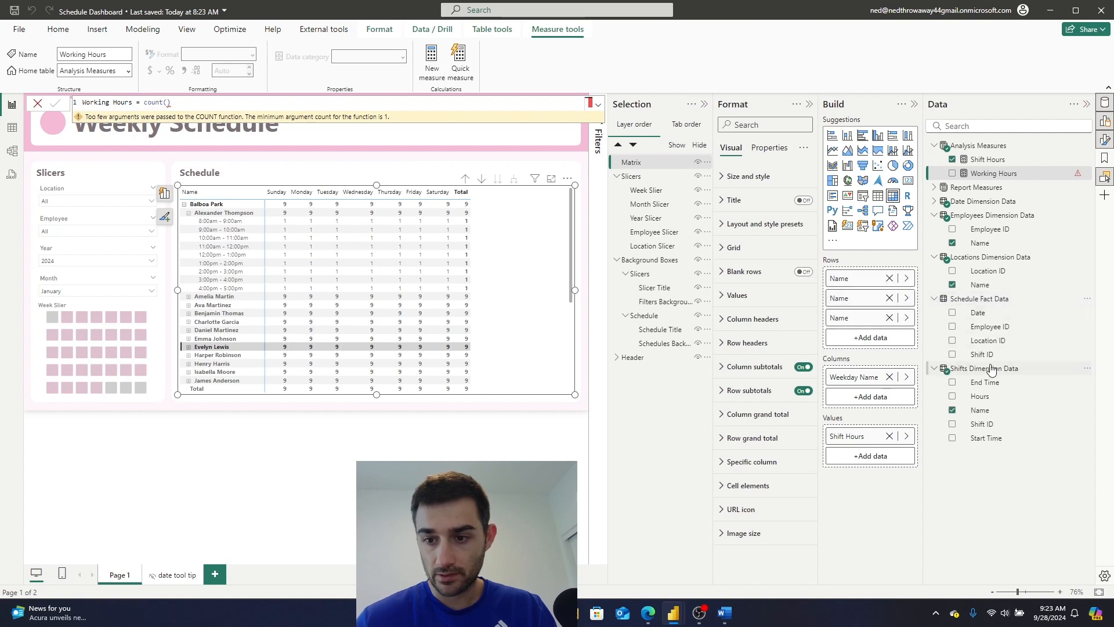
{"action": "left_click", "coordinate": [167, 103]}
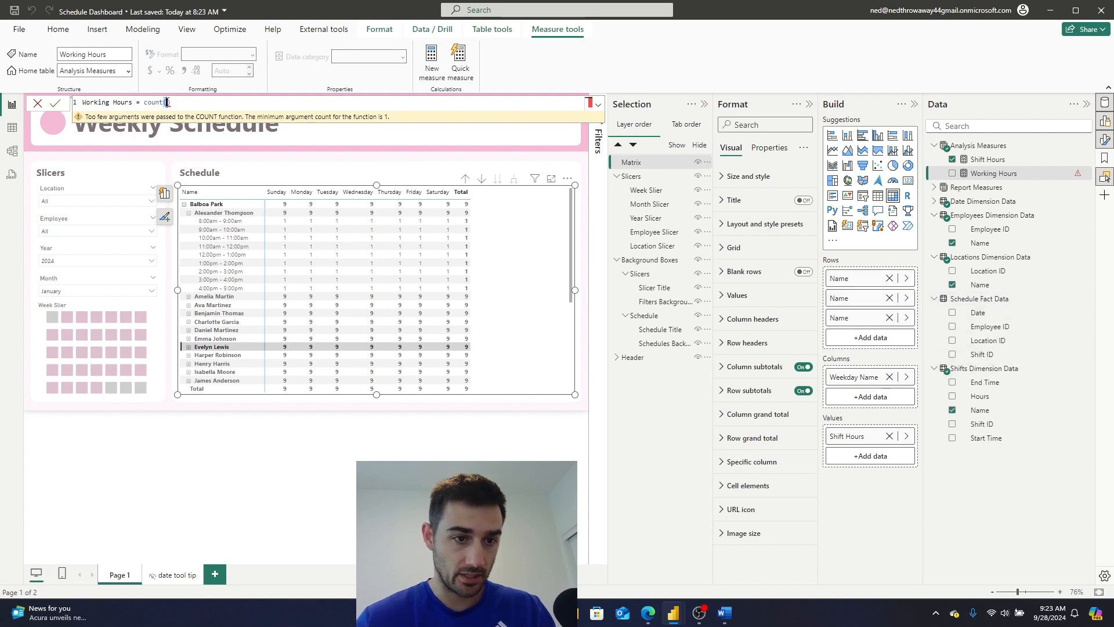
{"action": "type", "text": "shift"}
{"action": "key", "text": "Down"}
{"action": "key", "text": "Down"}
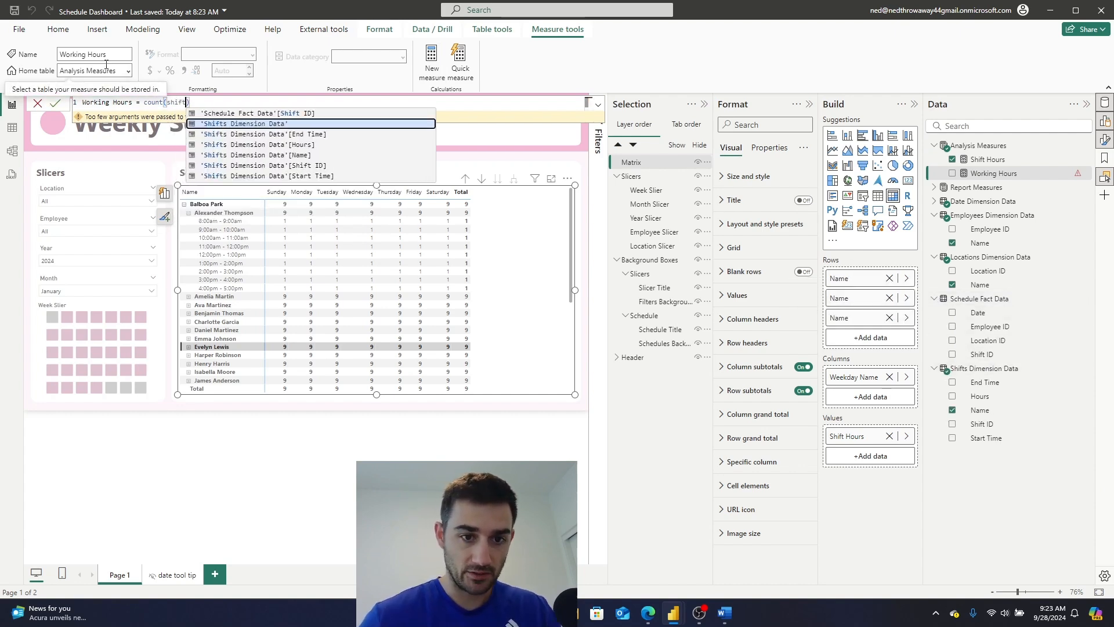
{"action": "key", "text": "Down"}
{"action": "key", "text": "Down"}
{"action": "key", "text": "Down"}
{"action": "key", "text": "Tab"}
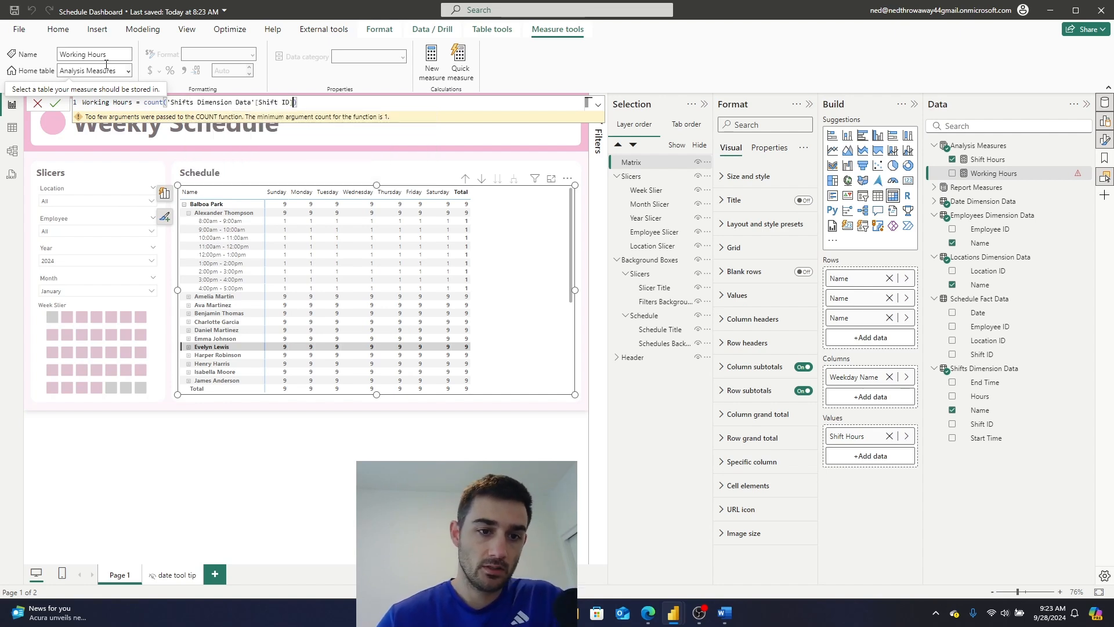
{"action": "key", "text": "BackSpace"}
{"action": "key", "text": "BackSpace"}
{"action": "key", "text": "BackSpace"}
{"action": "key", "text": "BackSpace"}
{"action": "key", "text": "BackSpace"}
{"action": "key", "text": "BackSpace"}
{"action": "key", "text": "BackSpace"}
{"action": "key", "text": "BackSpace"}
{"action": "key", "text": "BackSpace"}
{"action": "key", "text": "BackSpace"}
{"action": "key", "text": "BackSpace"}
{"action": "key", "text": "BackSpace"}
{"action": "key", "text": "BackSpace"}
{"action": "key", "text": "BackSpace"}
{"action": "key", "text": "BackSpace"}
{"action": "key", "text": "BackSpace"}
{"action": "key", "text": "BackSpace"}
{"action": "key", "text": "BackSpace"}
{"action": "key", "text": "BackSpace"}
{"action": "key", "text": "BackSpace"}
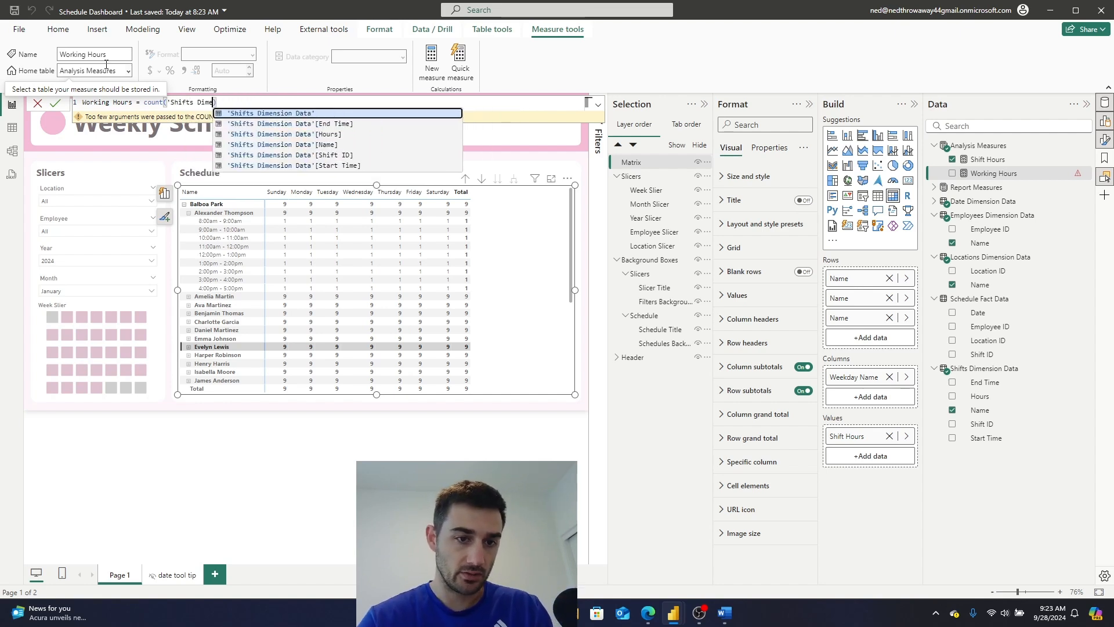
{"action": "key", "text": "BackSpace"}
{"action": "key", "text": "BackSpace"}
{"action": "key", "text": "BackSpace"}
{"action": "key", "text": "BackSpace"}
{"action": "key", "text": "BackSpace"}
{"action": "key", "text": "BackSpace"}
{"action": "key", "text": "BackSpace"}
{"action": "key", "text": "BackSpace"}
{"action": "key", "text": "BackSpace"}
{"action": "type", "text": "fa"}
{"action": "key", "text": "BackSpace"}
{"action": "key", "text": "BackSpace"}
Complete the Working Hours formula as count('Schedule Fact Data'[Shift ID]) and commit it.
{"action": "type", "text": "shif"}
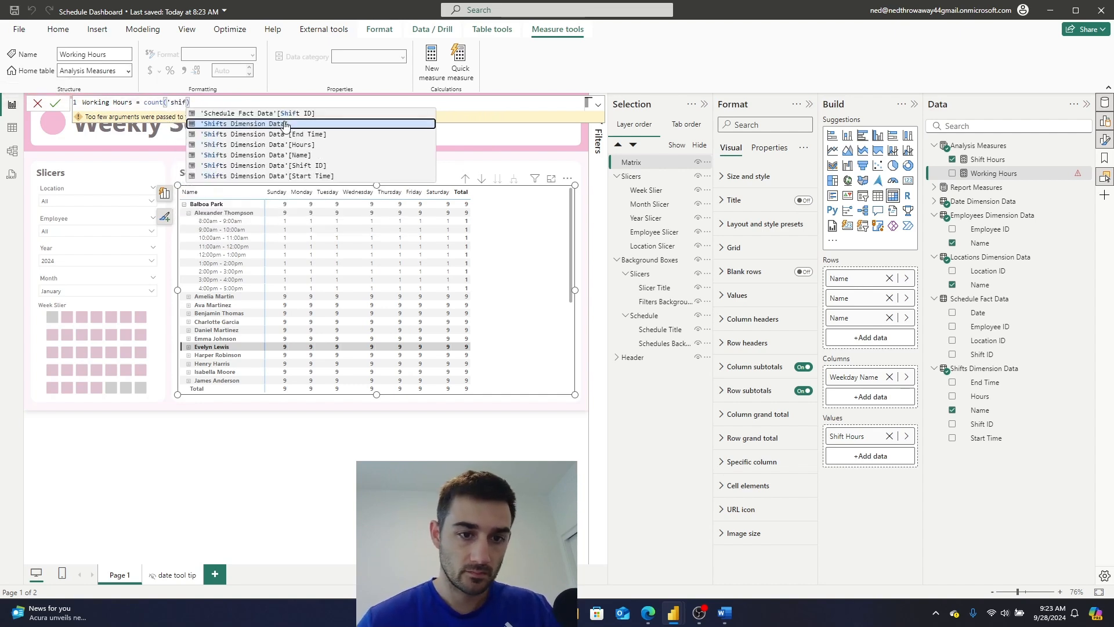
{"action": "key", "text": "Up"}
{"action": "key", "text": "Tab"}
{"action": "left_click", "coordinate": [55, 103]}
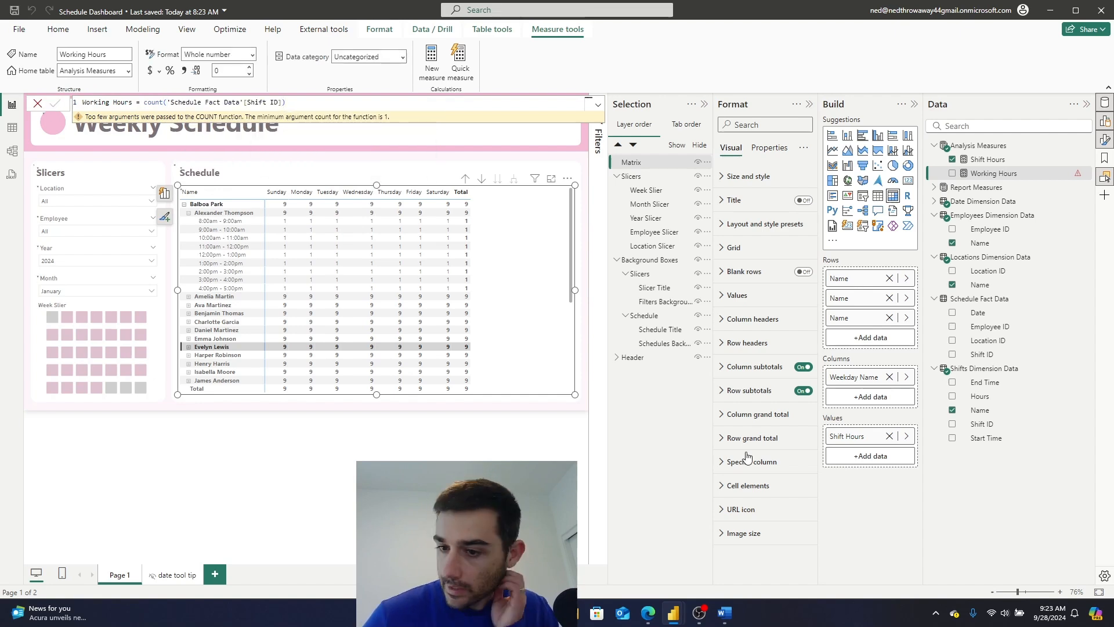
Add Working Hours to the matrix values beside Shift Hours and expand the sixth-column-free fourth employee under Balboa Park to compare shifts.
{"action": "left_click_drag", "start_coordinate": [990, 172], "coordinate": [899, 455]}
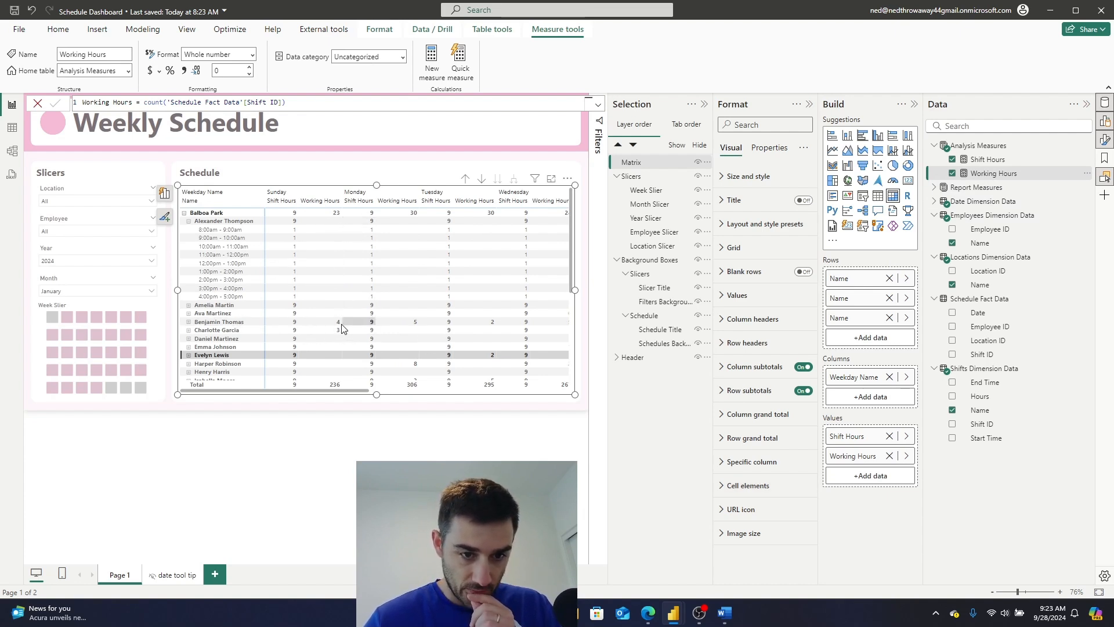
{"action": "left_click", "coordinate": [188, 322]}
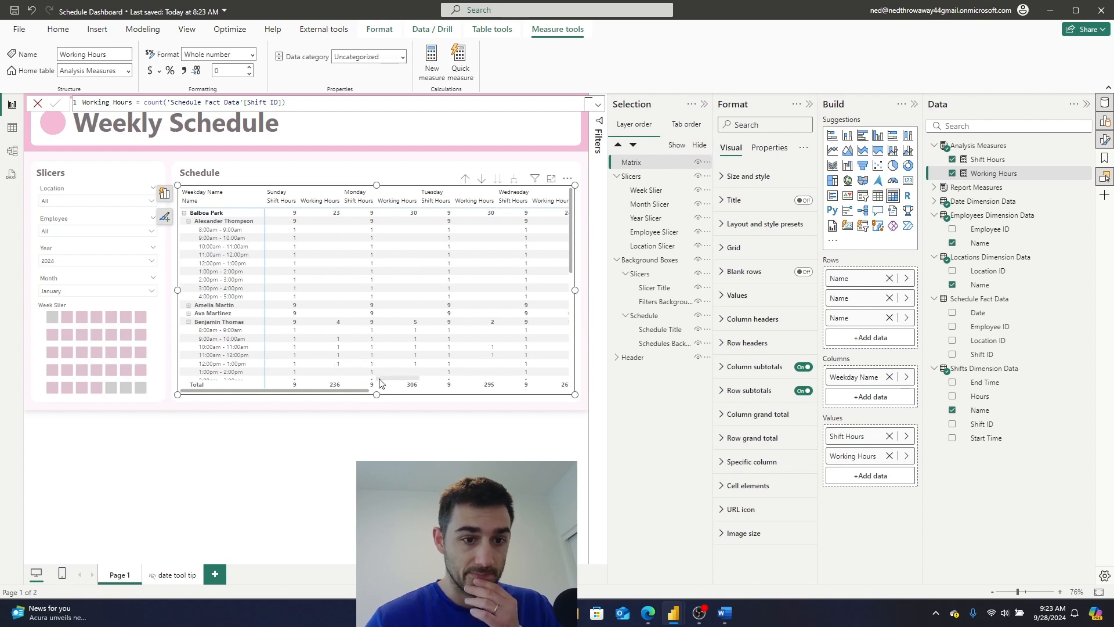
{"action": "left_click_drag", "start_coordinate": [335, 391], "coordinate": [289, 414]}
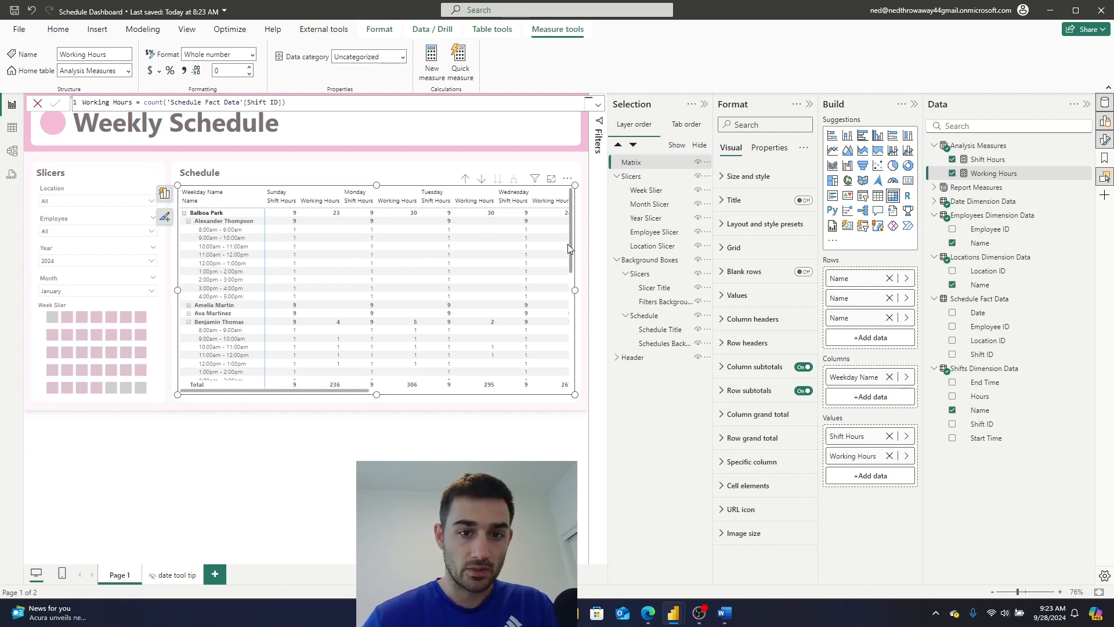
{"action": "left_click", "coordinate": [371, 476]}
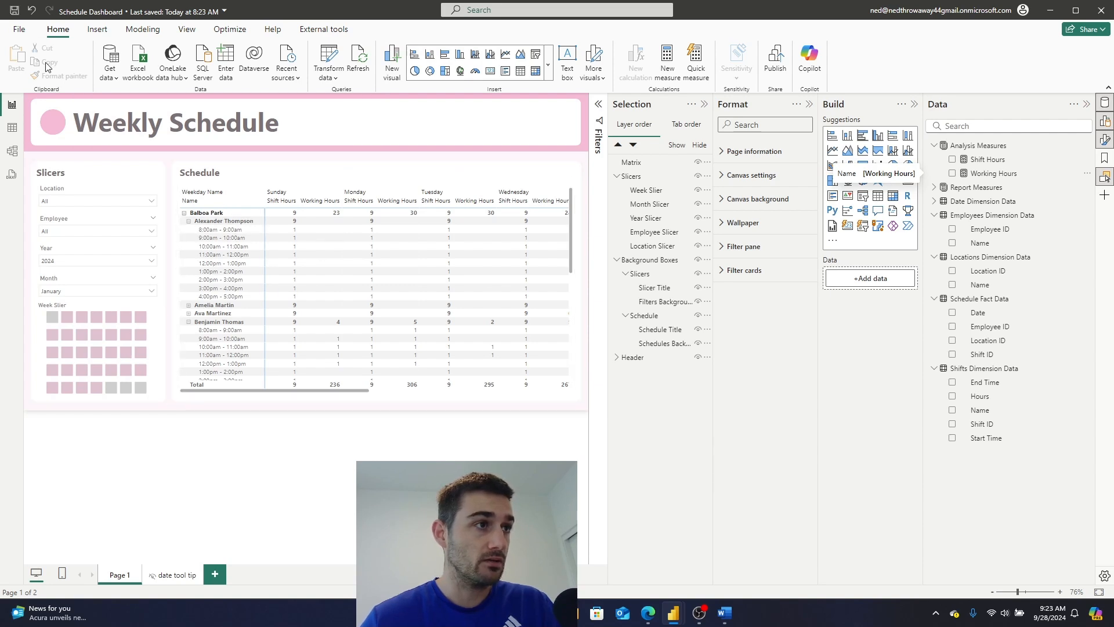
{"action": "left_click", "coordinate": [97, 29]}
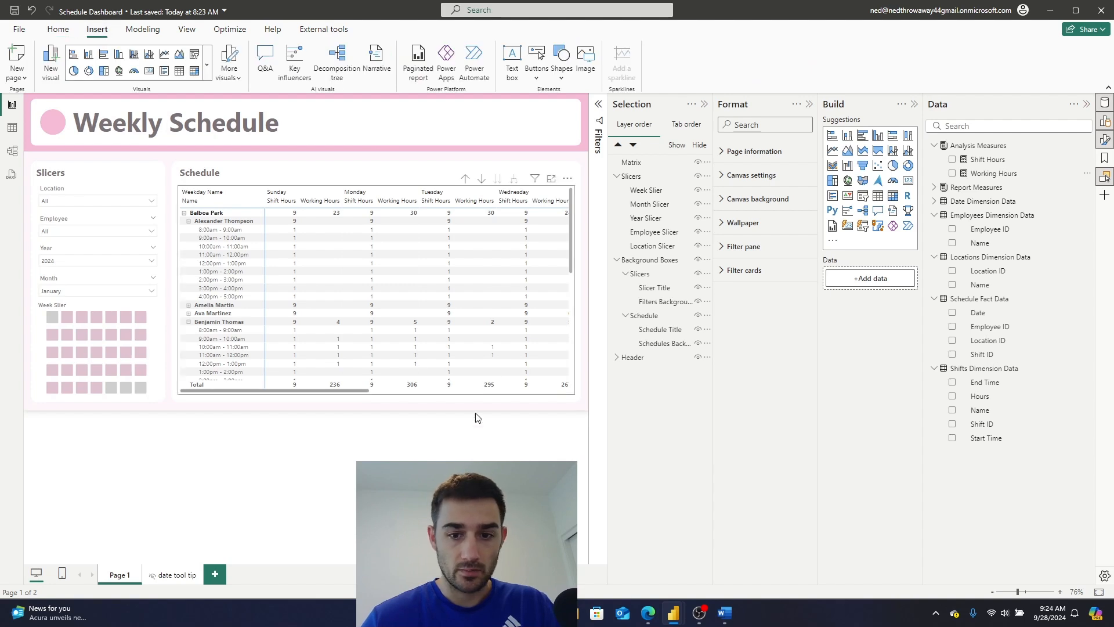
{"action": "left_click", "coordinate": [461, 398]}
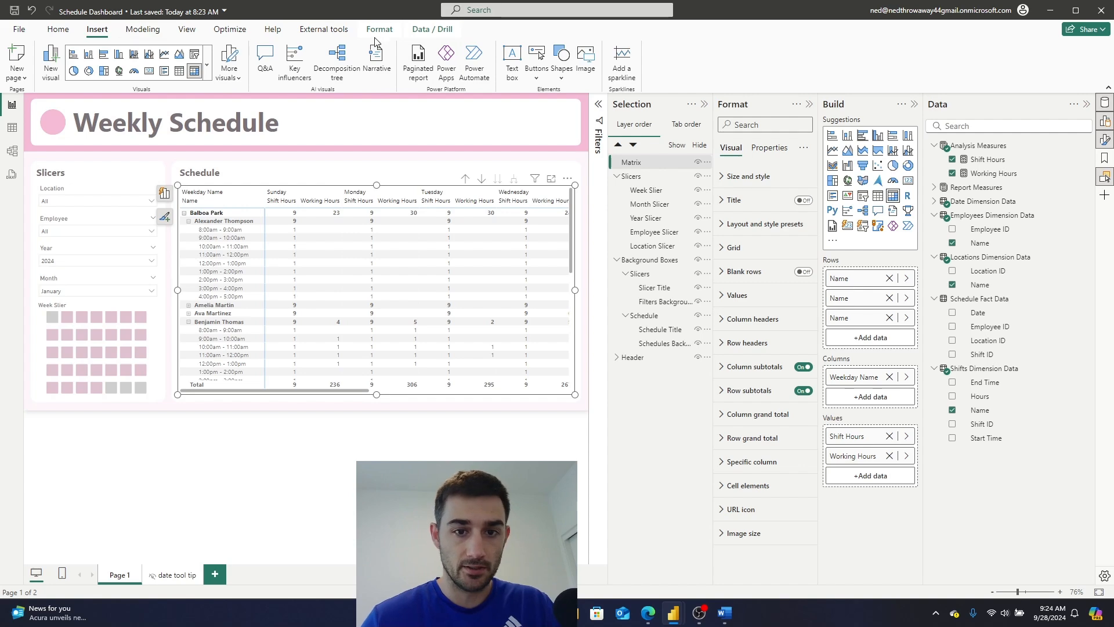
{"action": "left_click", "coordinate": [58, 30]}
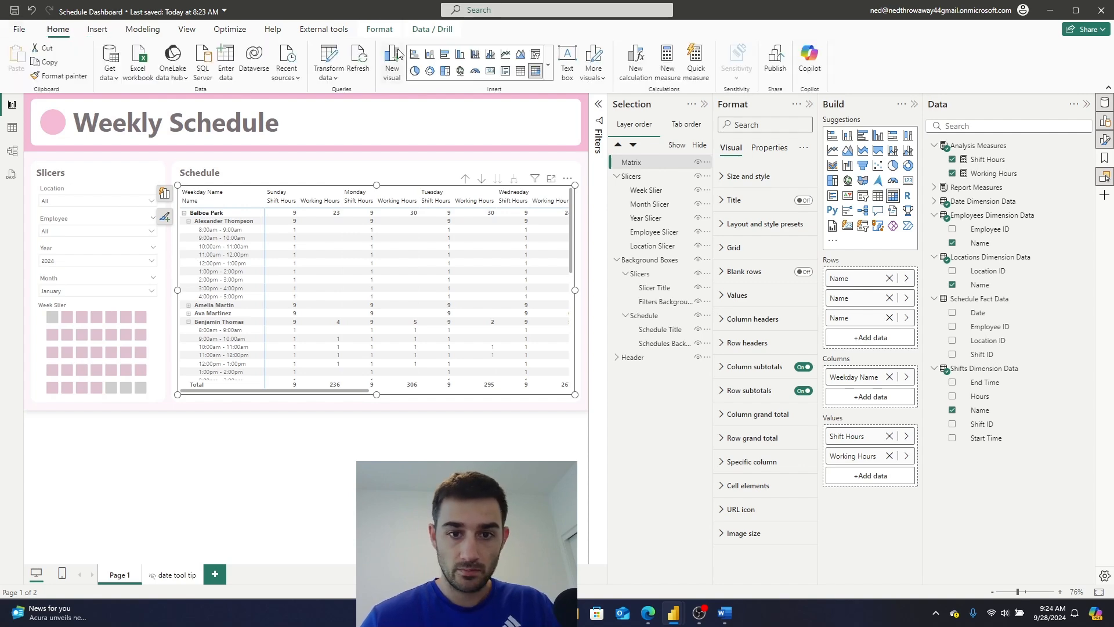
Create a new visual calculation on the matrix and name it Scheduled, leaving its formula body to start on a new line.
{"action": "left_click", "coordinate": [636, 58]}
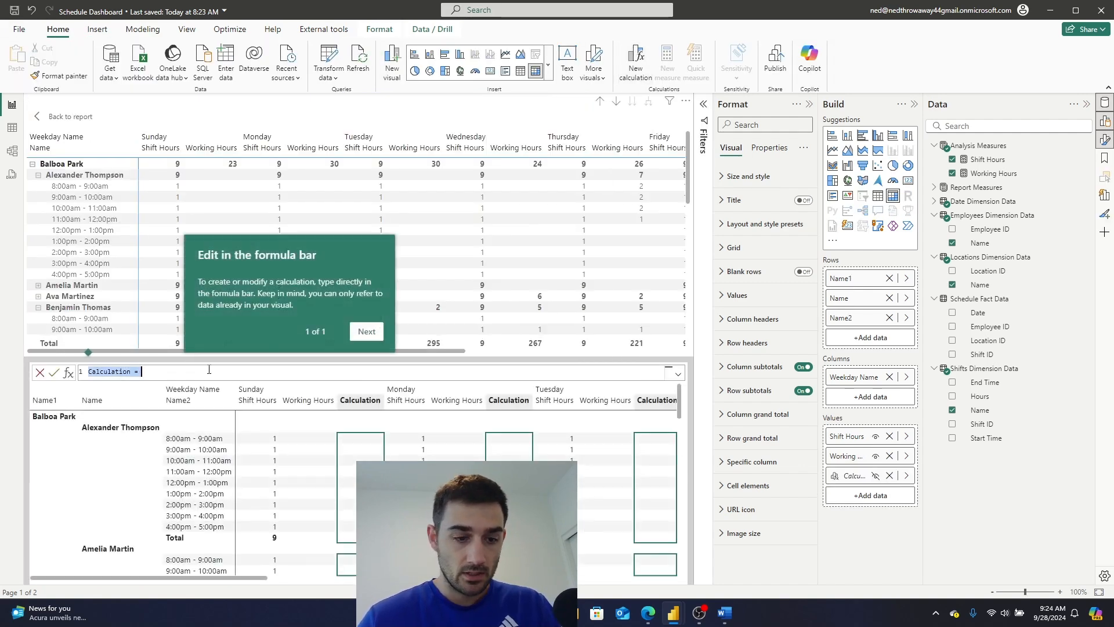
{"action": "left_click", "coordinate": [129, 375]}
{"action": "double_click", "coordinate": [125, 371]}
{"action": "type", "text": "V"}
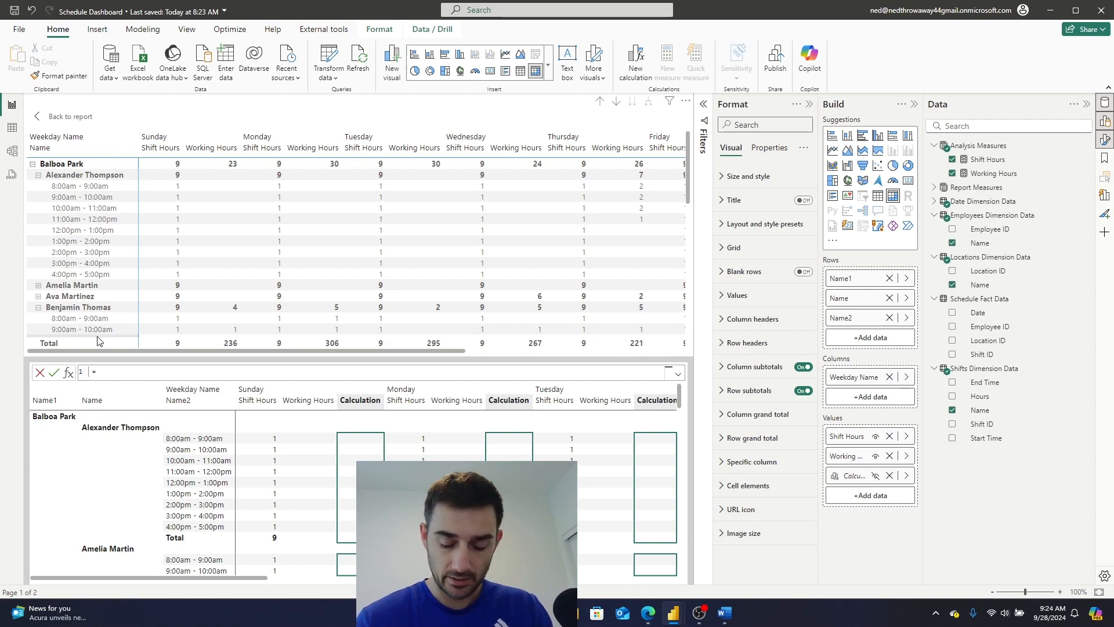
{"action": "type", "text": "Scheduled"}
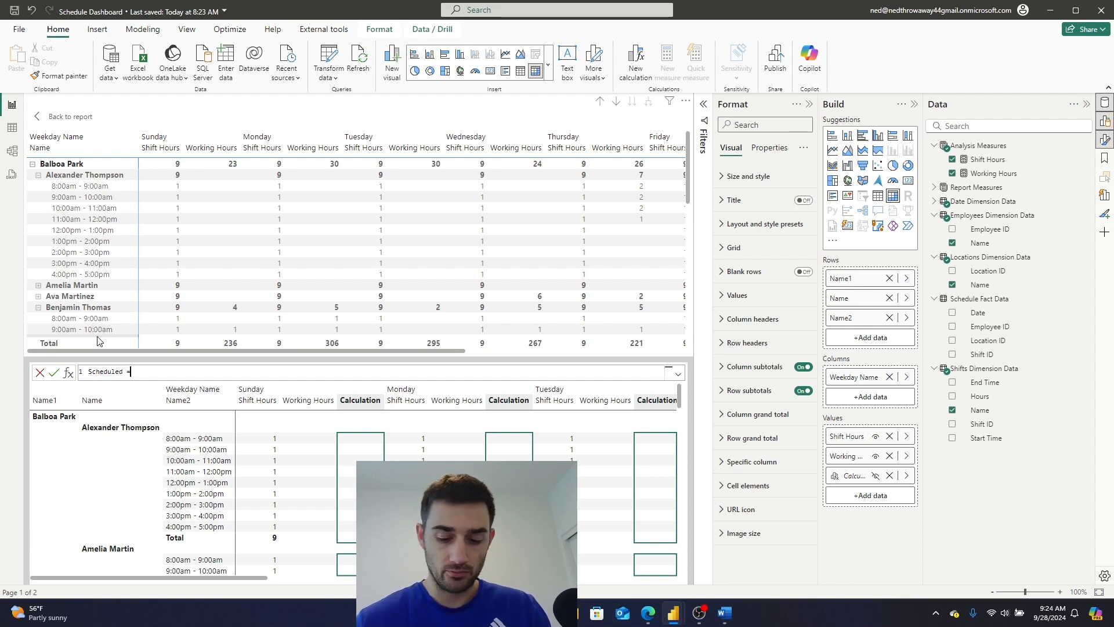
{"action": "key", "text": "shift+Return"}
{"action": "key", "text": "shift+Return"}
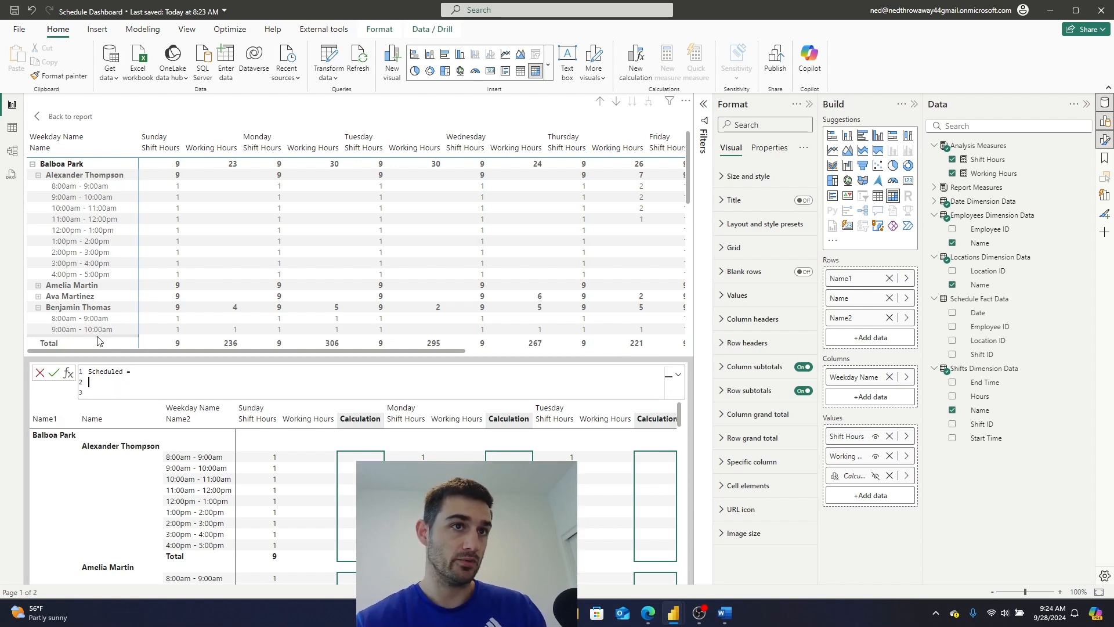
Define the variable shift_block as if([Shift Hours] = [Working Hours], 1, 0) in the Scheduled calculation.
{"action": "type", "text": "var shift"}
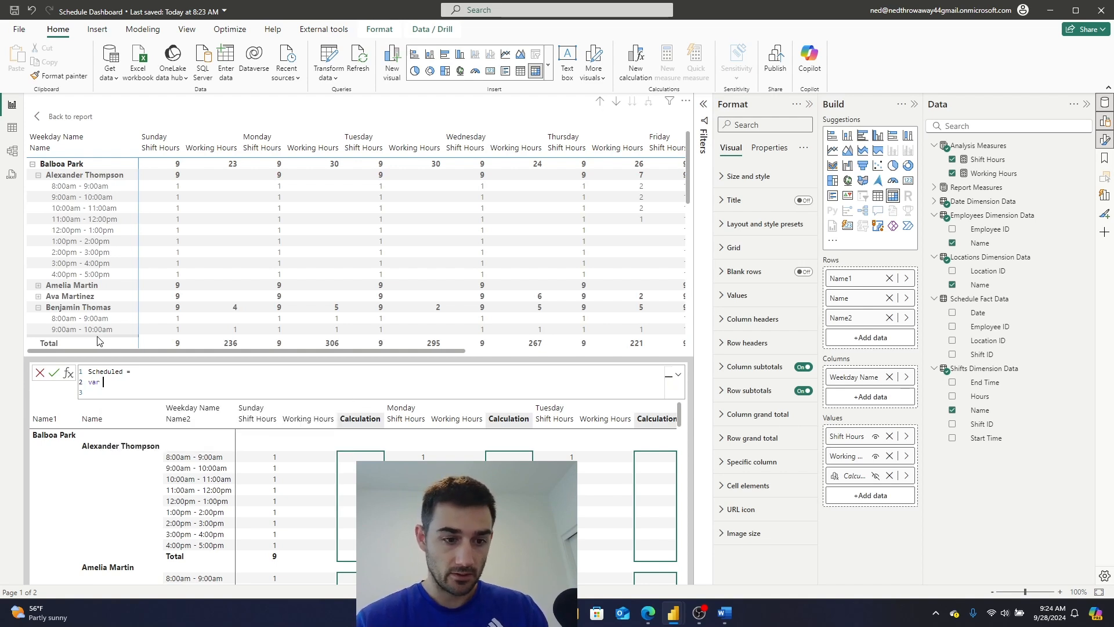
{"action": "type", "text": "_block"}
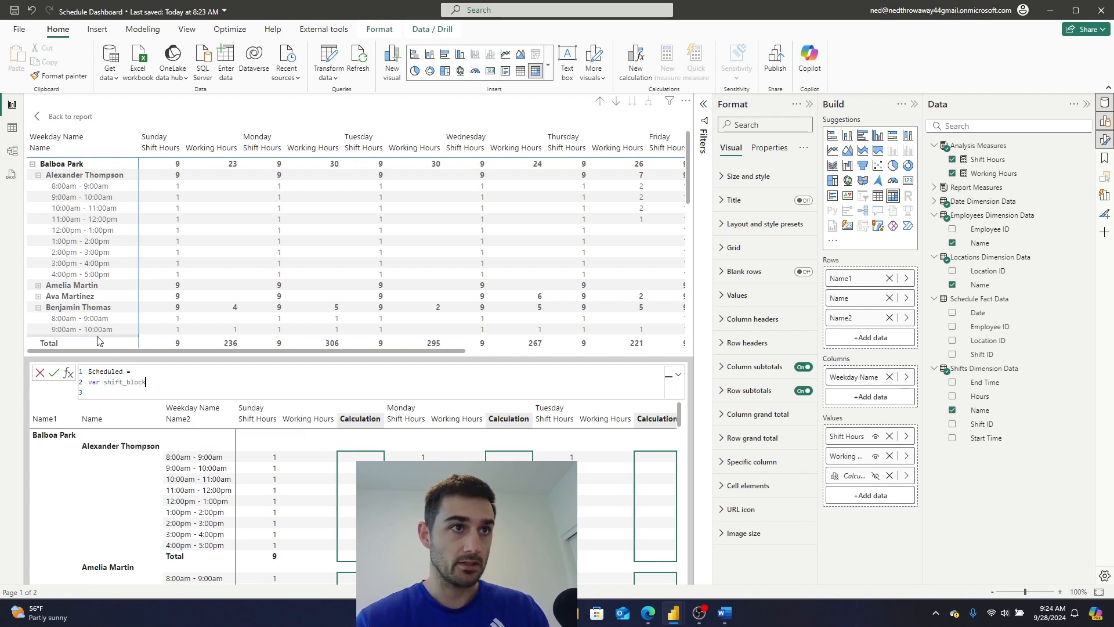
{"action": "type", "text": " = if"}
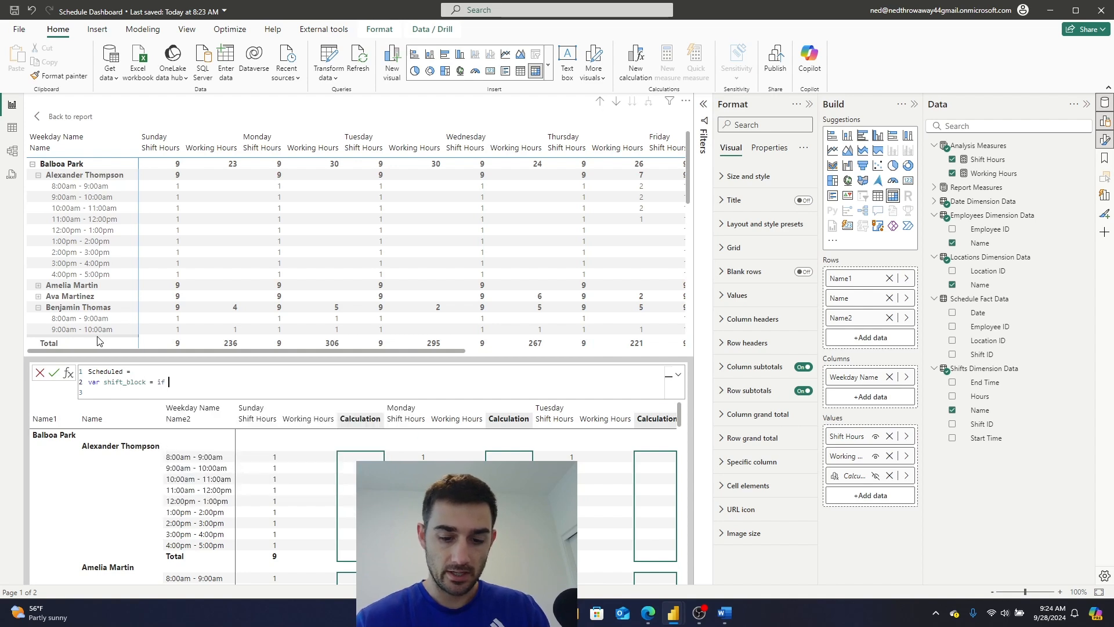
{"action": "type", "text": "([Shift Hours]"}
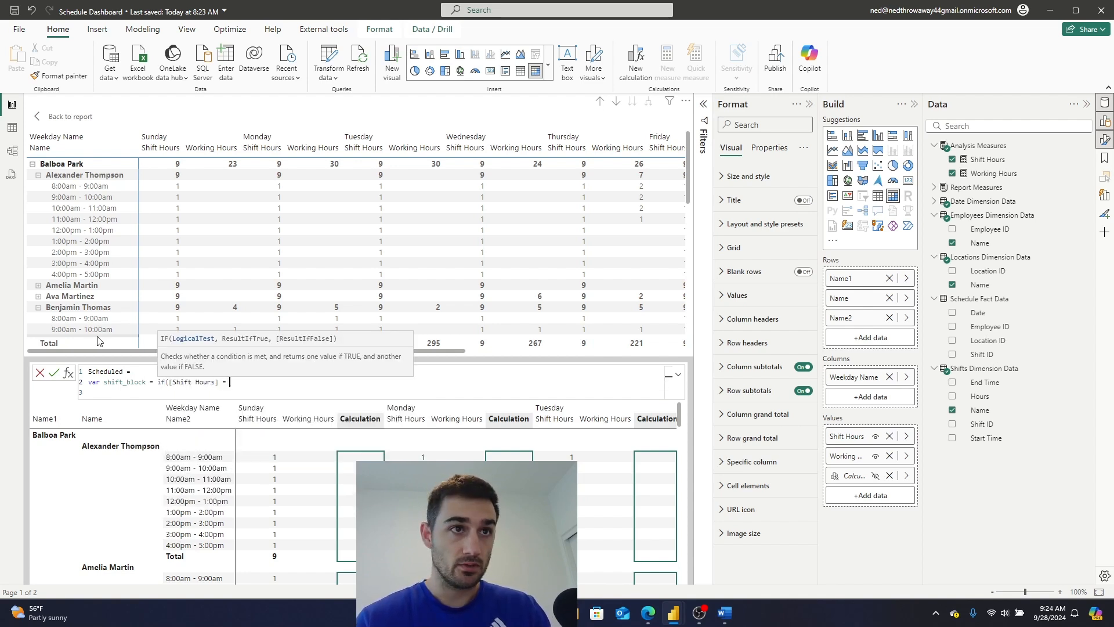
{"action": "type", "text": " = work"}
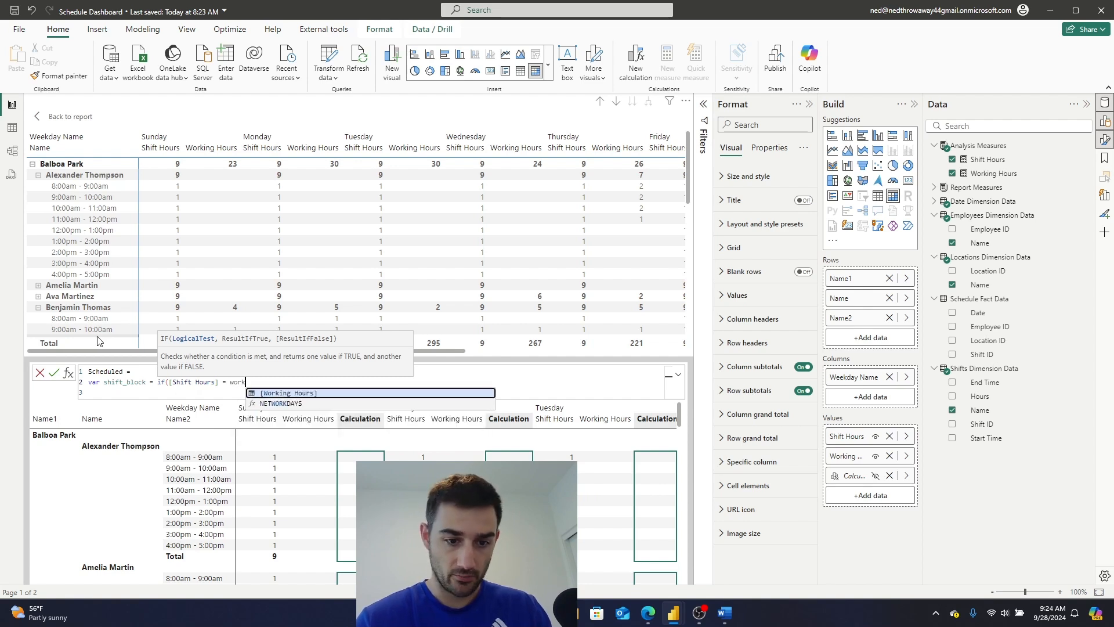
{"action": "key", "text": "Tab"}
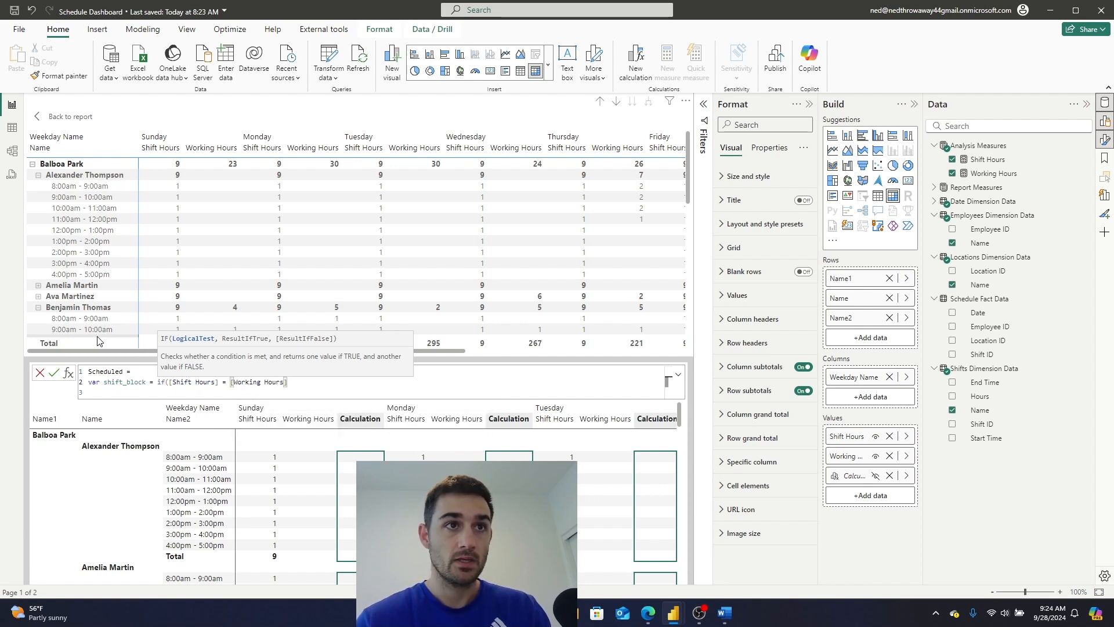
{"action": "type", "text": ","}
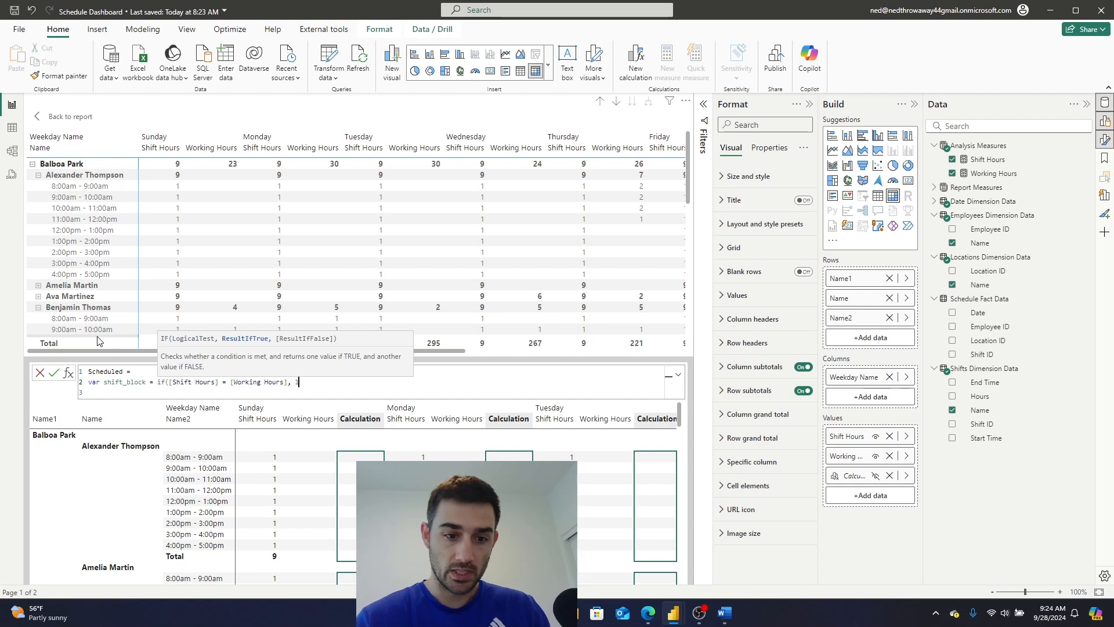
{"action": "type", "text": " 1, 0)"}
{"action": "key", "text": "shift+Return"}
{"action": "key", "text": "shift+Return"}
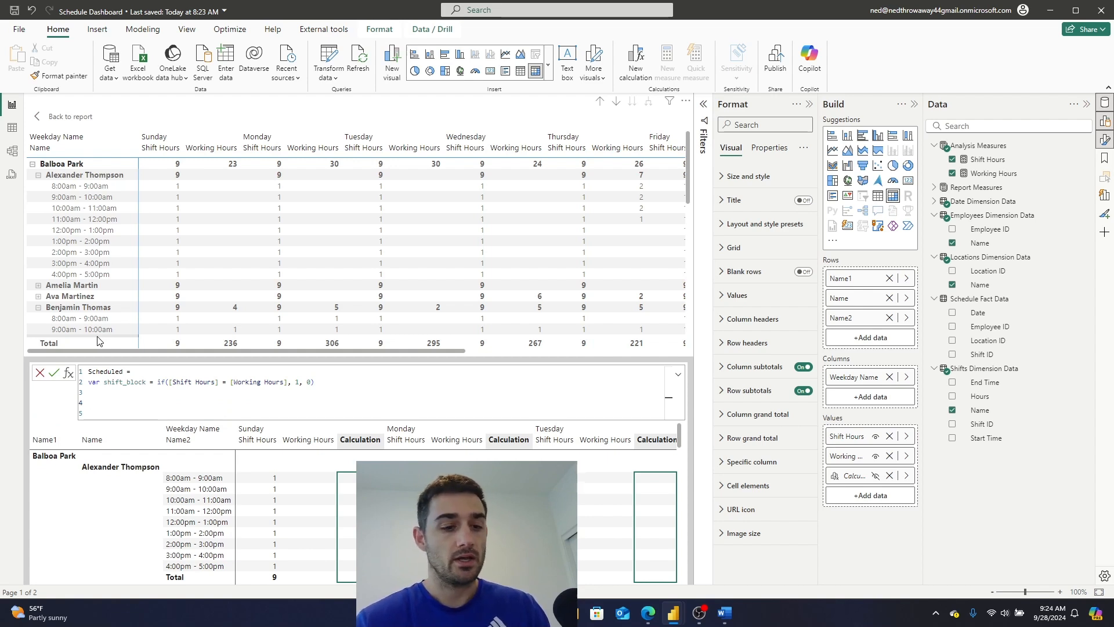
{"action": "key", "text": "BackSpace"}
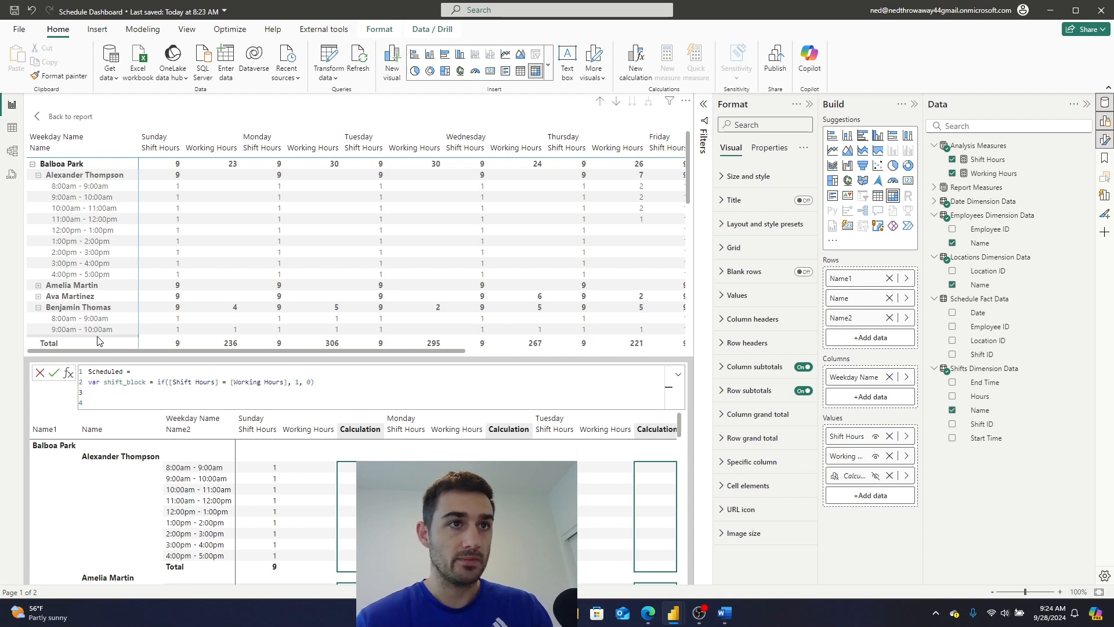
{"action": "type", "text": "var"}
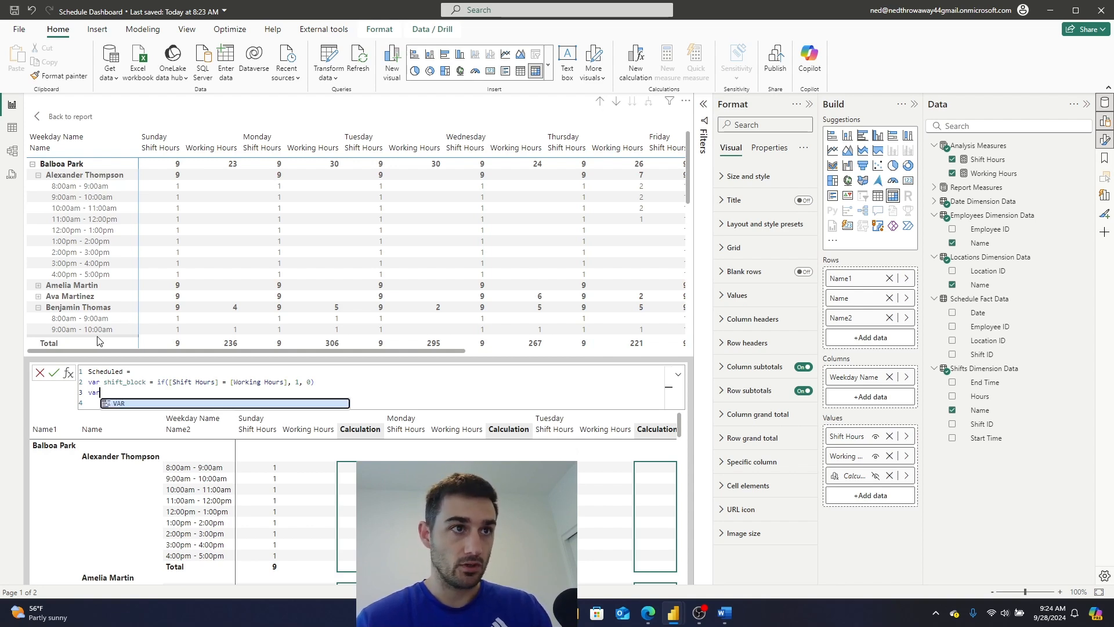
{"action": "type", "text": " hours"}
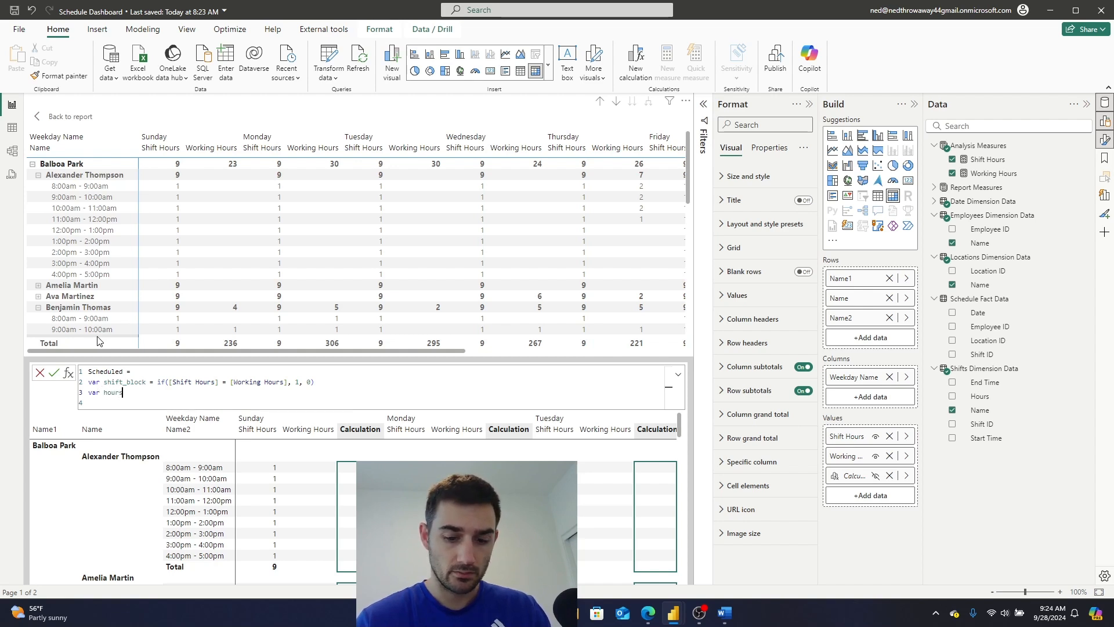
{"action": "key", "text": "BackSpace"}
{"action": "key", "text": "BackSpace"}
{"action": "key", "text": "BackSpace"}
{"action": "key", "text": "BackSpace"}
{"action": "key", "text": "BackSpace"}
Return shift_block from the Scheduled calculation, commit it, and check the Scheduled values for the employees' shifts in the matrix.
{"action": "type", "text": "return shift_bl"}
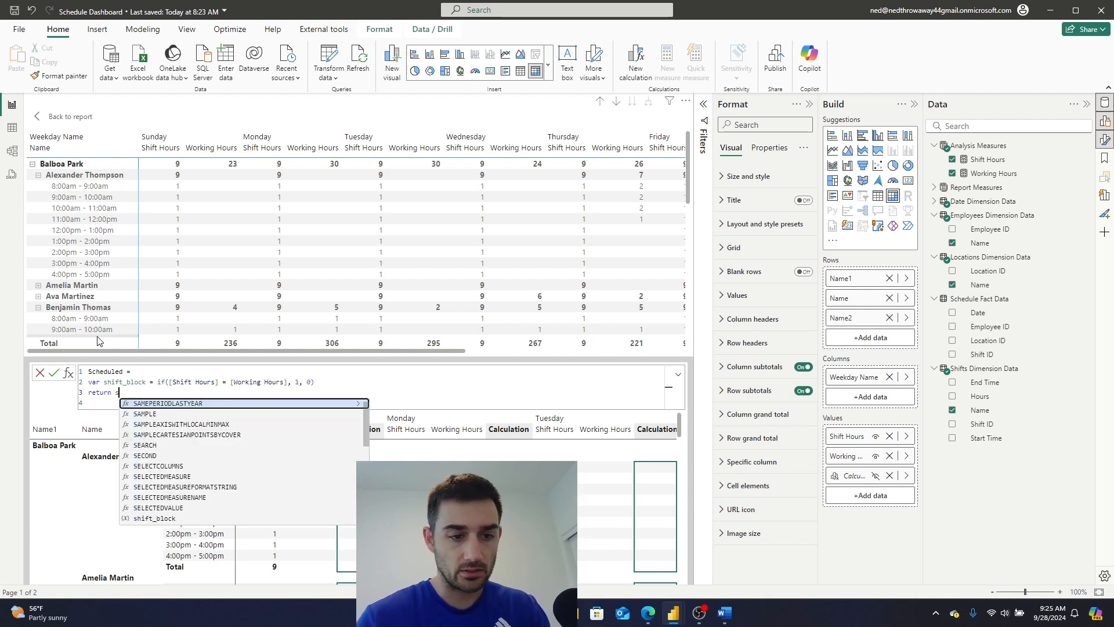
{"action": "type", "text": "ock"}
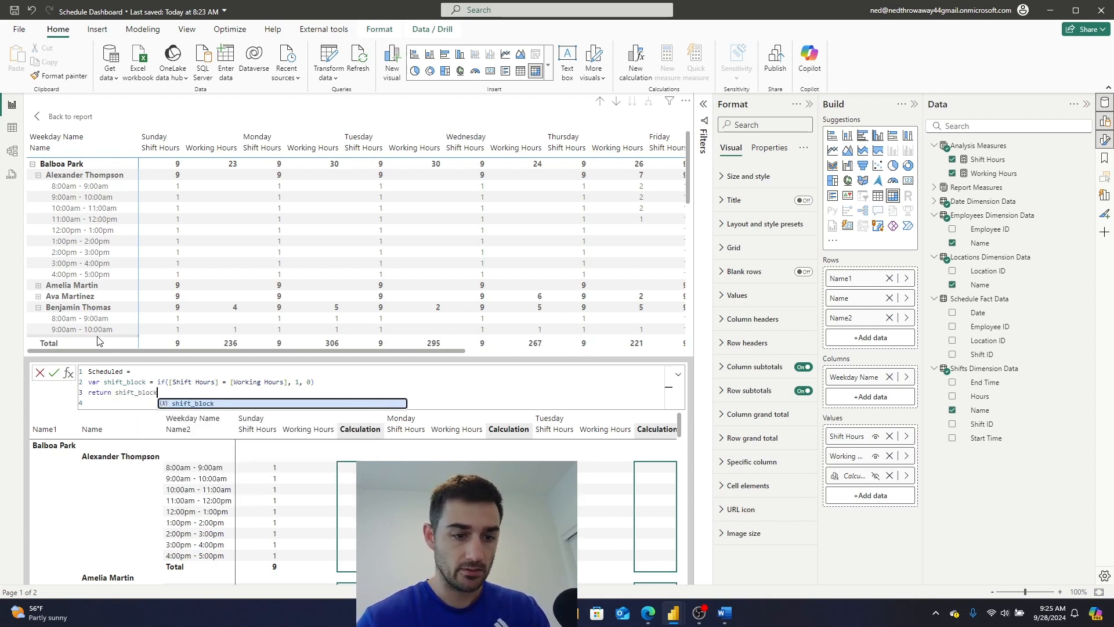
{"action": "left_click", "coordinate": [53, 374]}
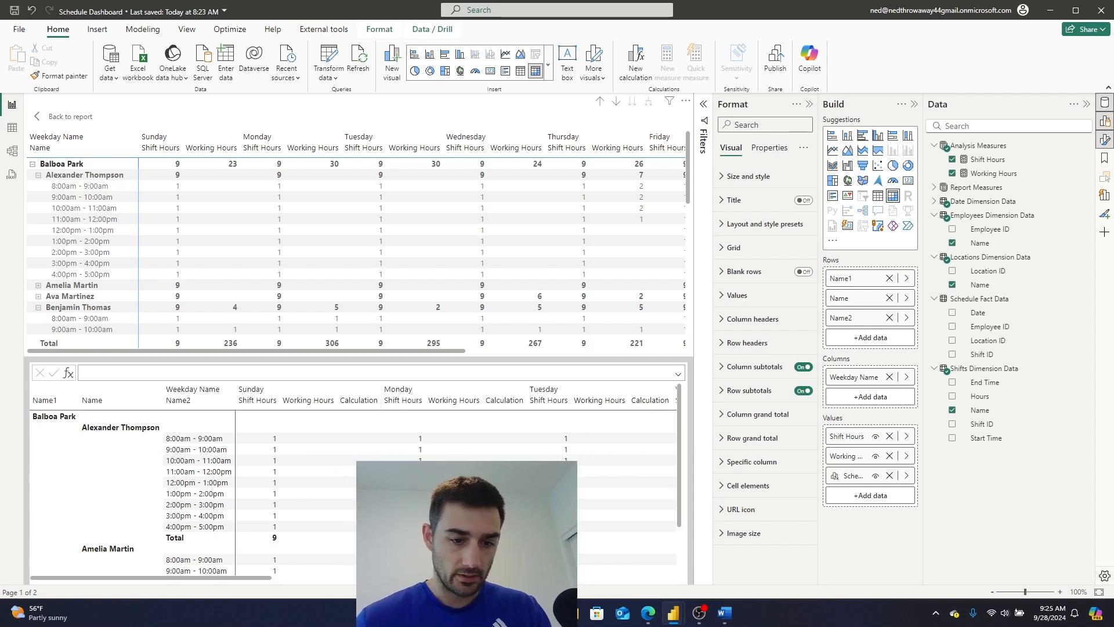
{"action": "scroll", "coordinate": [203, 493], "scroll_direction": "down", "scroll_amount": 8}
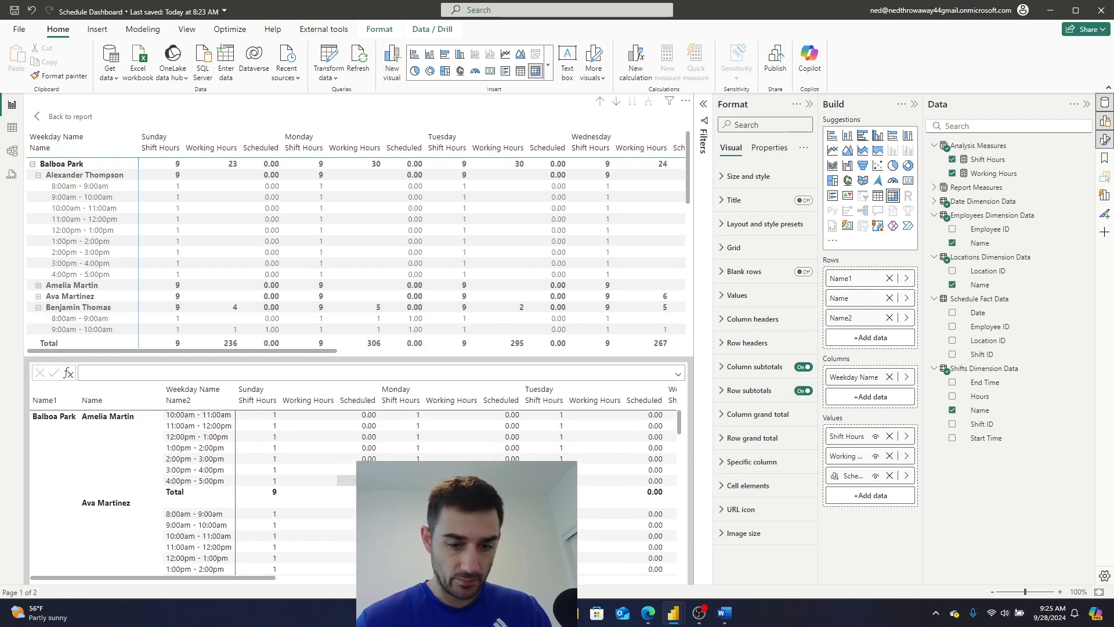
{"action": "scroll", "coordinate": [347, 498], "scroll_direction": "down", "scroll_amount": 3}
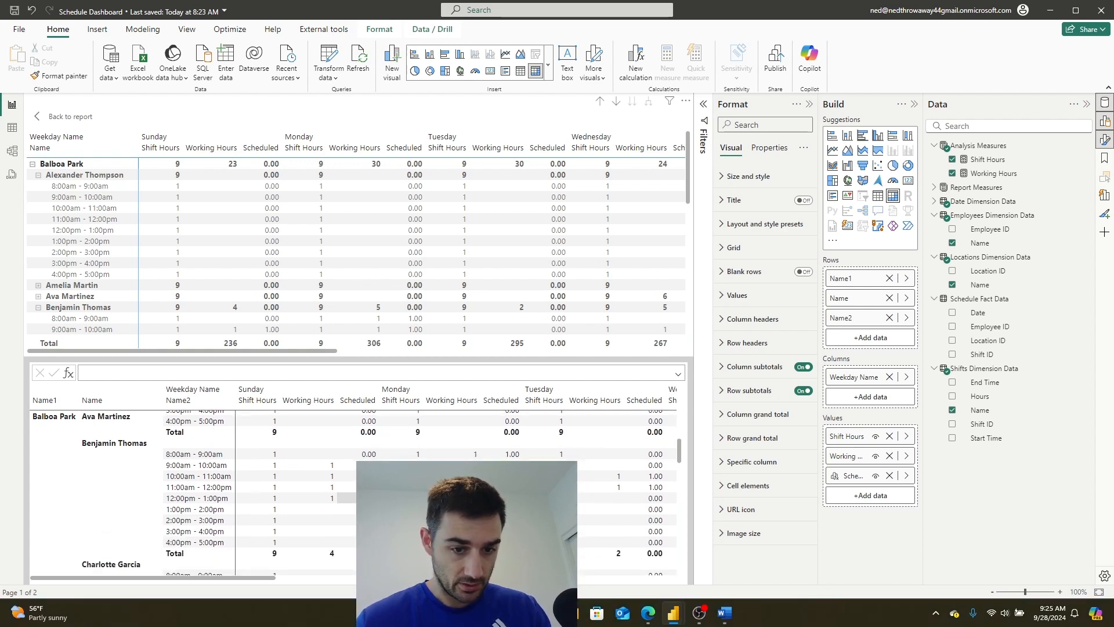
{"action": "scroll", "coordinate": [347, 476], "scroll_direction": "up", "scroll_amount": 5}
{"action": "scroll", "coordinate": [346, 499], "scroll_direction": "up", "scroll_amount": 5}
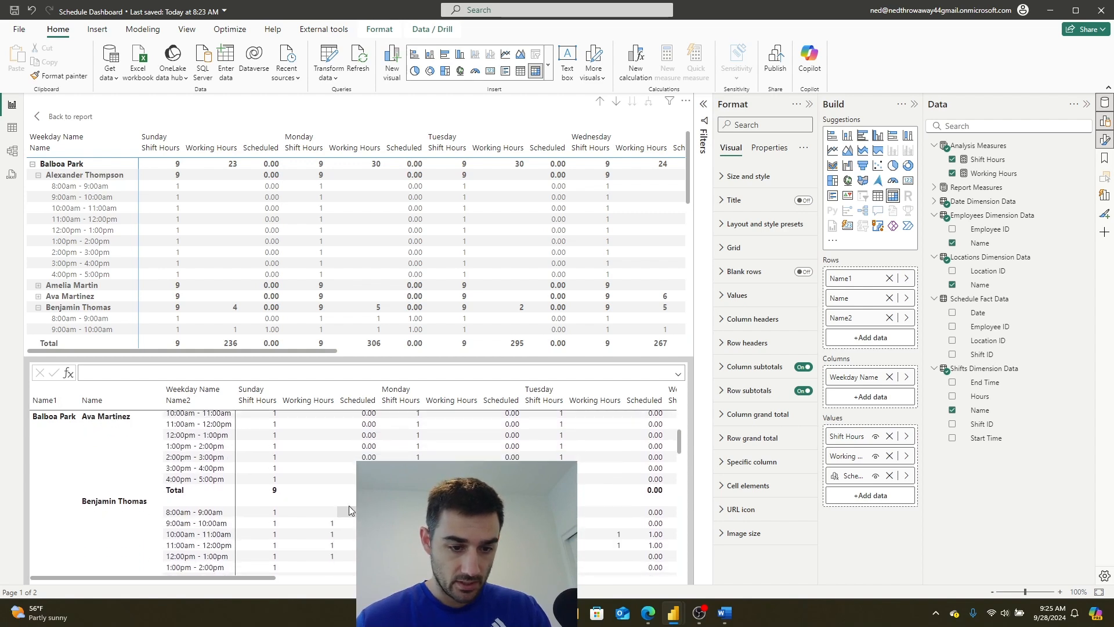
{"action": "scroll", "coordinate": [344, 498], "scroll_direction": "up", "scroll_amount": 4}
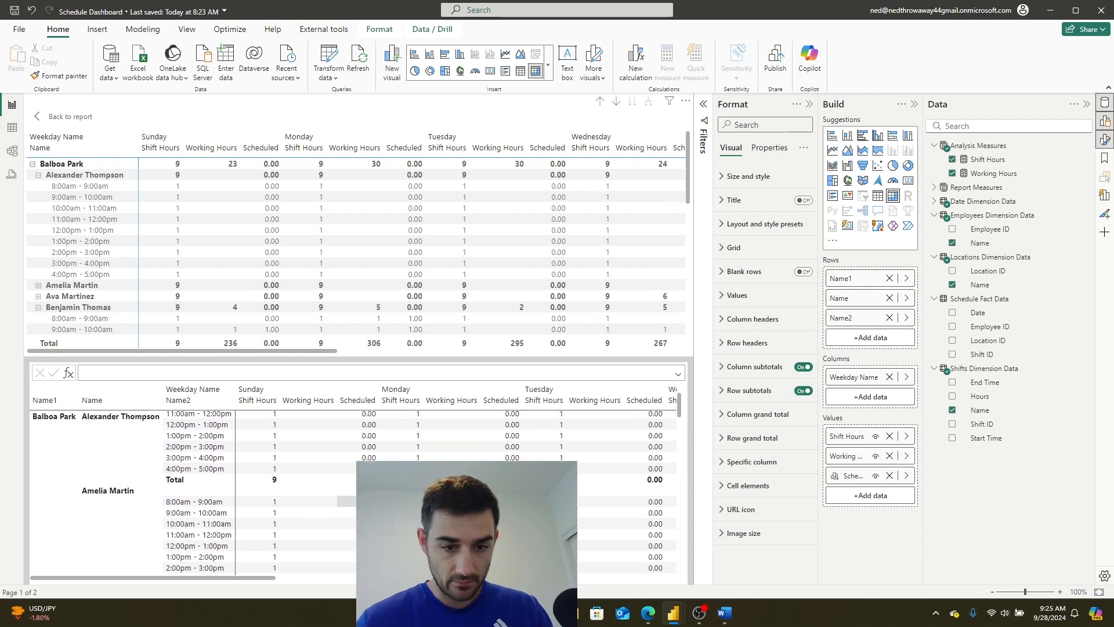
Reopen the Scheduled calculation for editing at the end of the shift_block definition.
{"action": "right_click", "coordinate": [841, 479]}
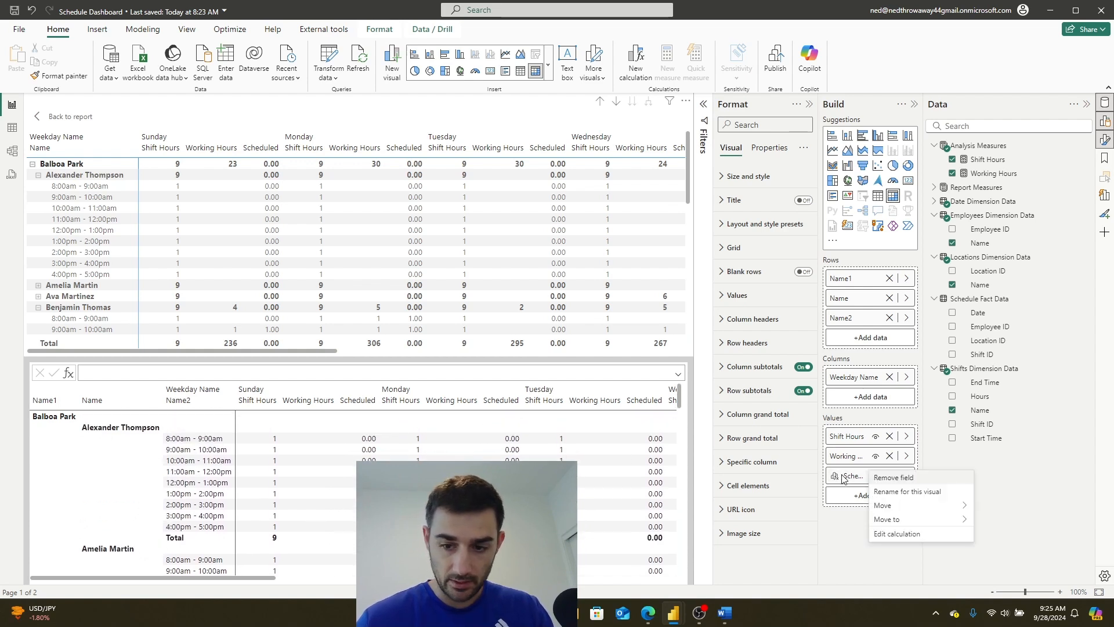
{"action": "left_click", "coordinate": [900, 536]}
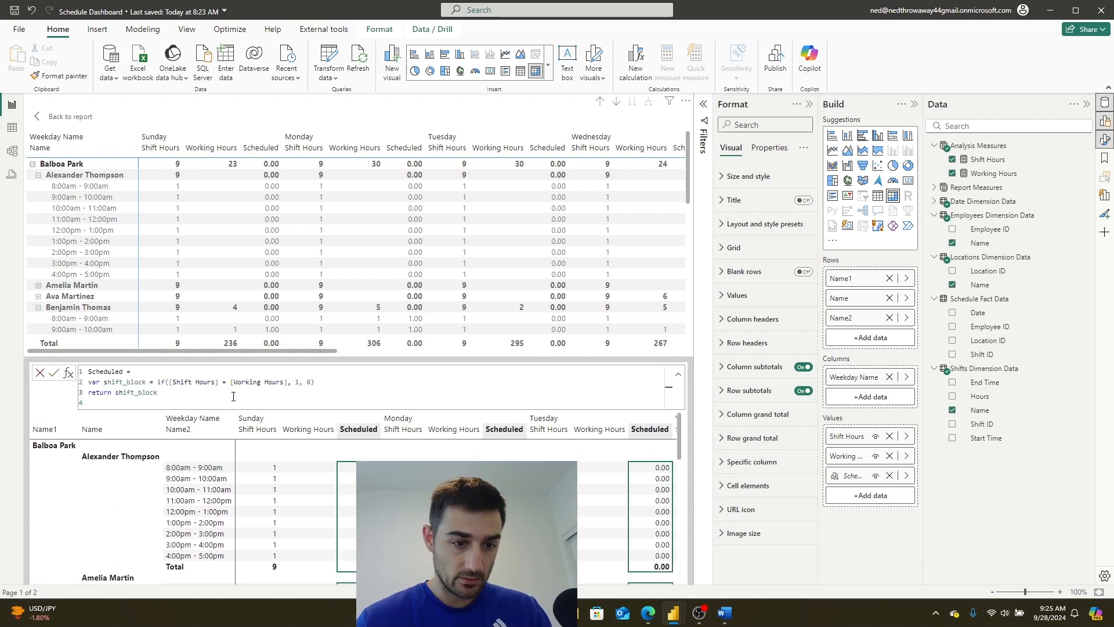
{"action": "left_click", "coordinate": [346, 391]}
{"action": "left_click", "coordinate": [346, 379]}
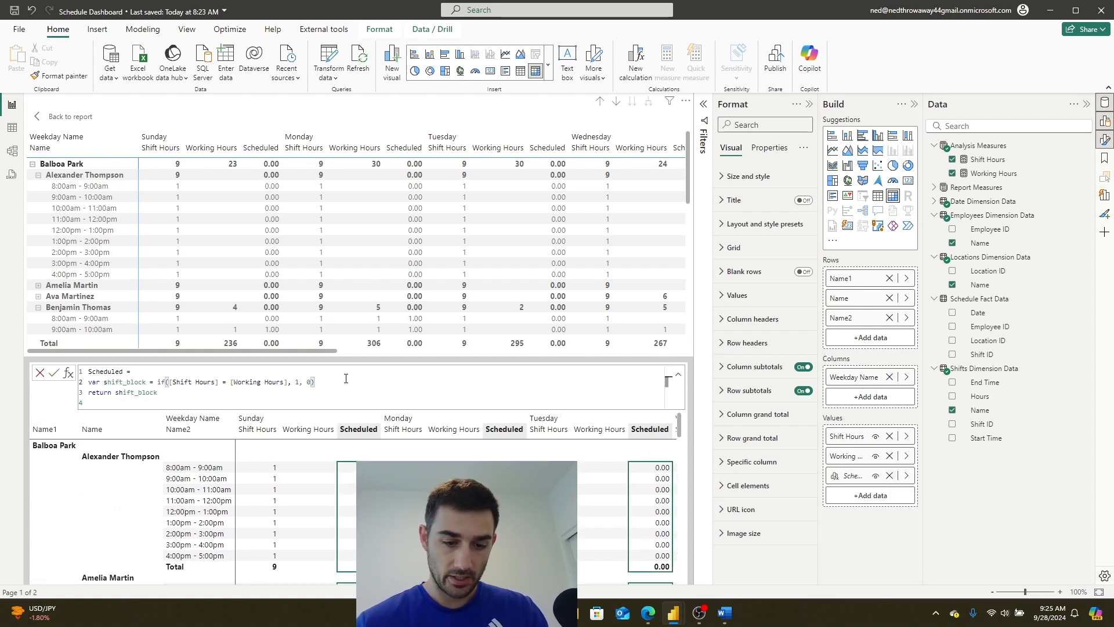
{"action": "key", "text": "shift+Return"}
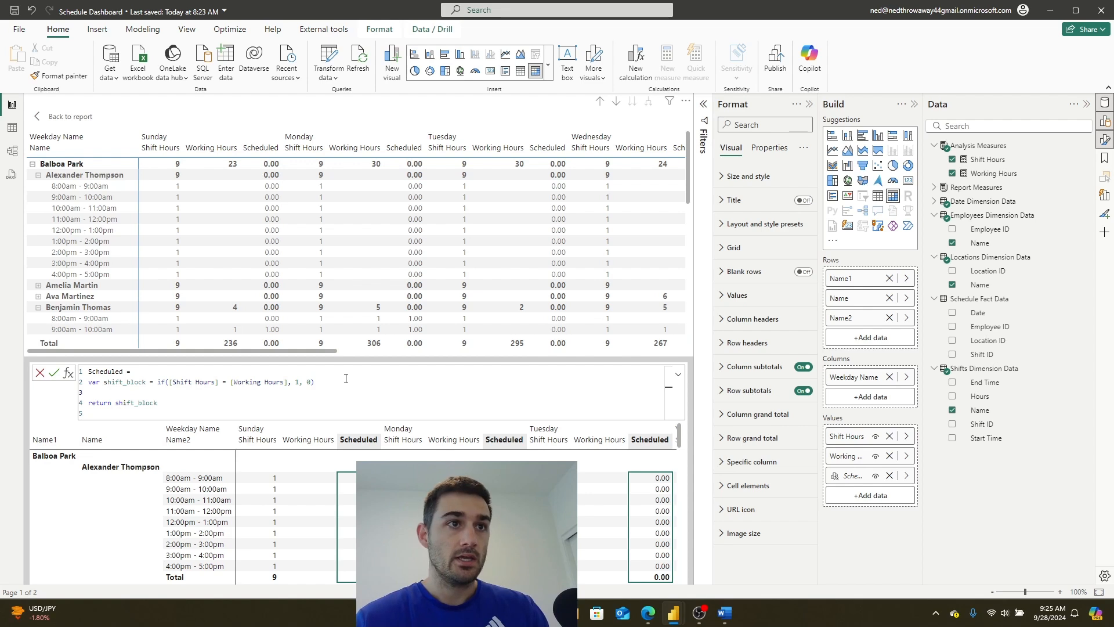
{"action": "type", "text": "if("}
{"action": "key", "text": "BackSpace"}
{"action": "key", "text": "BackSpace"}
{"action": "key", "text": "BackSpace"}
{"action": "key", "text": "BackSpace"}
{"action": "type", "text": "v"}
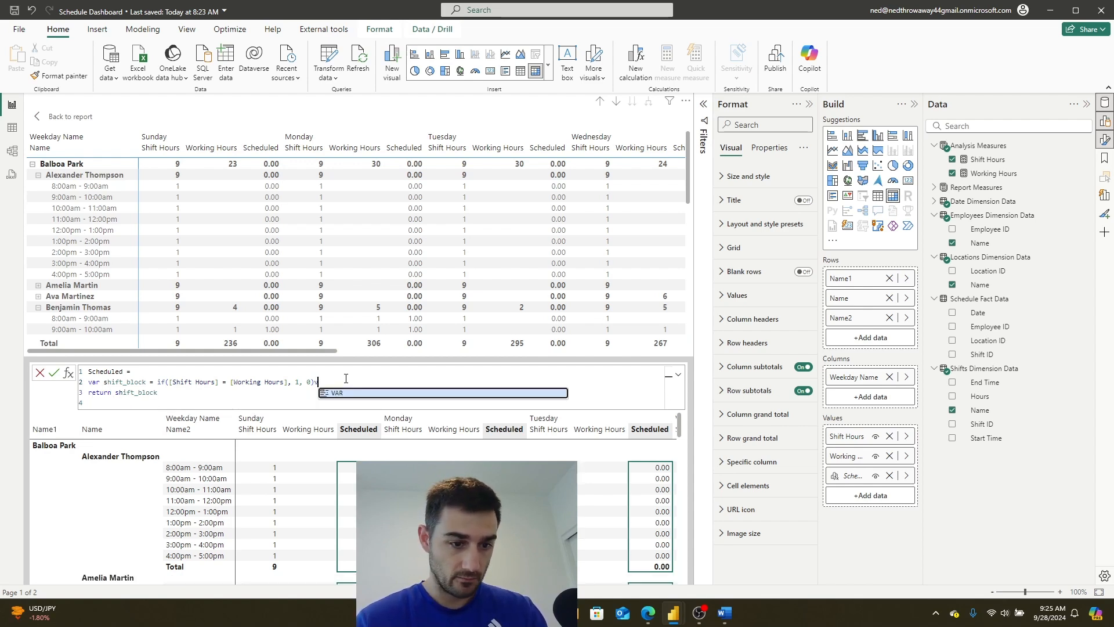
{"action": "key", "text": "BackSpace"}
Add a second variable, retun_message, below shift_block, starting an if function with the condition ISATLEVEL([Name2]).
{"action": "key", "text": "shift+Return"}
{"action": "key", "text": "shift+Return"}
{"action": "type", "text": "var "}
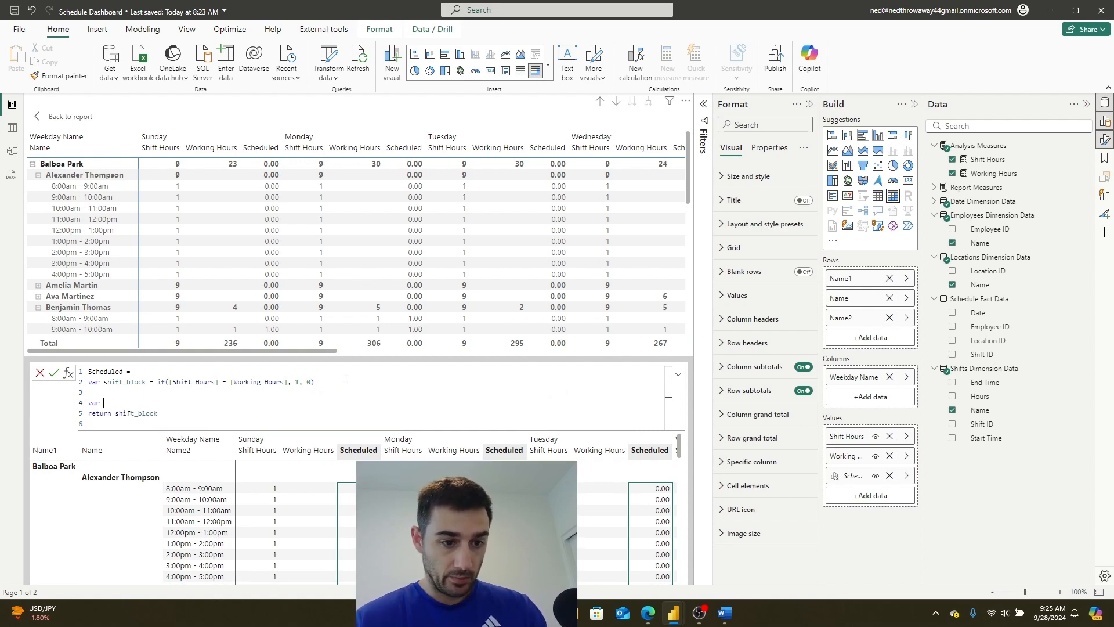
{"action": "type", "text": "retun_message = if(isa"}
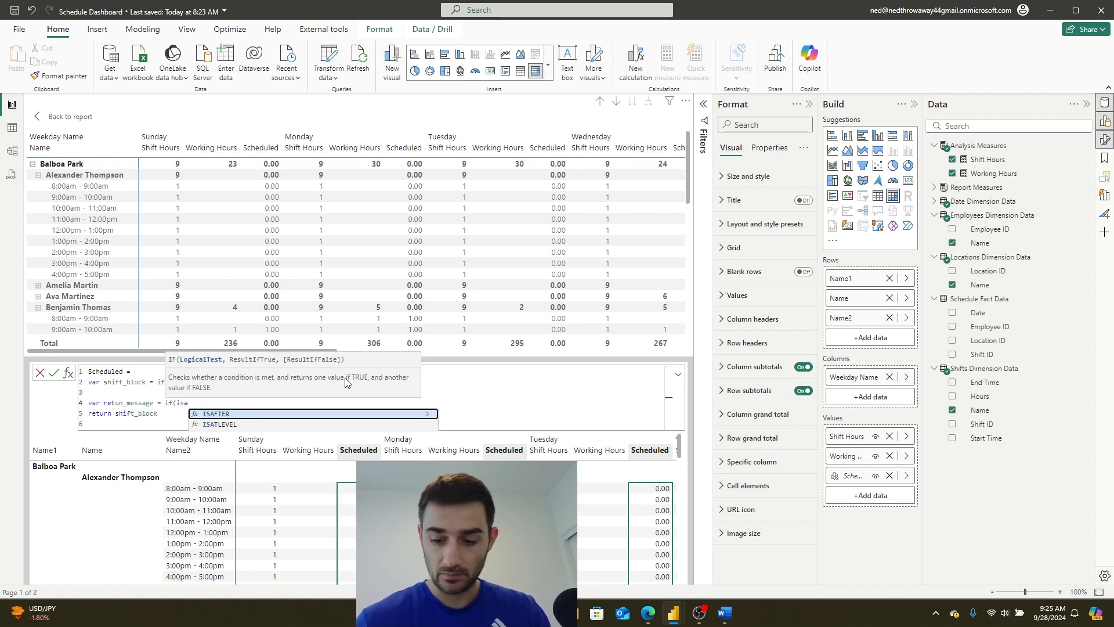
{"action": "type", "text": "t"}
{"action": "key", "text": "Tab"}
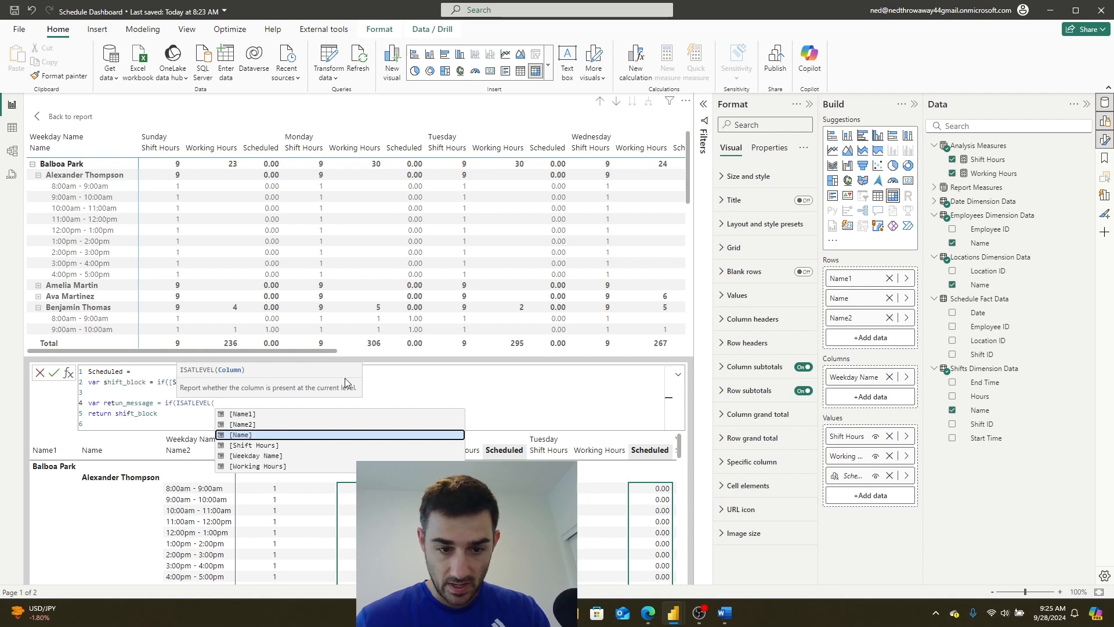
{"action": "key", "text": "Up"}
{"action": "key", "text": "Tab"}
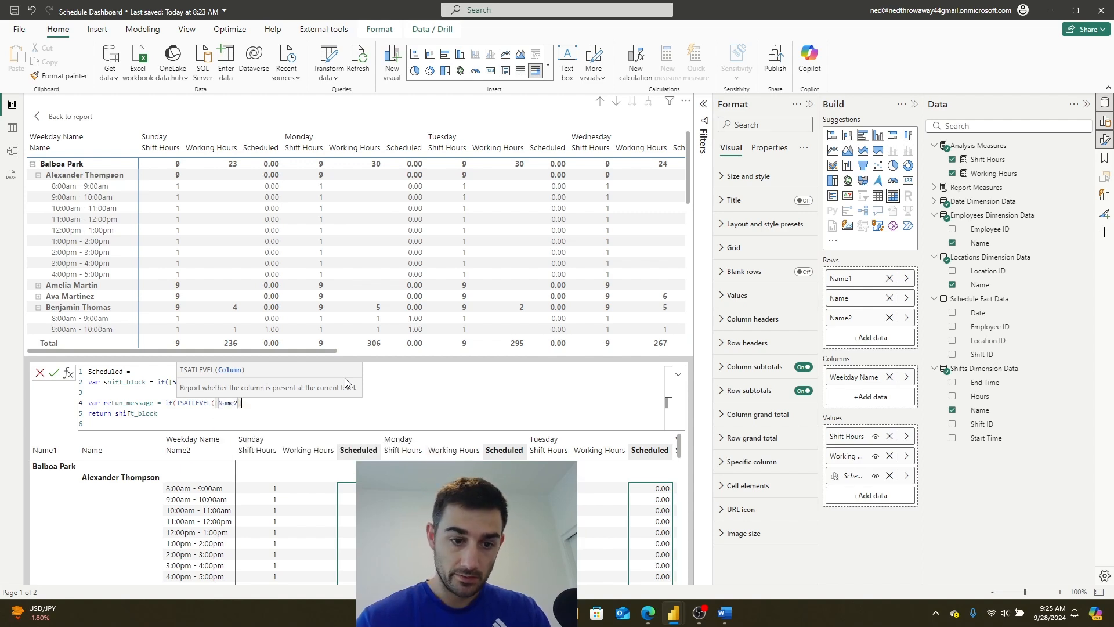
{"action": "type", "text": ")"}
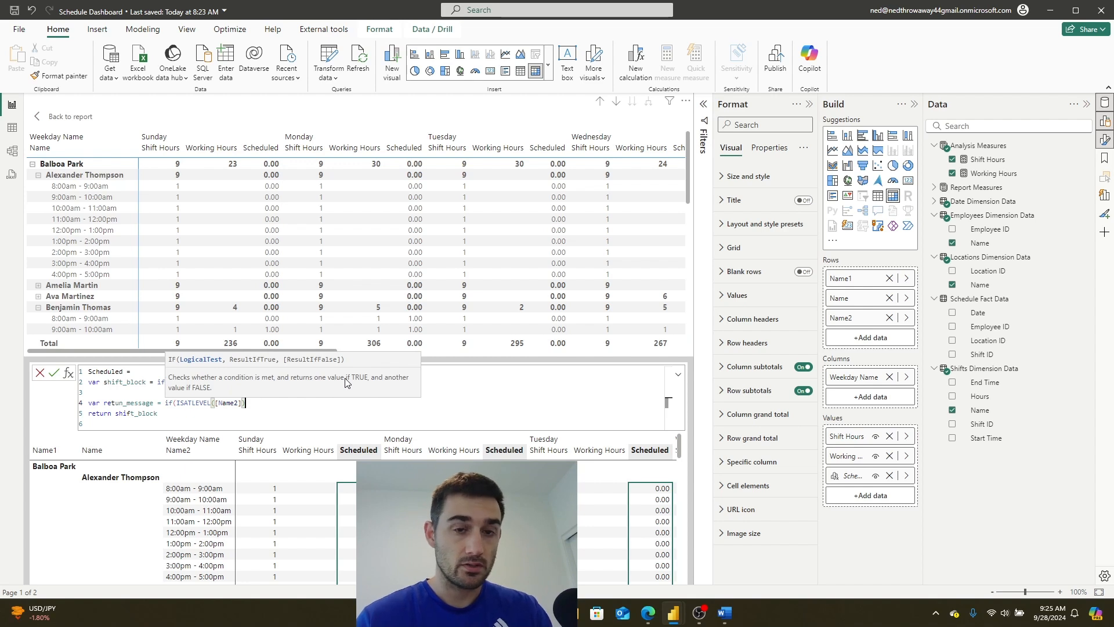
Continue the if function in retun_message with shift_block as the true result and an empty text string as the false result.
{"action": "type", "text": ","}
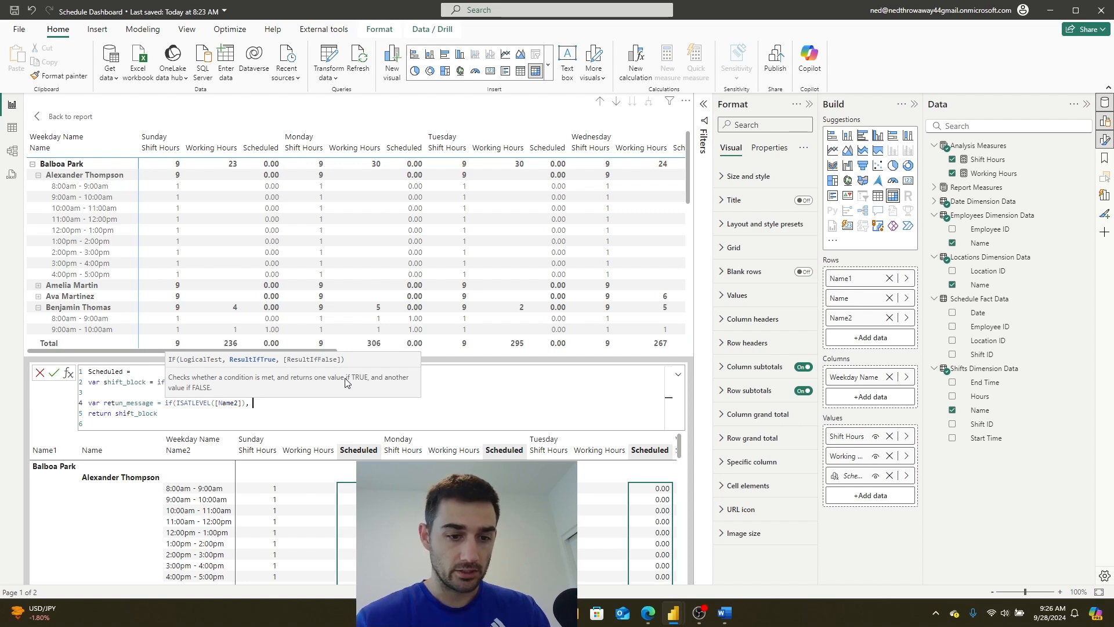
{"action": "type", "text": "shift"}
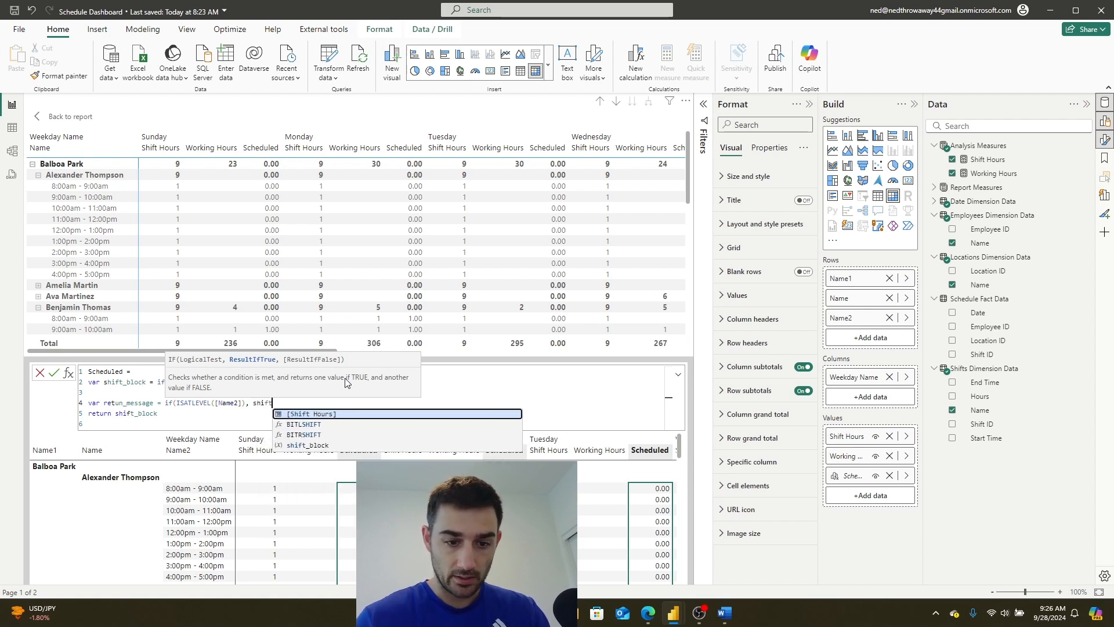
{"action": "key", "text": "Down"}
{"action": "key", "text": "Down"}
{"action": "key", "text": "Tab"}
{"action": "type", "text": ", \"\""}
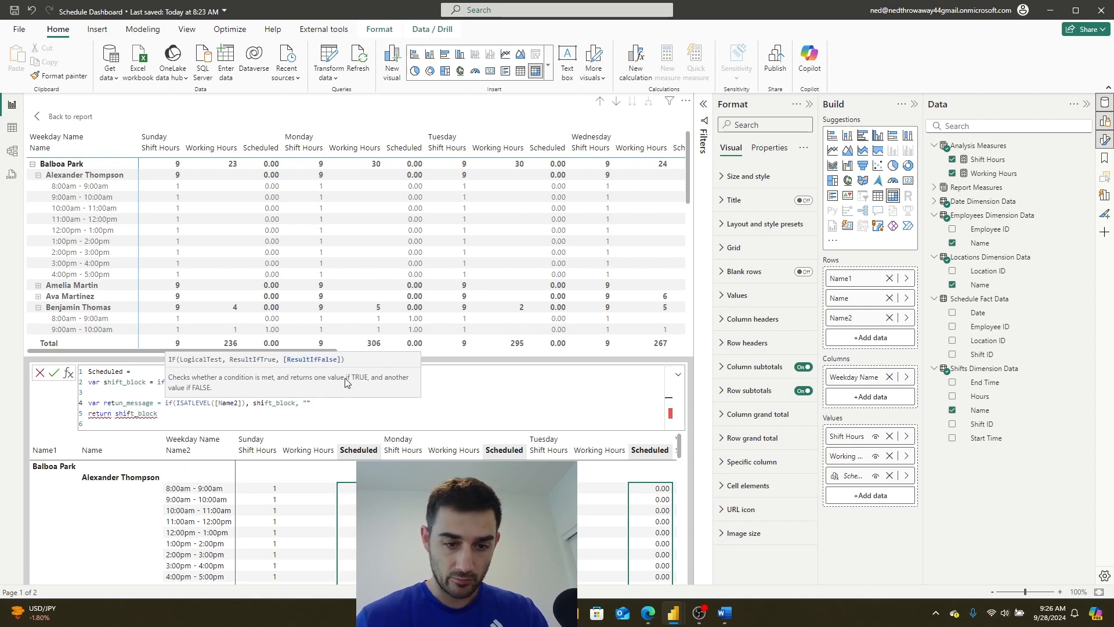
Declare hour_message as an empty text string above retun_message, and use hour_message as the false result of the if function.
{"action": "type", "text": "var hour_message = \""}
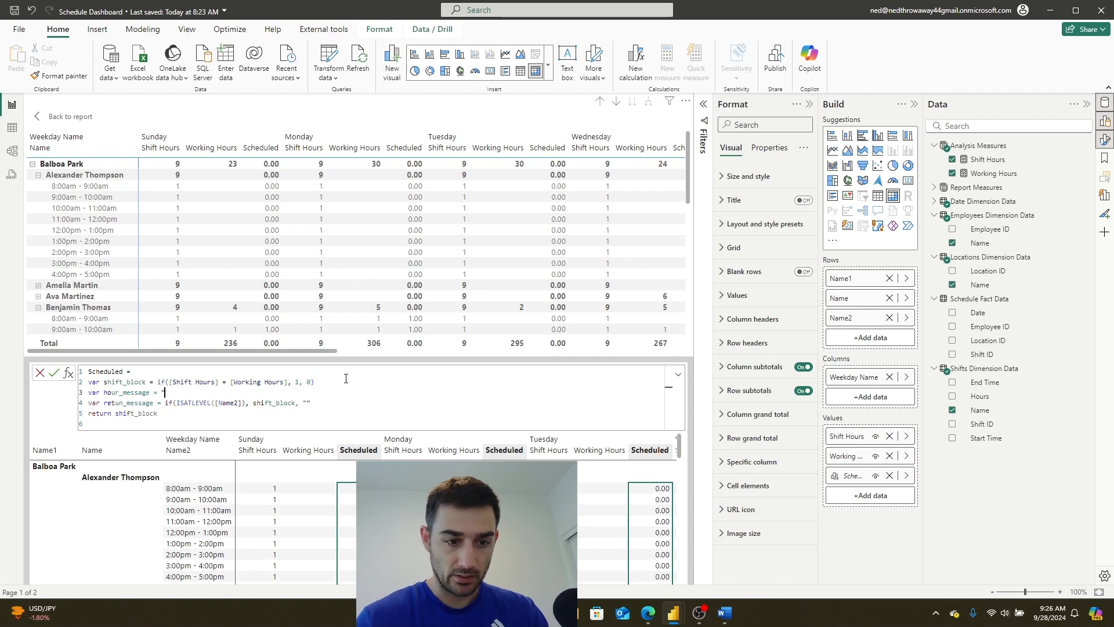
{"action": "left_click", "coordinate": [325, 403]}
{"action": "key", "text": "BackSpace"}
{"action": "key", "text": "BackSpace"}
{"action": "type", "text": "hour_message)"}
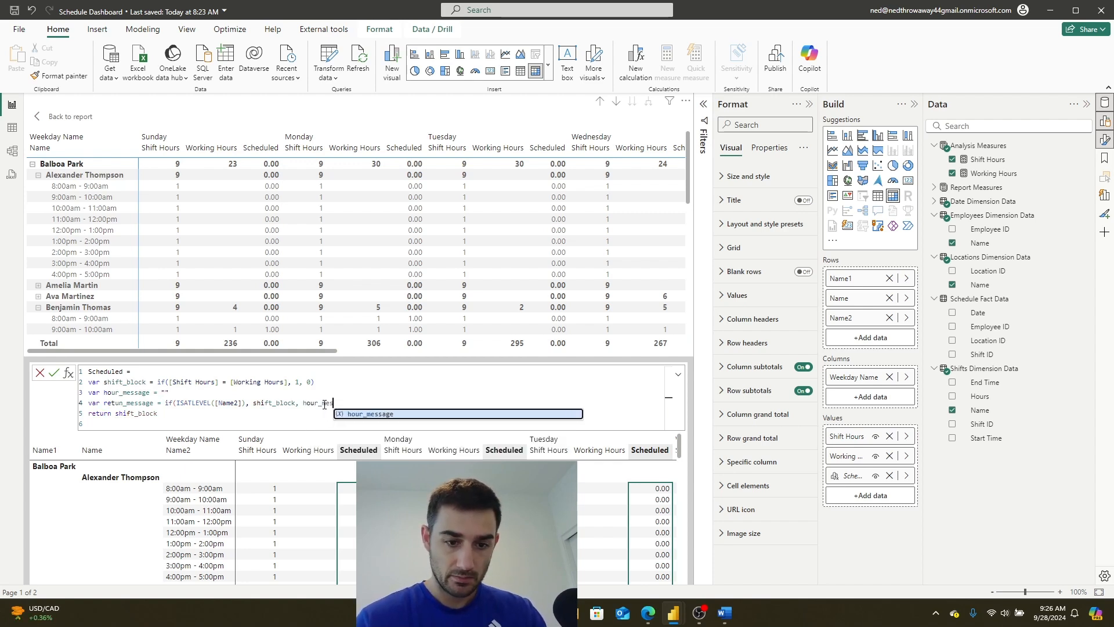
Replace shift_block with return_message in the return line of the Scheduled calculation.
{"action": "key", "text": "Down"}
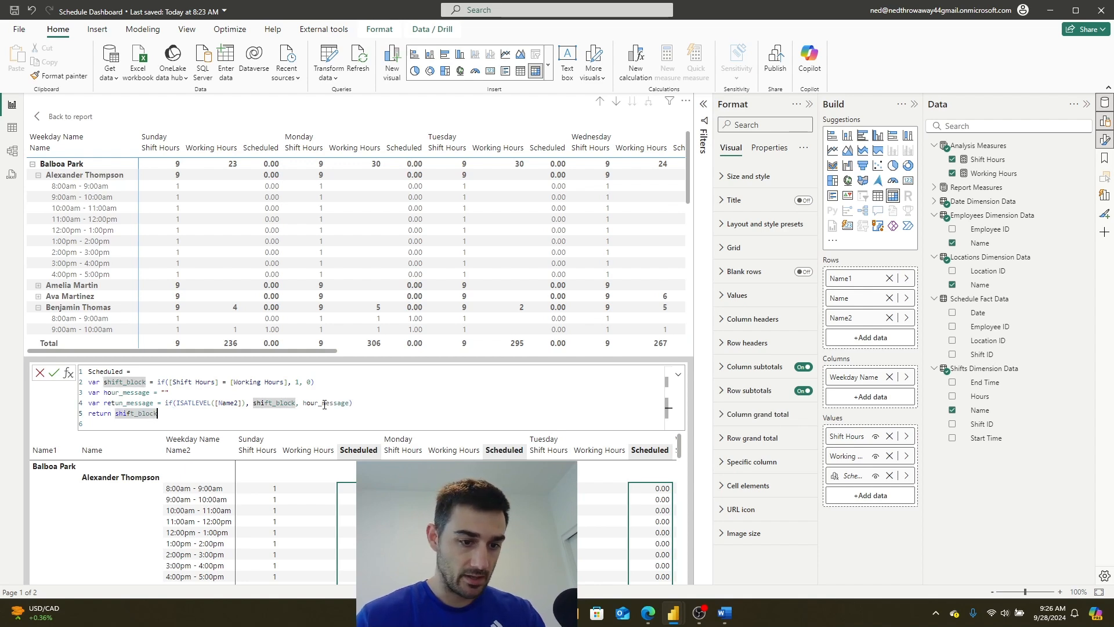
{"action": "key", "text": "BackSpace"}
{"action": "key", "text": "BackSpace"}
{"action": "key", "text": "BackSpace"}
{"action": "key", "text": "BackSpace"}
{"action": "key", "text": "BackSpace"}
{"action": "key", "text": "BackSpace"}
{"action": "key", "text": "BackSpace"}
{"action": "key", "text": "BackSpace"}
{"action": "key", "text": "BackSpace"}
{"action": "key", "text": "BackSpace"}
{"action": "key", "text": "BackSpace"}
{"action": "type", "text": "return return_message"}
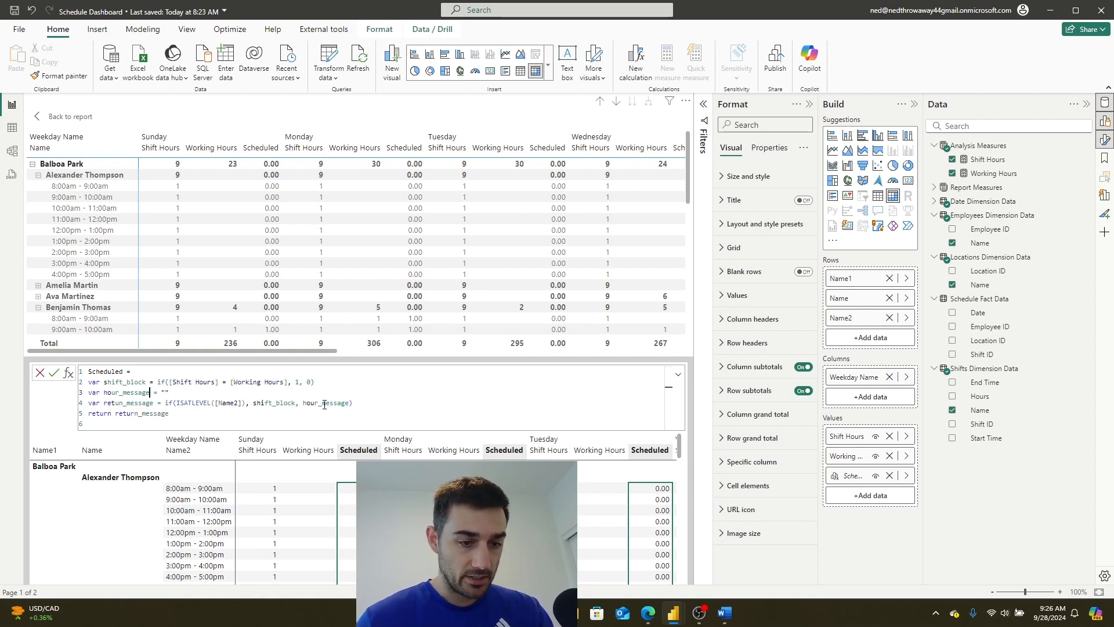
Set the hour_message variable to the placeholder text "a" and commit the Scheduled calculation.
{"action": "key", "text": "Right"}
{"action": "key", "text": "Right"}
{"action": "key", "text": "Right"}
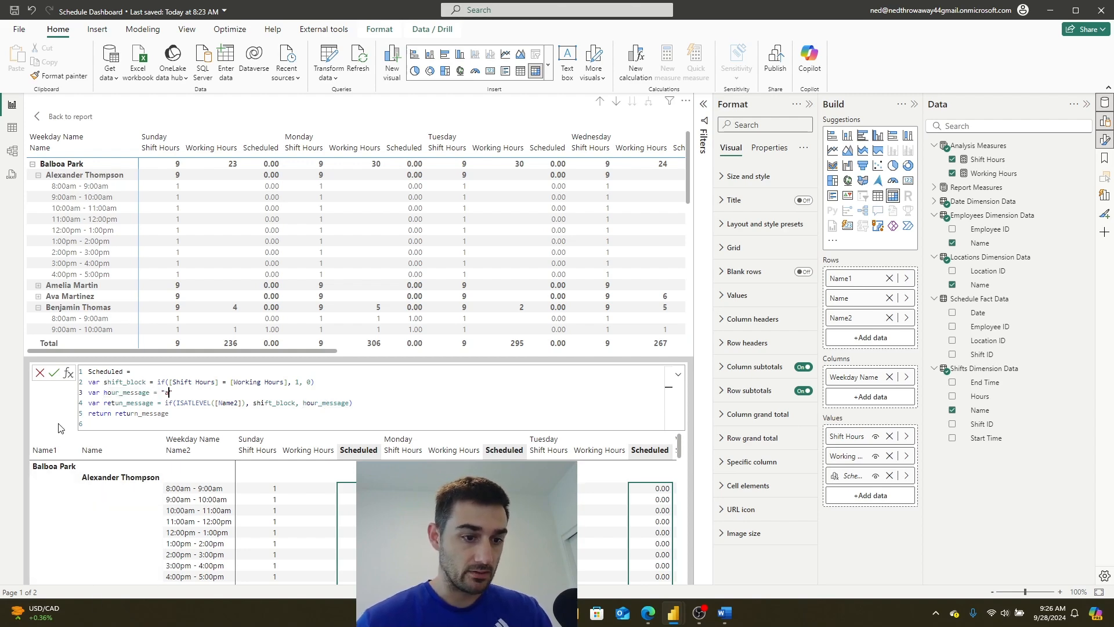
{"action": "left_click", "coordinate": [55, 373]}
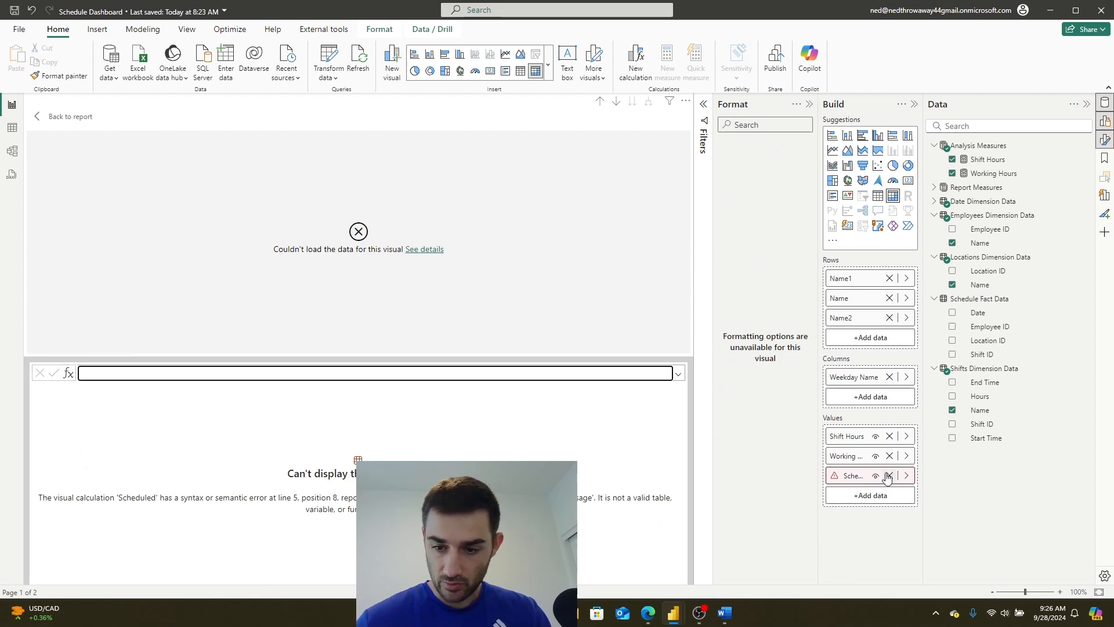
Correct the returned variable to retun_message in the Scheduled calculation, commit it, and check the Scheduled values in the matrix.
{"action": "right_click", "coordinate": [847, 485]}
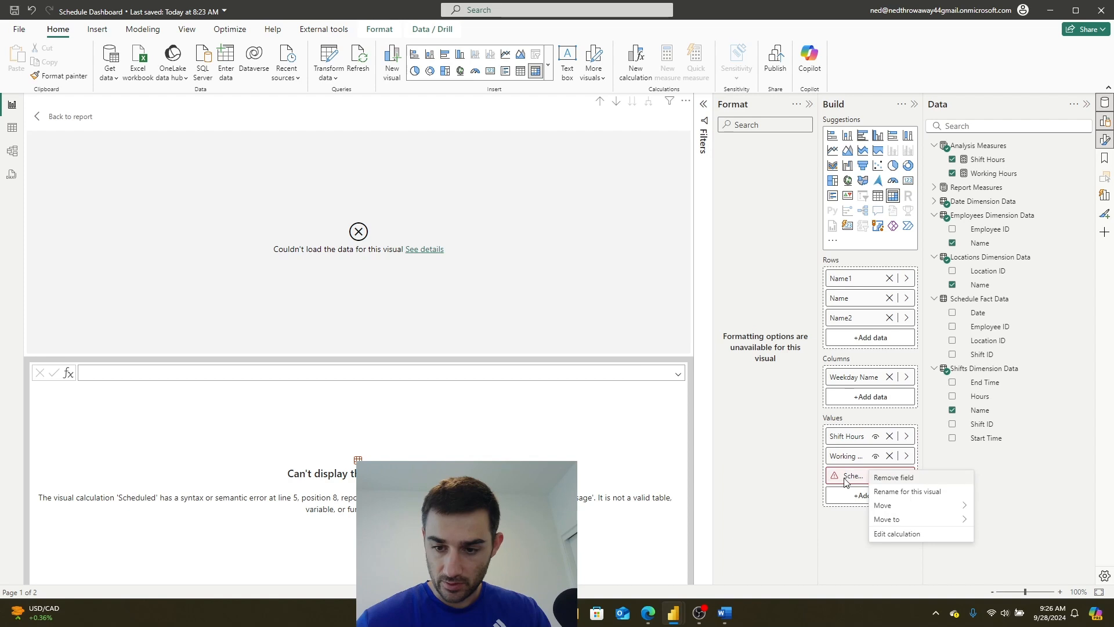
{"action": "left_click", "coordinate": [899, 535]}
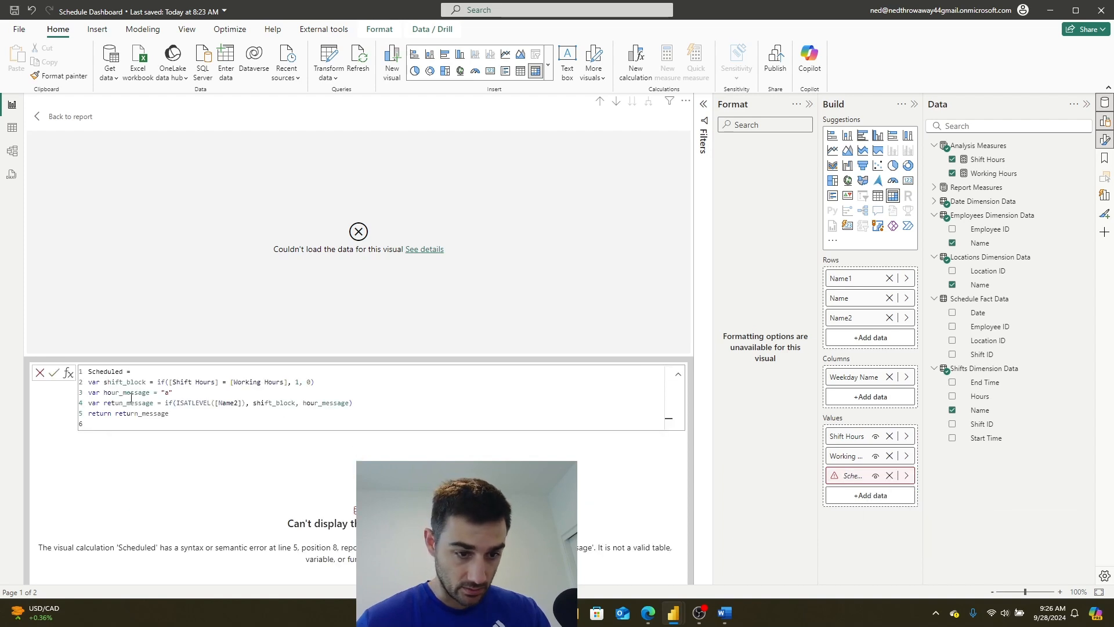
{"action": "left_click", "coordinate": [154, 404]}
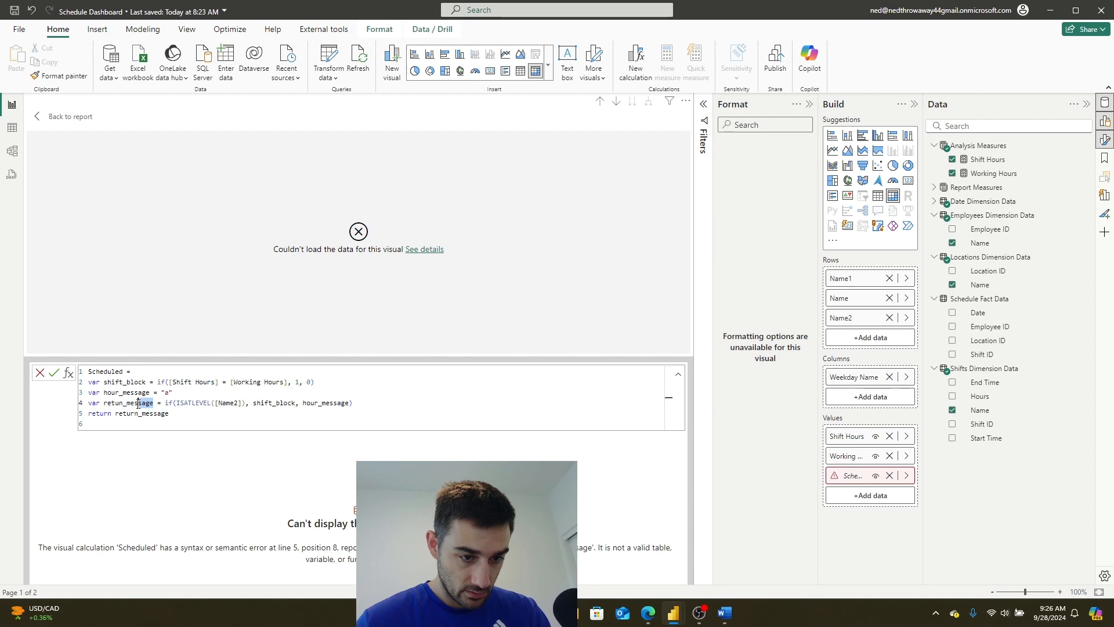
{"action": "left_click_drag", "start_coordinate": [170, 413], "coordinate": [125, 413]}
{"action": "type", "text": "retun_message"}
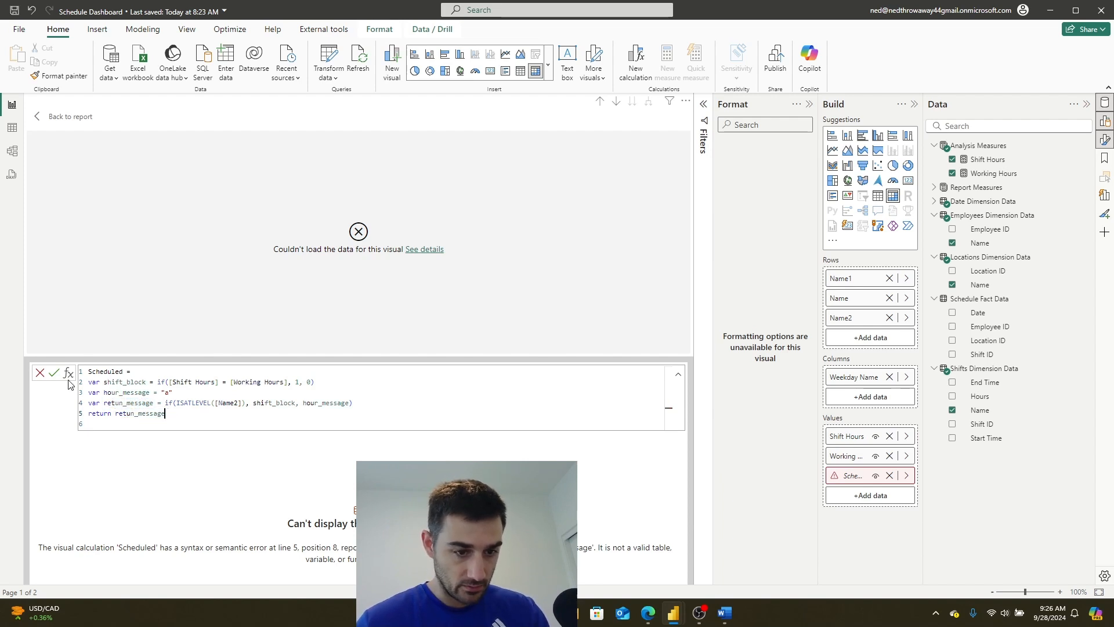
{"action": "left_click", "coordinate": [54, 373]}
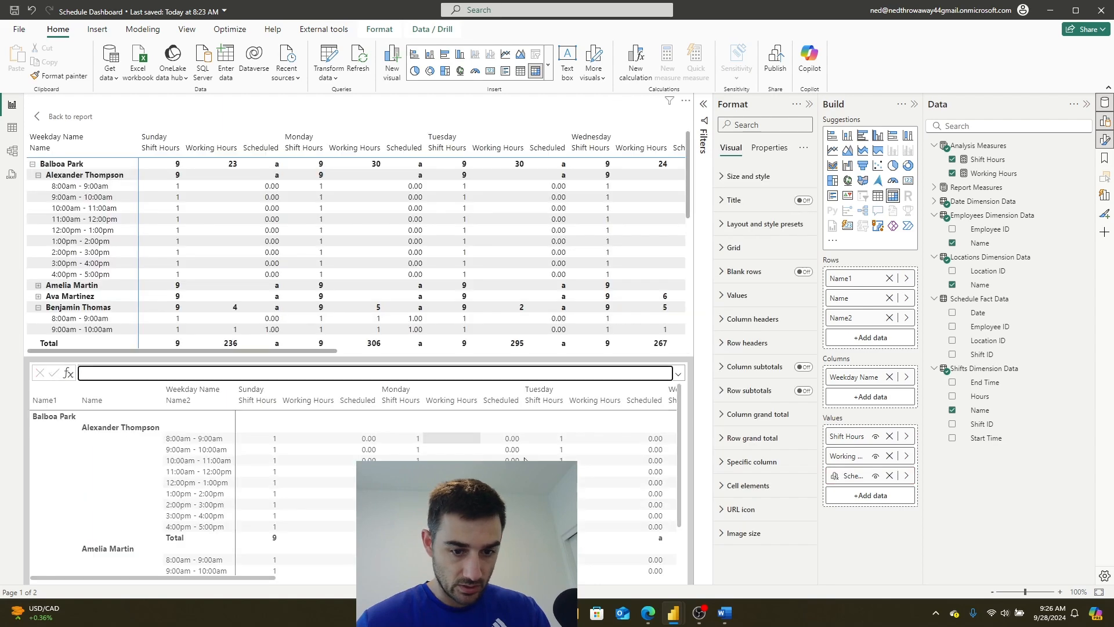
{"action": "scroll", "coordinate": [348, 493], "scroll_direction": "down", "scroll_amount": 3}
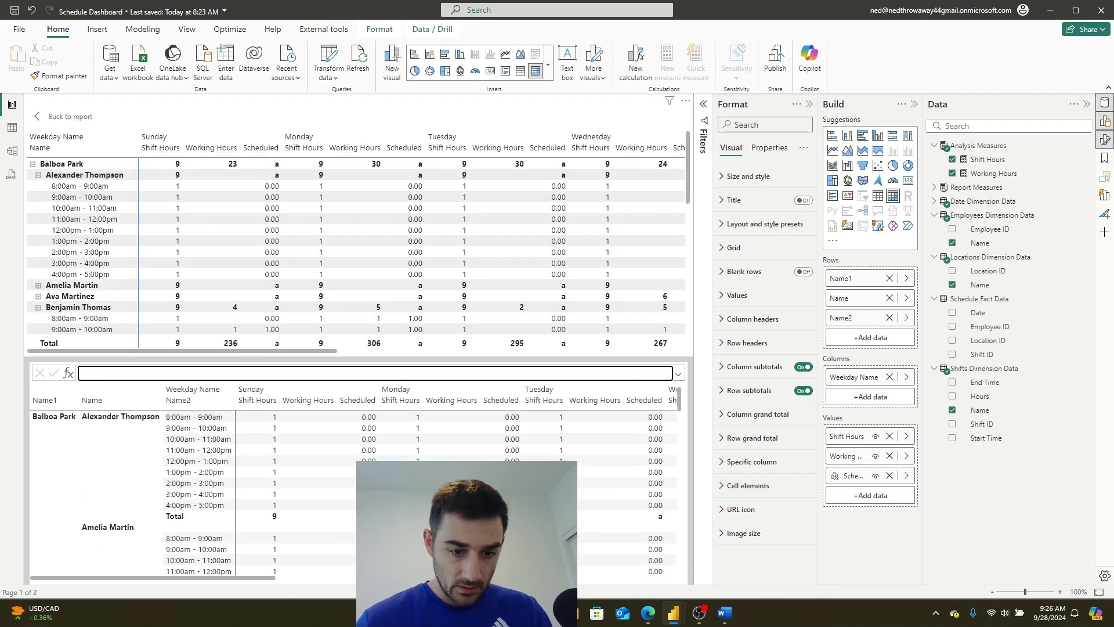
{"action": "scroll", "coordinate": [353, 493], "scroll_direction": "up", "scroll_amount": 2}
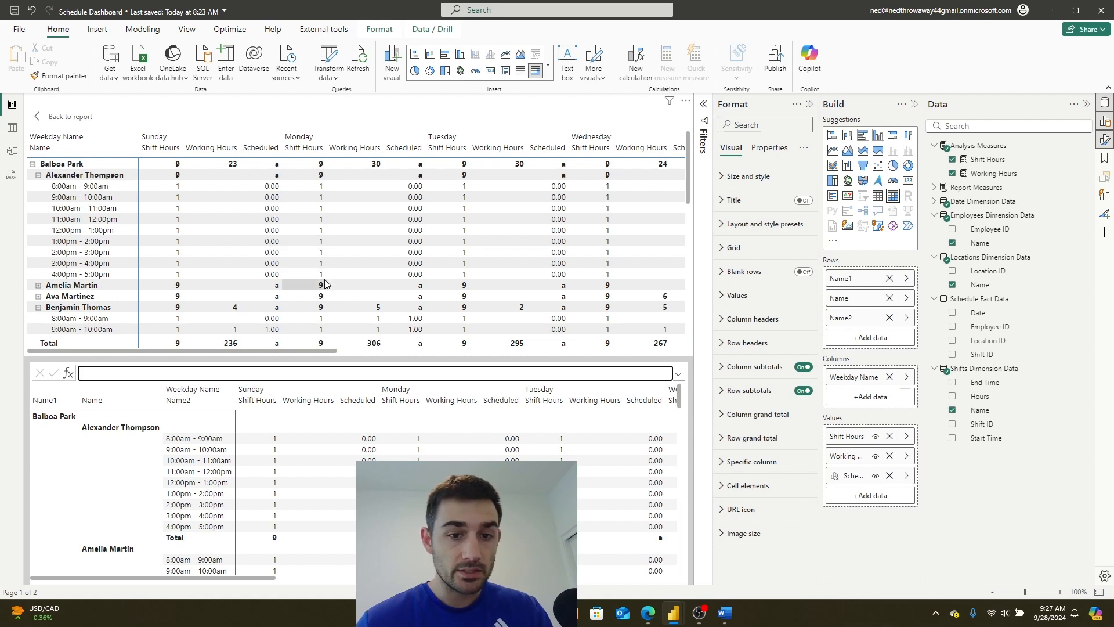
Reopen the Scheduled calculation and replace the hour_message placeholder text with an if function starting with [Working Hours].
{"action": "right_click", "coordinate": [853, 480]}
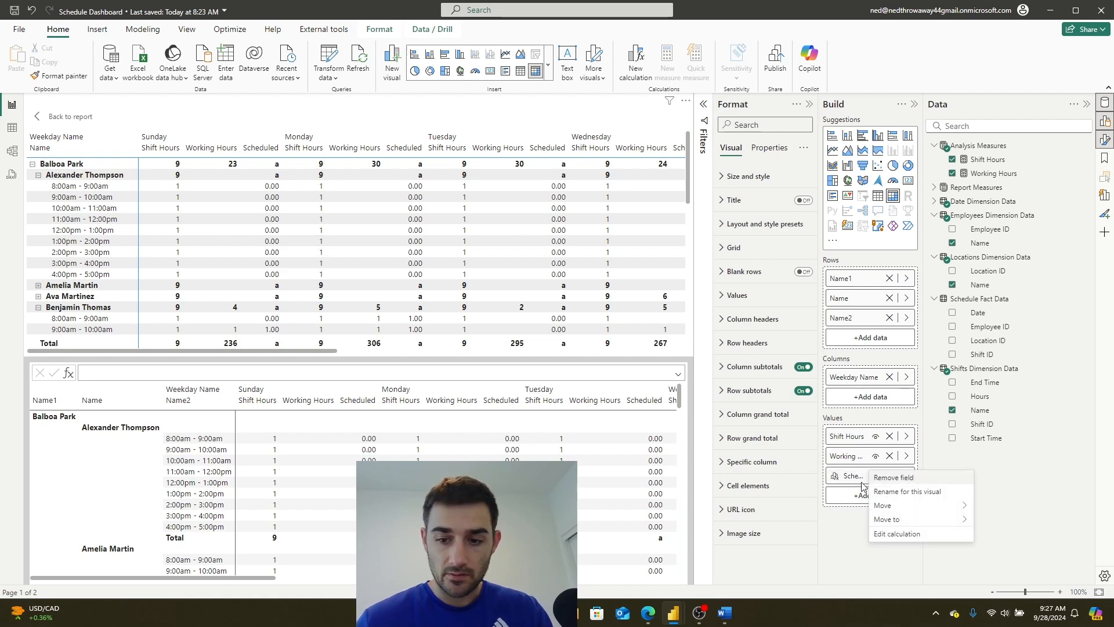
{"action": "left_click", "coordinate": [927, 535]}
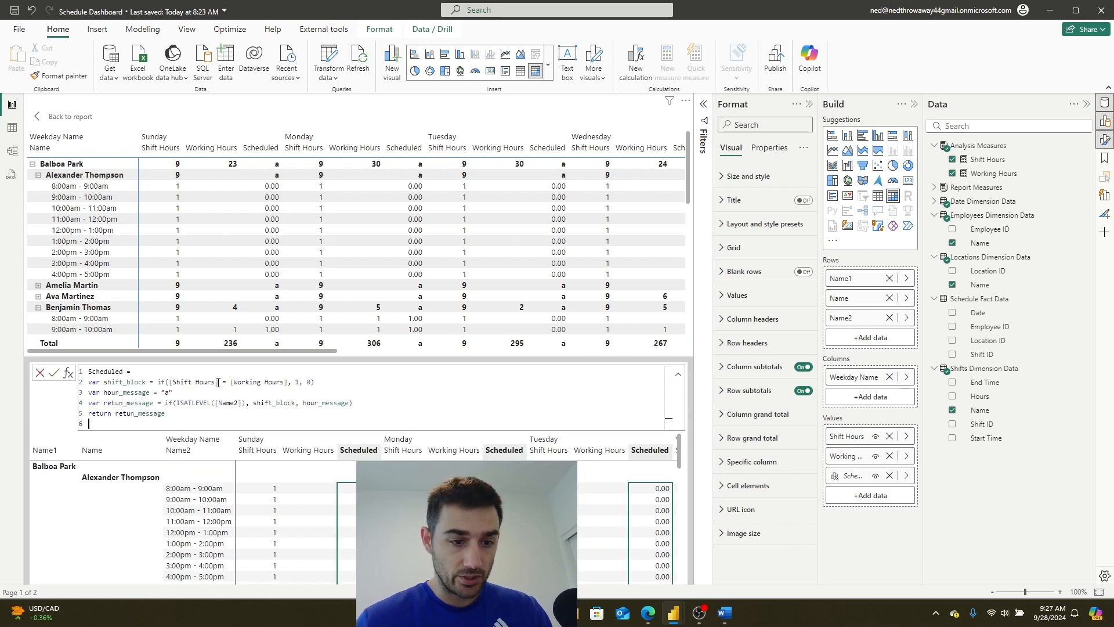
{"action": "key", "text": "BackSpace"}
{"action": "key", "text": "BackSpace"}
{"action": "key", "text": "BackSpace"}
{"action": "type", "text": "if([Working Hours]"}
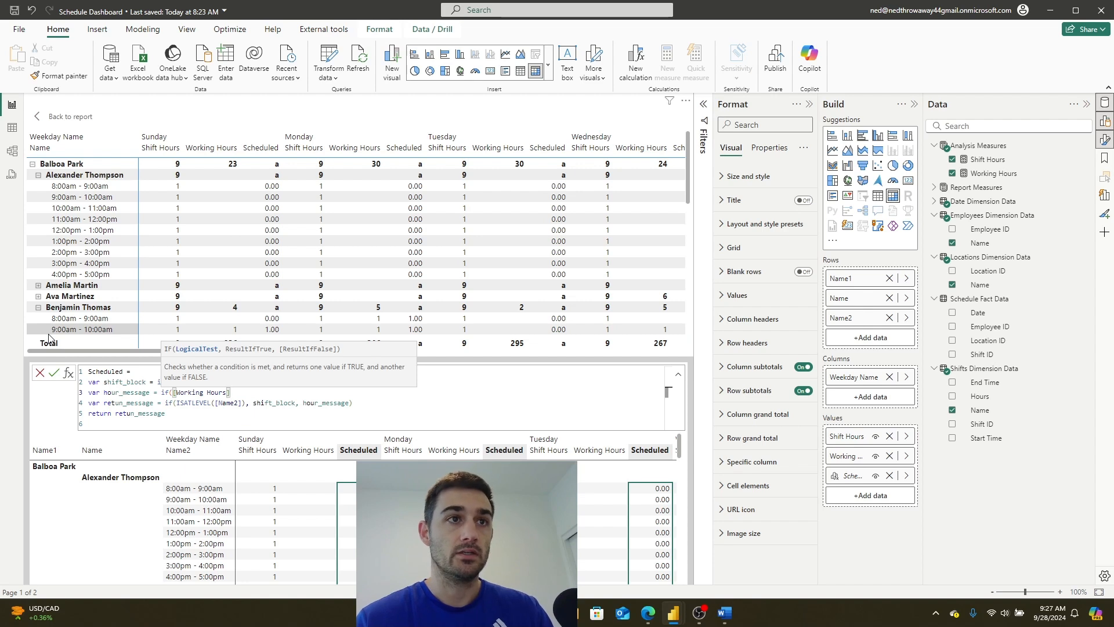
Change the condition of the if function in hour_message to isblank([Working Hours]).
{"action": "key", "text": "BackSpace"}
{"action": "key", "text": "BackSpace"}
{"action": "key", "text": "BackSpace"}
{"action": "key", "text": "BackSpace"}
{"action": "key", "text": "BackSpace"}
{"action": "key", "text": "BackSpace"}
{"action": "key", "text": "BackSpace"}
{"action": "key", "text": "BackSpace"}
{"action": "key", "text": "BackSpace"}
{"action": "key", "text": "BackSpace"}
{"action": "key", "text": "BackSpace"}
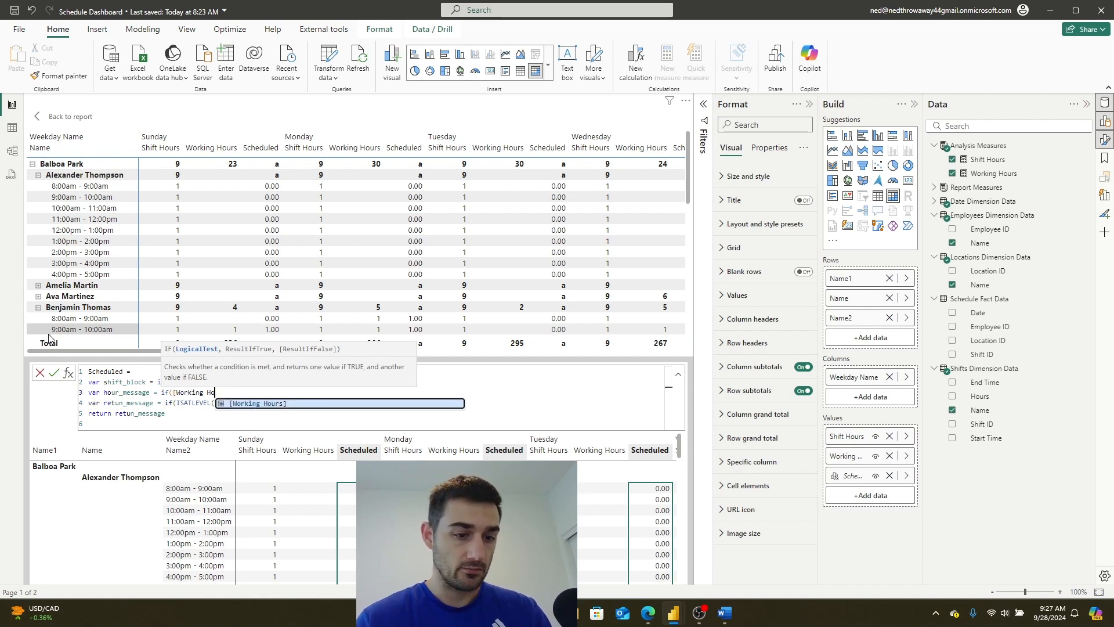
{"action": "key", "text": "BackSpace"}
{"action": "key", "text": "BackSpace"}
{"action": "key", "text": "BackSpace"}
{"action": "key", "text": "BackSpace"}
{"action": "type", "text": "isbl"}
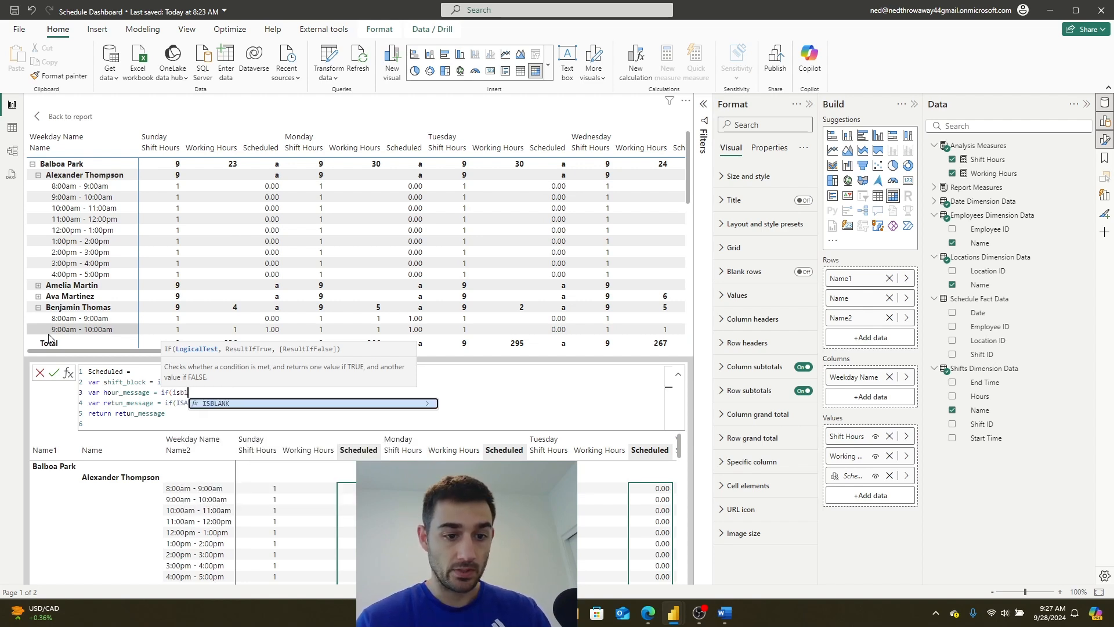
{"action": "type", "text": "ank([Working Hours]"}
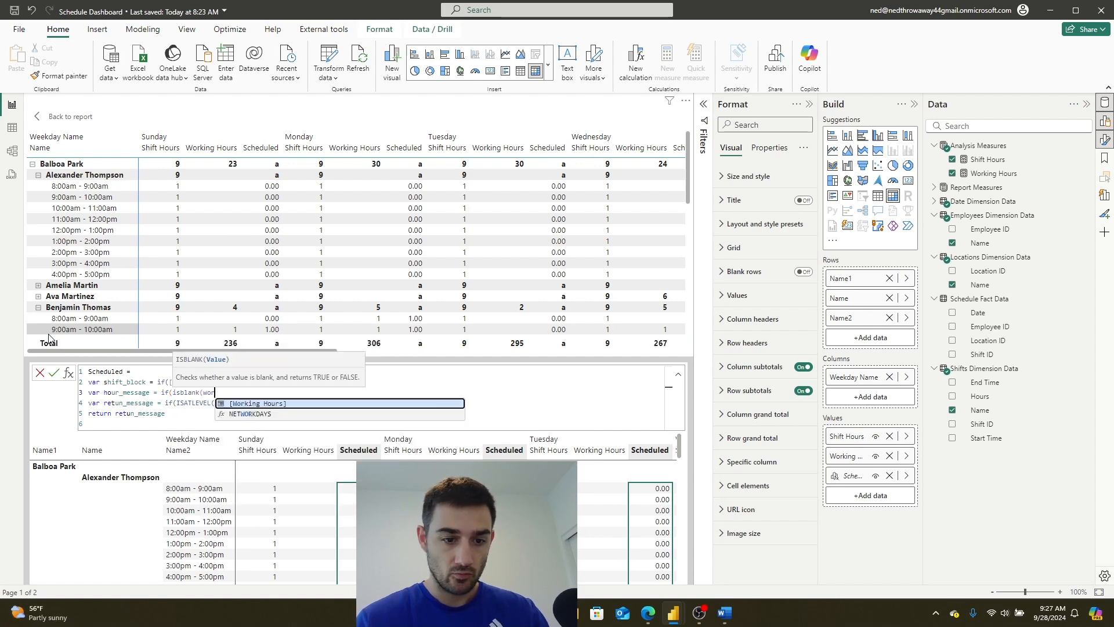
{"action": "type", "text": ")"}
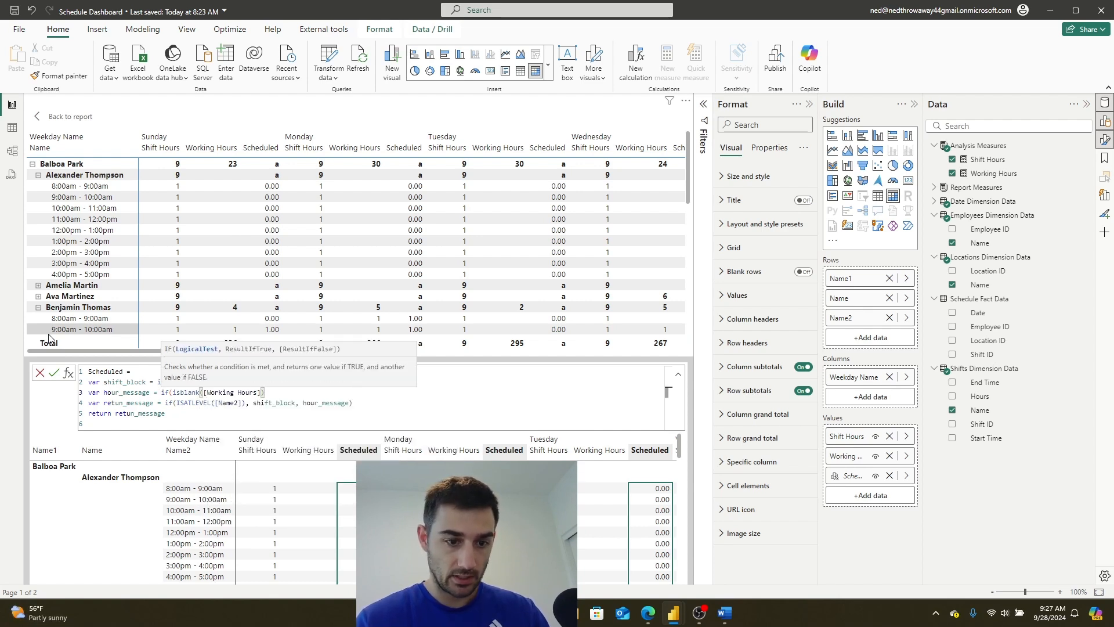
Give hour_message the true result "No Hours" and the false result [Working Hours] & " hours", and commit the calculation.
{"action": "type", "text": ", \"No Hours\", "}
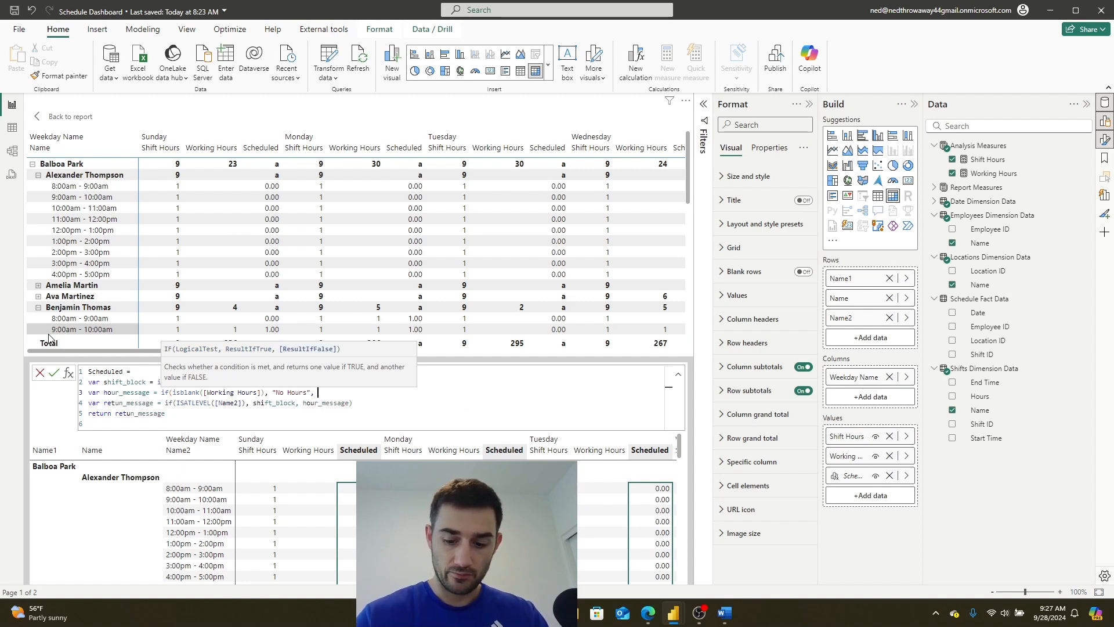
{"action": "type", "text": "\""}
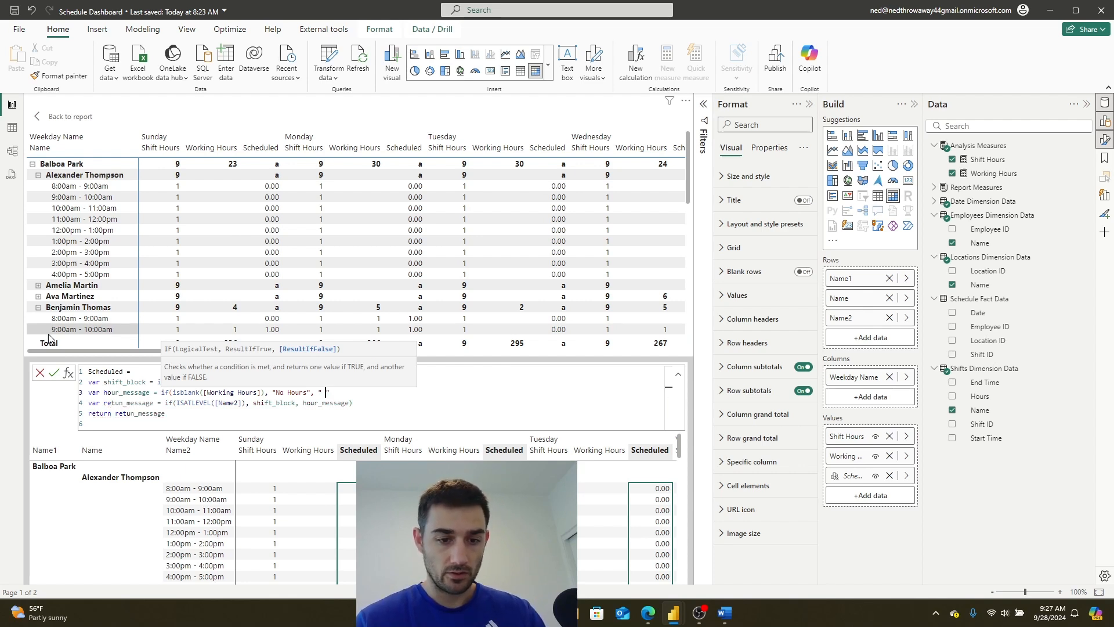
{"action": "key", "text": "Left"}
{"action": "key", "text": "Left"}
{"action": "key", "text": "Left"}
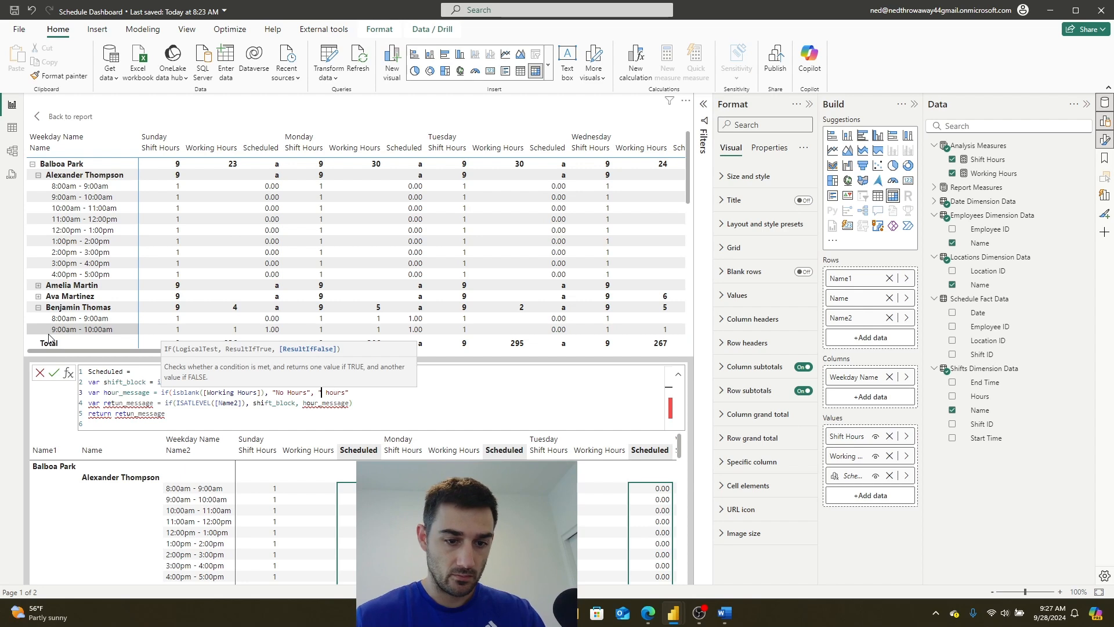
{"action": "type", "text": "[Working Hours] &"}
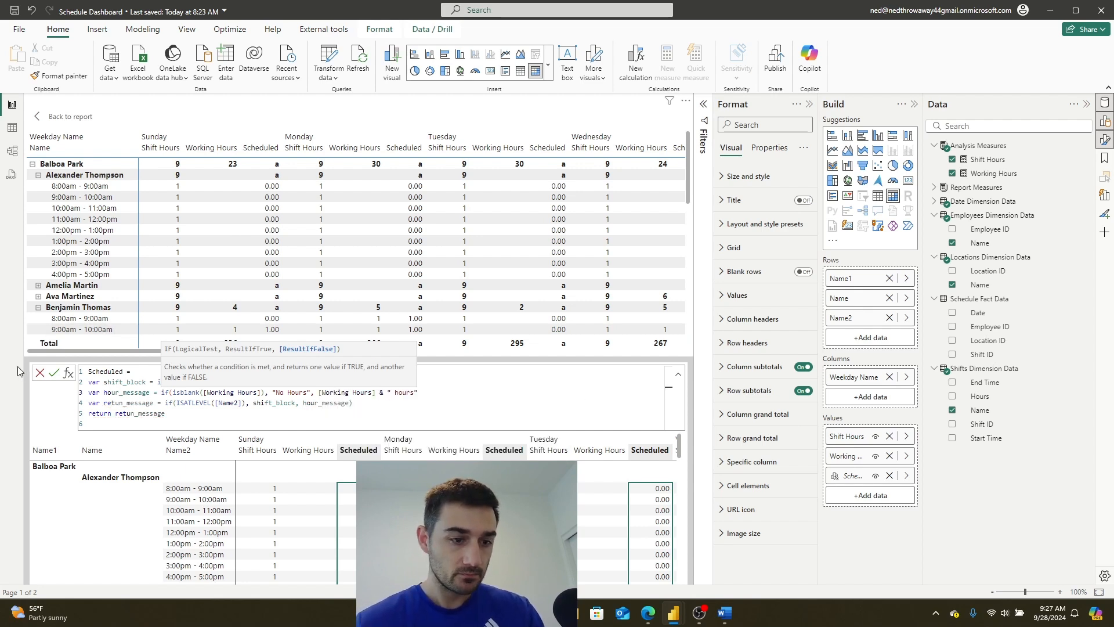
{"action": "left_click", "coordinate": [55, 373]}
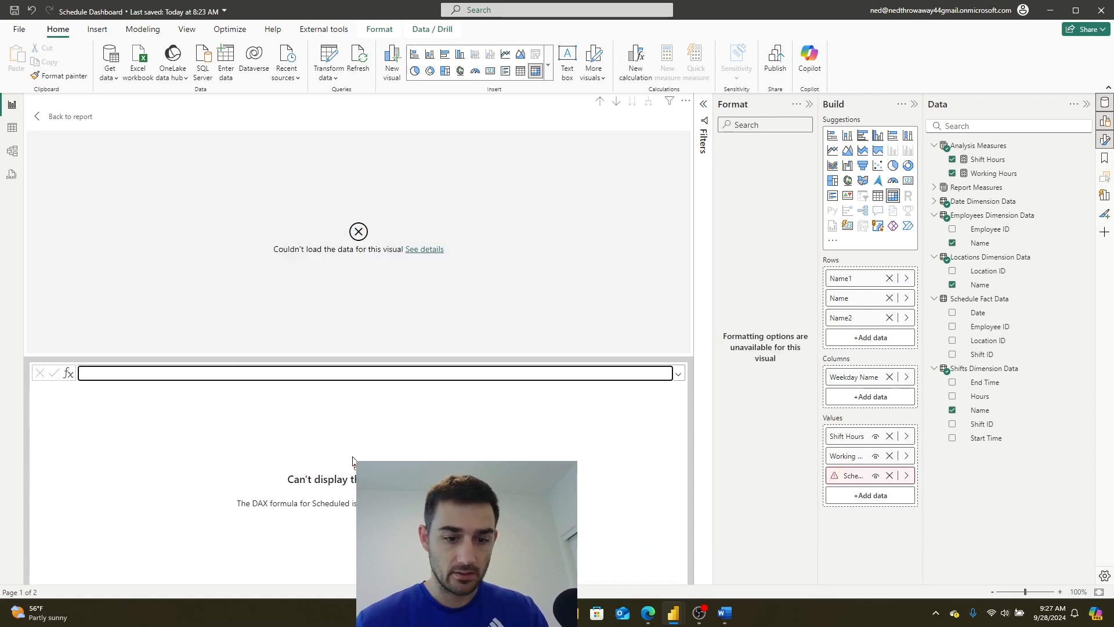
Add the missing closing parenthesis to hour_message, recommit the Scheduled calculation, and collapse the first employee's shifts under Balboa Park.
{"action": "right_click", "coordinate": [863, 476]}
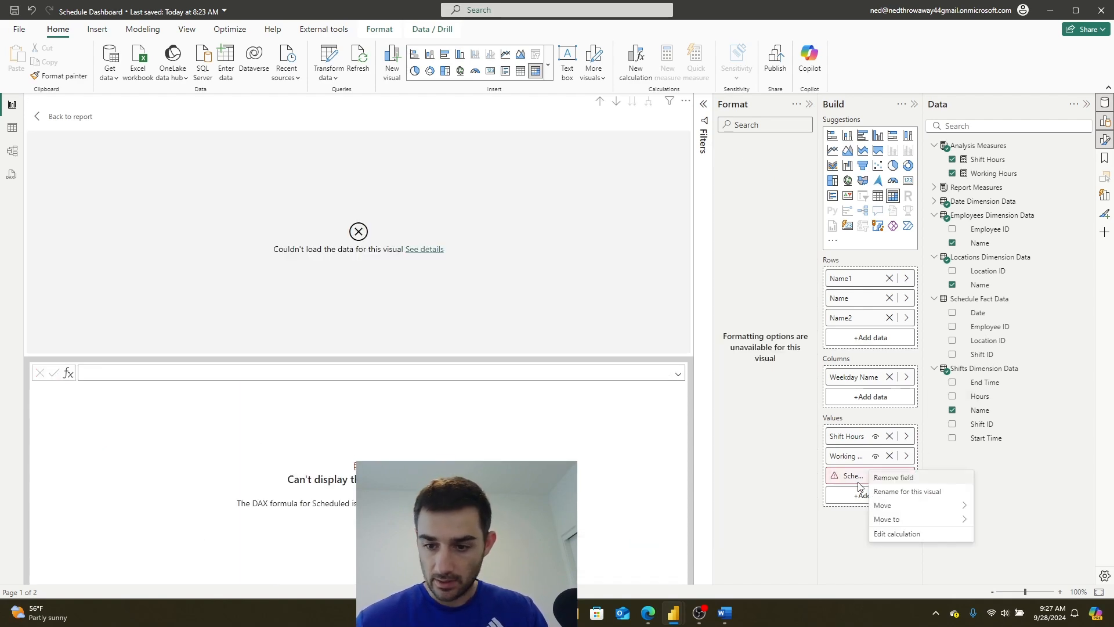
{"action": "left_click", "coordinate": [903, 532]}
{"action": "left_click", "coordinate": [318, 382]}
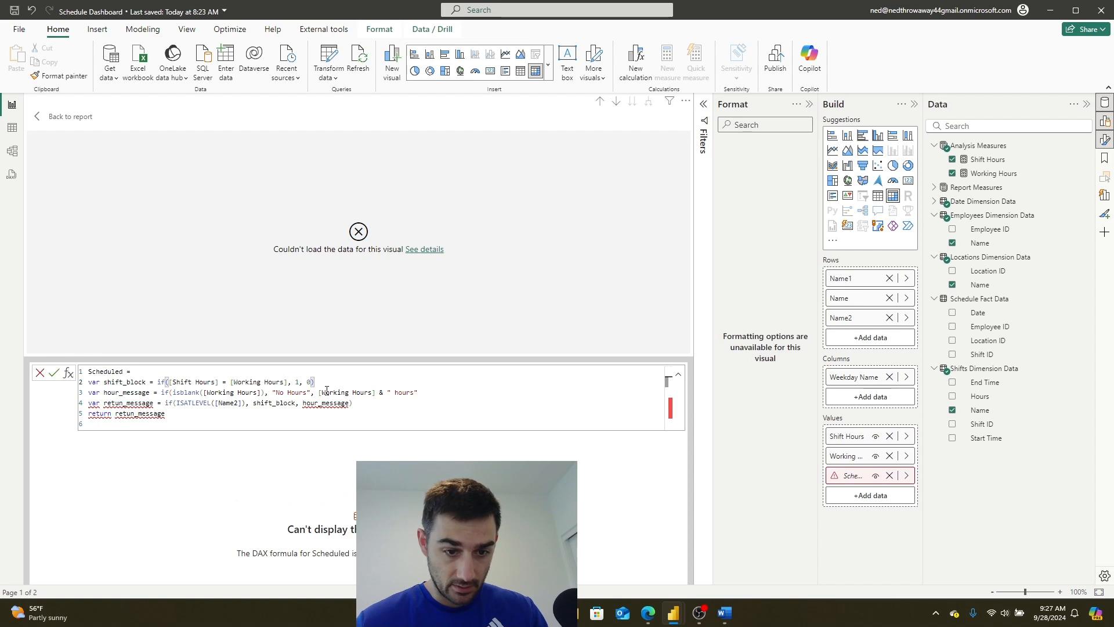
{"action": "left_click", "coordinate": [307, 382]}
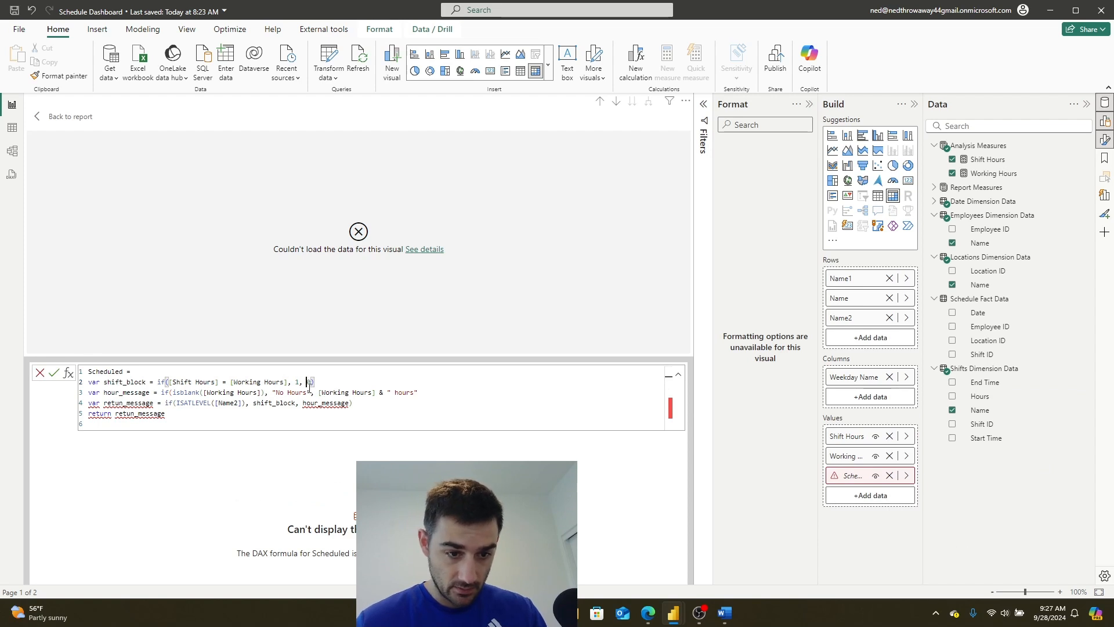
{"action": "left_click", "coordinate": [294, 405]}
{"action": "left_click", "coordinate": [336, 405]}
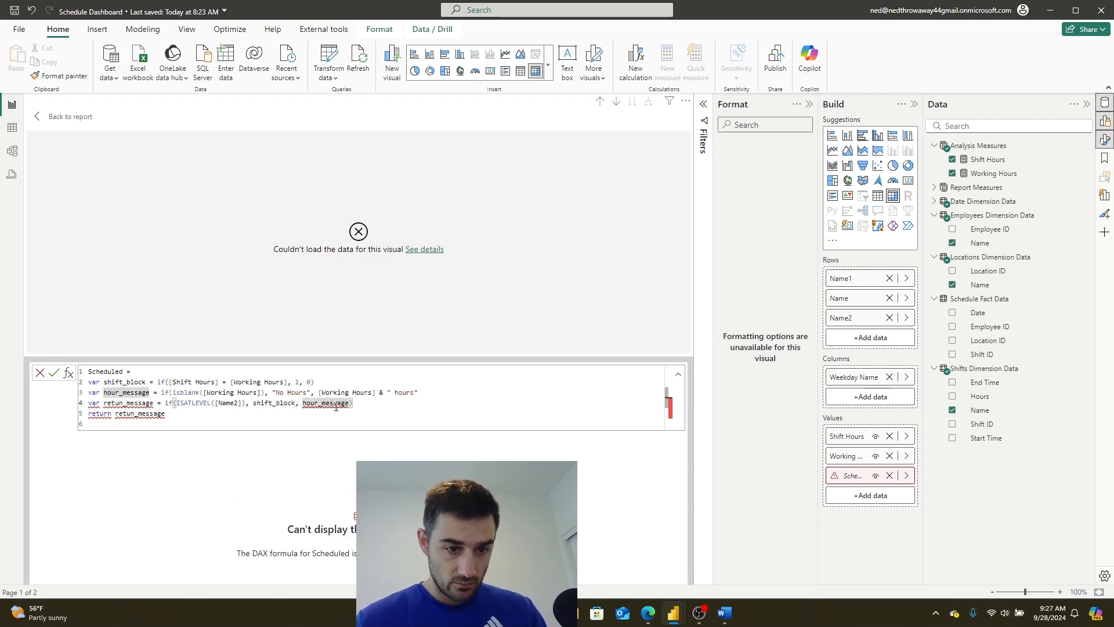
{"action": "left_click", "coordinate": [415, 392]}
{"action": "type", "text": "\")"}
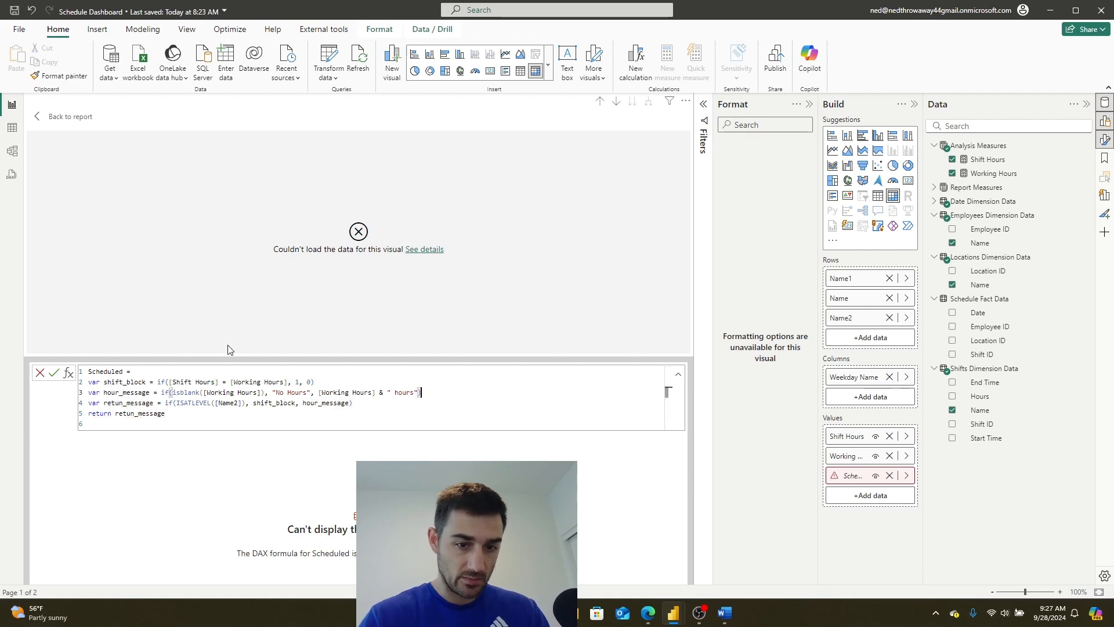
{"action": "left_click", "coordinate": [54, 375]}
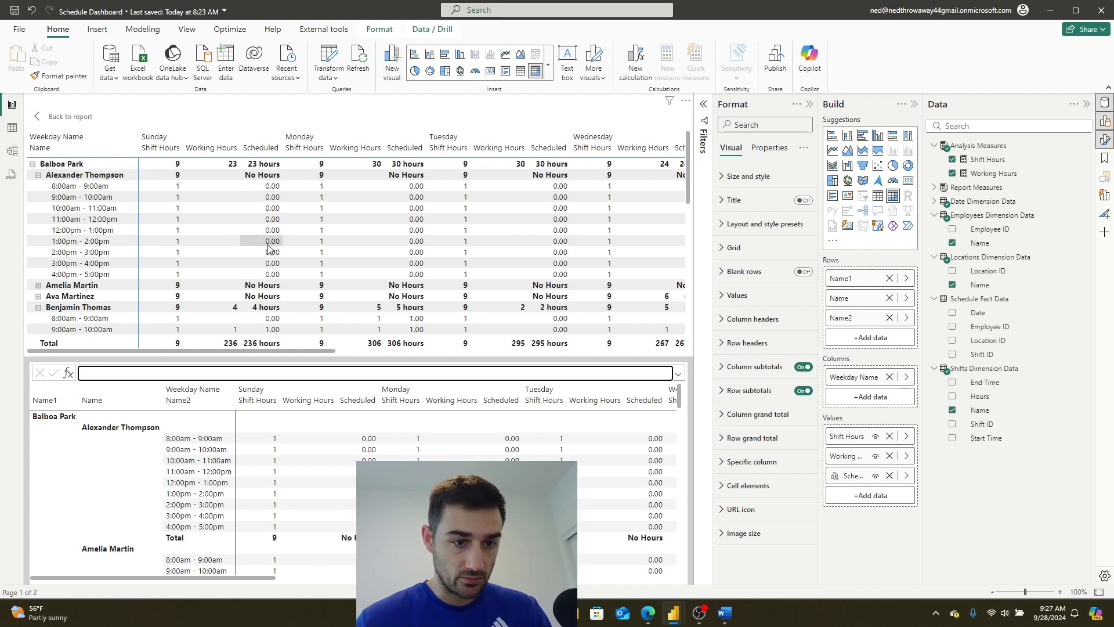
{"action": "left_click", "coordinate": [38, 175]}
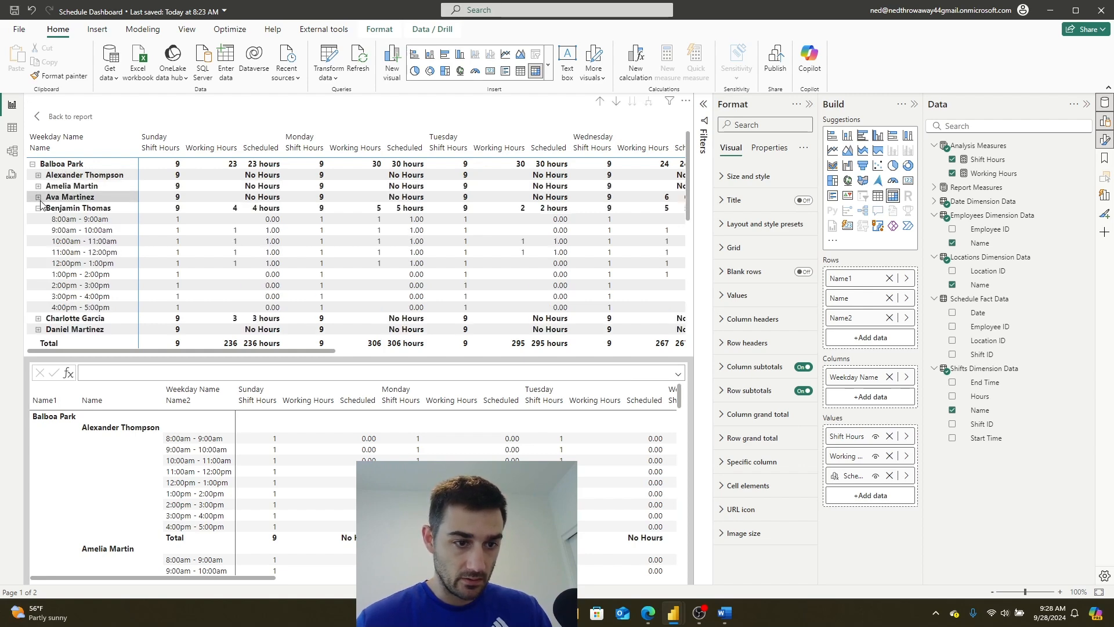
Collapse the expanded employee and the Balboa Park location, and hide the Shift Hours and Working Hours values in the matrix.
{"action": "left_click", "coordinate": [39, 209]}
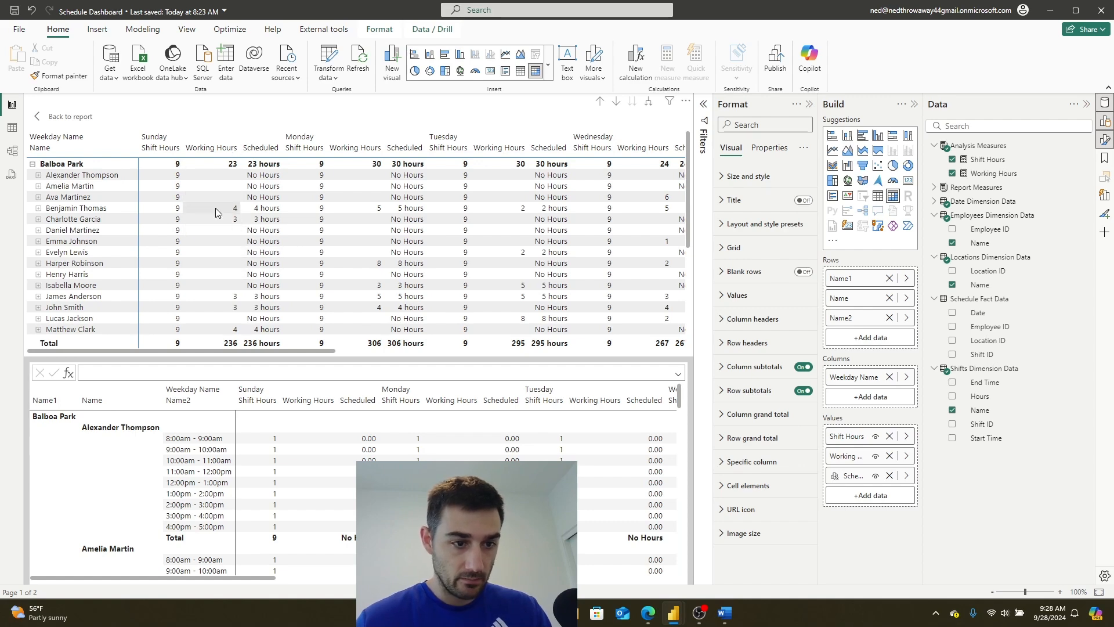
{"action": "scroll", "coordinate": [238, 287], "scroll_direction": "down", "scroll_amount": 4}
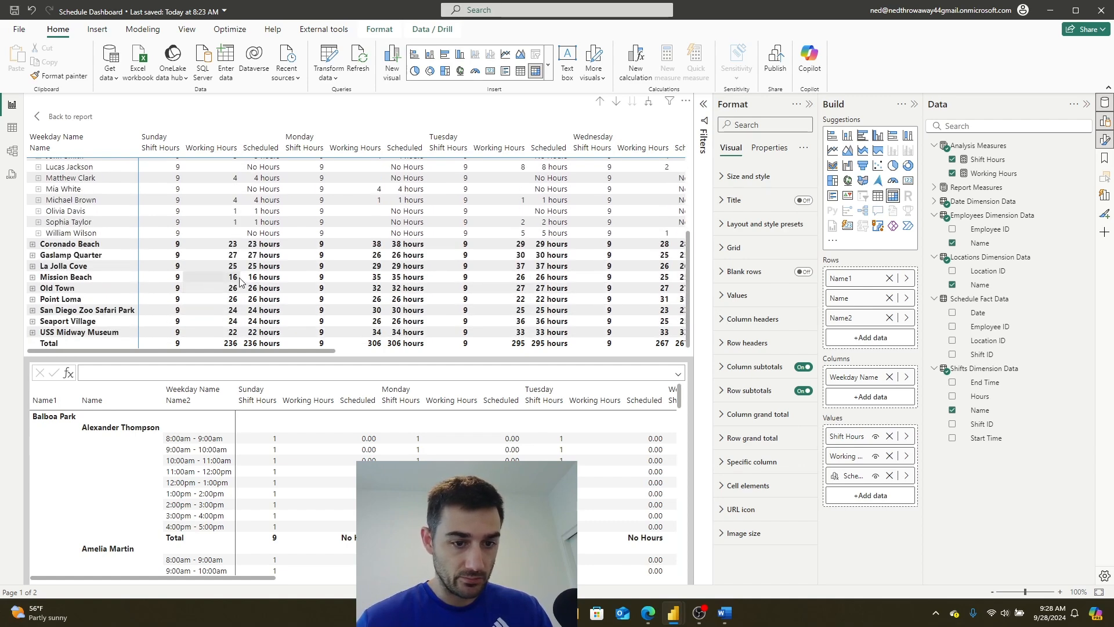
{"action": "scroll", "coordinate": [242, 281], "scroll_direction": "up", "scroll_amount": 4}
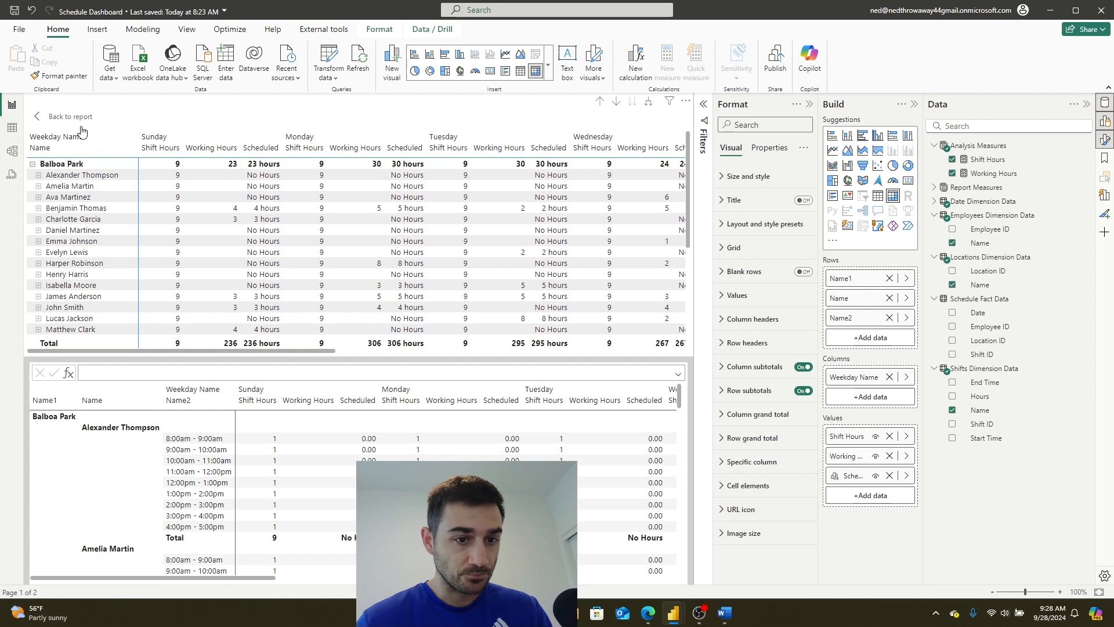
{"action": "left_click", "coordinate": [32, 164]}
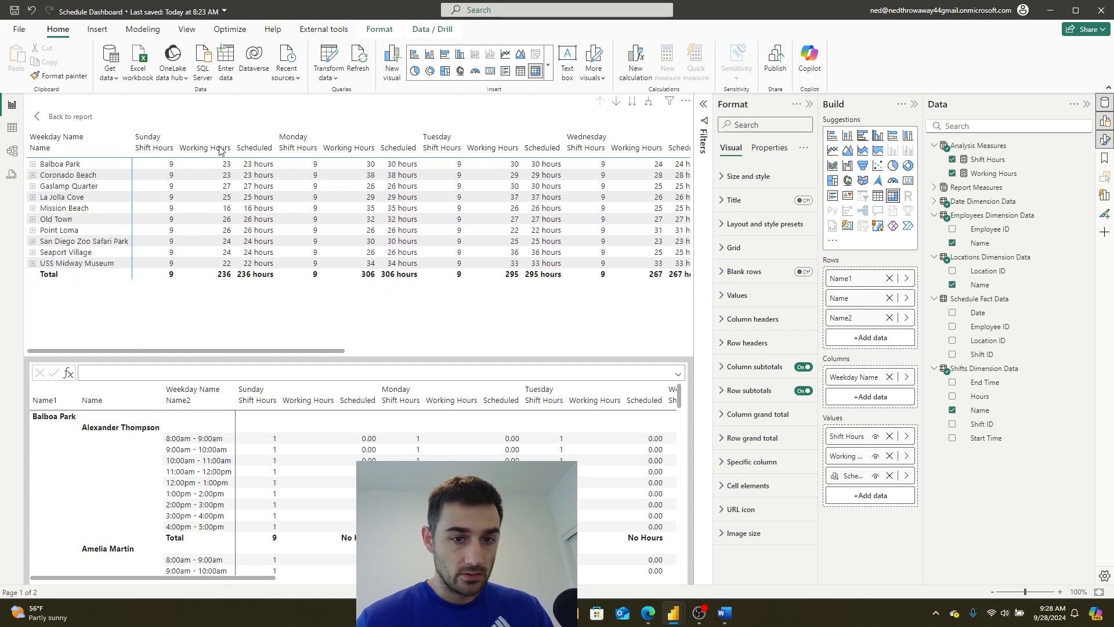
{"action": "left_click", "coordinate": [875, 436]}
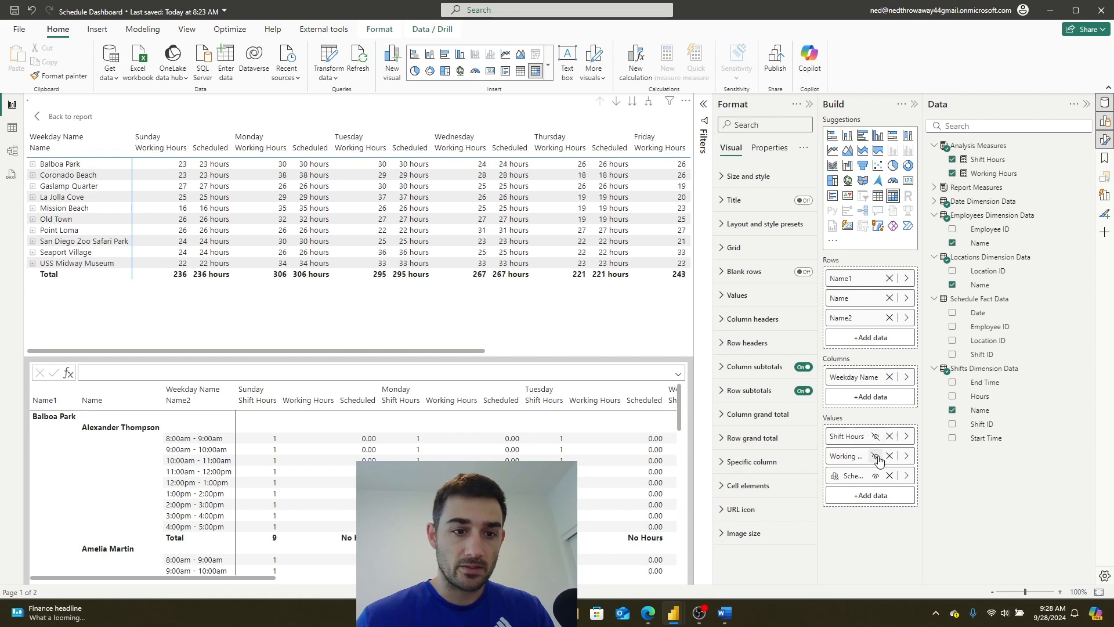
{"action": "left_click", "coordinate": [876, 456]}
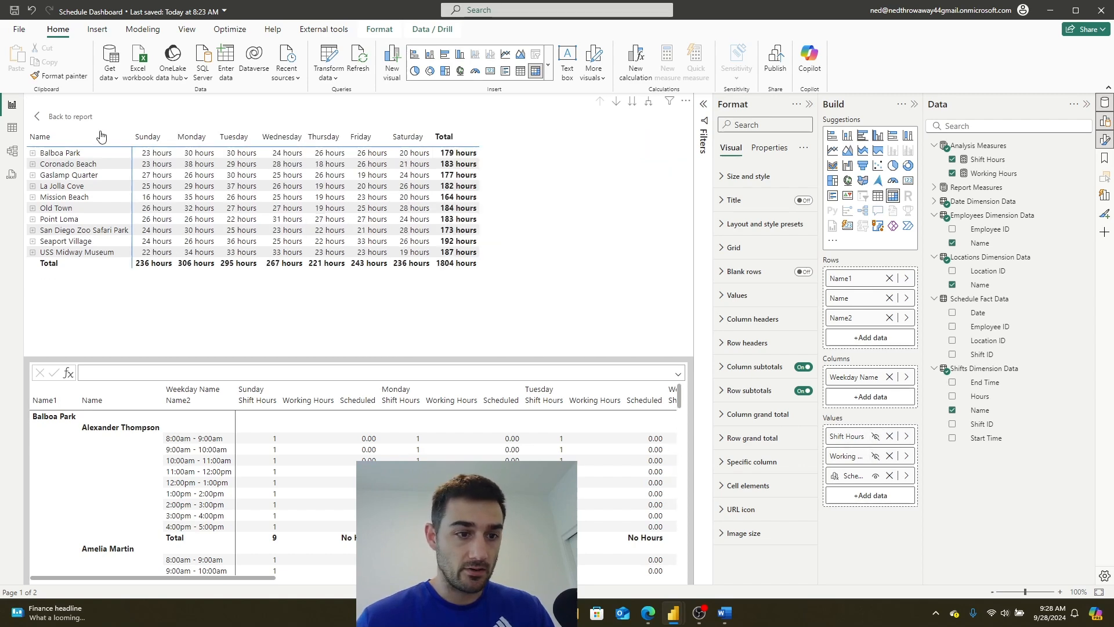
Examine the Scheduled values for the first two employees under Balboa Park by expanding their shifts, and collapse the location again.
{"action": "left_click", "coordinate": [33, 153]}
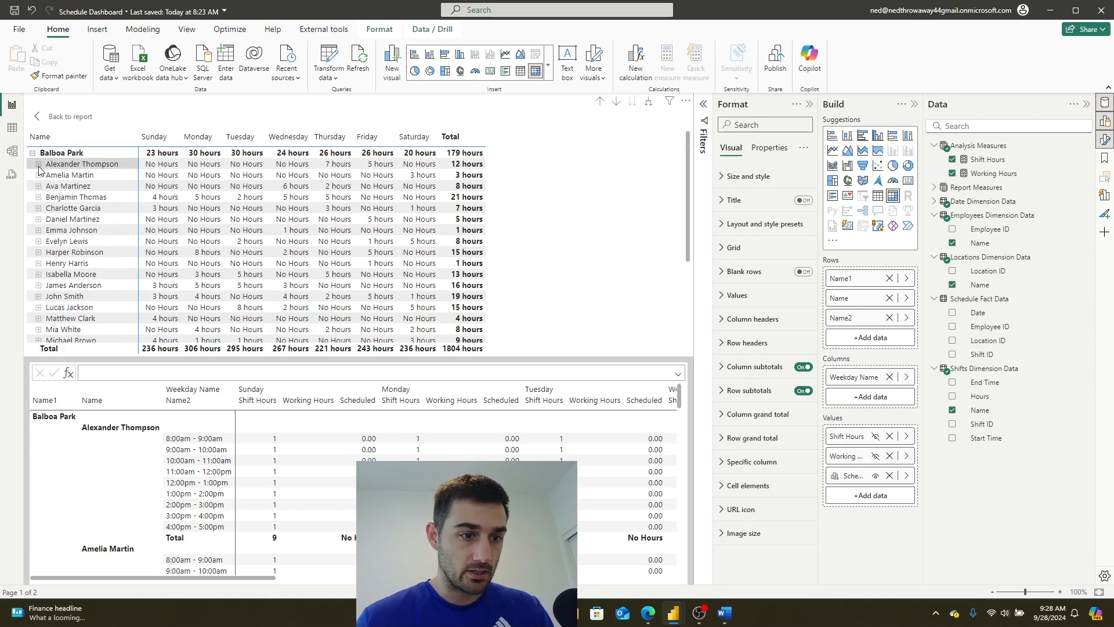
{"action": "left_click", "coordinate": [38, 164]}
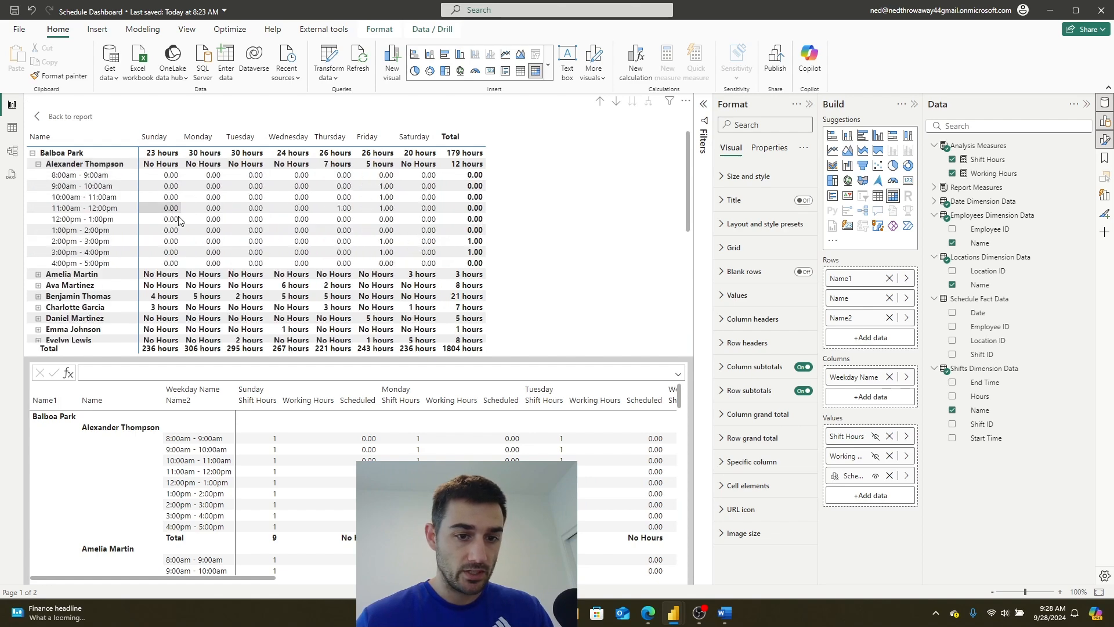
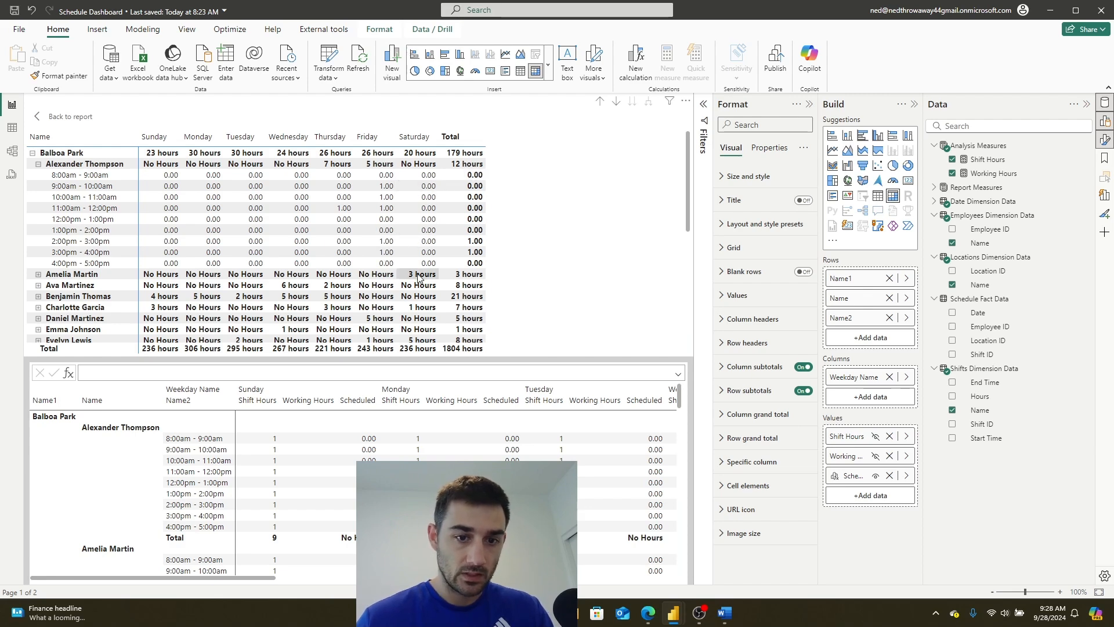
{"action": "left_click", "coordinate": [38, 165]}
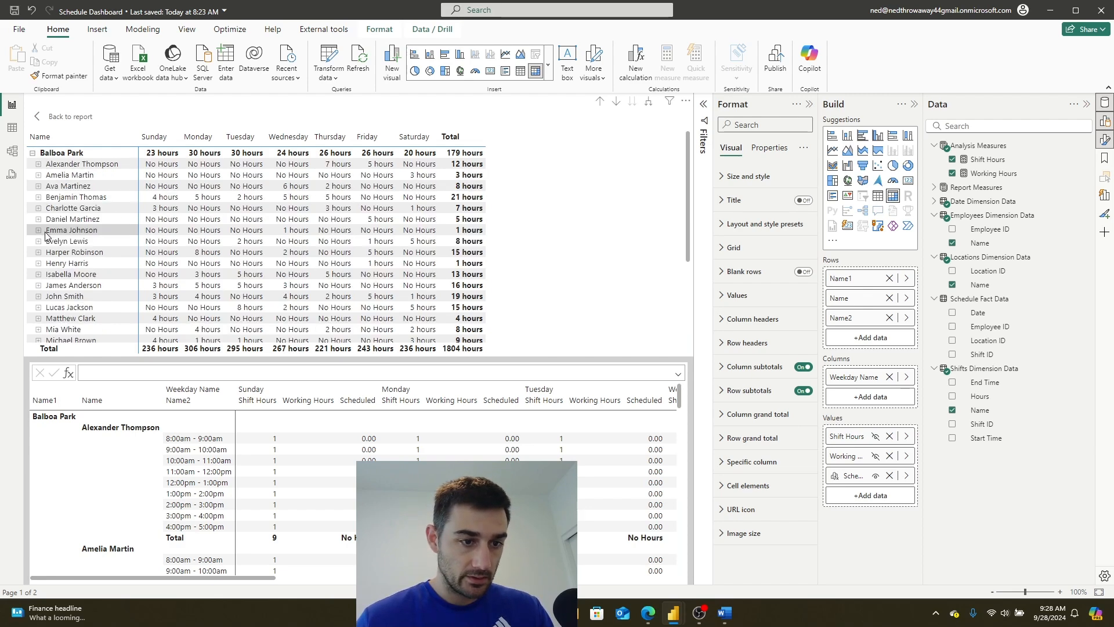
{"action": "left_click", "coordinate": [39, 176]}
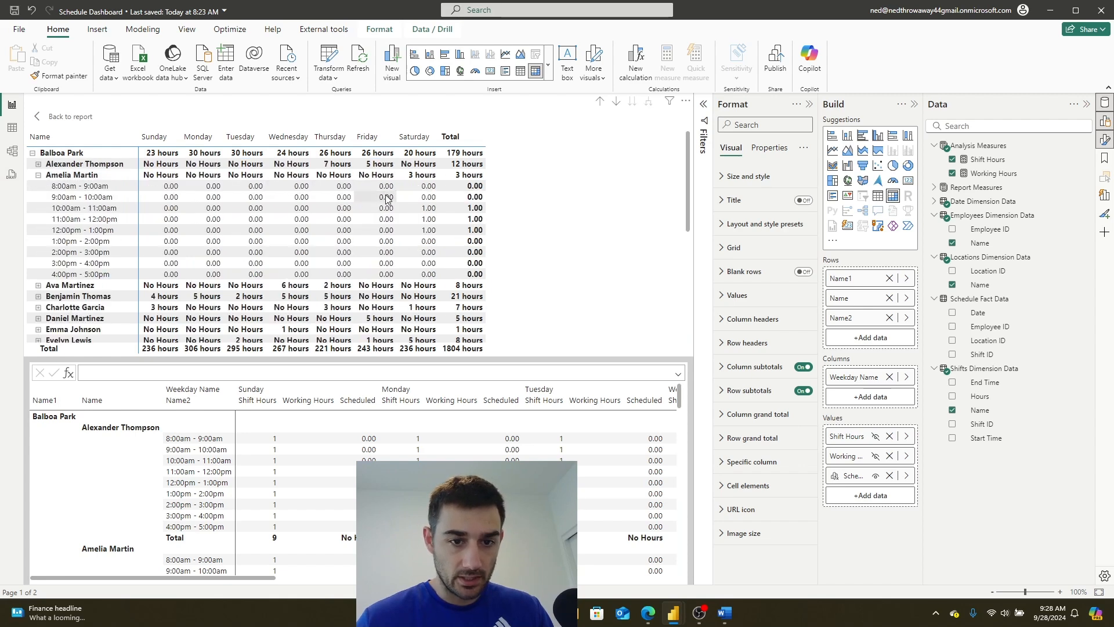
{"action": "left_click", "coordinate": [38, 175]}
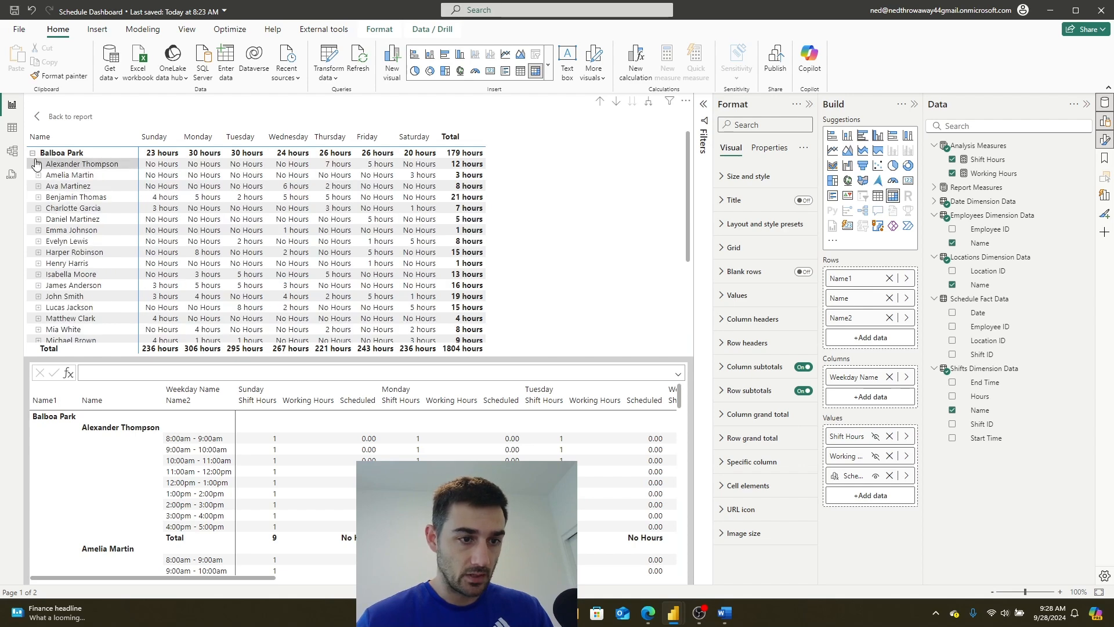
{"action": "left_click", "coordinate": [33, 158]}
{"action": "left_click", "coordinate": [33, 154]}
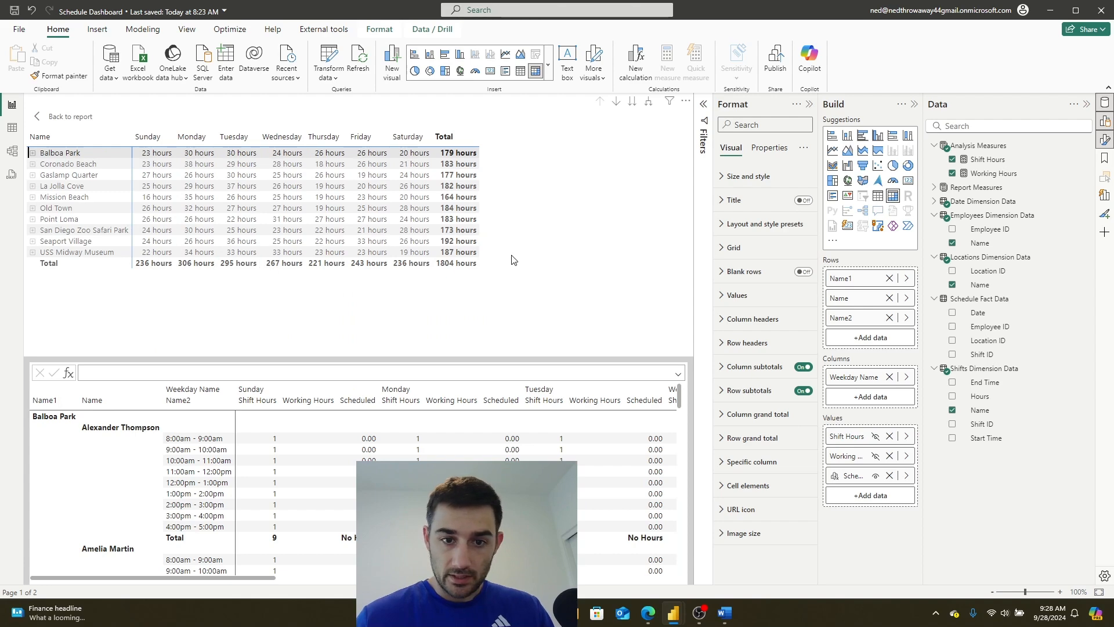
Return to the report and set the alternate background color of the schedule matrix values to white.
{"action": "left_click", "coordinate": [66, 117]}
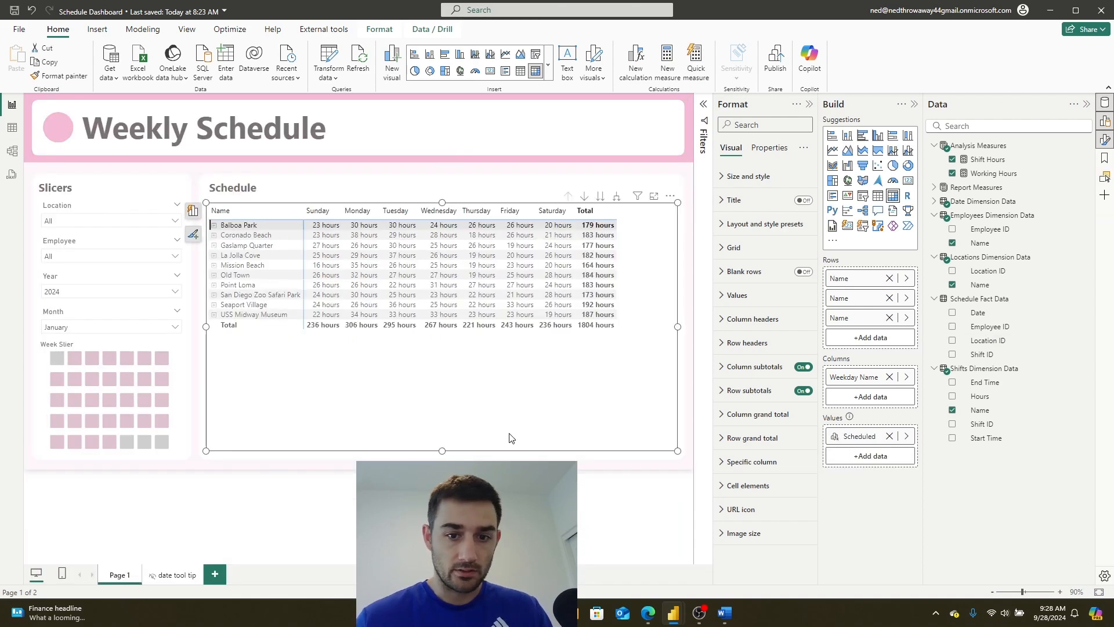
{"action": "left_click", "coordinate": [756, 132]}
{"action": "type", "text": "color"}
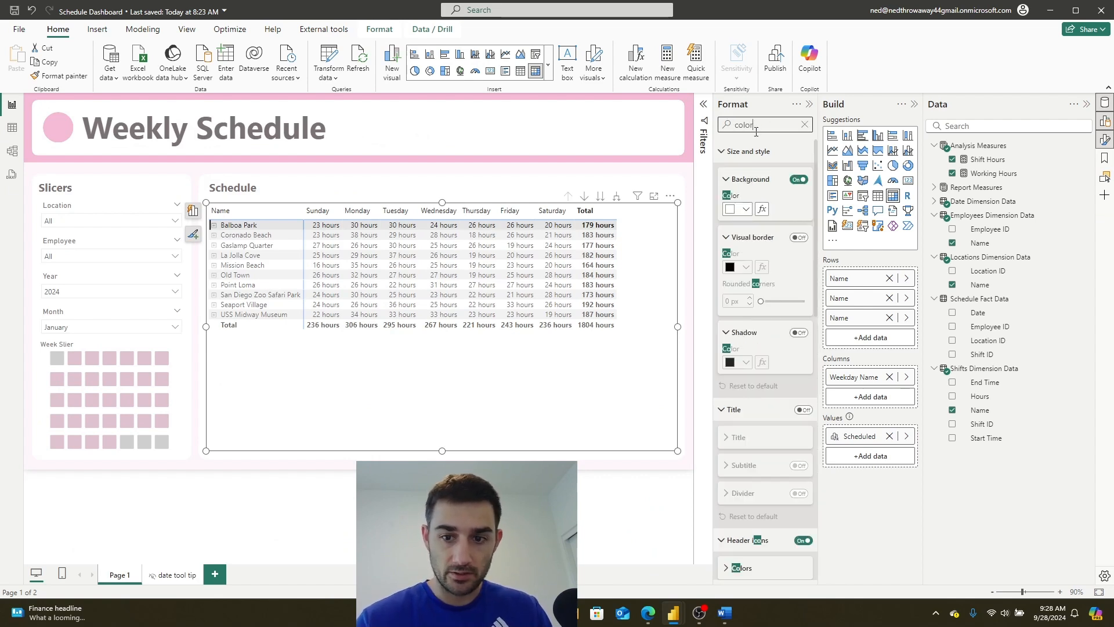
{"action": "scroll", "coordinate": [719, 347], "scroll_direction": "down", "scroll_amount": 6}
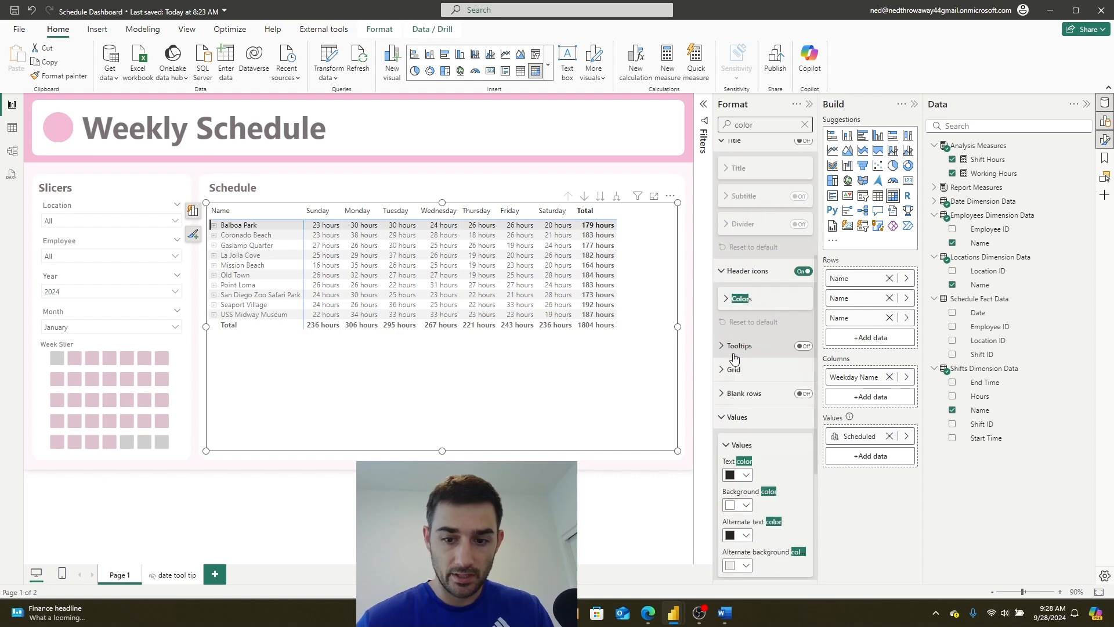
{"action": "left_click", "coordinate": [741, 453]}
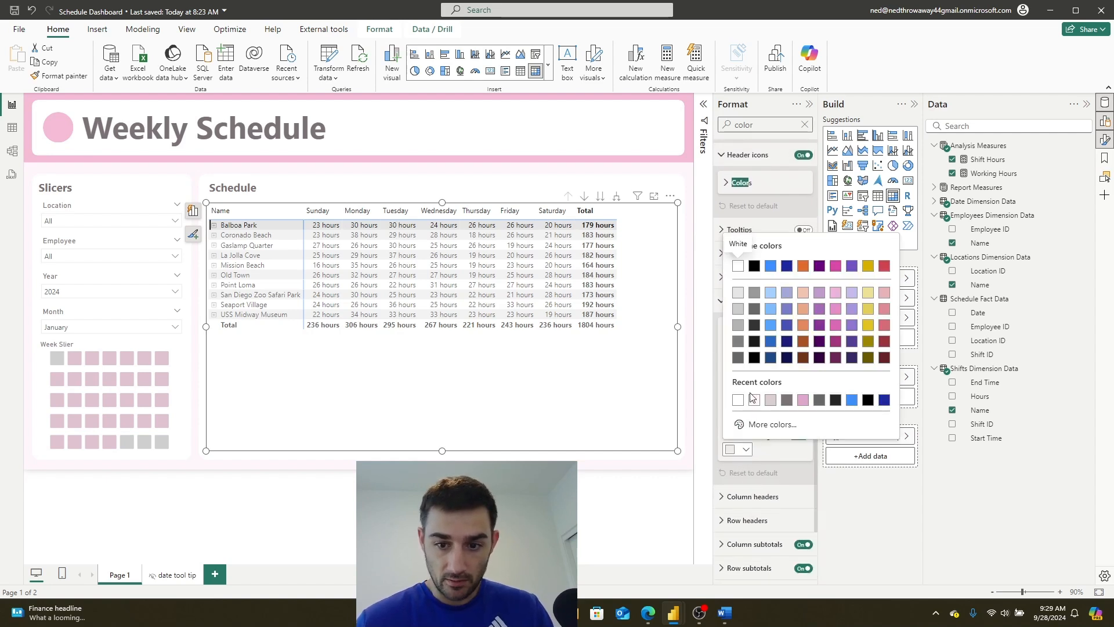
{"action": "left_click", "coordinate": [737, 266]}
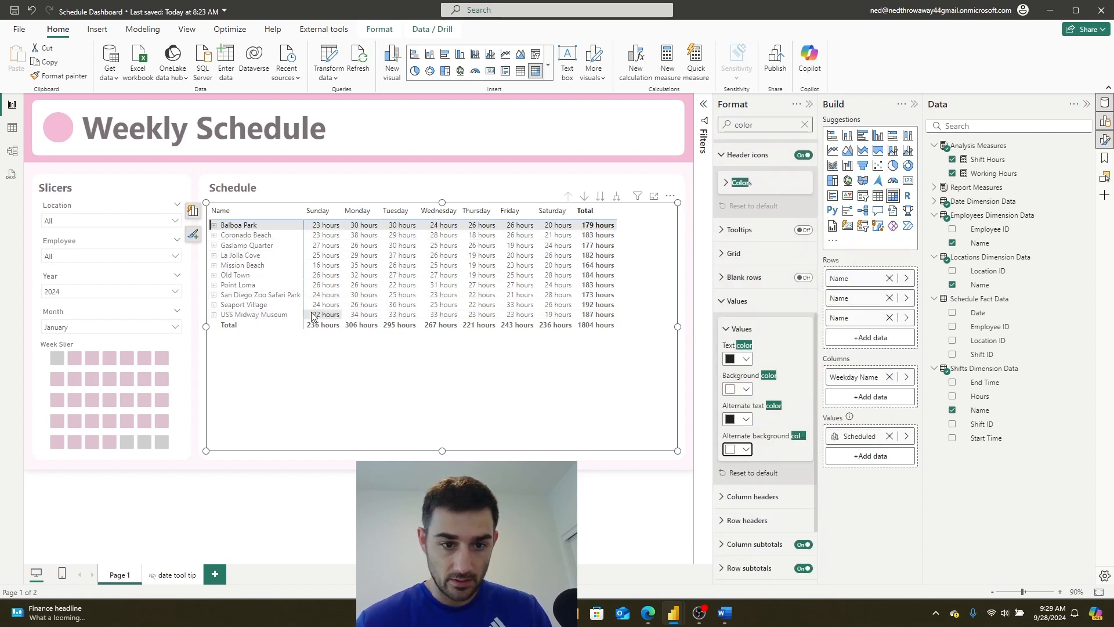
{"action": "left_click", "coordinate": [804, 124]}
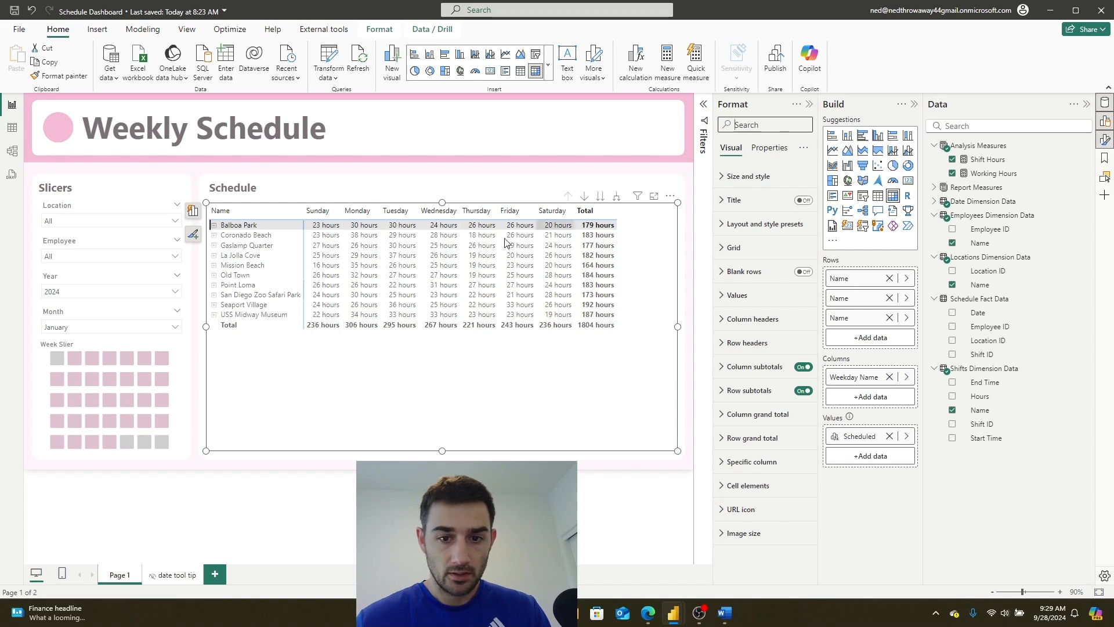
Expand Balboa Park and its first employee in the report matrix to show the hourly shifts.
{"action": "left_click", "coordinate": [214, 225]}
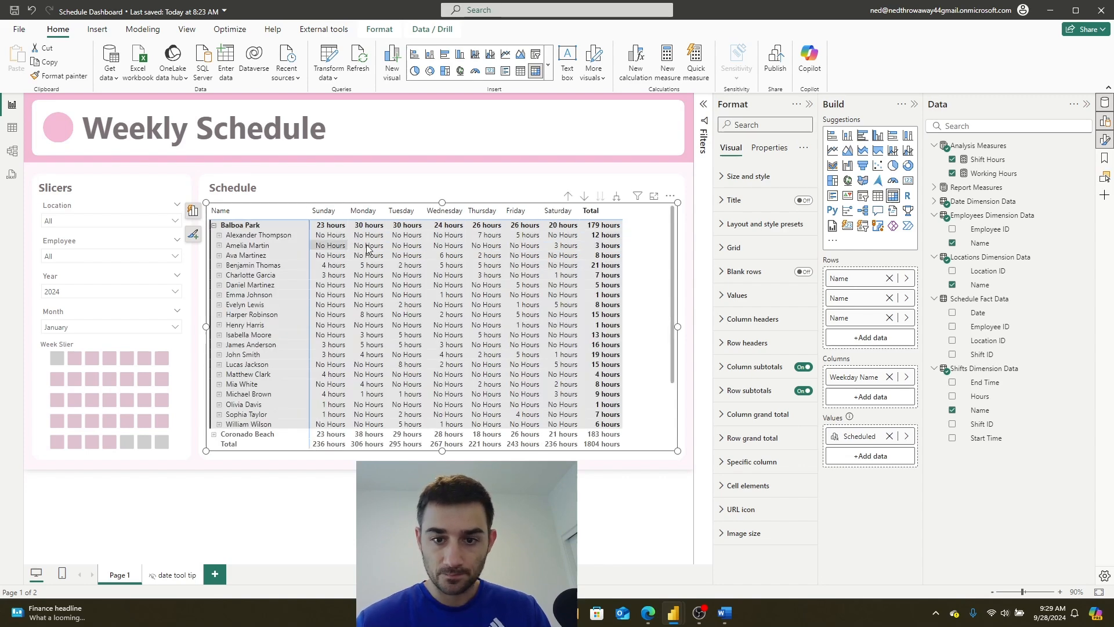
{"action": "left_click", "coordinate": [219, 235]}
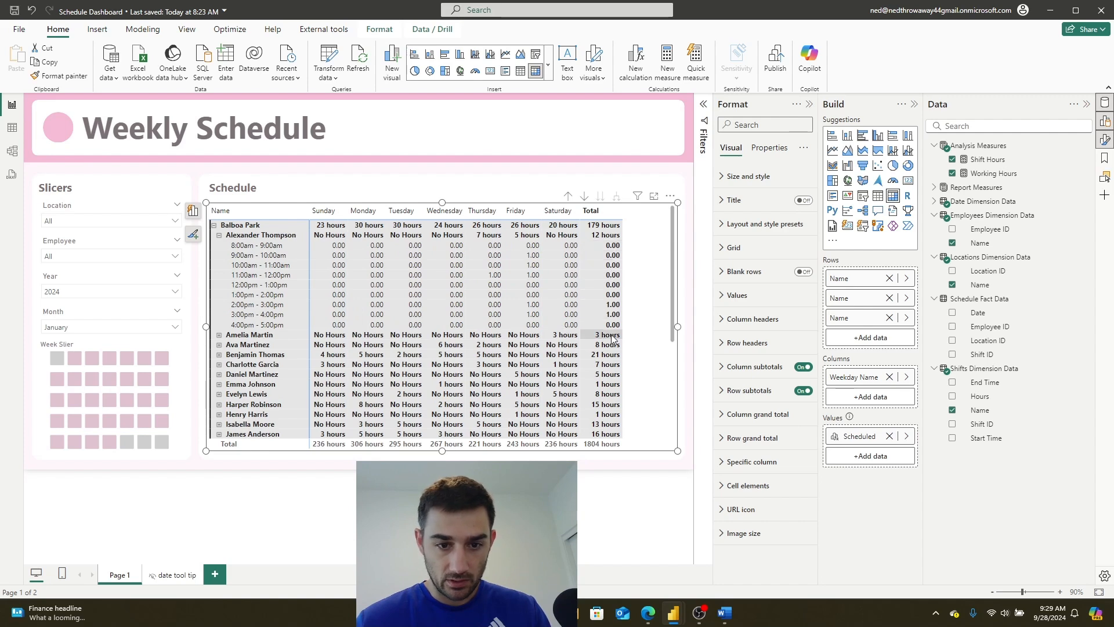
{"action": "scroll", "coordinate": [615, 327], "scroll_direction": "down", "scroll_amount": 3}
{"action": "scroll", "coordinate": [612, 314], "scroll_direction": "up", "scroll_amount": 3}
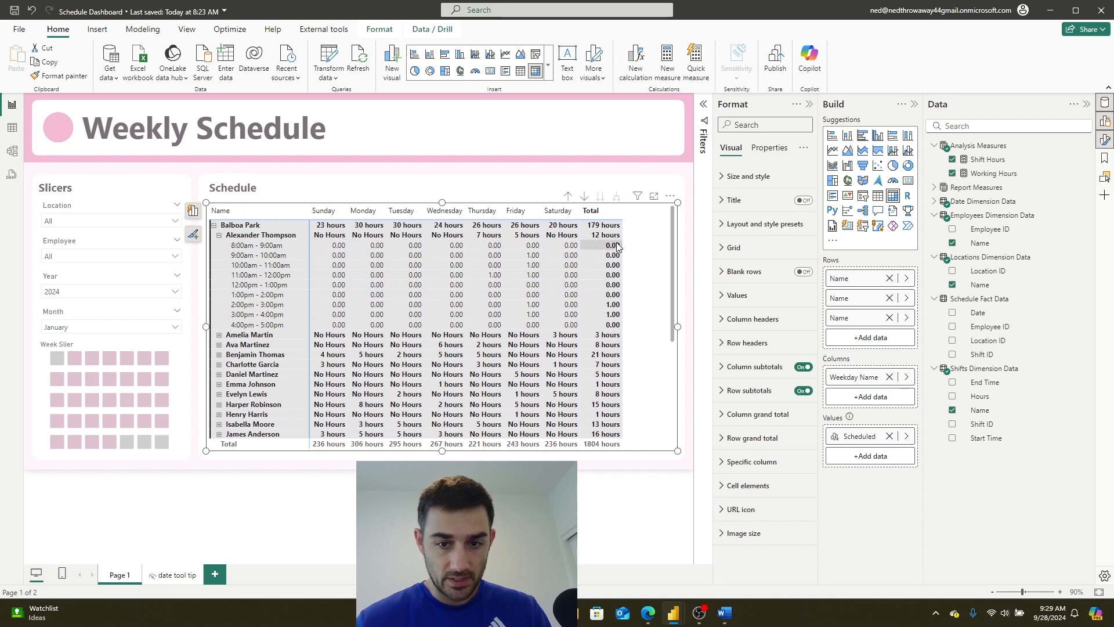
{"action": "left_click", "coordinate": [791, 125]}
{"action": "type", "text": "cond"}
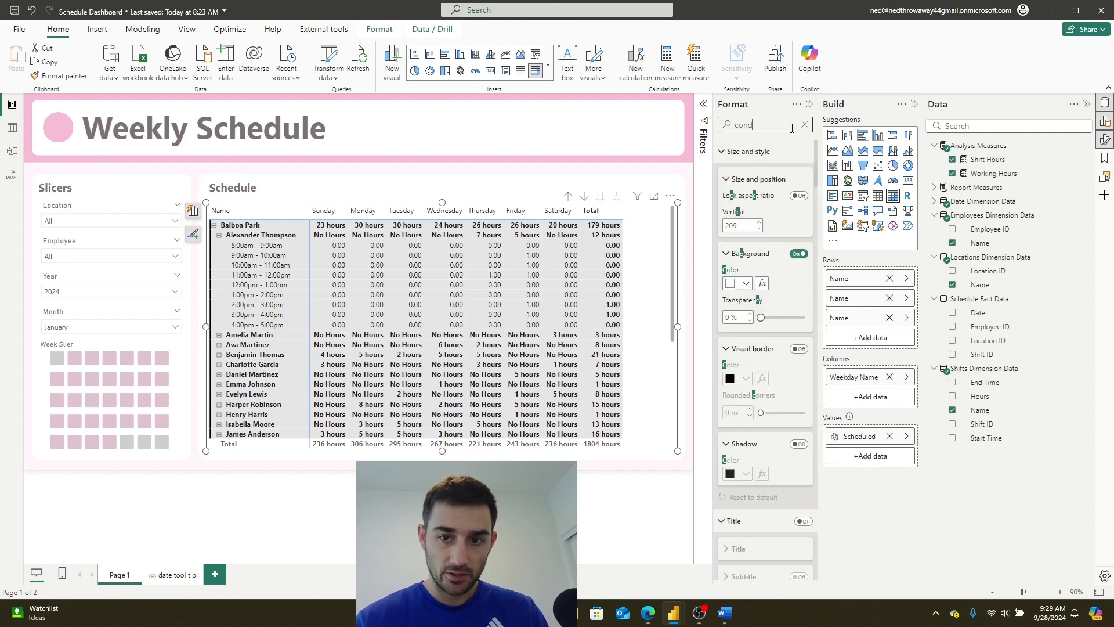
{"action": "type", "text": "itiona"}
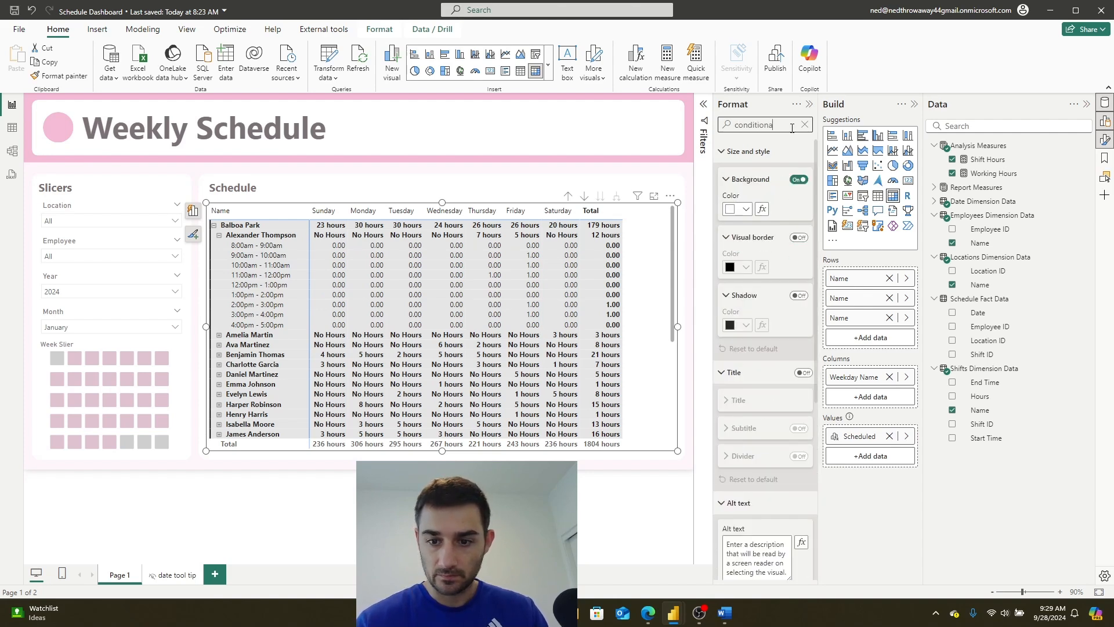
{"action": "key", "text": "BackSpace"}
{"action": "key", "text": "BackSpace"}
{"action": "key", "text": "BackSpace"}
{"action": "key", "text": "BackSpace"}
{"action": "key", "text": "BackSpace"}
{"action": "key", "text": "BackSpace"}
{"action": "key", "text": "BackSpace"}
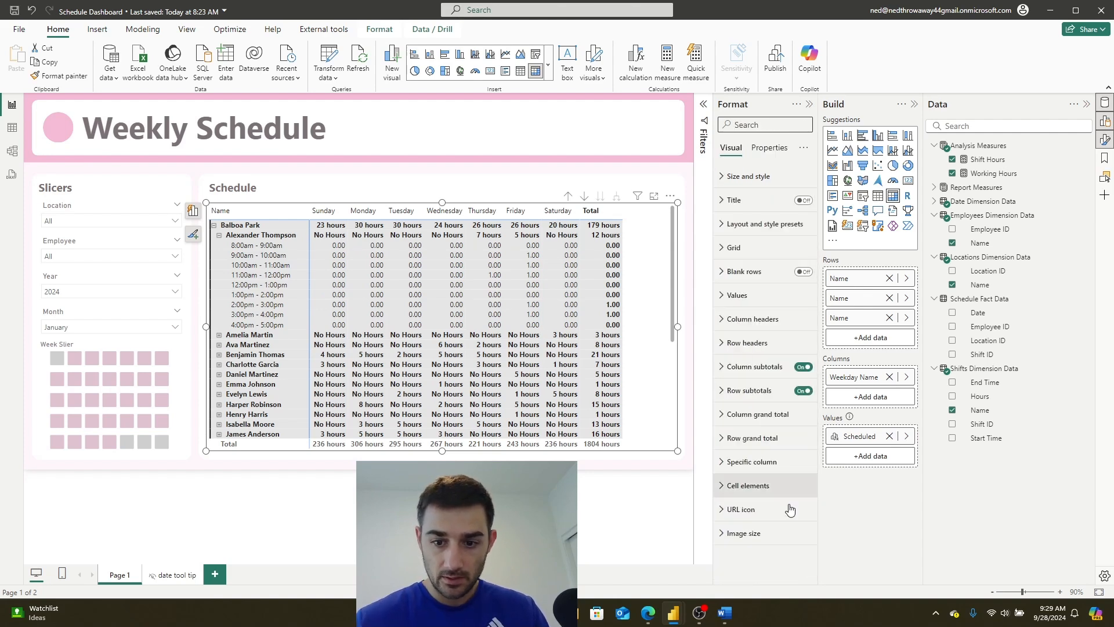
Turn on conditional background color for the Scheduled series in the matrix's cell elements.
{"action": "left_click", "coordinate": [723, 490]}
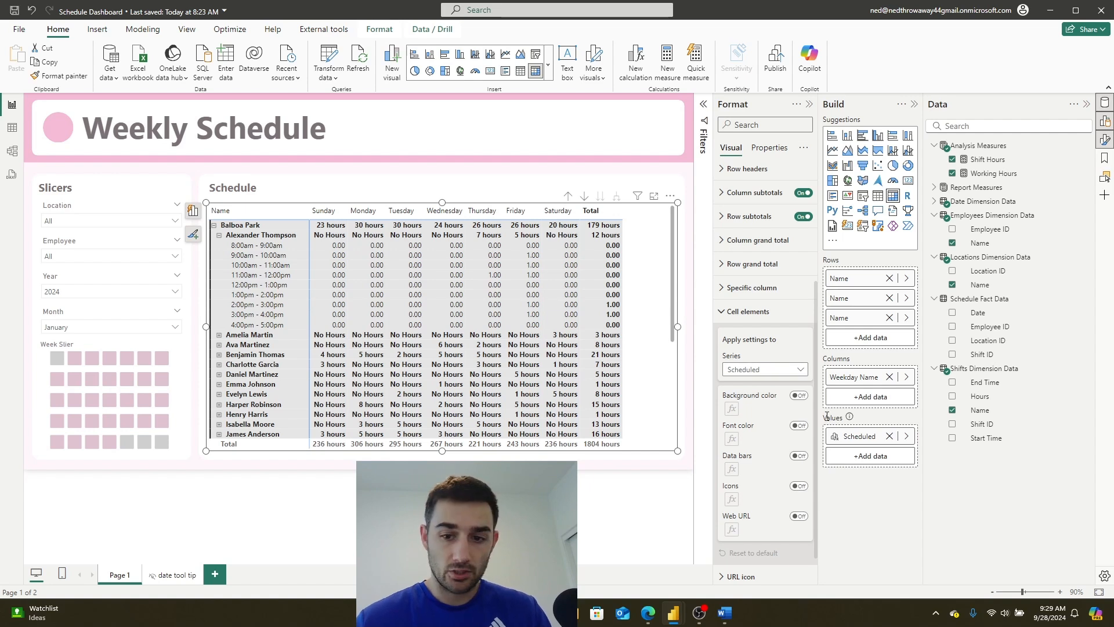
{"action": "left_click", "coordinate": [799, 396]}
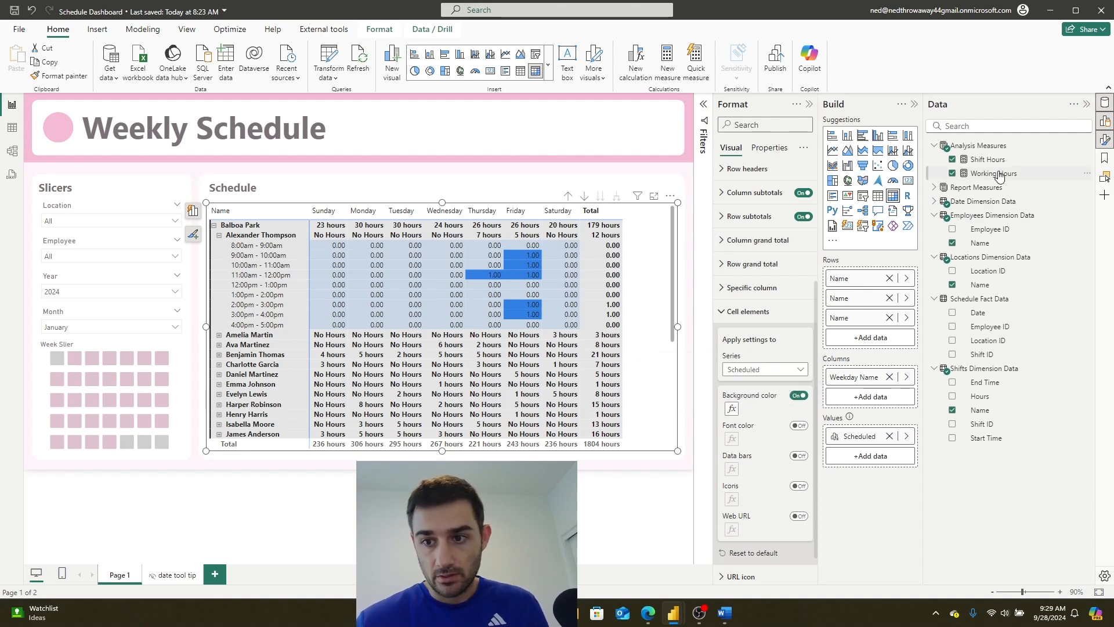
Create a new measure in the Report Measures table and open its formula for editing.
{"action": "left_click", "coordinate": [980, 187]}
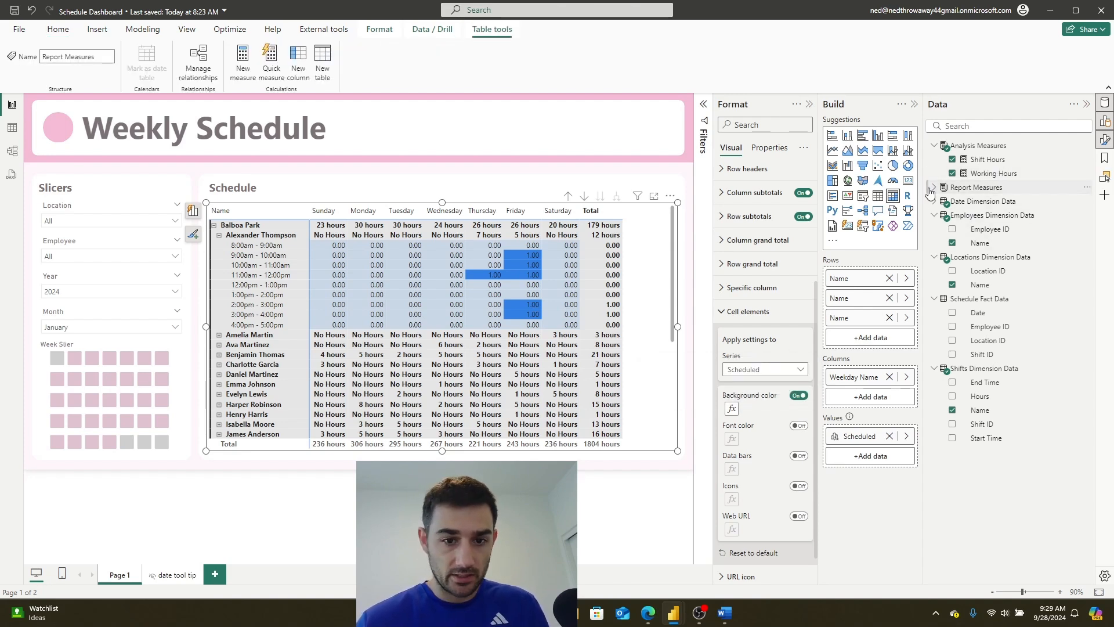
{"action": "left_click", "coordinate": [933, 187]}
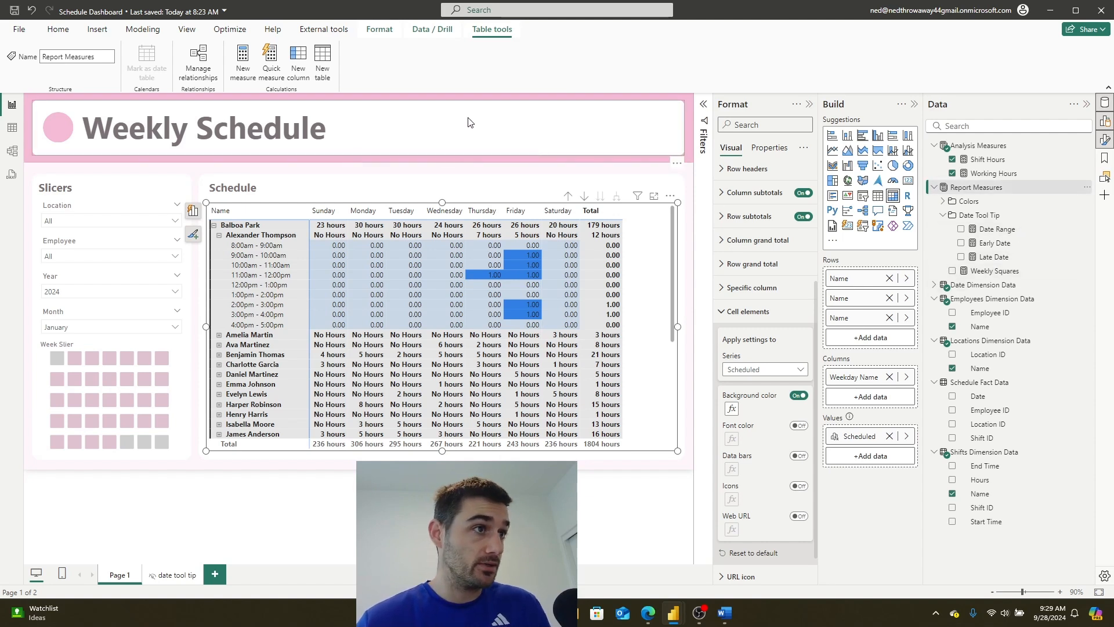
{"action": "left_click", "coordinate": [243, 57]}
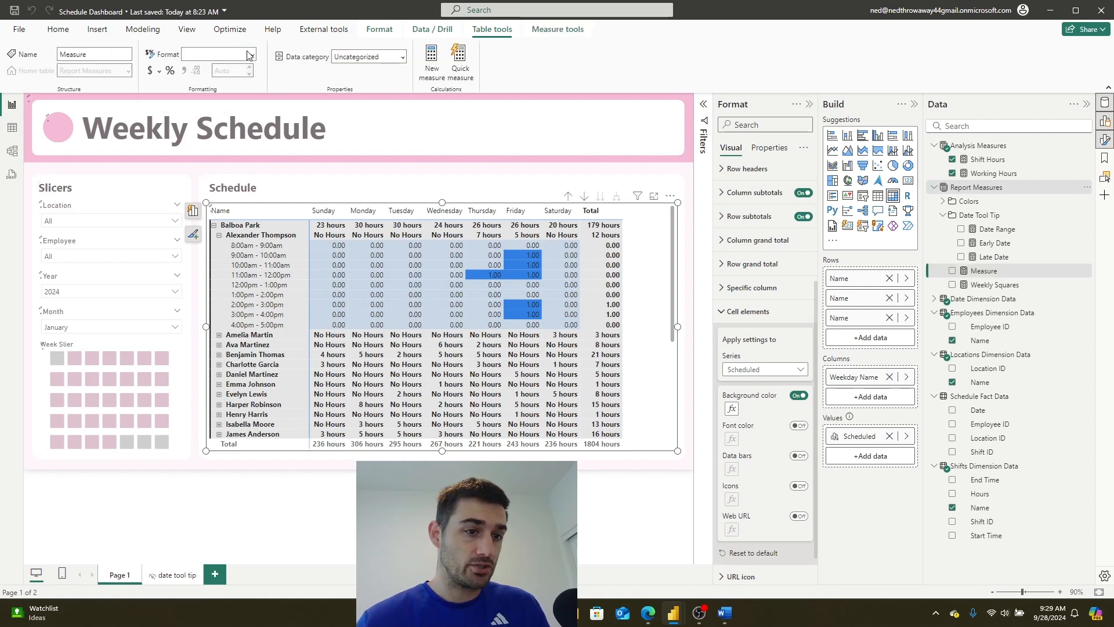
{"action": "left_click", "coordinate": [116, 104]}
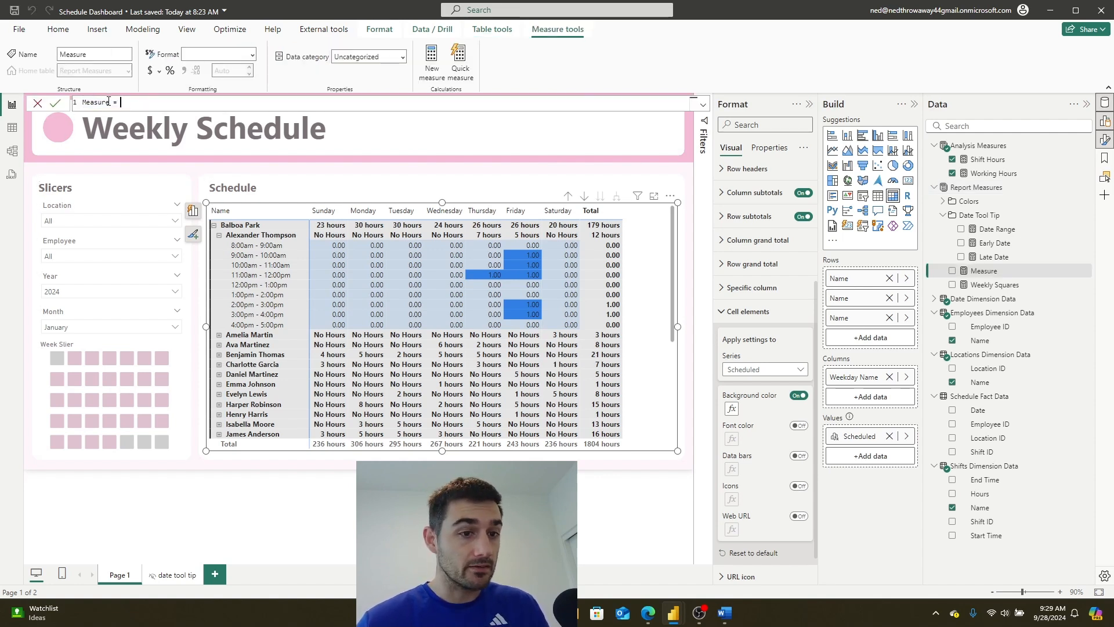
Define the measure as Schedule Block Color = if([Working Hours] = 1, [Pink Color], "#FFFFFF") and commit it.
{"action": "left_click_drag", "start_coordinate": [110, 102], "coordinate": [66, 96]}
{"action": "type", "text": "Schedul"}
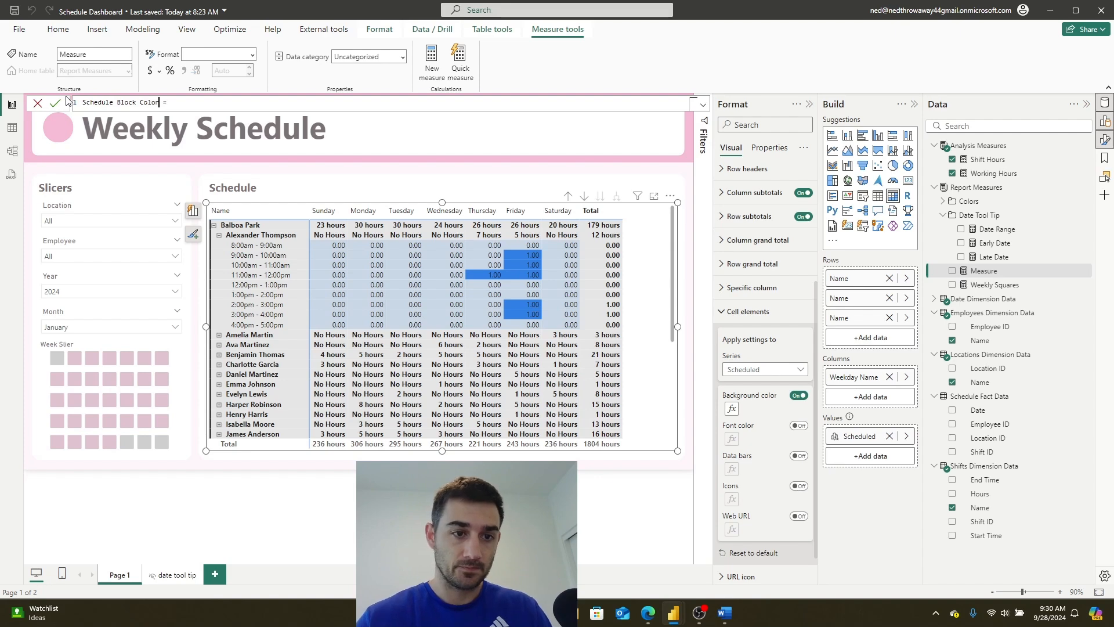
{"action": "type", "text": "e Block Color = if("}
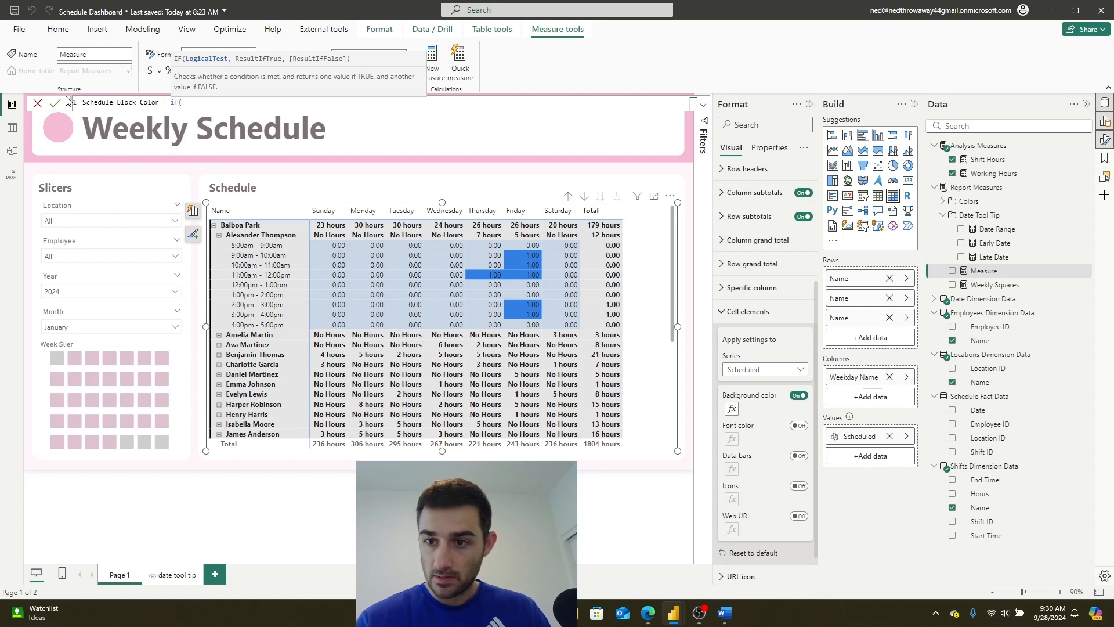
{"action": "type", "text": "[Working Hours]"}
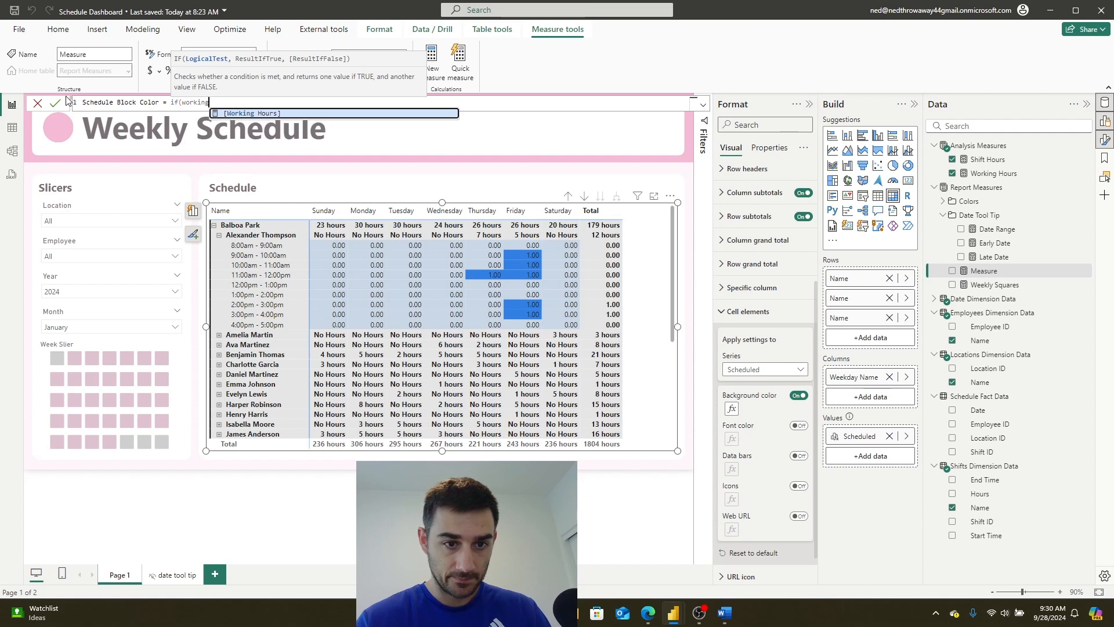
{"action": "type", "text": " = 1,"}
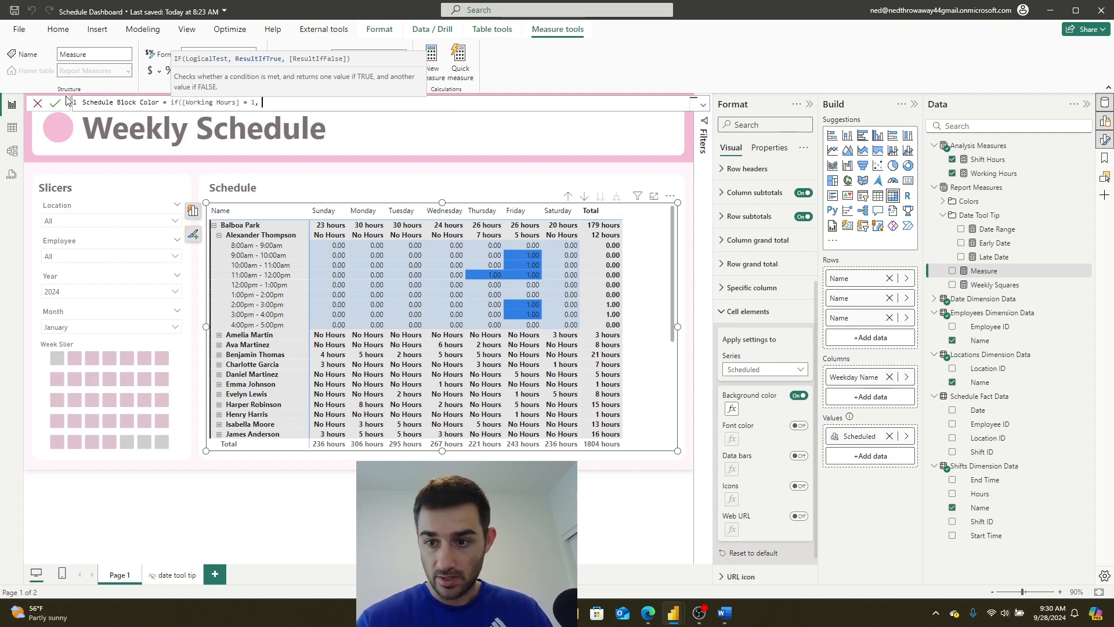
{"action": "type", "text": " [Pink Color],"}
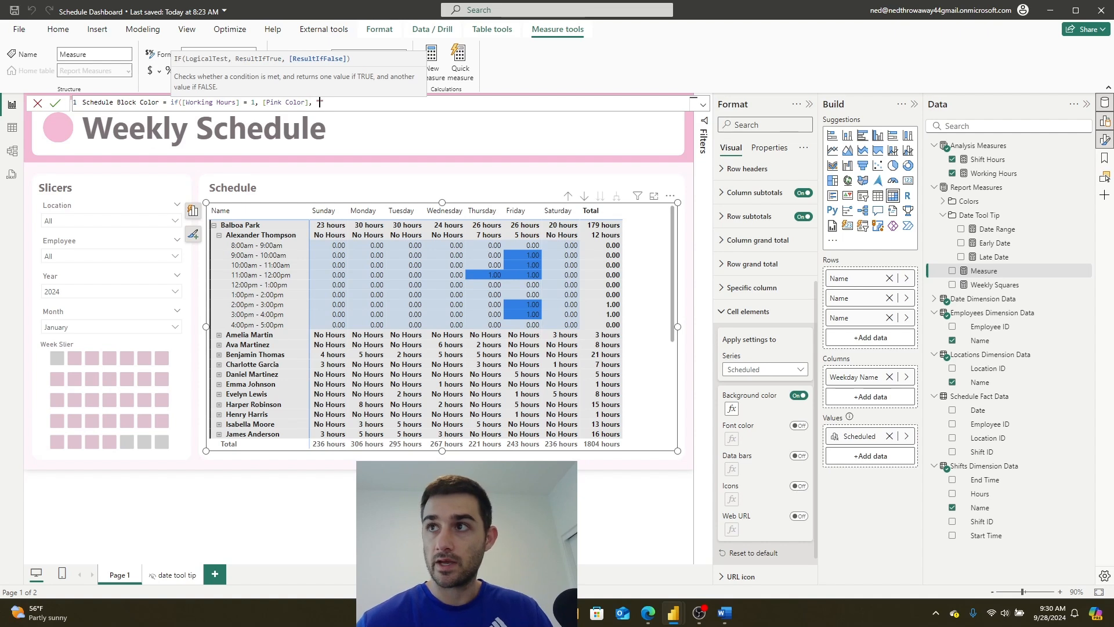
{"action": "key", "text": "alt+Tab"}
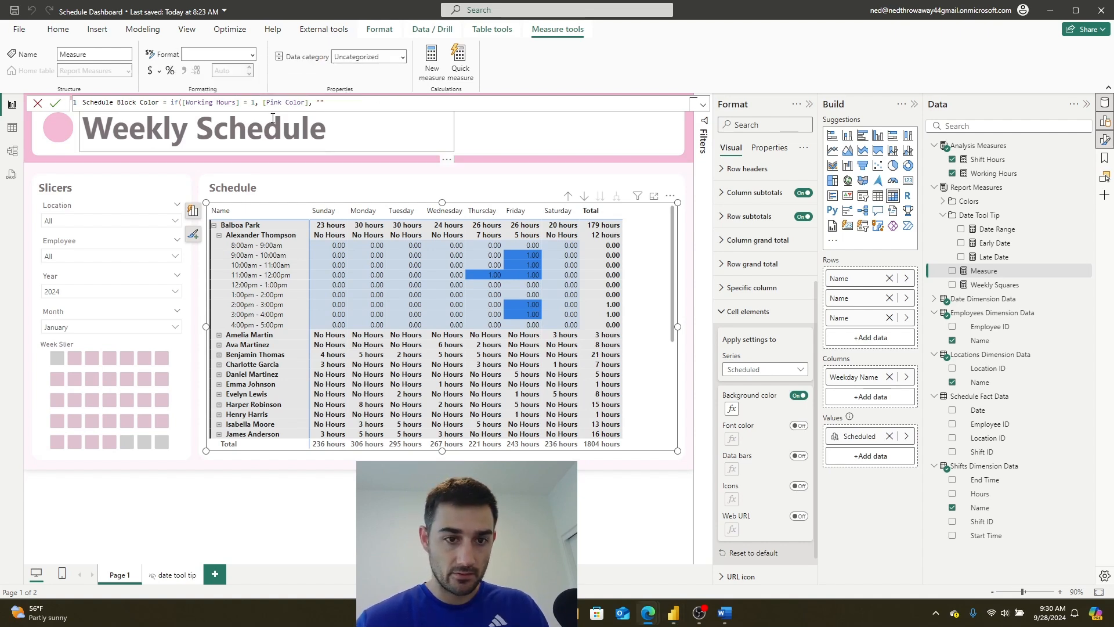
{"action": "key", "text": "alt+Tab"}
{"action": "type", "text": "#FFFFFF"}
{"action": "left_click", "coordinate": [379, 103]}
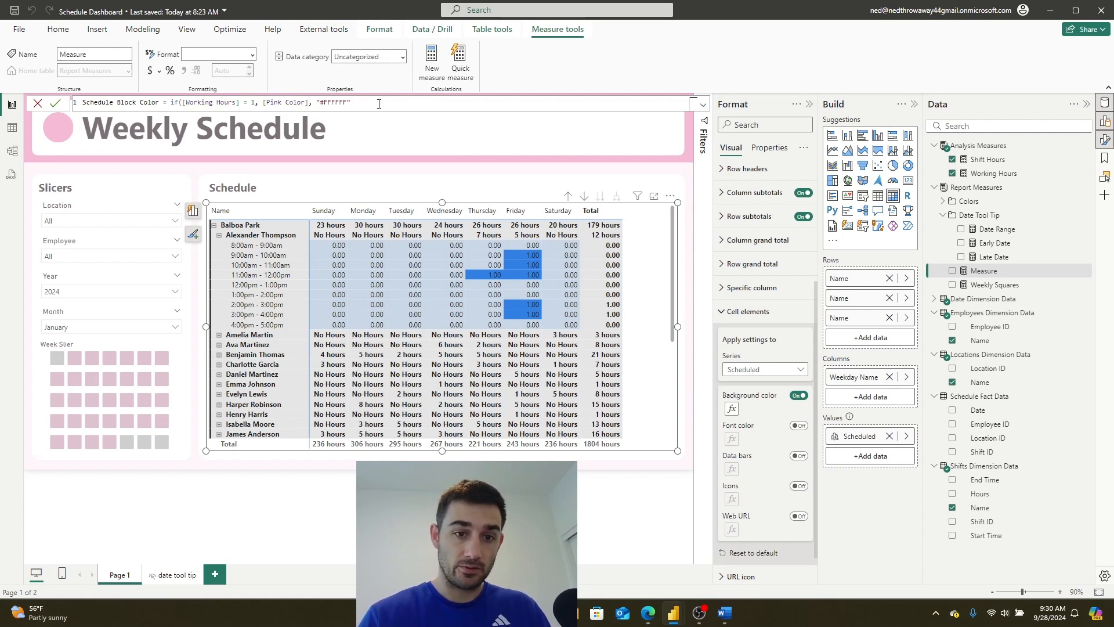
{"action": "left_click", "coordinate": [53, 104]}
{"action": "left_click", "coordinate": [128, 70]}
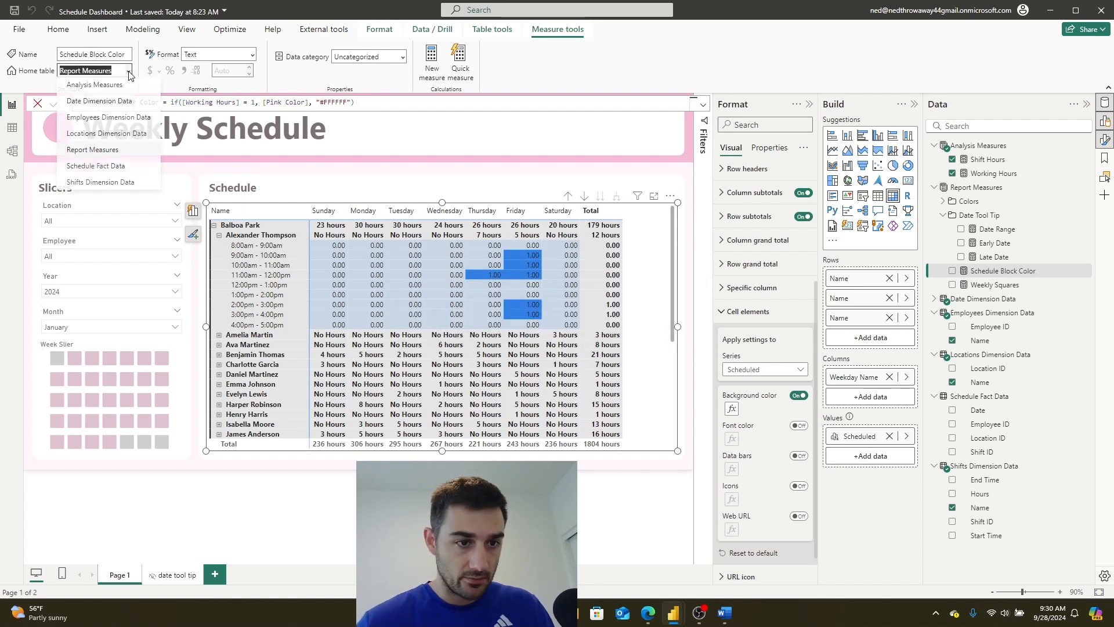
{"action": "left_click", "coordinate": [110, 85]}
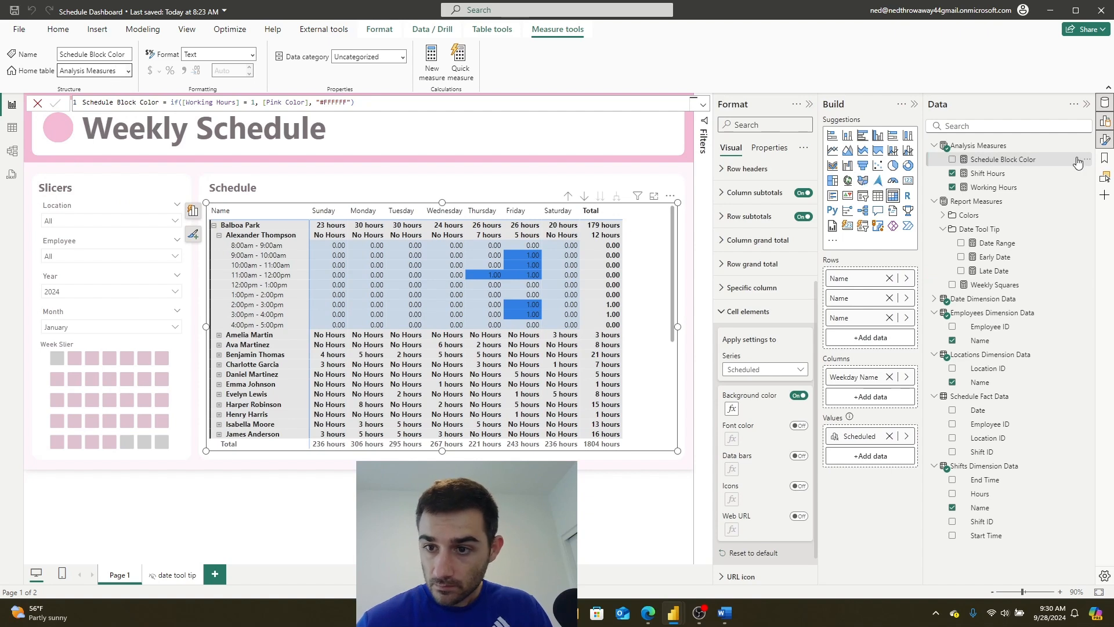
{"action": "left_click", "coordinate": [129, 71]}
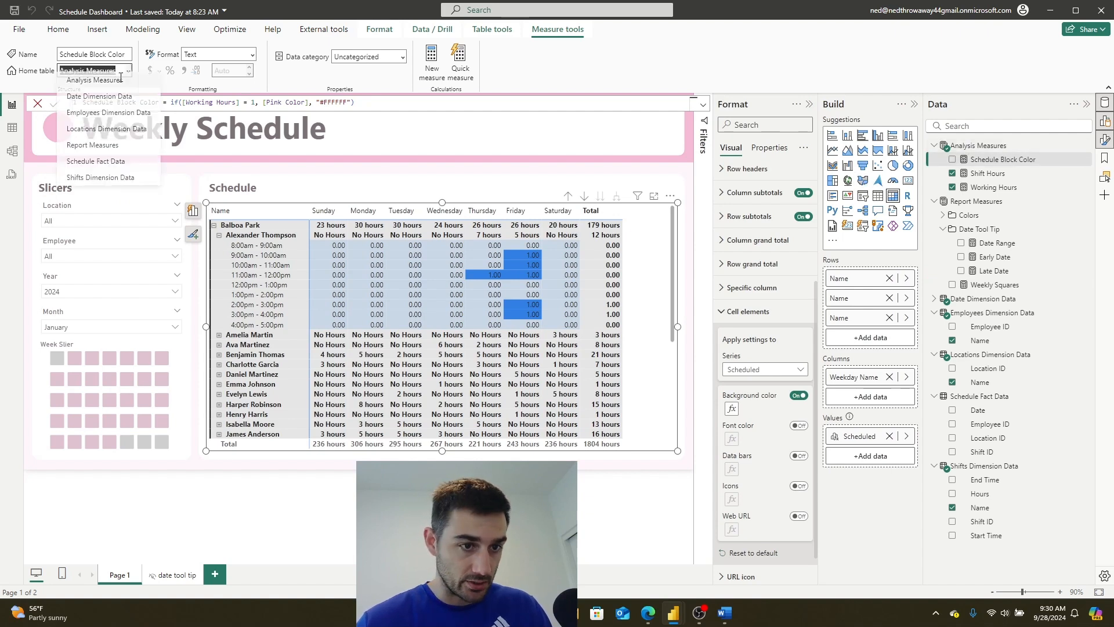
{"action": "left_click", "coordinate": [93, 154]}
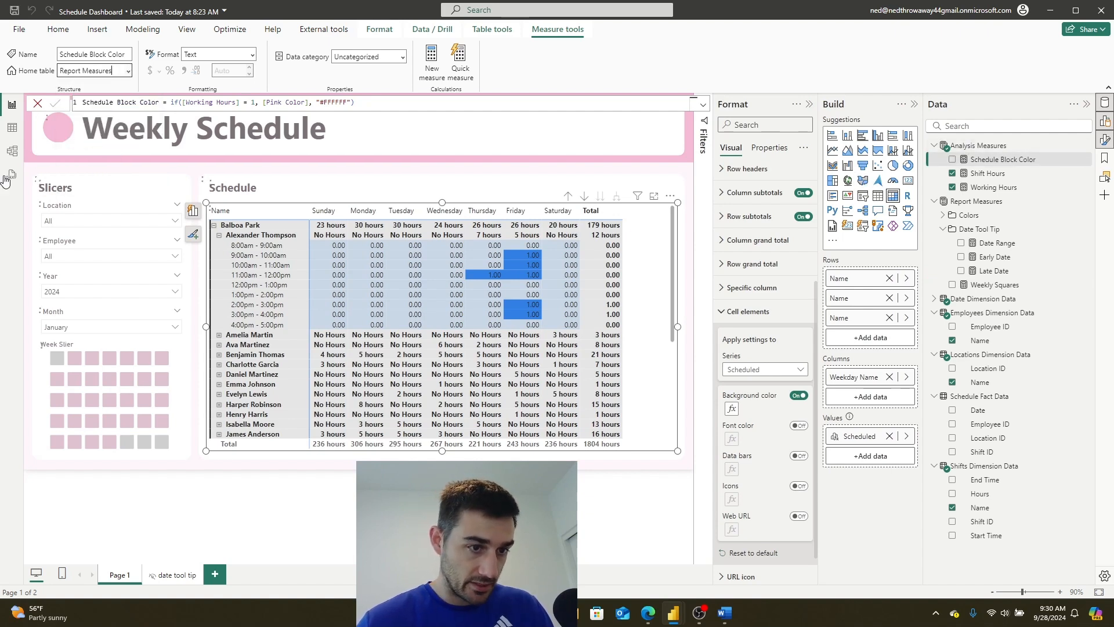
In the model view, expand the Colors folder and select the display folder name of the Gray Color measure.
{"action": "left_click", "coordinate": [11, 150]}
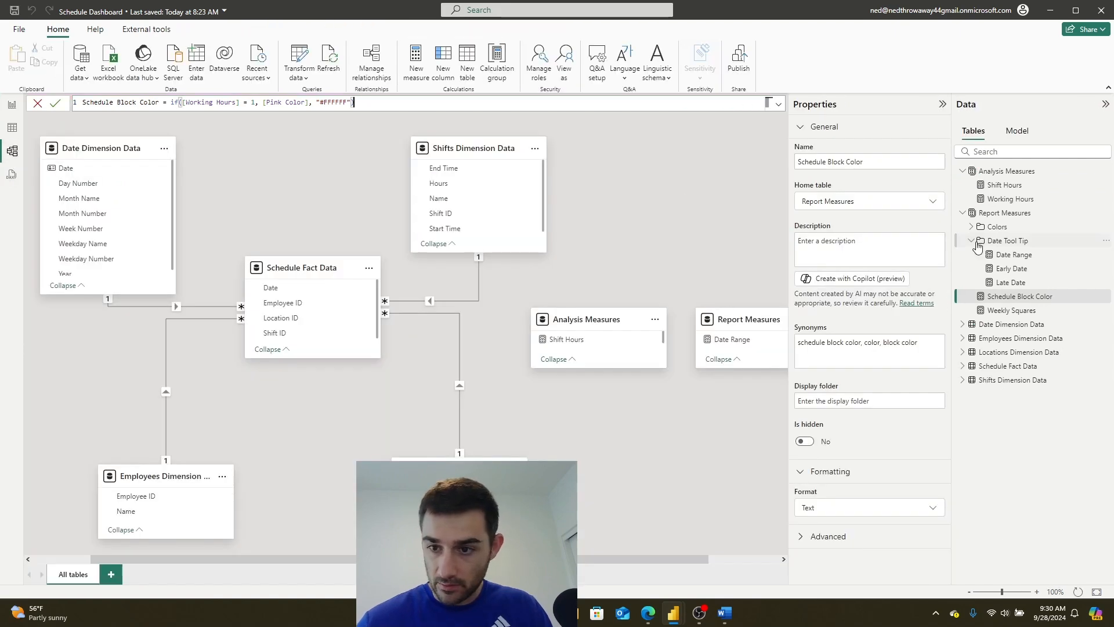
{"action": "left_click", "coordinate": [999, 230]}
{"action": "left_click", "coordinate": [970, 227]}
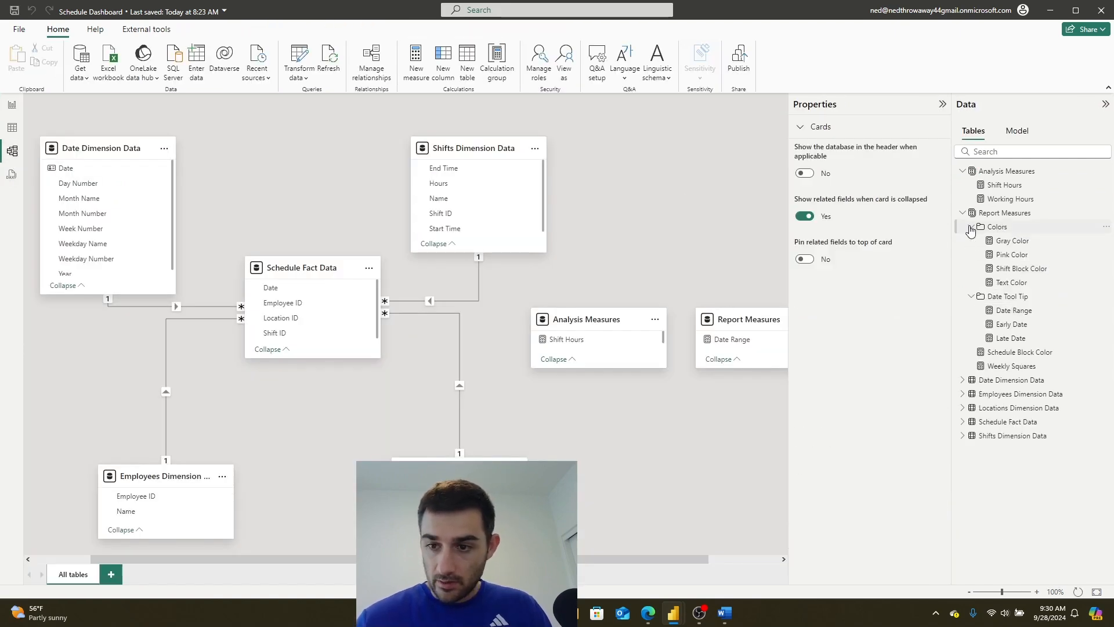
{"action": "left_click", "coordinate": [1006, 240]}
{"action": "left_click", "coordinate": [872, 359]}
{"action": "left_click", "coordinate": [859, 403]}
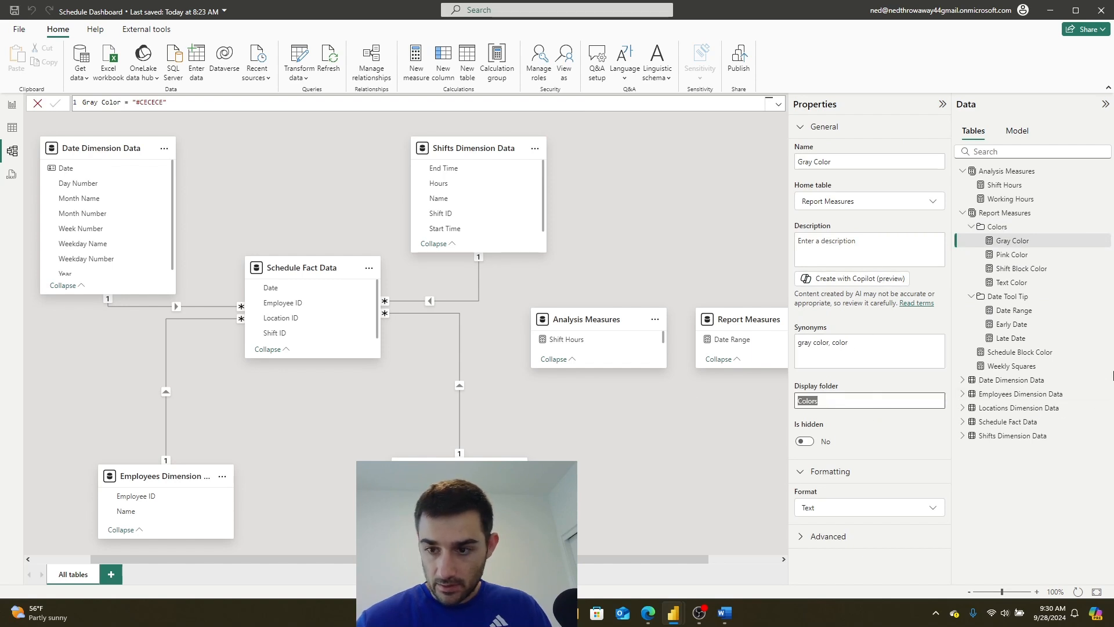
Assign the Schedule Block Color measure to the Colors display folder.
{"action": "left_click", "coordinate": [1022, 269]}
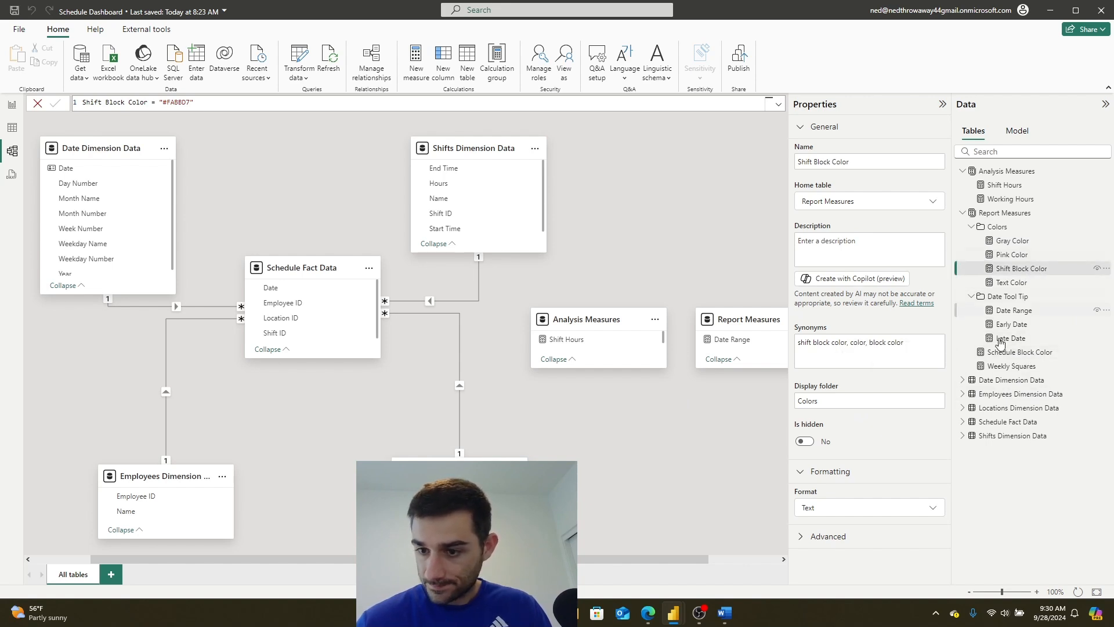
{"action": "left_click", "coordinate": [1019, 352]}
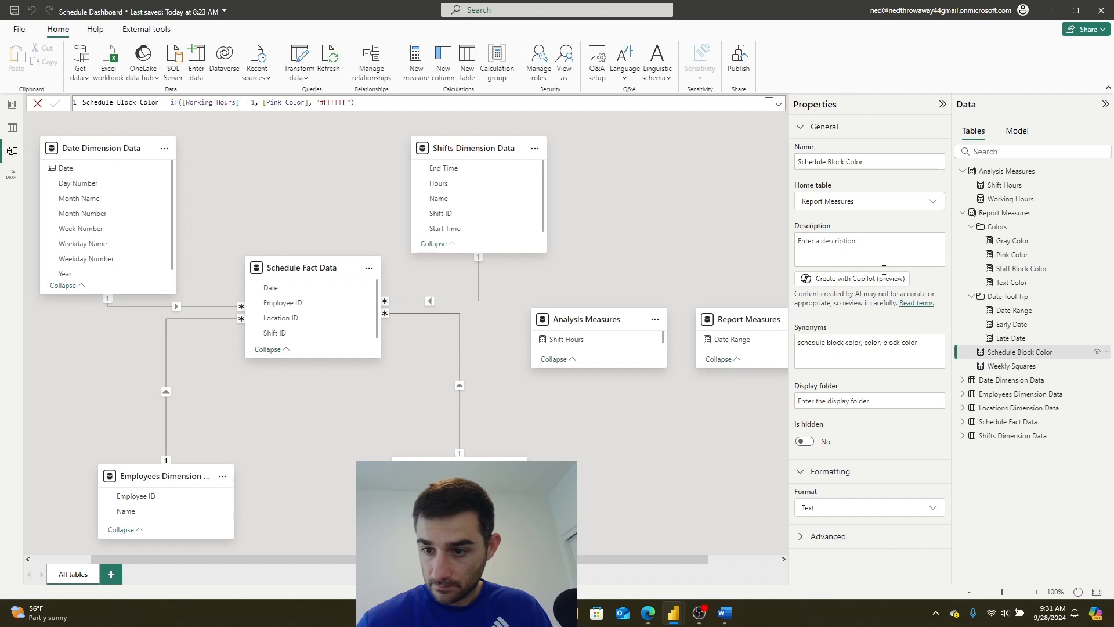
{"action": "left_click", "coordinate": [840, 401]}
{"action": "type", "text": "Colors"}
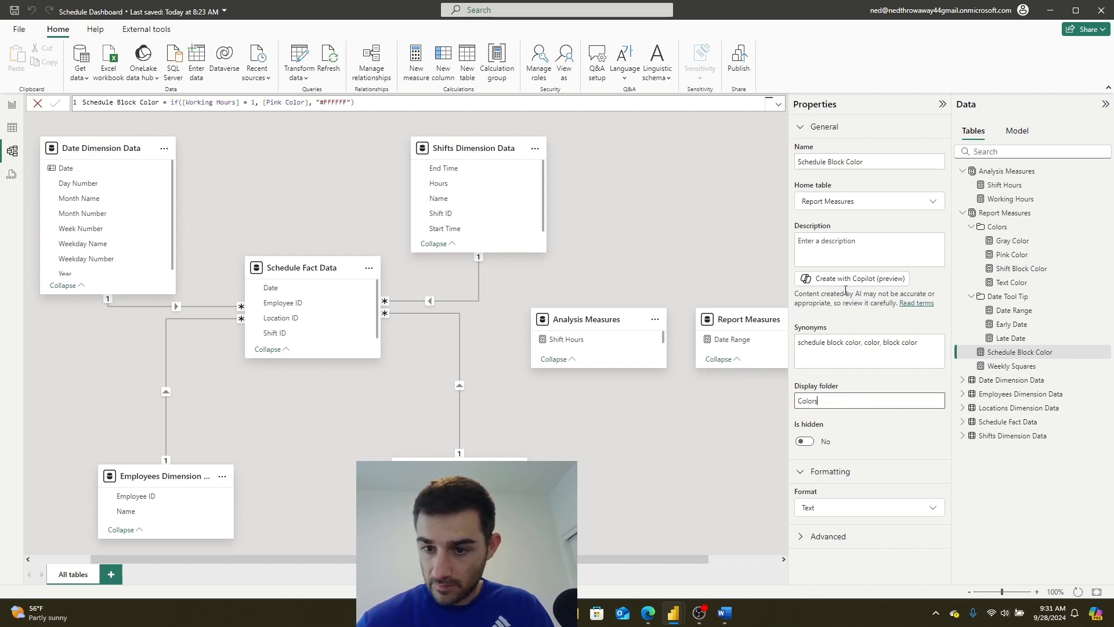
{"action": "key", "text": "Return"}
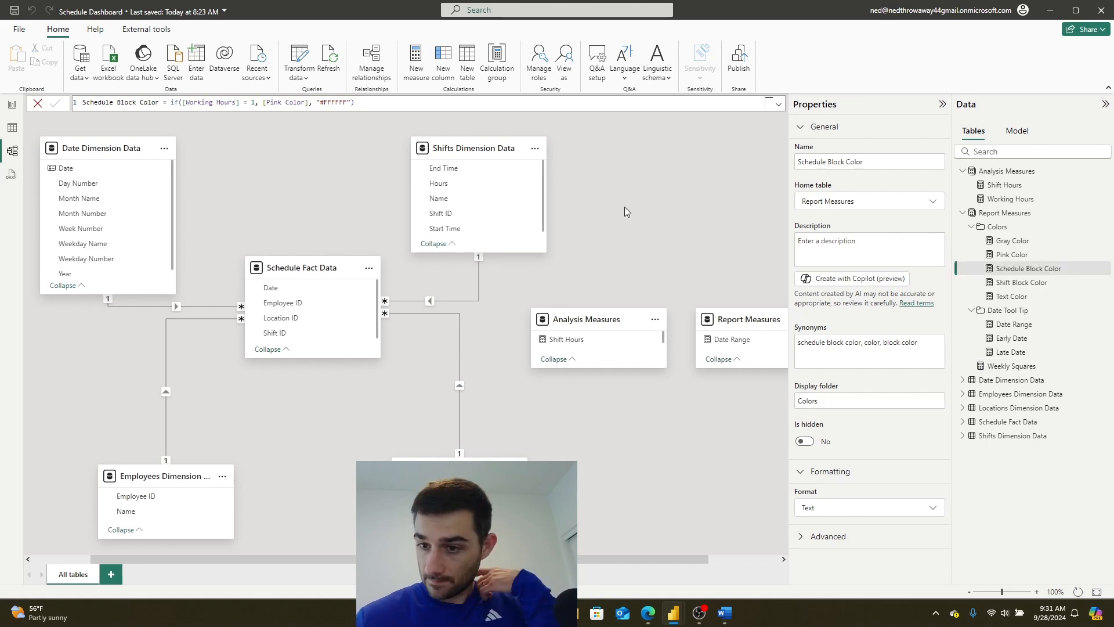
Return to the report and base the Scheduled series' background color on the Schedule Block Color measure with the Field value format style.
{"action": "left_click", "coordinate": [12, 128]}
{"action": "left_click", "coordinate": [13, 105]}
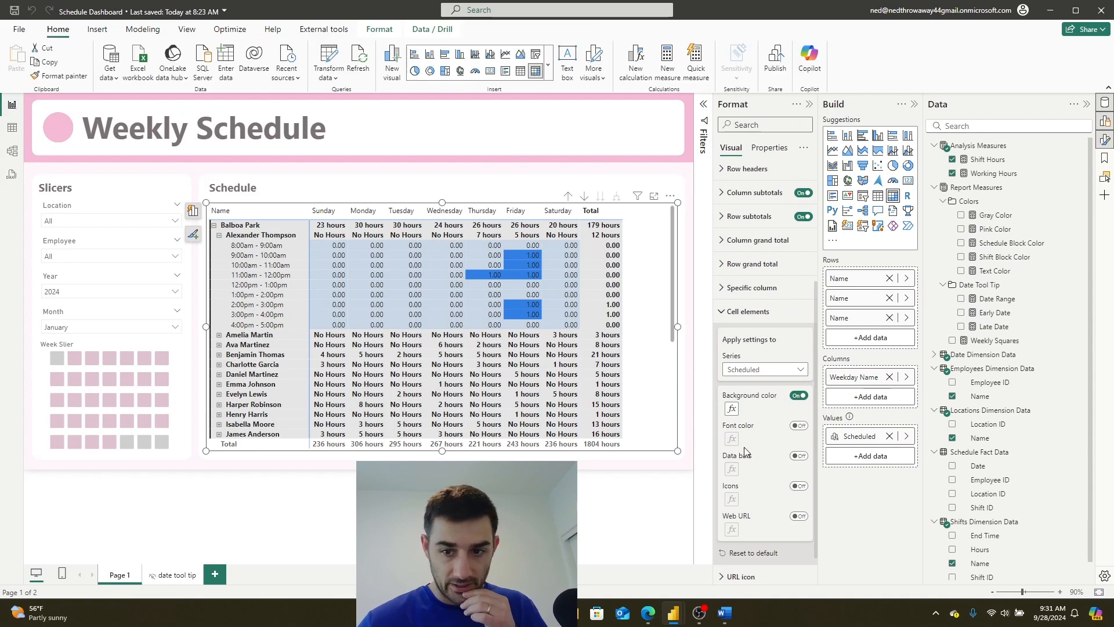
{"action": "left_click", "coordinate": [731, 409]}
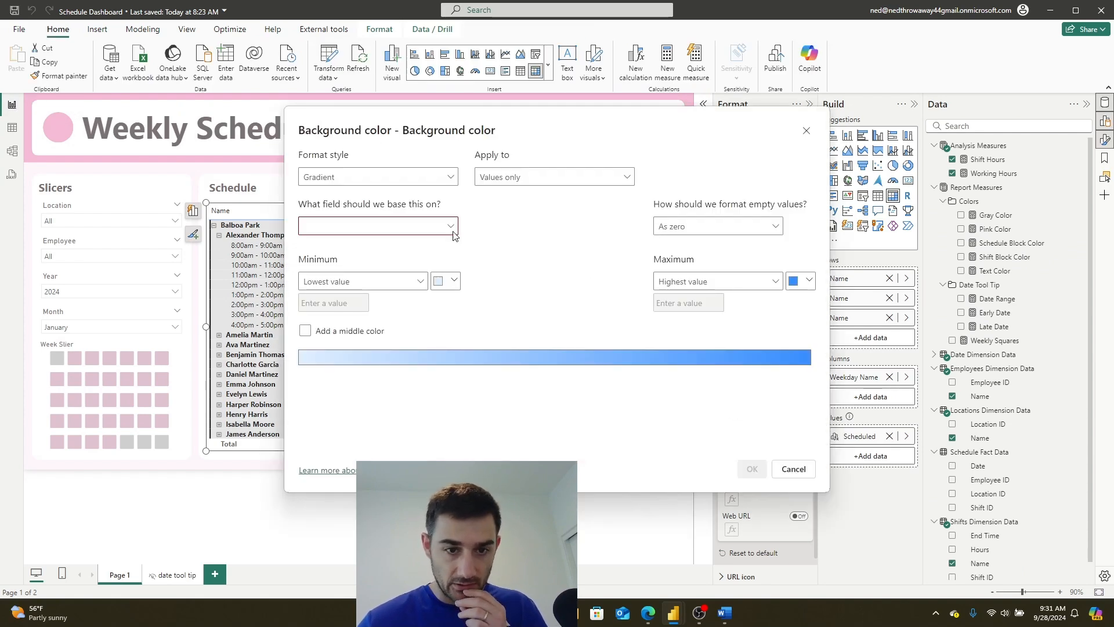
{"action": "left_click", "coordinate": [418, 177]}
{"action": "left_click", "coordinate": [361, 218]}
{"action": "left_click", "coordinate": [371, 225]}
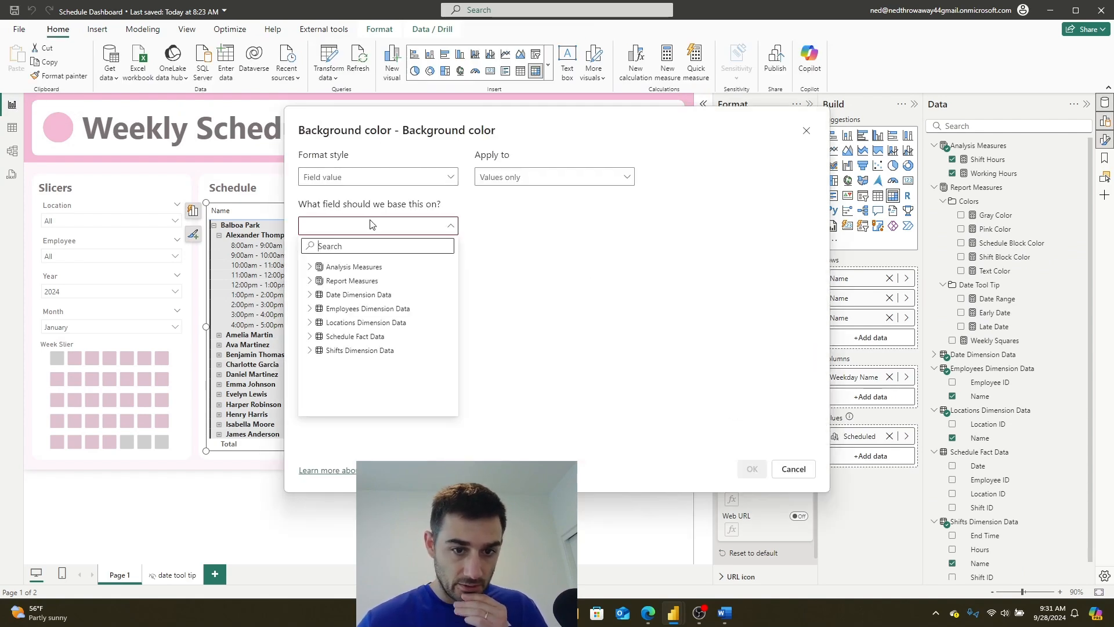
{"action": "left_click", "coordinate": [310, 280]}
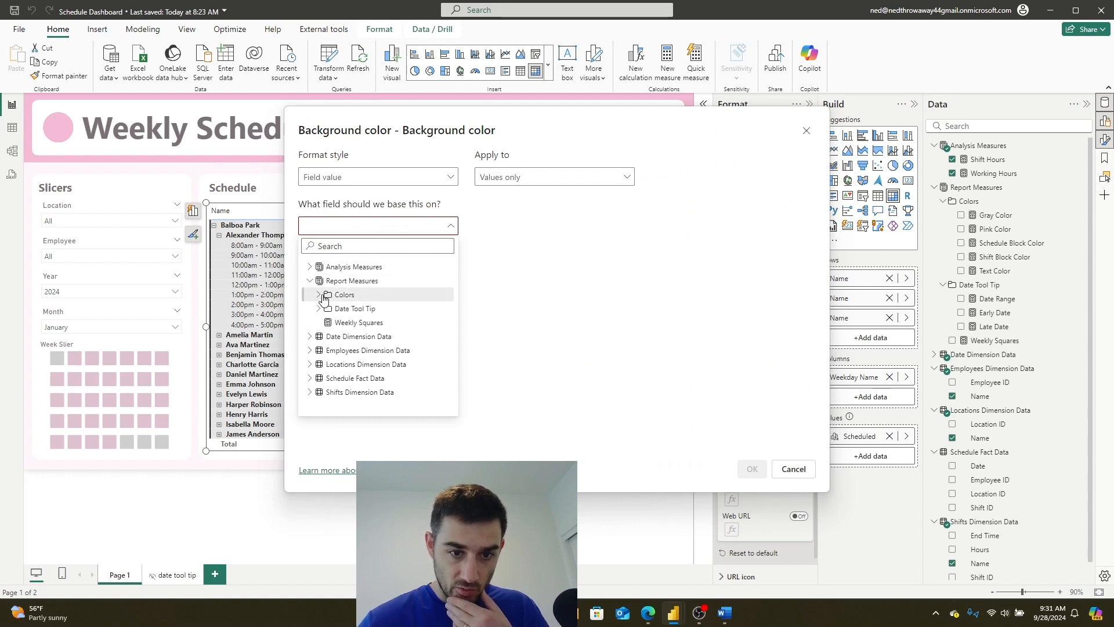
{"action": "left_click", "coordinate": [318, 294]}
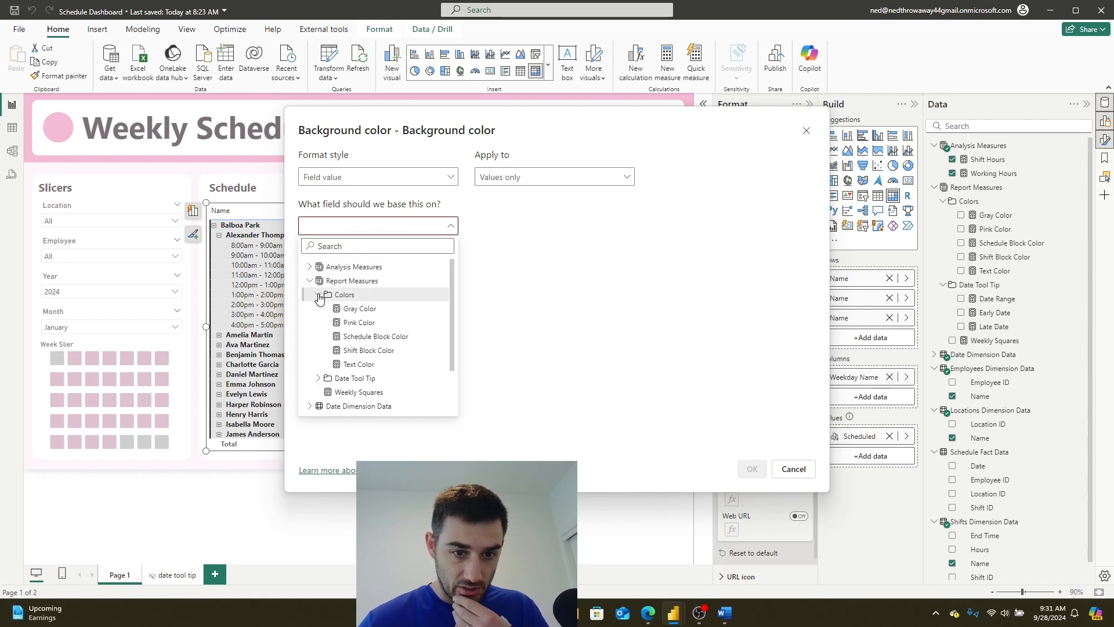
{"action": "left_click", "coordinate": [378, 337]}
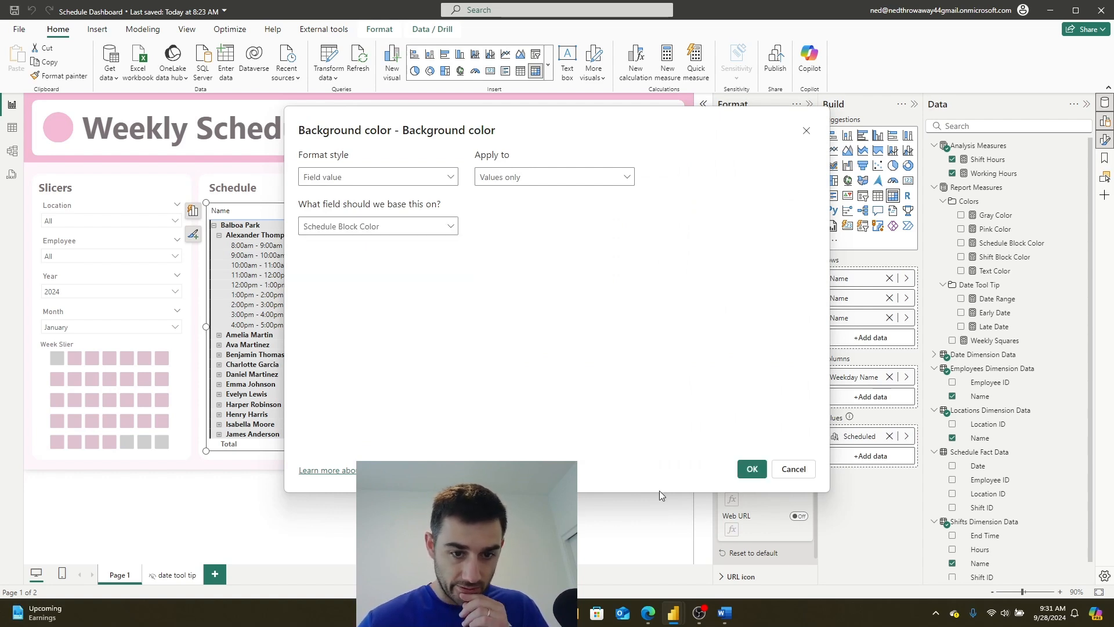
{"action": "left_click", "coordinate": [747, 468]}
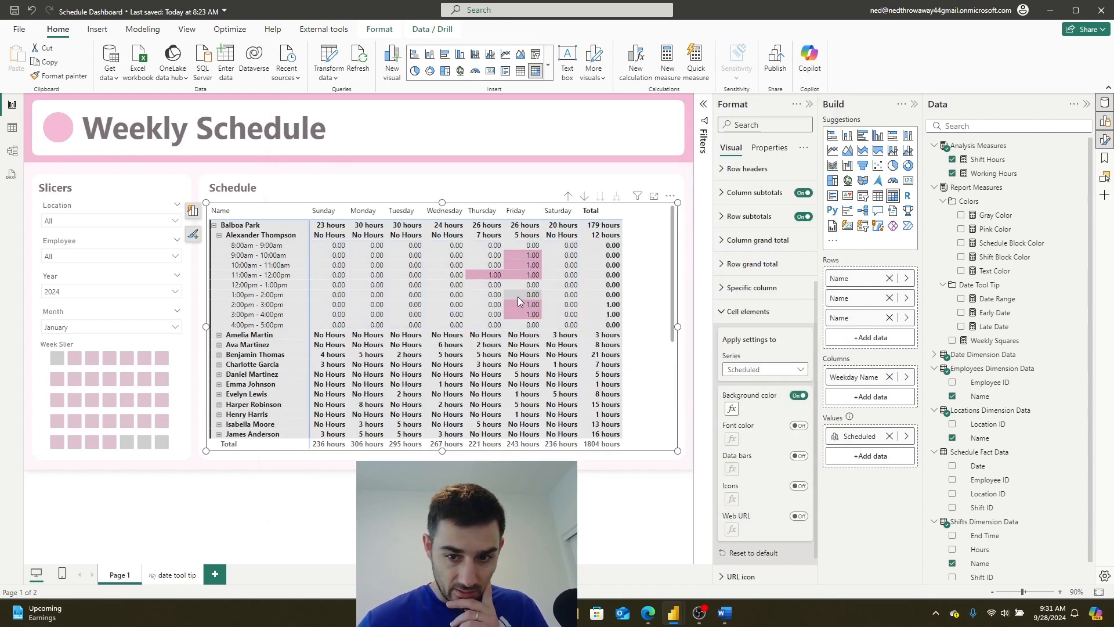
{"action": "left_click", "coordinate": [652, 497]}
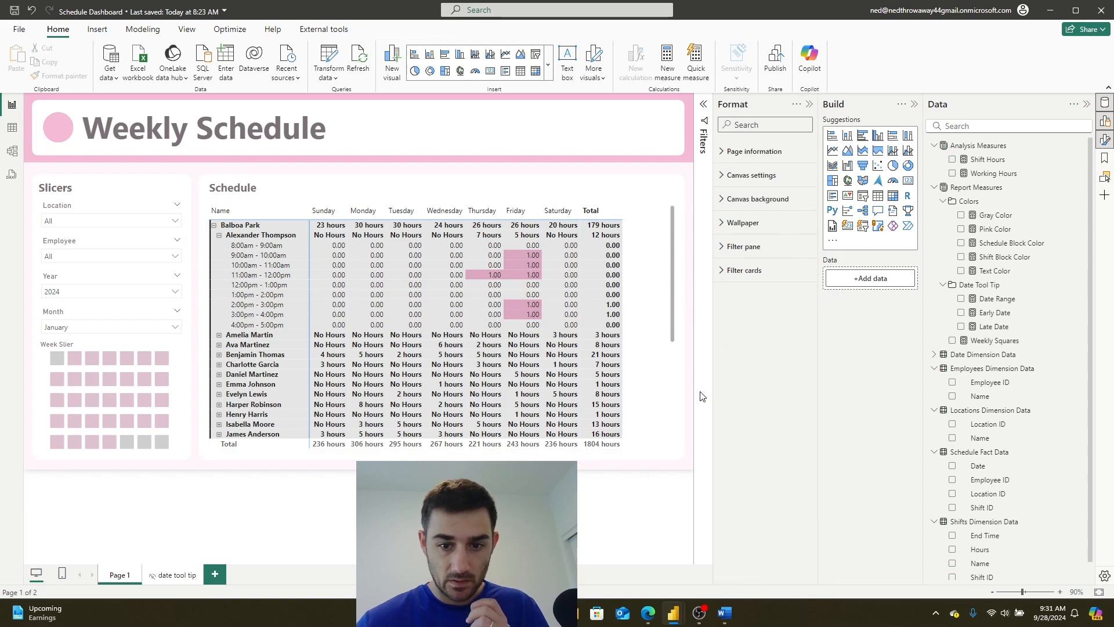
Turn on conditional font color for the matrix's Scheduled series and open its formatting rules.
{"action": "left_click", "coordinate": [648, 408]}
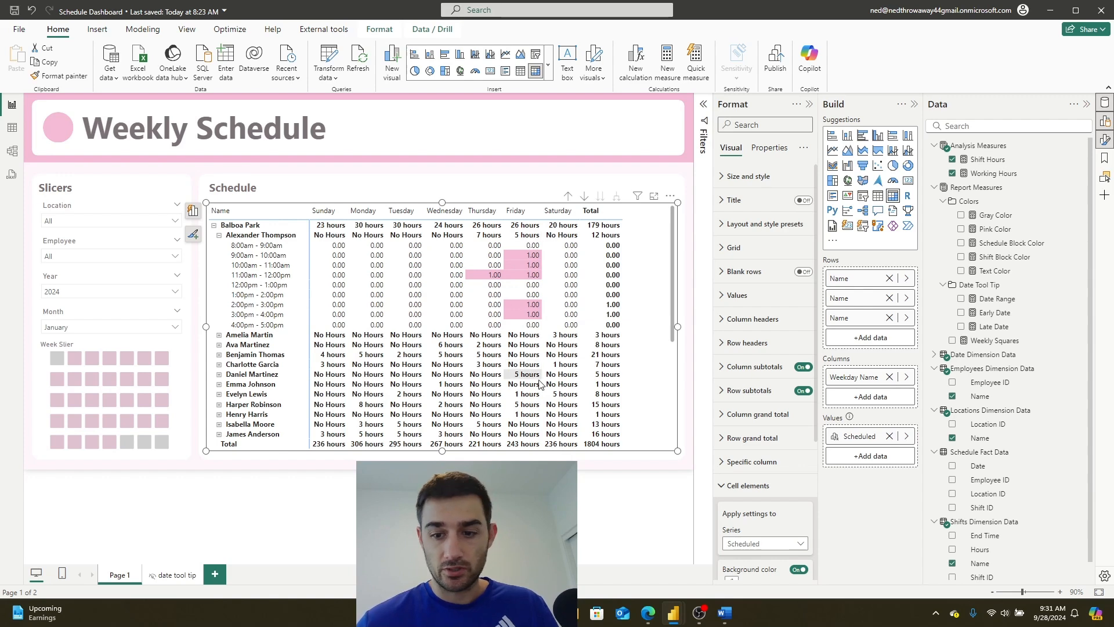
{"action": "scroll", "coordinate": [788, 473], "scroll_direction": "down", "scroll_amount": 3}
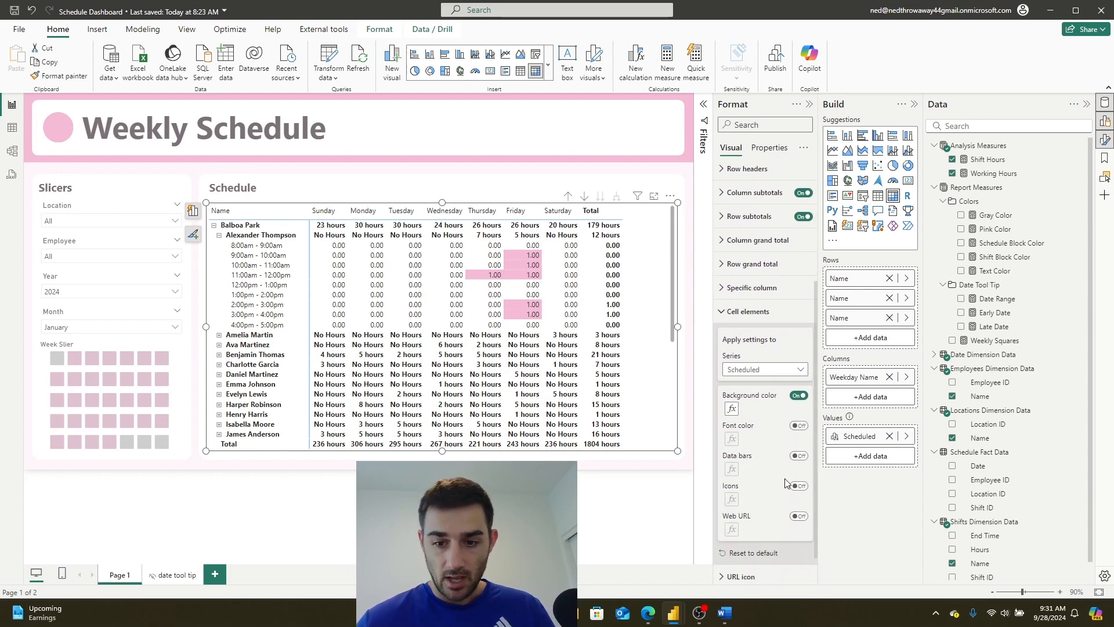
{"action": "left_click", "coordinate": [798, 425]}
{"action": "left_click", "coordinate": [732, 439]}
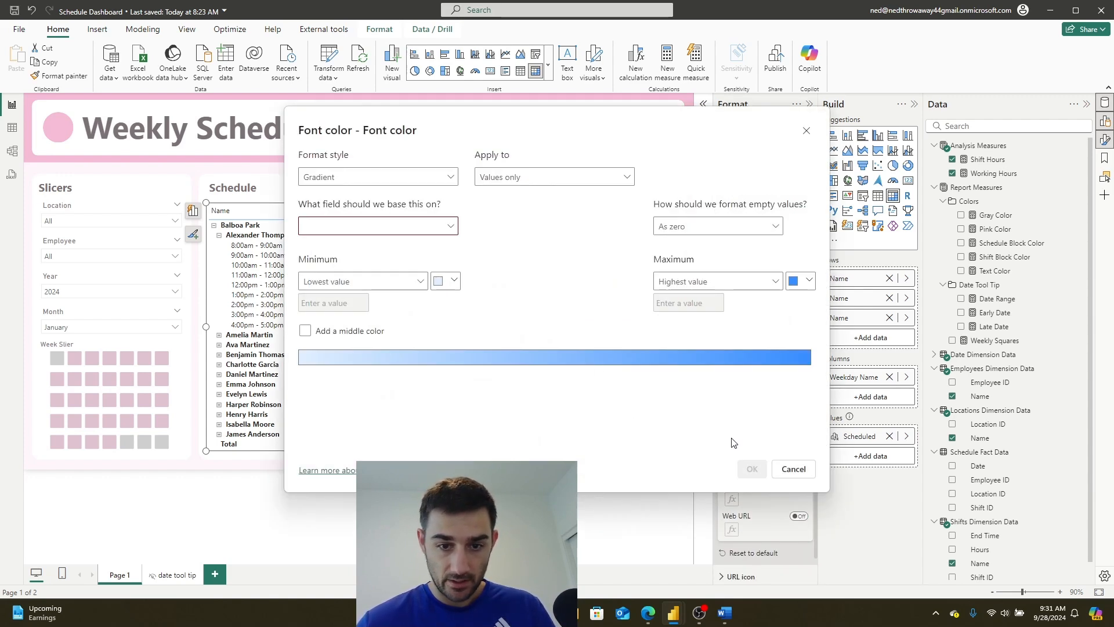
Set the font color's format style to Field value, based on the Schedule Block Color measure, and apply it to the matrix values.
{"action": "left_click", "coordinate": [409, 183]}
{"action": "left_click", "coordinate": [377, 231]}
{"action": "left_click", "coordinate": [390, 229]}
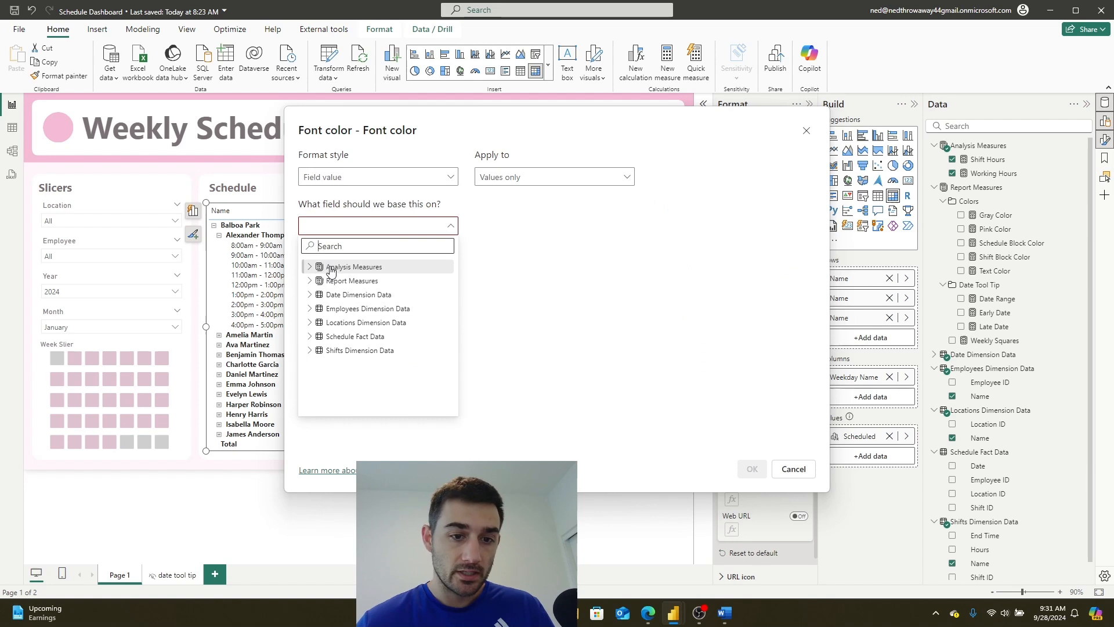
{"action": "left_click", "coordinate": [309, 281]}
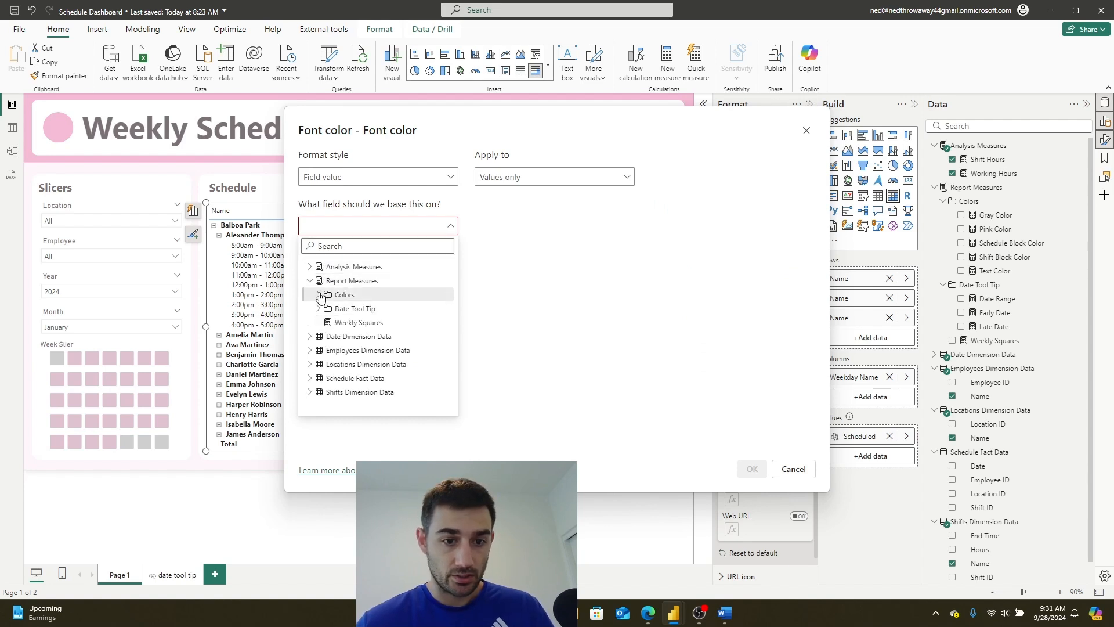
{"action": "left_click", "coordinate": [319, 295]}
{"action": "left_click", "coordinate": [355, 323]}
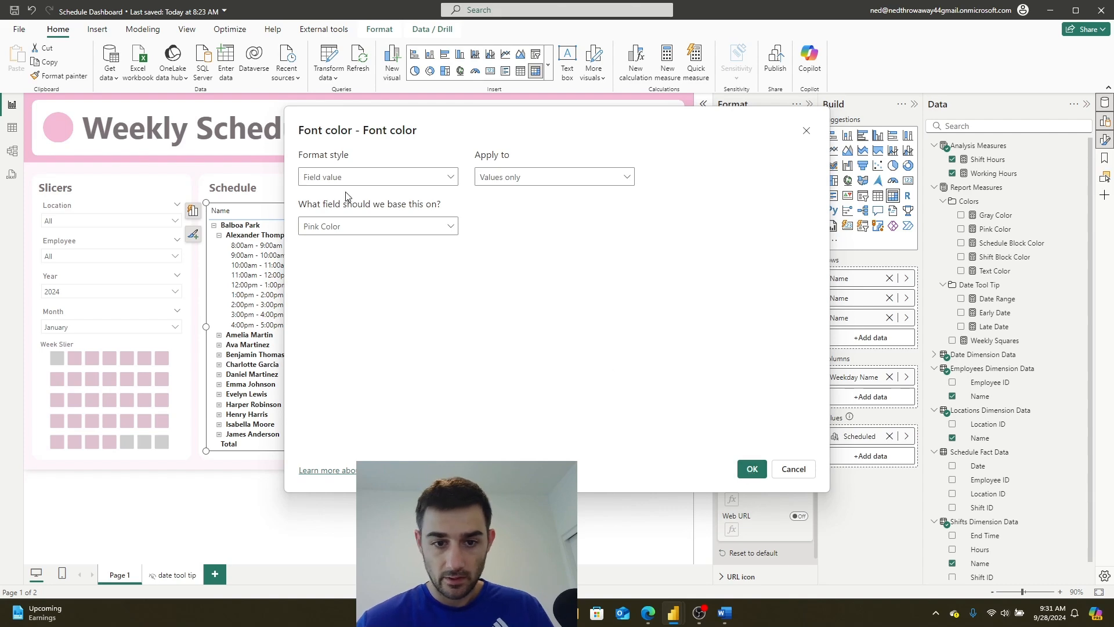
{"action": "left_click", "coordinate": [369, 229]}
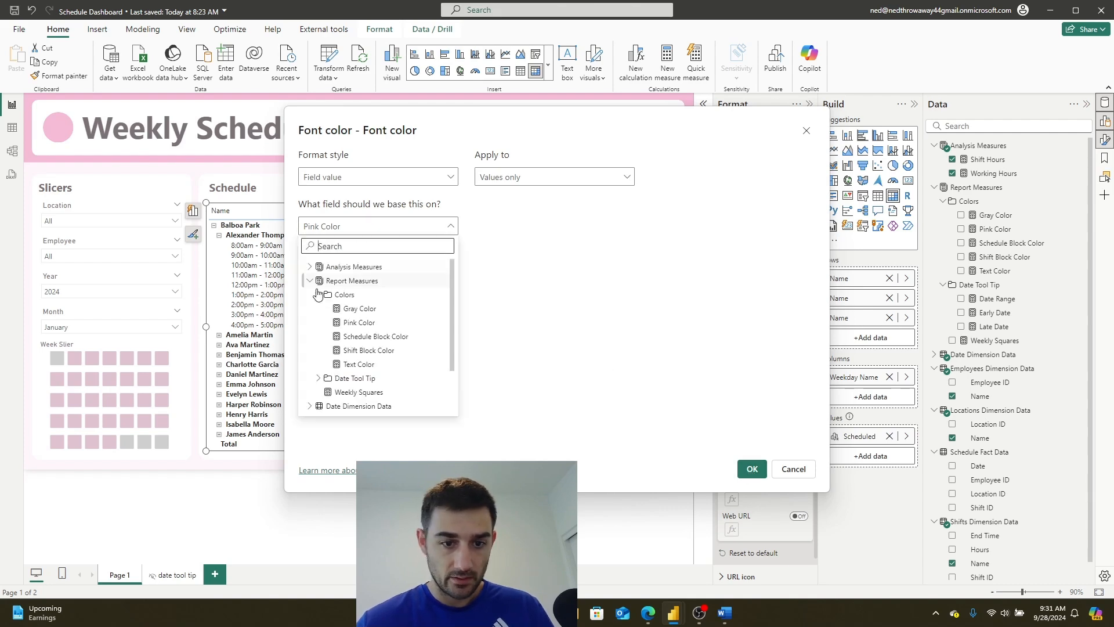
{"action": "left_click", "coordinate": [383, 337]}
{"action": "left_click", "coordinate": [751, 468]}
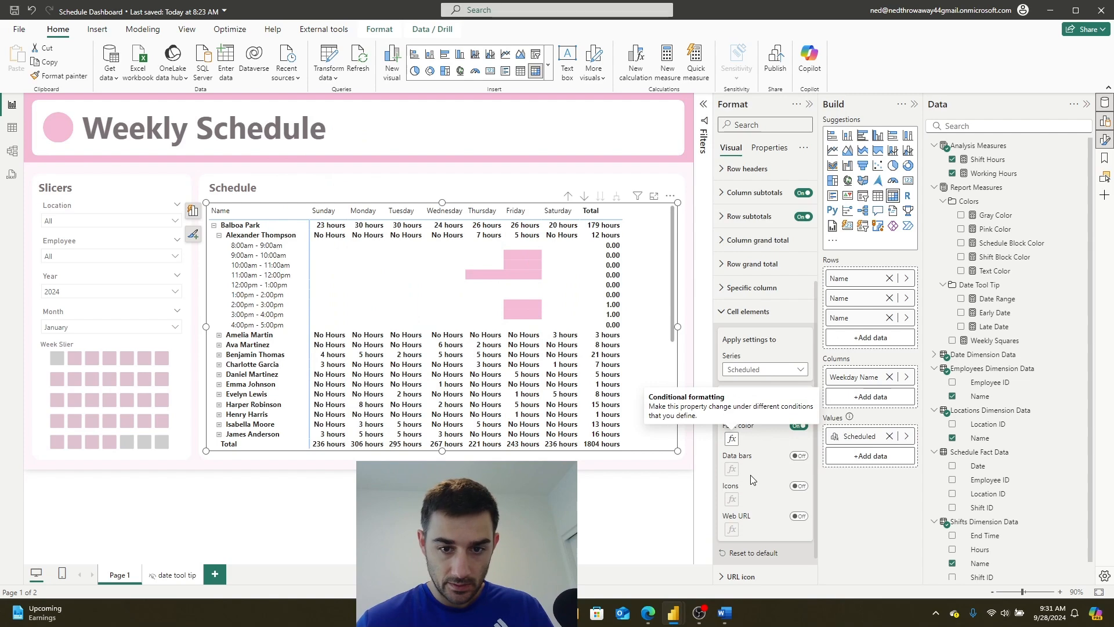
{"action": "left_click", "coordinate": [514, 503]}
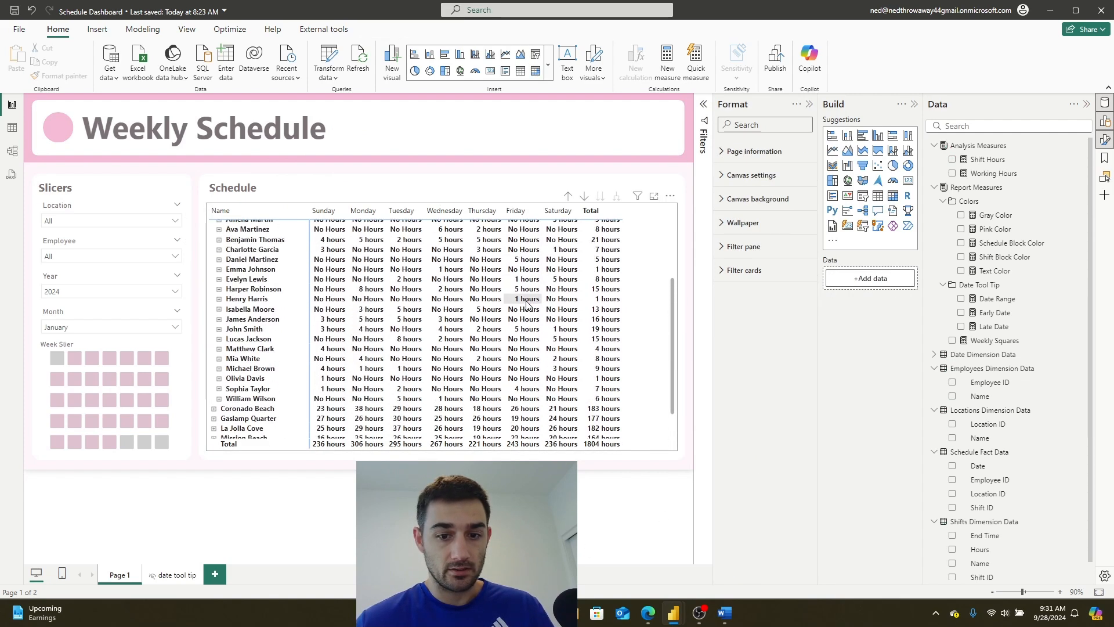
Turn on the horizontal and vertical gridlines of the schedule matrix and expand the horizontal gridline settings.
{"action": "left_click", "coordinate": [788, 127]}
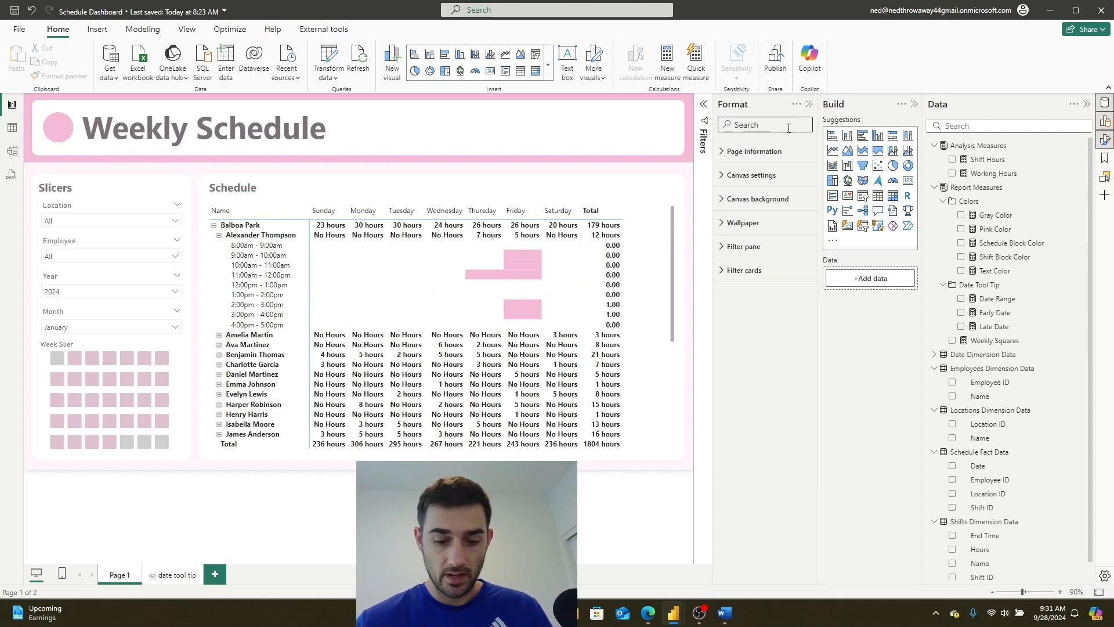
{"action": "left_click", "coordinate": [655, 283]}
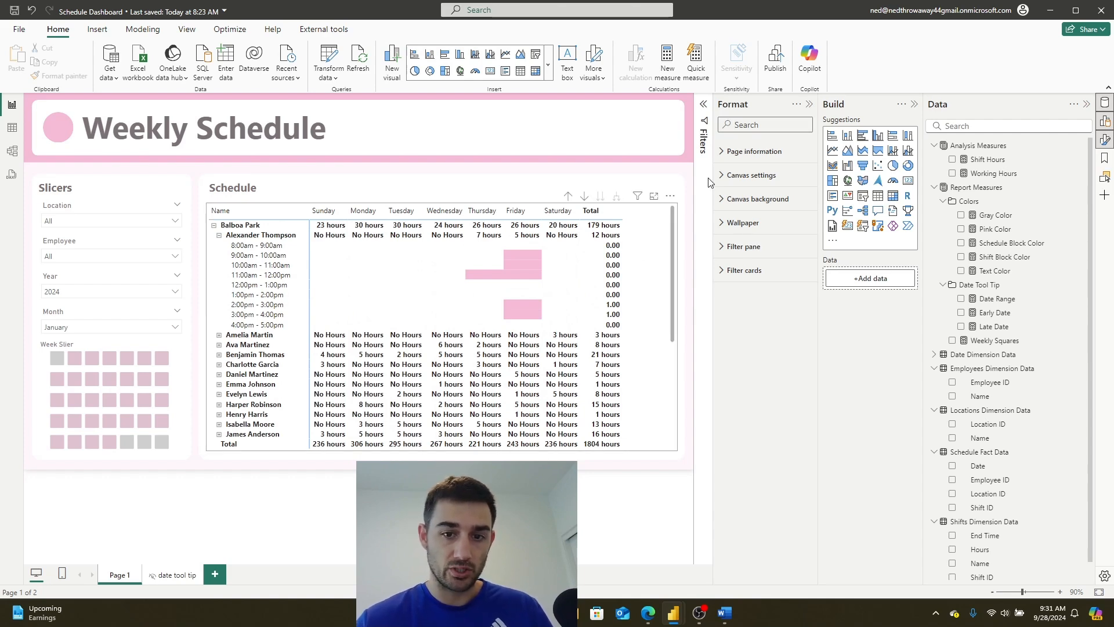
{"action": "left_click", "coordinate": [782, 129]}
{"action": "type", "text": "grid"}
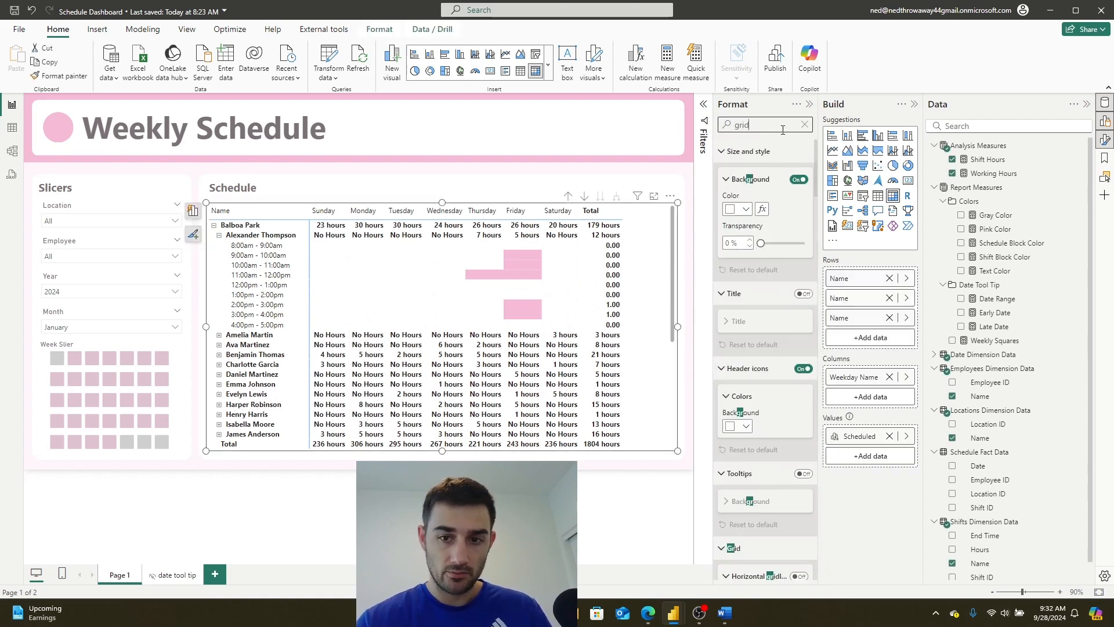
{"action": "left_click", "coordinate": [795, 269]}
{"action": "left_click", "coordinate": [802, 189]}
{"action": "left_click", "coordinate": [800, 180]}
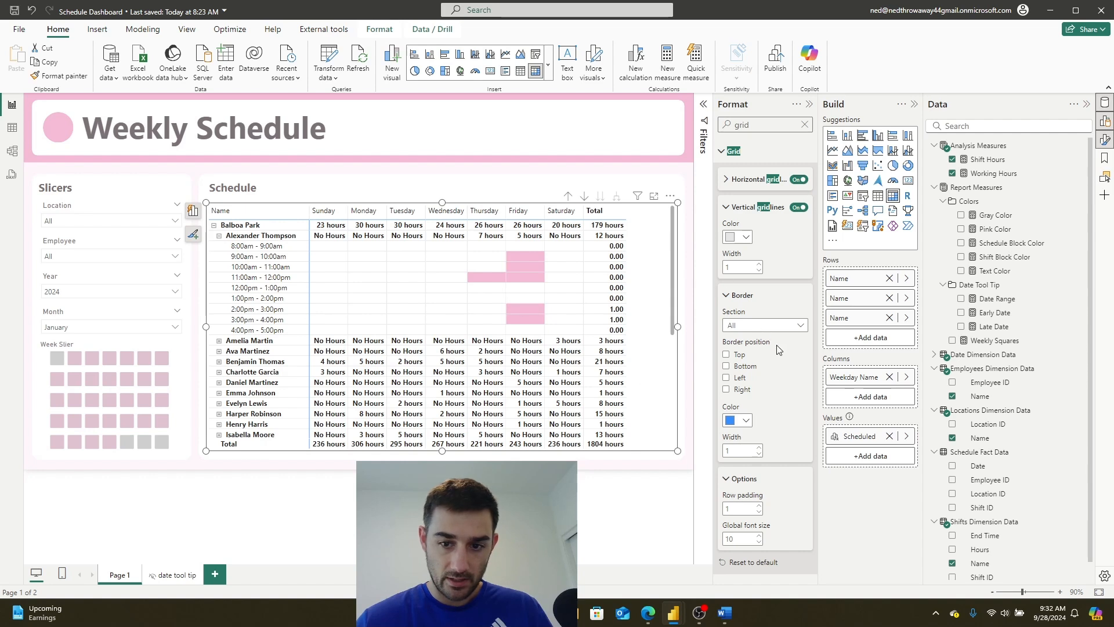
{"action": "left_click", "coordinate": [727, 181]}
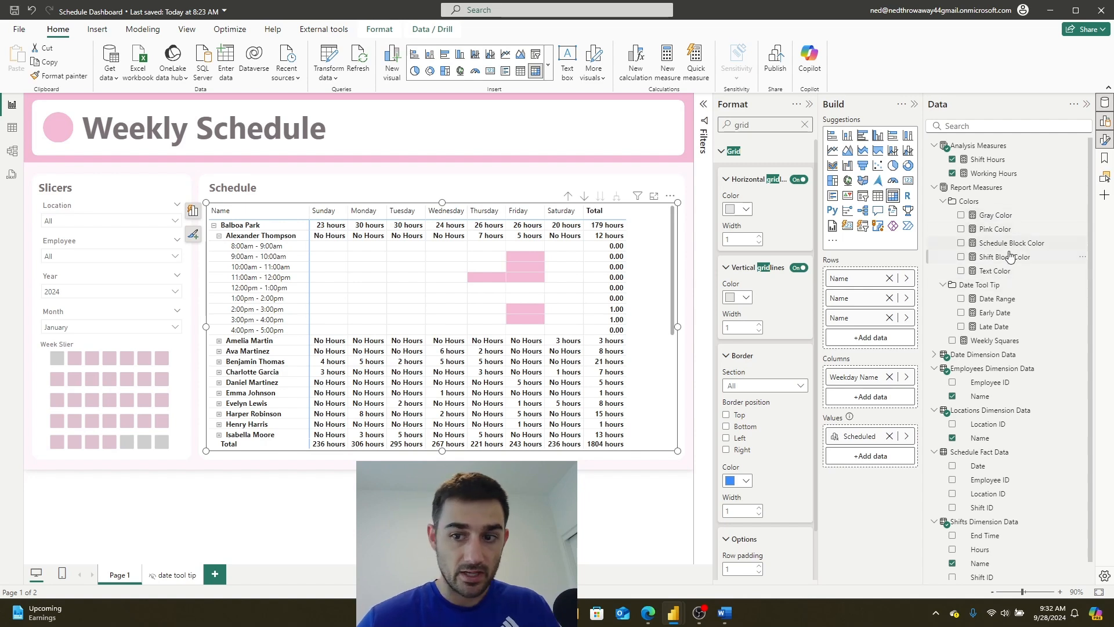
Copy the hex code #7D7277 from the Text Color measure and use it as the matrix grid's border color.
{"action": "left_click", "coordinate": [995, 271]}
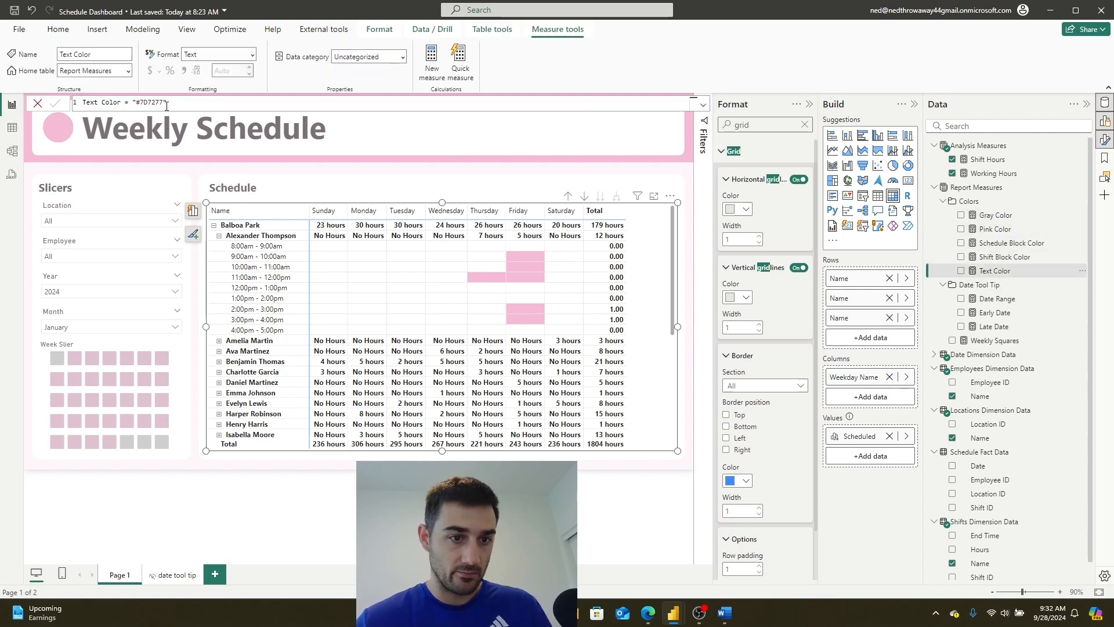
{"action": "left_click_drag", "start_coordinate": [163, 103], "coordinate": [135, 103]}
{"action": "key", "text": "ctrl+c"}
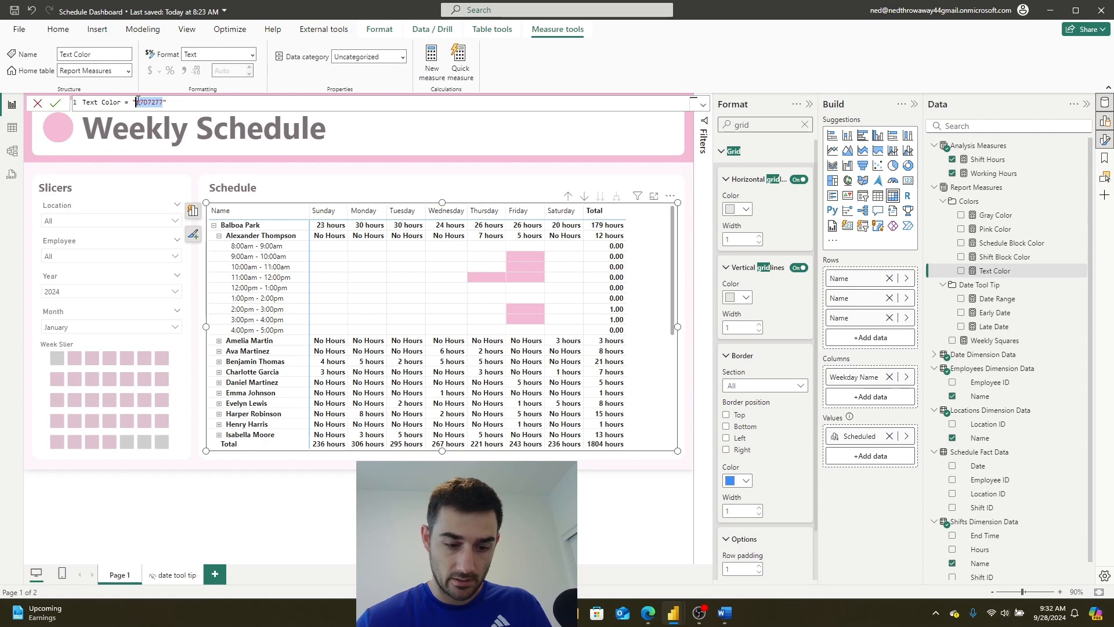
{"action": "left_click", "coordinate": [745, 480]}
{"action": "left_click", "coordinate": [758, 456]}
{"action": "triple_click", "coordinate": [778, 448]}
{"action": "key", "text": "ctrl+v"}
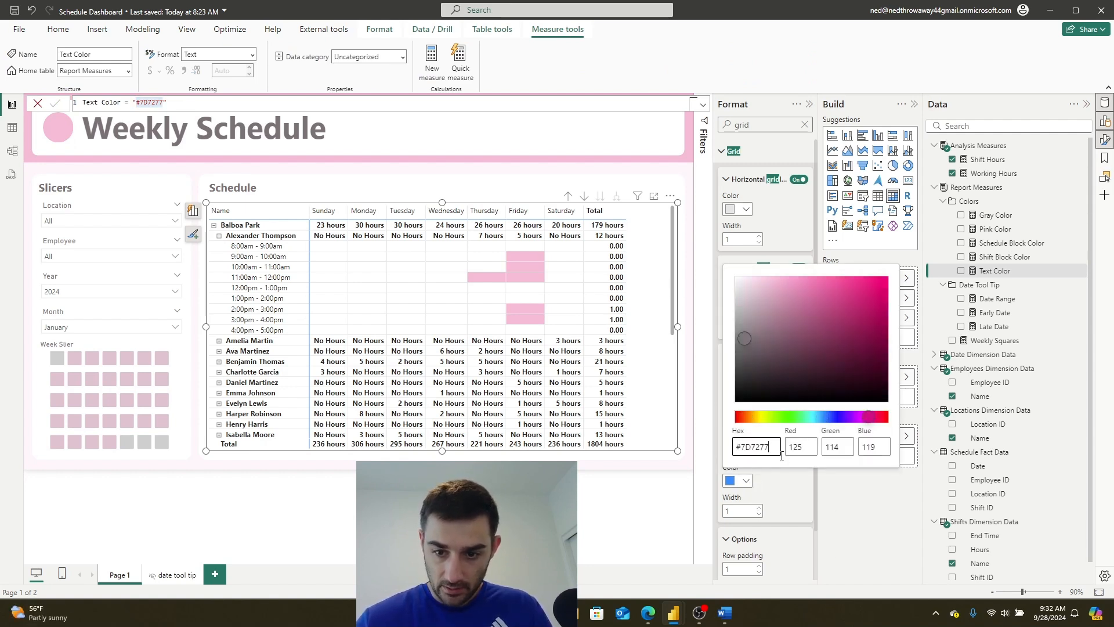
{"action": "left_click", "coordinate": [776, 484]}
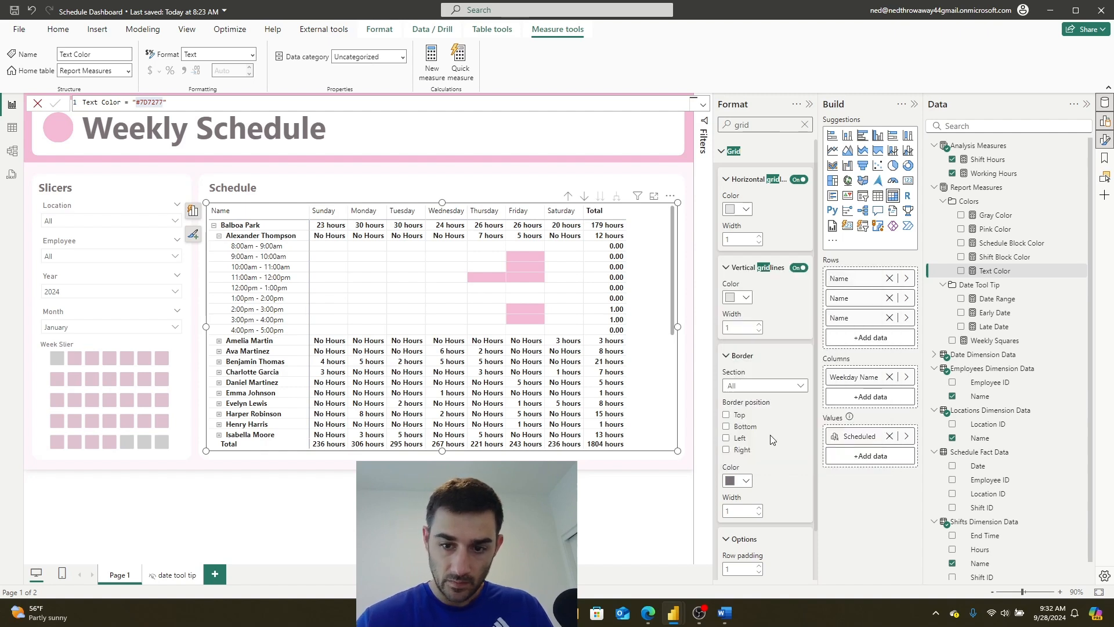
Try #7D7277 on the vertical gridlines, and settle on the very light custom color #F6EEF1.
{"action": "left_click", "coordinate": [746, 297]}
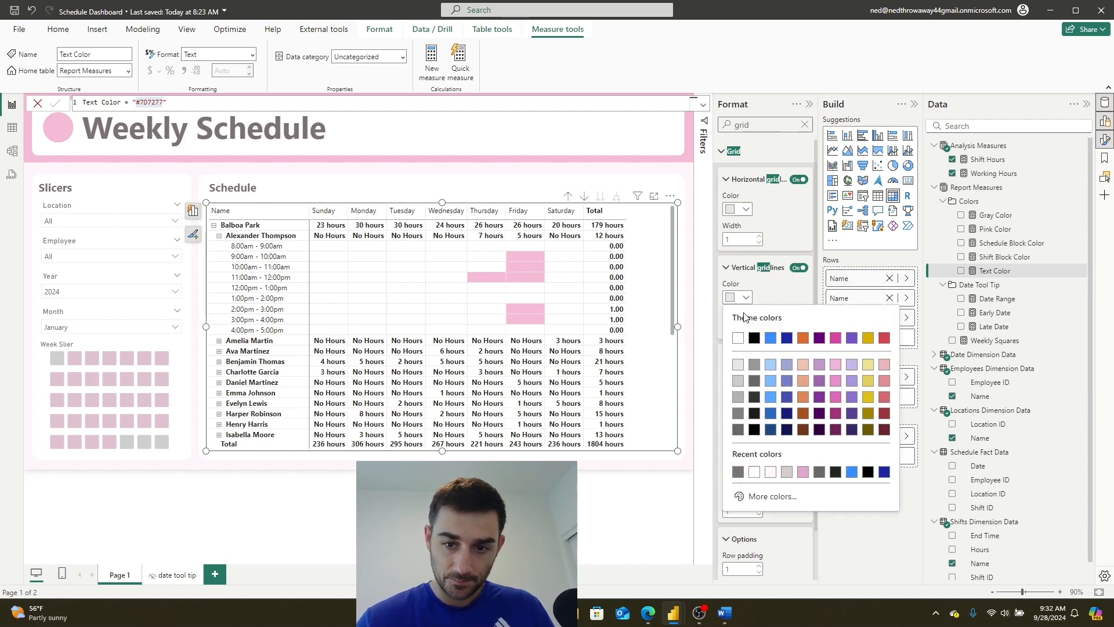
{"action": "left_click", "coordinate": [764, 503]}
{"action": "key", "text": "ctrl+v"}
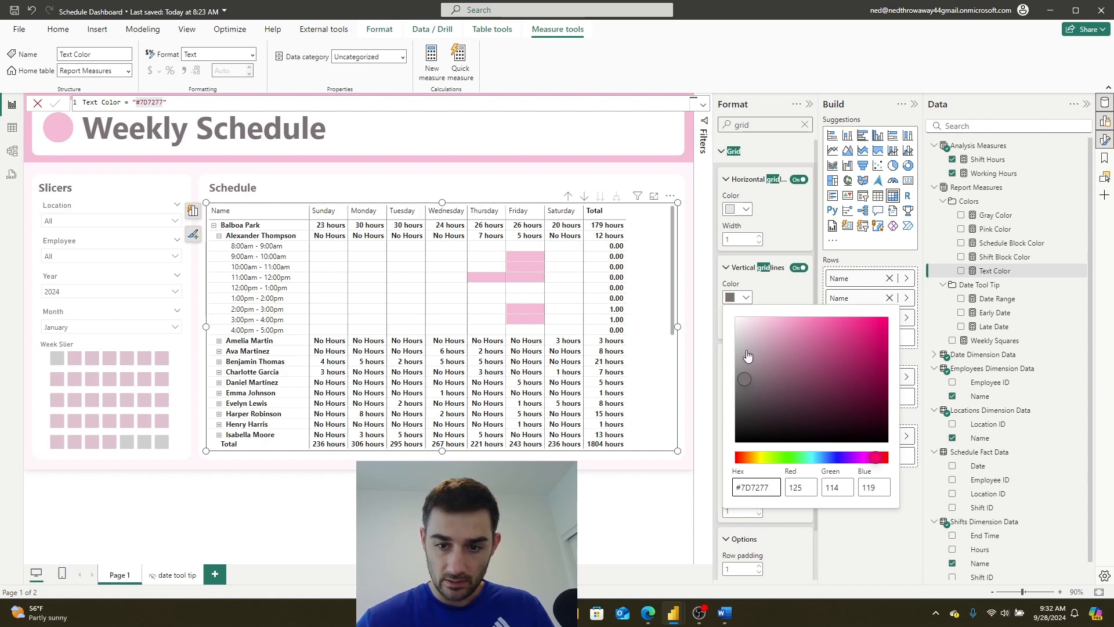
{"action": "left_click_drag", "start_coordinate": [738, 333], "coordinate": [737, 320]}
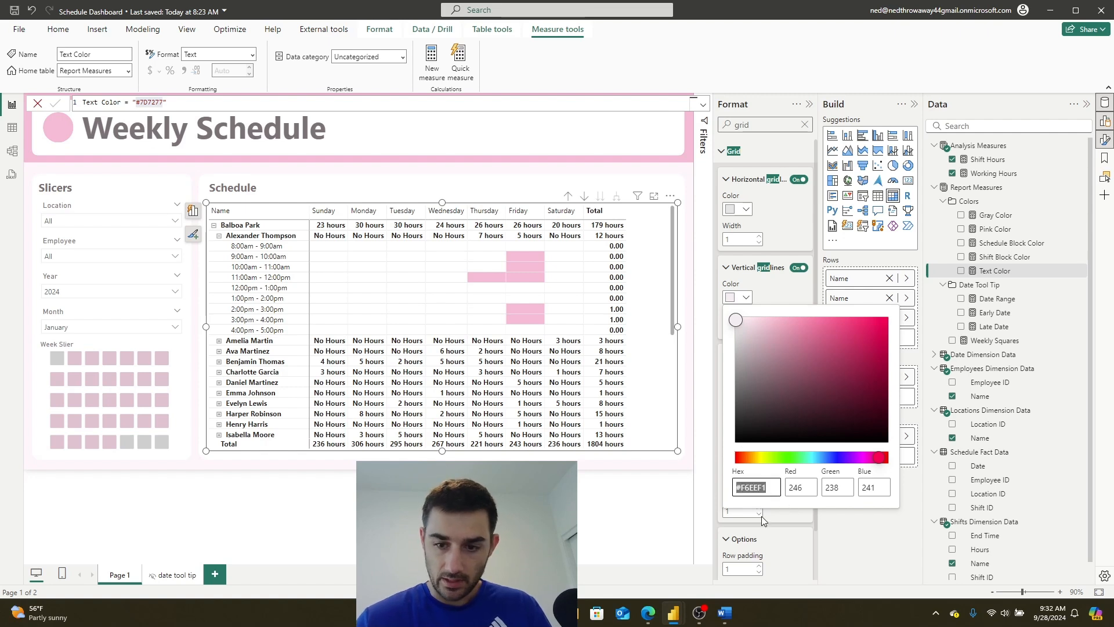
{"action": "left_click", "coordinate": [813, 525]}
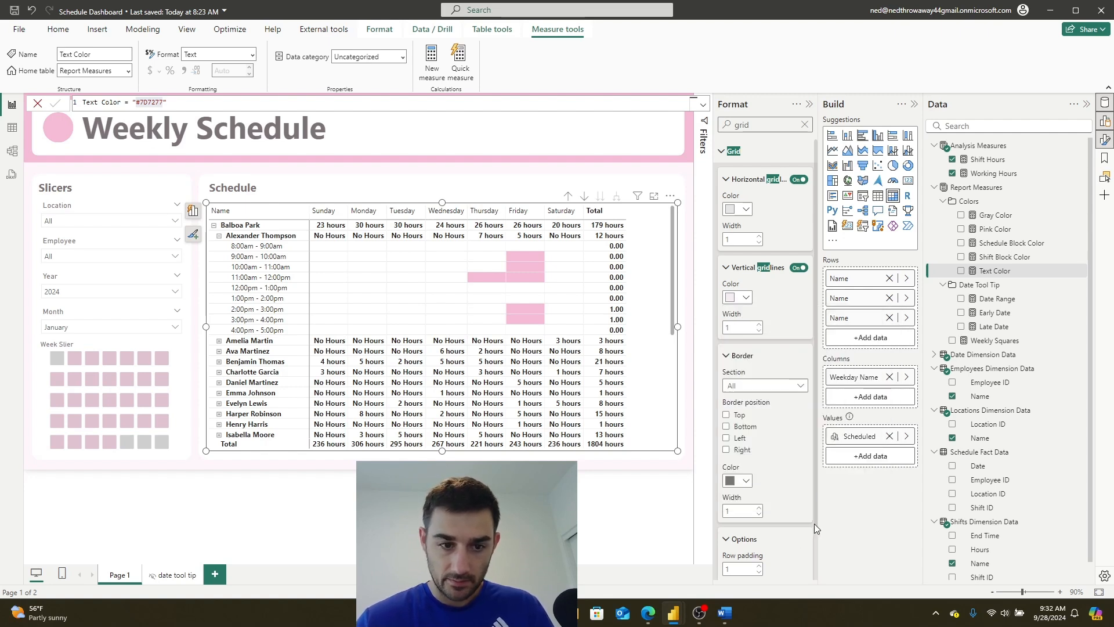
Set the horizontal gridlines' color to #F6EEF1.
{"action": "left_click", "coordinate": [745, 209]}
{"action": "left_click", "coordinate": [771, 408]}
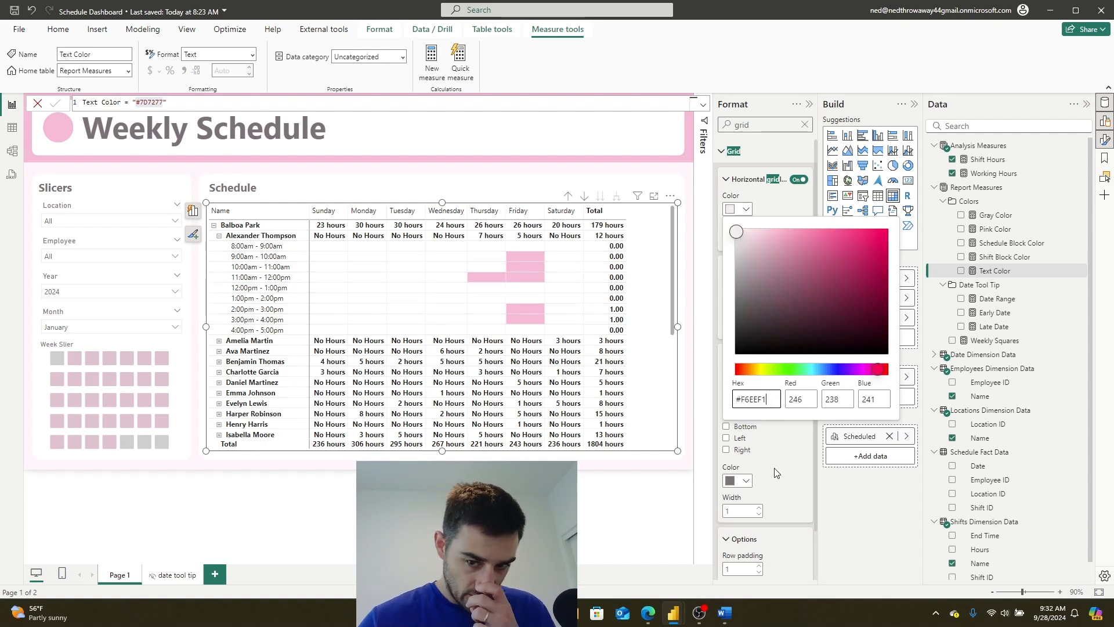
{"action": "left_click", "coordinate": [792, 473]}
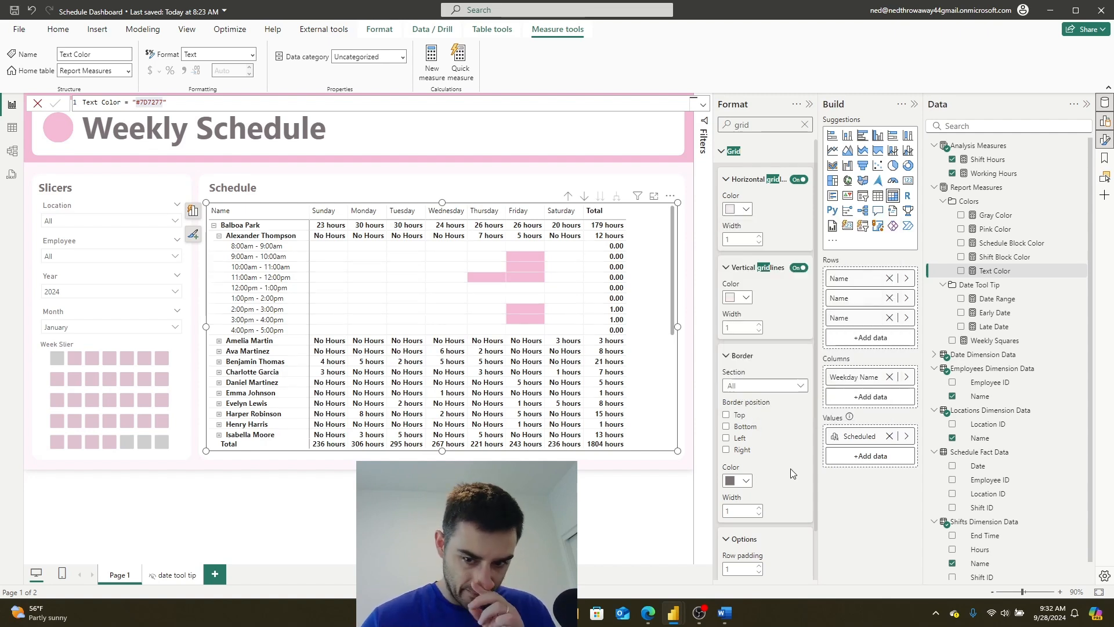
Collapse the matrix to the location level and clear the display name of the first row field.
{"action": "left_click", "coordinate": [220, 236]}
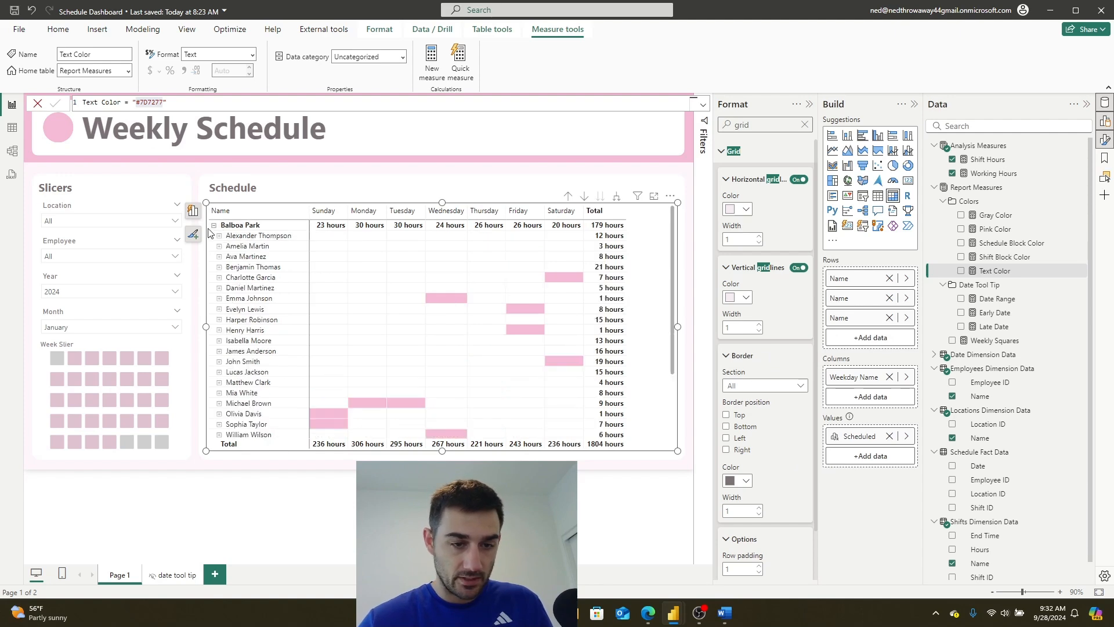
{"action": "left_click", "coordinate": [214, 226]}
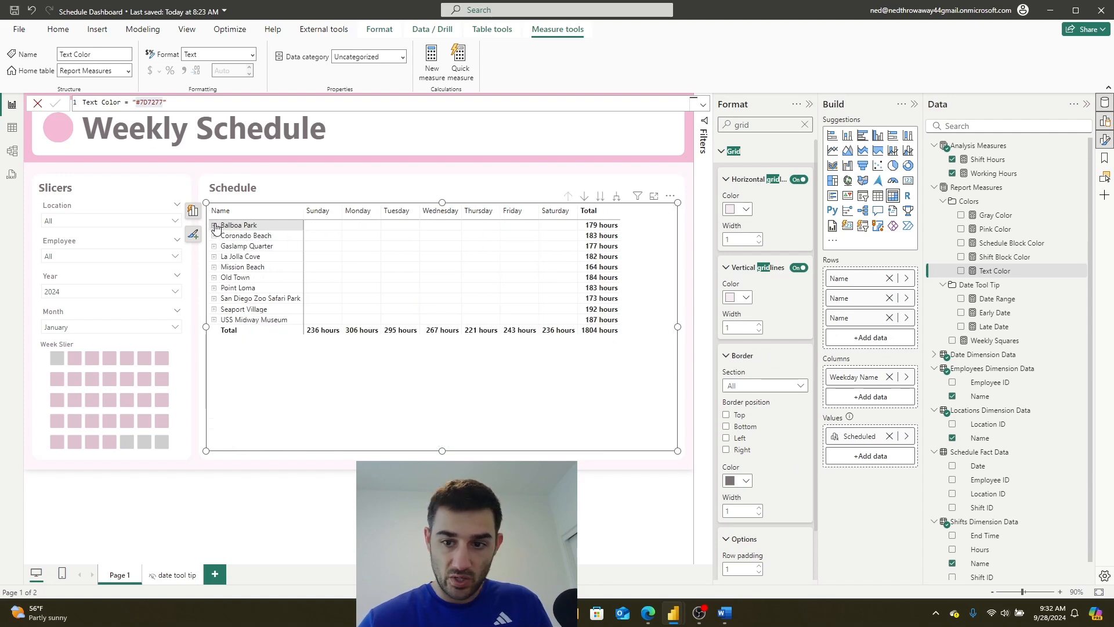
{"action": "left_click", "coordinate": [215, 226]}
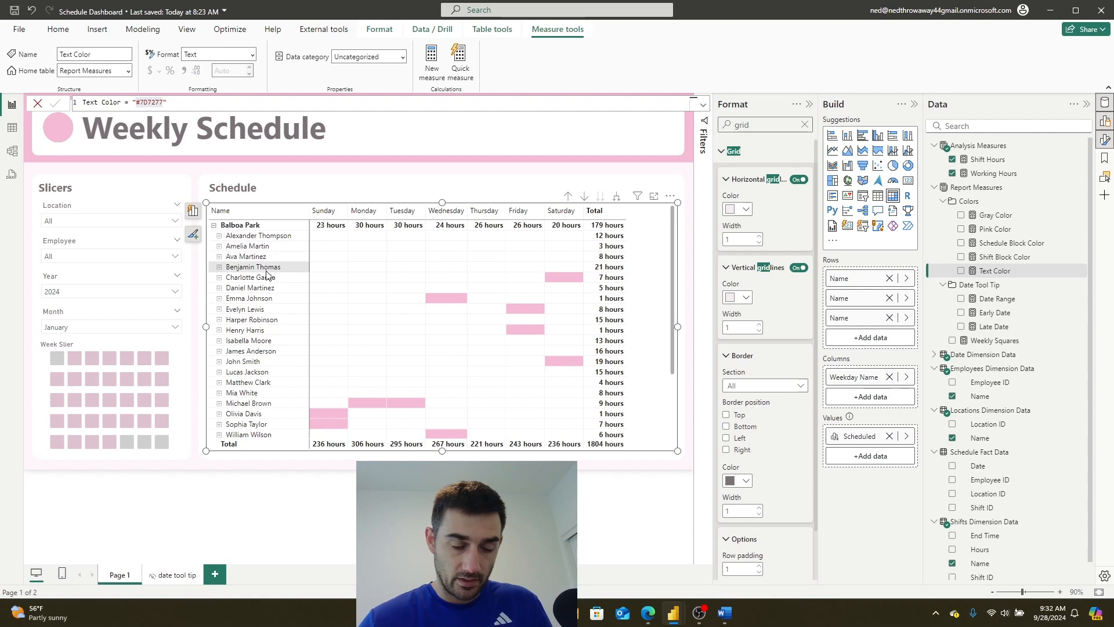
{"action": "left_click", "coordinate": [214, 229]}
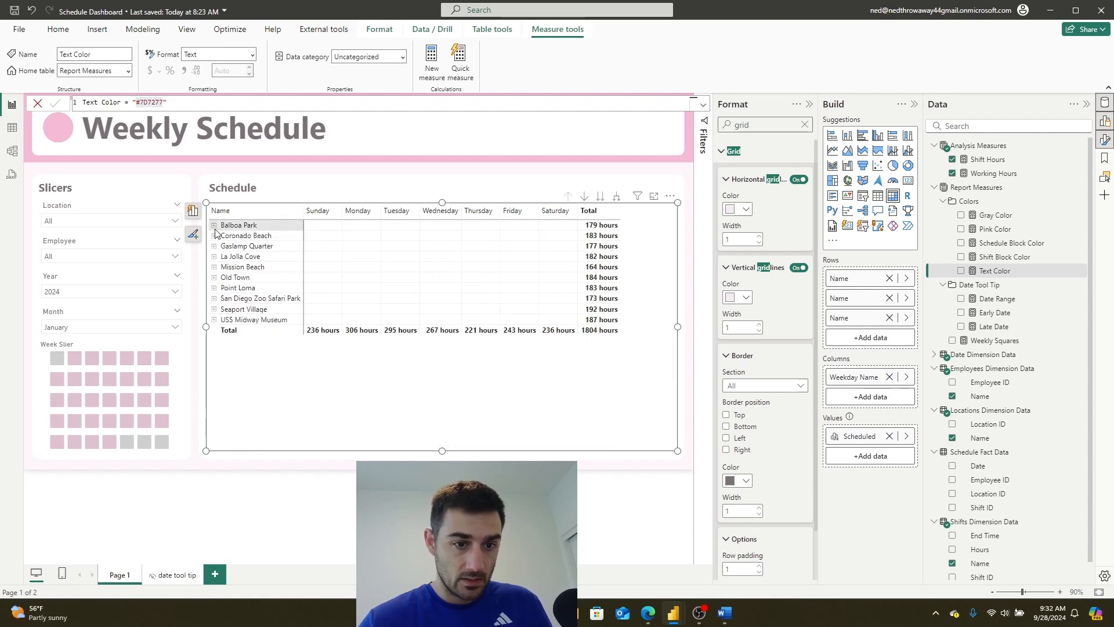
{"action": "double_click", "coordinate": [847, 278]}
{"action": "key", "text": "BackSpace"}
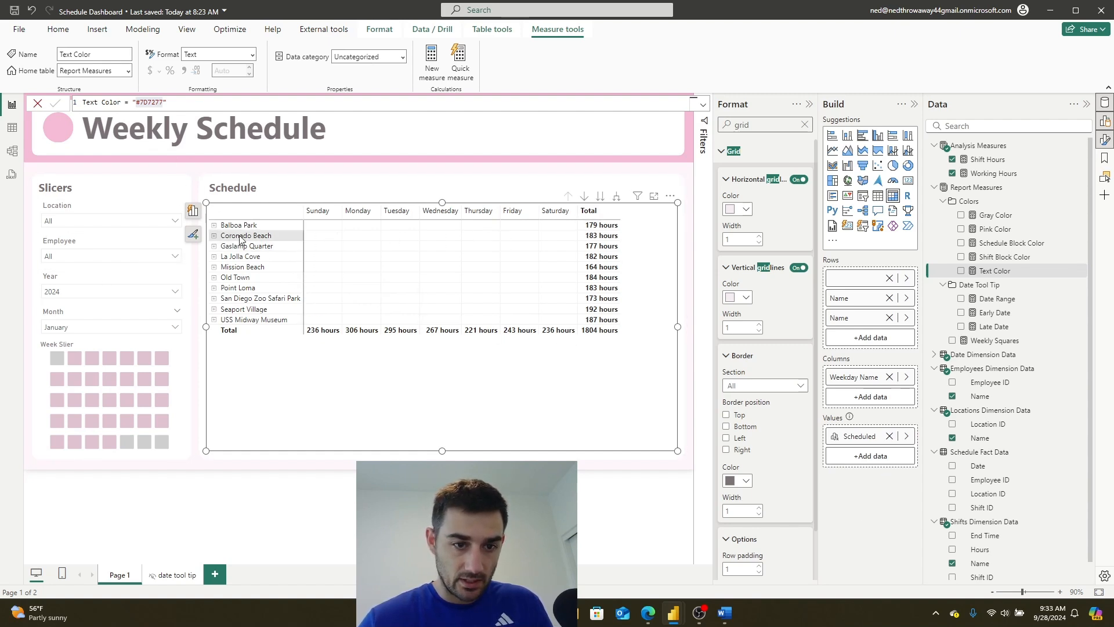
Expand and collapse Balboa Park repeatedly to compare its weekday hour values in both states.
{"action": "left_click", "coordinate": [215, 226]}
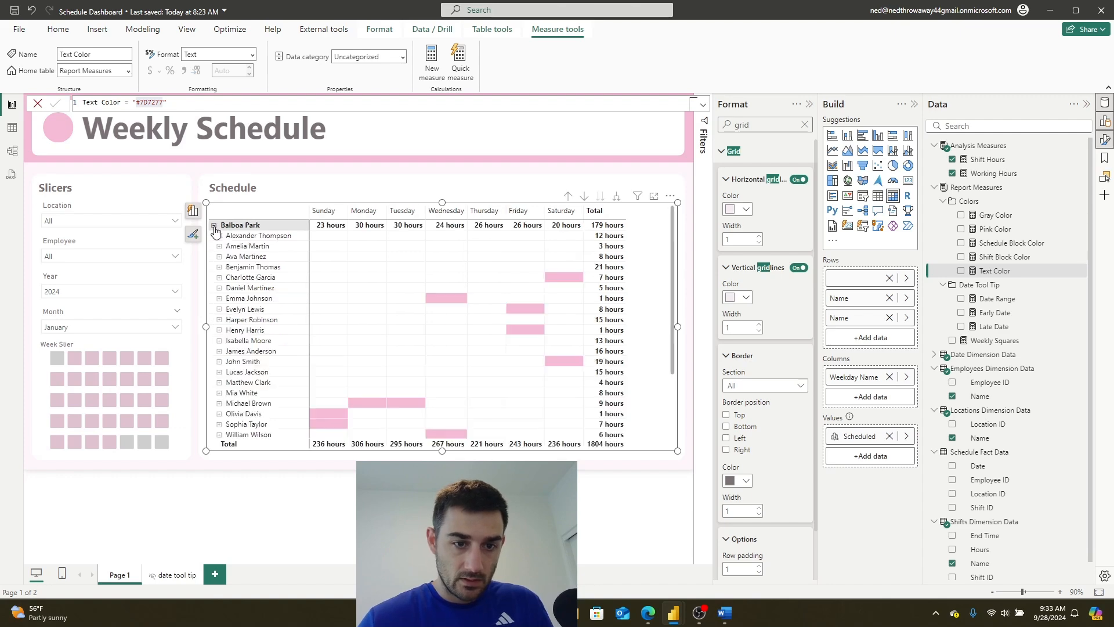
{"action": "left_click", "coordinate": [214, 225]}
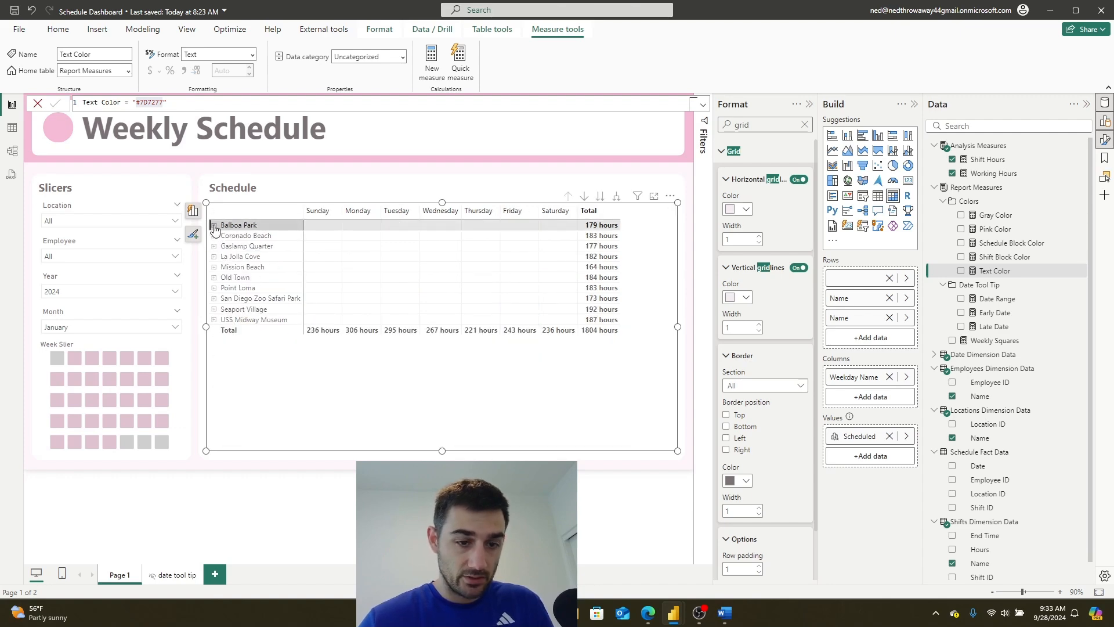
{"action": "left_click", "coordinate": [214, 226]}
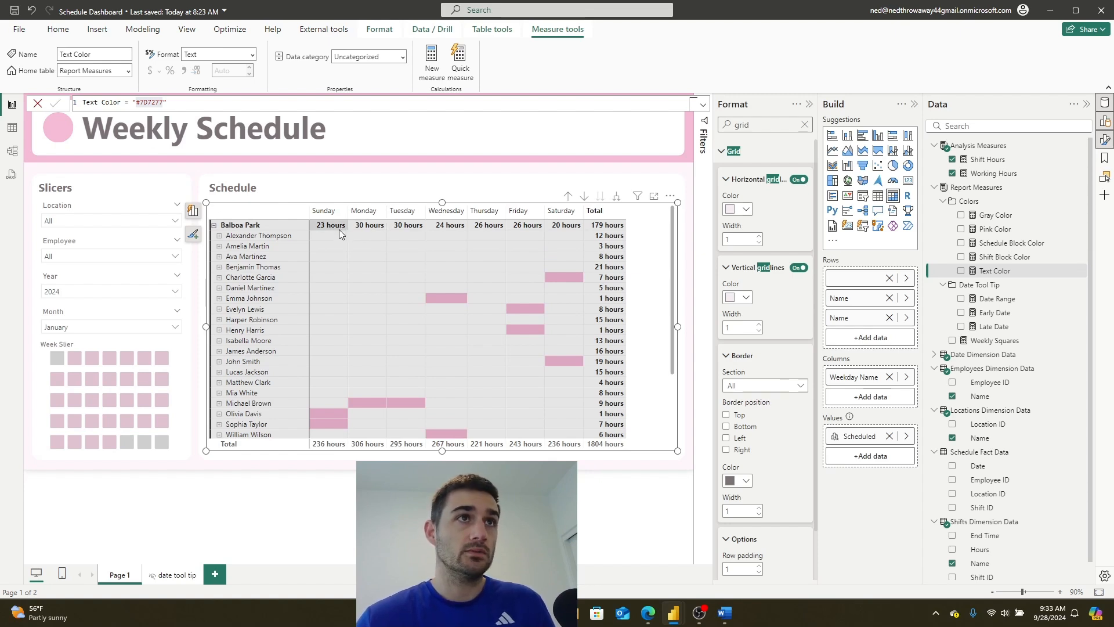
{"action": "left_click", "coordinate": [214, 226]}
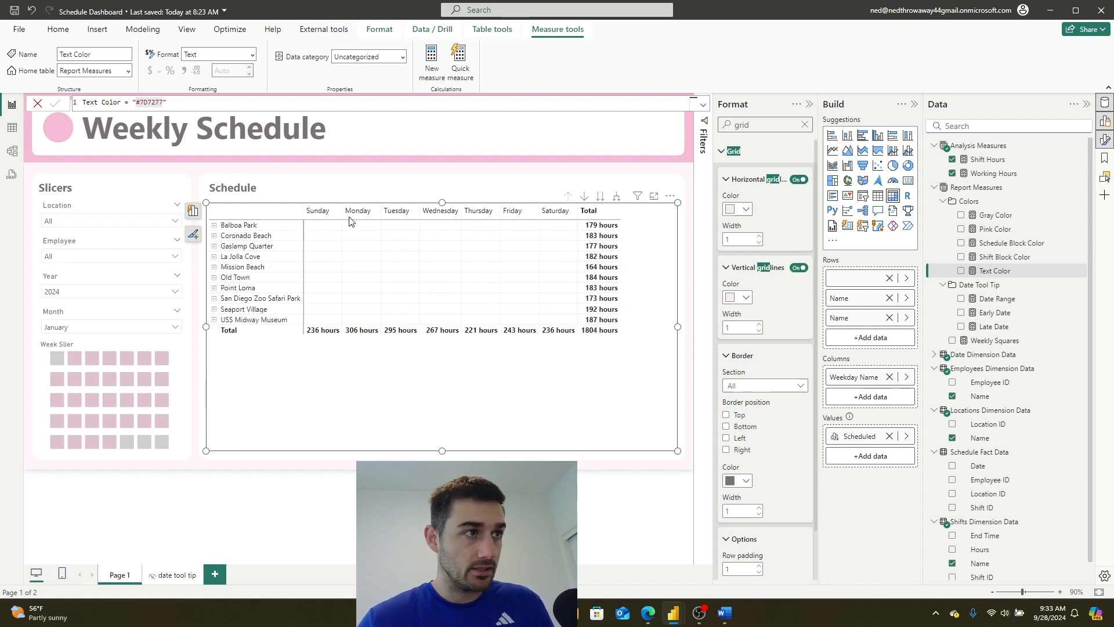
{"action": "left_click", "coordinate": [214, 226]}
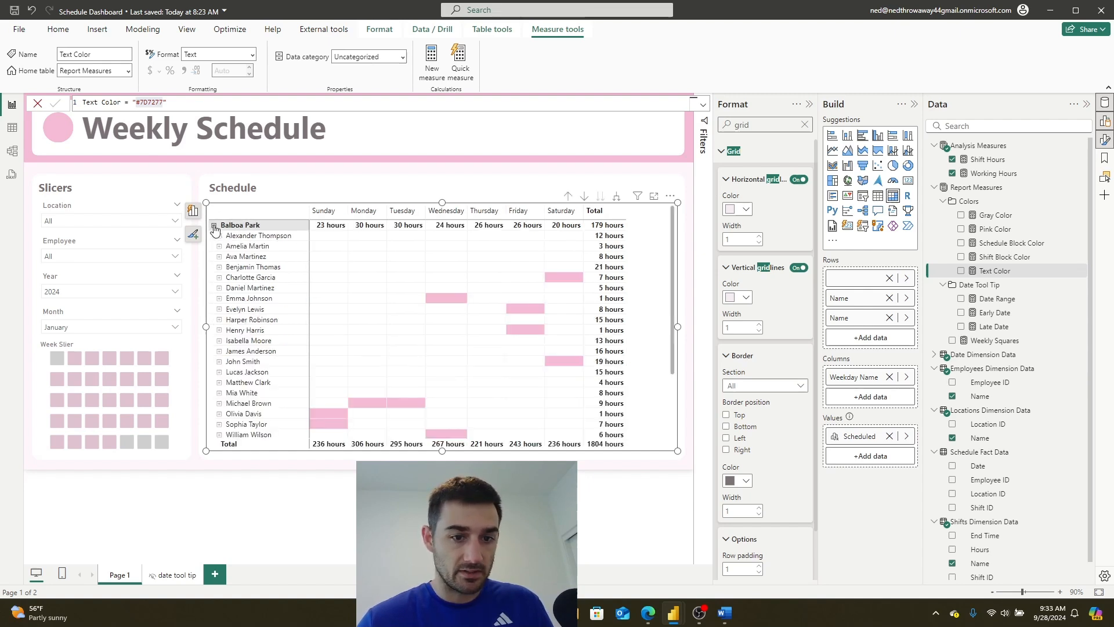
{"action": "left_click", "coordinate": [214, 226]}
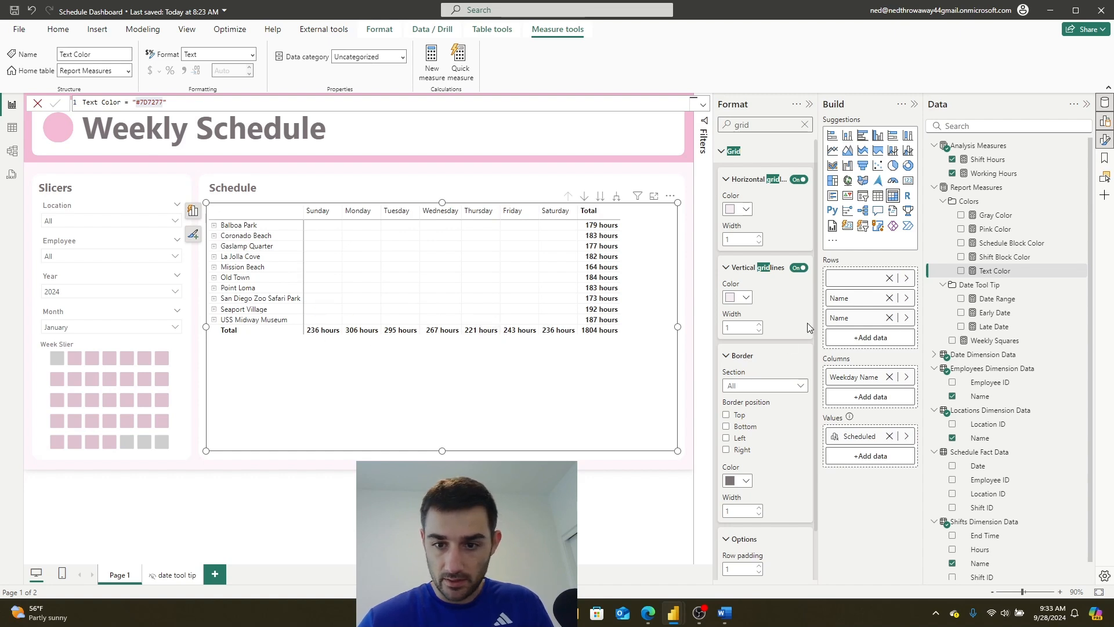
Copy the value of the blank-looking Balboa Park cell under Sunday in the collapsed matrix.
{"action": "scroll", "coordinate": [796, 328], "scroll_direction": "down", "scroll_amount": 2}
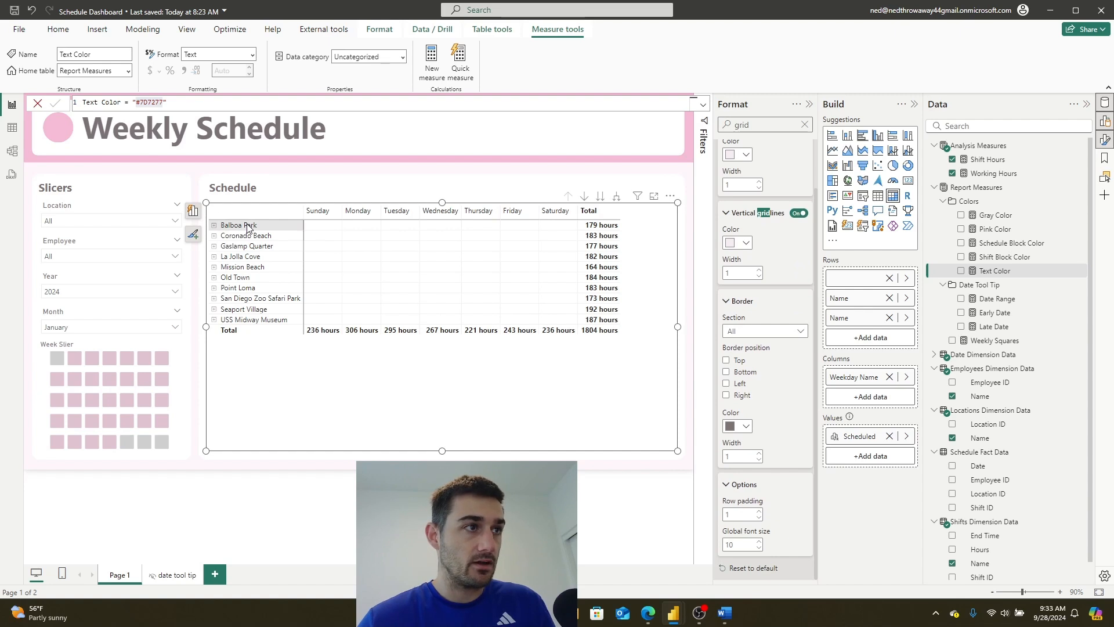
{"action": "right_click", "coordinate": [319, 225]}
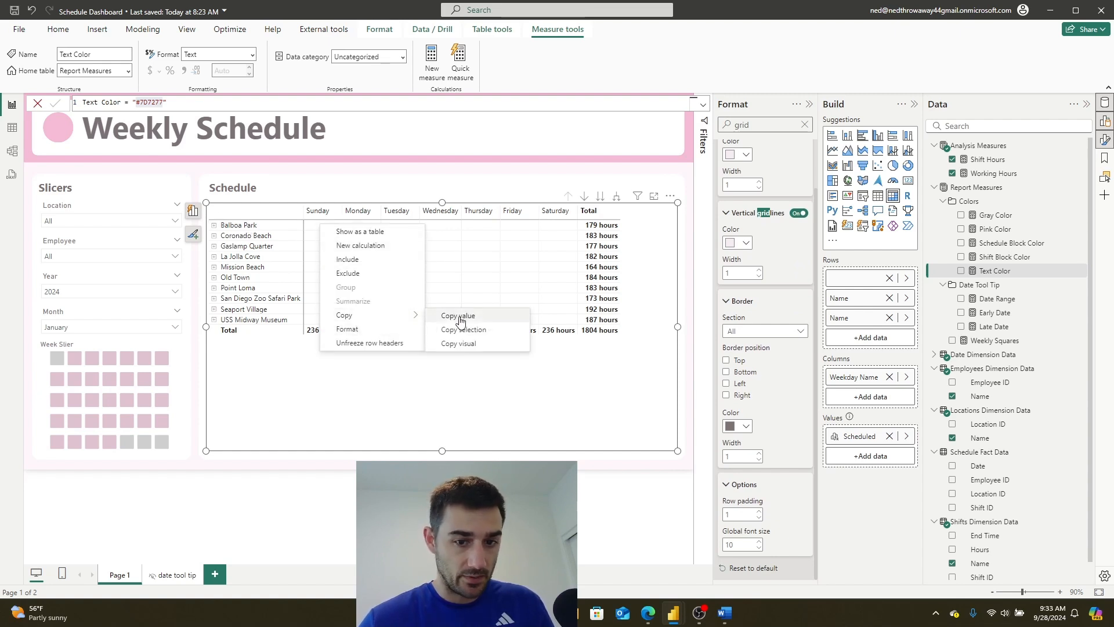
{"action": "left_click", "coordinate": [456, 316]}
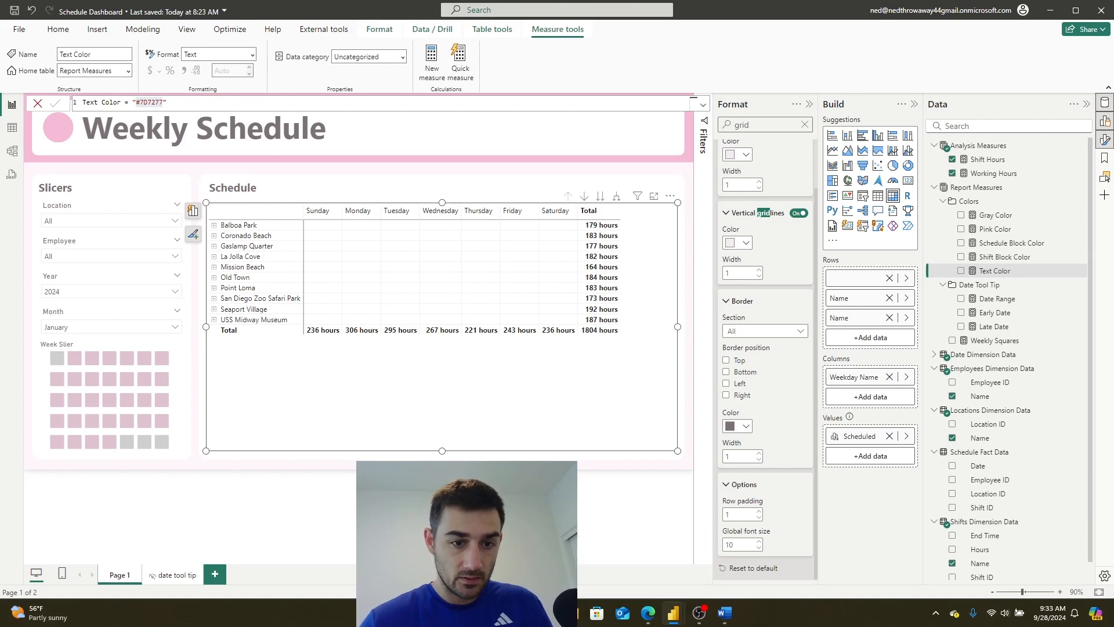
Switch to Notepad++, paste the copied cell value into a new document to inspect it, and return to the Power BI report.
{"action": "key", "text": "super"}
{"action": "type", "text": "notepad"}
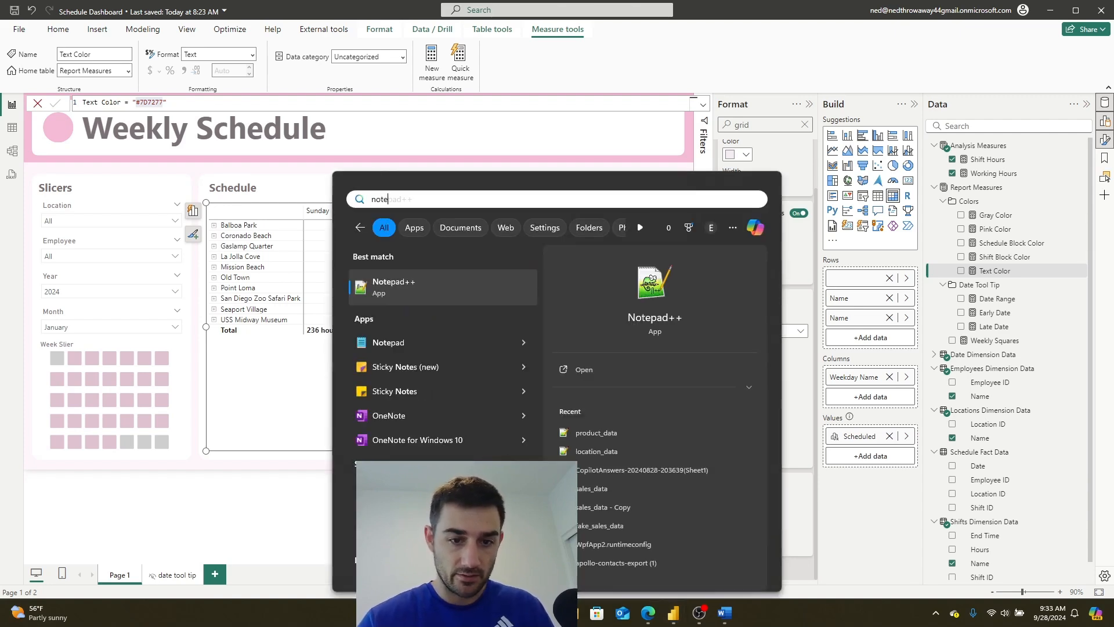
{"action": "key", "text": "Return"}
{"action": "type", "text": "23 hours"}
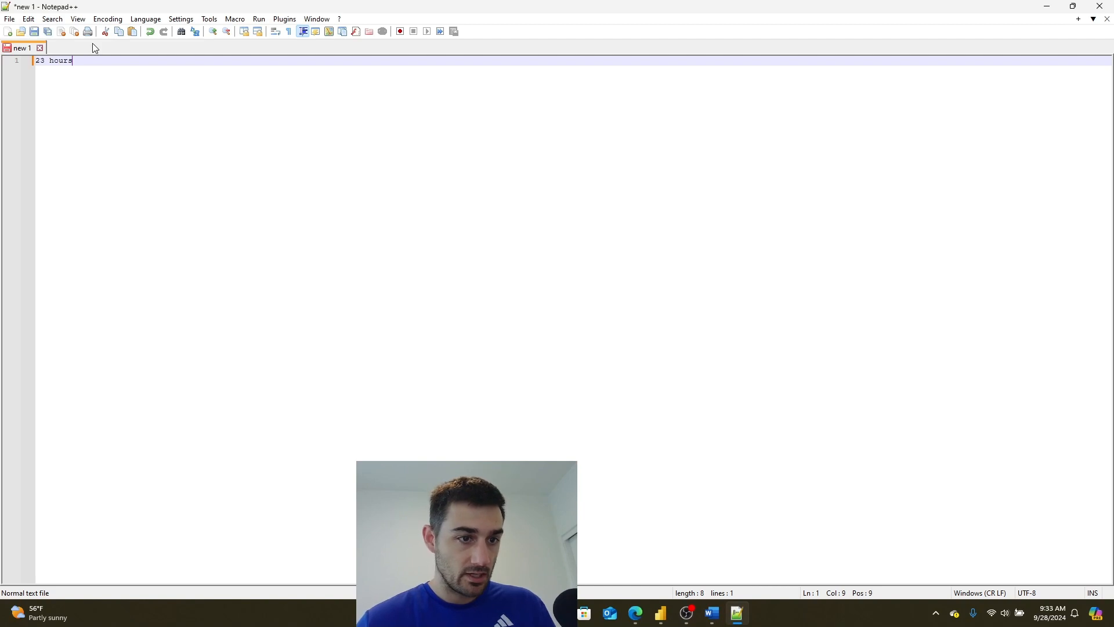
{"action": "left_click_drag", "start_coordinate": [70, 60], "coordinate": [5, 59]}
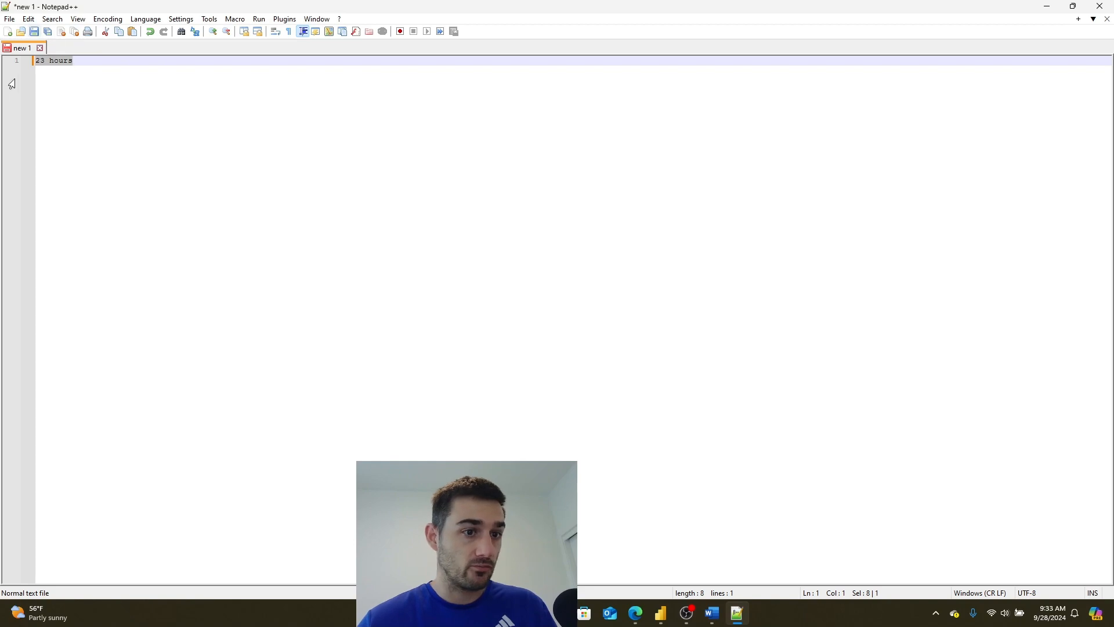
{"action": "left_click_drag", "start_coordinate": [164, 7], "coordinate": [580, 0]}
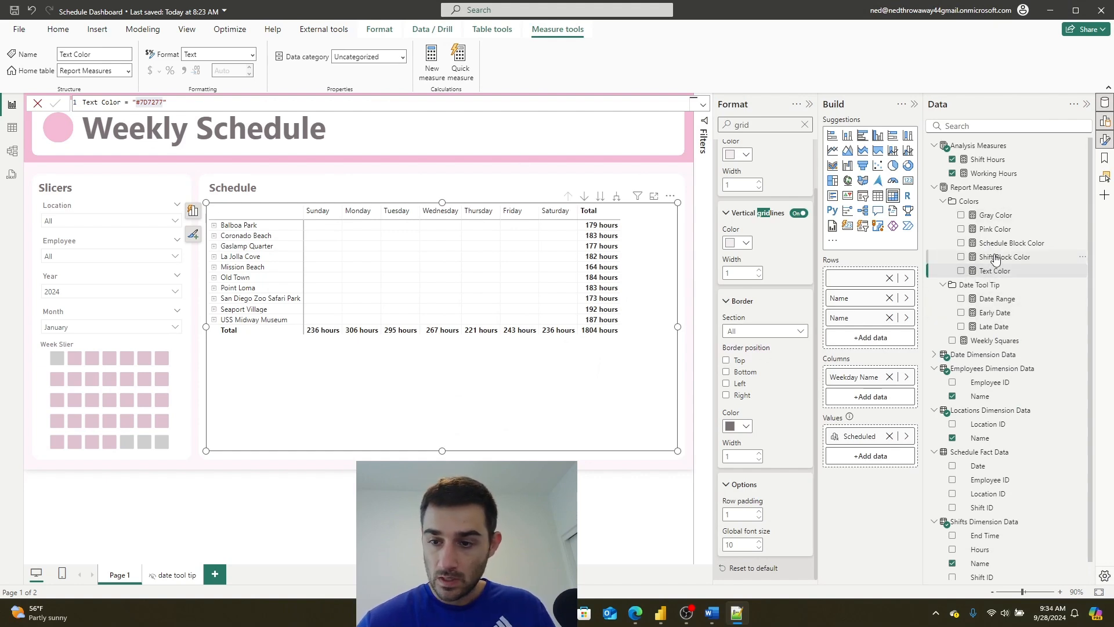
Open the Schedule Block Color measure and copy its entire formula.
{"action": "left_click", "coordinate": [1012, 244]}
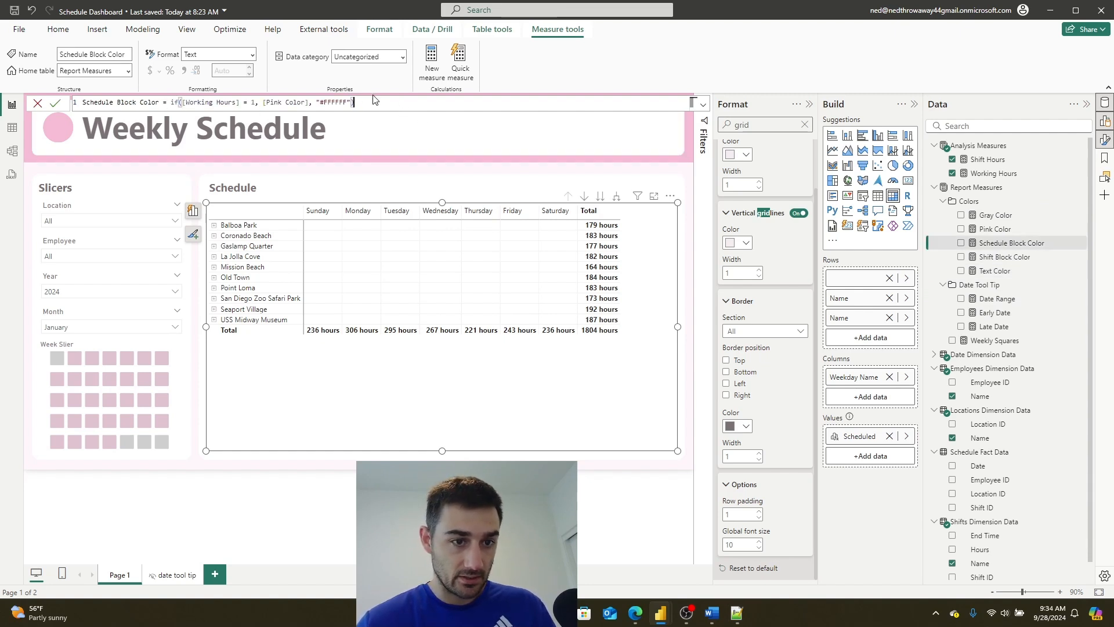
{"action": "left_click_drag", "start_coordinate": [372, 102], "coordinate": [75, 102]}
{"action": "key", "text": "ctrl+c"}
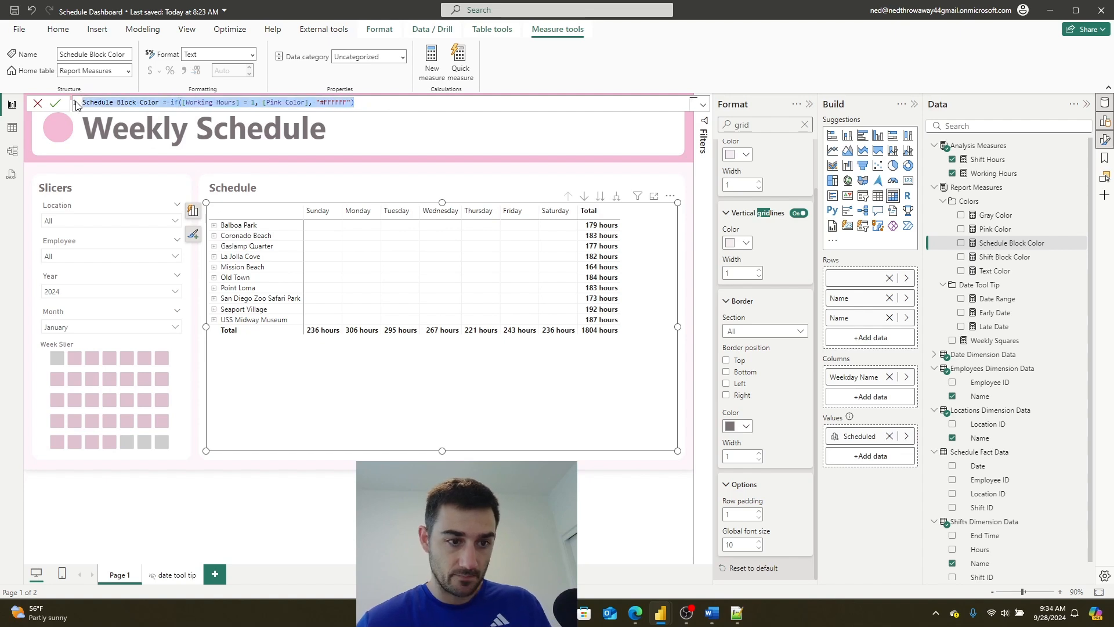
Create a new measure from the copied Schedule Block Color formula and rename it Schedule Block Text.
{"action": "left_click", "coordinate": [54, 104]}
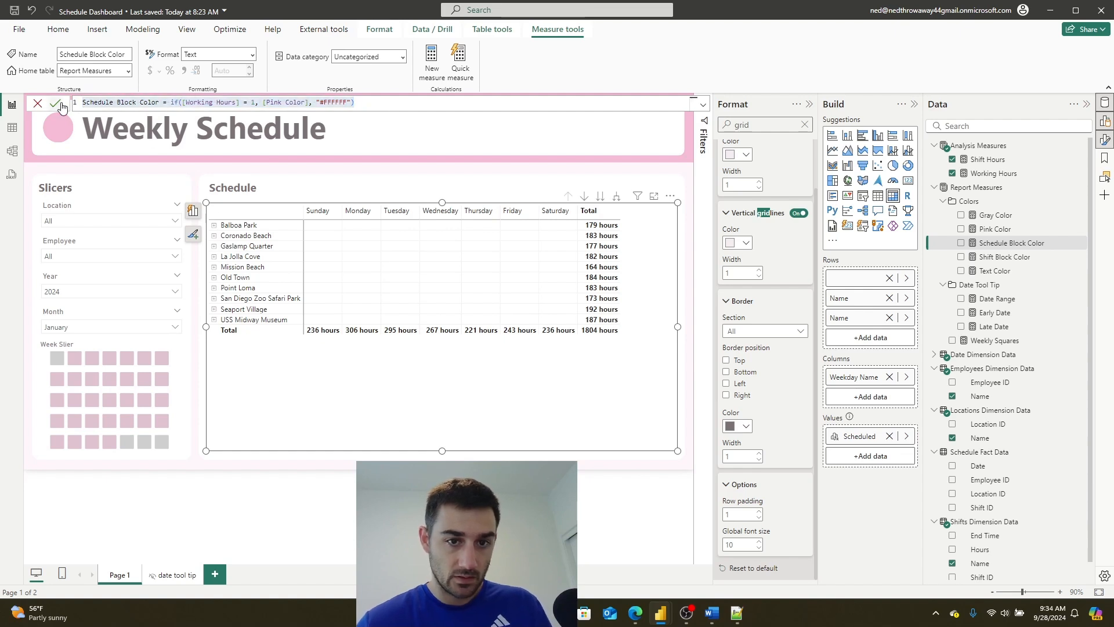
{"action": "left_click", "coordinate": [442, 59]}
{"action": "key", "text": "ctrl+v"}
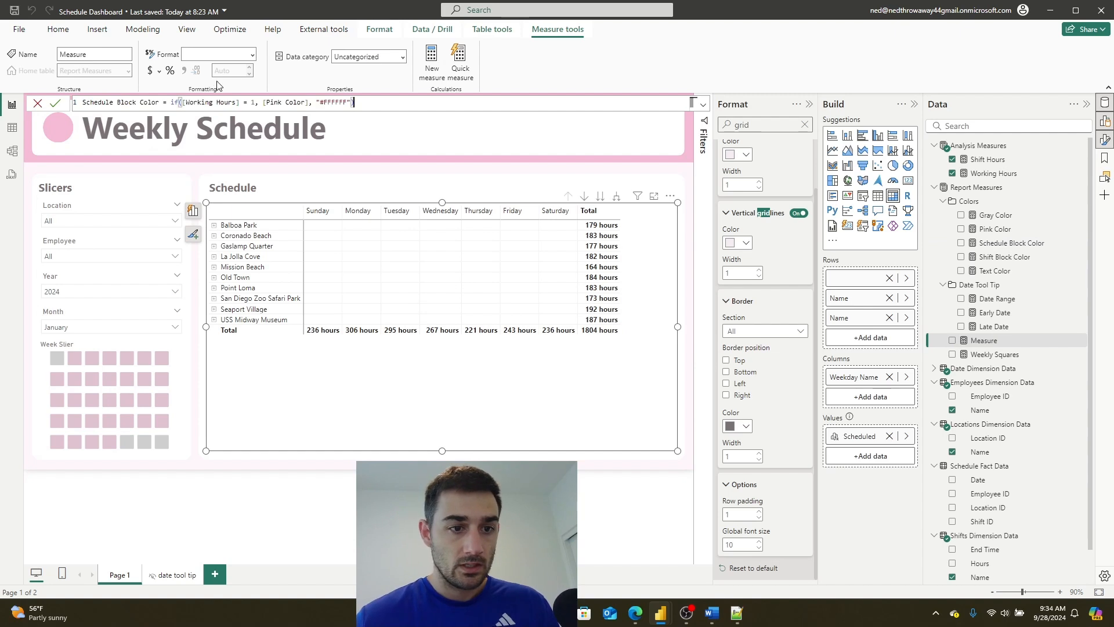
{"action": "left_click", "coordinate": [158, 103]}
{"action": "key", "text": "BackSpace"}
{"action": "key", "text": "BackSpace"}
{"action": "key", "text": "BackSpace"}
{"action": "key", "text": "BackSpace"}
{"action": "key", "text": "BackSpace"}
{"action": "type", "text": "Text"}
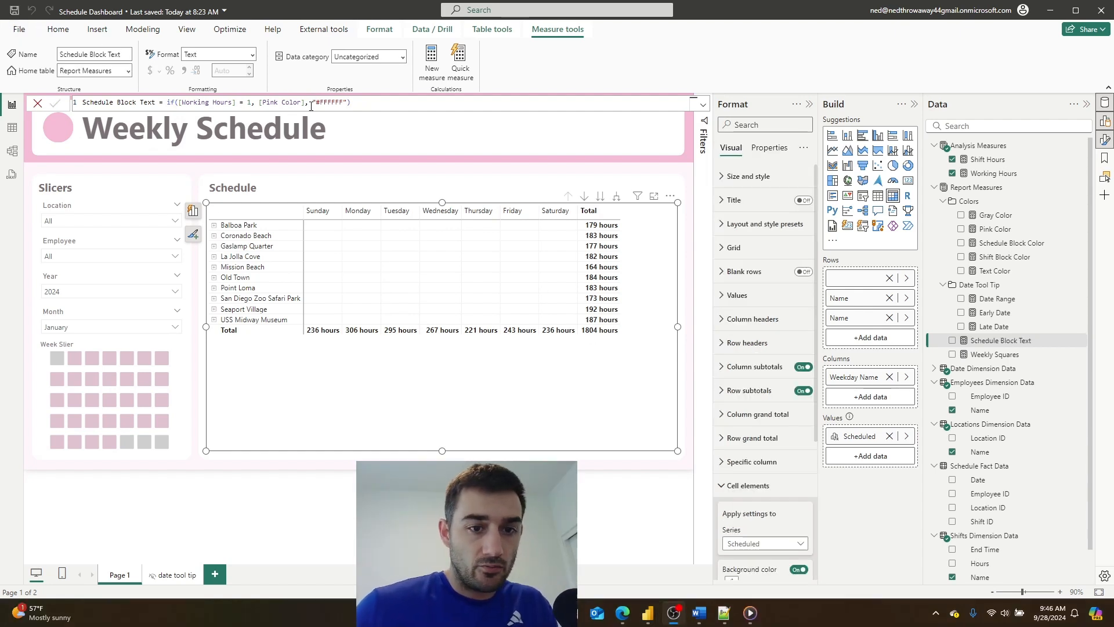
Nest a second IF before "#FFFFFF" that tests count('Employees Dimension Data'[Name]) > 1.
{"action": "left_click", "coordinate": [311, 104]}
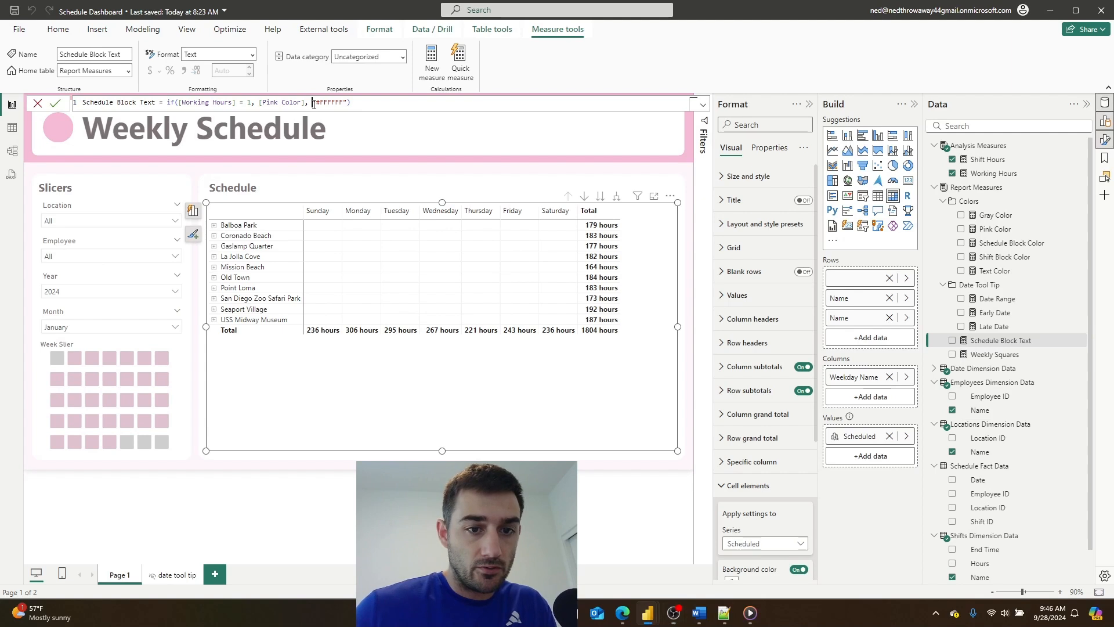
{"action": "type", "text": "if("}
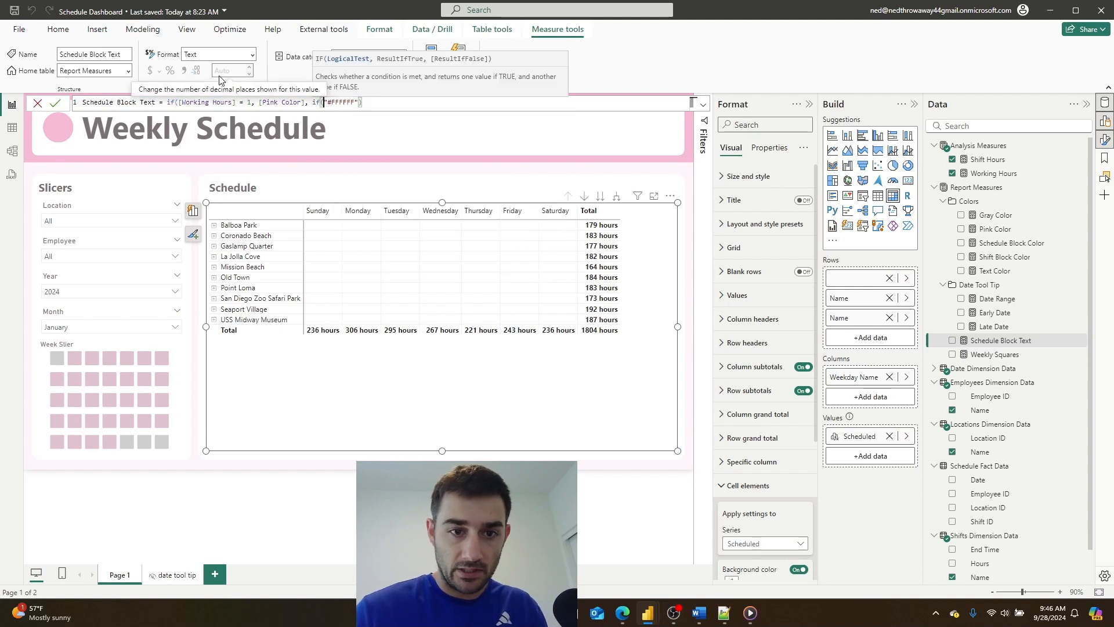
{"action": "type", "text": "count("}
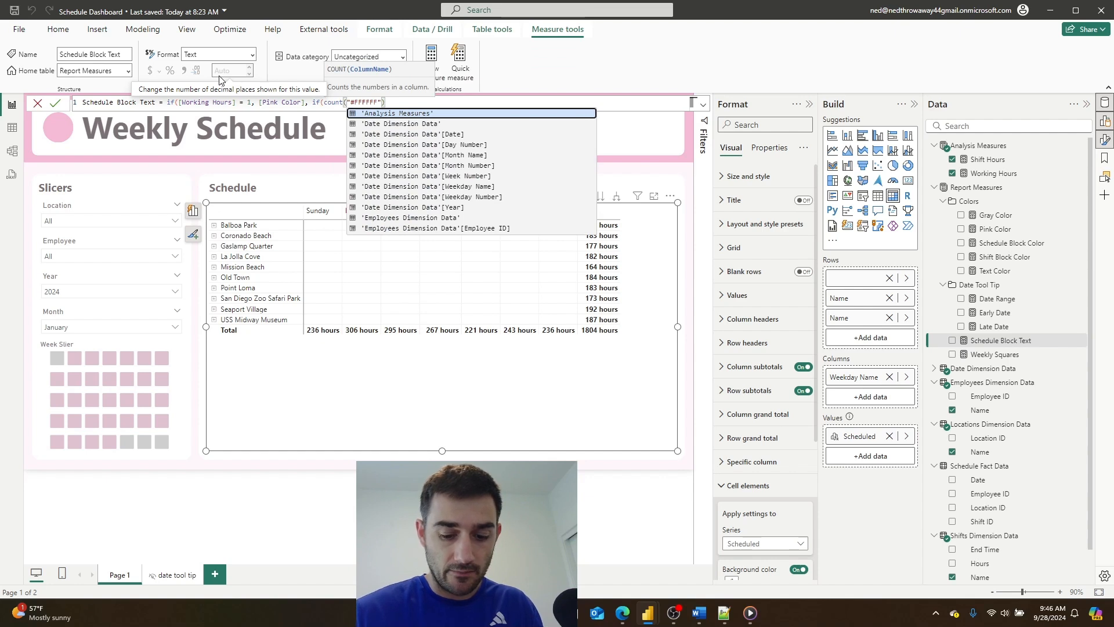
{"action": "type", "text": "employ"}
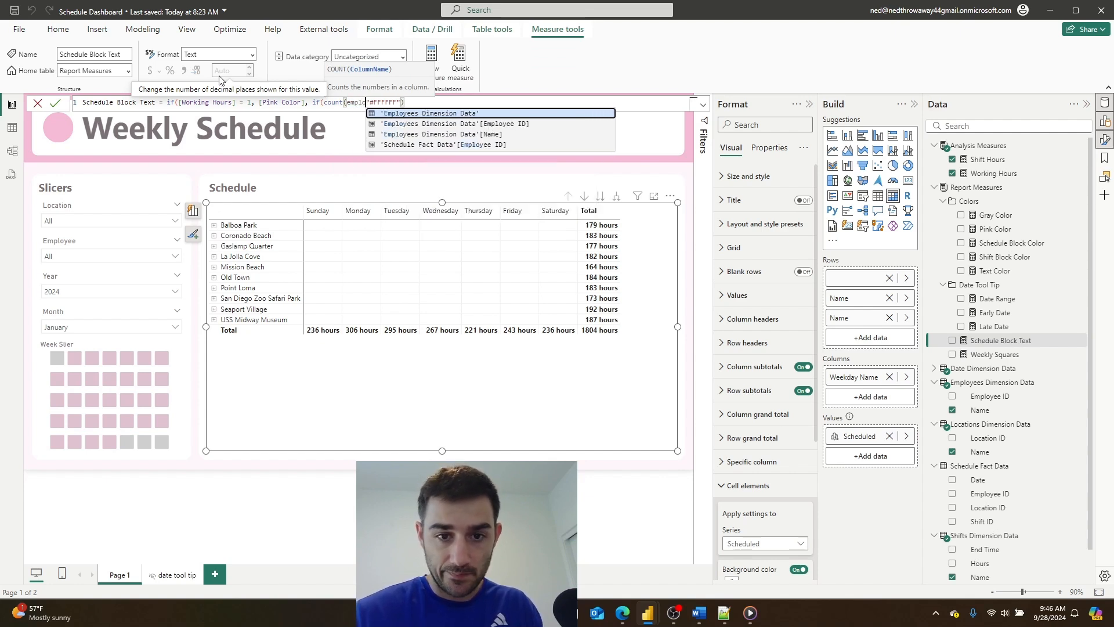
{"action": "key", "text": "Down"}
{"action": "key", "text": "Down"}
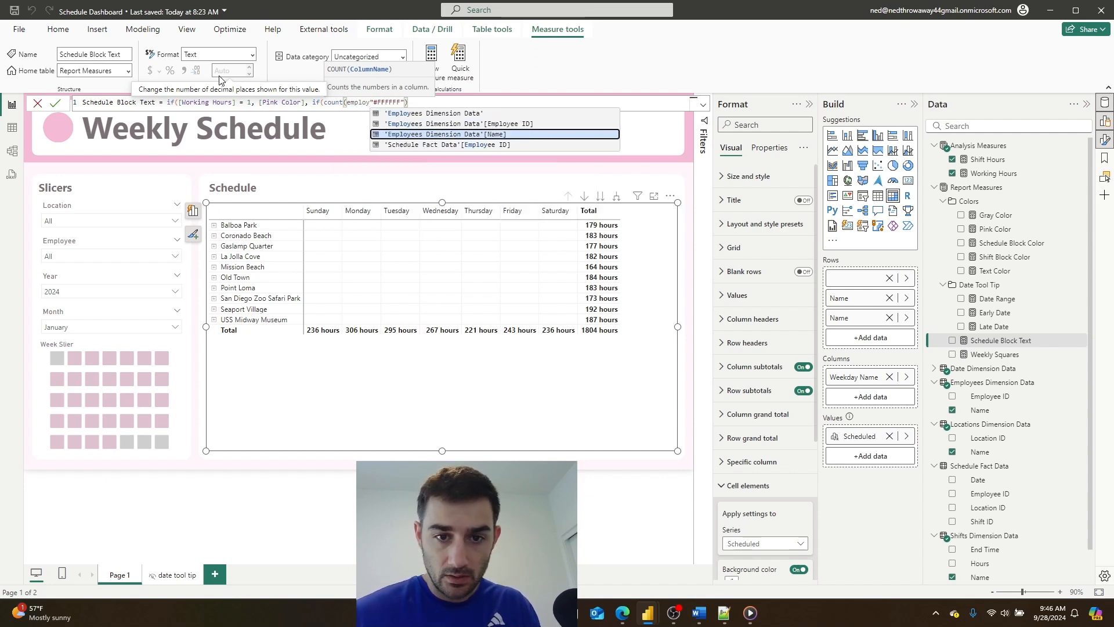
{"action": "key", "text": "Tab"}
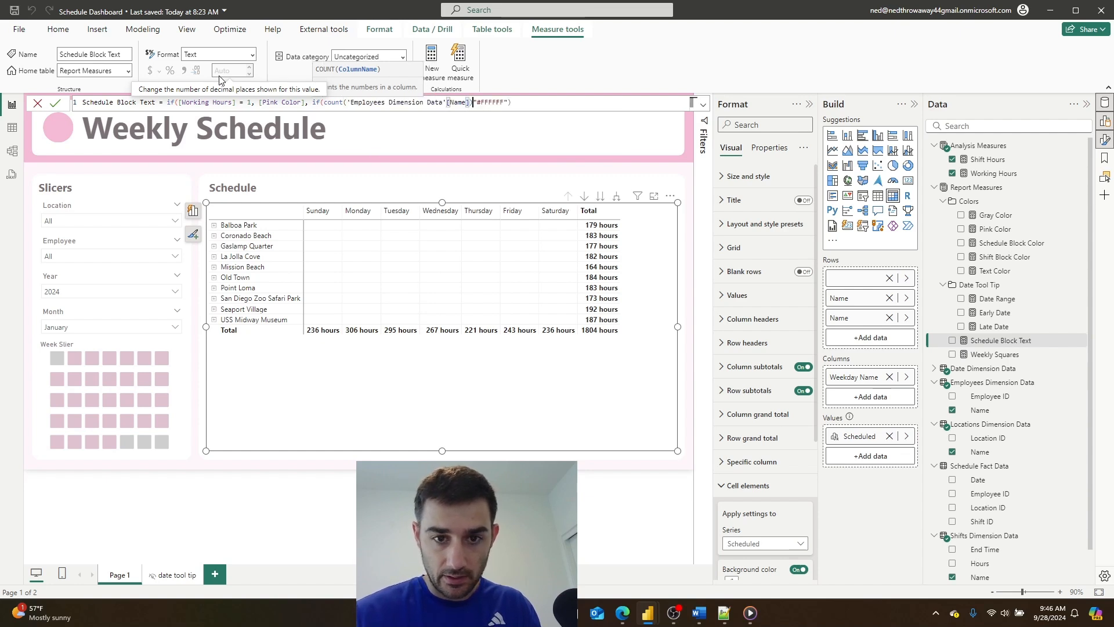
{"action": "type", "text": ") > 1"}
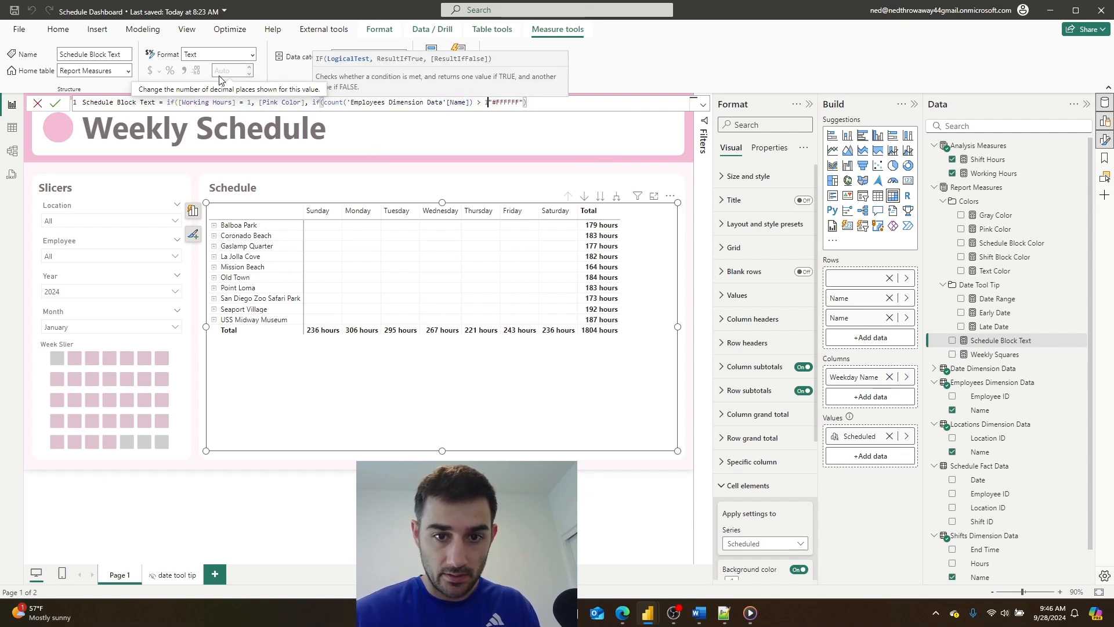
Make the nested IF return [Text Color] when true, with "#FFFFFF" as its false result.
{"action": "type", "text": ", "}
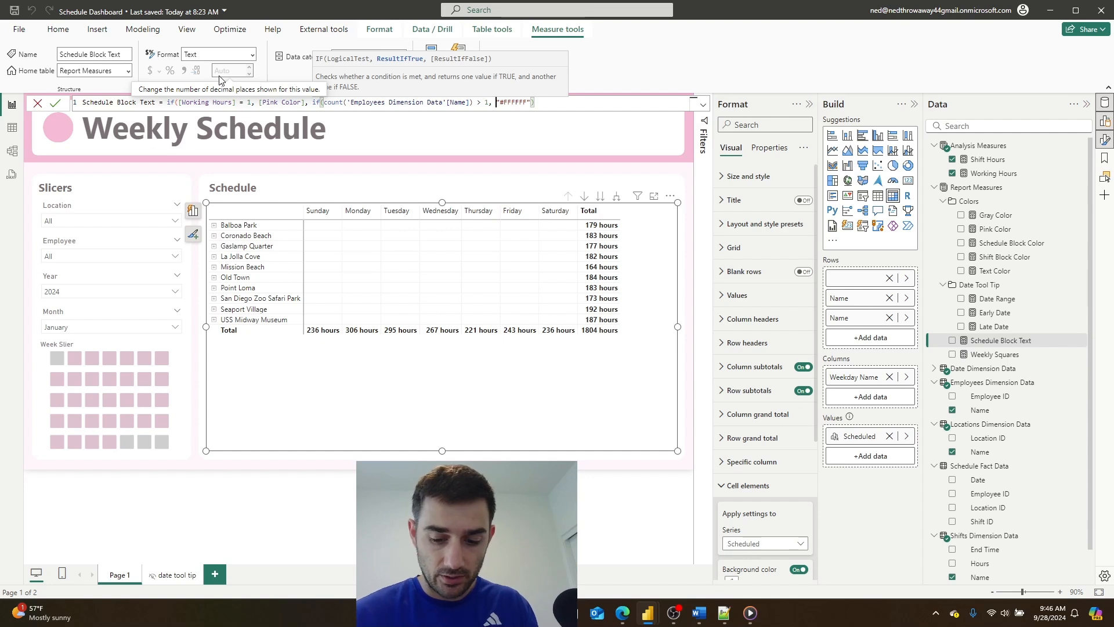
{"action": "type", "text": "t"}
{"action": "key", "text": "BackSpace"}
{"action": "type", "text": "[te"}
{"action": "key", "text": "Tab"}
{"action": "type", "text": ","}
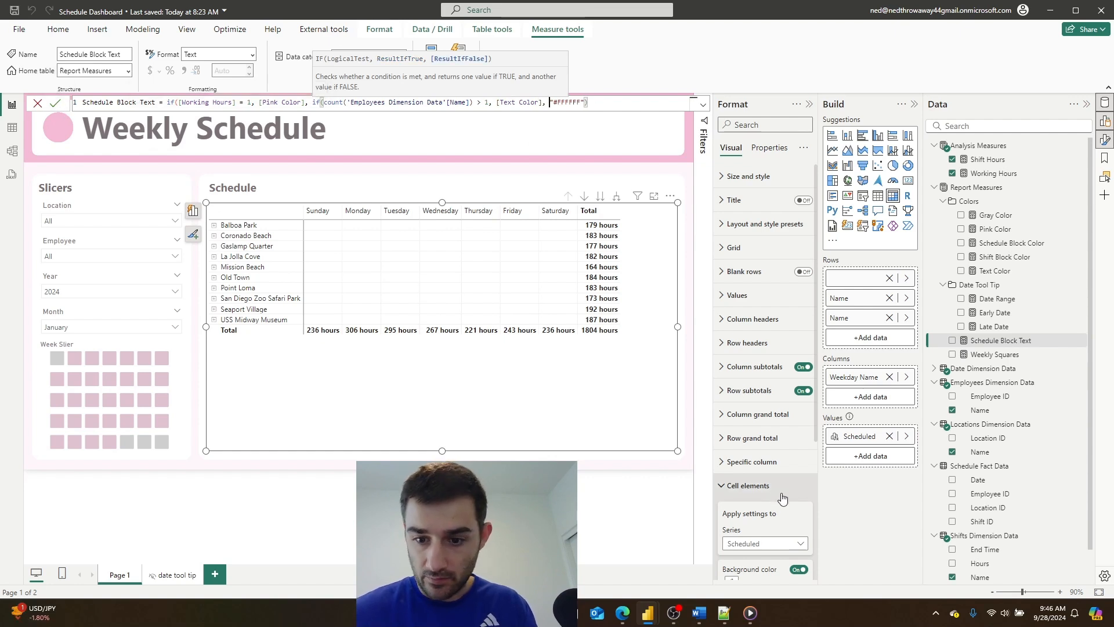
Base the Scheduled values' conditional font color on the Schedule Block Text field value.
{"action": "scroll", "coordinate": [754, 498], "scroll_direction": "down", "scroll_amount": 4}
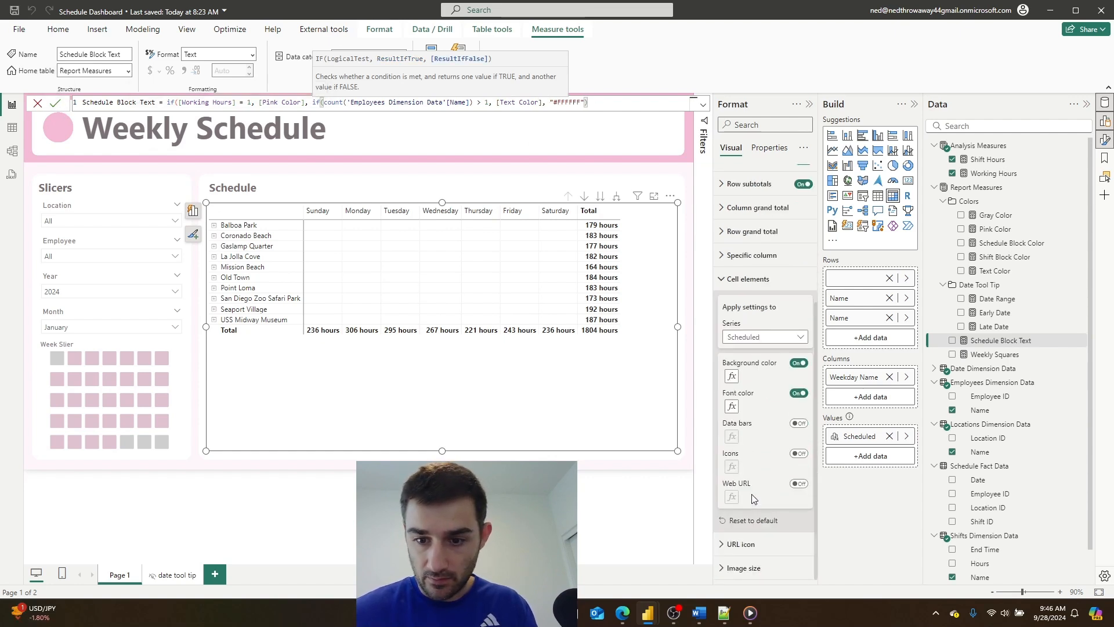
{"action": "left_click", "coordinate": [733, 408]}
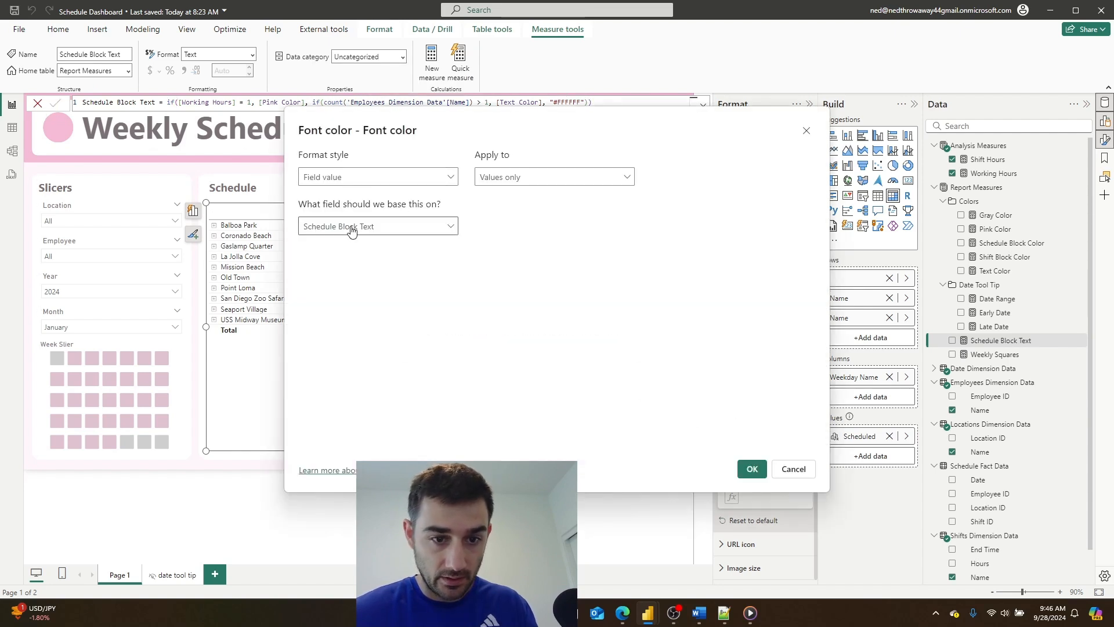
{"action": "left_click", "coordinate": [753, 468]}
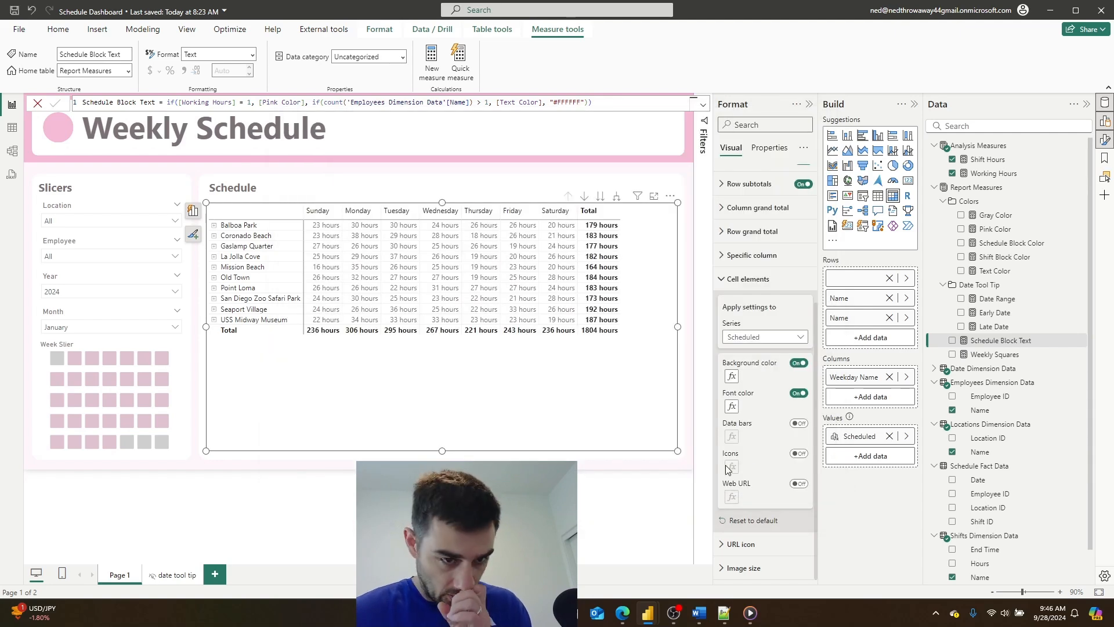
Expand Balboa Park and its first employee to check the text colors at each level, and collapse that employee.
{"action": "left_click", "coordinate": [214, 225]}
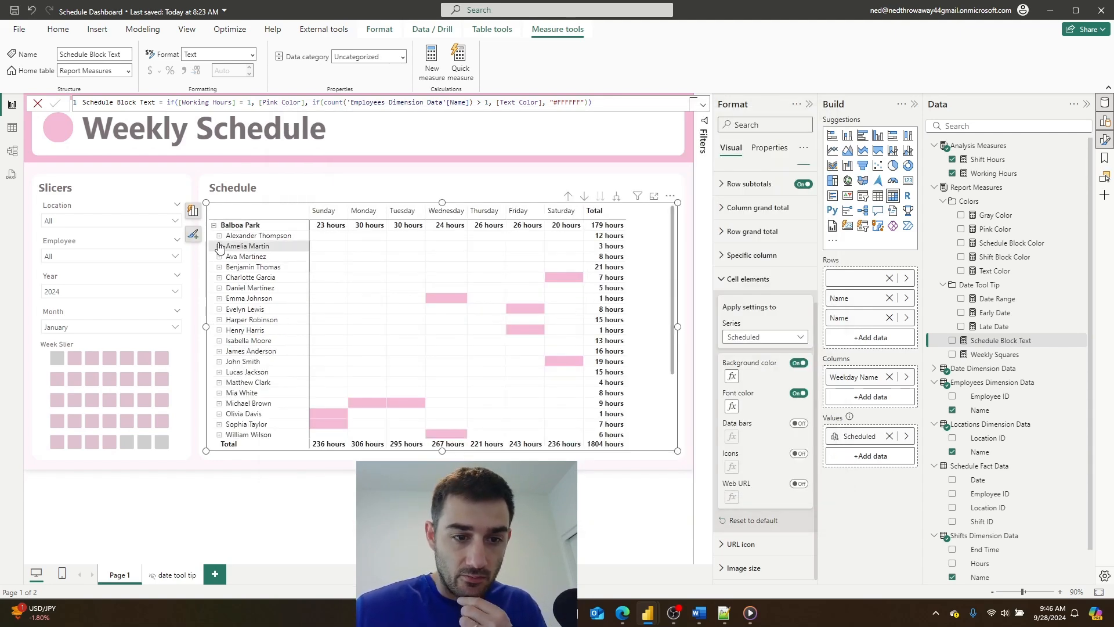
{"action": "left_click", "coordinate": [221, 237]}
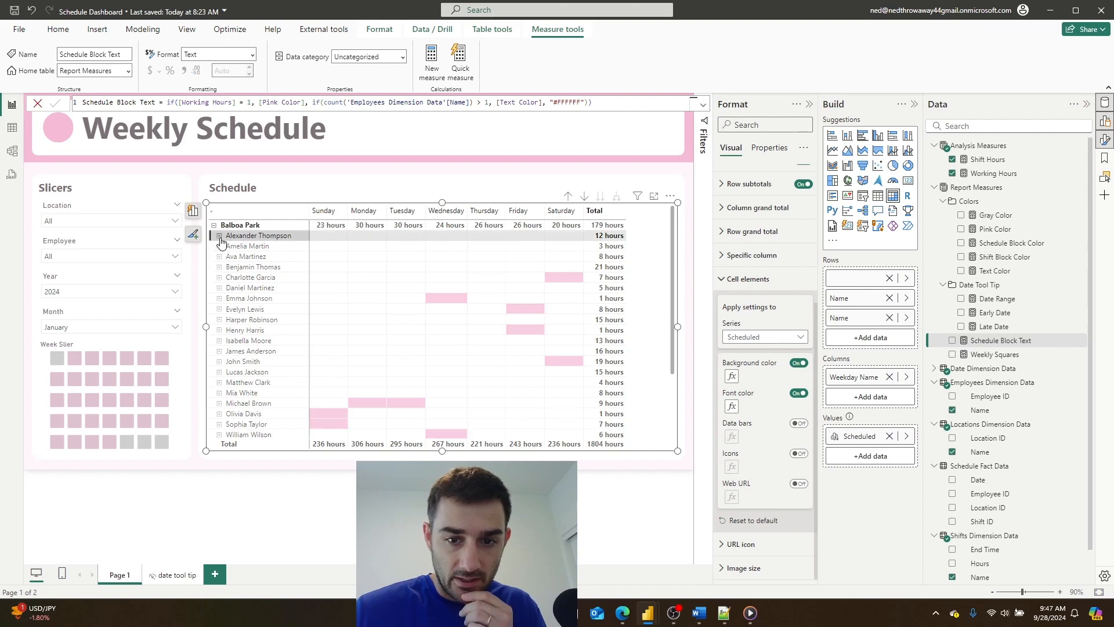
{"action": "left_click", "coordinate": [219, 236]}
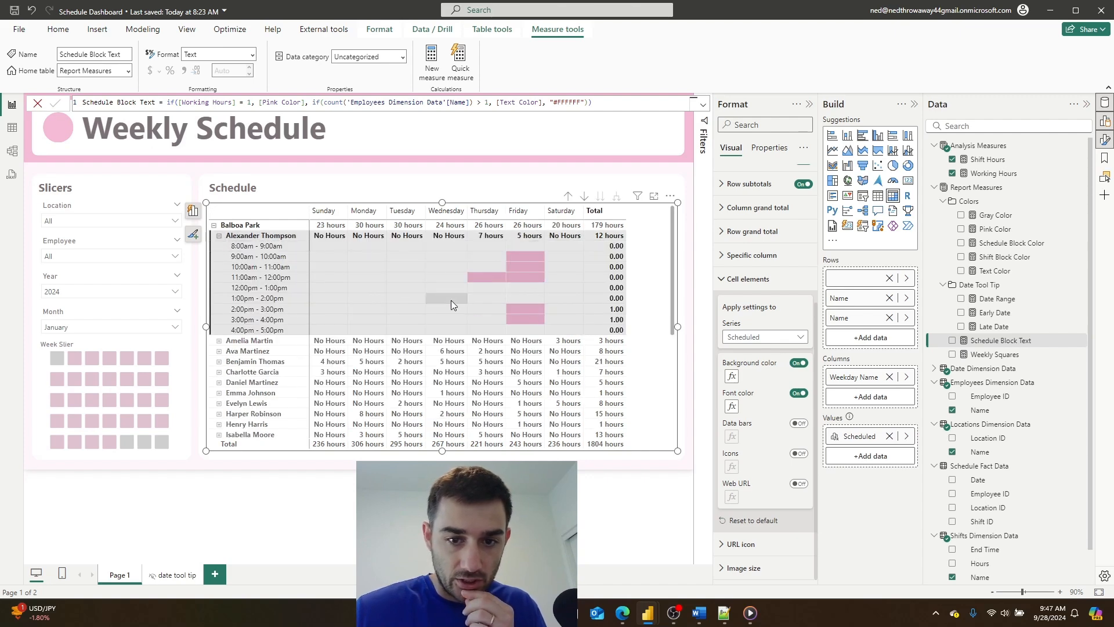
{"action": "left_click", "coordinate": [219, 236]}
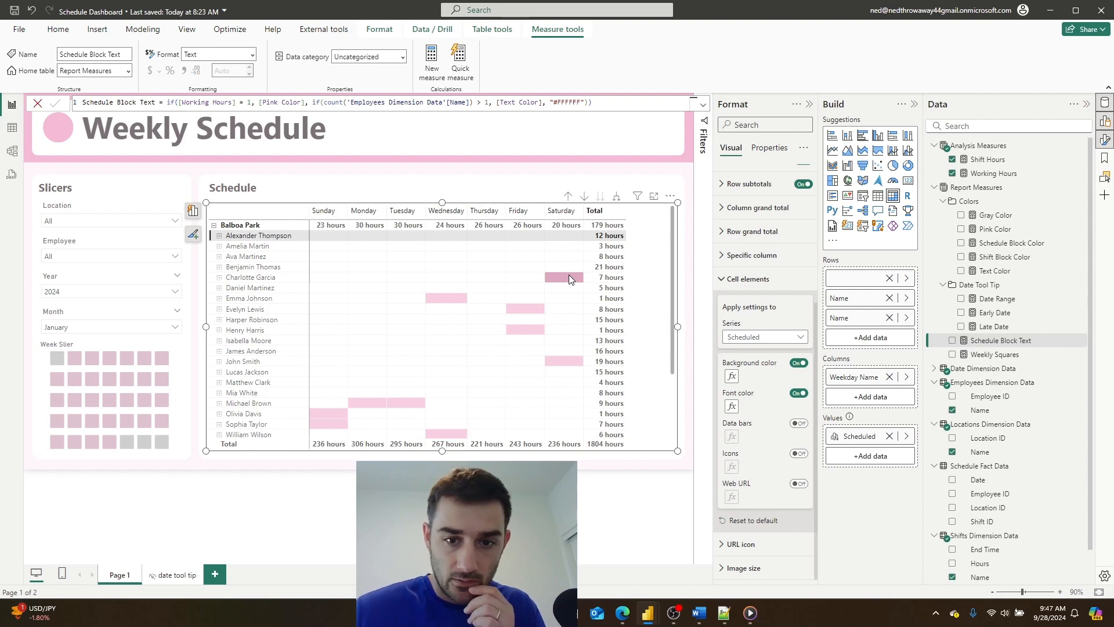
Change the counted column in the Schedule Block Text formula to 'Shifts Dimension Data'[Name] and commit the measure.
{"action": "double_click", "coordinate": [459, 103]}
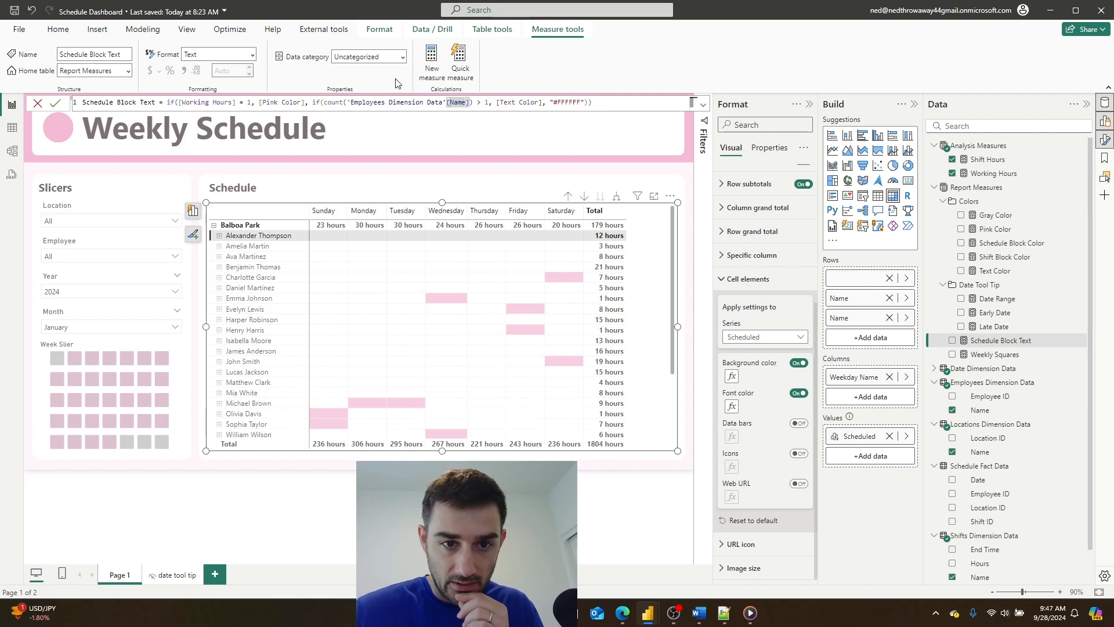
{"action": "key", "text": "BackSpace"}
{"action": "key", "text": "BackSpace"}
{"action": "key", "text": "BackSpace"}
{"action": "key", "text": "BackSpace"}
{"action": "key", "text": "BackSpace"}
{"action": "key", "text": "BackSpace"}
{"action": "key", "text": "BackSpace"}
{"action": "key", "text": "BackSpace"}
{"action": "key", "text": "BackSpace"}
{"action": "key", "text": "BackSpace"}
{"action": "key", "text": "BackSpace"}
{"action": "key", "text": "BackSpace"}
{"action": "key", "text": "BackSpace"}
{"action": "key", "text": "BackSpace"}
{"action": "key", "text": "BackSpace"}
{"action": "key", "text": "BackSpace"}
{"action": "key", "text": "BackSpace"}
{"action": "key", "text": "BackSpace"}
{"action": "key", "text": "BackSpace"}
{"action": "key", "text": "BackSpace"}
{"action": "key", "text": "BackSpace"}
{"action": "key", "text": "BackSpace"}
{"action": "key", "text": "BackSpace"}
{"action": "key", "text": "BackSpace"}
{"action": "key", "text": "BackSpace"}
{"action": "key", "text": "BackSpace"}
{"action": "key", "text": "BackSpace"}
{"action": "type", "text": "shift"}
{"action": "key", "text": "Down"}
{"action": "key", "text": "Down"}
{"action": "key", "text": "Down"}
{"action": "key", "text": "Tab"}
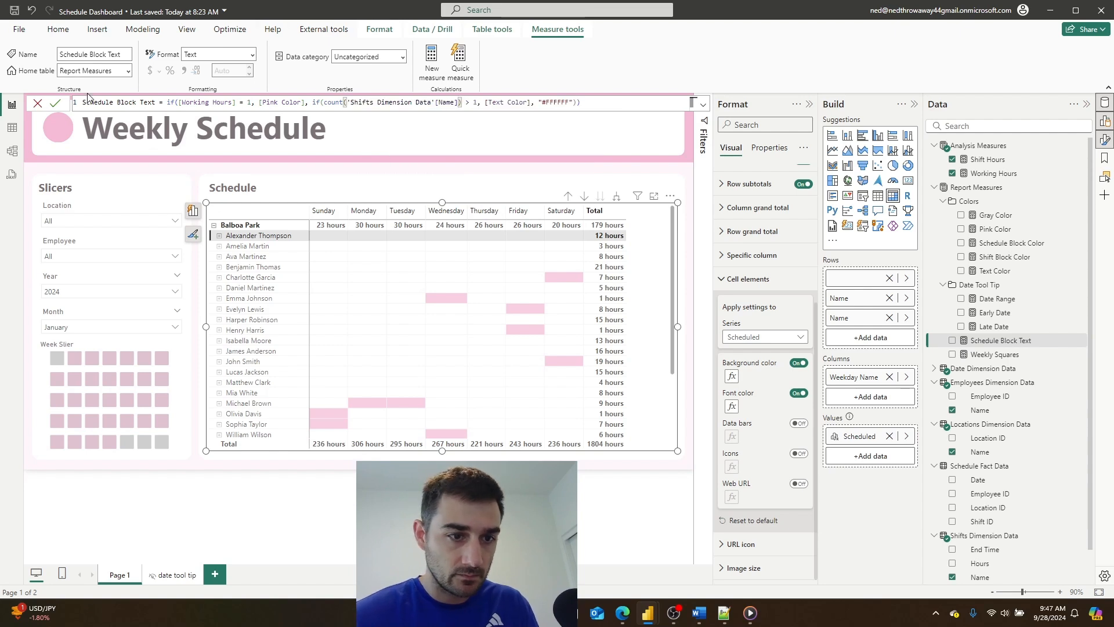
{"action": "left_click", "coordinate": [55, 103]}
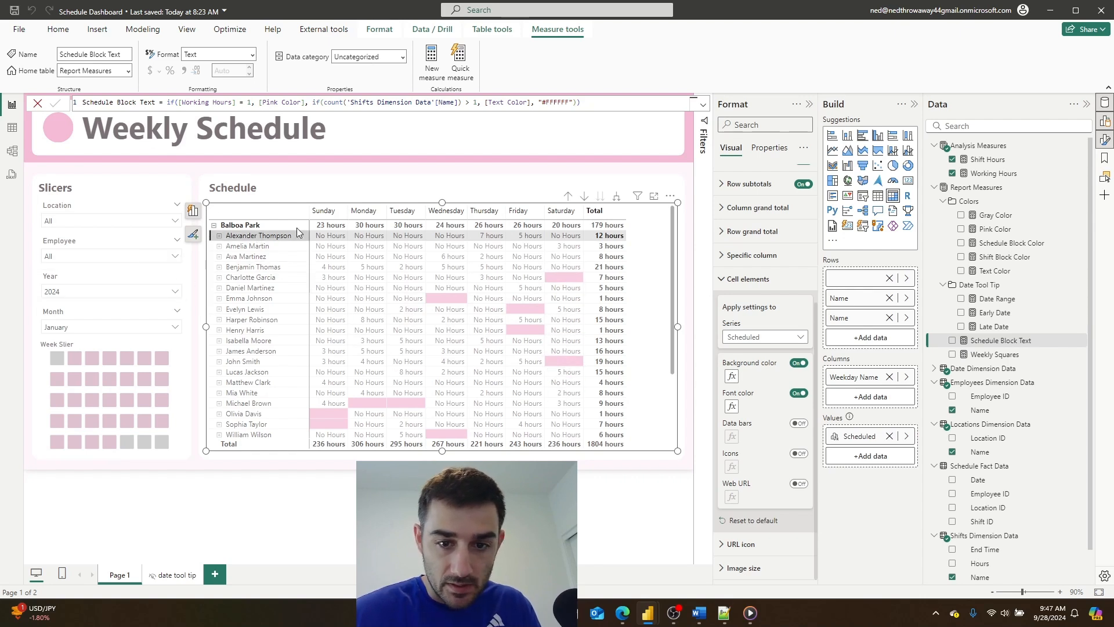
Inspect the shift rows of the first and fifth Balboa Park employees, leaving the fifth expanded.
{"action": "left_click", "coordinate": [219, 236]}
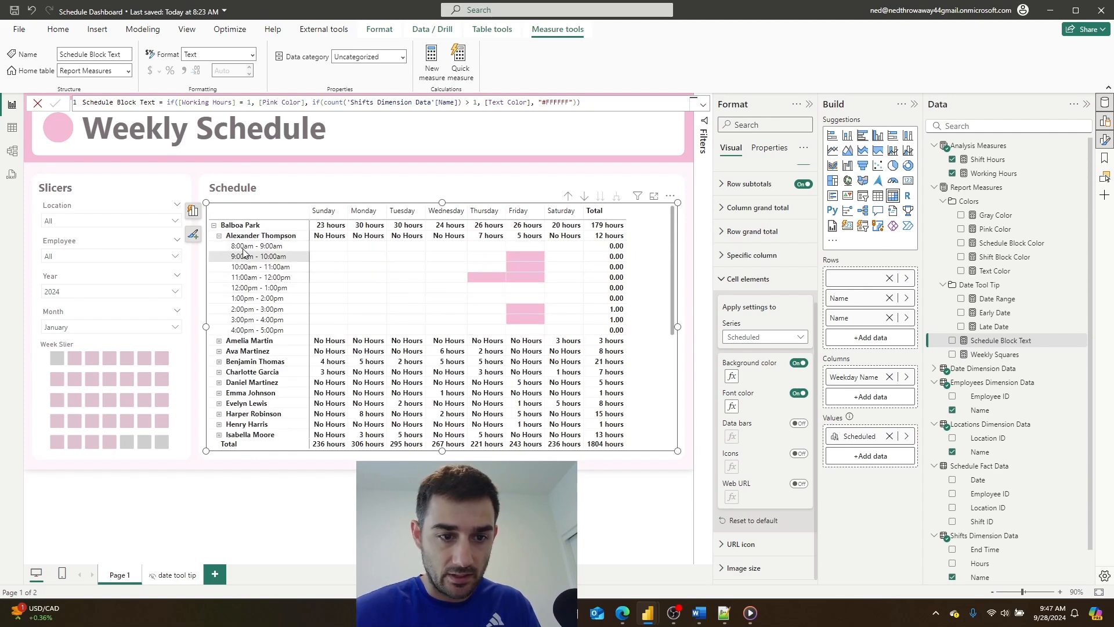
{"action": "left_click", "coordinate": [219, 236]}
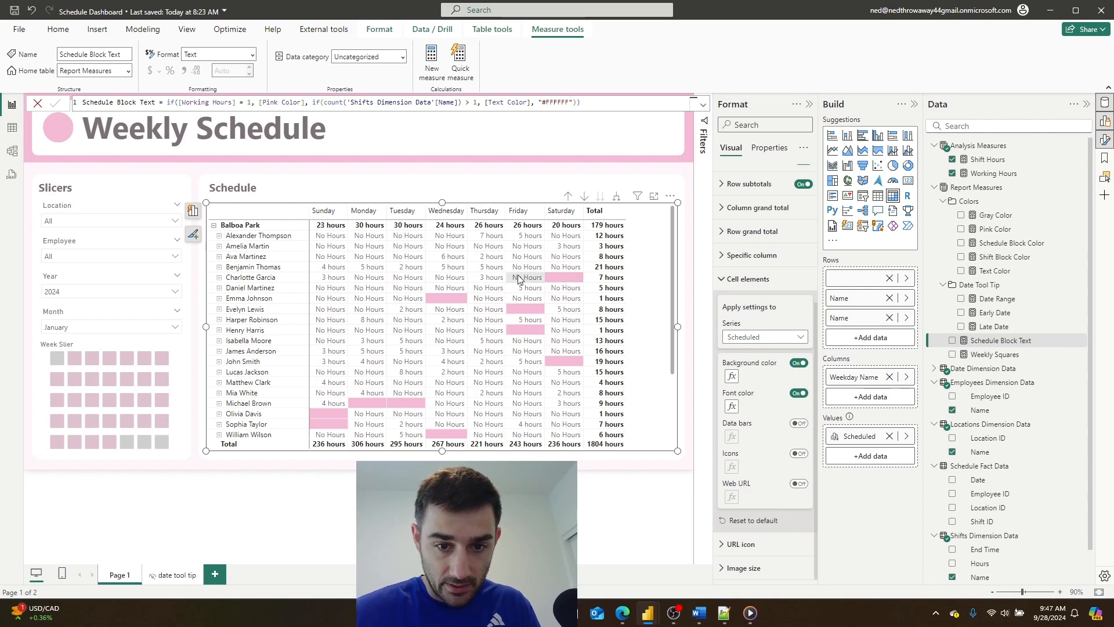
{"action": "left_click", "coordinate": [219, 278]}
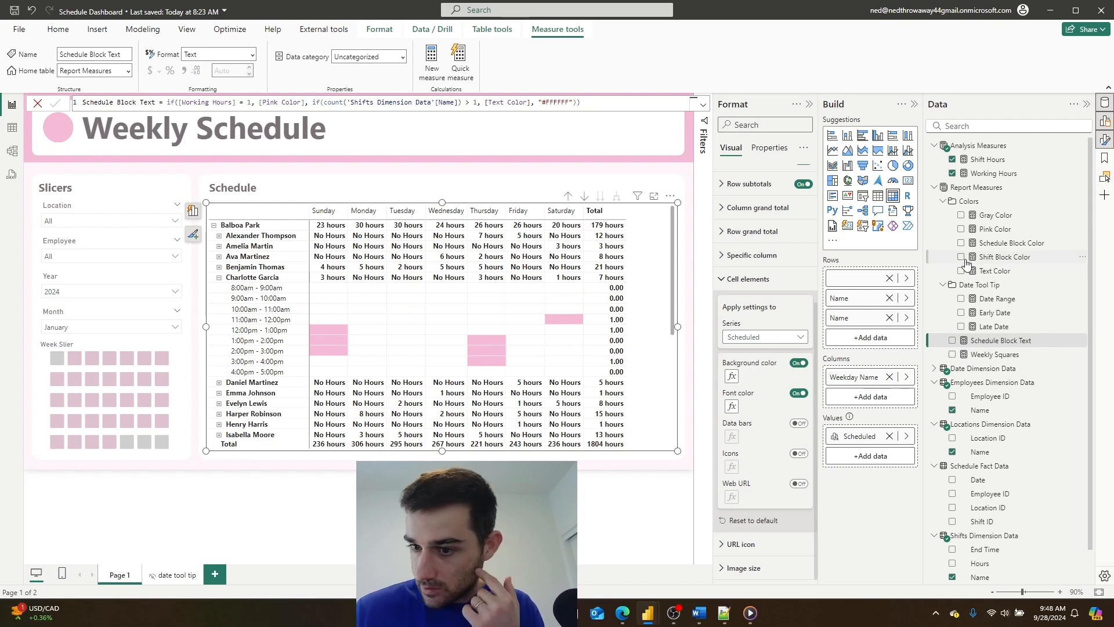
Compare the formulas of the Schedule Block Color and Shift Block Color measures.
{"action": "left_click", "coordinate": [997, 248]}
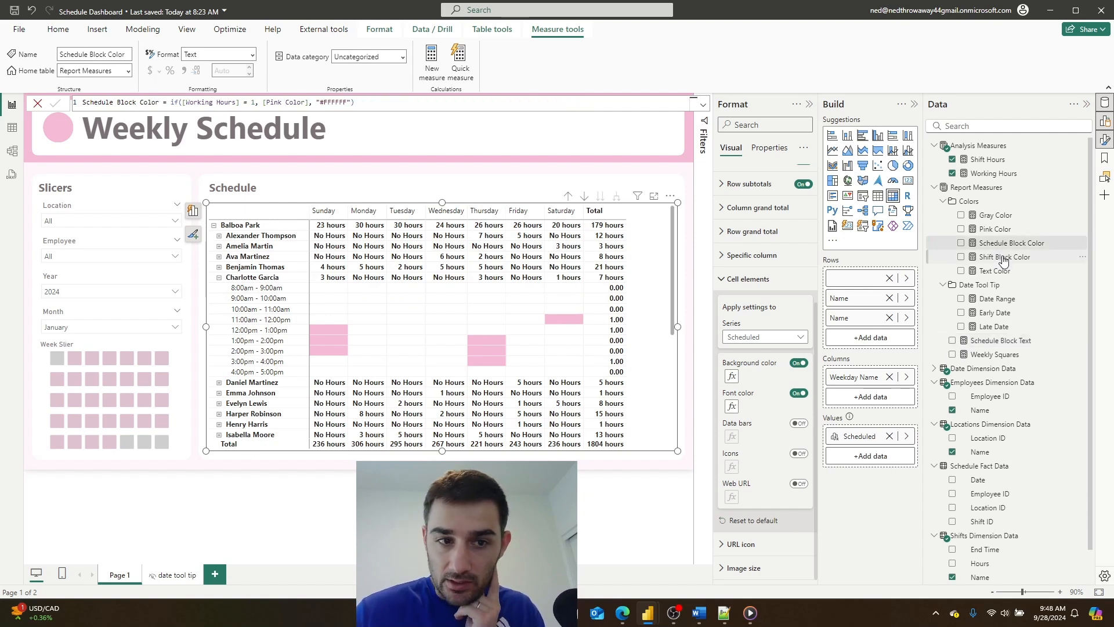
{"action": "left_click", "coordinate": [1003, 258]}
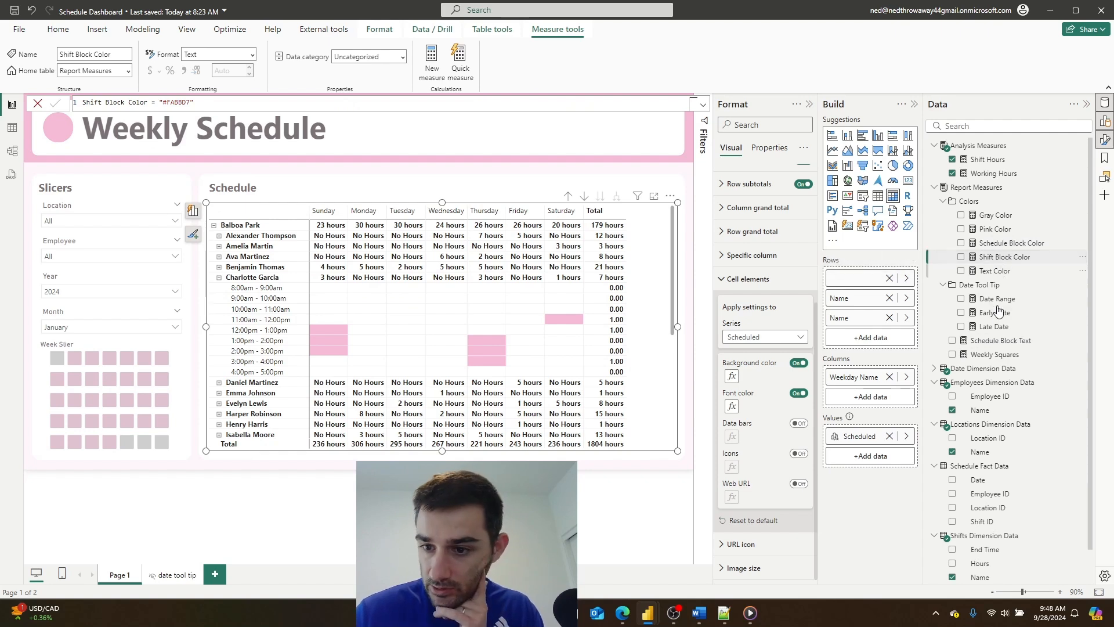
{"action": "left_click", "coordinate": [1021, 243]}
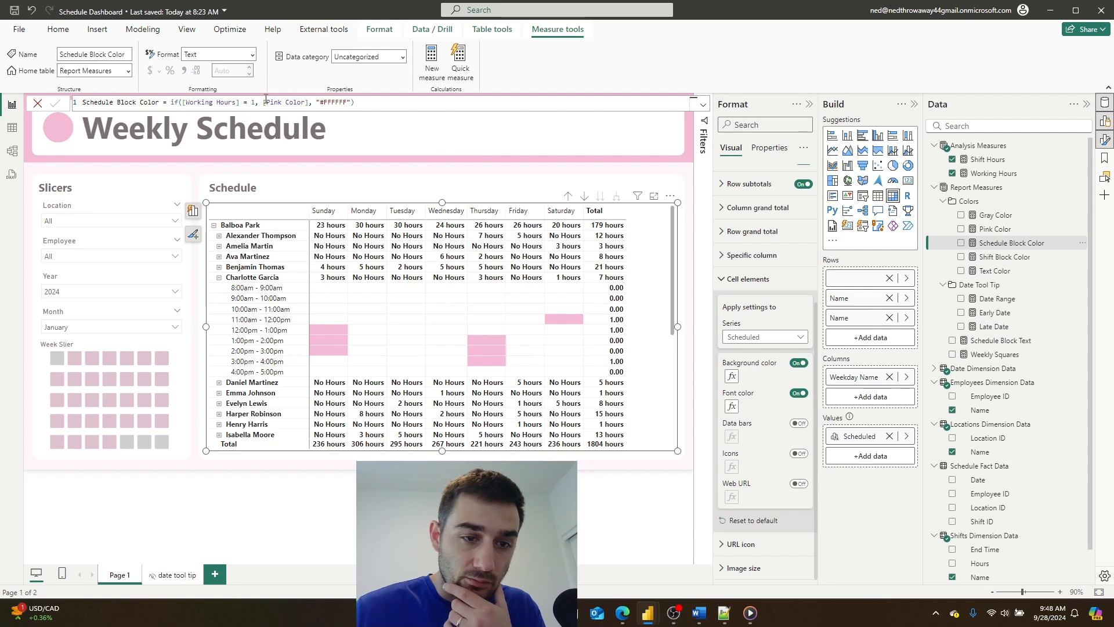
Extend the Schedule Block Color condition with && [Shift Hours] = 1 and commit the measure.
{"action": "double_click", "coordinate": [340, 102]}
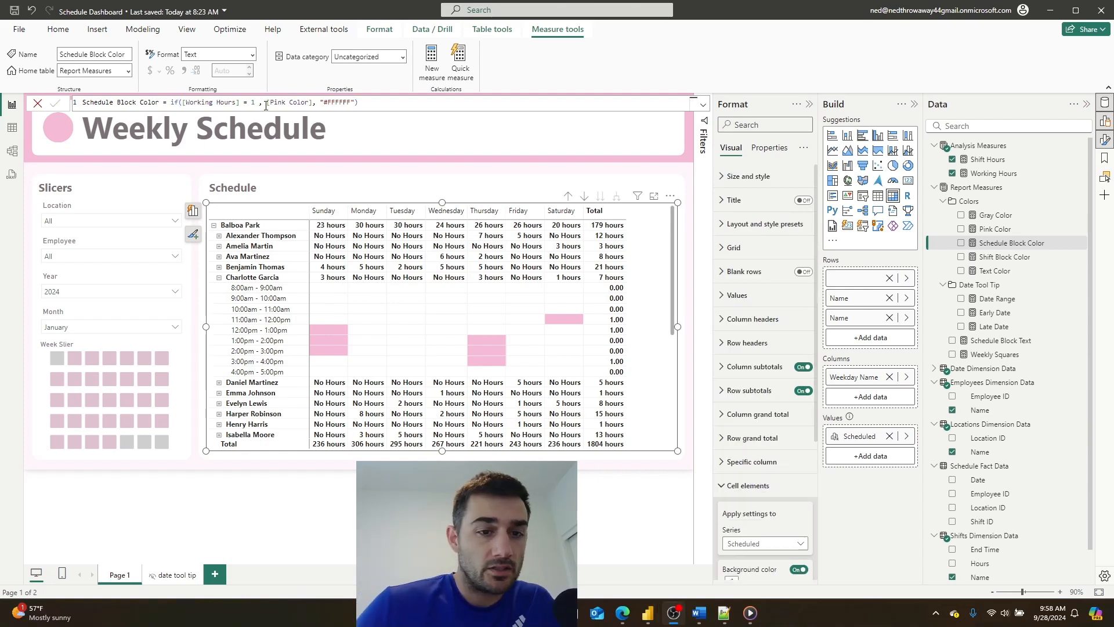
{"action": "left_click", "coordinate": [261, 104]}
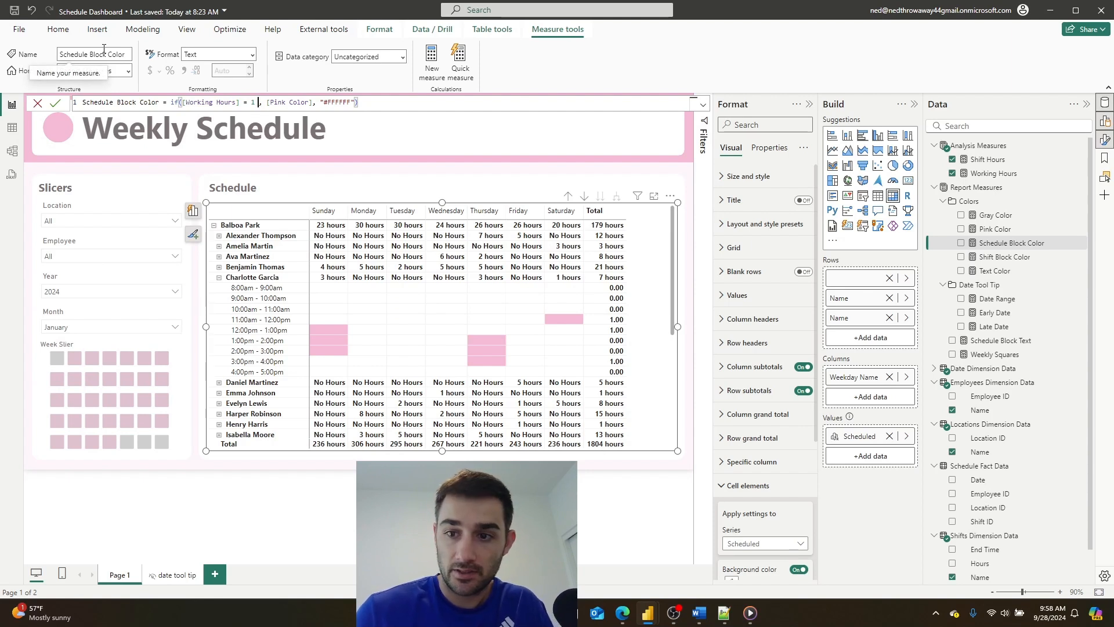
{"action": "key", "text": "BackSpace"}
{"action": "type", "text": "&& [s"}
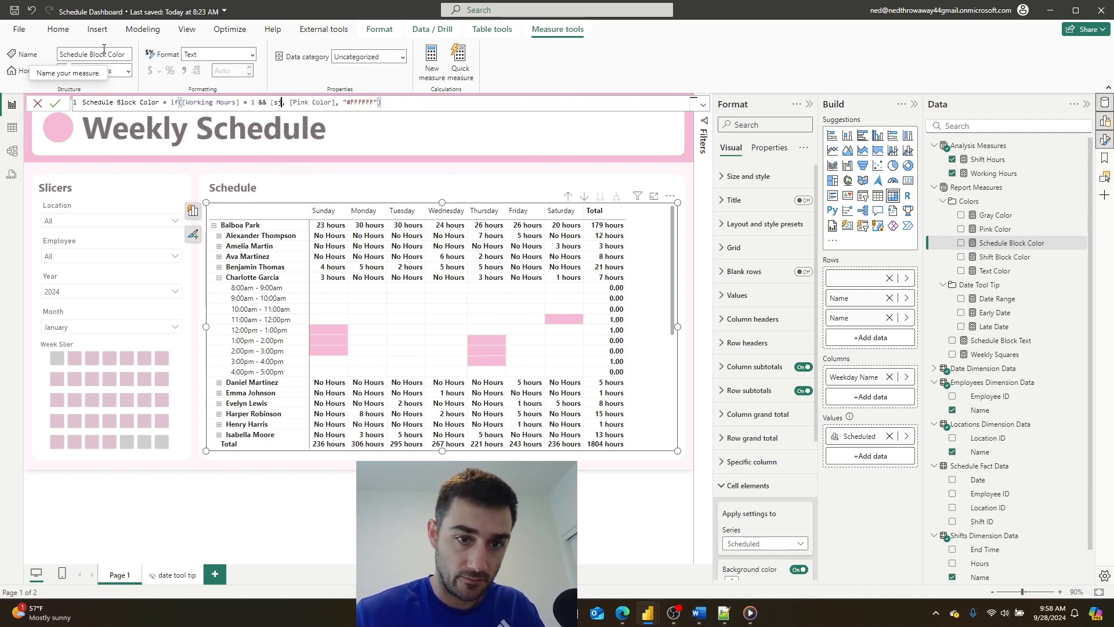
{"action": "key", "text": "Down"}
{"action": "key", "text": "Down"}
{"action": "key", "text": "Tab"}
{"action": "type", "text": "= 1"}
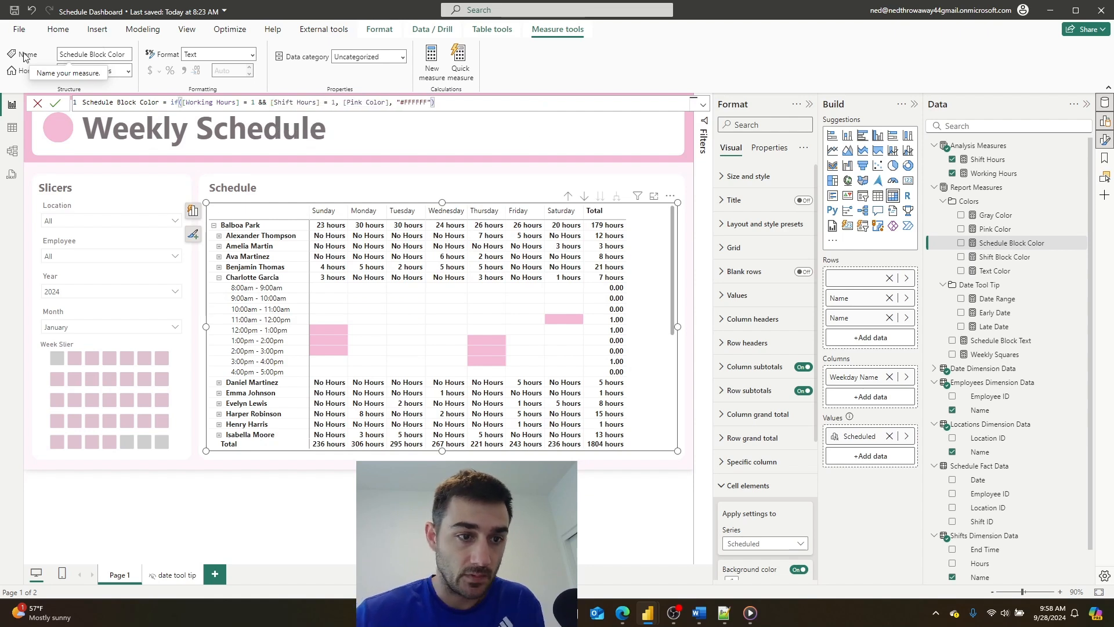
{"action": "left_click", "coordinate": [51, 106]}
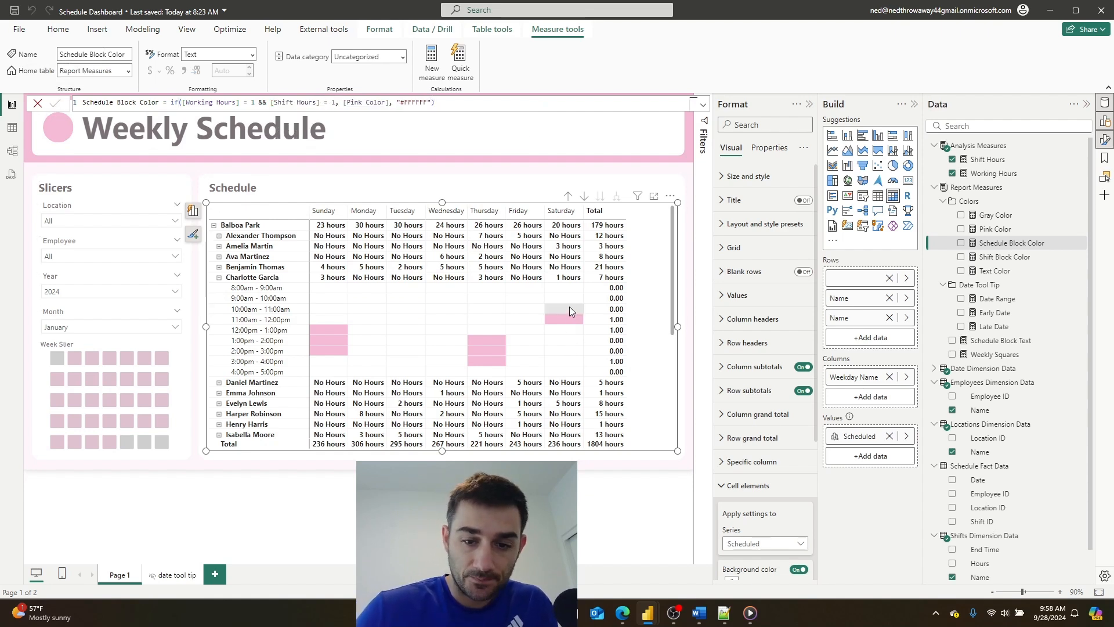
Collapse the fifth Balboa Park employee, add && [Shift Block Color] = 1 to the Schedule Block Text condition, and commit the measure.
{"action": "left_click", "coordinate": [218, 280]}
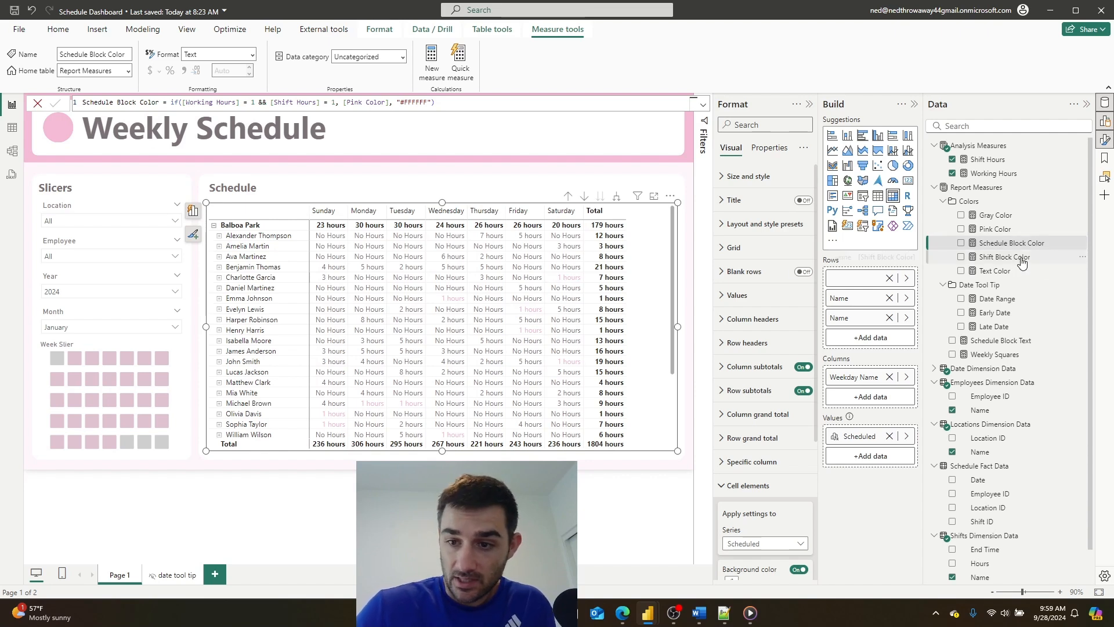
{"action": "left_click", "coordinate": [1012, 343]}
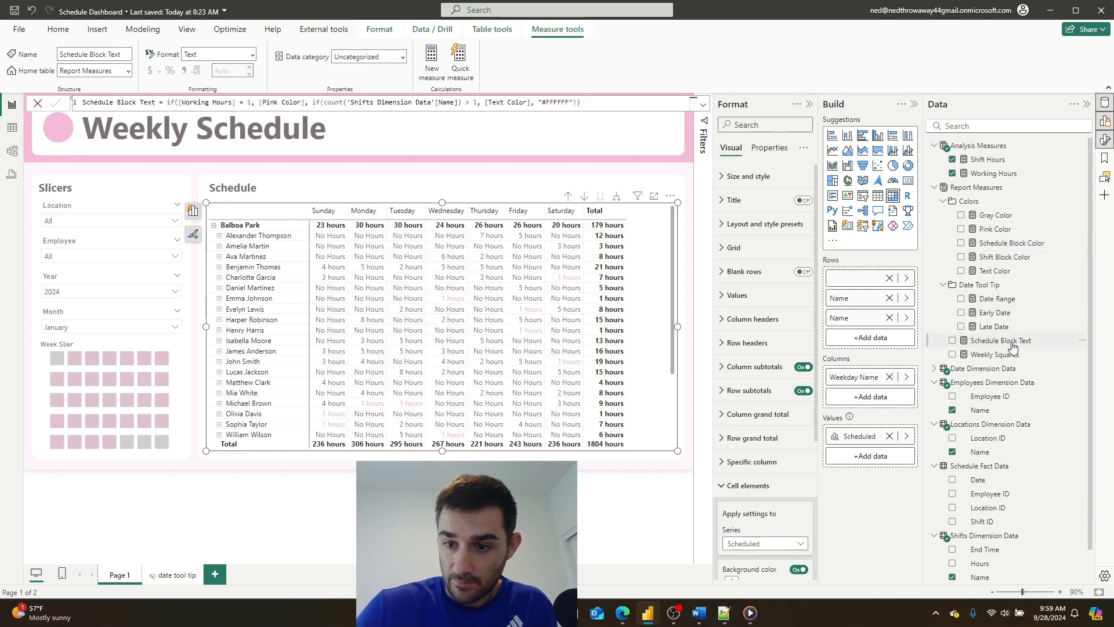
{"action": "left_click", "coordinate": [253, 104]}
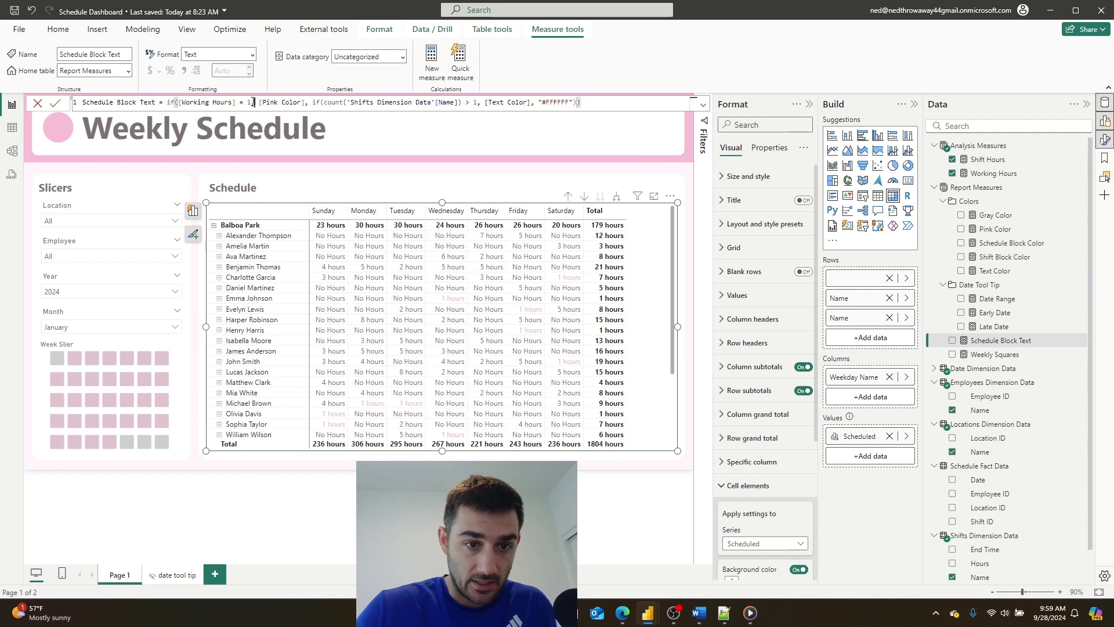
{"action": "type", "text": "&& [shi"}
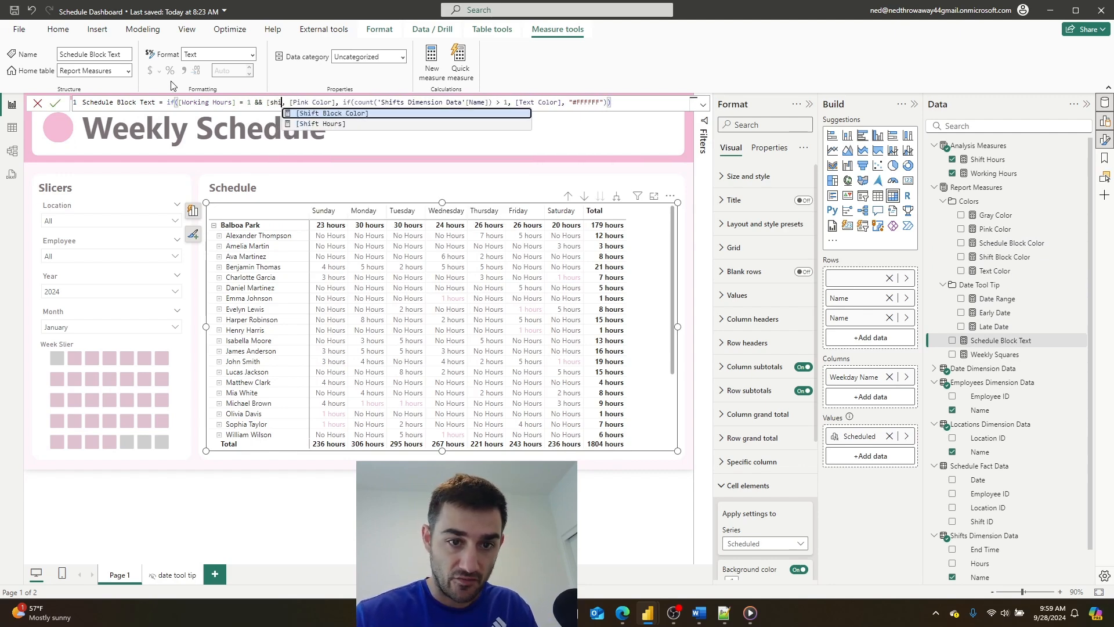
{"action": "key", "text": "Tab"}
{"action": "type", "text": "= 1"}
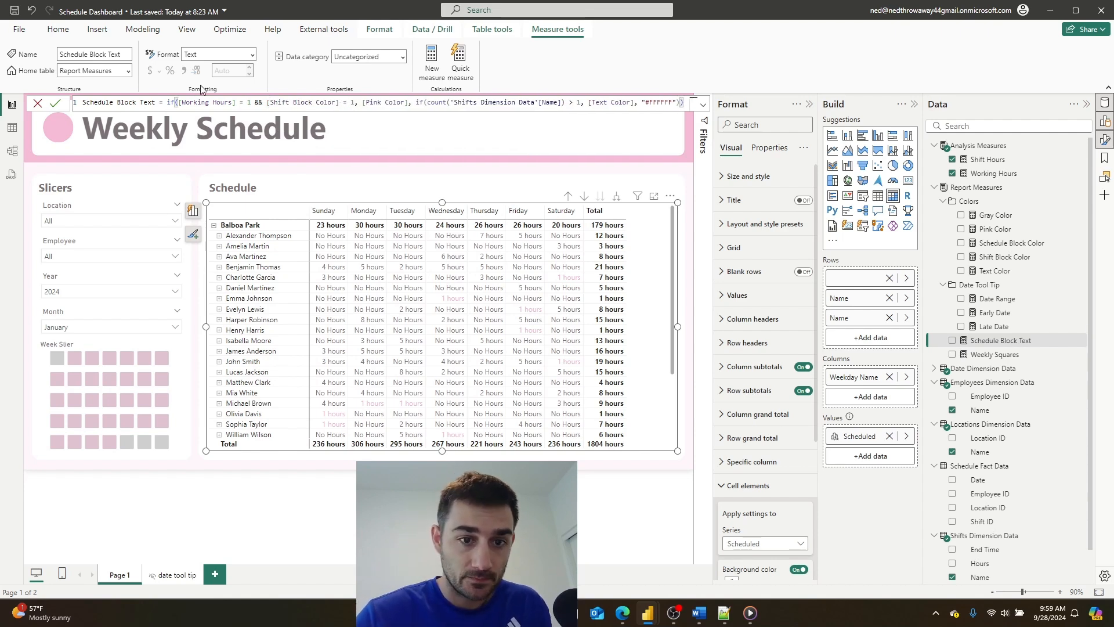
{"action": "left_click", "coordinate": [55, 103]}
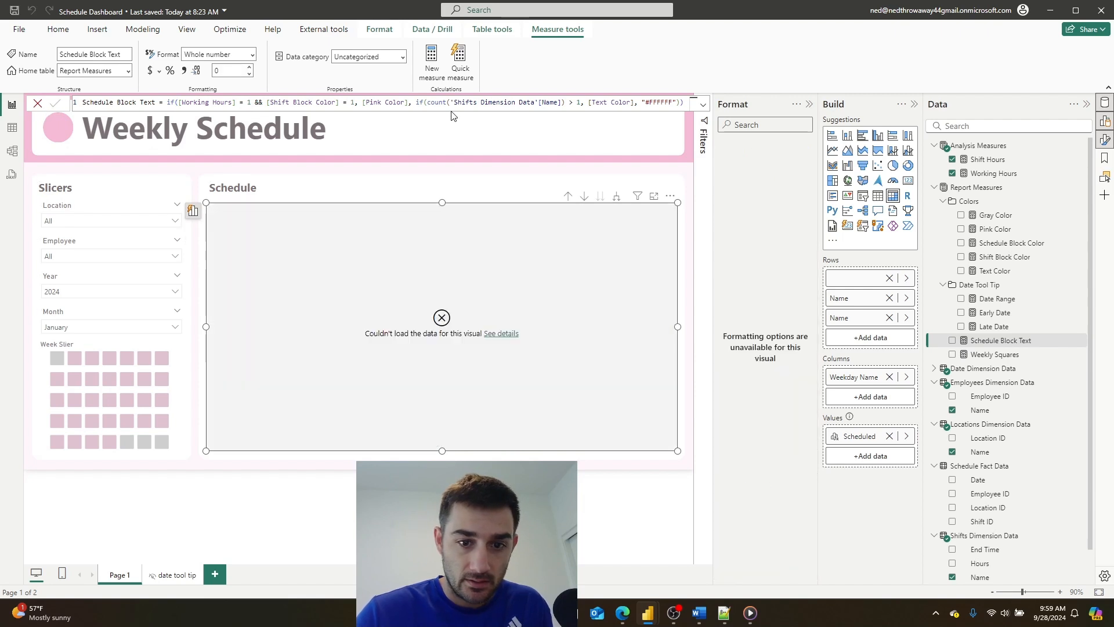
Replace [Shift Block Color] with [Shift Hours] in the Schedule Block Text condition and commit the measure.
{"action": "left_click", "coordinate": [331, 103]}
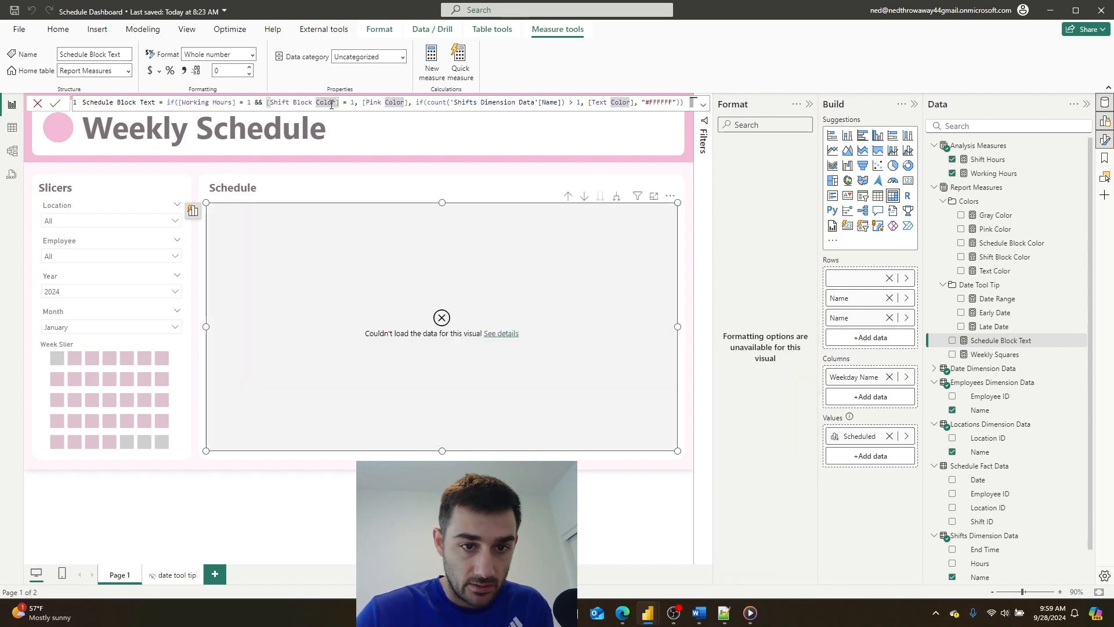
{"action": "key", "text": "BackSpace"}
{"action": "key", "text": "BackSpace"}
{"action": "key", "text": "BackSpace"}
{"action": "key", "text": "BackSpace"}
{"action": "key", "text": "BackSpace"}
{"action": "key", "text": "BackSpace"}
{"action": "key", "text": "BackSpace"}
{"action": "key", "text": "BackSpace"}
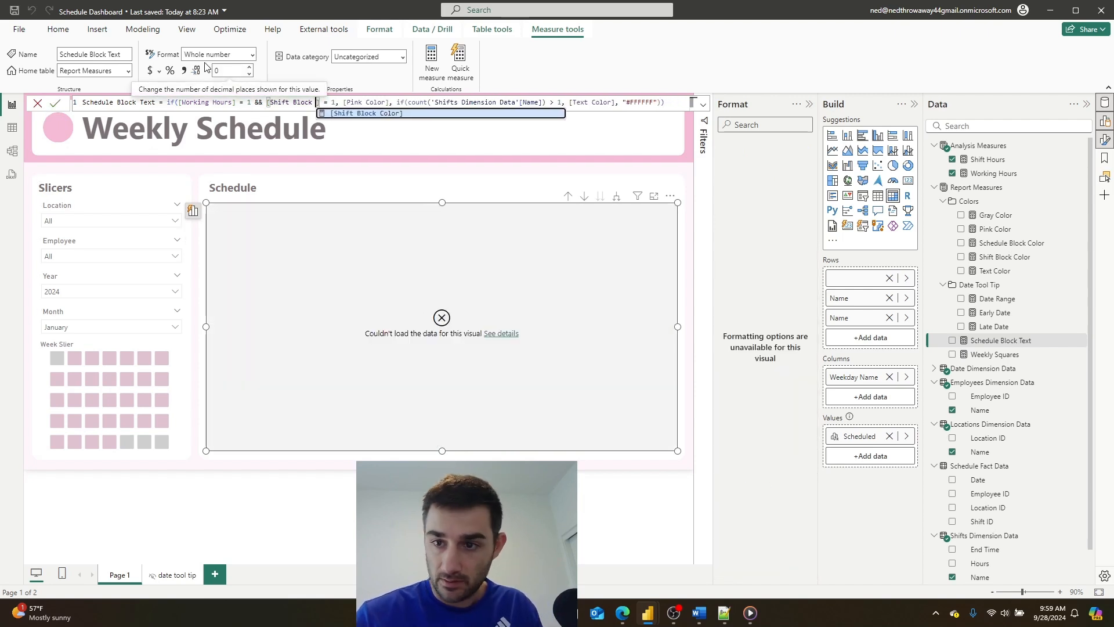
{"action": "key", "text": "BackSpace"}
{"action": "key", "text": "BackSpace"}
{"action": "key", "text": "BackSpace"}
{"action": "type", "text": "Hours"}
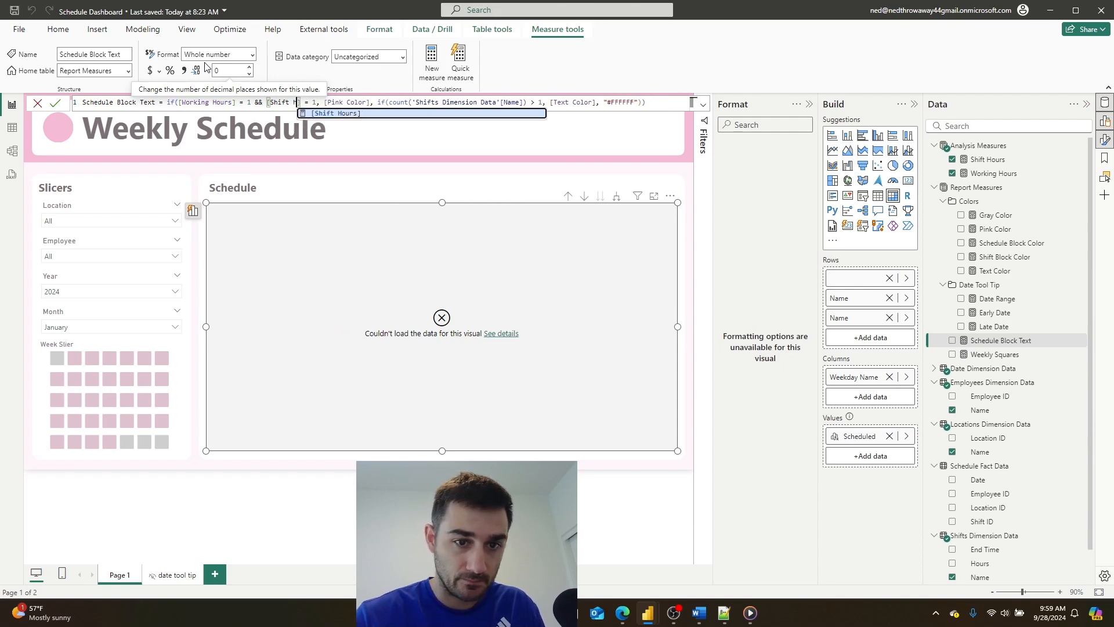
{"action": "left_click", "coordinate": [60, 104]}
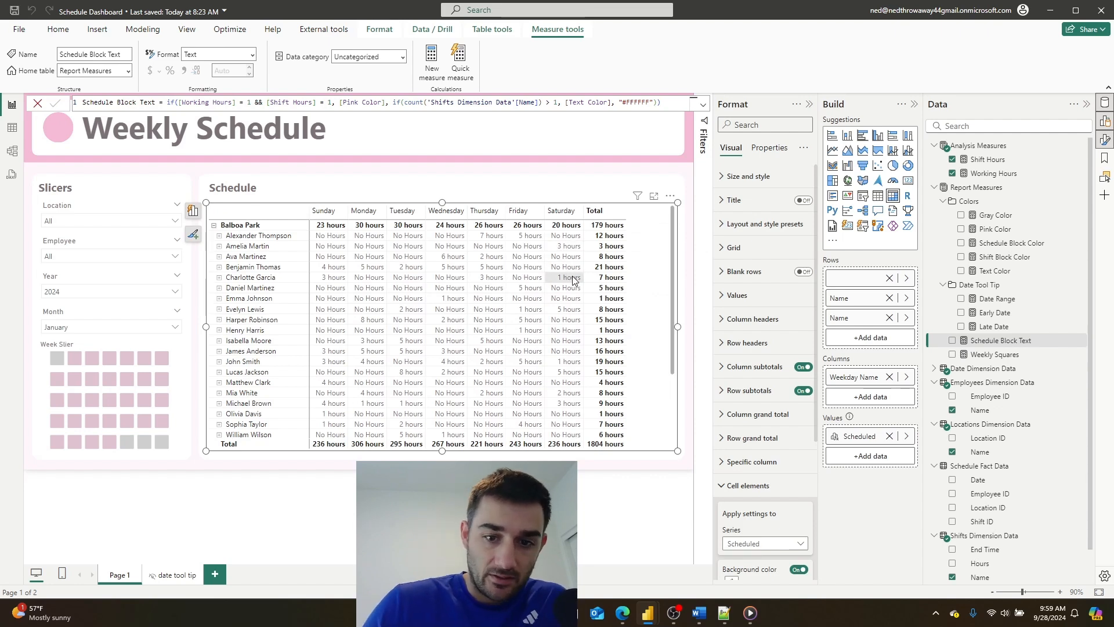
Check the fifth Balboa Park employee's row both expanded and collapsed, leaving its shift rows expanded.
{"action": "left_click", "coordinate": [219, 278]}
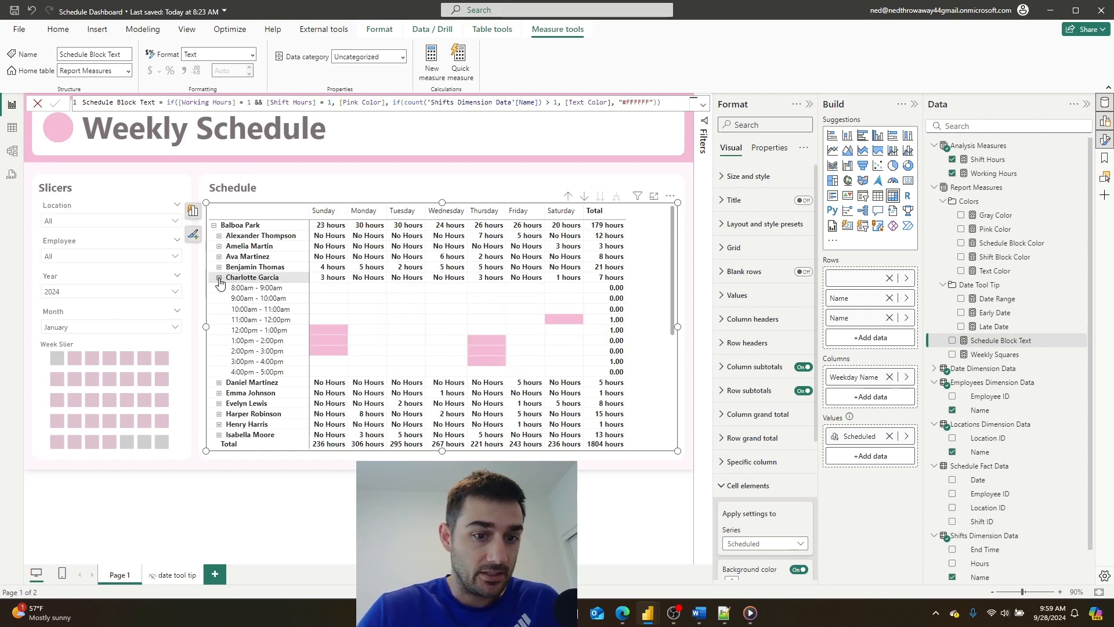
{"action": "left_click", "coordinate": [219, 278]}
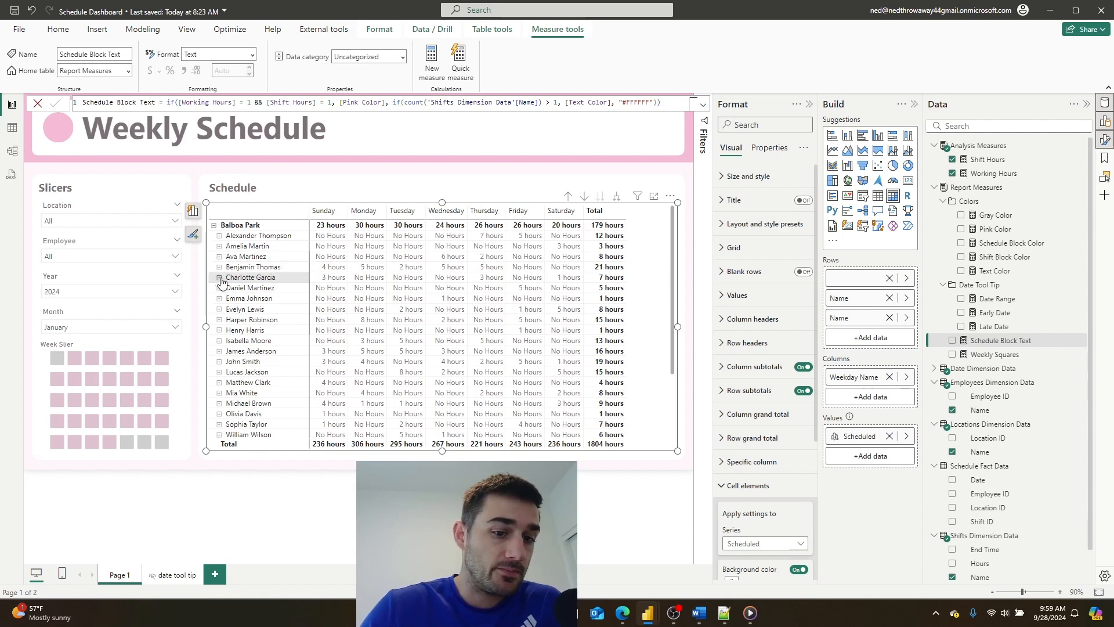
{"action": "left_click", "coordinate": [219, 278]}
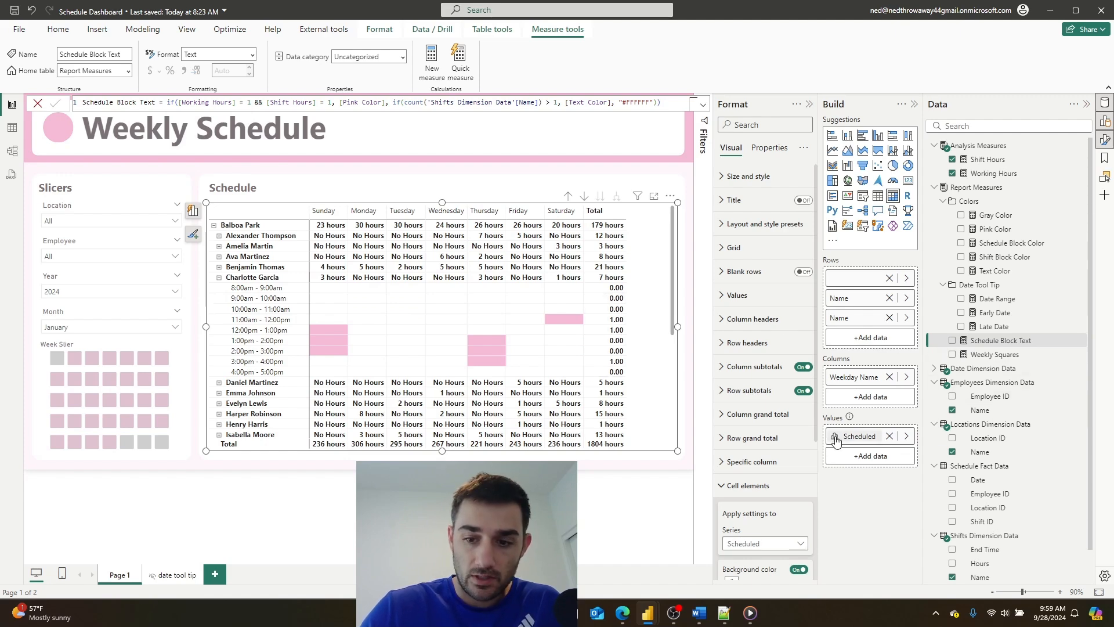
Edit the Scheduled visual calculation to return format(shift_block, "00") at the Name2 level and commit it.
{"action": "right_click", "coordinate": [882, 432]}
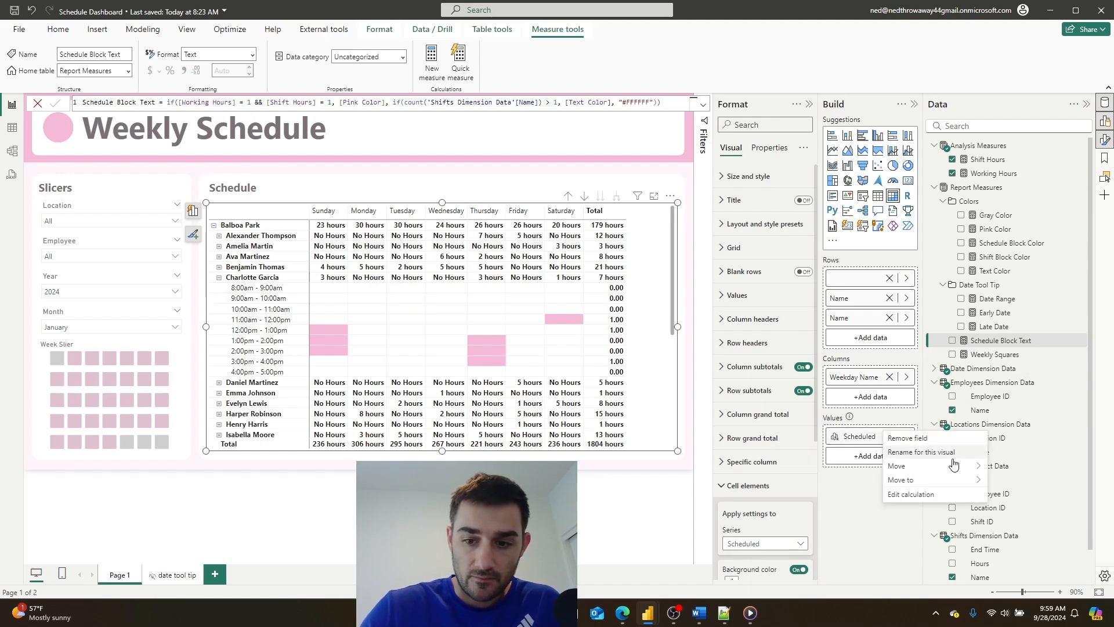
{"action": "left_click", "coordinate": [914, 495]}
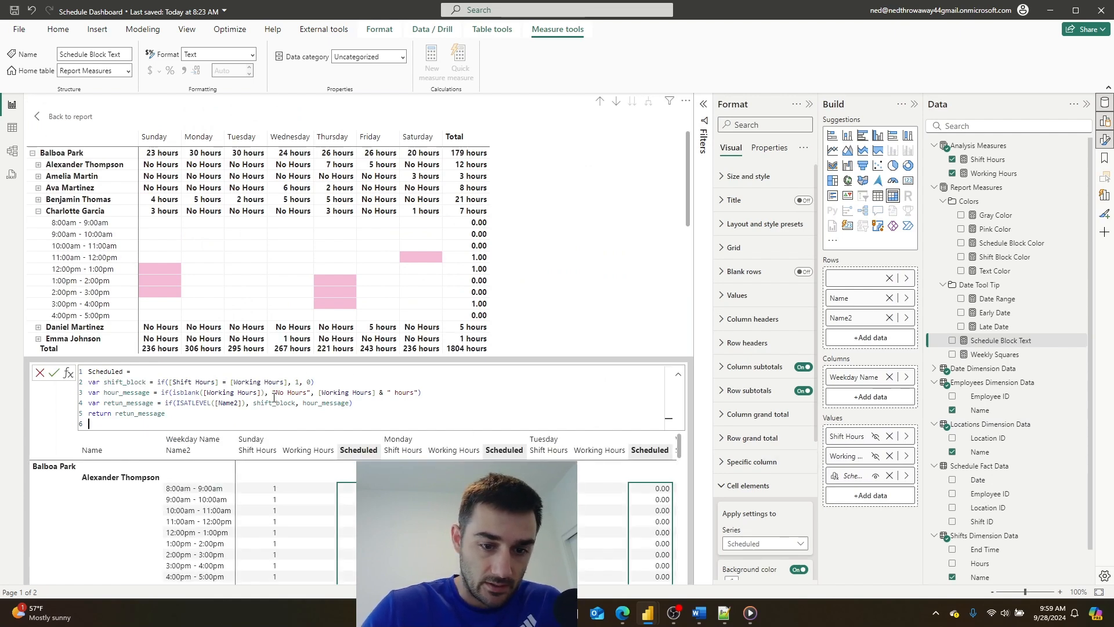
{"action": "left_click", "coordinate": [298, 405]}
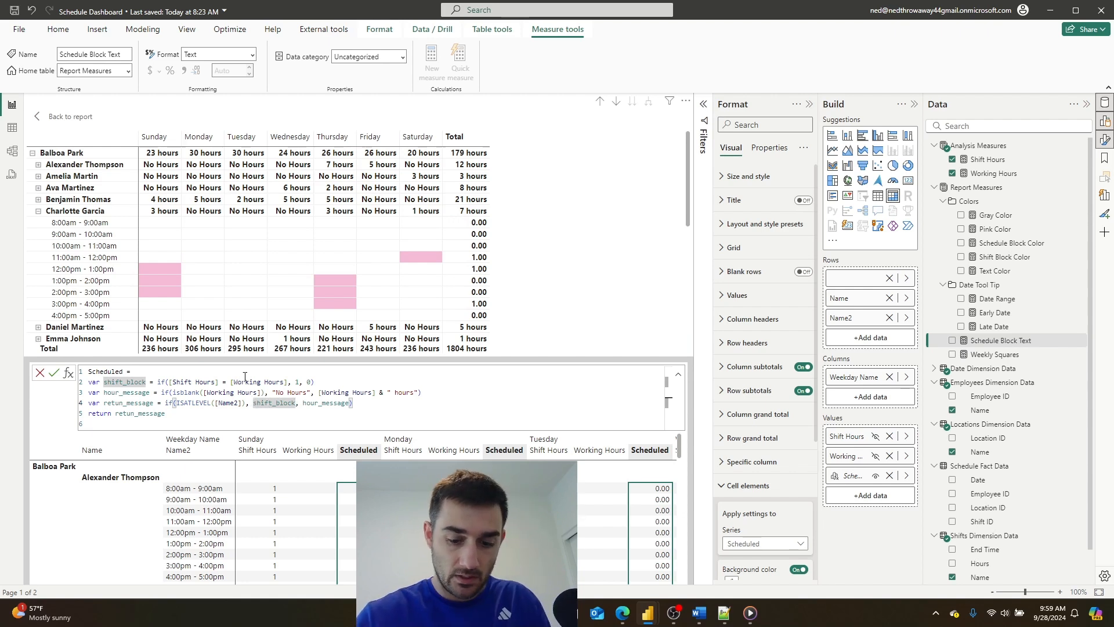
{"action": "key", "text": "ctrl+Left"}
{"action": "type", "text": "format("}
{"action": "key", "text": "Right"}
{"action": "key", "text": "Right"}
{"action": "key", "text": "Right"}
{"action": "key", "text": "Right"}
{"action": "key", "text": "Right"}
{"action": "key", "text": "Right"}
{"action": "key", "text": "Right"}
{"action": "key", "text": "Right"}
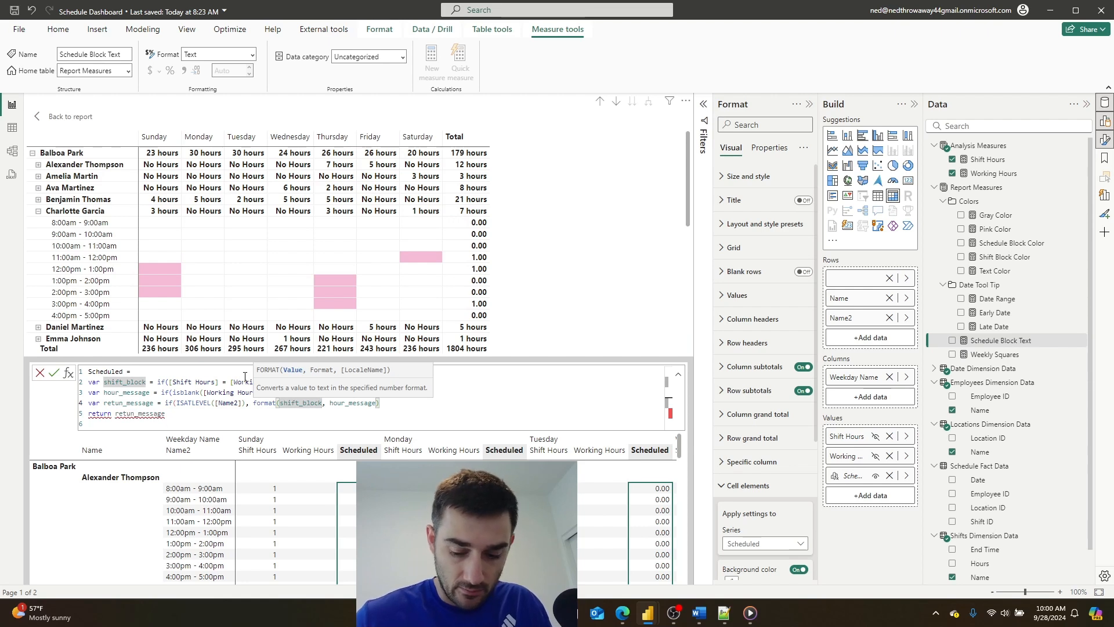
{"action": "type", "text": ", \""}
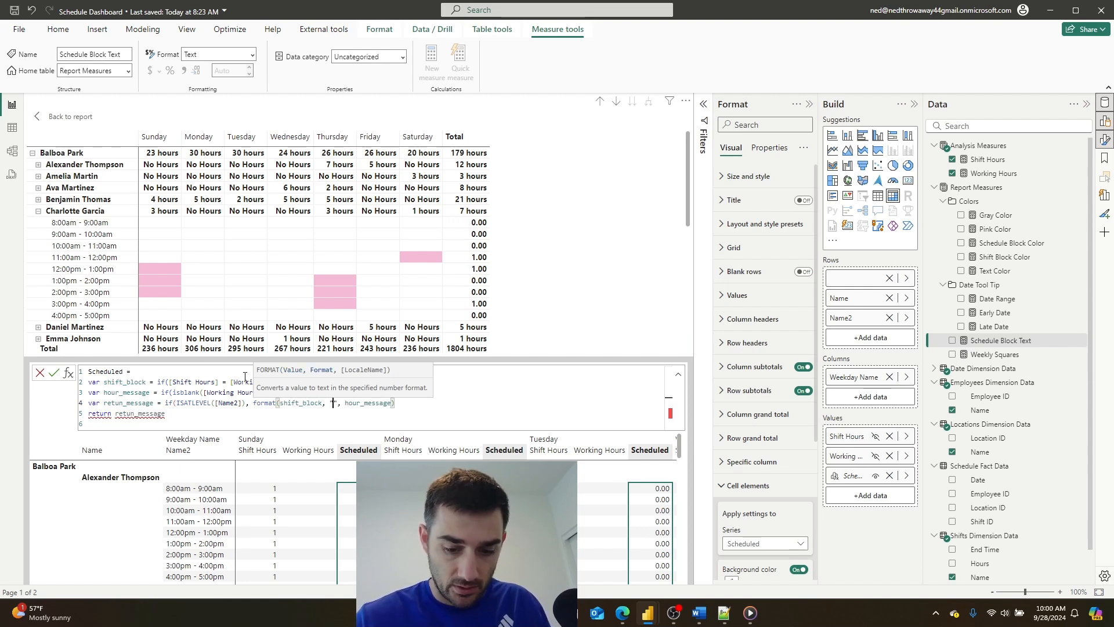
{"action": "type", "text": "00\""}
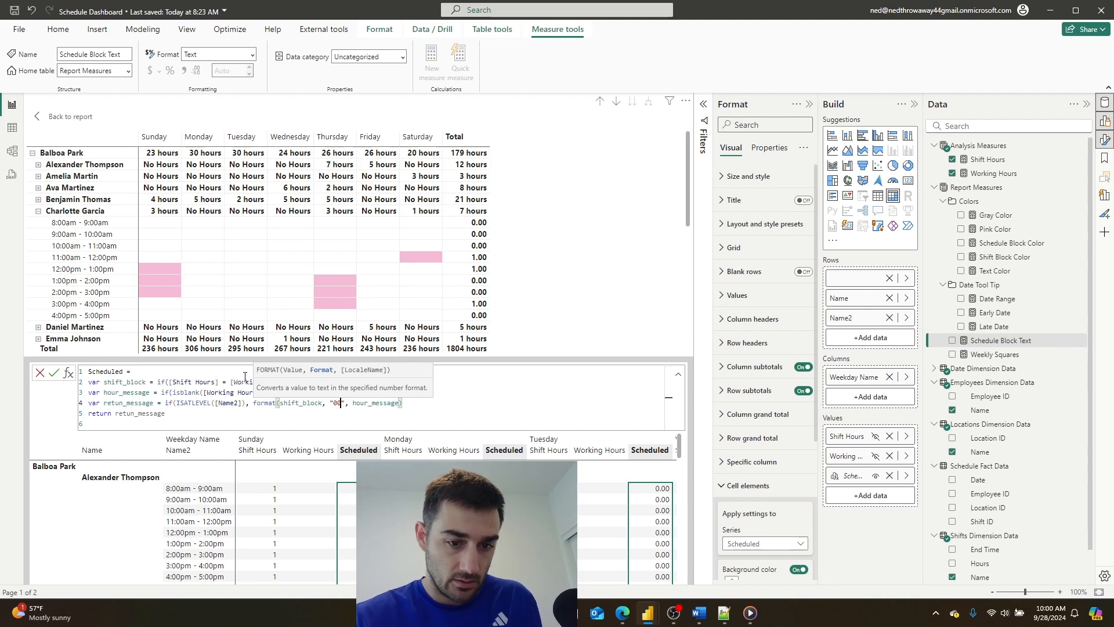
{"action": "type", "text": ")"}
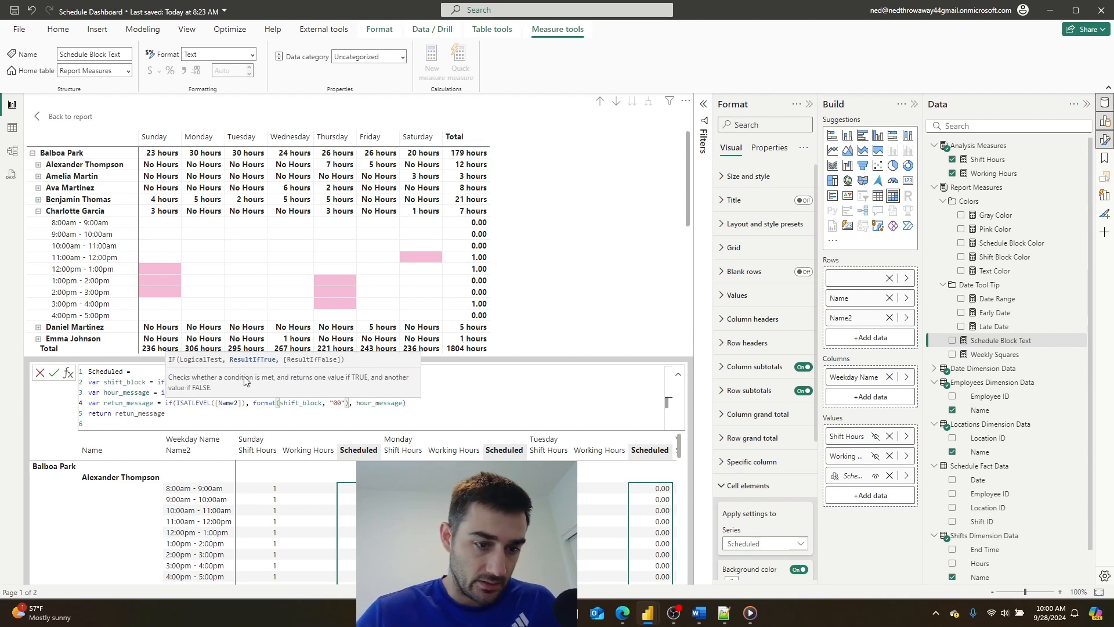
{"action": "left_click", "coordinate": [51, 375]}
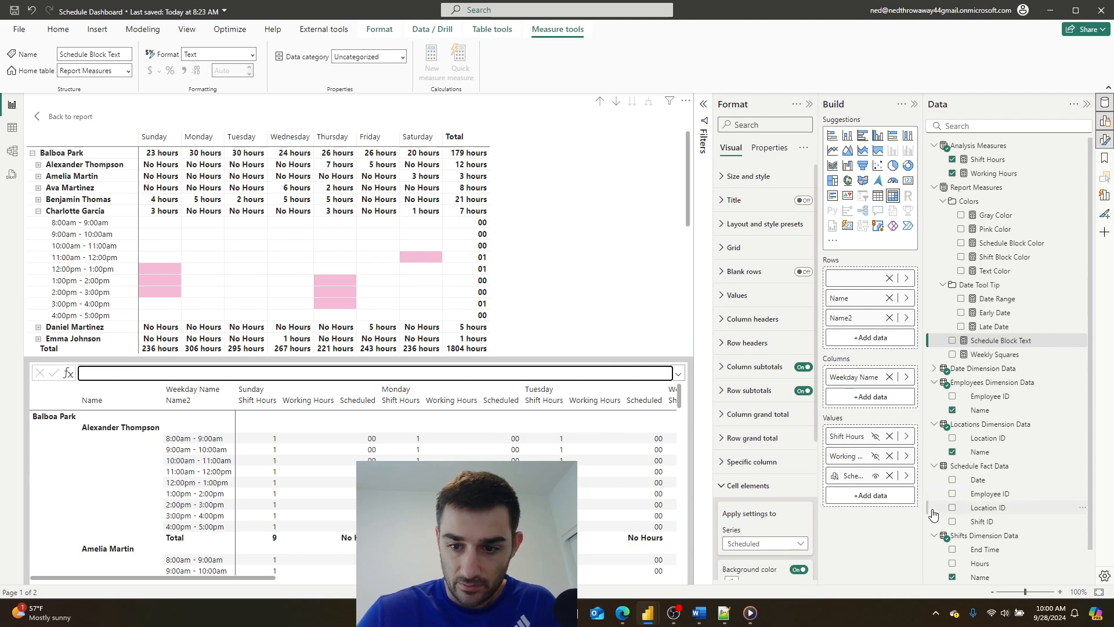
Reopen the Scheduled calculation, shorten the shift_block format string to "0", and commit it.
{"action": "right_click", "coordinate": [848, 477]}
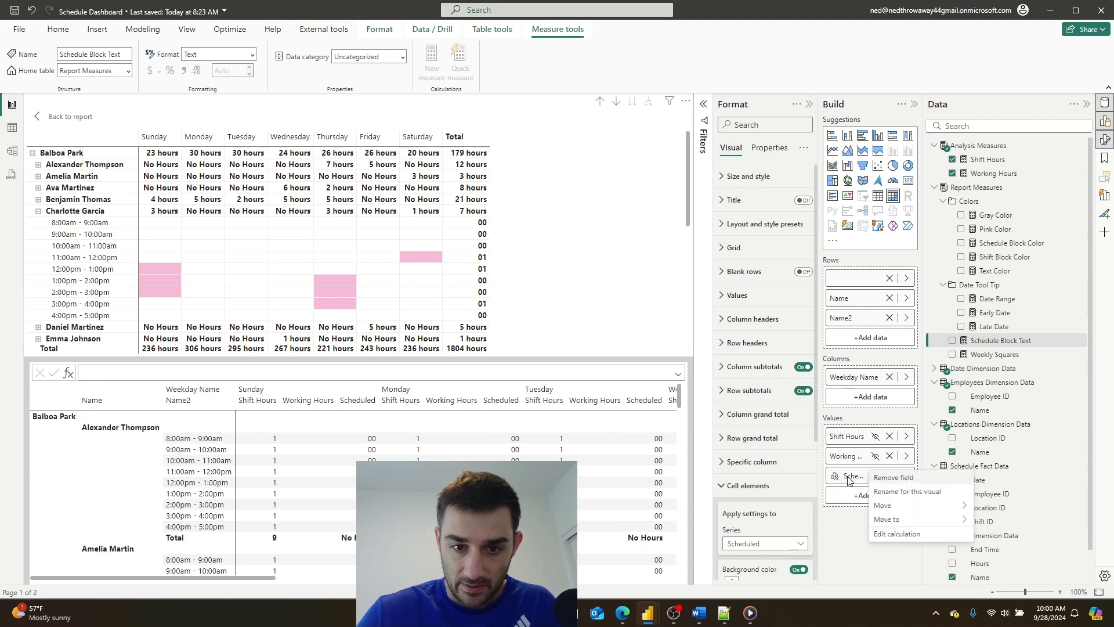
{"action": "left_click", "coordinate": [896, 534]}
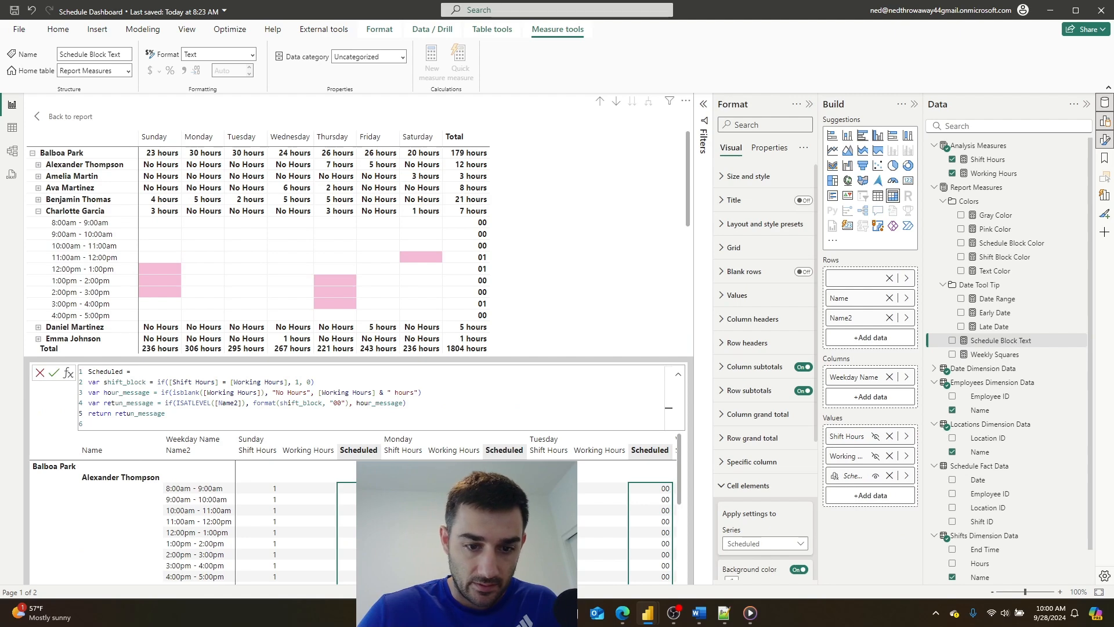
{"action": "key", "text": "Delete"}
{"action": "left_click", "coordinate": [53, 372]}
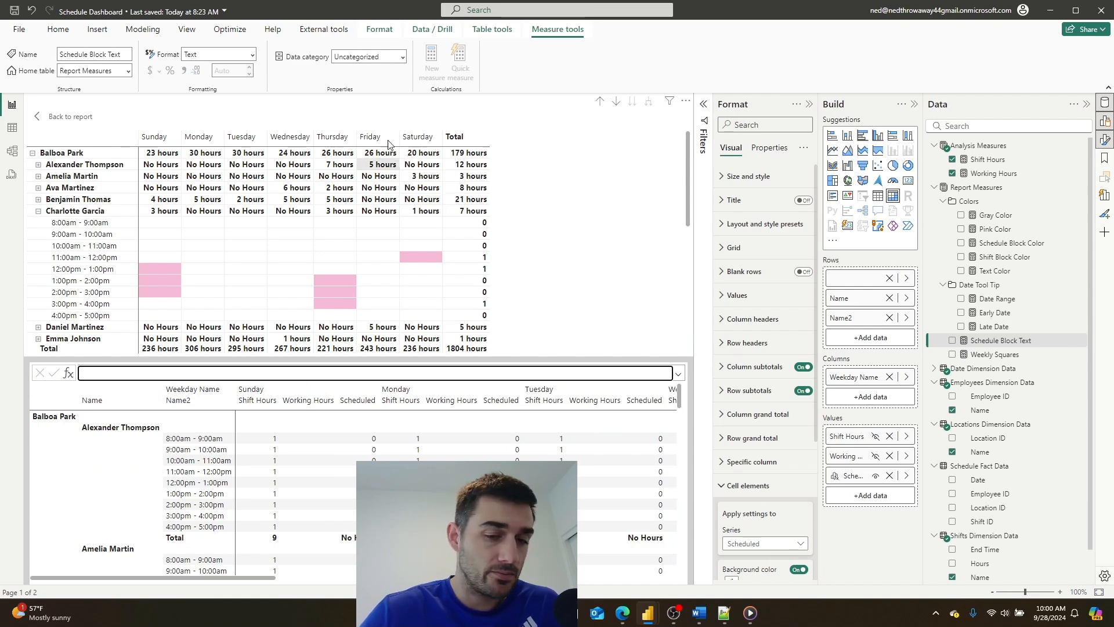
Check the fifth employee's shift rows, collapse the employee and Balboa Park, and return to the report page.
{"action": "left_click", "coordinate": [39, 212]}
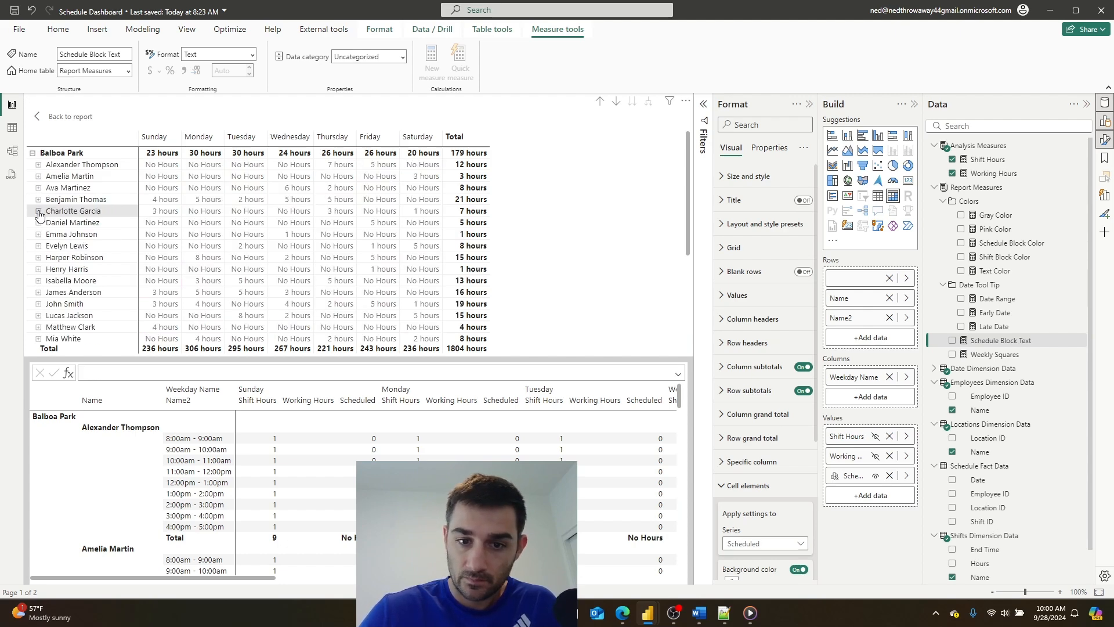
{"action": "left_click", "coordinate": [38, 212]}
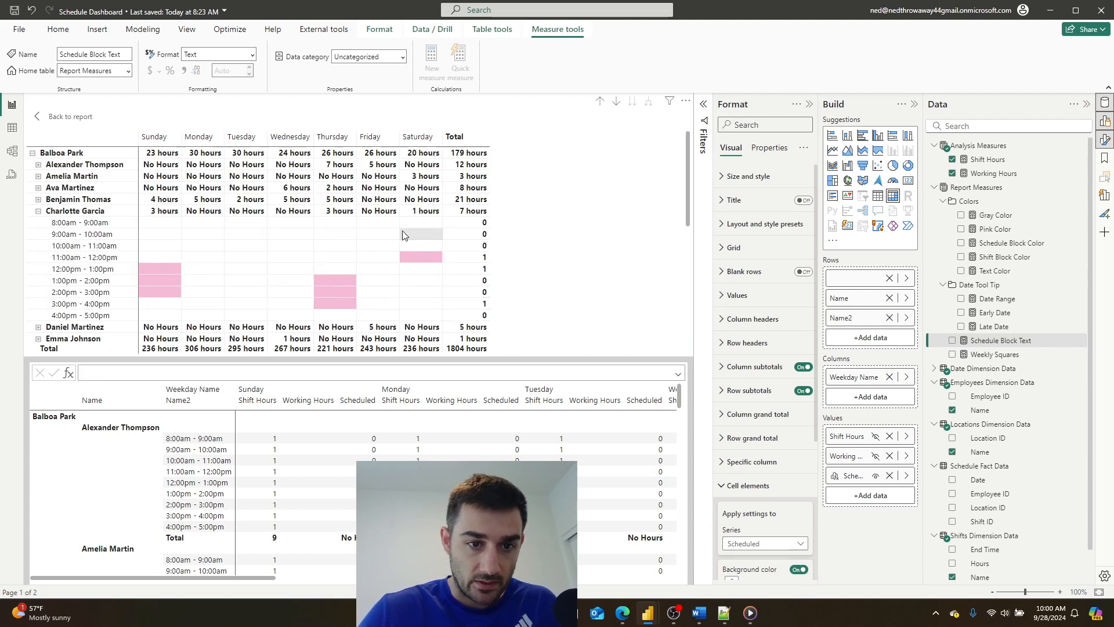
{"action": "left_click", "coordinate": [38, 211]}
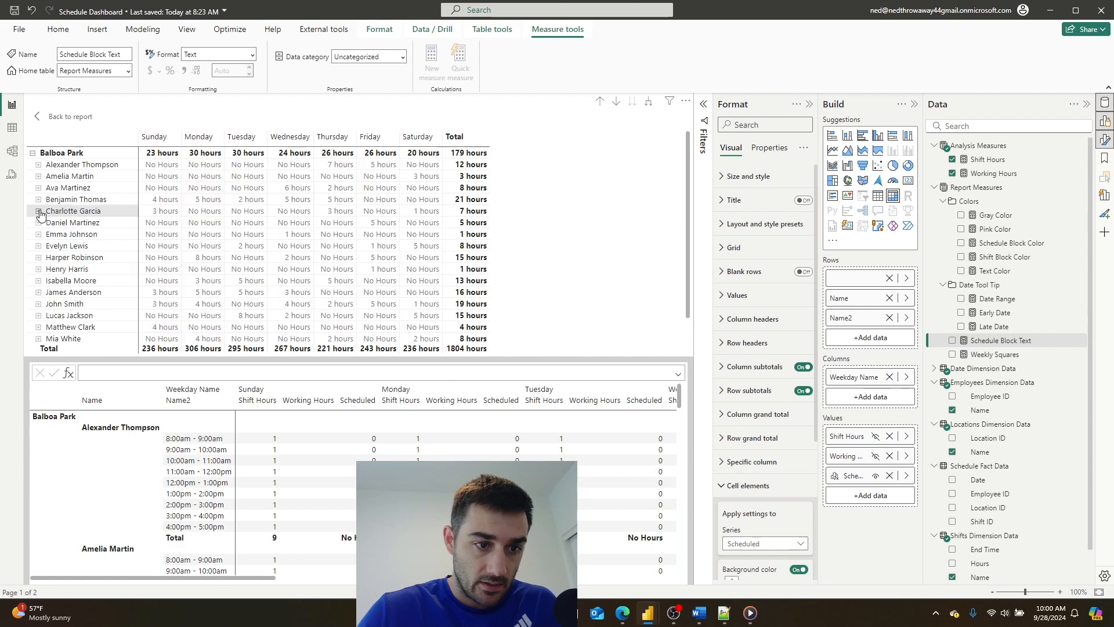
{"action": "left_click", "coordinate": [33, 152]}
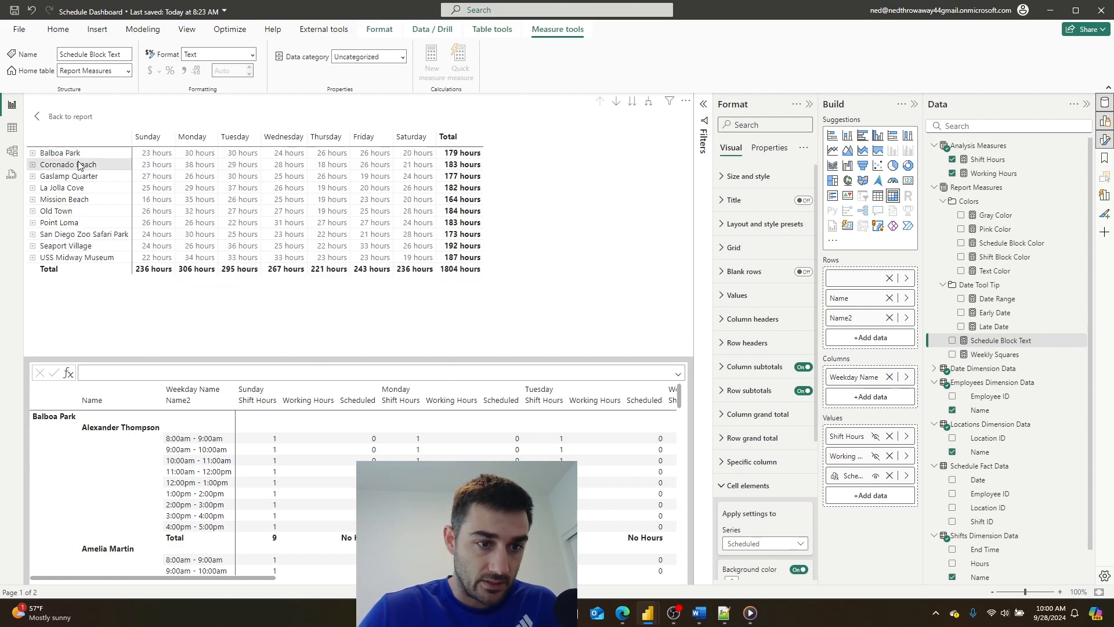
{"action": "left_click", "coordinate": [39, 118]}
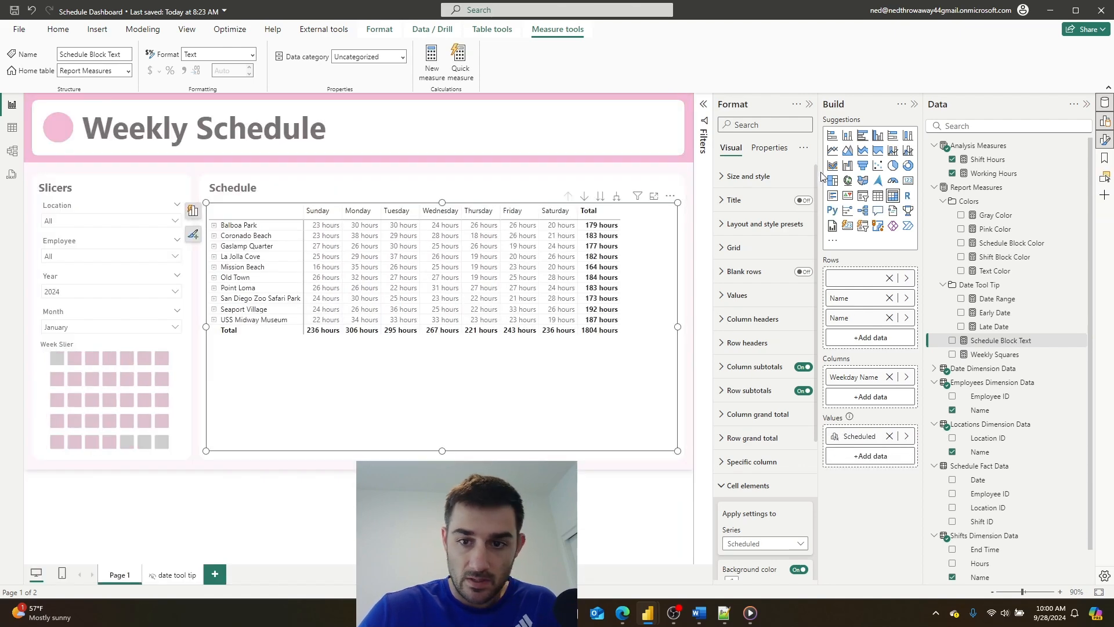
Find the blank rows setting for the Schedule matrix, turn it on, and check its color options.
{"action": "left_click", "coordinate": [748, 123]}
{"action": "type", "text": "blank"}
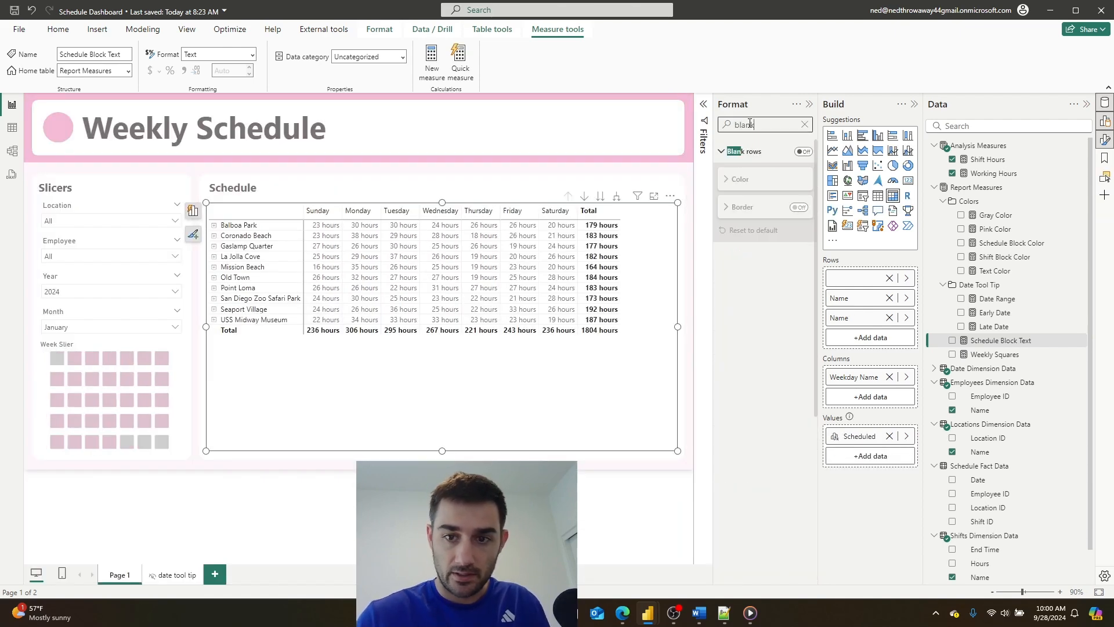
{"action": "left_click", "coordinate": [803, 151]}
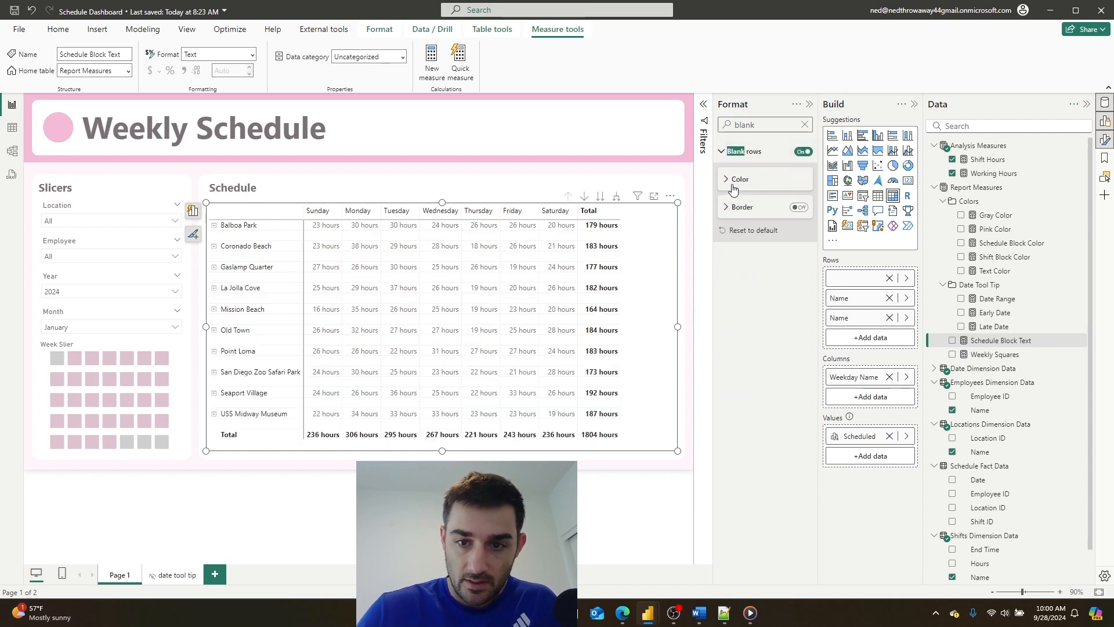
{"action": "left_click", "coordinate": [727, 181]}
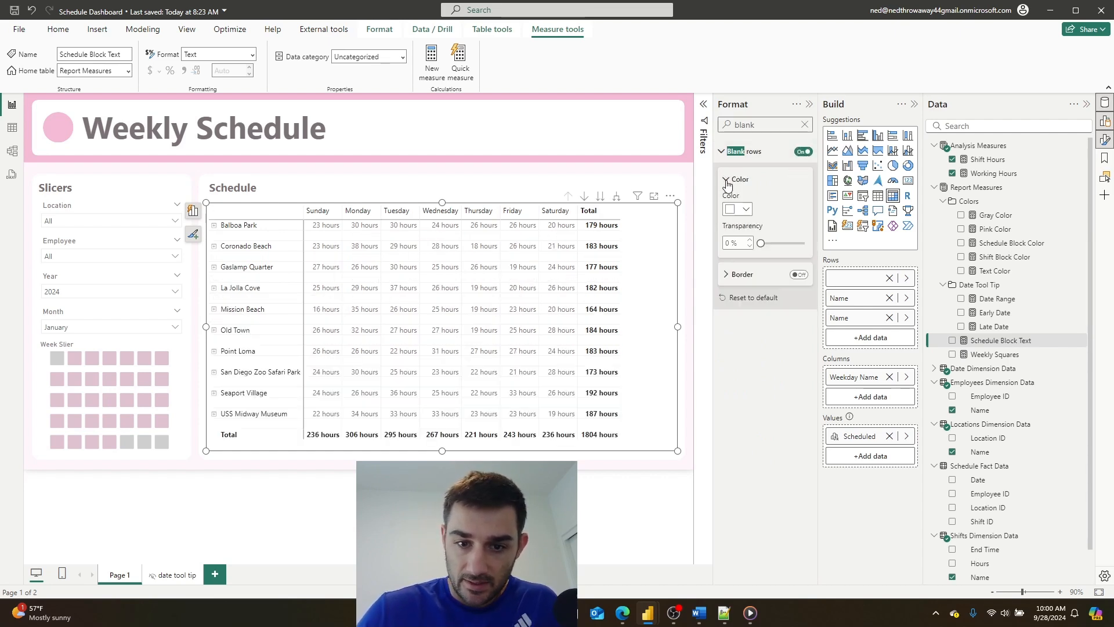
{"action": "left_click", "coordinate": [727, 180]}
Expand Balboa Park and inspect its employee rows and the first employee's shift rows with blank rows on.
{"action": "left_click", "coordinate": [214, 226]}
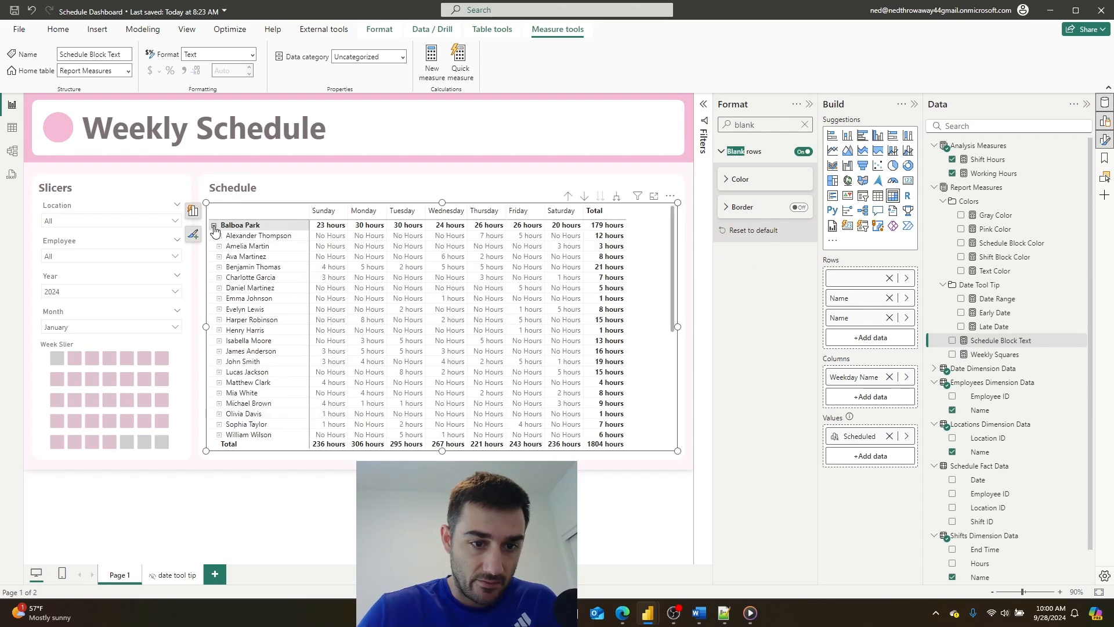
{"action": "scroll", "coordinate": [273, 315], "scroll_direction": "down", "scroll_amount": 5}
{"action": "scroll", "coordinate": [273, 318], "scroll_direction": "up", "scroll_amount": 4}
{"action": "scroll", "coordinate": [273, 319], "scroll_direction": "up", "scroll_amount": 1}
{"action": "left_click", "coordinate": [218, 236]}
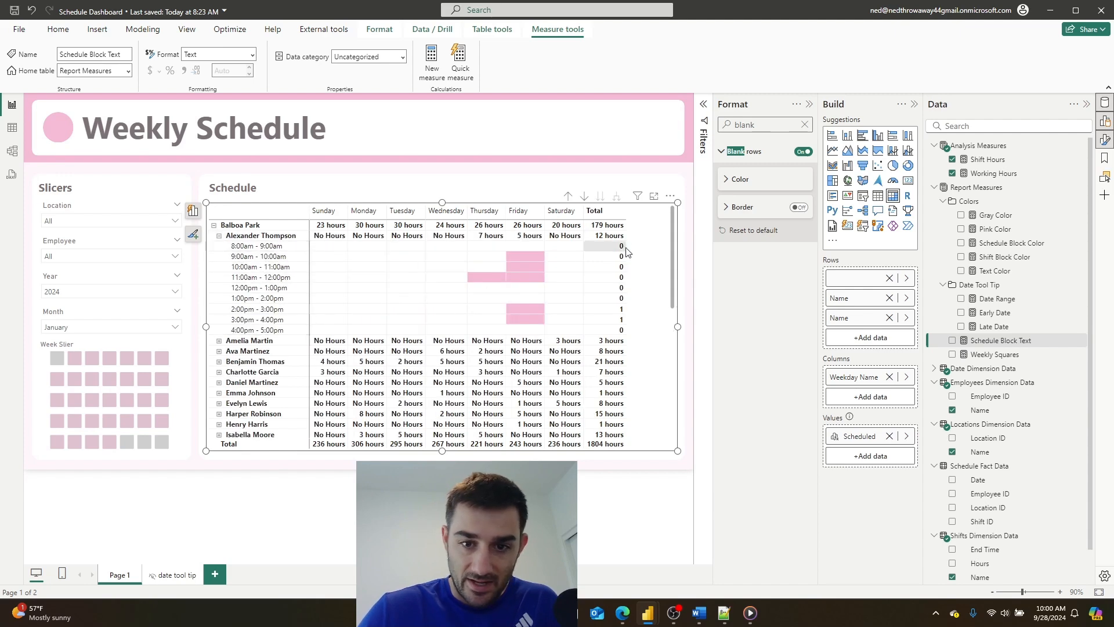
{"action": "left_click", "coordinate": [218, 235]}
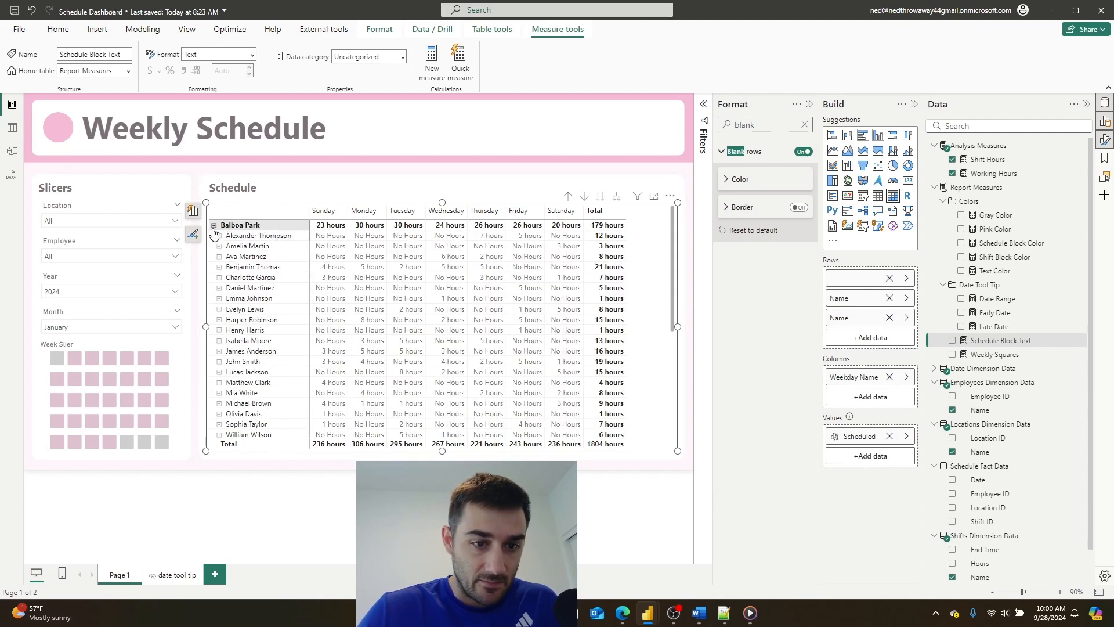
Filter the schedule to the first week of January 2024 and expand the first and third employees' shift rows under Balboa Park.
{"action": "left_click", "coordinate": [214, 225]}
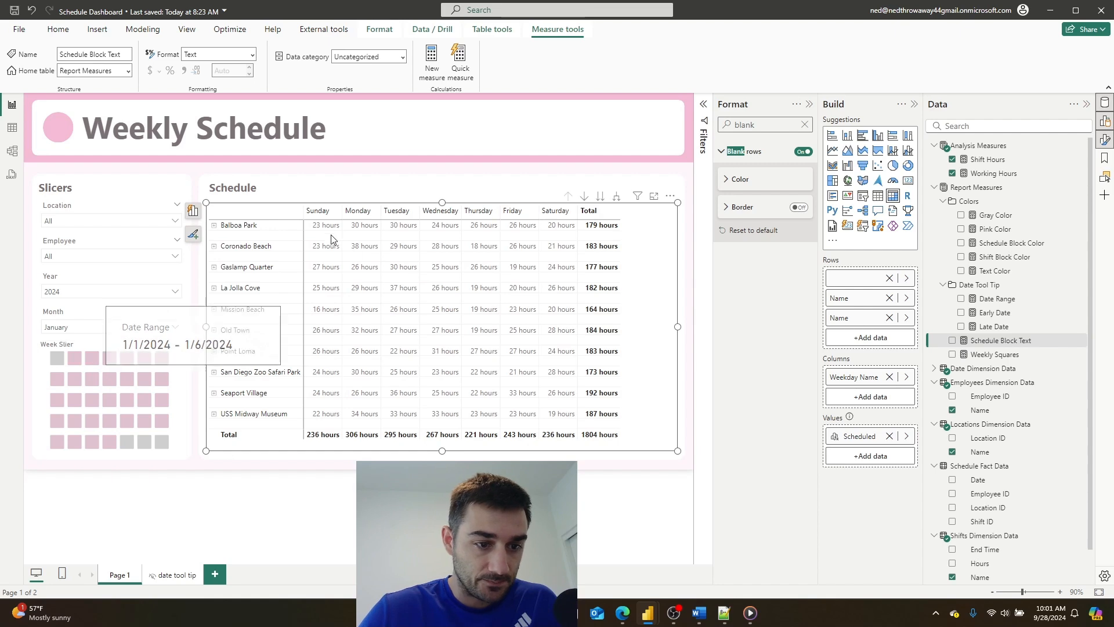
{"action": "left_click", "coordinate": [96, 364]}
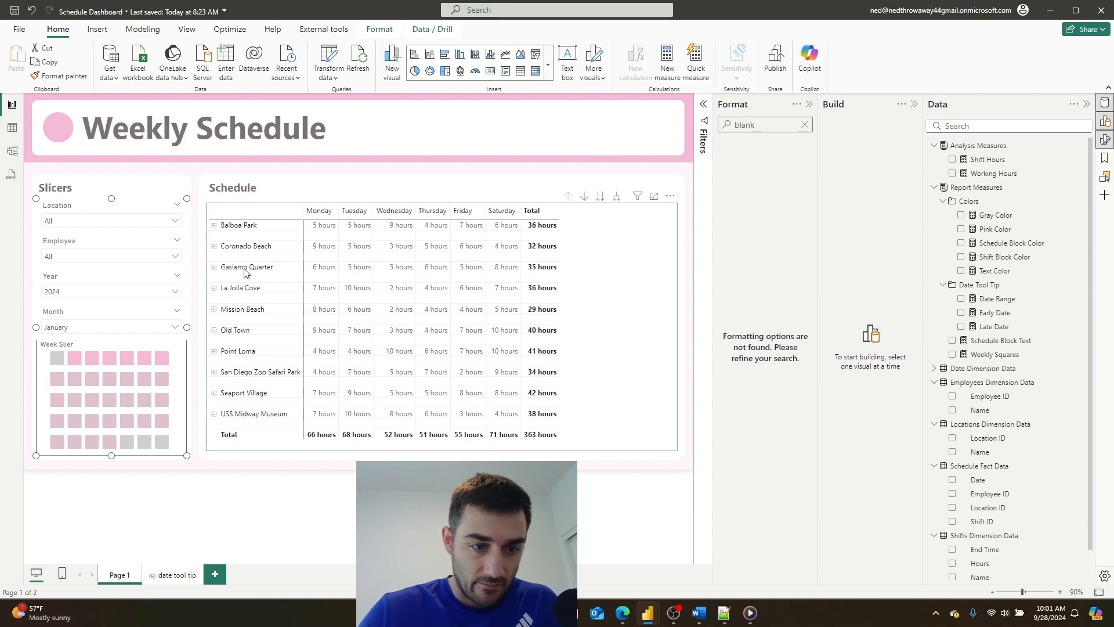
{"action": "left_click", "coordinate": [214, 226]}
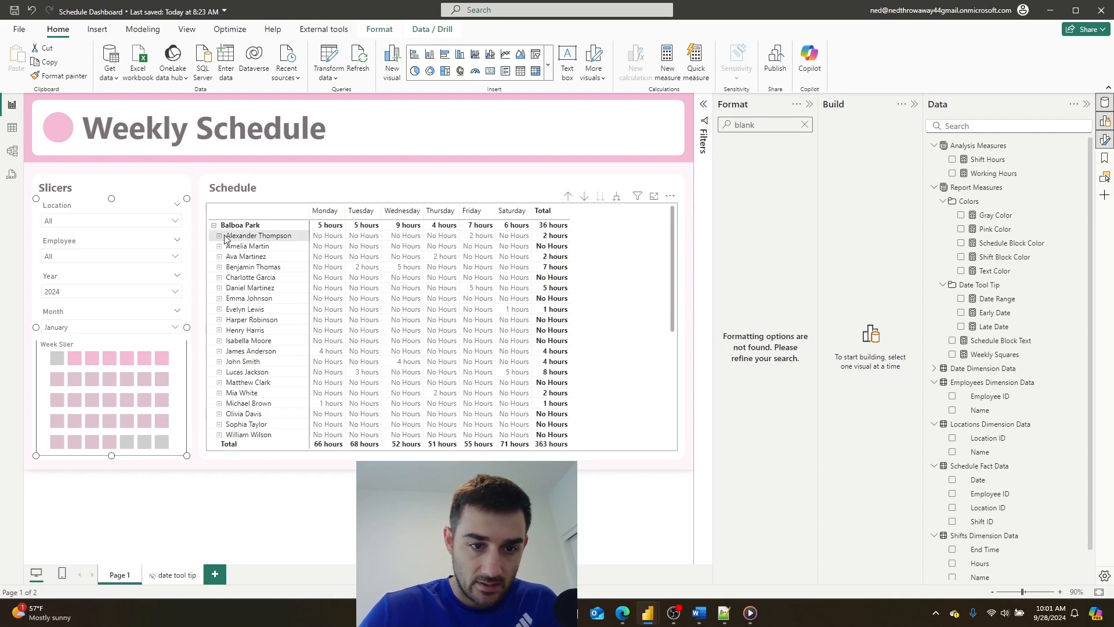
{"action": "left_click", "coordinate": [219, 236]}
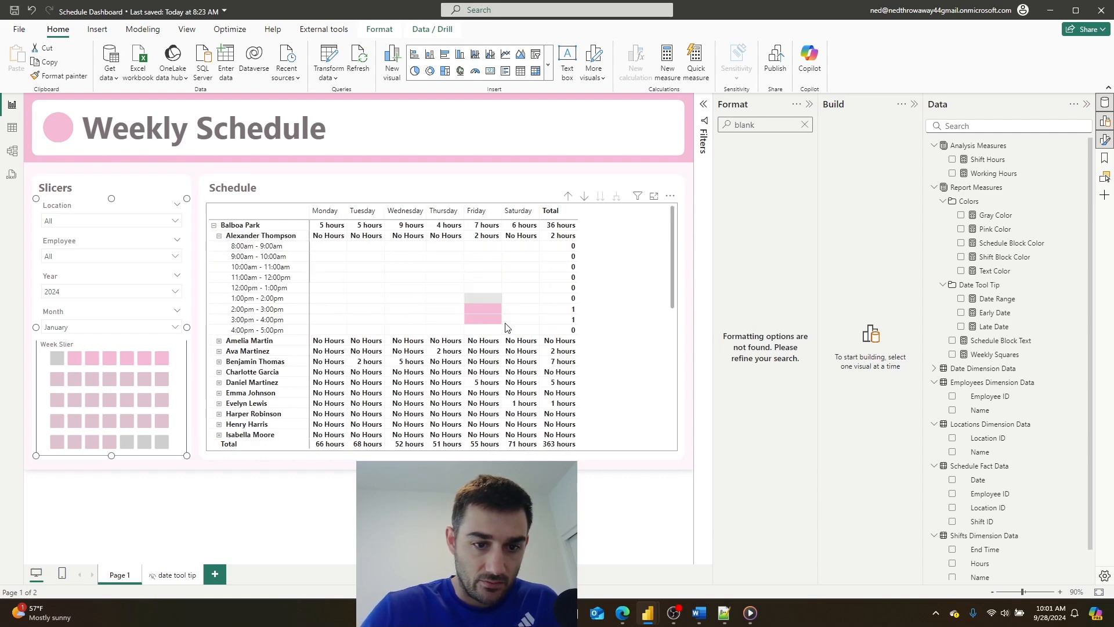
{"action": "left_click", "coordinate": [219, 351]}
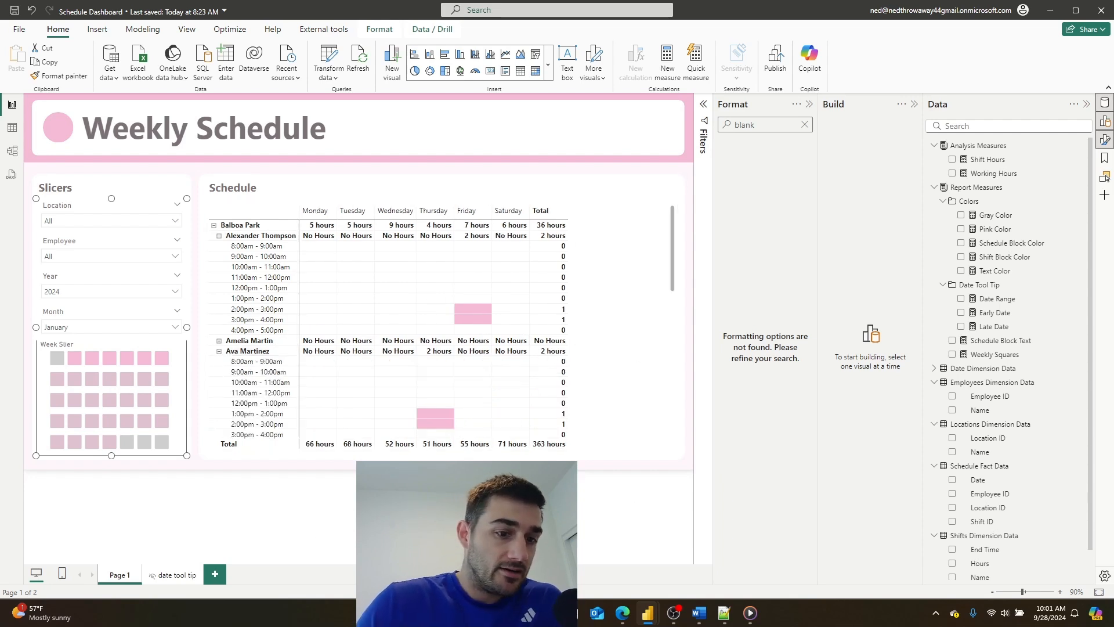
{"action": "left_click", "coordinate": [281, 540]}
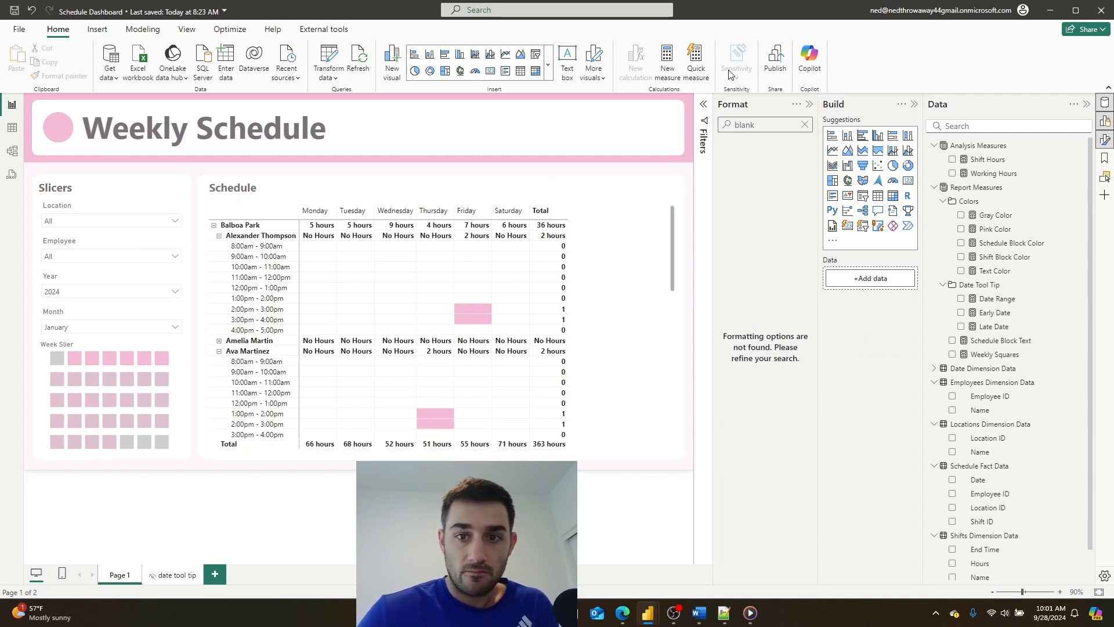
Start publishing the report and save its pending changes.
{"action": "left_click", "coordinate": [777, 63]}
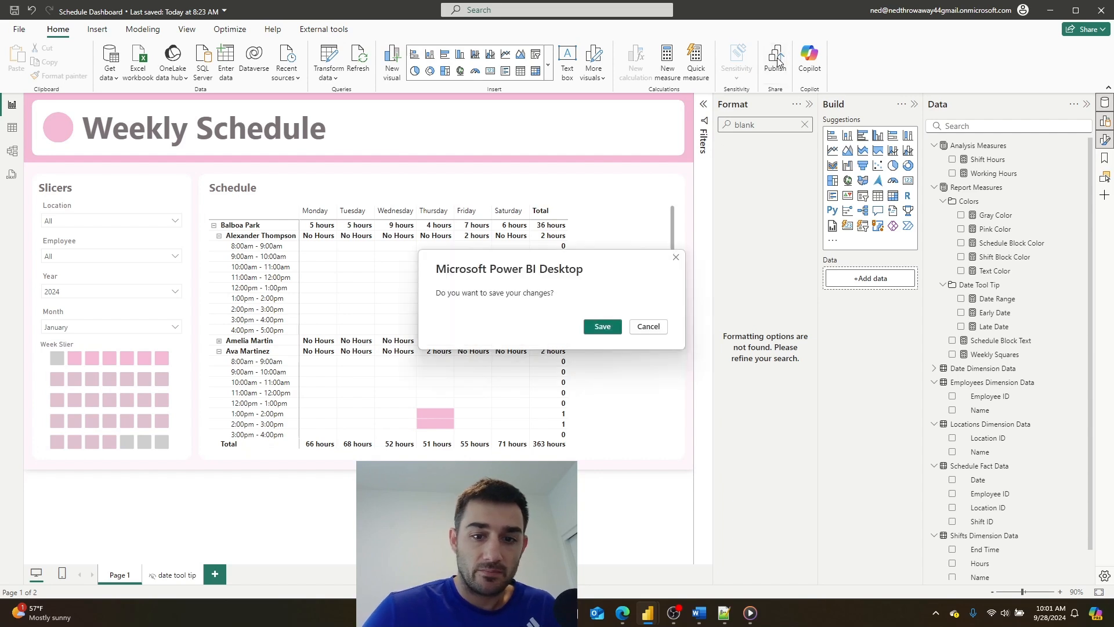
{"action": "left_click", "coordinate": [603, 327]}
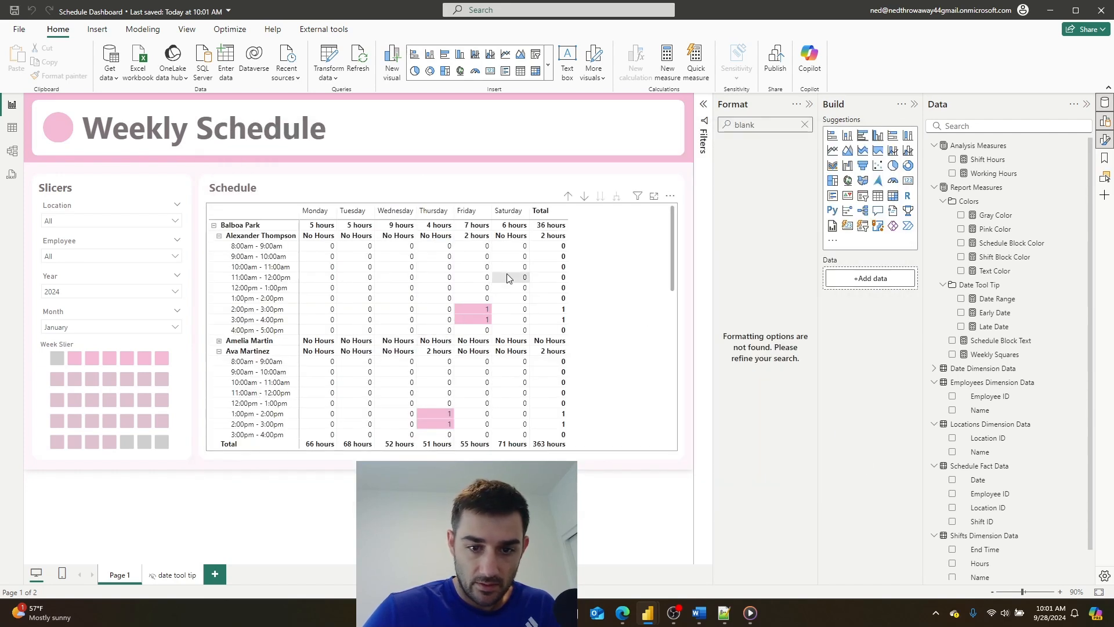
{"action": "left_click", "coordinate": [651, 315]}
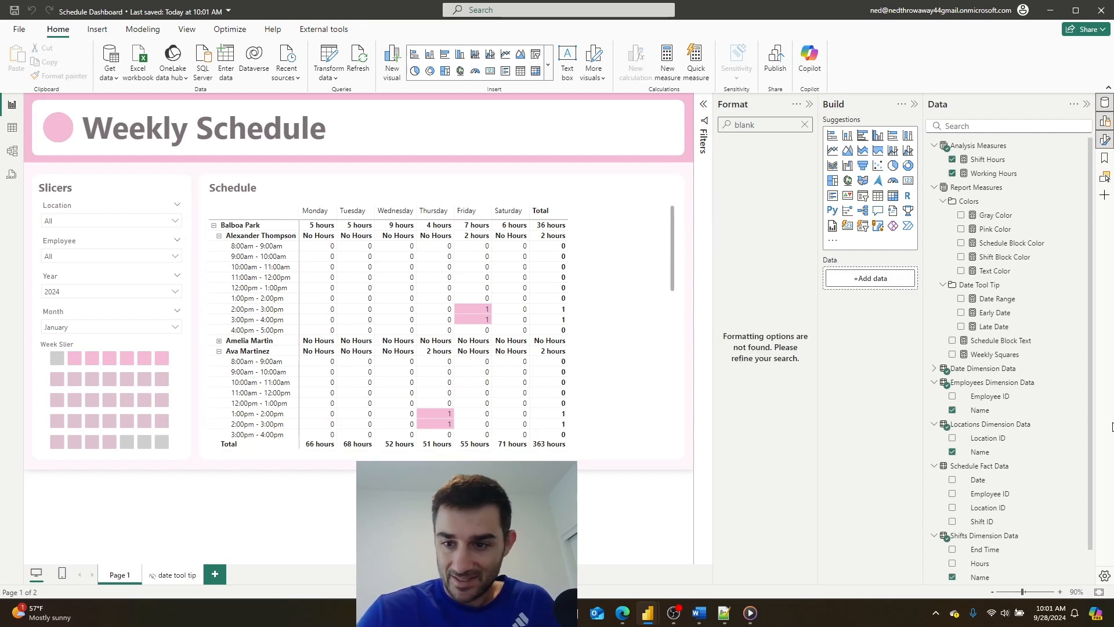
Examine the Schedule Block Text measure's formula in the expanded editor and close it without changes.
{"action": "left_click", "coordinate": [1003, 341]}
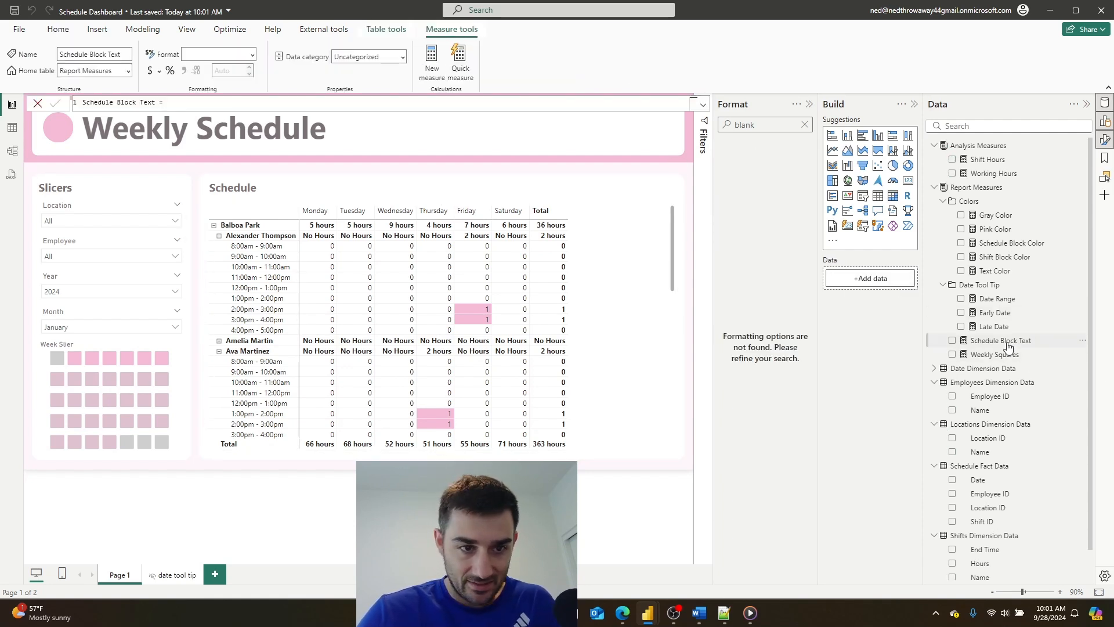
{"action": "left_click", "coordinate": [703, 105]}
{"action": "left_click", "coordinate": [703, 106]}
{"action": "left_click", "coordinate": [703, 106]}
{"action": "left_click", "coordinate": [703, 107]}
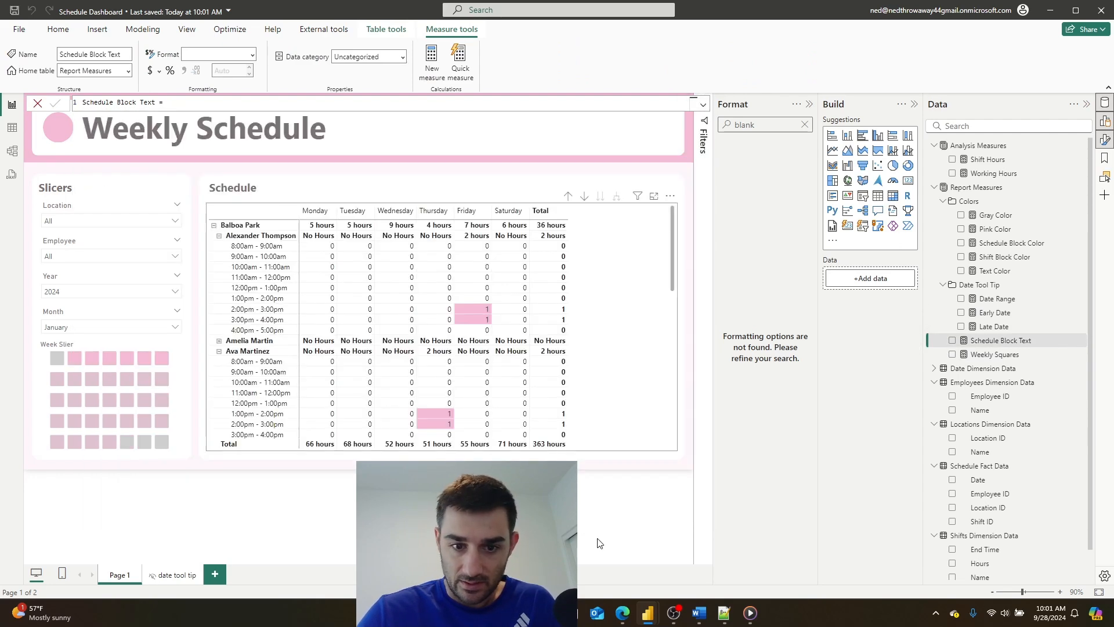
{"action": "left_click", "coordinate": [557, 508]}
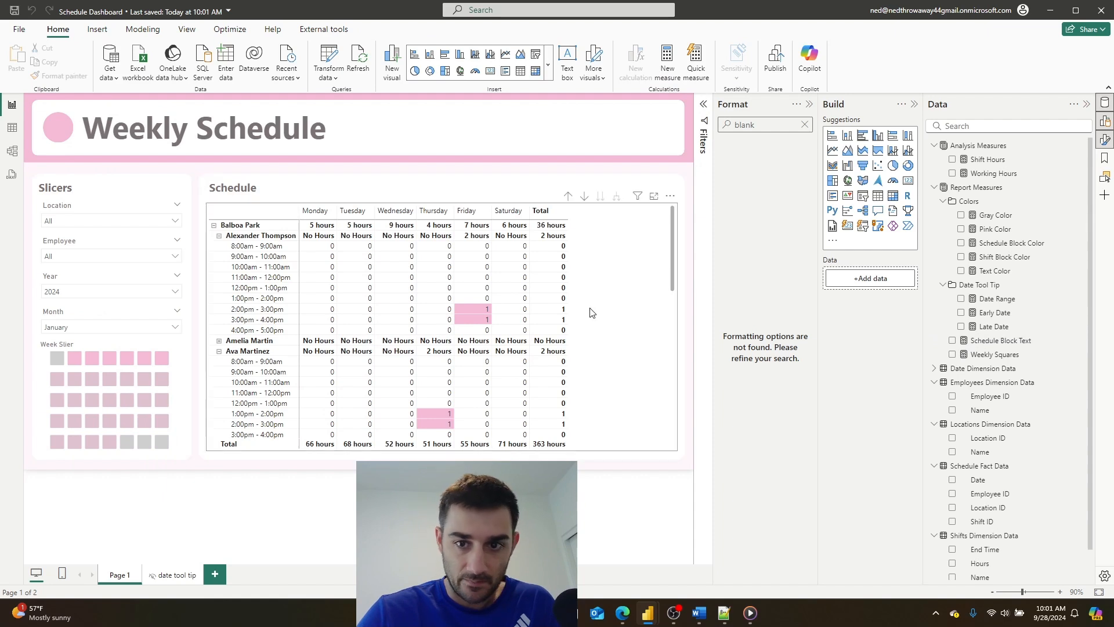
{"action": "left_click", "coordinate": [1020, 340]}
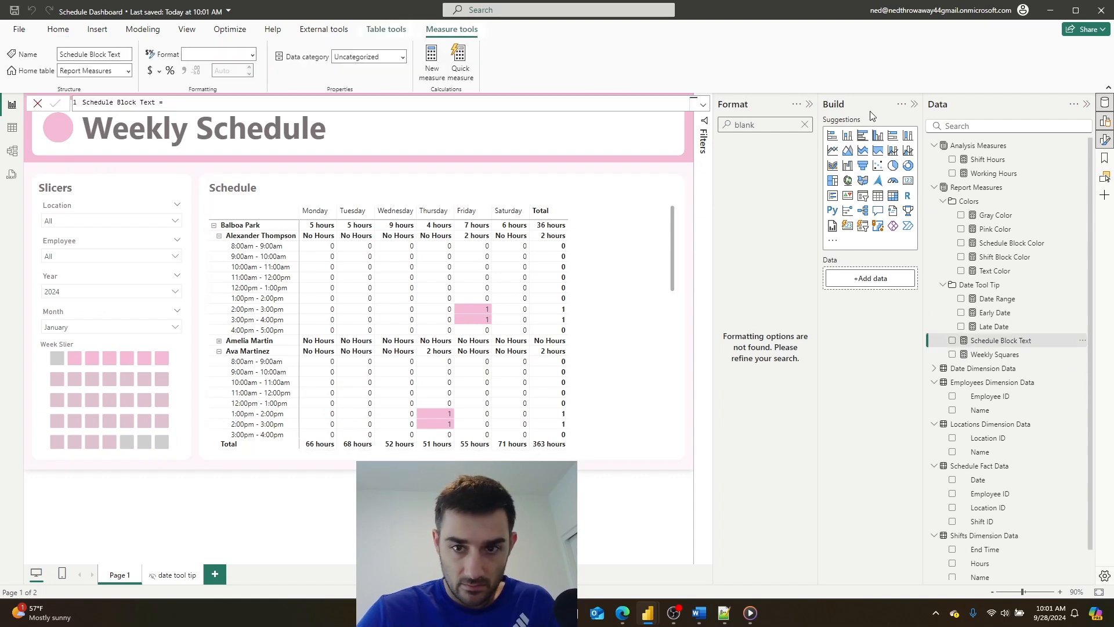
{"action": "left_click", "coordinate": [703, 104]}
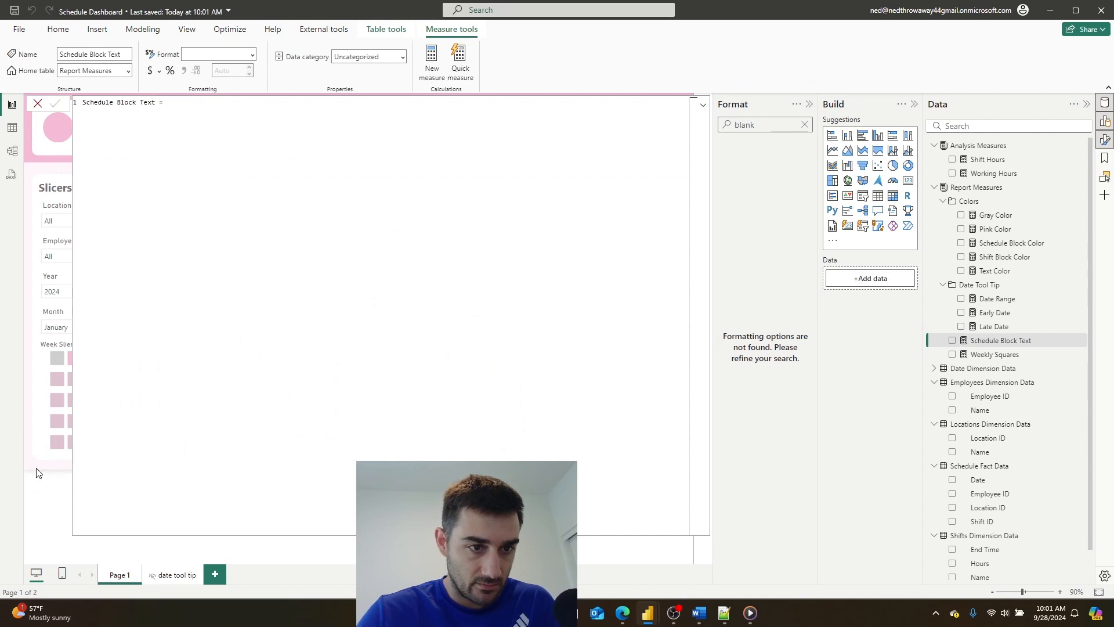
{"action": "left_click", "coordinate": [703, 105]}
{"action": "left_click", "coordinate": [36, 104]}
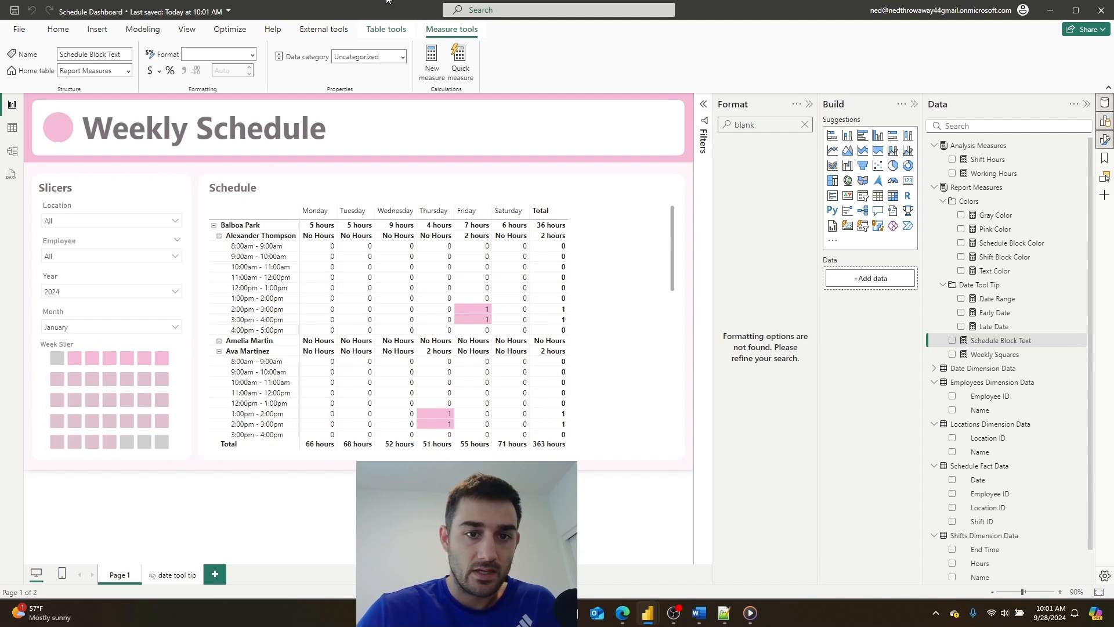
Publish the report to My workspace and open the published Schedule Dashboard in the browser.
{"action": "left_click", "coordinate": [58, 29]}
{"action": "left_click", "coordinate": [773, 62]}
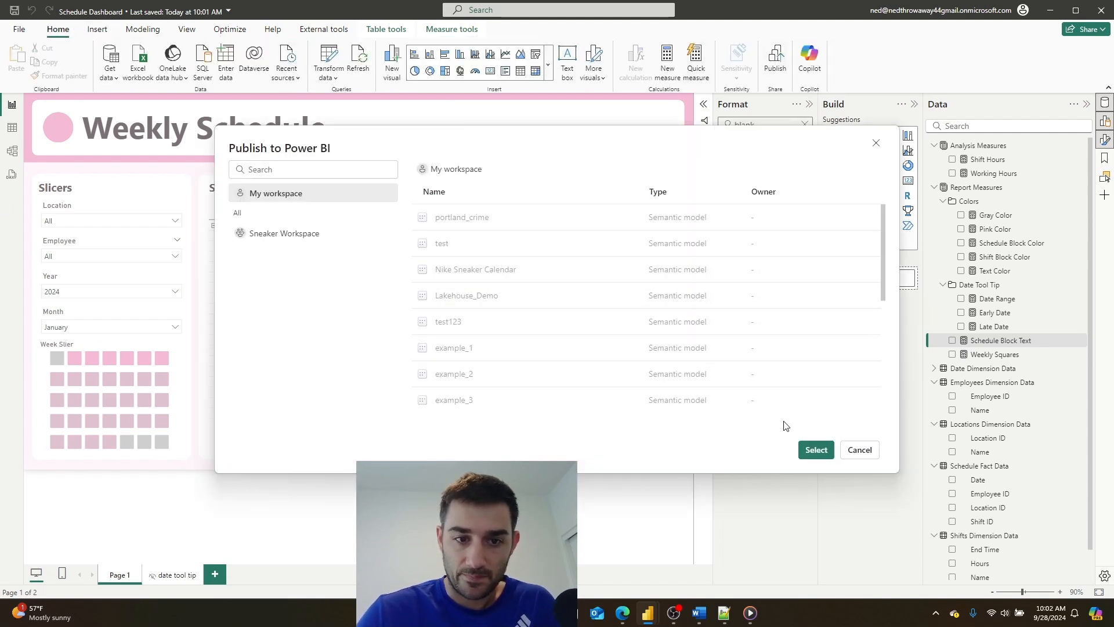
{"action": "left_click", "coordinate": [815, 450]}
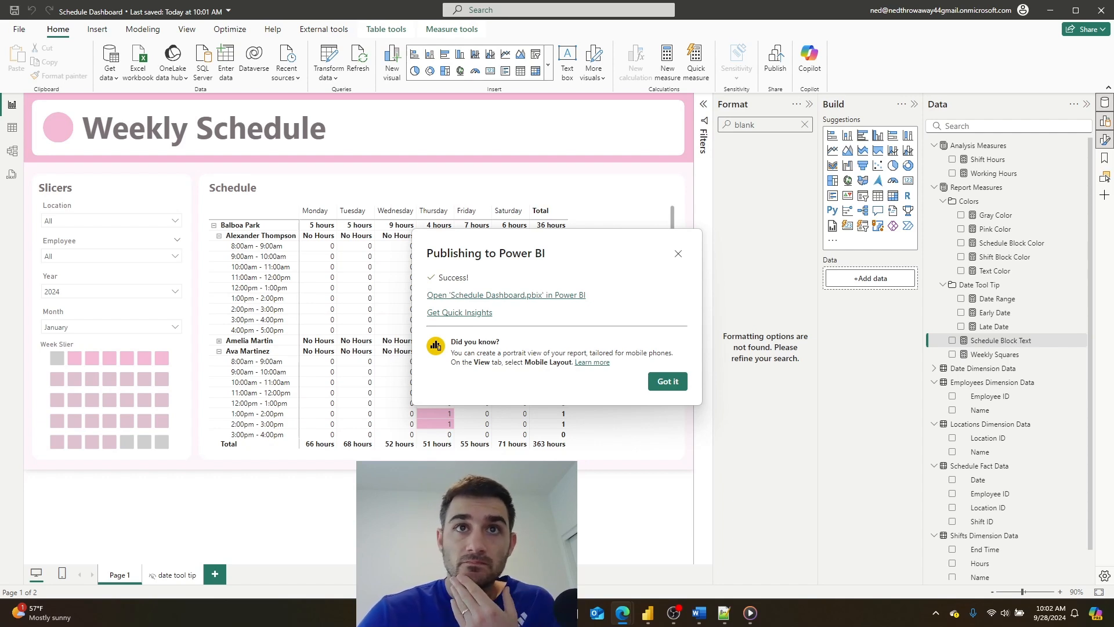
{"action": "left_click_drag", "start_coordinate": [406, 3], "coordinate": [392, 38]}
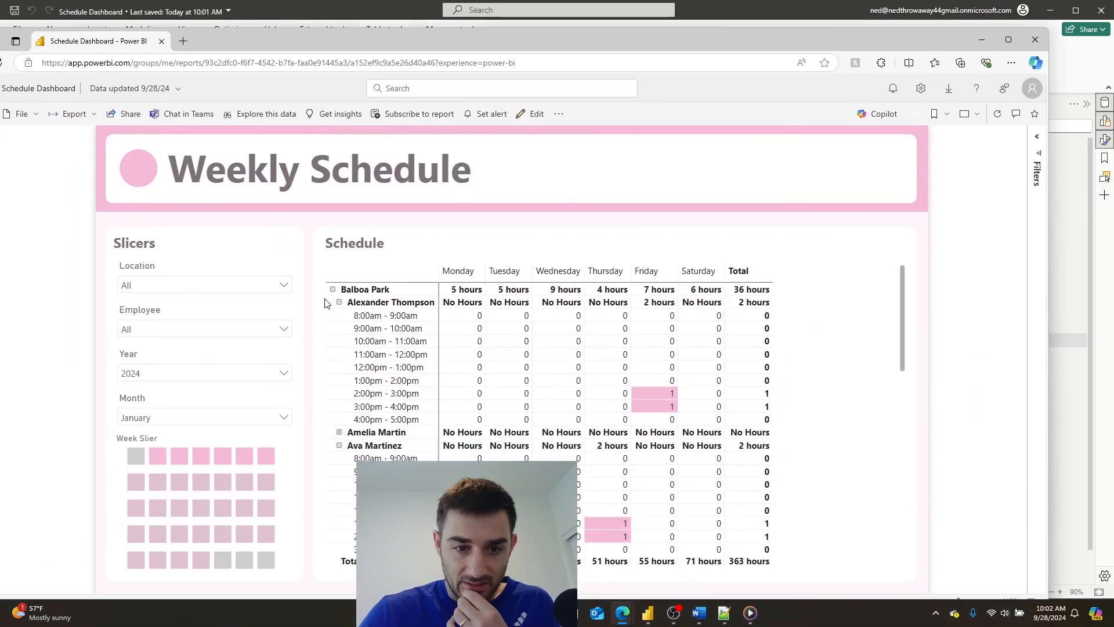
Test the published report by collapsing the first employee's shift rows and filtering to the first week of January 2023.
{"action": "left_click", "coordinate": [339, 303]}
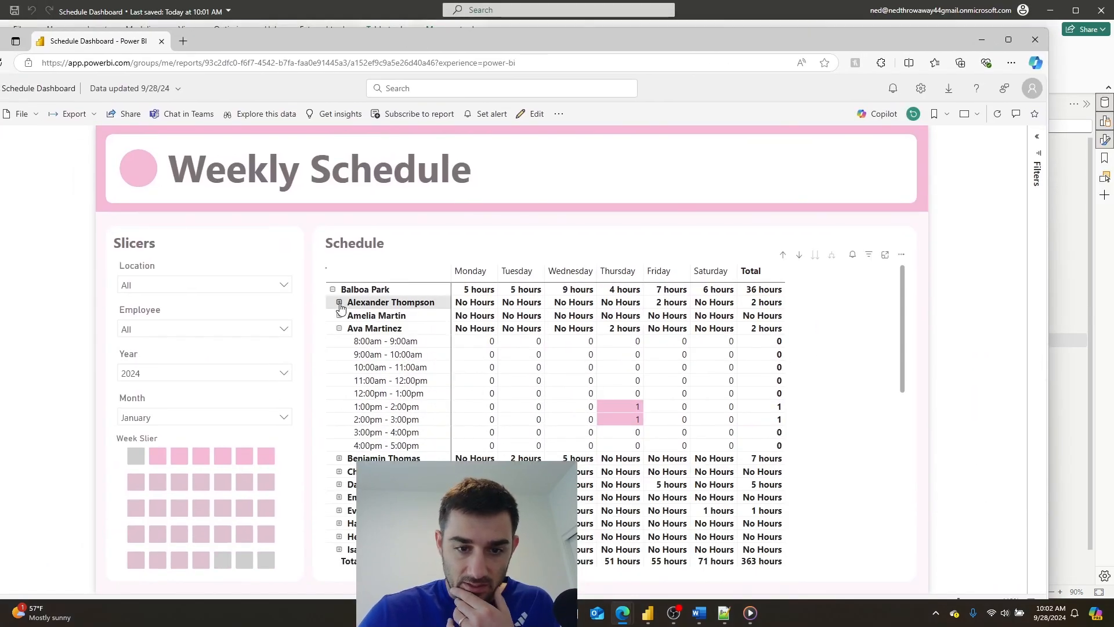
{"action": "left_click", "coordinate": [339, 302]}
{"action": "left_click", "coordinate": [339, 302]}
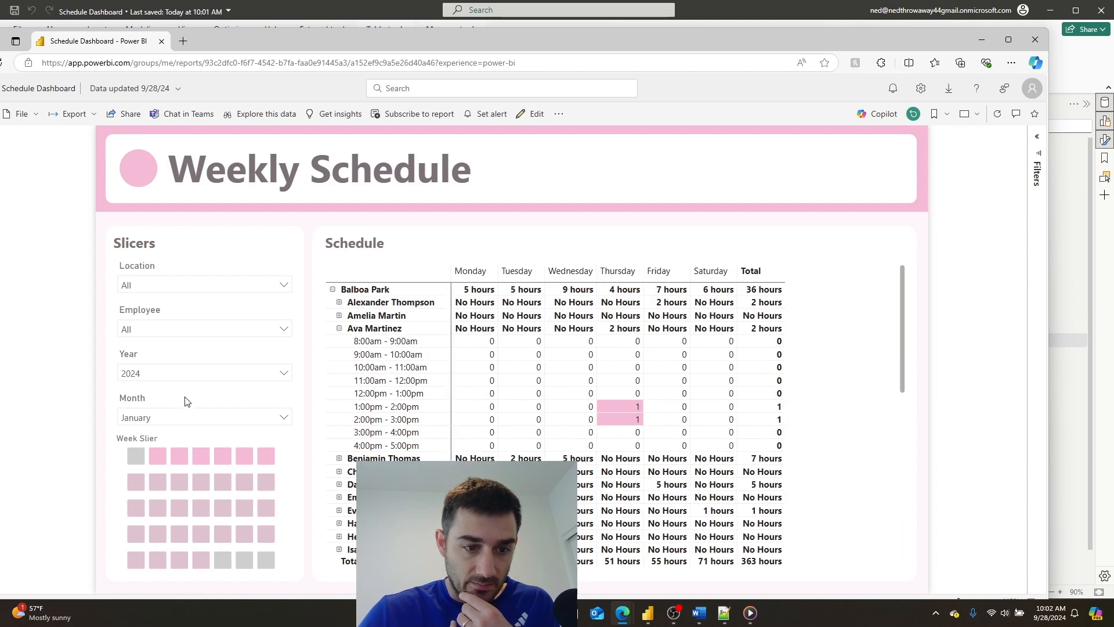
{"action": "left_click", "coordinate": [283, 373]}
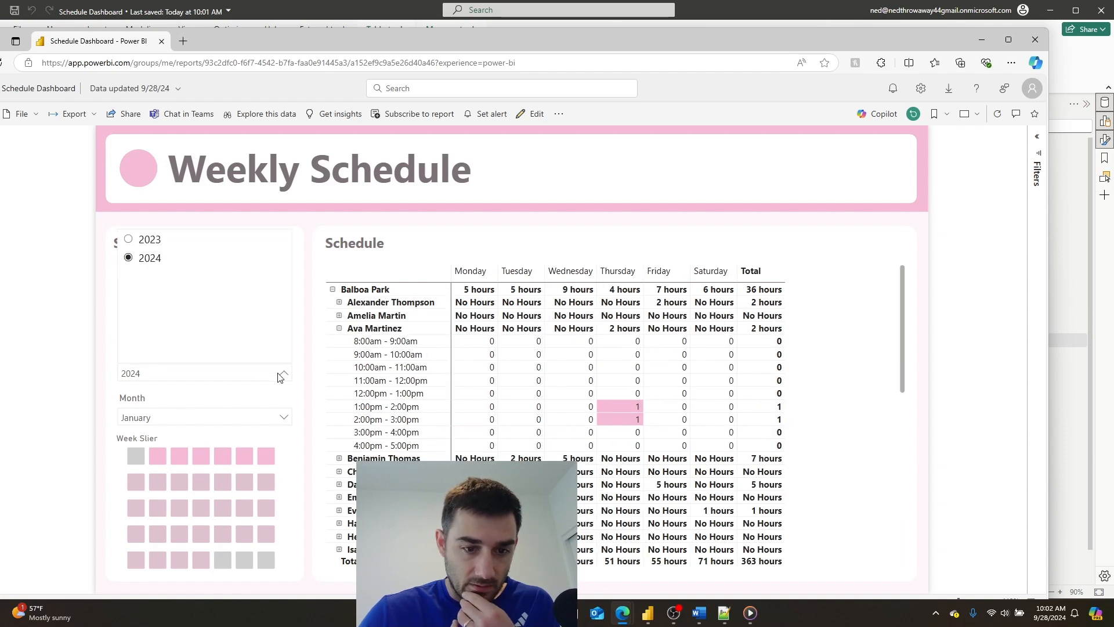
{"action": "left_click", "coordinate": [150, 240]}
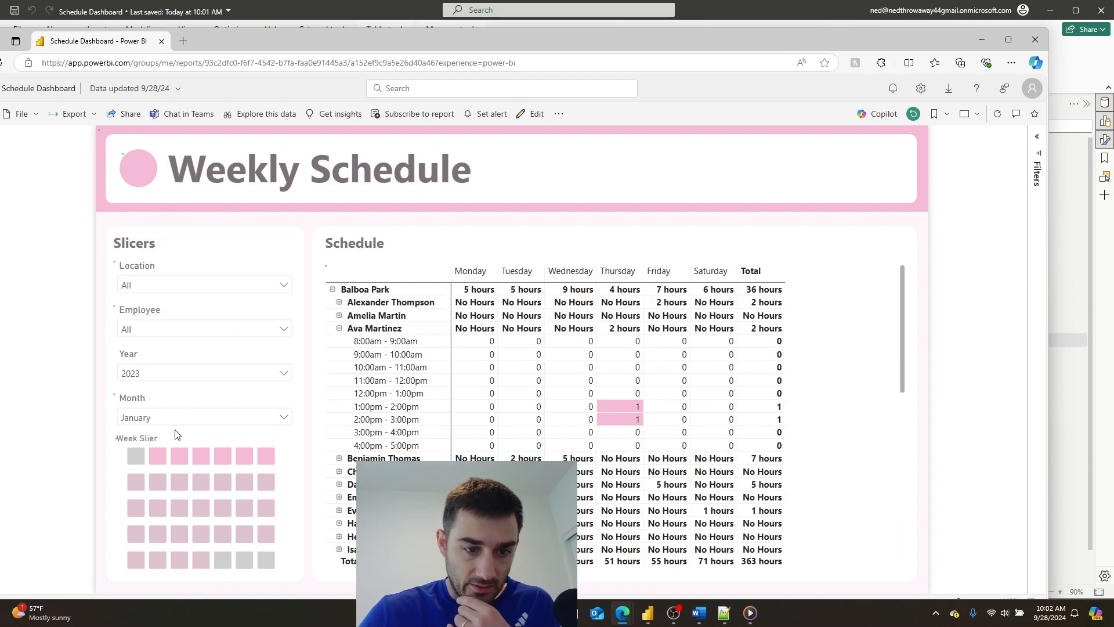
{"action": "left_click", "coordinate": [221, 457]}
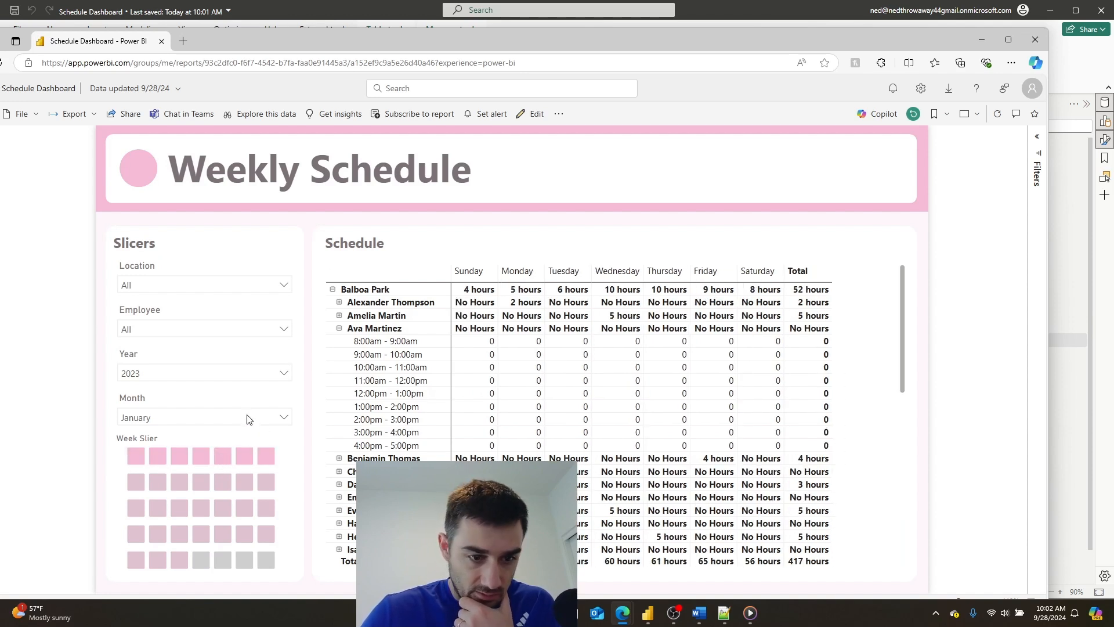
Return to Power BI Desktop, dismiss the publishing message, and select the Schedule matrix.
{"action": "left_click", "coordinate": [251, 417]}
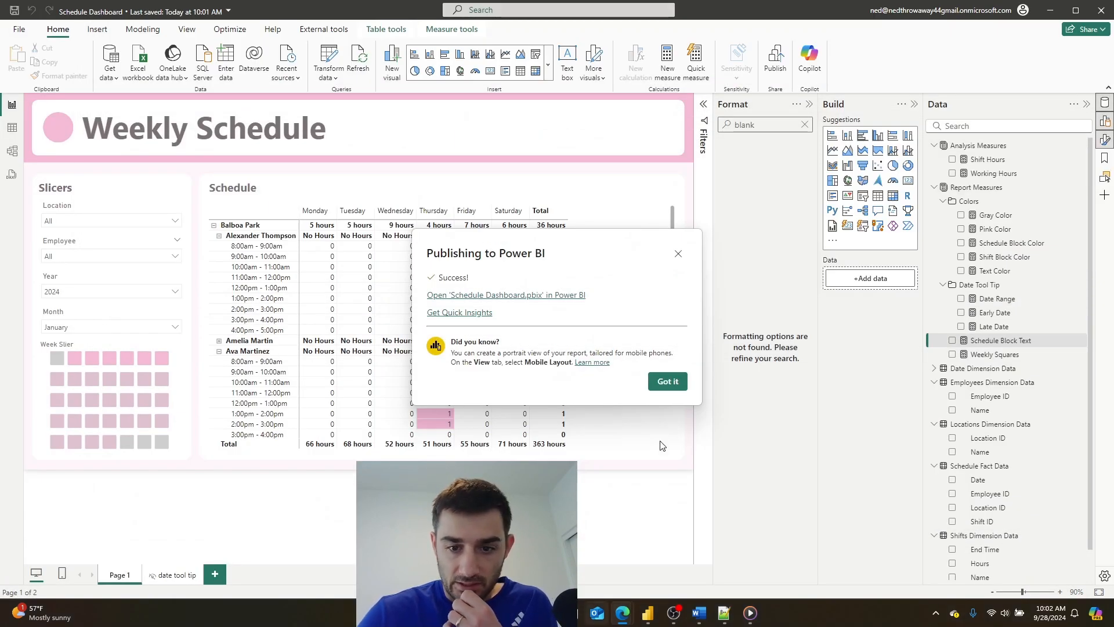
{"action": "left_click", "coordinate": [673, 384]}
{"action": "left_click", "coordinate": [672, 319]}
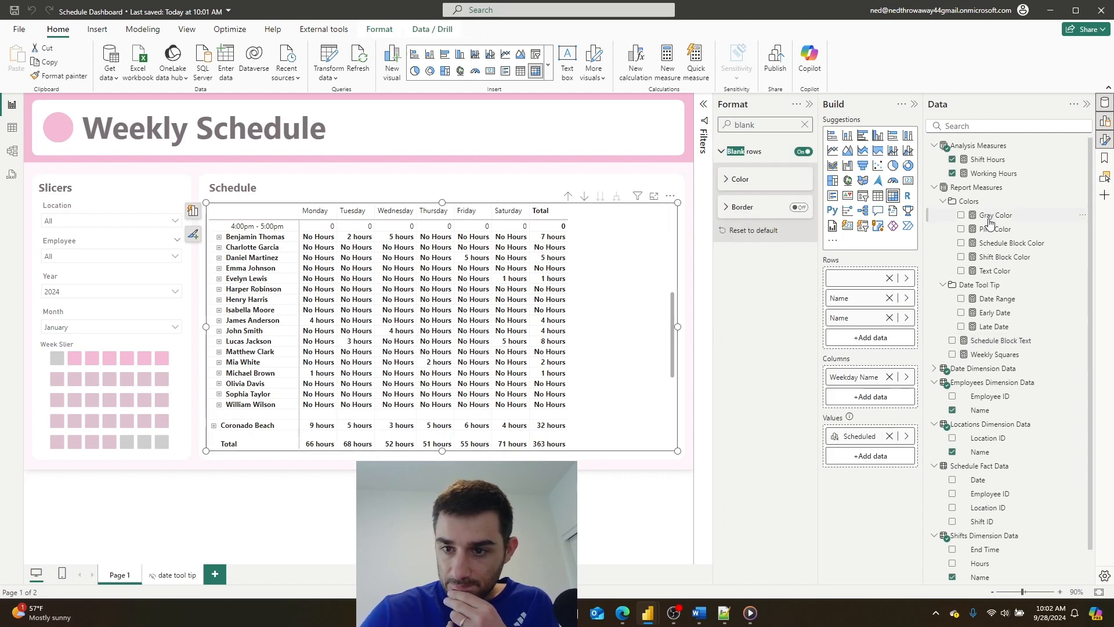
Set the Schedule Block Text measure to an empty string "", commit it, and close the formula editor.
{"action": "left_click", "coordinate": [1007, 343]}
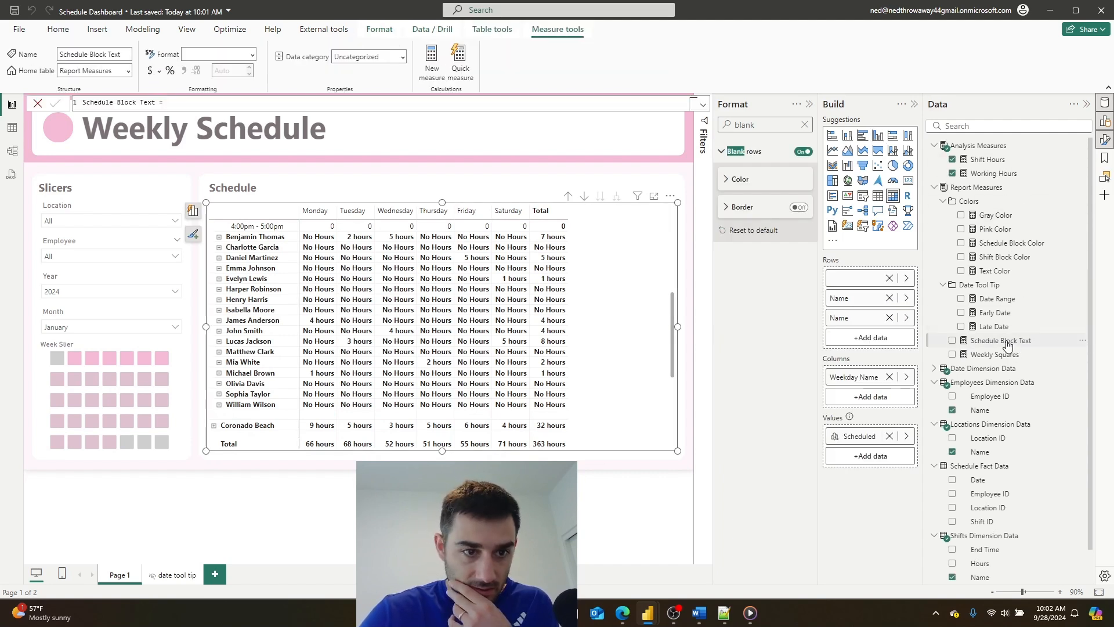
{"action": "left_click", "coordinate": [703, 109]}
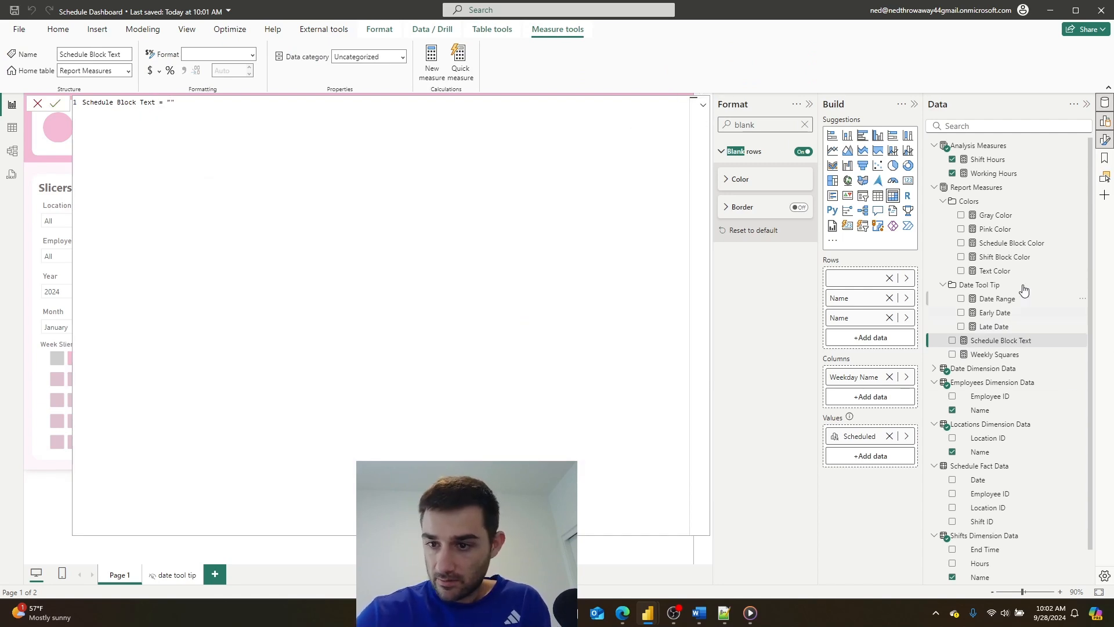
{"action": "key", "text": "Return"}
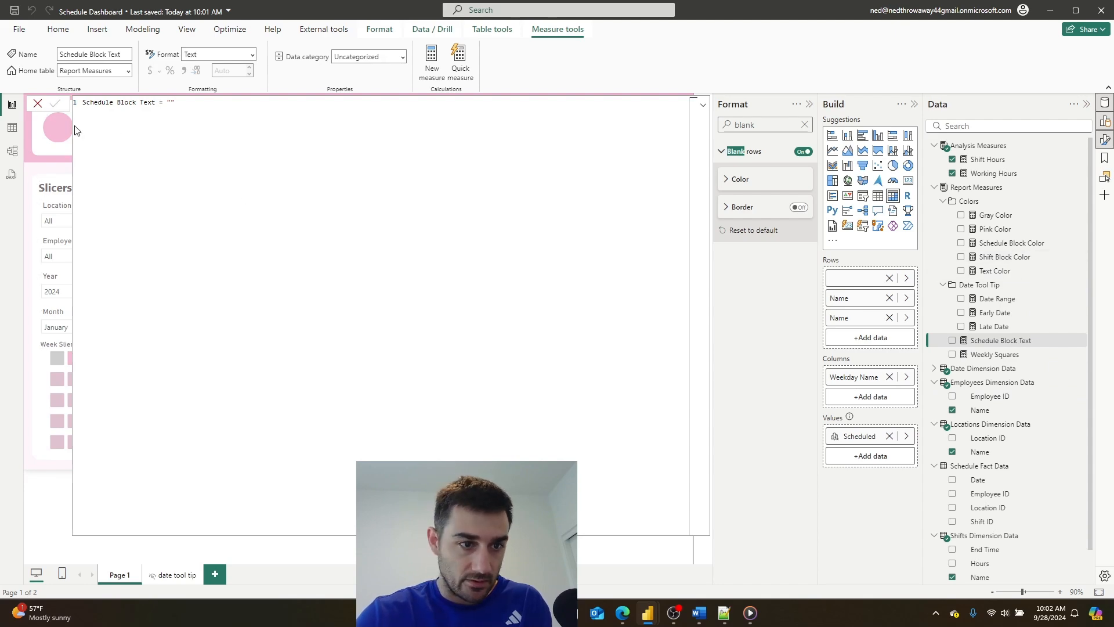
{"action": "left_click", "coordinate": [37, 103]}
Copy the IF expression from the Schedule Block Color measure and close the formula without changing it.
{"action": "left_click", "coordinate": [1012, 256]}
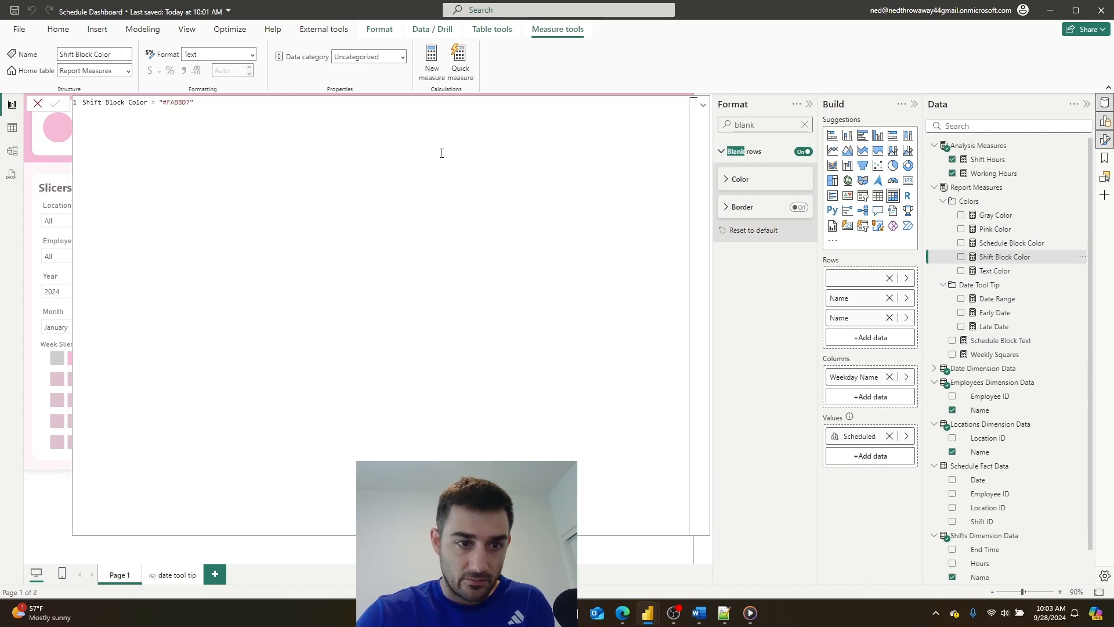
{"action": "left_click", "coordinate": [1019, 243]}
{"action": "left_click", "coordinate": [487, 118]}
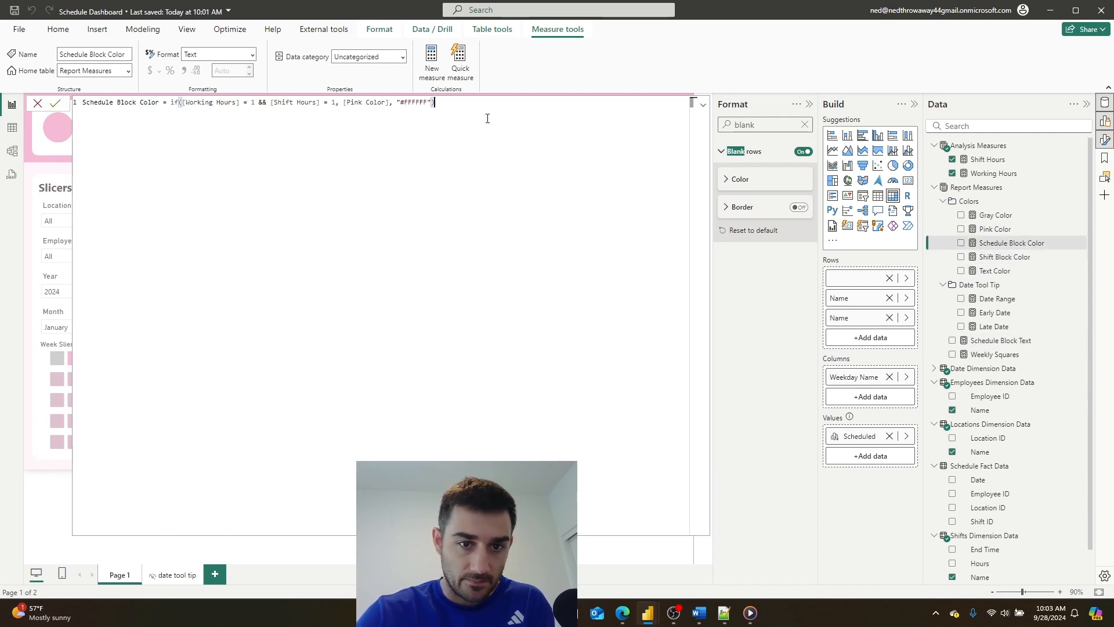
{"action": "left_click", "coordinate": [172, 103], "text": "shift"}
{"action": "key", "text": "ctrl+c"}
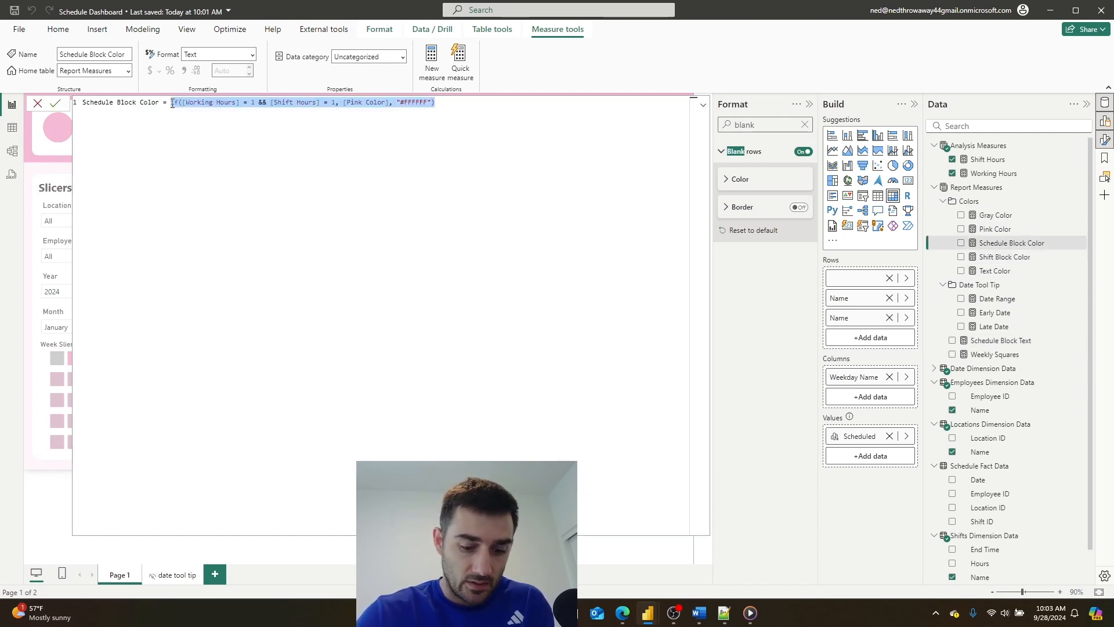
{"action": "left_click", "coordinate": [37, 105]}
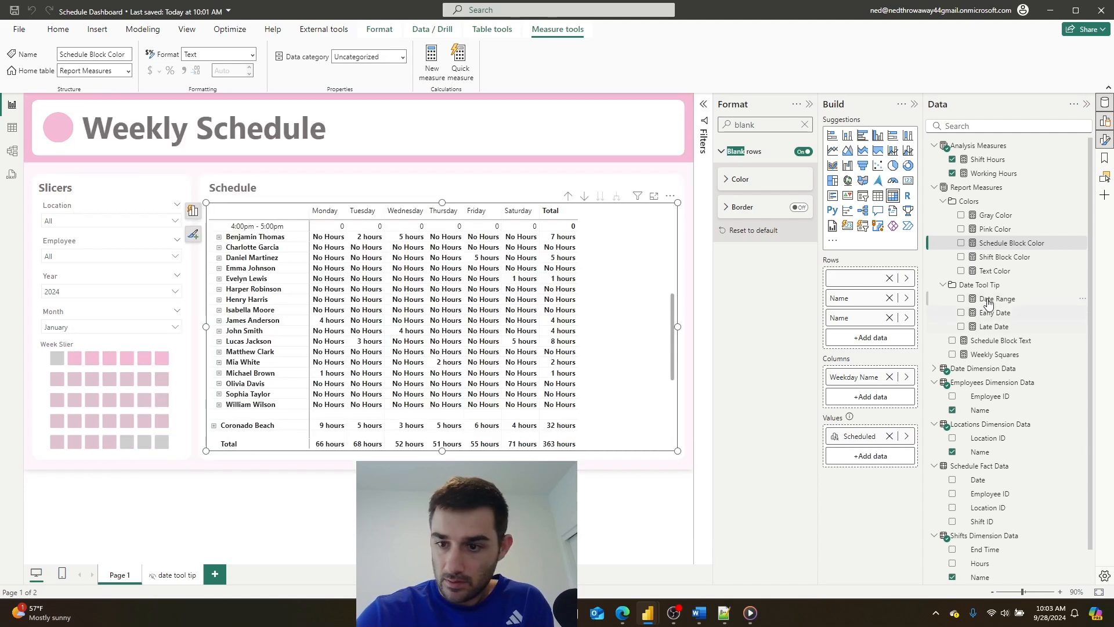
Set Schedule Block Text to if([Working Hours] = 1 && [Shift Hours] = 1, [Pink Color], "#FFFFFF") and expand the seventh employee's shift rows.
{"action": "left_click", "coordinate": [999, 341]}
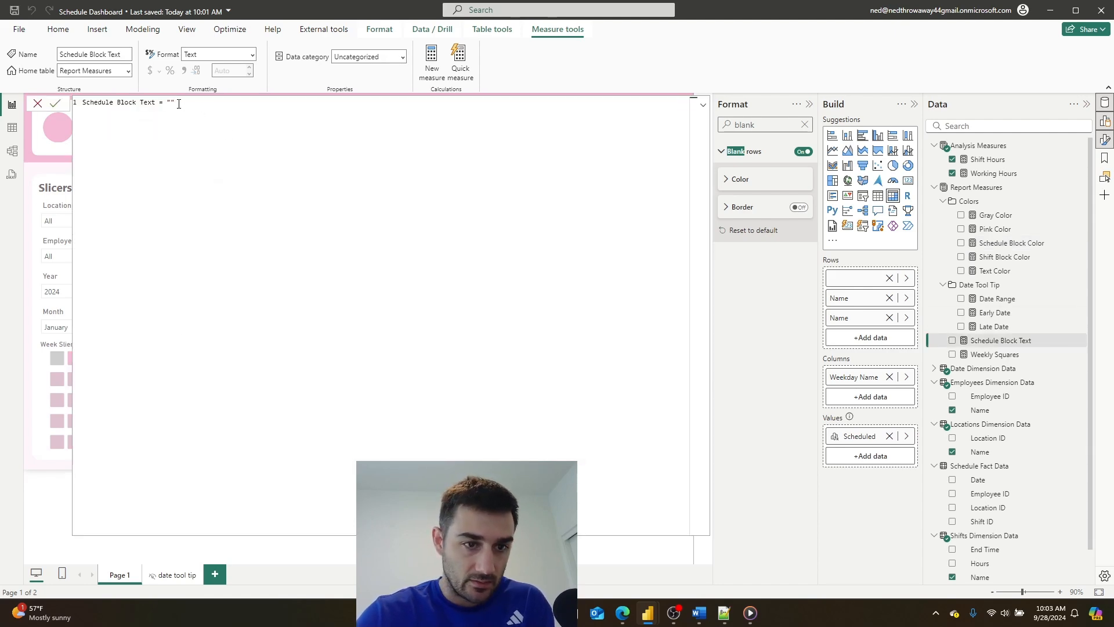
{"action": "key", "text": "ctrl+v"}
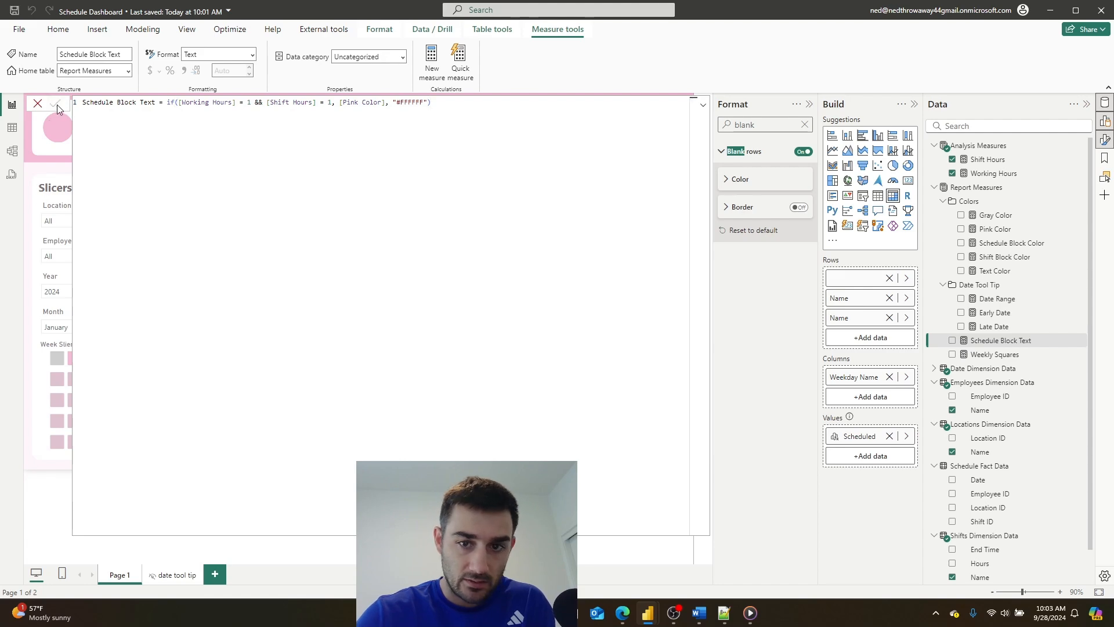
{"action": "left_click", "coordinate": [703, 105]}
{"action": "left_click", "coordinate": [219, 268]}
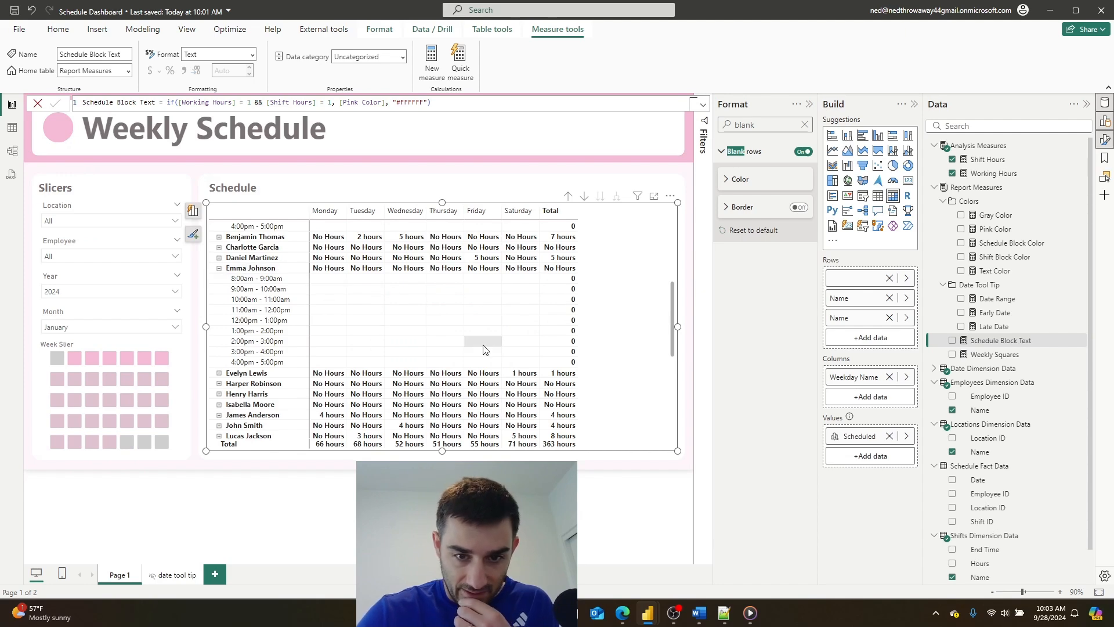
Inspect the shift shading under Balboa Park, collapsing the seventh employee's rows, checking the fifth's, and leaving the fourth's expanded.
{"action": "left_click", "coordinate": [219, 268]}
{"action": "left_click", "coordinate": [220, 269]}
{"action": "left_click", "coordinate": [219, 269]}
{"action": "left_click", "coordinate": [219, 247]}
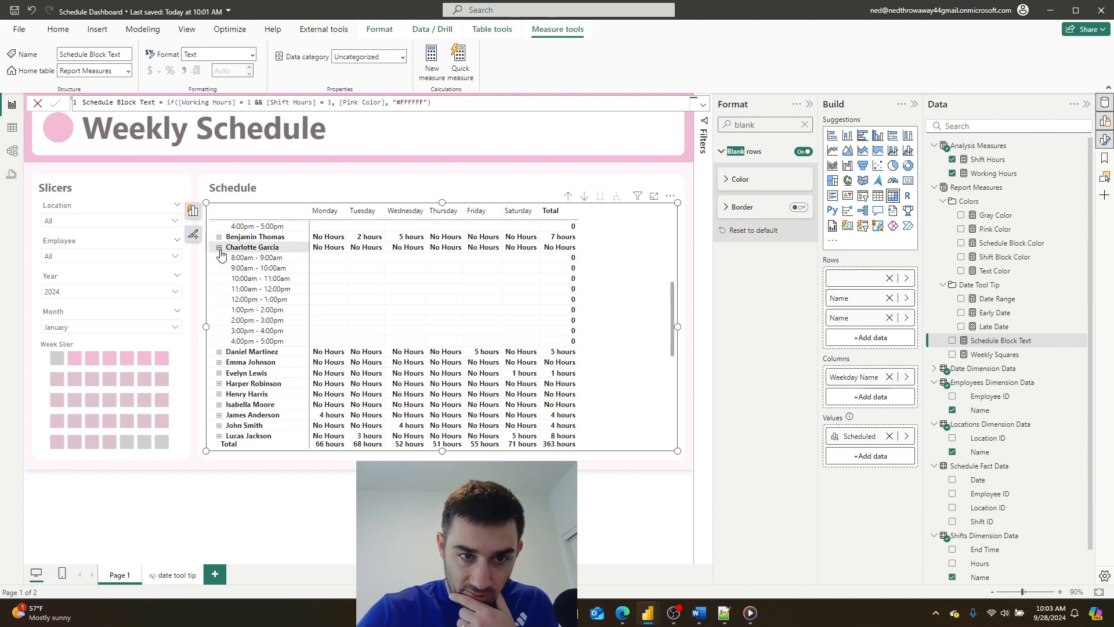
{"action": "left_click", "coordinate": [219, 248]}
{"action": "left_click", "coordinate": [219, 237]}
{"action": "scroll", "coordinate": [404, 281], "scroll_direction": "up", "scroll_amount": 10}
{"action": "scroll", "coordinate": [504, 332], "scroll_direction": "up", "scroll_amount": 1}
{"action": "scroll", "coordinate": [504, 327], "scroll_direction": "down", "scroll_amount": 10}
{"action": "scroll", "coordinate": [504, 325], "scroll_direction": "up", "scroll_amount": 10}
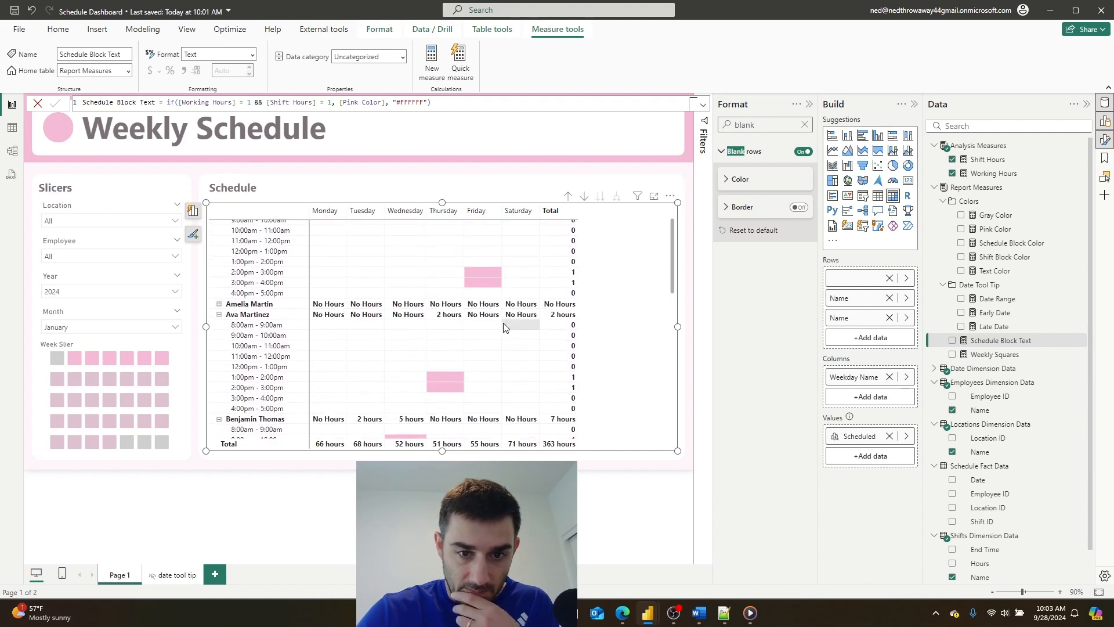
Collapse the first and third employees' shift rows and the whole Balboa Park location in the Schedule matrix.
{"action": "left_click", "coordinate": [218, 236]}
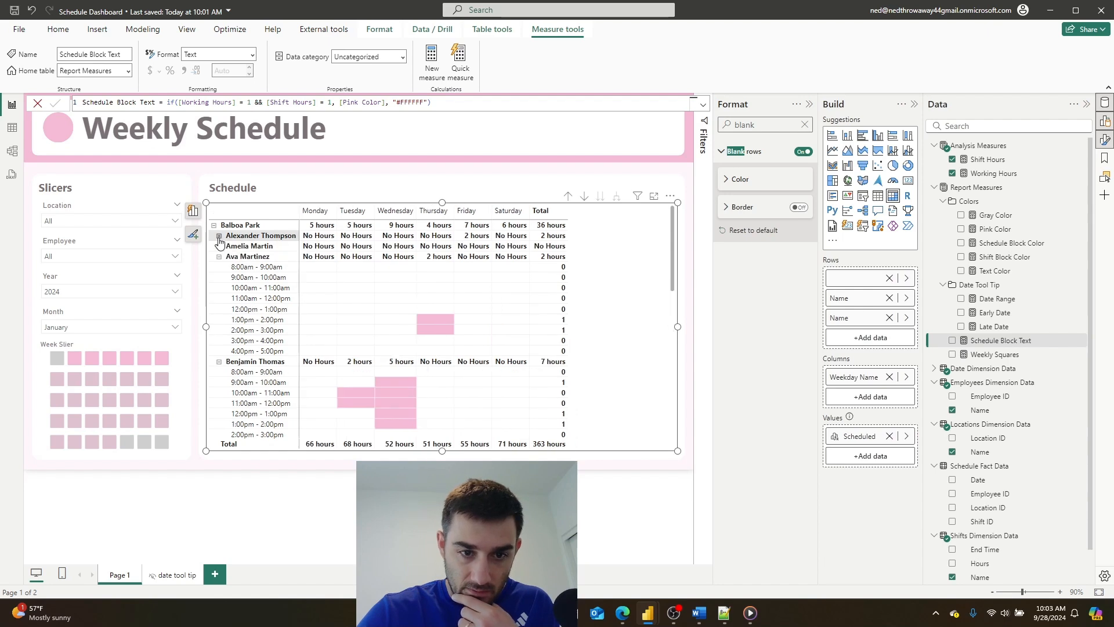
{"action": "left_click", "coordinate": [218, 256]}
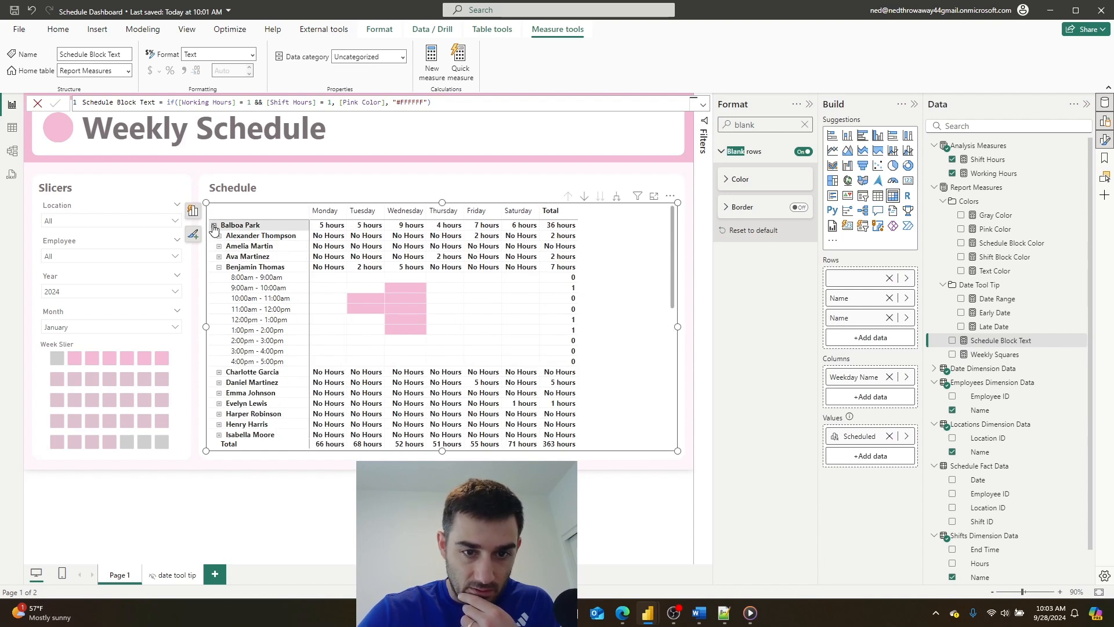
{"action": "left_click", "coordinate": [214, 226]}
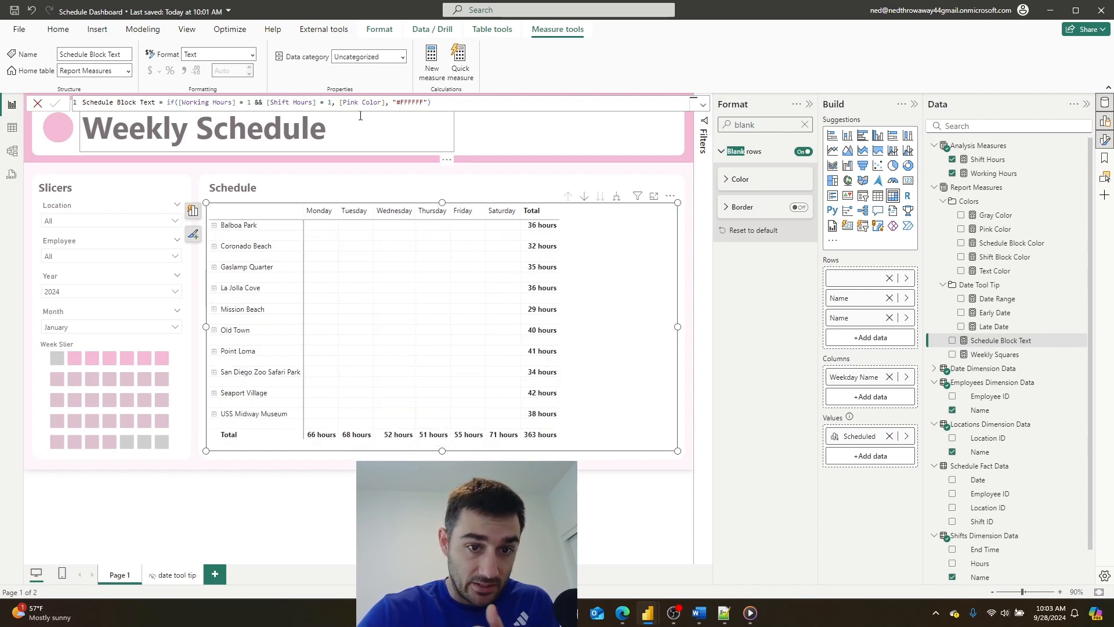
Insert a nested IF testing count('Shifts Dimension Data'[Name]) > 1 before "#FFFFFF" in the Schedule Block Text formula.
{"action": "left_click", "coordinate": [341, 103]}
{"action": "left_click", "coordinate": [394, 103]}
{"action": "type", "text": "if("}
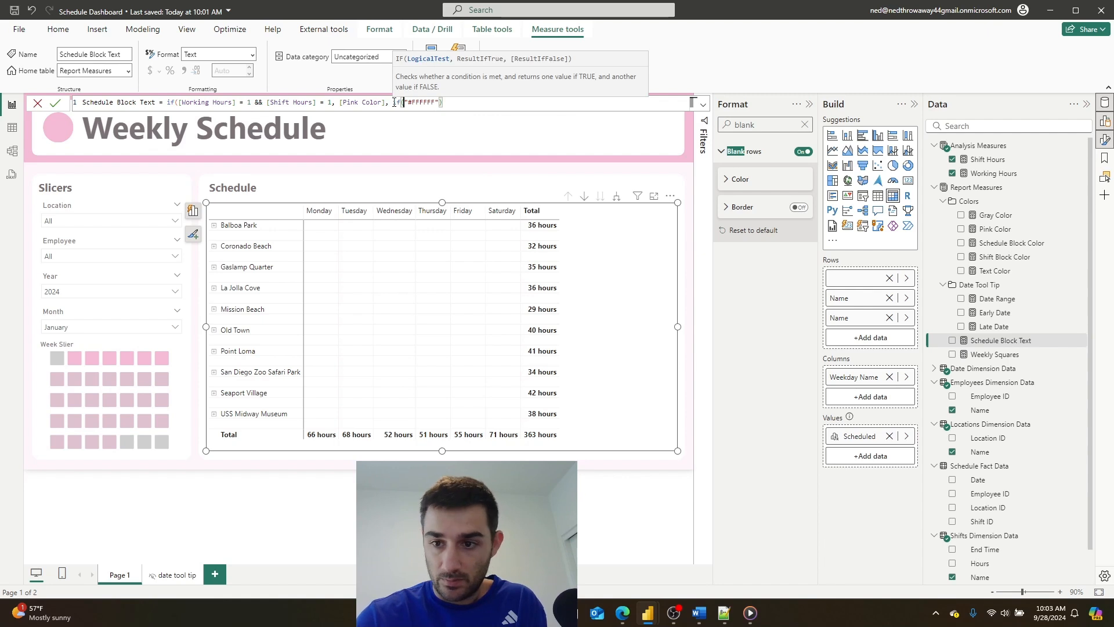
{"action": "type", "text": "count("}
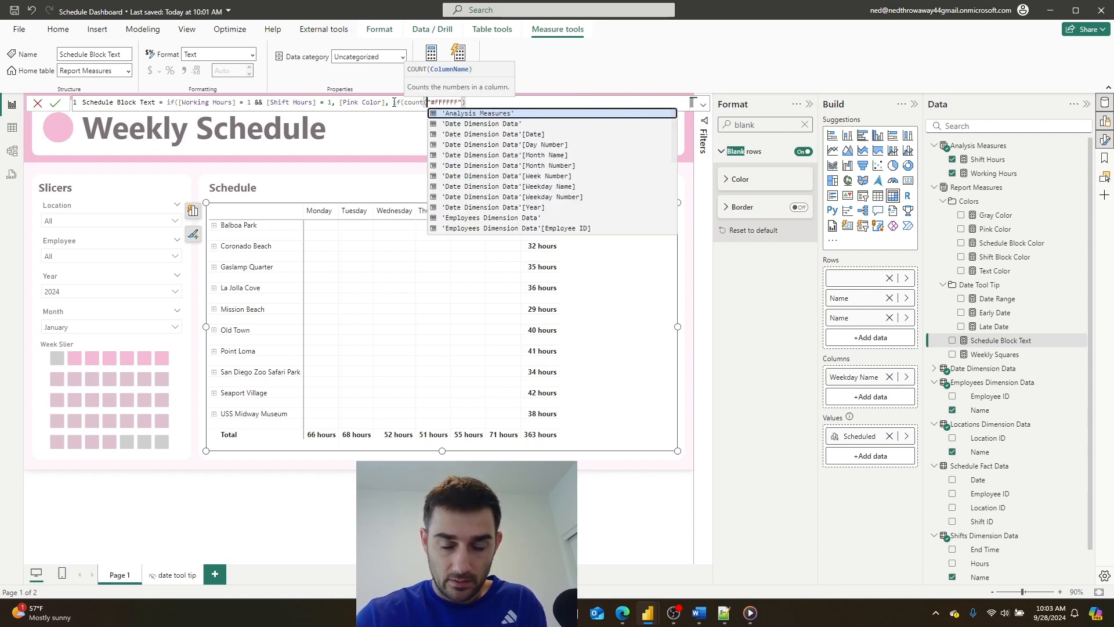
{"action": "type", "text": "shif"}
{"action": "key", "text": "Escape"}
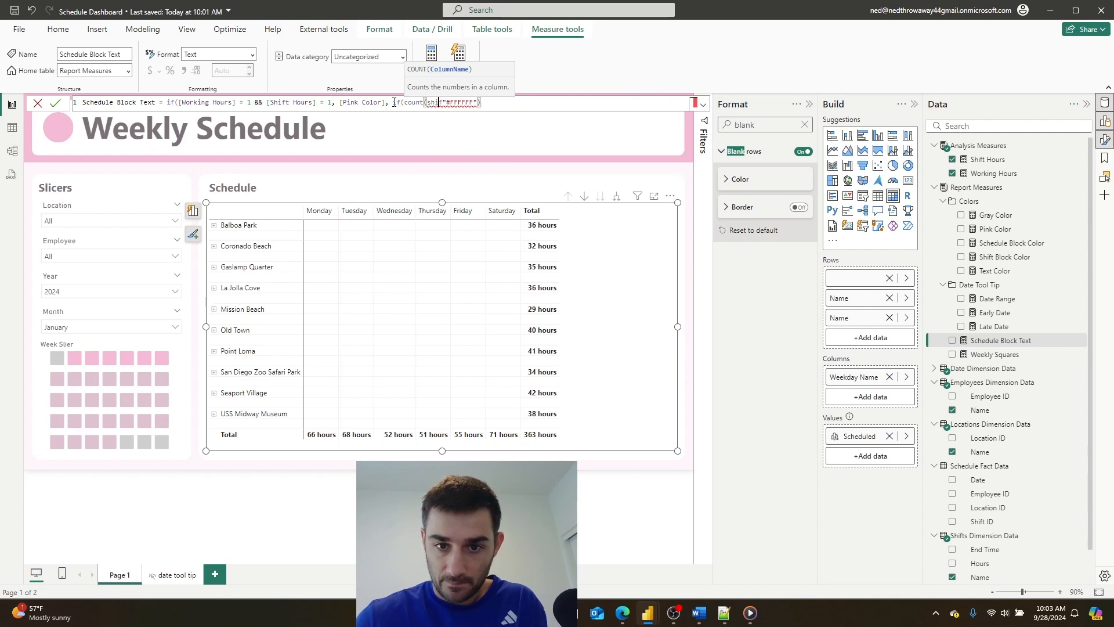
{"action": "key", "text": "End"}
{"action": "left_click", "coordinate": [442, 102]}
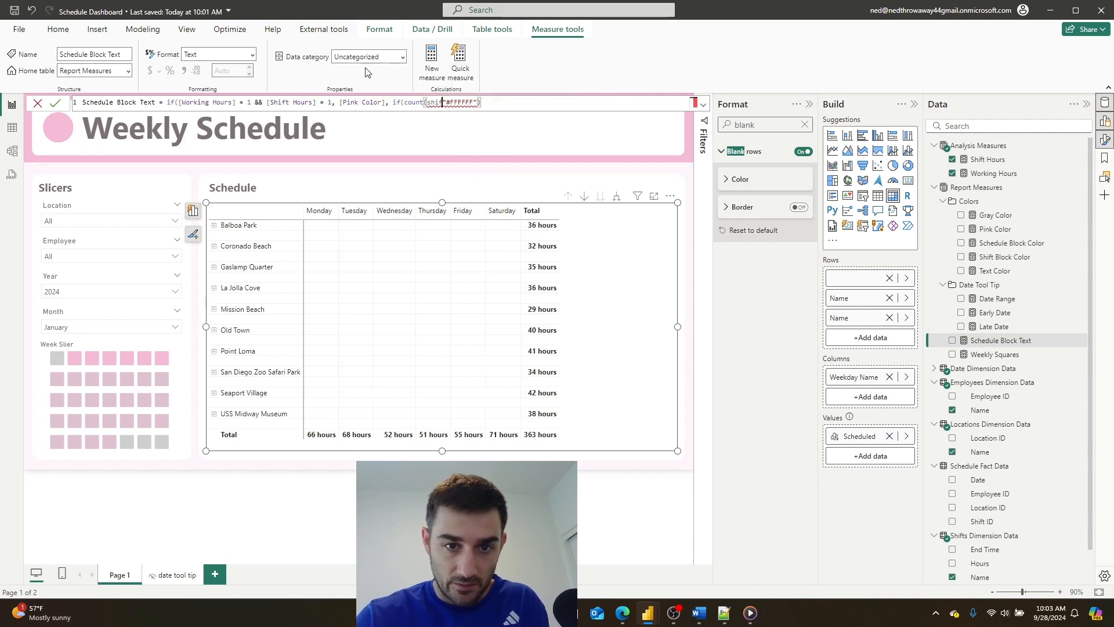
{"action": "type", "text": "t"}
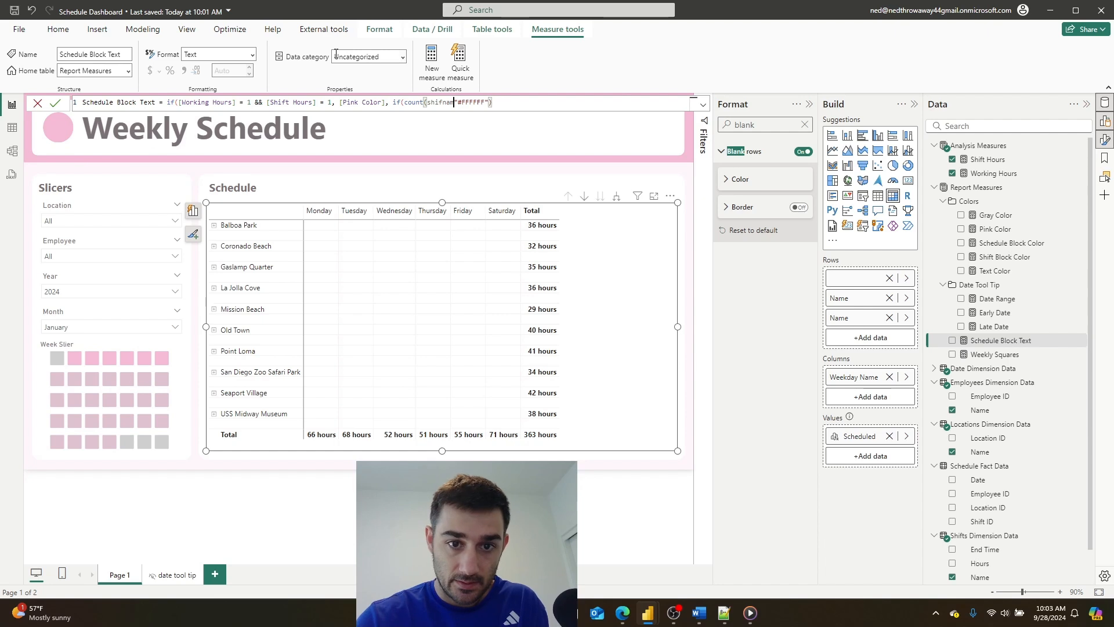
{"action": "key", "text": "Down"}
{"action": "key", "text": "Down"}
{"action": "key", "text": "Down"}
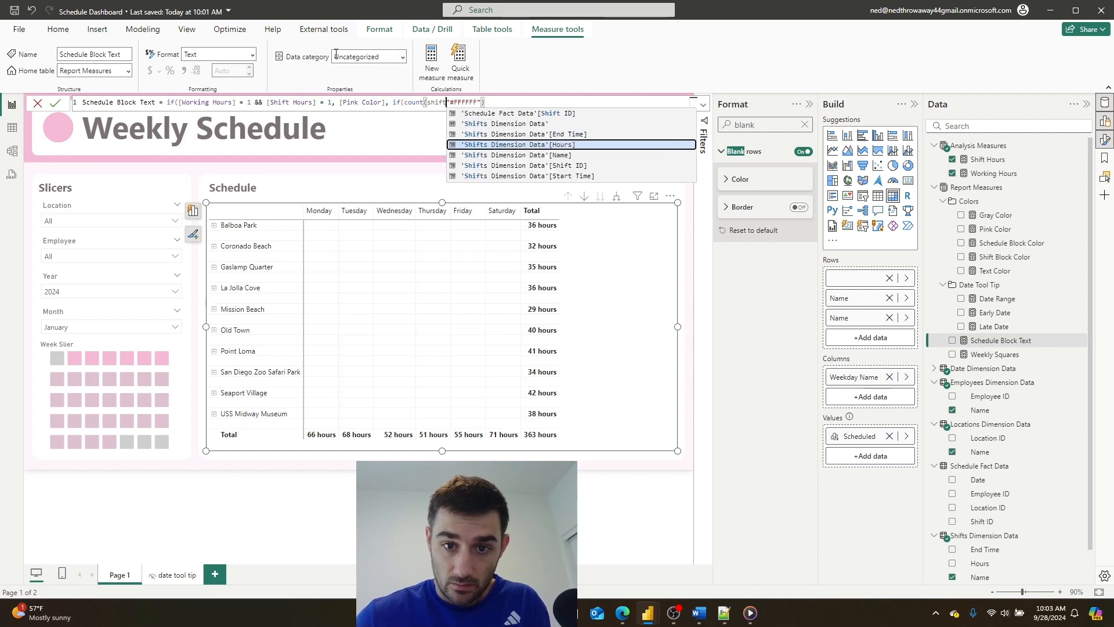
{"action": "key", "text": "Tab"}
{"action": "type", "text": ") > 1"}
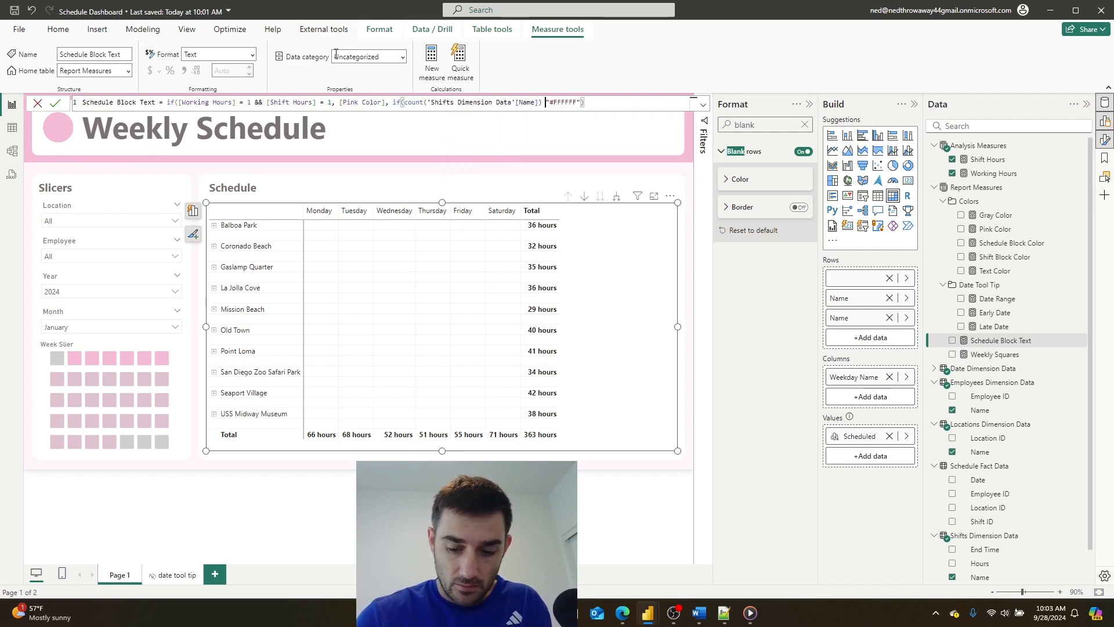
{"action": "key", "text": "BackSpace"}
Give the nested IF an empty string "" as its true result, keep "#FFFFFF" as the false result, and close its parenthesis.
{"action": "type", "text": ", "}
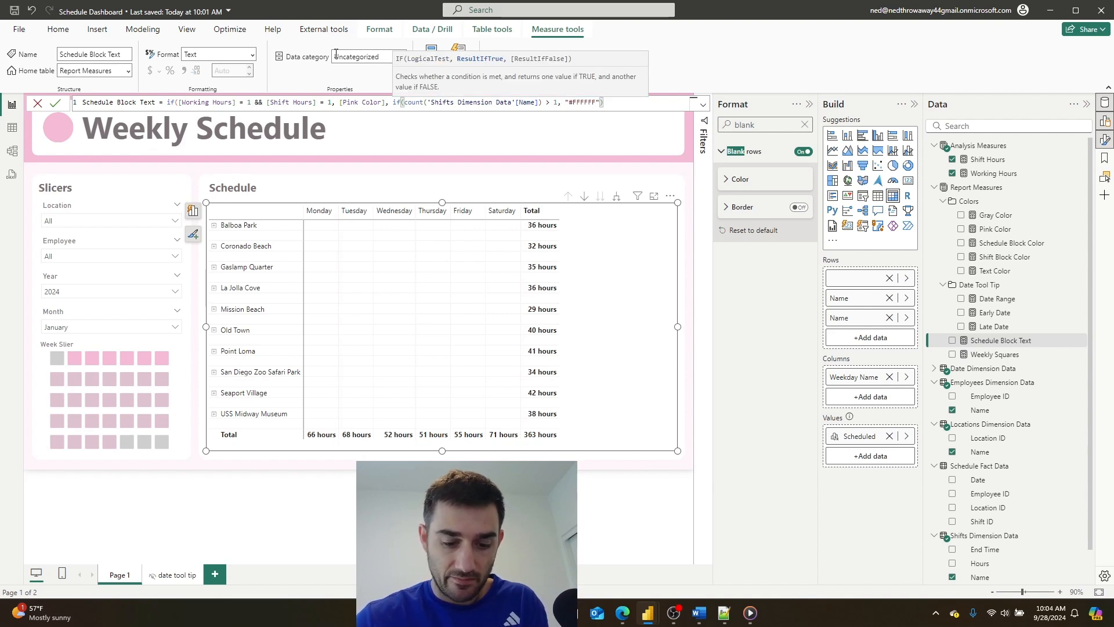
{"action": "type", "text": "\""}
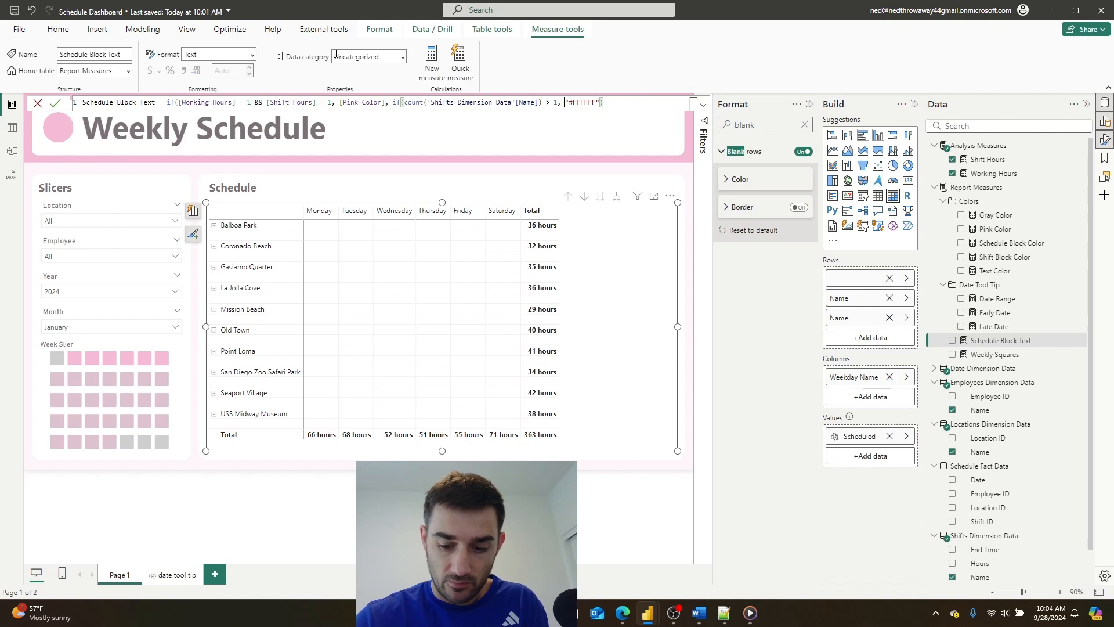
{"action": "type", "text": "\","}
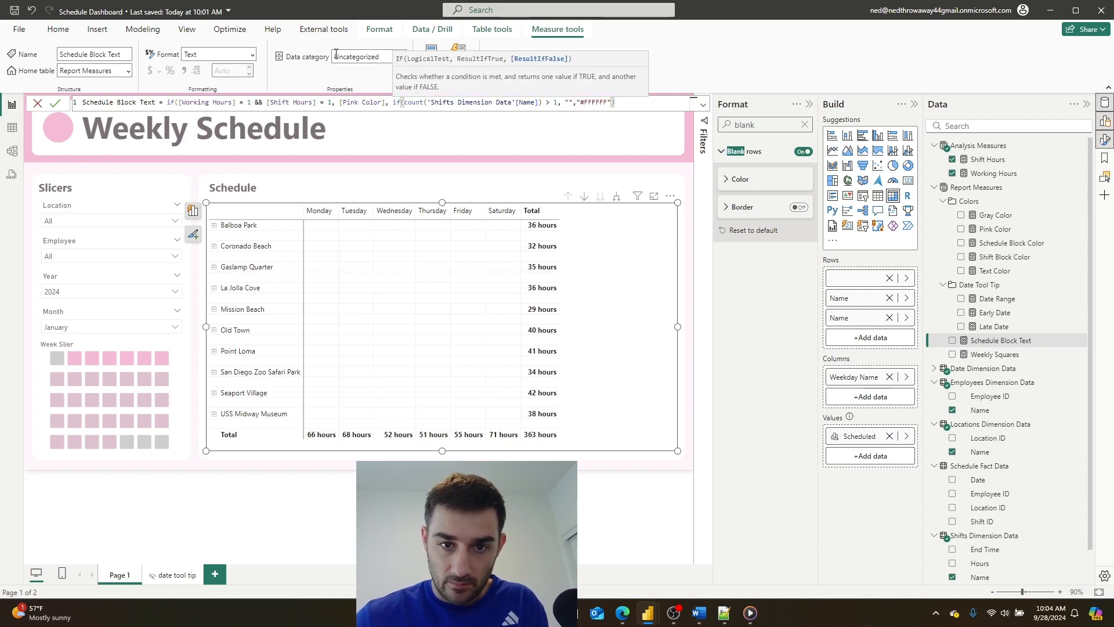
{"action": "key", "text": "Right"}
{"action": "key", "text": "Right"}
{"action": "key", "text": "Right"}
{"action": "key", "text": "Right"}
{"action": "key", "text": "Right"}
{"action": "key", "text": "Right"}
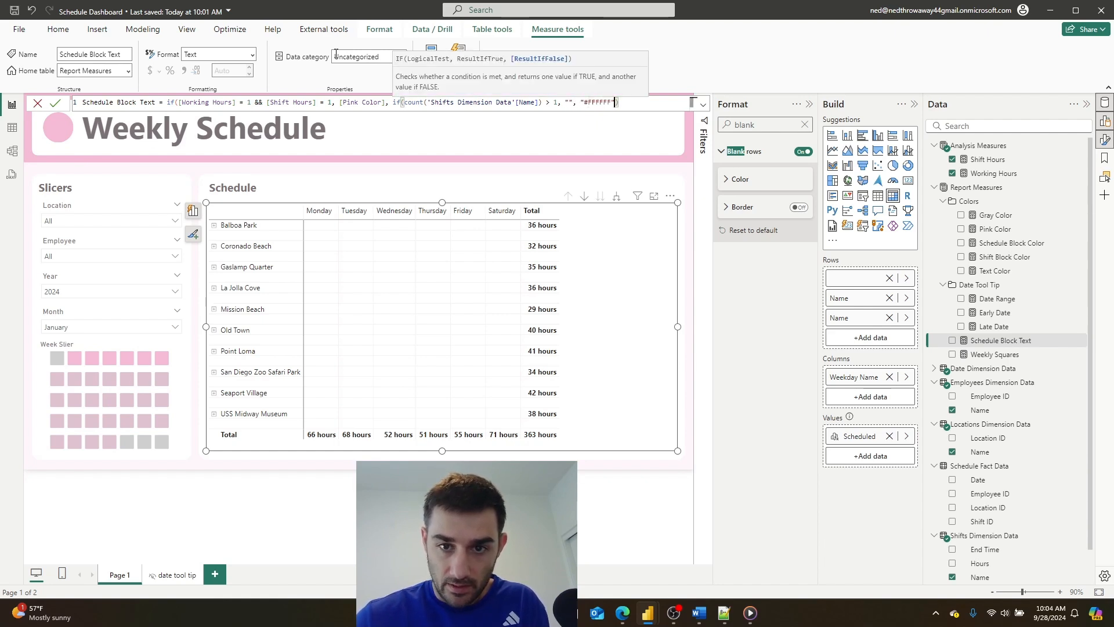
{"action": "type", "text": ")"}
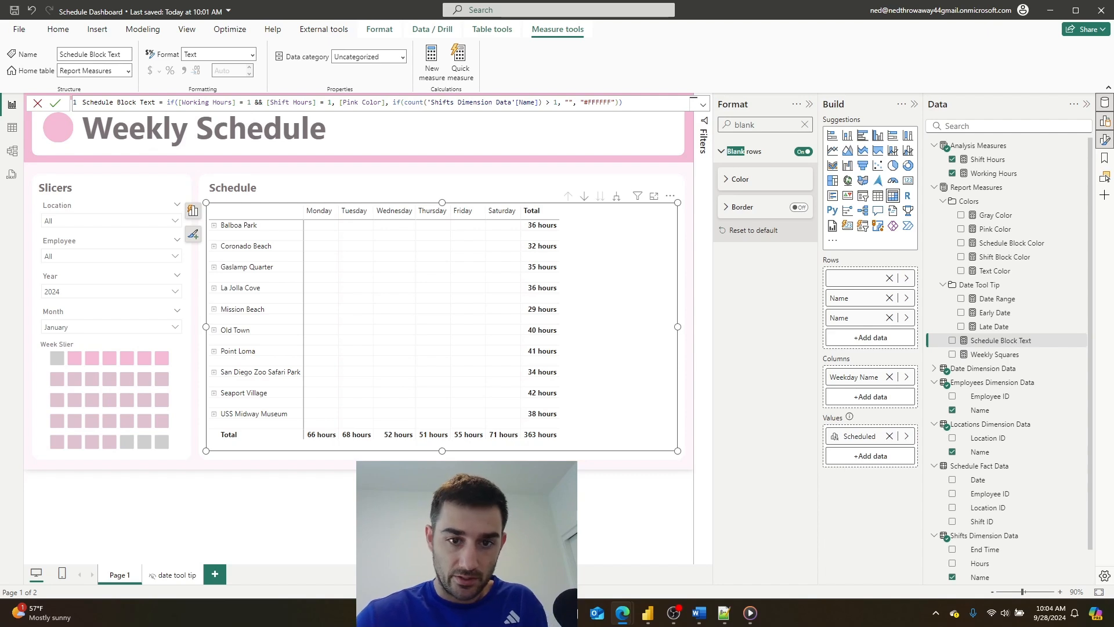
Set the nested IF's true result to "#000000" and commit the Schedule Block Text measure.
{"action": "left_click", "coordinate": [571, 103]}
{"action": "type", "text": ", \""}
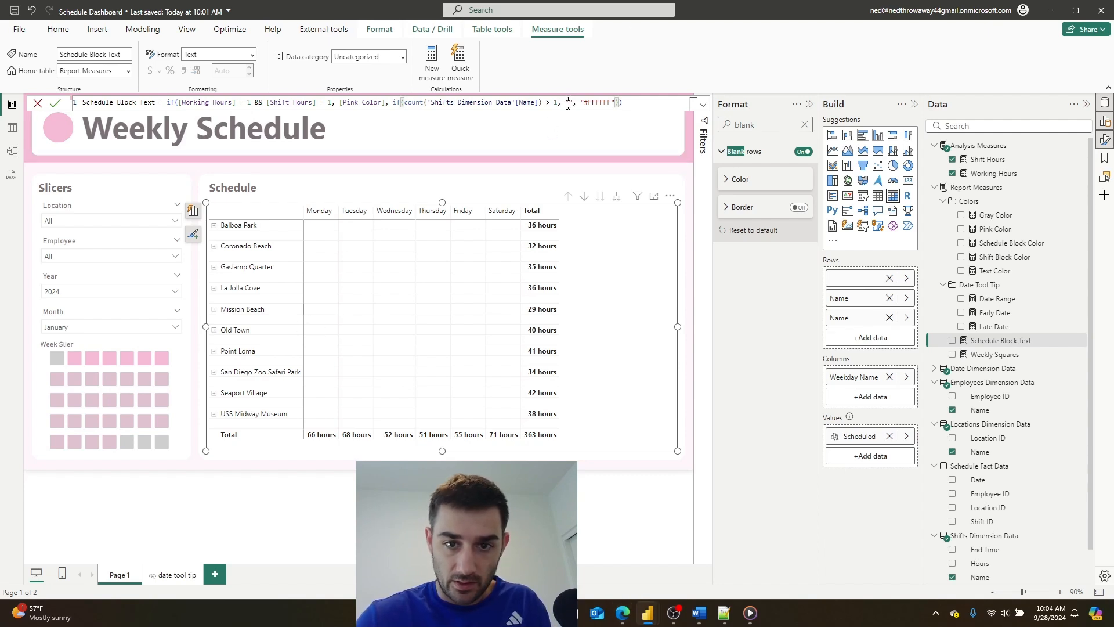
{"action": "type", "text": "#000000"}
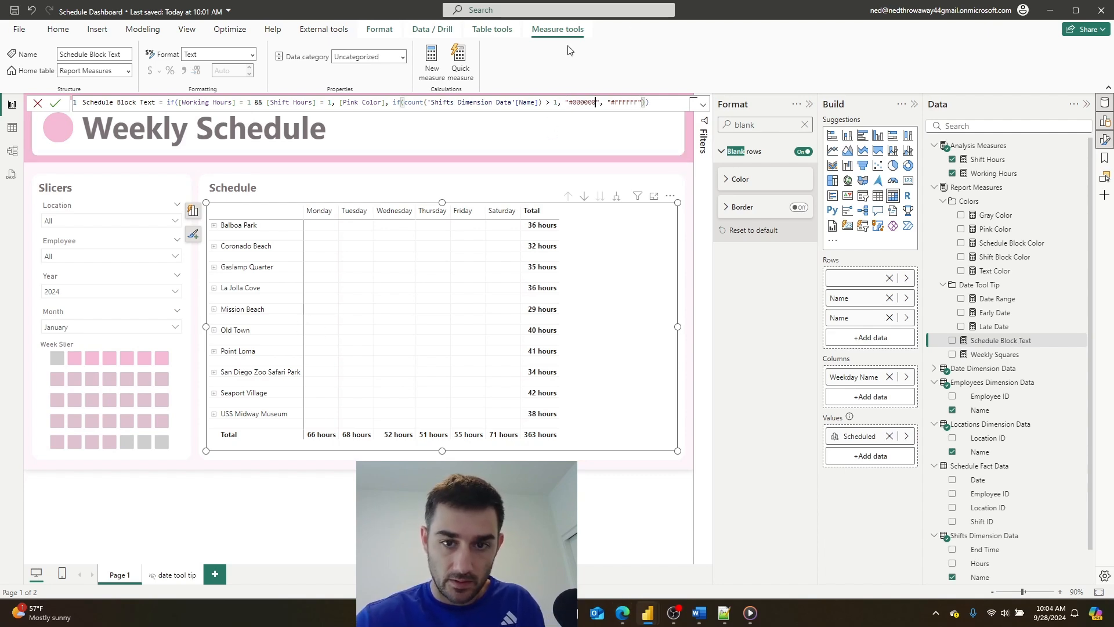
{"action": "left_click", "coordinate": [55, 102]}
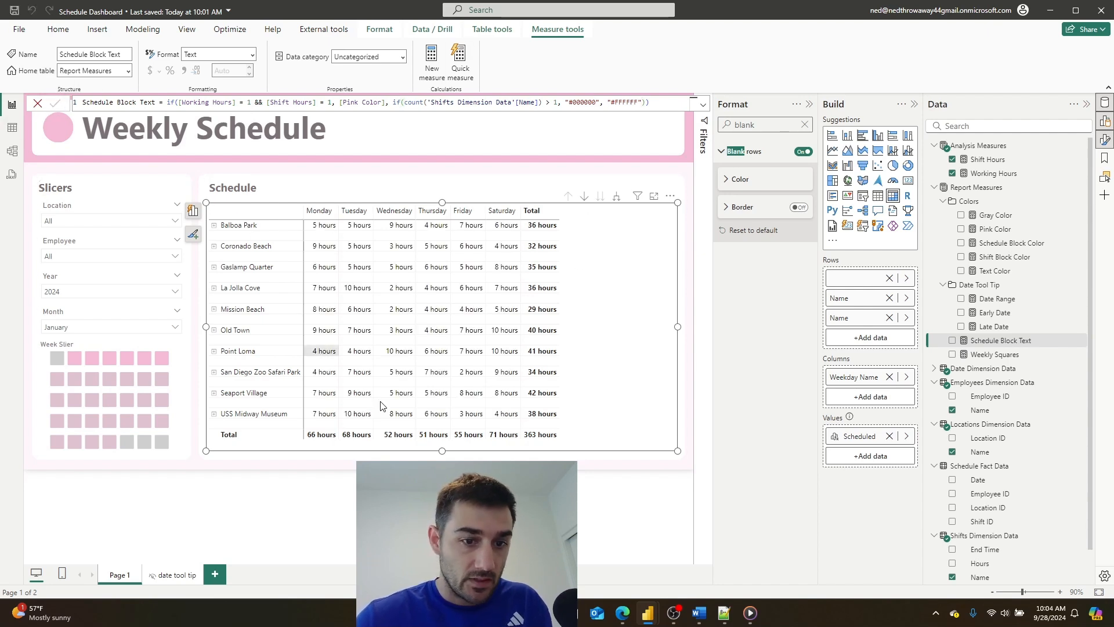
Expand Balboa Park in the Schedule matrix and collapse its fourth employee's shift rows.
{"action": "left_click", "coordinate": [207, 329]}
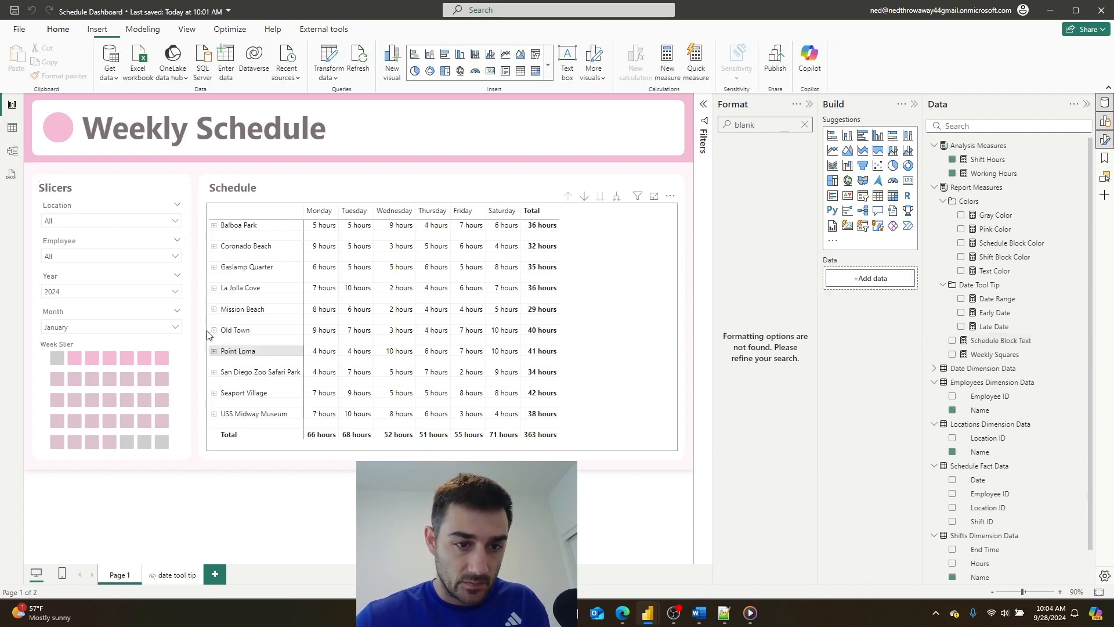
{"action": "left_click", "coordinate": [215, 225]}
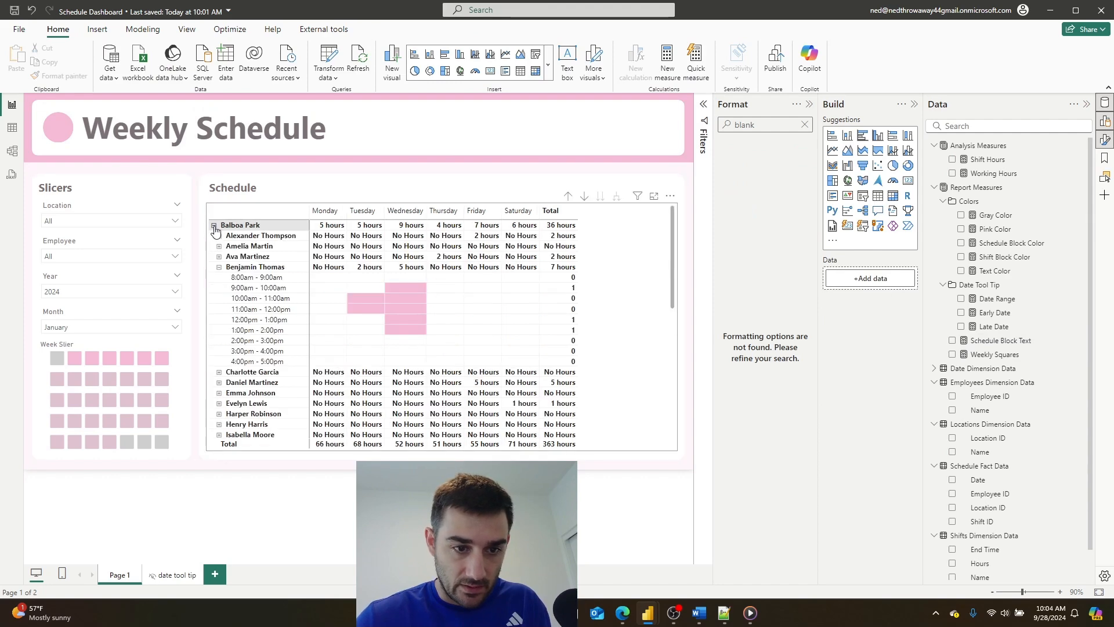
{"action": "left_click", "coordinate": [218, 267]}
Save the report and republish it, replacing the existing Schedule Dashboard dataset.
{"action": "key", "text": "ctrl+s"}
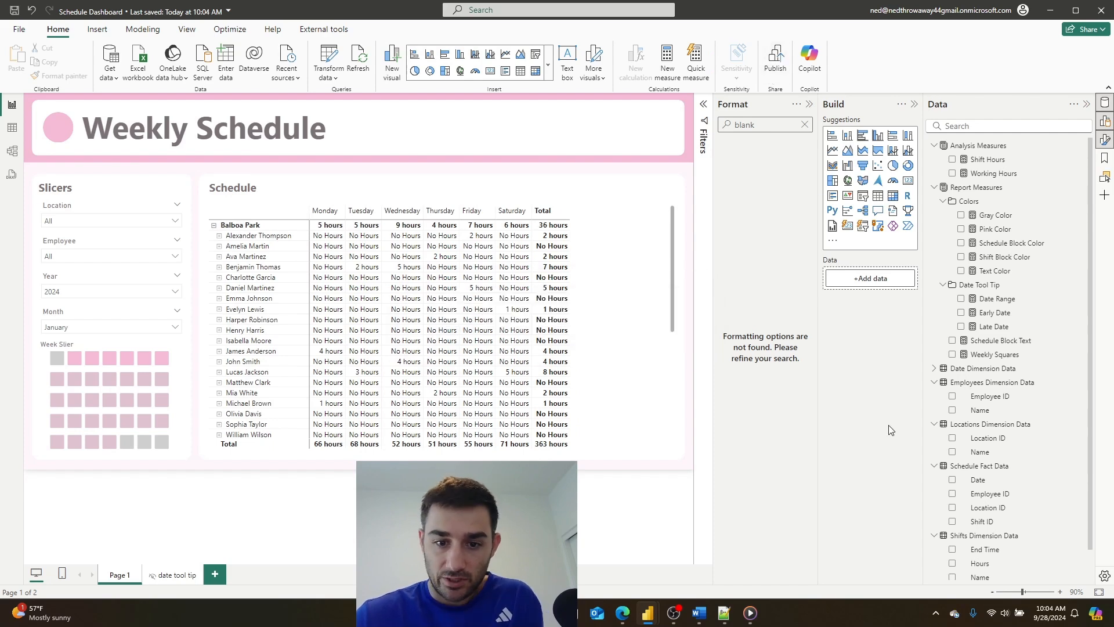
{"action": "left_click", "coordinate": [814, 451]}
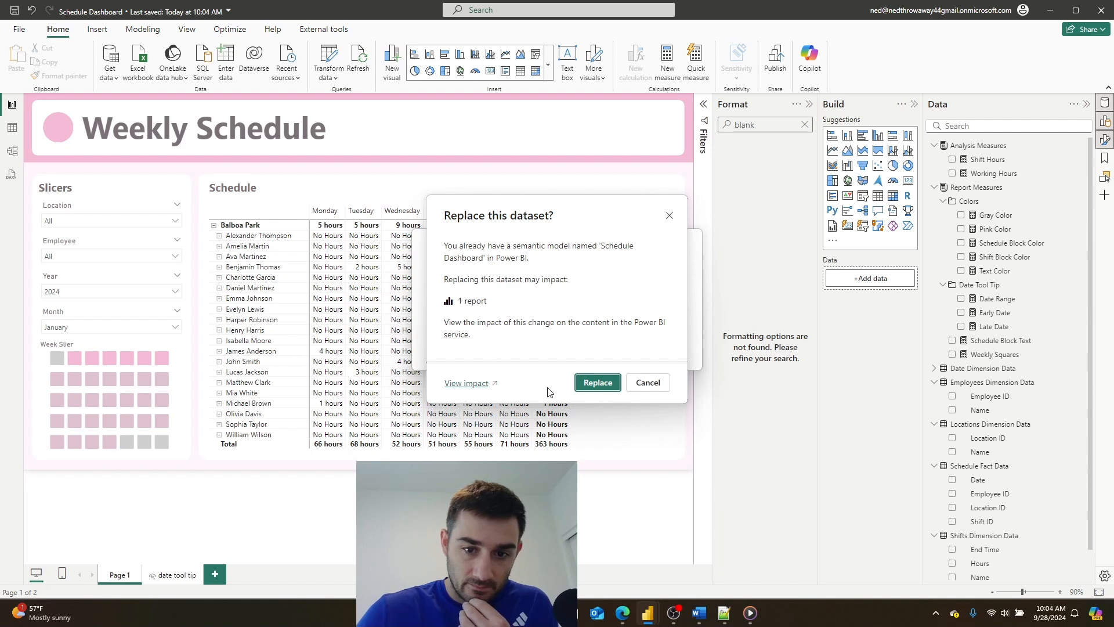
{"action": "left_click", "coordinate": [579, 382]}
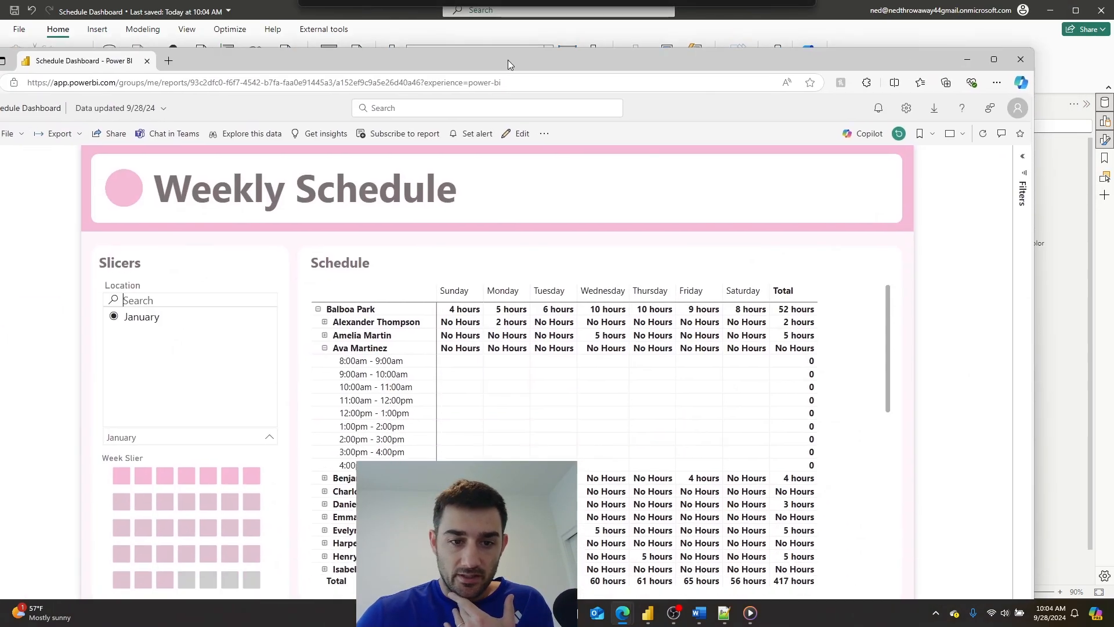
Bring the published report into view in the browser and collapse its third employee's shift rows and the Balboa Park location.
{"action": "left_click_drag", "start_coordinate": [507, 60], "coordinate": [498, 30]}
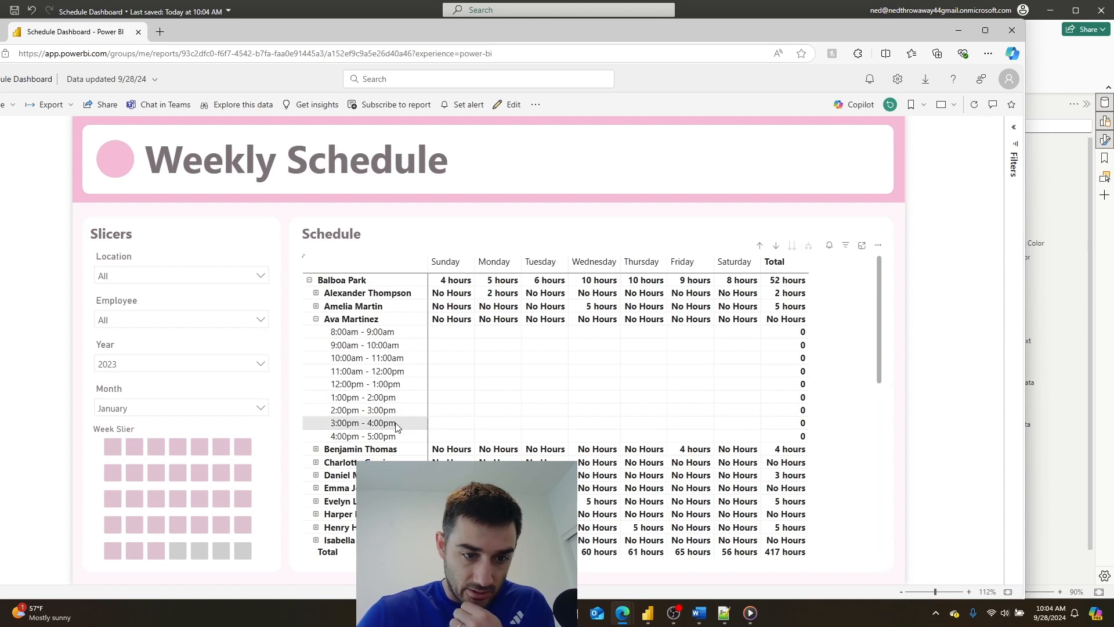
{"action": "left_click", "coordinate": [321, 323]}
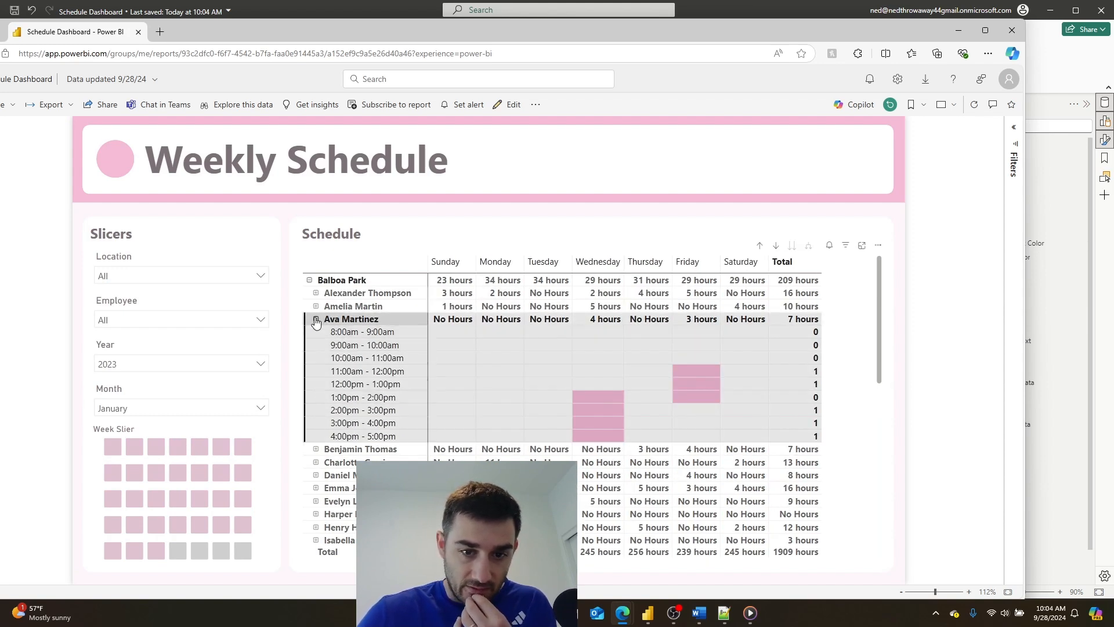
{"action": "left_click", "coordinate": [316, 320]}
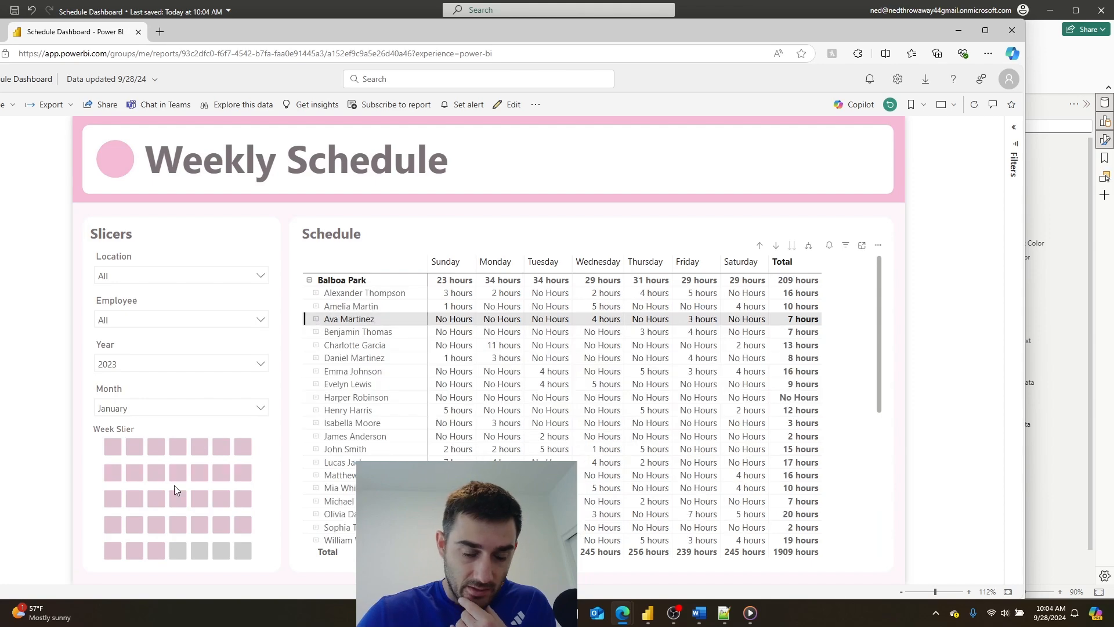
{"action": "left_click", "coordinate": [309, 281]}
Filter the published report to the second week of January 2023 and expand Balboa Park and its fifth employee's shift rows.
{"action": "left_click", "coordinate": [179, 450]}
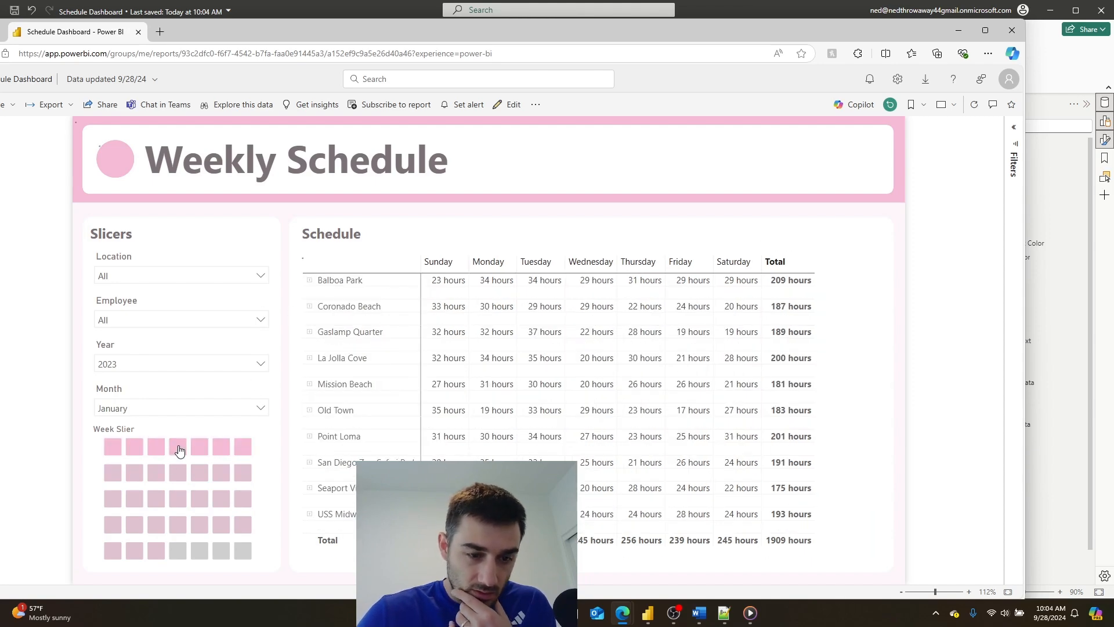
{"action": "mouse_move", "coordinate": [217, 450]}
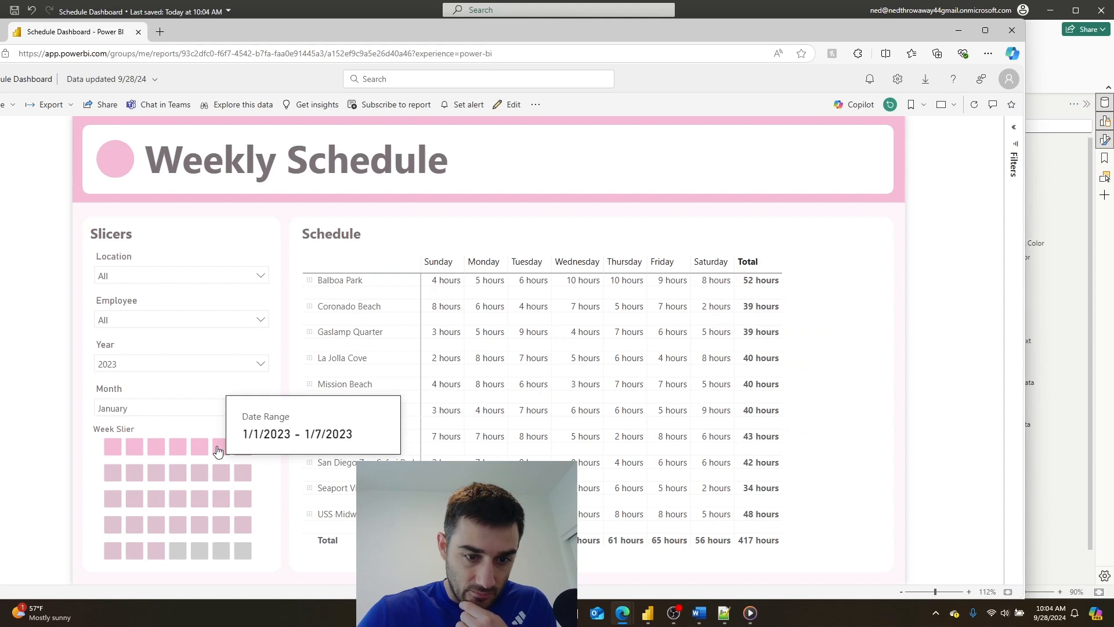
{"action": "left_click", "coordinate": [213, 474]}
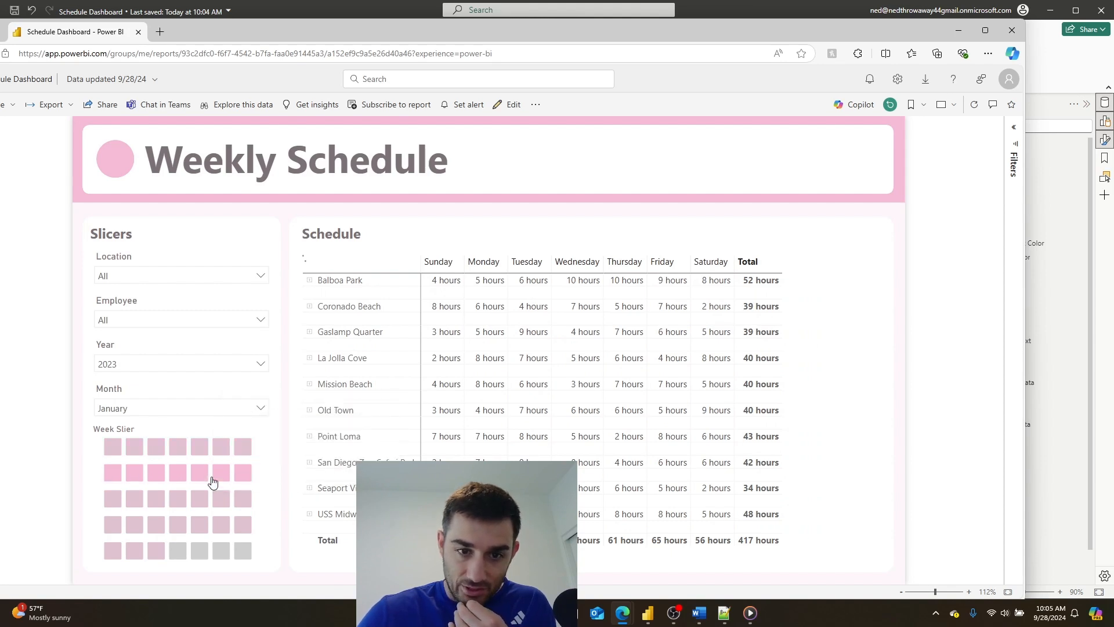
{"action": "left_click", "coordinate": [310, 282]}
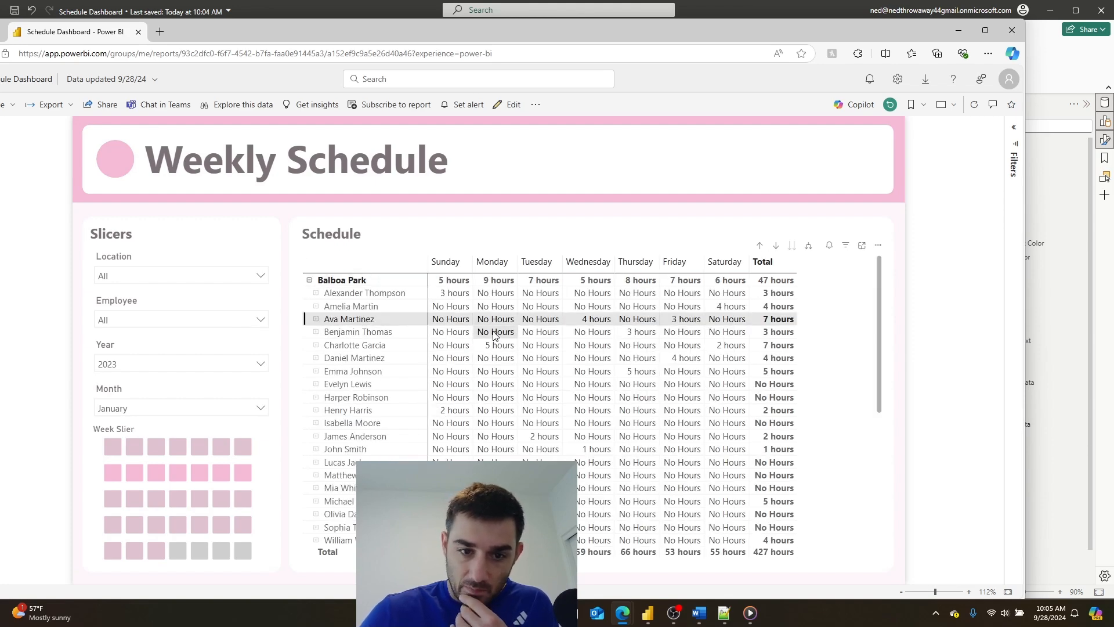
{"action": "left_click", "coordinate": [315, 346]}
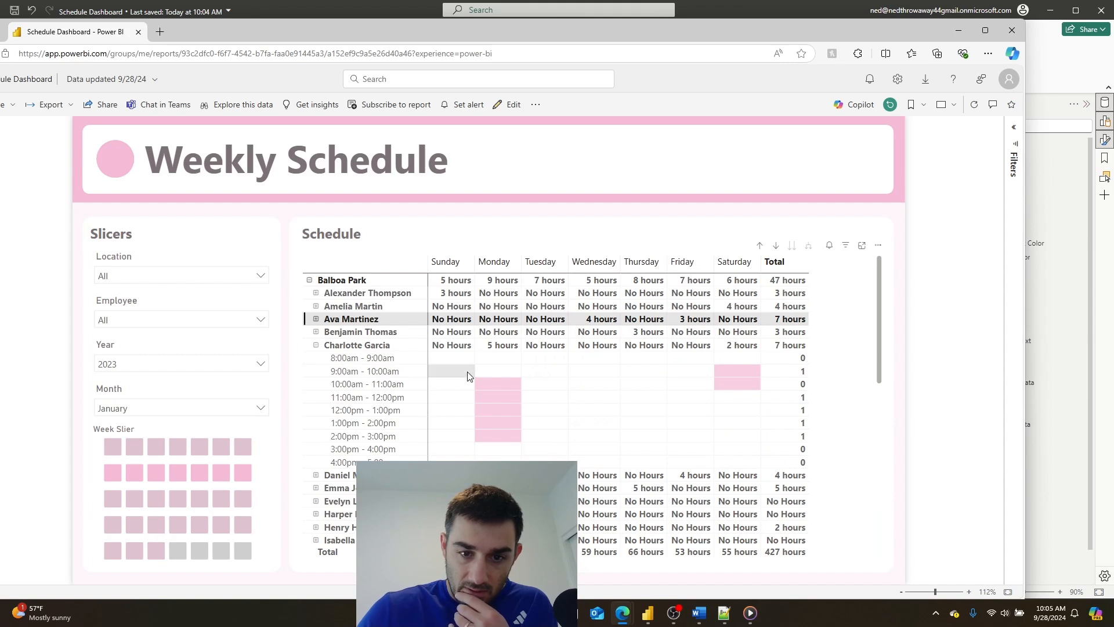